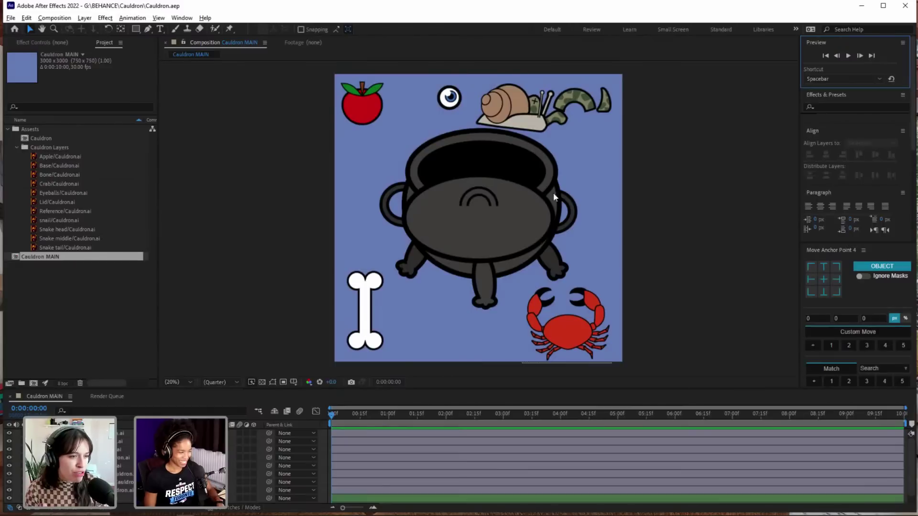
Step: Collapse the Cauldron Layers folder and its parent Assests folder in the project's item list
drag(610, 276, 578, 272)
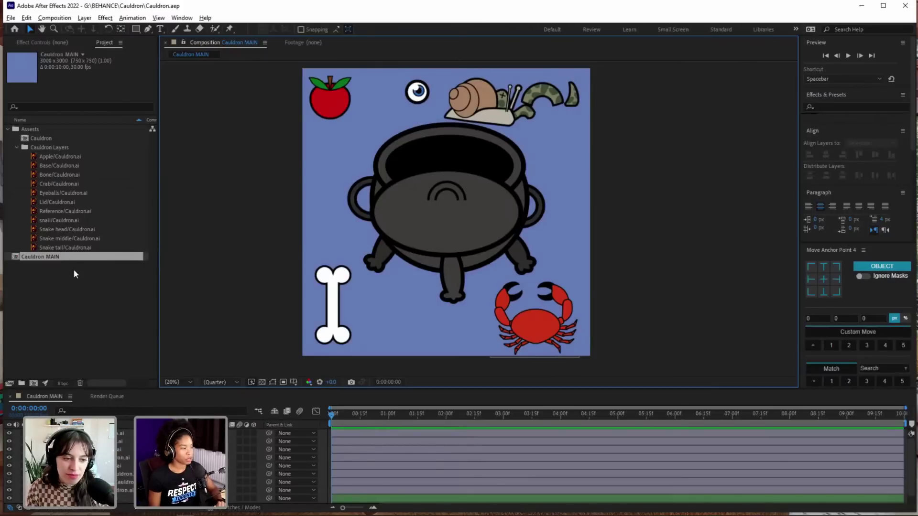
click(47, 157)
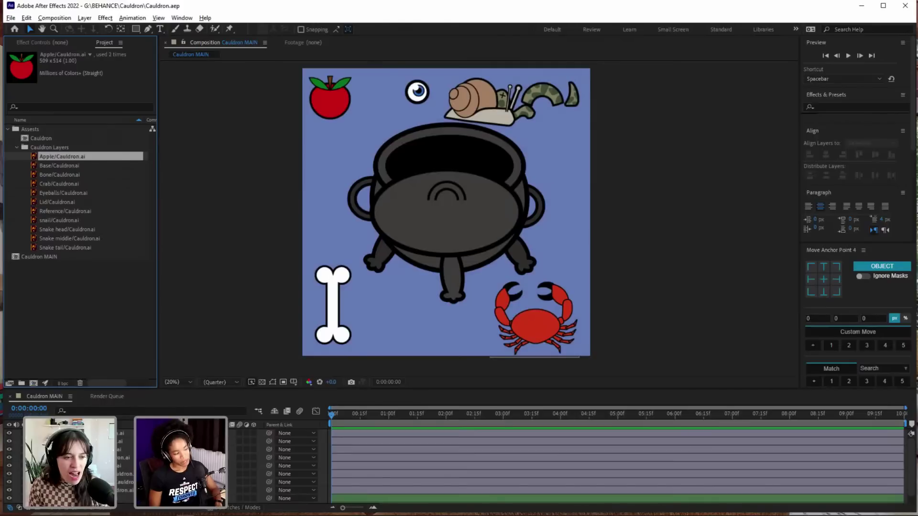
click(31, 498)
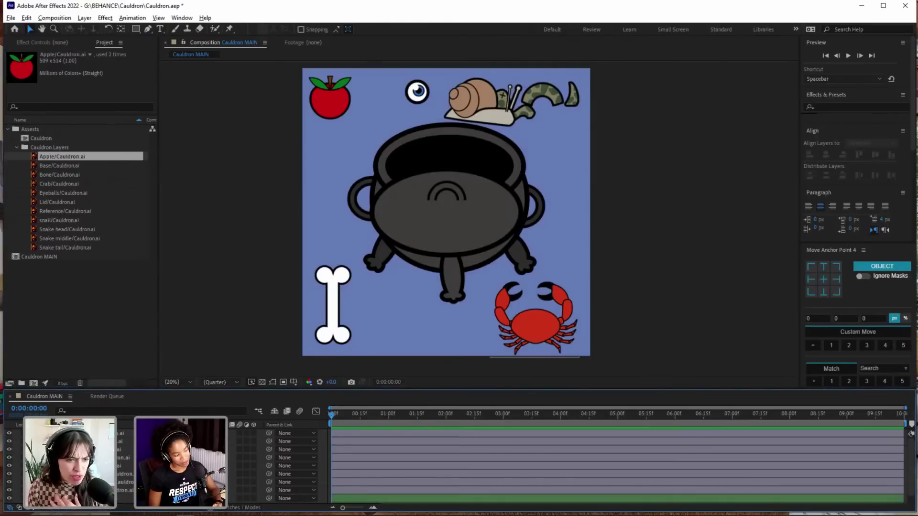
click(15, 147)
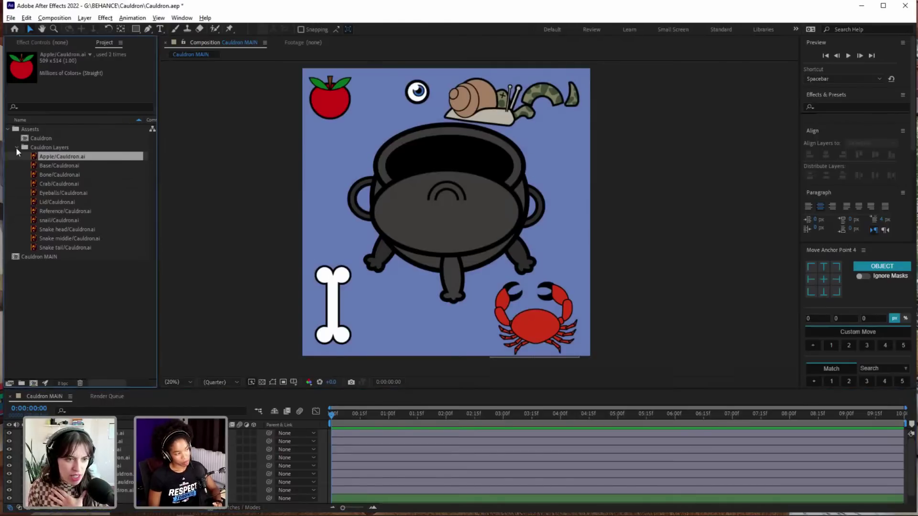
click(15, 147)
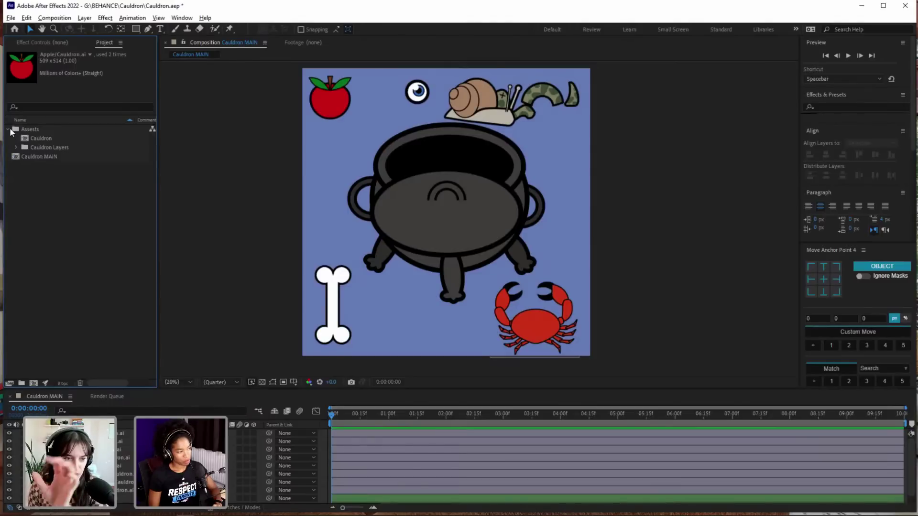
click(9, 129)
click(10, 129)
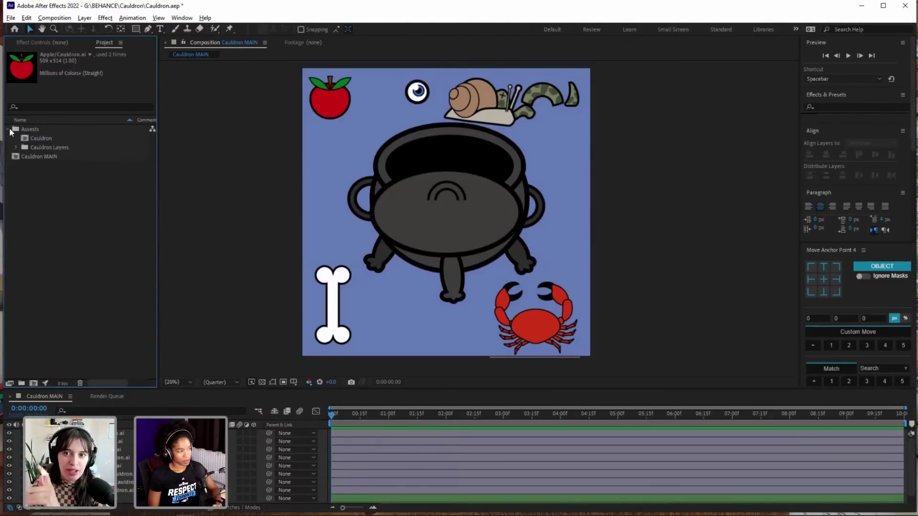
click(9, 129)
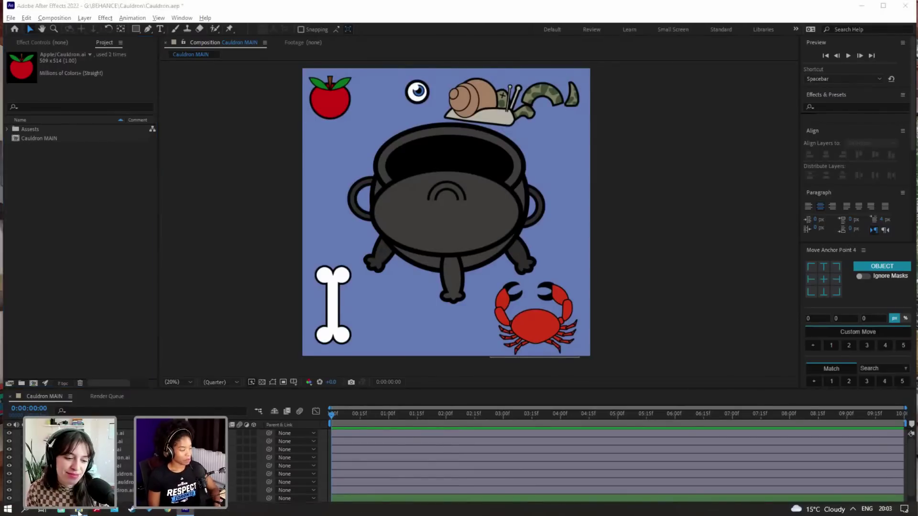
Step: Switch to the Adobe Live folder on the desktop and open Cauldron.ai in Illustrator
click(78, 510)
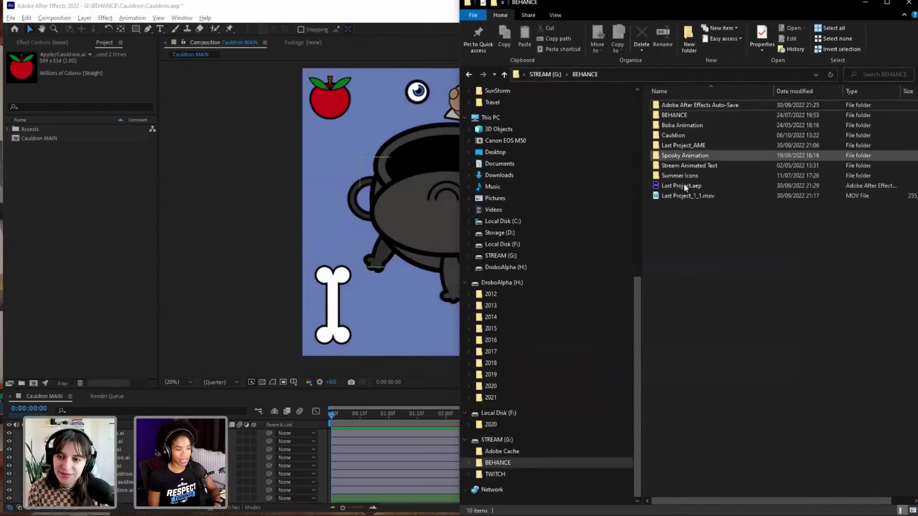
key(super+d)
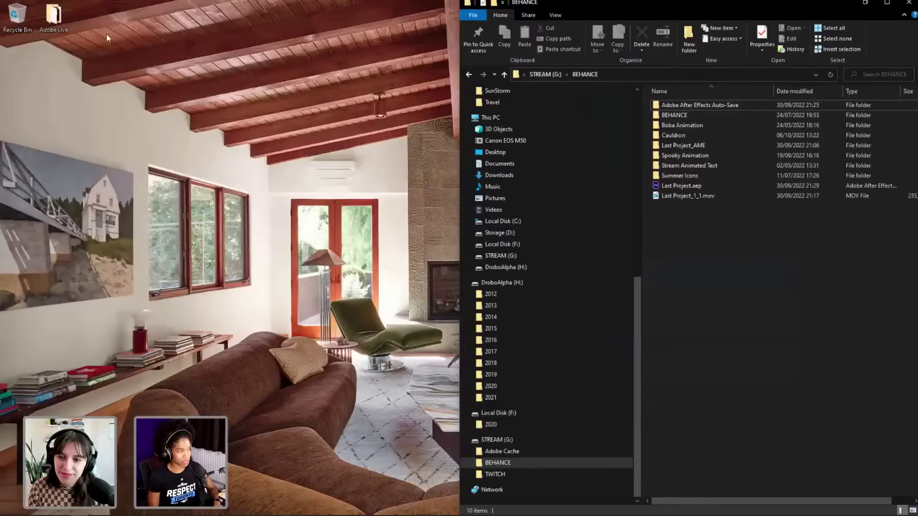
double_click(51, 23)
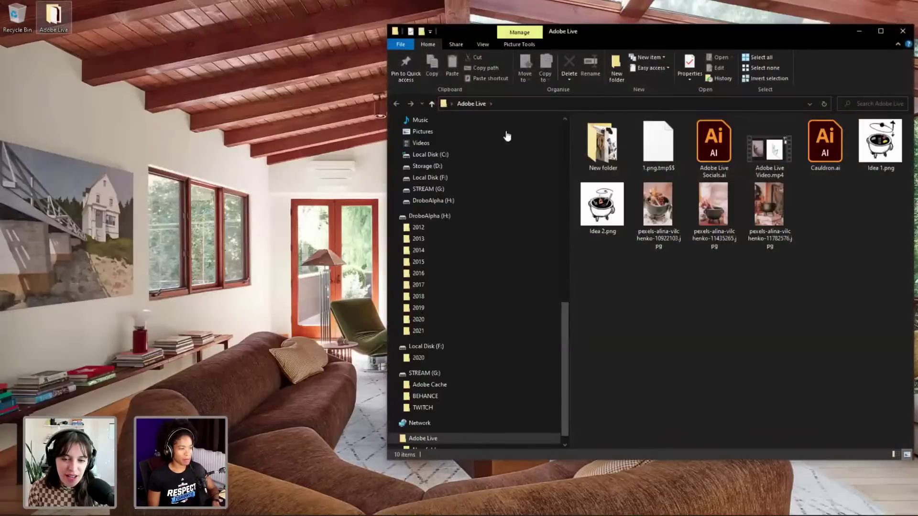
click(812, 157)
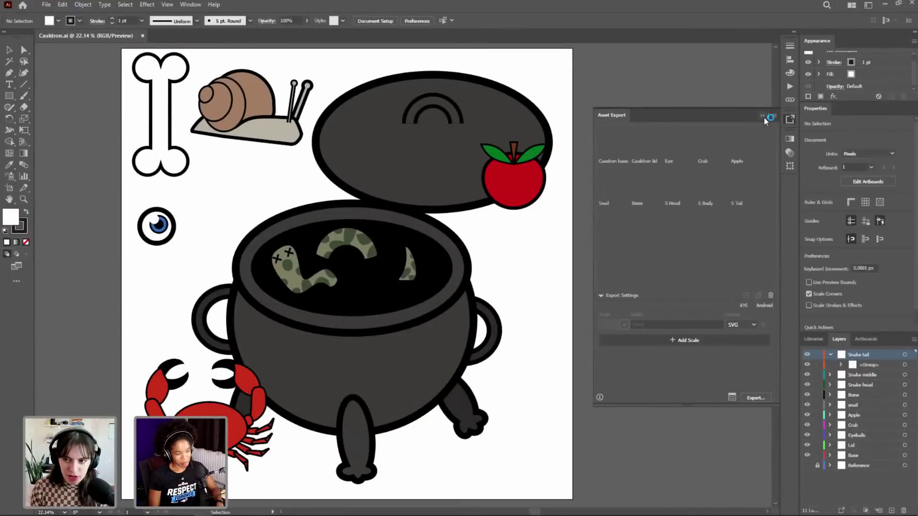
Step: Tidy the workspace by collapsing Asset Export, widening the layer list and folding the Snake tail layer, and select the apple's red body
click(763, 118)
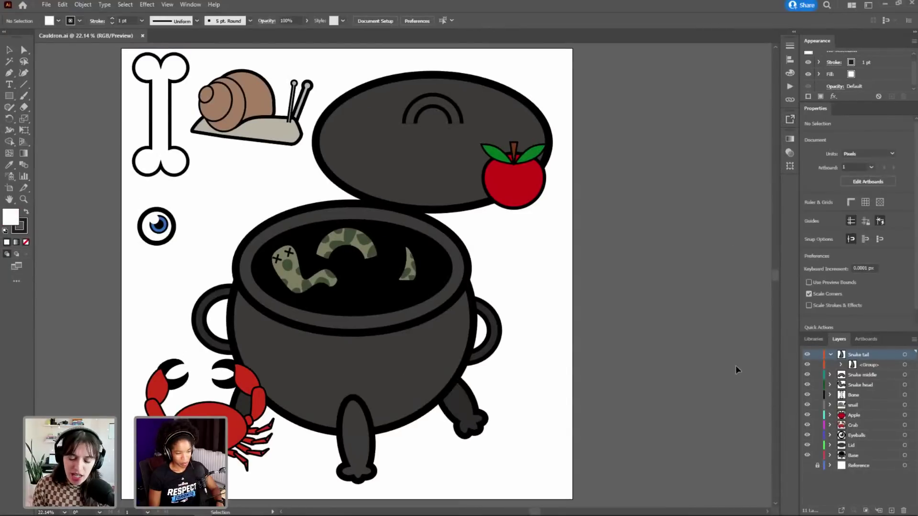
drag(741, 412, 727, 393)
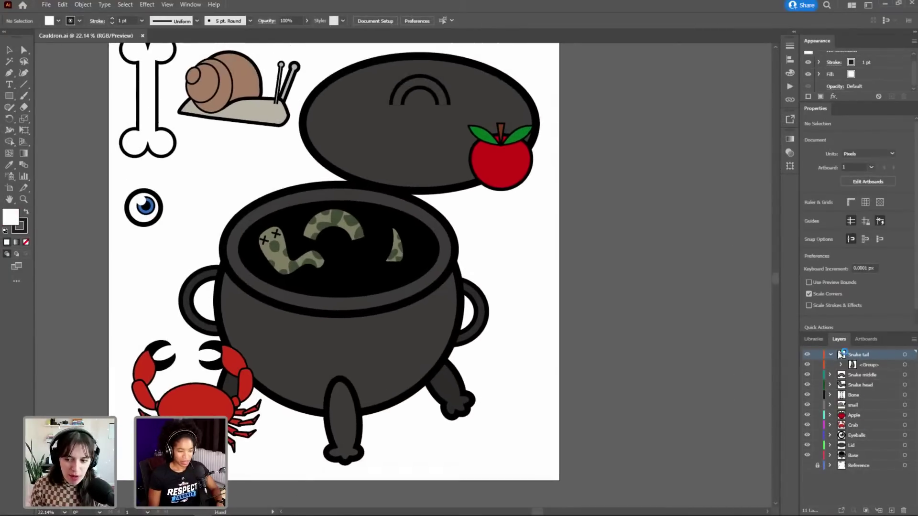
drag(798, 338, 733, 336)
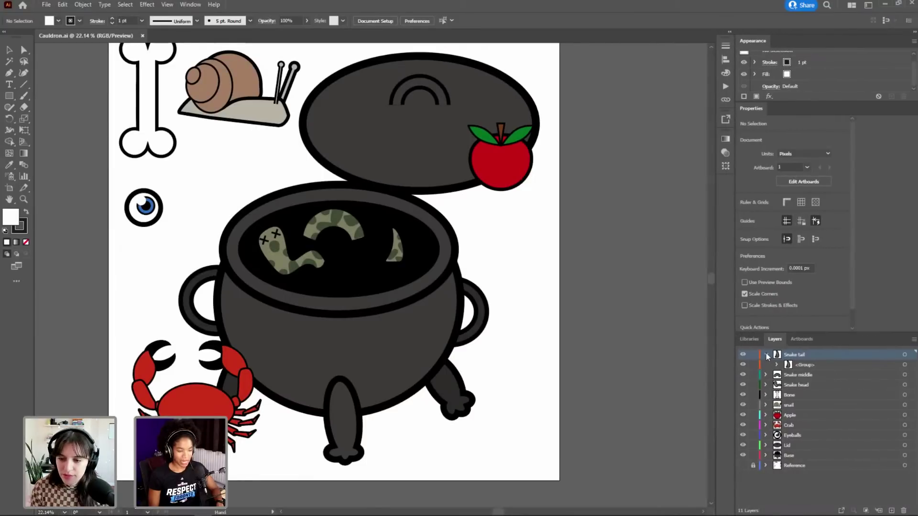
click(766, 355)
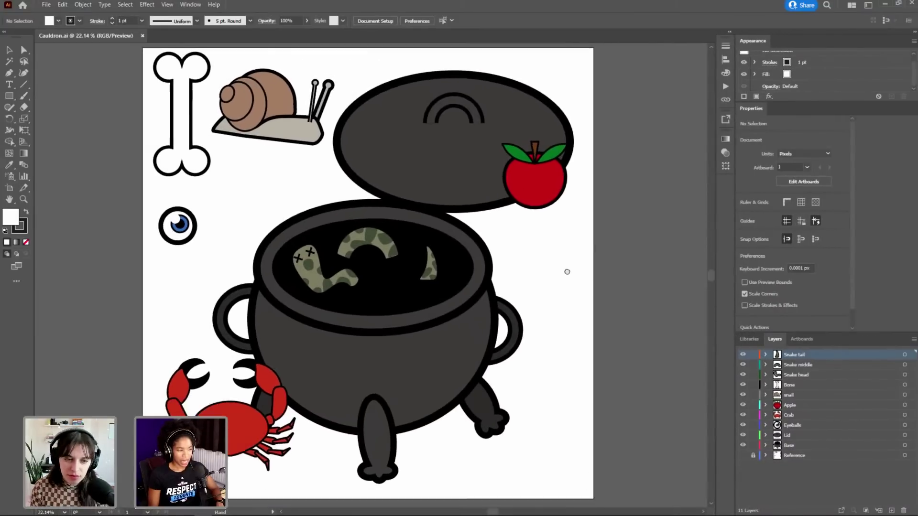
click(550, 179)
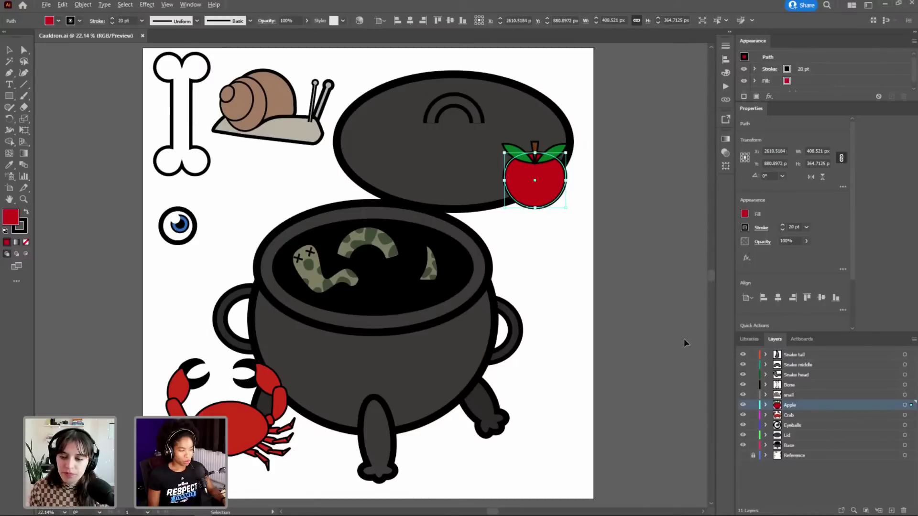
Step: Switch back to After Effects and create a new composition with the default name and settings
key(alt+Tab)
key(alt+Tab)
key(alt+Tab)
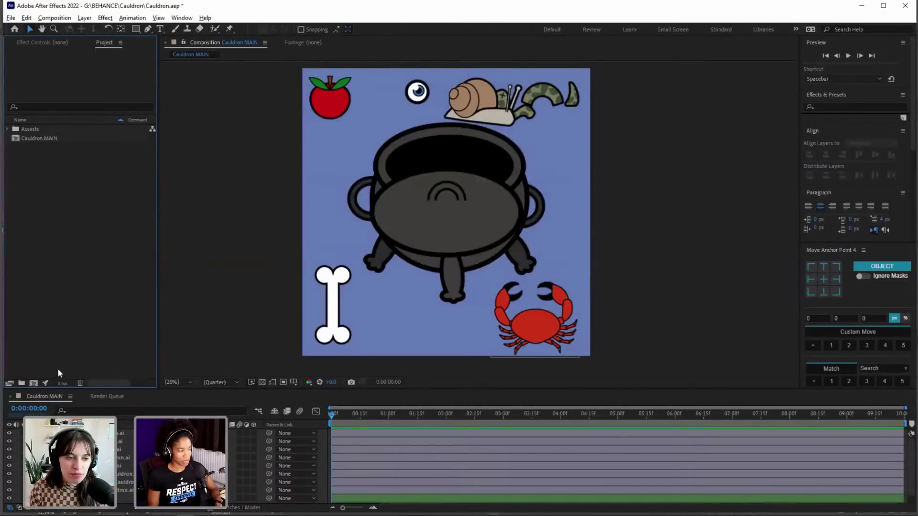
click(34, 384)
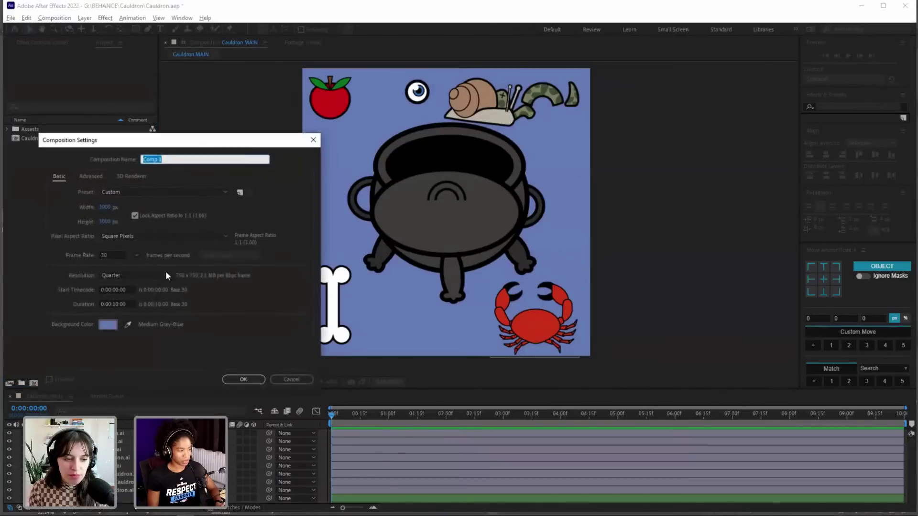
click(257, 380)
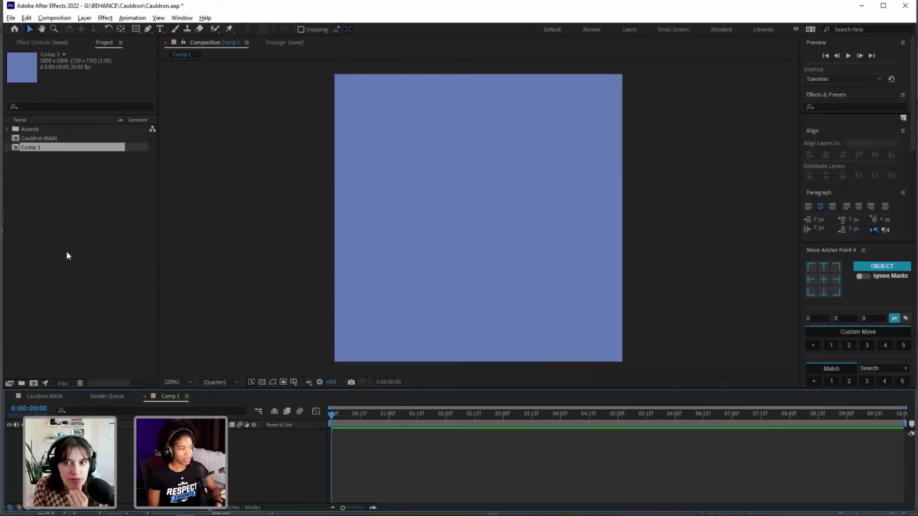
Step: Import Cauldron.ai from the Adobe Live folder as a composition with separate layers
double_click(67, 251)
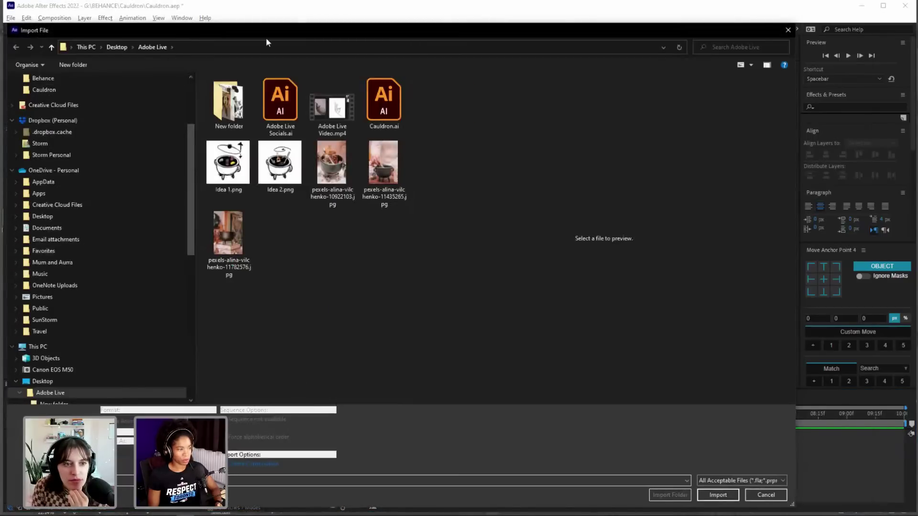
drag(265, 38, 340, 39)
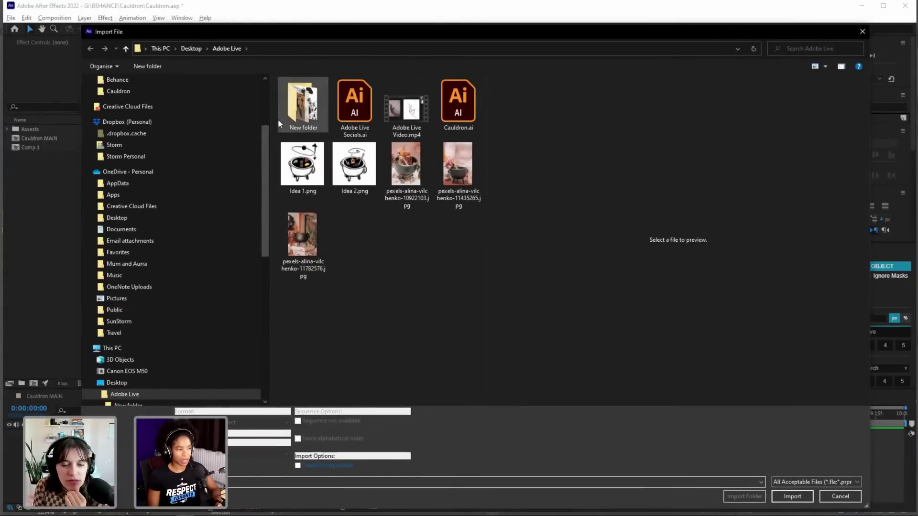
click(469, 114)
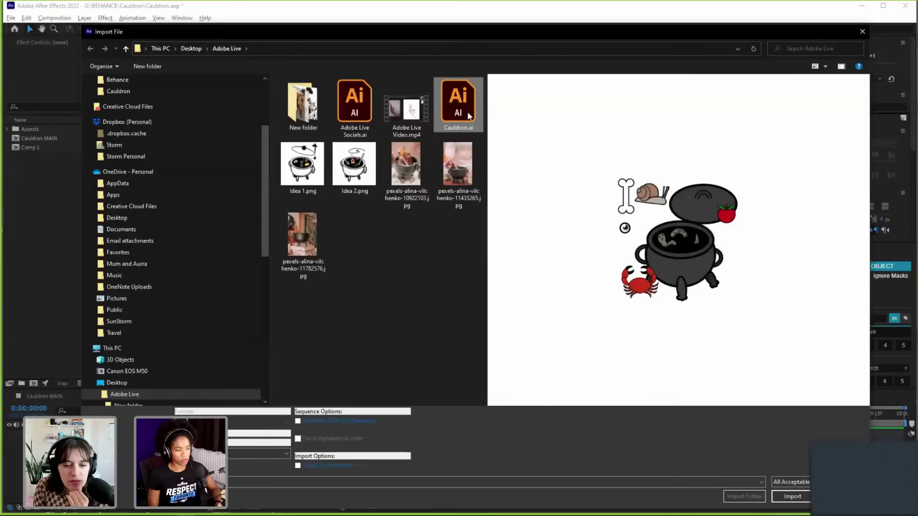
drag(601, 31, 562, 6)
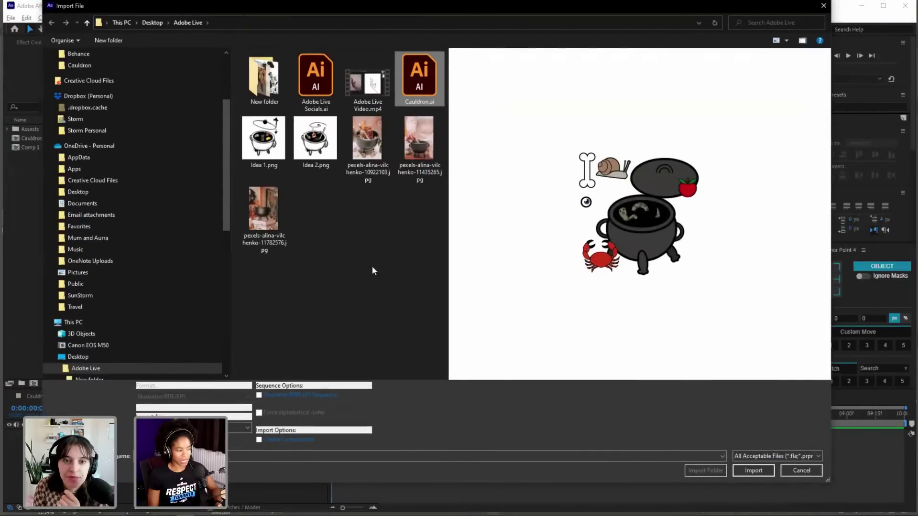
click(234, 429)
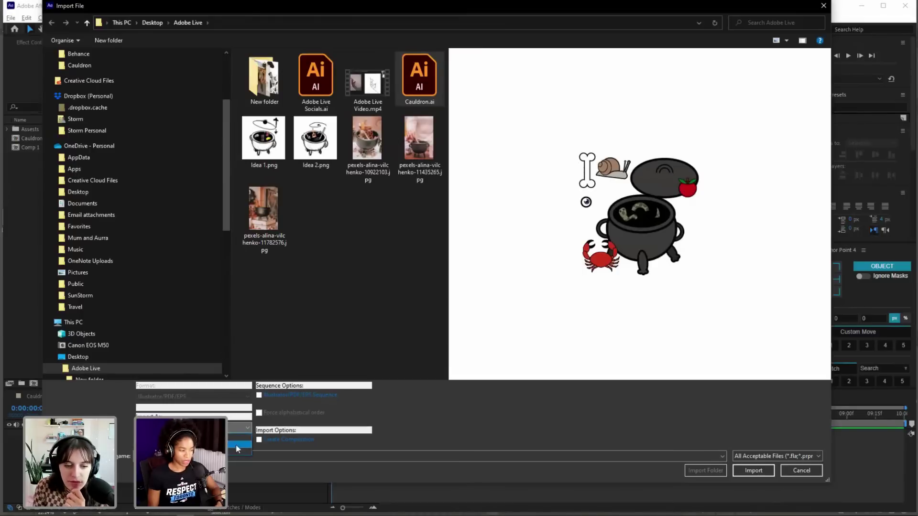
click(467, 443)
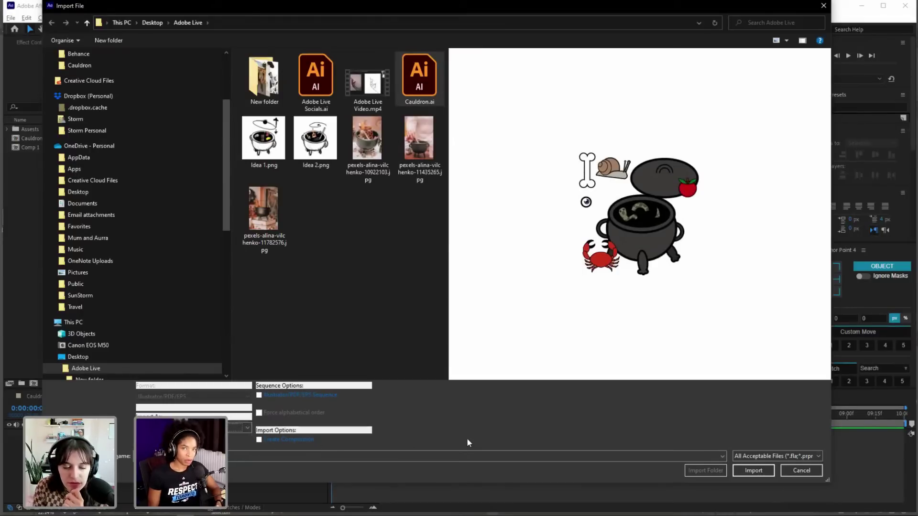
click(245, 428)
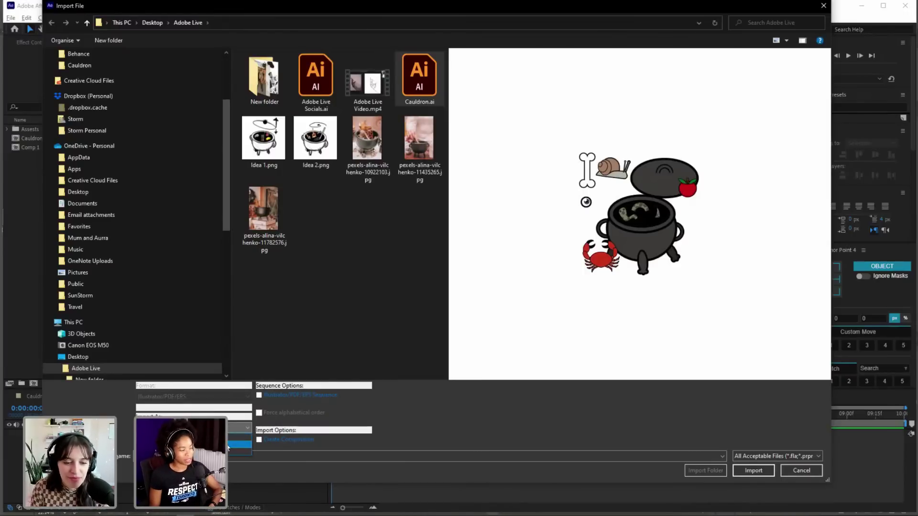
click(231, 445)
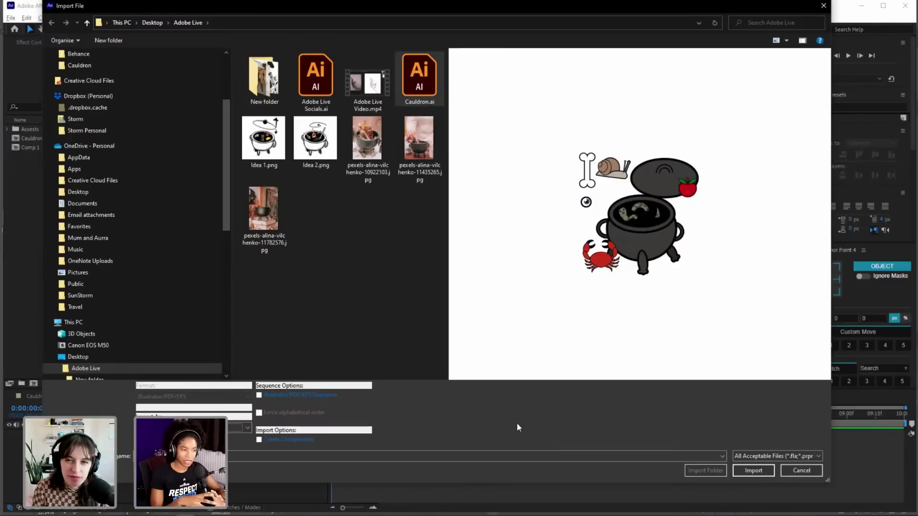
click(764, 471)
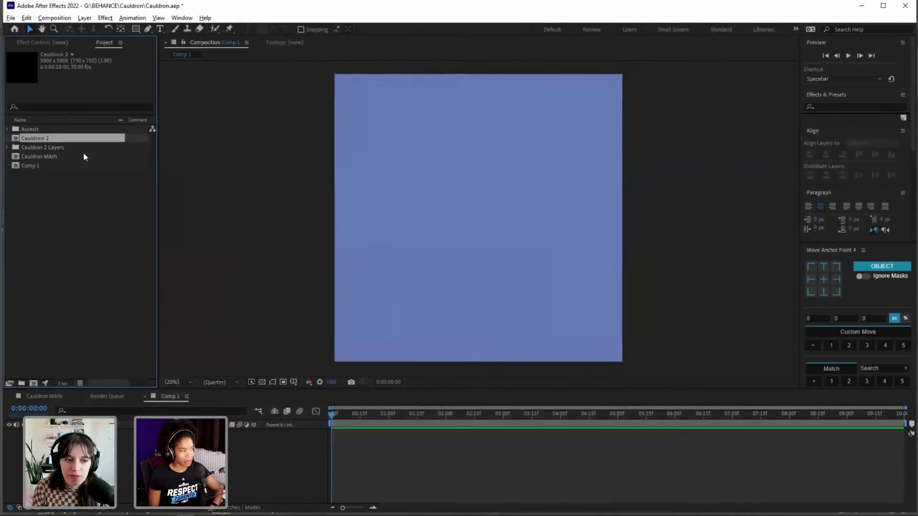
Step: Open the Cauldron 2 composition and select the snake, bone, snail, crab and apple artwork in turn to check each is a separate layer
double_click(24, 138)
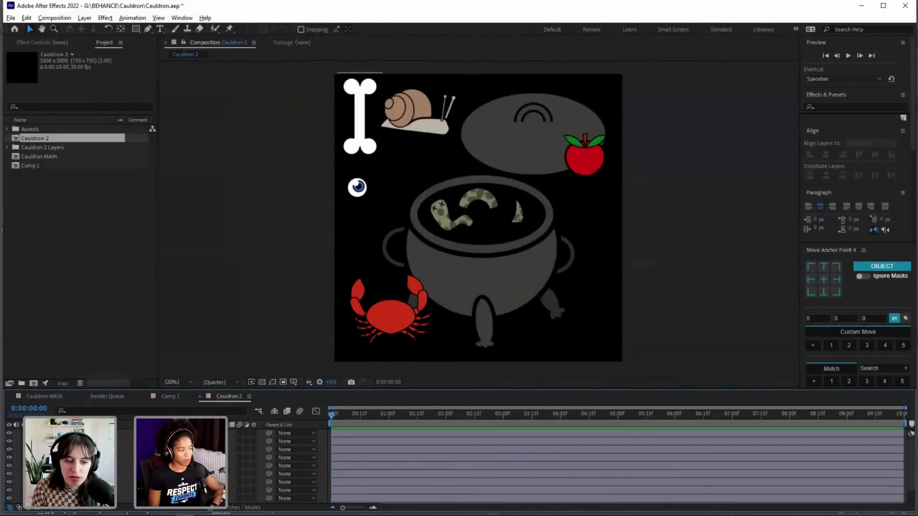
click(479, 195)
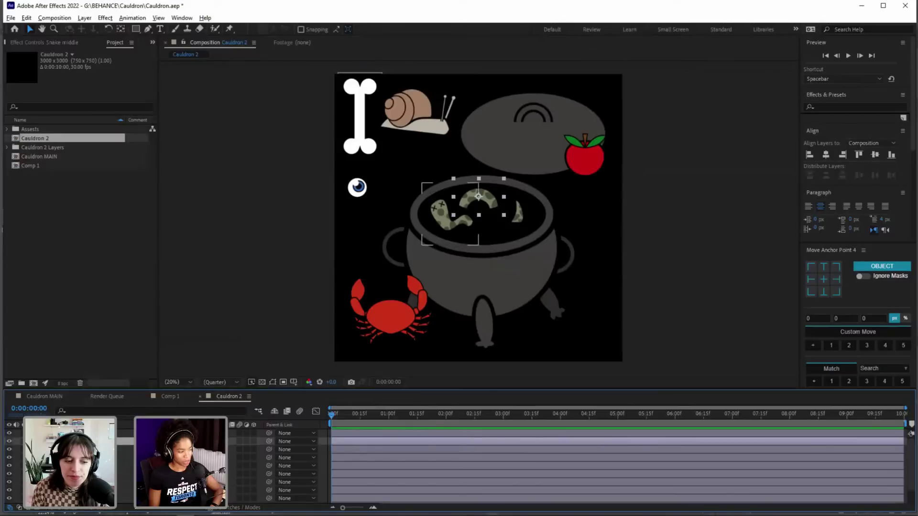
click(442, 216)
click(359, 117)
click(415, 117)
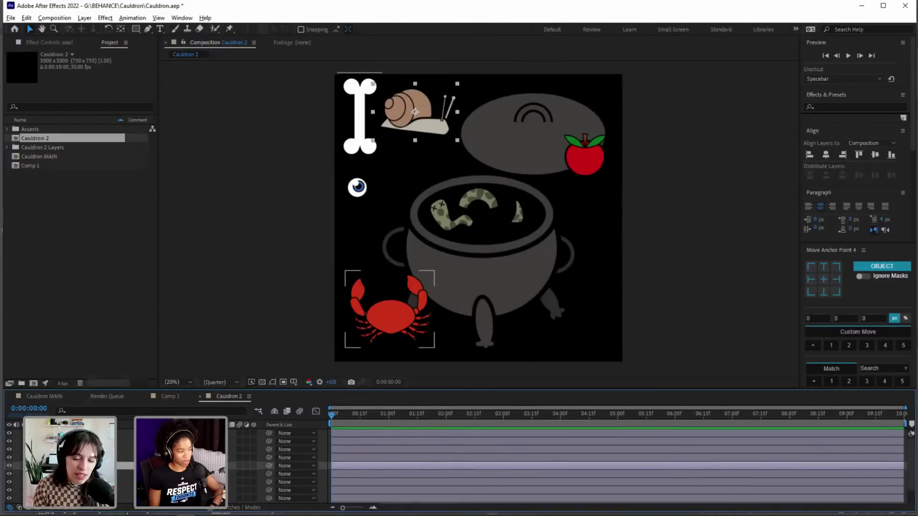
click(391, 316)
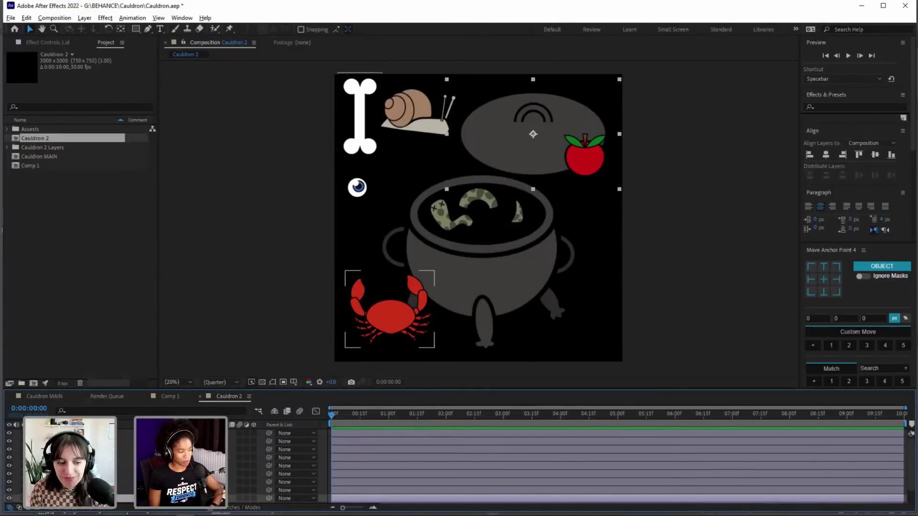
click(585, 157)
click(415, 117)
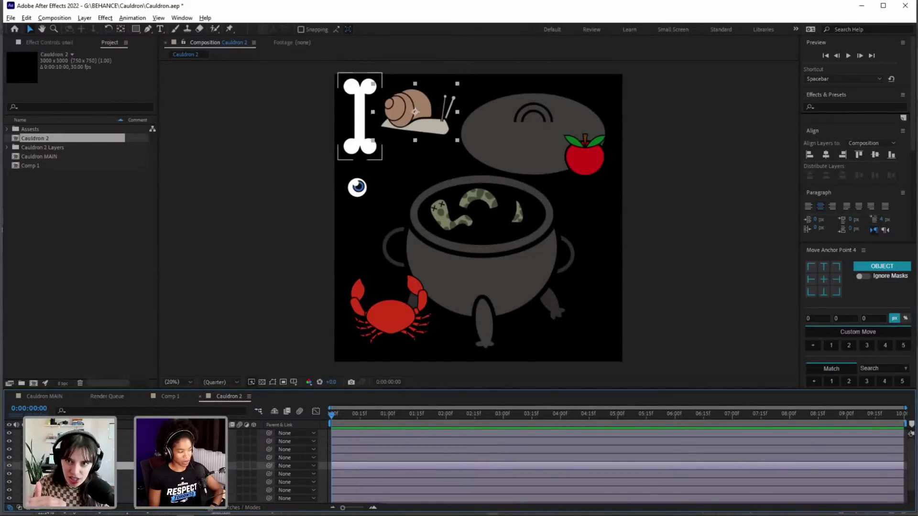
click(359, 117)
Step: Select the Snake tail layer at the head of the stack and enlarge the timeline area to show the layer names
key(ctrl+Up)
key(ctrl+Up)
key(ctrl+Up)
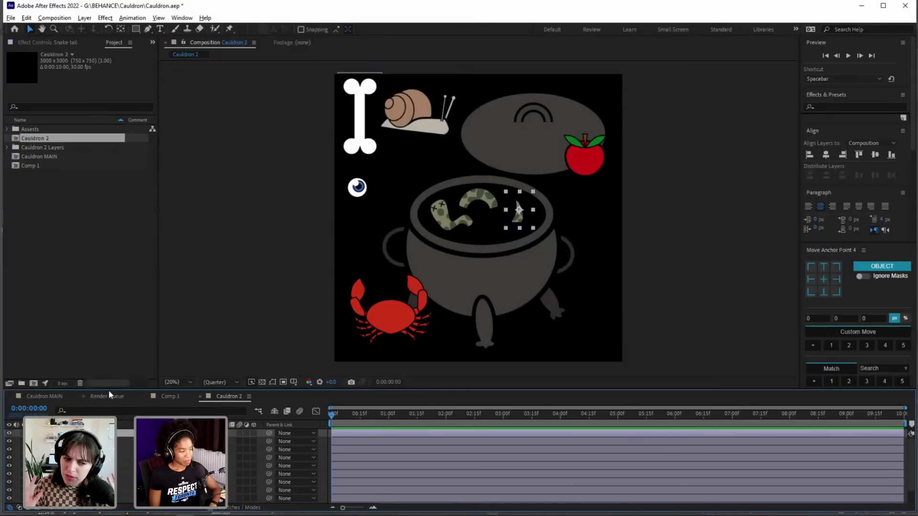
drag(108, 390, 98, 350)
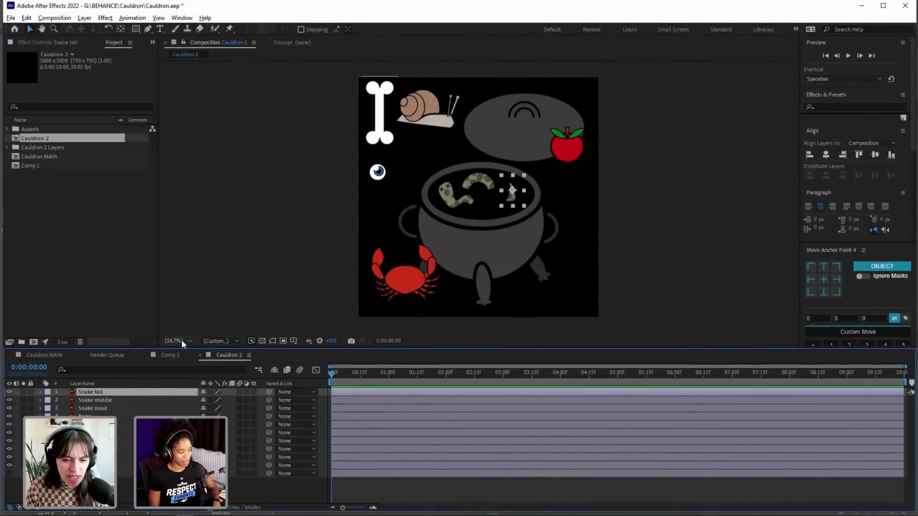
Step: Undo the Cauldron 2 import, close the Comp 1 timeline and show the Cauldron MAIN composition with a larger viewer
key(ctrl+z)
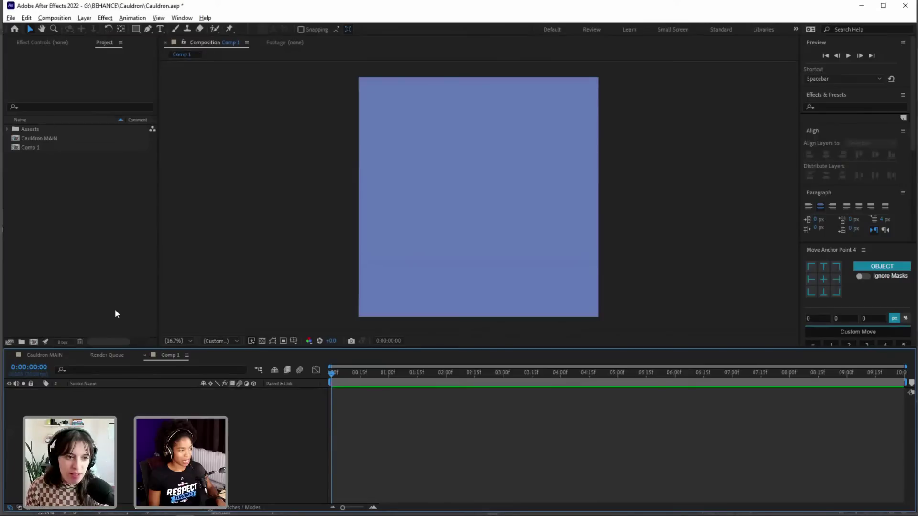
click(145, 355)
click(51, 355)
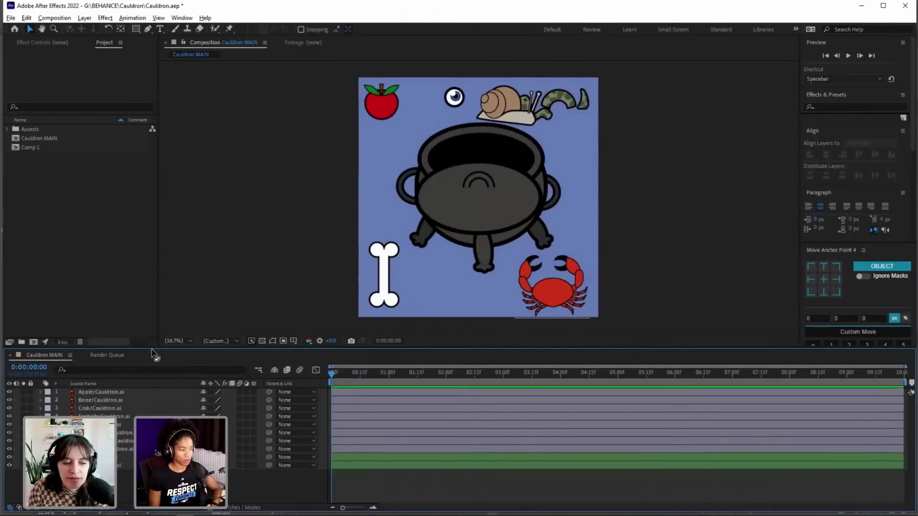
drag(152, 348, 152, 374)
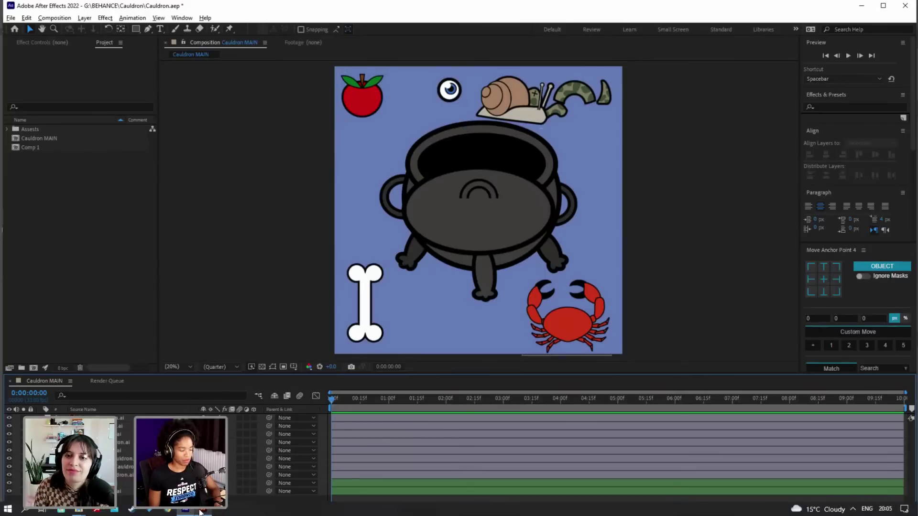
Step: Switch to Illustrator, recolour the selected apple body's fill to bright green and save Cauldron.ai
key(alt+Tab)
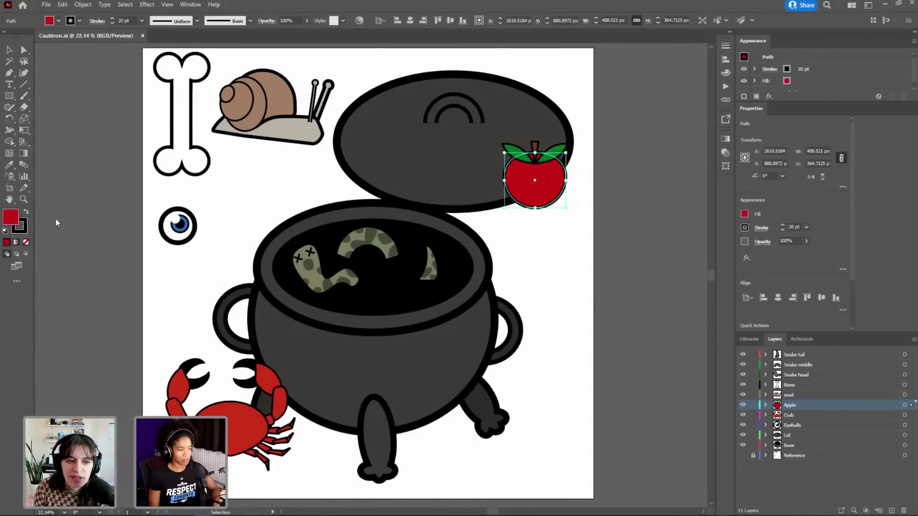
double_click(10, 217)
click(629, 236)
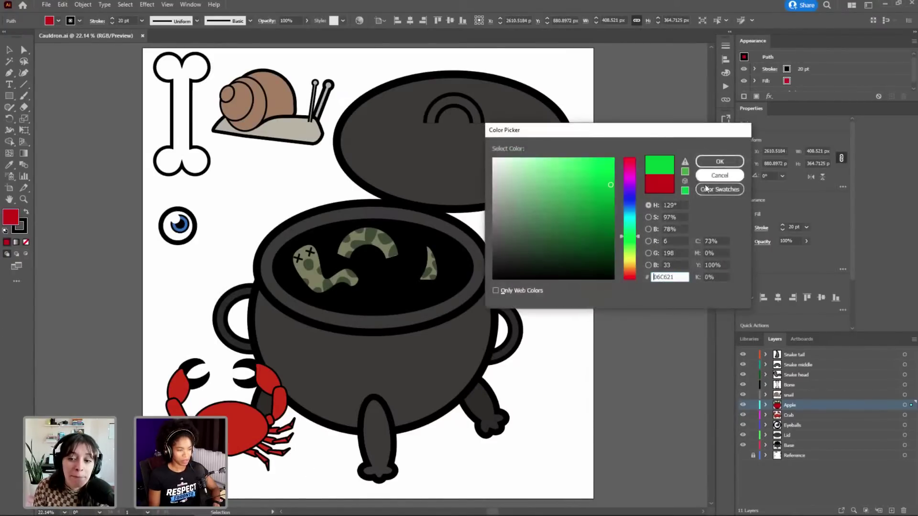
click(719, 162)
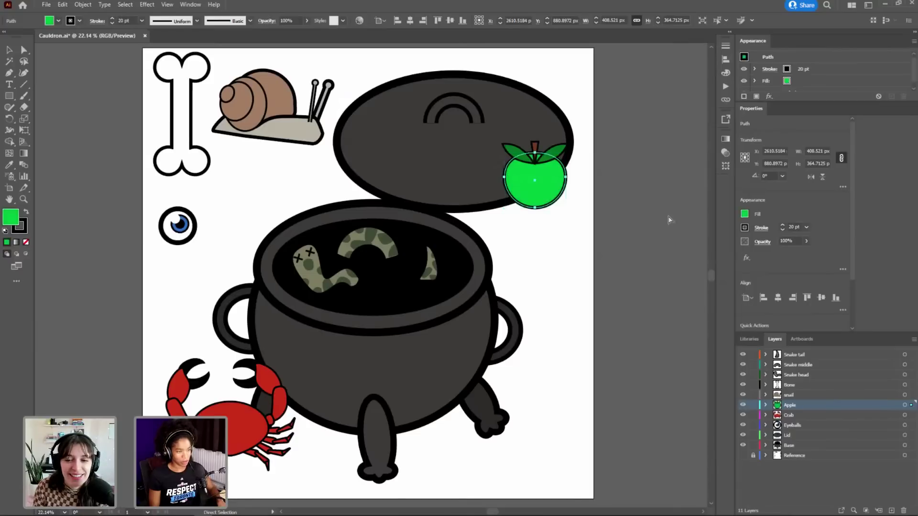
click(668, 219)
key(ctrl+s)
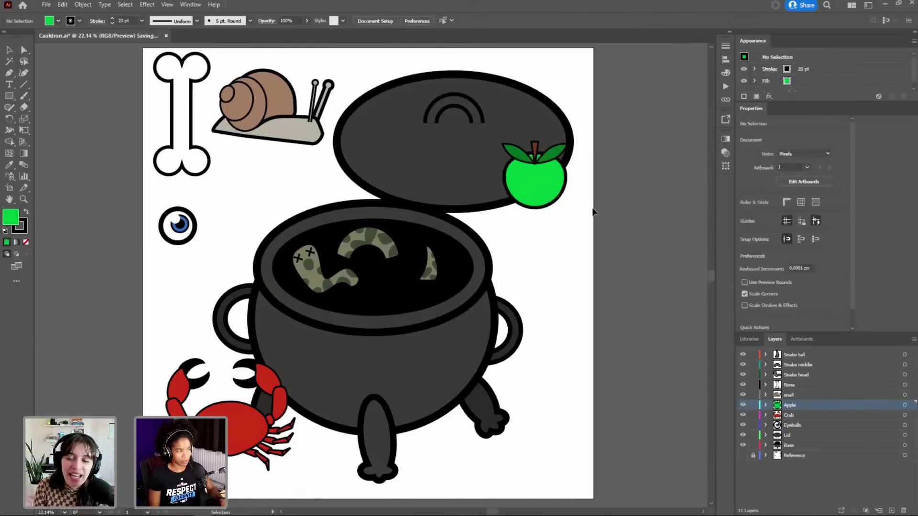
Step: Switch back to After Effects and reload the Apple/Cauldron.ai footage from the Cauldron Layers folder inside Assests
key(alt+Tab)
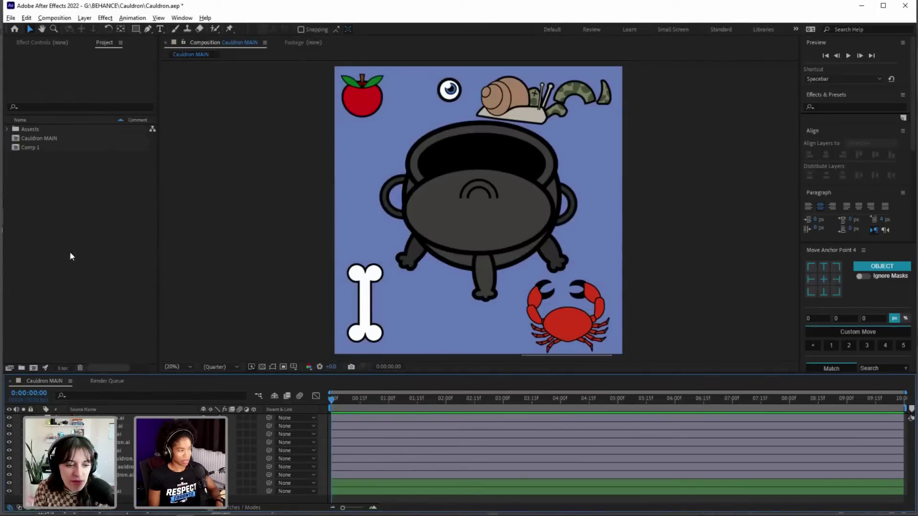
right_click(68, 217)
click(42, 150)
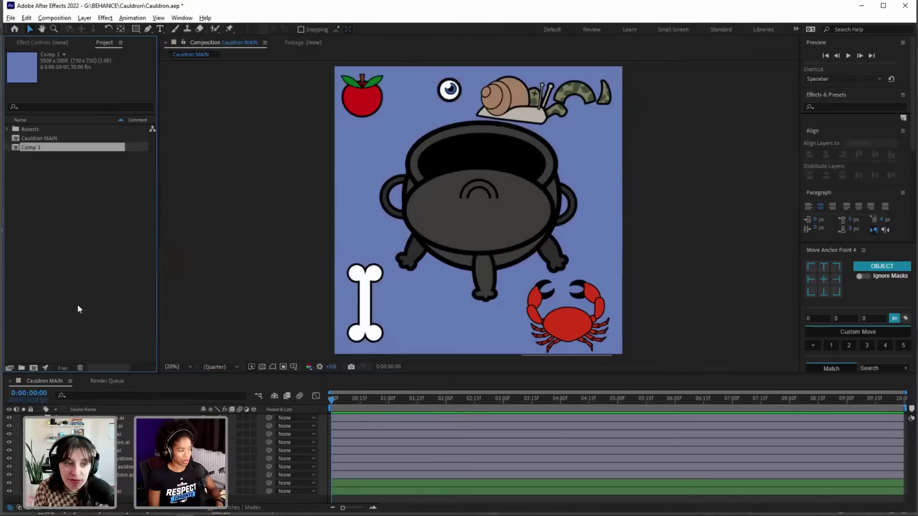
click(365, 301)
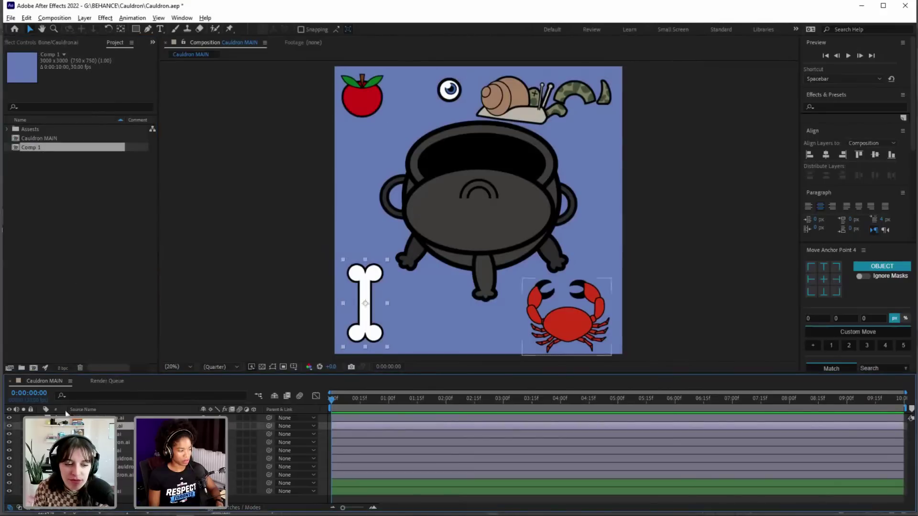
click(34, 145)
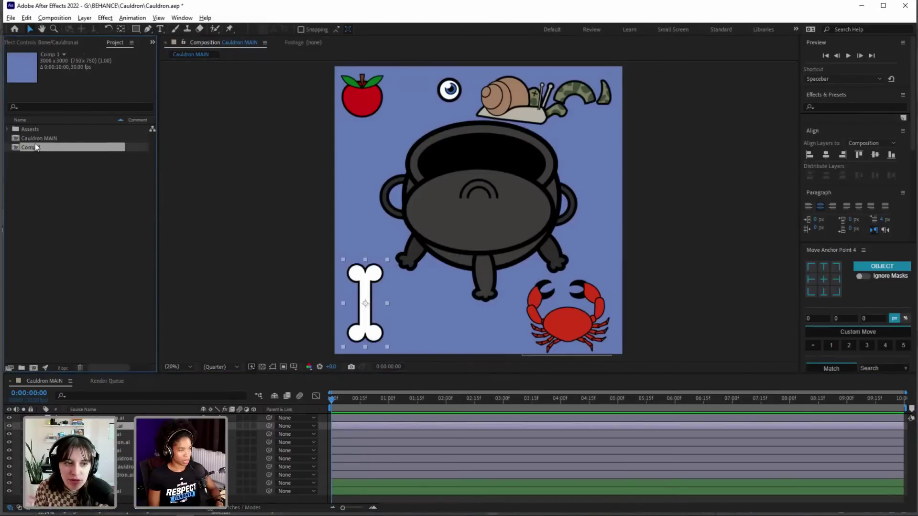
key(Up)
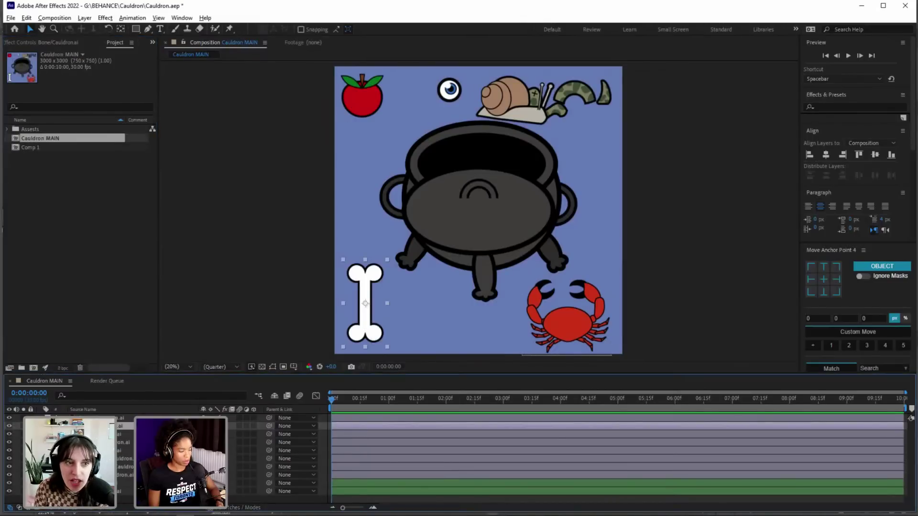
click(528, 286)
click(8, 129)
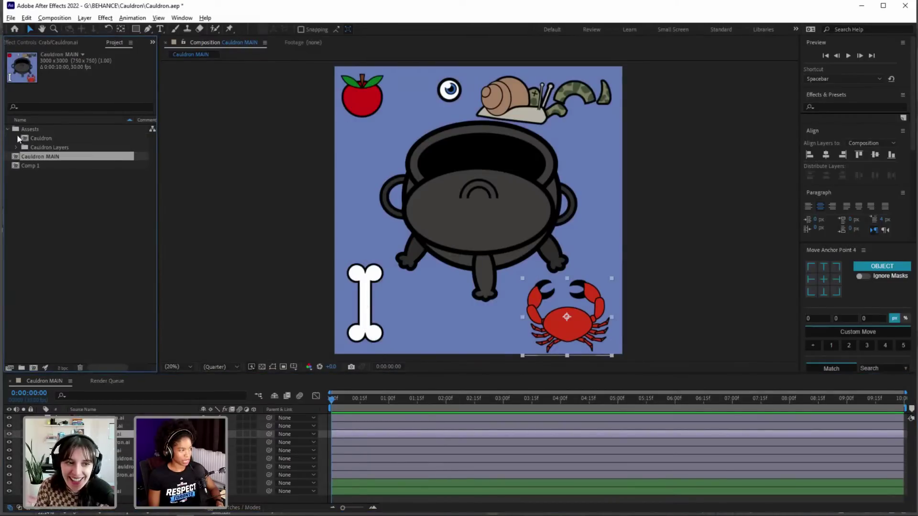
click(16, 147)
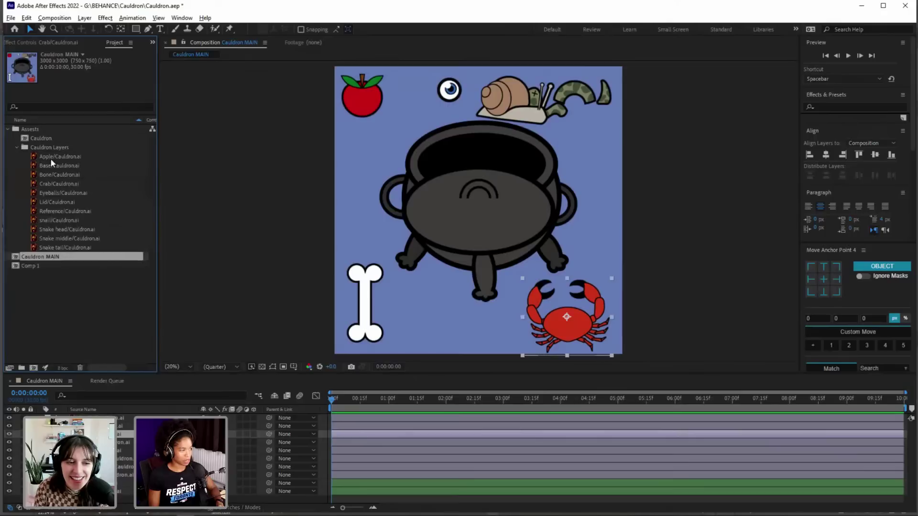
right_click(52, 157)
click(89, 249)
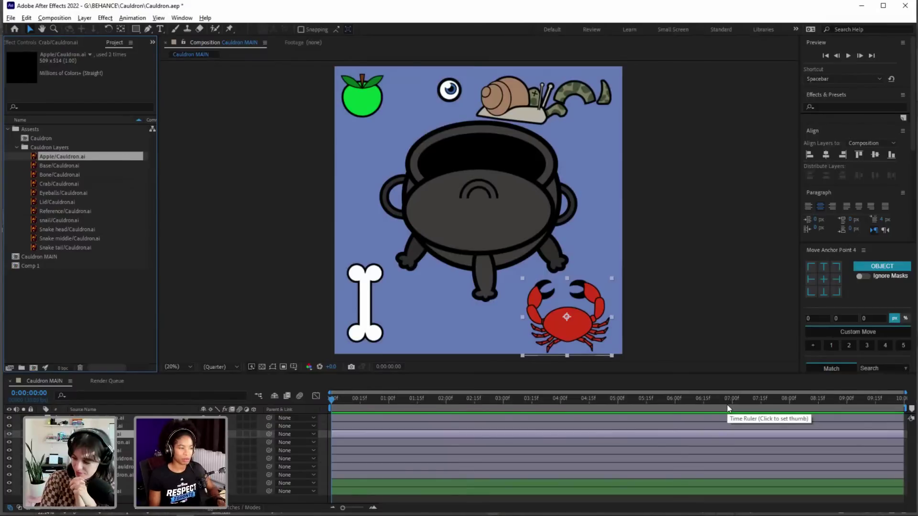
Step: Switch to Illustrator, undo the apple's green fill, save Cauldron.ai and close Illustrator
key(alt+Tab)
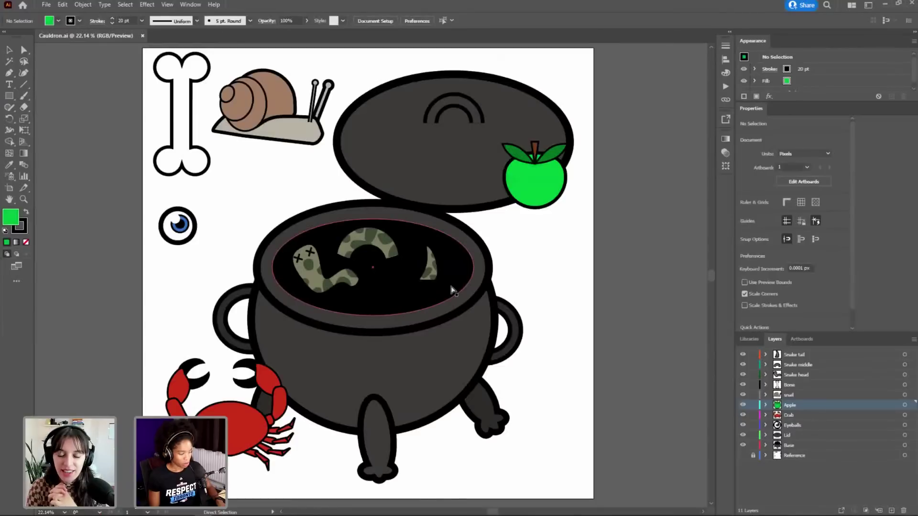
key(ctrl+z)
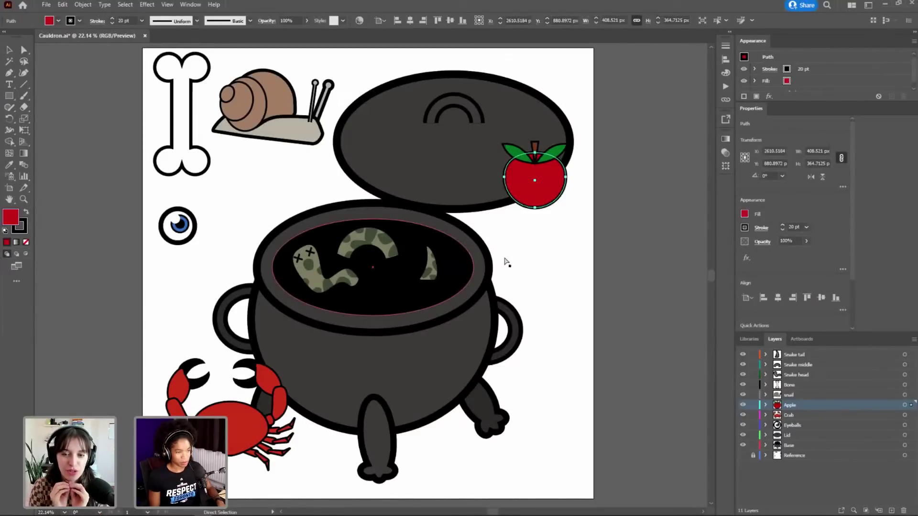
key(ctrl+s)
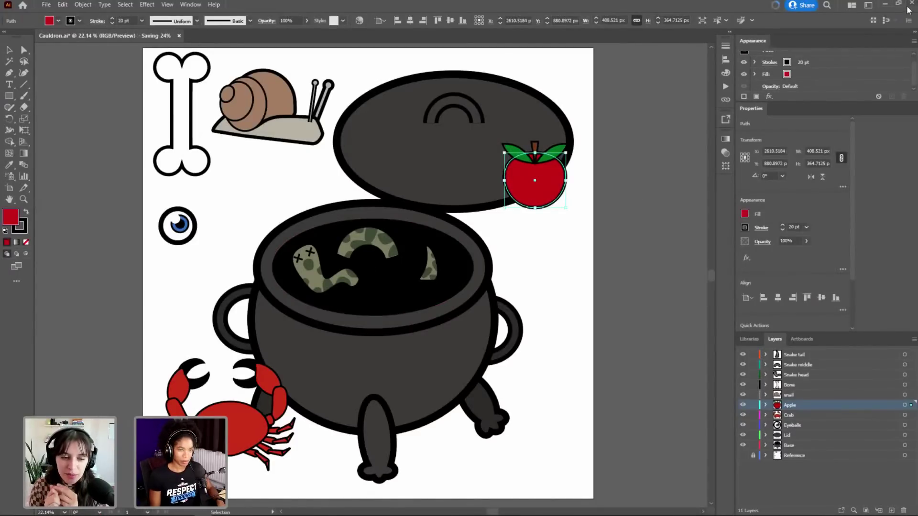
click(910, 5)
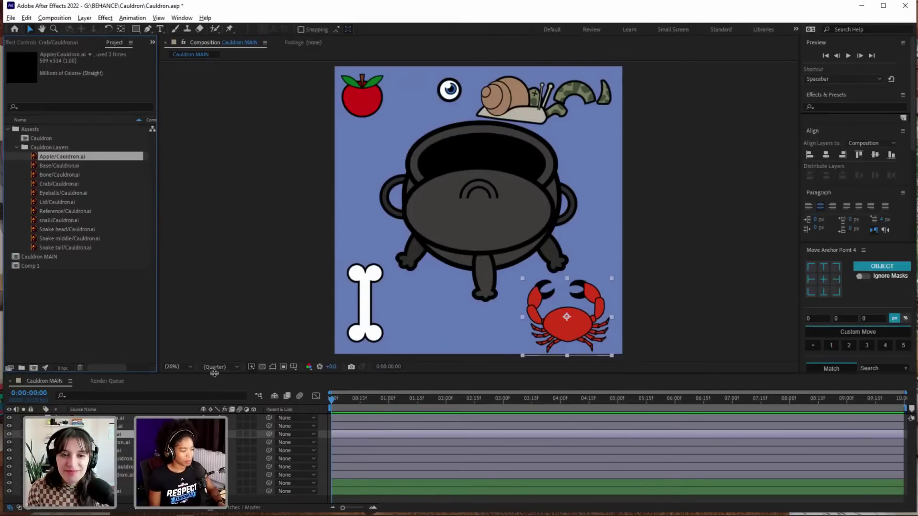
Step: Nudge the crab slightly up and to the right in Cauldron MAIN, then maximise the After Effects window
drag(214, 373, 214, 351)
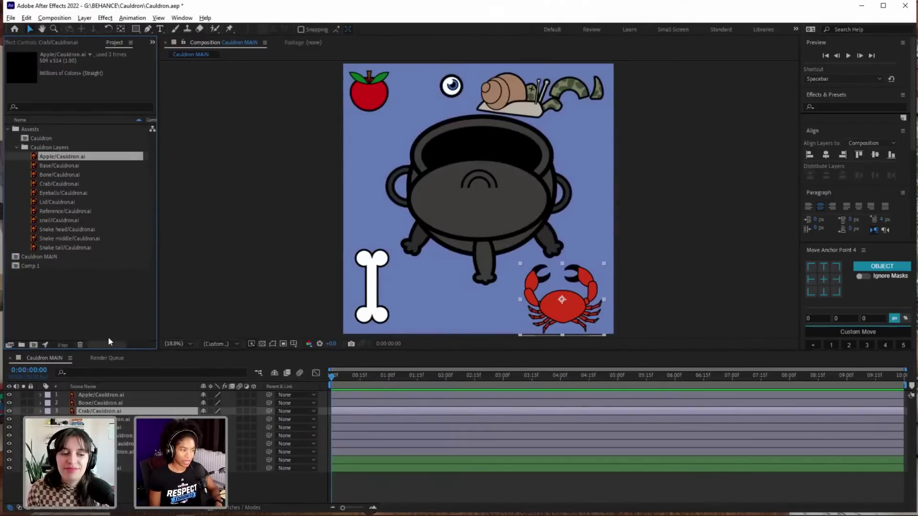
mouse_move(571, 318)
mouse_down()
mouse_move(510, 275)
mouse_move(577, 313)
mouse_up()
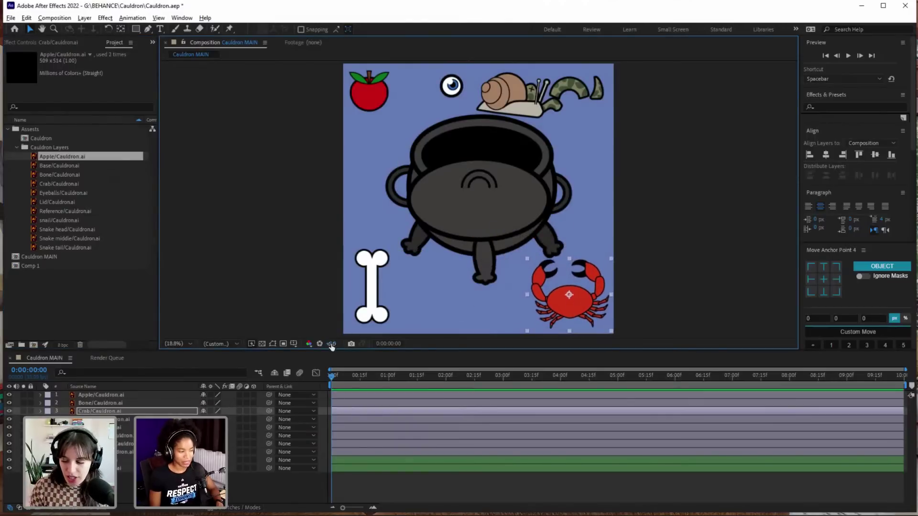
drag(334, 351, 334, 366)
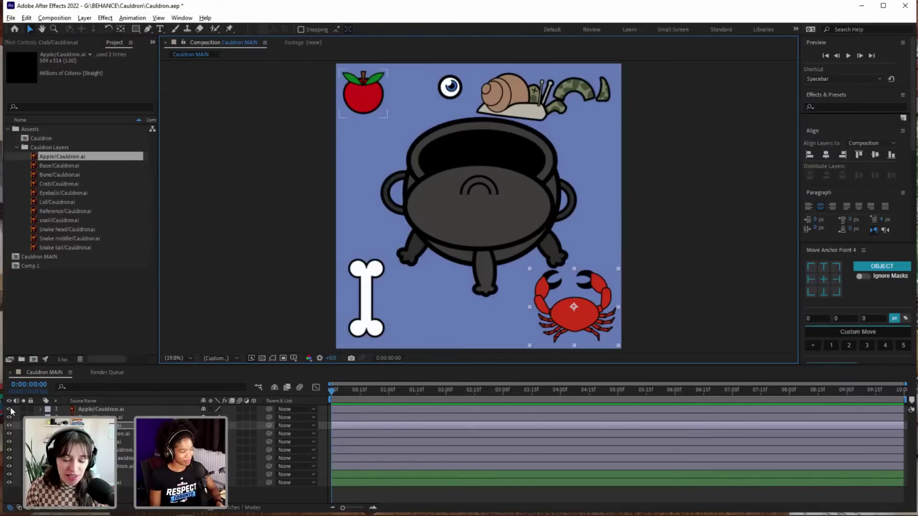
click(883, 6)
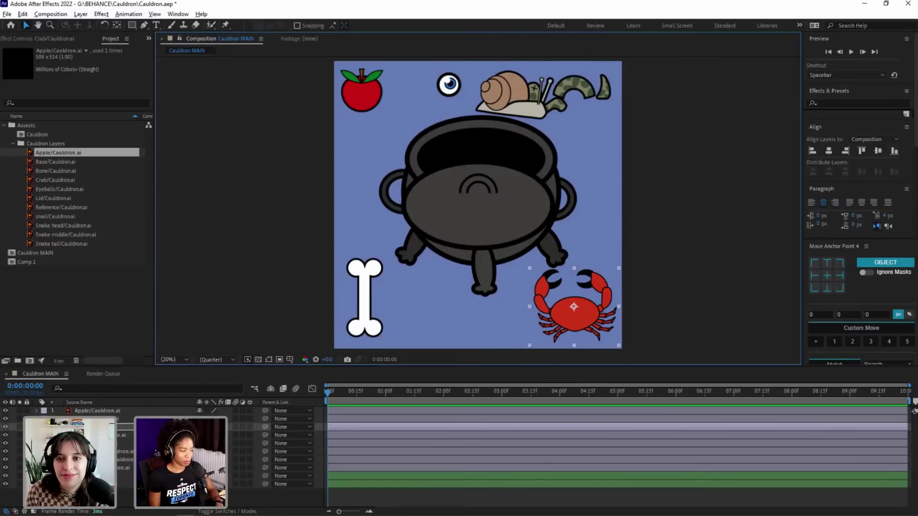
Step: Lock every layer from Lid up to Apple, hide all layers except Base and select the Base layer
click(98, 426)
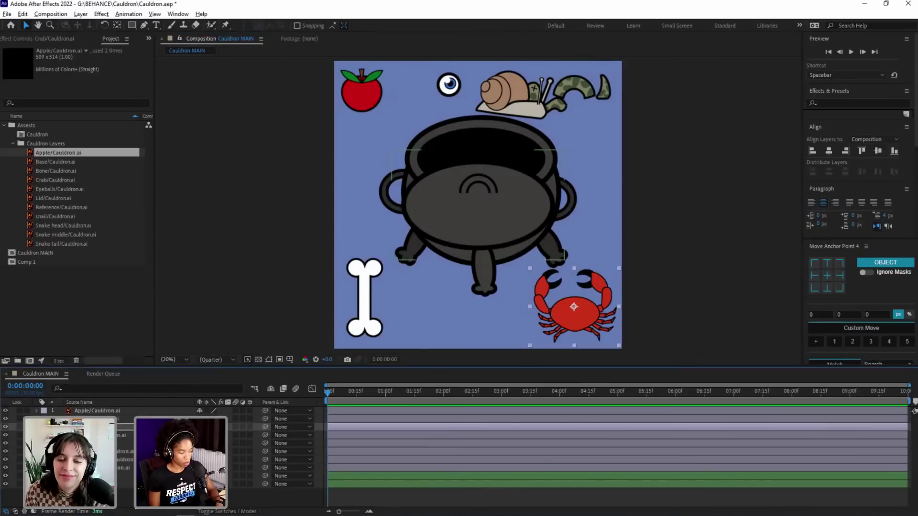
drag(27, 476, 26, 411)
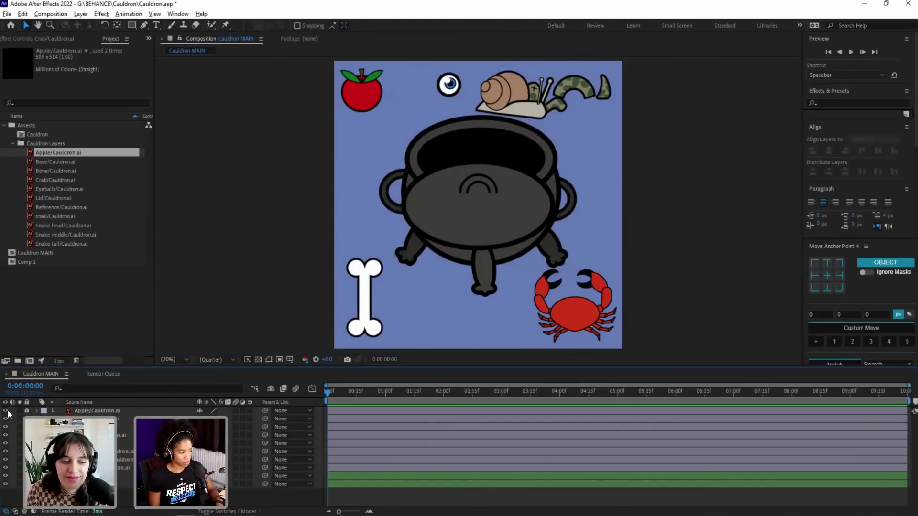
alt+click(6, 483)
click(86, 484)
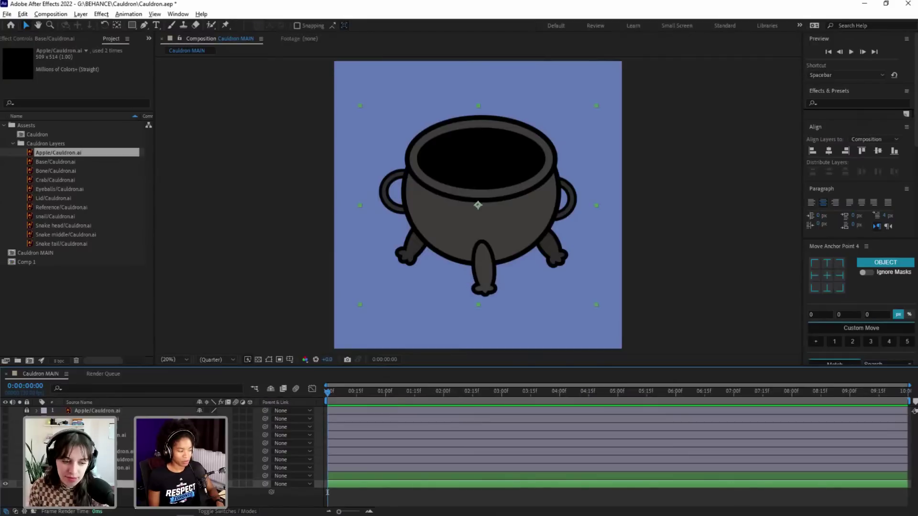
Step: Try rotating the Base cauldron and move its anchor point to the foot of the front leg
mouse_move(204, 492)
mouse_down()
mouse_move(175, 492)
mouse_move(226, 493)
mouse_move(188, 492)
mouse_move(203, 492)
mouse_up()
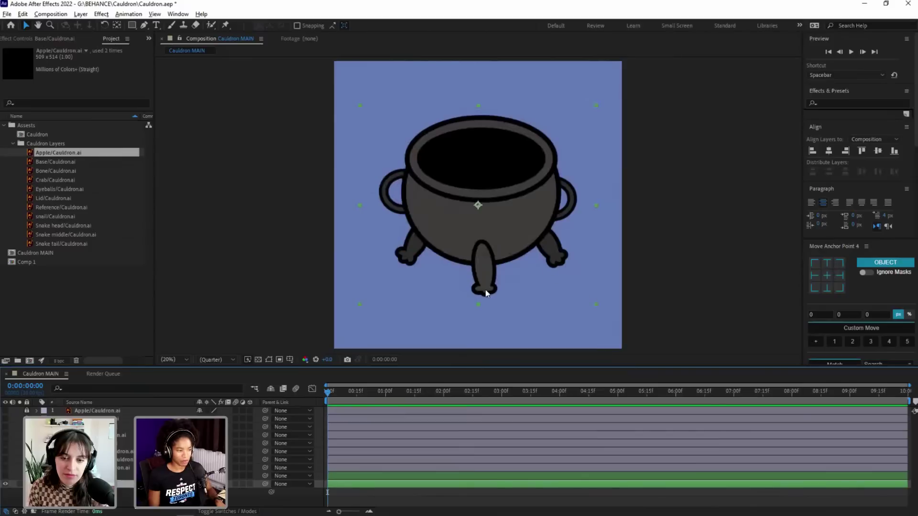
click(827, 287)
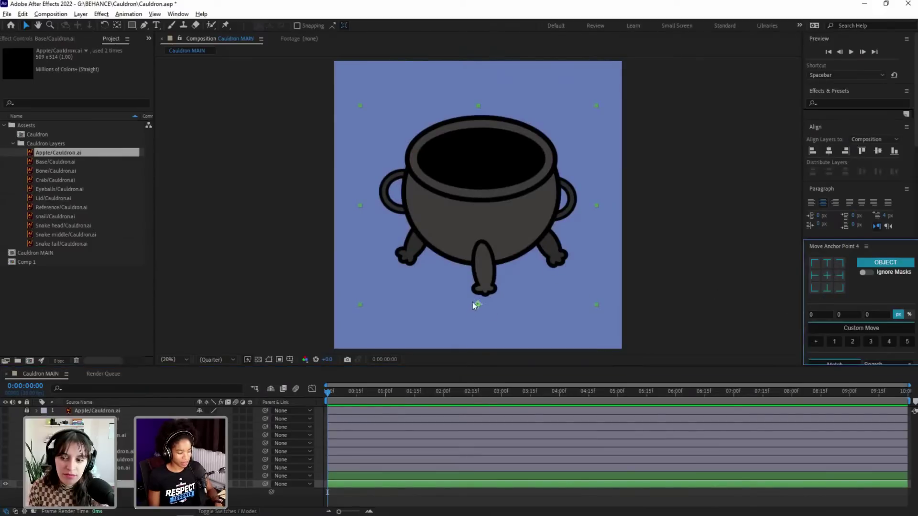
key(y)
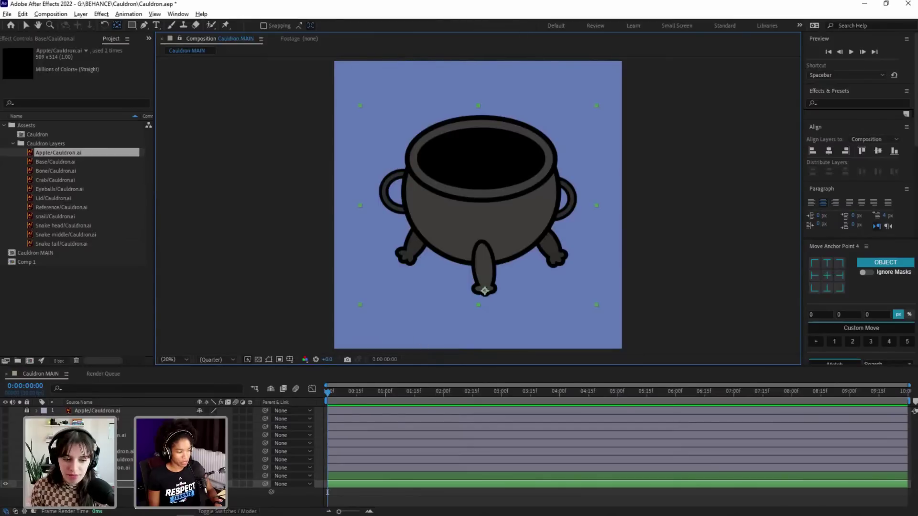
key(shift+KP_Add)
key(shift+KP_Add)
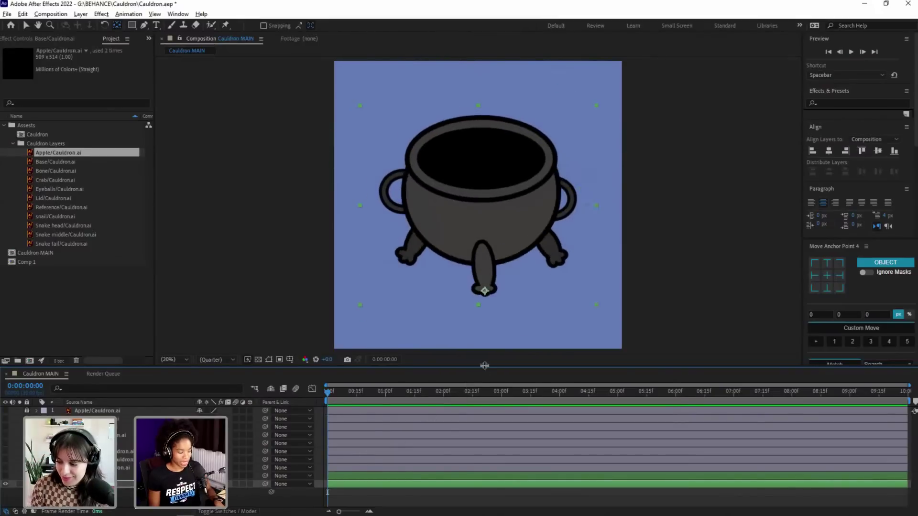
Step: Move the cauldron base down until its front foot nears the composition's lower edge, and centre it horizontally
key(v)
drag(495, 243, 488, 262)
drag(493, 273, 491, 278)
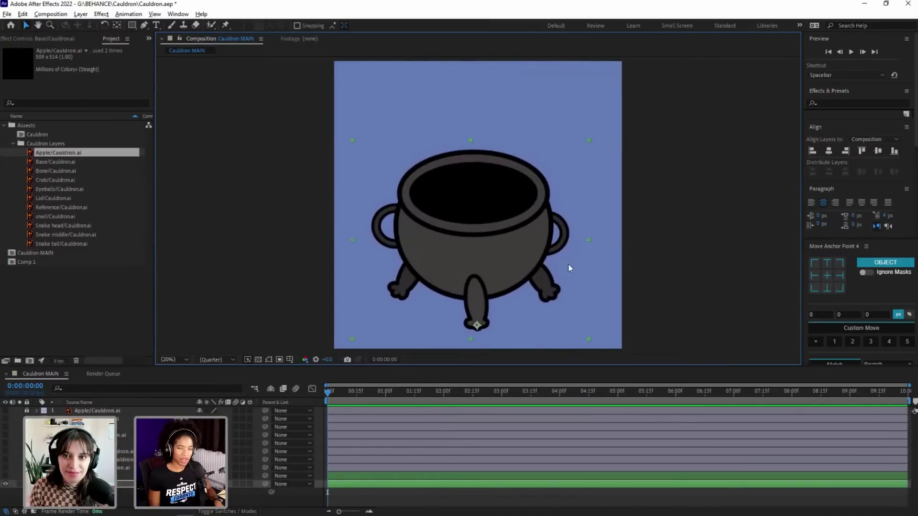
click(828, 152)
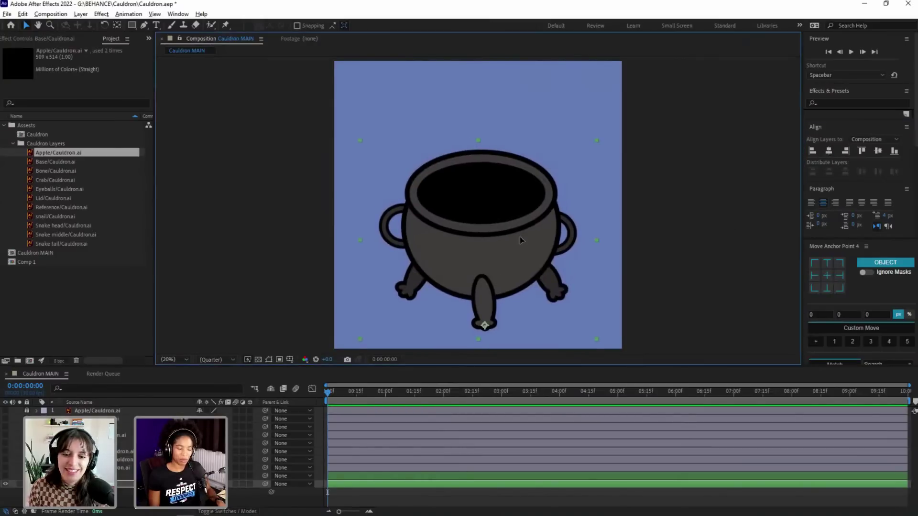
drag(520, 237, 520, 241)
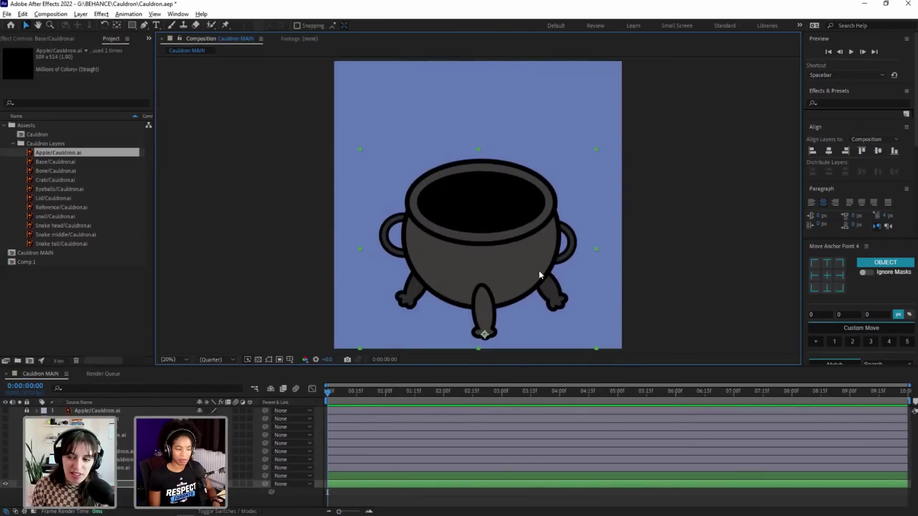
drag(515, 271, 515, 277)
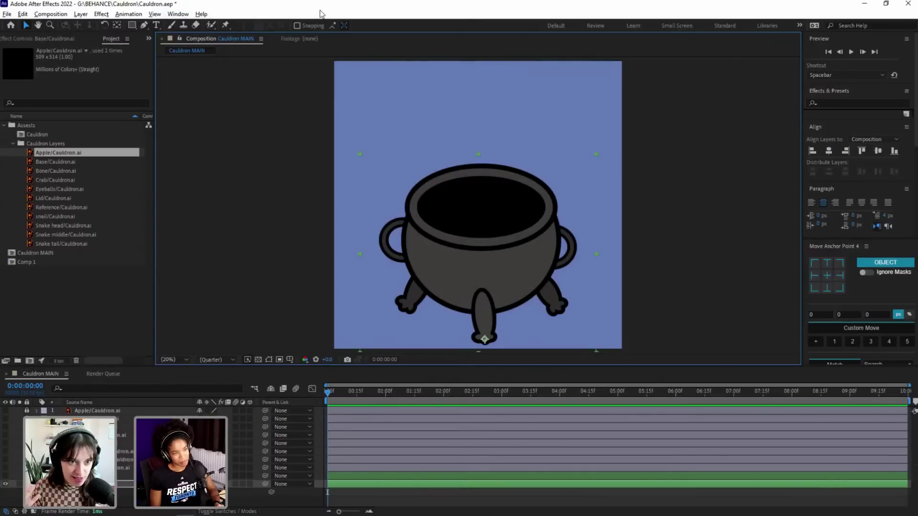
Step: Switch to the Animation workspace and enlarge the Composition viewer both downwards and sideways
click(178, 14)
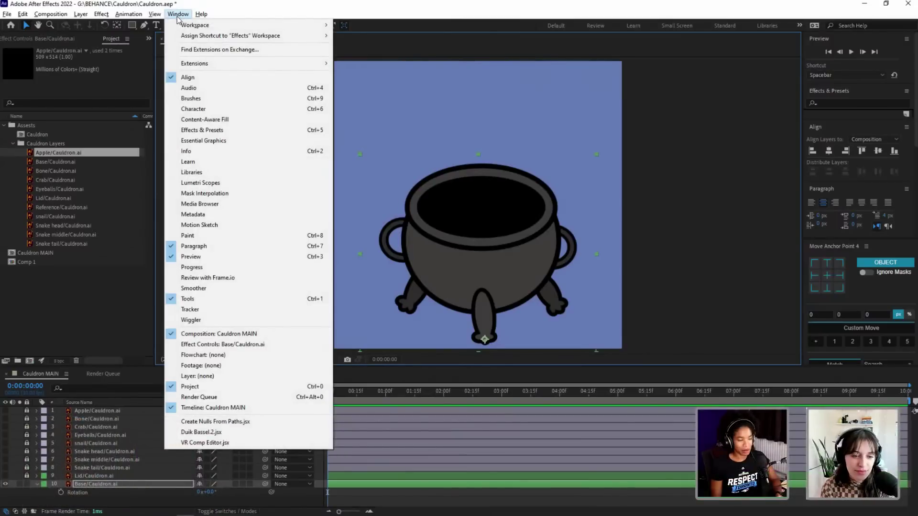
mouse_move(206, 27)
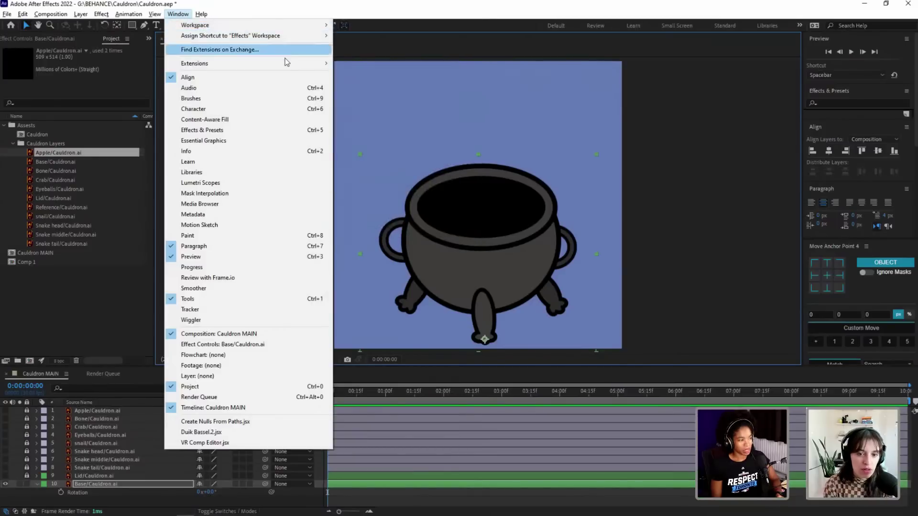
mouse_move(241, 27)
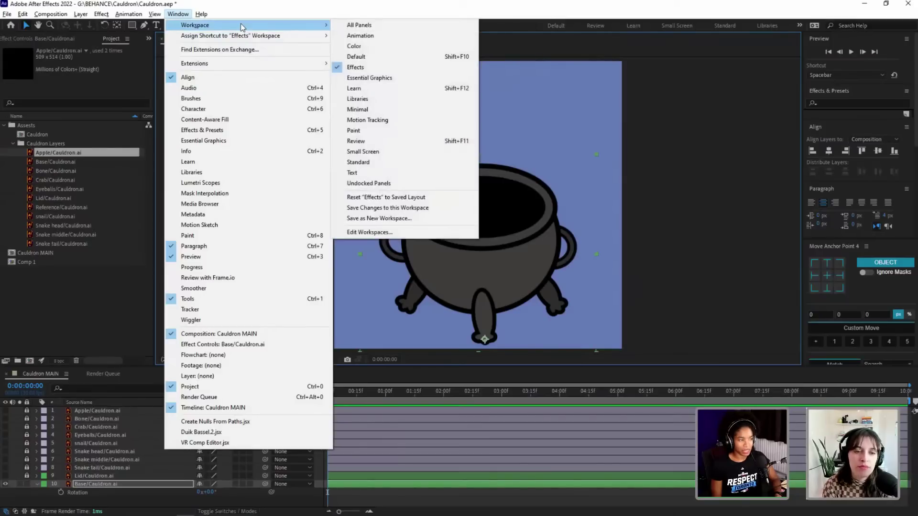
click(360, 36)
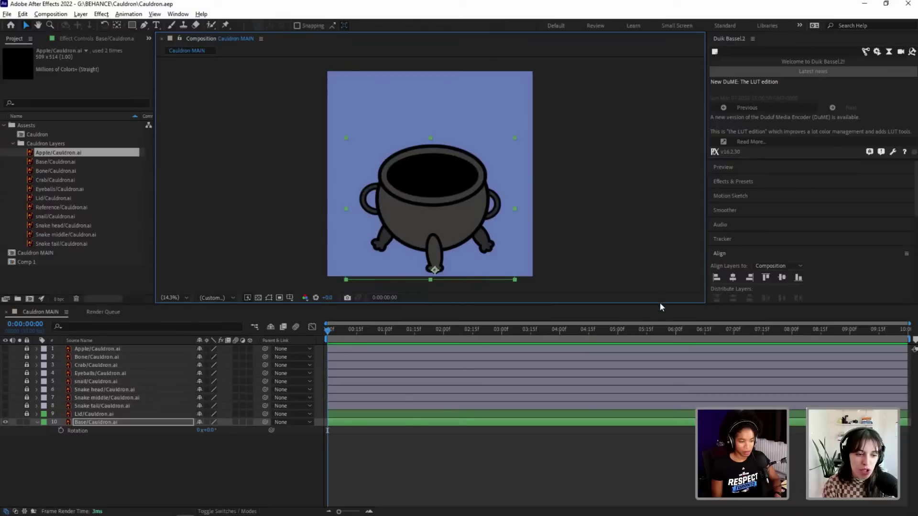
drag(662, 304, 655, 371)
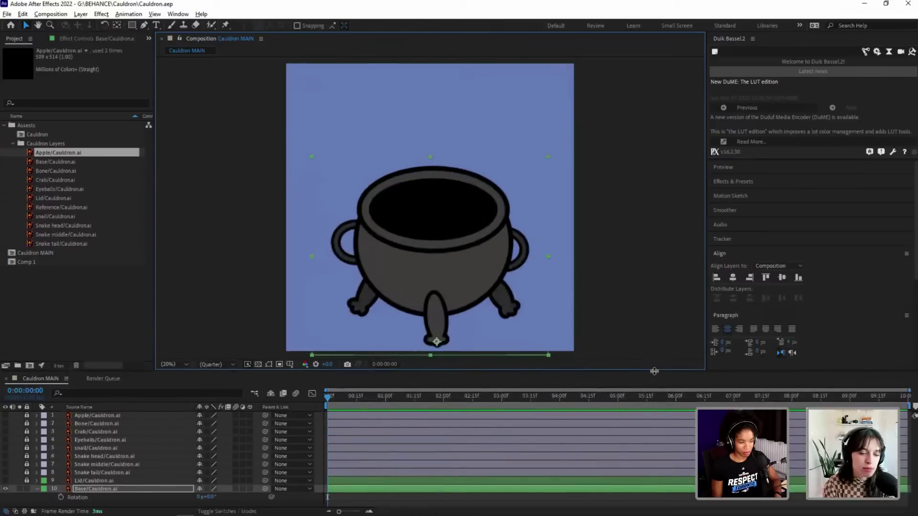
drag(704, 303, 745, 303)
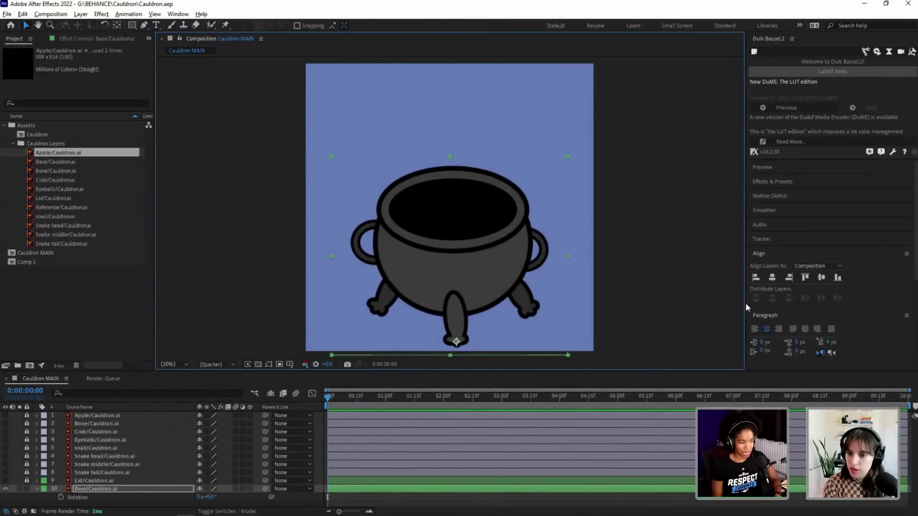
Step: Close the Duik Bassel.2 panel, open the Move Anchor Point 4 extension panel and reposition the composition in the viewer
click(785, 38)
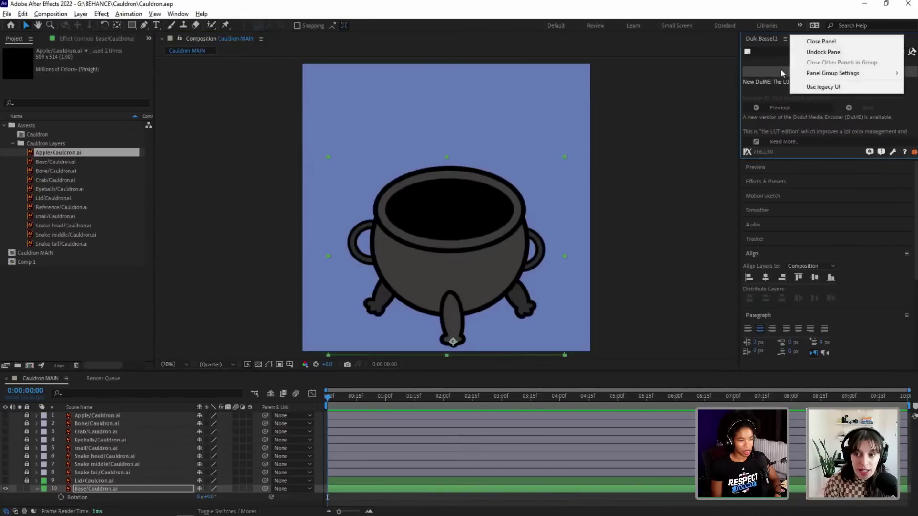
click(818, 40)
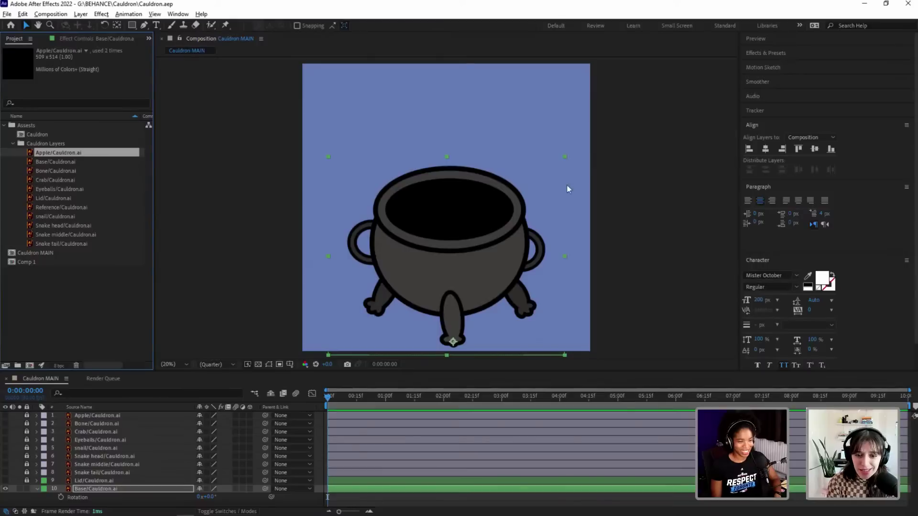
click(178, 14)
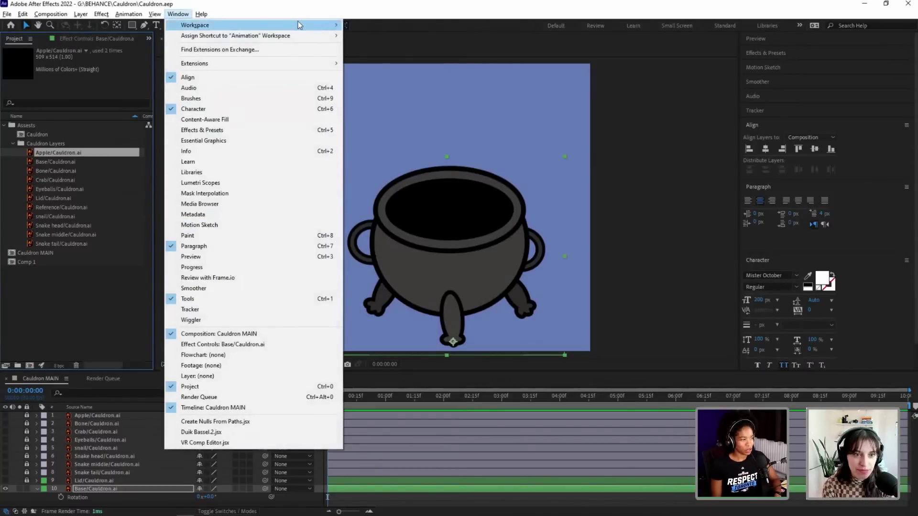
mouse_move(299, 26)
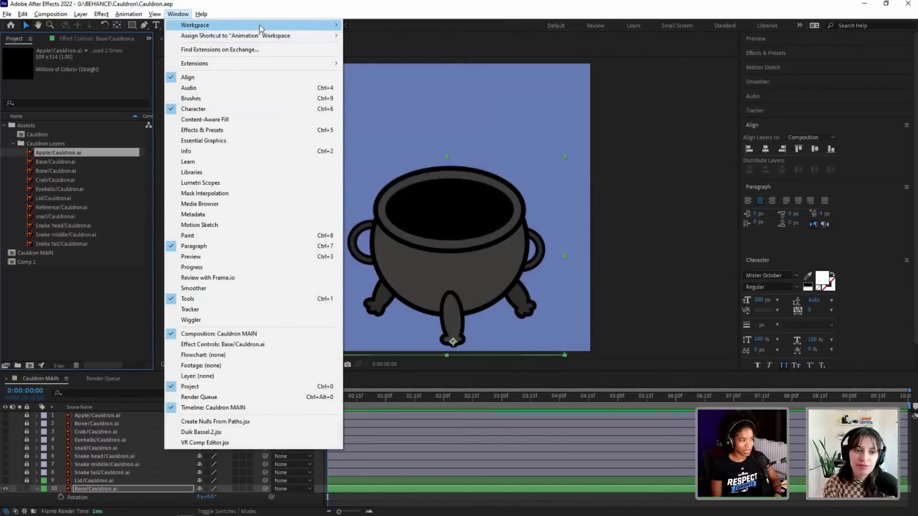
mouse_move(306, 64)
click(362, 67)
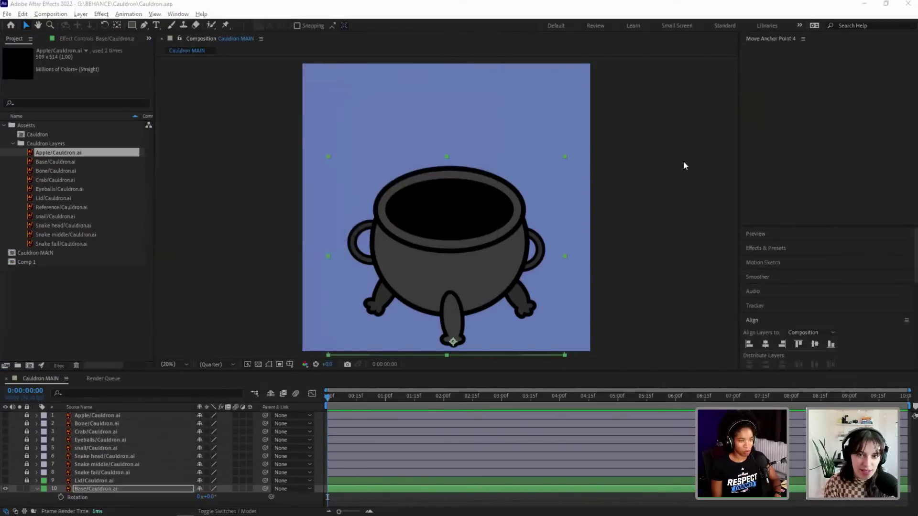
key(h)
mouse_move(592, 307)
mouse_down()
mouse_move(602, 288)
mouse_move(581, 302)
mouse_up()
key(v)
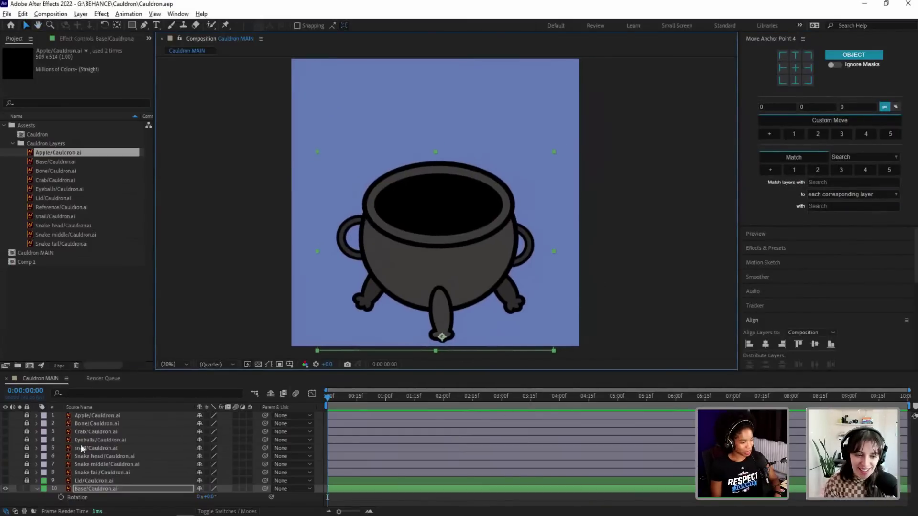
Step: Unlock and show all the layers, and move the lid to fit over the cauldron's opening
click(24, 486)
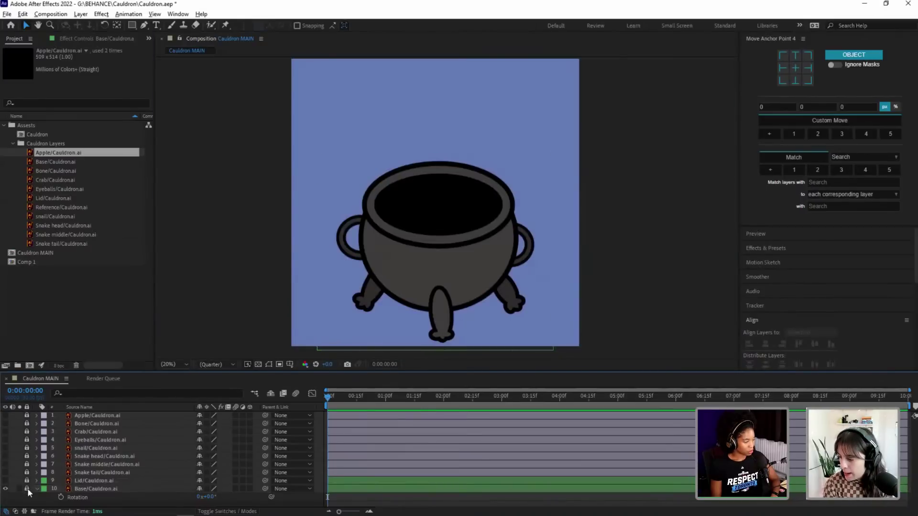
drag(27, 488, 6, 415)
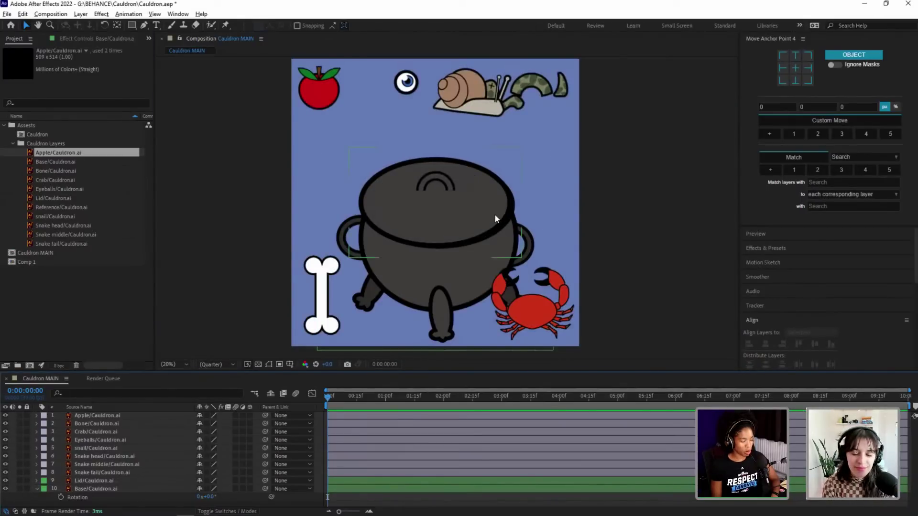
mouse_move(484, 213)
mouse_down()
mouse_move(489, 198)
mouse_move(489, 216)
mouse_up()
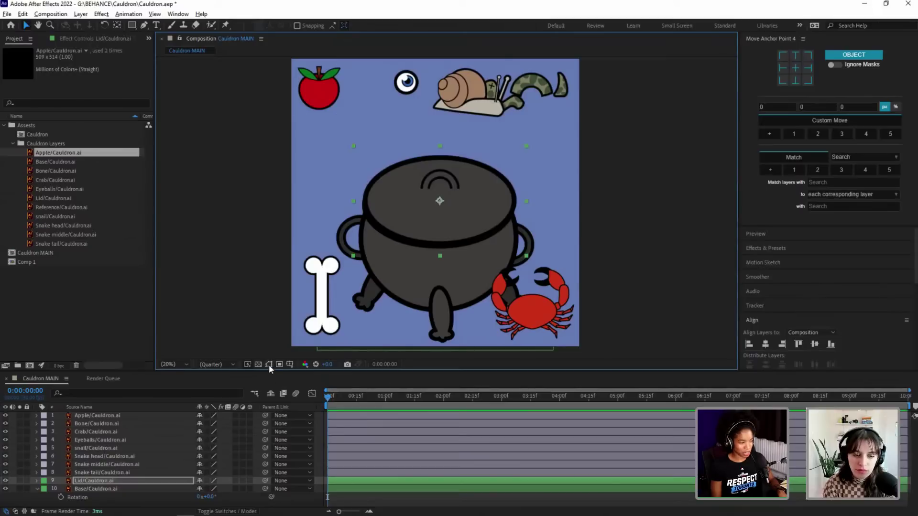
Step: Try the cauldron base higher, return it under the lid centred horizontally in the composition, and nudge the lid slightly up
drag(267, 370, 265, 353)
click(96, 470)
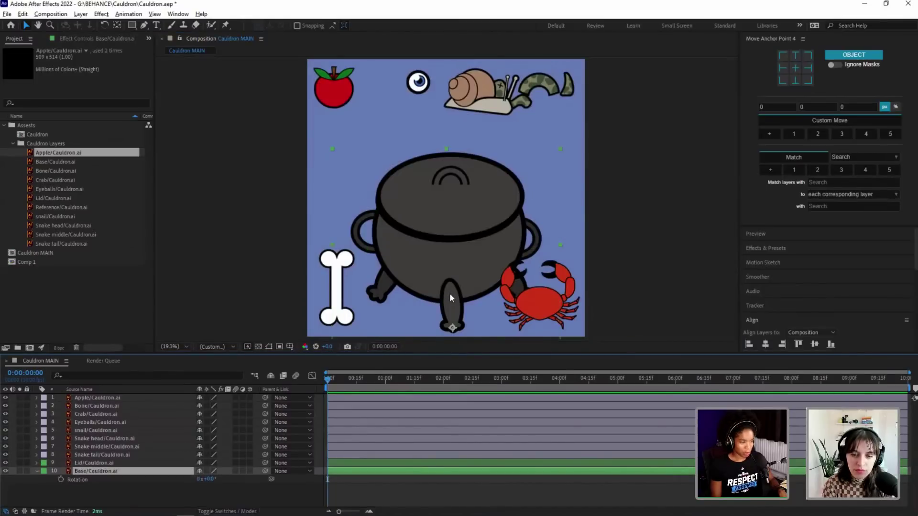
drag(449, 294, 448, 255)
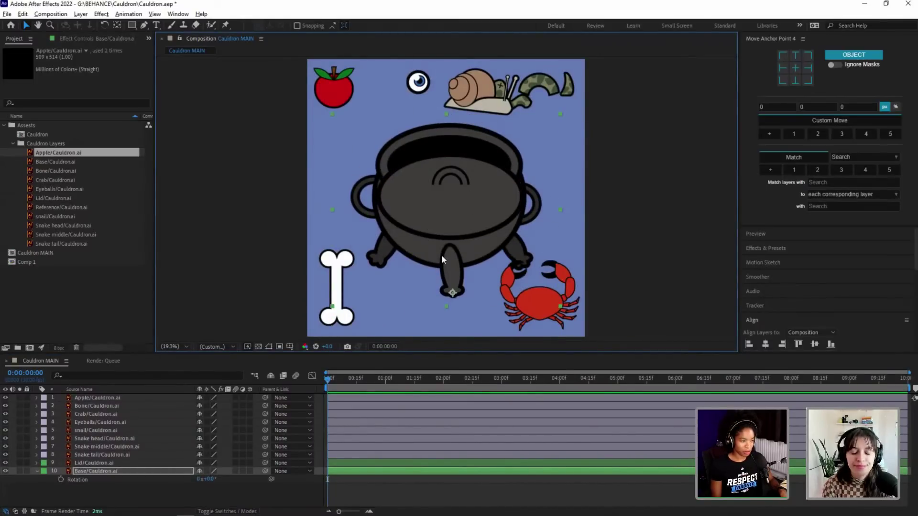
drag(449, 268, 447, 305)
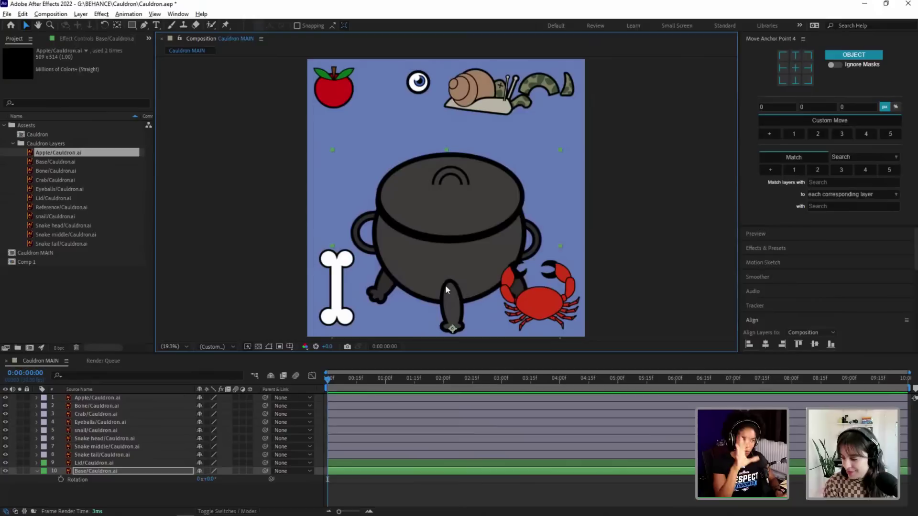
mouse_move(446, 289)
mouse_down()
mouse_move(451, 261)
mouse_move(457, 287)
mouse_move(442, 286)
mouse_up()
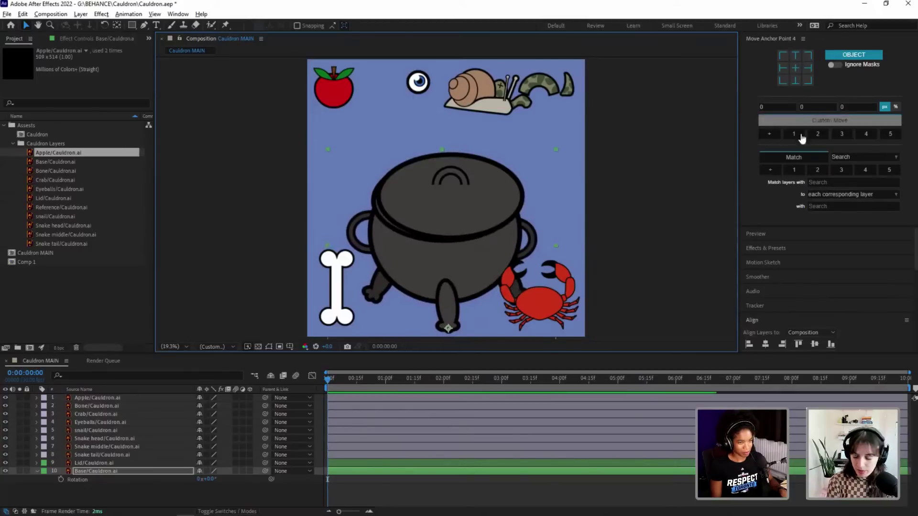
click(765, 343)
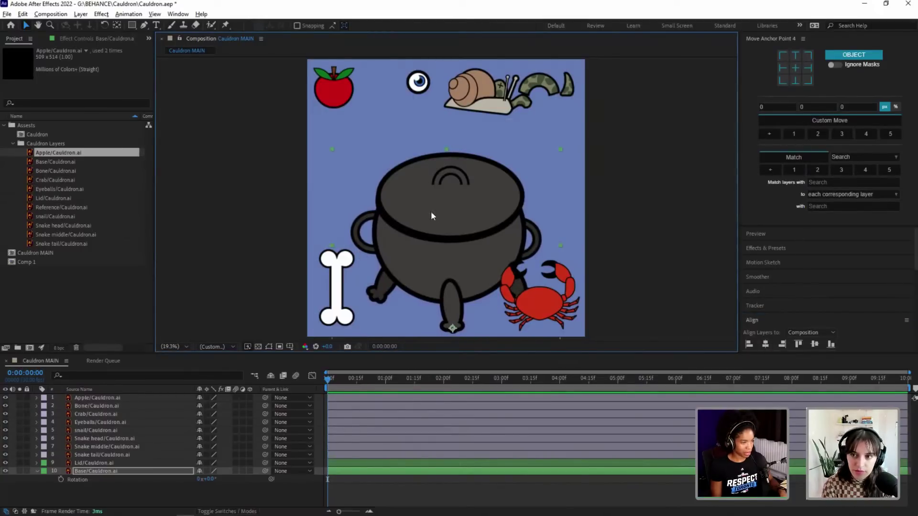
click(134, 463)
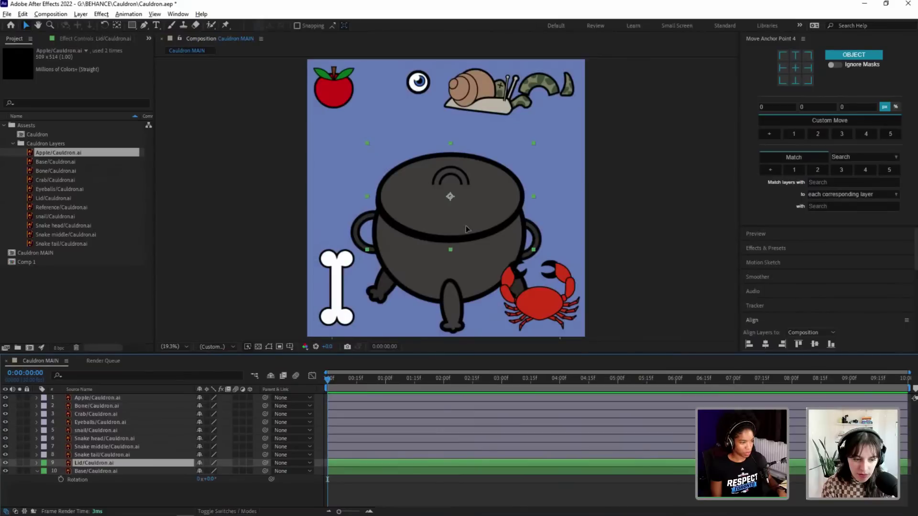
drag(466, 227, 465, 223)
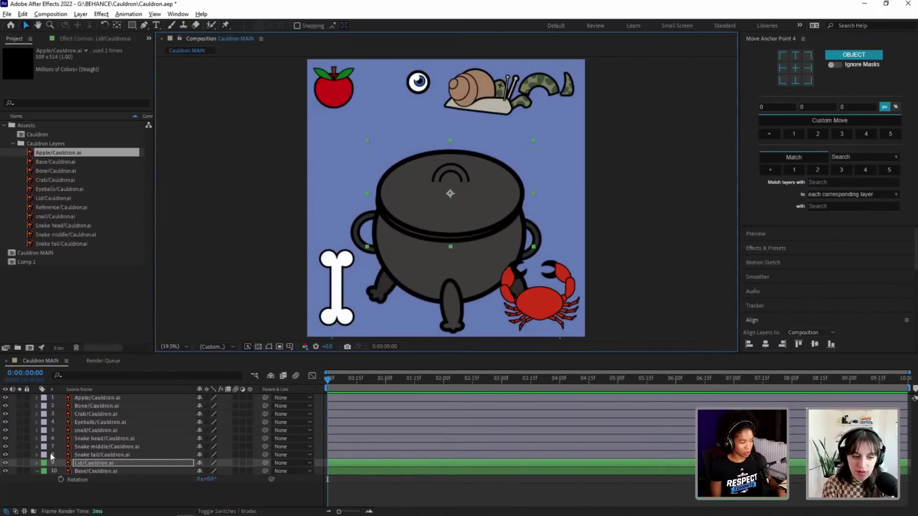
Step: Give the Snake head, Snake middle and Snake tail layers the Orange label colour
click(114, 455)
click(113, 440)
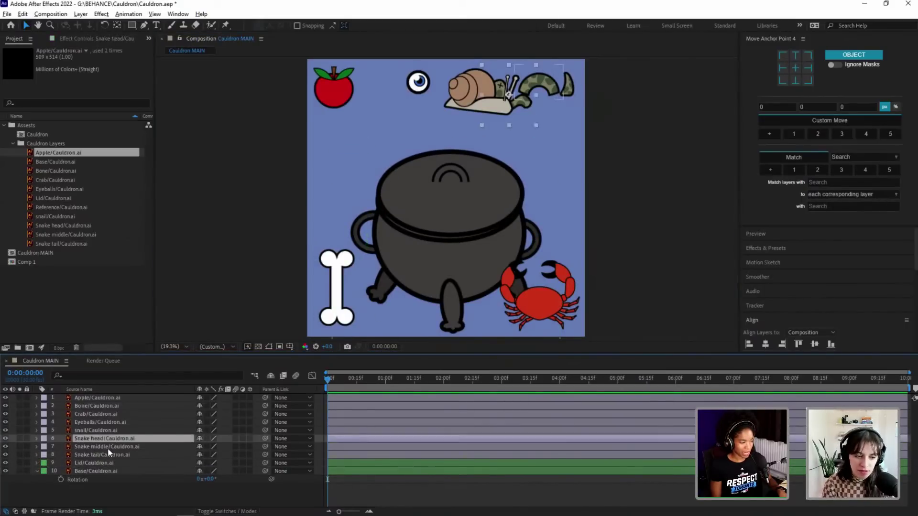
click(109, 453)
shift+click(115, 438)
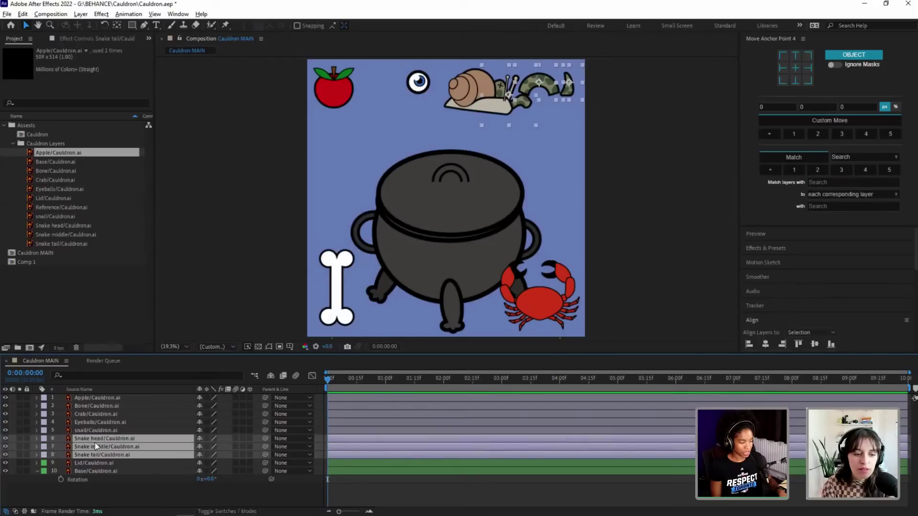
click(44, 455)
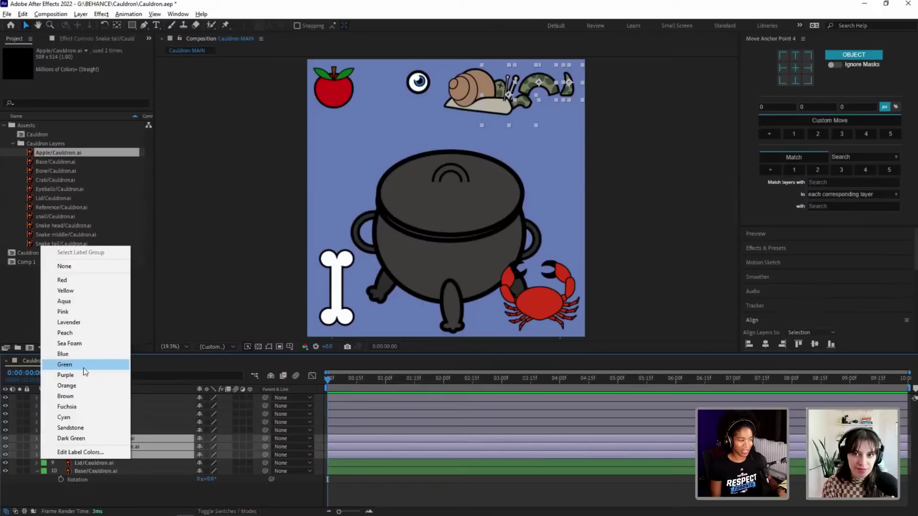
click(84, 371)
click(44, 437)
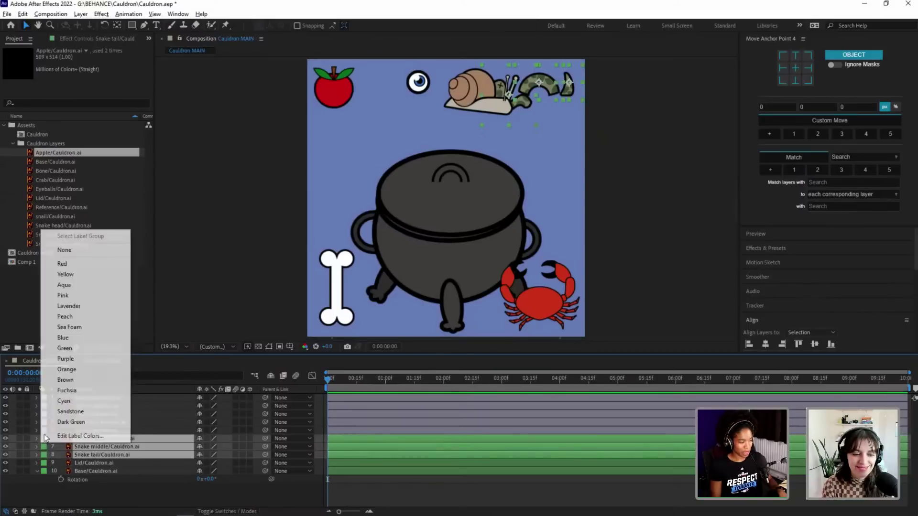
click(73, 371)
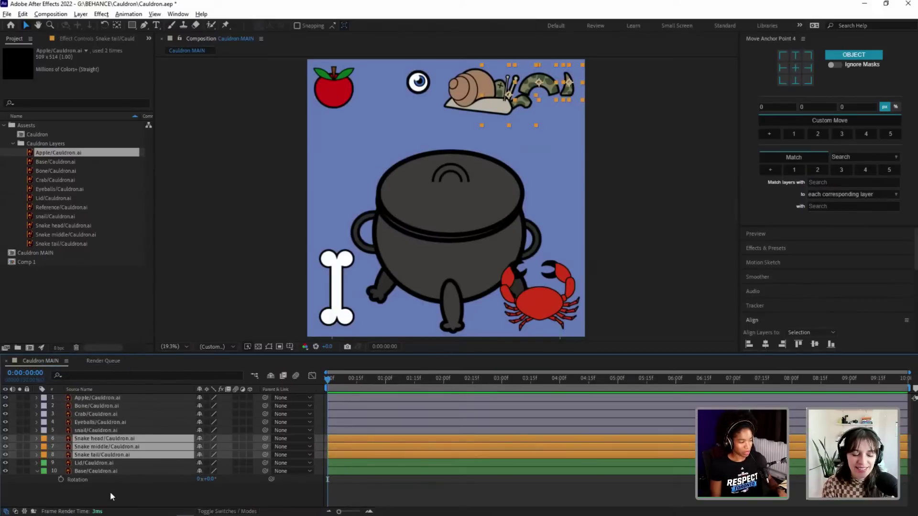
click(110, 491)
Step: Move the Lid layer to the top of the layer stack and slide the lid left off the cauldron's opening
click(99, 430)
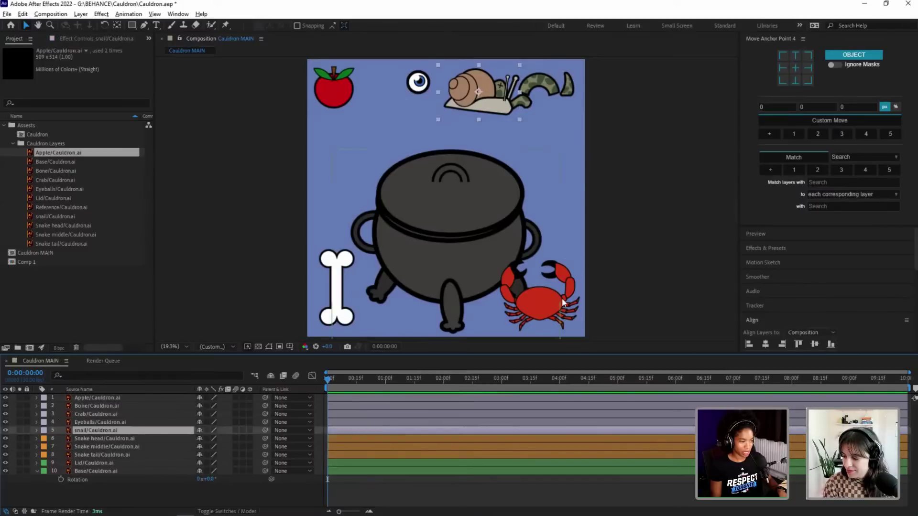
drag(102, 463, 113, 395)
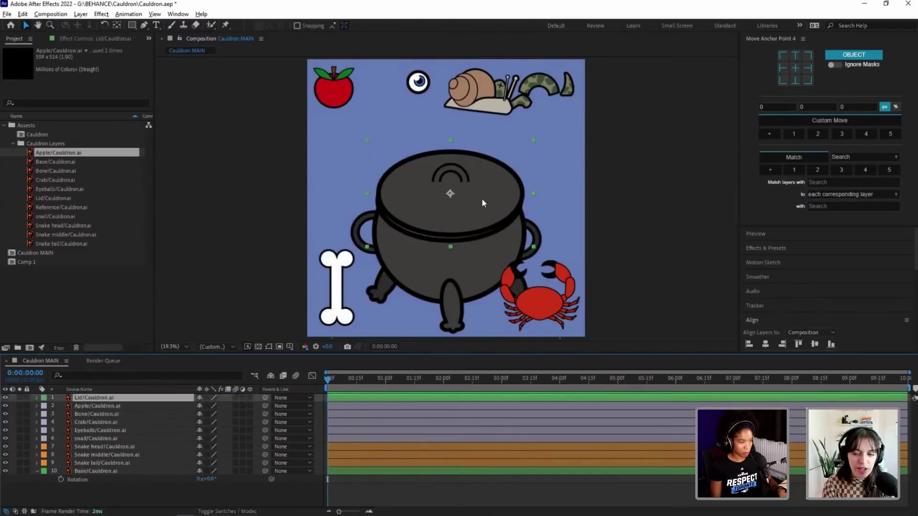
drag(492, 202, 406, 223)
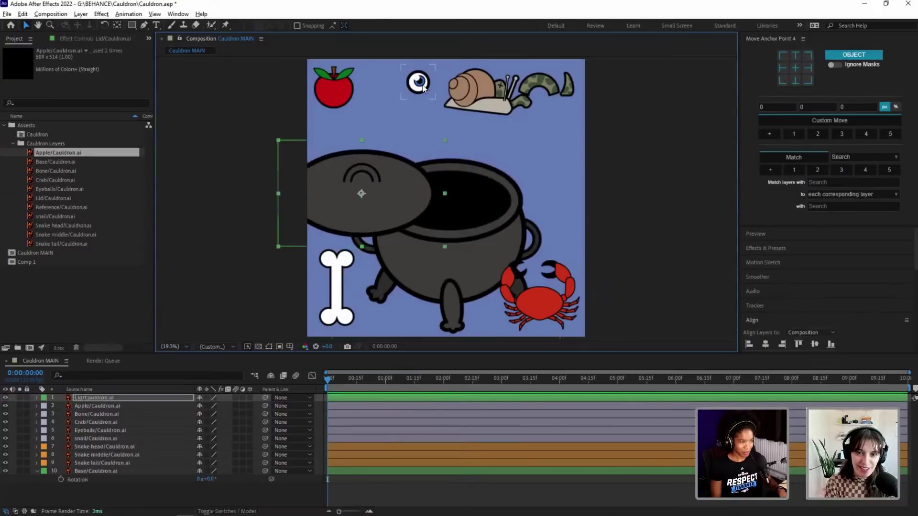
Step: Hide the Lid layer and place the eyeball inside the left part of the cauldron's opening
drag(423, 88, 444, 225)
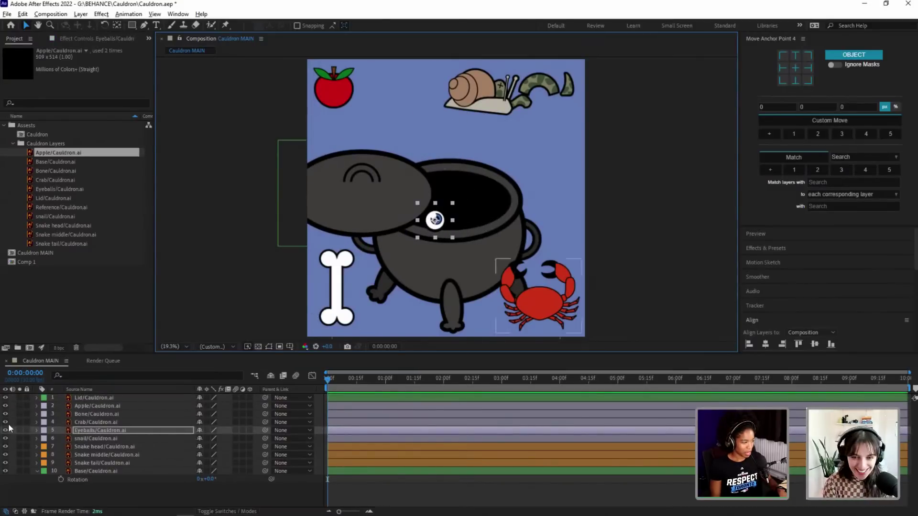
click(6, 398)
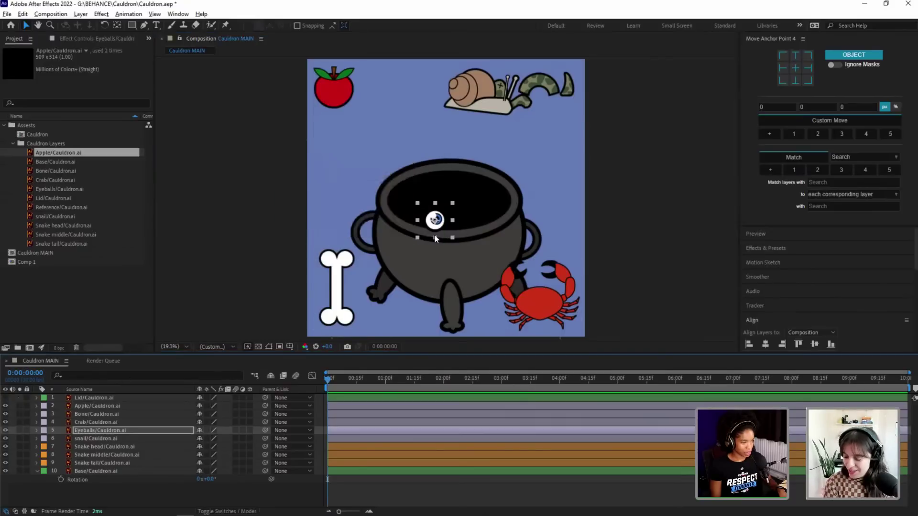
drag(435, 220, 407, 195)
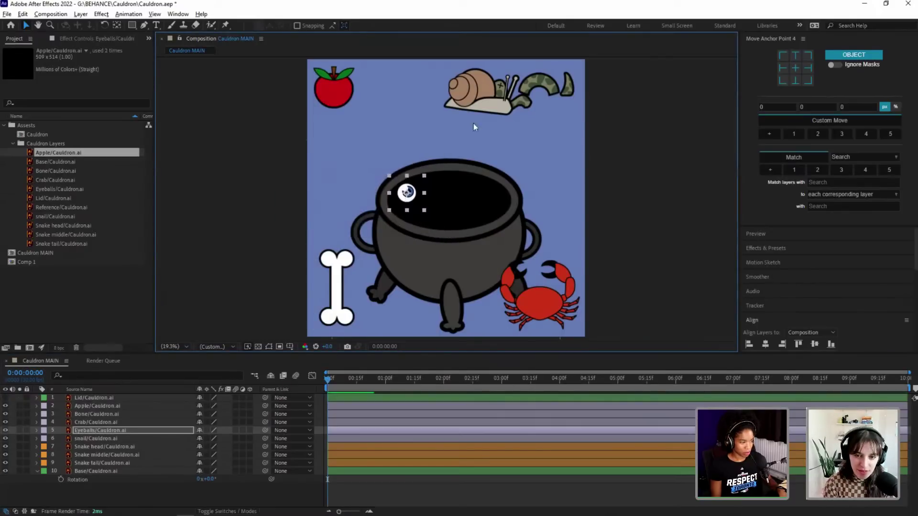
Step: Place the snail inside the cauldron's opening and scale it down to about 60%
drag(478, 101, 466, 211)
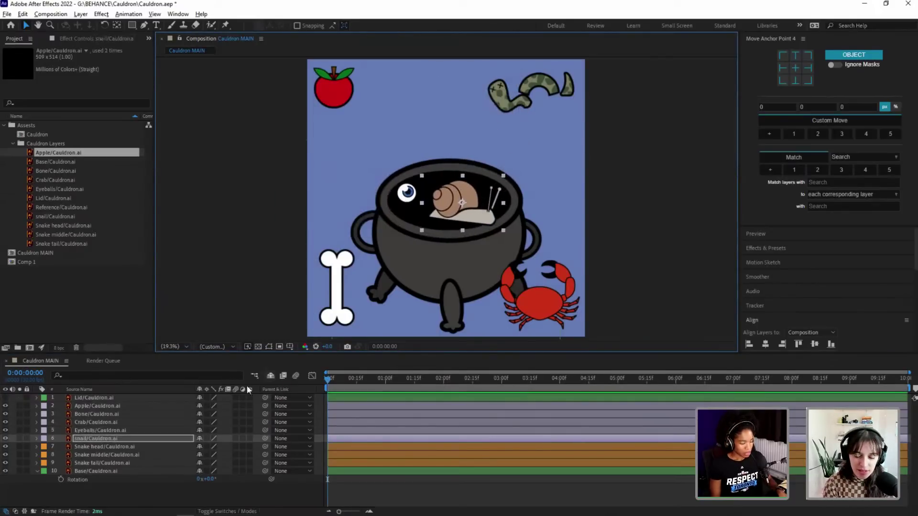
key(s)
drag(210, 447, 191, 446)
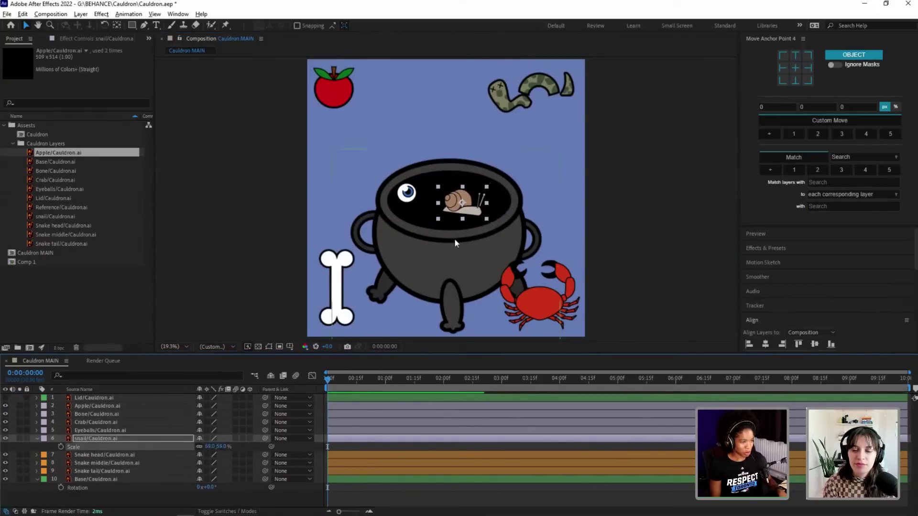
Step: Rearrange the eyeball and snail in the cauldron's opening, and shift the apple and snake head closer to the cauldron
drag(468, 215, 410, 207)
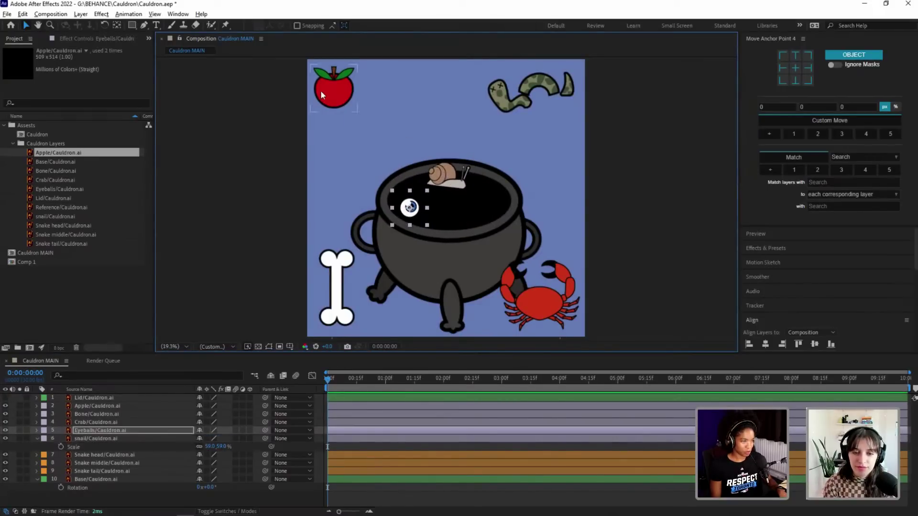
drag(320, 90, 366, 135)
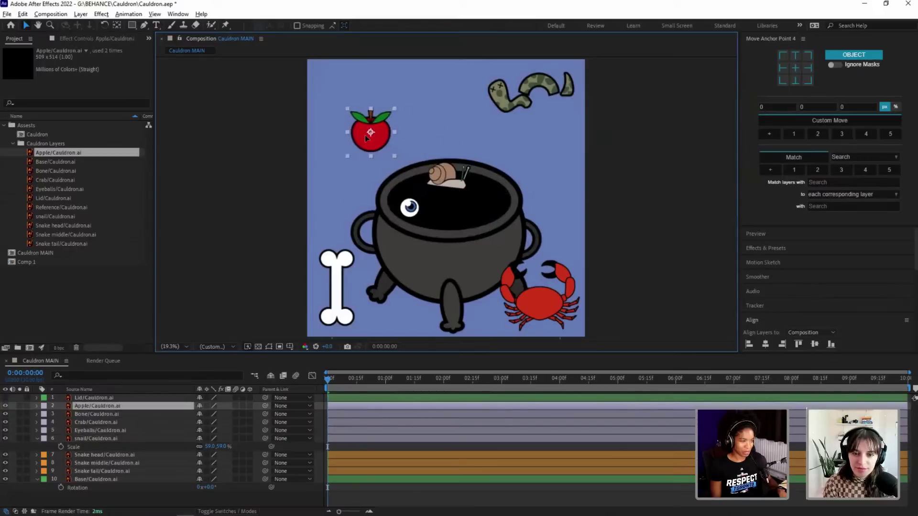
click(586, 121)
drag(514, 107, 495, 110)
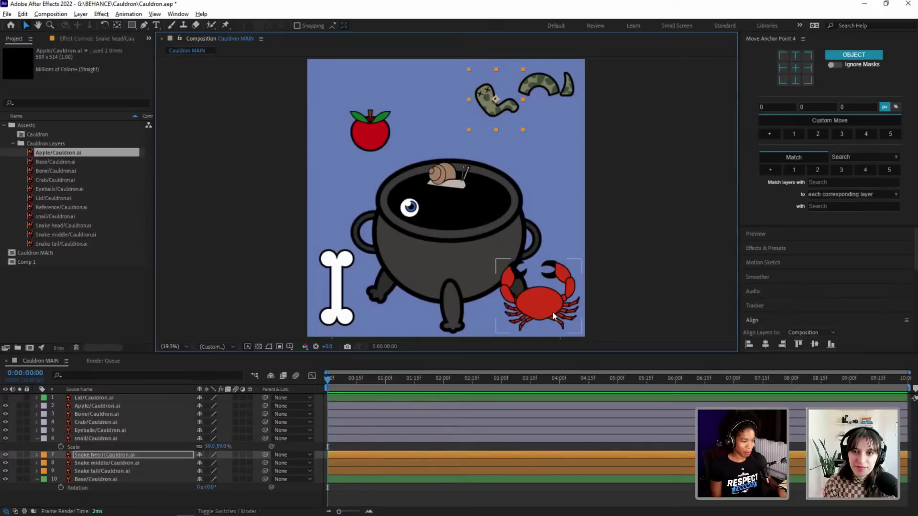
Step: Place the bone in the right part of the cauldron's opening, tilting it diagonally and scaling it to 52%
drag(330, 304, 456, 228)
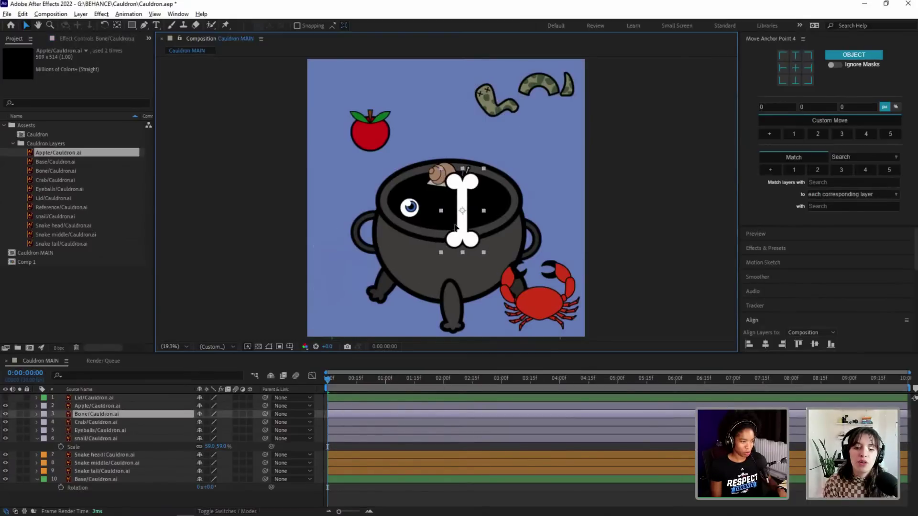
key(r)
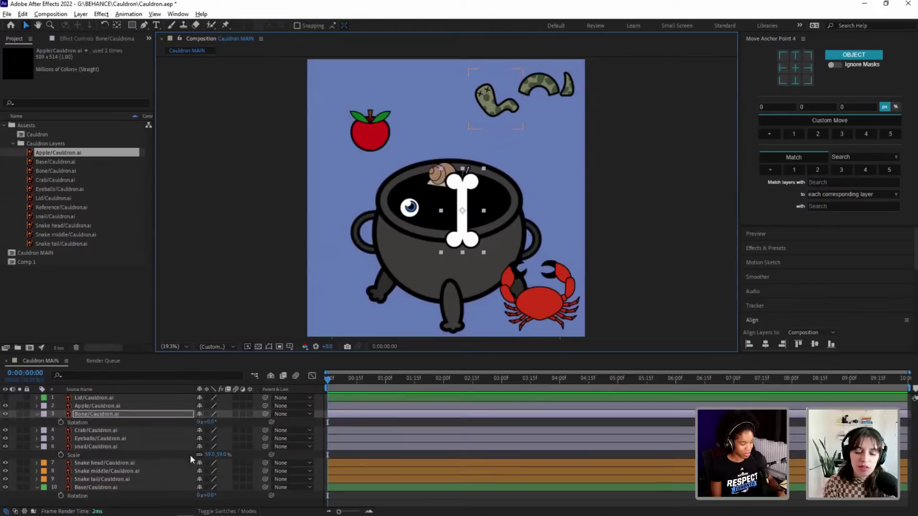
mouse_move(208, 422)
mouse_down()
mouse_move(232, 426)
mouse_move(202, 424)
mouse_up()
key(s)
click(632, 192)
drag(463, 214, 473, 225)
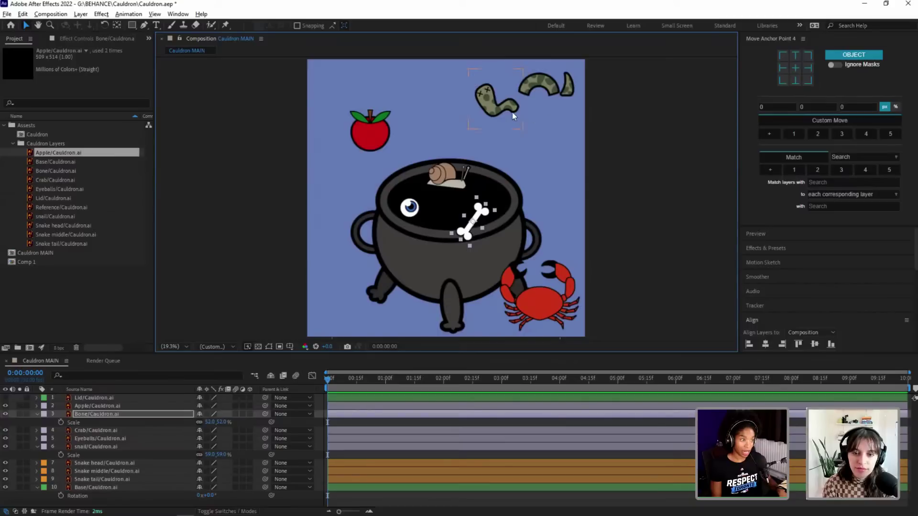
Step: Move the snake head, middle and tail together to just above the cauldron's rim
drag(595, 125, 470, 73)
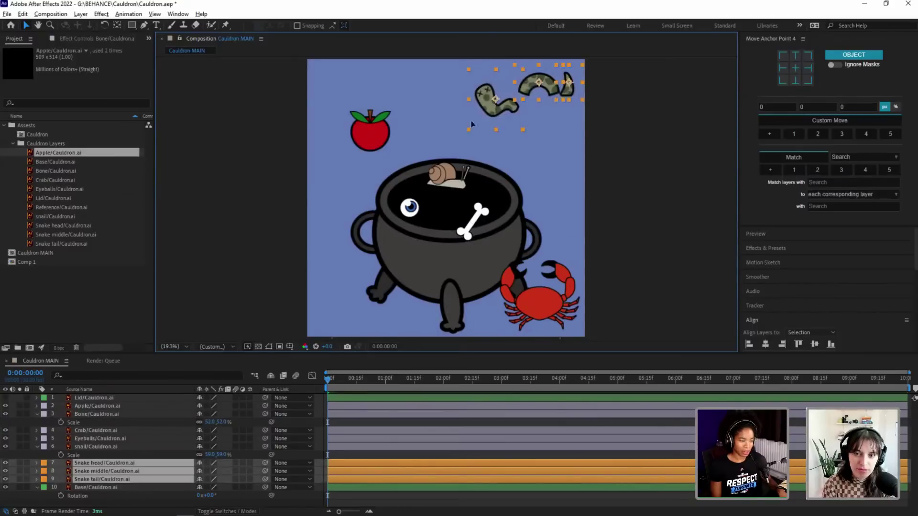
drag(492, 143, 439, 150)
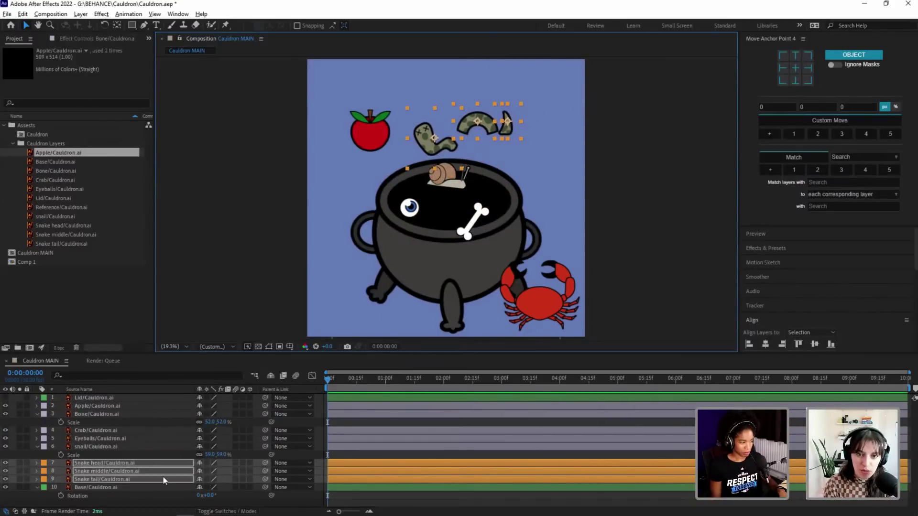
Step: Examine the Apple layer's Scale, Position and Anchor Point properties one after another
click(104, 407)
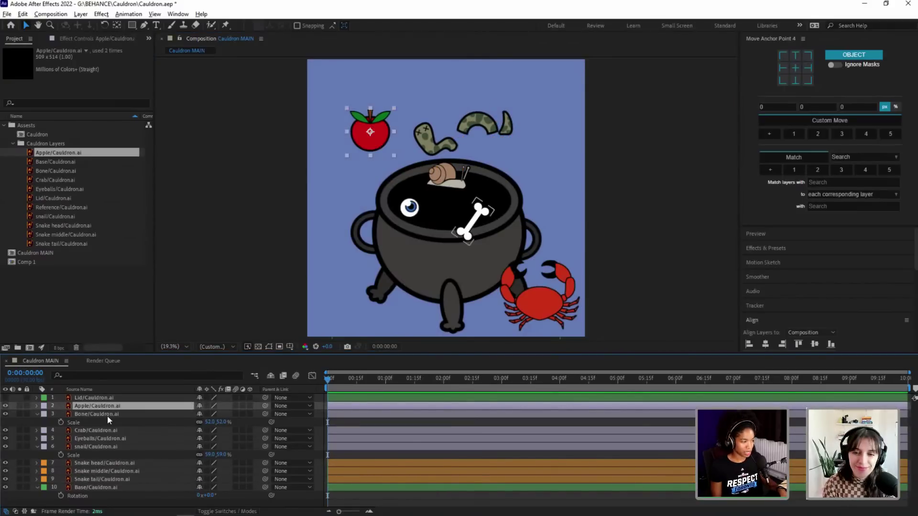
key(s)
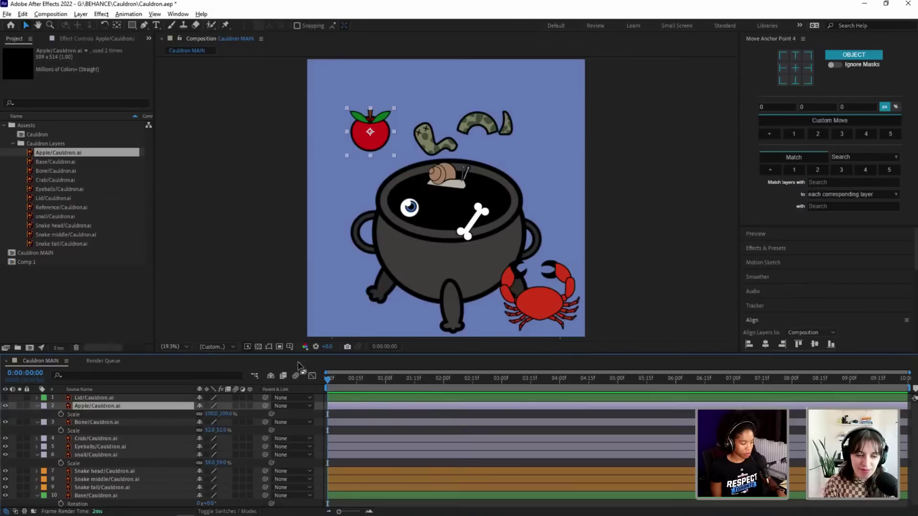
key(p)
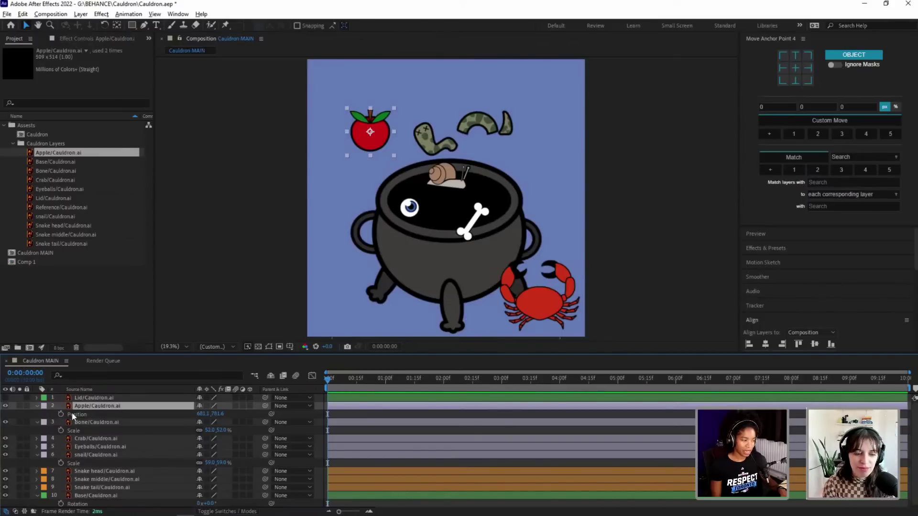
click(103, 414)
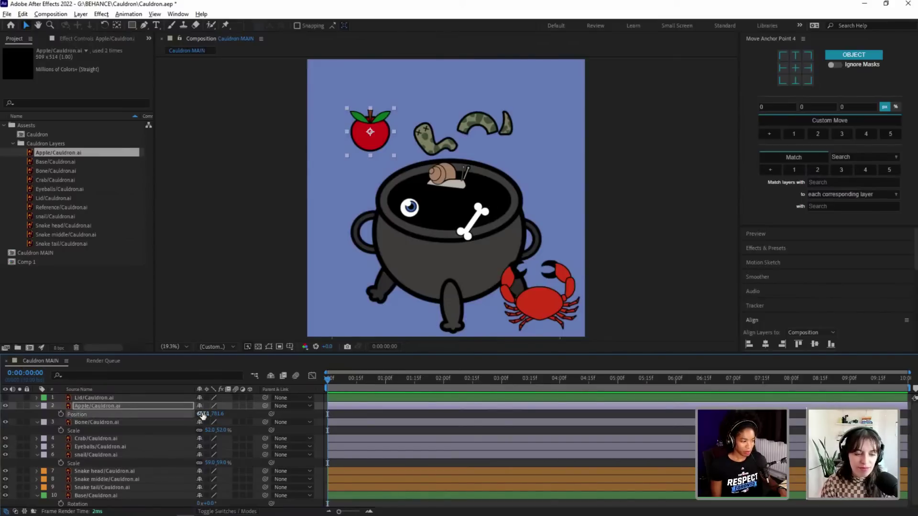
key(a)
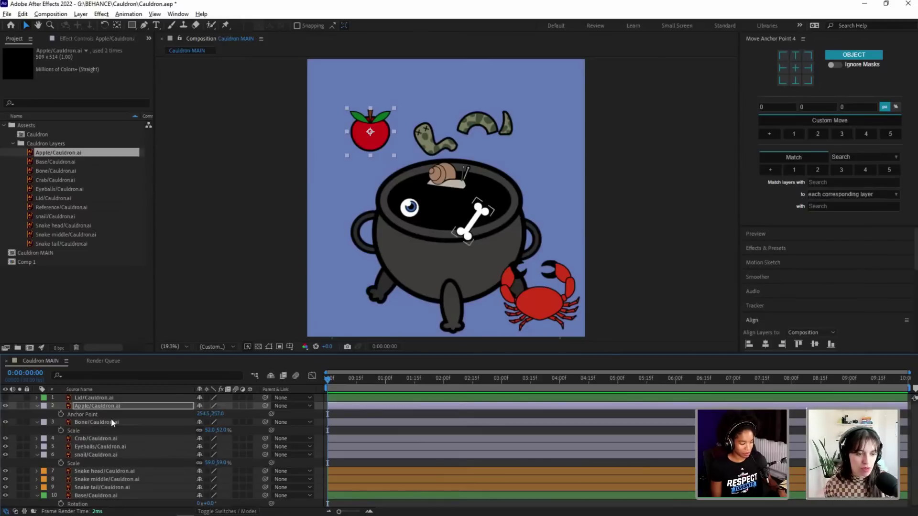
key(s)
Step: Place the apple inside the right part of the cauldron's opening and scale it to 74%
click(388, 150)
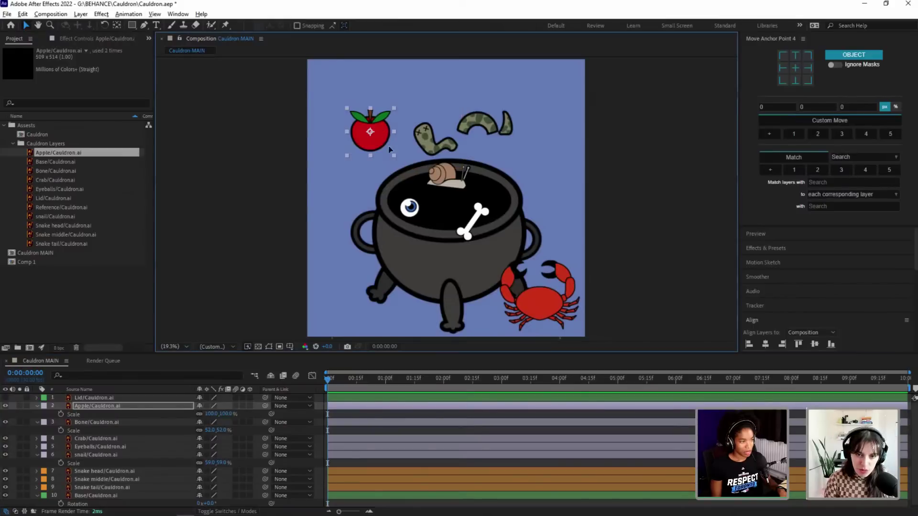
drag(388, 149, 452, 210)
key(s)
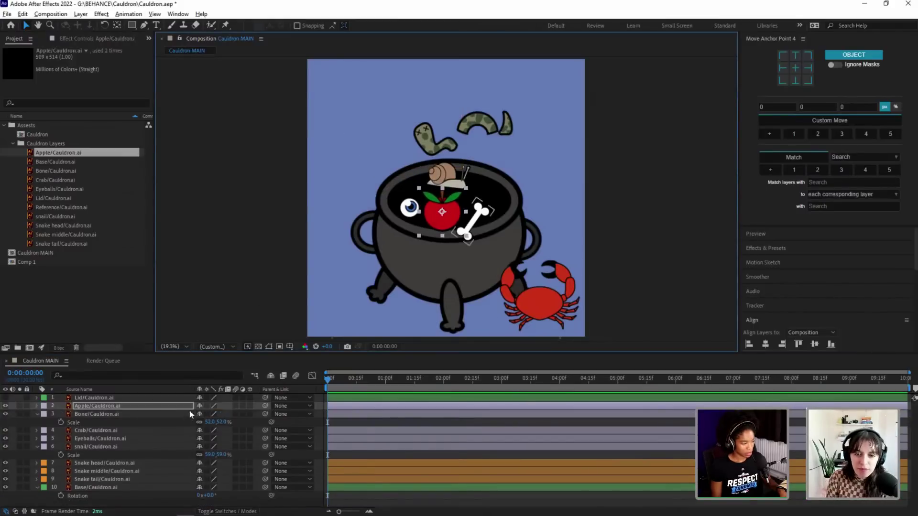
key(s)
drag(211, 414, 230, 414)
drag(448, 220, 480, 220)
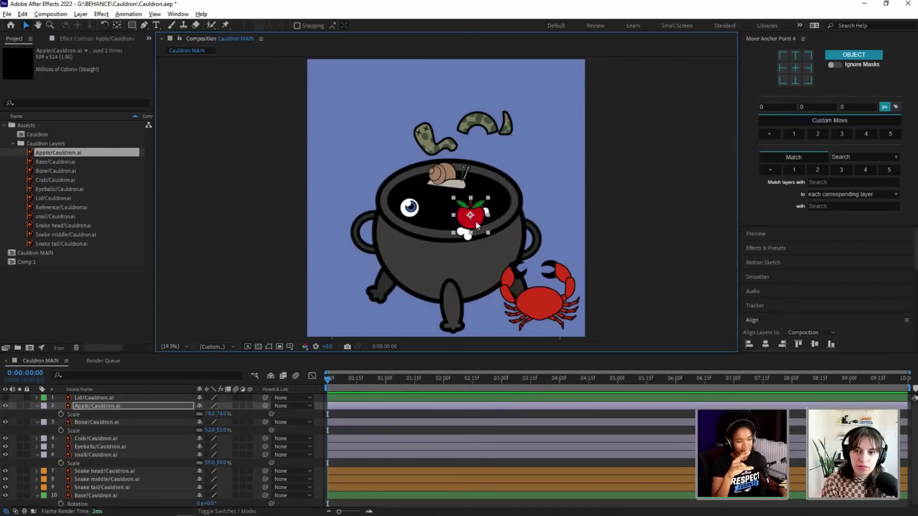
Step: Move the apple outside the composition frame, then centre the snail in the cauldron's opening and rotate it to about -39°
drag(477, 224, 603, 225)
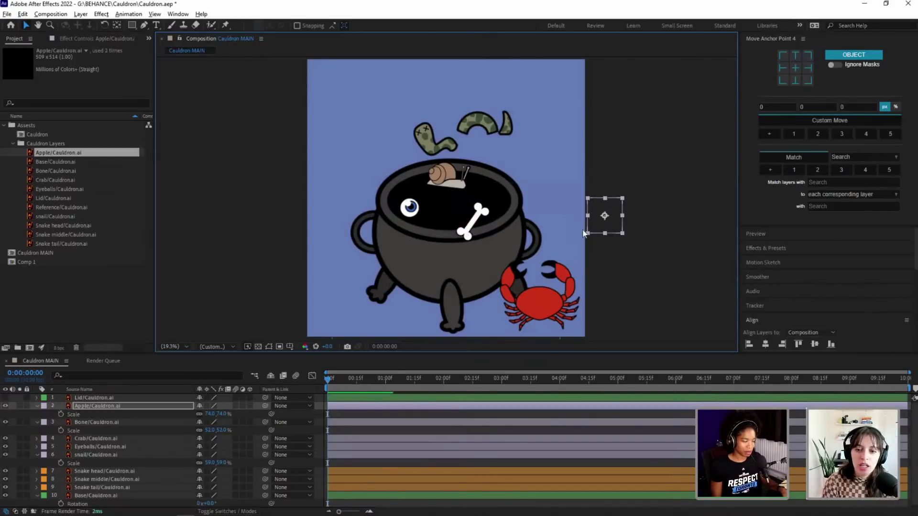
click(480, 221)
drag(481, 221, 454, 209)
key(r)
drag(207, 463, 196, 466)
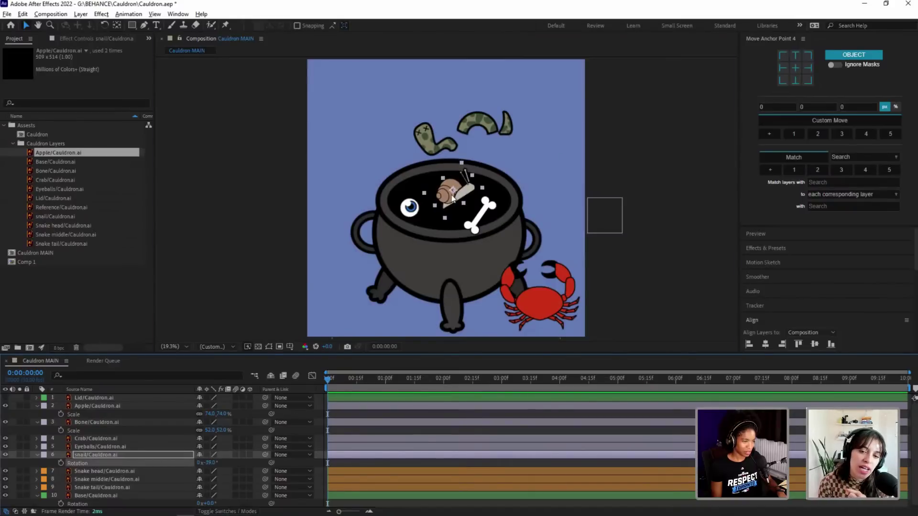
click(528, 203)
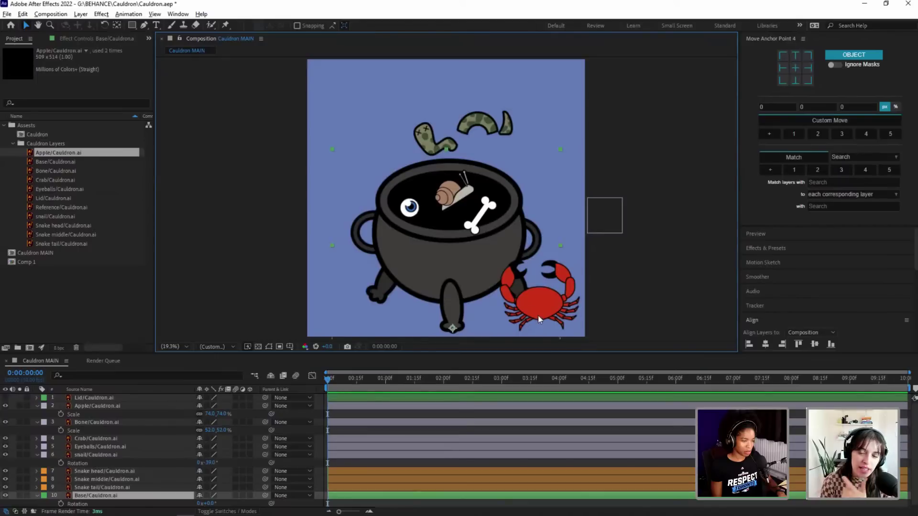
drag(476, 224, 479, 225)
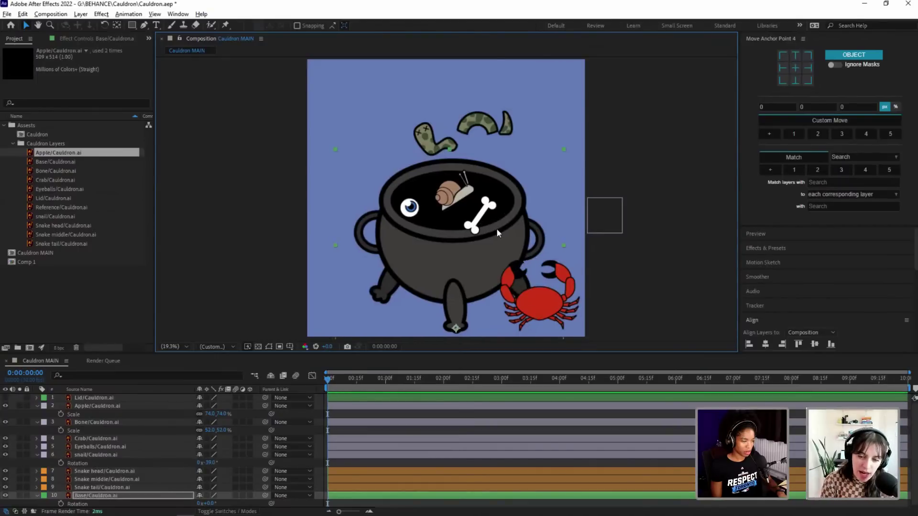
key(ctrl+z)
Step: Move the bone out to the composition's upper-left corner and put the apple in its place inside the cauldron
drag(613, 224, 539, 167)
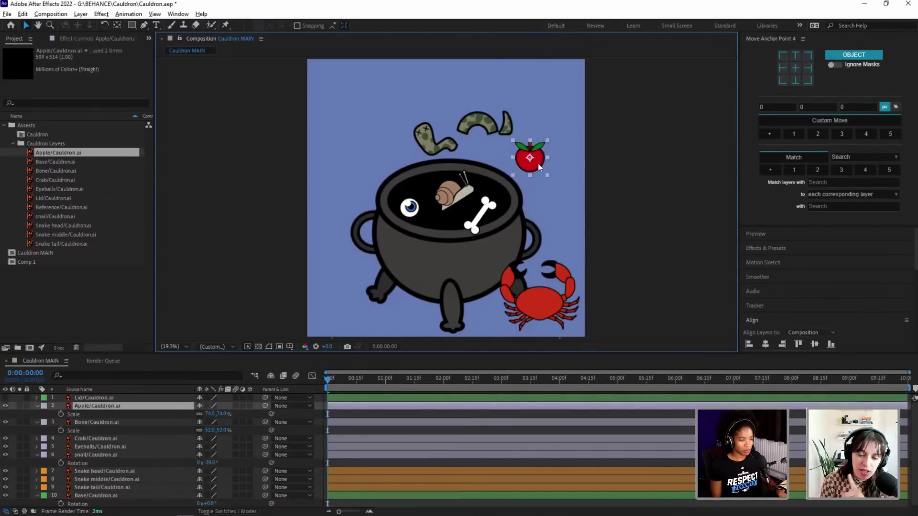
drag(482, 210, 352, 90)
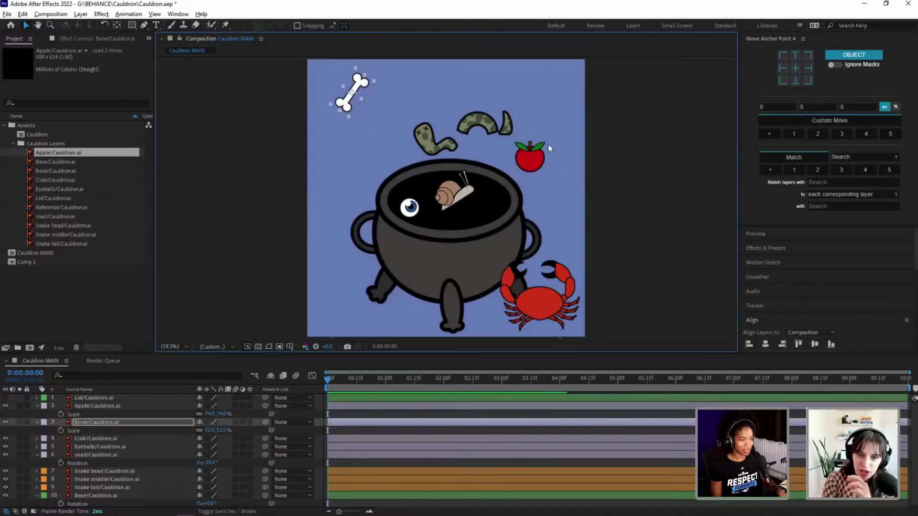
drag(549, 149, 434, 194)
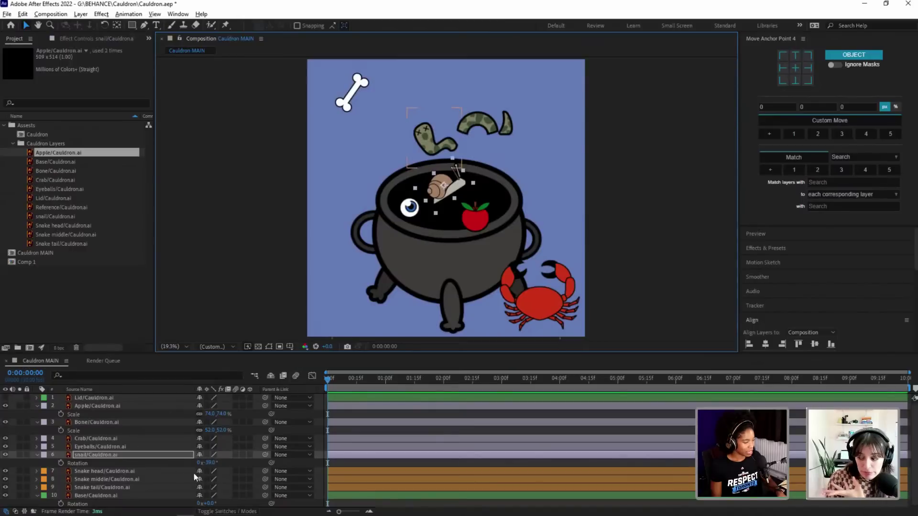
Step: Rotate the apple to -30° and adjust its position within the right part of the cauldron's opening
key(r)
click(482, 225)
key(r)
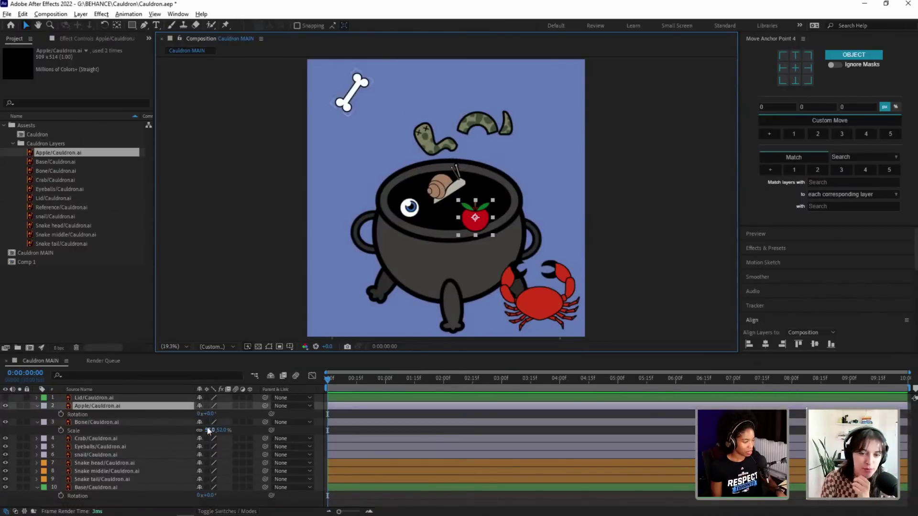
drag(210, 414, 217, 406)
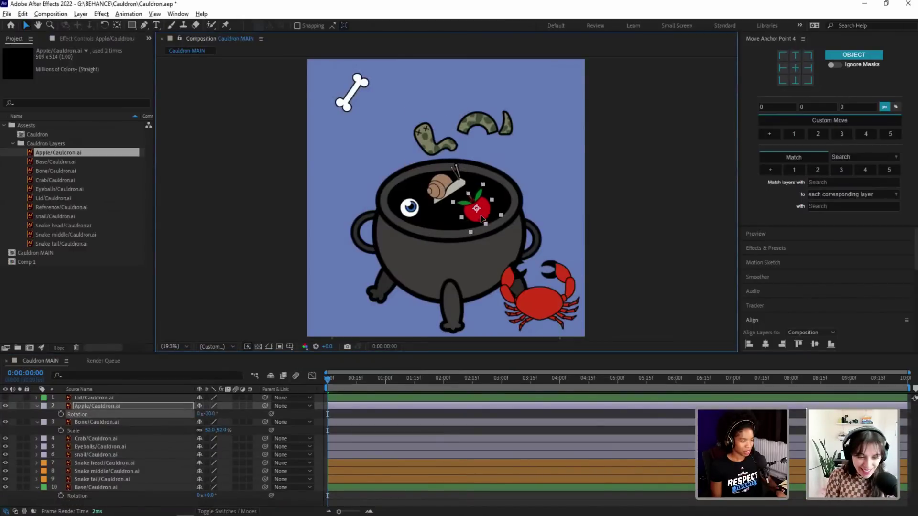
drag(475, 219, 480, 213)
Step: Group the Eyeballs and snail layers directly below the Apple layer and give all three the Purple label colour
click(446, 199)
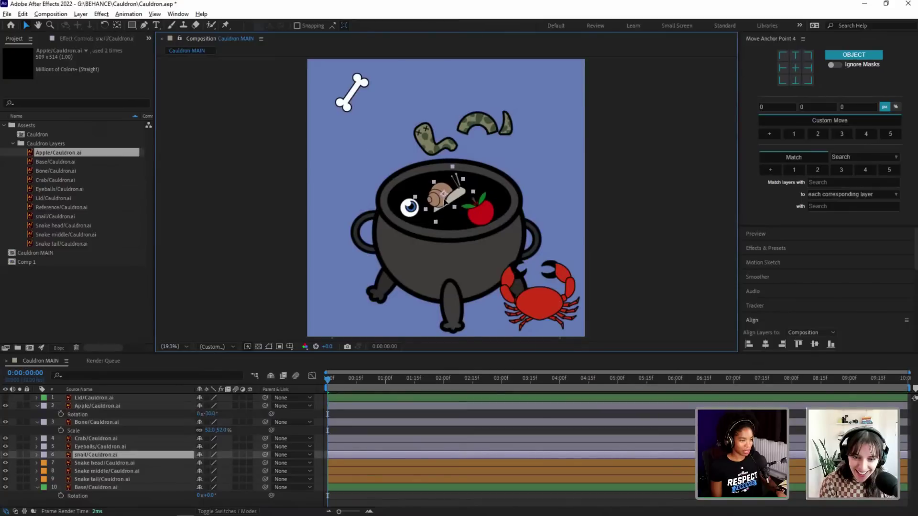
shift+click(473, 215)
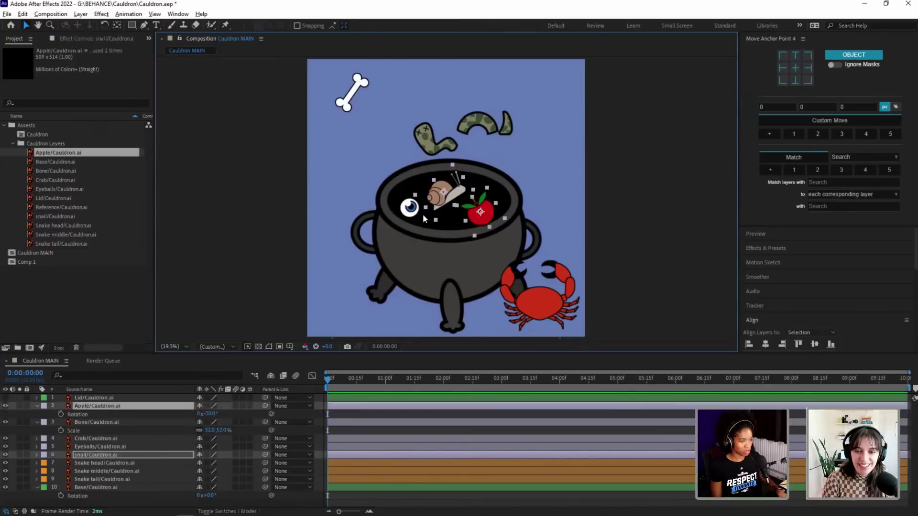
shift+click(409, 215)
drag(113, 454, 93, 418)
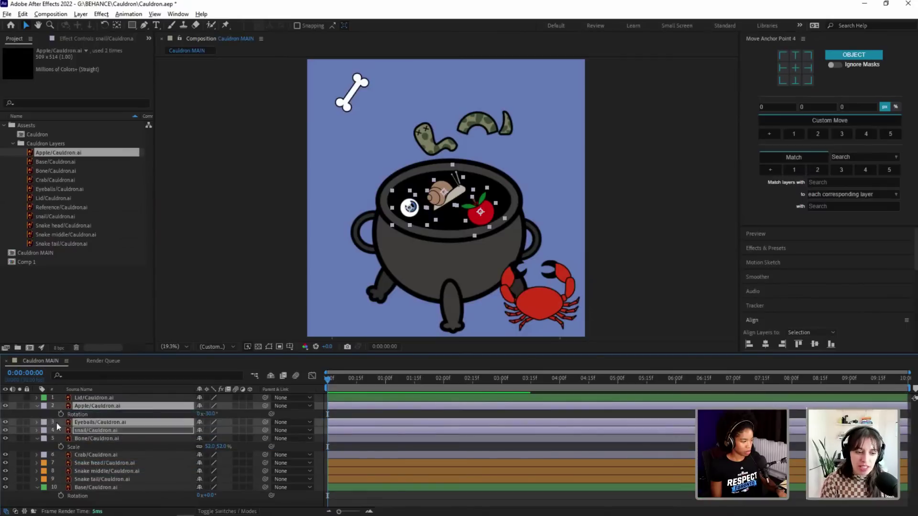
click(44, 432)
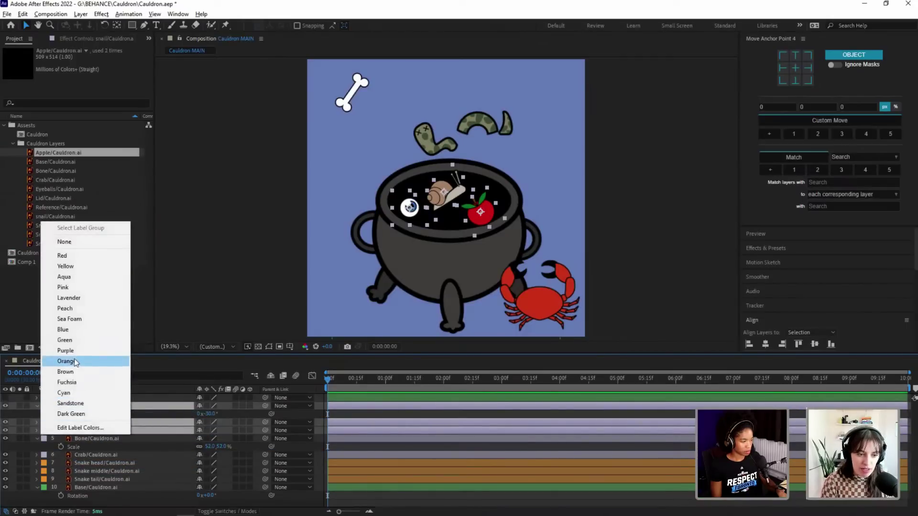
click(63, 350)
Step: Hide the Apple, Eyeballs and snail layers to empty the cauldron's opening
click(90, 437)
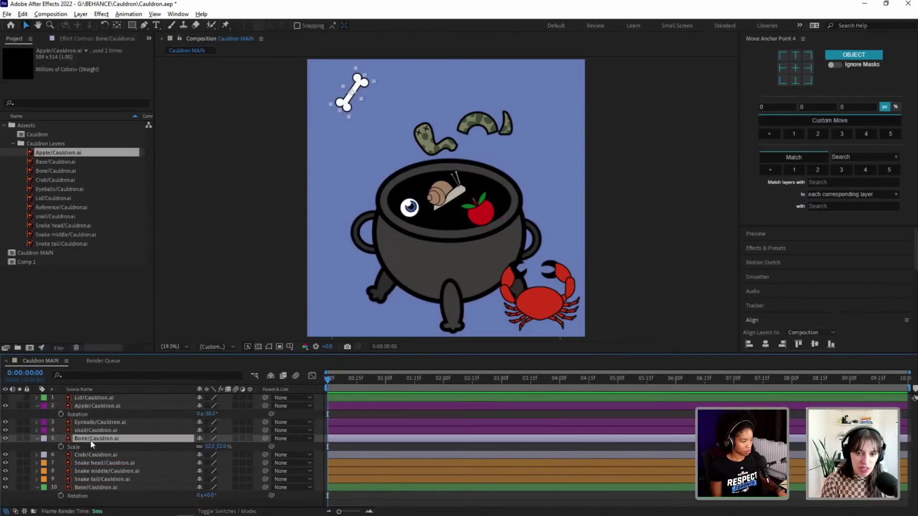
ctrl+click(97, 456)
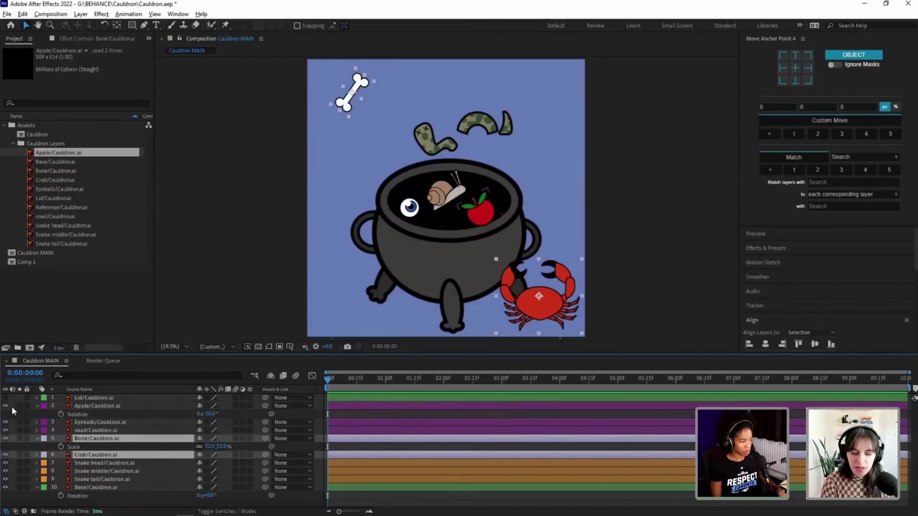
drag(5, 409, 6, 432)
click(629, 257)
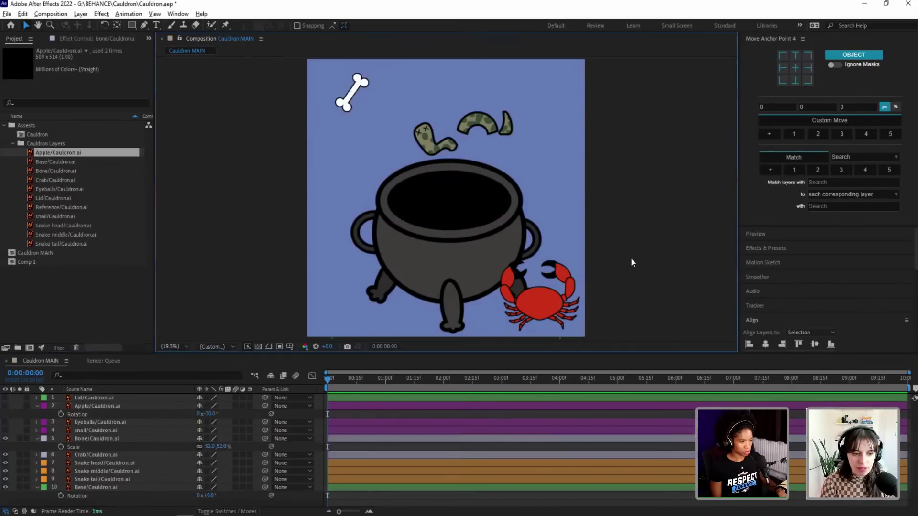
Step: Place the crab in the right part of the cauldron's opening, scaling it down to fit and rotating it to 30°
click(522, 303)
drag(522, 302, 449, 204)
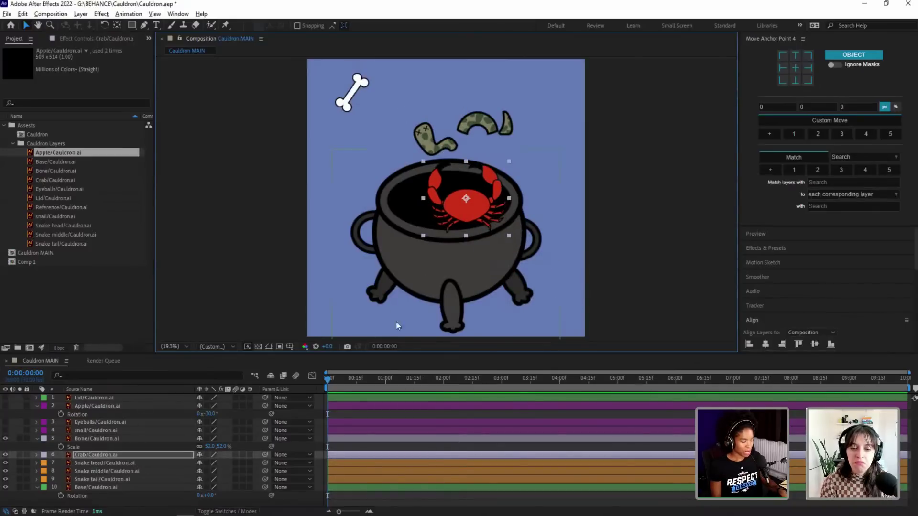
key(s)
drag(215, 466, 249, 439)
key(r)
drag(487, 214, 508, 219)
Step: Shift the snake's middle piece slightly and lock the Base layer so the cauldron stays in place
drag(479, 128, 476, 132)
drag(527, 154, 425, 127)
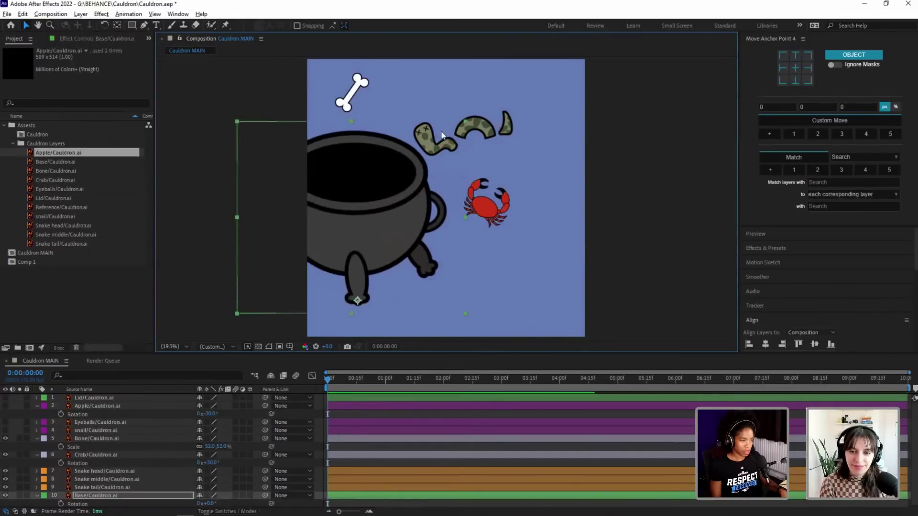
key(ctrl+z)
click(27, 495)
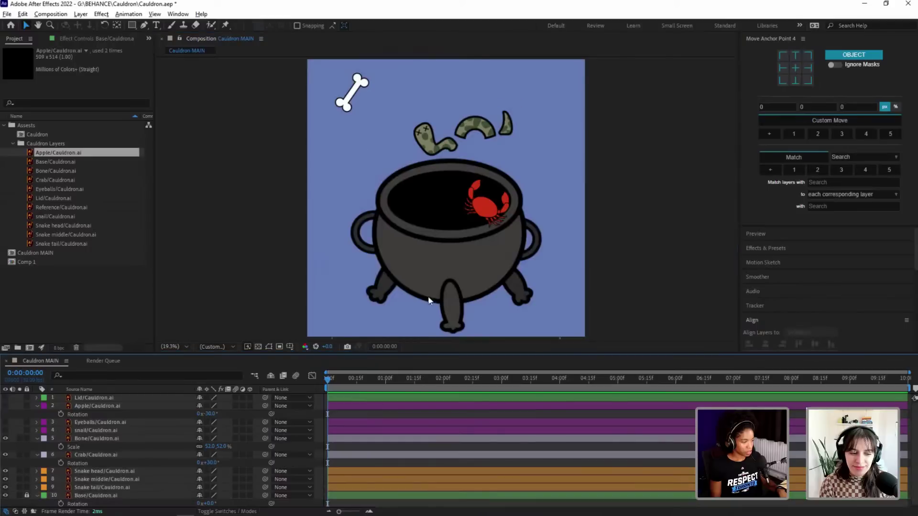
Step: Move the three snake pieces together into the cauldron's opening and scale all of them to 73%
drag(545, 84, 414, 199)
key(s)
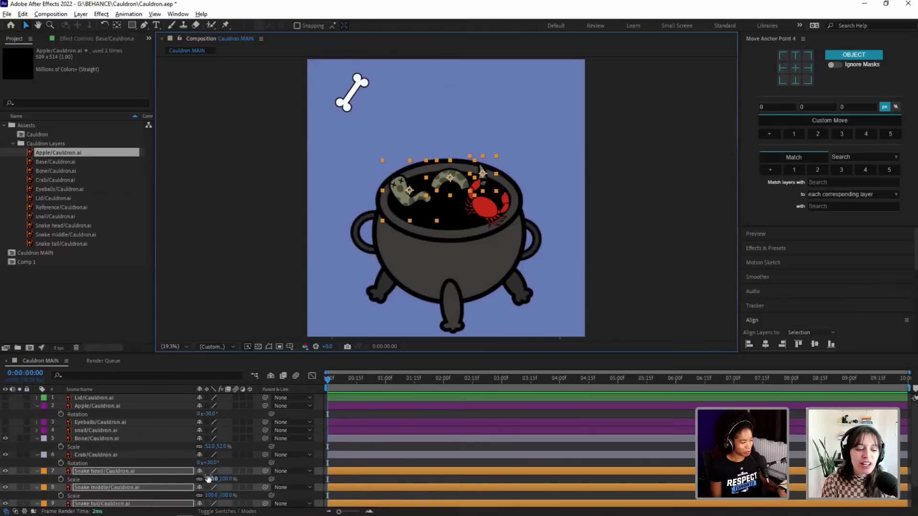
drag(209, 478, 208, 479)
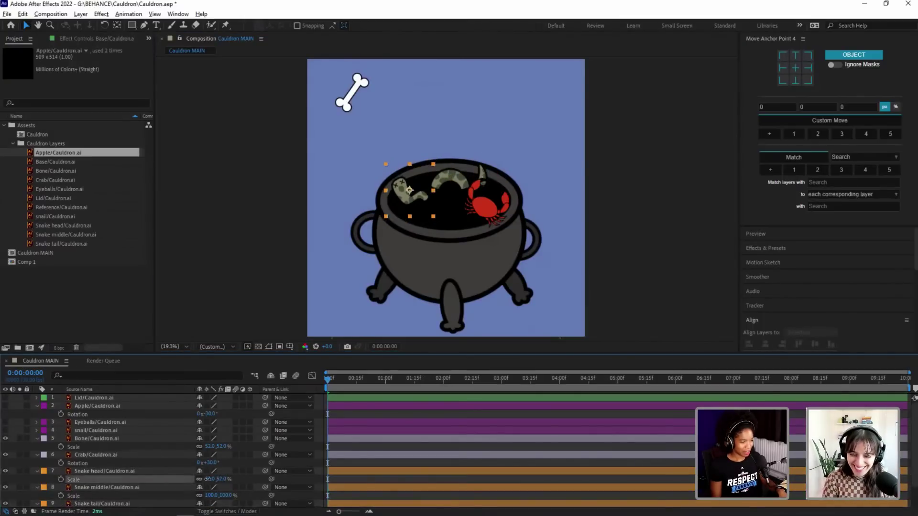
key(ctrl+z)
click(97, 471)
scroll(97, 472, down, 2)
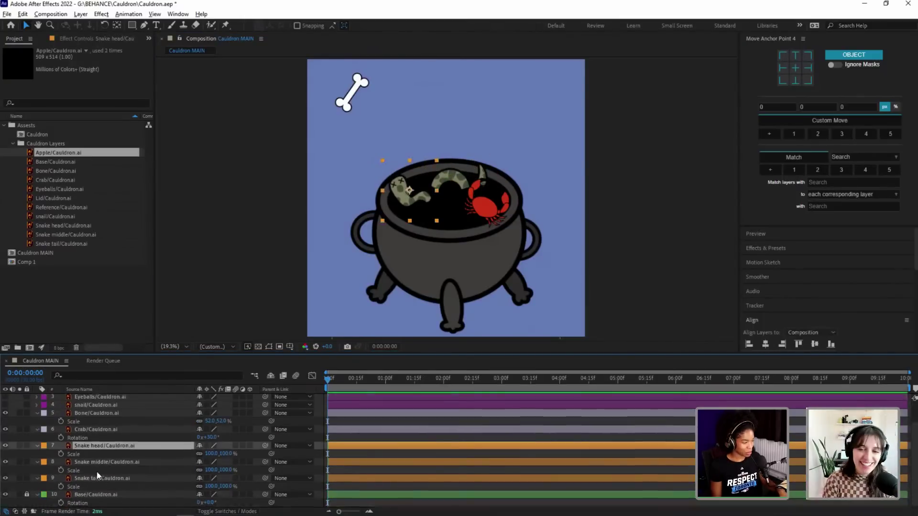
shift+click(101, 479)
drag(210, 486, 198, 488)
click(559, 220)
Step: Shift the snake's head, middle and tail to the left inside the opening, clearing the tail from the crab
key(z)
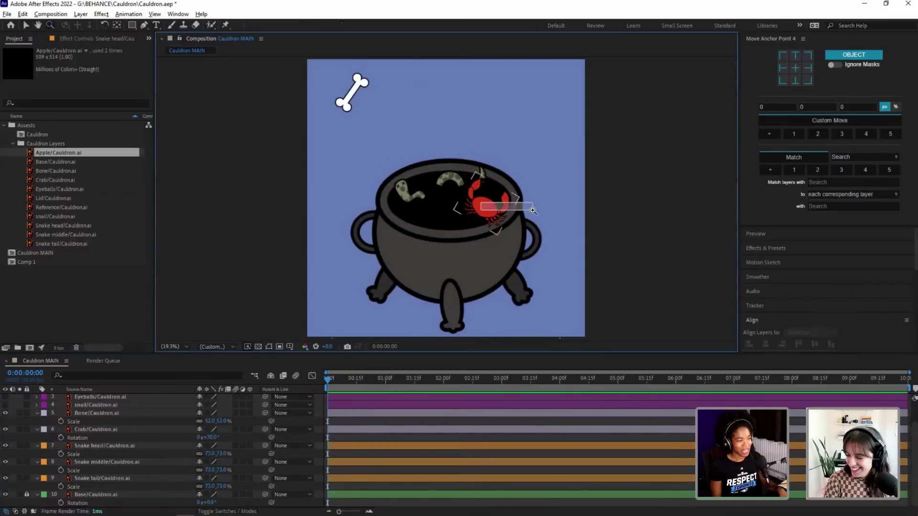
drag(596, 201, 480, 255)
key(v)
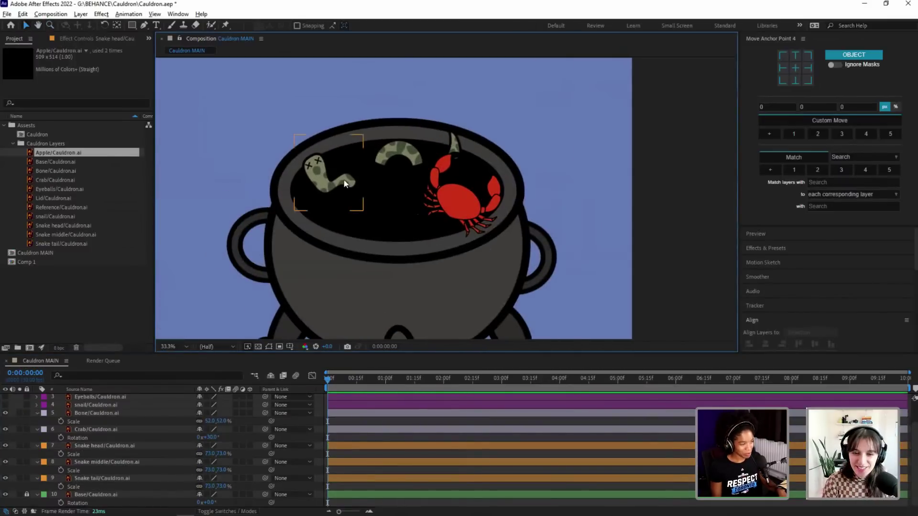
drag(330, 177, 313, 181)
drag(399, 150, 351, 167)
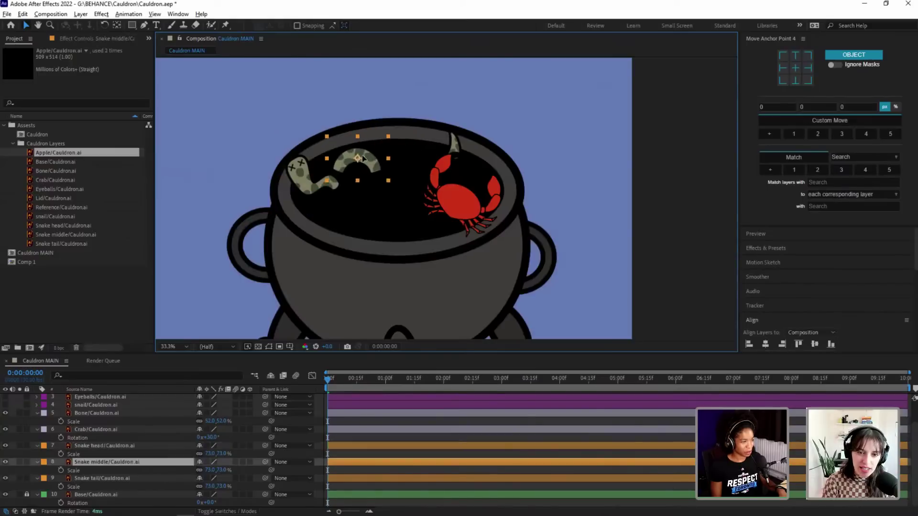
drag(452, 141, 410, 156)
click(410, 113)
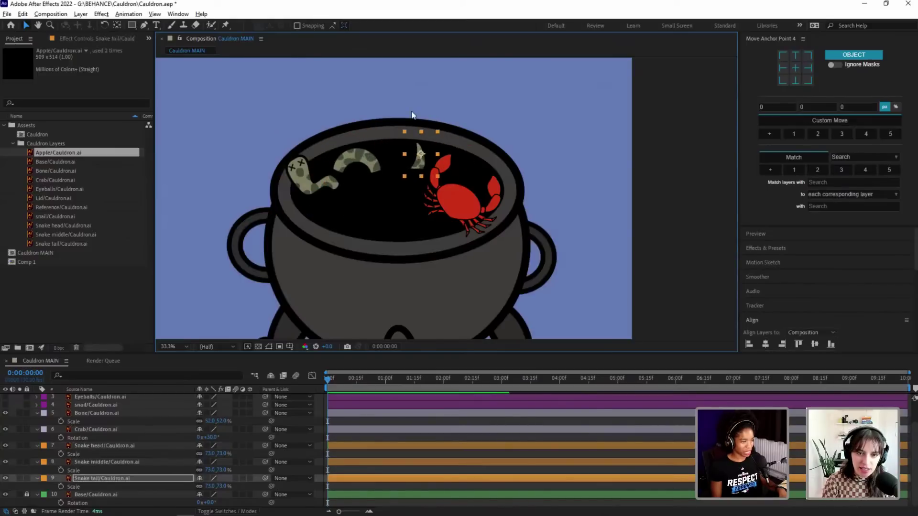
Step: Place the bone in the middle of the cauldron's opening, between the snake pieces and the crab
drag(410, 113, 441, 224)
click(314, 178)
drag(437, 310, 422, 300)
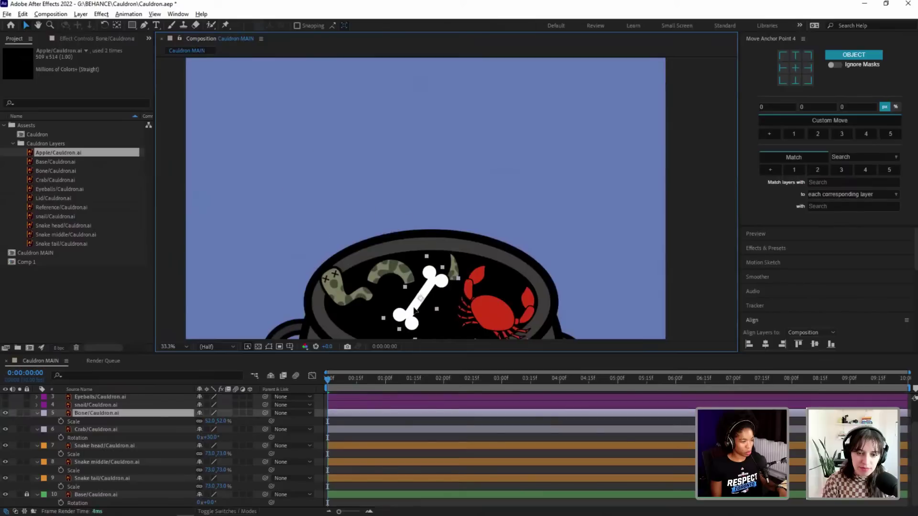
drag(553, 245, 555, 161)
mouse_move(409, 233)
mouse_down()
mouse_move(404, 247)
mouse_move(413, 235)
mouse_up()
Step: Move the bone's anchor point to its lower end and rotate the bone to 1° so it stands nearly upright
key(r)
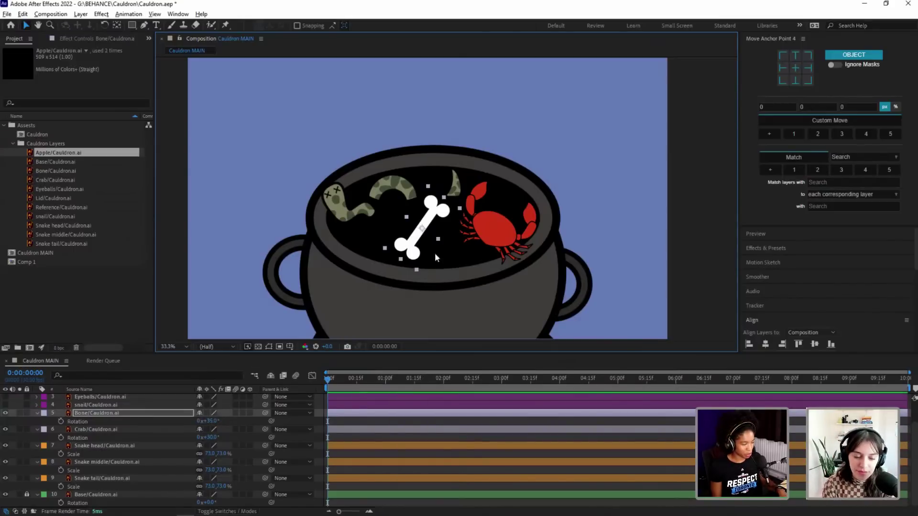
drag(435, 254, 409, 231)
key(v)
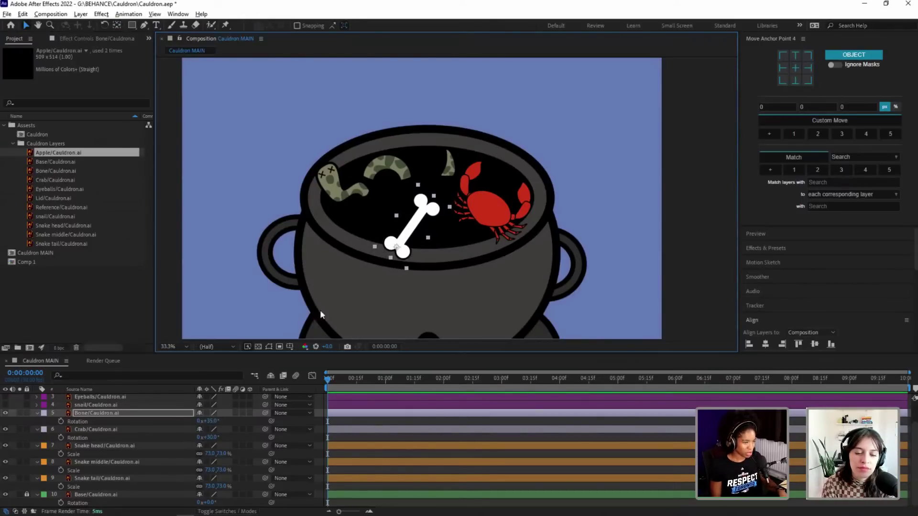
key(r)
key(r)
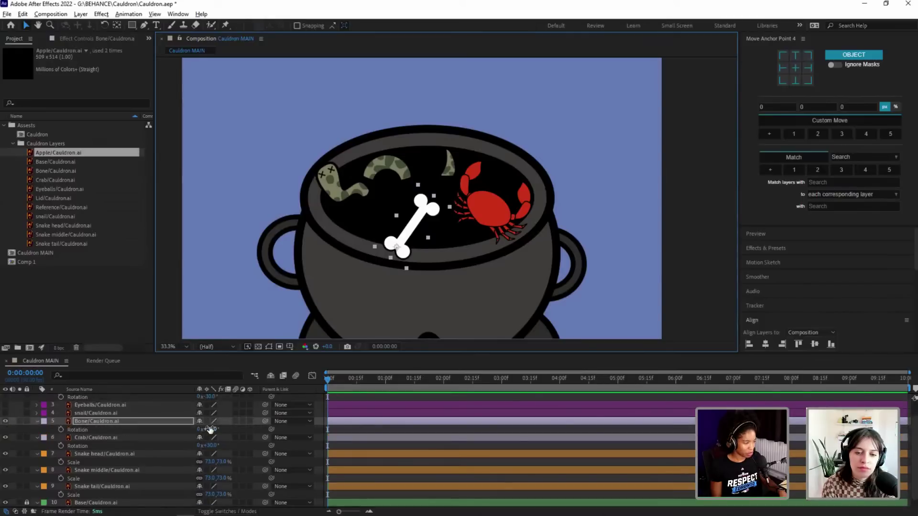
drag(212, 429, 196, 429)
click(401, 231)
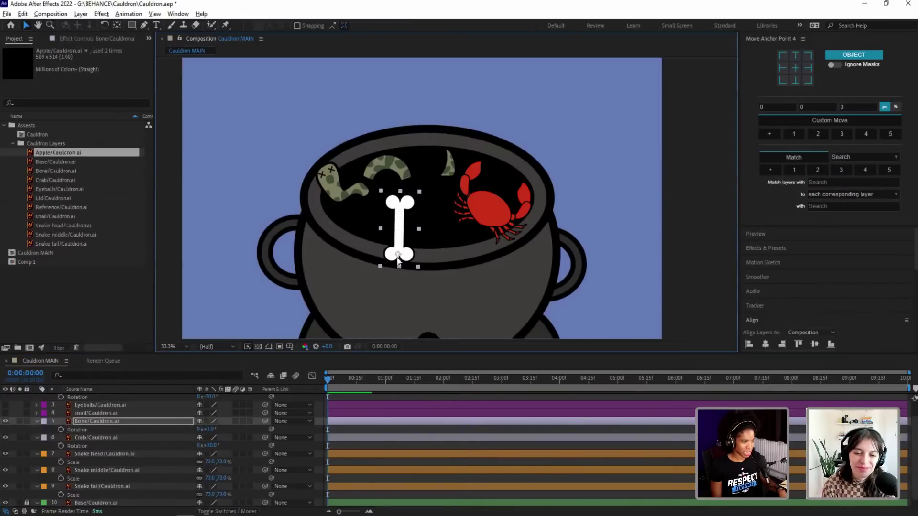
Step: Set the crab's anchor point low on its body and reposition the crab slightly down and left with a 10° rotation
click(489, 210)
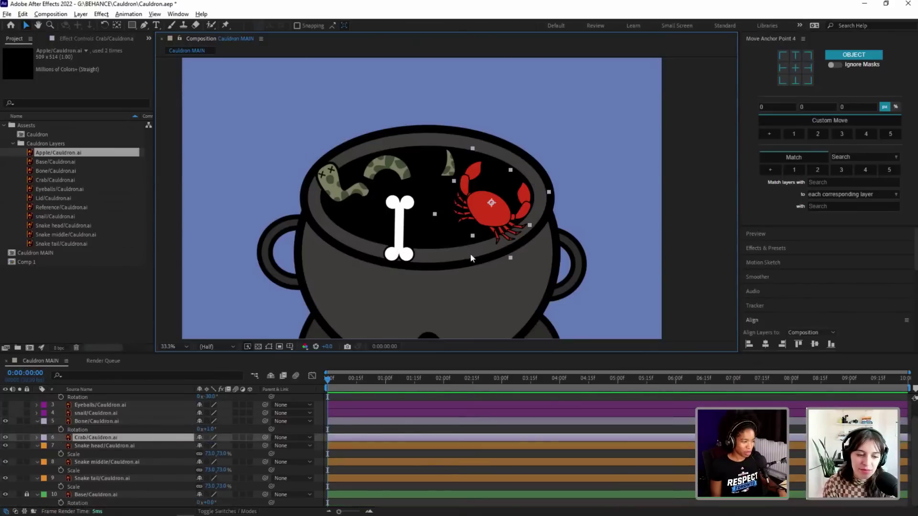
key(y)
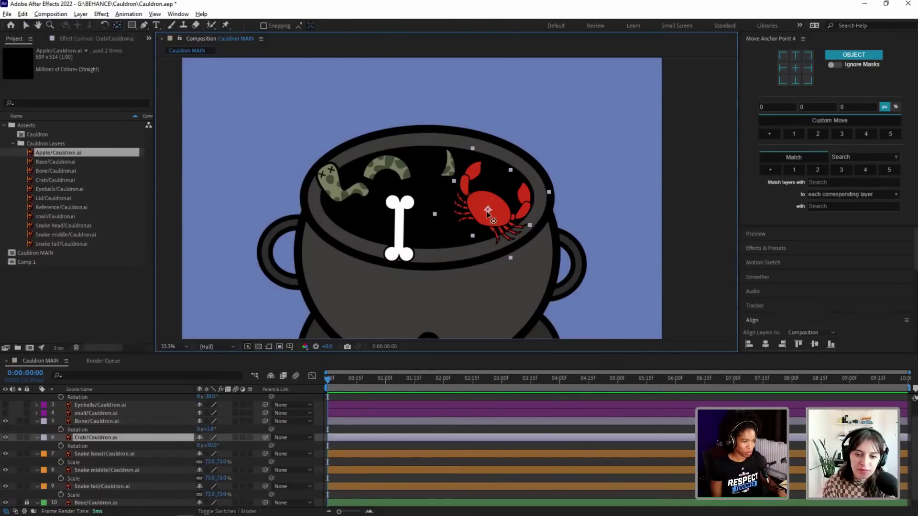
drag(492, 203, 486, 214)
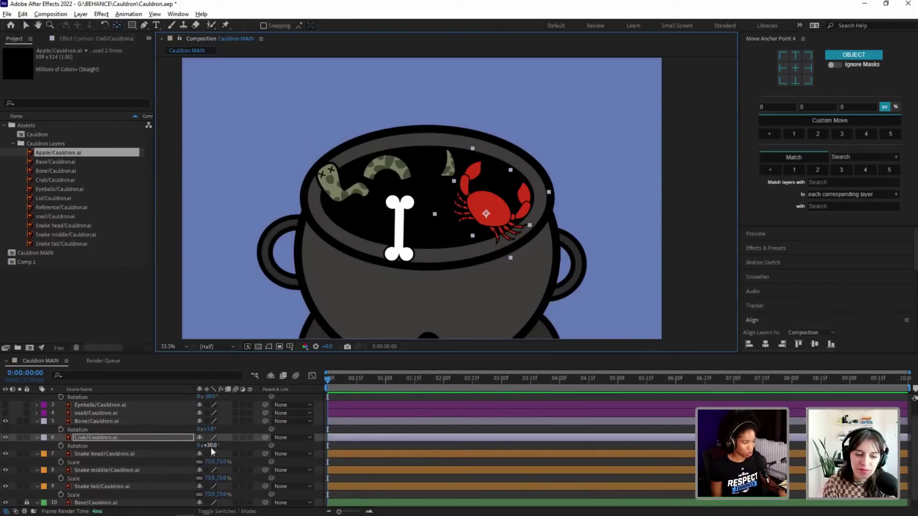
drag(211, 445, 207, 445)
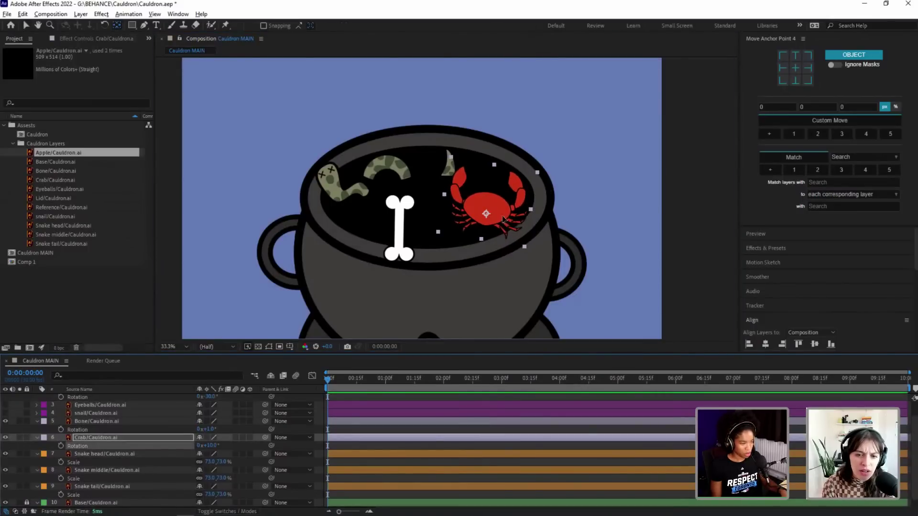
key(v)
Step: Move the snake head's anchor point to the cut end of its neck
click(385, 165)
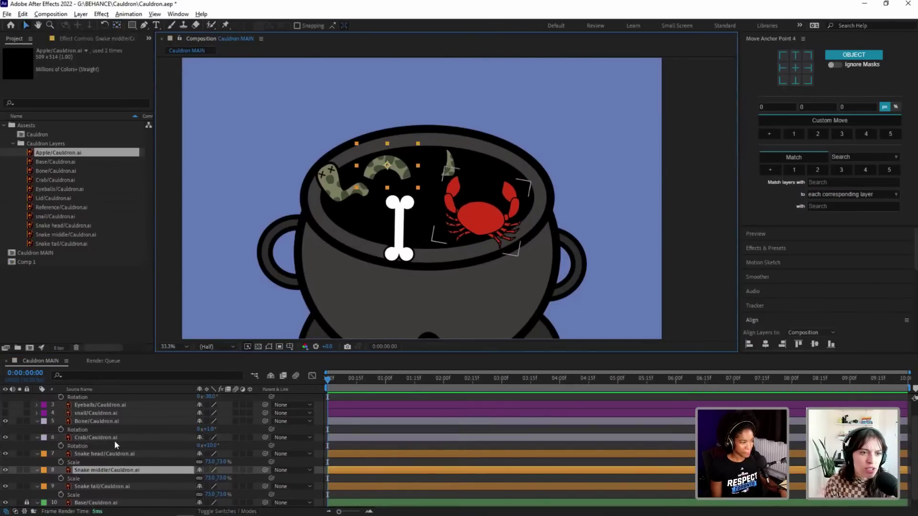
click(344, 193)
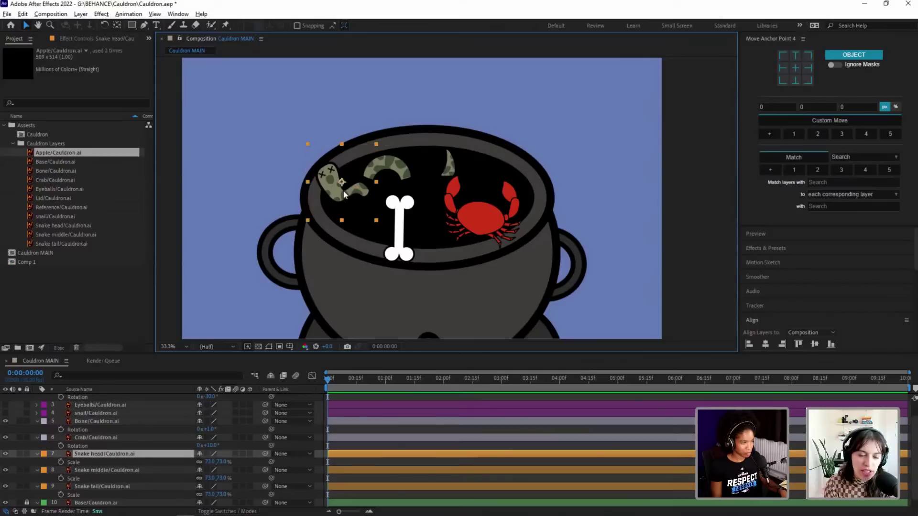
key(y)
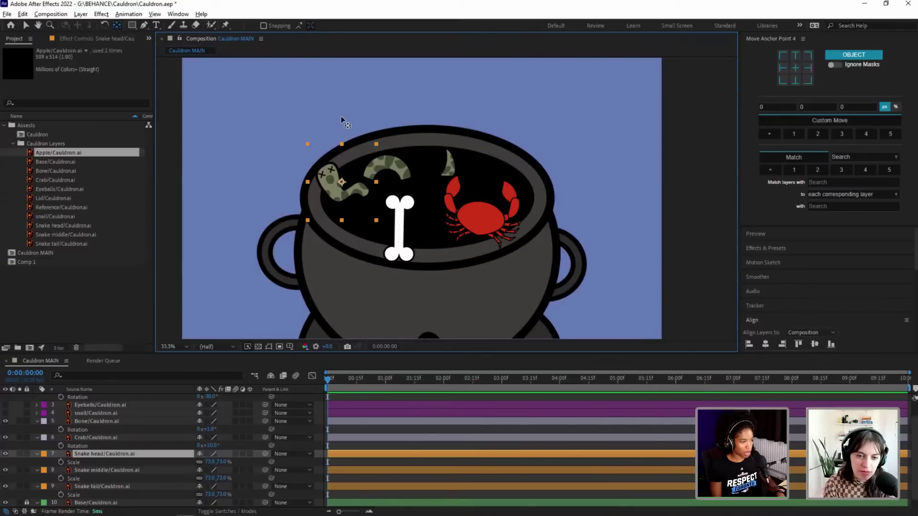
key(v)
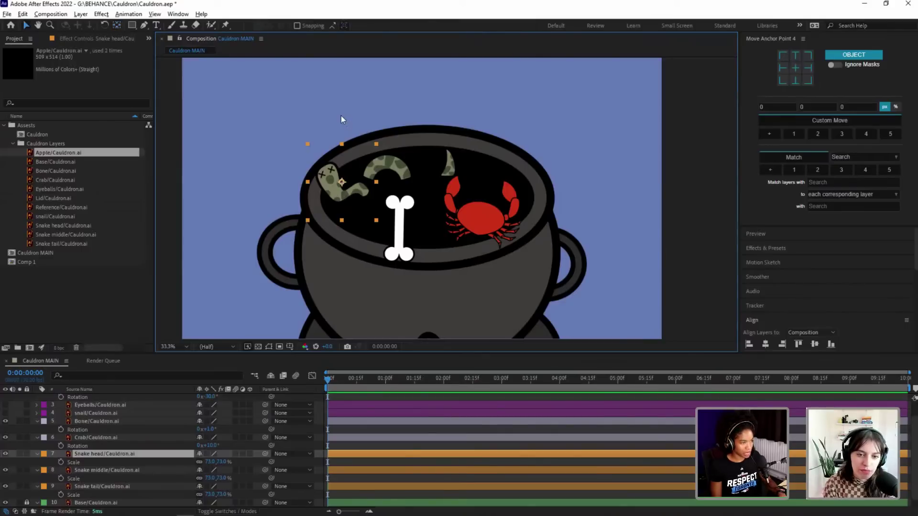
key(y)
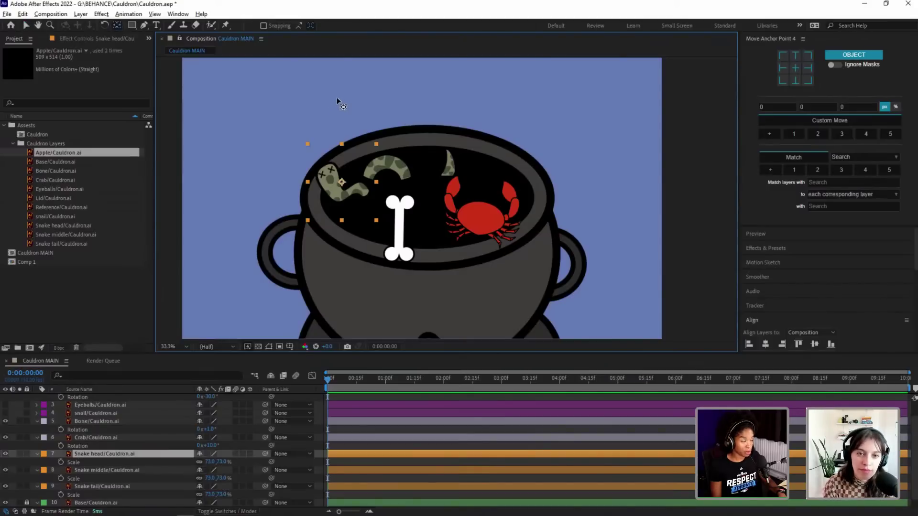
click(118, 26)
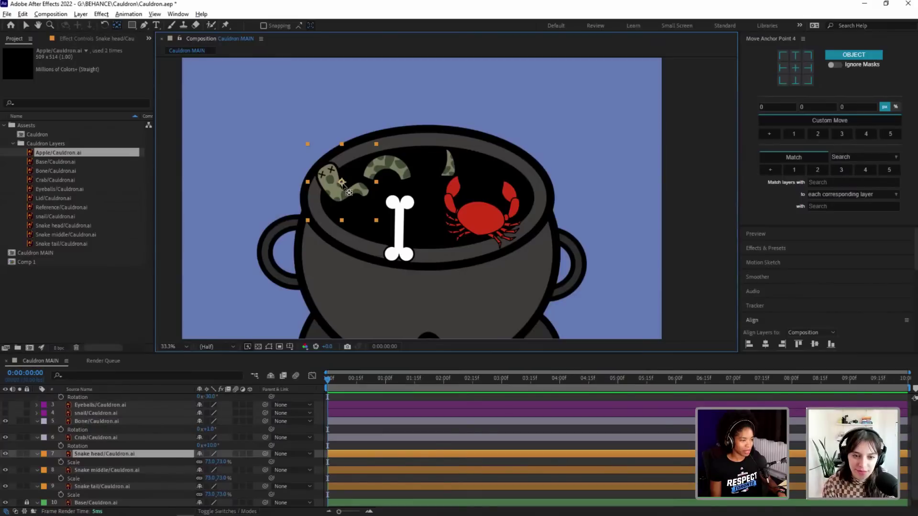
drag(344, 185, 370, 200)
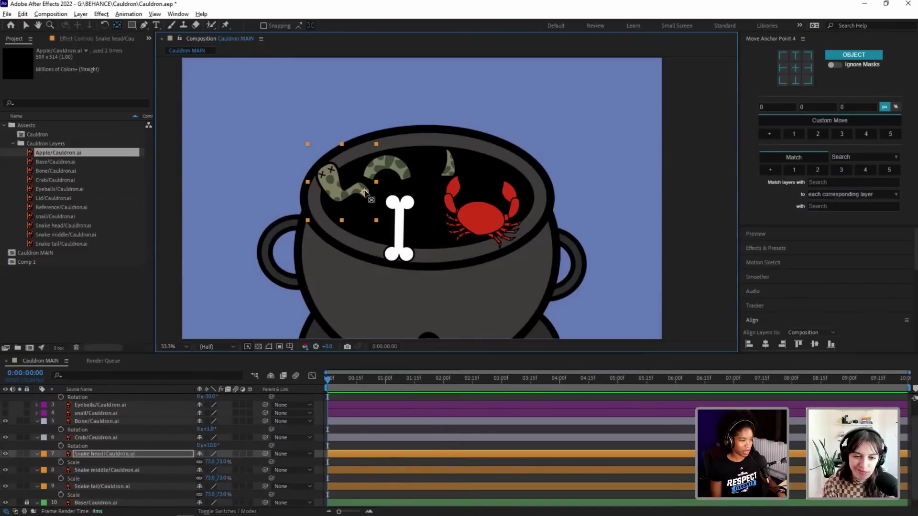
Step: Move the anchor points of the snake's middle and tail pieces to the bottom of each piece
click(398, 163)
drag(387, 166, 386, 178)
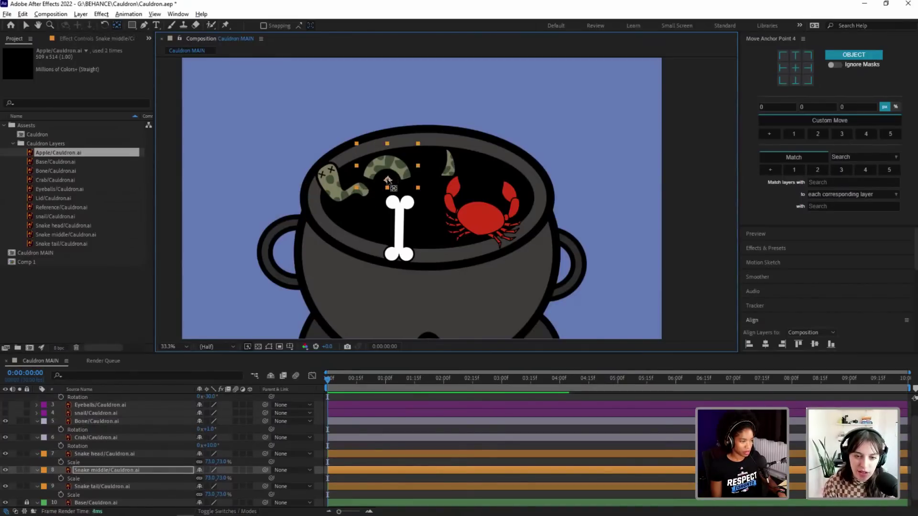
click(451, 164)
drag(452, 163, 447, 178)
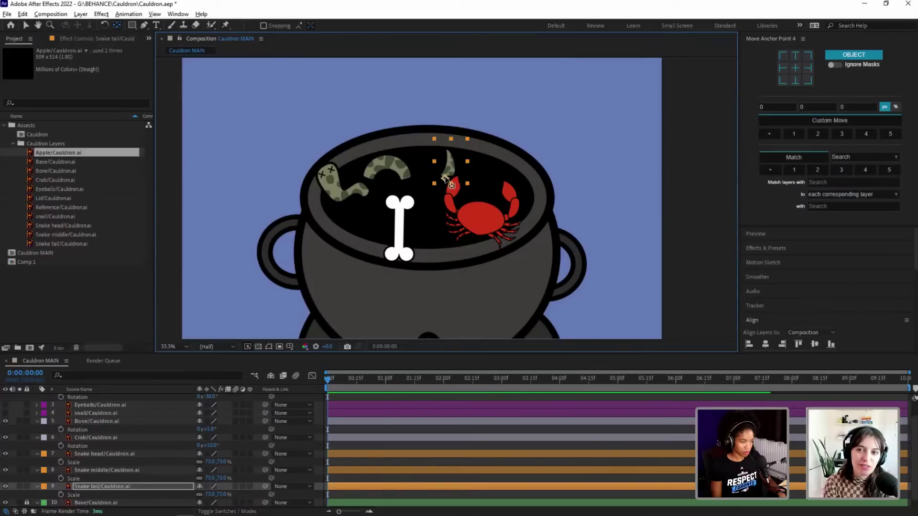
Step: Collapse the open transform properties of the Bone, Crab, three snake and Apple layers
click(506, 242)
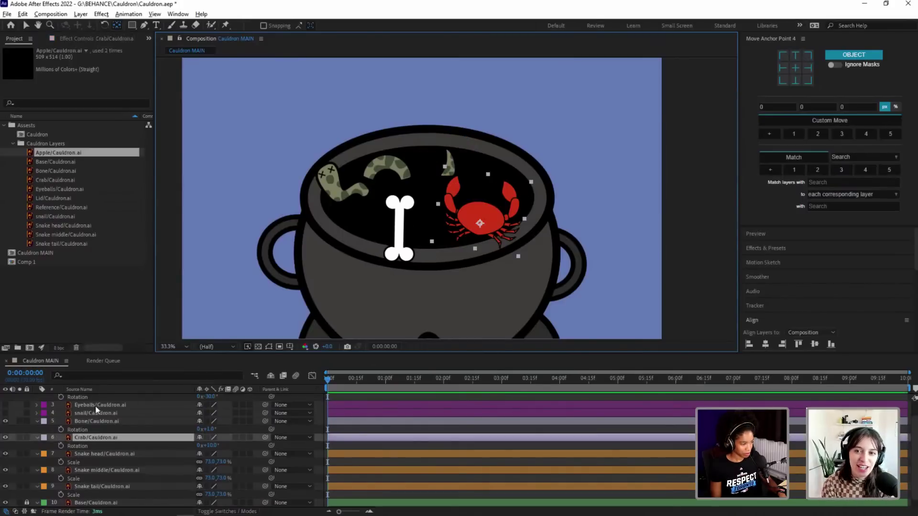
click(39, 423)
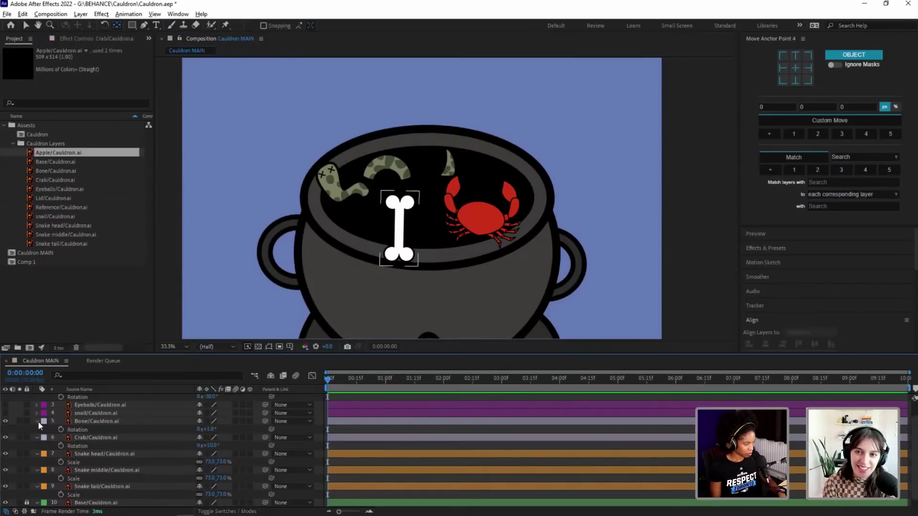
click(37, 421)
click(36, 429)
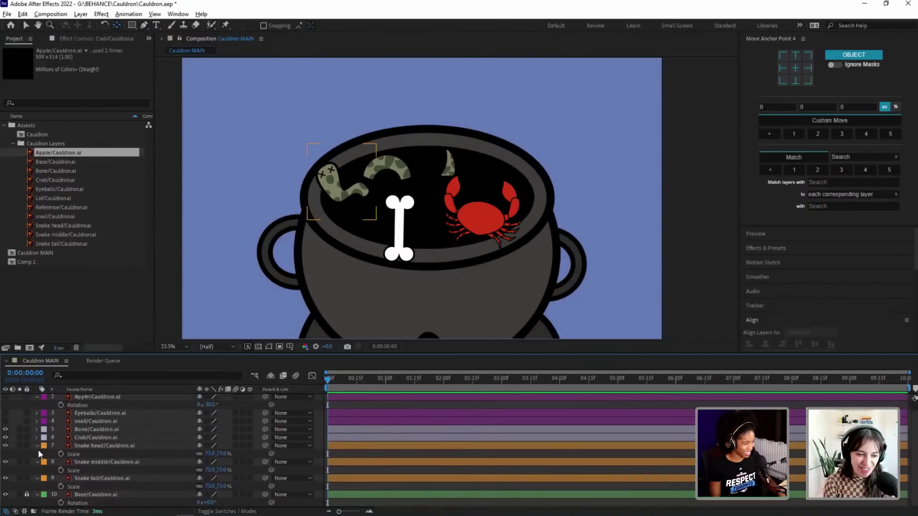
click(36, 445)
click(36, 462)
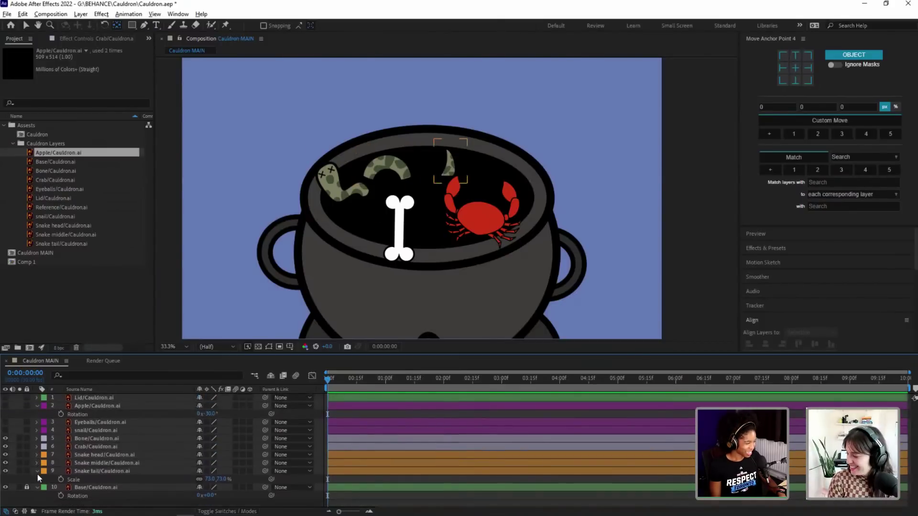
click(36, 471)
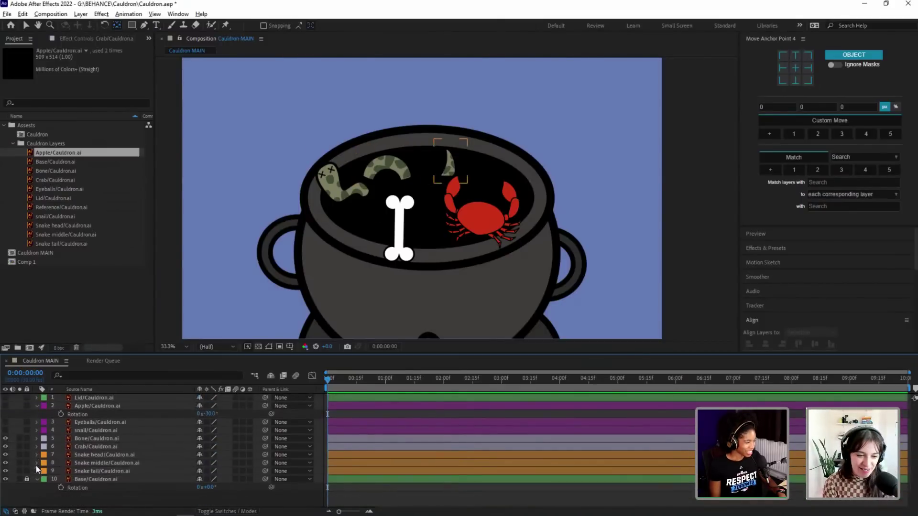
click(37, 406)
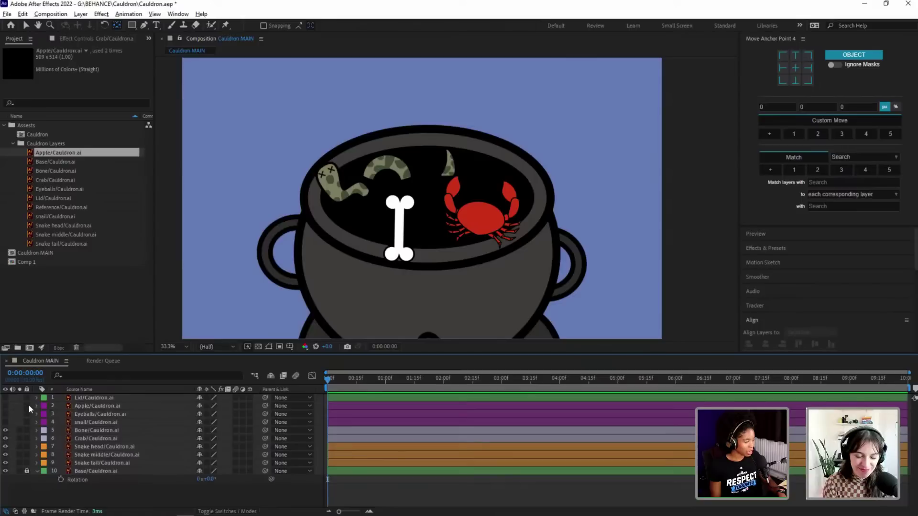
Step: Hide and lock the Bone, Crab and three snake layers, and show the Apple, Eyeballs and snail layers, leaving them unlocked
drag(27, 406, 27, 423)
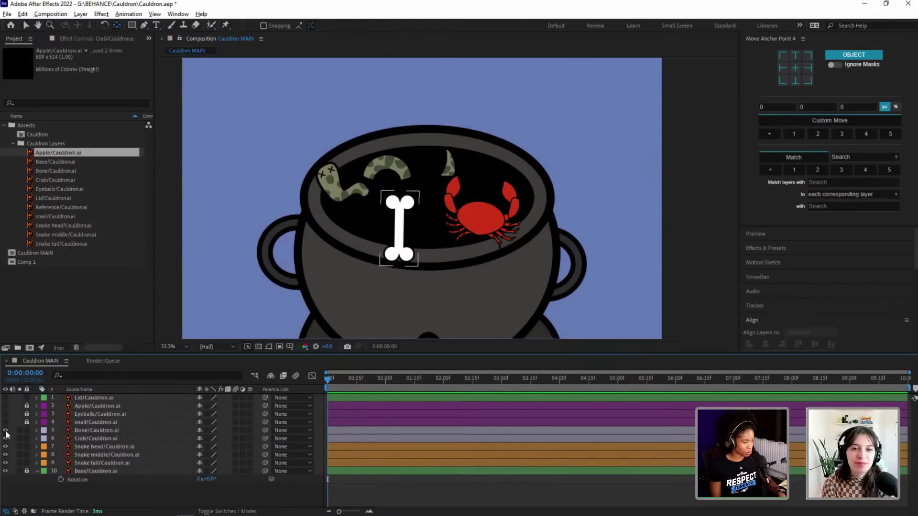
drag(6, 432, 27, 423)
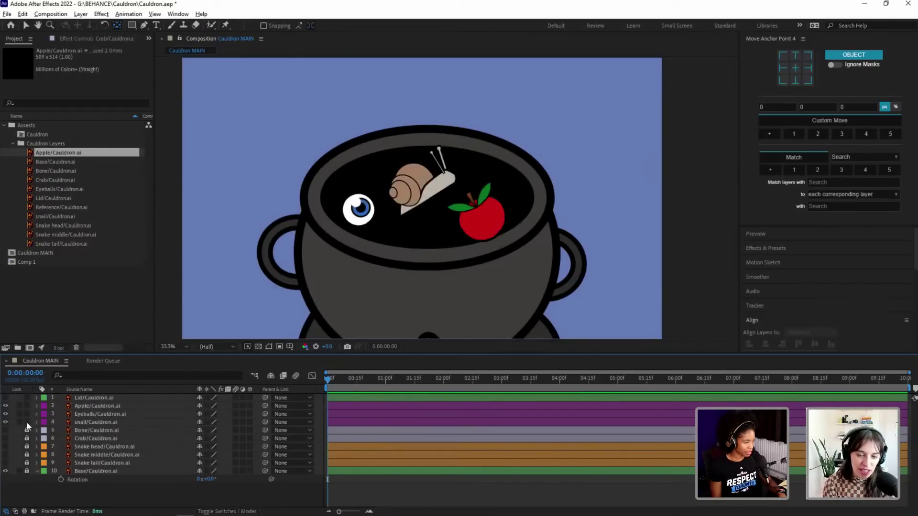
Step: Move the eyeball's anchor point down to the bottom edge of the eye
click(364, 212)
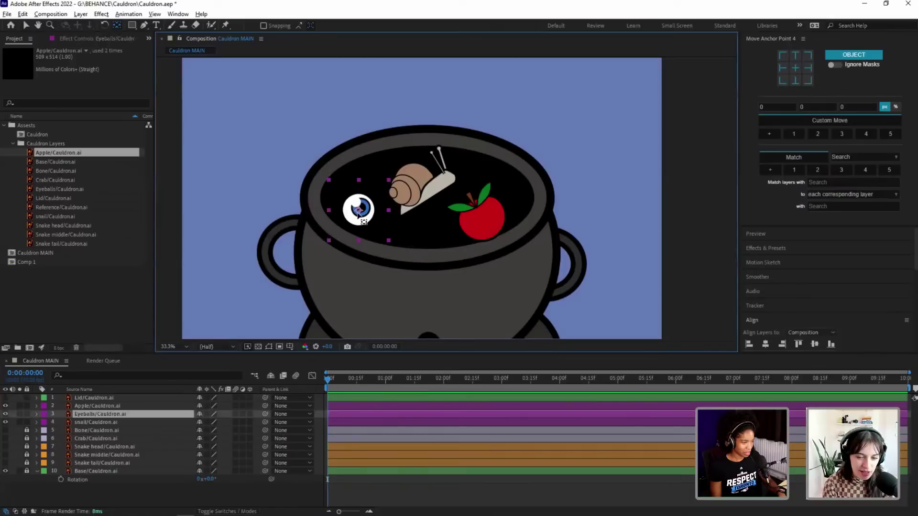
key(Return)
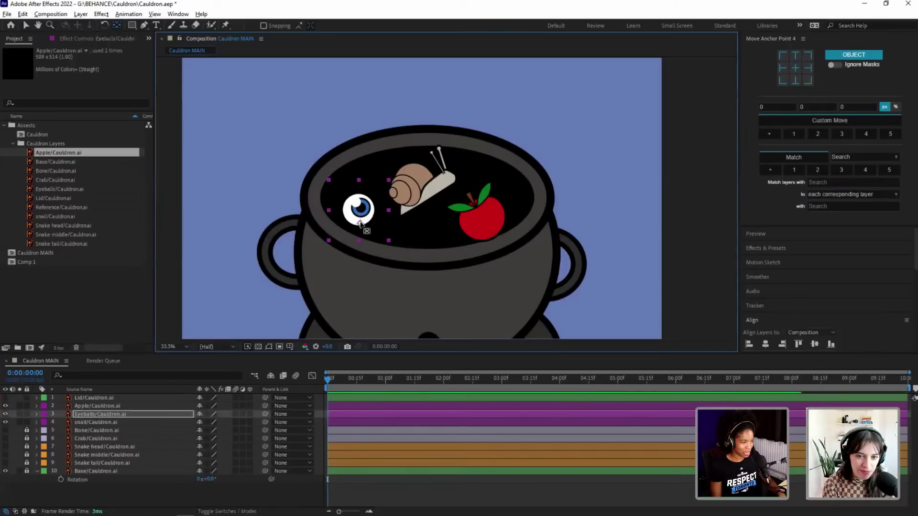
Step: Rotate the apple to -7° so that it stands upright inside the cauldron
click(491, 221)
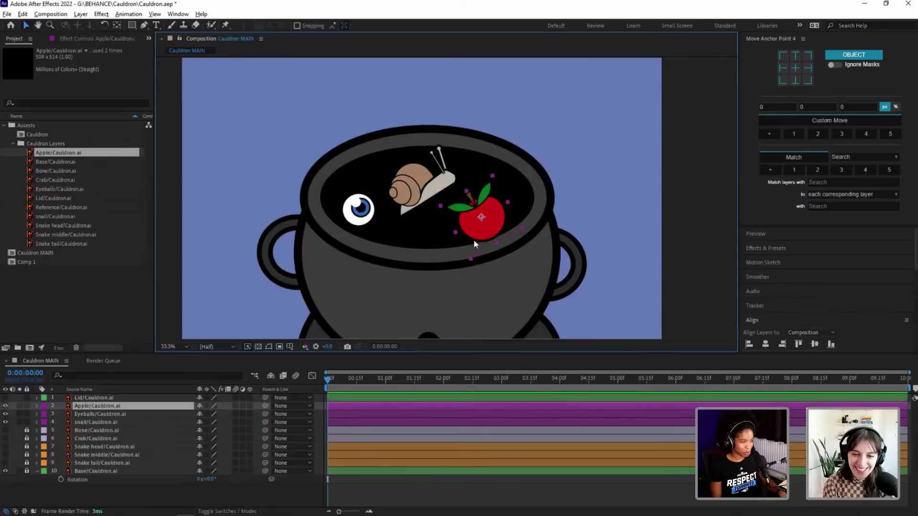
key(r)
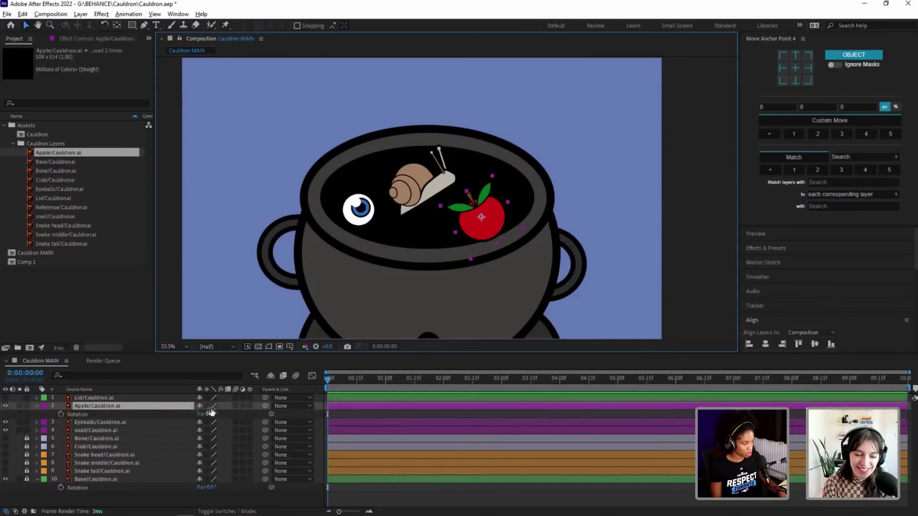
drag(207, 414, 229, 413)
key(Return)
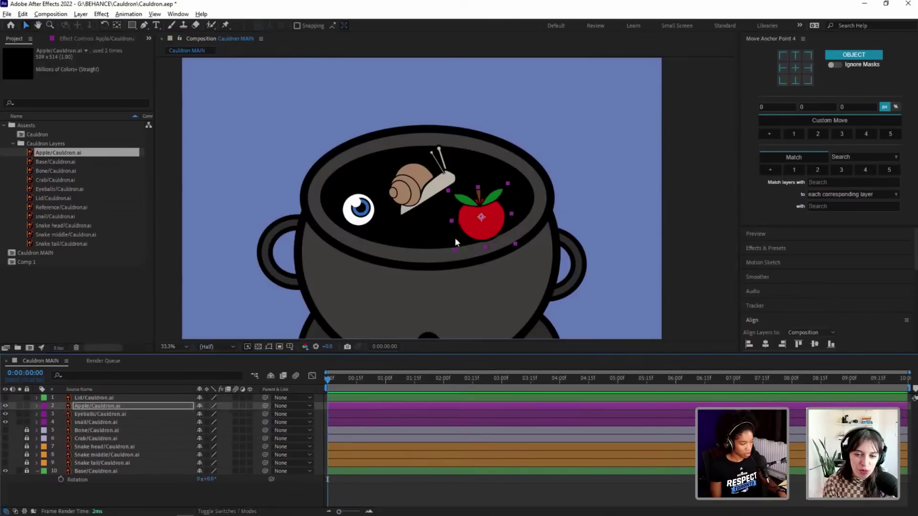
Step: Move the apple's anchor point down to the bottom edge of the fruit and deselect the layer
drag(482, 219, 476, 239)
key(r)
key(y)
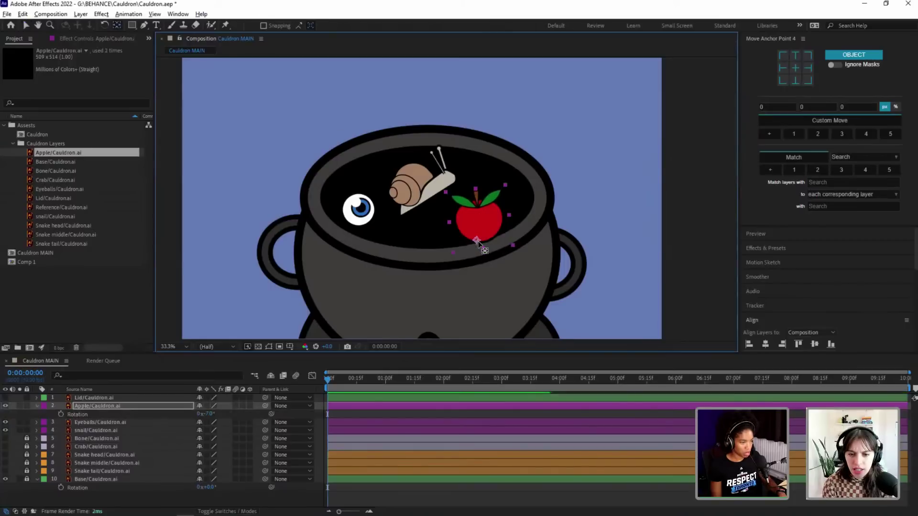
key(v)
click(610, 237)
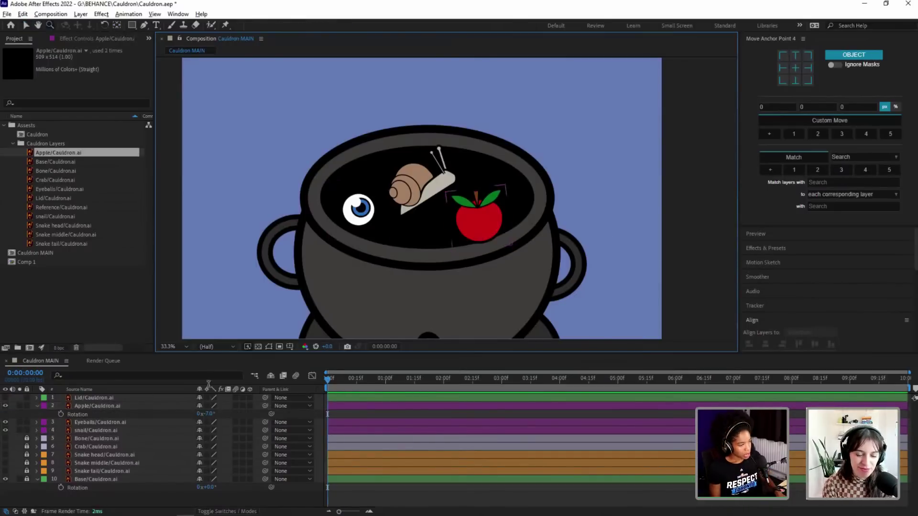
Step: Collapse the Apple layer's rotation property, and hide and lock the Apple, Eyeballs and snail layers
click(182, 346)
click(197, 185)
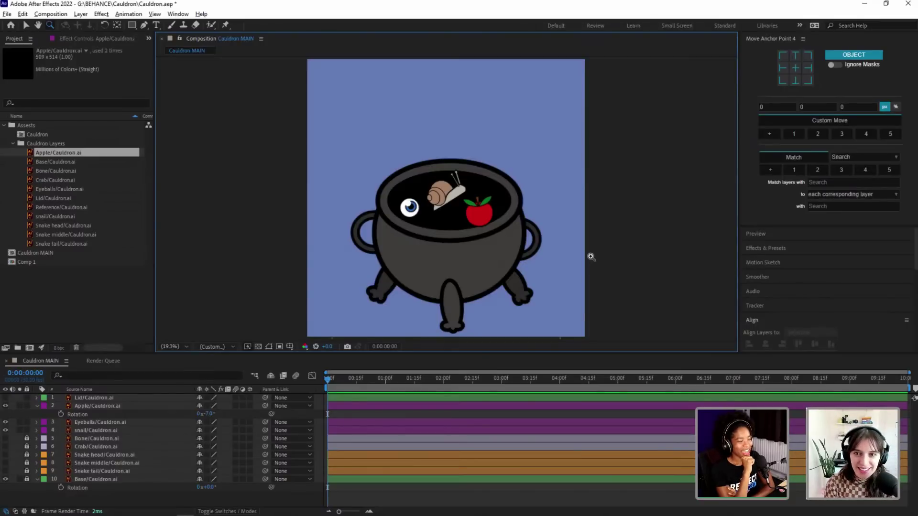
click(37, 405)
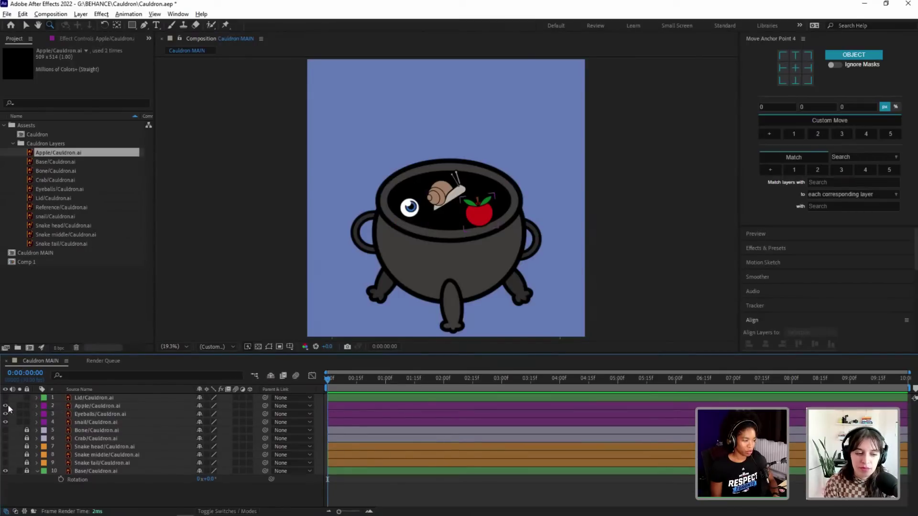
mouse_move(6, 405)
mouse_down()
mouse_move(9, 422)
mouse_move(22, 408)
mouse_up()
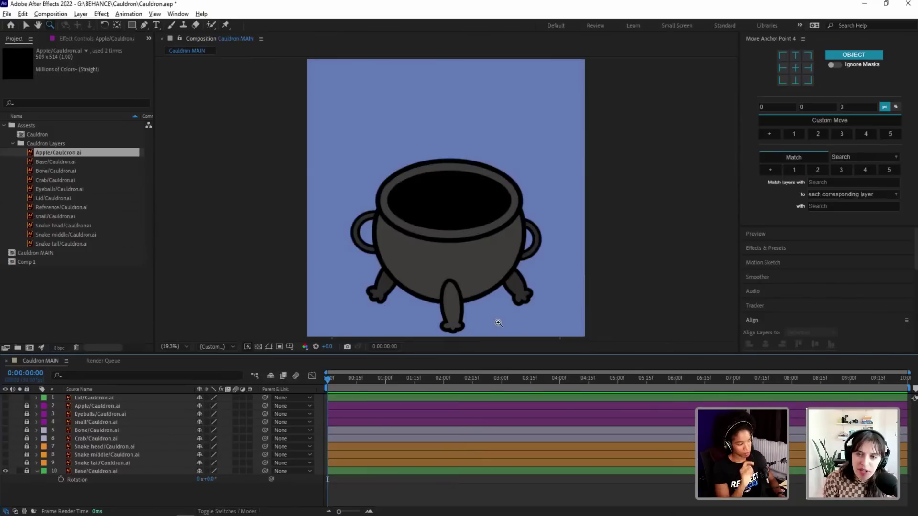
Step: Show the Lid layer, place the lid over the cauldron's opening and move its anchor point near the lid's bottom middle
click(6, 398)
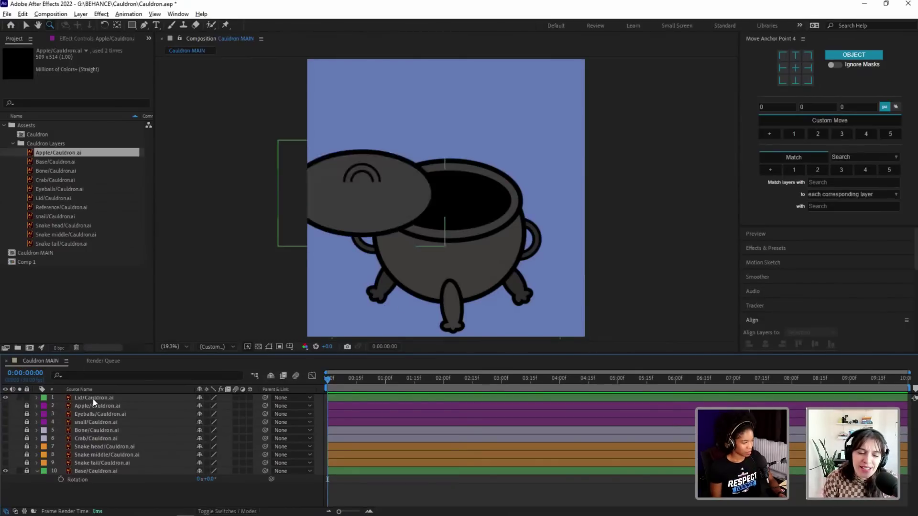
click(92, 397)
drag(371, 223, 483, 214)
key(y)
key(v)
click(564, 220)
click(482, 191)
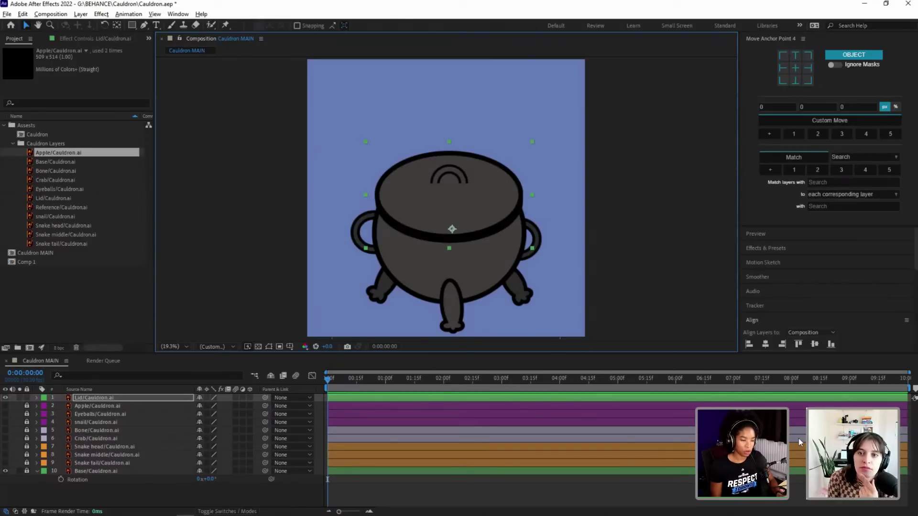
click(637, 381)
drag(637, 380, 339, 380)
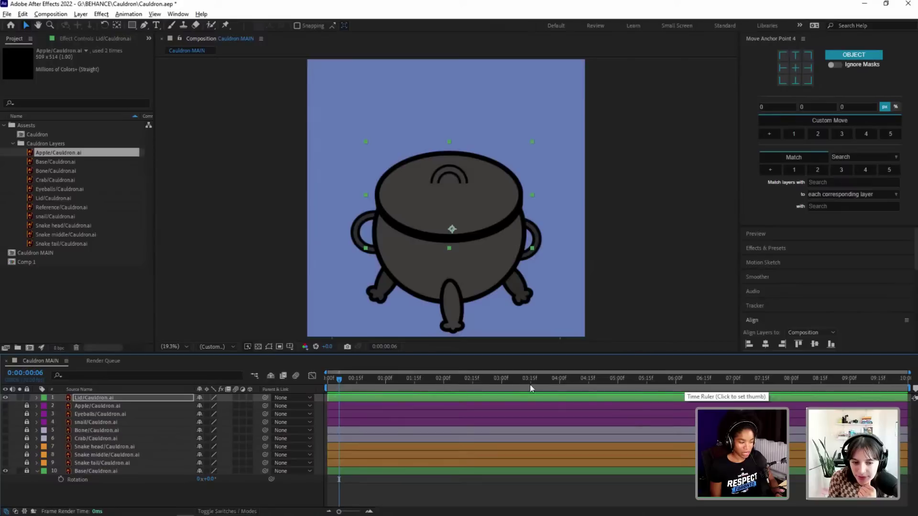
click(328, 385)
mouse_move(329, 384)
mouse_down()
mouse_move(805, 381)
mouse_move(339, 378)
mouse_up()
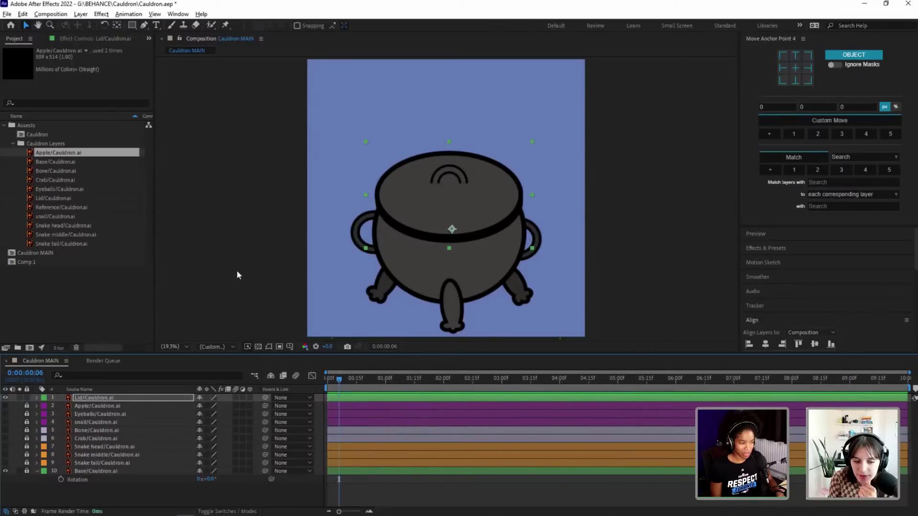
Step: Review the frame rate choices and the basic, advanced and 3D renderer options in the Cauldron MAIN composition settings
right_click(235, 269)
click(267, 285)
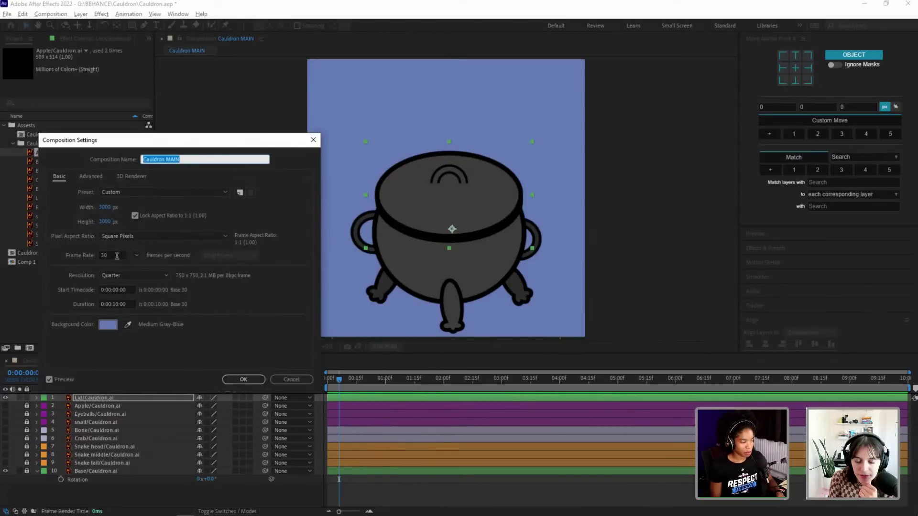
click(137, 256)
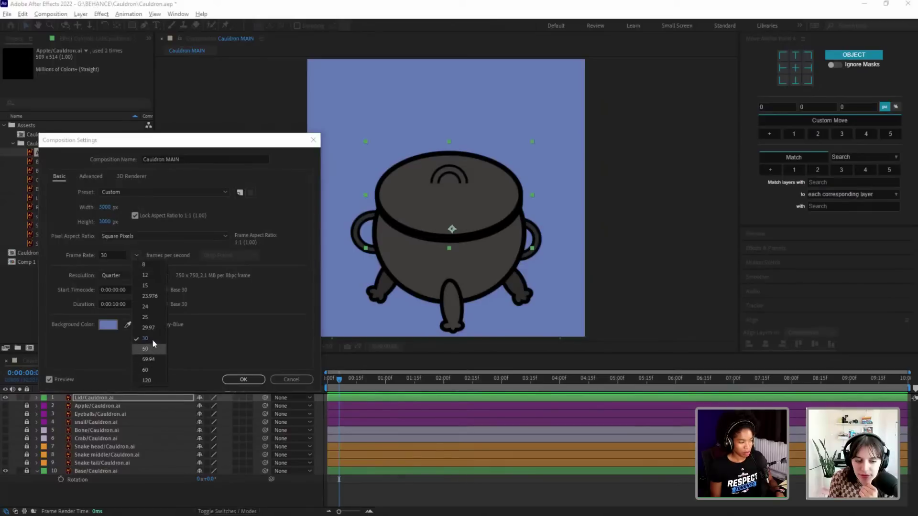
click(228, 329)
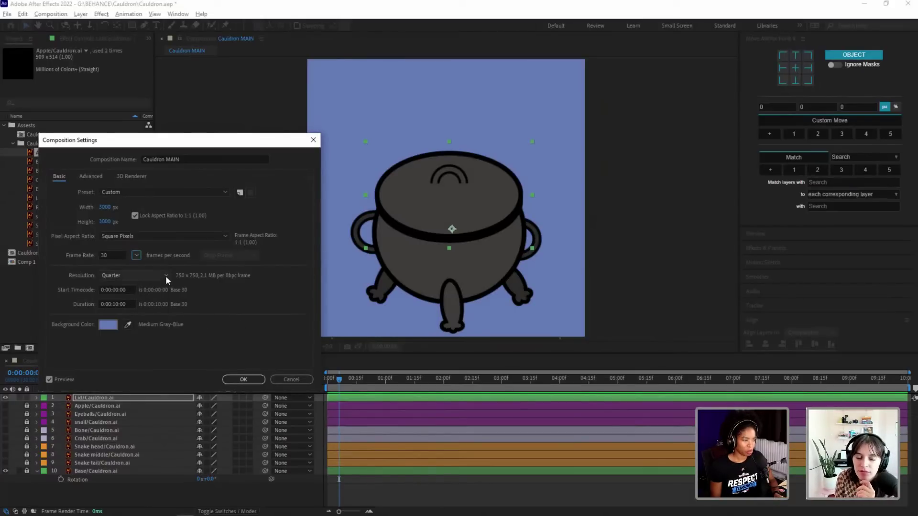
click(95, 177)
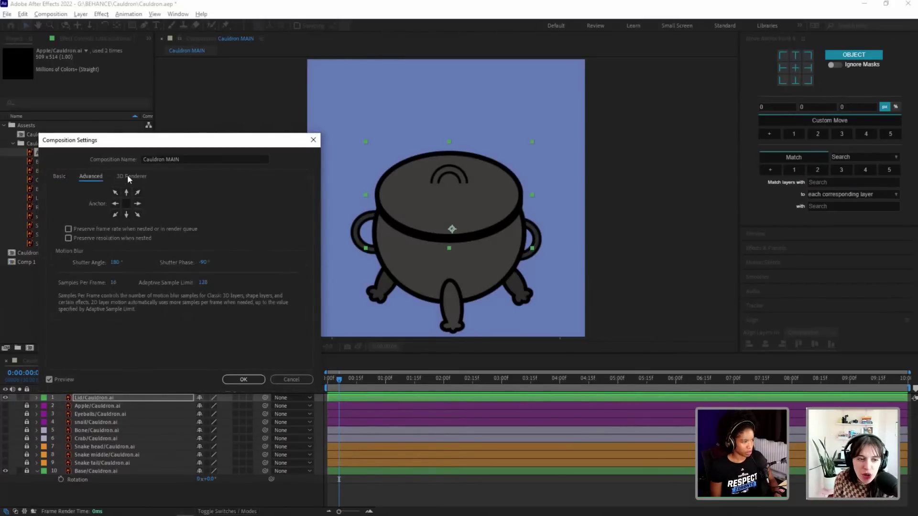
click(127, 175)
click(60, 175)
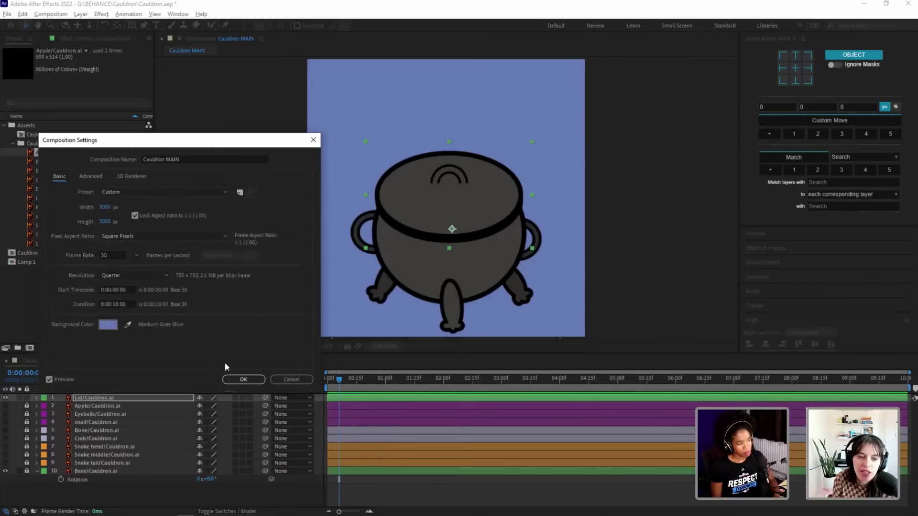
click(243, 379)
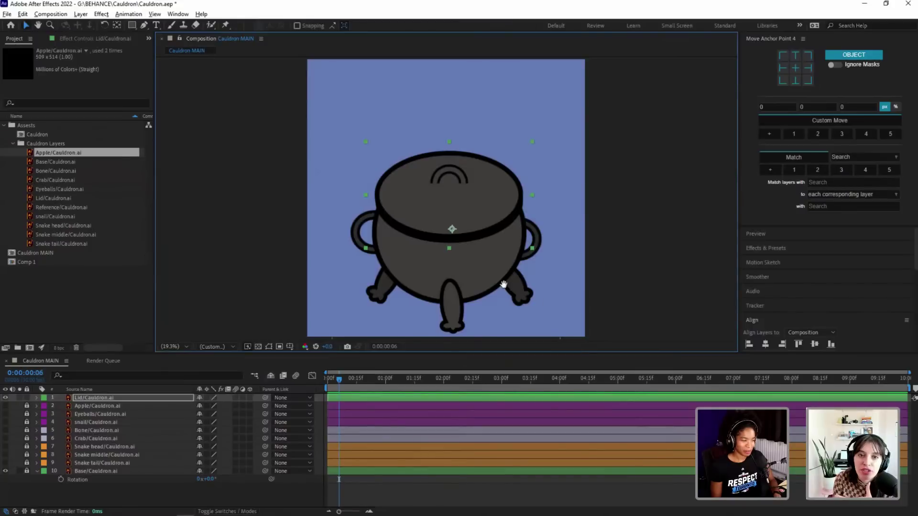
drag(492, 284, 473, 282)
scroll(416, 303, down, 3)
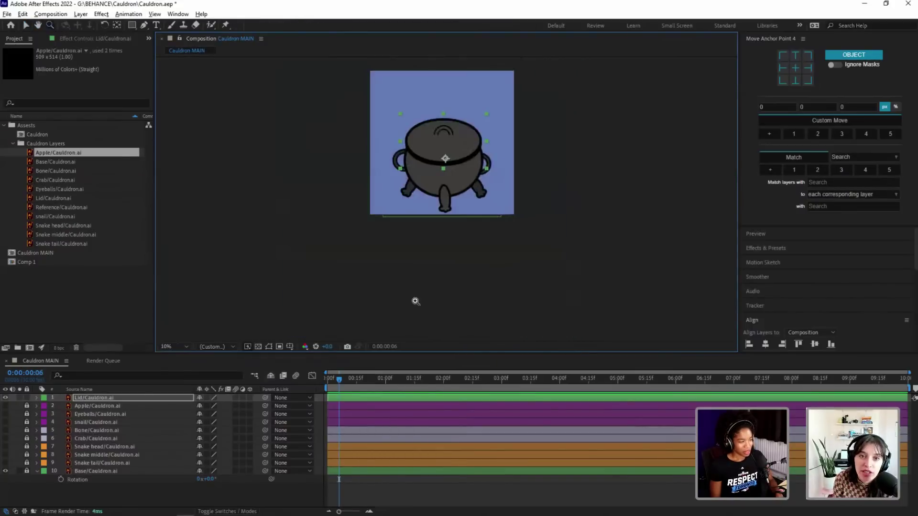
click(176, 346)
click(189, 182)
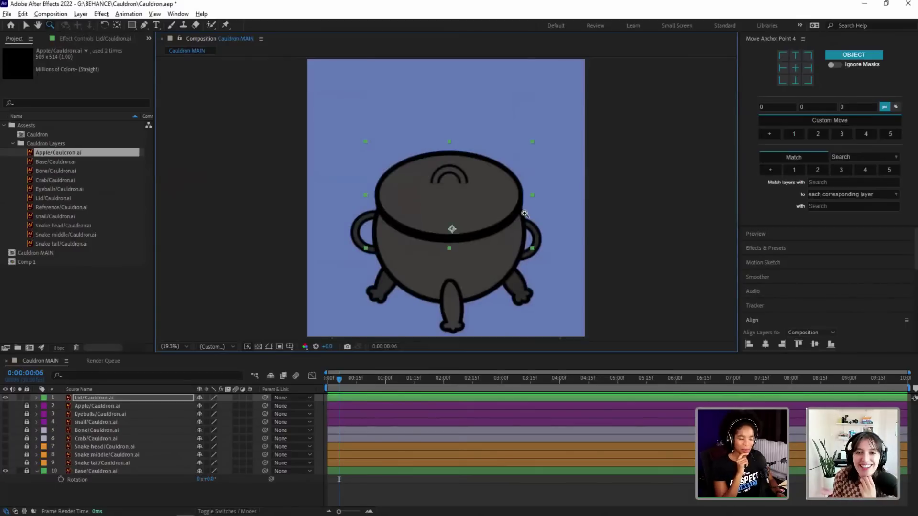
key(v)
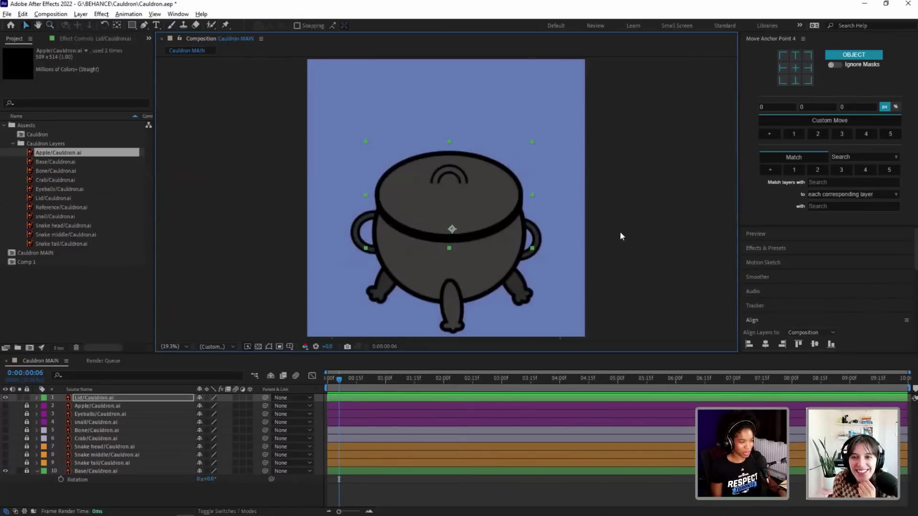
click(619, 231)
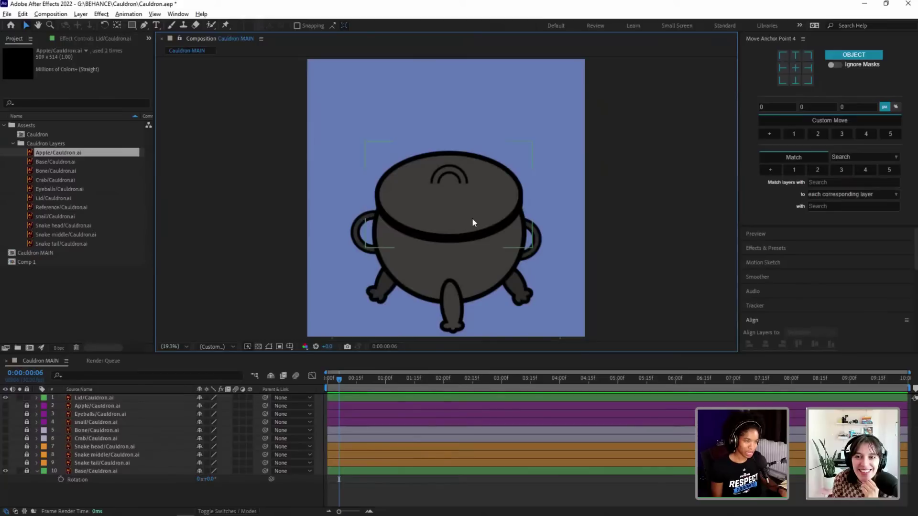
Step: Raise the lid slightly so part of the cauldron's rim shows below it, and return the current time to 0:00:00:00
drag(473, 222, 480, 199)
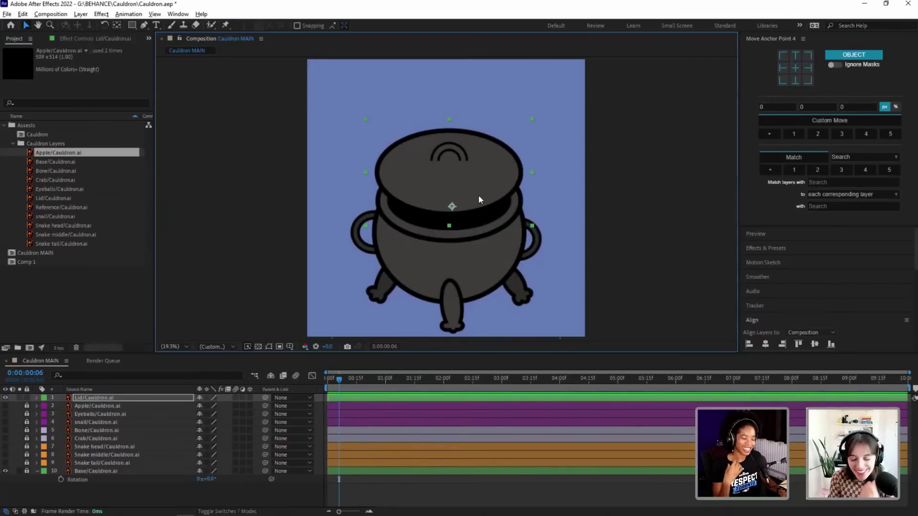
drag(470, 162, 472, 174)
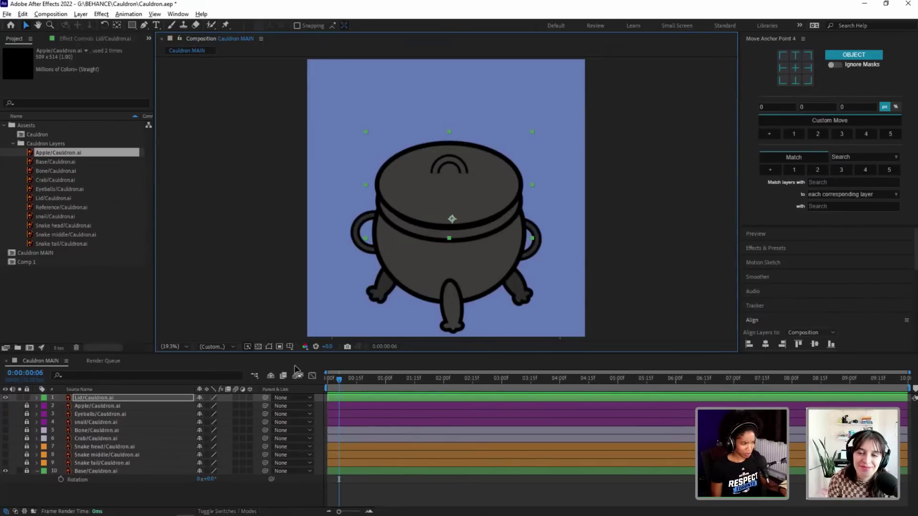
drag(349, 379, 329, 386)
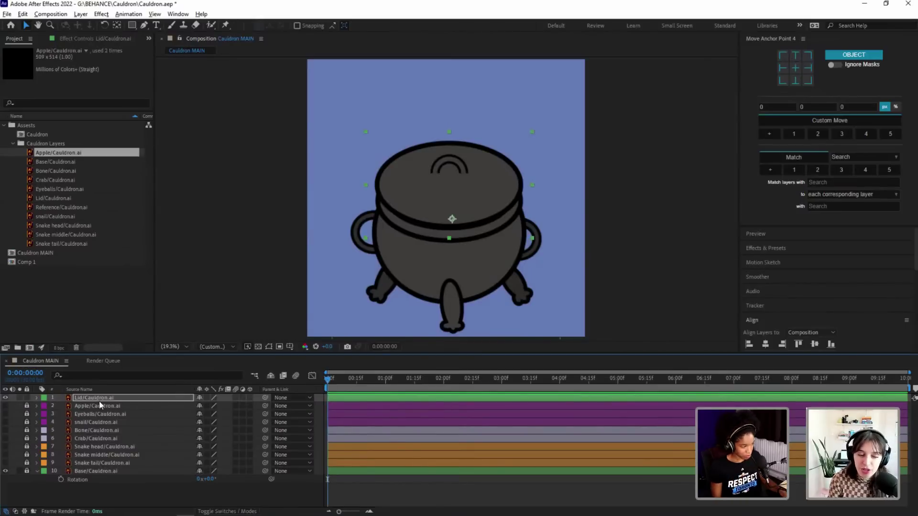
click(77, 471)
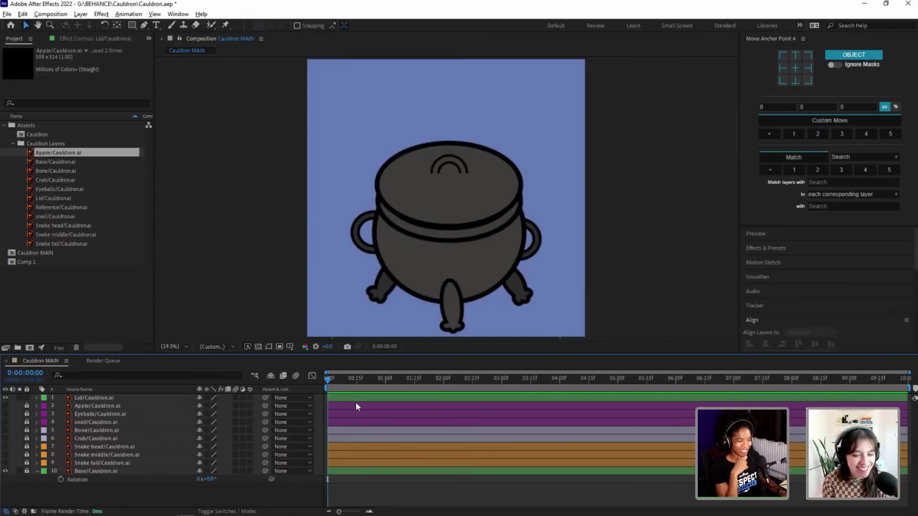
Step: Unlock and show the Bone, Crab and three snake layers, hide the Lid layer, and lock the Lid, Apple, Eyeballs and snail layers
drag(27, 405, 6, 441)
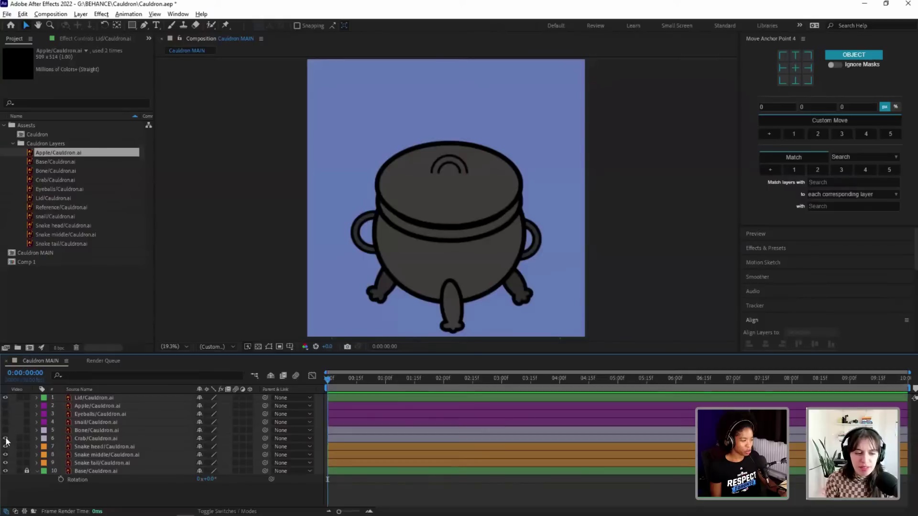
click(6, 398)
drag(28, 403, 30, 398)
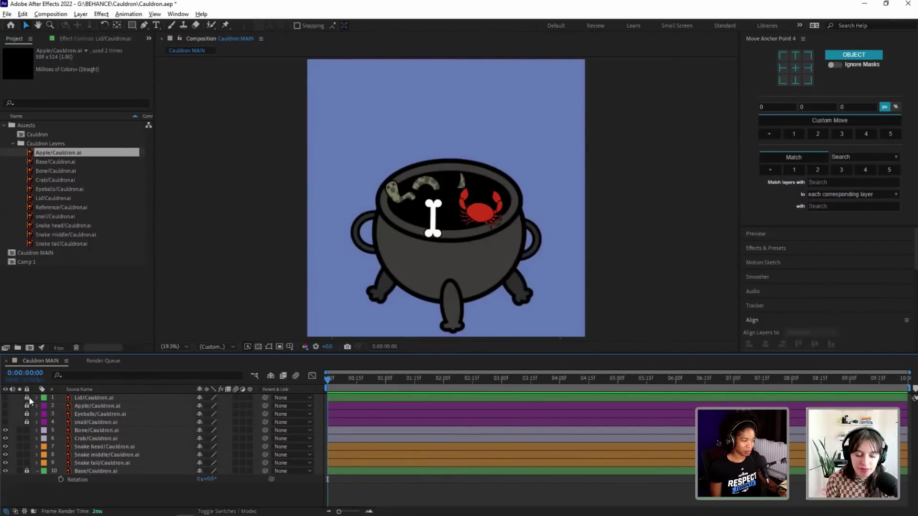
Step: Open the Cauldron MAIN composition settings and turn off Lock Aspect Ratio for the width and height
right_click(243, 239)
click(261, 260)
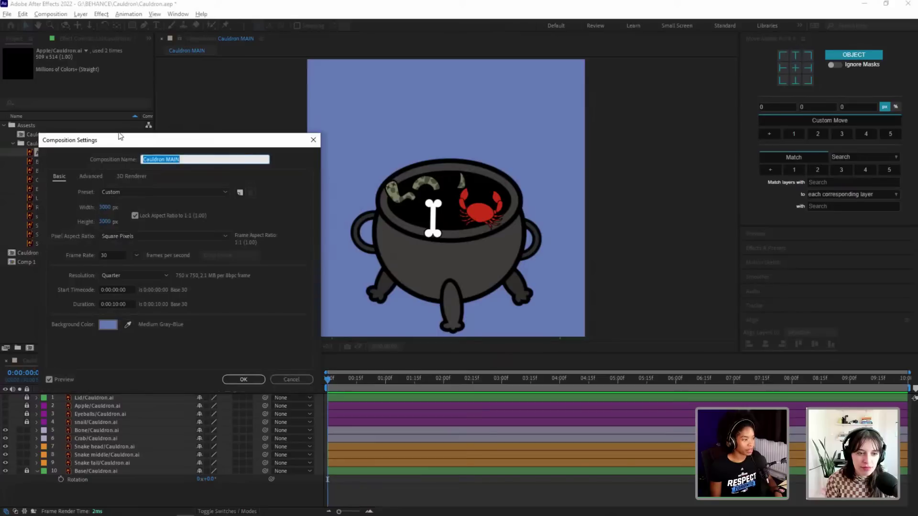
drag(125, 139, 140, 83)
click(122, 152)
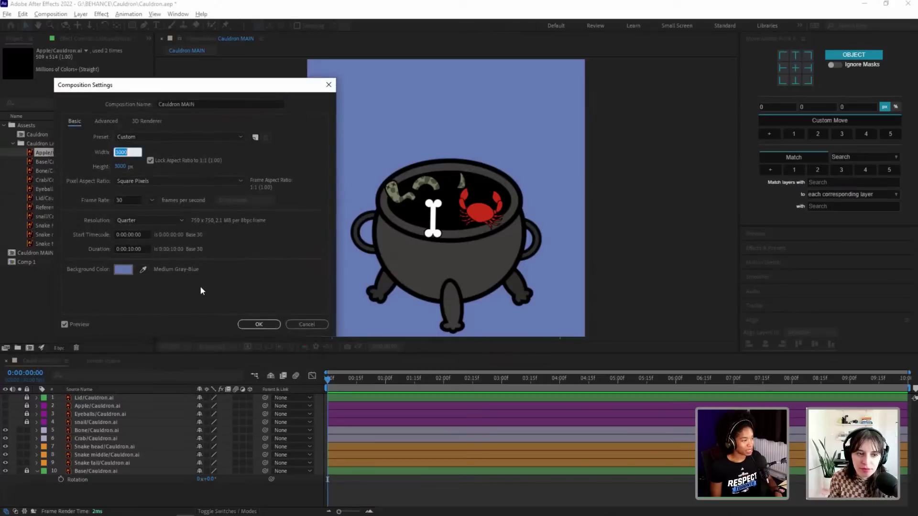
text(4)
key(Tab)
text(1)
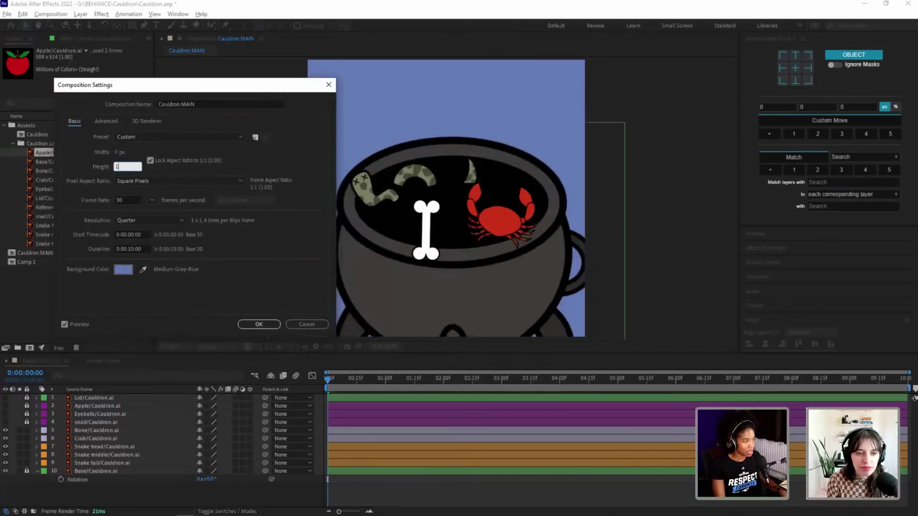
text(0)
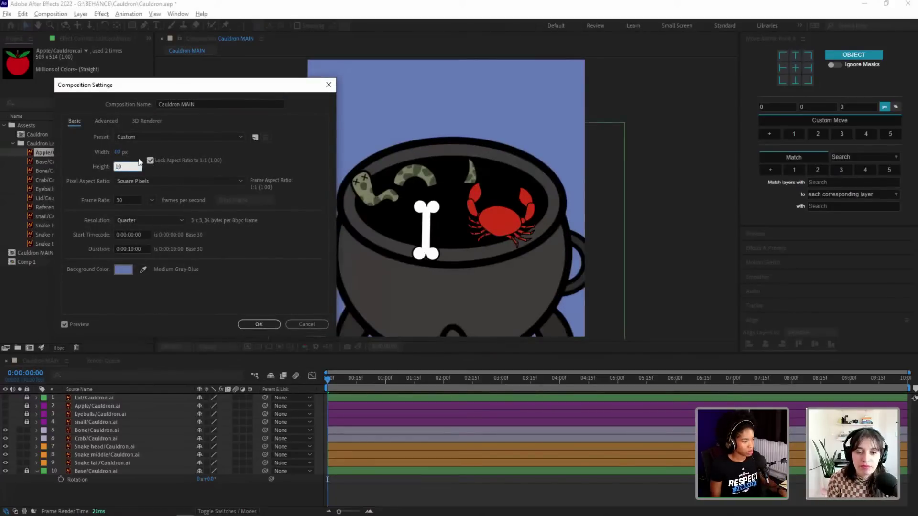
key(Tab)
key(space)
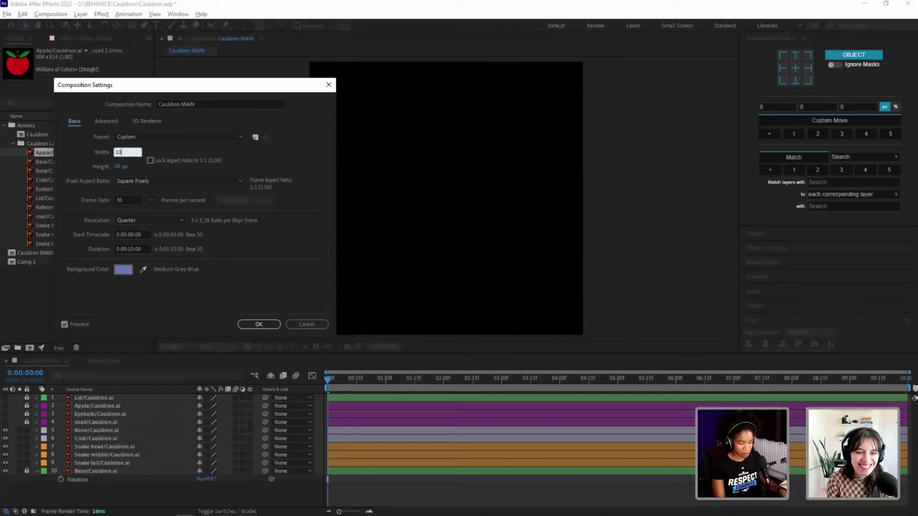
Step: Set the Cauldron MAIN composition to 1080 px wide and 1920 px high and apply it
text(20)
key(BackSpace)
key(BackSpace)
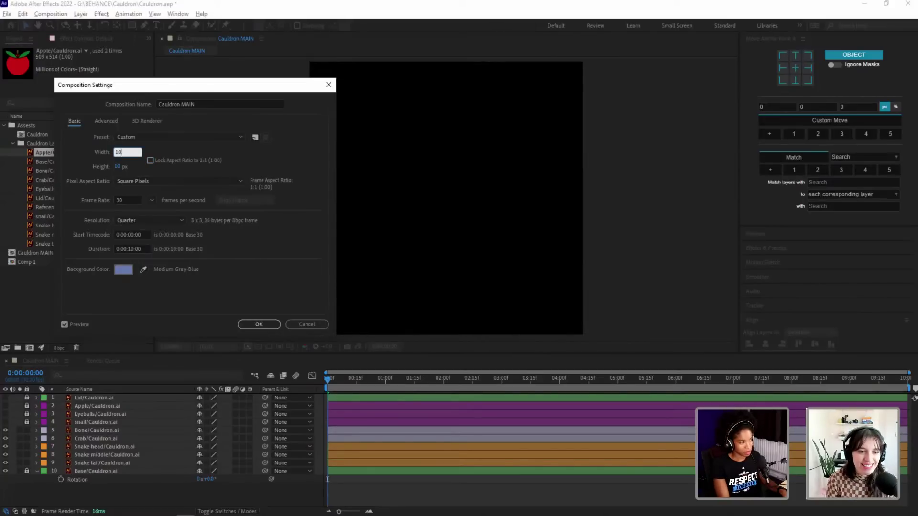
text(80)
key(Tab)
text(1920)
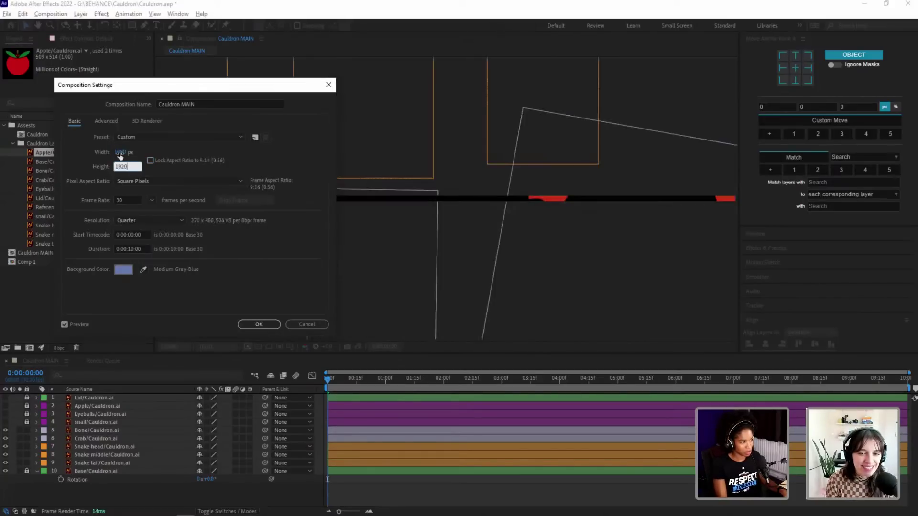
key(Return)
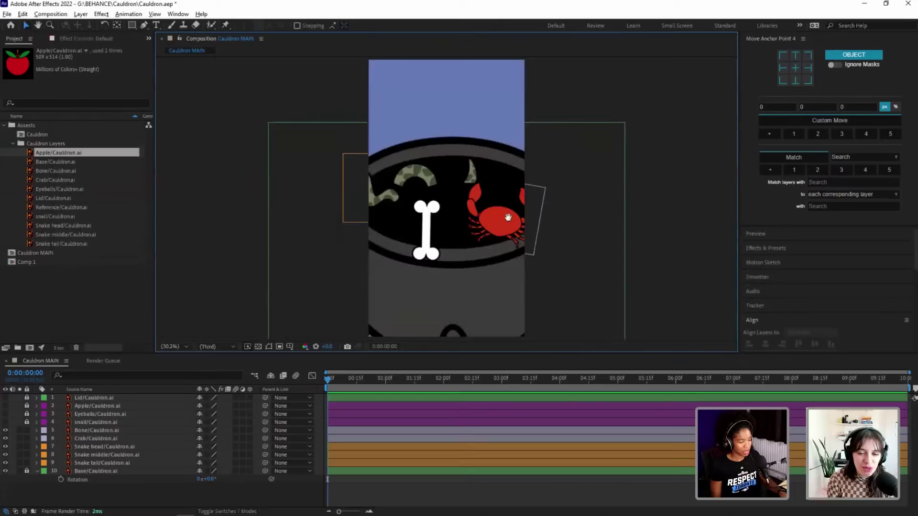
key(z)
alt+click(513, 215)
drag(443, 245, 488, 298)
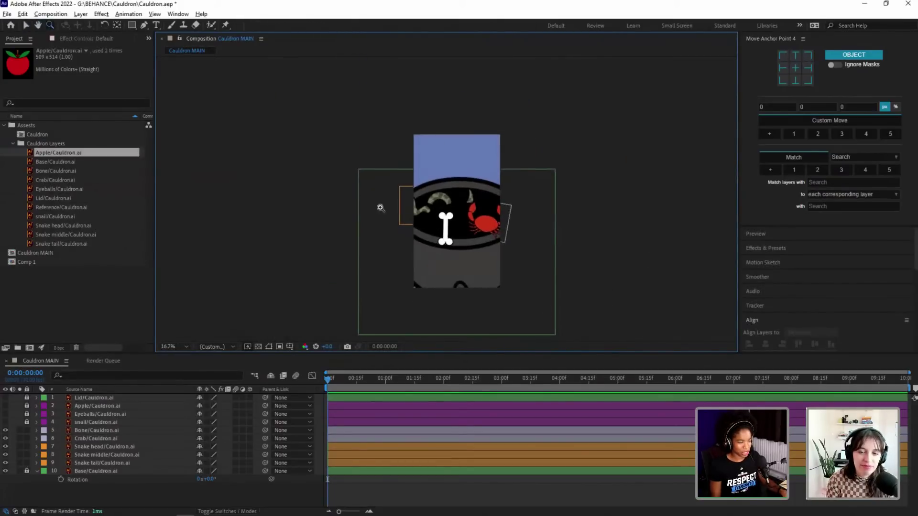
Step: Undo the change to the composition's width and height
key(v)
key(ctrl+z)
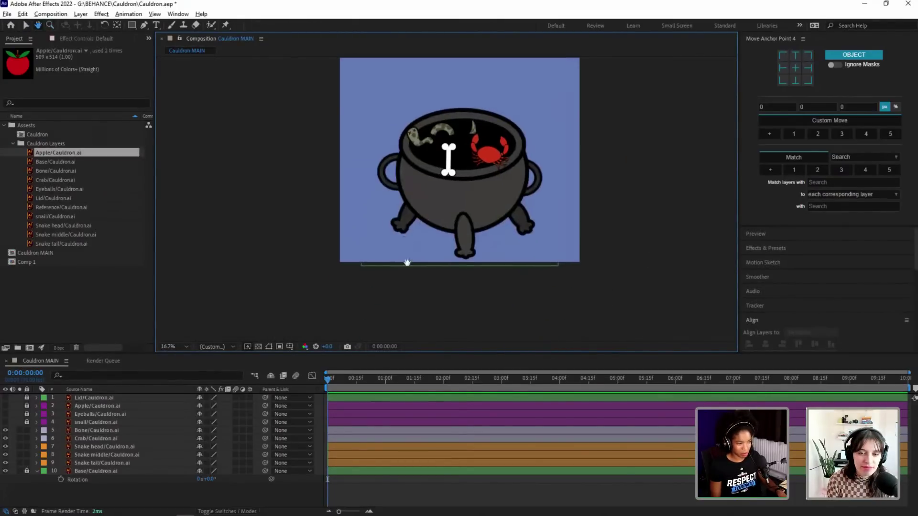
key(z)
key(v)
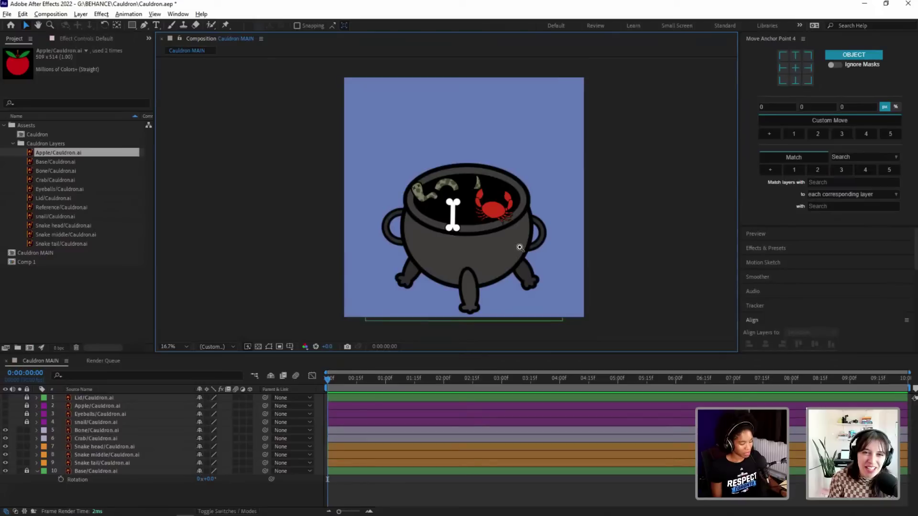
Step: Activate the Ellipse Tool with the upper part of the cauldron in view
key(z)
drag(520, 247, 613, 312)
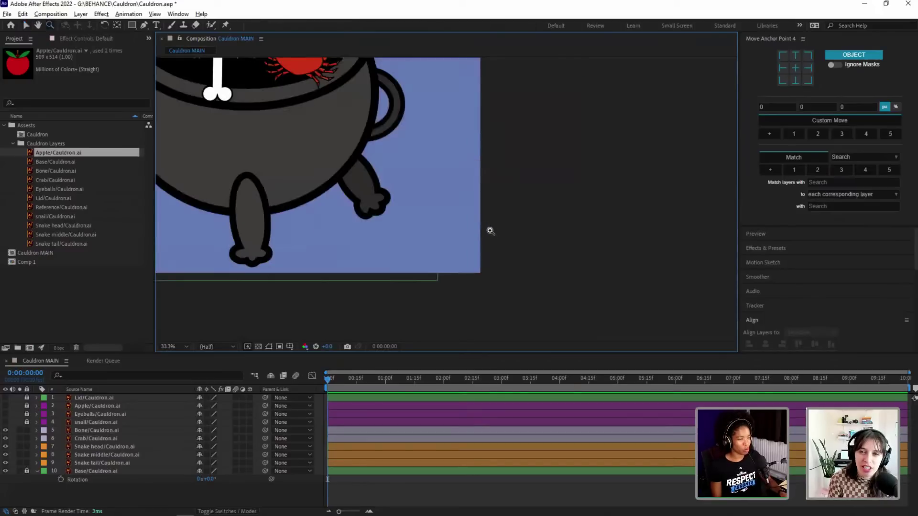
key(v)
drag(320, 167, 502, 293)
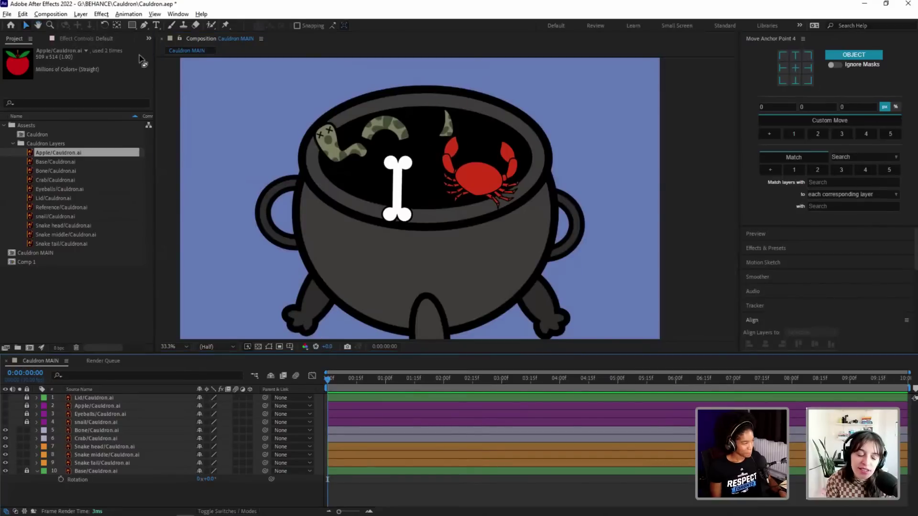
click(132, 26)
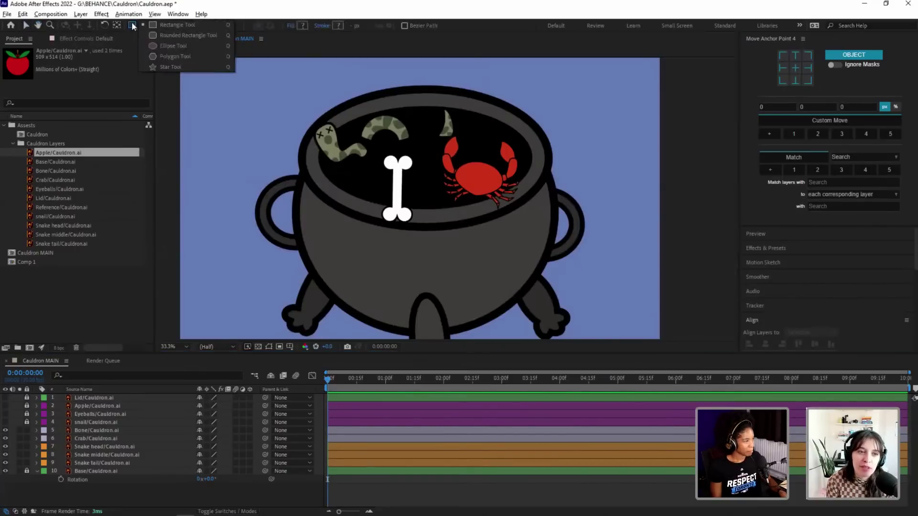
click(153, 47)
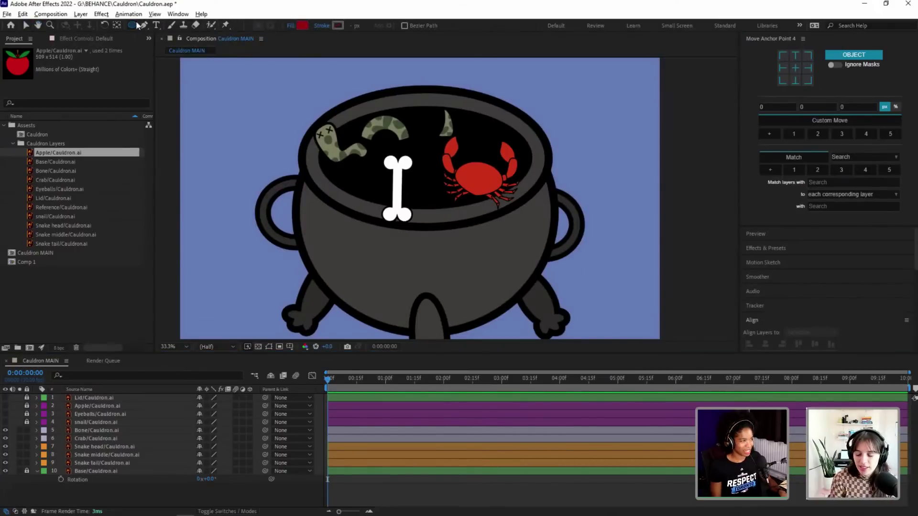
click(302, 25)
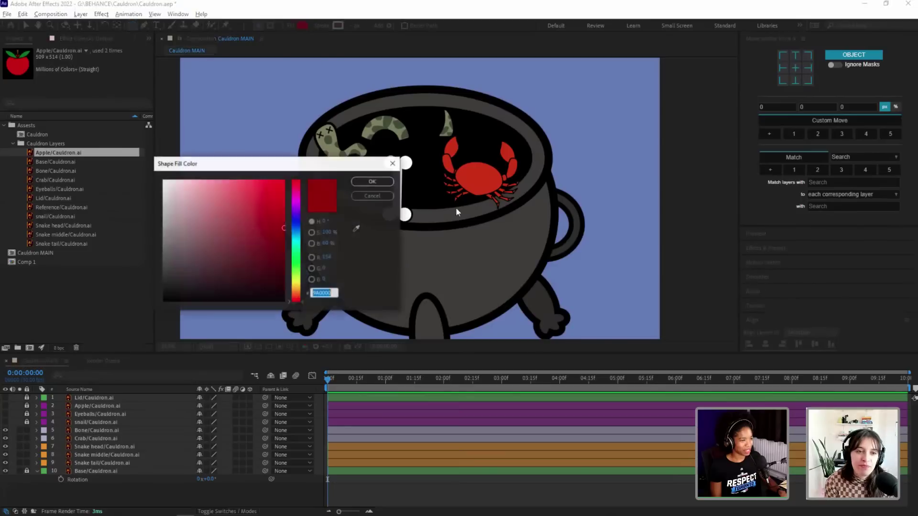
mouse_move(294, 200)
mouse_down()
mouse_move(298, 210)
mouse_move(258, 199)
mouse_move(234, 203)
mouse_move(231, 230)
mouse_move(267, 206)
mouse_up()
click(372, 195)
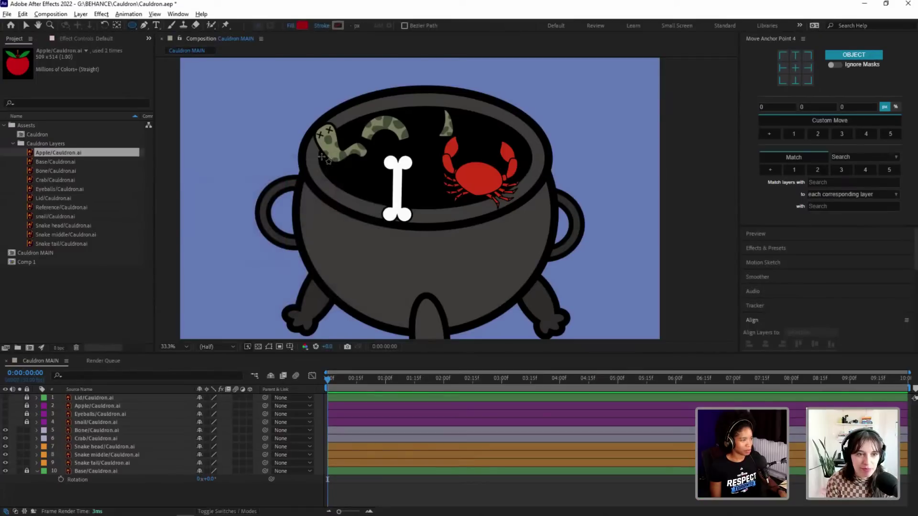
Step: Set the shape fill colour to a dark, slightly muted purple
click(298, 26)
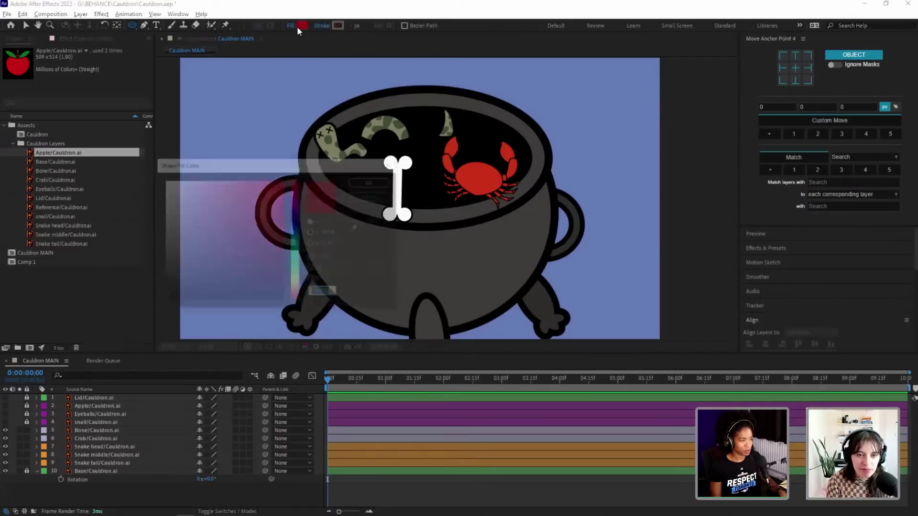
click(292, 206)
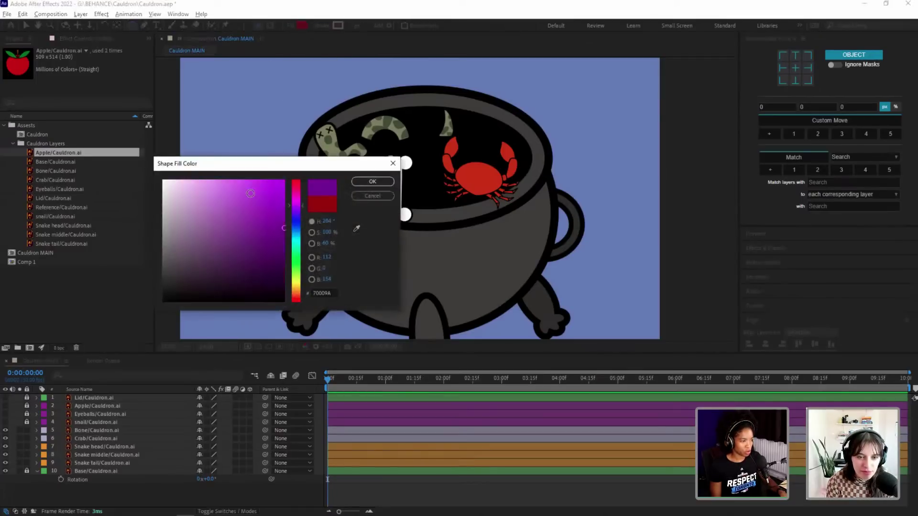
mouse_move(249, 193)
mouse_down()
mouse_move(261, 214)
mouse_move(252, 236)
mouse_up()
click(373, 182)
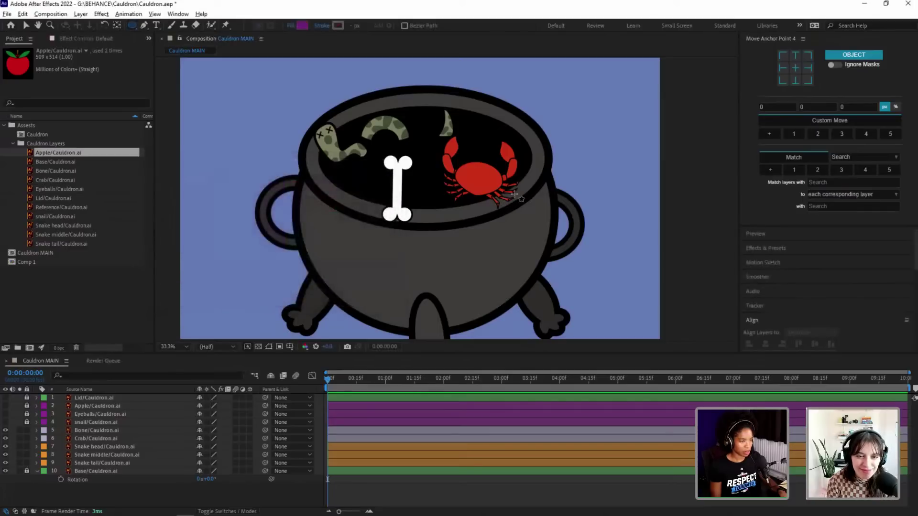
Step: Lock the Bone, Crab and three snake layers and leave no layer selected
drag(27, 431, 26, 485)
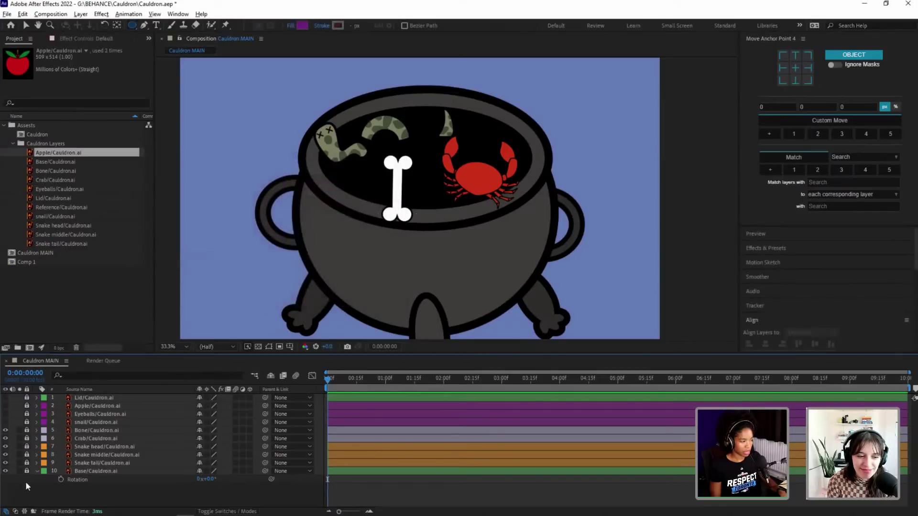
right_click(40, 483)
click(517, 195)
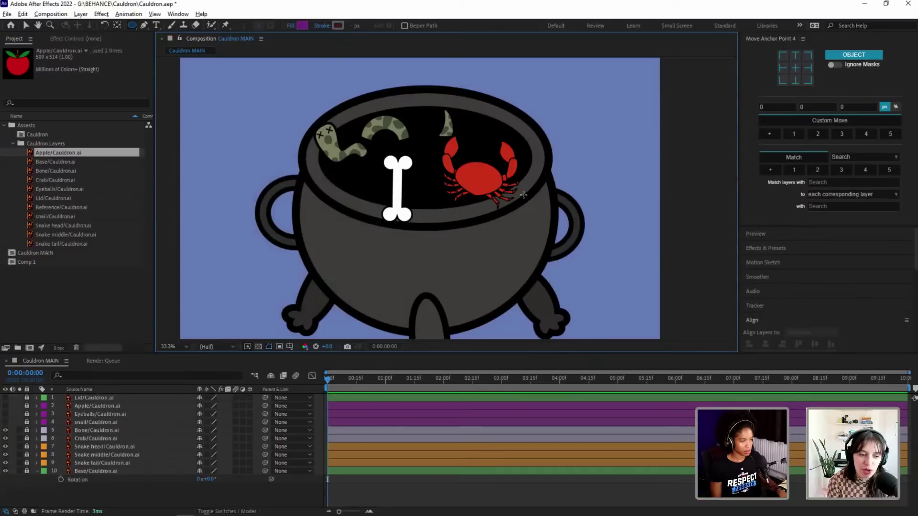
Step: Draw a wide purple ellipse over the cauldron's opening as a new shape layer and make it slightly taller
mouse_move(523, 196)
mouse_down()
mouse_move(439, 159)
mouse_move(305, 76)
mouse_up()
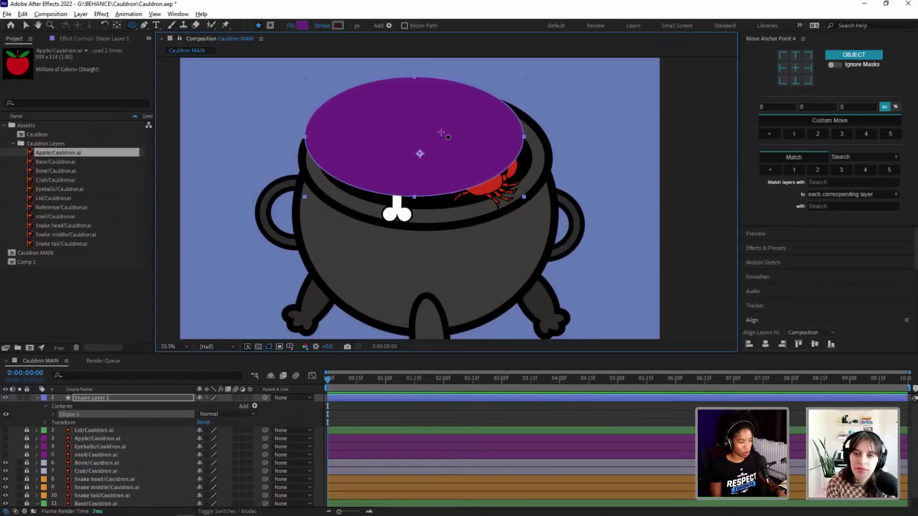
key(v)
click(514, 198)
click(478, 159)
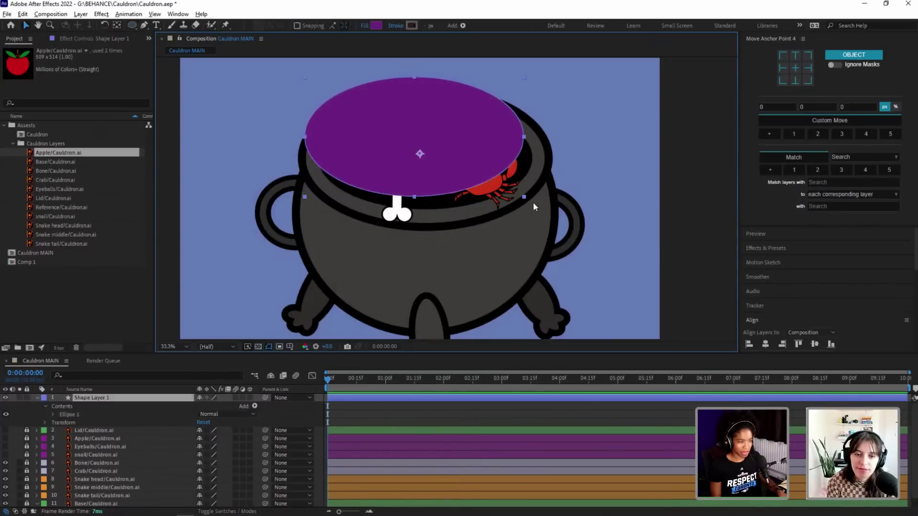
drag(524, 201, 526, 202)
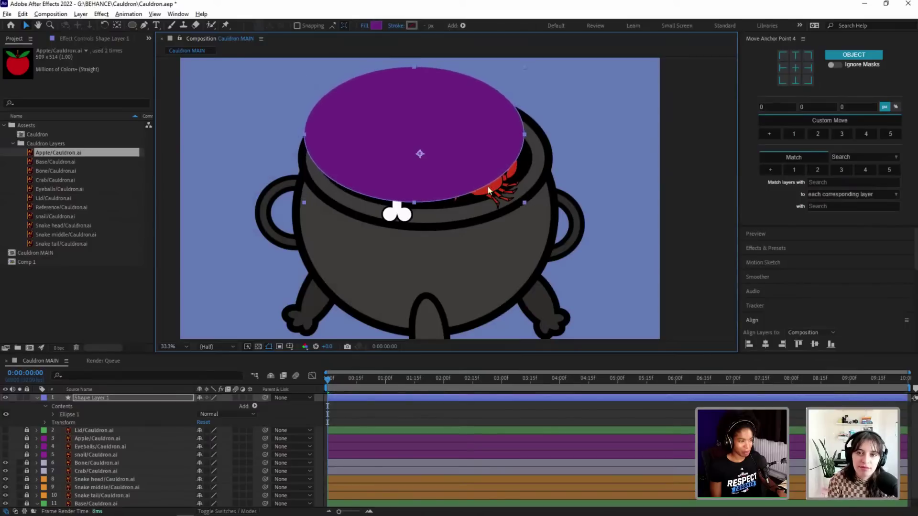
Step: Centre the ellipse's anchor point and move the ellipse so it sits horizontally centred over the cauldron's opening
drag(469, 165, 505, 192)
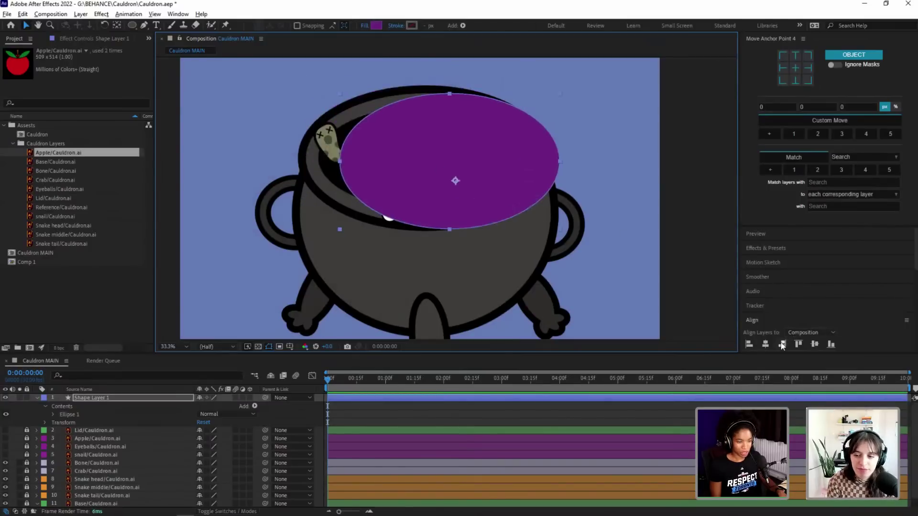
drag(498, 206, 456, 191)
key(shift+Right)
key(shift+Right)
key(shift+Right)
key(shift+Right)
key(shift+Right)
key(shift+Right)
key(shift+Right)
key(shift+Right)
key(shift+Right)
key(shift+Right)
key(shift+Right)
key(shift+Right)
key(shift+Right)
key(shift+Right)
key(shift+Right)
key(shift+Right)
key(shift+Down)
key(shift+Down)
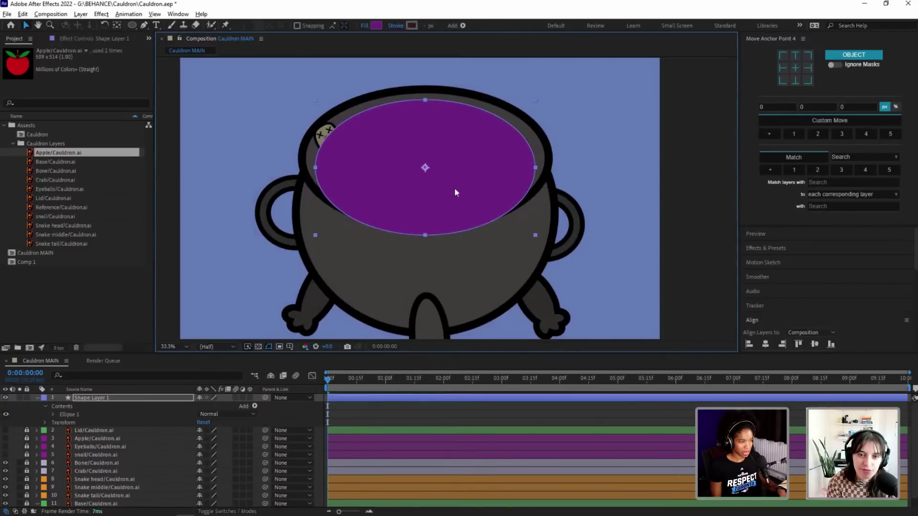
Step: Lower the purple ellipse slightly, widen it to the inner rim and reduce its height to fit the opening
drag(424, 235, 425, 239)
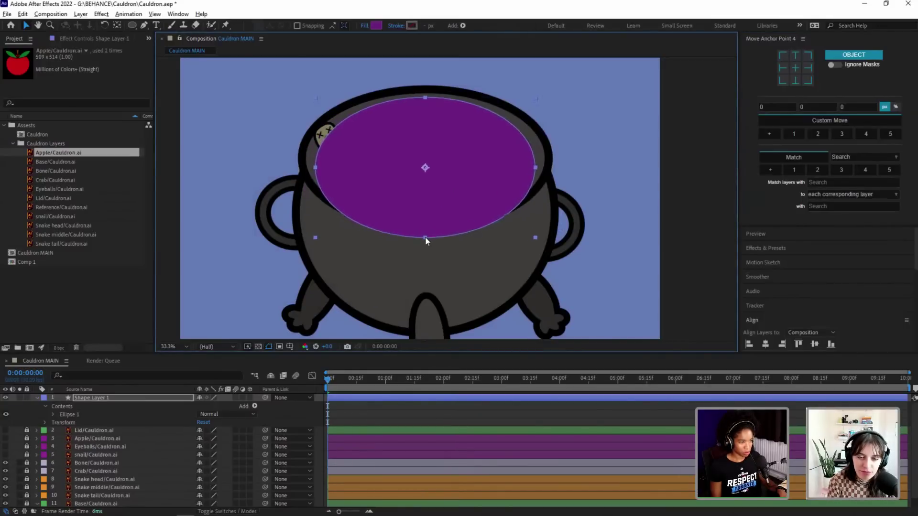
mouse_move(442, 202)
mouse_down()
mouse_move(446, 211)
mouse_move(443, 203)
mouse_up()
click(452, 258)
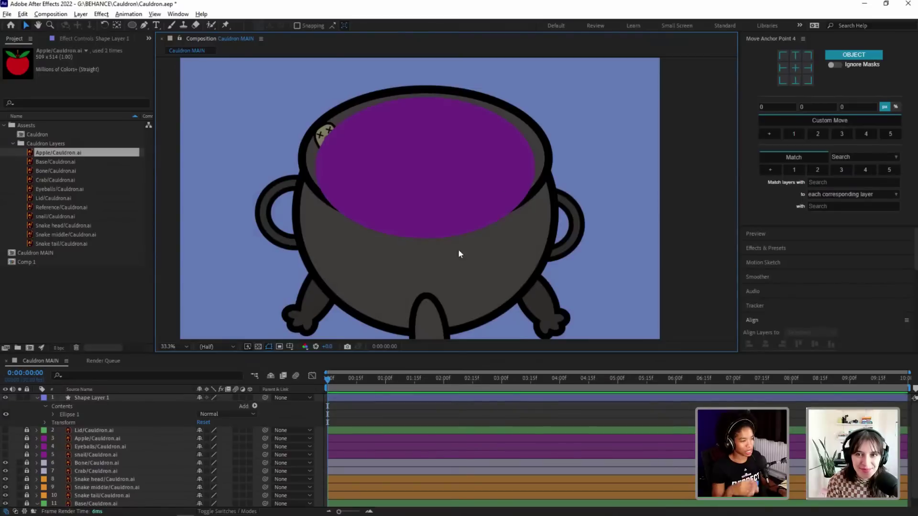
mouse_move(379, 158)
mouse_down()
mouse_move(392, 186)
mouse_move(383, 165)
mouse_up()
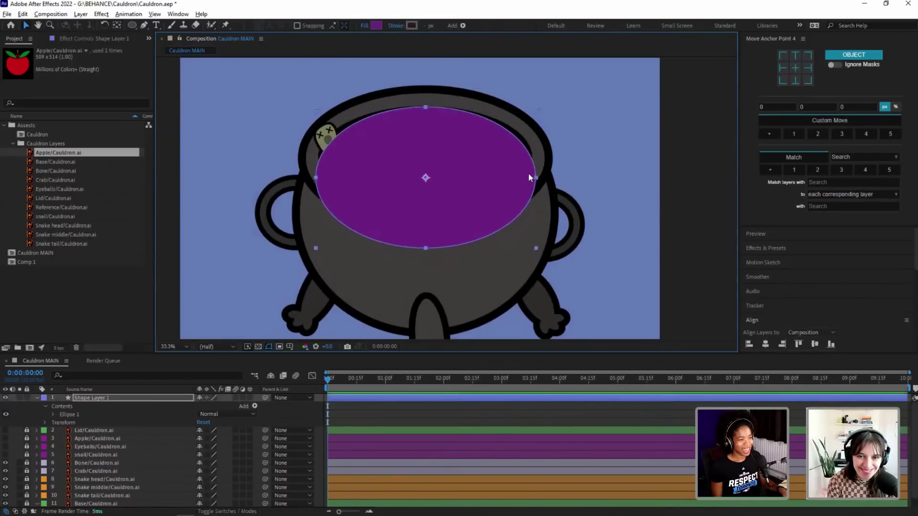
drag(536, 178, 539, 178)
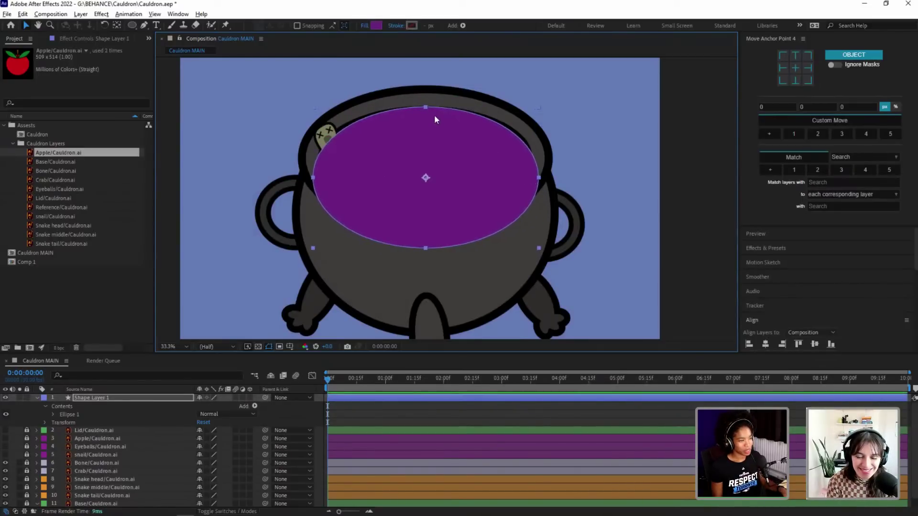
drag(425, 107, 426, 113)
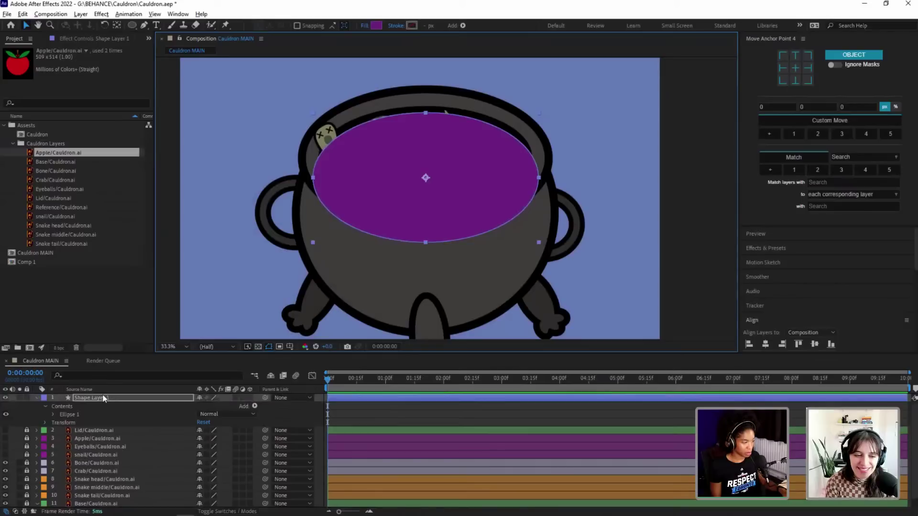
Step: Place the ellipse's shape layer between the Snake tail and Base layers so the ingredients sit in front of it
drag(103, 398, 94, 489)
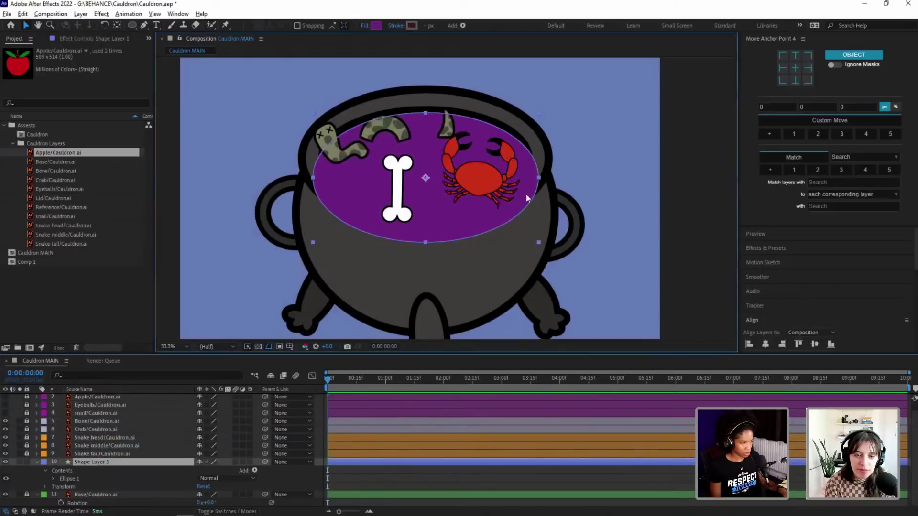
click(579, 205)
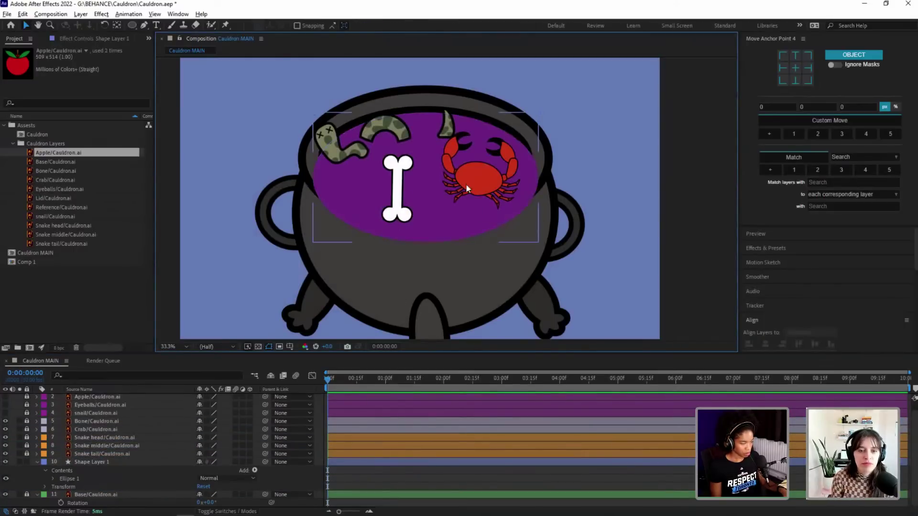
click(387, 233)
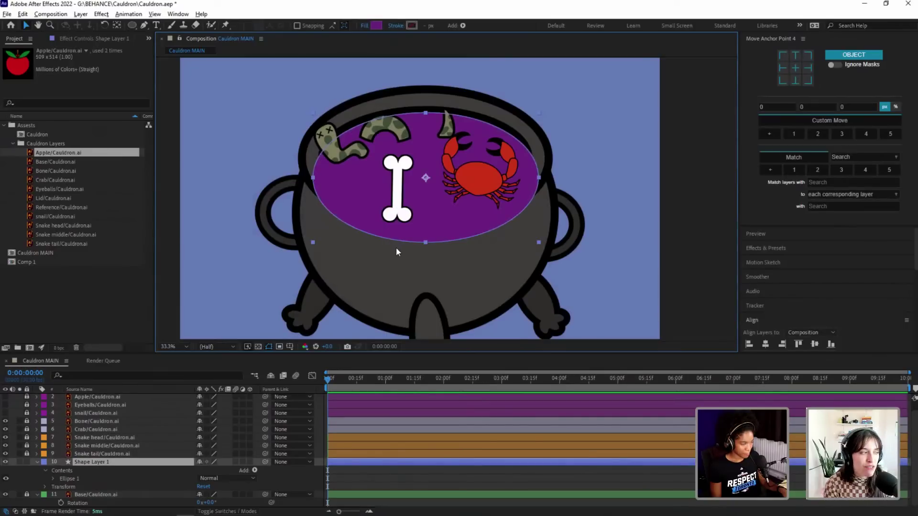
click(555, 256)
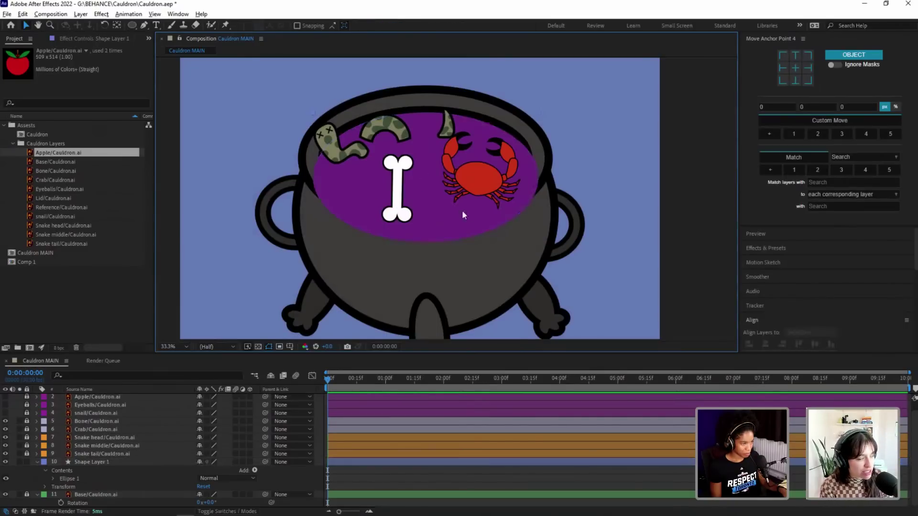
Step: Unlock the Bone, Crab, Snake head, Snake middle and Snake tail layers
click(357, 151)
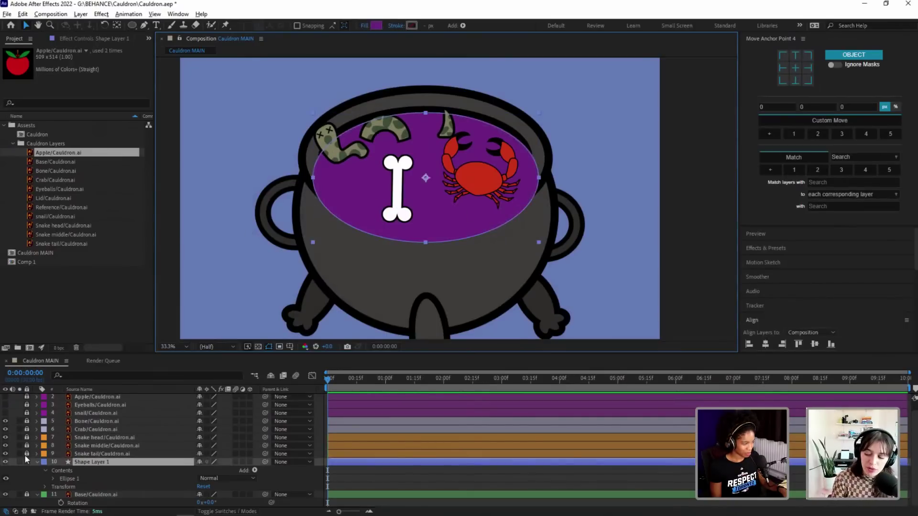
drag(26, 454, 26, 421)
click(354, 160)
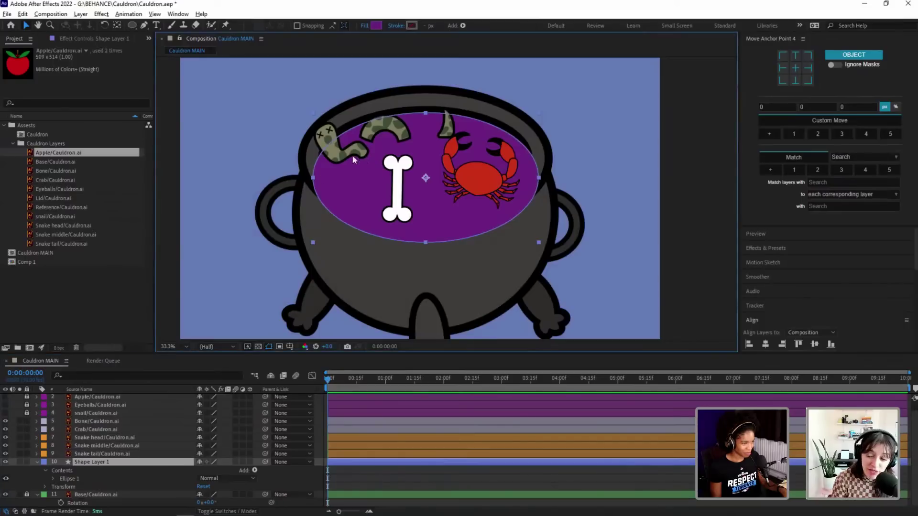
Step: Move the snake head inward off the cauldron's rim and shift the bone lower in the purple liquid
click(102, 421)
click(340, 159)
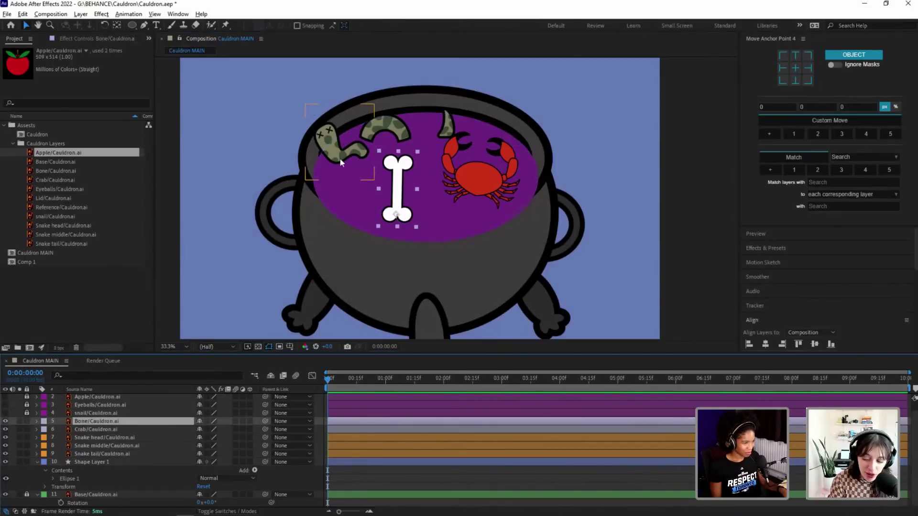
drag(338, 150, 406, 199)
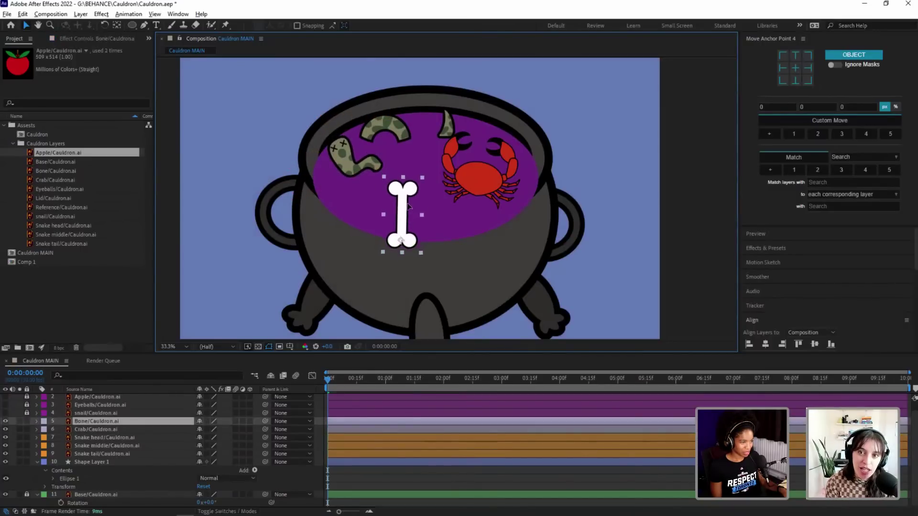
Step: Shift the snake middle and snake tail within the purple liquid and place the Snake tail layer between Crab and Snake head
drag(400, 127, 443, 145)
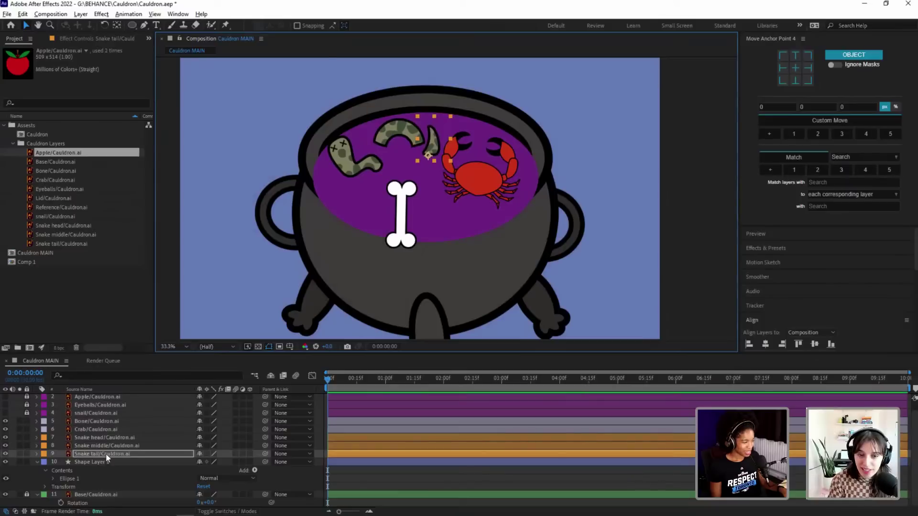
drag(105, 453, 114, 432)
drag(434, 143, 447, 129)
Step: Reposition the crab lower in the purple liquid, near the cauldron's inner right side
drag(469, 182, 478, 210)
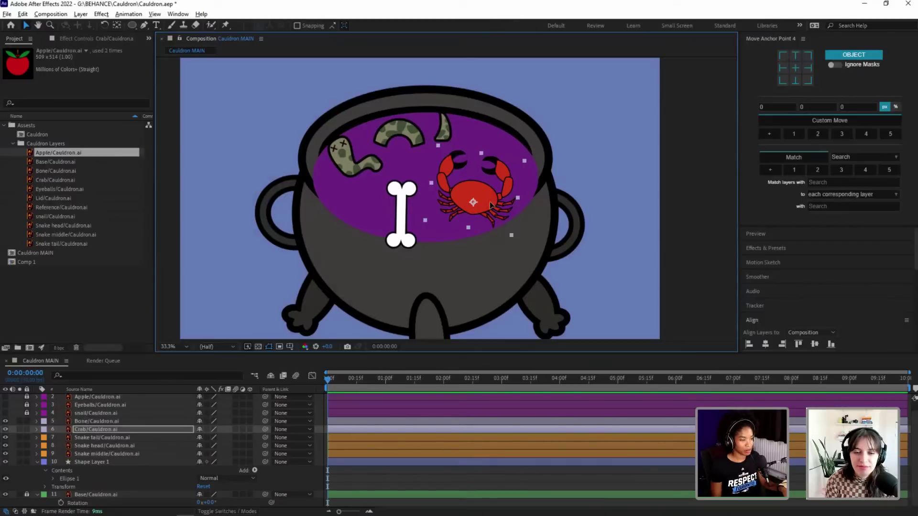
drag(491, 203, 485, 206)
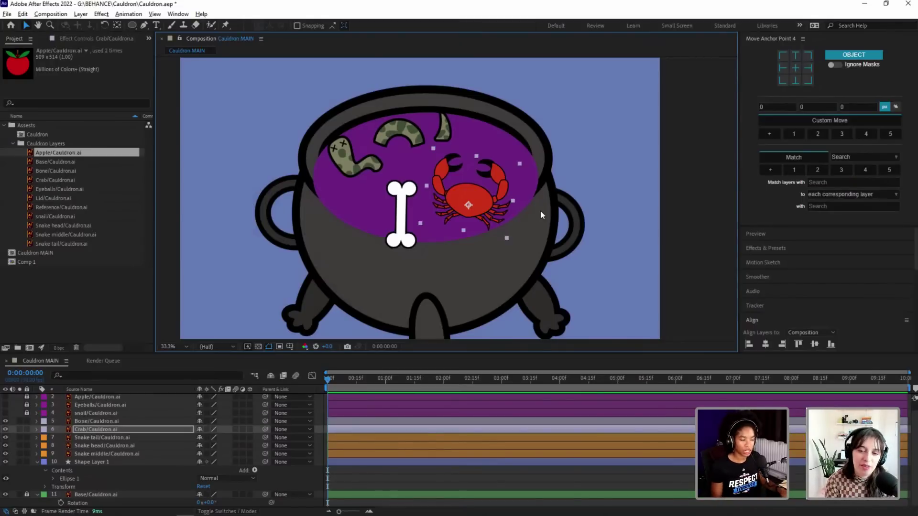
click(605, 246)
drag(483, 205, 499, 203)
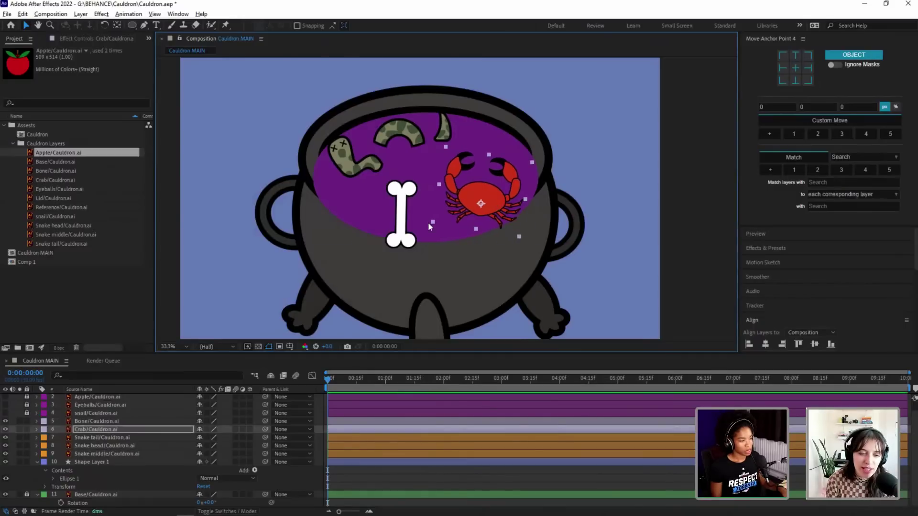
Step: Mask the bone's lower half with a rectangle on the Bone layer and set the mask mode to Subtract
click(402, 225)
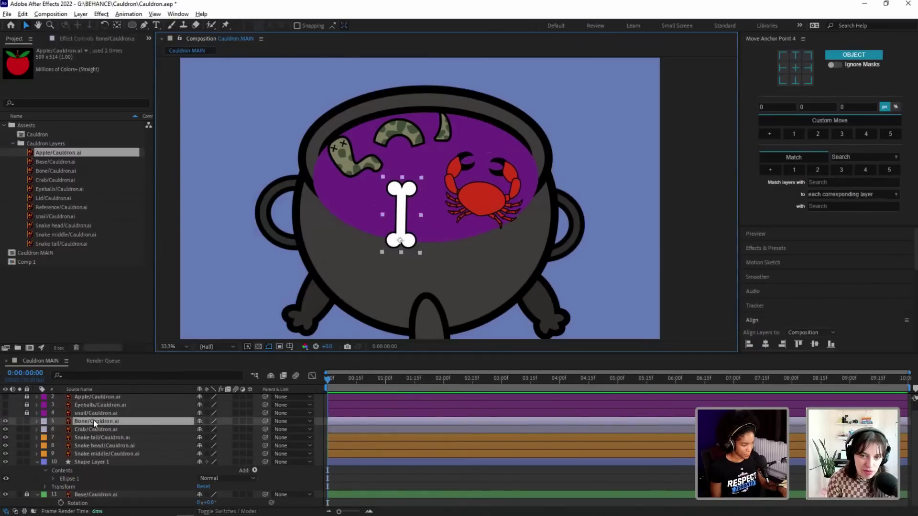
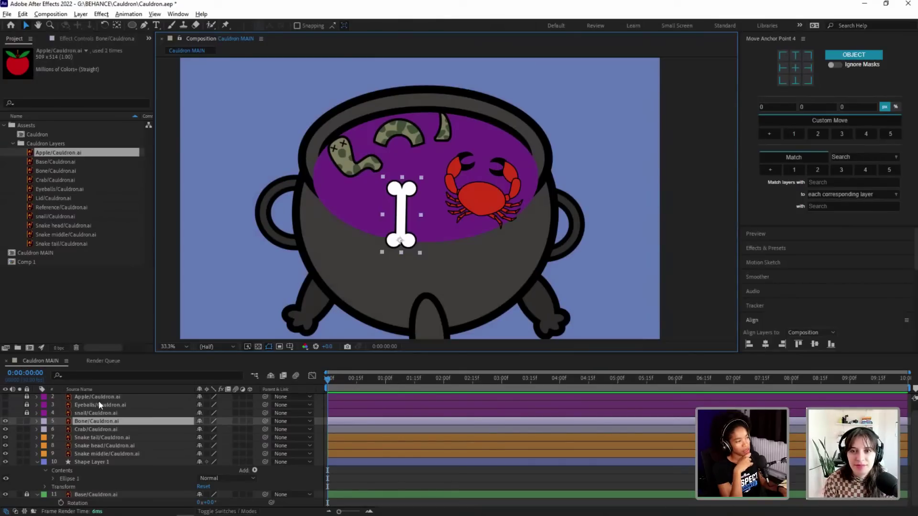
click(131, 25)
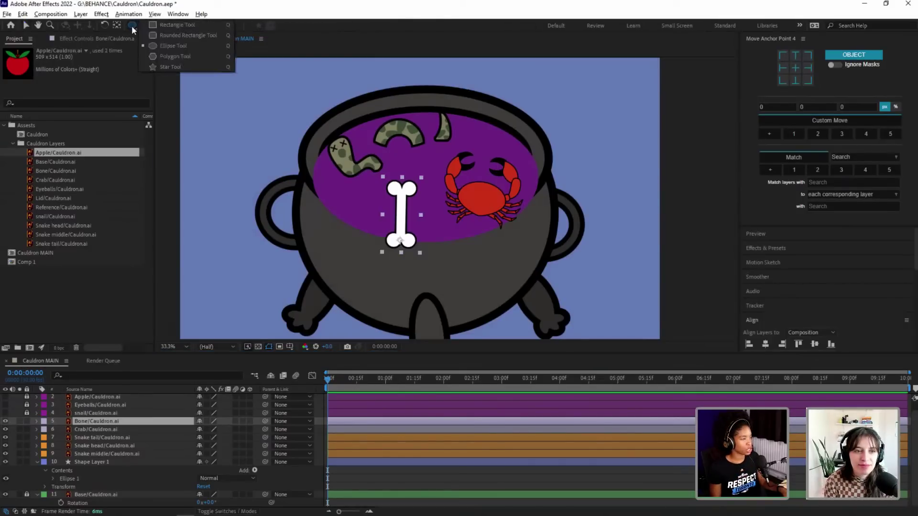
click(193, 26)
drag(445, 266, 352, 213)
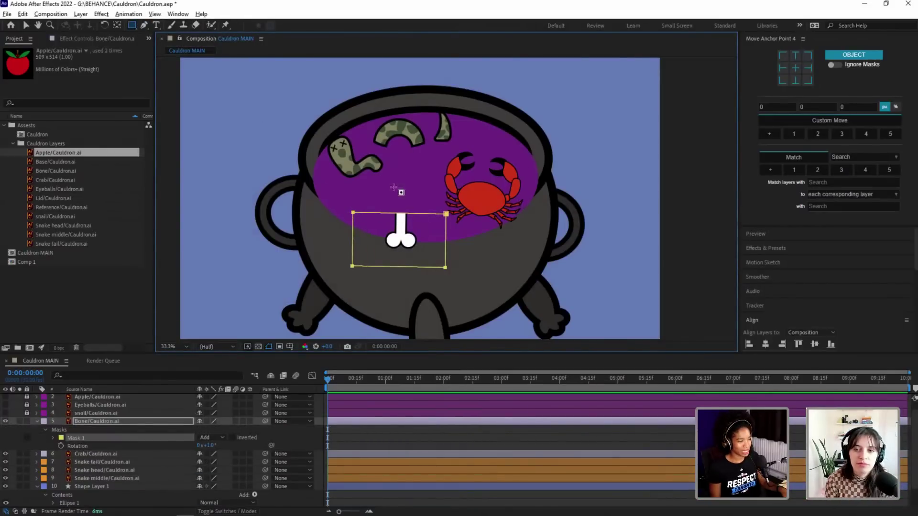
click(222, 438)
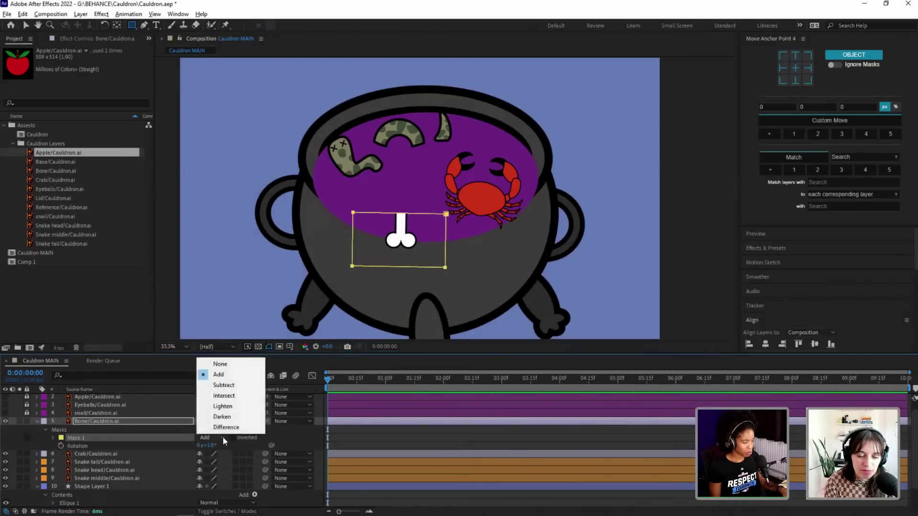
click(239, 384)
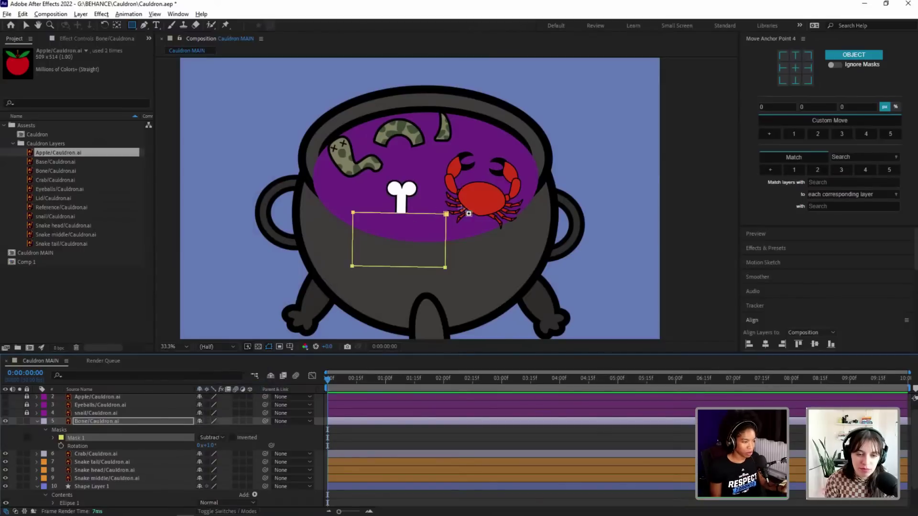
Step: Test how the mask follows the bone by moving the bone slightly lower and adjusting its rotation
click(480, 253)
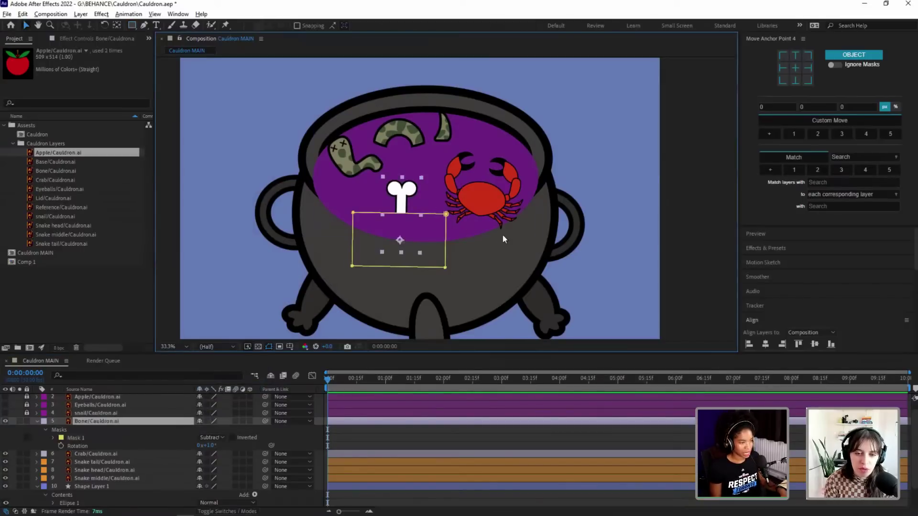
key(v)
click(497, 233)
drag(402, 208, 397, 219)
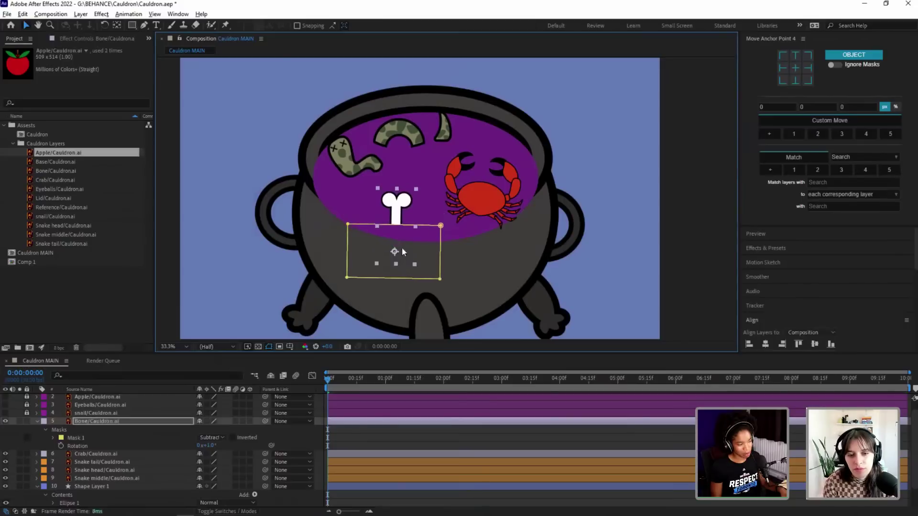
click(503, 270)
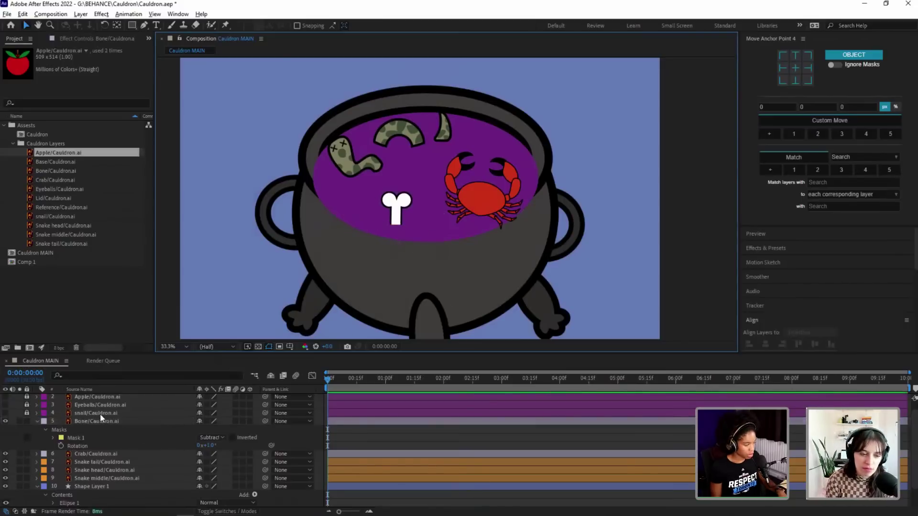
drag(207, 446, 211, 448)
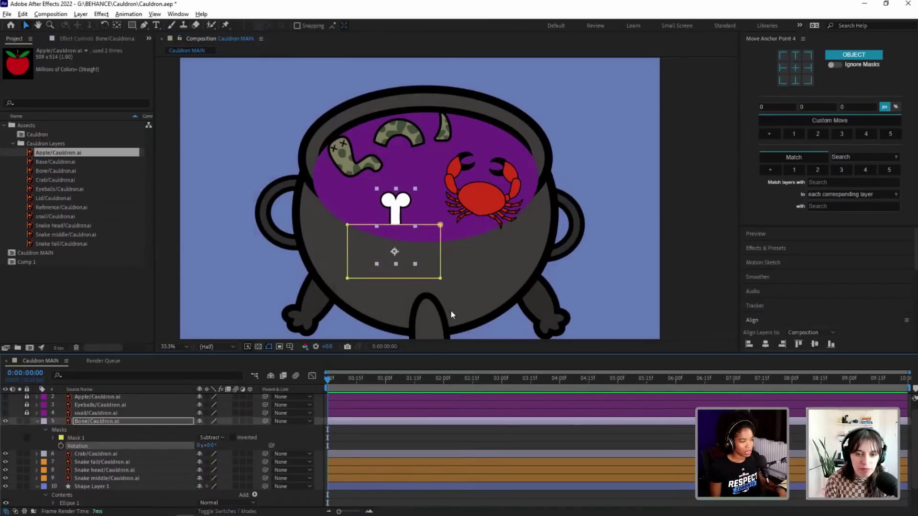
click(441, 271)
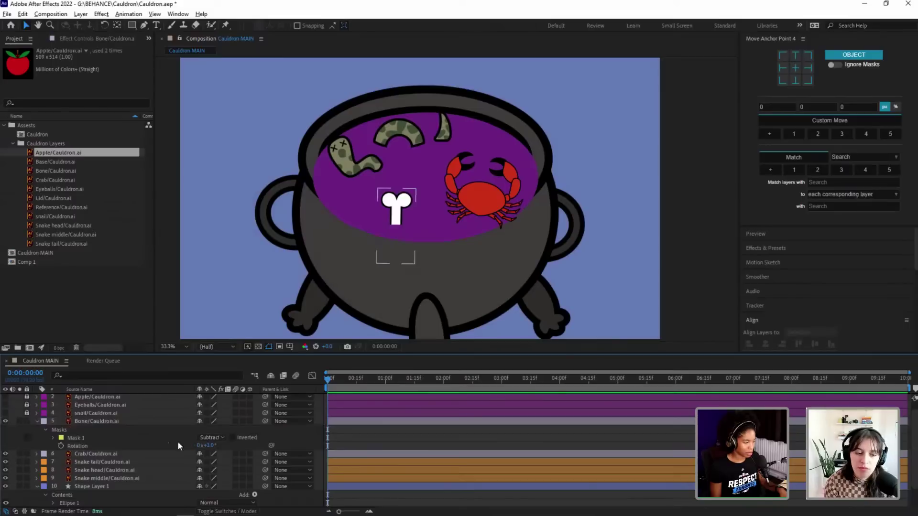
mouse_move(203, 448)
mouse_down()
mouse_move(219, 448)
mouse_move(199, 435)
mouse_up()
click(193, 449)
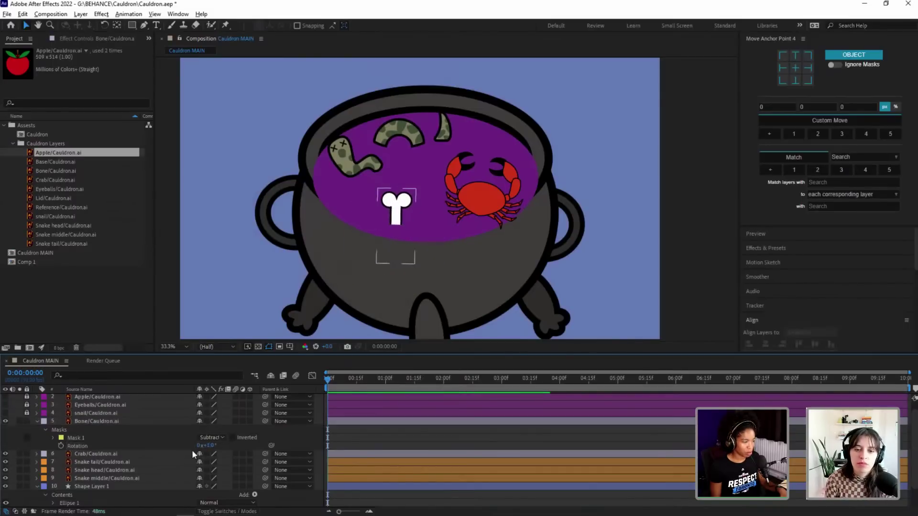
Step: Undo the bone's test changes and remove the rectangular mask from the Bone layer
click(91, 444)
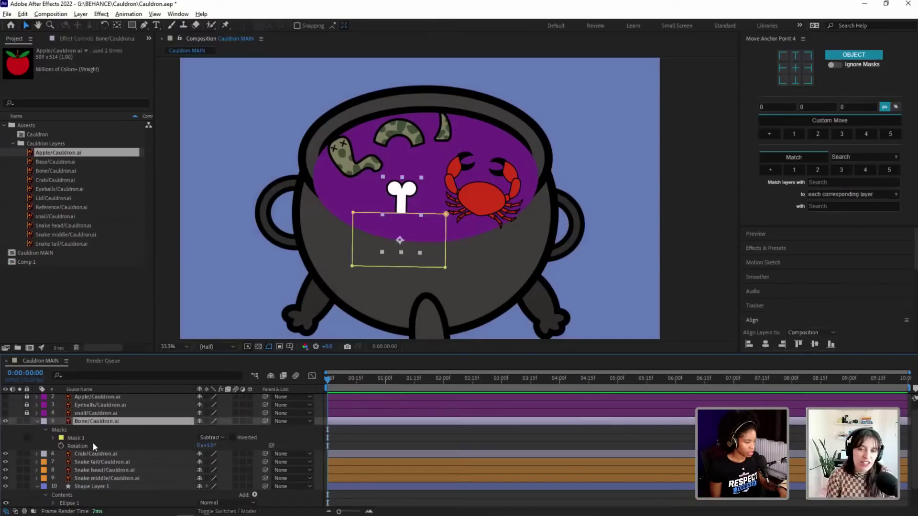
click(76, 437)
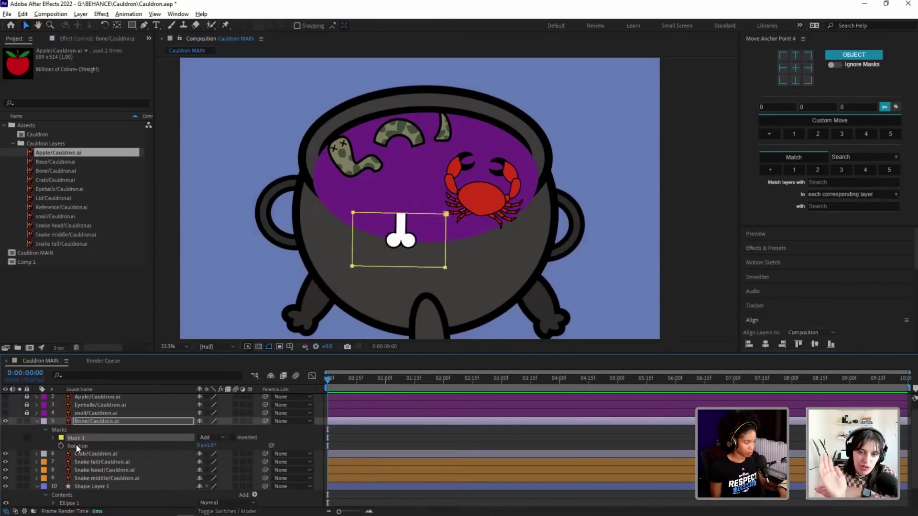
key(Delete)
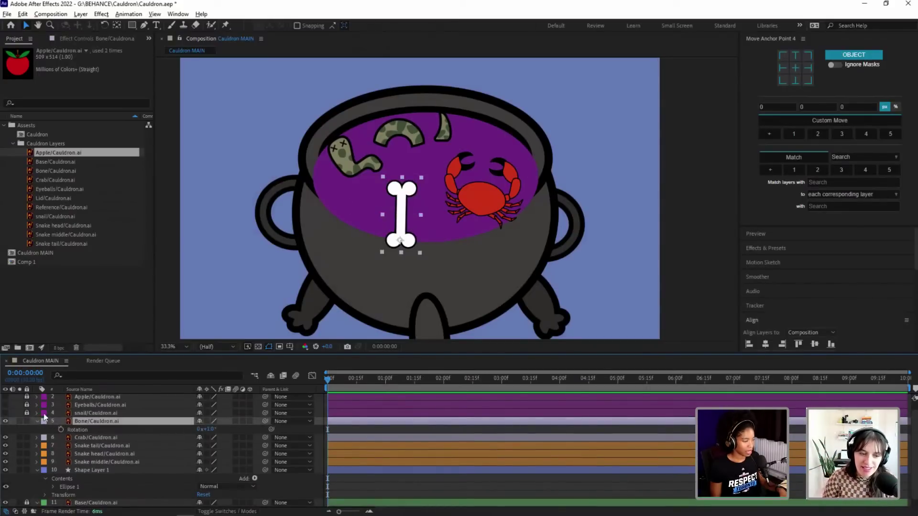
Step: Draw a purple rectangle as a separate shape layer and center it over the bone's lower half
click(200, 121)
click(132, 24)
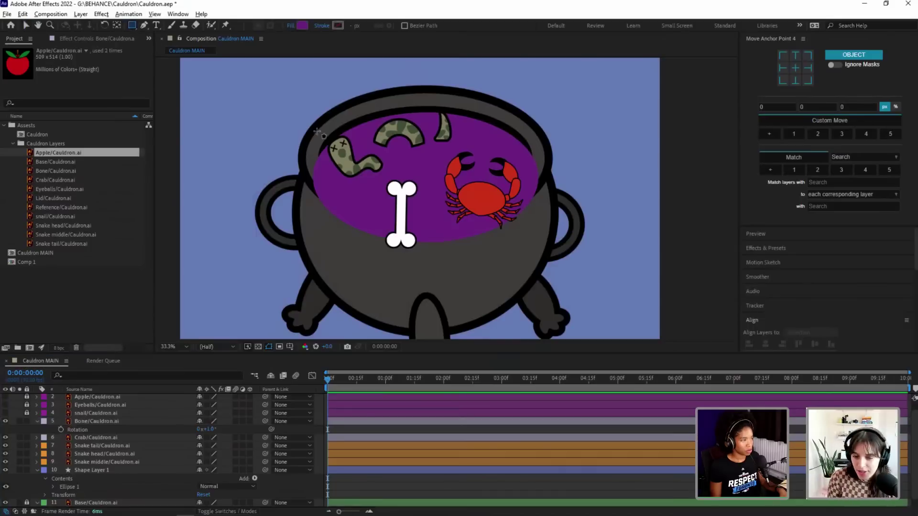
mouse_move(424, 280)
mouse_down()
mouse_move(338, 225)
mouse_move(360, 216)
mouse_up()
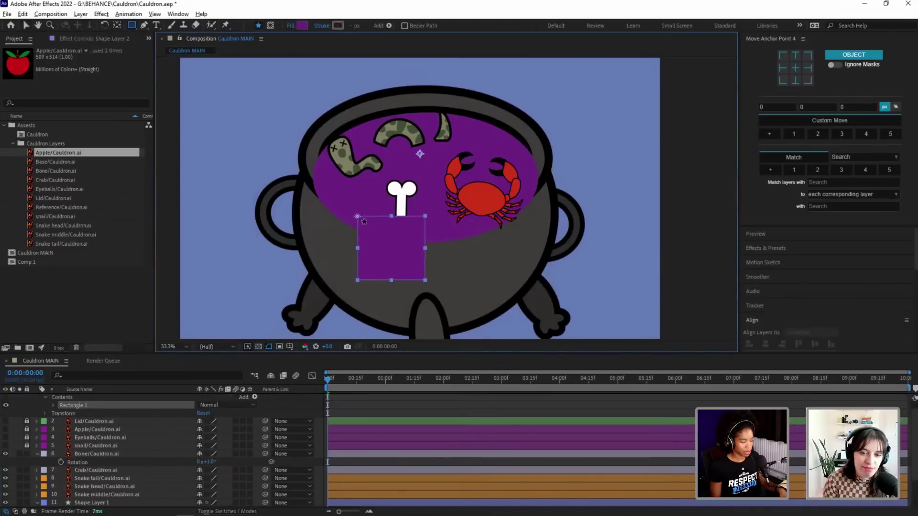
key(v)
drag(403, 256, 412, 259)
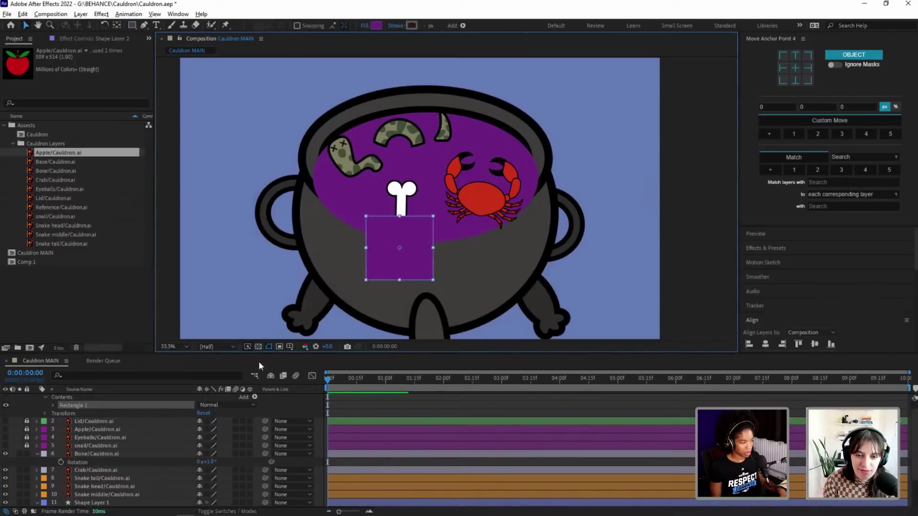
Step: Place the rectangle's shape layer between the snail and Bone layers, directly above Bone
scroll(79, 406, up, 1)
key(Return)
drag(91, 399, 98, 445)
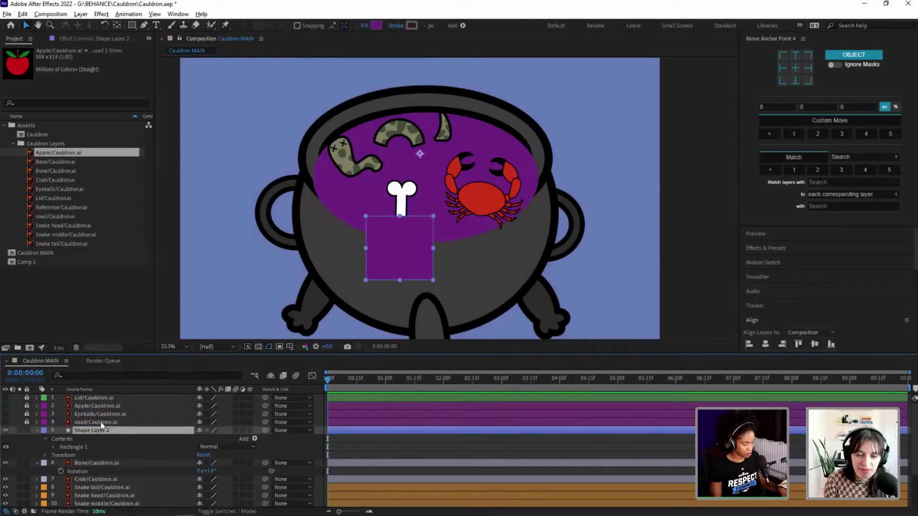
Step: Rename the rectangle's shape layer as Bone mask and show the blending mode and track matte options for the layers
key(Return)
text(Bone mma)
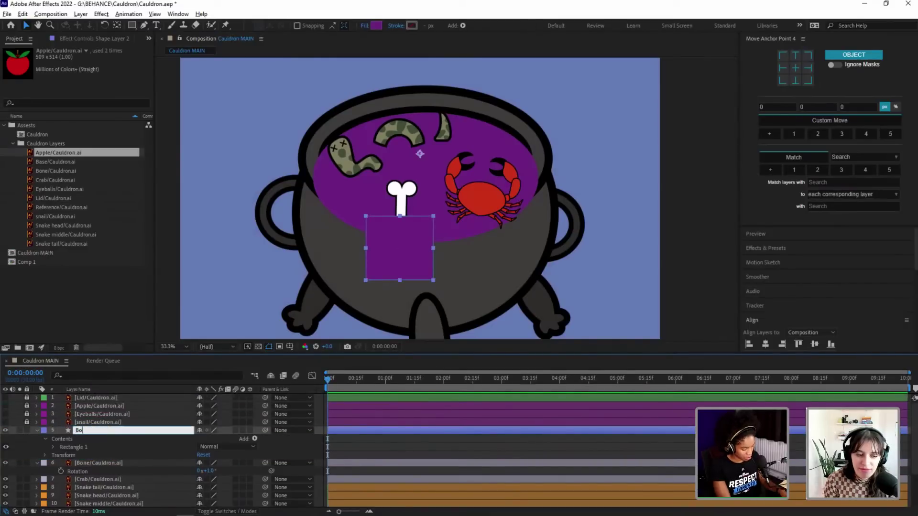
key(BackSpace)
key(BackSpace)
key(BackSpace)
key(BackSpace)
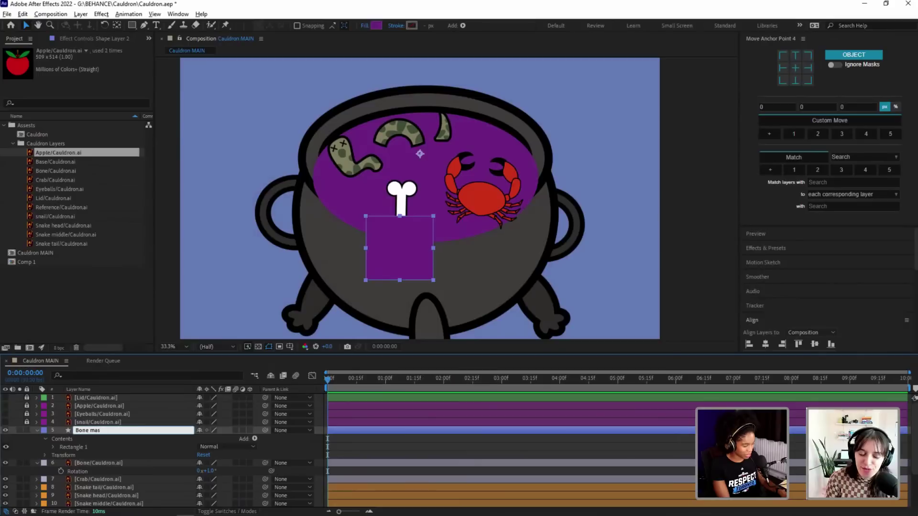
text(ask)
key(Return)
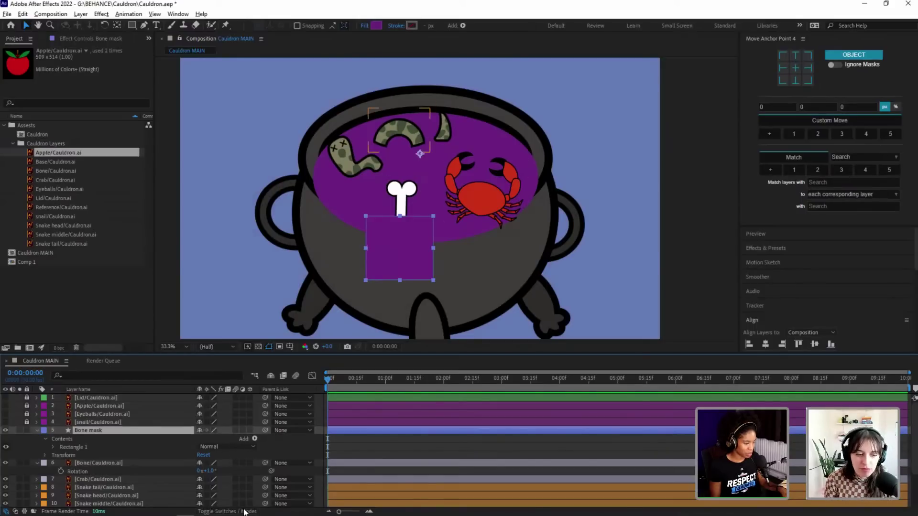
click(225, 511)
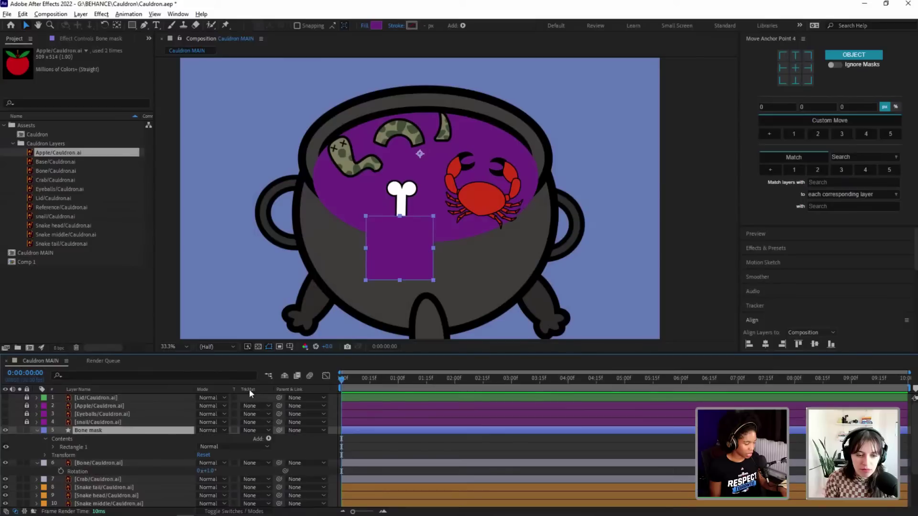
Step: Try an alpha matte from the snail layer on the Bone mask layer, then reset it to No Track Matte
click(255, 430)
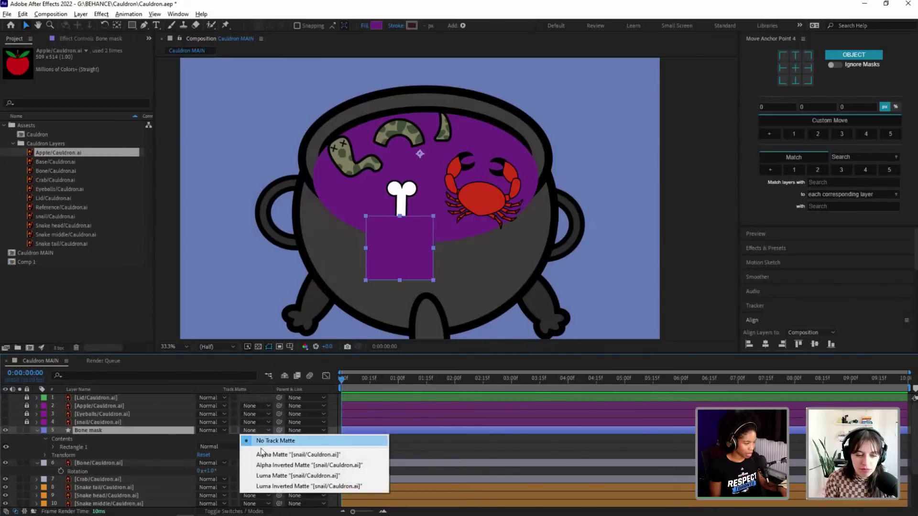
click(264, 455)
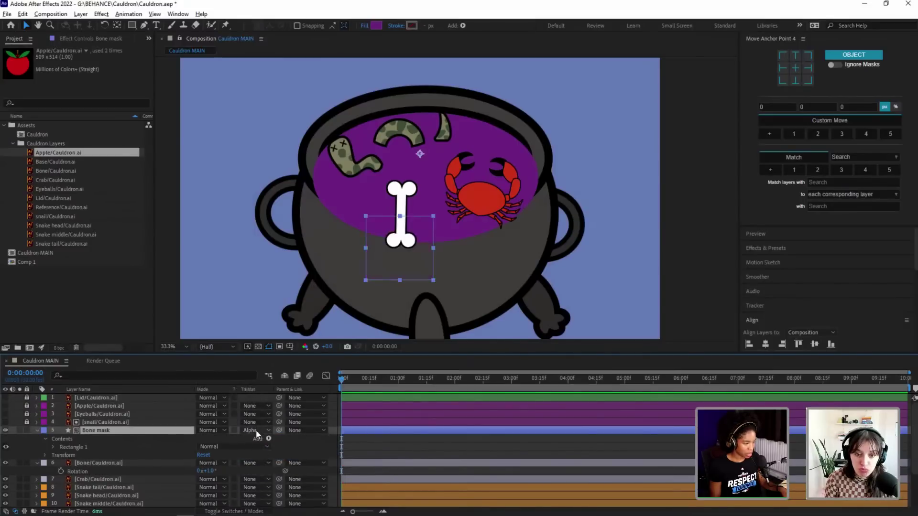
click(257, 431)
click(261, 439)
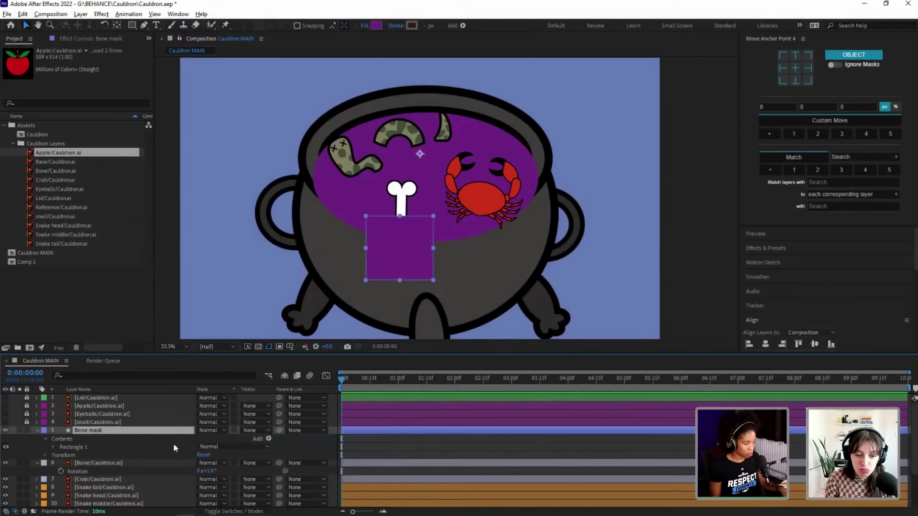
Step: Try Alpha Matte "Bone mask" on the Bone layer, then set its track matte to Alpha Inverted Matte "Bone mask"
click(99, 462)
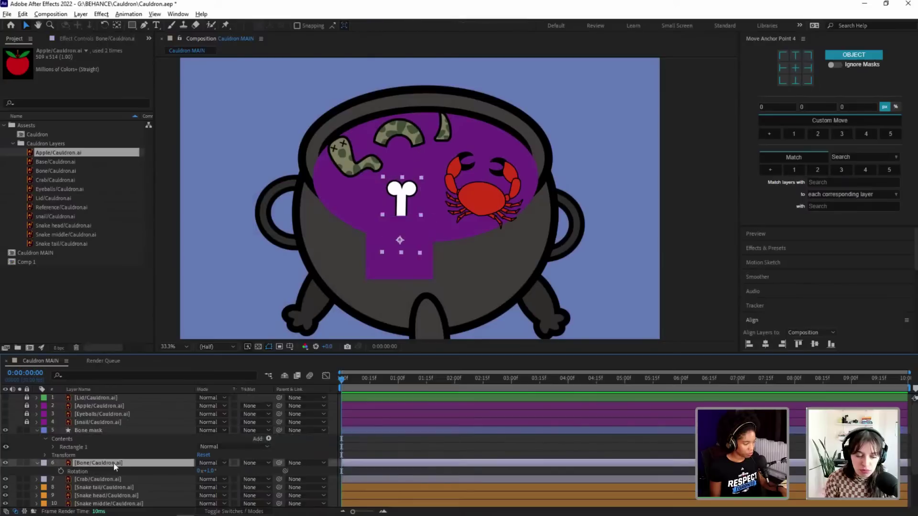
click(257, 462)
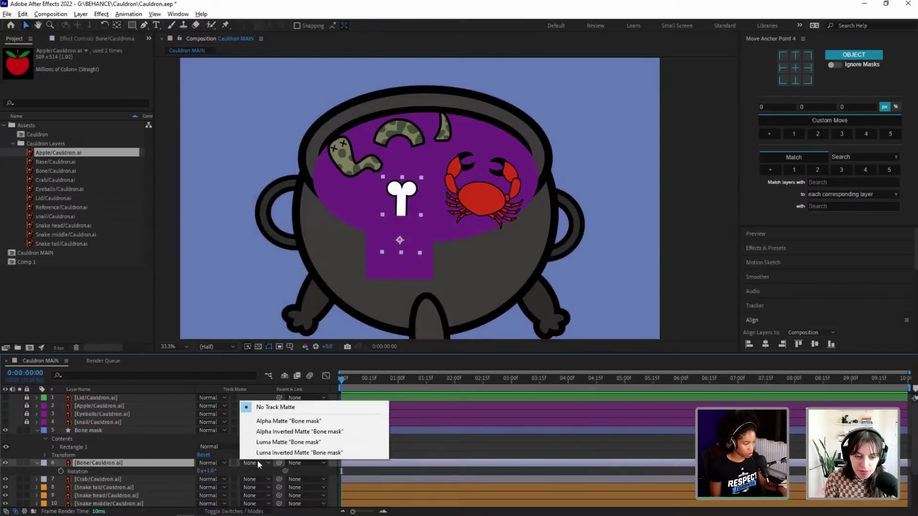
click(273, 421)
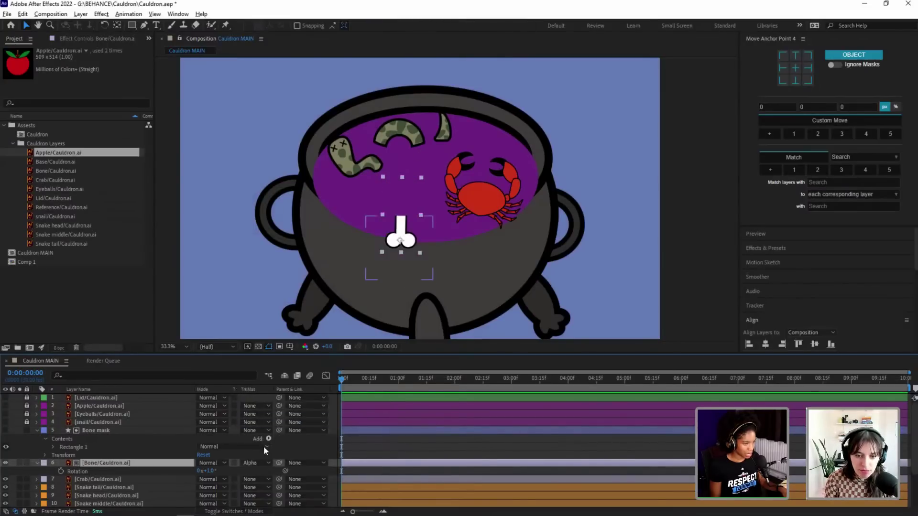
click(250, 462)
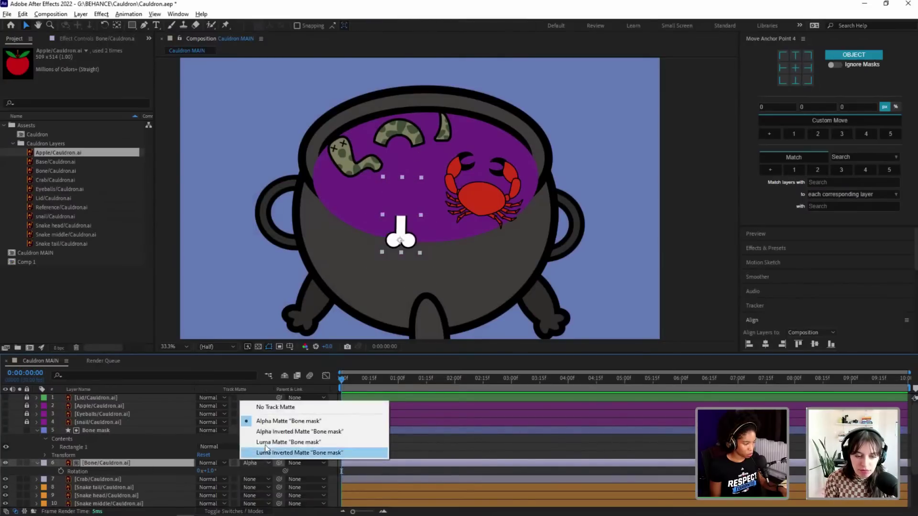
click(268, 432)
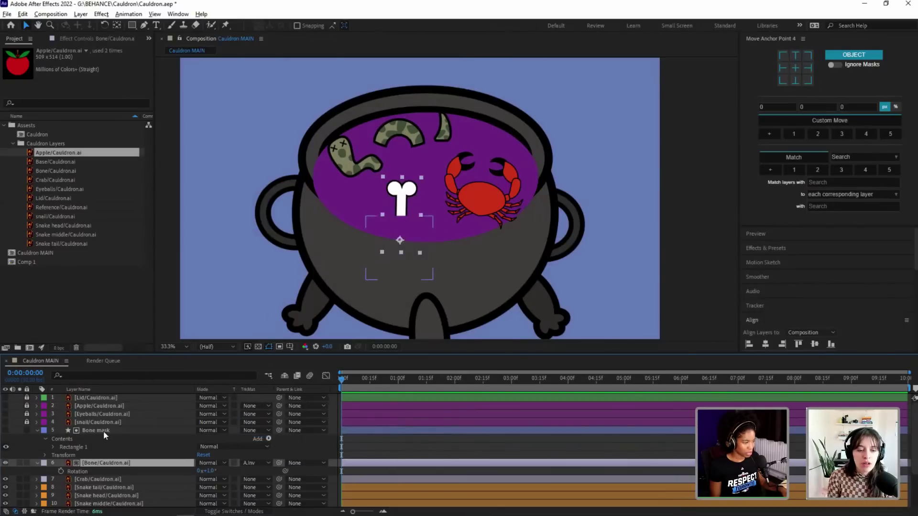
click(103, 431)
click(430, 235)
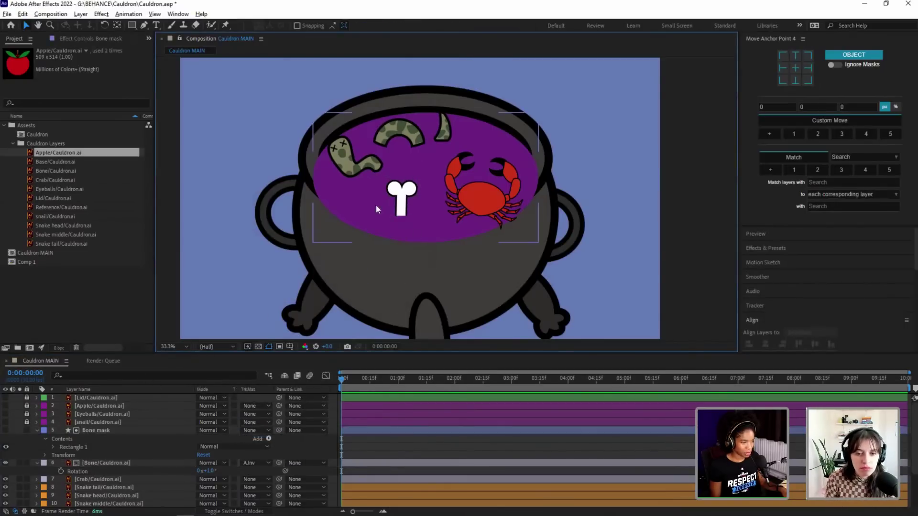
click(138, 462)
click(209, 472)
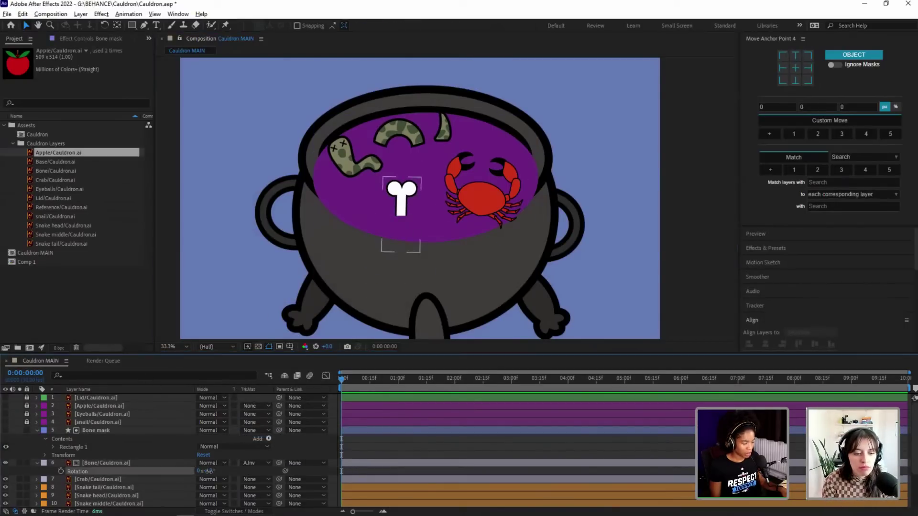
mouse_move(208, 471)
mouse_down()
mouse_move(220, 474)
mouse_move(200, 473)
mouse_up()
click(110, 462)
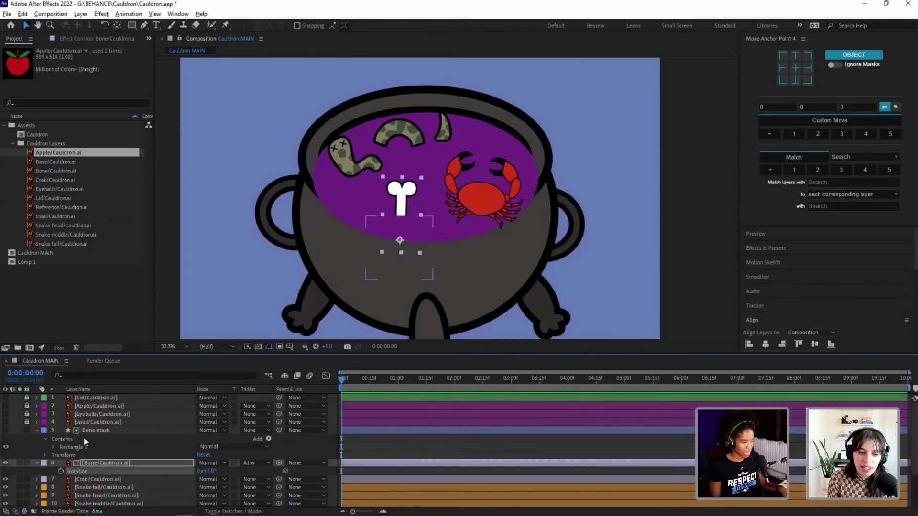
key(F2)
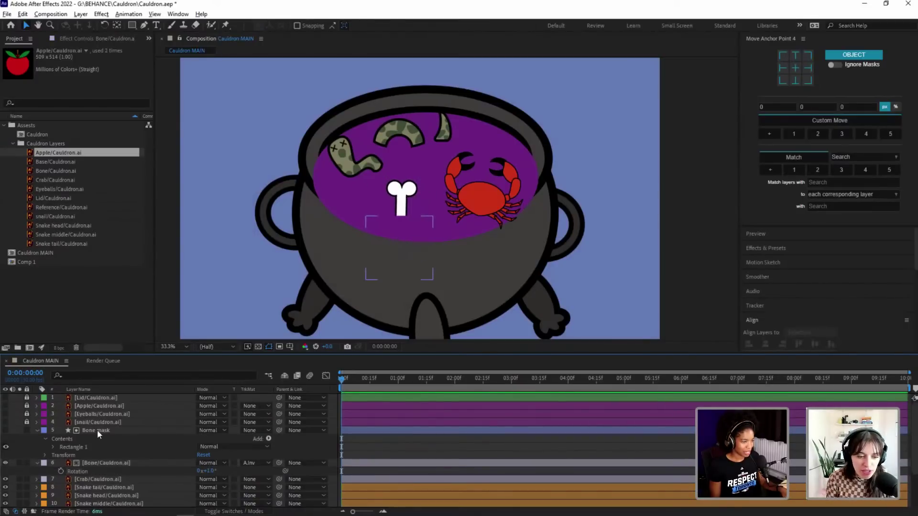
Step: Collapse the Bone mask layer and briefly show its rectangle to check which area of the bone it covers
click(36, 430)
click(6, 430)
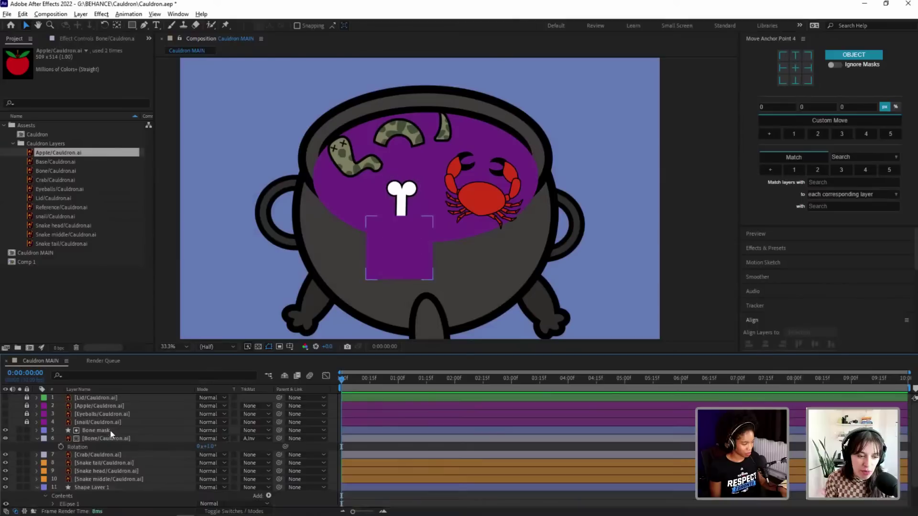
click(5, 430)
Step: Give the Bone mask and Bone layers a Brown label, and lock both layers
click(98, 431)
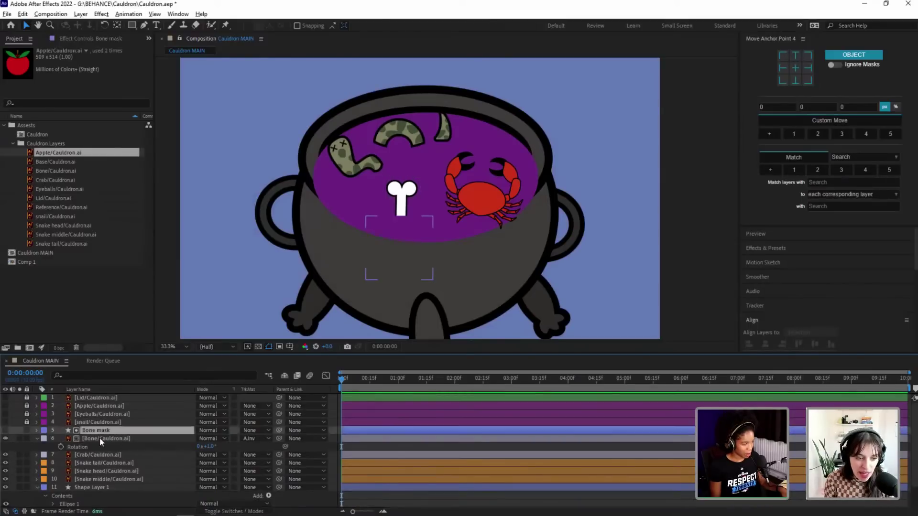
shift+click(99, 438)
click(45, 439)
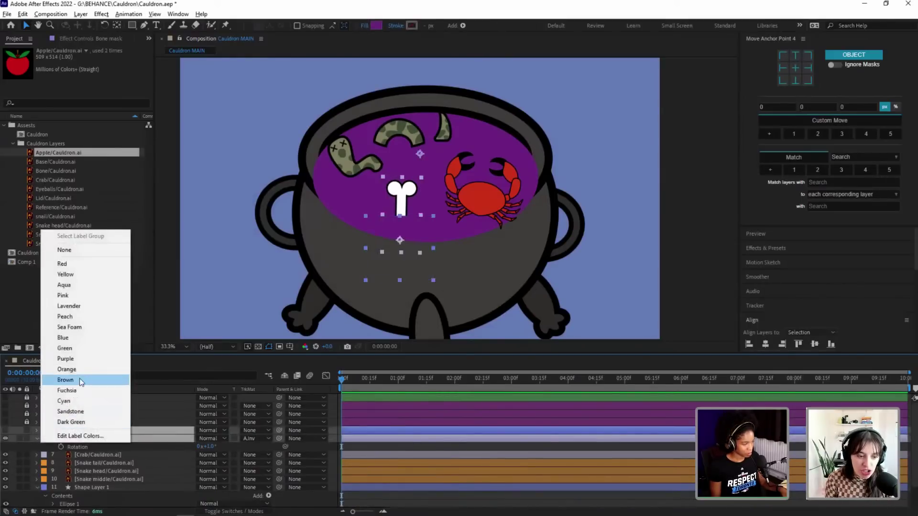
click(80, 382)
click(37, 437)
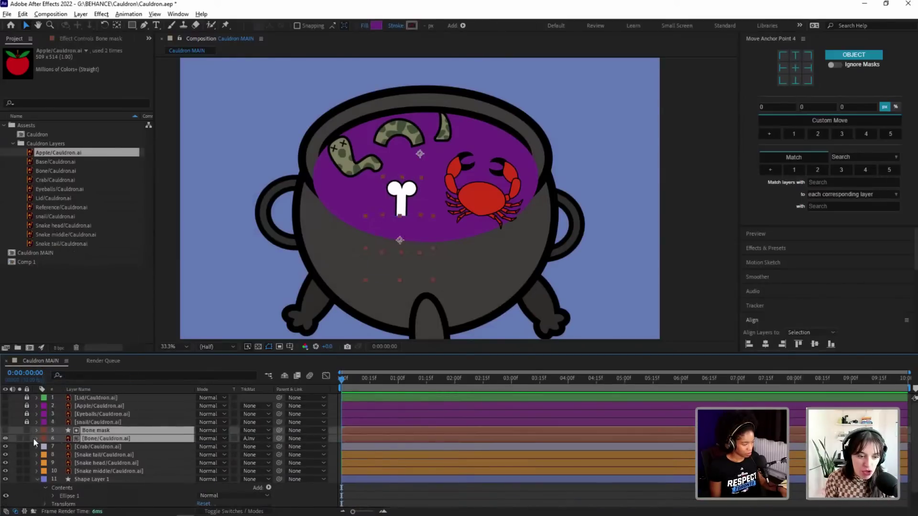
click(27, 438)
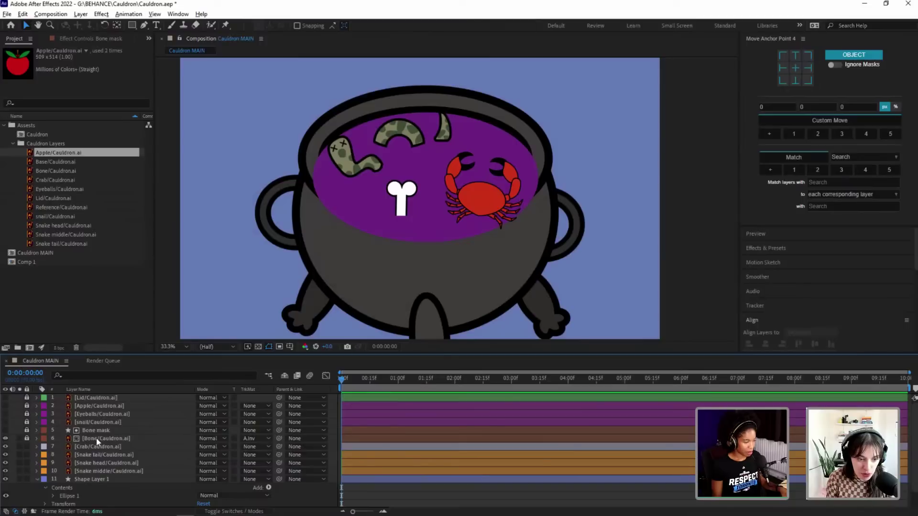
Step: Move the crab slightly higher in the purple liquid
click(466, 204)
drag(465, 205, 473, 194)
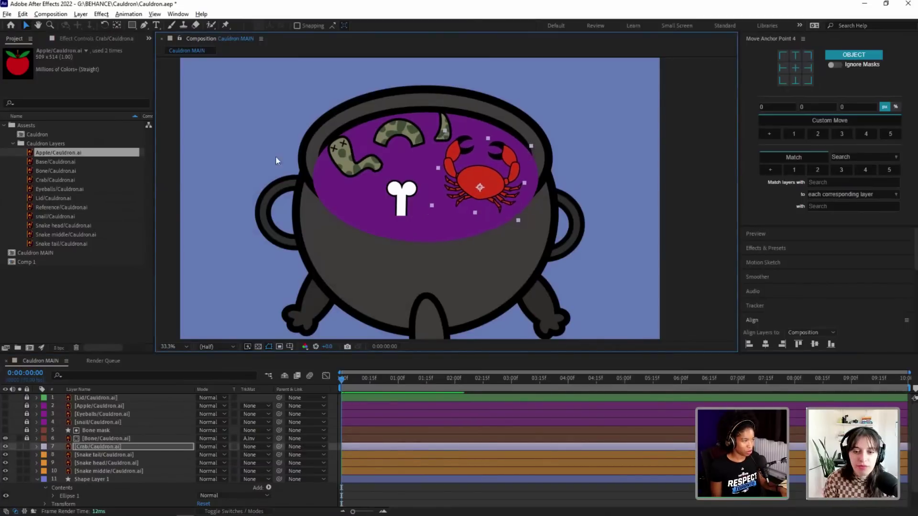
Step: Unlock the Bone mask layer, duplicate it, and place the copy directly above the Crab layer
click(27, 430)
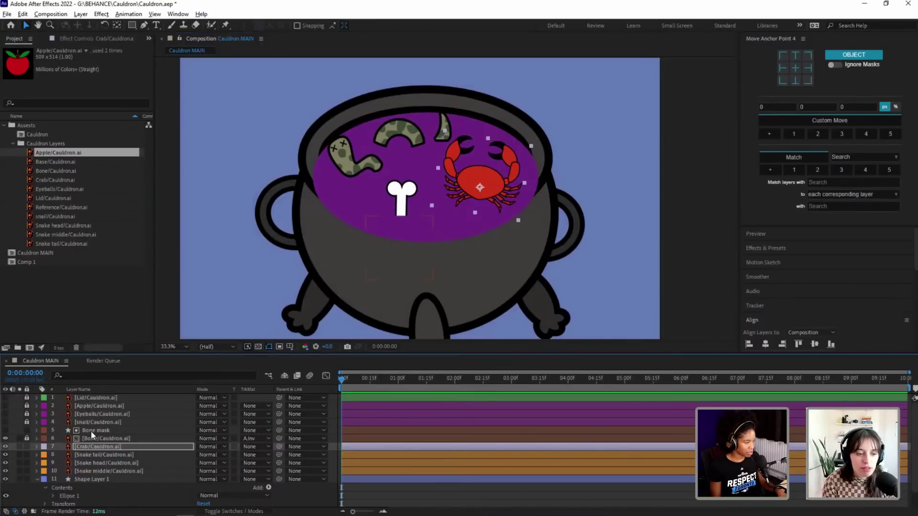
click(93, 429)
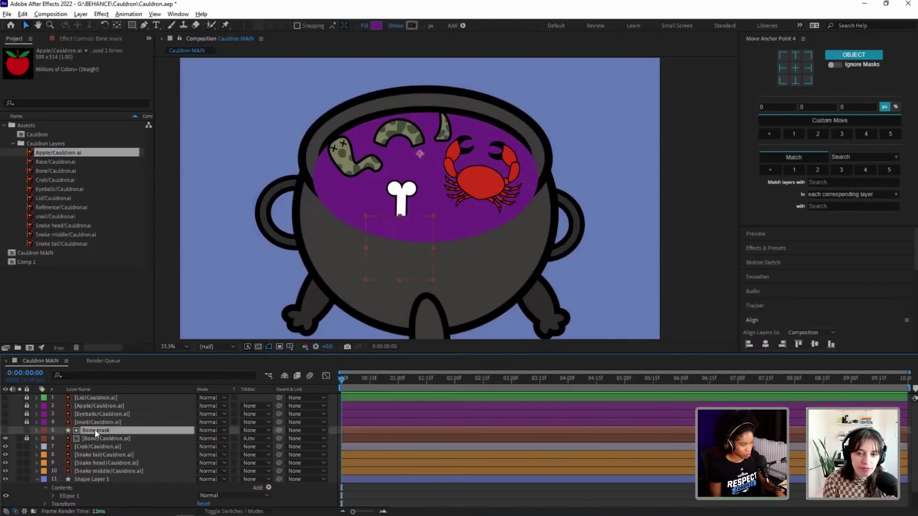
key(ctrl+d)
drag(96, 429, 105, 451)
right_click(108, 438)
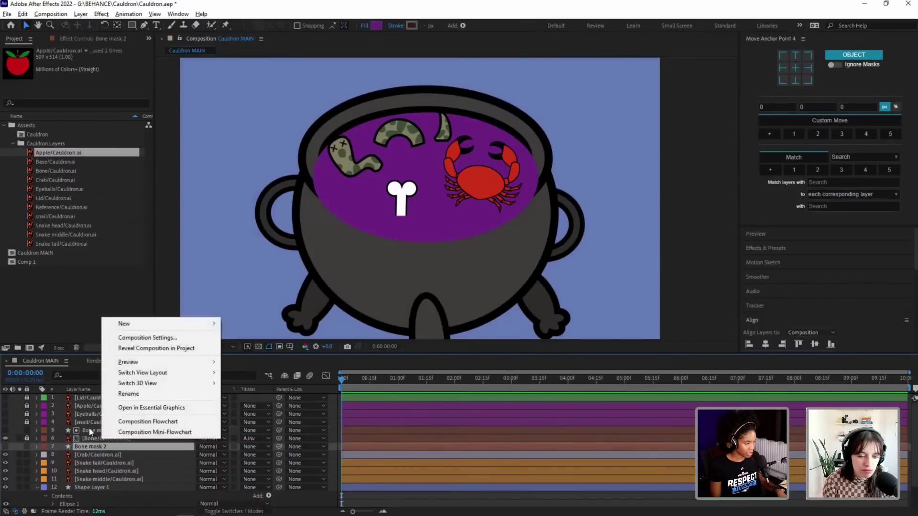
right_click(92, 431)
Step: Set the Crab layer's track matte to Alpha Inverted Matte "Bone mask 2"
click(96, 455)
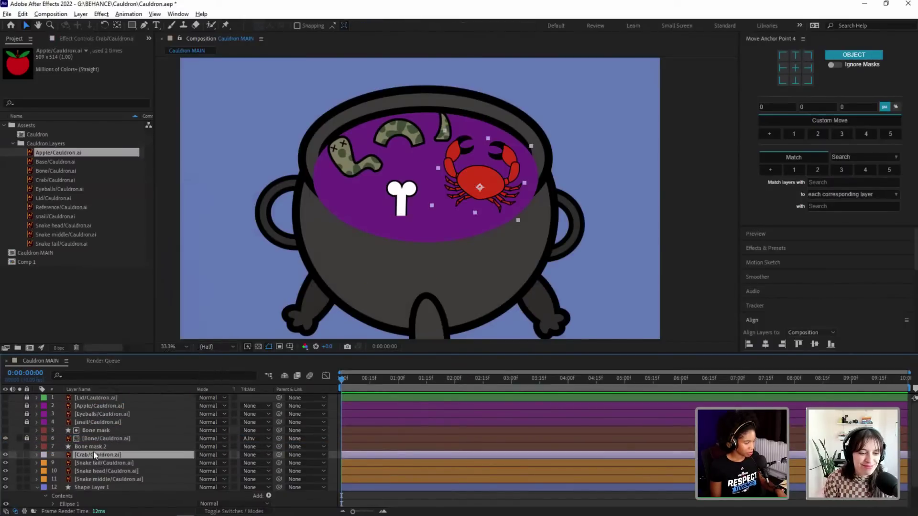
click(96, 447)
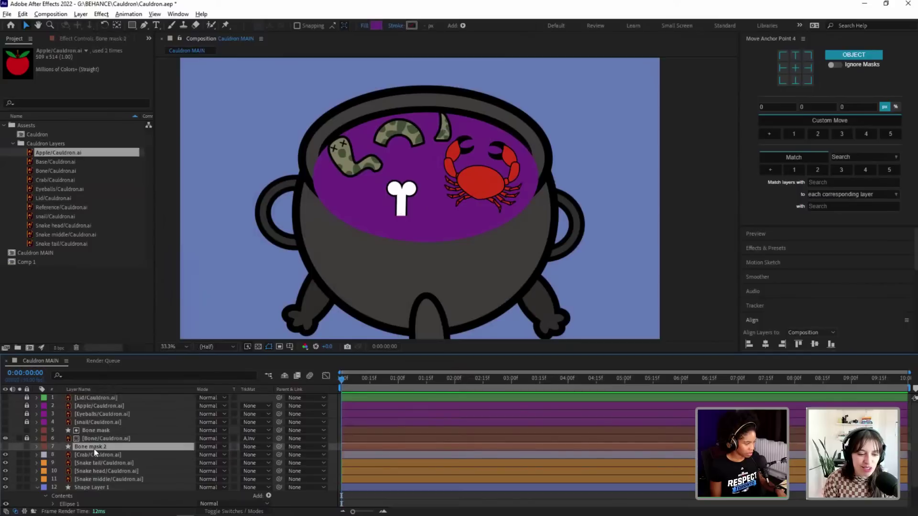
click(96, 454)
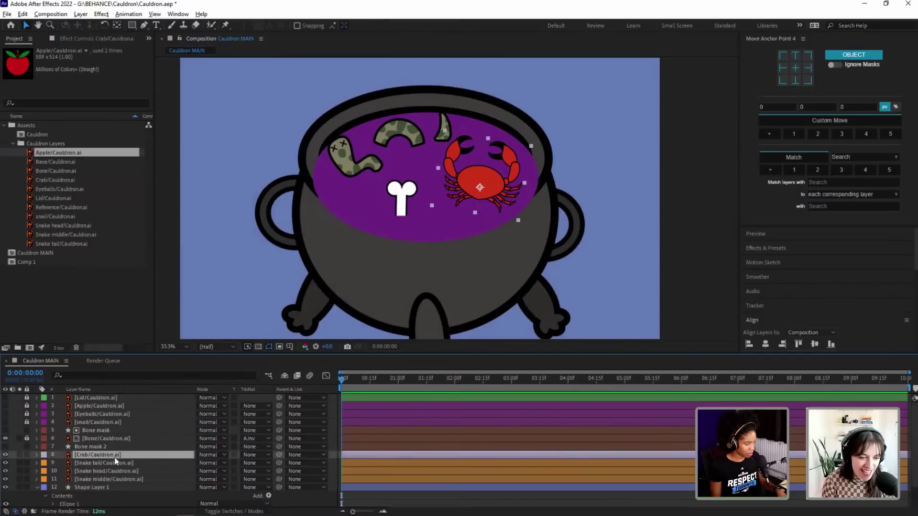
click(265, 455)
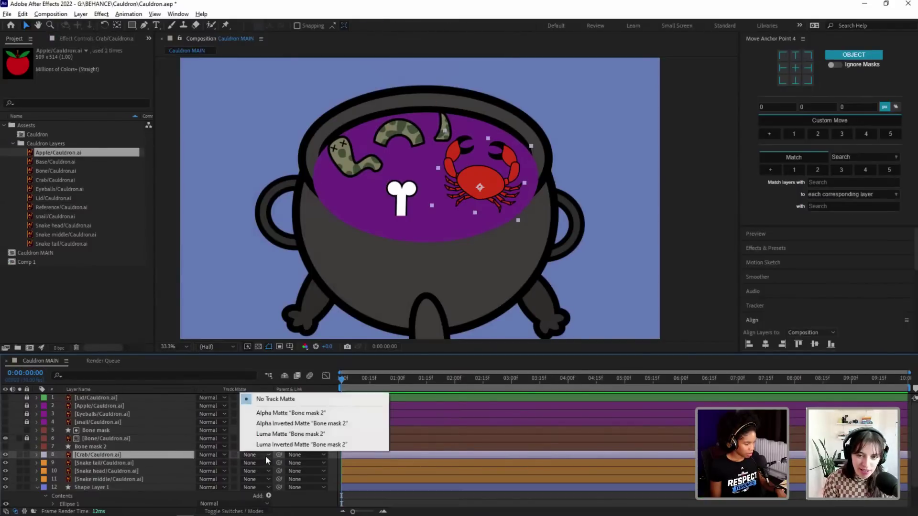
click(280, 423)
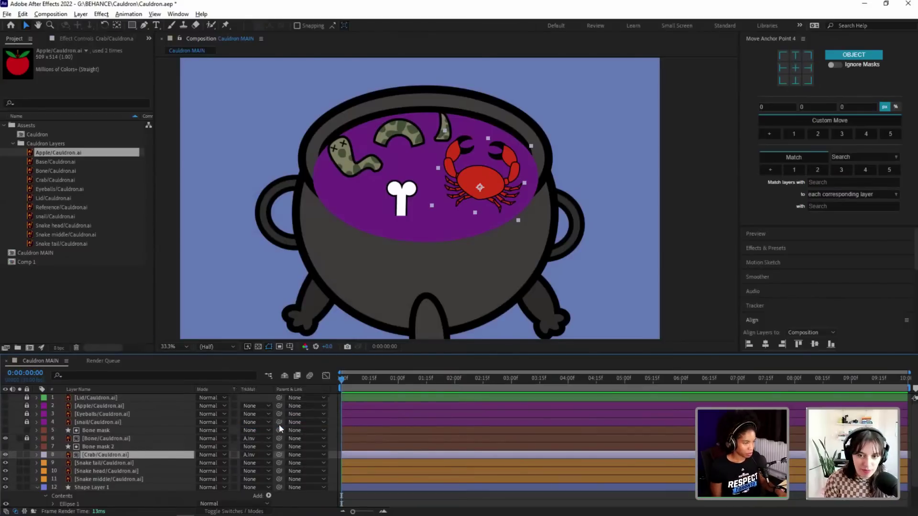
Step: Move the Bone mask 2 rectangle over the crab's lower half and widen it to cover the legs and body
click(95, 446)
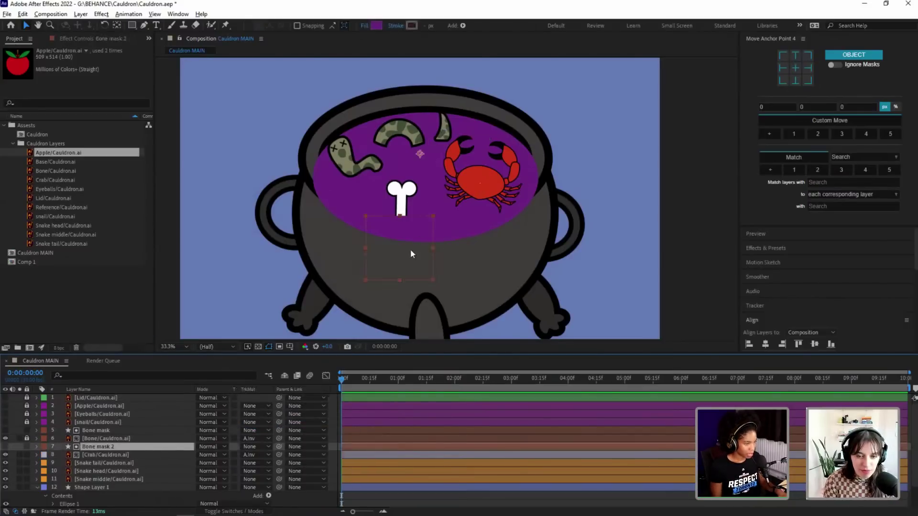
drag(410, 249, 497, 210)
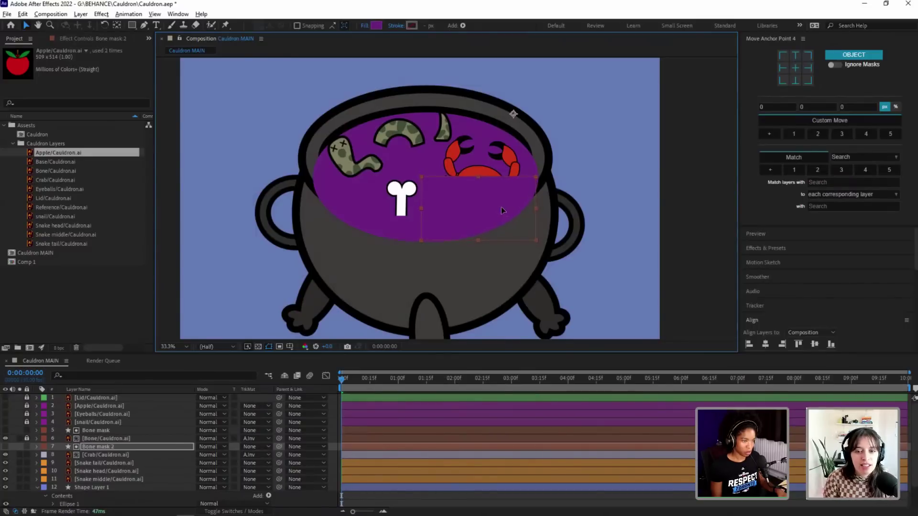
Step: Move the Bone mask 2 layer's anchor point to the middle of the rectangle's top edge
key(y)
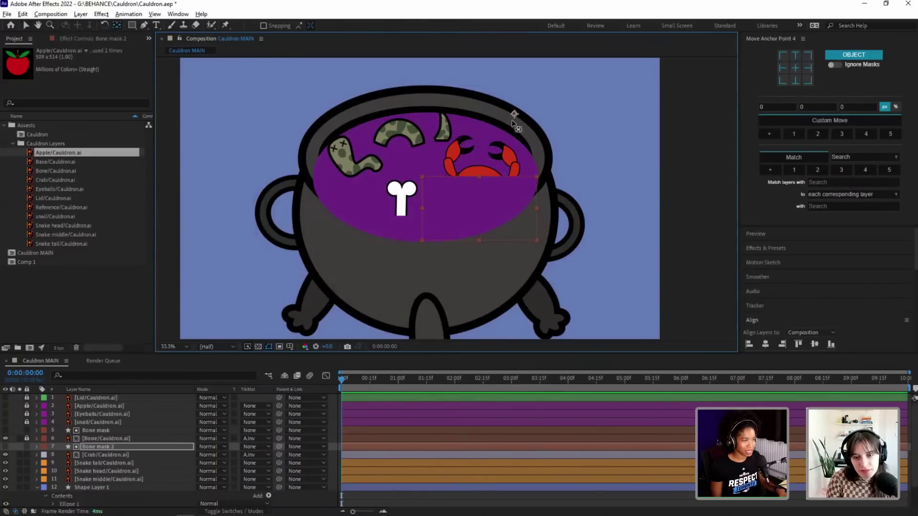
drag(513, 123, 478, 180)
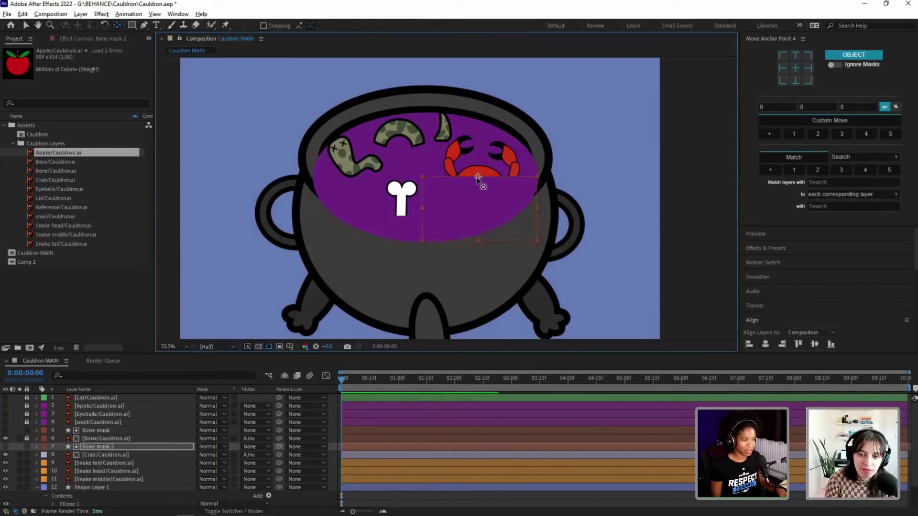
click(629, 224)
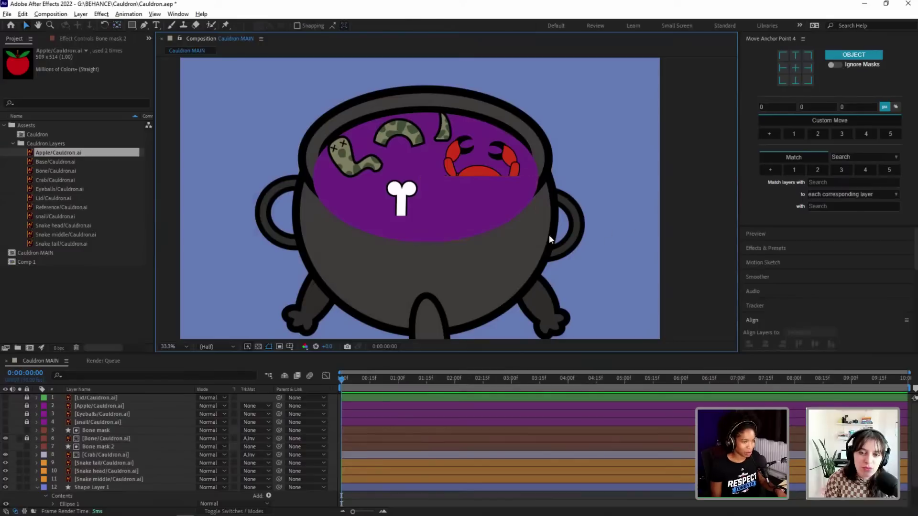
key(v)
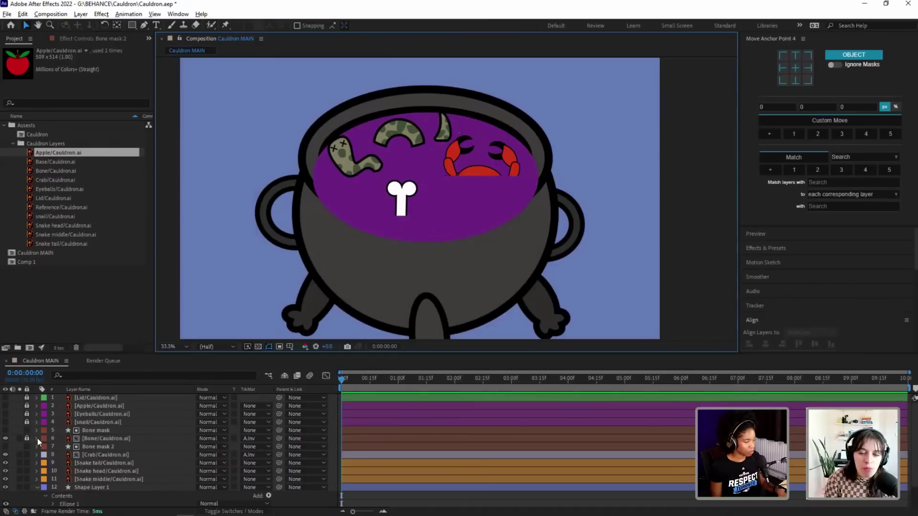
Step: Give the Bone mask 2 and Crab layers a Purple label
click(101, 454)
ctrl+click(103, 446)
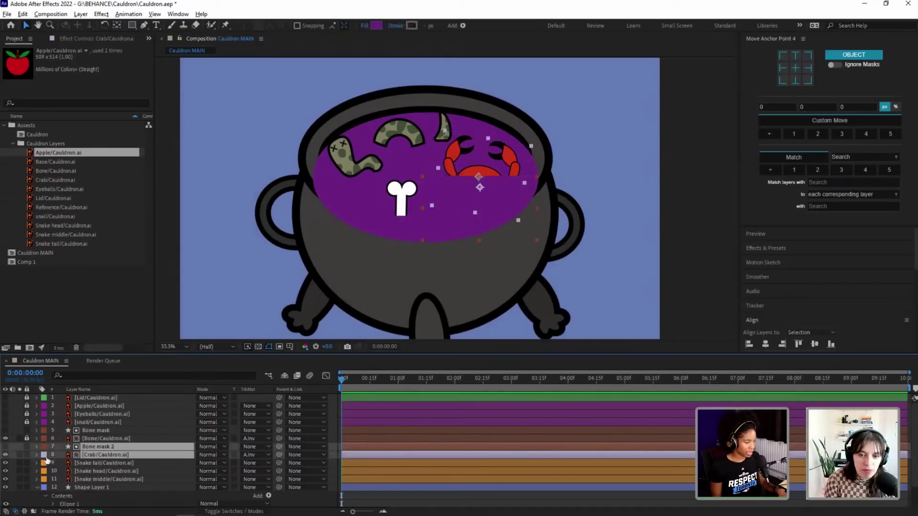
click(45, 457)
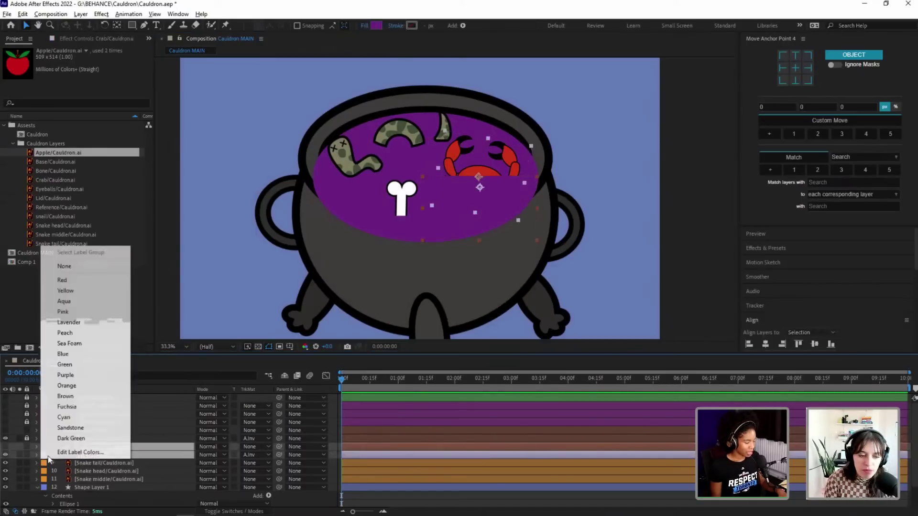
click(85, 377)
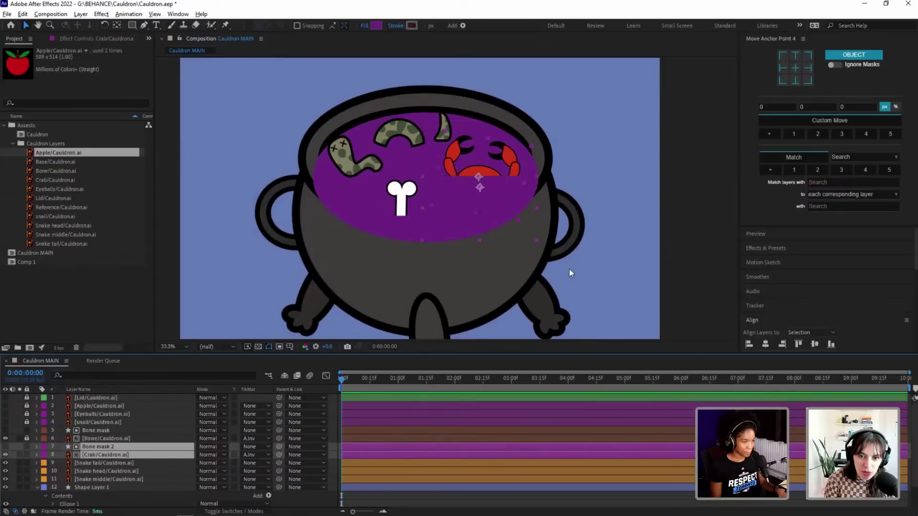
click(532, 252)
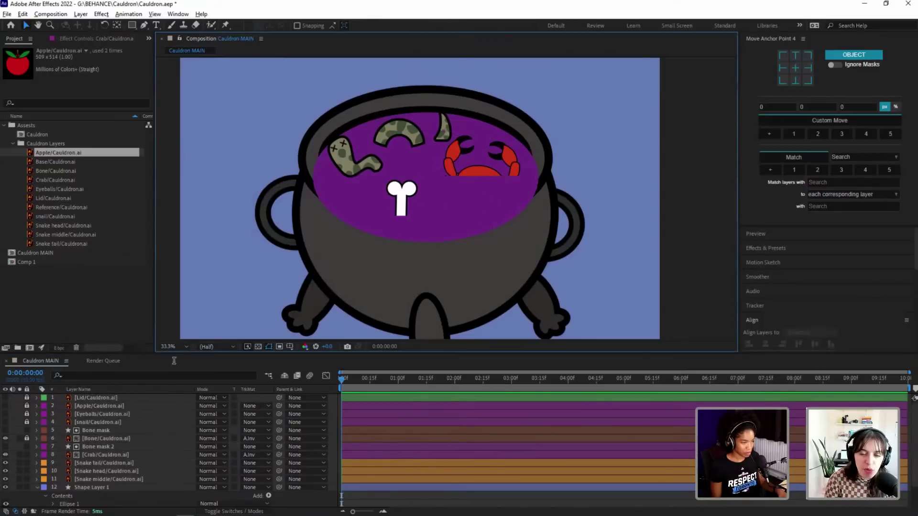
Step: Lock the Bone mask, Bone mask 2 and Crab layers
click(96, 445)
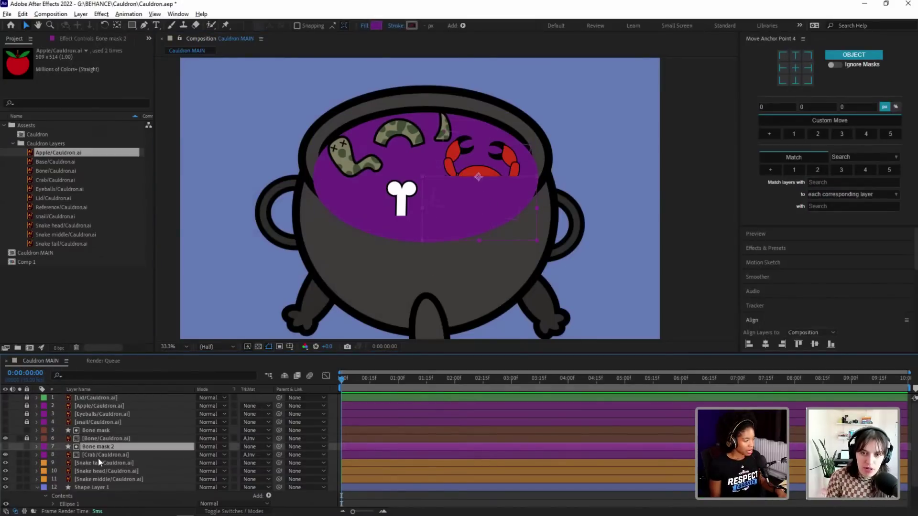
click(98, 455)
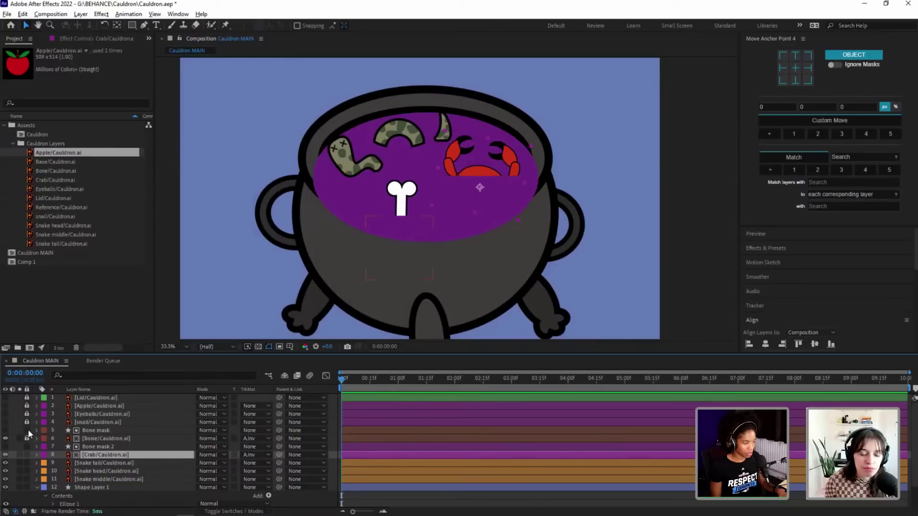
drag(27, 431, 26, 455)
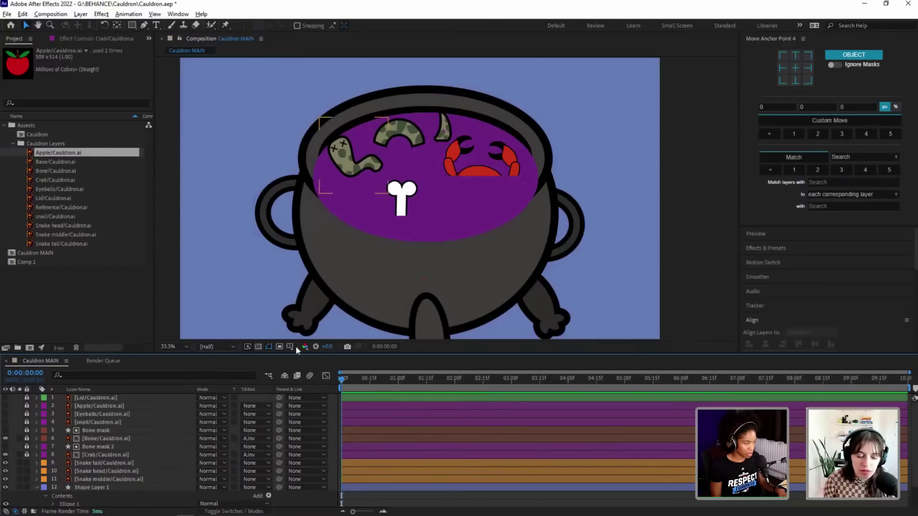
Step: Shift the snake's middle segment slightly down and left, and move the snake head lower near the liquid's left edge
click(404, 138)
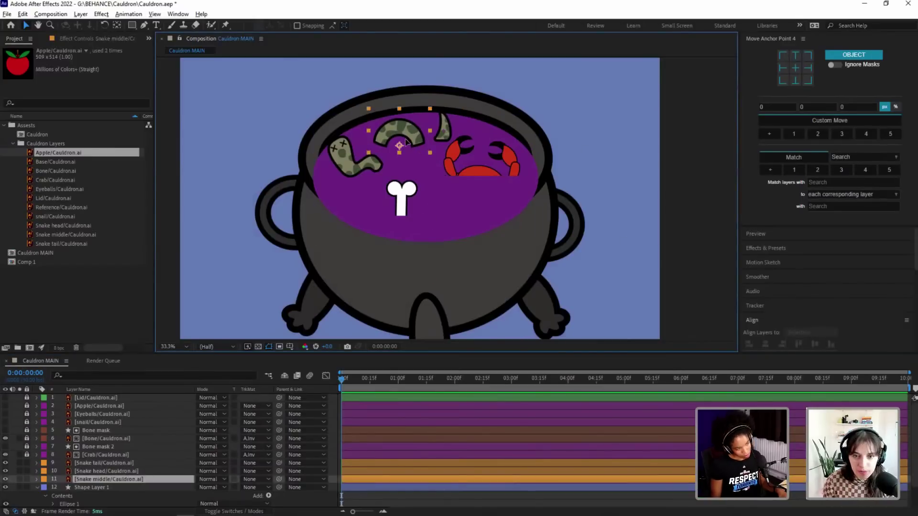
drag(405, 139, 399, 140)
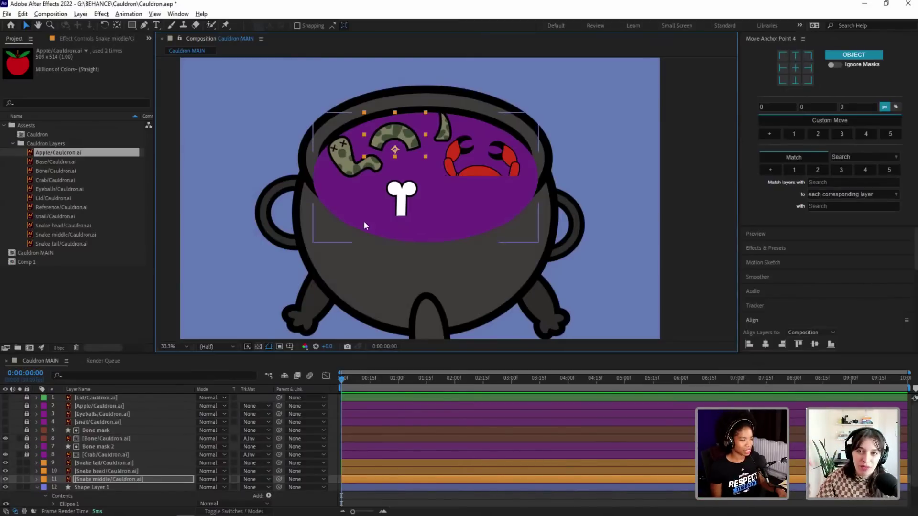
drag(350, 162, 318, 164)
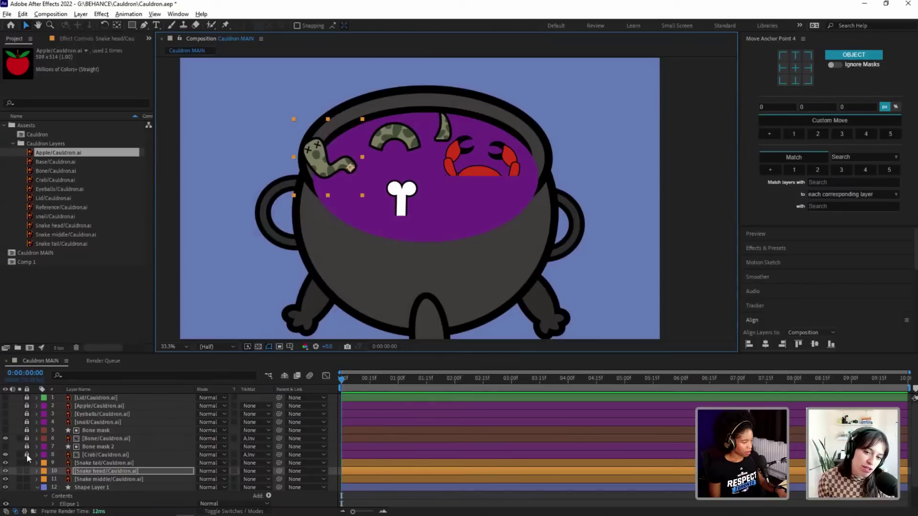
drag(350, 165, 368, 180)
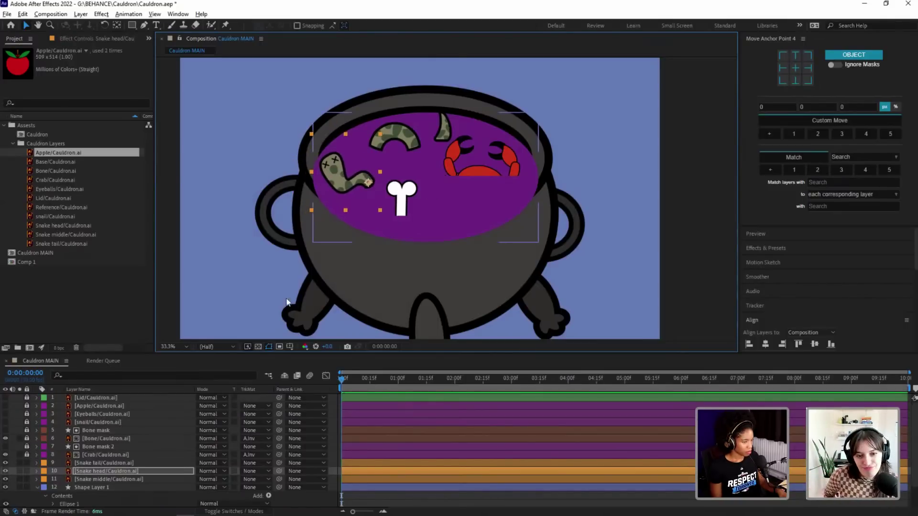
Step: Unlock the snail, Bone mask, Bone, Bone mask 2 and Crab layers, and select Bone mask
drag(27, 455, 30, 425)
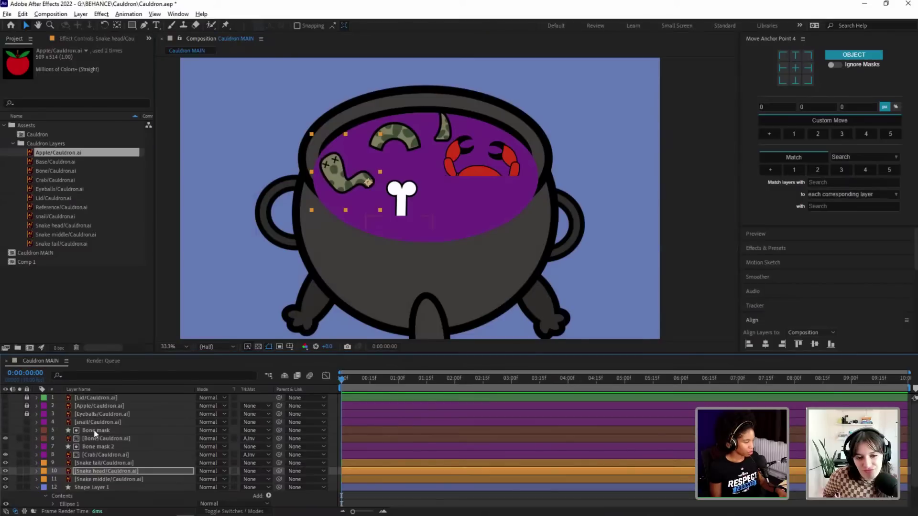
click(107, 432)
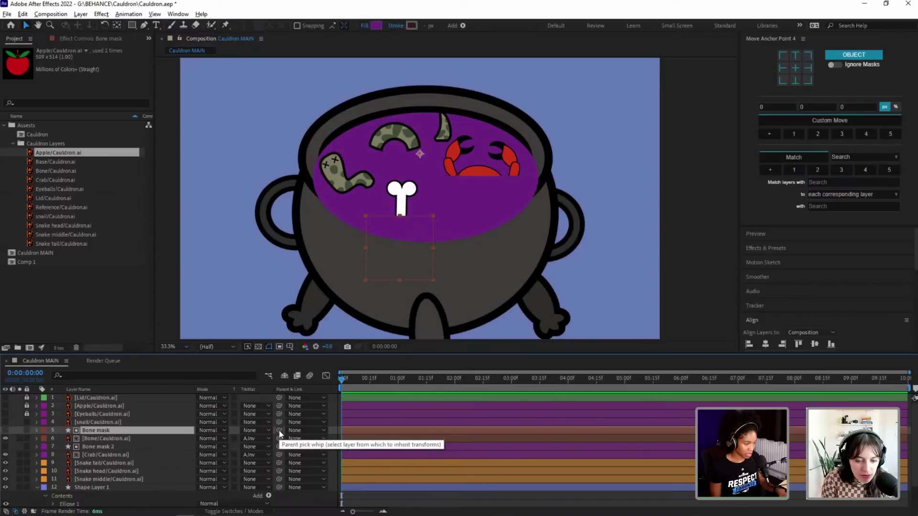
drag(279, 433, 206, 430)
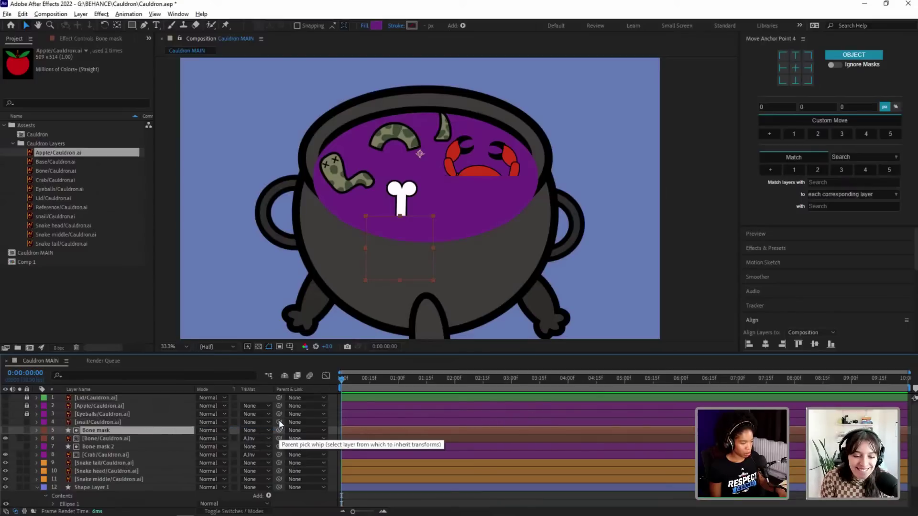
drag(279, 422, 110, 433)
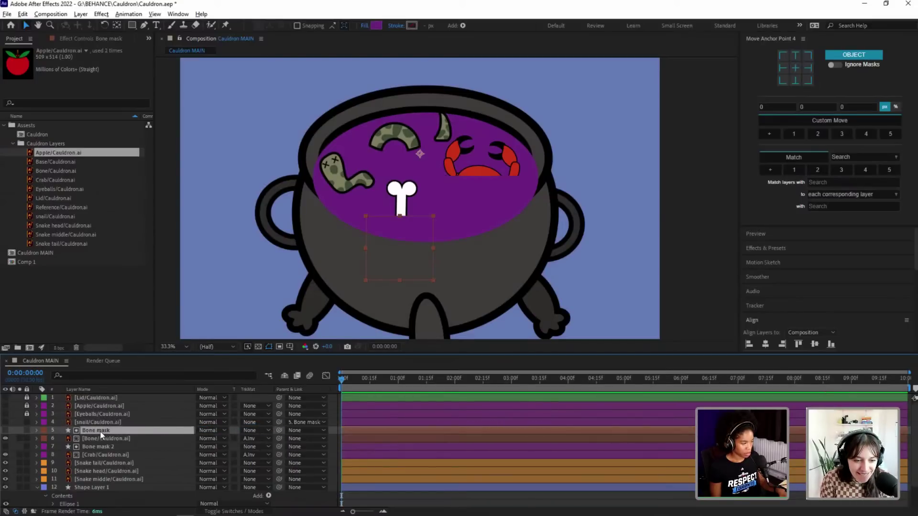
click(408, 201)
drag(408, 202, 441, 195)
click(374, 274)
key(ctrl+z)
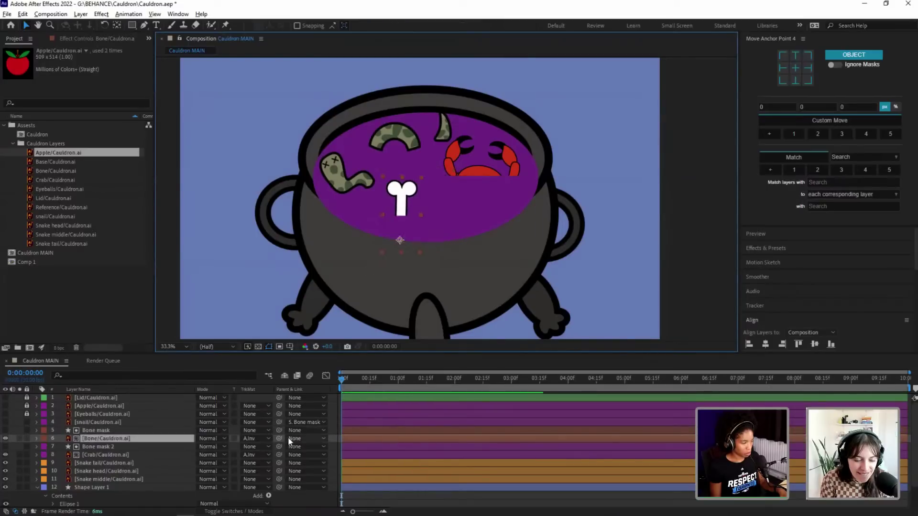
click(286, 431)
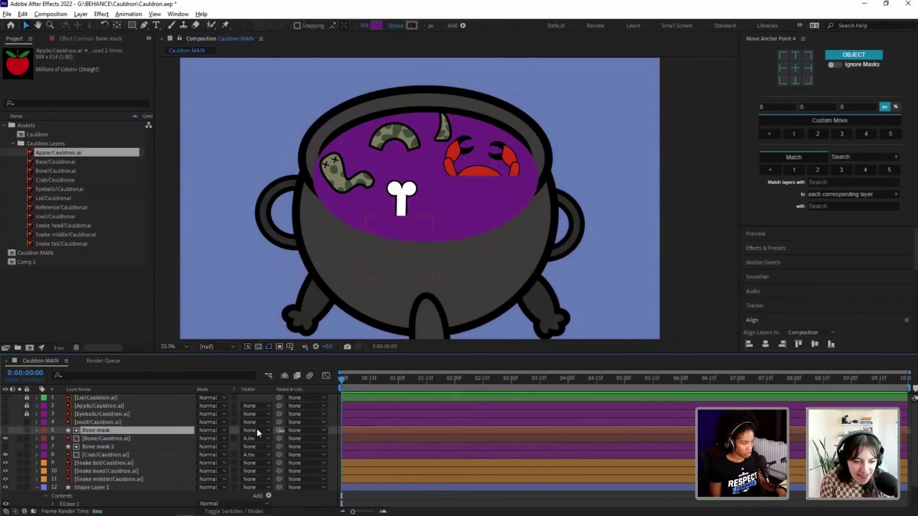
mouse_move(278, 430)
mouse_down()
mouse_move(168, 417)
mouse_move(142, 424)
mouse_up()
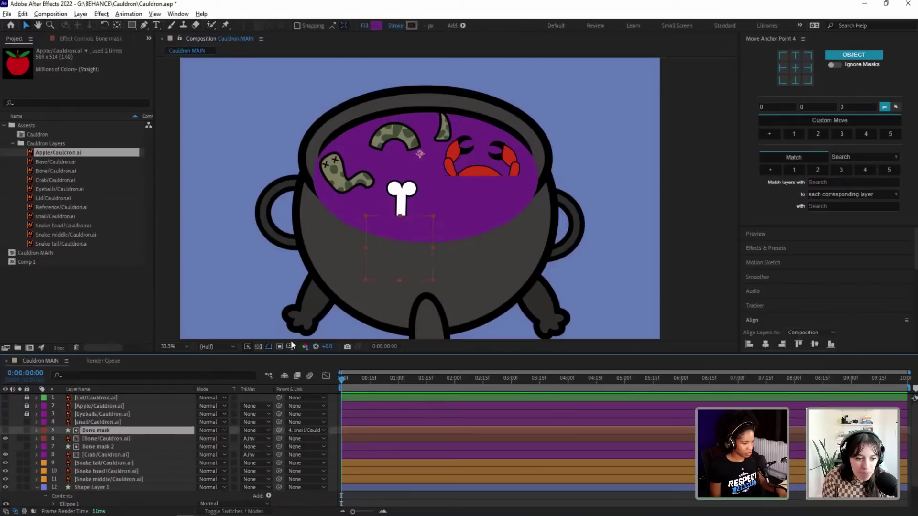
mouse_move(415, 195)
mouse_down()
mouse_move(429, 188)
mouse_move(403, 197)
mouse_up()
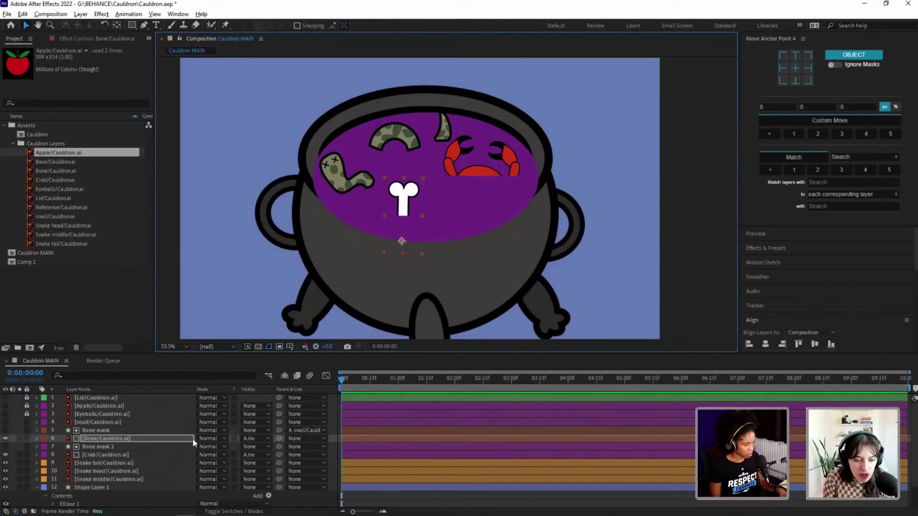
click(287, 438)
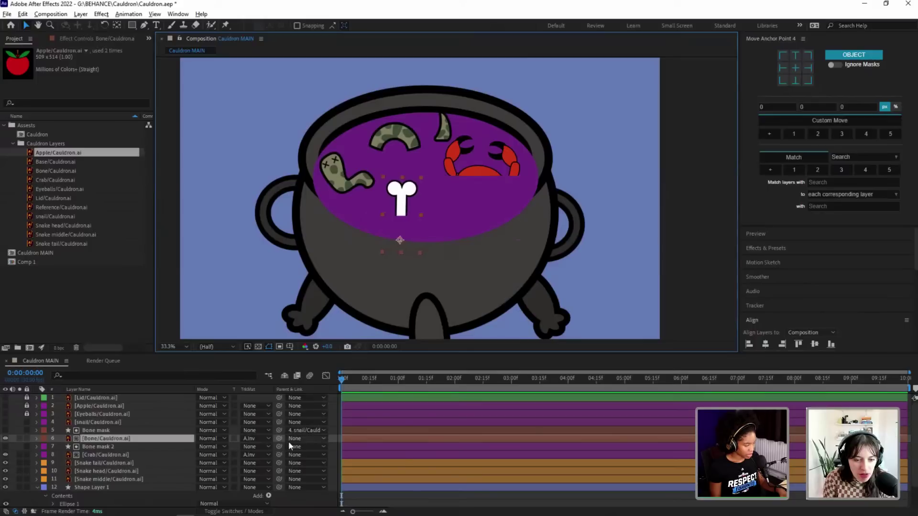
click(297, 430)
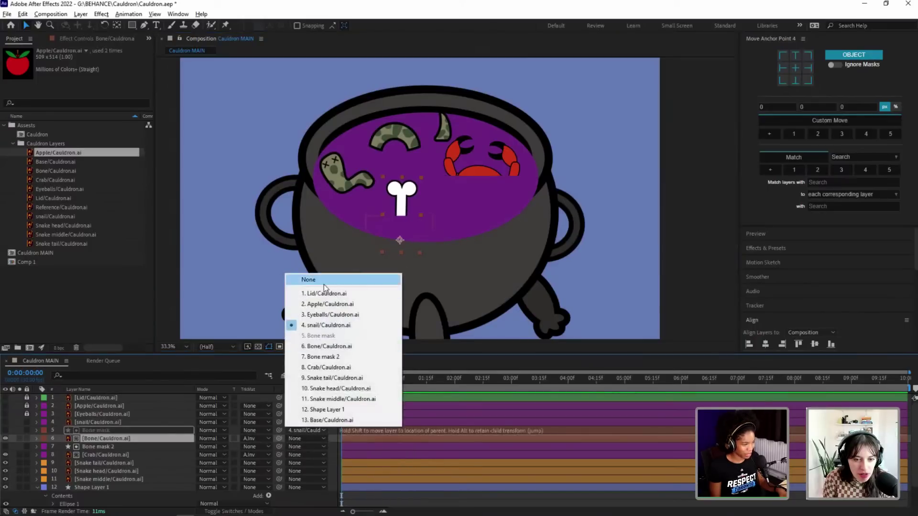
click(305, 279)
Step: Parent the Bone layer to Bone mask, and test the link by moving the bone slightly lower with the mask shown
drag(280, 438, 172, 433)
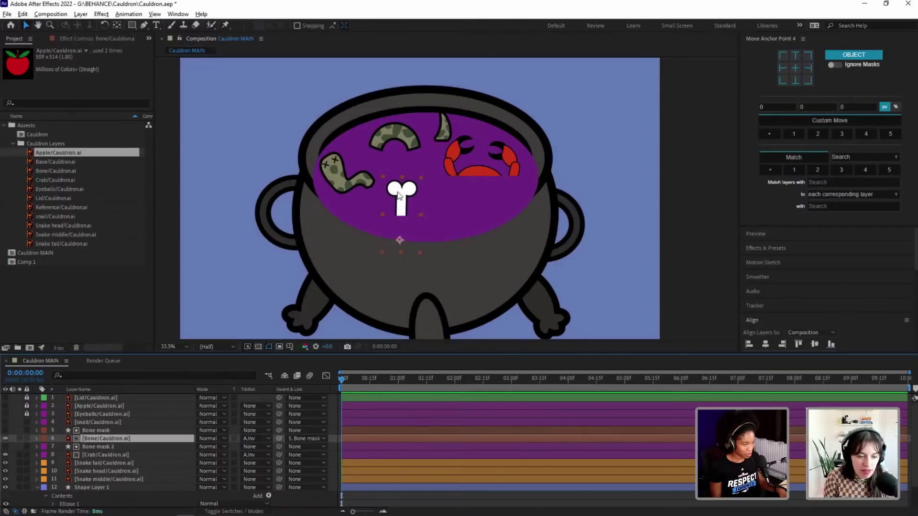
mouse_move(399, 240)
mouse_down()
mouse_move(431, 234)
mouse_move(408, 246)
mouse_up()
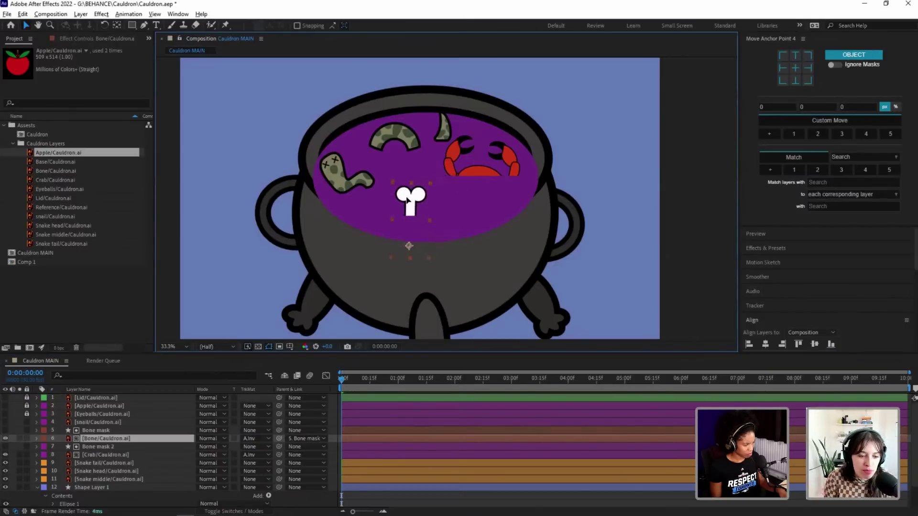
click(5, 430)
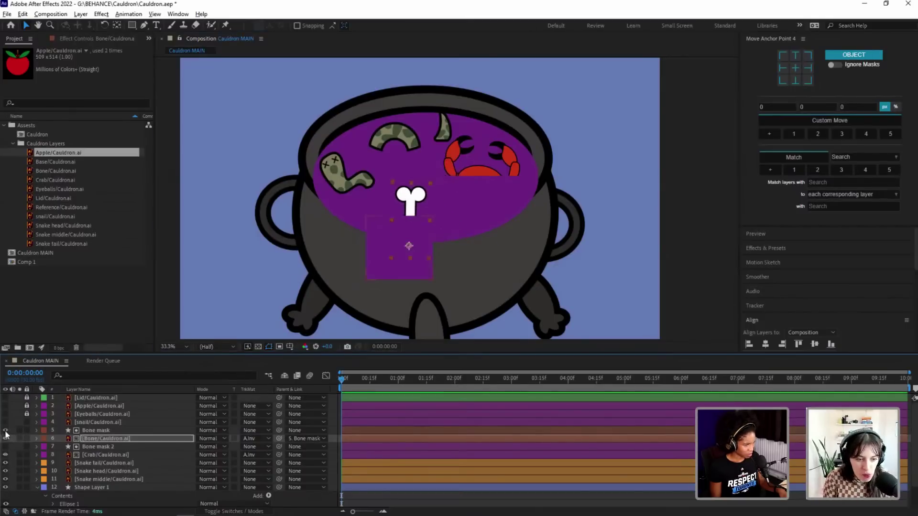
drag(401, 213, 386, 219)
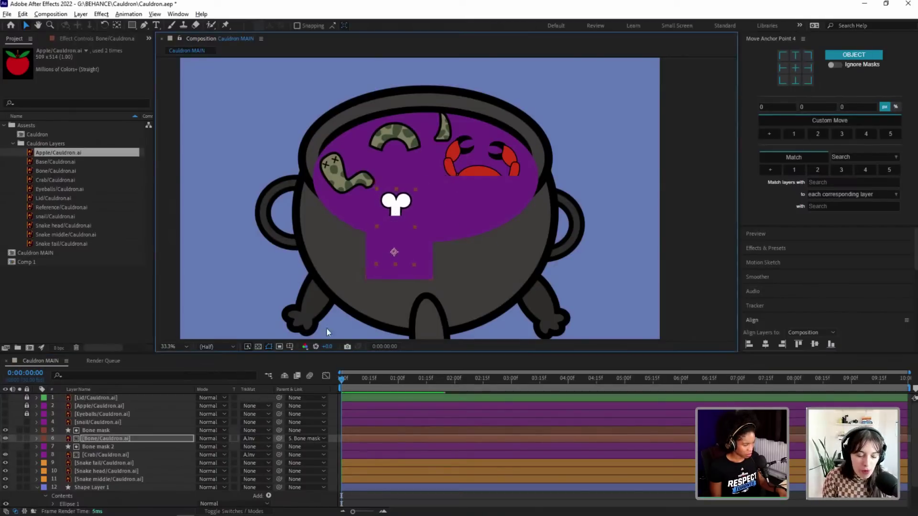
Step: Reverse the link by clearing the Bone layer's parent and parenting Bone mask to Bone, testing it with a small bone move
click(296, 438)
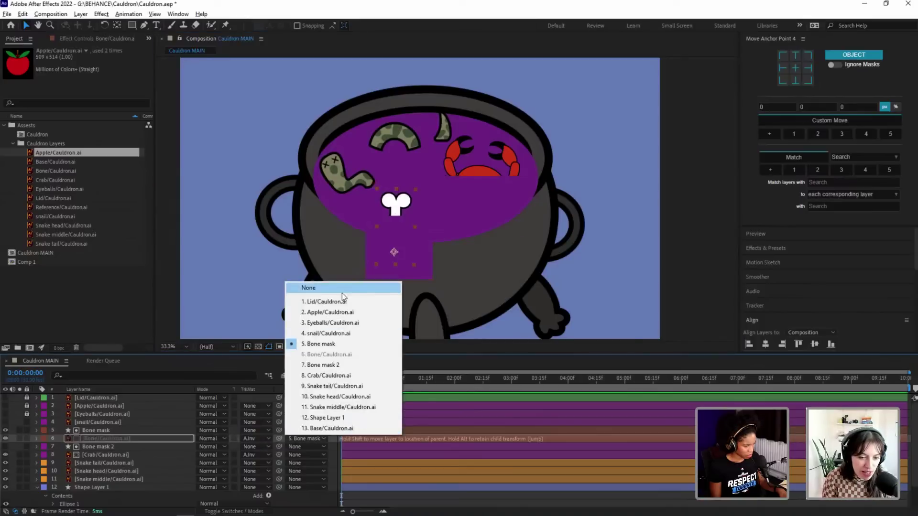
click(341, 290)
drag(278, 430, 142, 438)
mouse_move(410, 211)
mouse_down()
mouse_move(401, 207)
mouse_move(449, 186)
mouse_move(407, 229)
mouse_move(418, 213)
mouse_up()
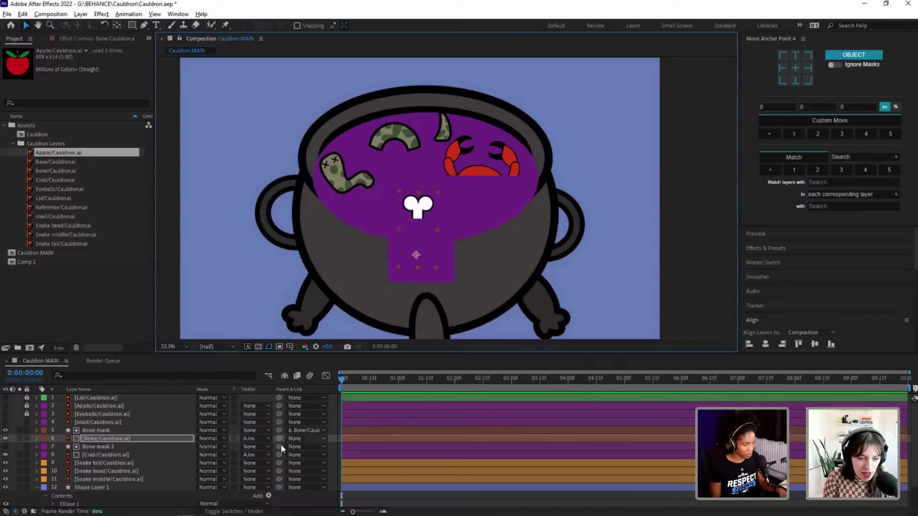
click(128, 429)
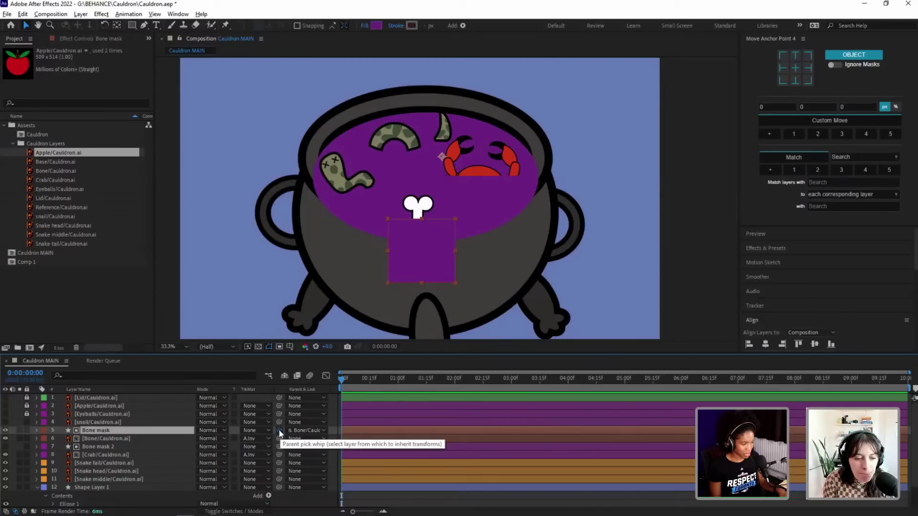
drag(280, 431, 145, 441)
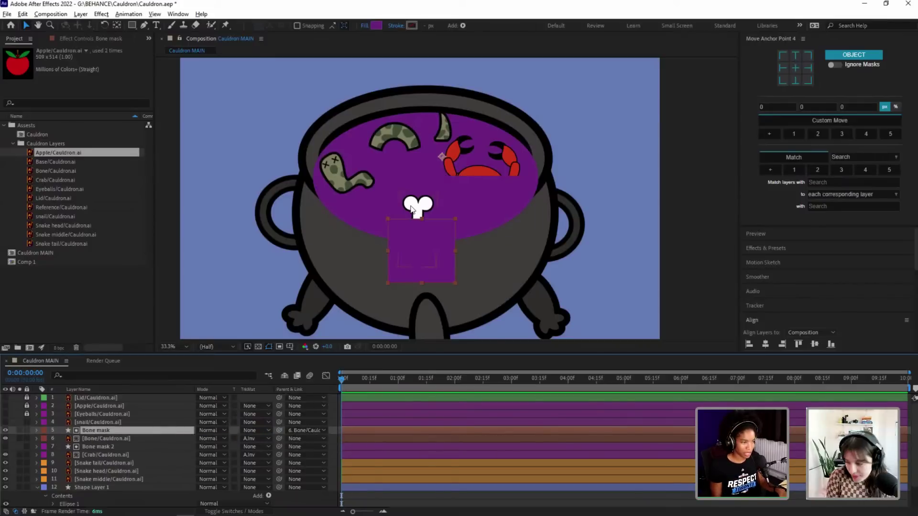
Step: Move the bone with its linked mask slightly up and right in the liquid, and hide the Bone mask layer
drag(411, 211, 425, 198)
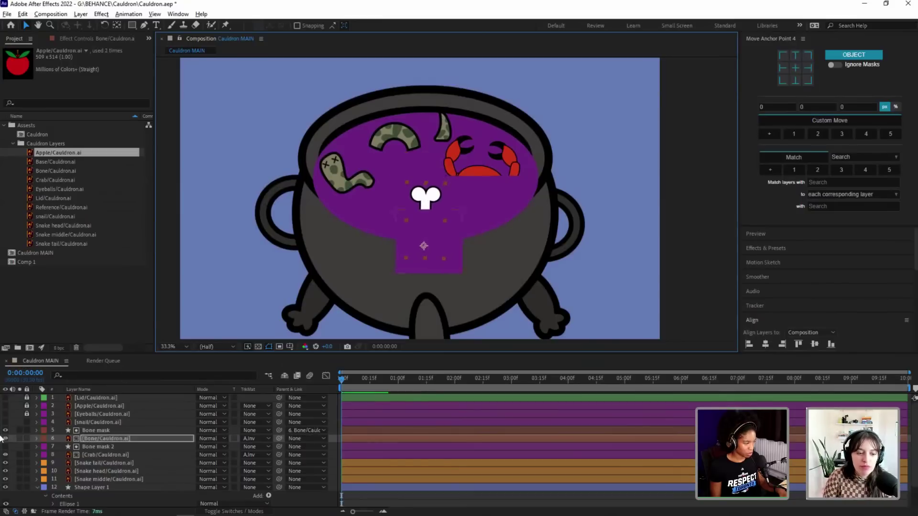
click(5, 431)
click(487, 174)
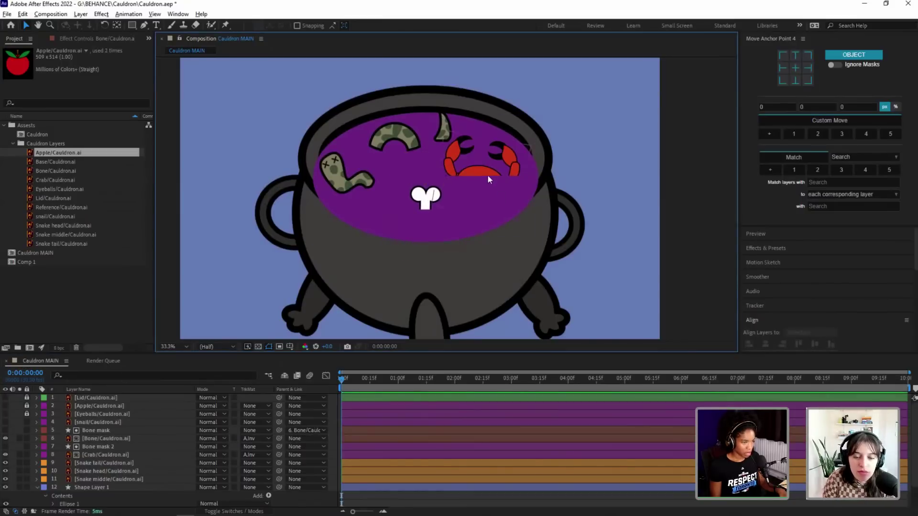
Step: Parent the Bone mask 2 layer to the crab layer so the matte follows the crab
click(103, 446)
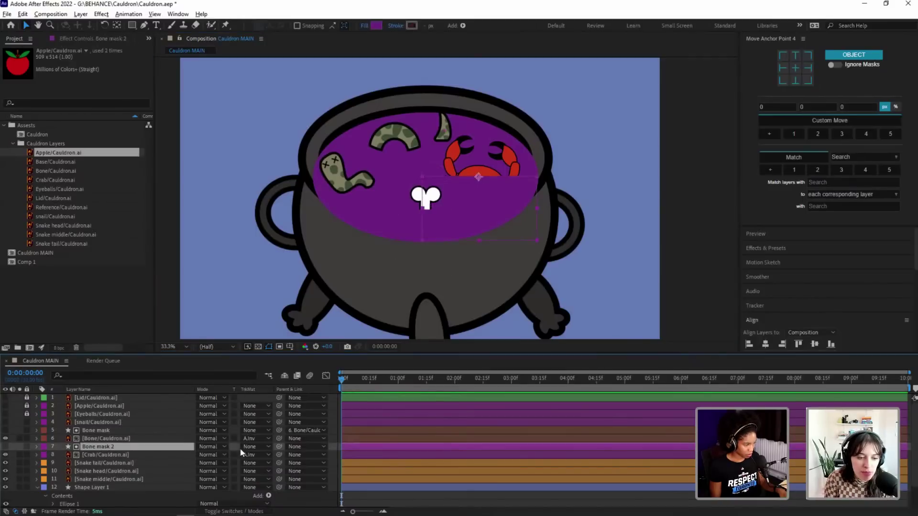
drag(278, 446, 106, 454)
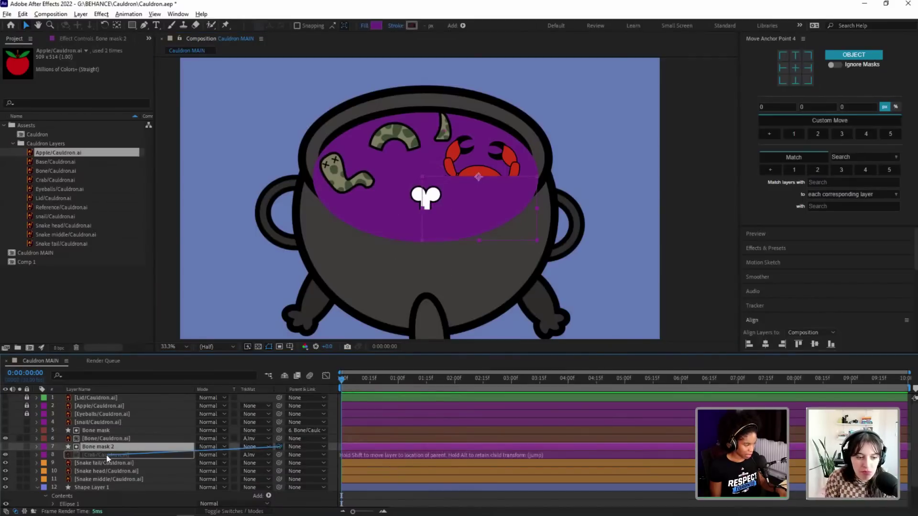
click(507, 278)
Step: Move the crab slightly toward the cauldron's right rim and set its rotation to -4°
mouse_move(489, 165)
mouse_down()
mouse_move(535, 147)
mouse_move(503, 162)
mouse_move(507, 172)
mouse_up()
key(r)
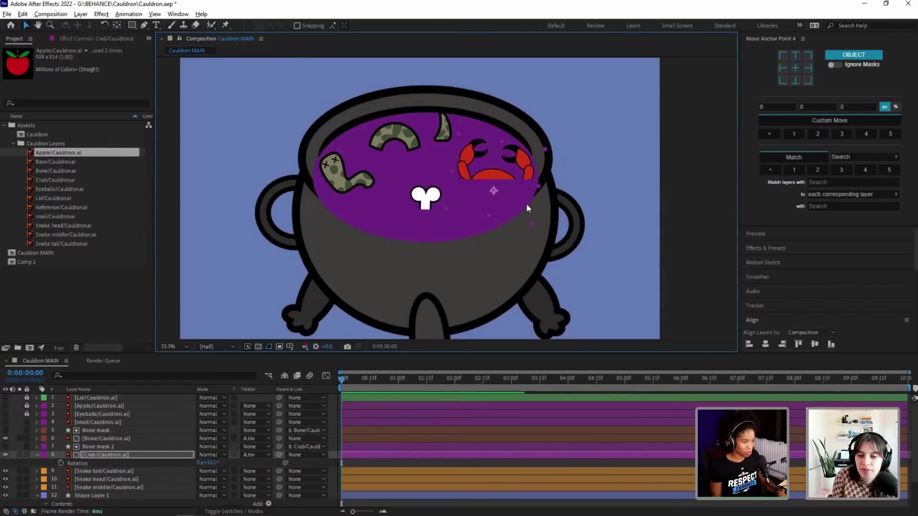
drag(203, 462, 197, 463)
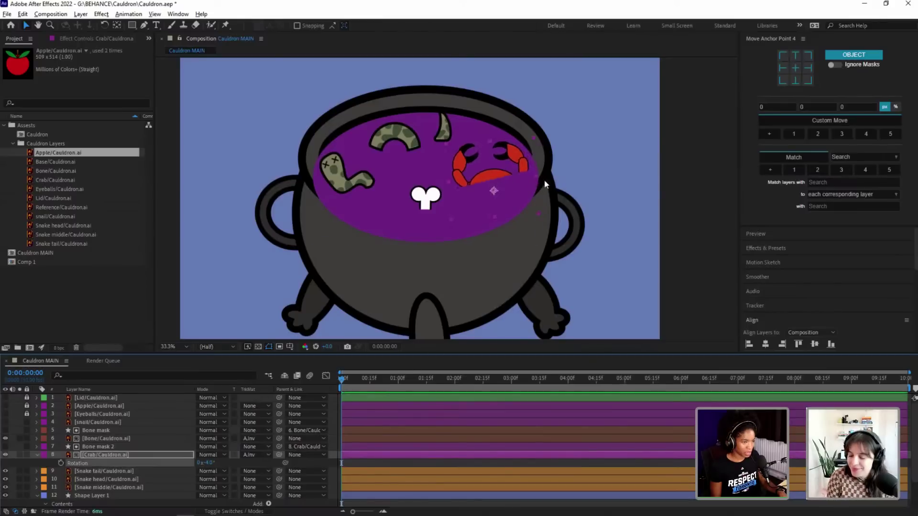
click(583, 186)
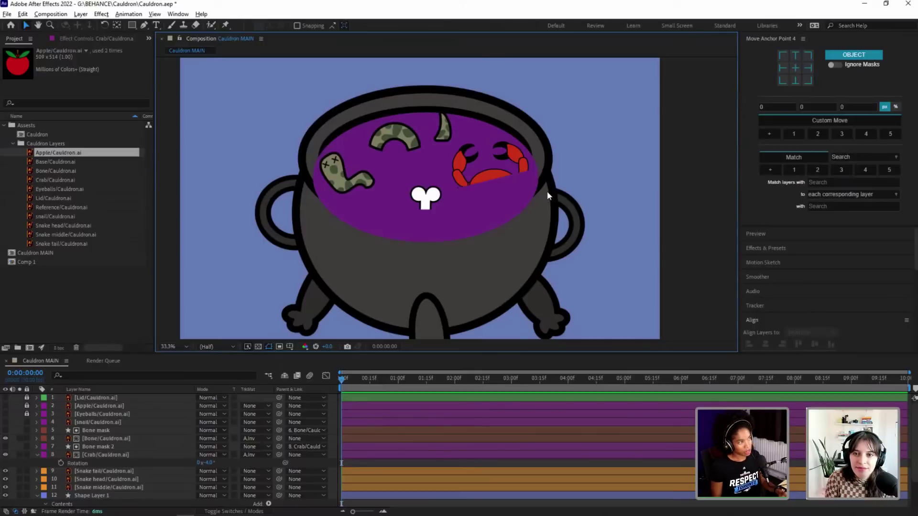
Step: Shift the snake head slightly left and down, and lock the layers from the snail down to the crab
drag(579, 168, 587, 204)
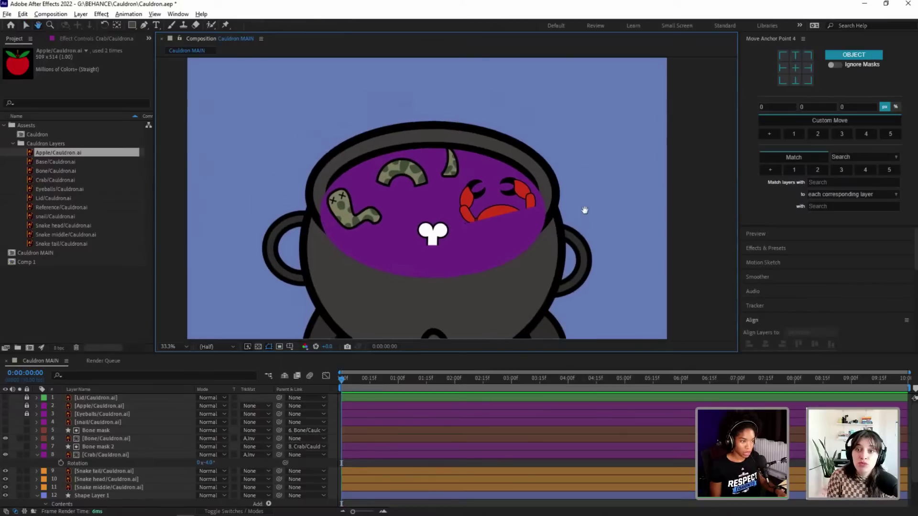
drag(363, 217, 353, 222)
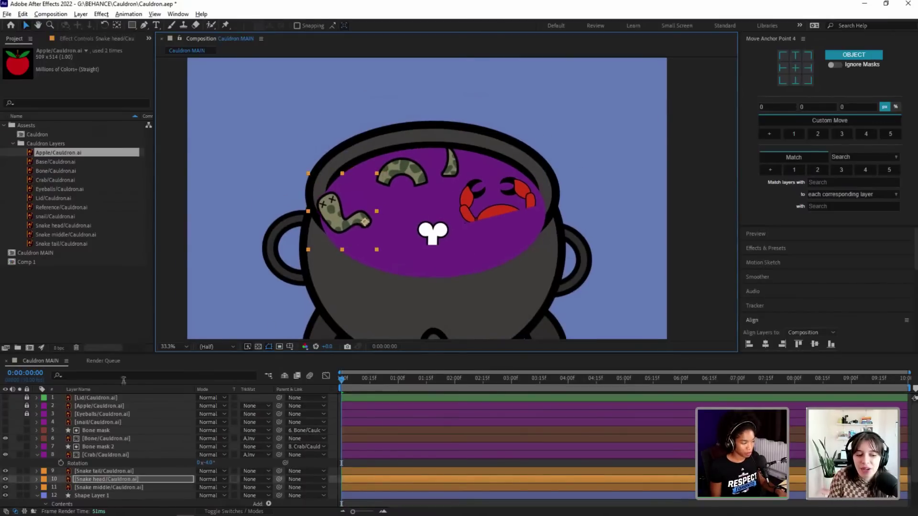
click(37, 455)
drag(26, 423, 27, 463)
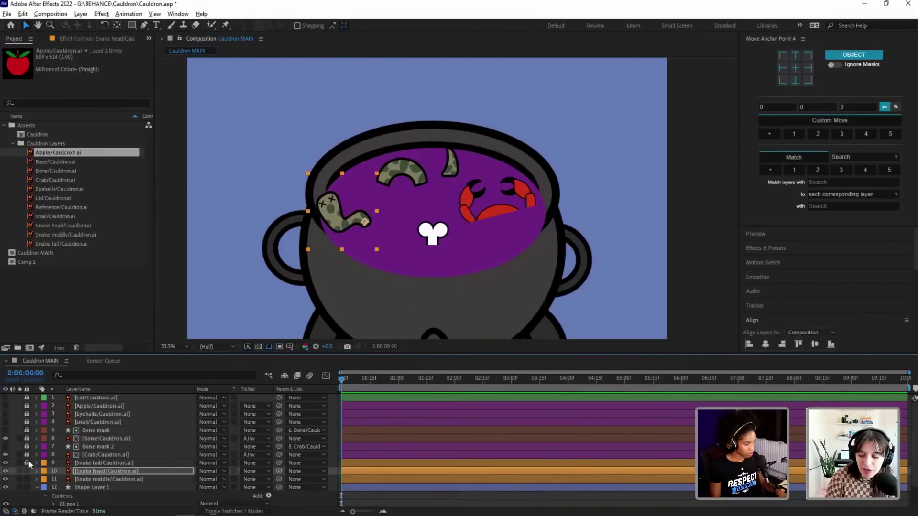
click(27, 463)
Step: Move the snake tail down and slightly left, and shift the snake middle piece down toward the head
click(85, 463)
drag(453, 164, 442, 197)
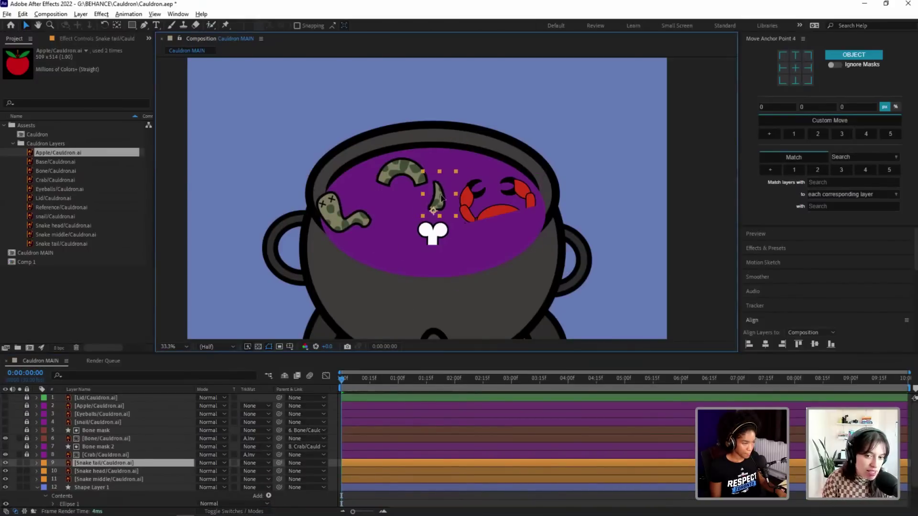
drag(403, 170, 389, 183)
Step: Set the rotation of the snake middle piece to -18°
key(r)
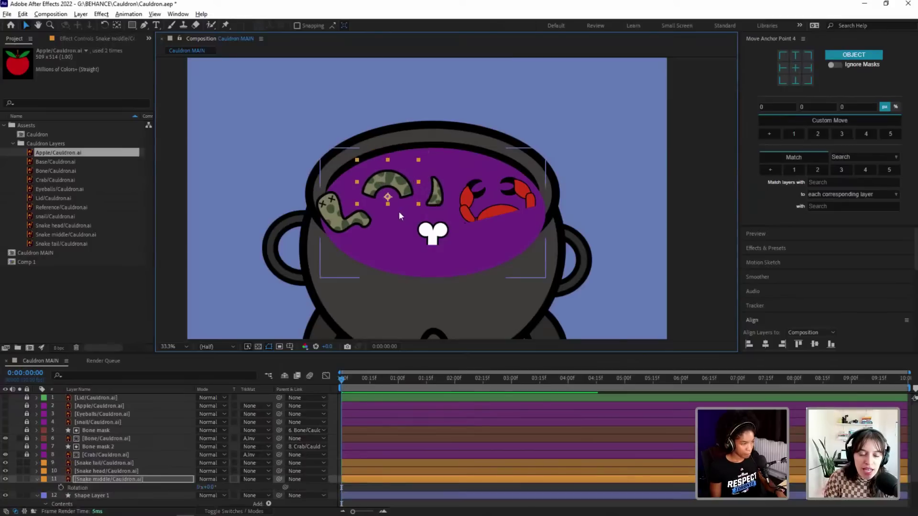
drag(207, 487, 198, 485)
scroll(489, 291, down, 3)
click(355, 181)
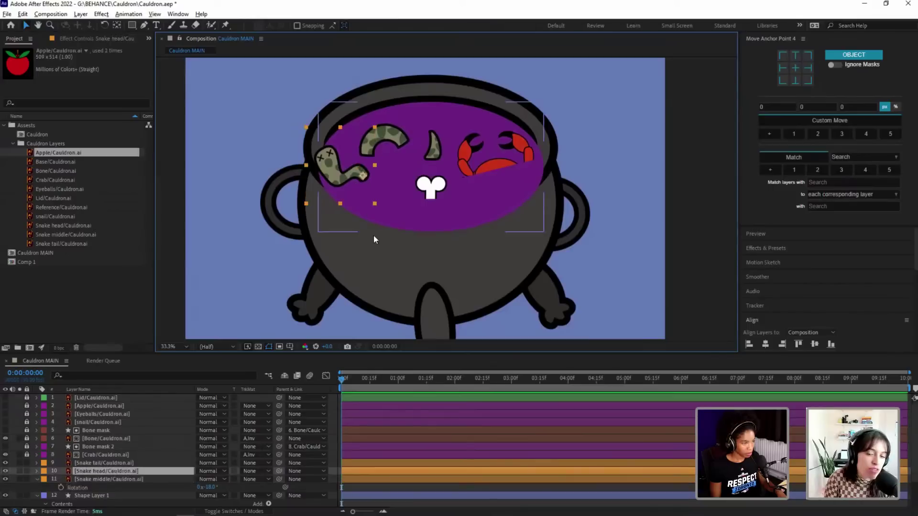
click(373, 236)
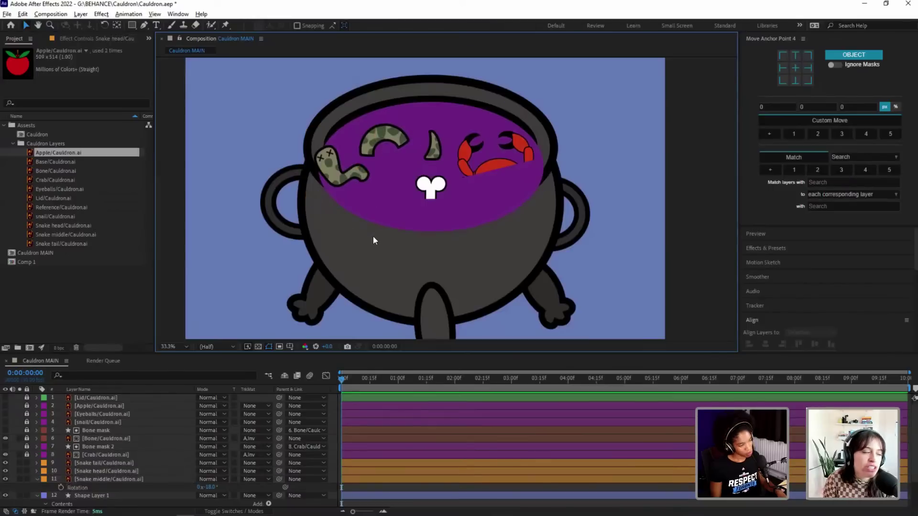
Step: Activate the Rectangle tool and move the snake head layer above the snake tail layer
click(132, 25)
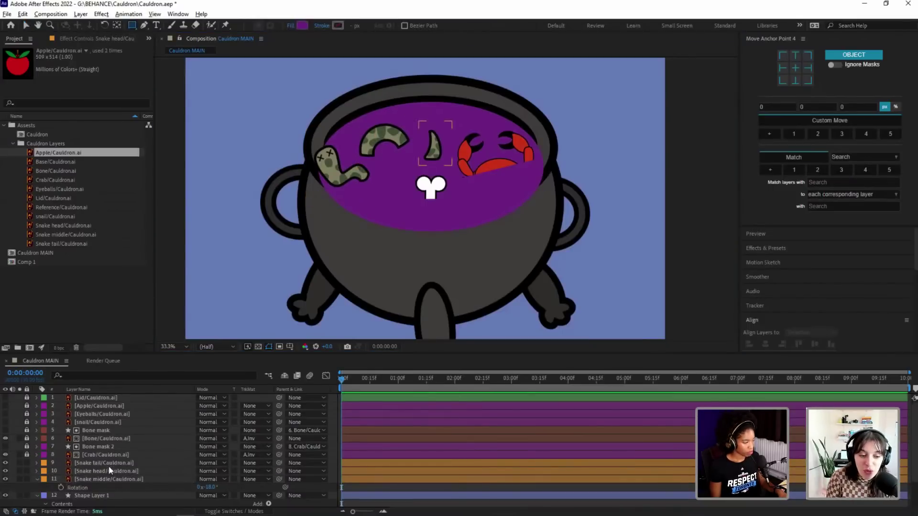
drag(111, 471, 112, 459)
Step: Try to draw a rectangular mask over the lower end of the snake head
drag(395, 174, 338, 206)
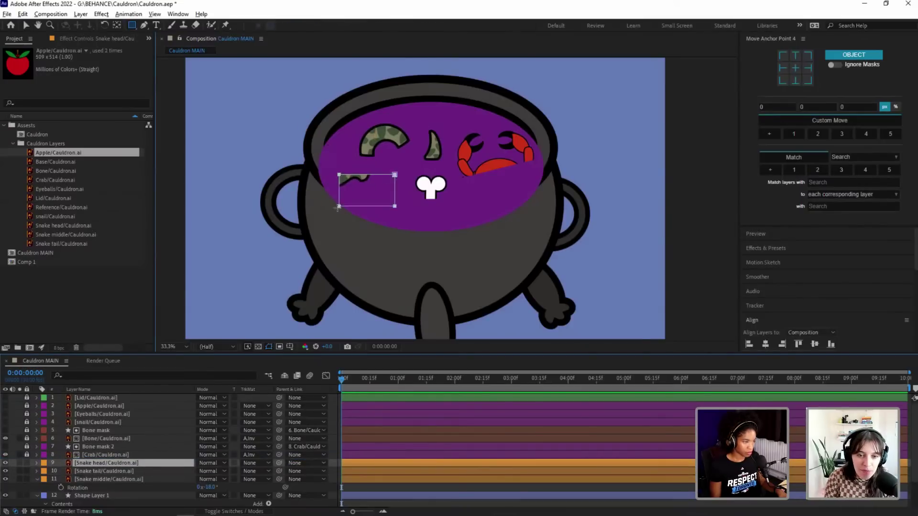
key(ctrl+z)
key(s)
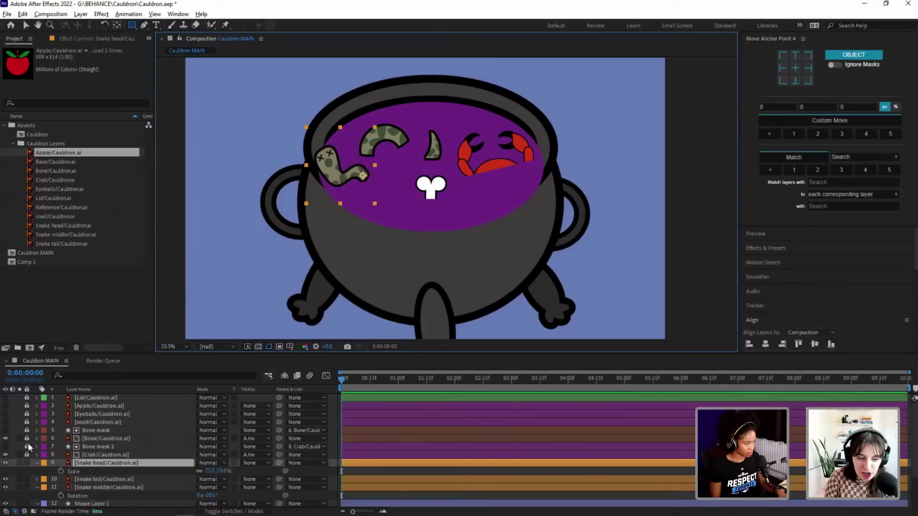
Step: Duplicate the Bone mask 2 layer and place the copy directly above the snake head layer
click(107, 448)
key(ctrl+d)
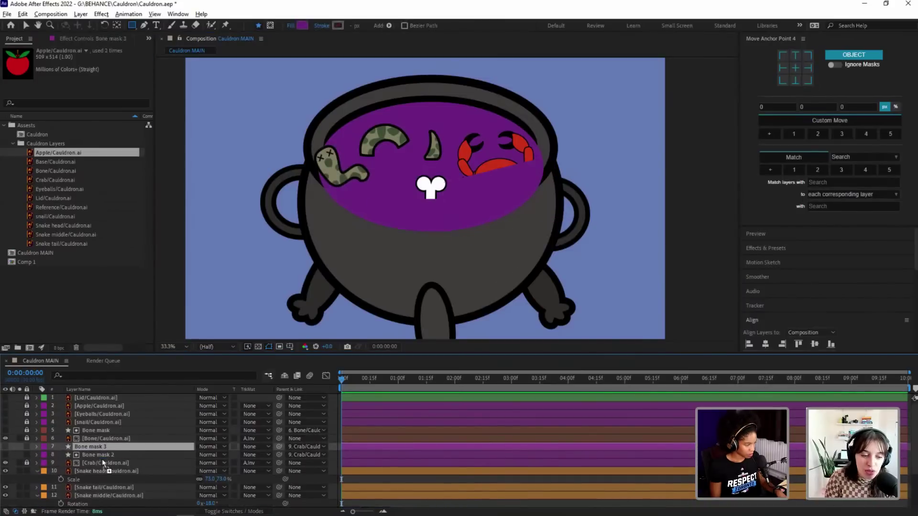
drag(102, 458, 106, 466)
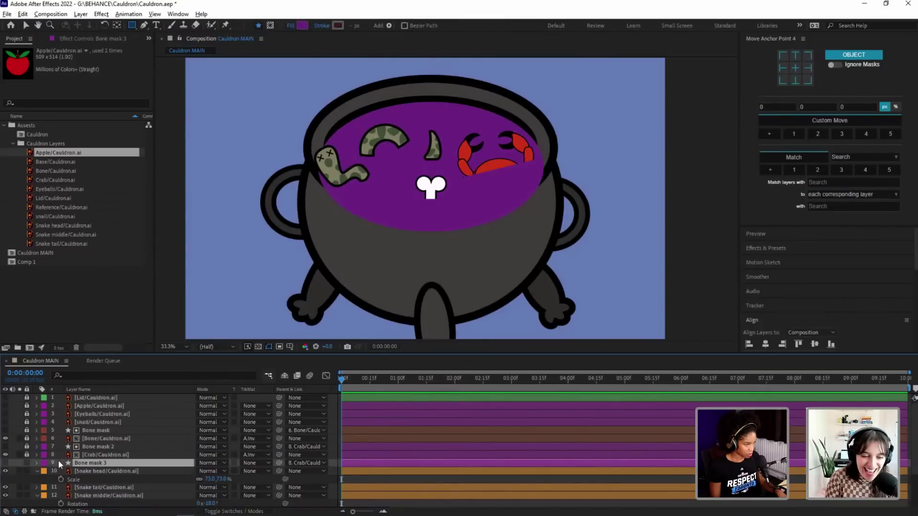
Step: Make Bone mask 3 visible, shrink it and move it beside the lower end of the snake head
click(5, 463)
key(v)
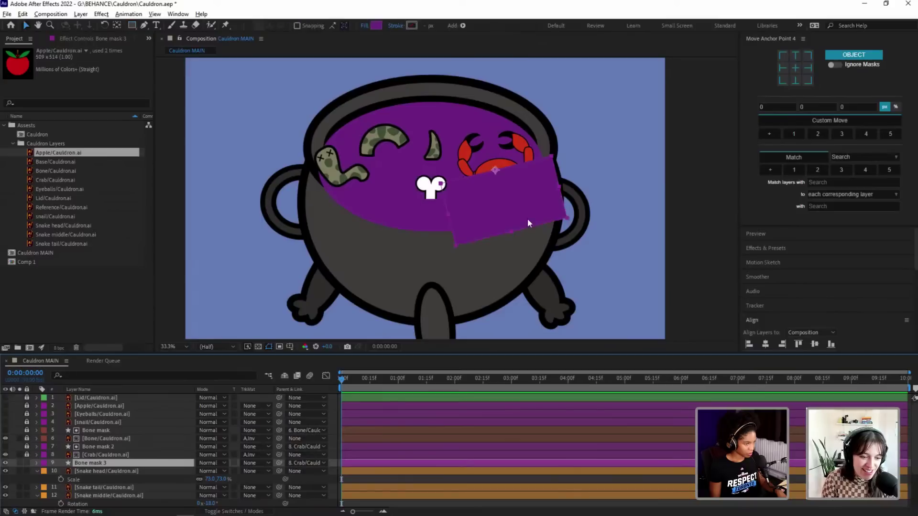
drag(528, 223, 389, 170)
Step: Set the rotation of Bone mask 3 to -34° and fit it over the cut end of the snake head
key(r)
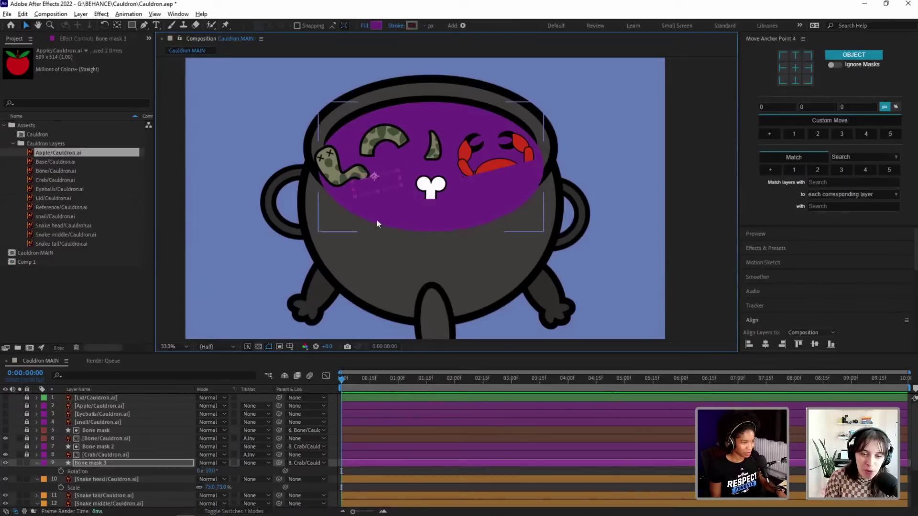
drag(209, 470, 194, 471)
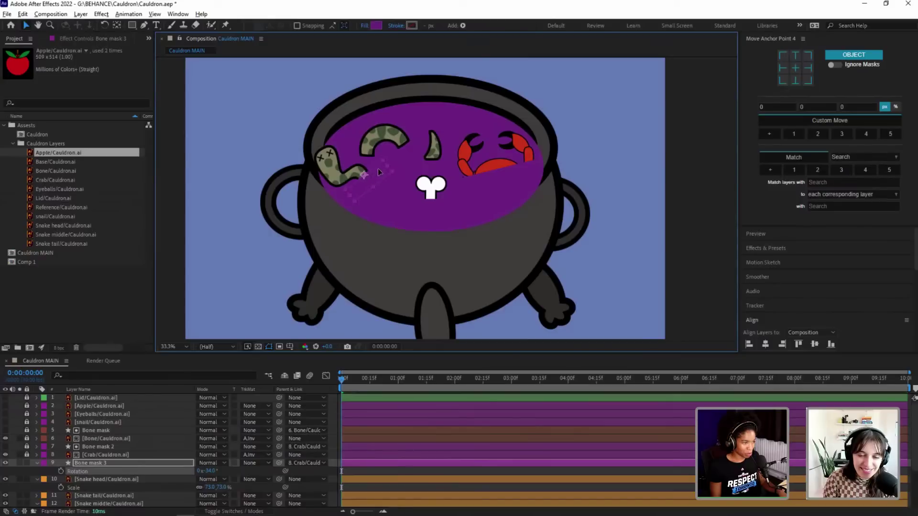
click(379, 171)
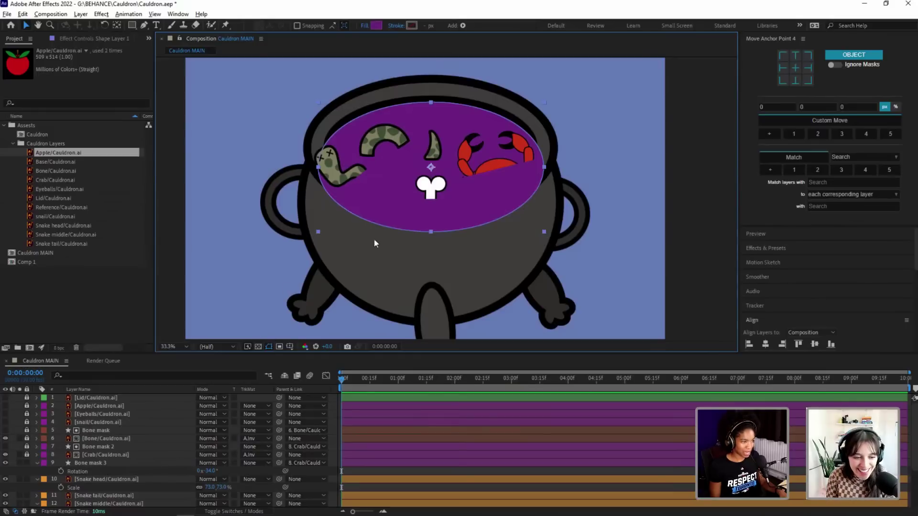
key(ctrl+shift+a)
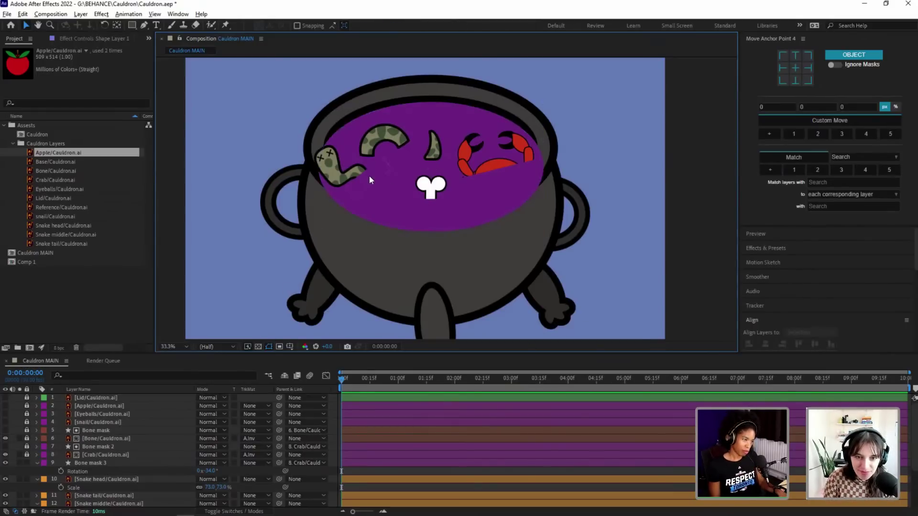
Step: Rename the Bone mask 2 layer as "crab mask"
click(496, 170)
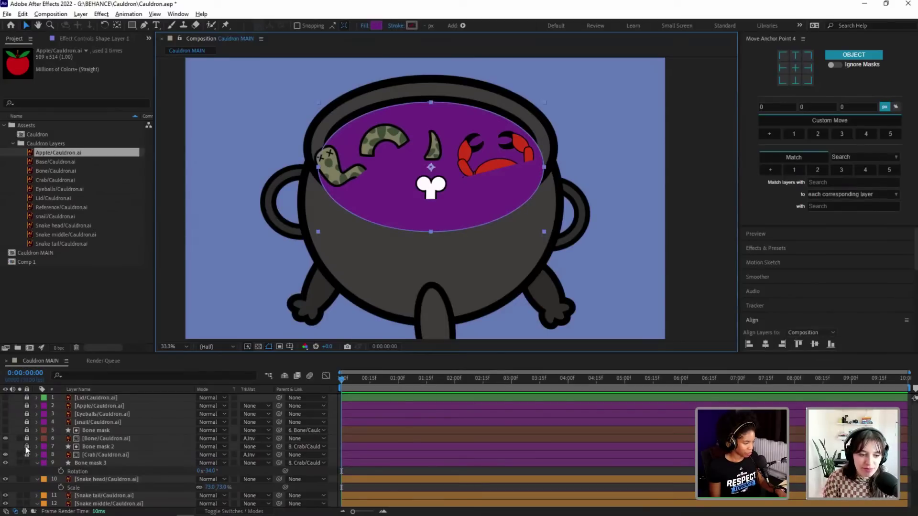
click(110, 446)
key(Return)
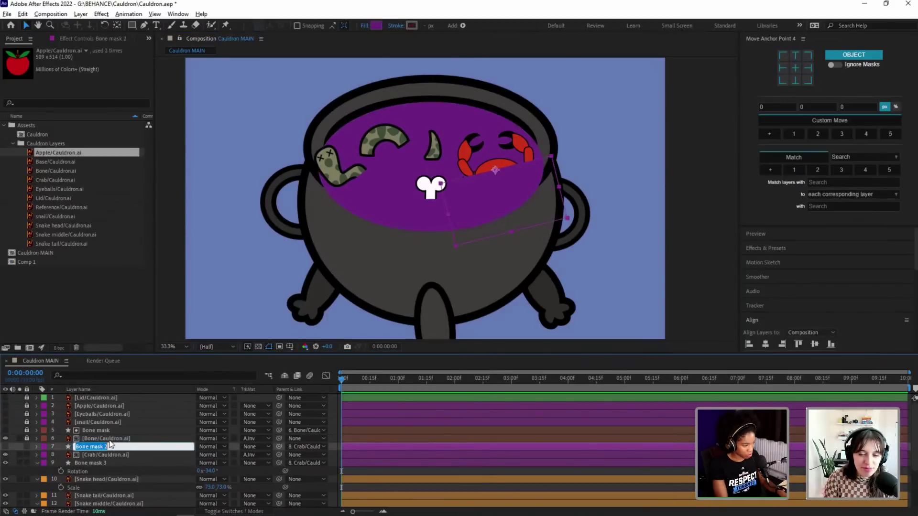
text(crab)
text(mask)
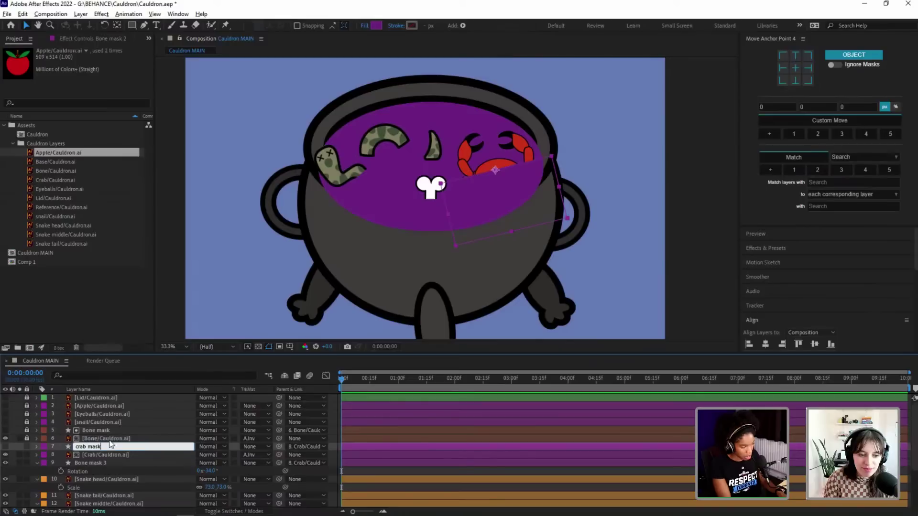
key(Return)
Step: Set the crab mask's rotation to -5°, nudge it slightly up and left, and collapse its properties
click(522, 196)
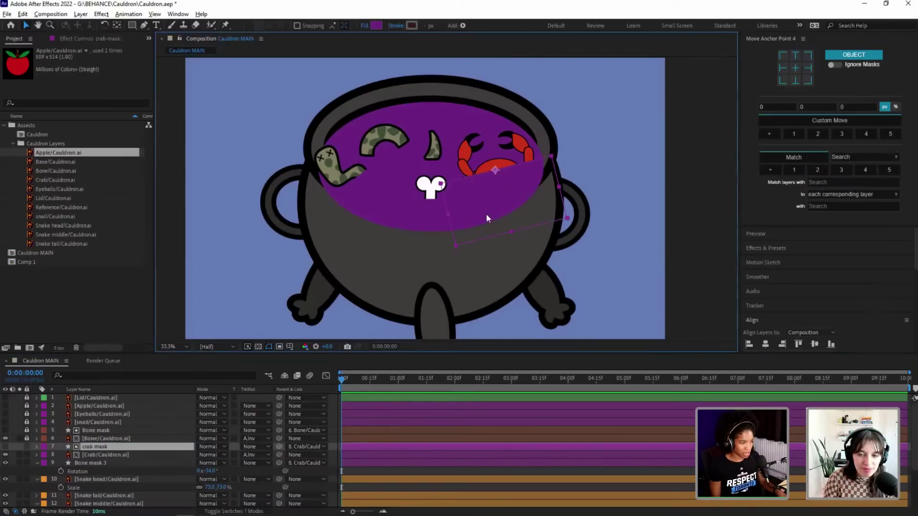
key(r)
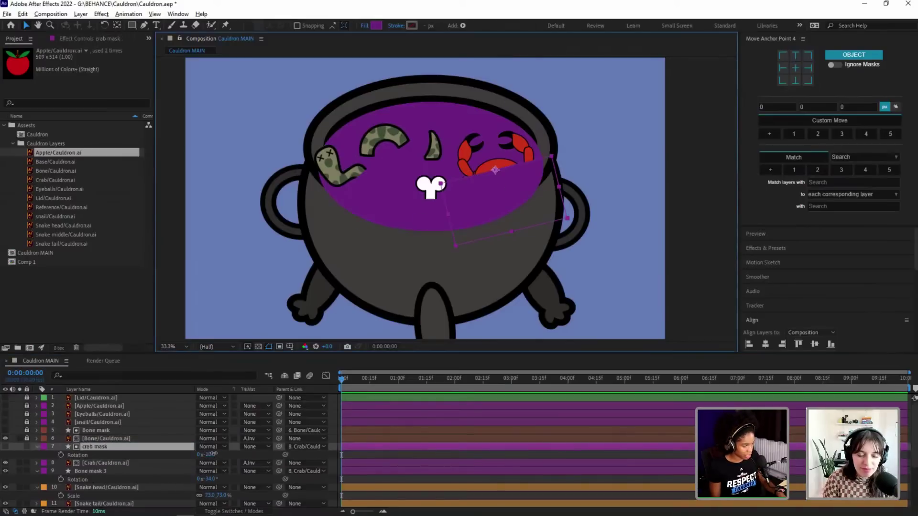
mouse_move(205, 455)
mouse_down()
mouse_move(216, 451)
mouse_move(203, 451)
mouse_up()
click(484, 199)
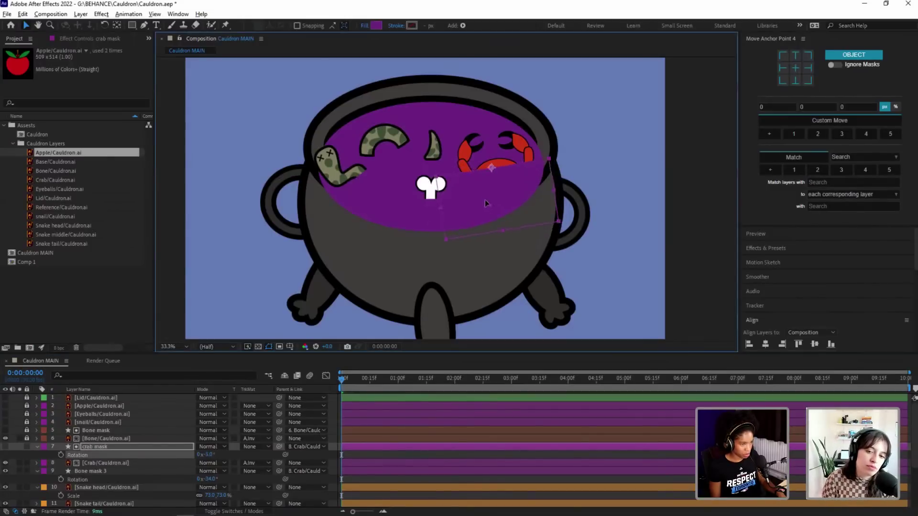
click(609, 194)
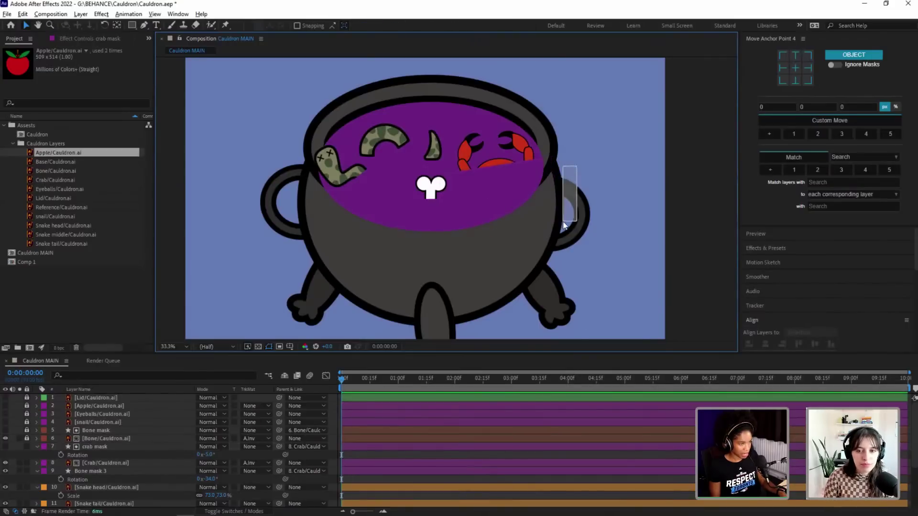
drag(534, 174, 511, 200)
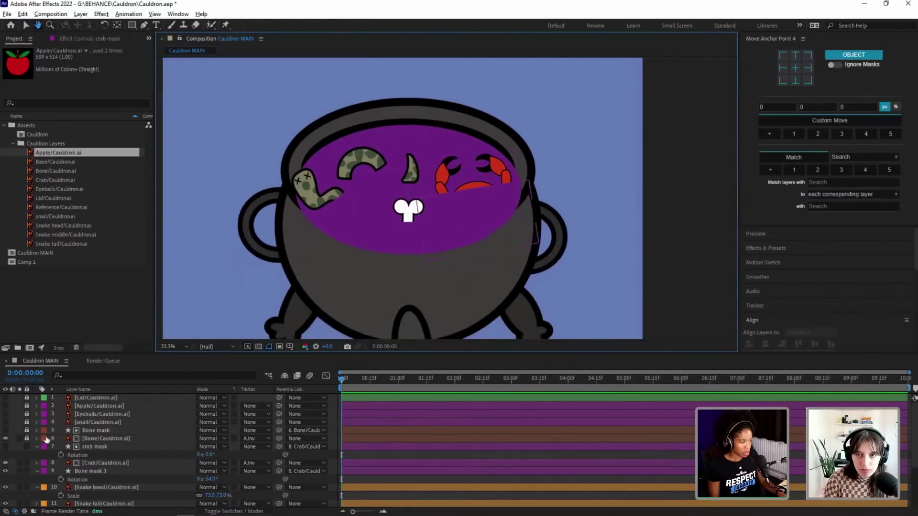
key(v)
click(36, 446)
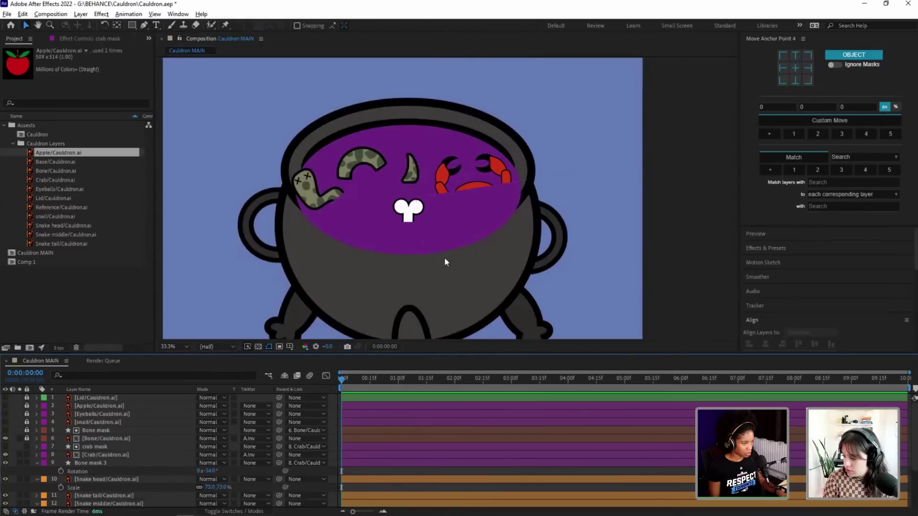
drag(424, 277, 414, 240)
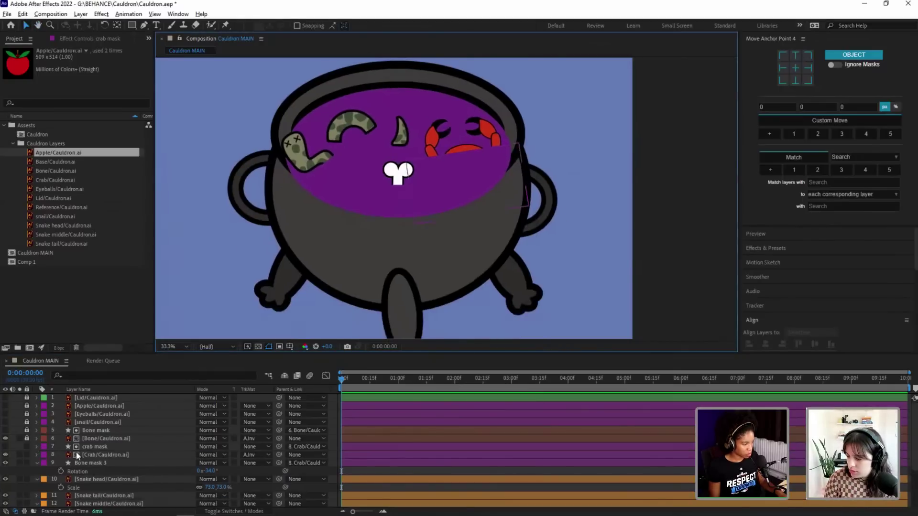
click(58, 478)
scroll(58, 478, down, 2)
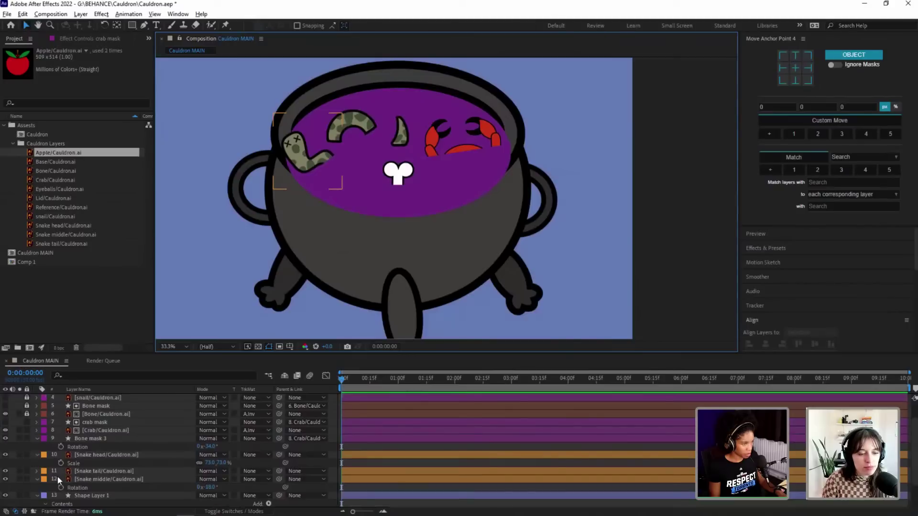
key(alt+Tab)
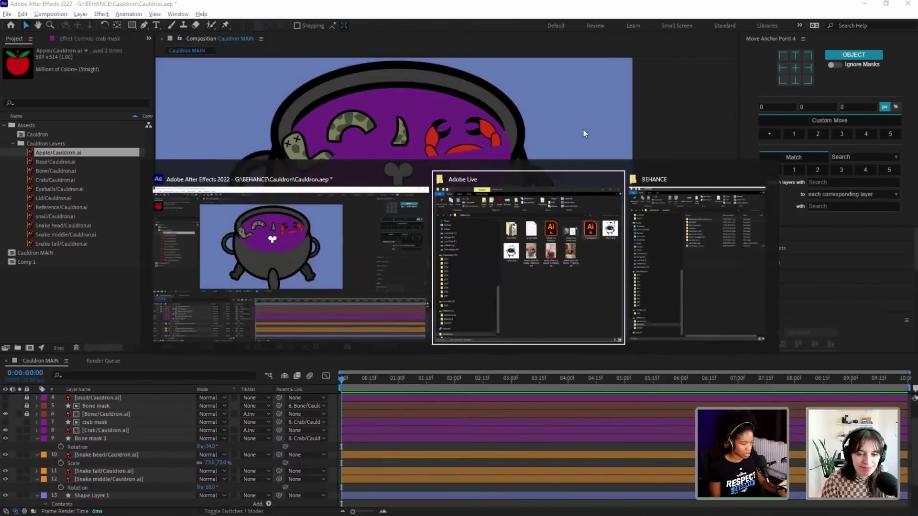
key(Escape)
scroll(26, 483, down, 3)
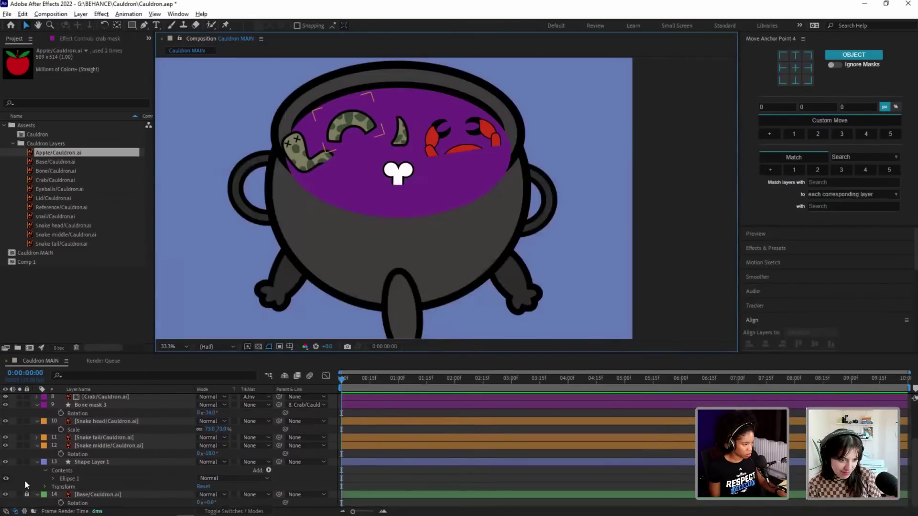
Step: Toggle the purple liquid's Shape Layer 1 off and on to compare the masked pieces with and without it
click(25, 480)
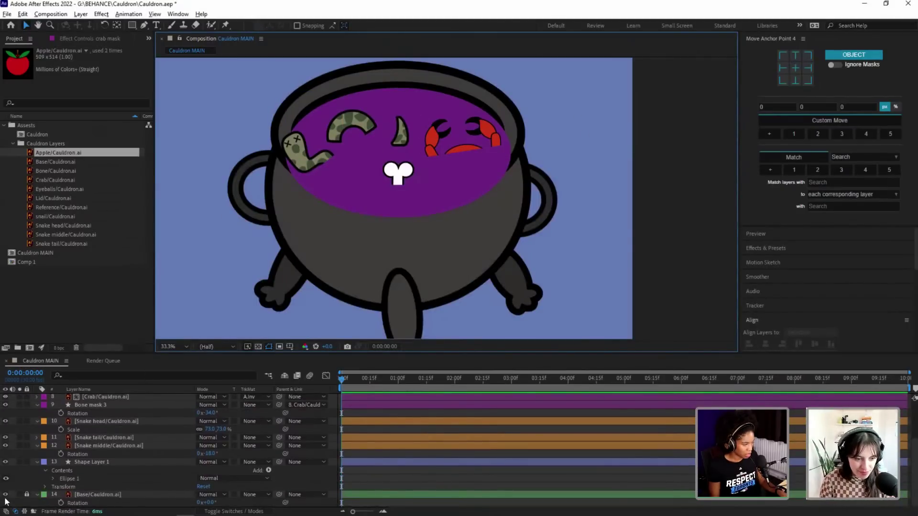
scroll(6, 497, up, 5)
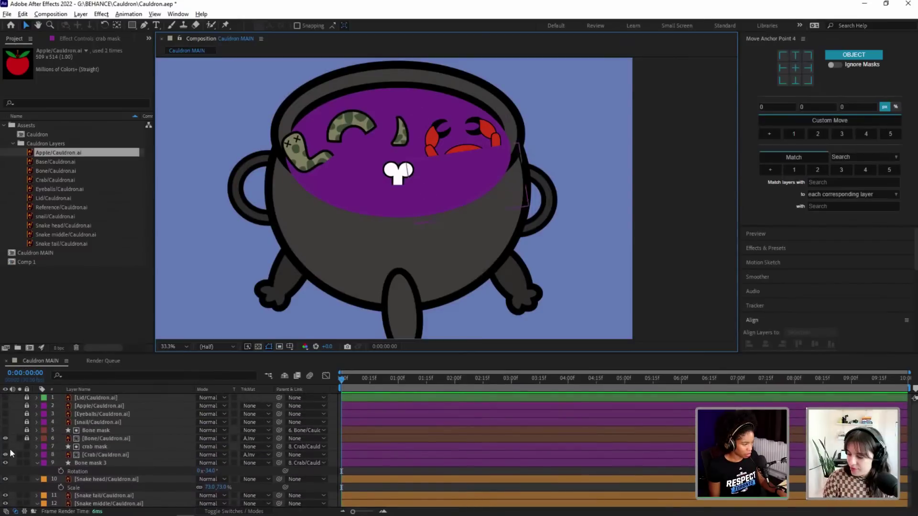
scroll(9, 449, down, 5)
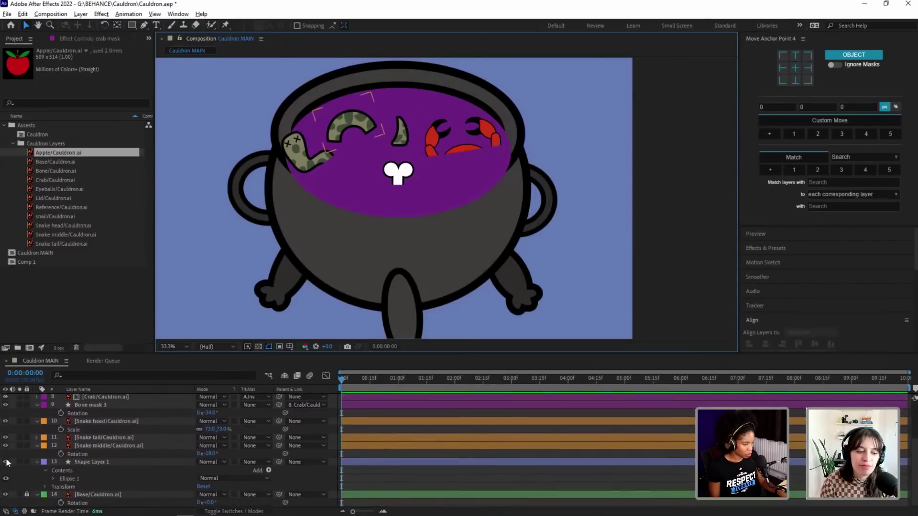
click(6, 461)
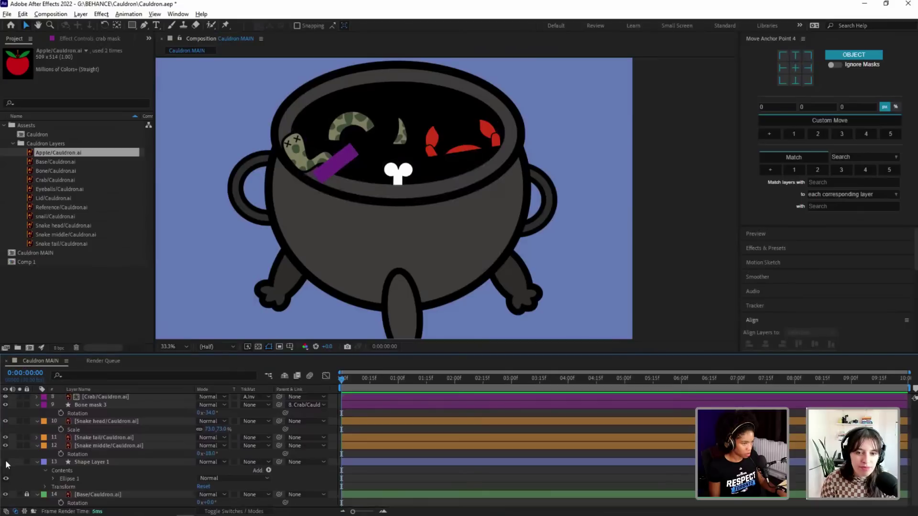
click(6, 461)
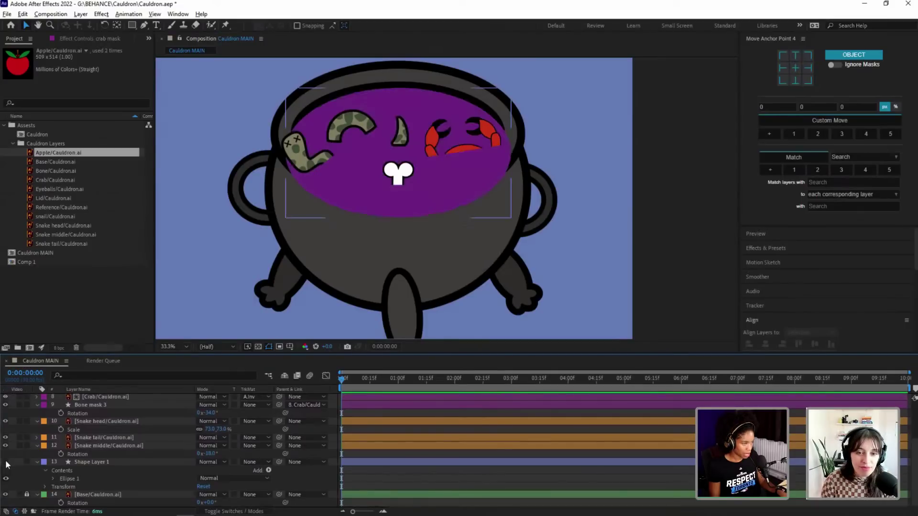
click(6, 462)
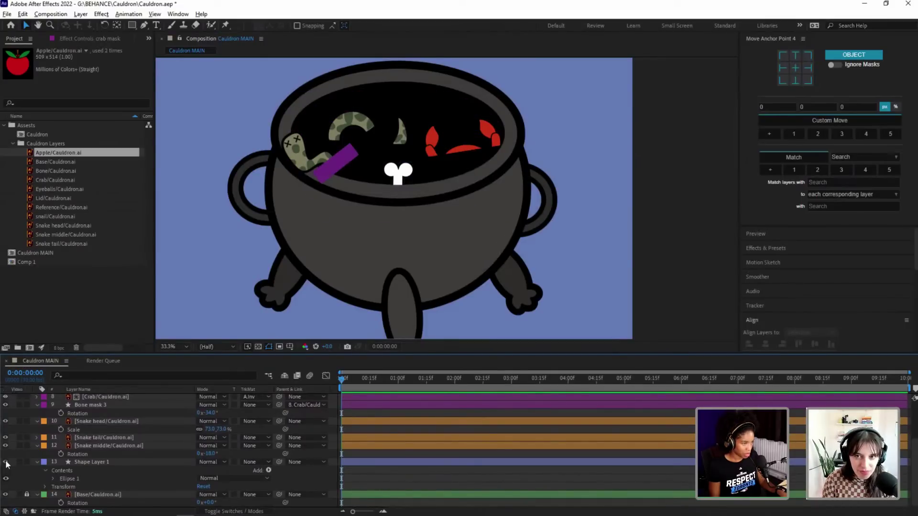
click(5, 462)
click(5, 462)
scroll(11, 442, up, 2)
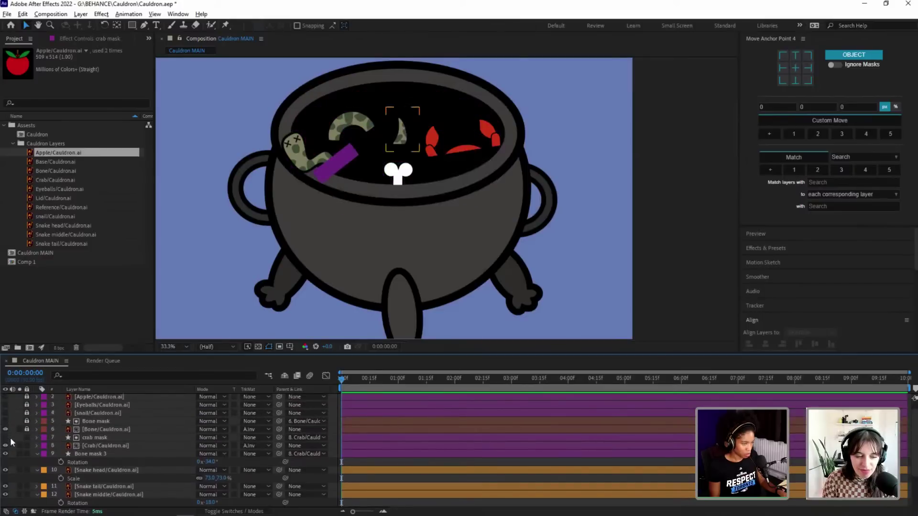
click(19, 435)
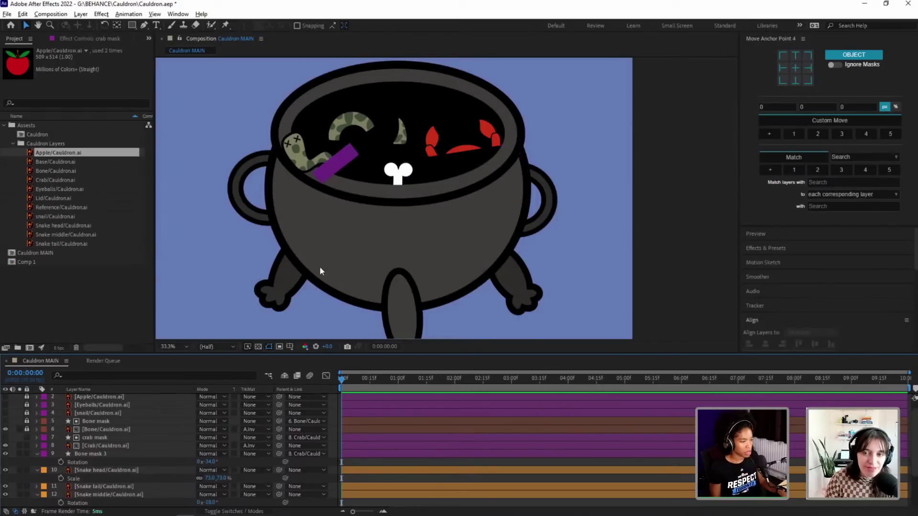
scroll(437, 213, up, 1)
scroll(431, 239, down, 1)
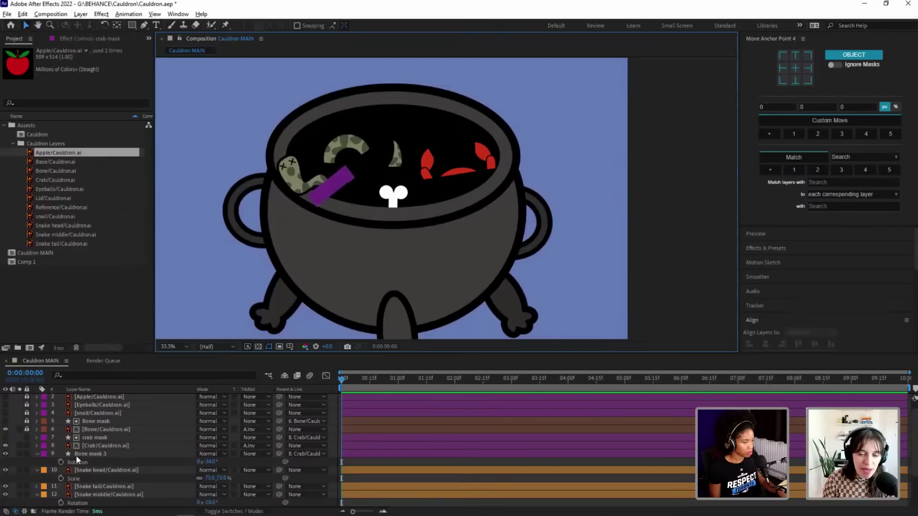
scroll(14, 466, down, 2)
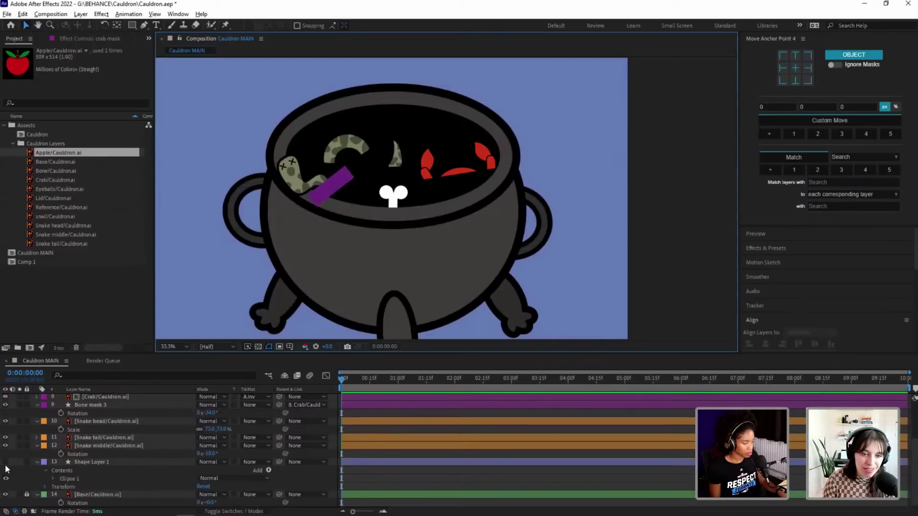
click(5, 462)
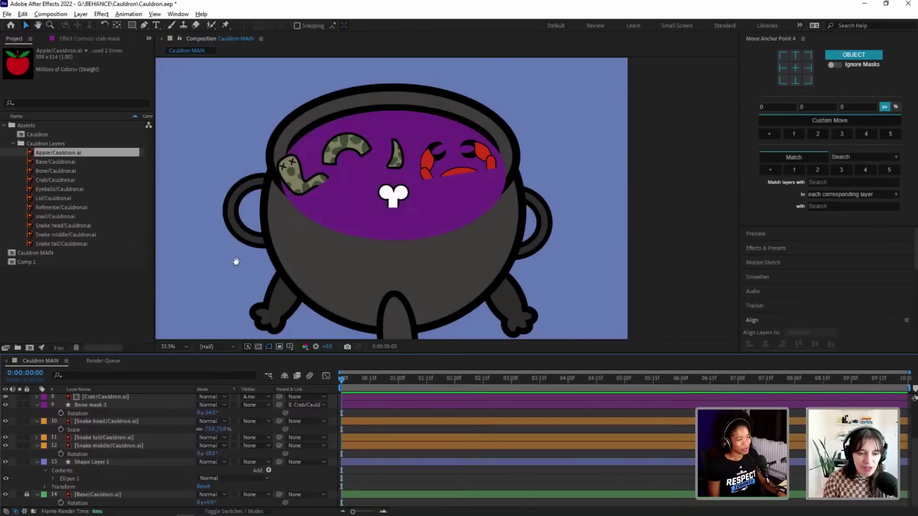
Step: View the whole cauldron composition, open its Composition Settings and cancel them
drag(236, 260, 343, 231)
scroll(368, 221, down, 2)
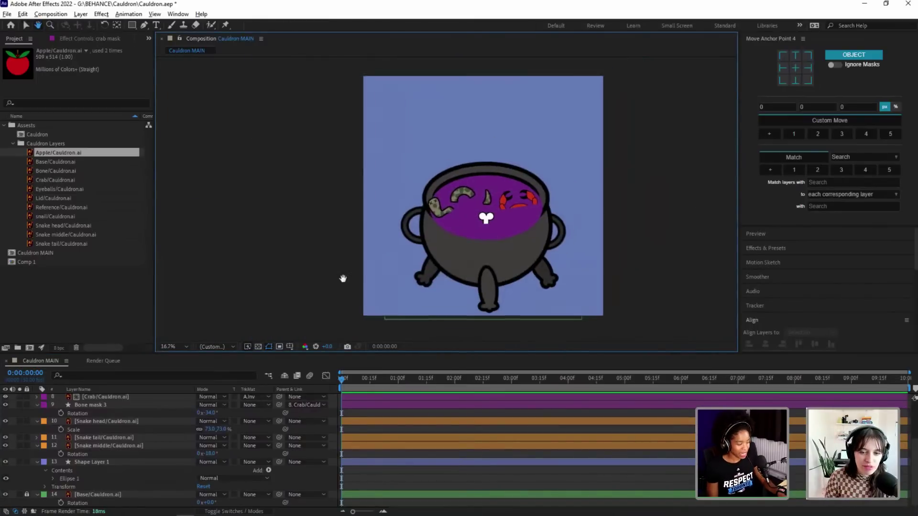
right_click(266, 246)
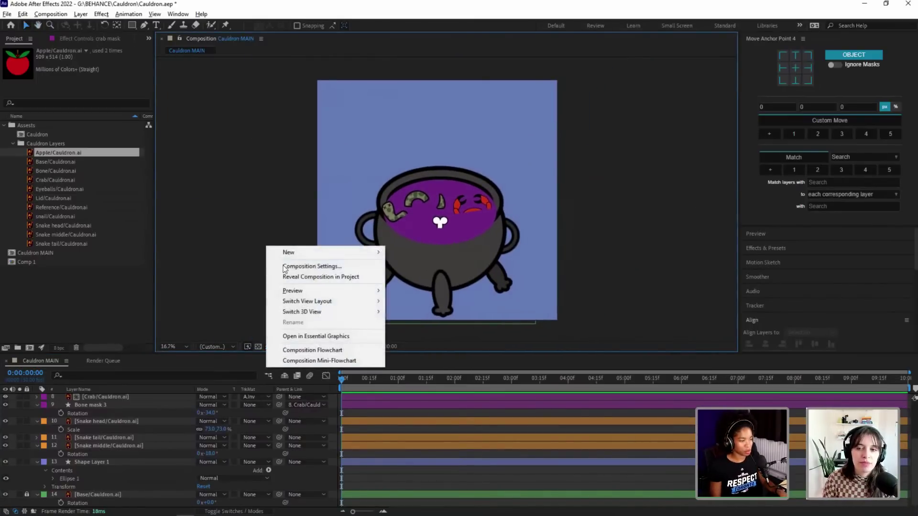
click(290, 266)
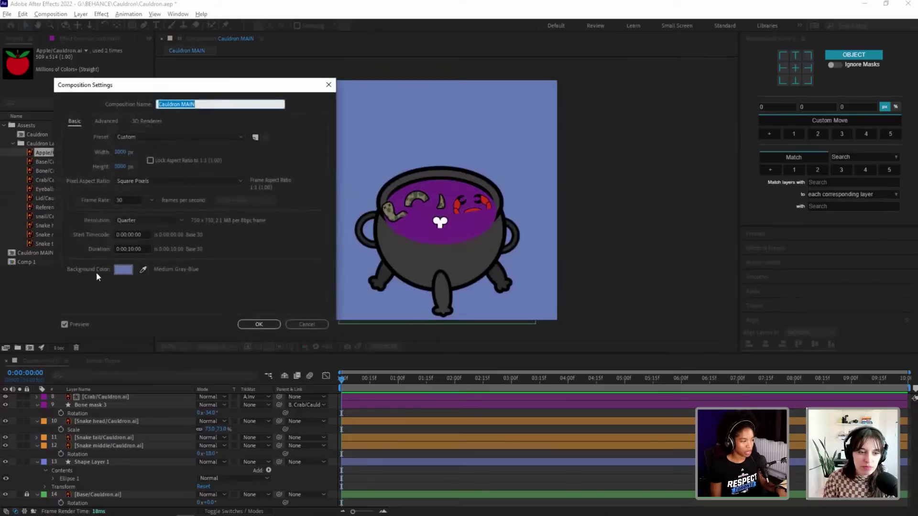
click(307, 325)
key(v)
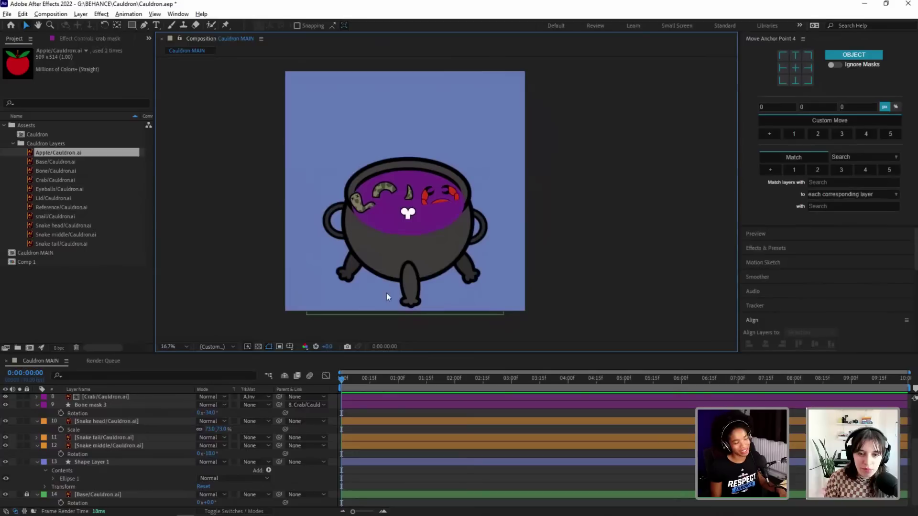
Step: Hide the purple liquid's Shape Layer 1 so that the mask on the snake head is exposed
key(h)
scroll(430, 247, up, 2)
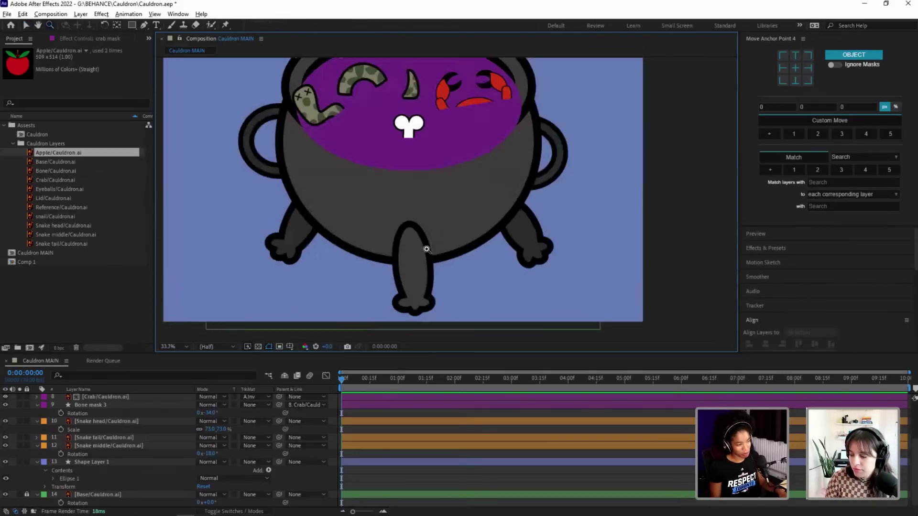
drag(423, 245, 381, 292)
key(z)
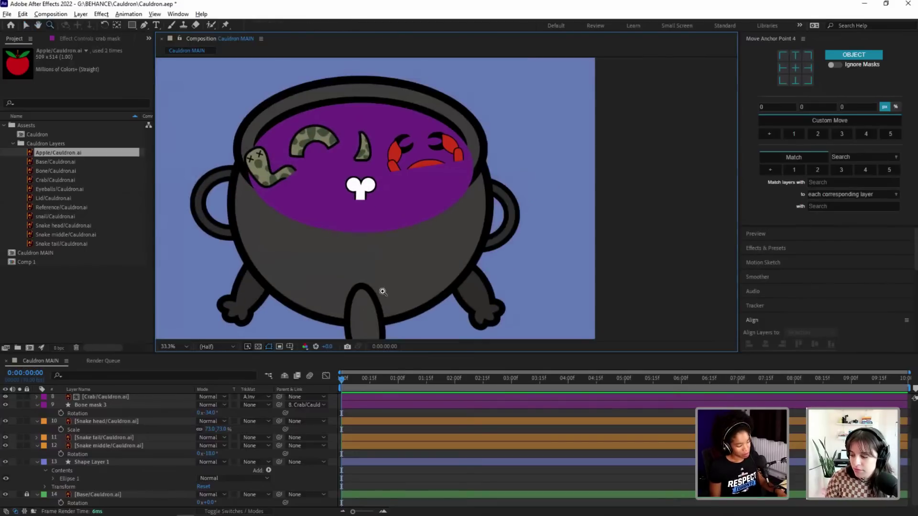
key(v)
drag(544, 274, 451, 254)
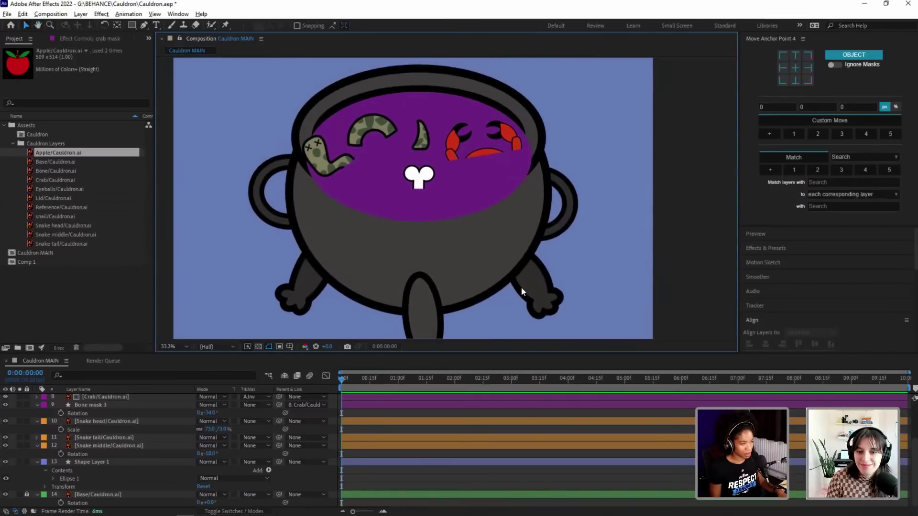
click(471, 207)
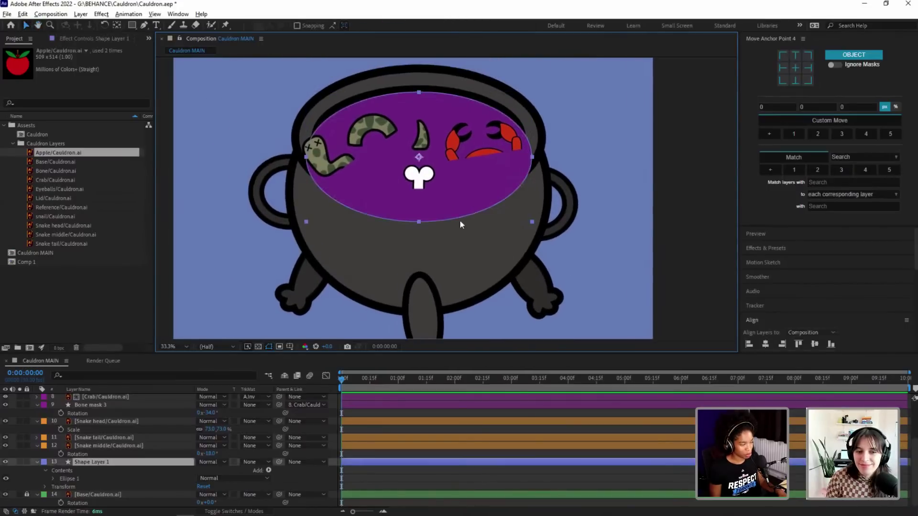
click(5, 462)
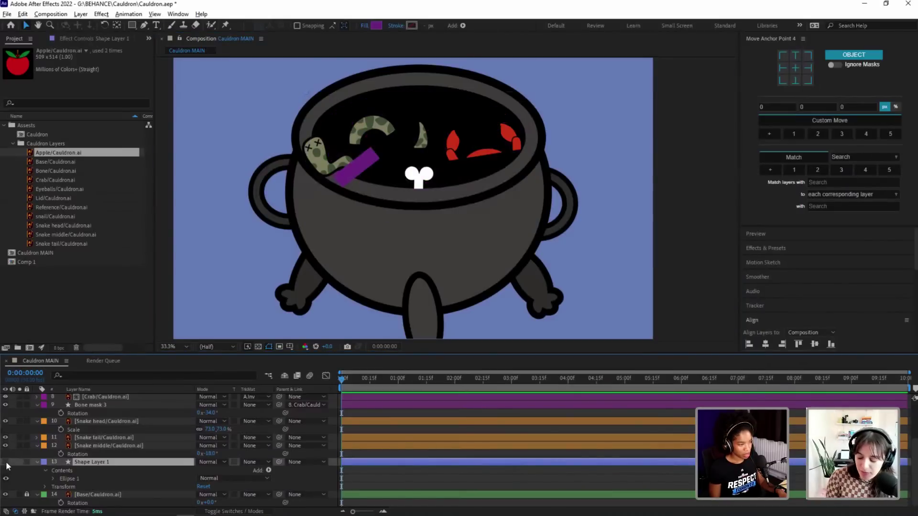
scroll(6, 459, up, 2)
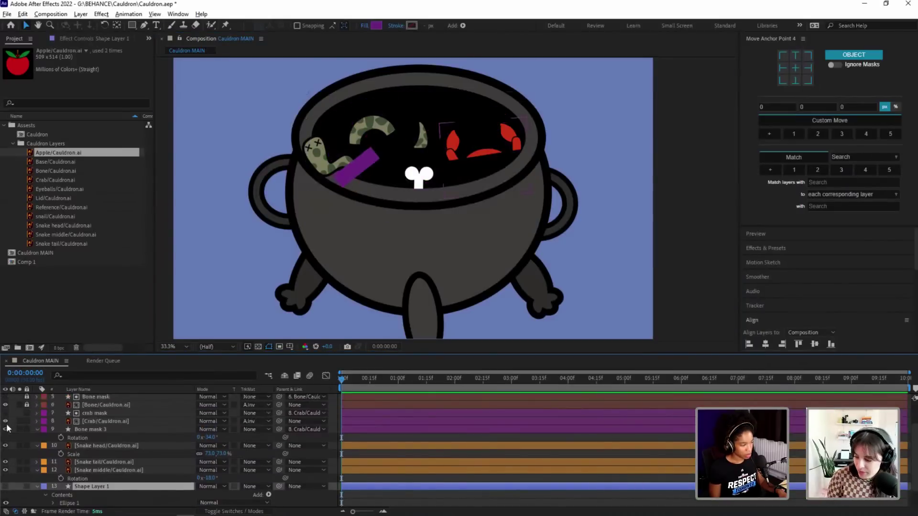
click(6, 421)
click(6, 422)
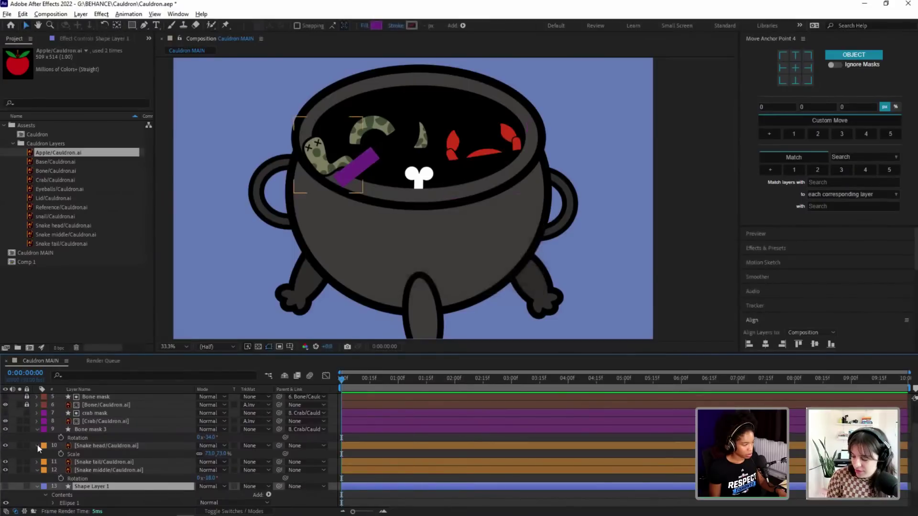
scroll(36, 443, up, 2)
scroll(84, 427, down, 2)
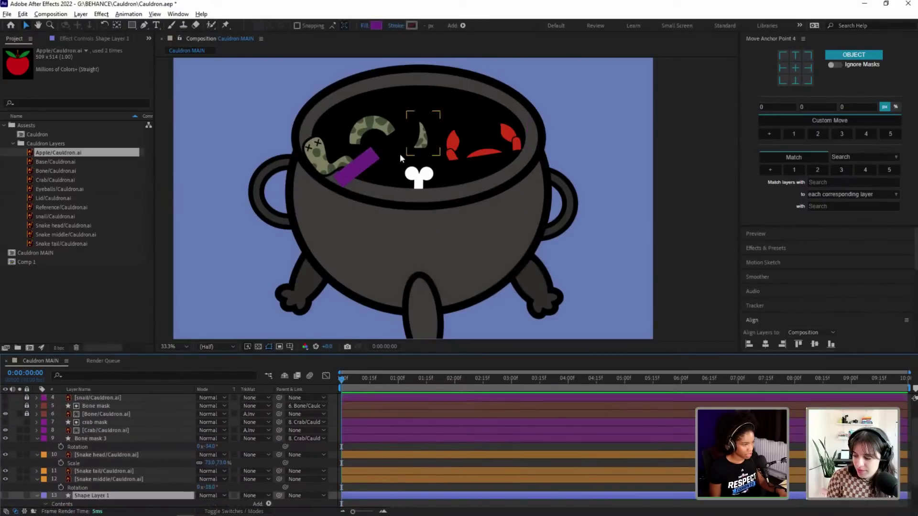
Step: Rename the Bone mask 3 layer as "snake mask"
click(357, 165)
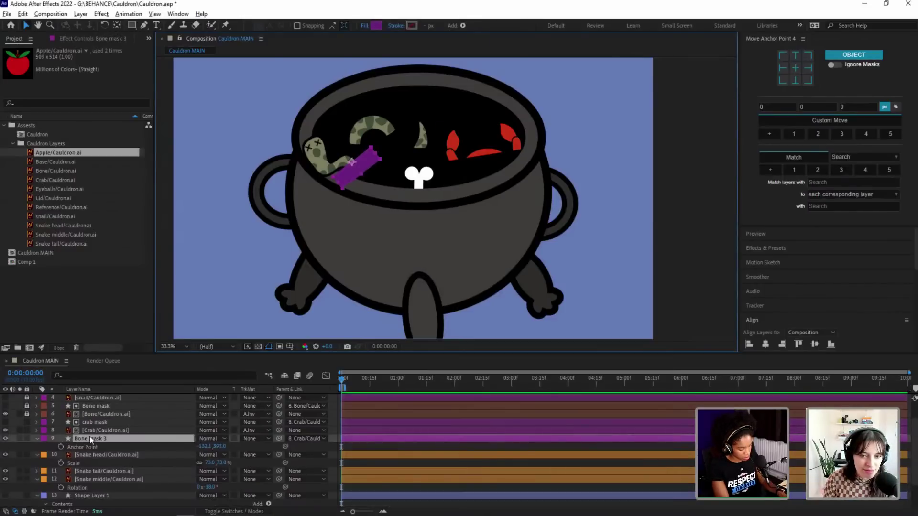
key(s)
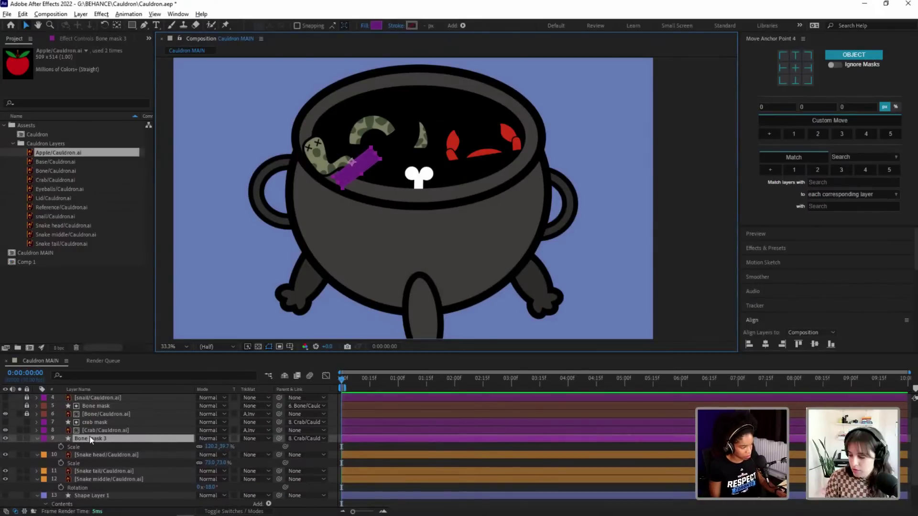
key(Return)
text(sna)
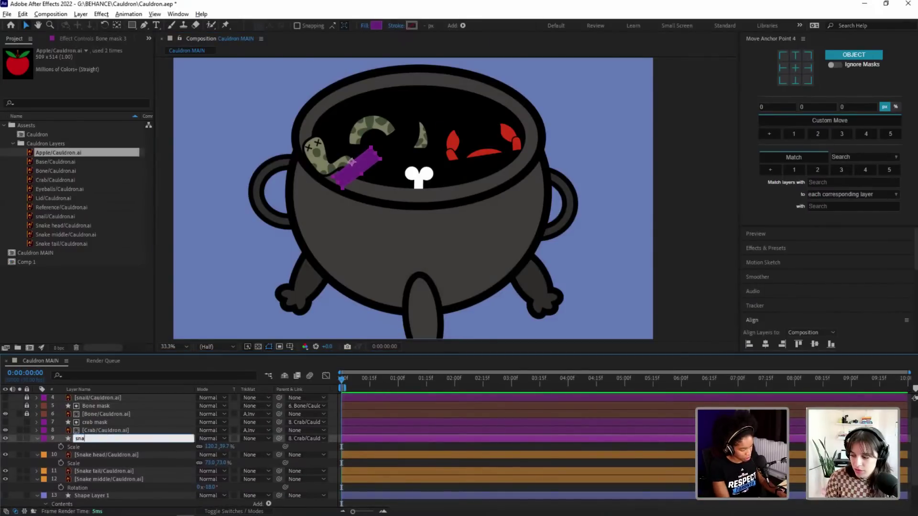
text(ke mask)
key(Return)
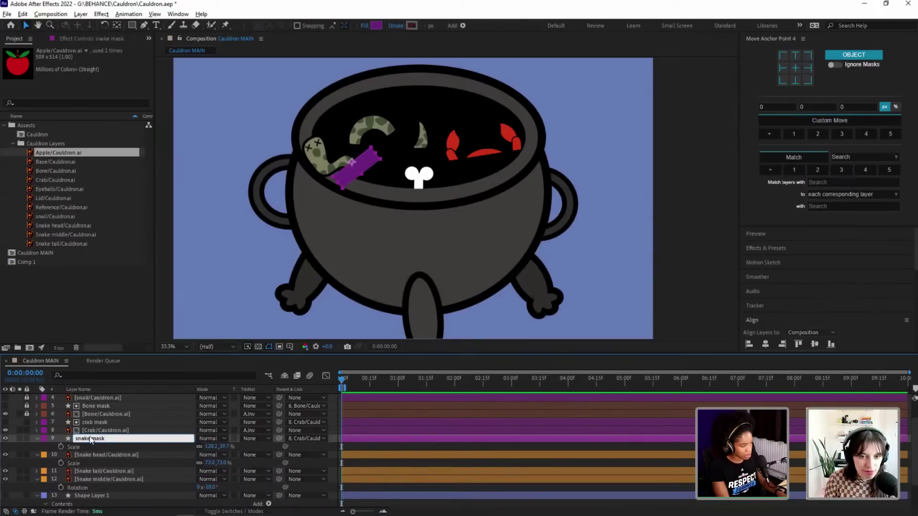
Step: Hide the snake mask layer and set the snake head's track matte to Alpha Inverted Matte "snake mask"
click(5, 438)
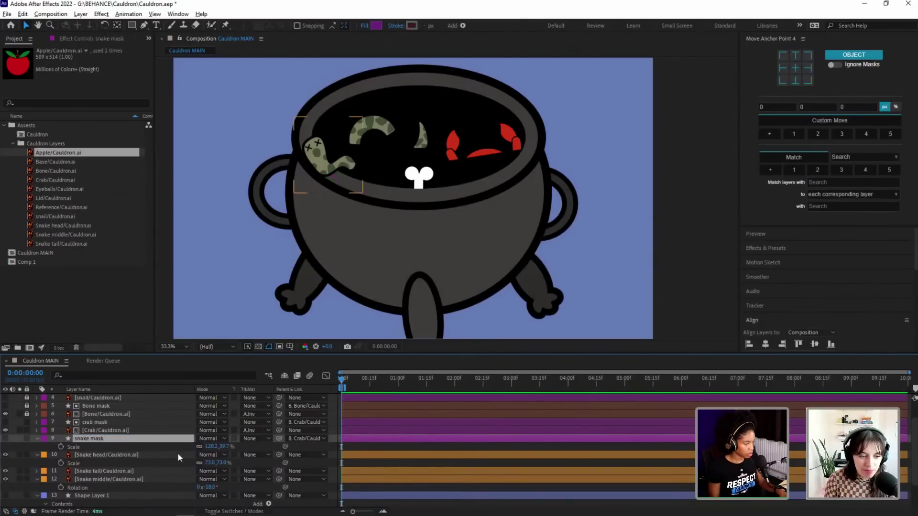
click(259, 455)
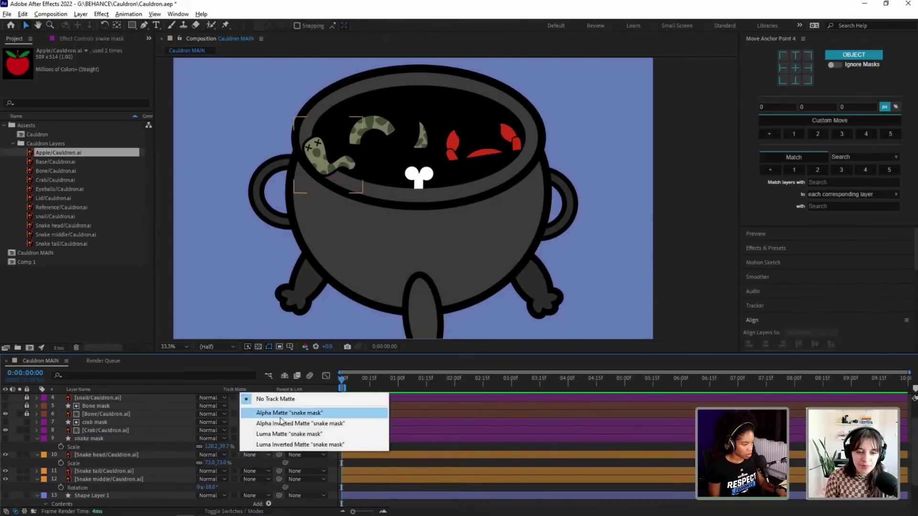
click(282, 424)
click(622, 250)
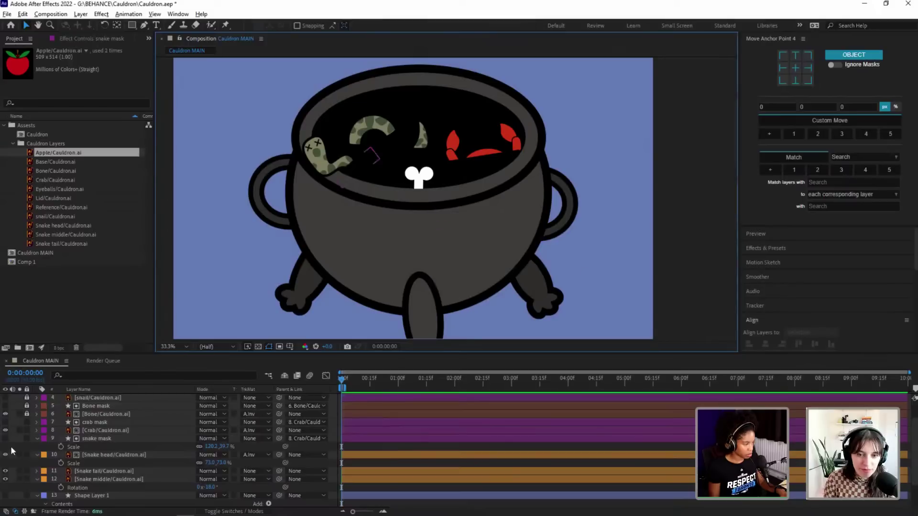
Step: Collapse the snake mask's properties and give the snake mask and snake head layers the Sandstone label colour
click(37, 439)
click(111, 438)
shift+click(93, 447)
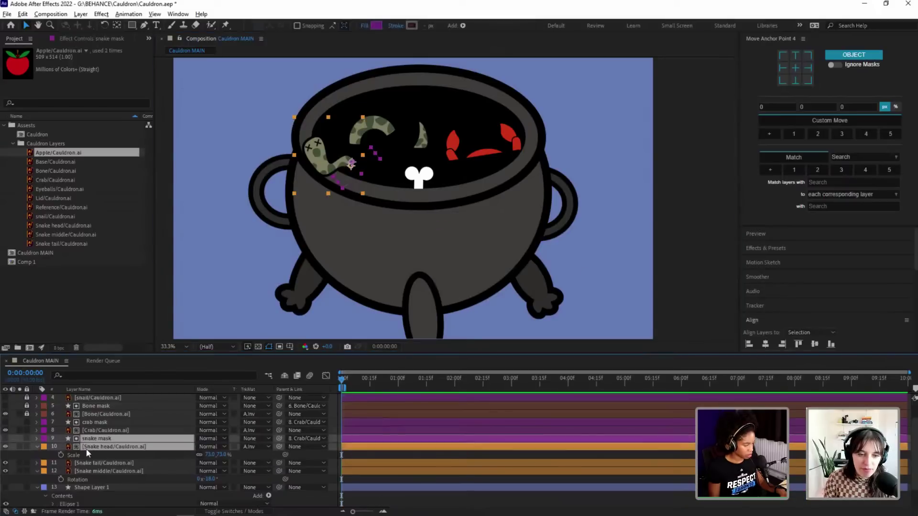
click(40, 447)
click(65, 417)
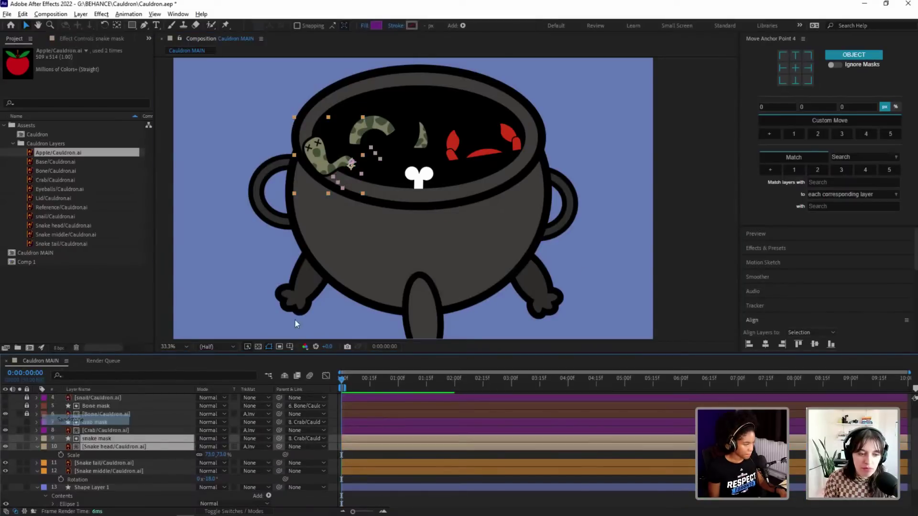
click(557, 245)
Step: Make the purple liquid's Shape Layer 1 visible again
click(319, 137)
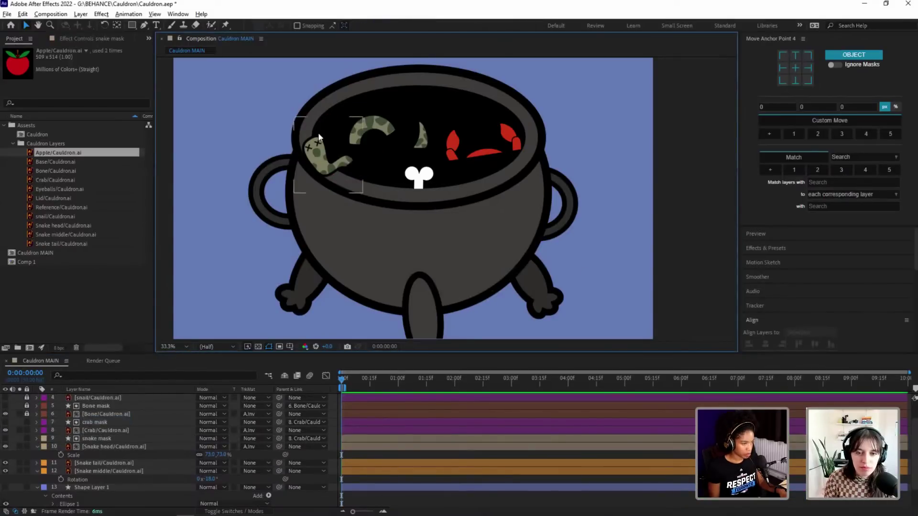
click(478, 142)
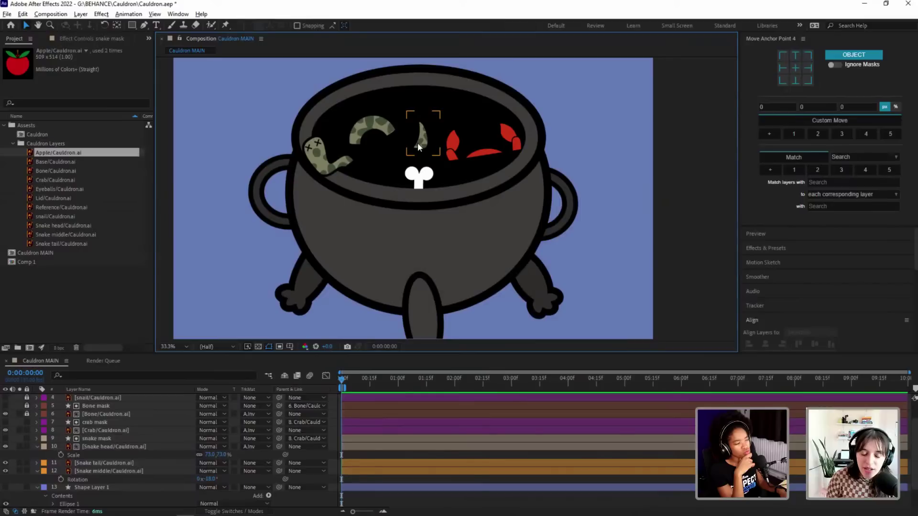
scroll(19, 432, down, 1)
click(6, 462)
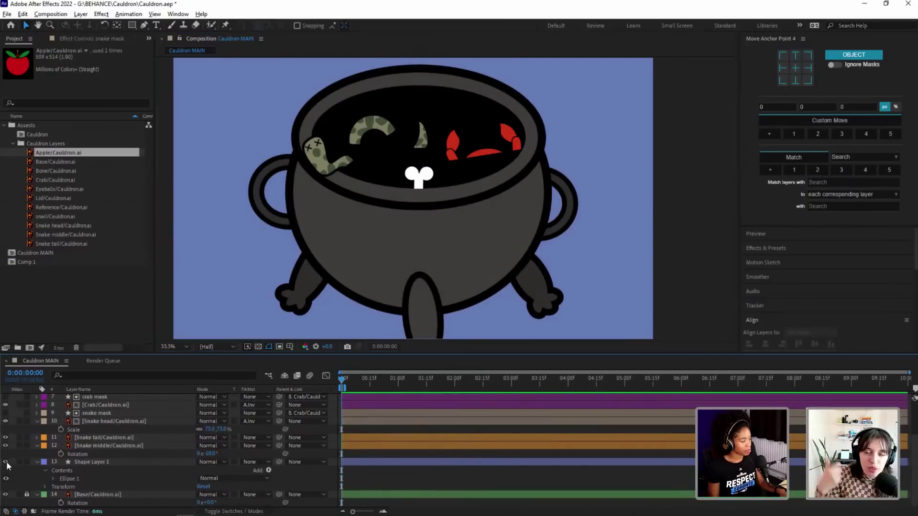
Step: Resize the purple ellipse in height and width so it fits inside the cauldron's opening
click(432, 206)
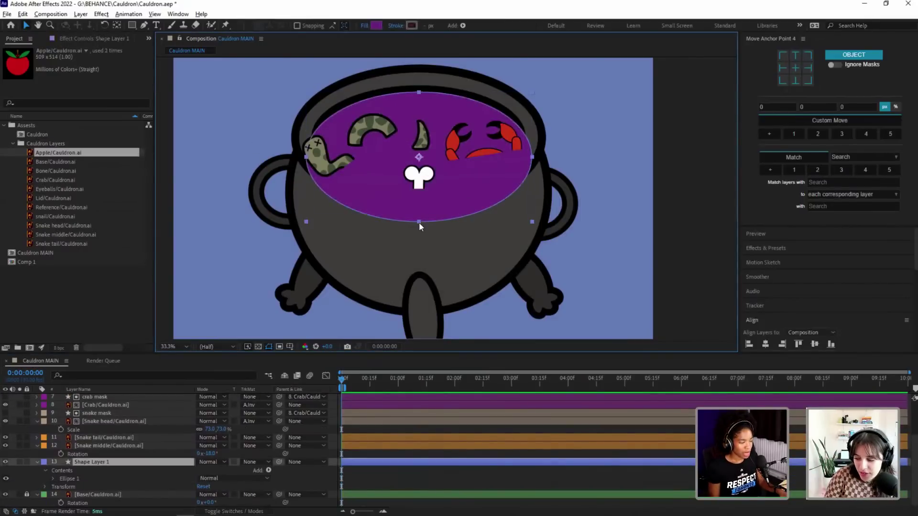
drag(419, 223, 406, 180)
key(ctrl+z)
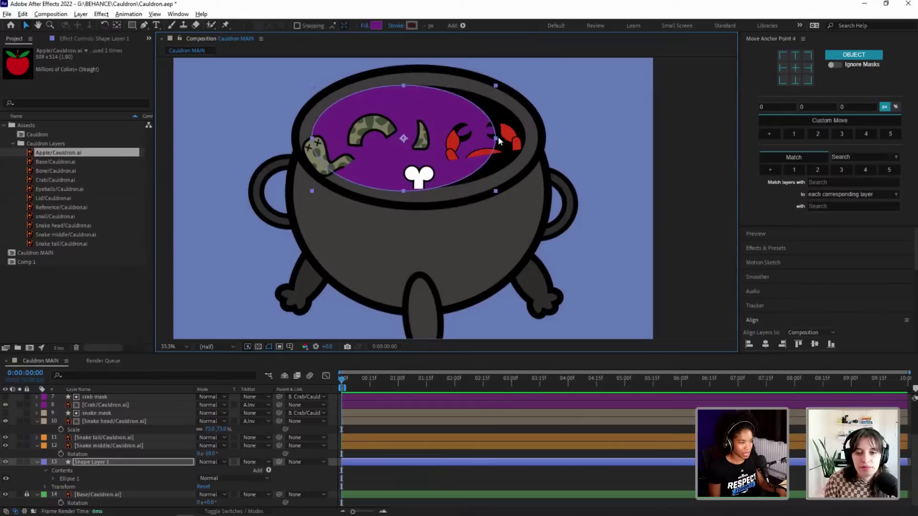
mouse_move(495, 138)
mouse_down()
mouse_move(521, 136)
mouse_move(510, 137)
mouse_up()
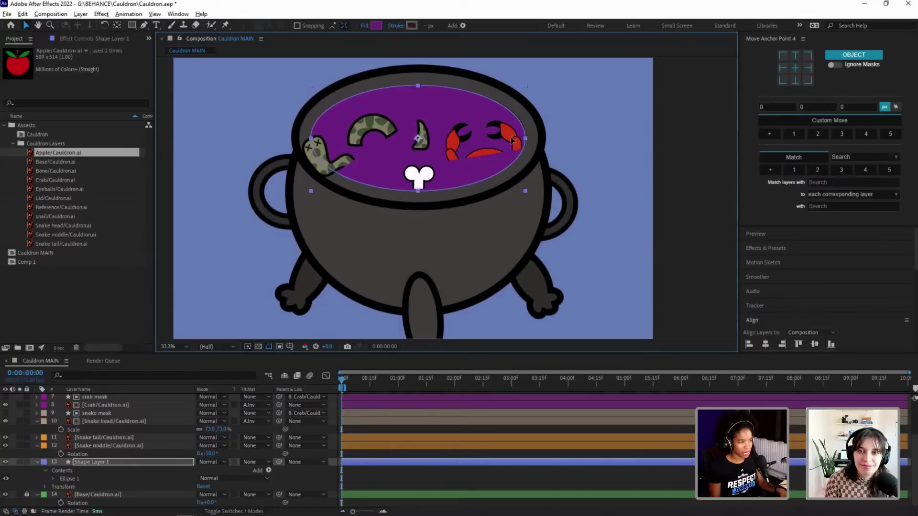
click(612, 137)
drag(594, 150, 580, 186)
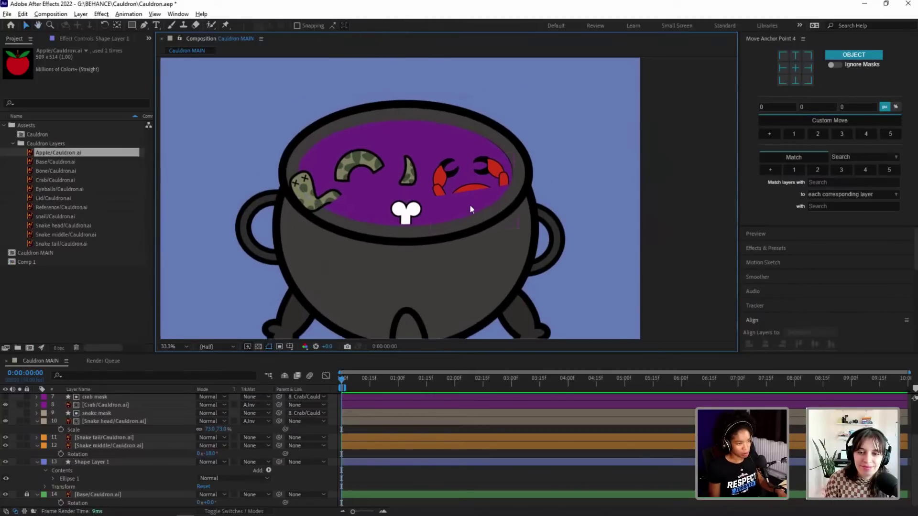
Step: Rename the purple liquid's Shape Layer 1 as "Liquid"
click(432, 139)
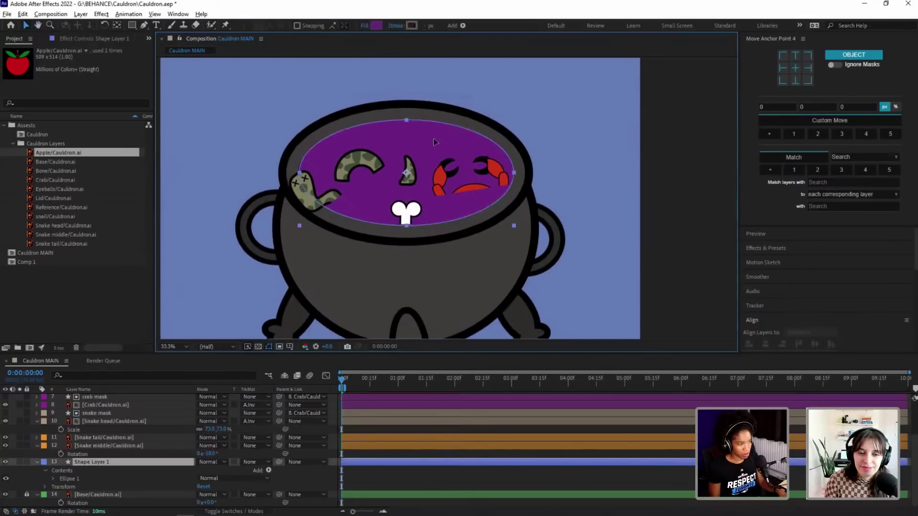
key(Return)
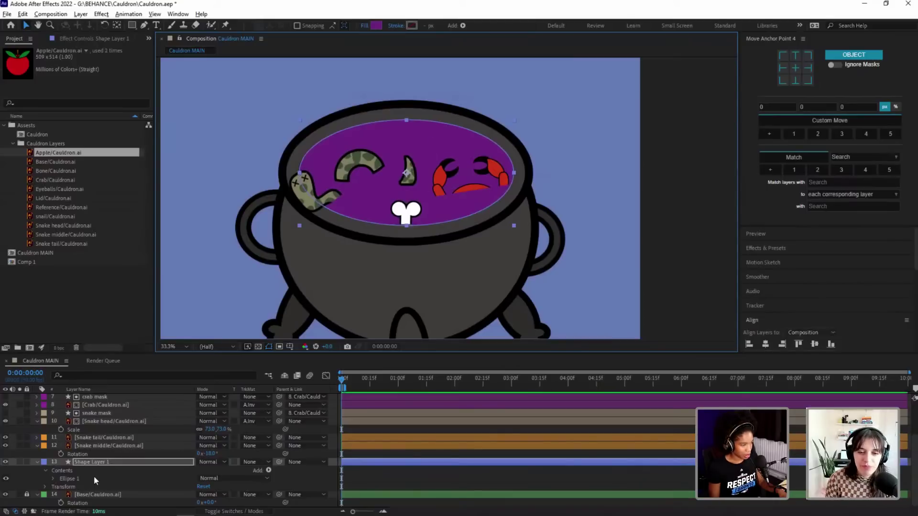
key(Return)
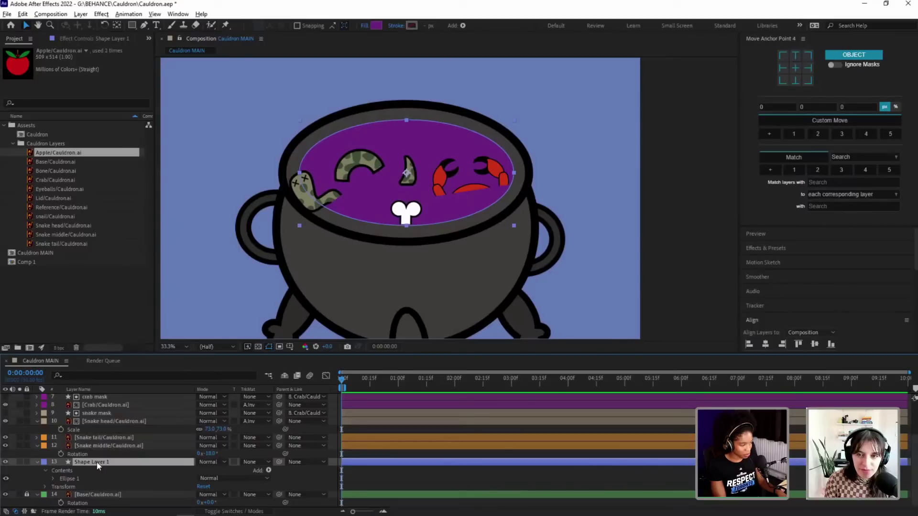
key(Return)
text(Liquid)
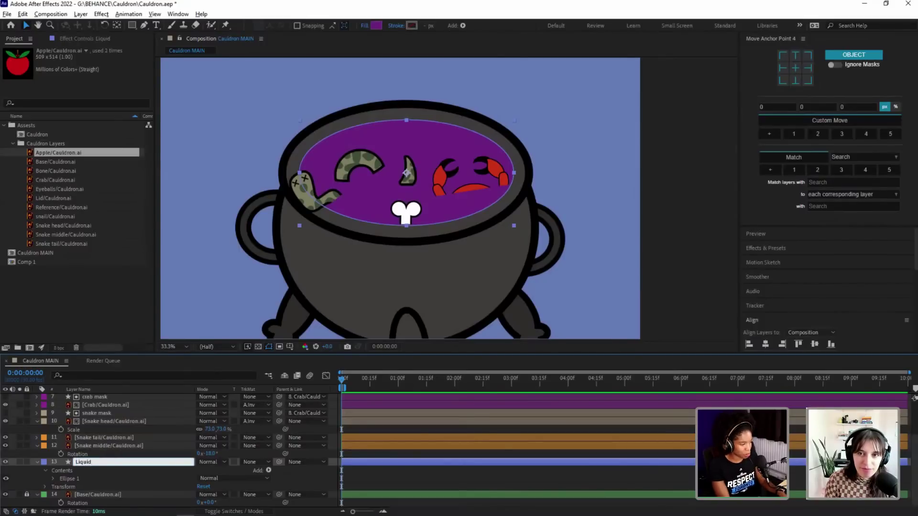
key(Return)
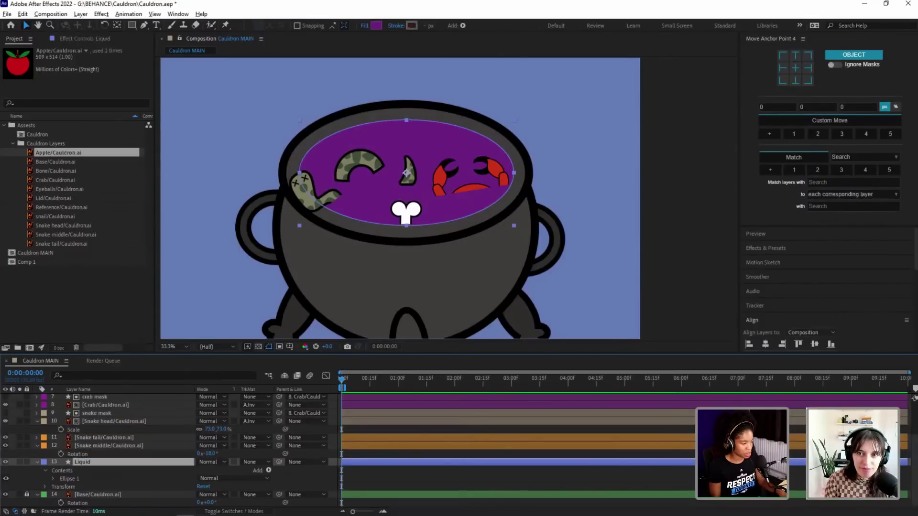
Step: Duplicate the Liquid layer and place the copy between the snail and Bone mask layers
click(36, 462)
key(ctrl+d)
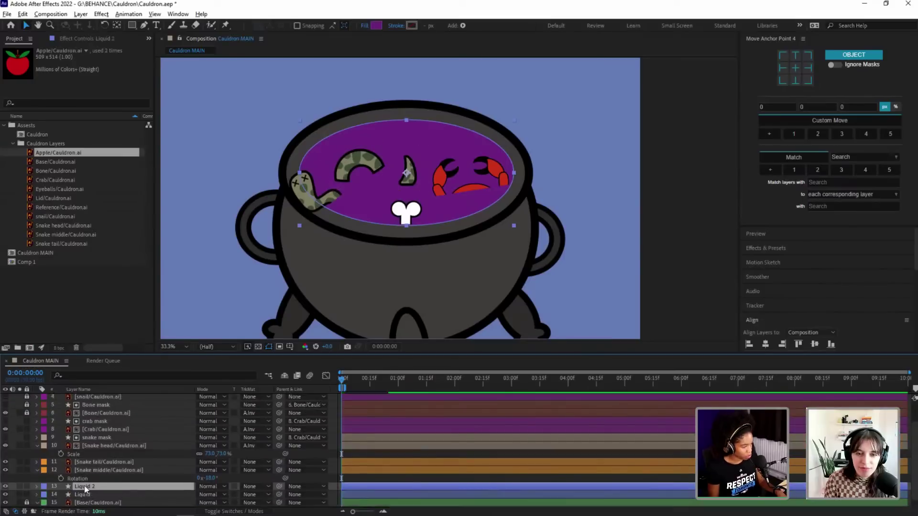
drag(90, 487, 117, 428)
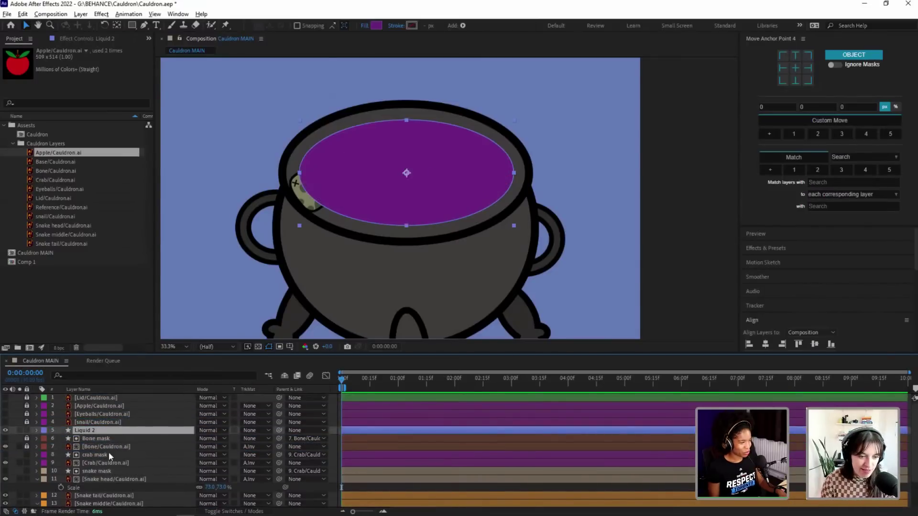
Step: Collapse the snake head and snake middle properties, and hide the bone, crab, snake and original Liquid layers
click(37, 478)
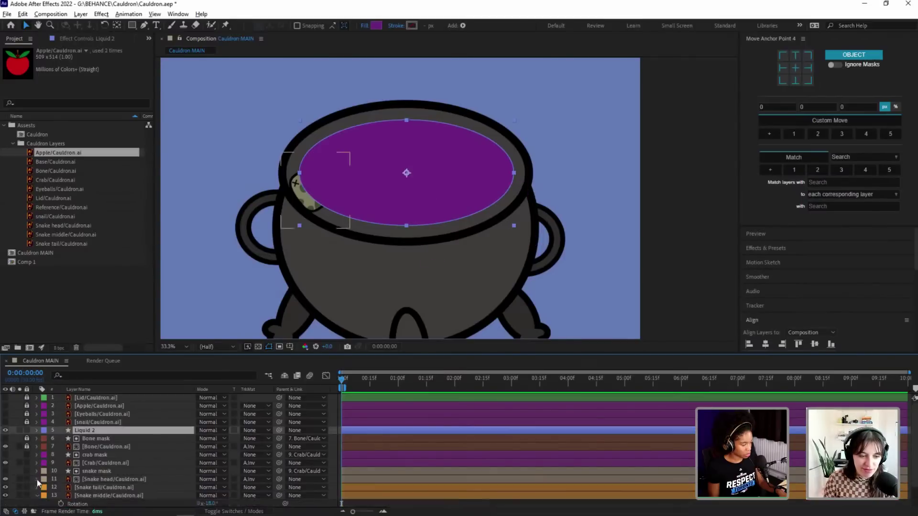
drag(6, 447, 7, 497)
scroll(33, 483, down, 2)
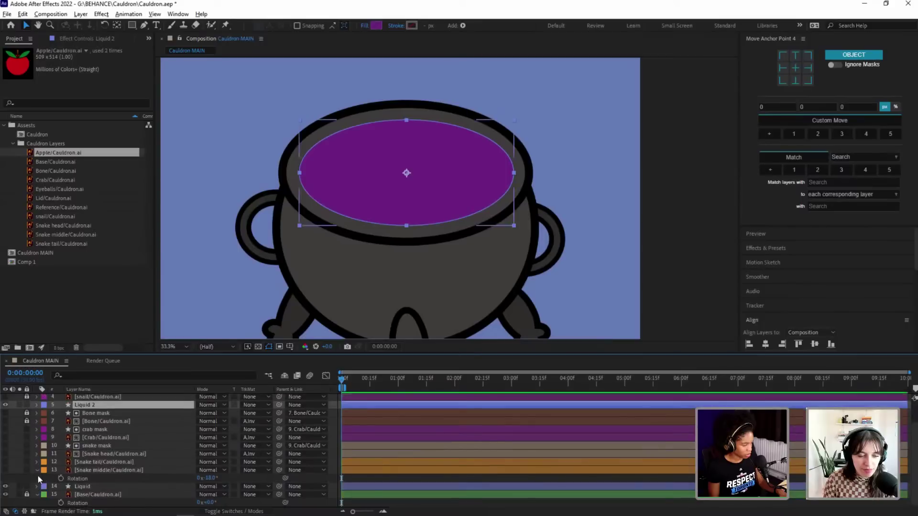
click(37, 469)
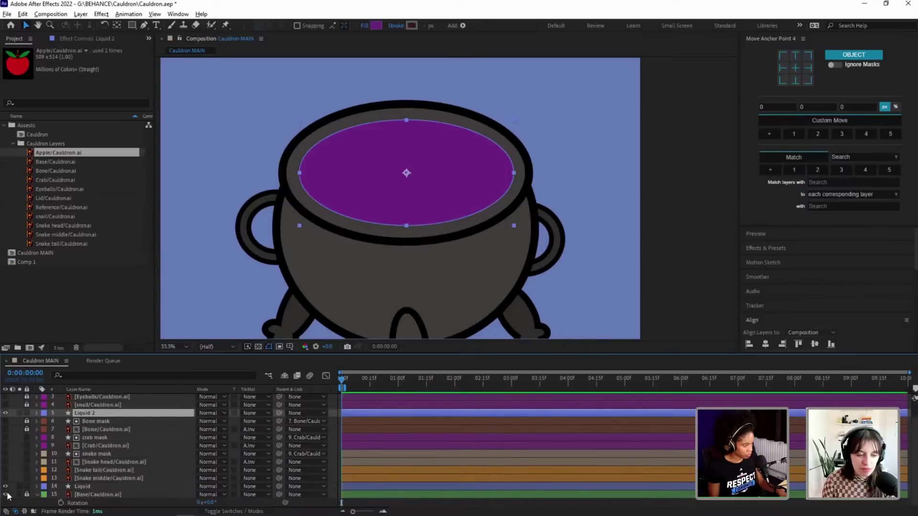
Step: Change the fill of the duplicated liquid ellipse to green 34B52E
click(426, 174)
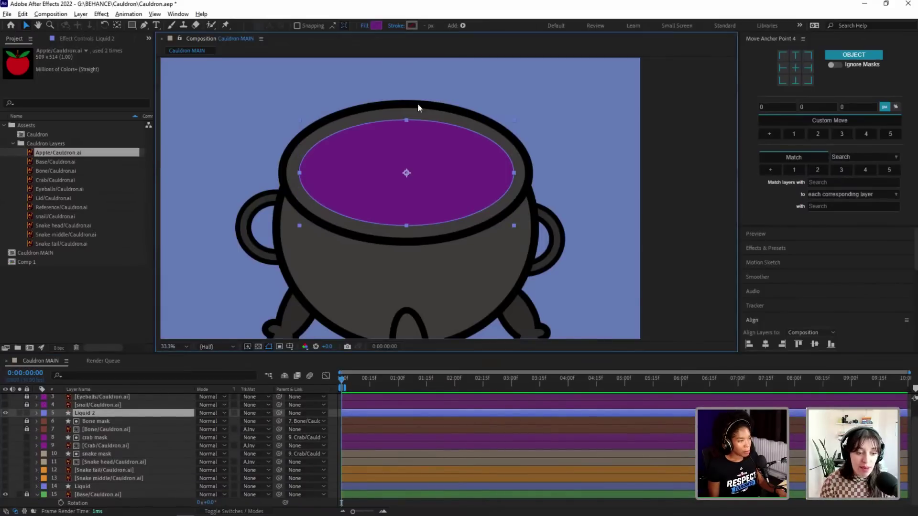
click(375, 27)
click(273, 230)
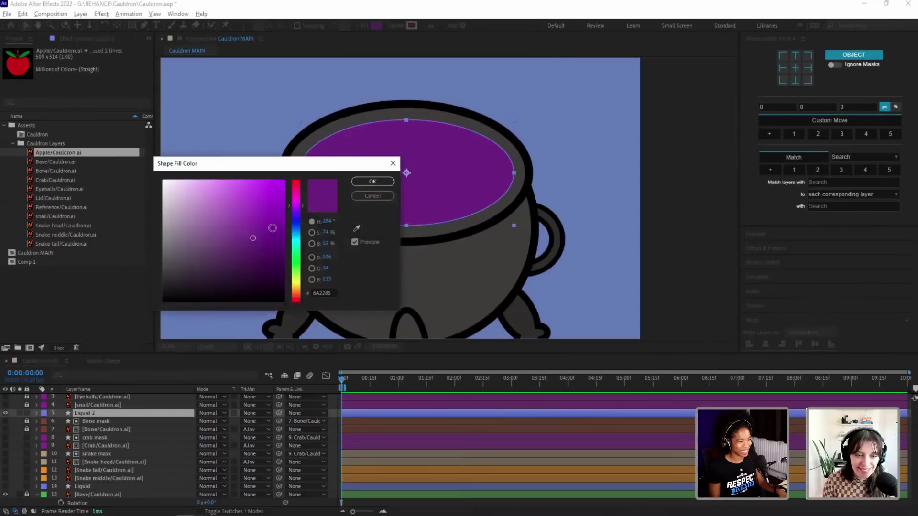
click(297, 261)
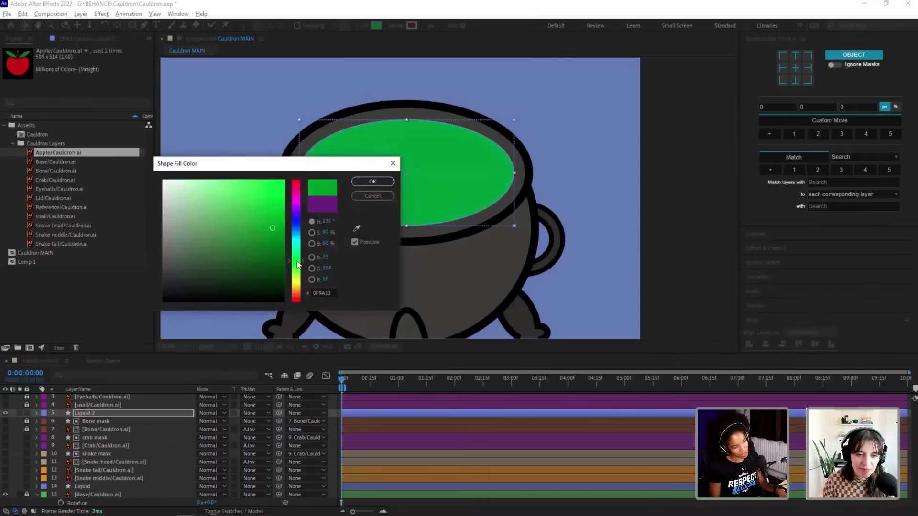
drag(267, 224, 253, 215)
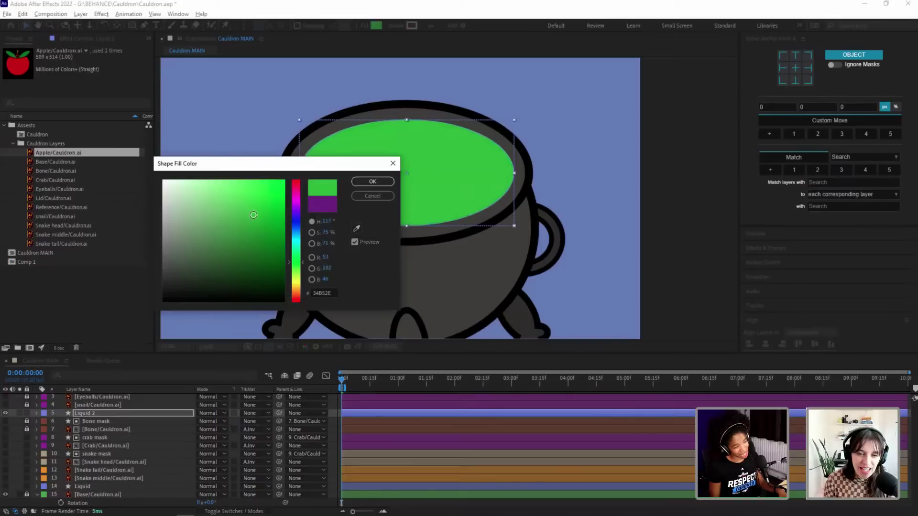
click(372, 182)
Step: Make the apple, eyeballs and snail layers visible above the green liquid
scroll(74, 463, up, 1)
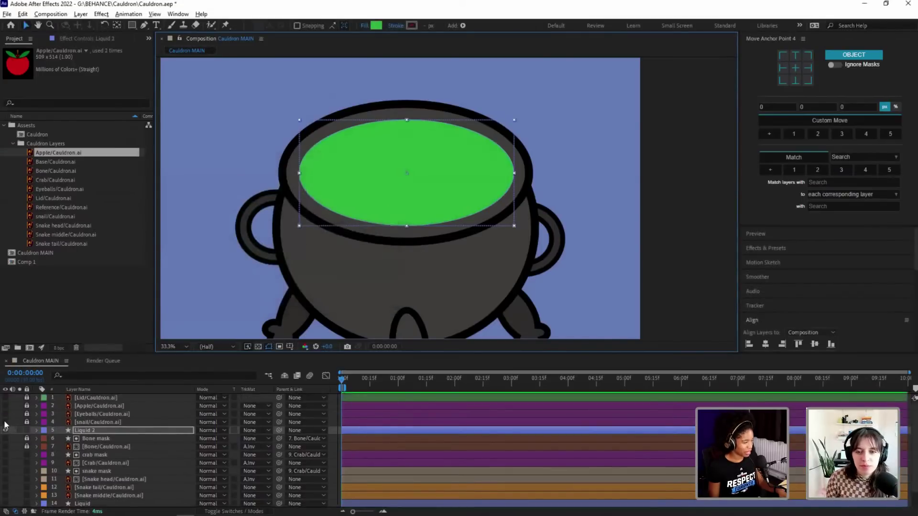
click(6, 414)
click(6, 405)
click(5, 422)
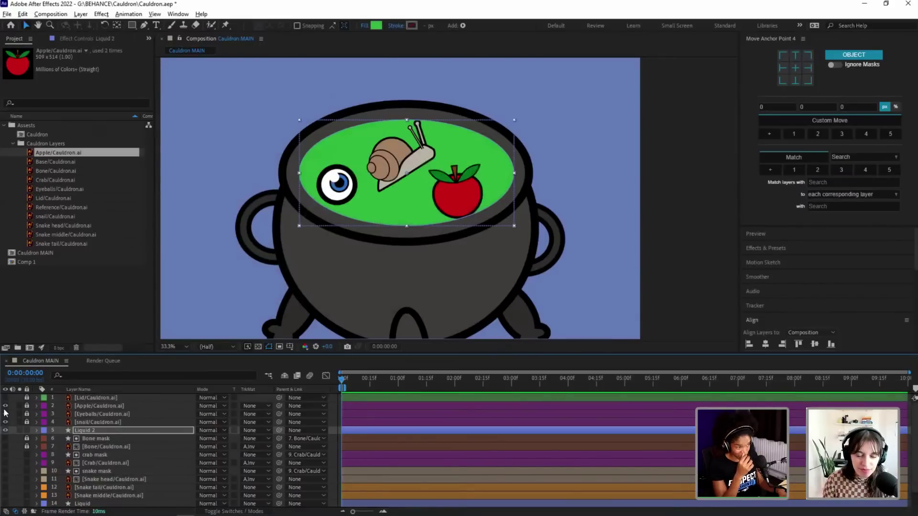
Step: Lock the green Liquid 2 layer and unlock the apple, eyeballs and snail layers
click(283, 292)
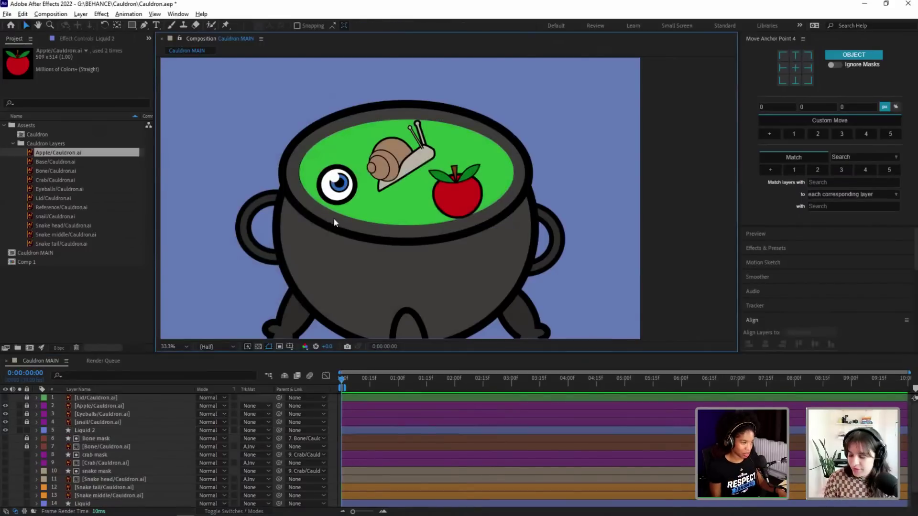
click(458, 194)
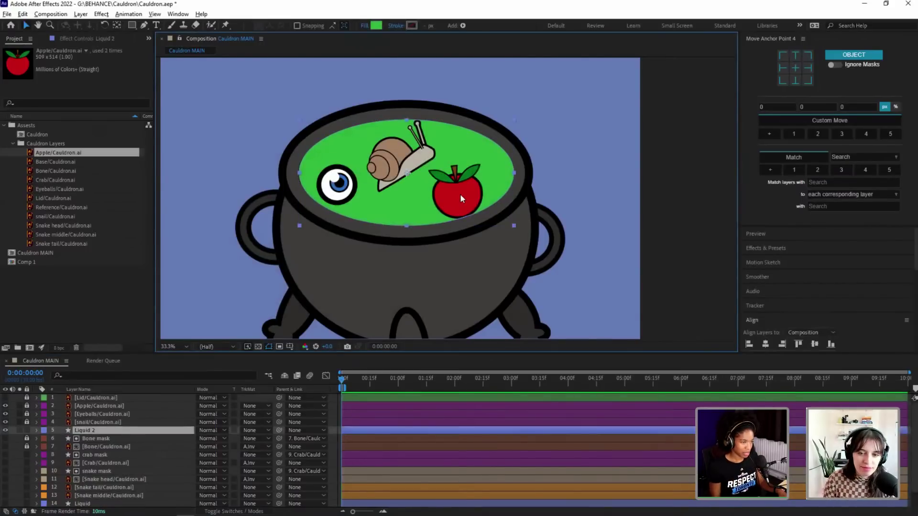
click(26, 429)
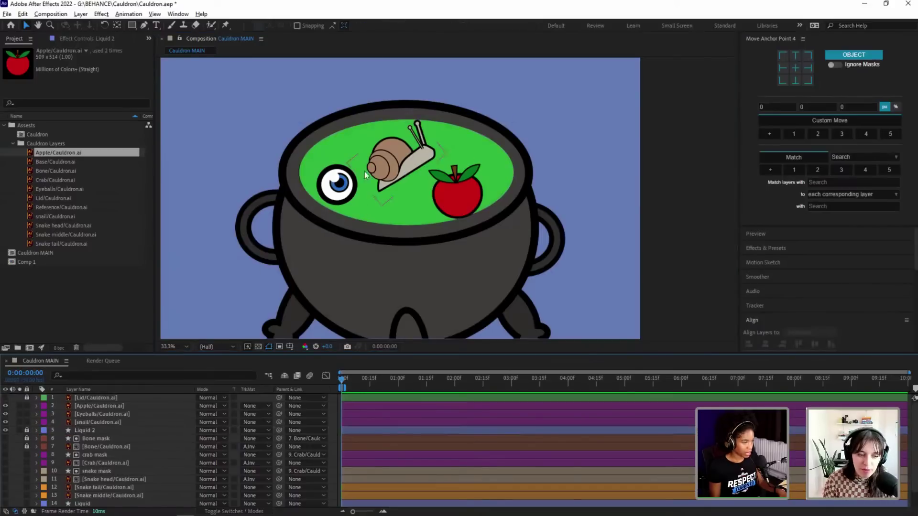
Step: Nudge the eyeball slightly up and to the right, and draw a rectangle with a centred anchor point over its lower part
drag(345, 187, 352, 183)
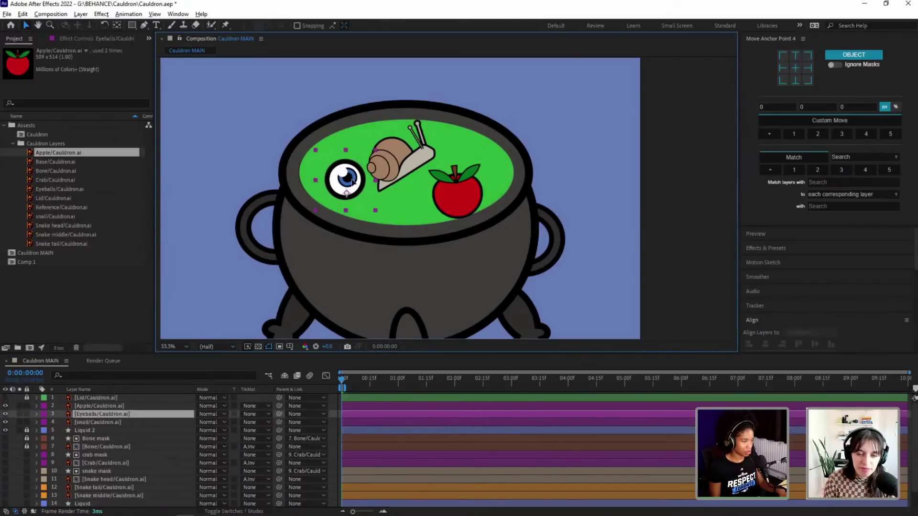
click(131, 23)
click(27, 446)
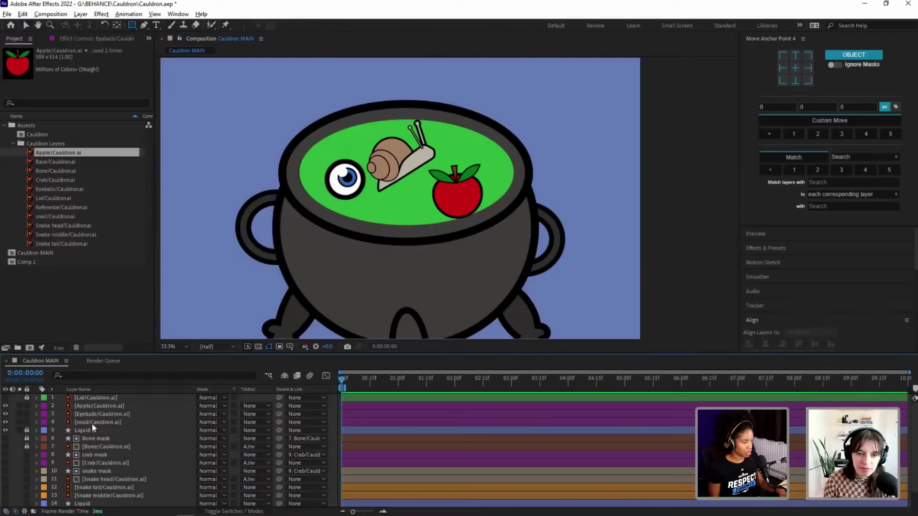
mouse_move(383, 214)
mouse_down()
mouse_move(316, 187)
mouse_move(352, 203)
mouse_up()
click(795, 68)
key(v)
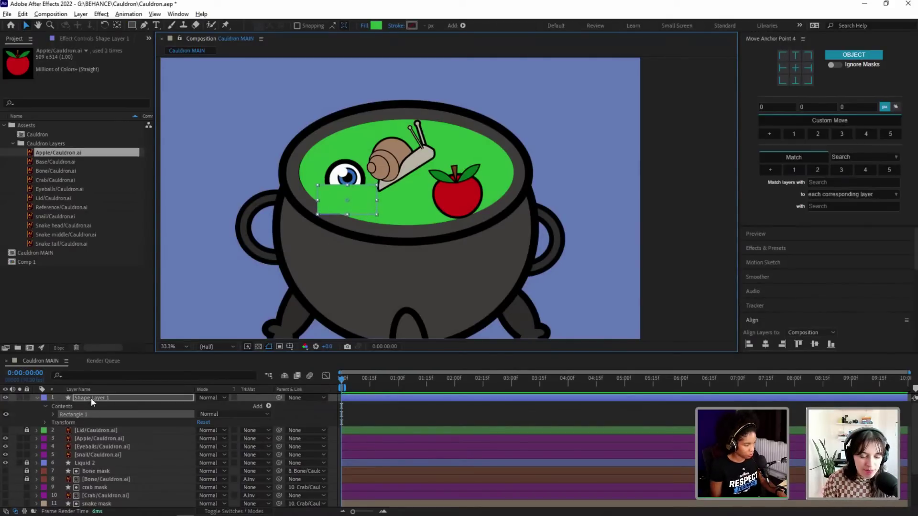
Step: Rename the rectangle's layer as "eye mask" and move it directly above the Eyeballs layer
text(eye)
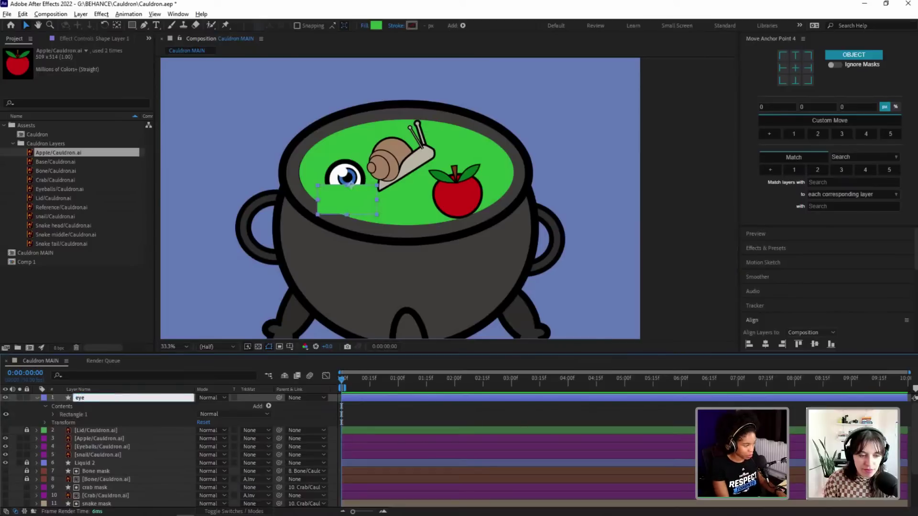
text( mask)
key(Return)
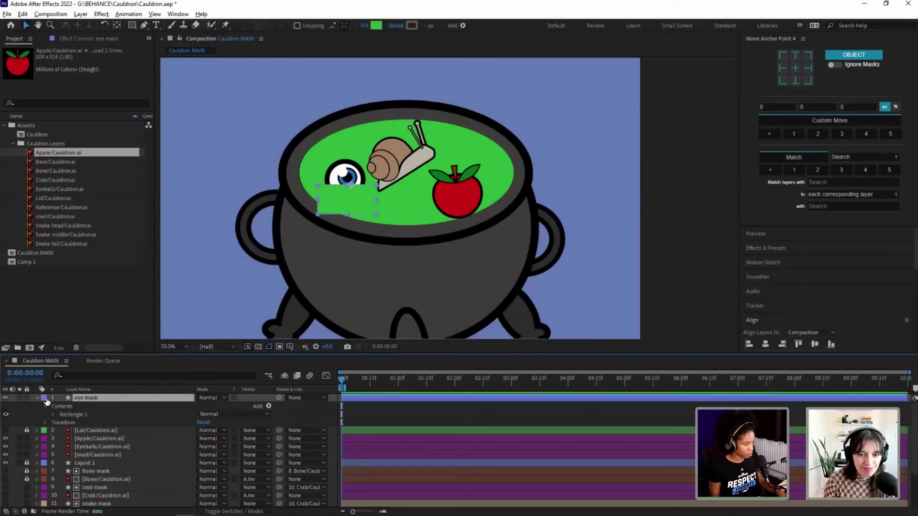
click(37, 398)
drag(100, 399, 106, 419)
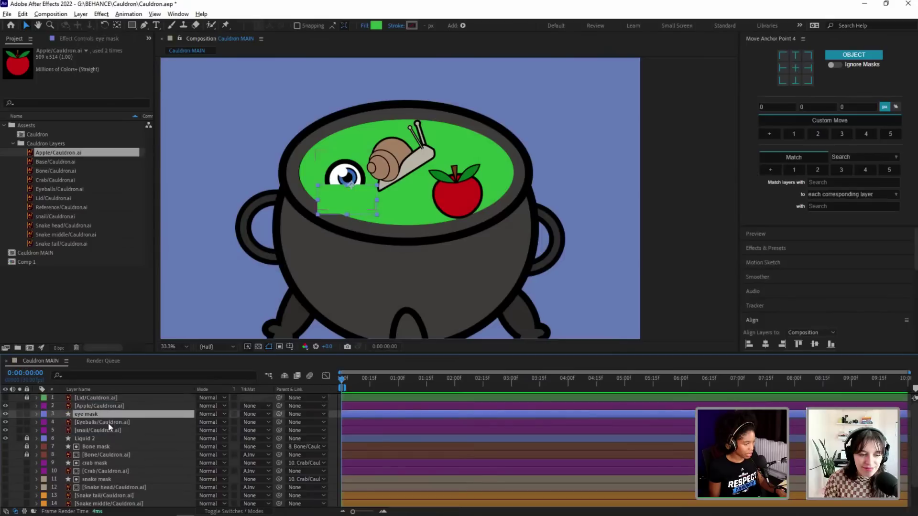
Step: Set the Eyeballs layer's track matte to Alpha Inverted Matte "eye mask" and nudge the eyeball slightly
click(109, 422)
click(265, 423)
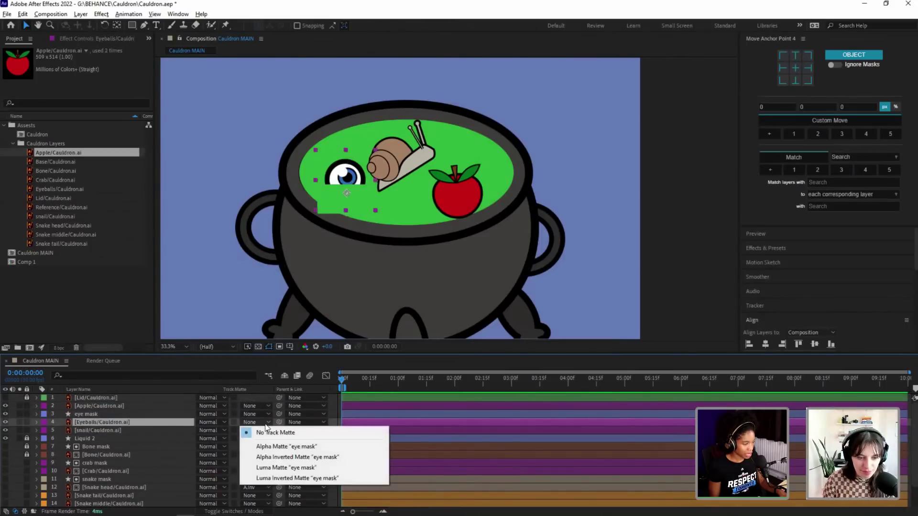
click(296, 457)
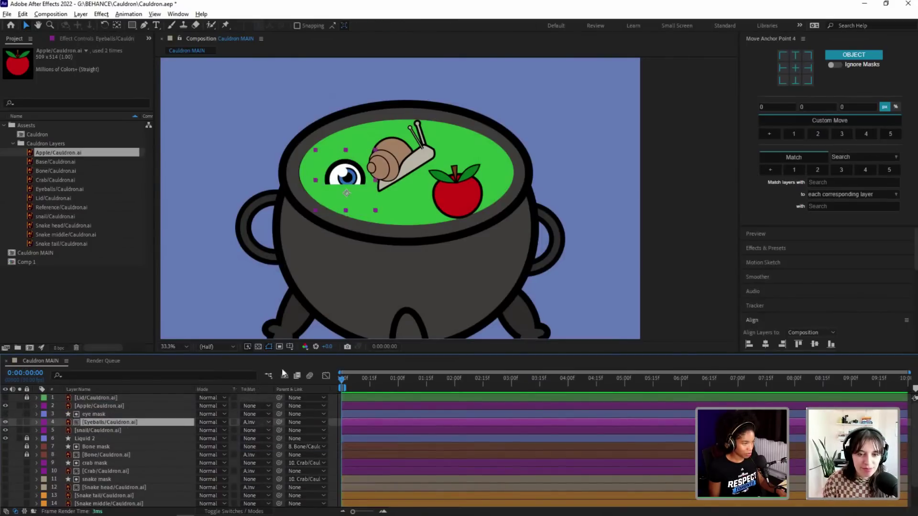
click(328, 257)
mouse_move(345, 175)
mouse_down()
mouse_move(338, 180)
mouse_move(351, 176)
mouse_up()
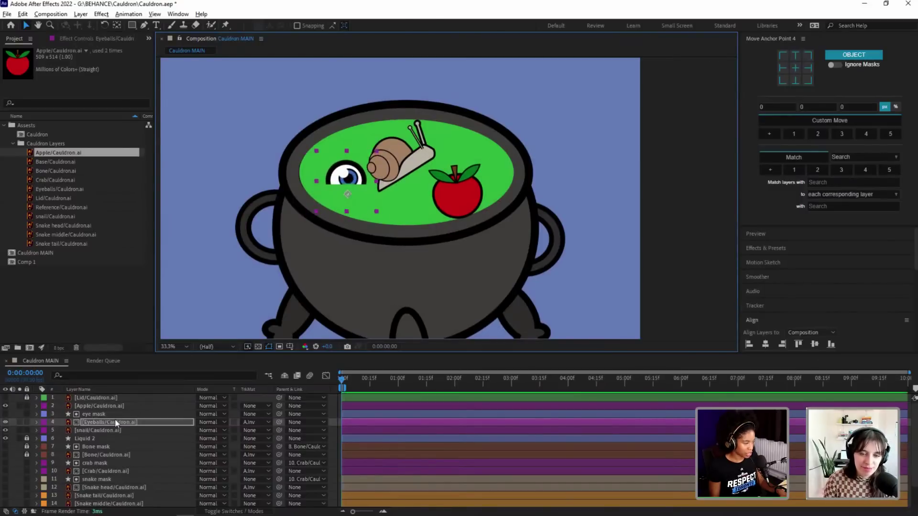
Step: Lock the Eyeballs and eye mask layers, keeping the snail layer unlocked and selected
click(26, 422)
click(26, 430)
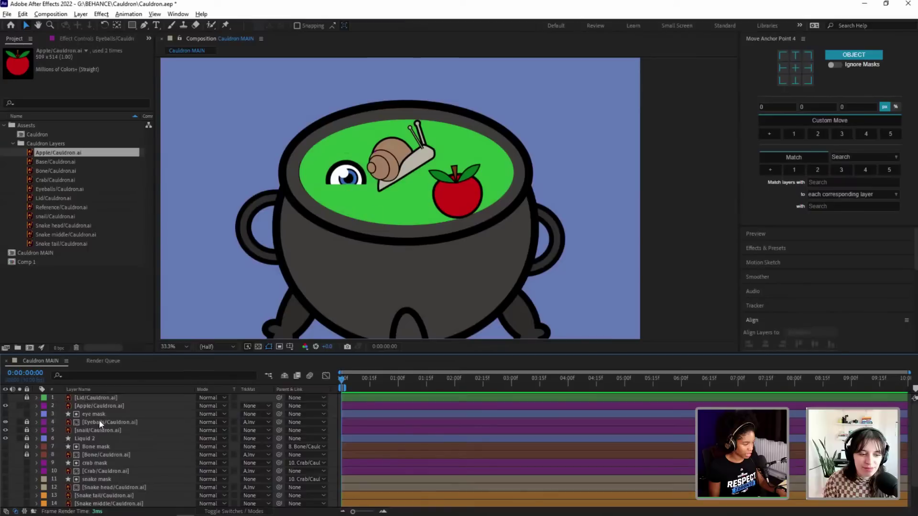
click(26, 414)
click(27, 438)
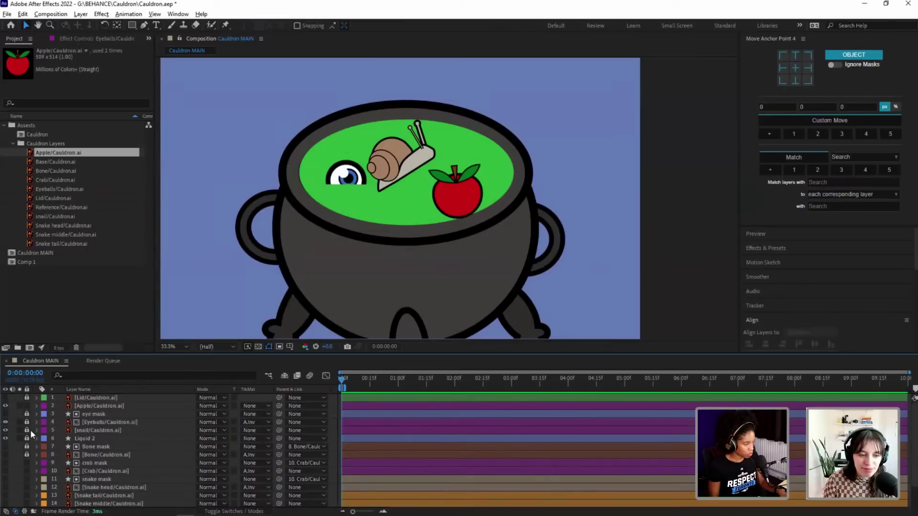
click(89, 430)
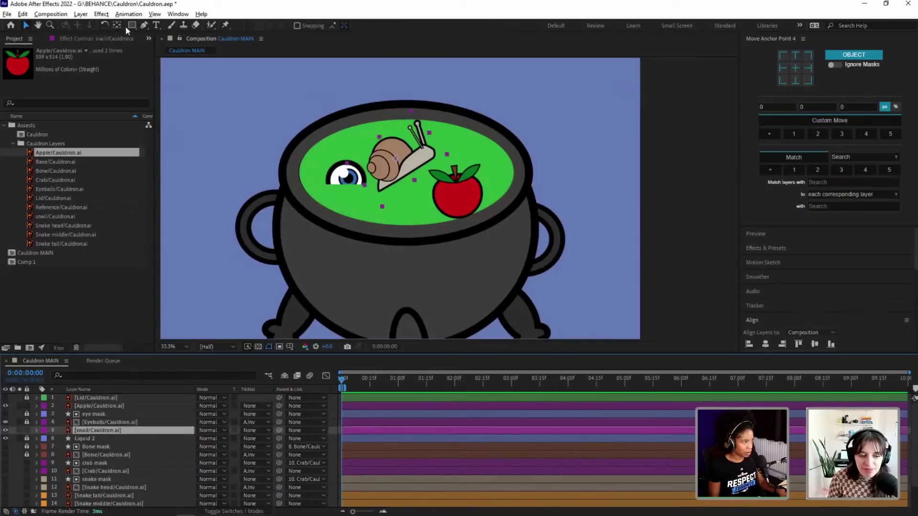
Step: Nudge the snail up and to the right, and draw a rectangle shape layer over its lower part
drag(412, 164, 430, 154)
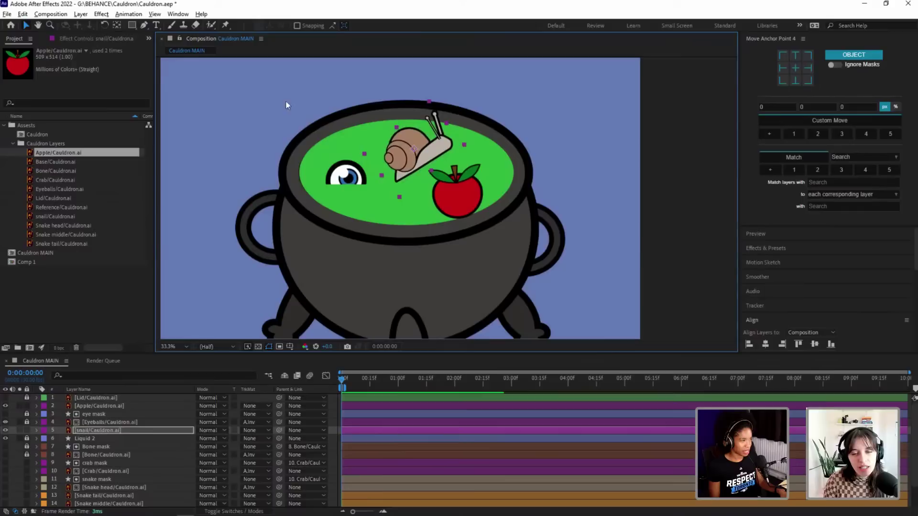
click(131, 25)
click(18, 413)
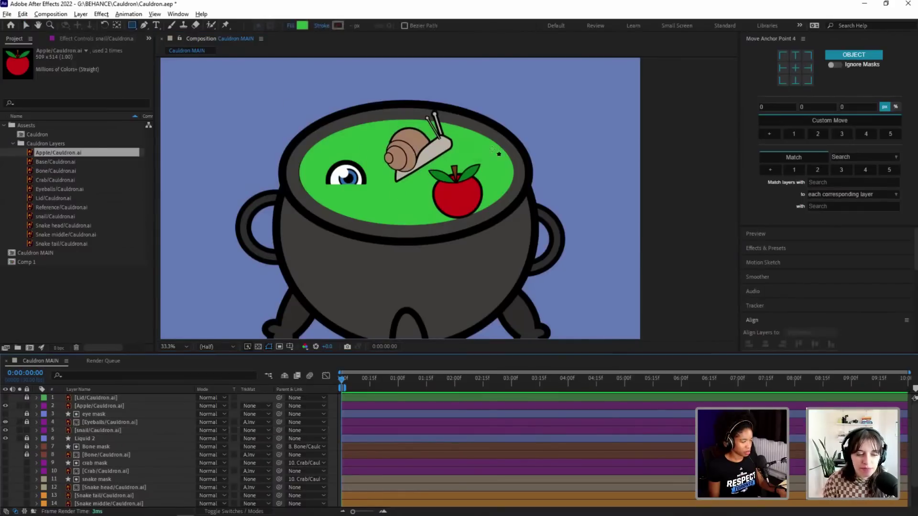
mouse_move(445, 203)
mouse_down()
mouse_move(367, 157)
mouse_move(352, 181)
mouse_up()
key(v)
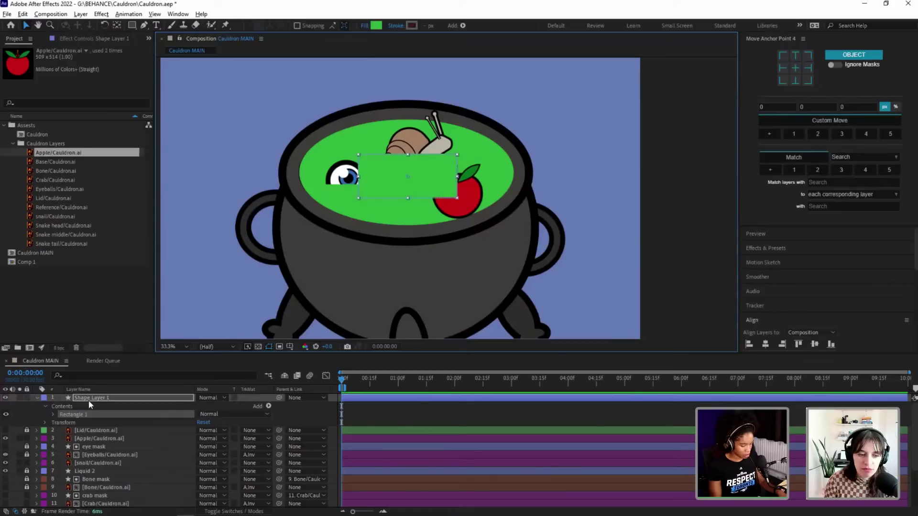
Step: Rename the rectangle's layer as "snailmask" and move it directly above the snail layer
key(t)
key(t)
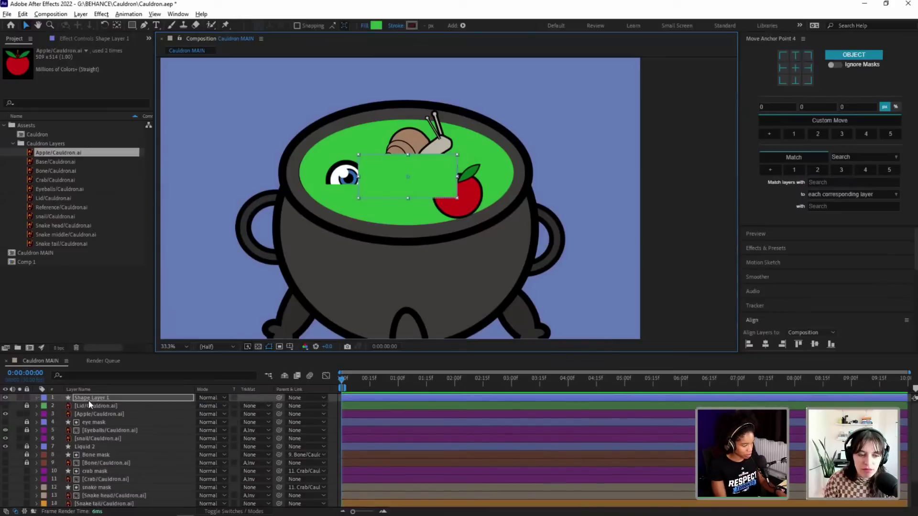
right_click(87, 393)
right_click(83, 399)
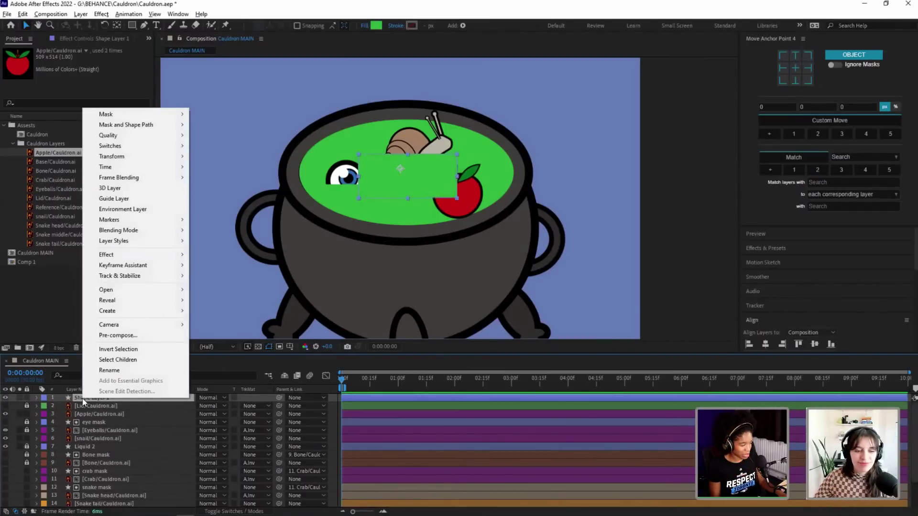
click(123, 373)
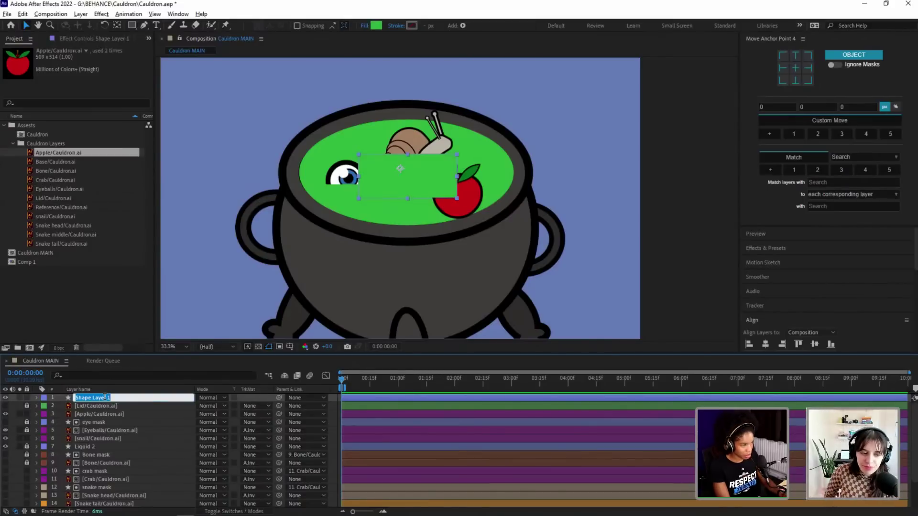
text(snailmask)
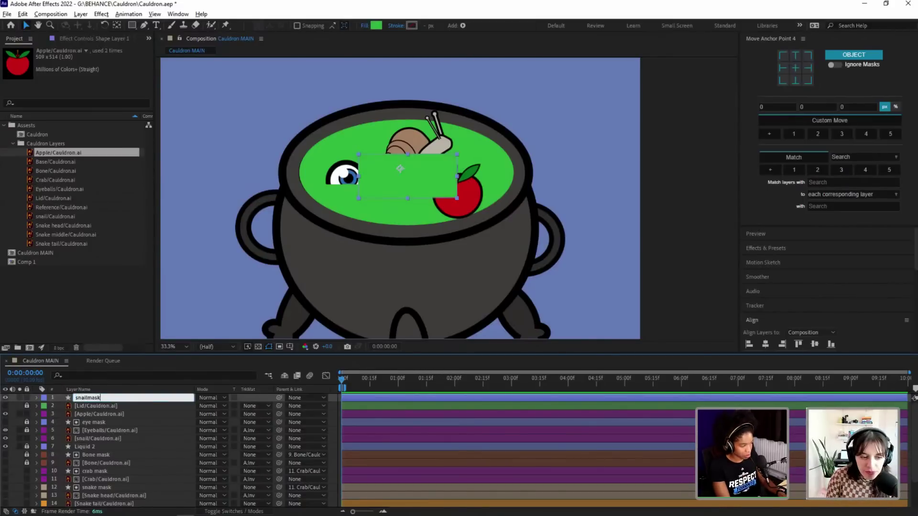
key(Return)
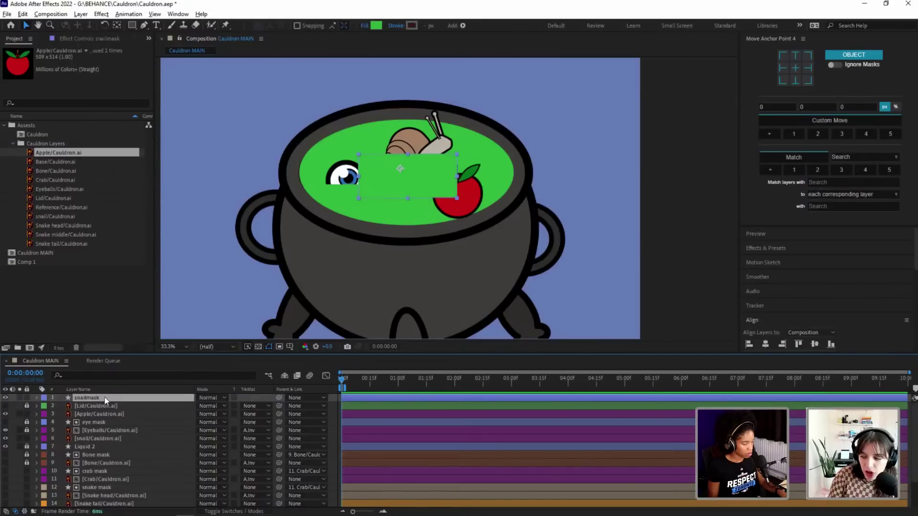
drag(112, 402, 114, 435)
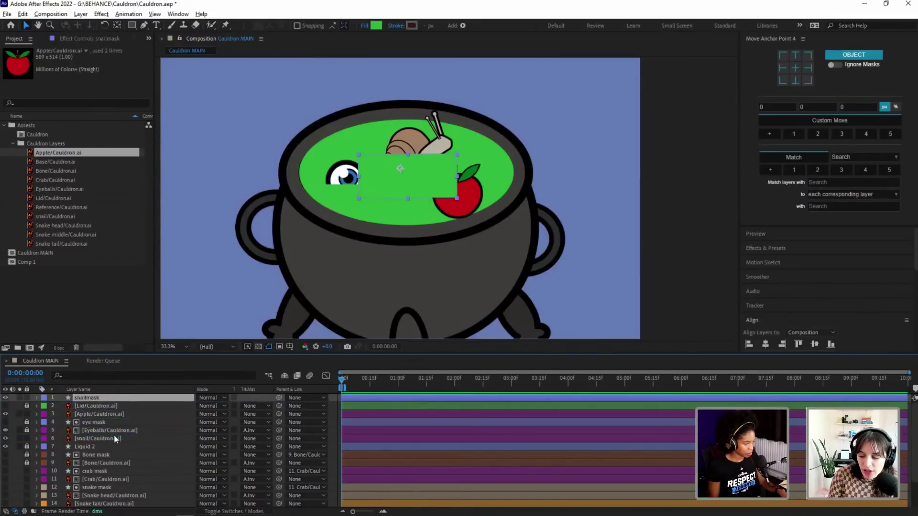
Step: Set the snail layer's track matte to Alpha Inverted Matte "snailmask"
click(90, 439)
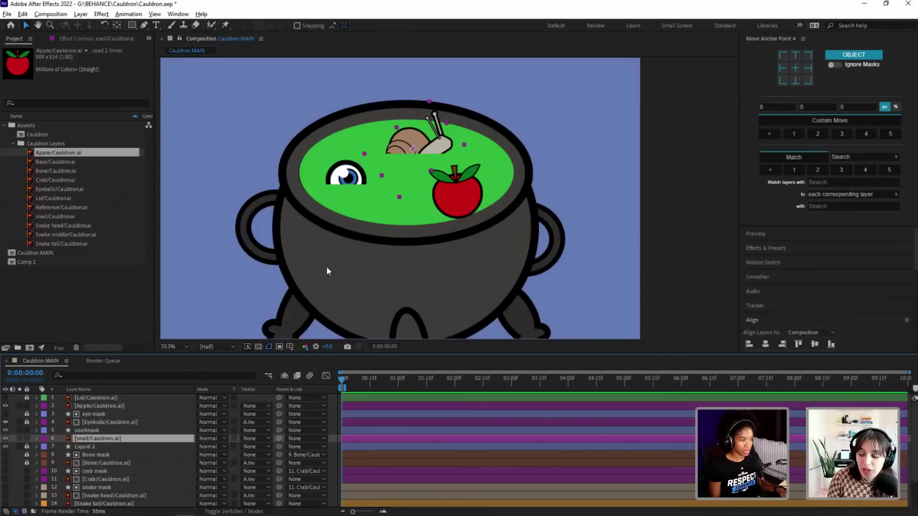
click(27, 447)
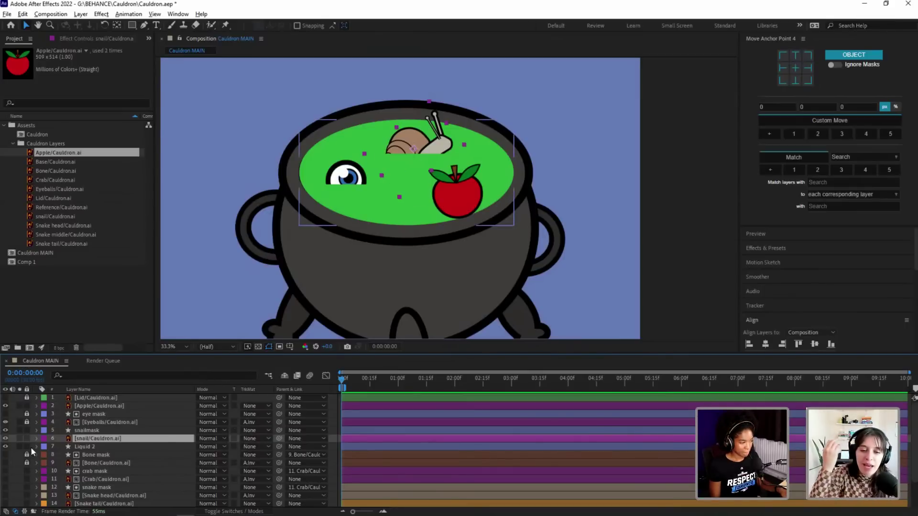
click(27, 446)
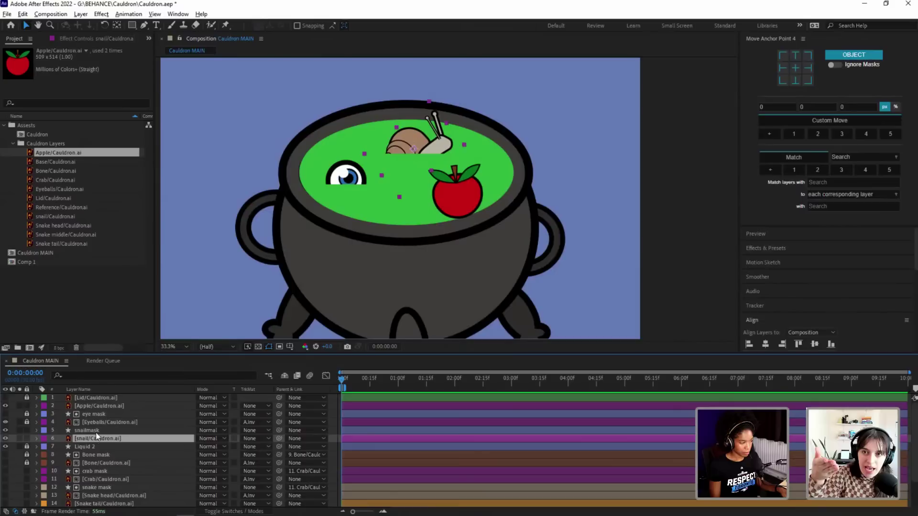
ctrl+click(96, 432)
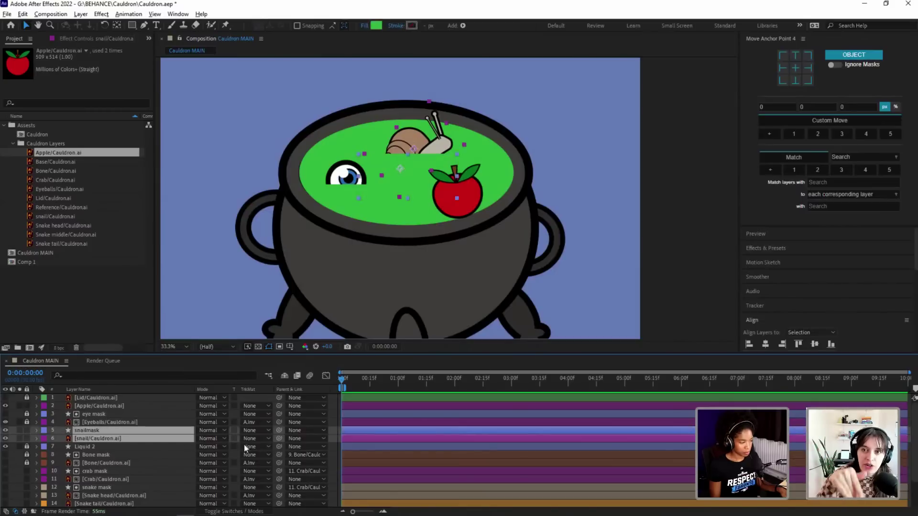
click(122, 437)
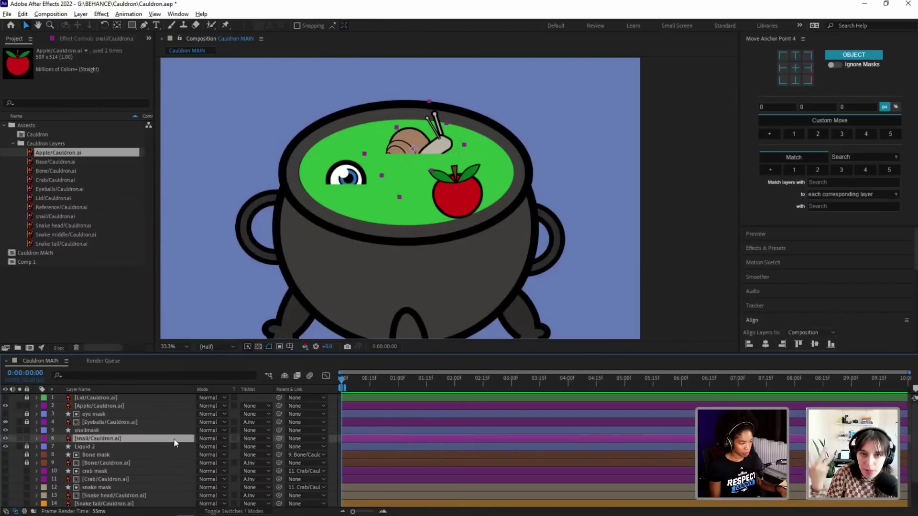
click(257, 437)
click(262, 471)
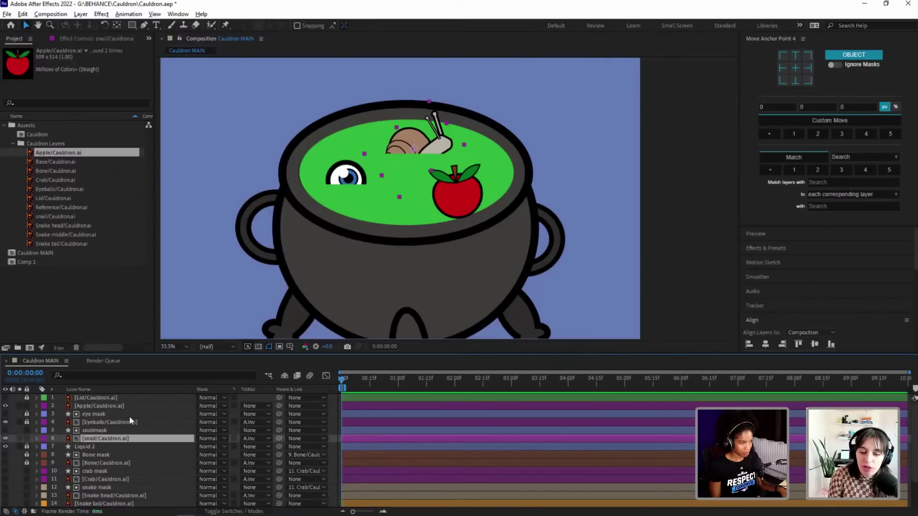
Step: Lock the snail and snailmask layers
click(27, 438)
click(27, 430)
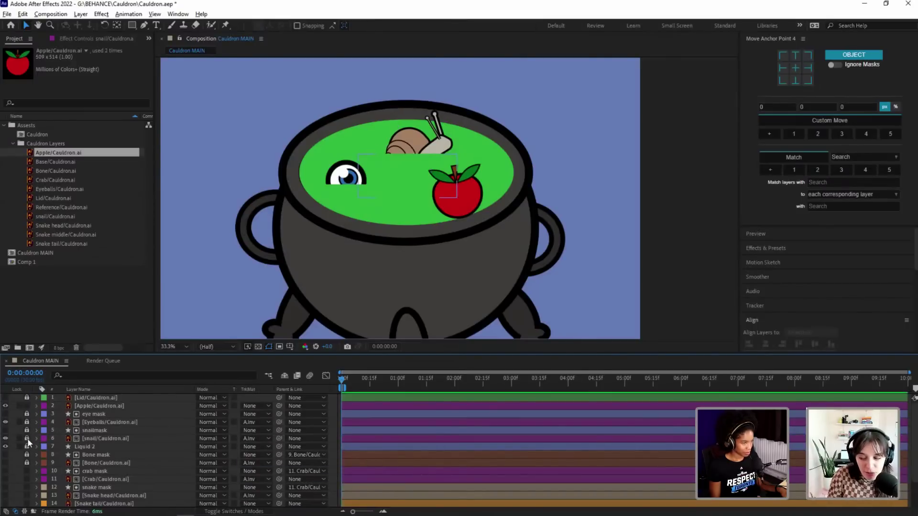
click(27, 446)
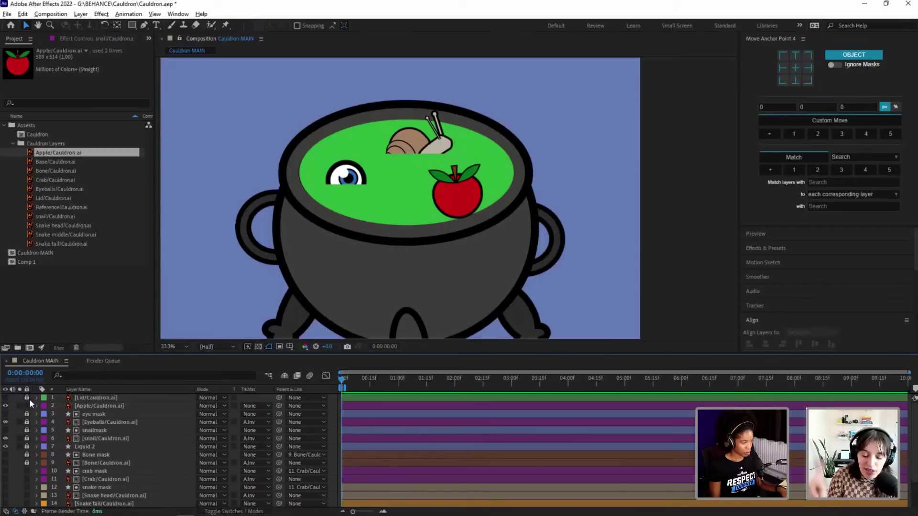
Step: Nudge the apple slightly to the left and draw a rectangle shape layer over its lower half
click(97, 406)
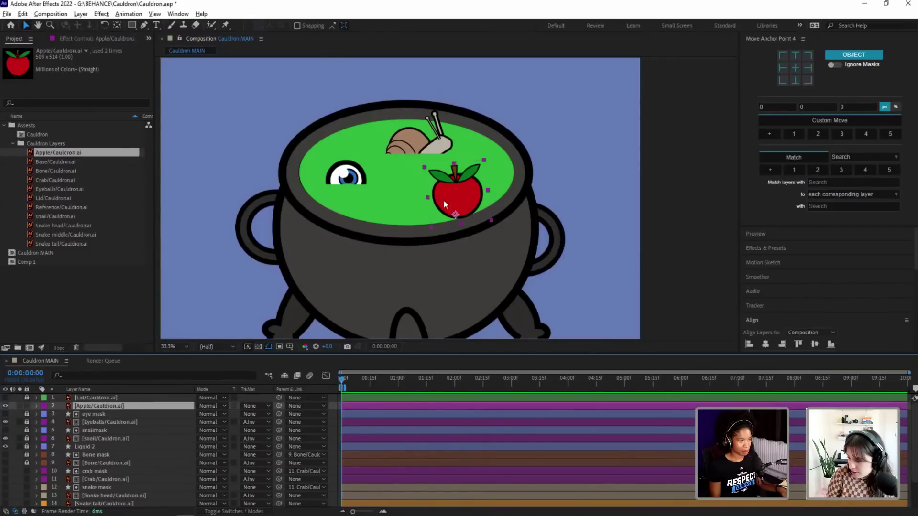
drag(444, 198, 432, 201)
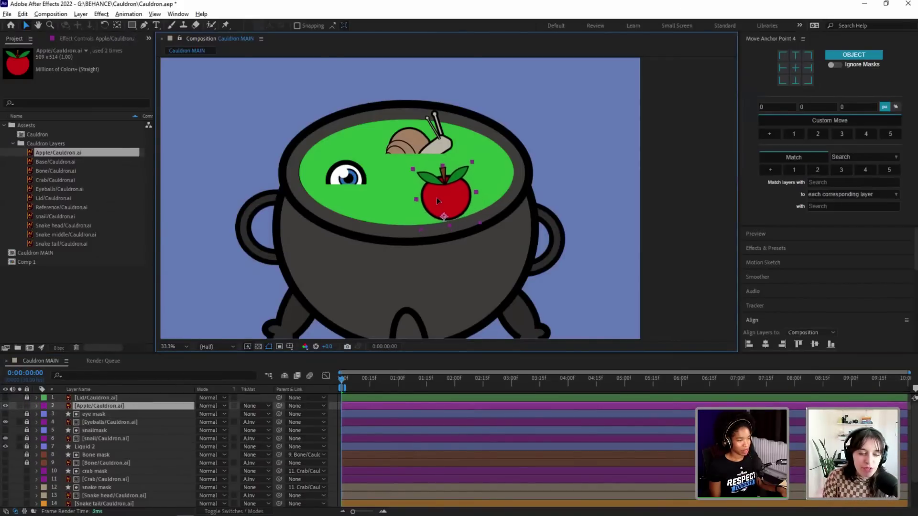
click(132, 27)
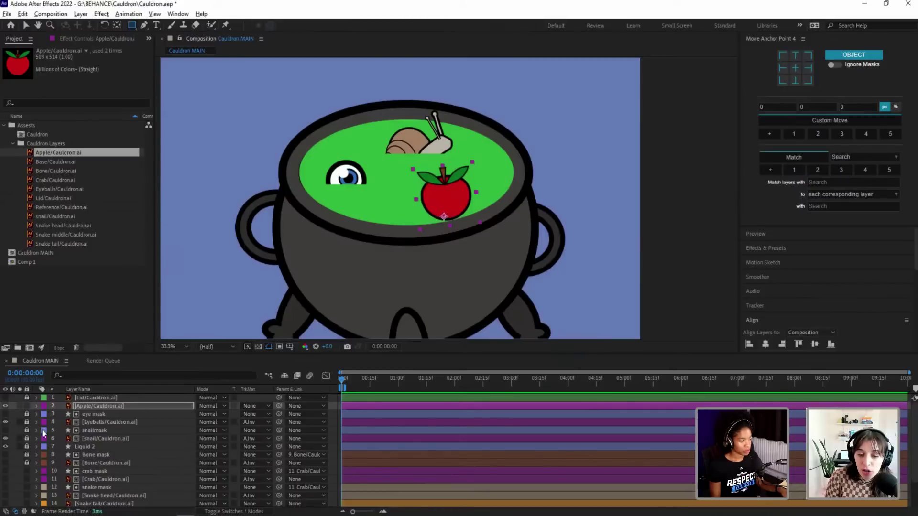
mouse_move(492, 232)
mouse_down()
mouse_move(411, 196)
mouse_move(380, 197)
mouse_up()
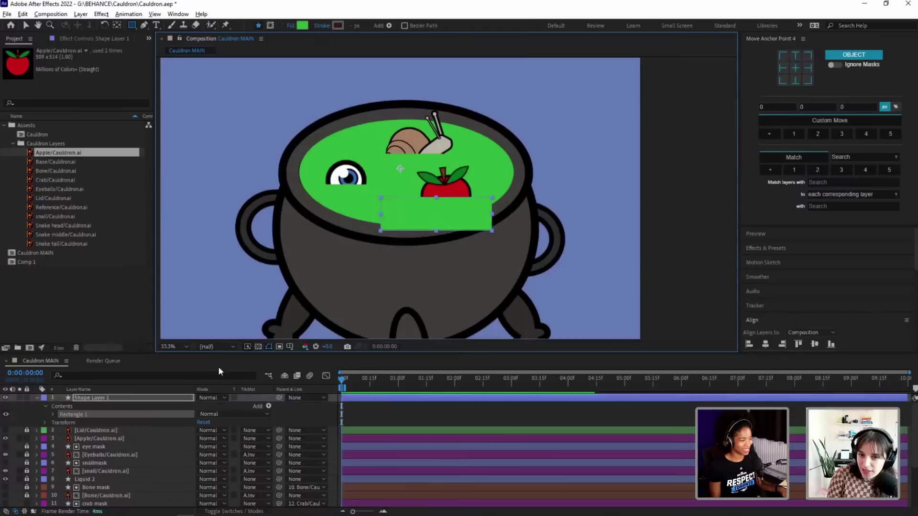
Step: Rename the new rectangle's layer as "apple mask", move it directly above the Apple layer and collapse its properties
click(95, 397)
key(Return)
text(appl)
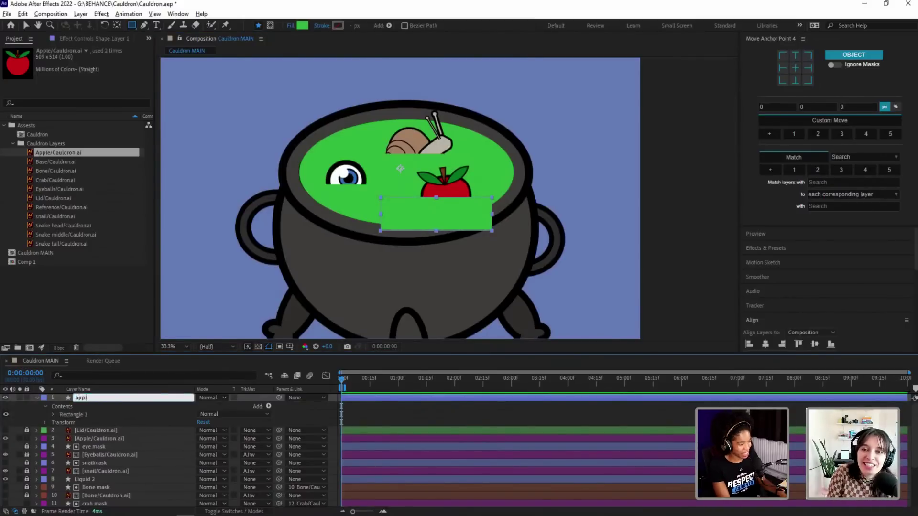
text(e mask)
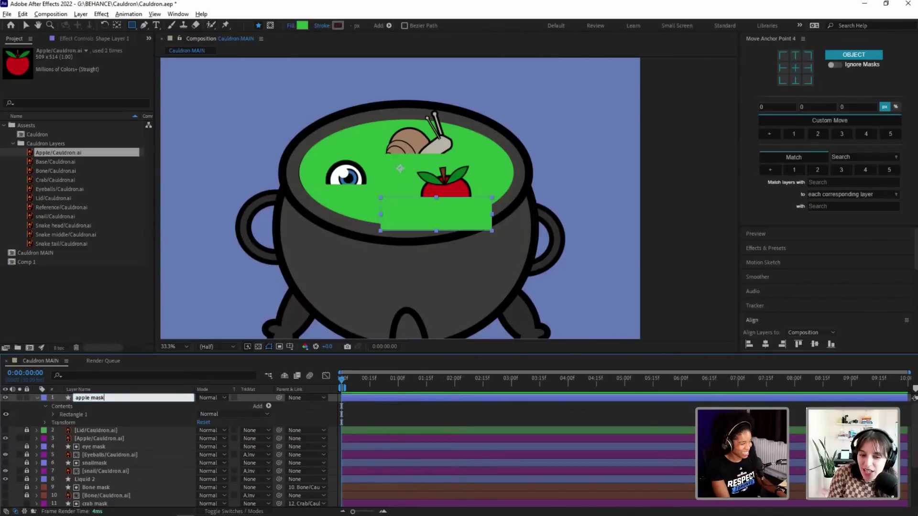
key(Return)
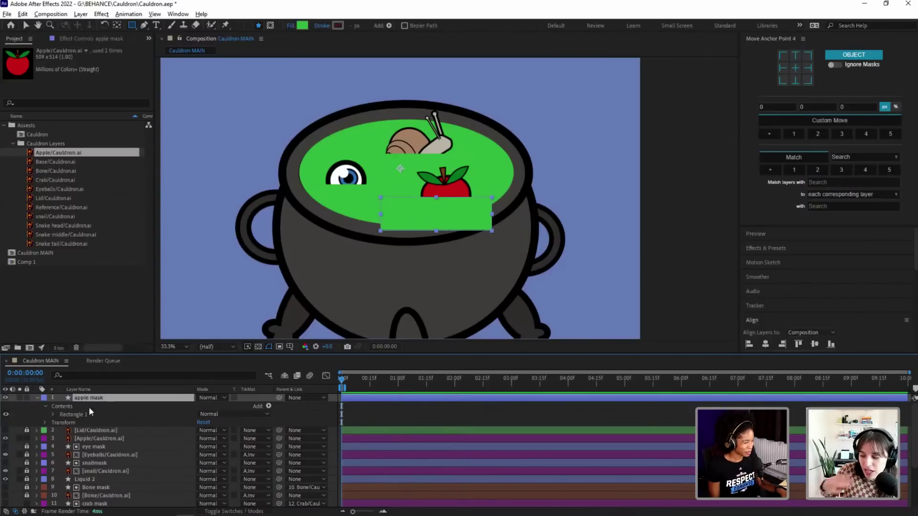
drag(82, 400, 90, 436)
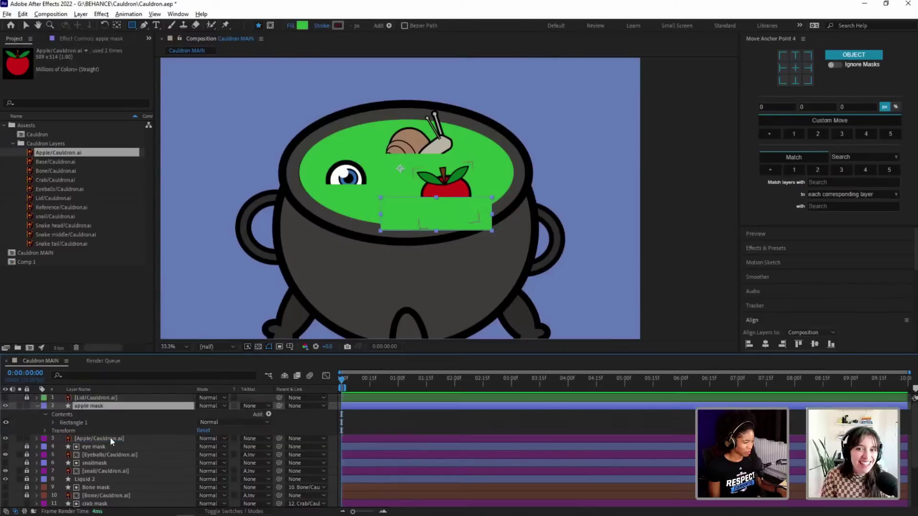
click(36, 406)
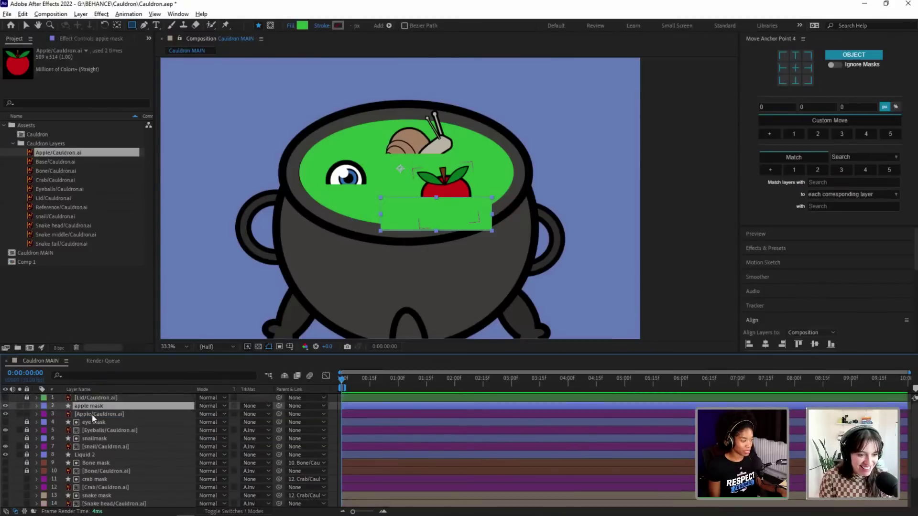
Step: Set the Apple layer's track matte to Alpha Inverted Matte "apple mask" and select the apple in the composition
click(265, 414)
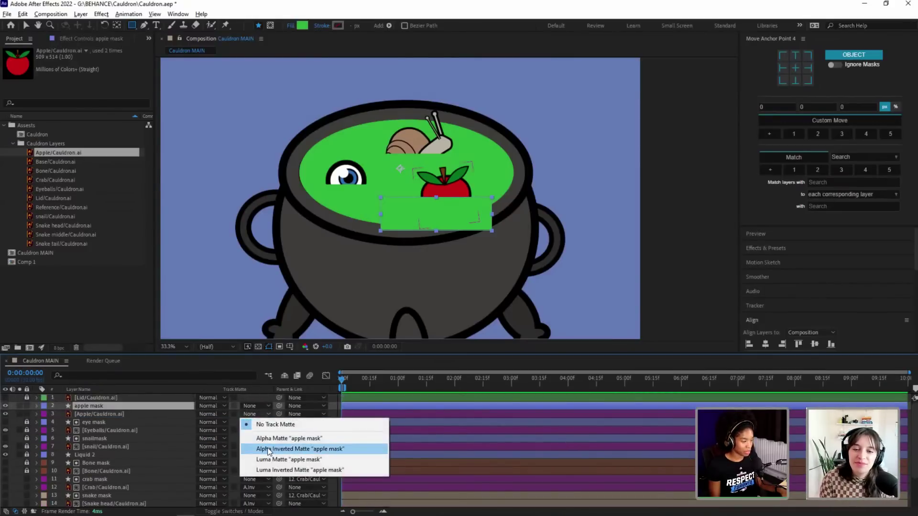
click(287, 449)
key(ctrl+grave)
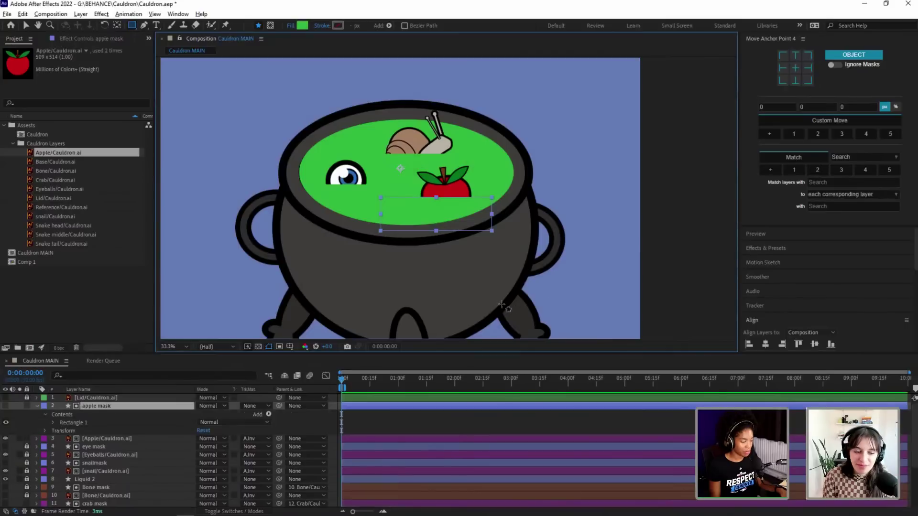
key(v)
click(503, 287)
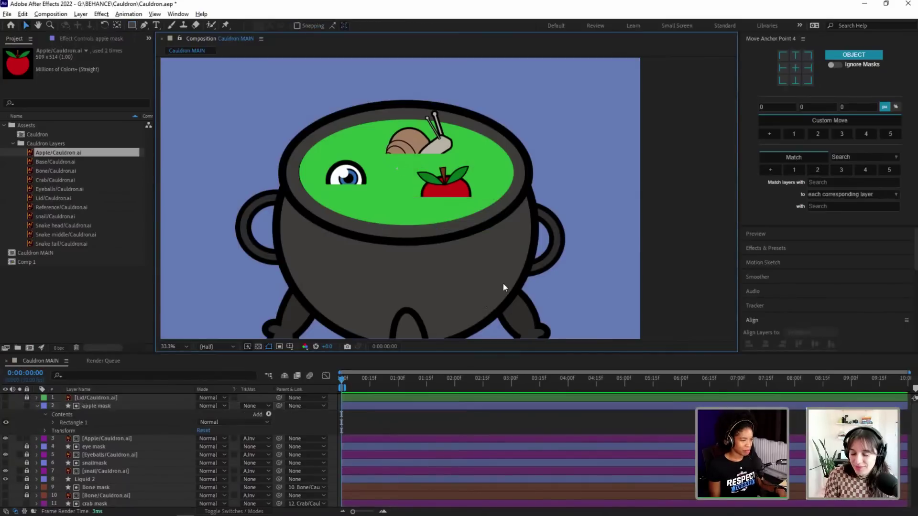
click(442, 223)
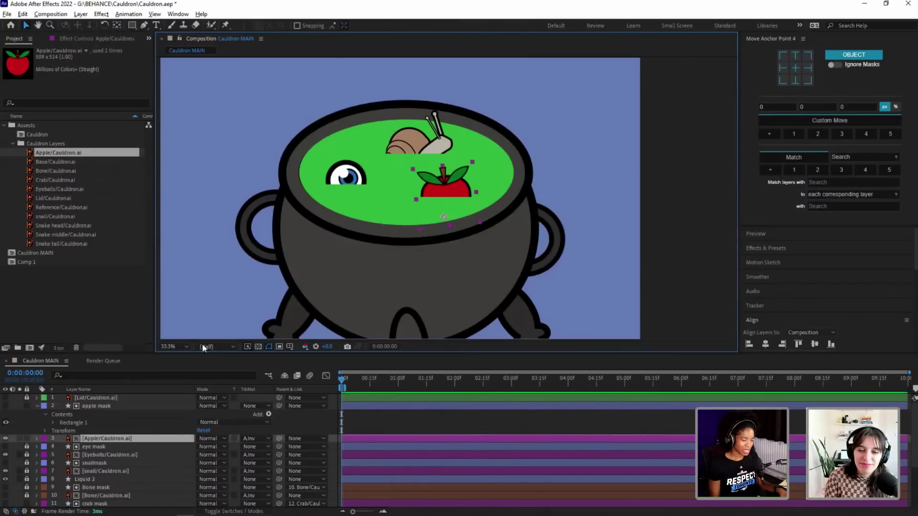
Step: Lock the Apple and apple mask layers and save the project
click(37, 406)
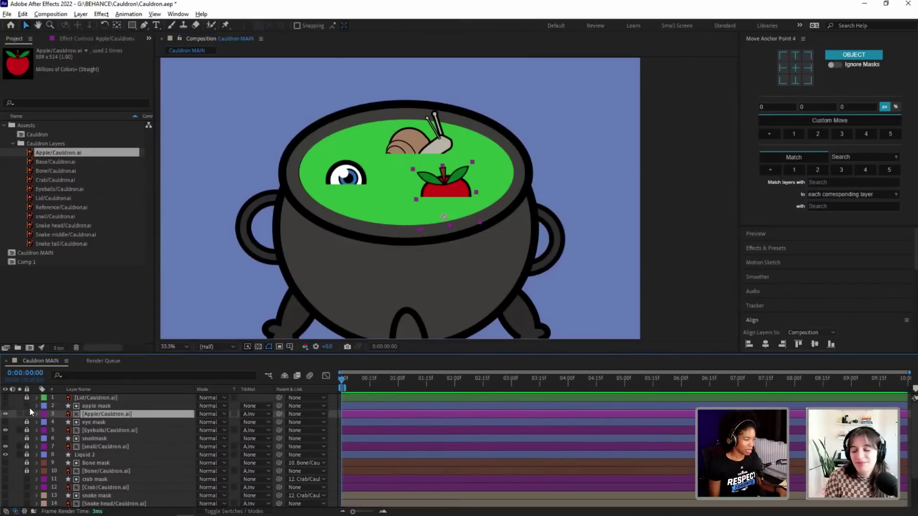
drag(27, 405, 28, 414)
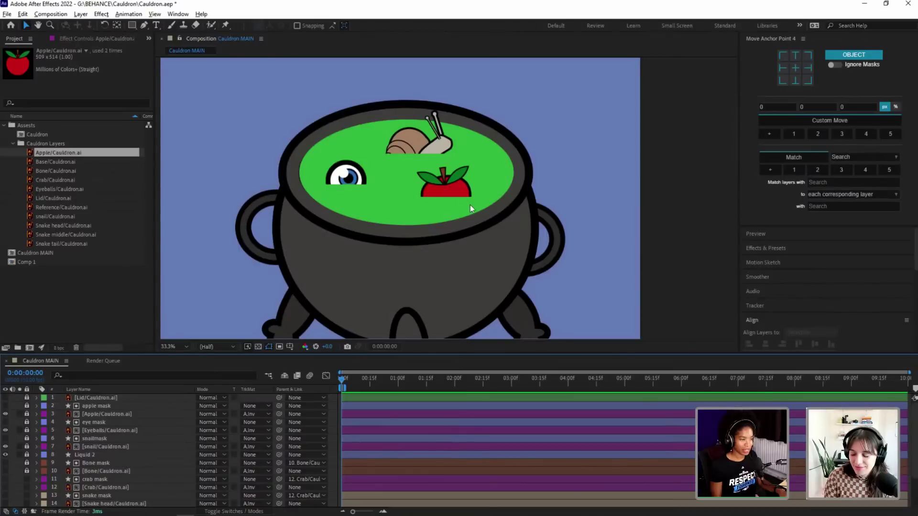
key(ctrl+s)
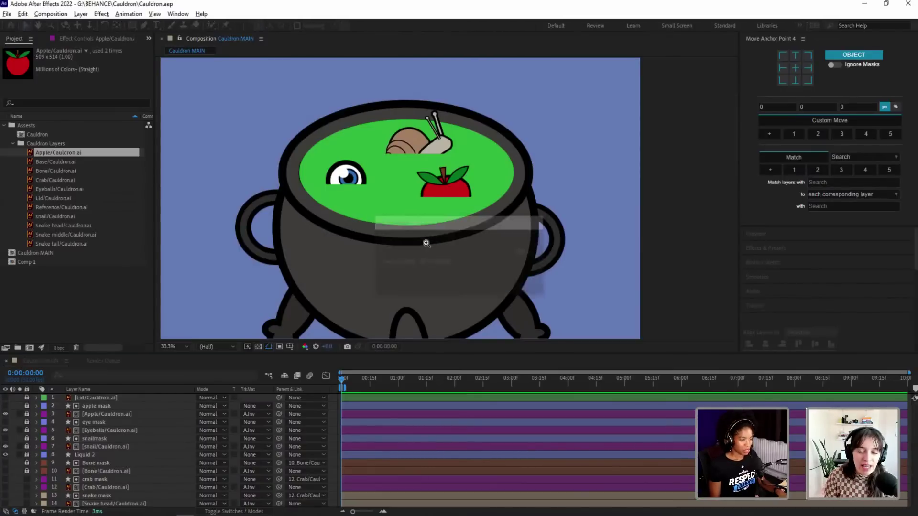
Step: Fit the whole composition in the viewer and return to the Selection tool
click(187, 346)
click(190, 183)
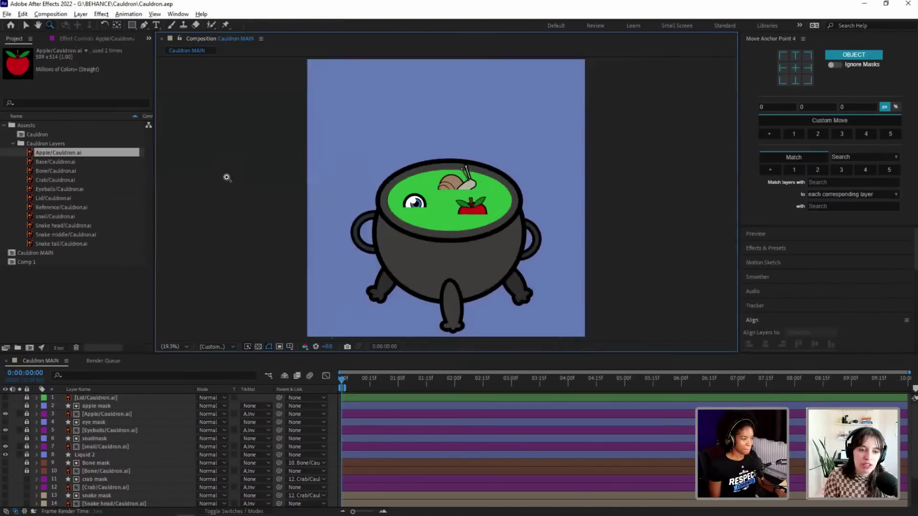
key(v)
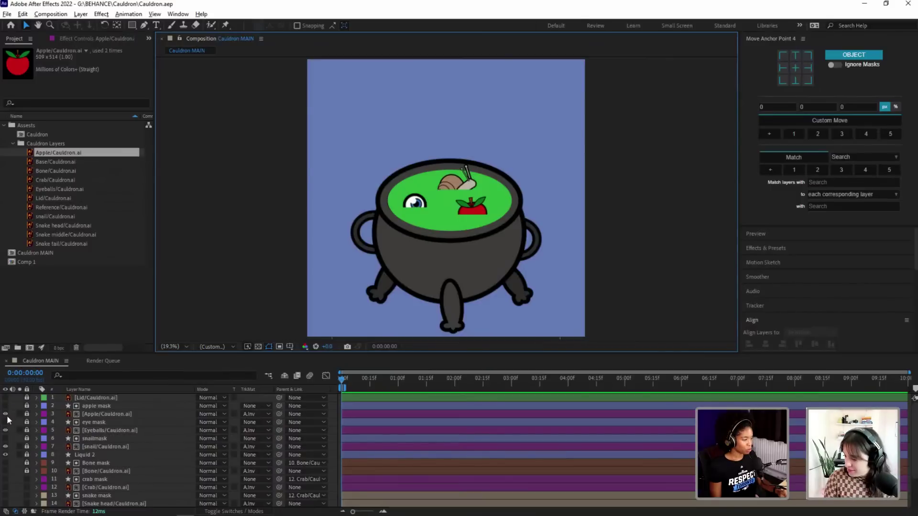
Step: Show and unlock the Lid layer and lift the lid straight up until it clears the cauldron's opening
click(6, 398)
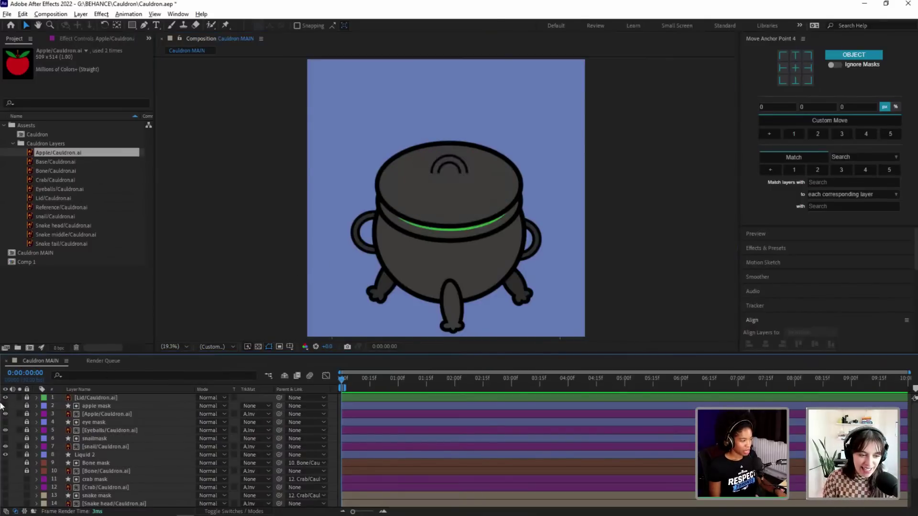
click(27, 398)
click(99, 398)
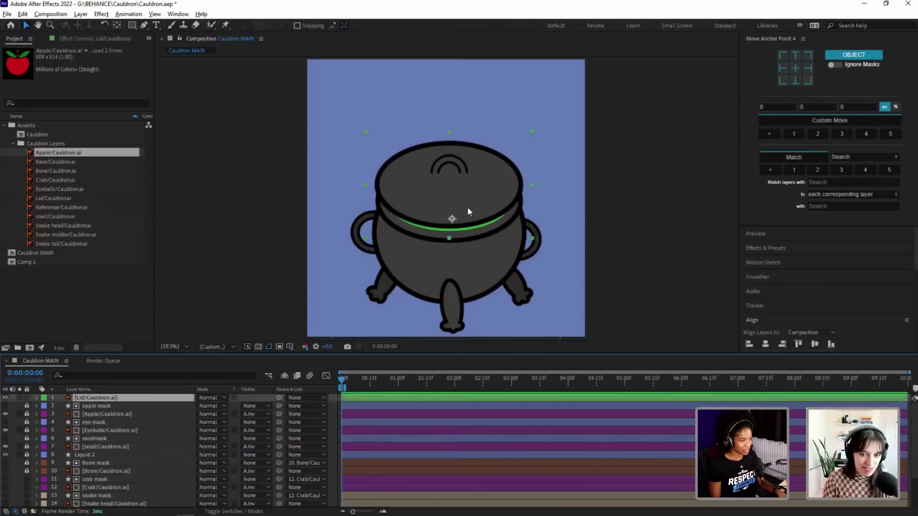
drag(475, 192, 475, 123)
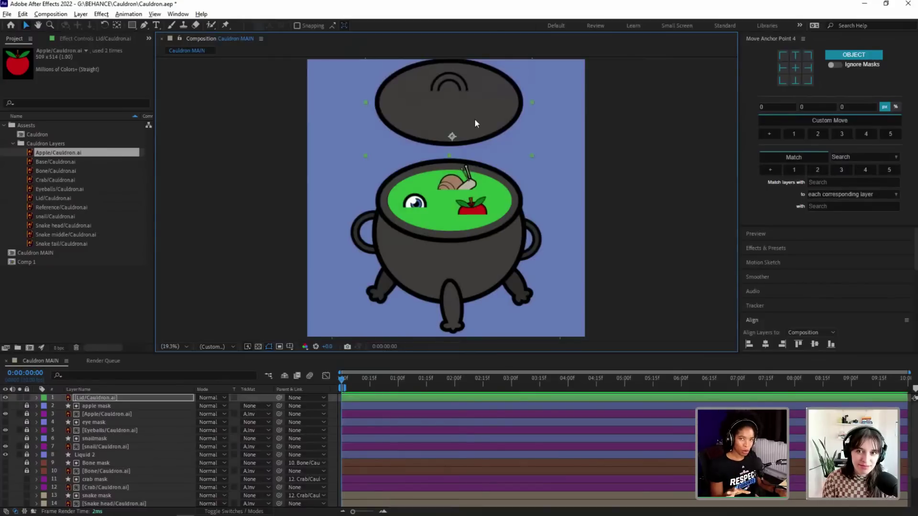
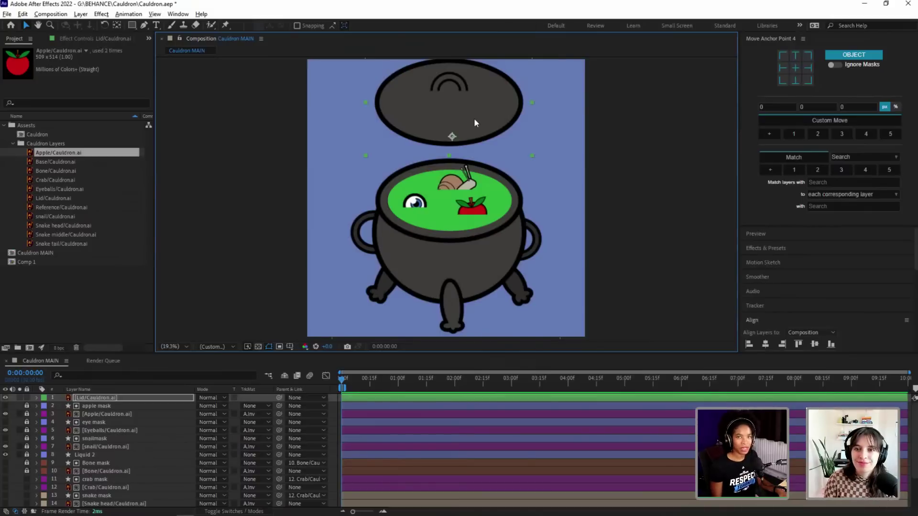
mouse_move(474, 118)
mouse_down()
mouse_move(480, 214)
mouse_move(483, 127)
mouse_up()
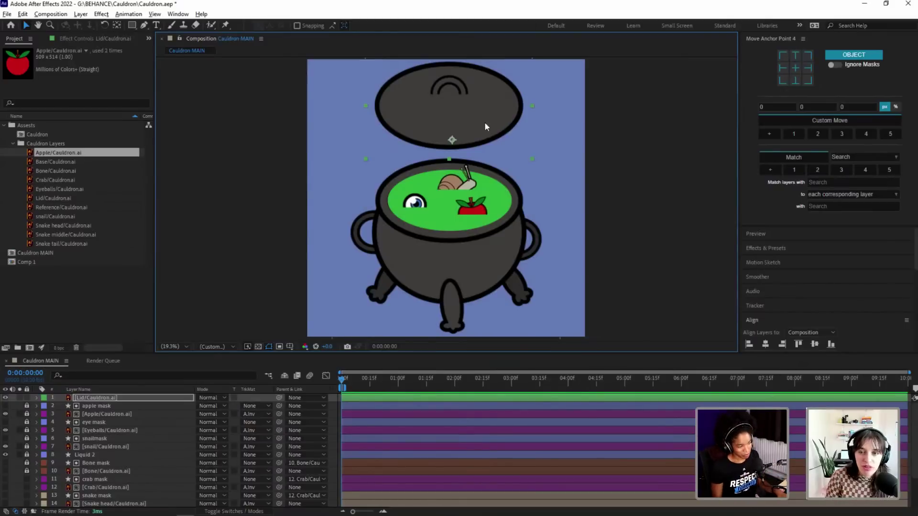
Step: Lower the lid onto the cauldron so it covers the whole opening, and hide its layer
drag(462, 123, 461, 211)
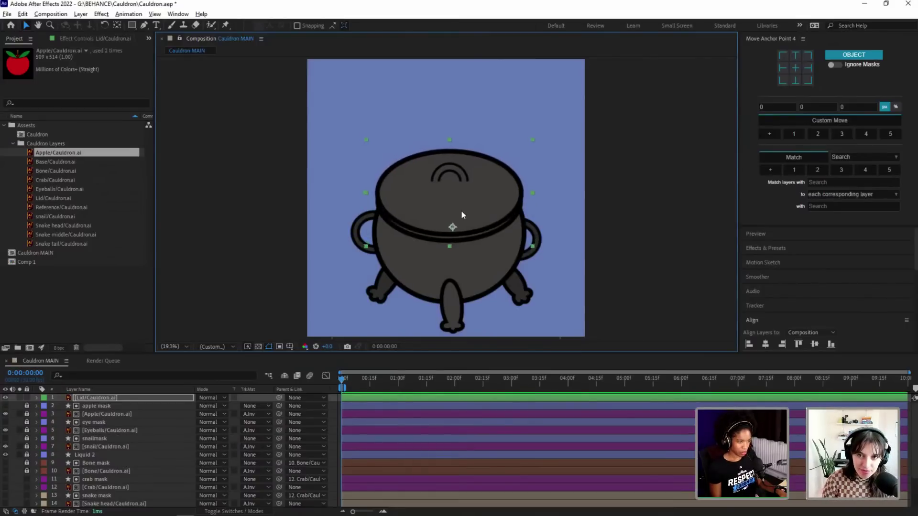
click(5, 398)
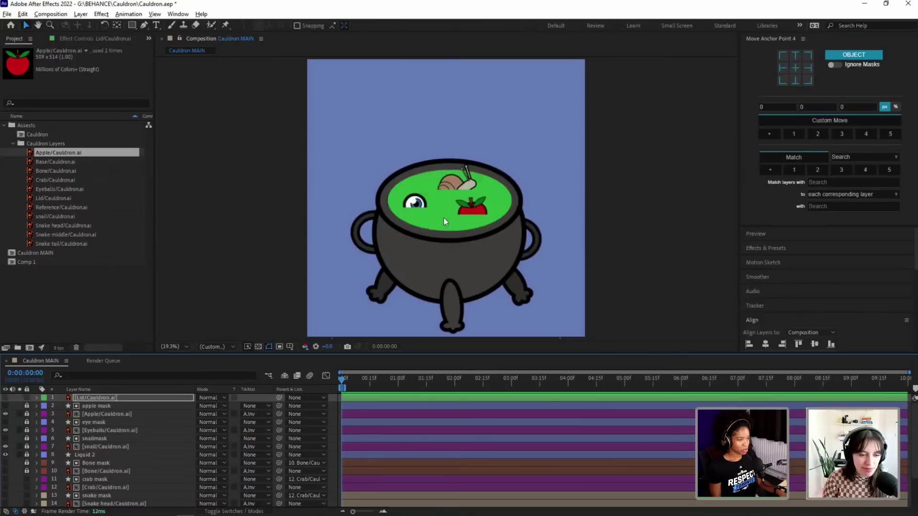
Step: Unlock the apple, eyeball, snail and bone layers together with their mask layers
key(z)
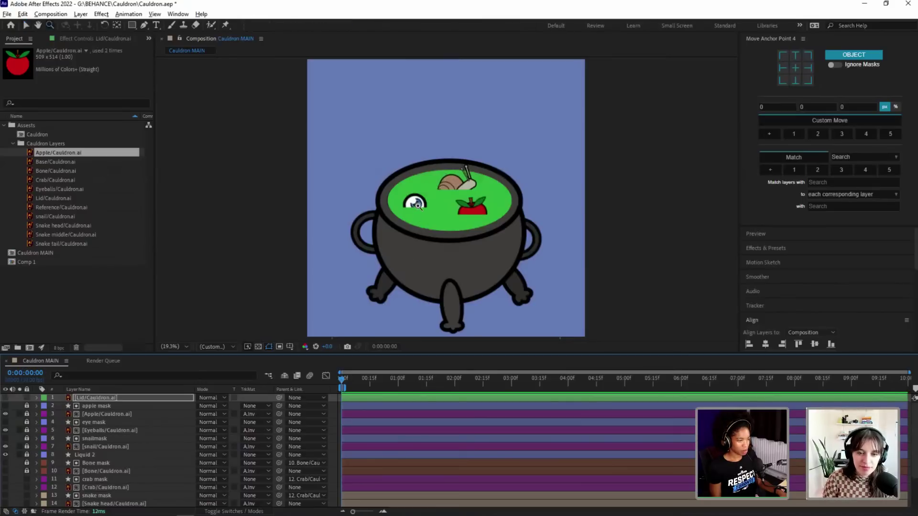
click(457, 199)
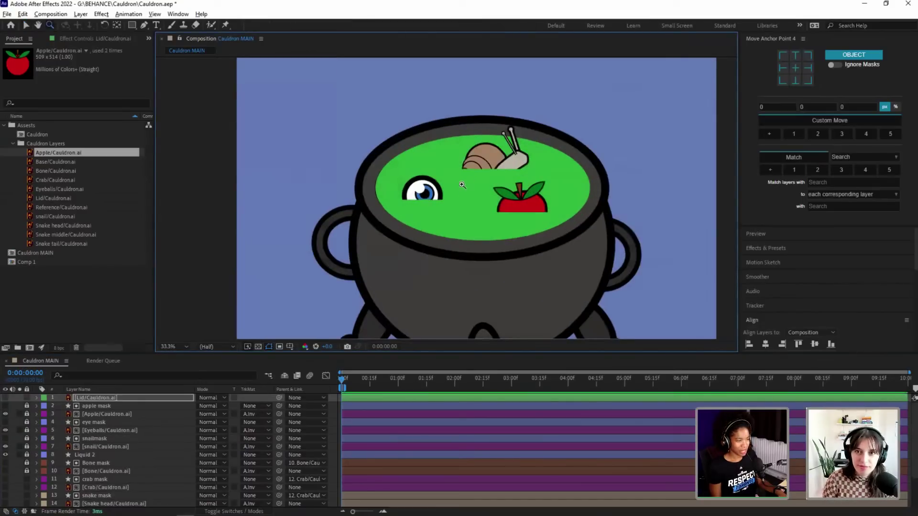
click(465, 175)
alt+click(472, 215)
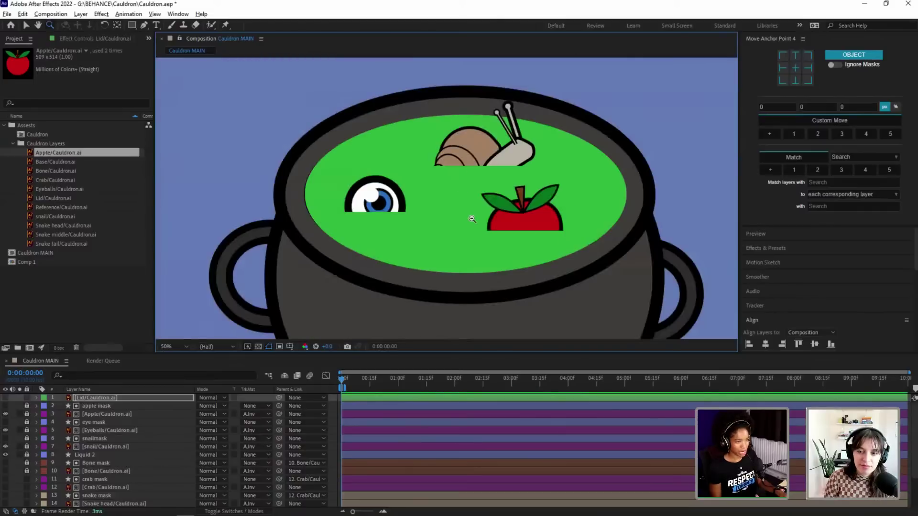
drag(494, 205, 454, 231)
key(v)
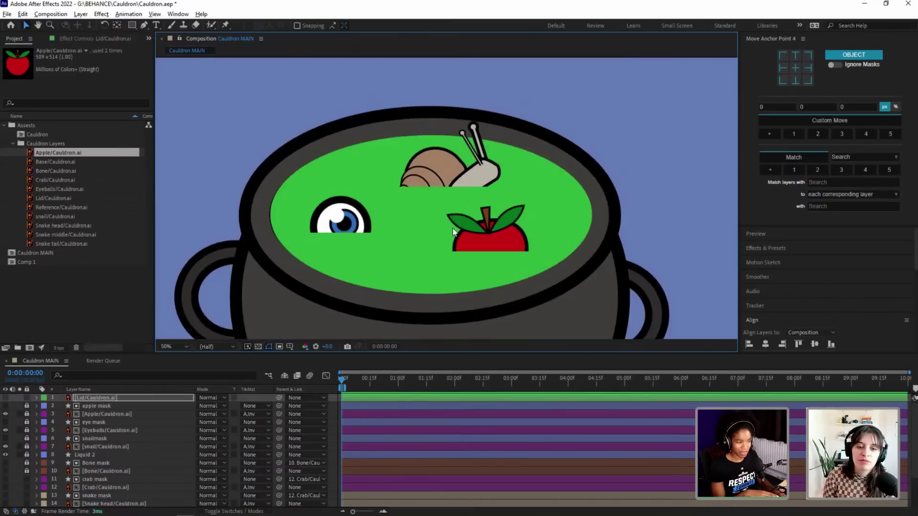
click(353, 214)
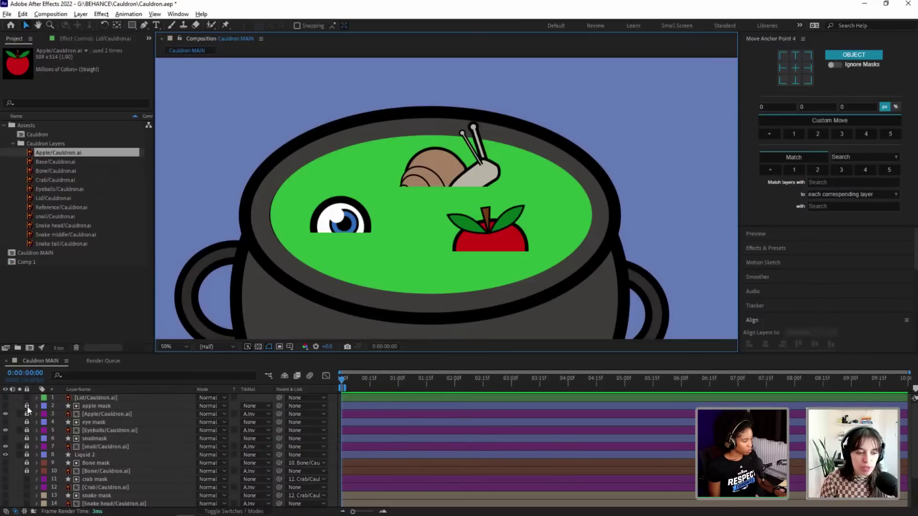
drag(27, 407, 24, 448)
click(25, 447)
click(27, 470)
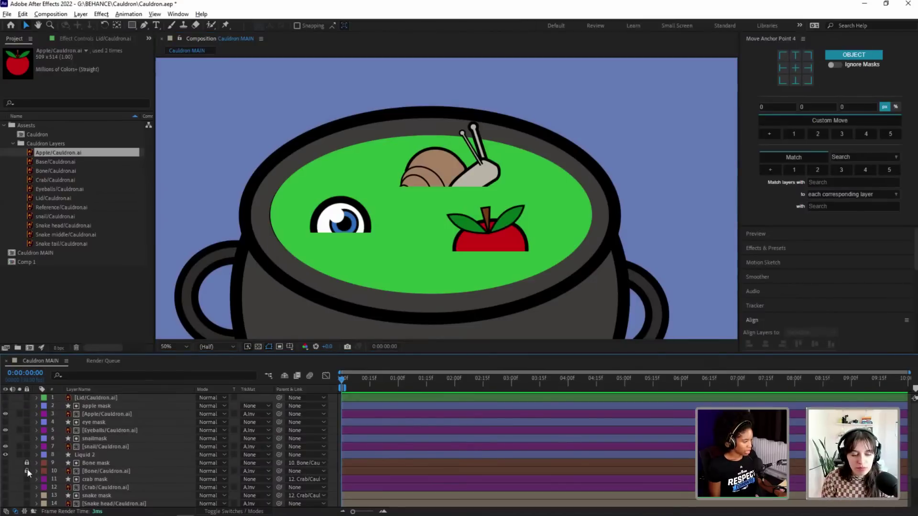
click(26, 463)
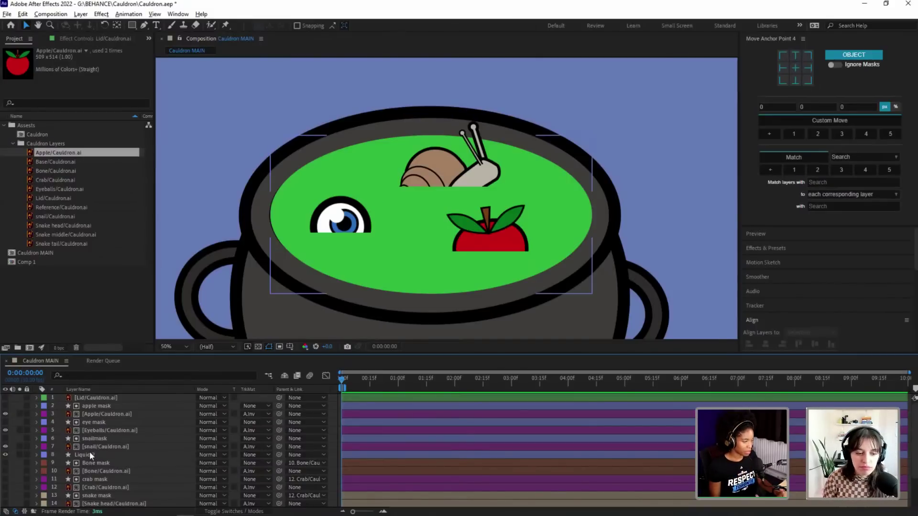
Step: Give the eye mask and Eyeballs layers the Sandstone label color and select only the Eyeballs layer
click(95, 425)
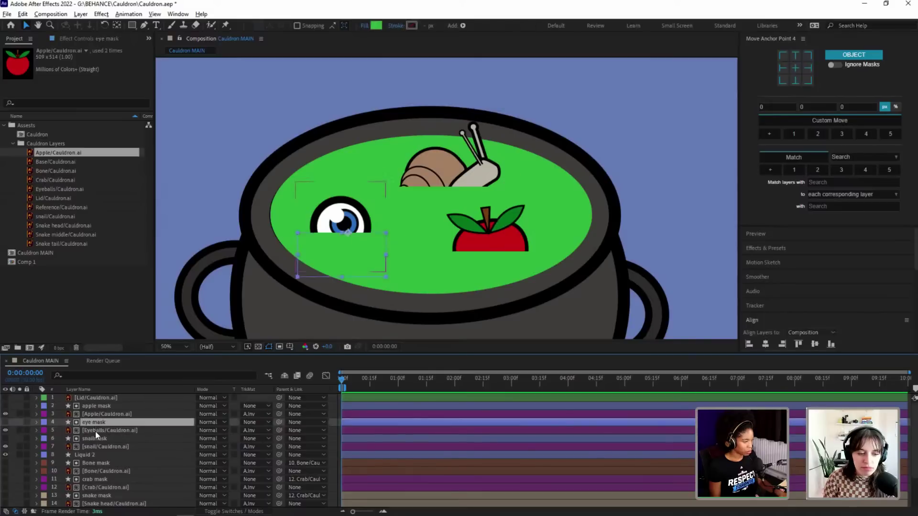
shift+click(95, 431)
click(44, 431)
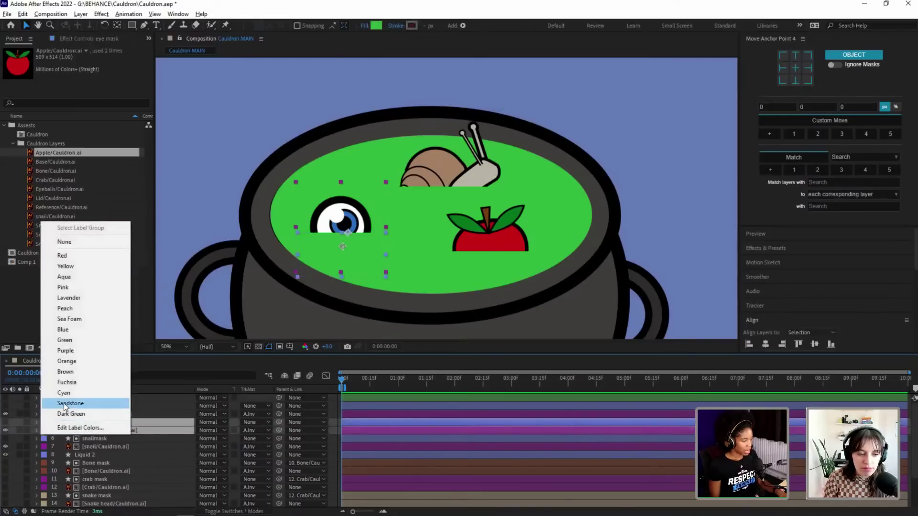
click(67, 403)
click(102, 430)
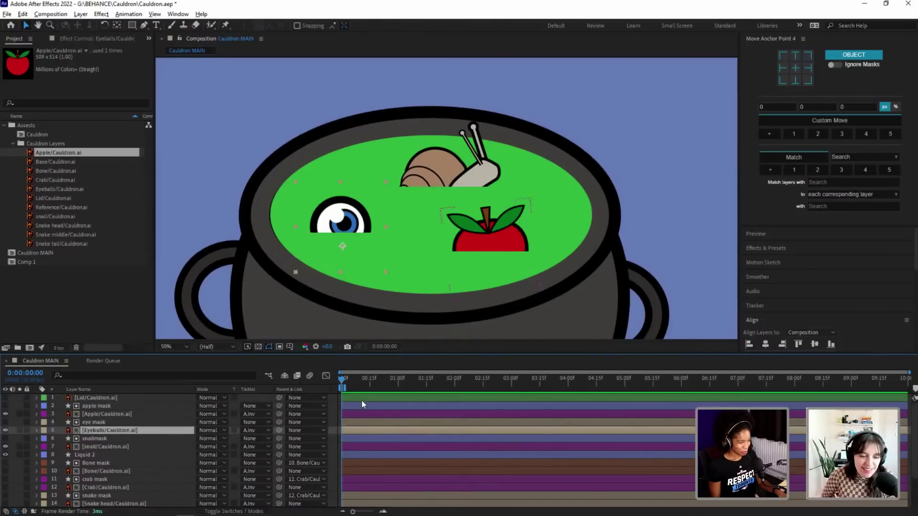
Step: Extend the end of the work area to a little past four seconds and return to the first frame
click(364, 377)
key(equal)
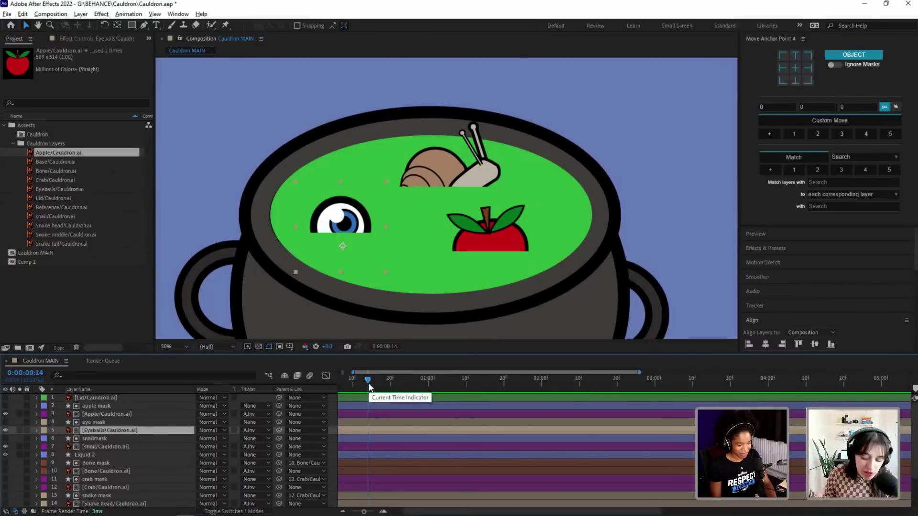
key(equal)
key(semicolon)
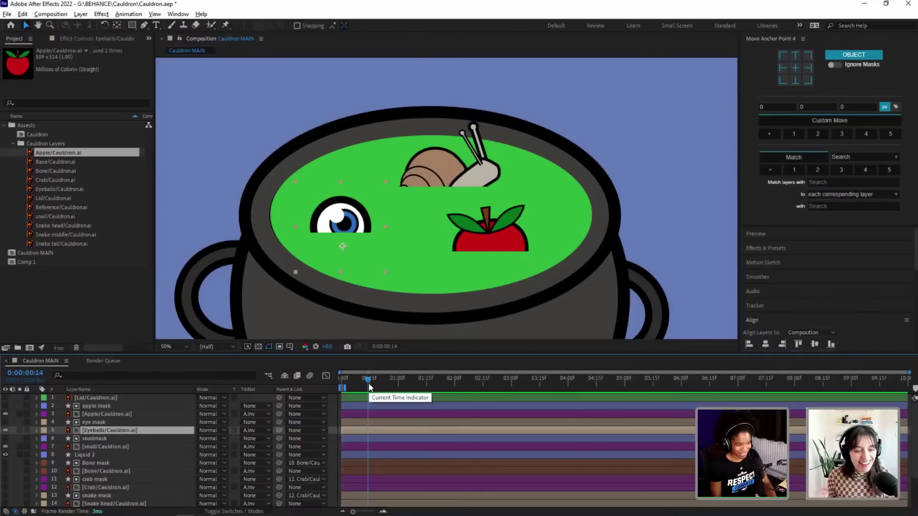
key(equal)
drag(368, 382, 834, 385)
key(Home)
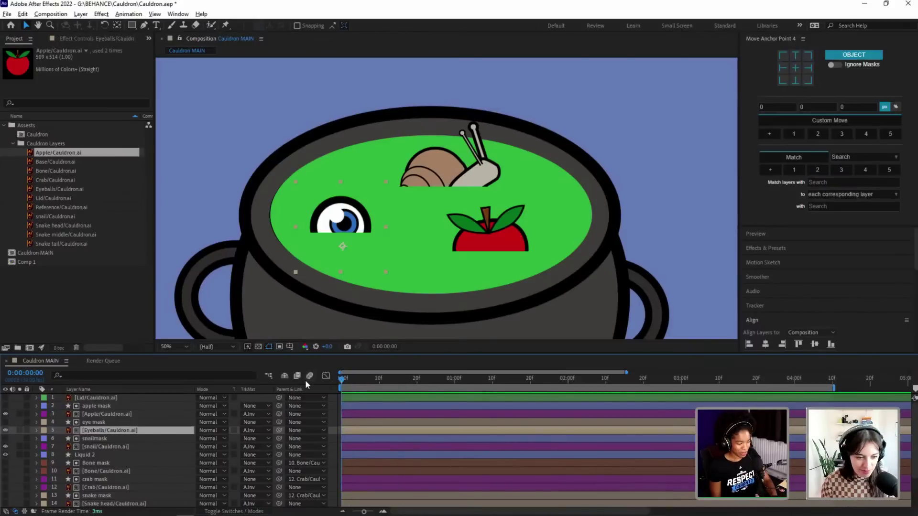
Step: Examine the timeline's time scale by scrubbing to 0:00:01:00 and 0:00:01:05 and returning to the start
key(equal)
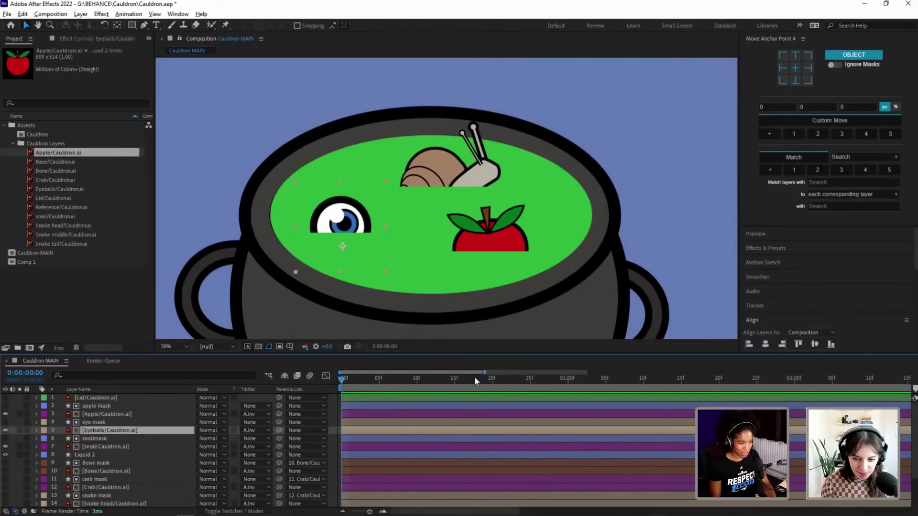
drag(348, 381, 567, 386)
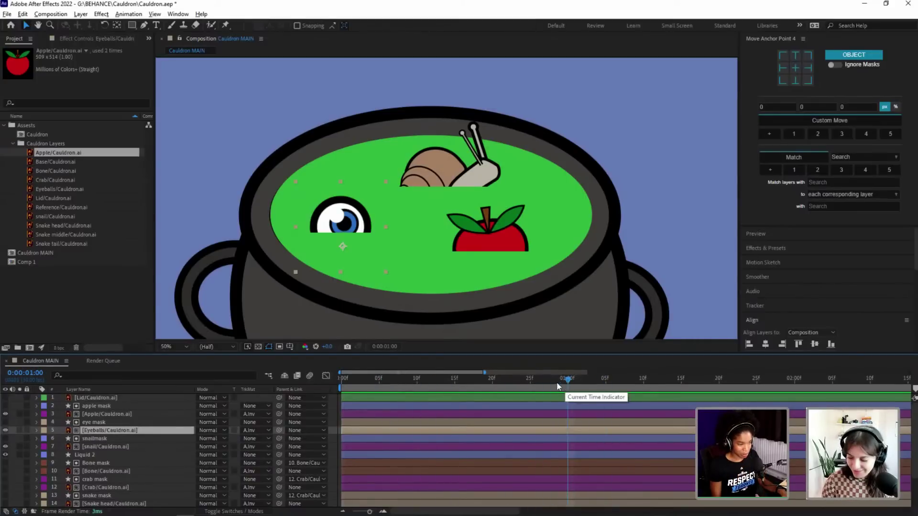
click(340, 380)
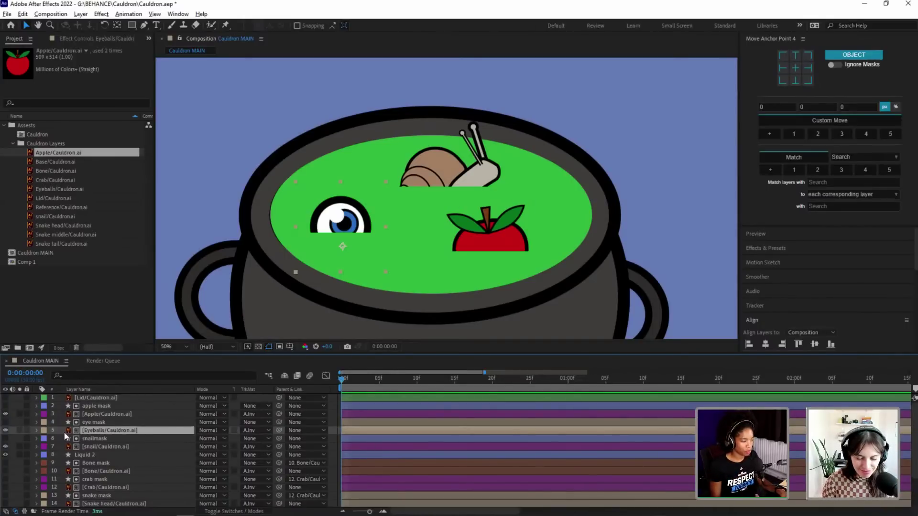
drag(343, 382, 607, 382)
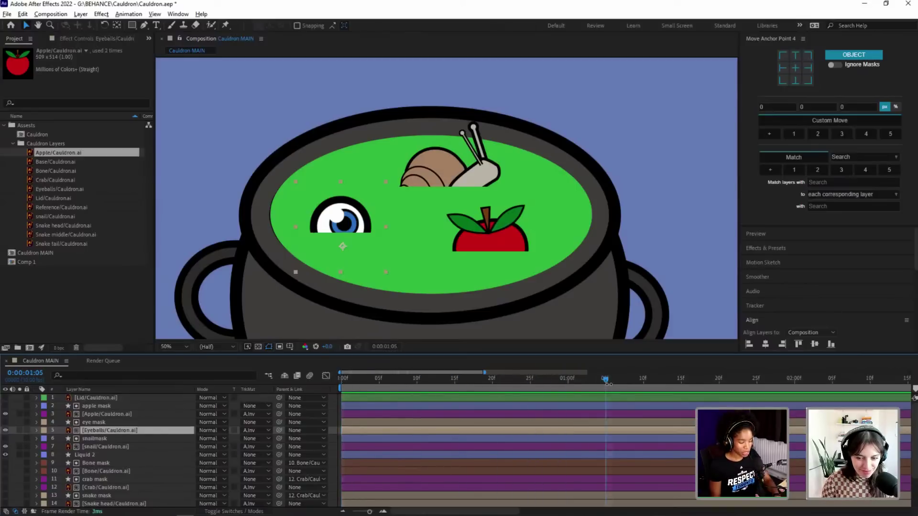
key(minus)
key(minus)
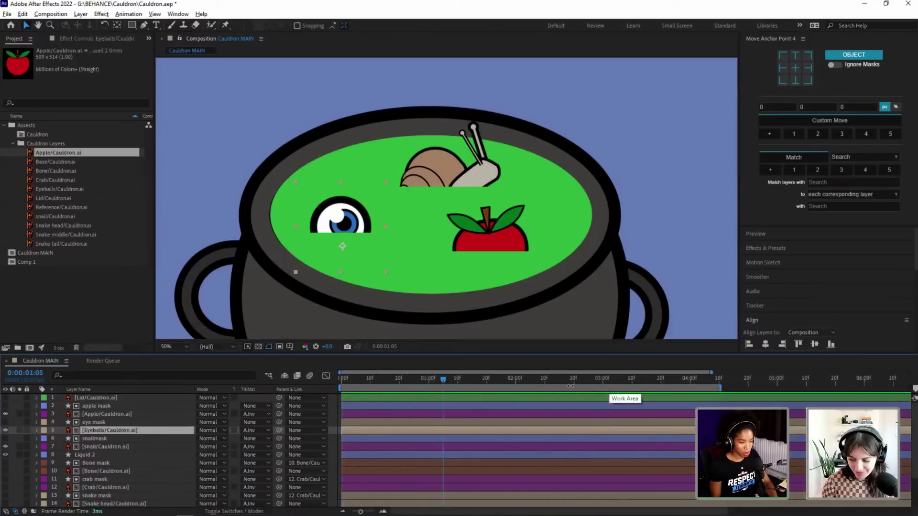
key(minus)
drag(881, 378, 277, 377)
key(equal)
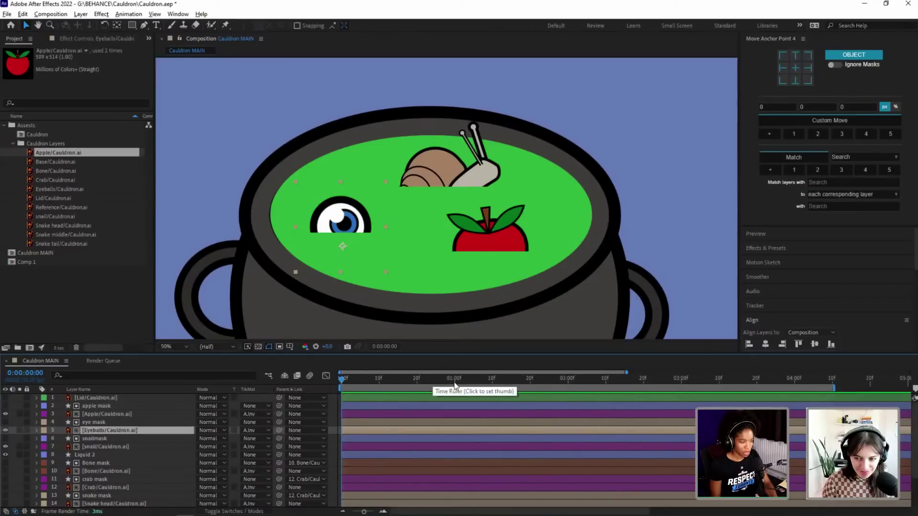
Step: Set the work area to end at frame 0:00:00:29 so it spans exactly the first second
click(454, 381)
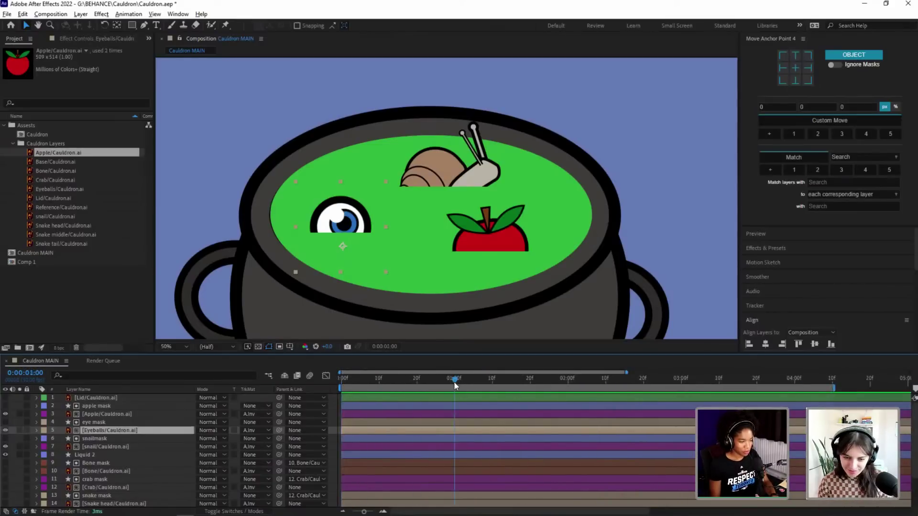
key(n)
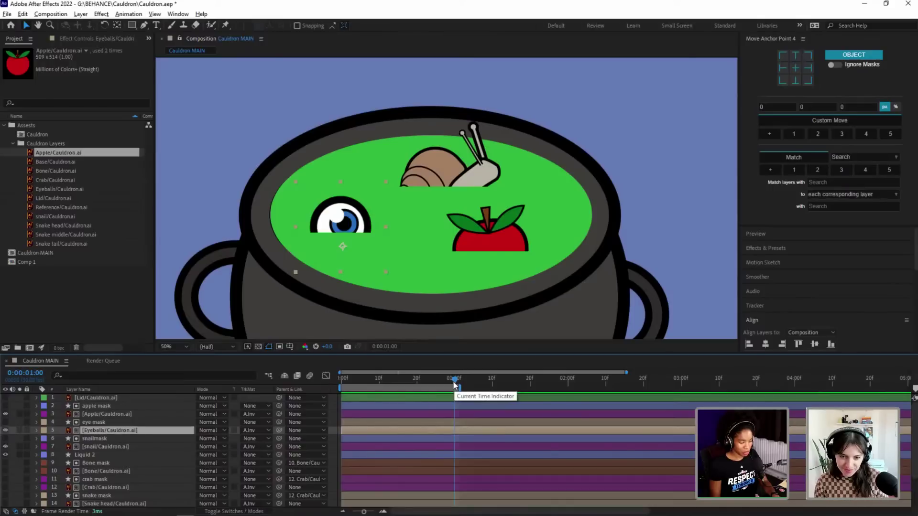
key(equal)
key(equal)
drag(454, 383, 784, 387)
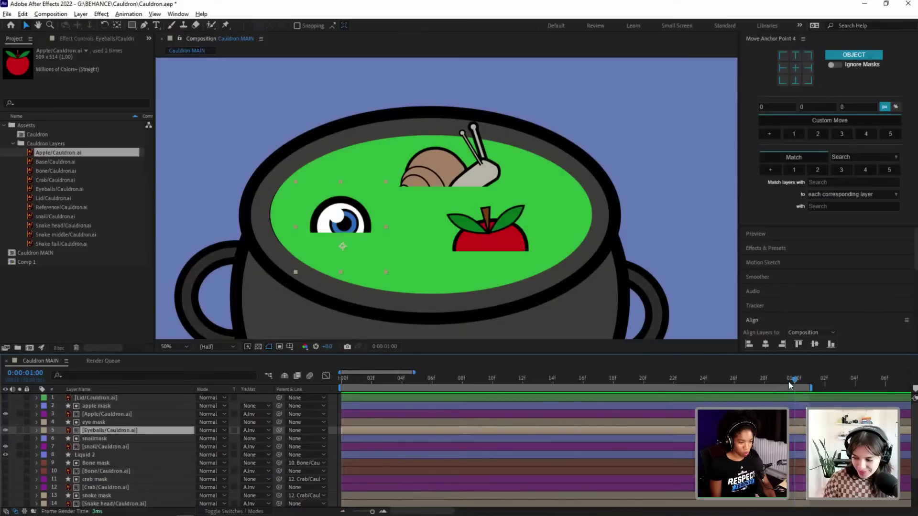
key(n)
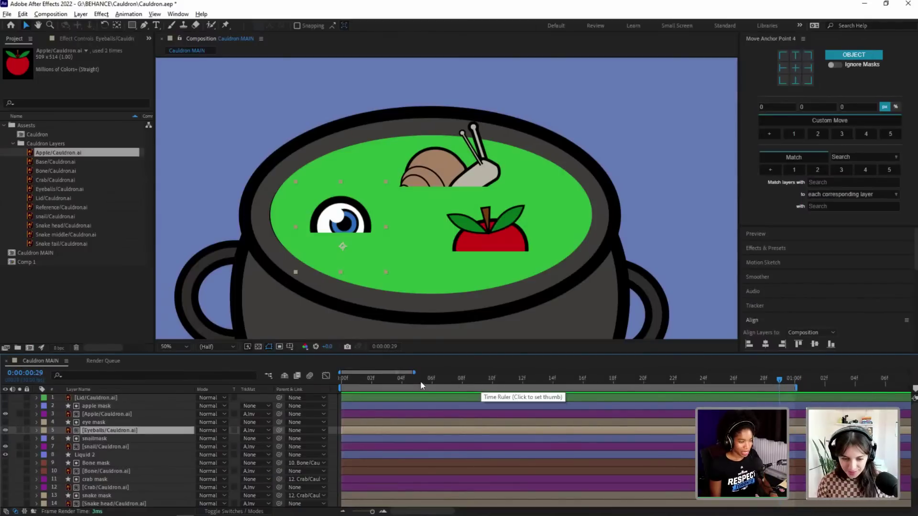
Step: Try a work area running from 0:00:00:05 to 0:00:00:27, and return it to the full first second
key(Home)
click(421, 383)
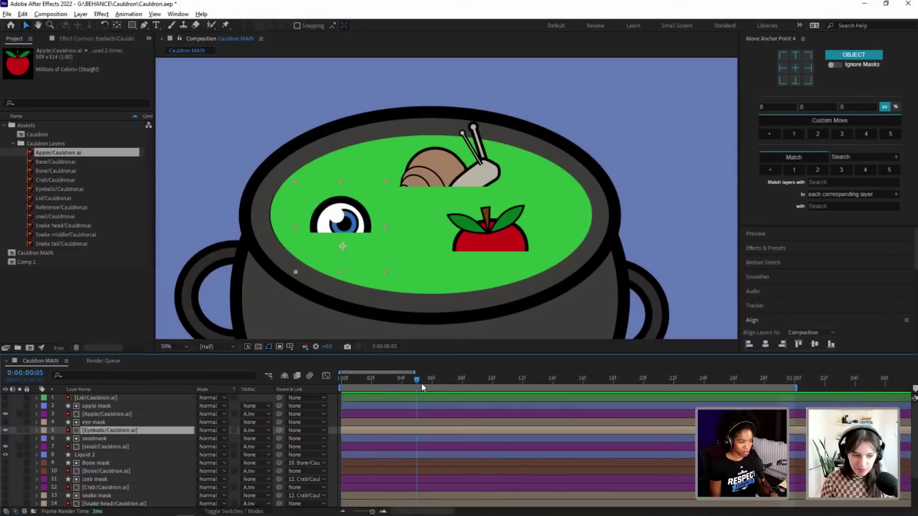
key(b)
drag(419, 381, 747, 377)
click(747, 377)
key(n)
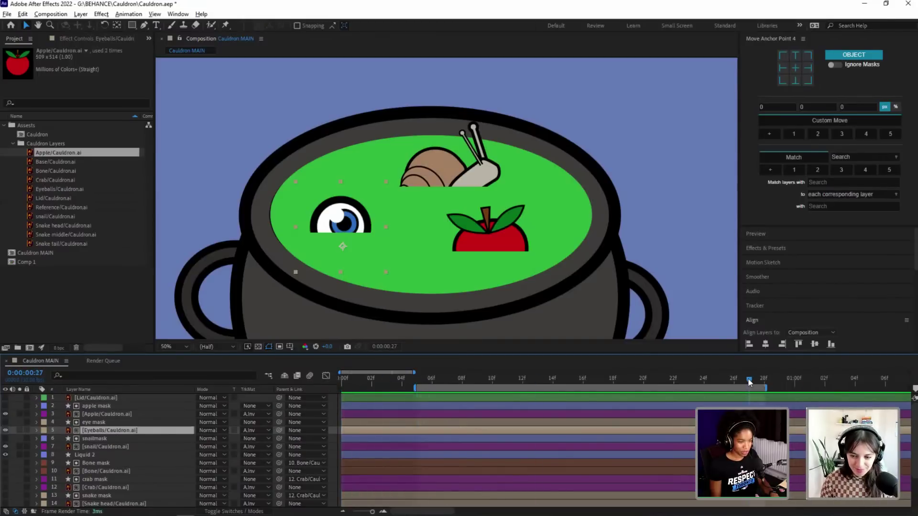
drag(417, 386, 340, 386)
drag(766, 389, 795, 388)
Step: Preview the one-second work area and reveal the Eyeballs layer's Position property
key(space)
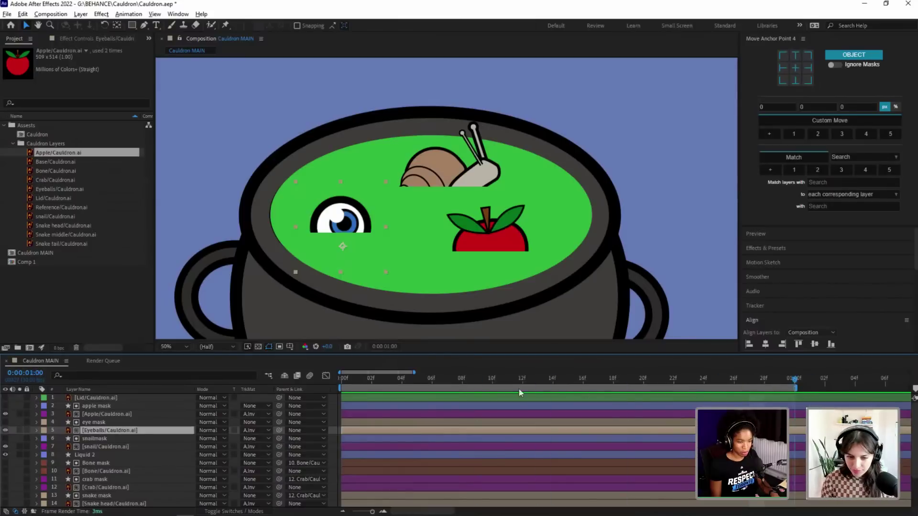
key(space)
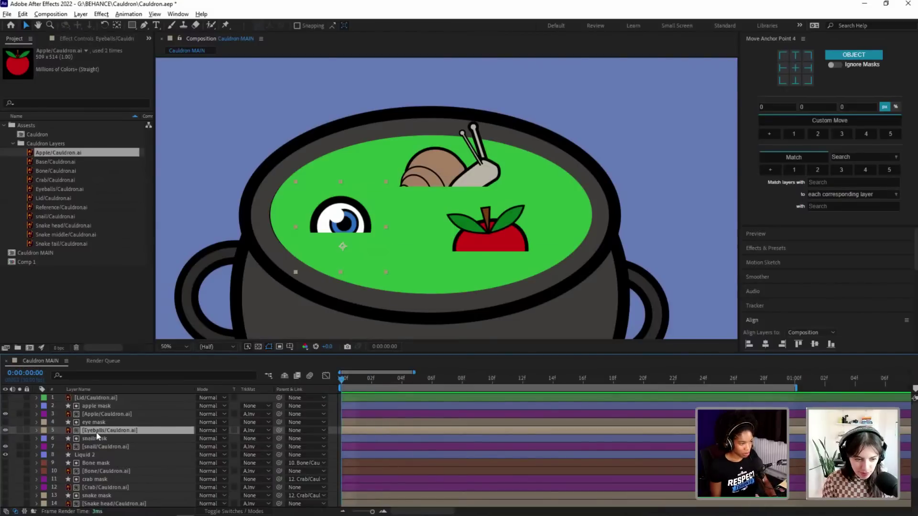
key(p)
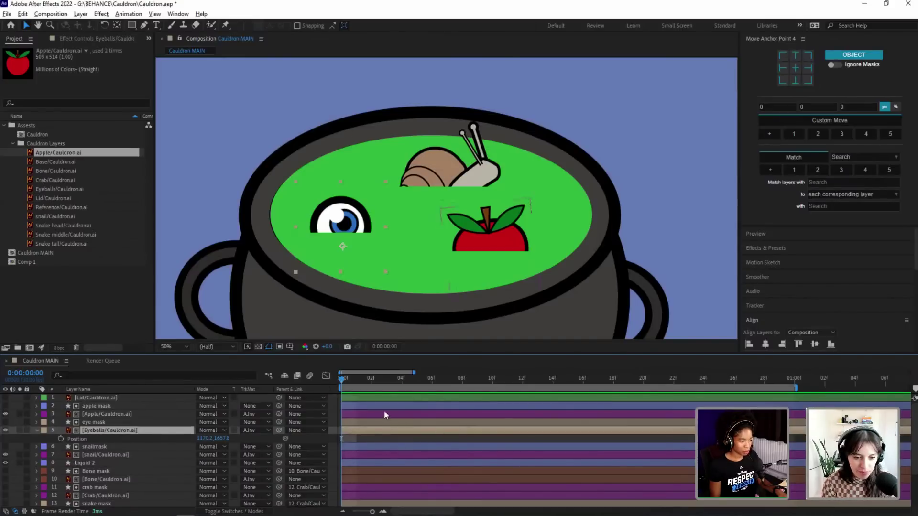
Step: Set the first Position keyframe for the Eyeballs layer at 0:00:00:00
click(61, 438)
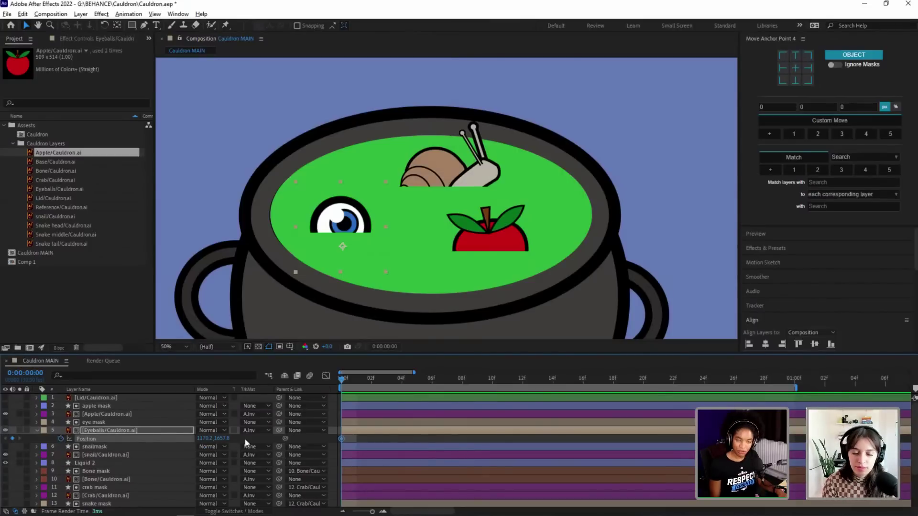
Step: Try holding the eyeball's position until 0:00:00:10 and lowering it at 0:00:00:20, scrub through the motion, and undo those keyframes
drag(353, 382, 497, 400)
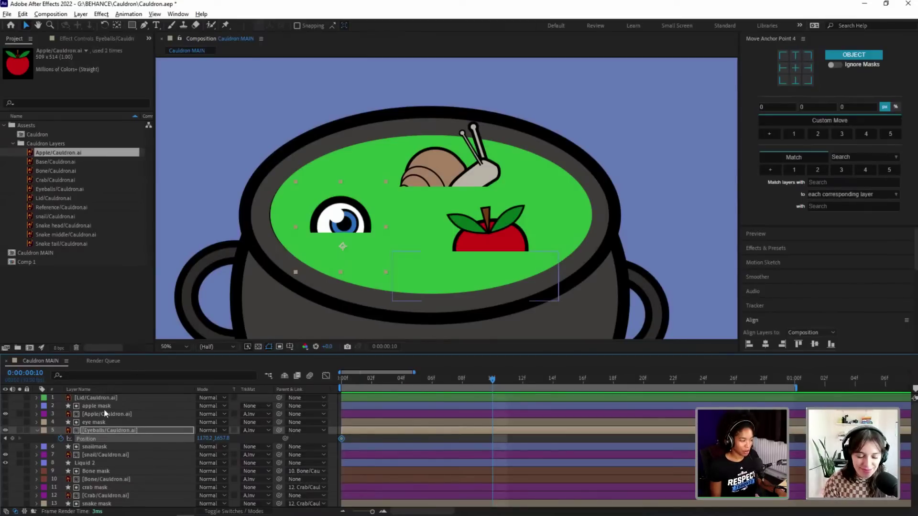
mouse_move(491, 384)
mouse_down()
mouse_move(568, 383)
mouse_move(481, 382)
mouse_move(500, 387)
mouse_move(492, 386)
mouse_up()
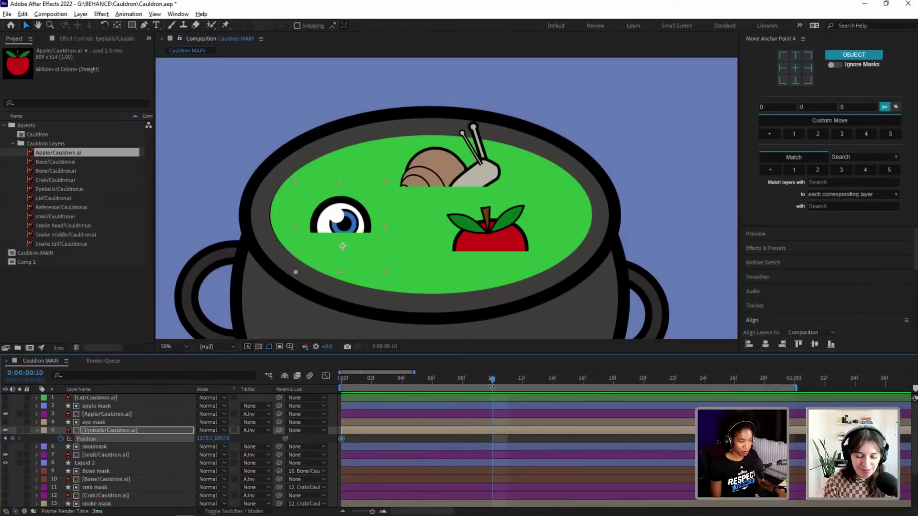
click(13, 439)
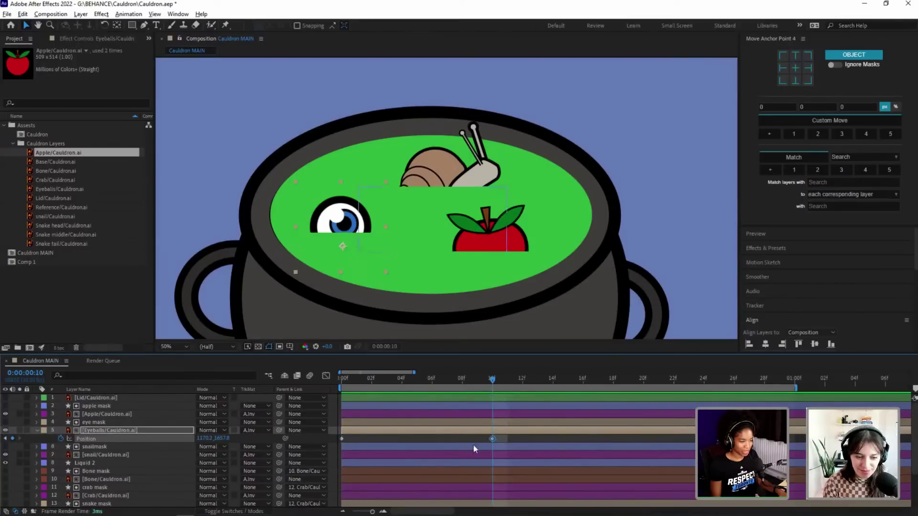
drag(505, 380, 643, 379)
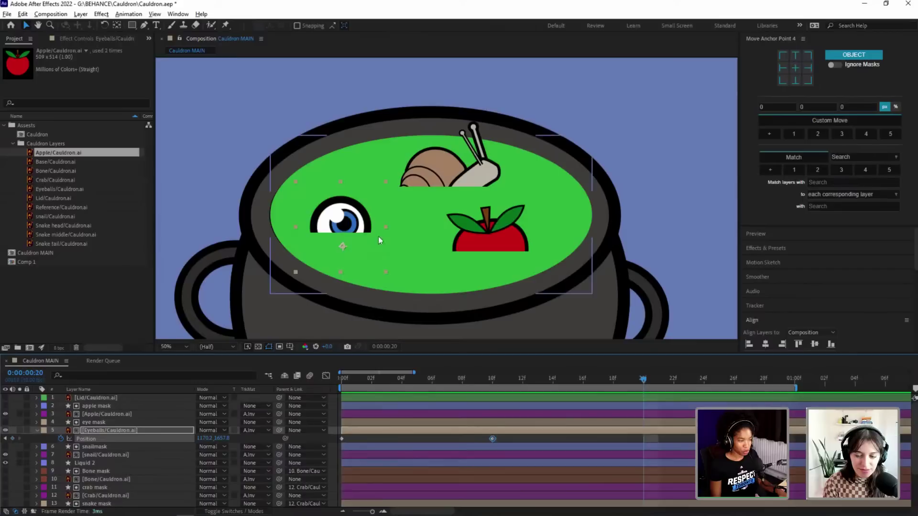
drag(347, 221, 347, 237)
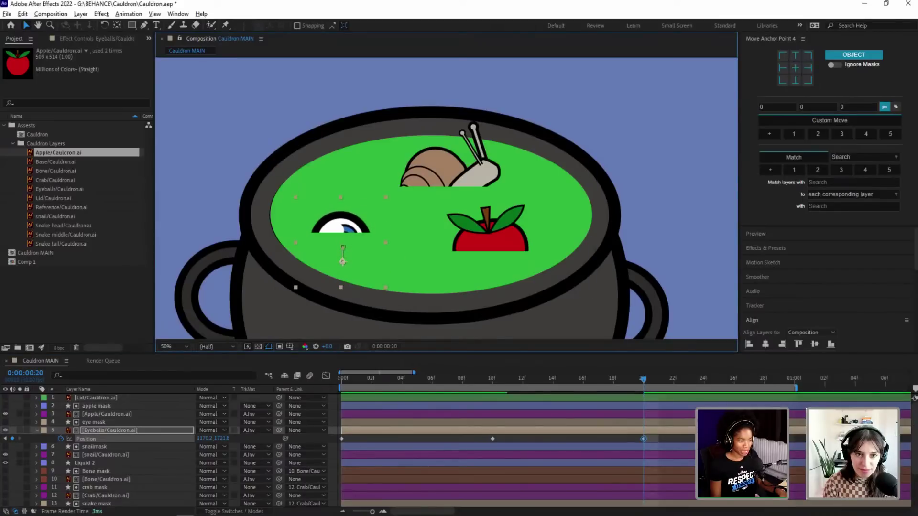
drag(508, 385, 288, 388)
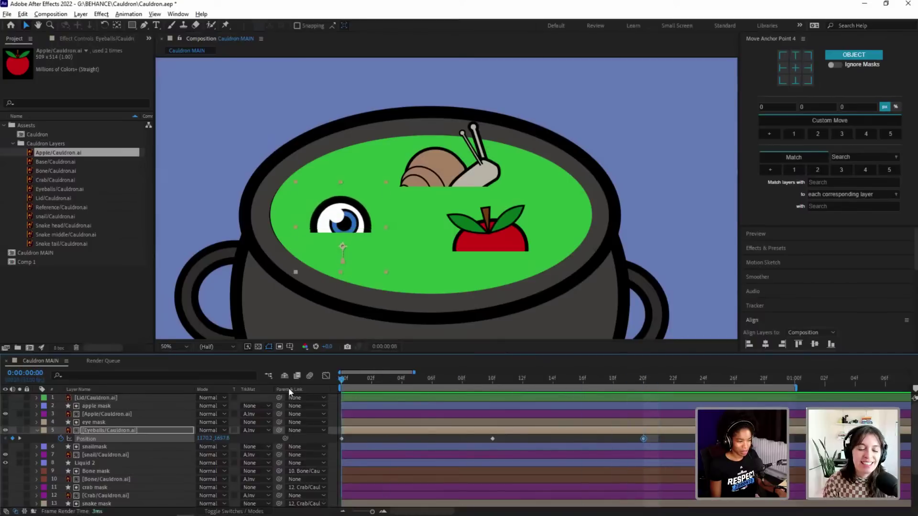
drag(345, 385, 517, 380)
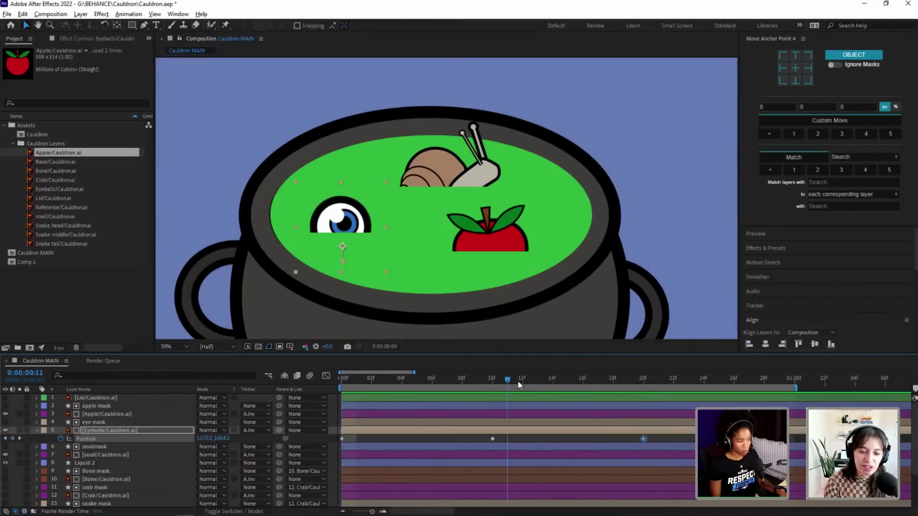
key(k)
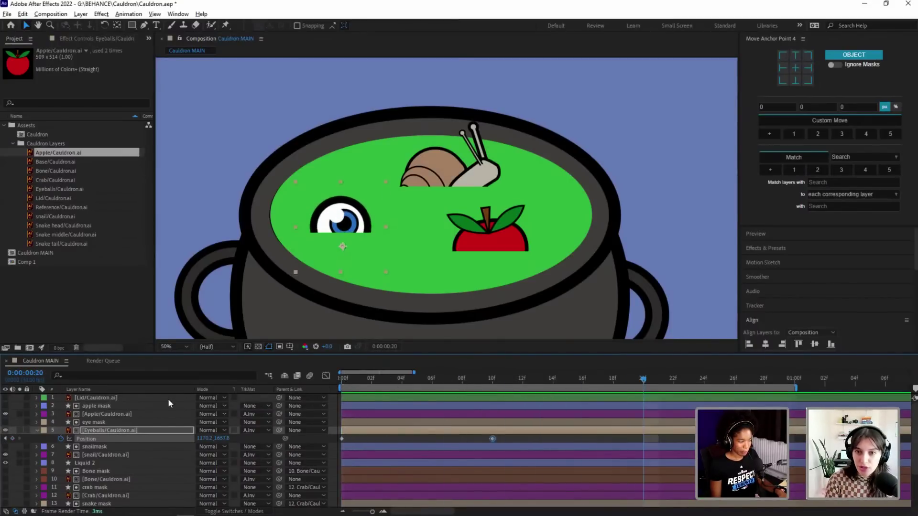
Step: Lower the eyeball at 0:00:00:10 to a Y position of about 1696, and copy its starting Position keyframe to 0:00:00:20
click(495, 381)
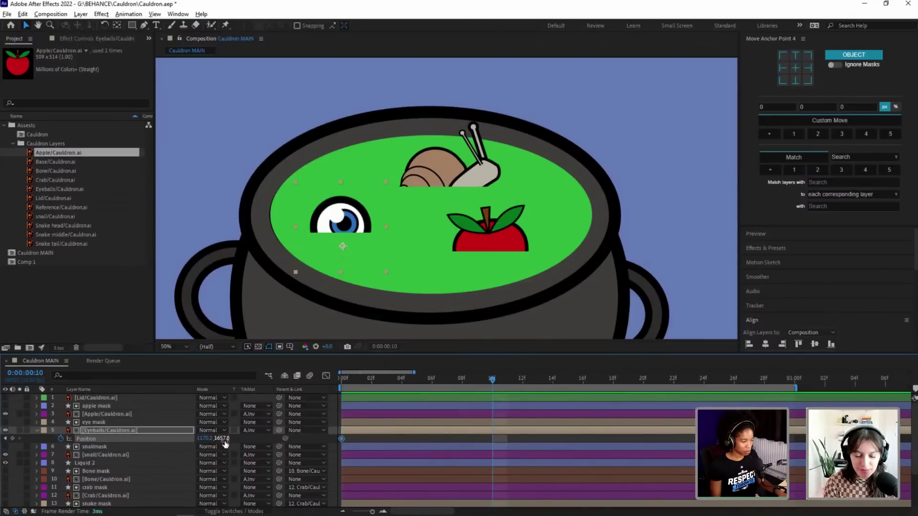
drag(219, 440, 238, 440)
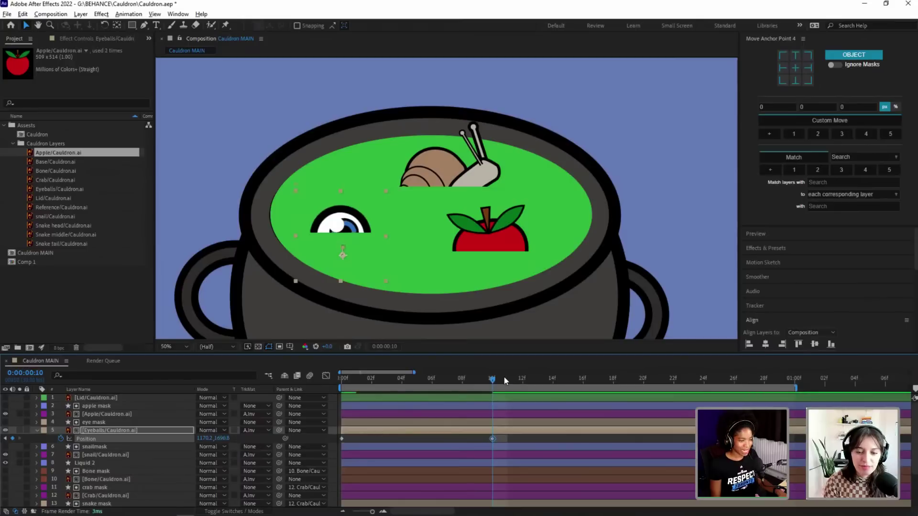
key(shift+Page_Down)
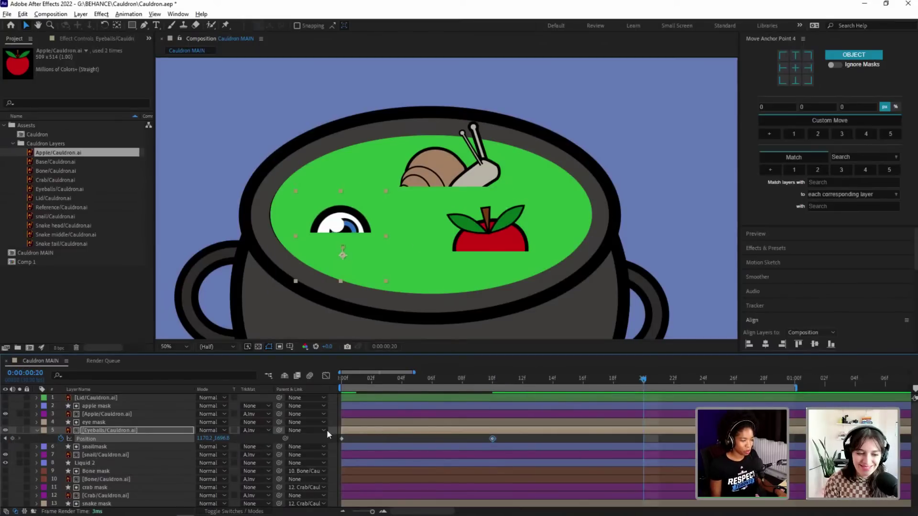
click(341, 439)
mouse_move(341, 440)
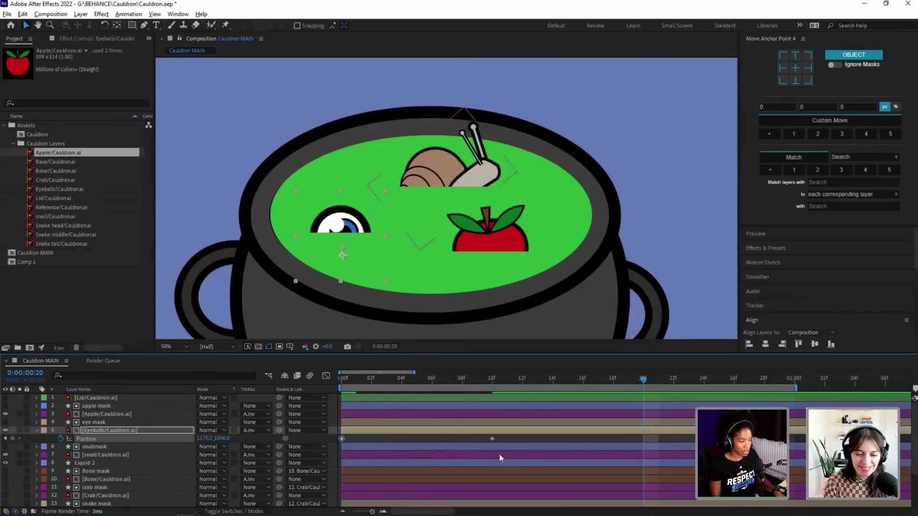
key(ctrl+c)
key(ctrl+v)
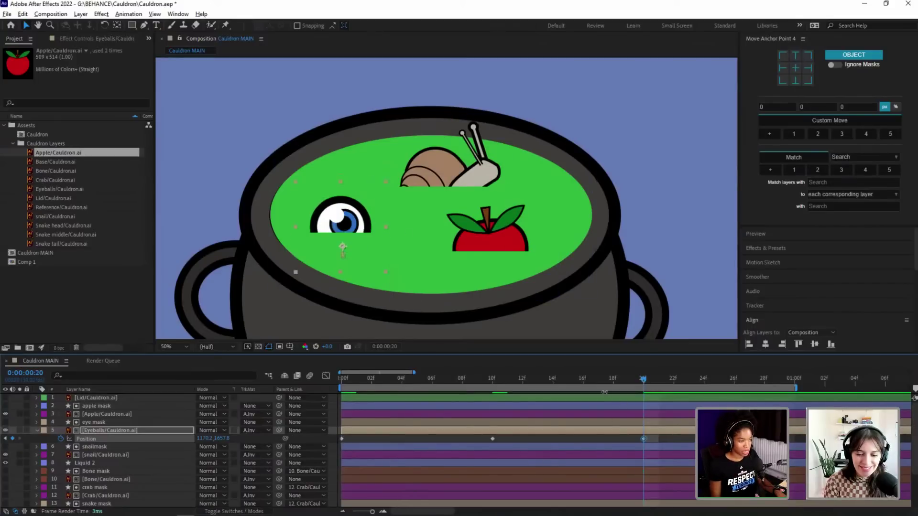
Step: Move the eyeball's last Position keyframe to 0:00:01:00 and its middle, lowered keyframe to 0:00:00:15
drag(357, 381, 797, 388)
drag(644, 440, 794, 438)
click(522, 384)
mouse_move(522, 385)
mouse_down()
mouse_move(789, 384)
mouse_move(523, 384)
mouse_move(536, 387)
mouse_up()
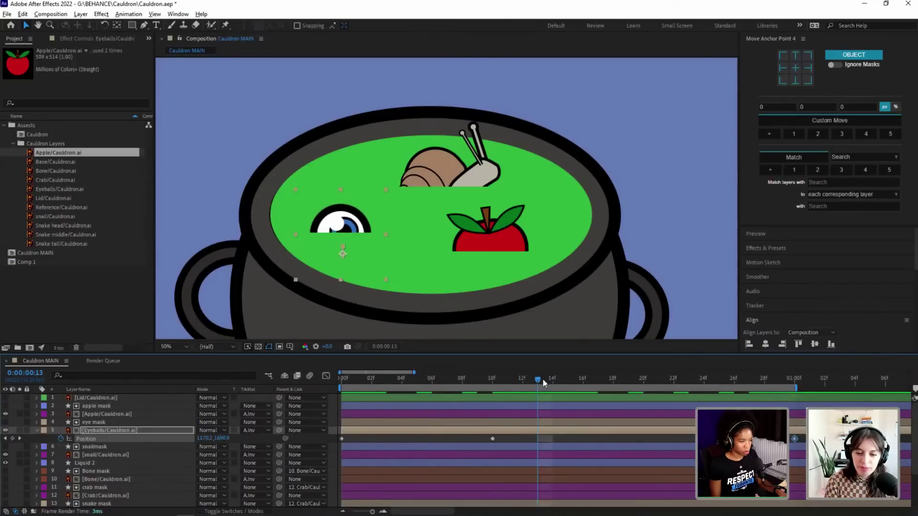
drag(545, 384, 574, 387)
drag(493, 440, 565, 442)
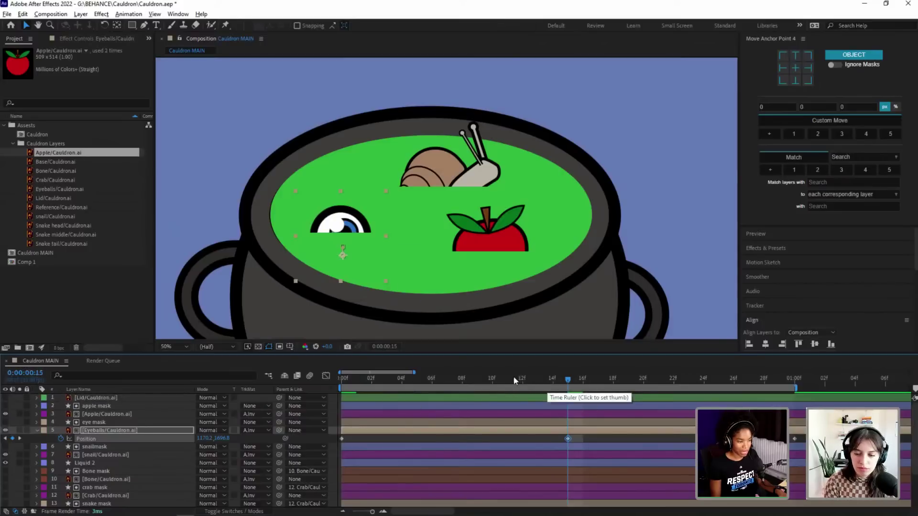
Step: Preview the eyeball's one-second bobbing loop from the start of the timeline
drag(567, 382, 254, 380)
key(space)
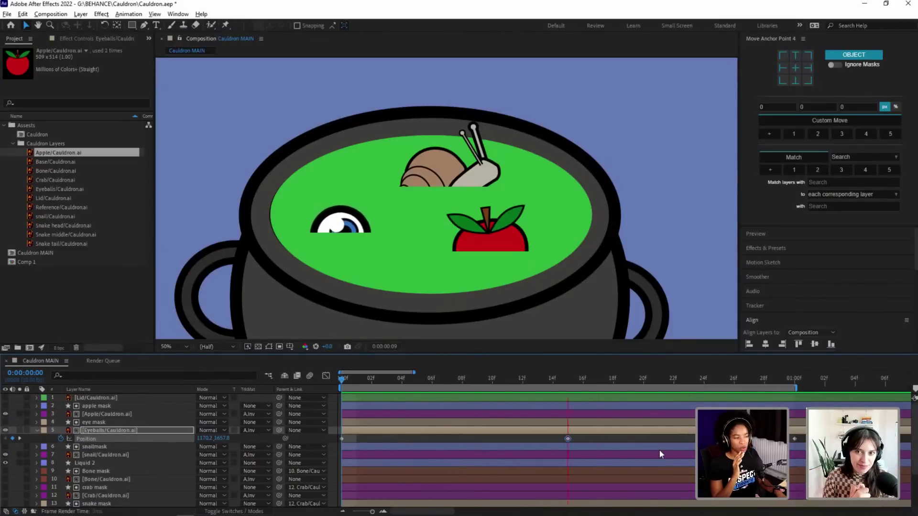
key(space)
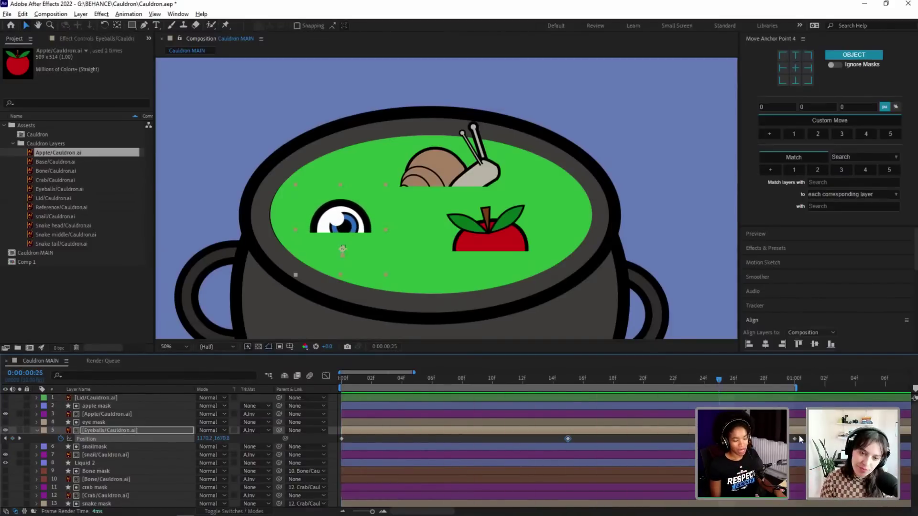
Step: Apply Easy Ease to all three Position keyframes of the Eyeballs layer
drag(807, 434, 313, 448)
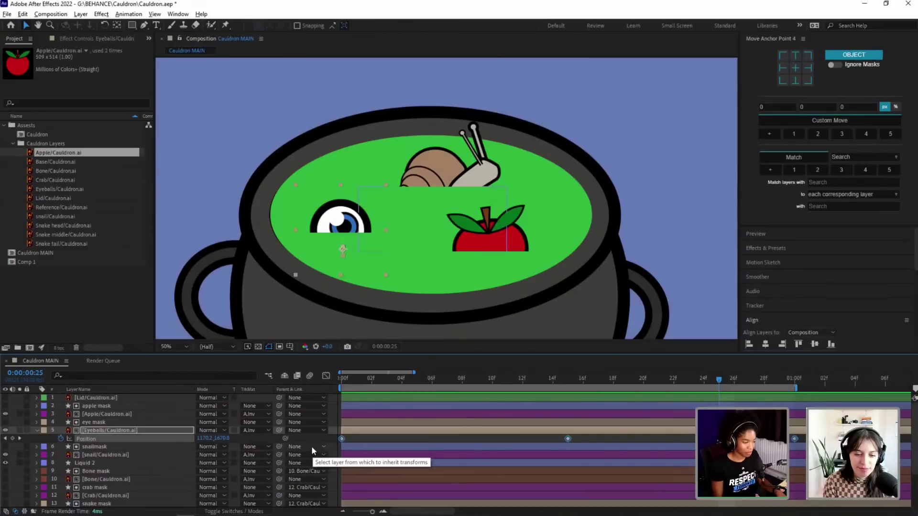
right_click(342, 439)
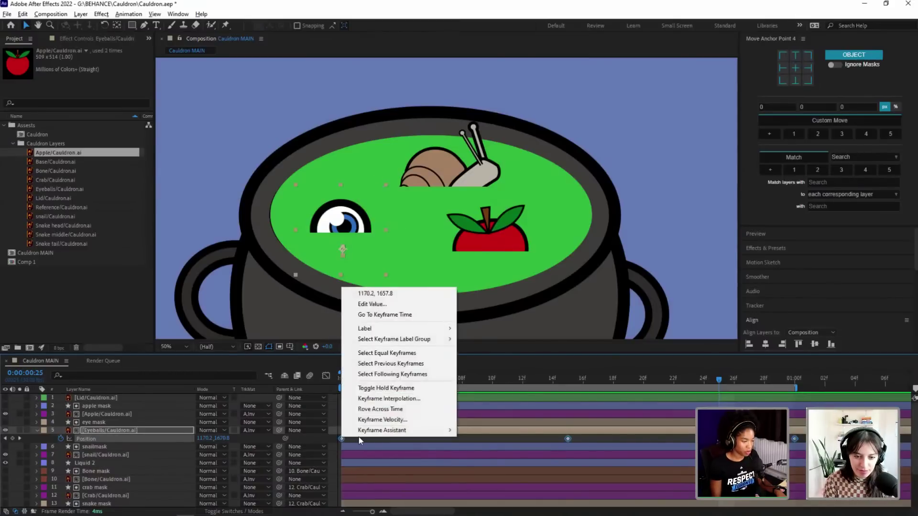
mouse_move(350, 434)
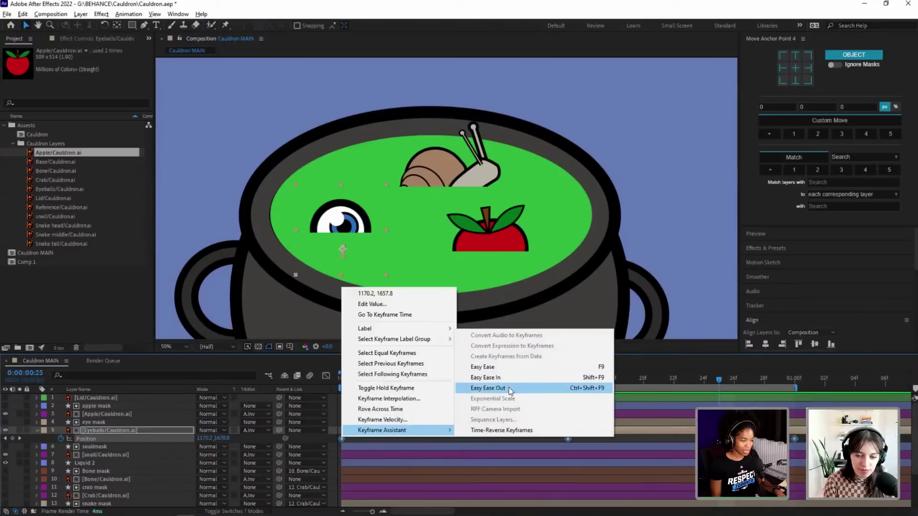
click(581, 433)
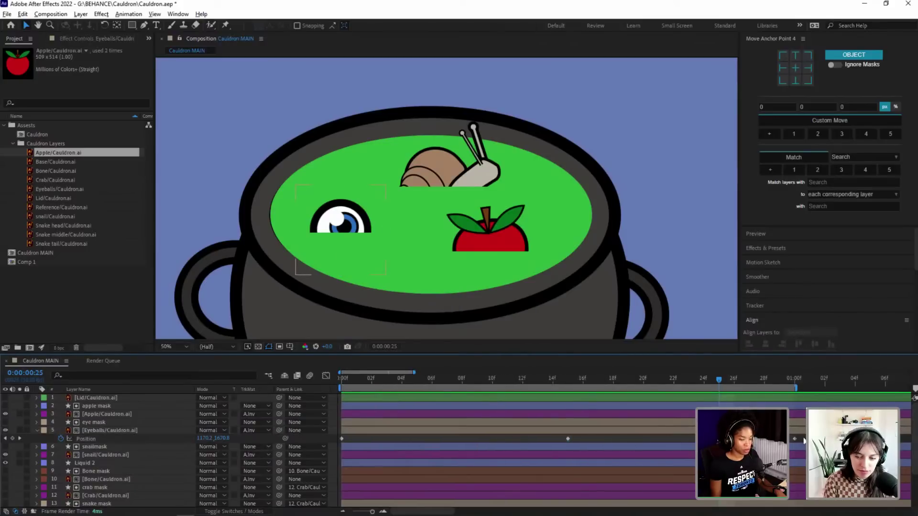
click(331, 439)
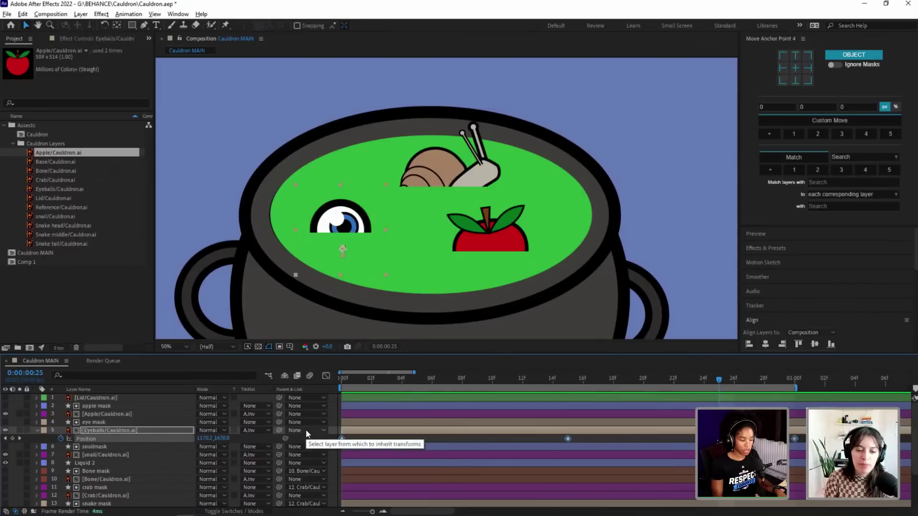
key(F9)
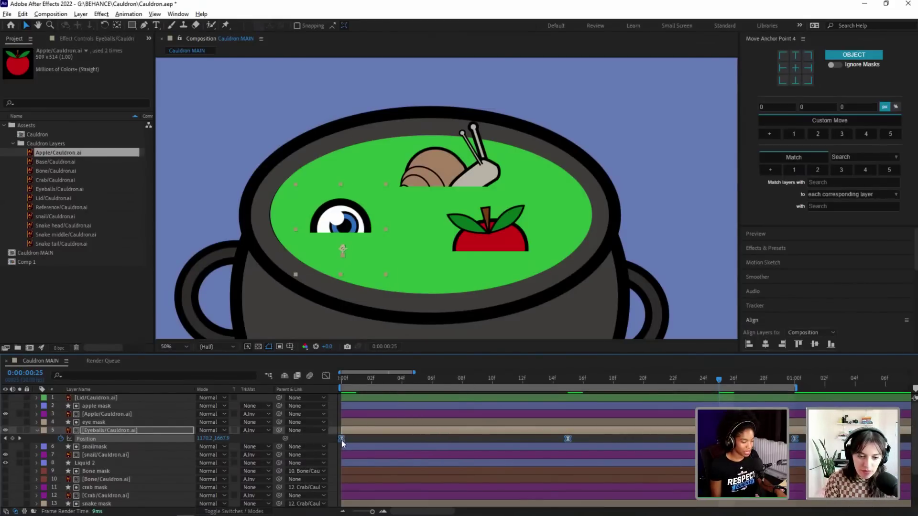
Step: Play back the eased eyeball motion, check the pose at 0:00:00:15, and return to 0:00:00:00
mouse_move(342, 442)
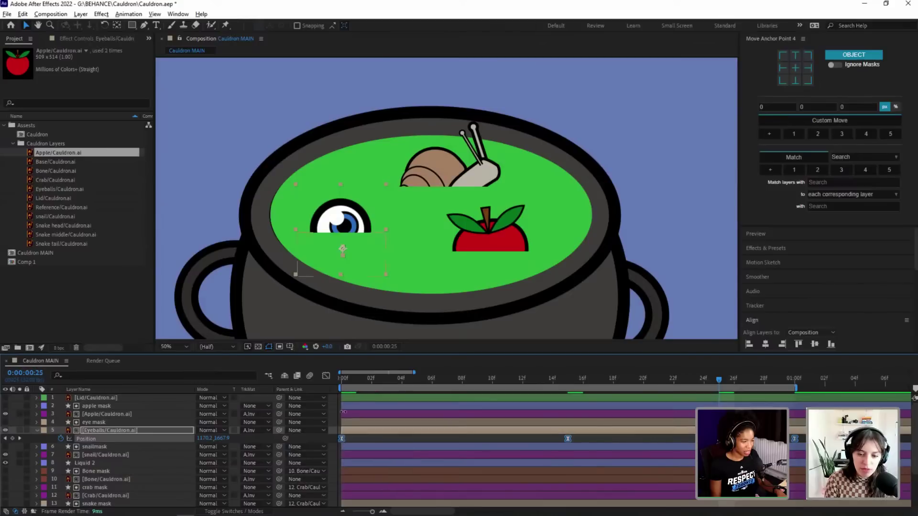
click(340, 377)
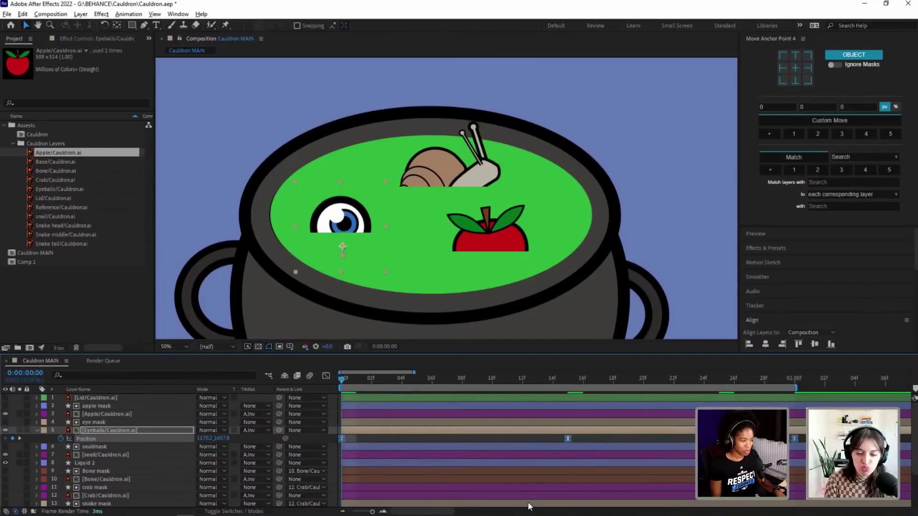
key(space)
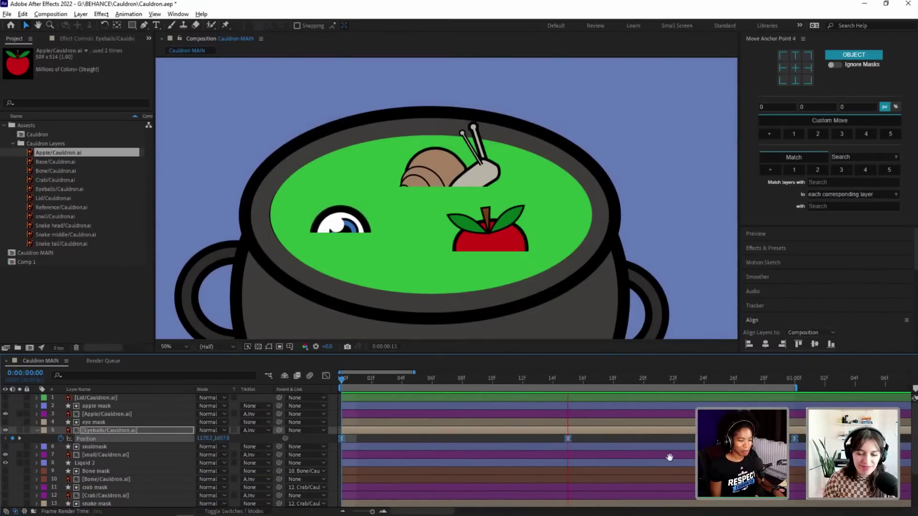
key(space)
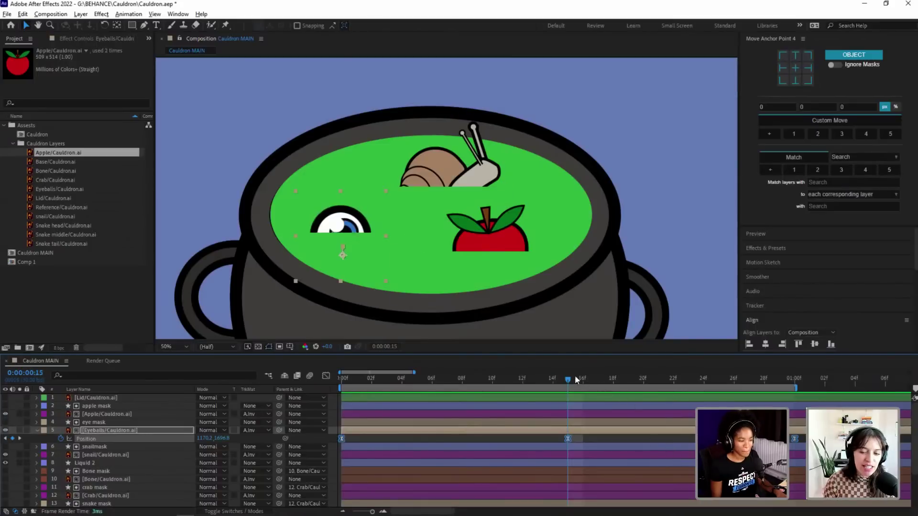
key(space)
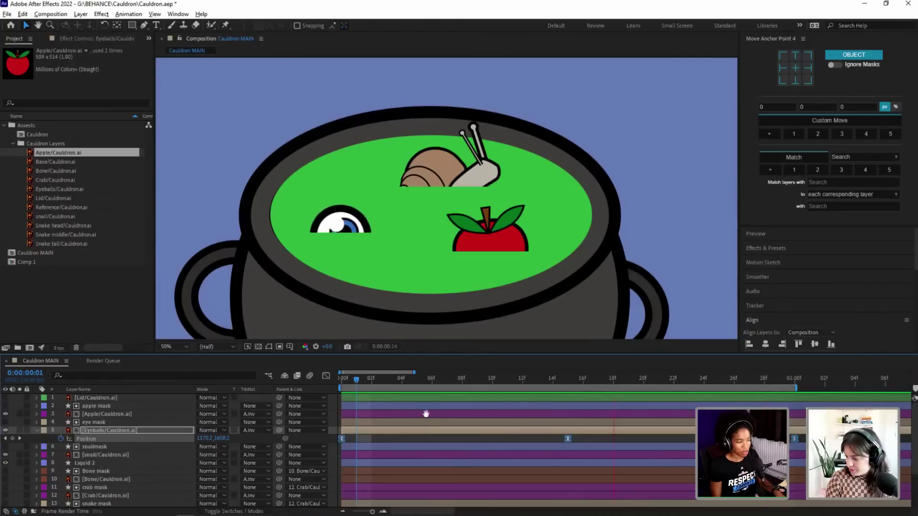
key(space)
drag(355, 381, 331, 380)
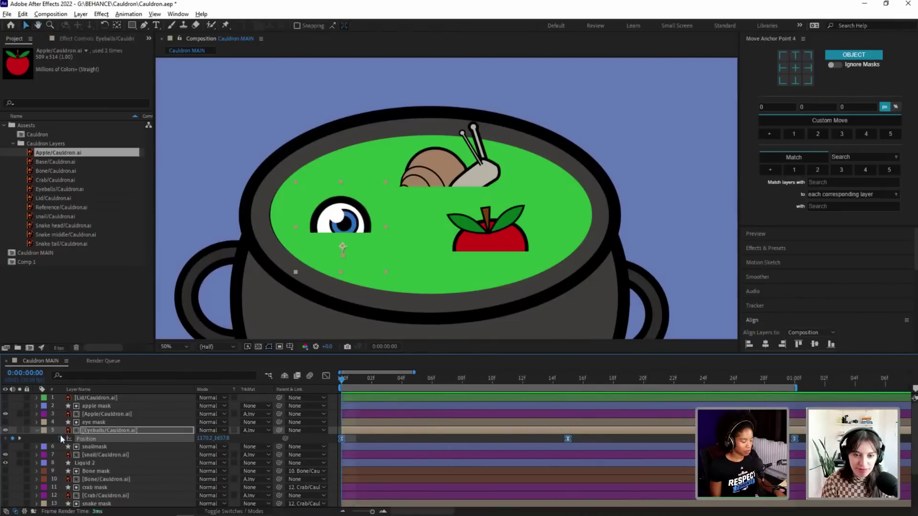
Step: Set the Eyeballs layer's Rotation to -10° at 0:00:00:00 and add its first Rotation keyframe there
key(r)
click(356, 382)
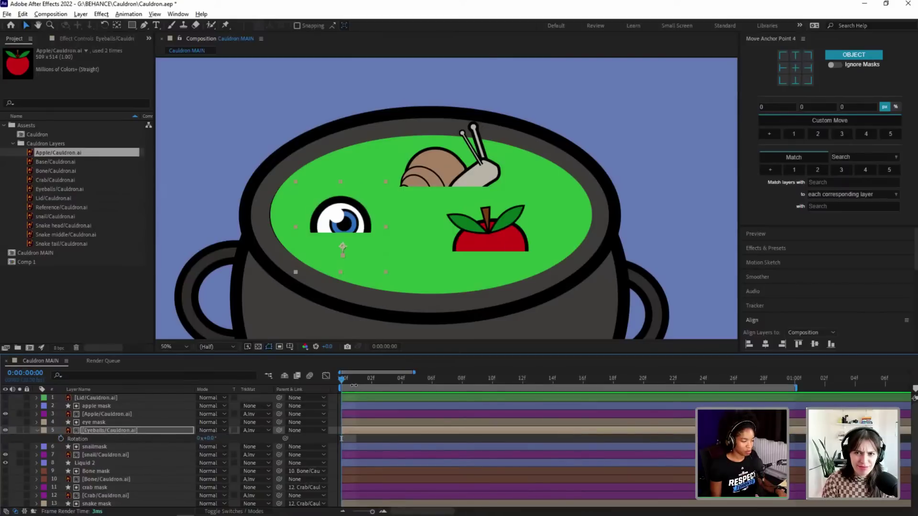
key(Page_Up)
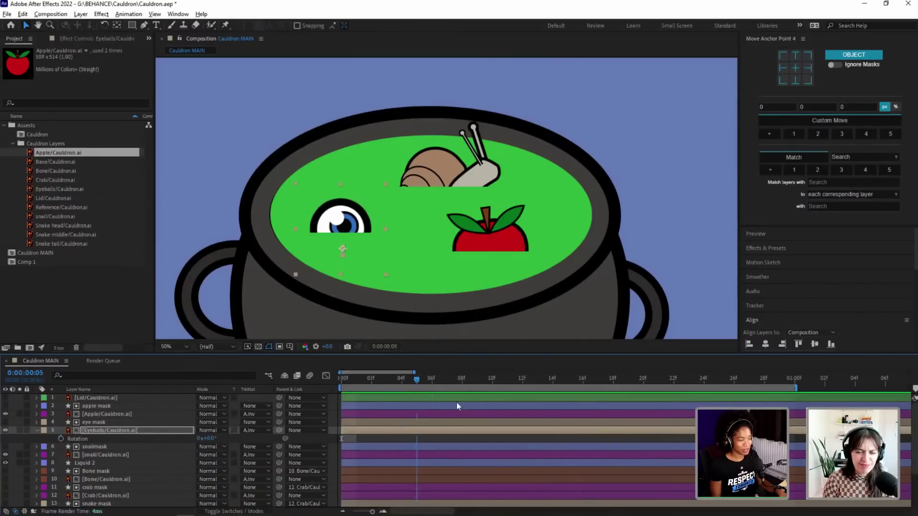
click(211, 437)
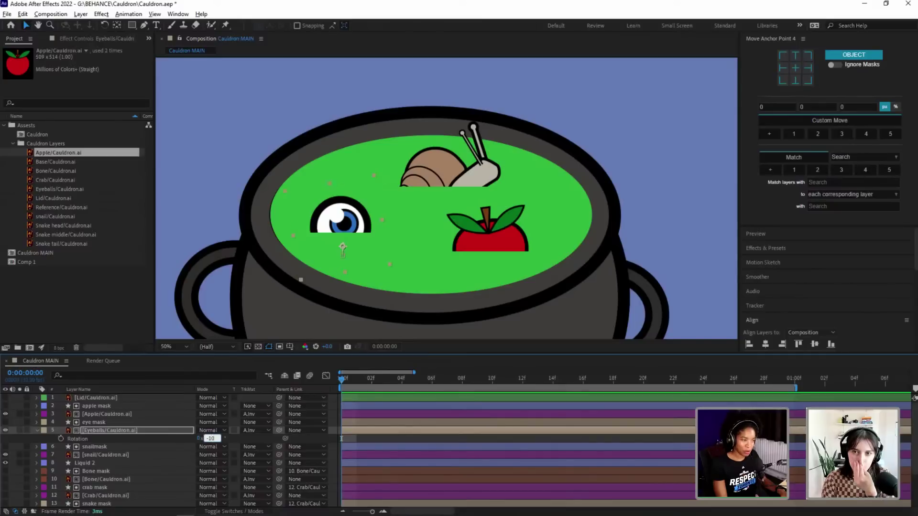
key(Return)
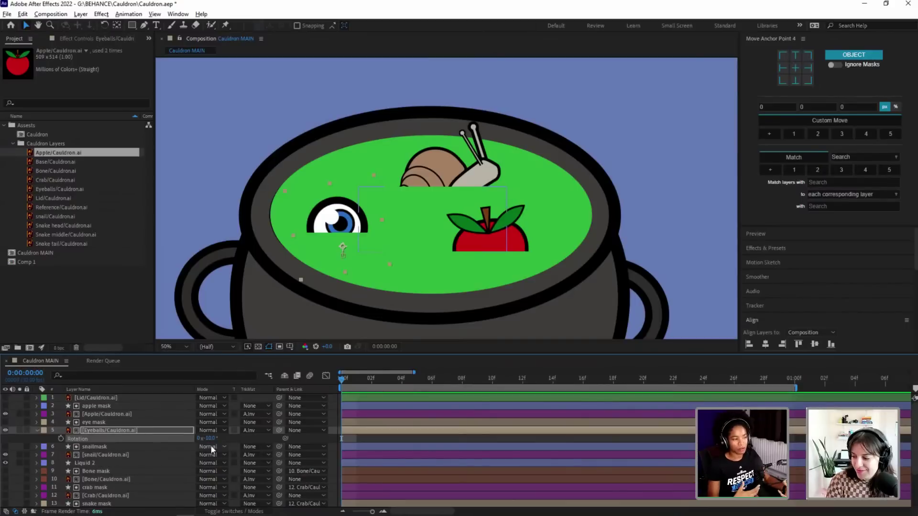
click(60, 439)
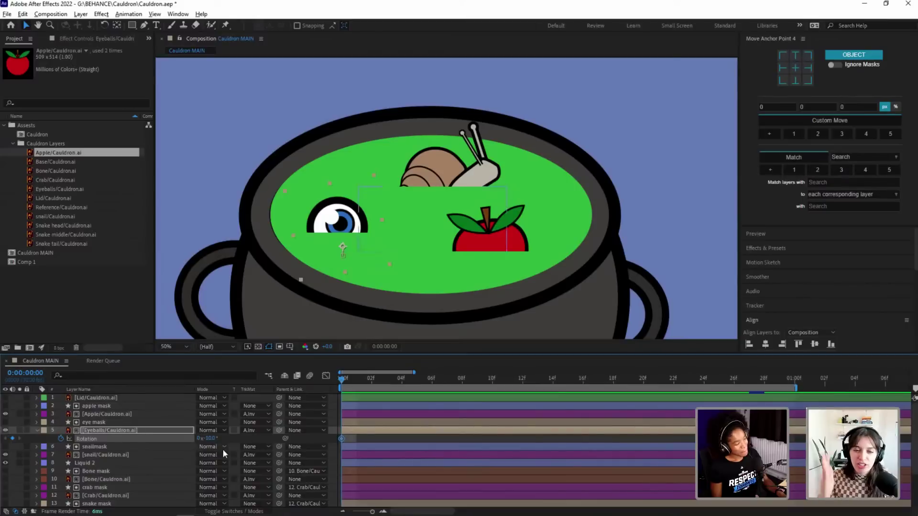
Step: Re-create the Eyeballs layer's first Rotation keyframe at 0:00:00:00, reveal its Position keyframes as well, and go to 0:00:00:15
key(ctrl+z)
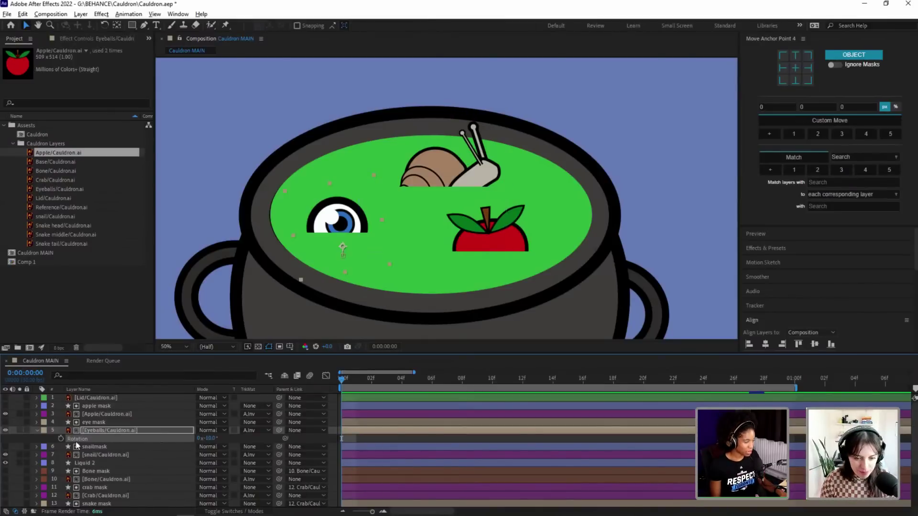
click(61, 438)
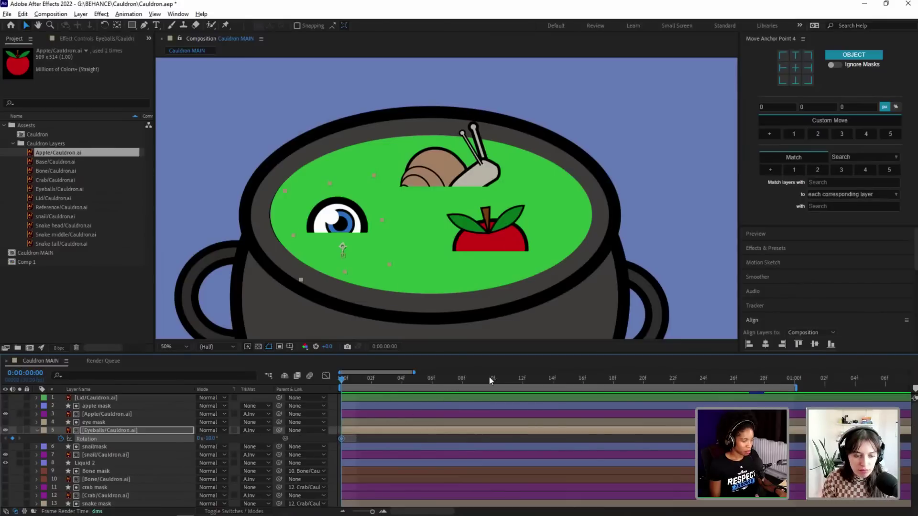
key(shift+p)
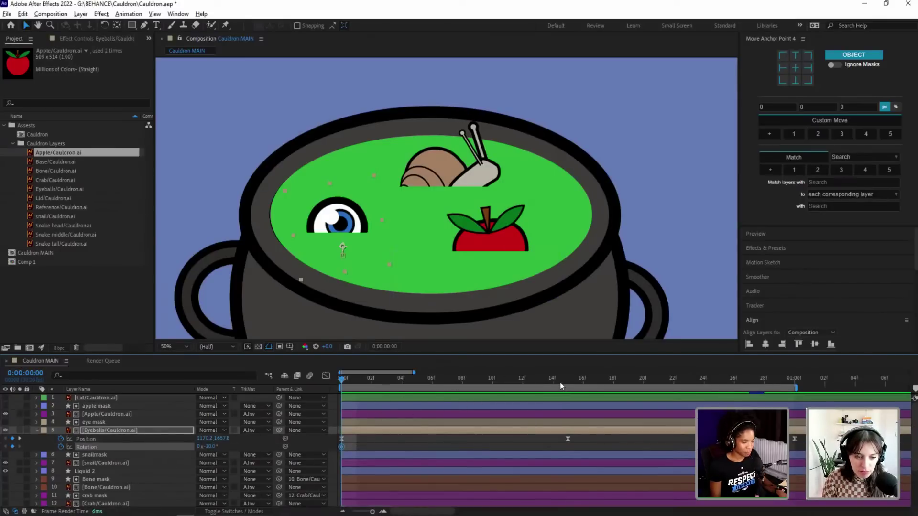
click(567, 381)
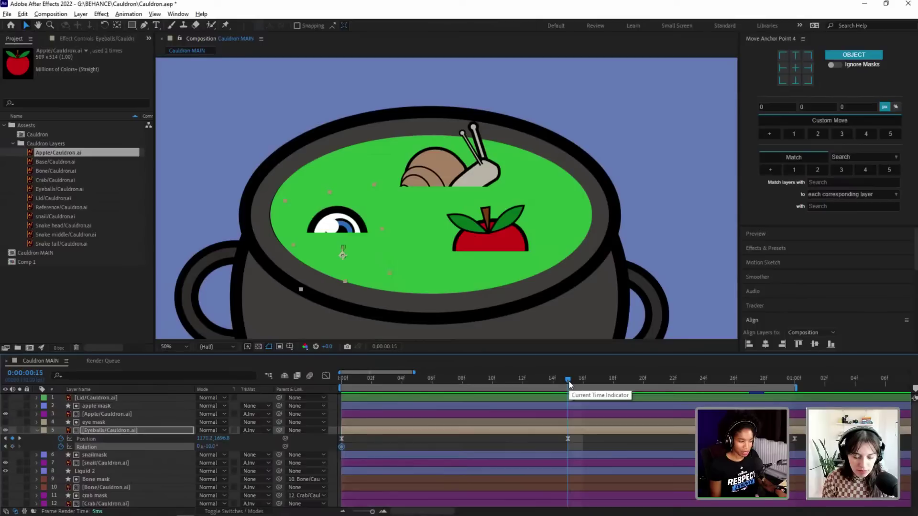
click(90, 440)
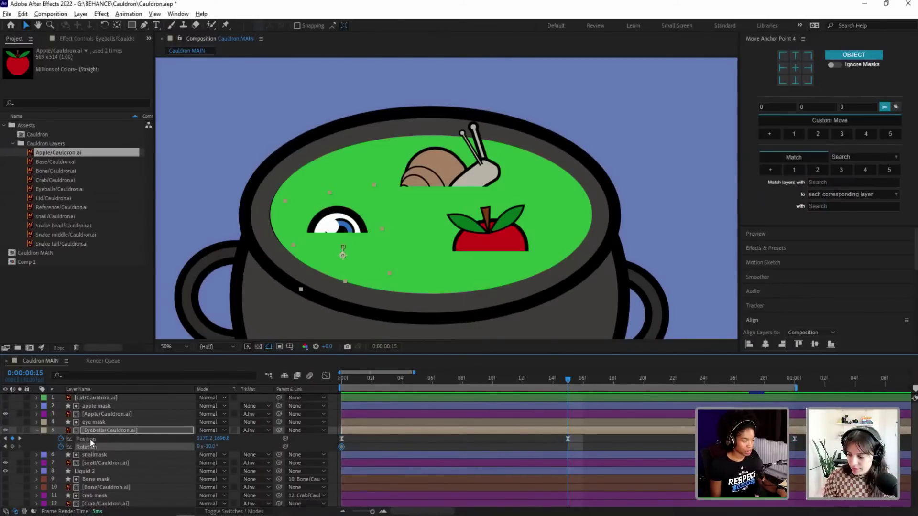
click(91, 447)
click(90, 440)
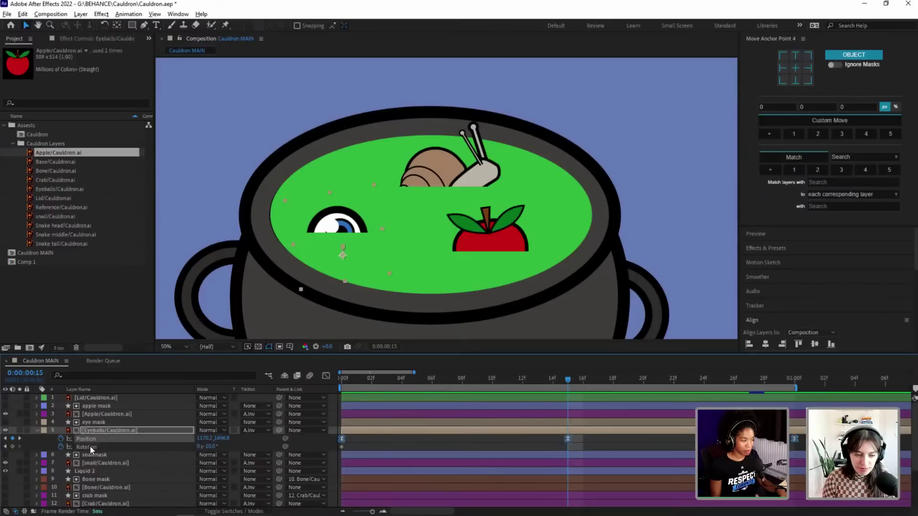
click(89, 445)
click(88, 438)
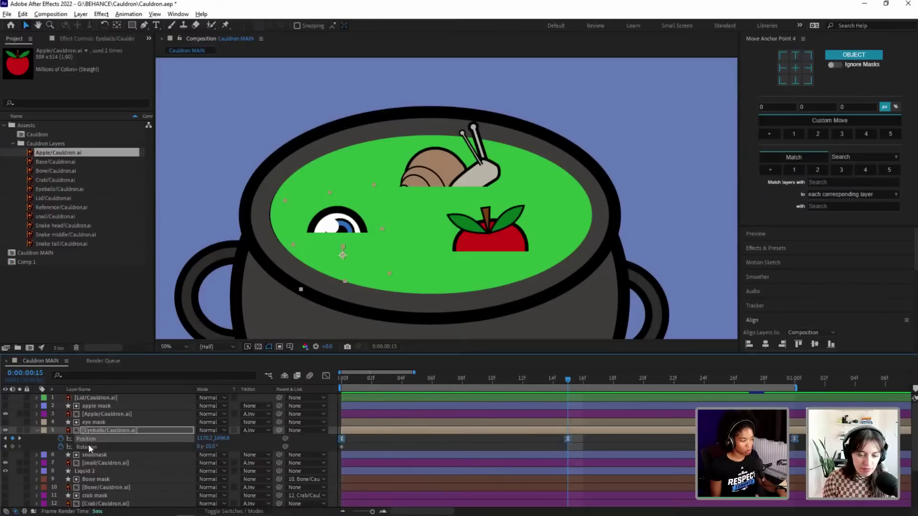
click(88, 445)
click(90, 440)
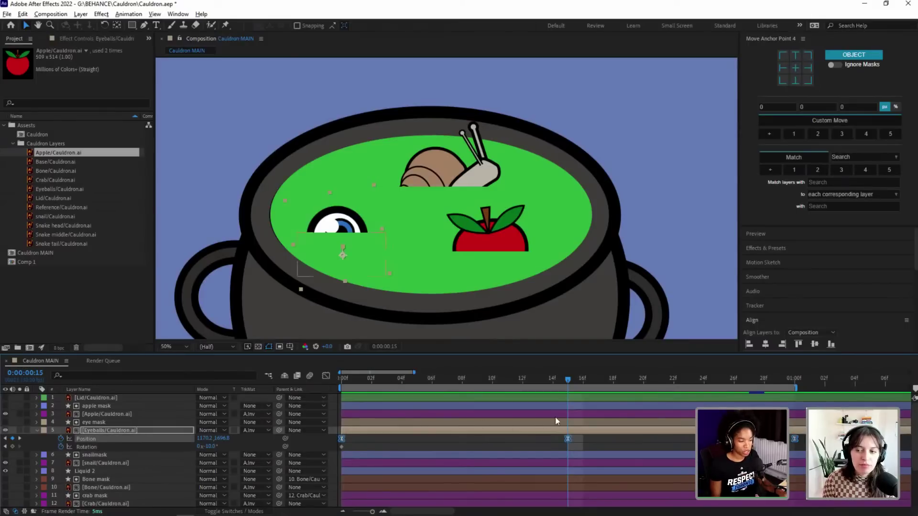
Step: Set the Eyeballs layer's Rotation to 10° at 0:00:00:15 and repeat the starting -10° keyframe at 0:00:01:00
click(576, 443)
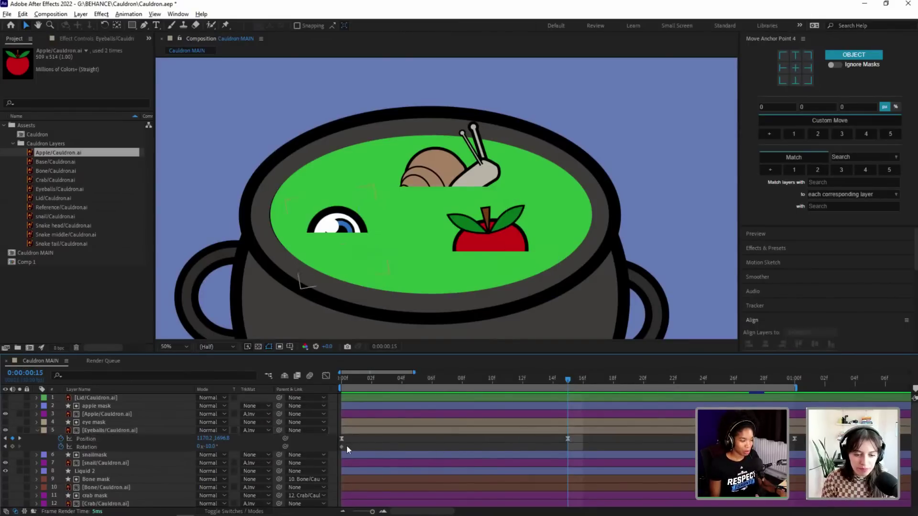
click(210, 447)
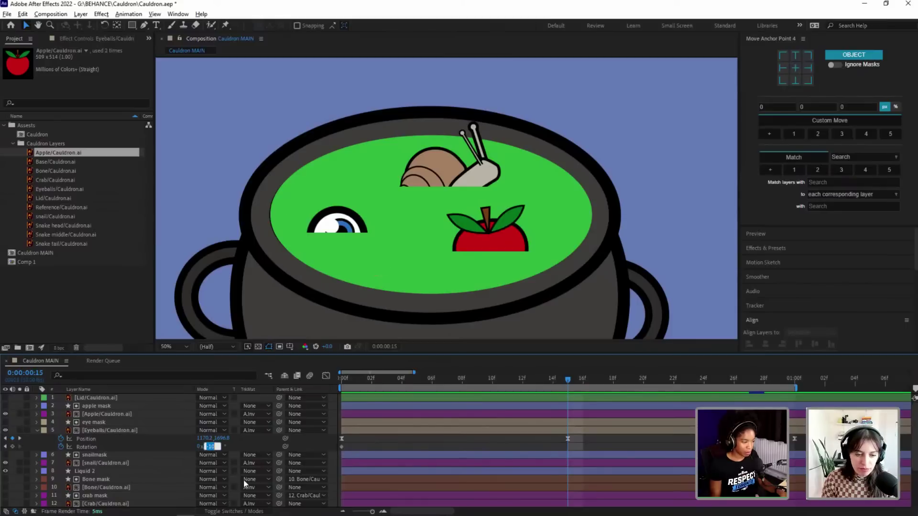
text(10)
key(Return)
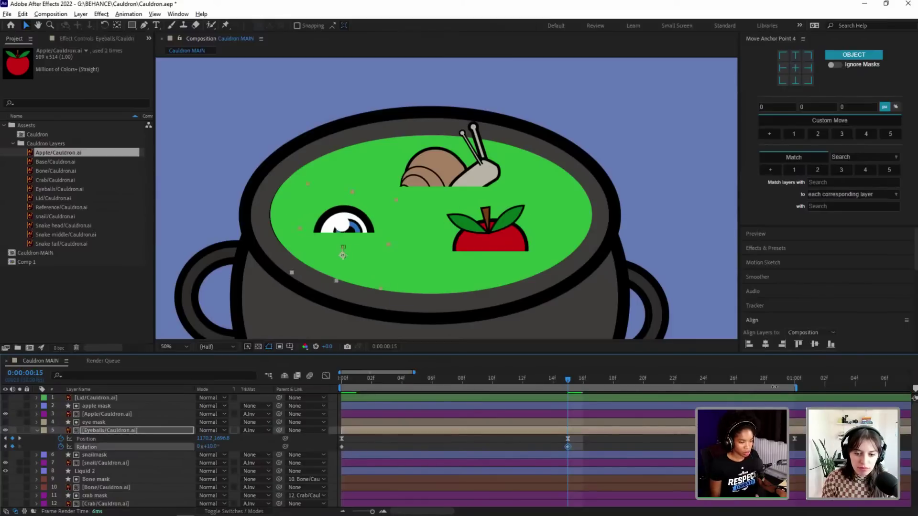
drag(785, 381, 796, 382)
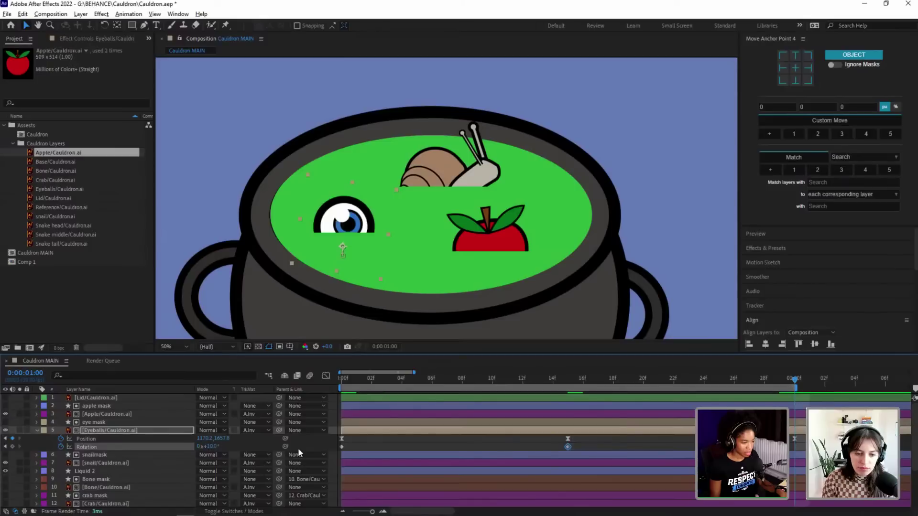
key(ctrl+v)
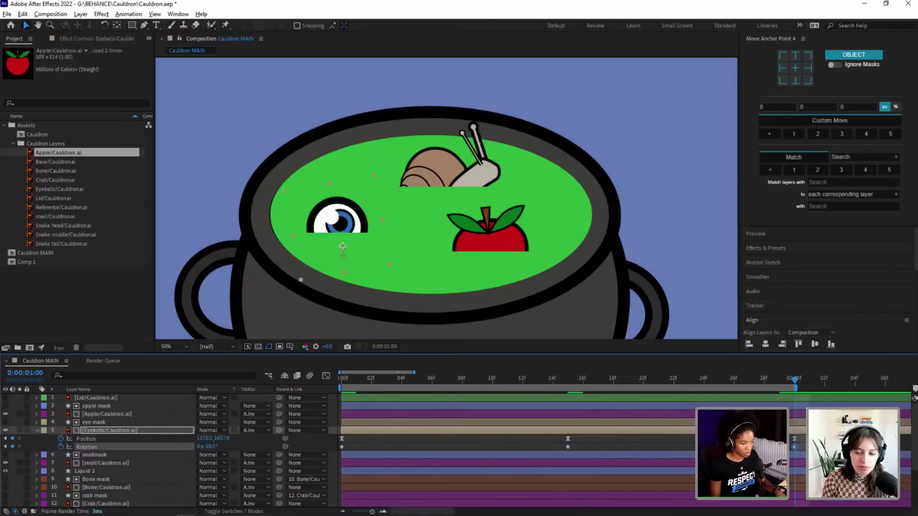
Step: Apply Easy Ease to all three Rotation keyframes of the Eyeballs layer and preview the rocking motion from the start
drag(798, 452, 289, 447)
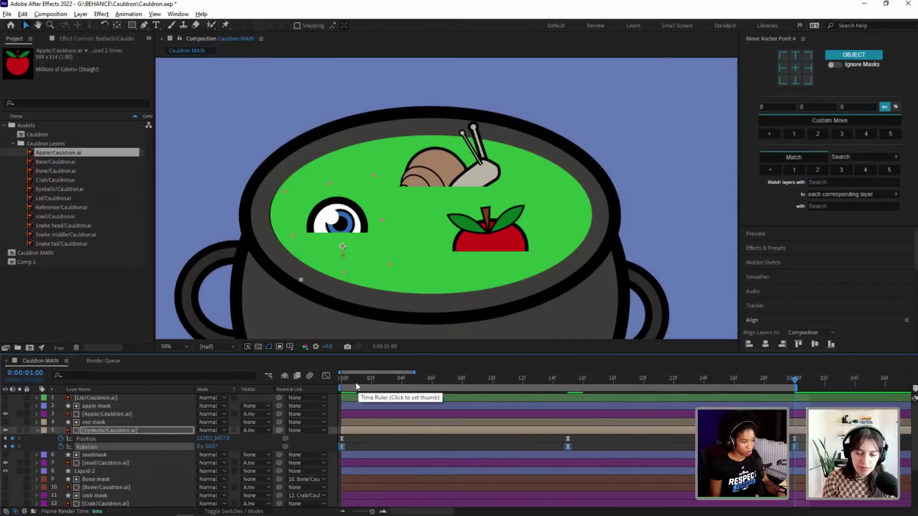
drag(356, 382, 311, 379)
key(F9)
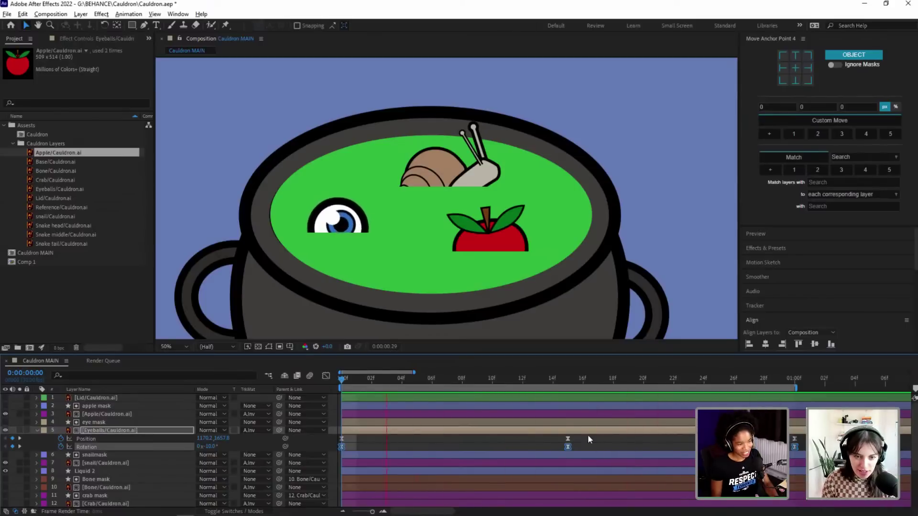
key(space)
Step: Straighten the Apple layer to a Rotation of 0° and centre its anchor point on the apple
click(490, 236)
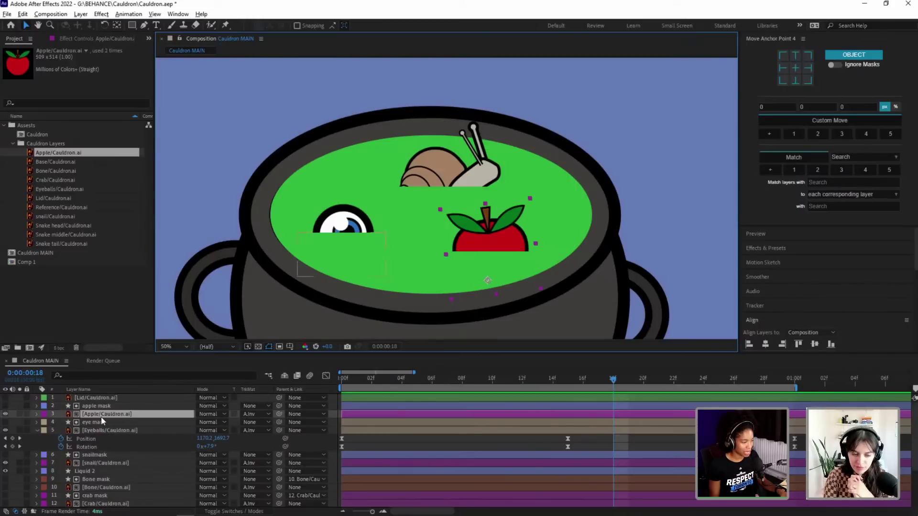
key(r)
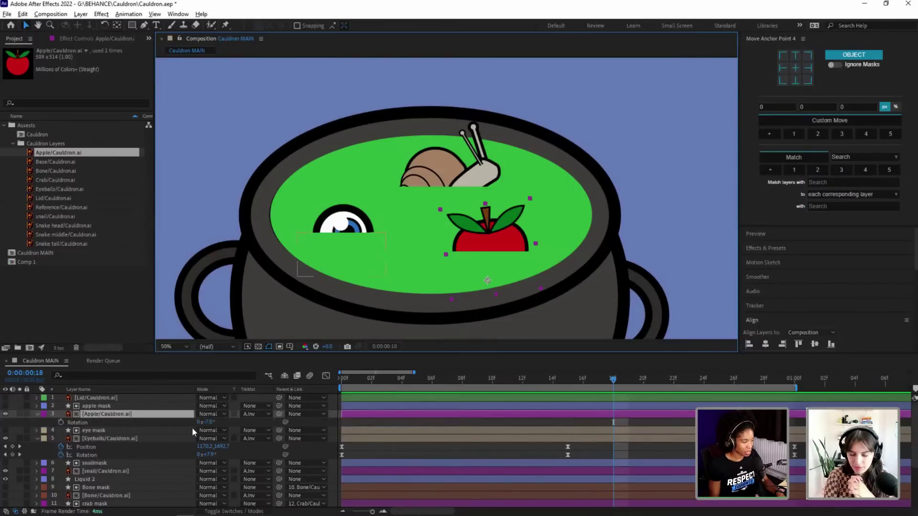
mouse_move(206, 423)
mouse_down()
mouse_move(219, 423)
mouse_move(207, 423)
mouse_up()
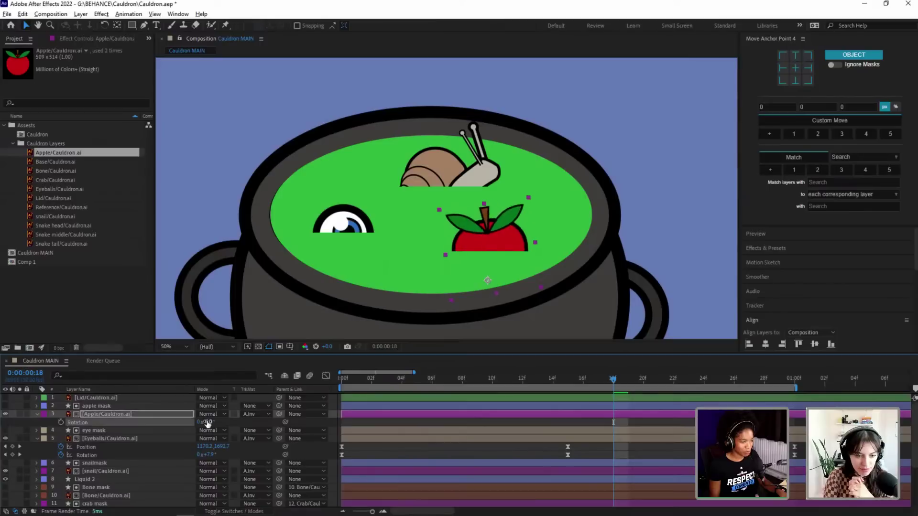
key(ctrl+z)
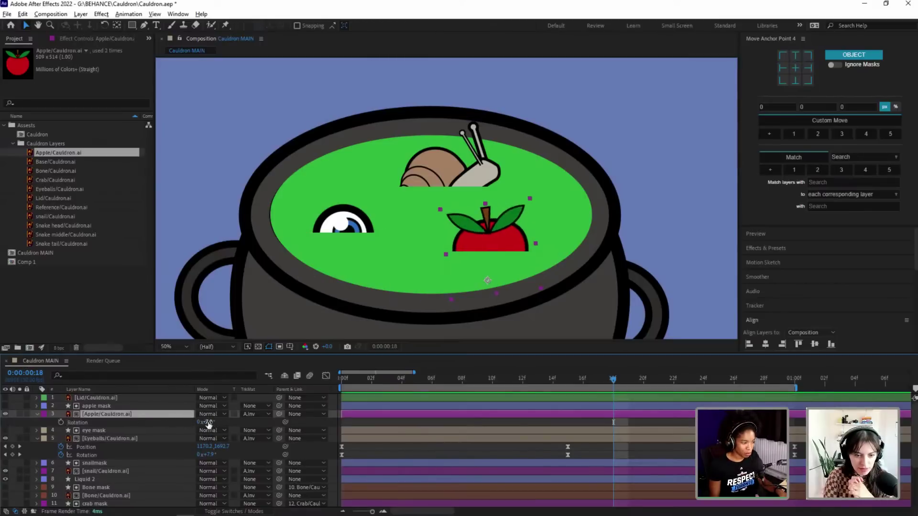
drag(210, 422, 216, 411)
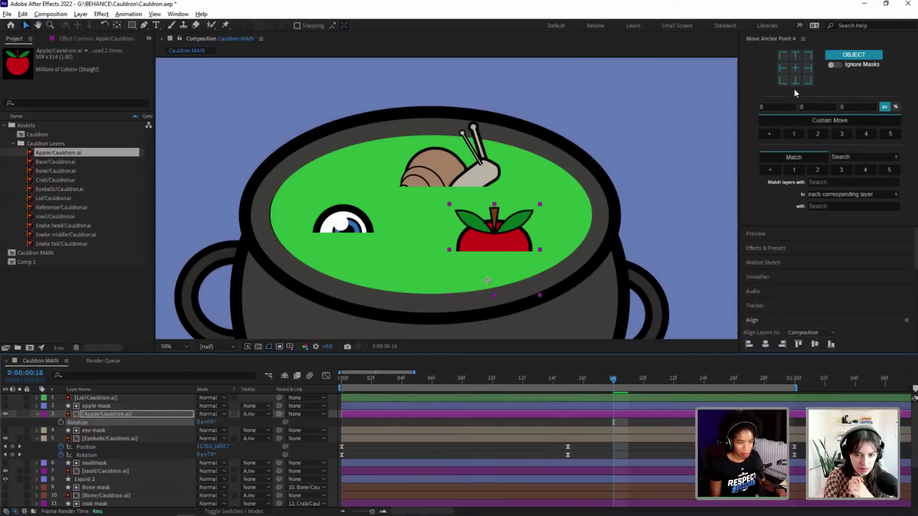
click(795, 63)
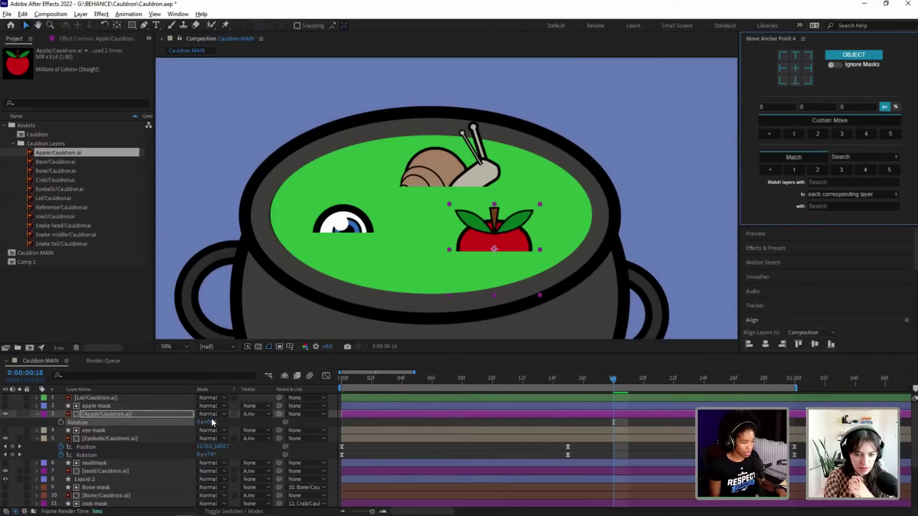
drag(212, 419, 218, 422)
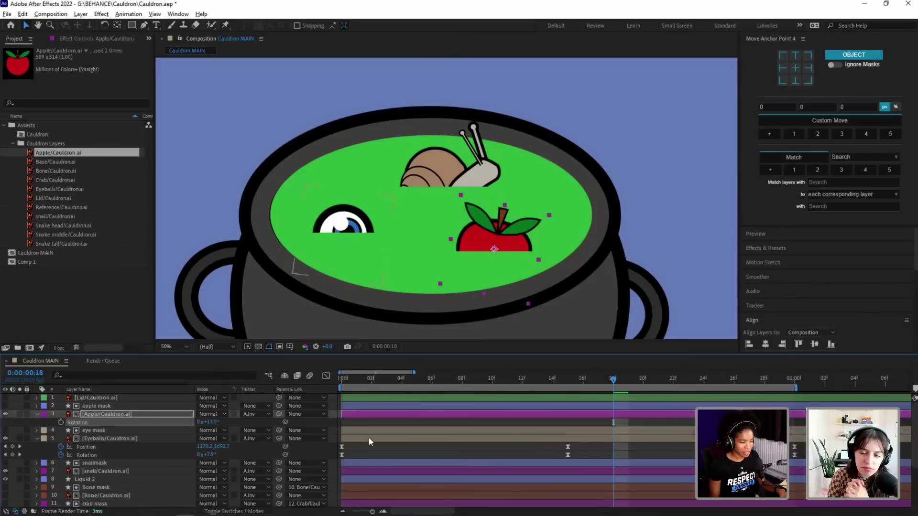
key(ctrl+z)
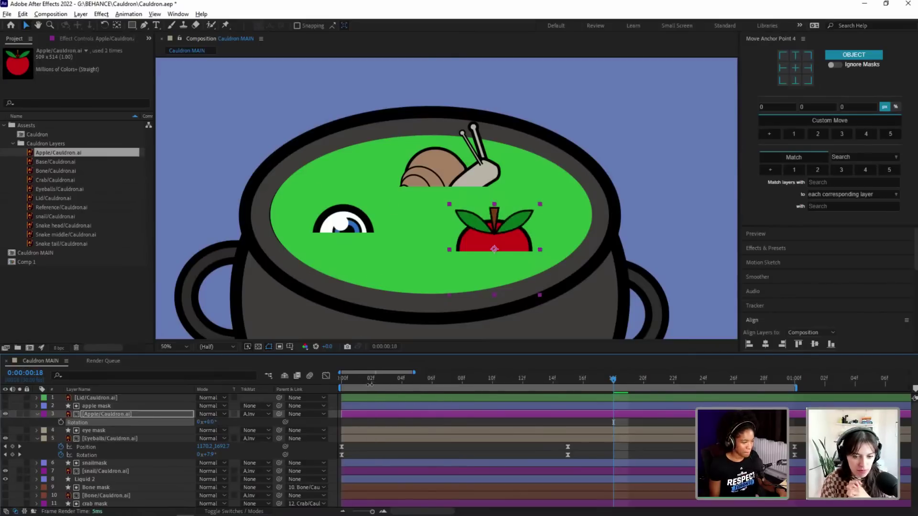
Step: Return to 0:00:00:00 and change the label colour of the apple mask and Apple layers to Cyan
key(Home)
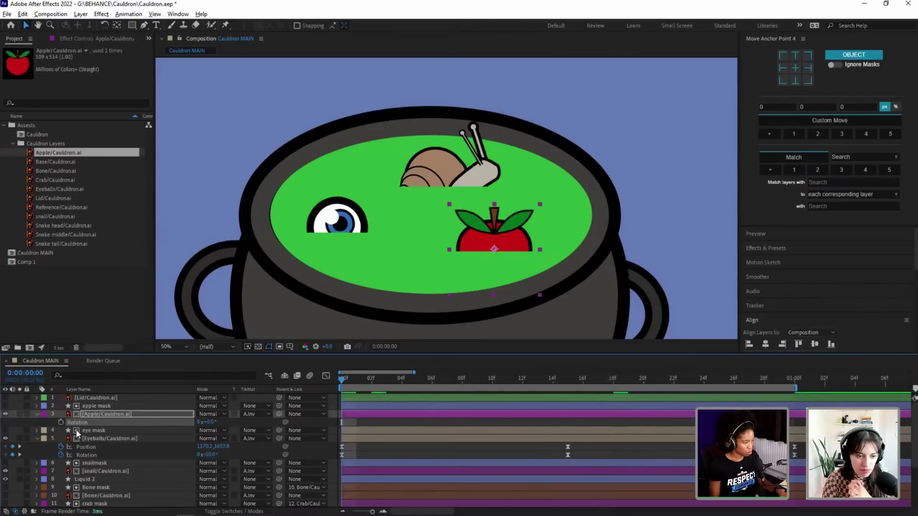
shift+click(93, 406)
click(44, 414)
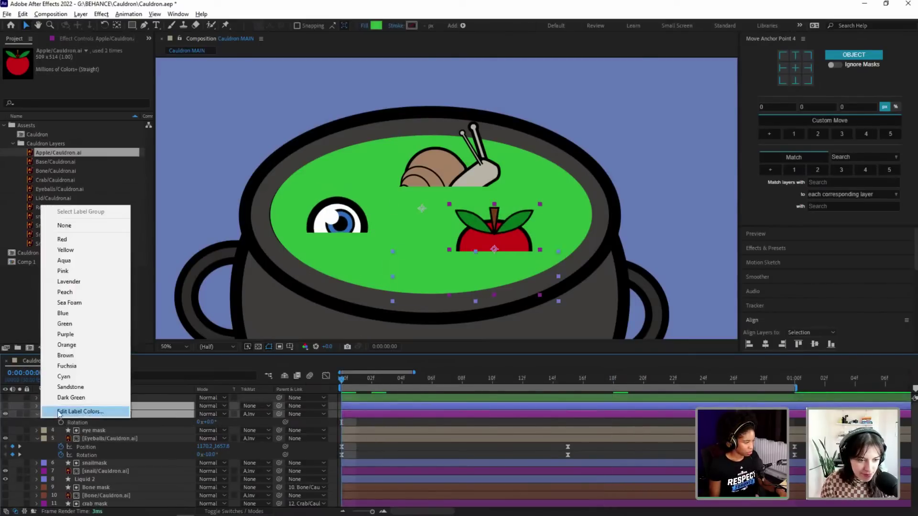
click(63, 376)
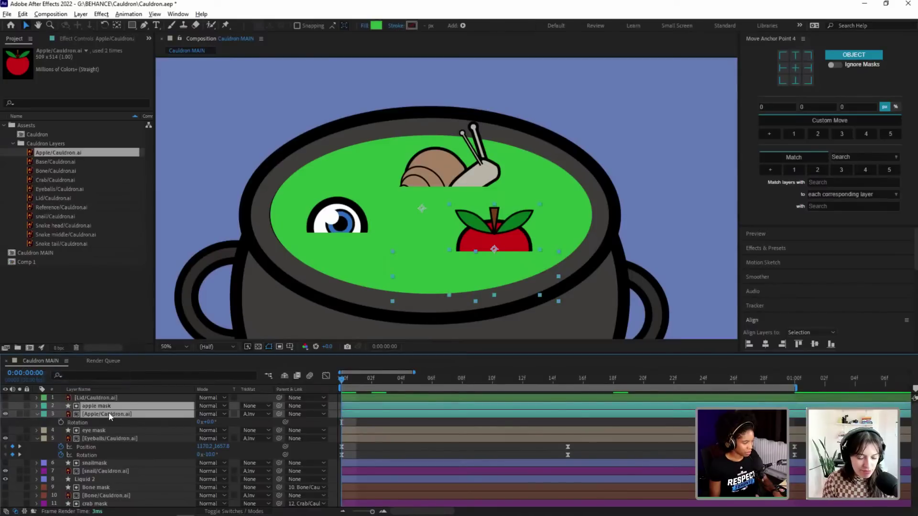
Step: Reveal the Apple layer's Position and add its first Position keyframe at 0:00:00:00
click(93, 430)
click(99, 412)
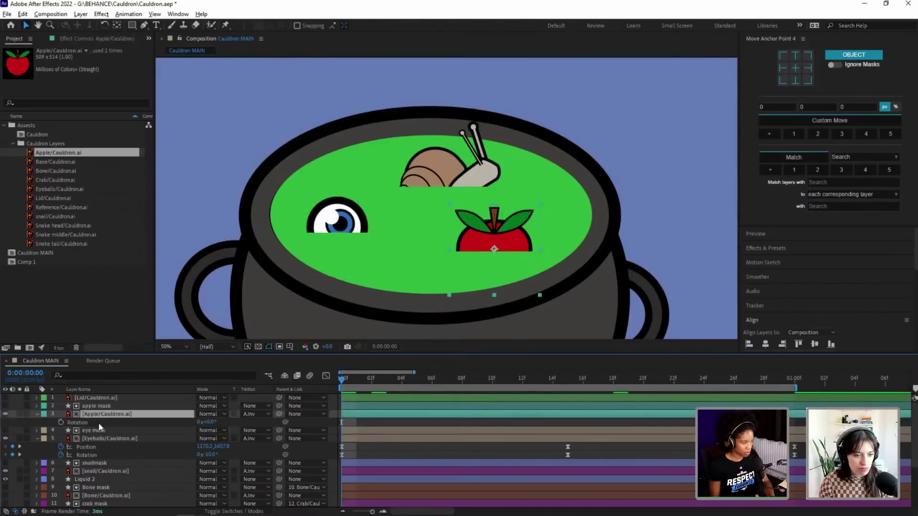
key(p)
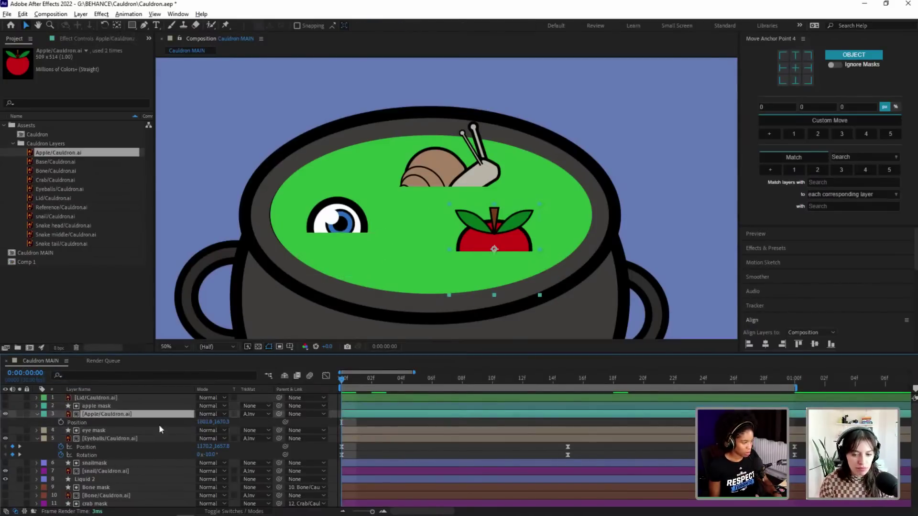
click(61, 422)
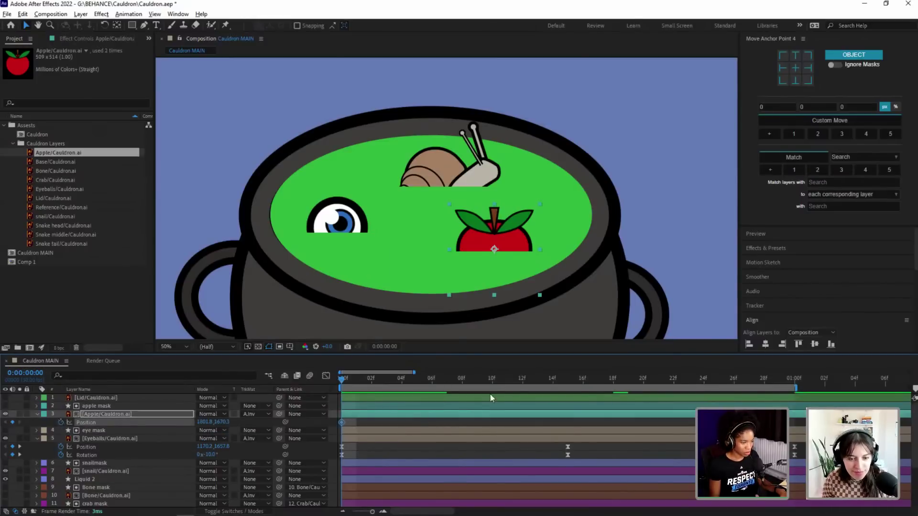
Step: Lower the apple vertically into the liquid at 0:00:00:15 and copy its starting Position keyframe to 0:00:01:00
drag(553, 380, 569, 377)
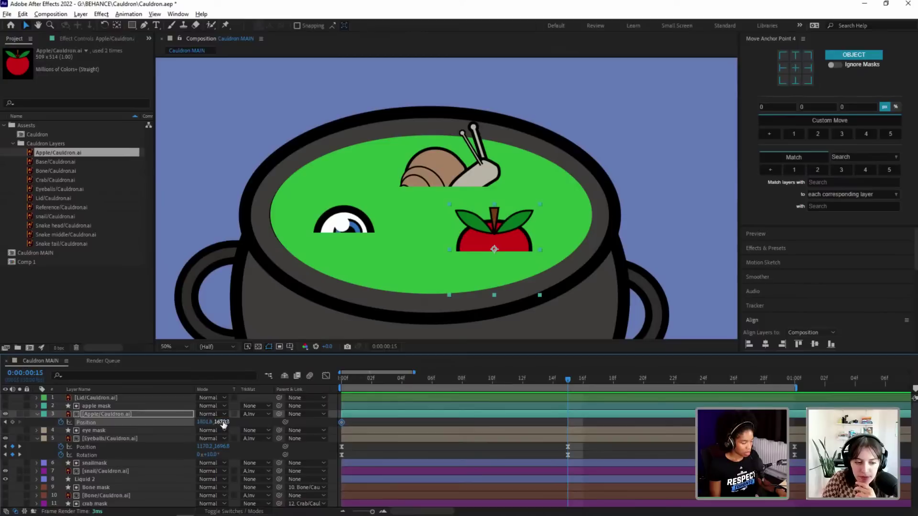
drag(222, 421, 255, 422)
key(k)
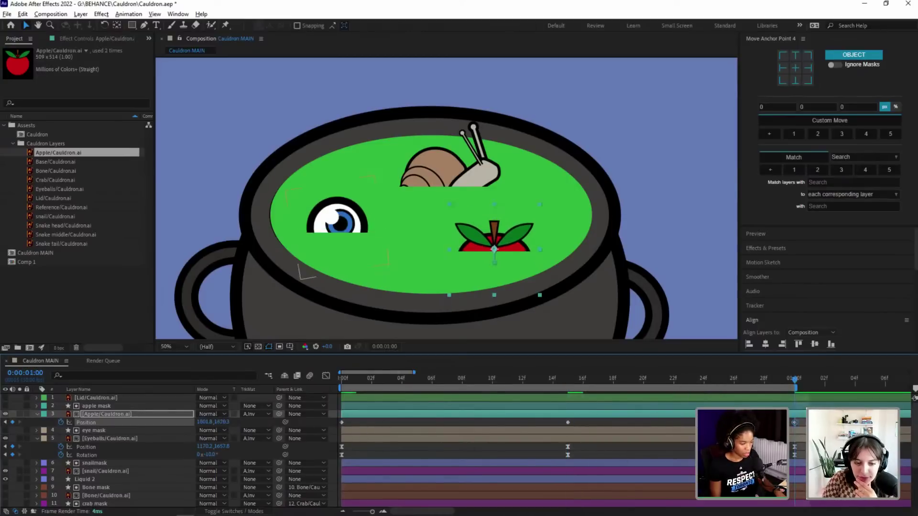
key(ctrl+v)
Step: Apply Easy Ease to all three Position keyframes of the Apple layer and preview the bobbing from the start
click(316, 427)
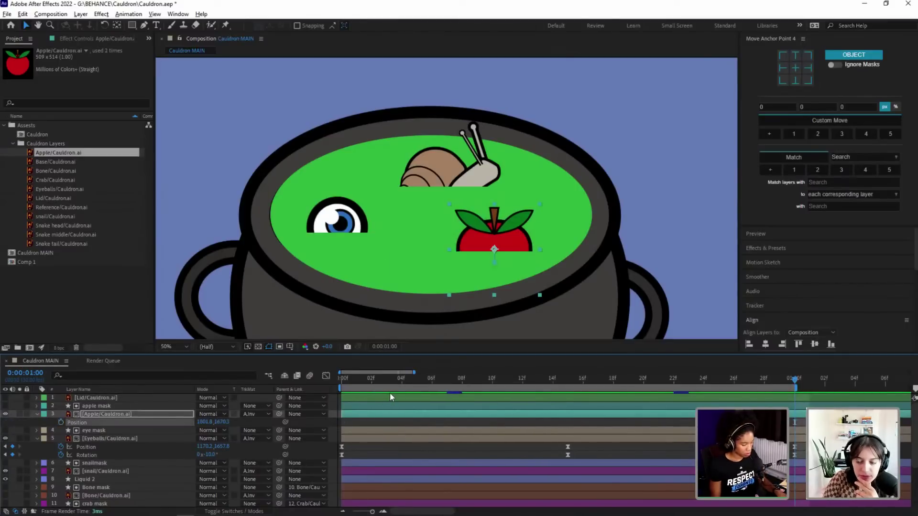
key(ctrl+z)
key(F9)
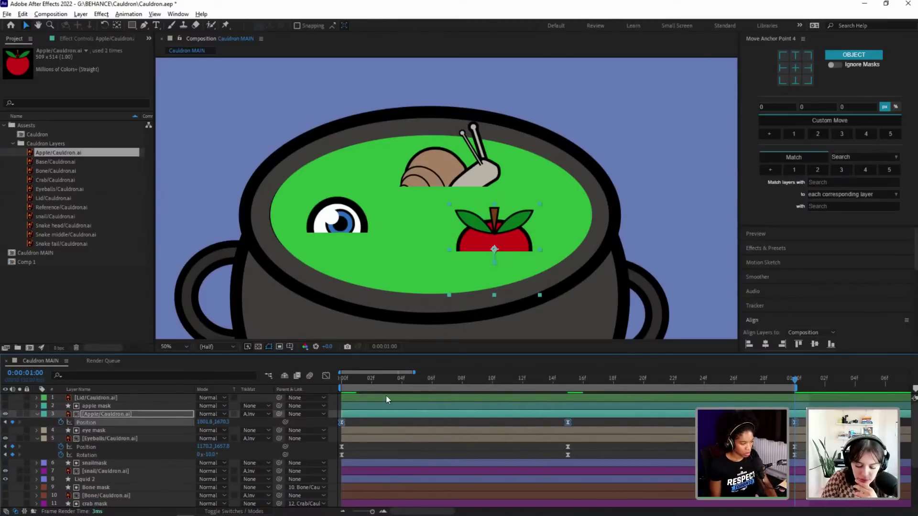
click(349, 380)
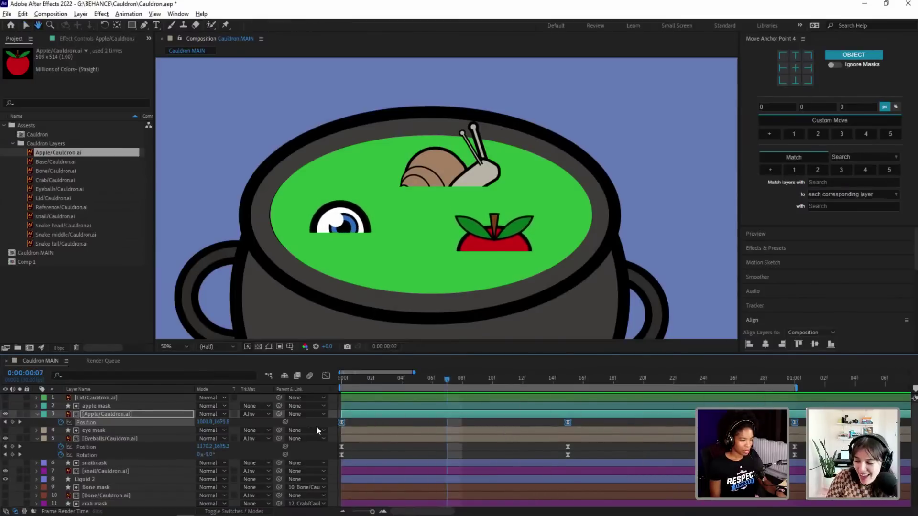
key(space)
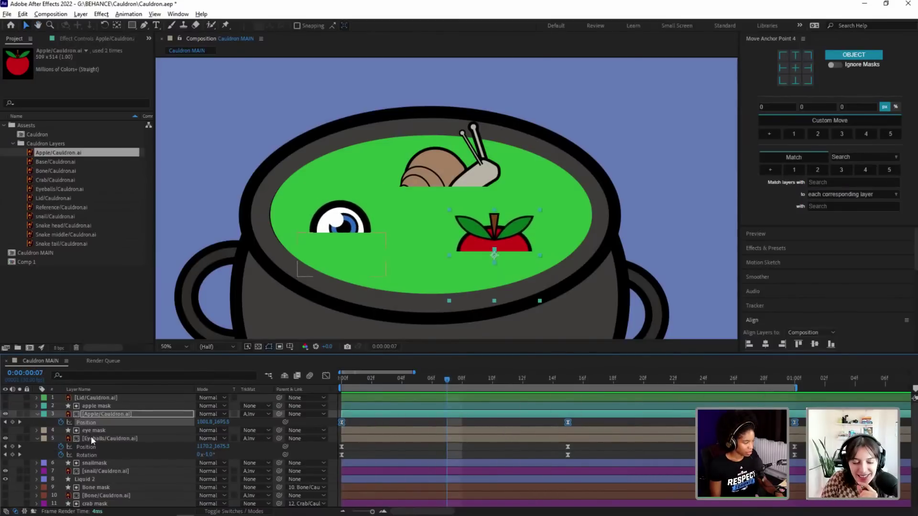
Step: Copy the Eyeballs layer's Rotation keyframes onto the Apple layer at 0:00:00:00 and preview the rocking from the start
key(r)
click(90, 454)
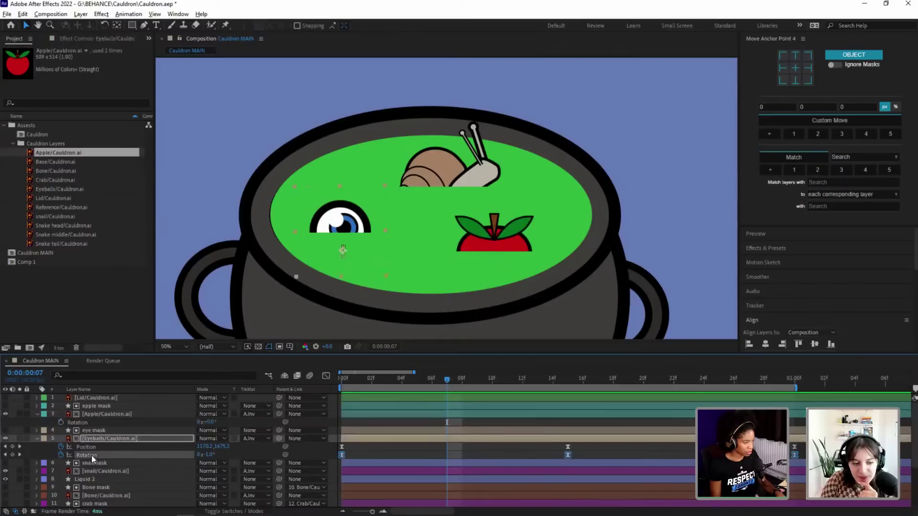
click(347, 382)
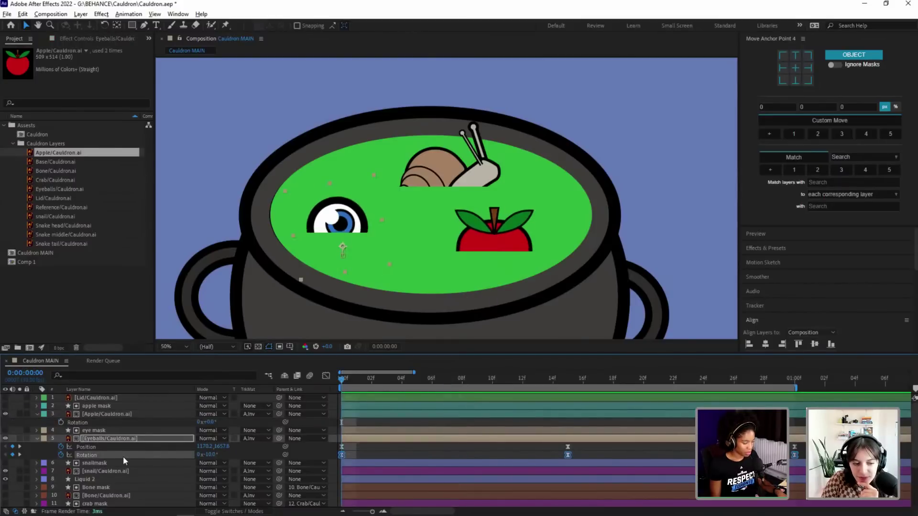
click(83, 423)
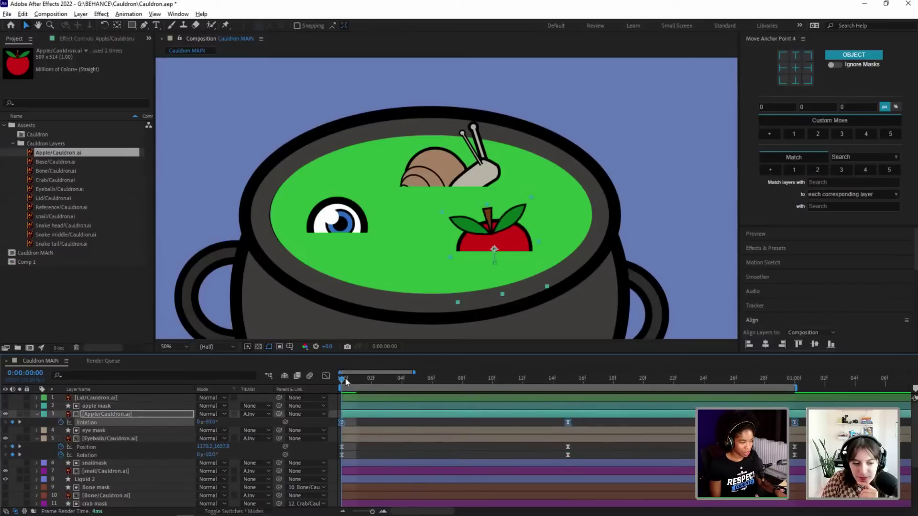
key(space)
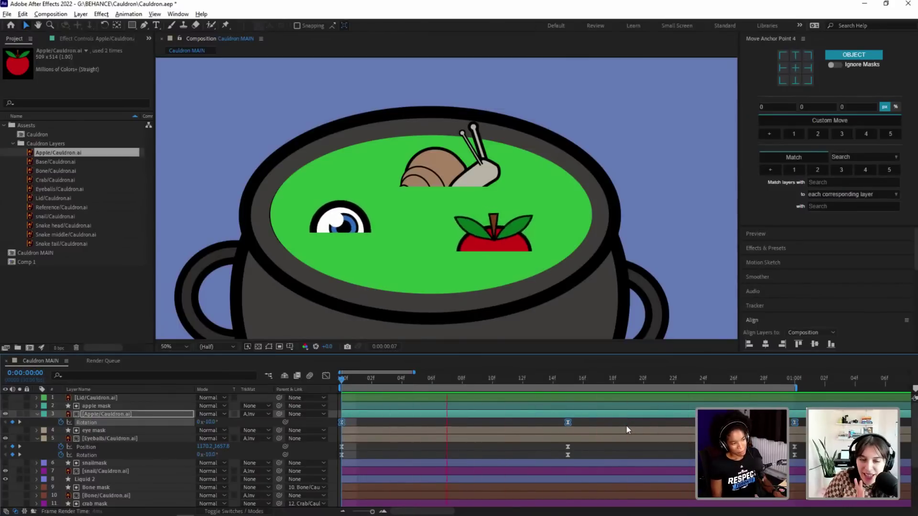
key(space)
drag(458, 382, 337, 408)
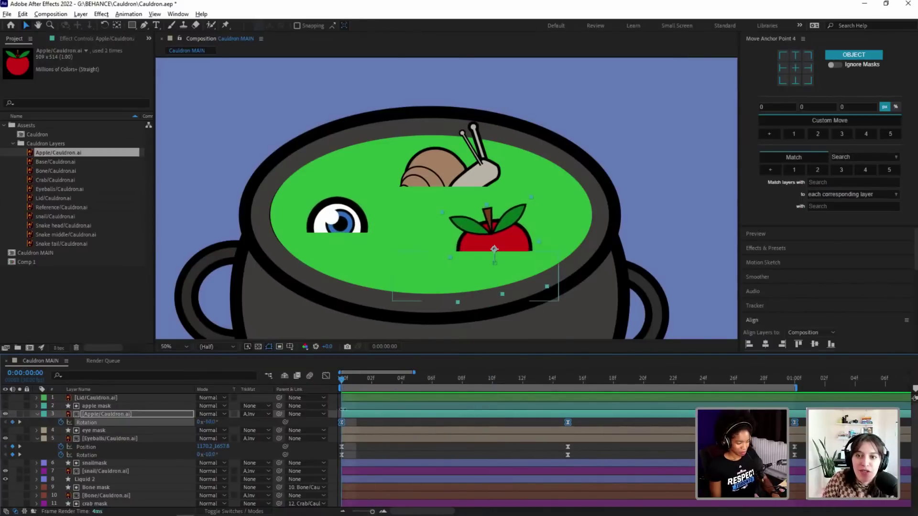
key(minus)
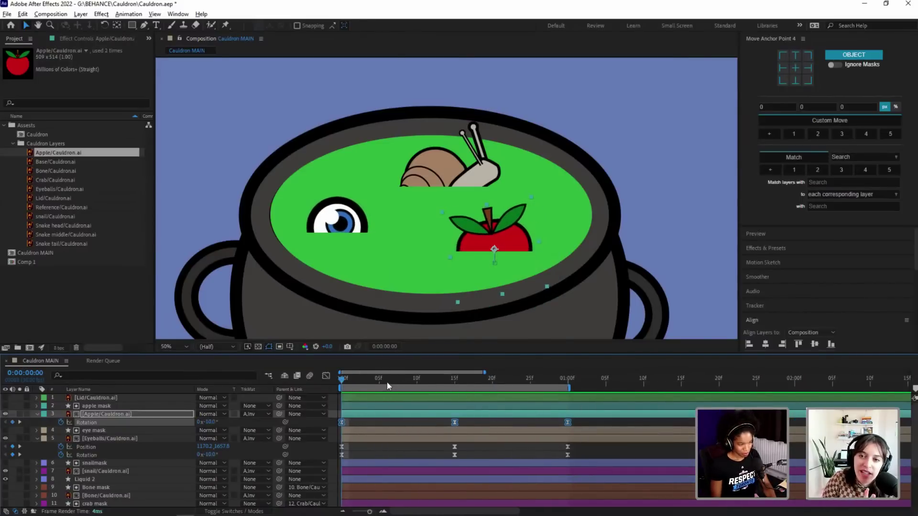
key(space)
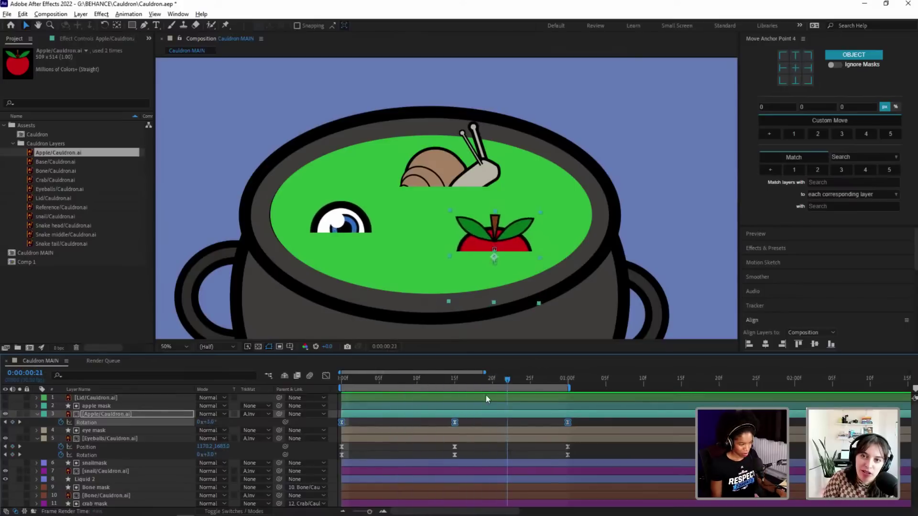
key(space)
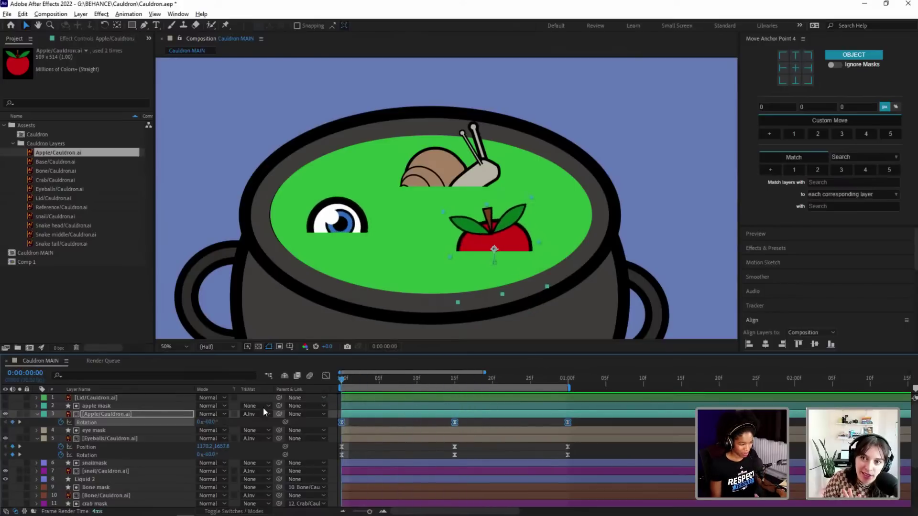
Step: Try a Rotation of 30° for the apple at 0:00:00:00 and scrub between its keyframes to judge the rocking
click(210, 422)
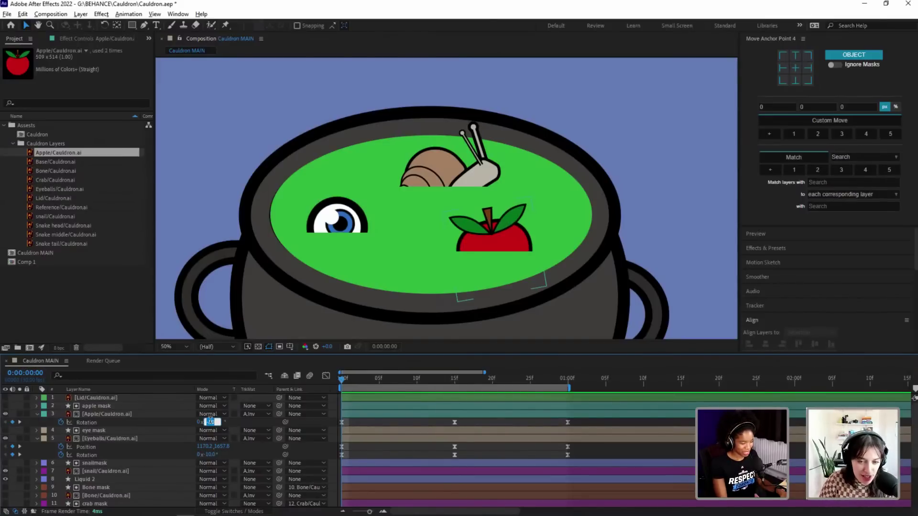
text(30)
key(Return)
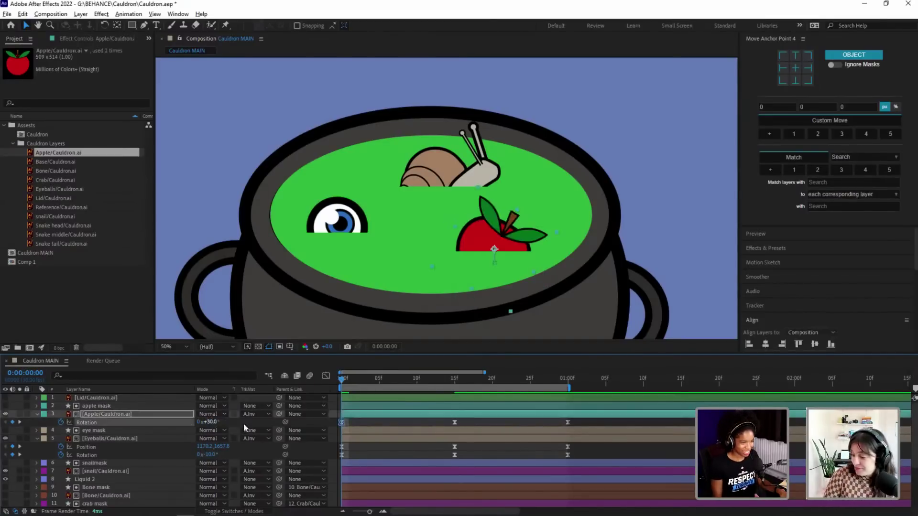
click(455, 379)
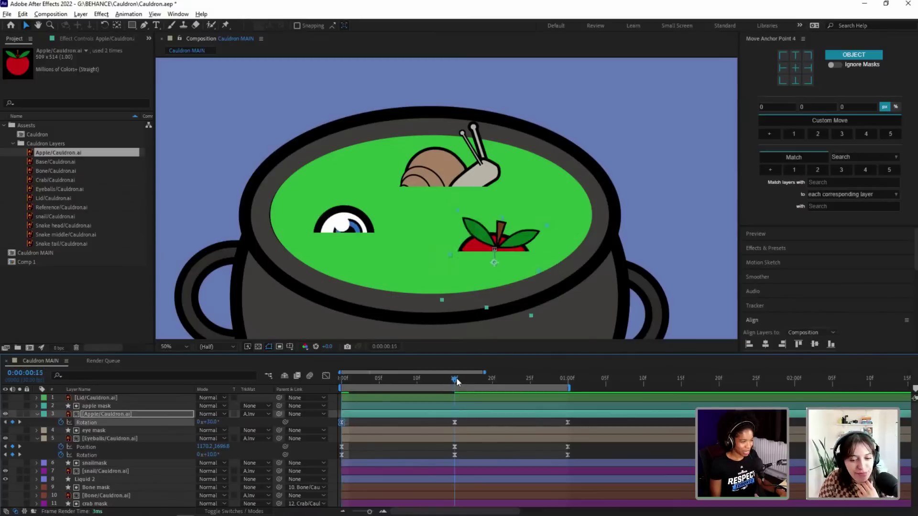
mouse_move(456, 381)
mouse_down()
mouse_move(530, 379)
mouse_move(461, 382)
mouse_move(552, 390)
mouse_move(457, 389)
mouse_up()
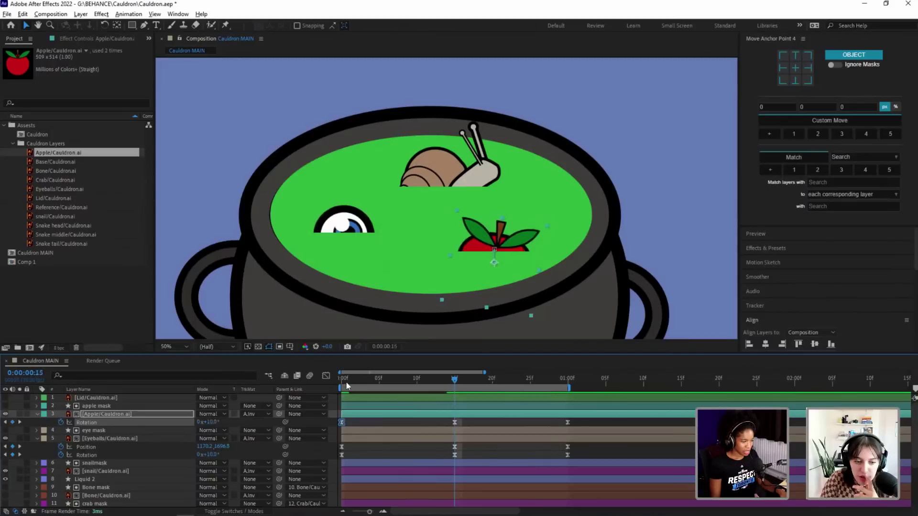
drag(348, 383, 340, 381)
click(210, 421)
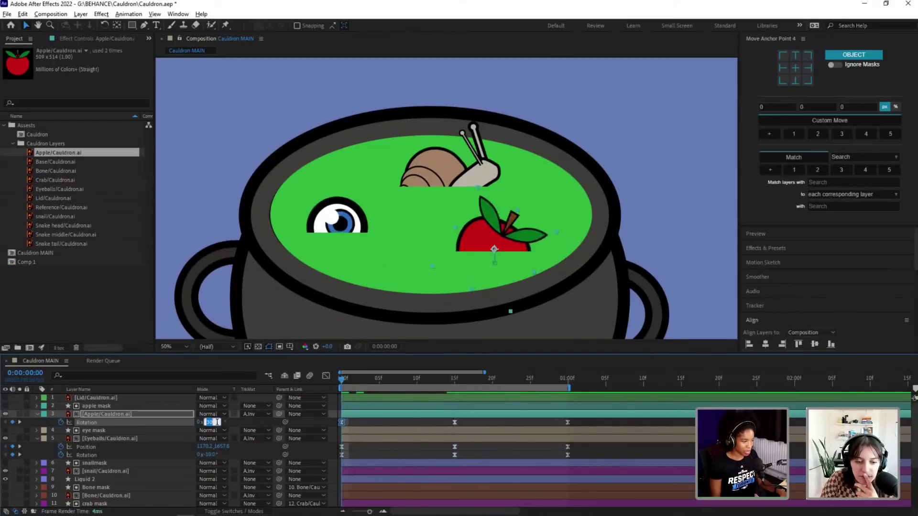
click(392, 379)
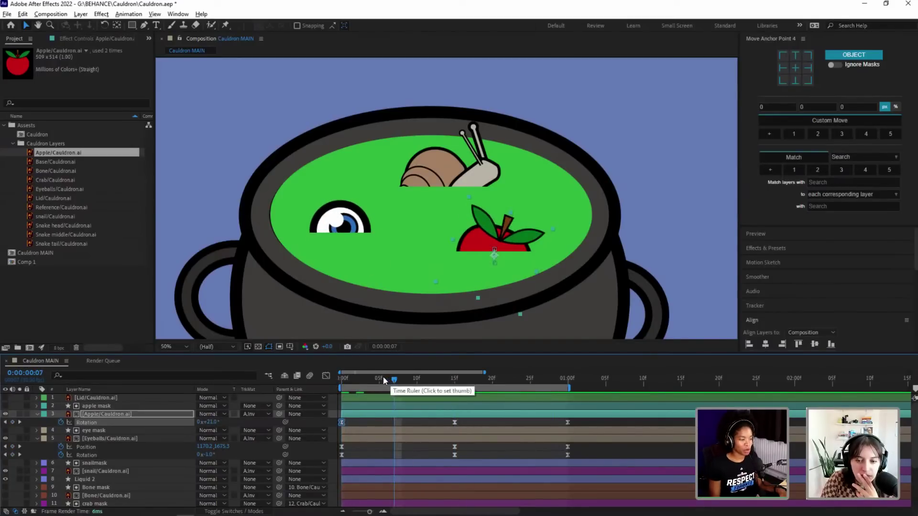
drag(379, 377, 317, 384)
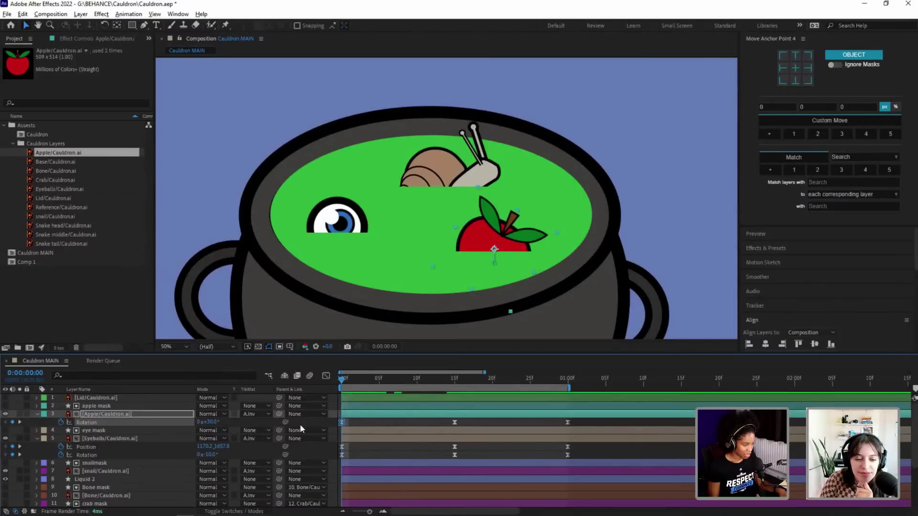
Step: Undo the apple's 30° Rotation change and preview the motion again
key(ctrl+z)
key(ctrl+z)
key(ctrl+z)
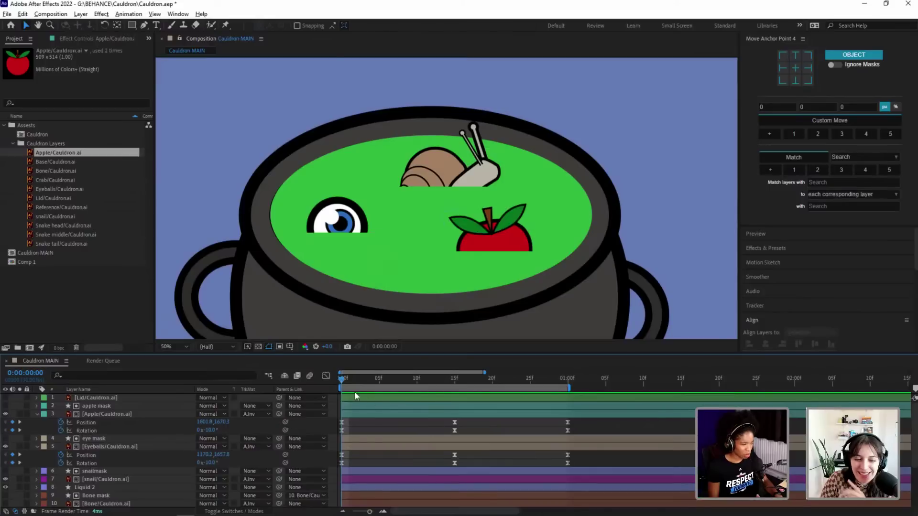
key(space)
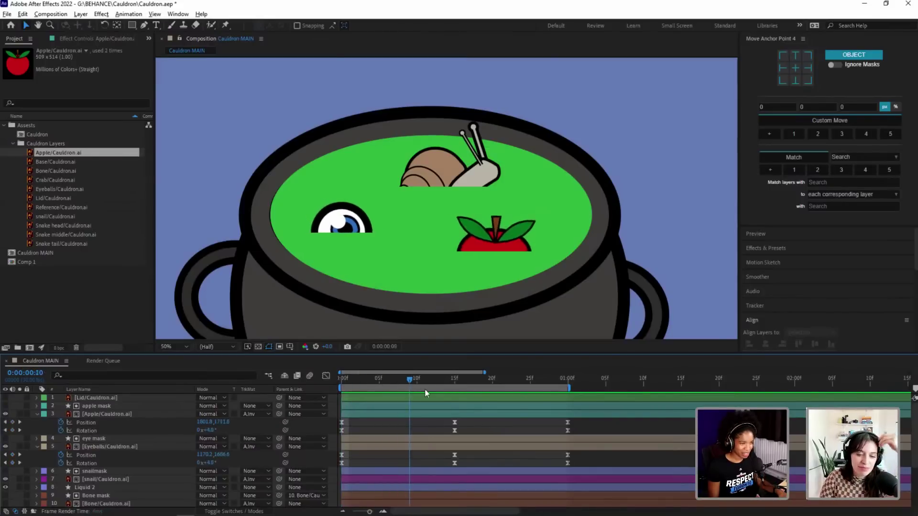
Step: Set the Apple layer's Rotation to -5° on both its 0:00:00:00 and 0:00:01:00 keyframes
click(209, 430)
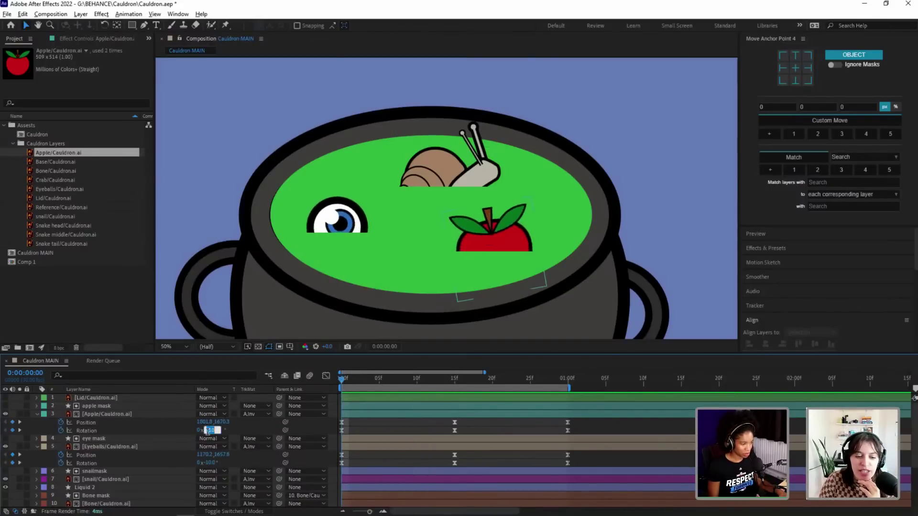
text(-10)
key(Return)
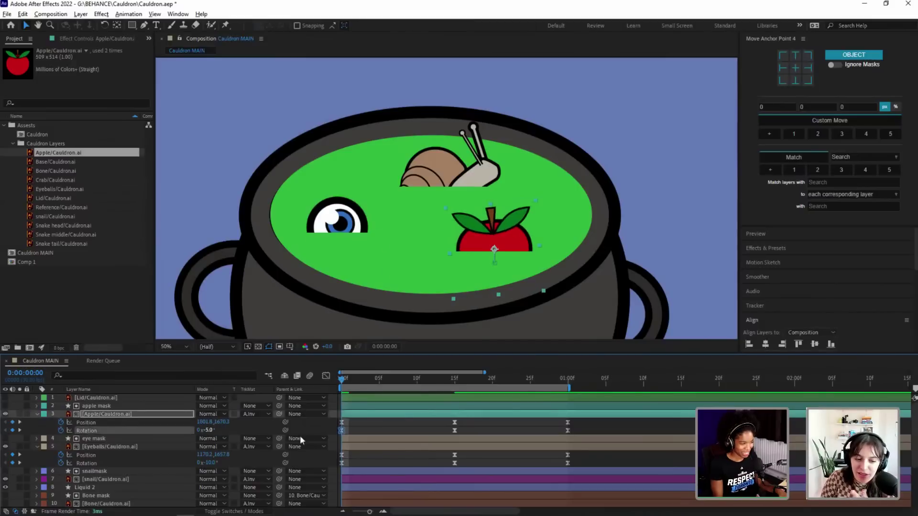
click(454, 379)
click(470, 379)
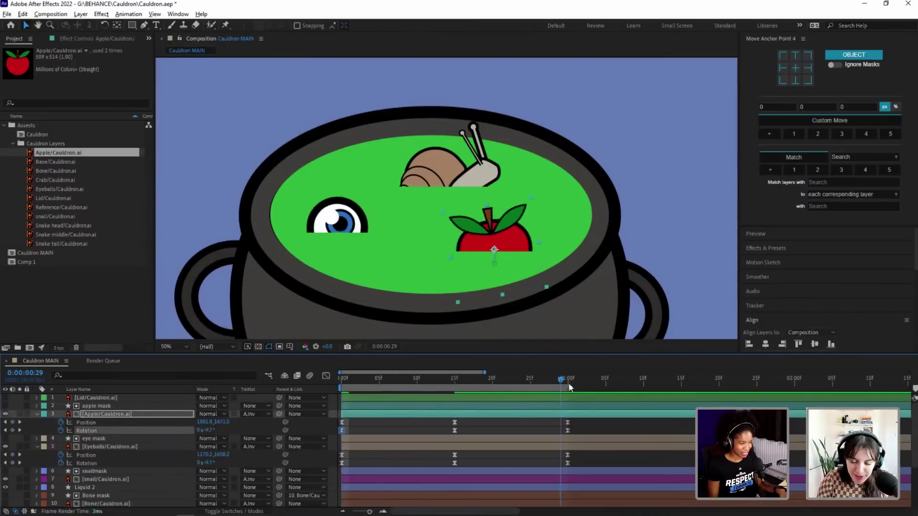
click(570, 389)
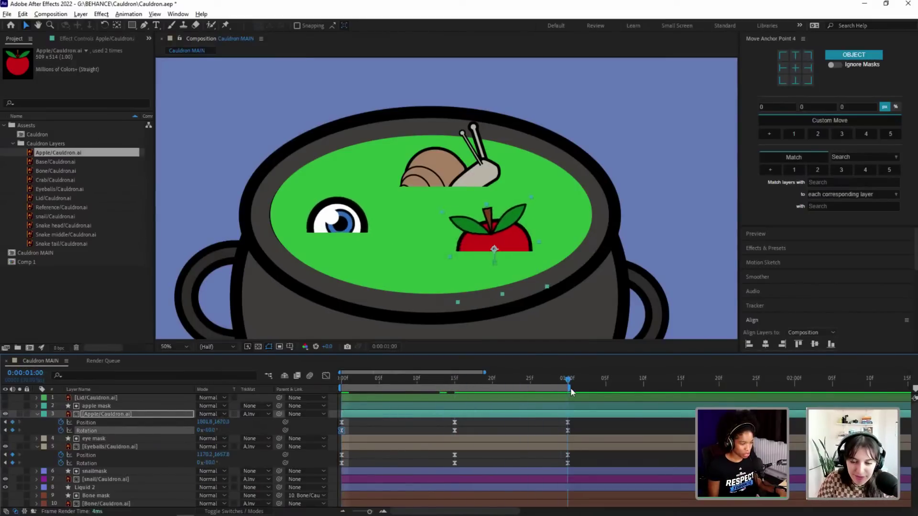
click(211, 430)
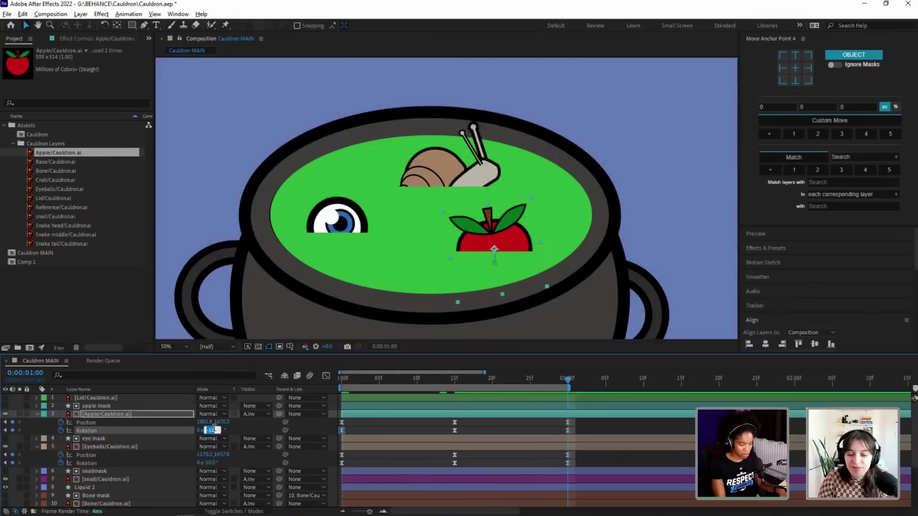
text(-5)
key(Return)
Step: Set the Apple layer's vertical Position to 1699.3 at 0:00:00:15 and preview the loop from the start
click(350, 379)
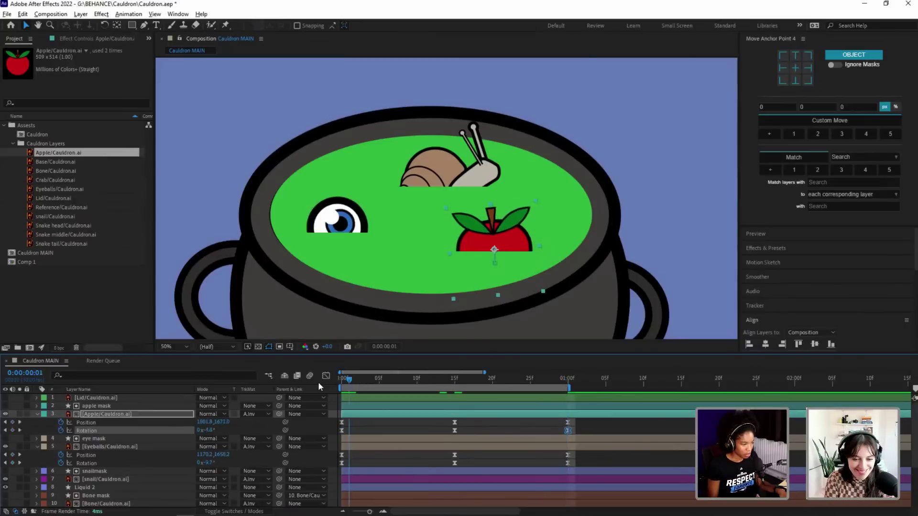
drag(350, 385, 455, 388)
drag(224, 423, 211, 425)
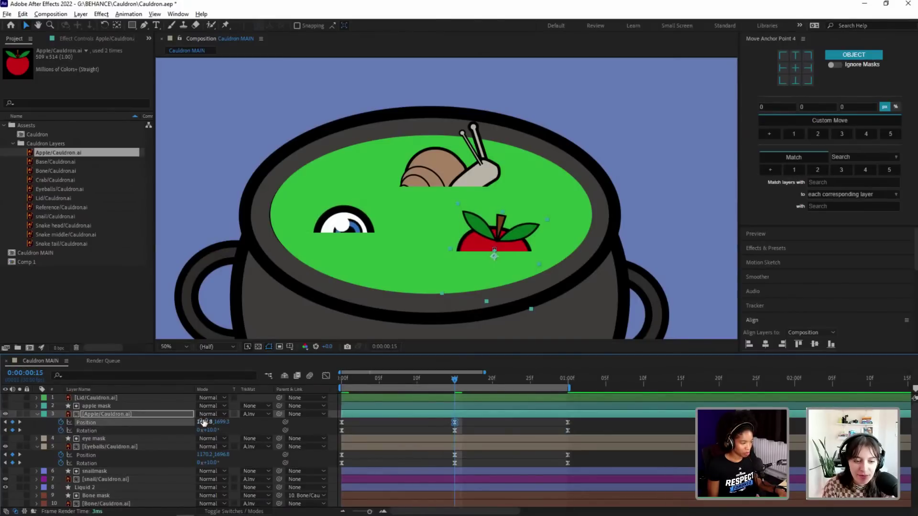
drag(211, 423, 204, 423)
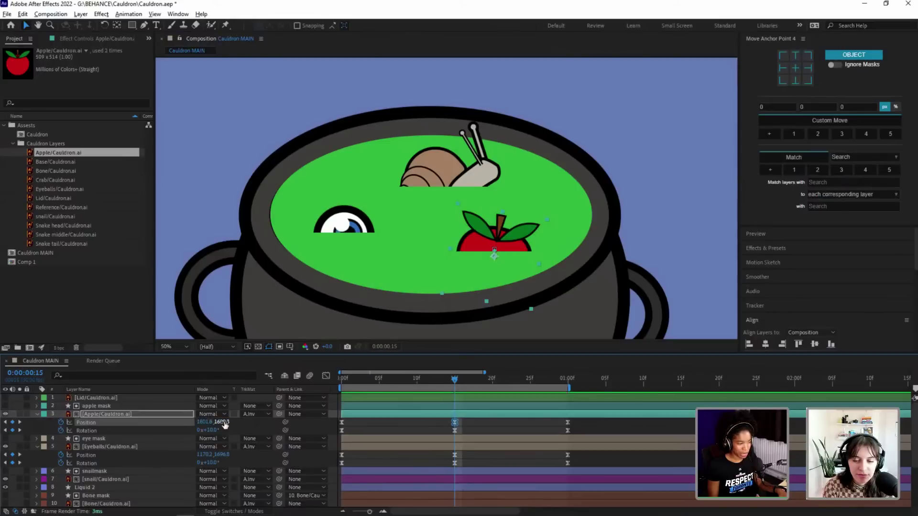
key(space)
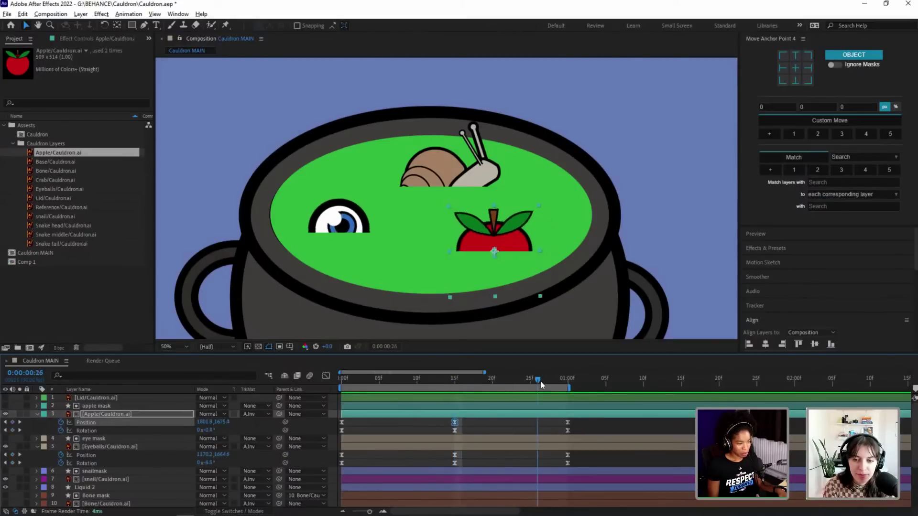
click(357, 429)
click(349, 381)
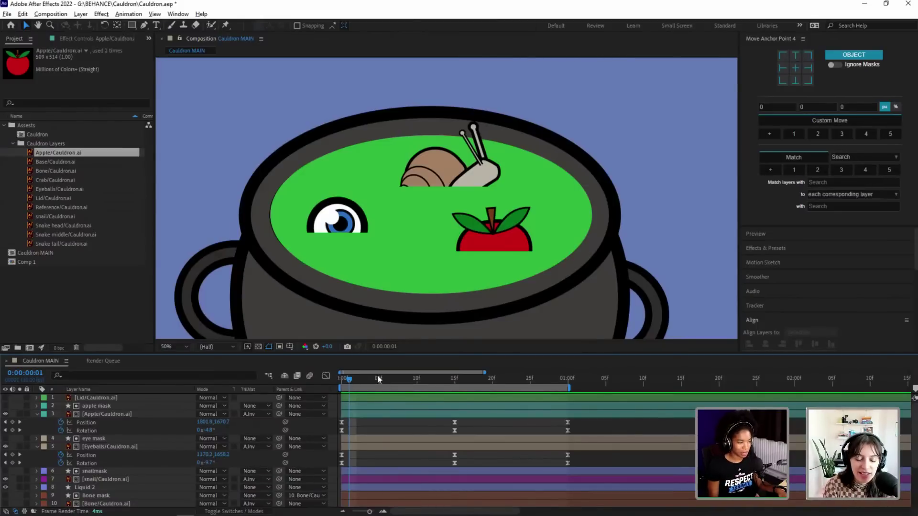
drag(376, 376, 339, 386)
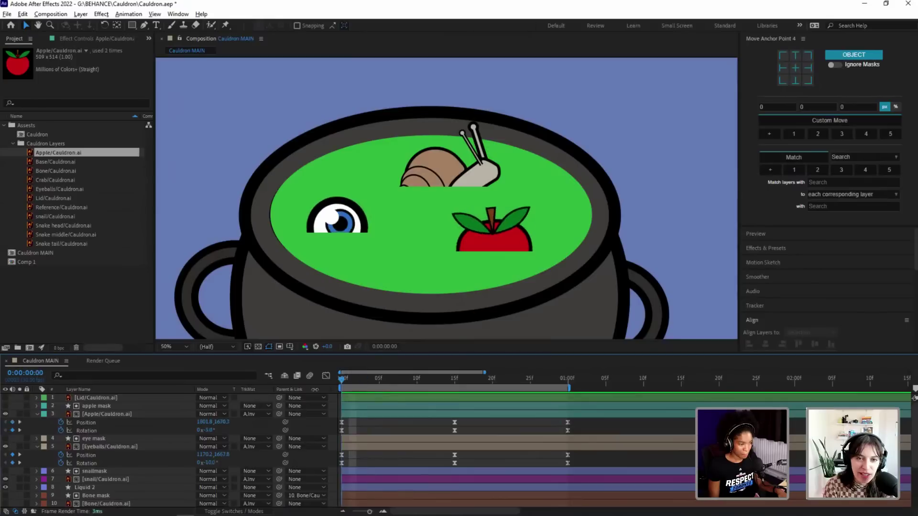
key(space)
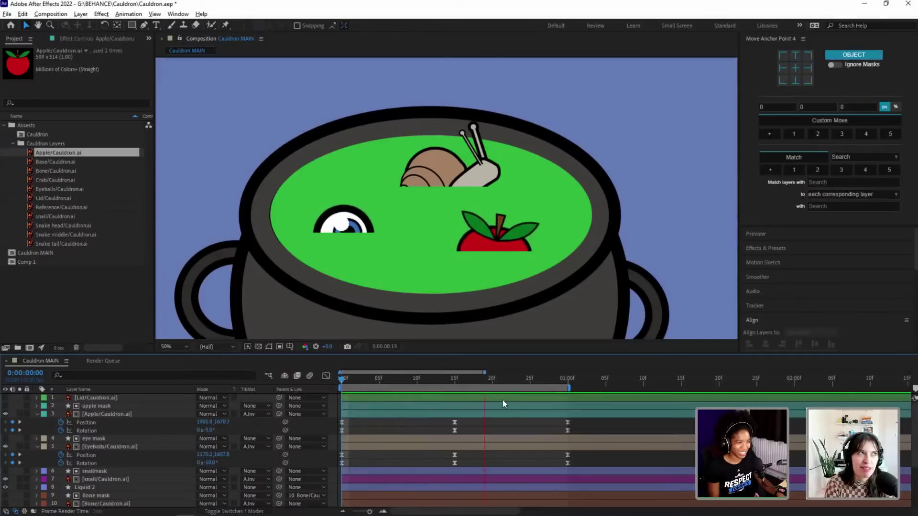
key(space)
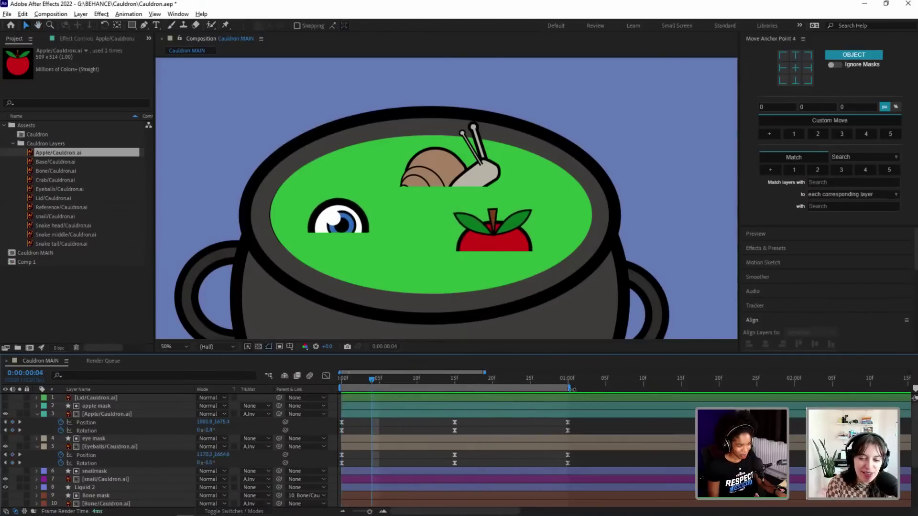
Step: Extend the work area a few frames past 0:00:01:00 and set the apple's Rotation to 5° at 0:00:00:00
drag(587, 386, 591, 387)
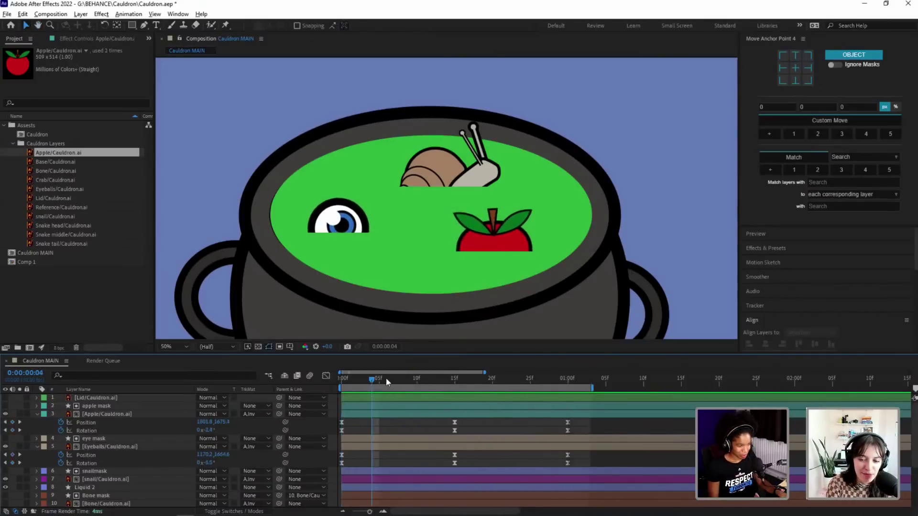
key(Home)
click(208, 430)
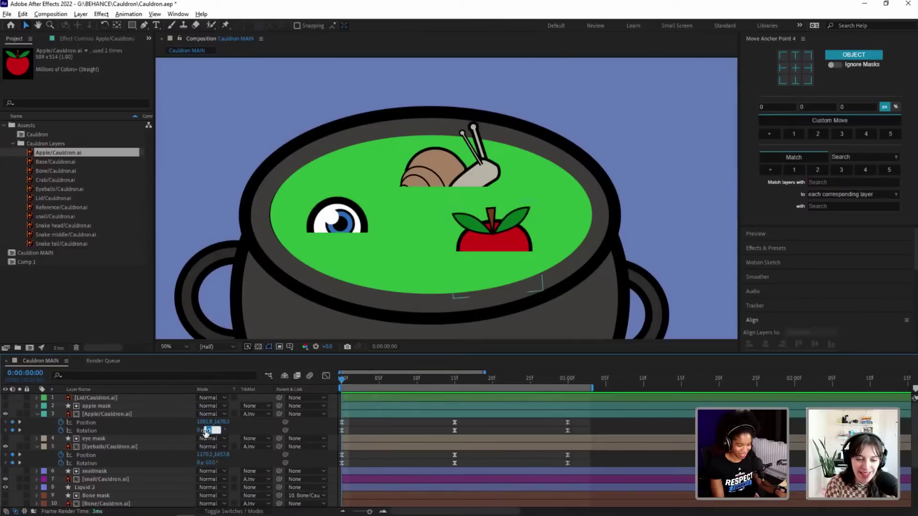
text(5)
key(Return)
Step: Set the Apple layer's Rotation to -5° at 0:00:00:15
click(454, 380)
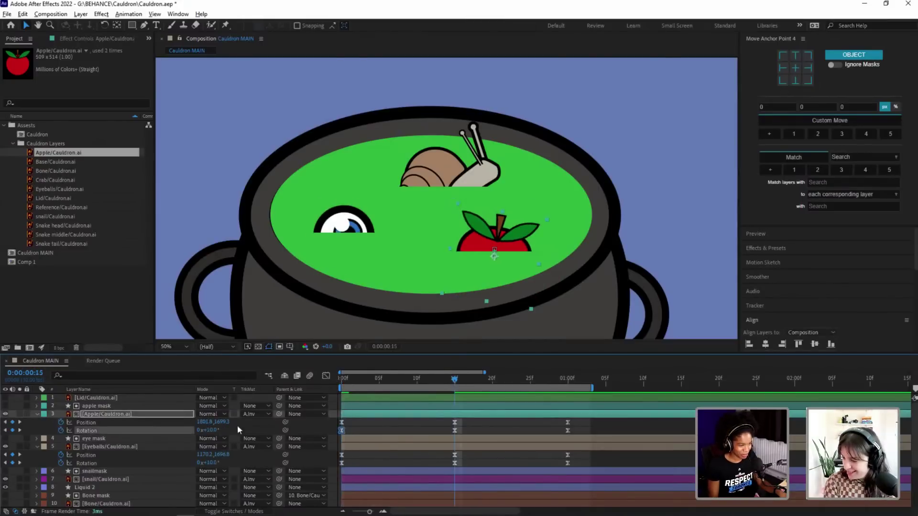
click(210, 430)
text(-5)
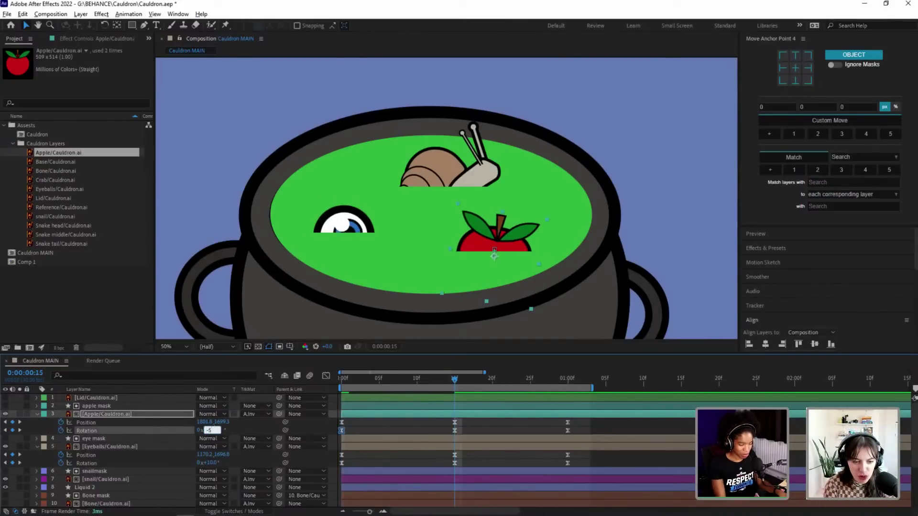
key(Return)
Step: Set the Apple layer's Rotation to 5° at 0:00:01:00 and preview the rocking loop
click(567, 379)
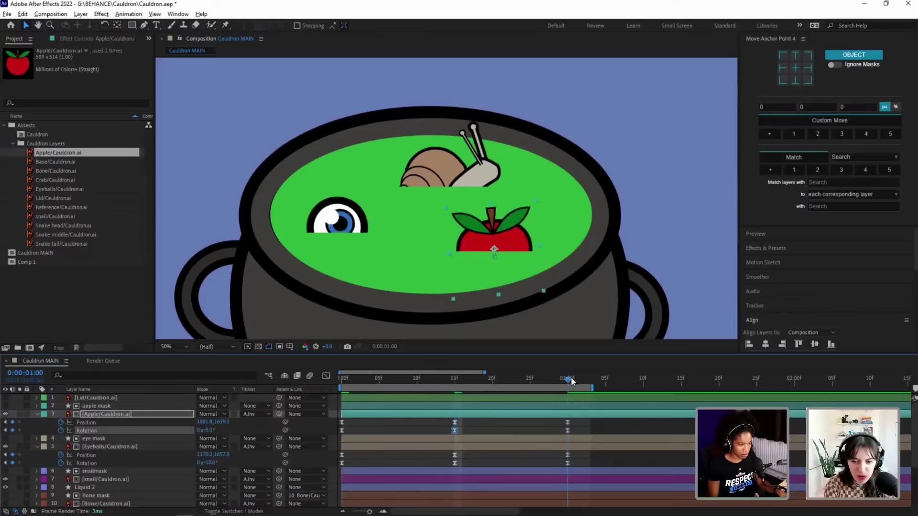
click(211, 430)
text(5)
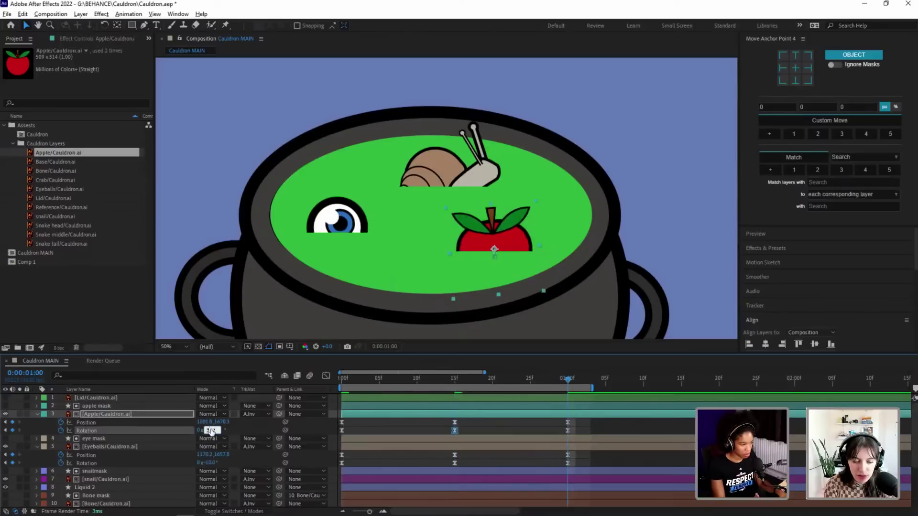
key(Return)
key(space)
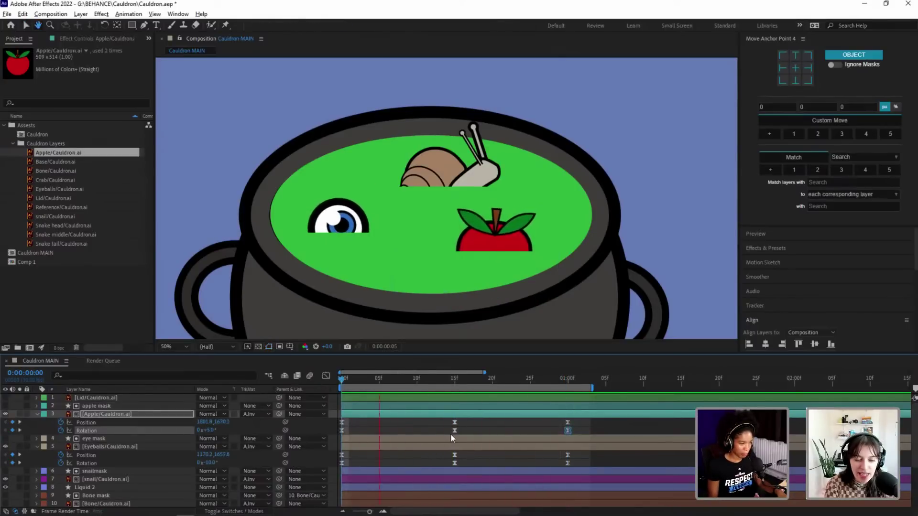
click(371, 379)
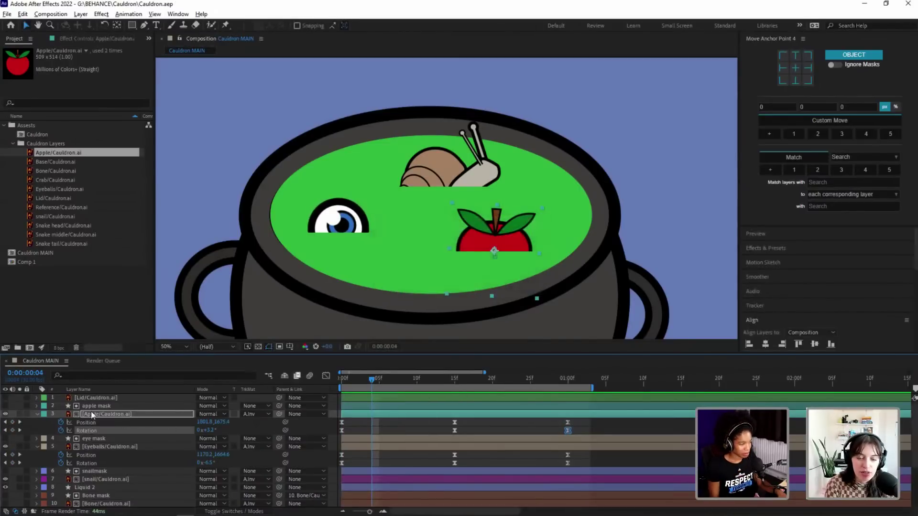
Step: Collapse the Apple and Eyeballs layer properties and give the snail mask and snail layers the Purple label colour
click(37, 414)
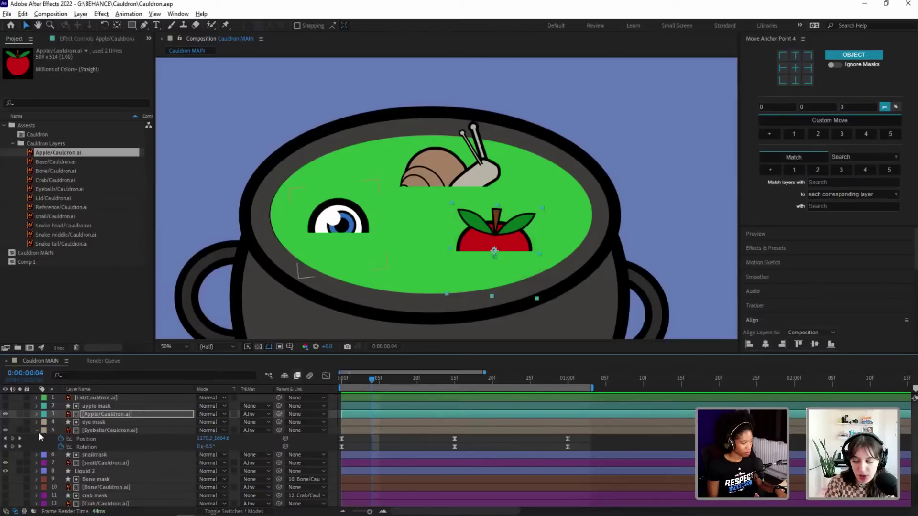
click(38, 430)
click(97, 438)
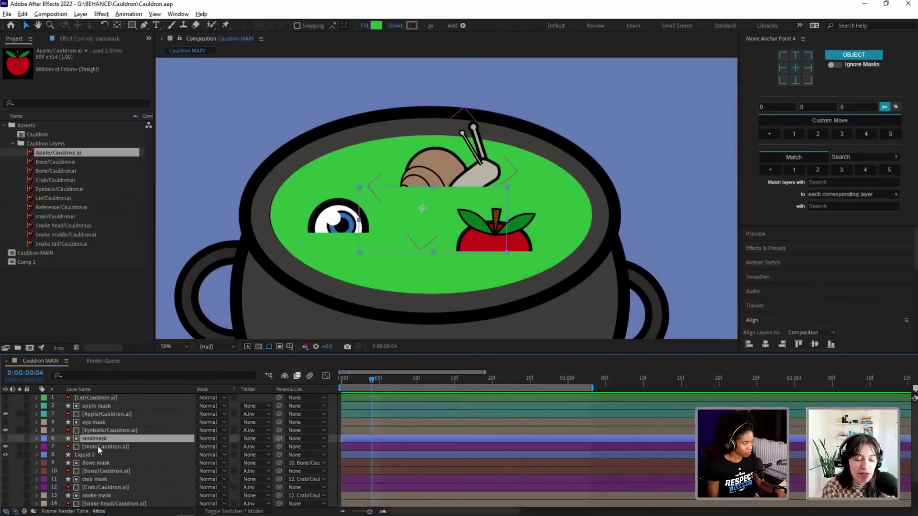
shift+click(98, 445)
click(44, 447)
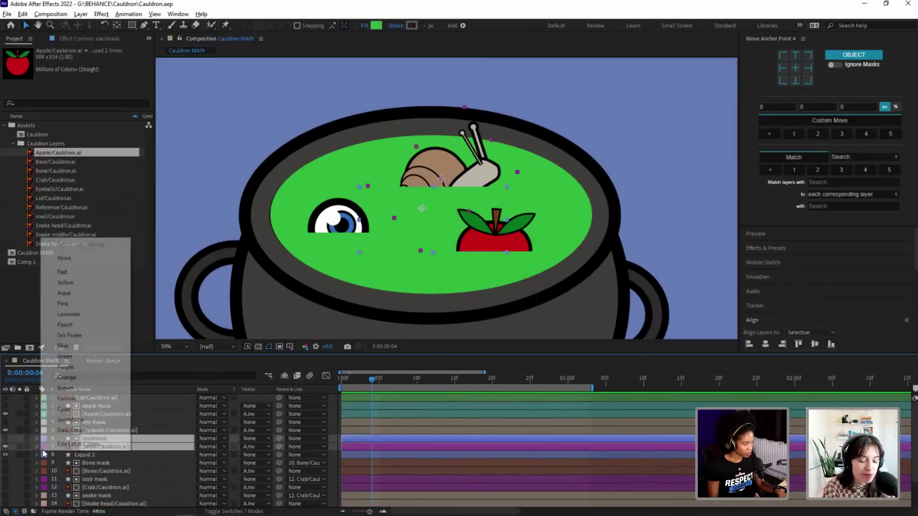
click(65, 367)
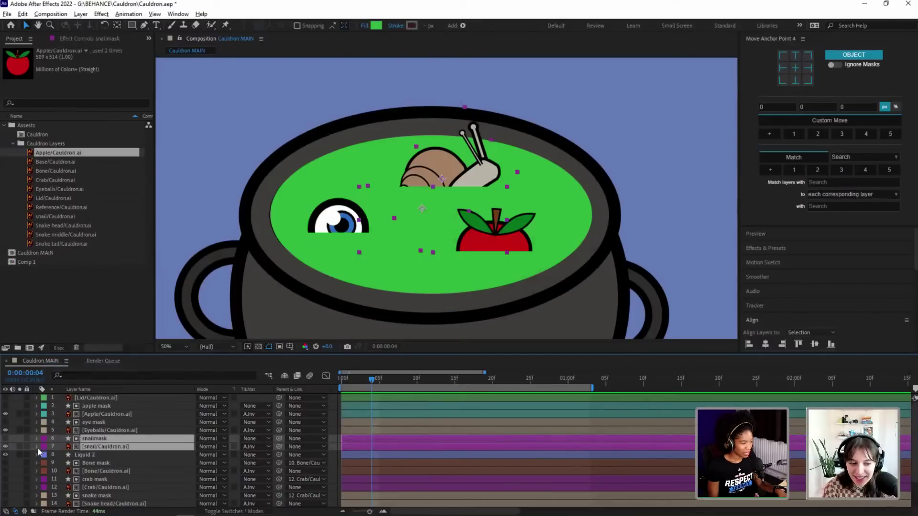
Step: Lower the snail layer to a vertical Position of 1461.1 and set a Position keyframe at 0:00:00:00
click(115, 423)
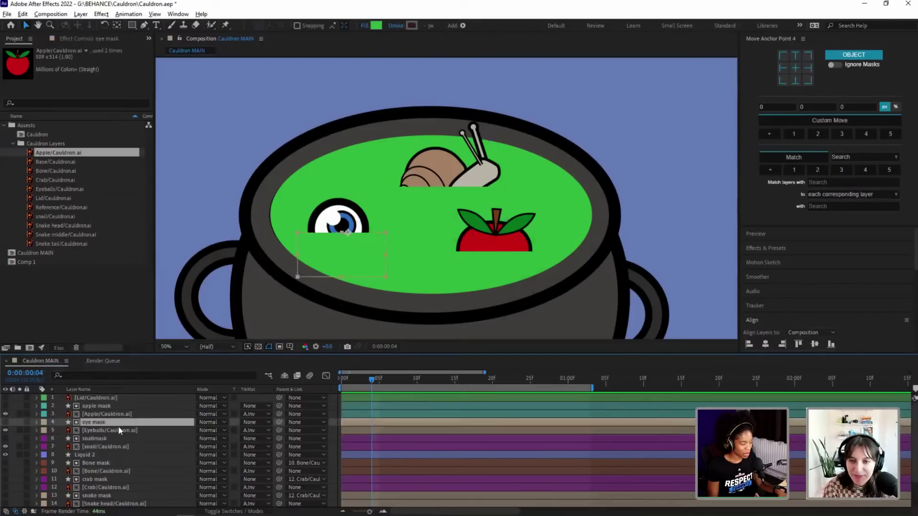
click(96, 446)
key(p)
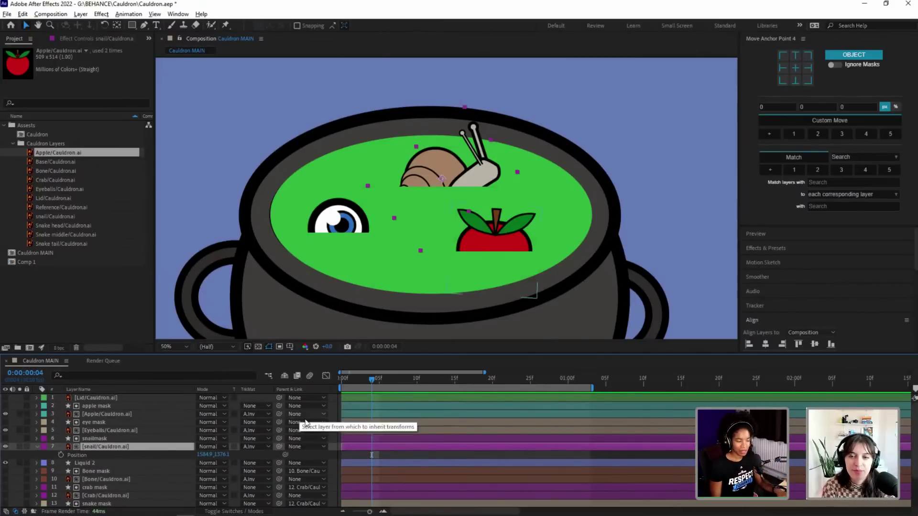
drag(369, 381, 340, 397)
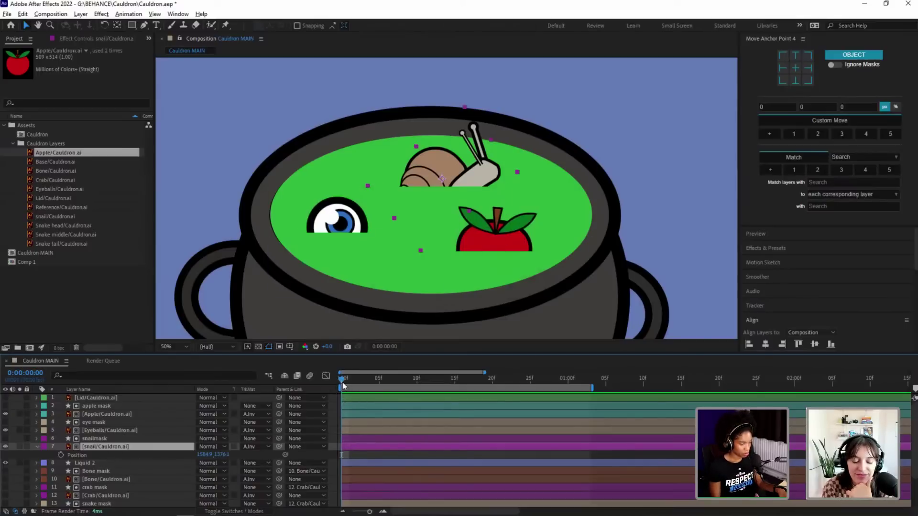
drag(221, 454, 322, 440)
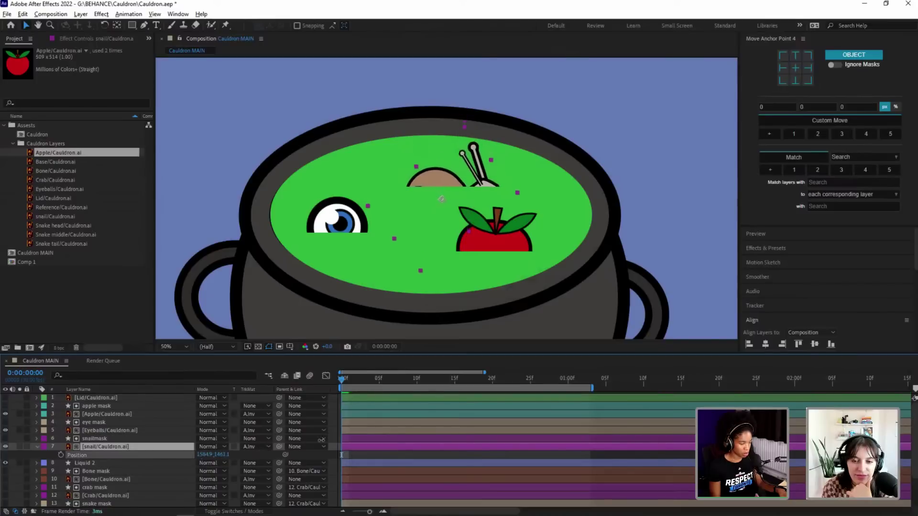
click(60, 454)
Step: Reveal the keyframes of the Apple and Eyeballs layers as timing references for the snail
click(104, 439)
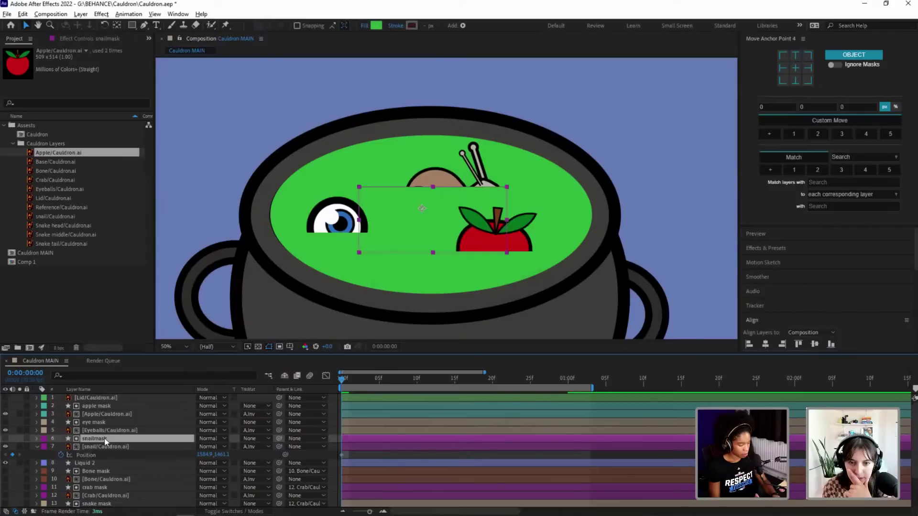
click(102, 406)
click(101, 415)
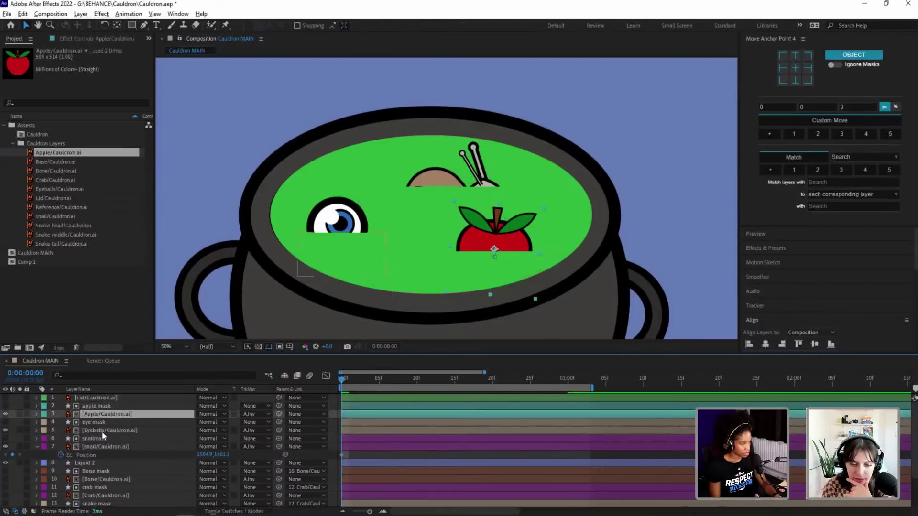
key(u)
click(105, 446)
key(u)
scroll(431, 463, down, 1)
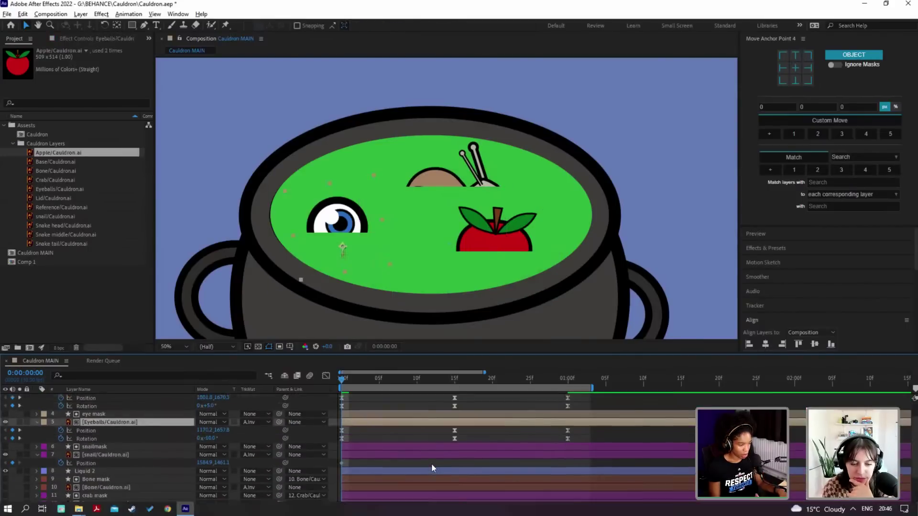
Step: Set the snail's vertical Position to 1433.1 at 0:00:00:15 and copy its starting Position keyframe to 0:00:01:00
key(k)
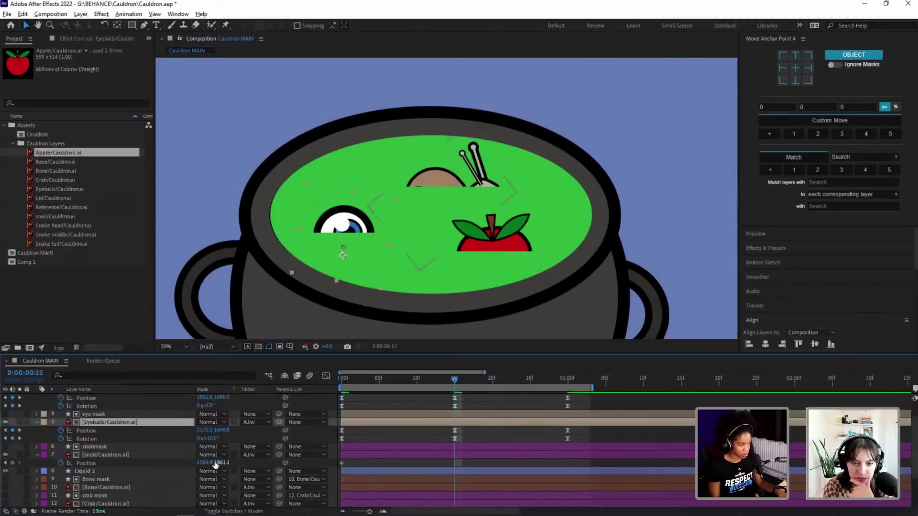
drag(224, 463, 209, 463)
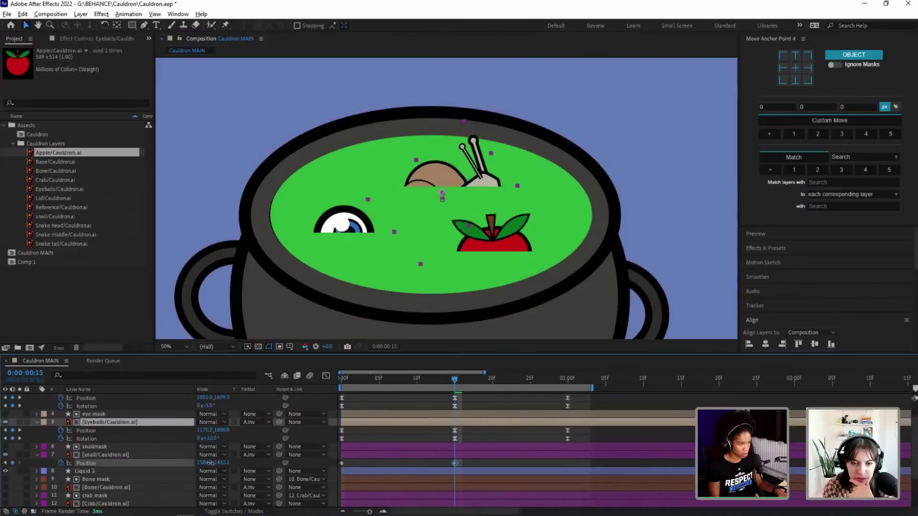
click(565, 378)
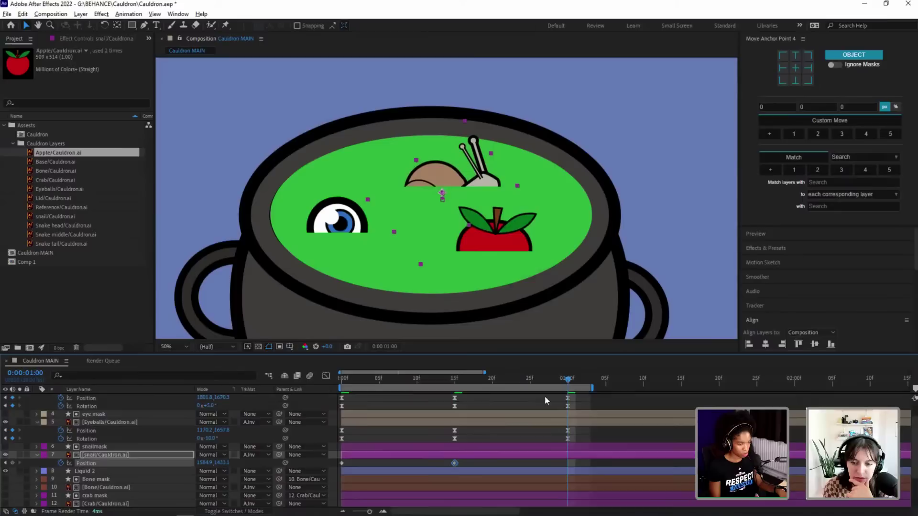
click(342, 463)
key(ctrl+c)
key(ctrl+v)
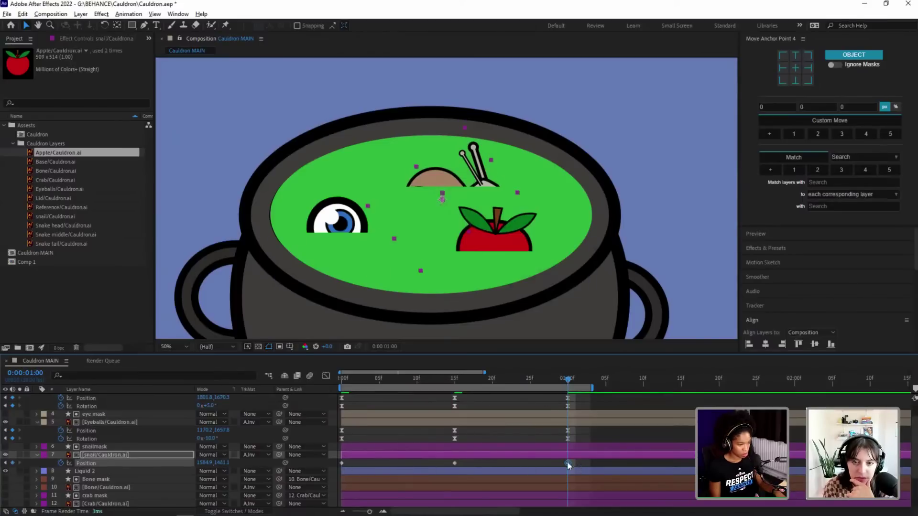
Step: Apply Easy Ease to the snail's three Position keyframes, end the work area at 0:00:01:00 and preview the loop
drag(574, 468, 328, 467)
key(F9)
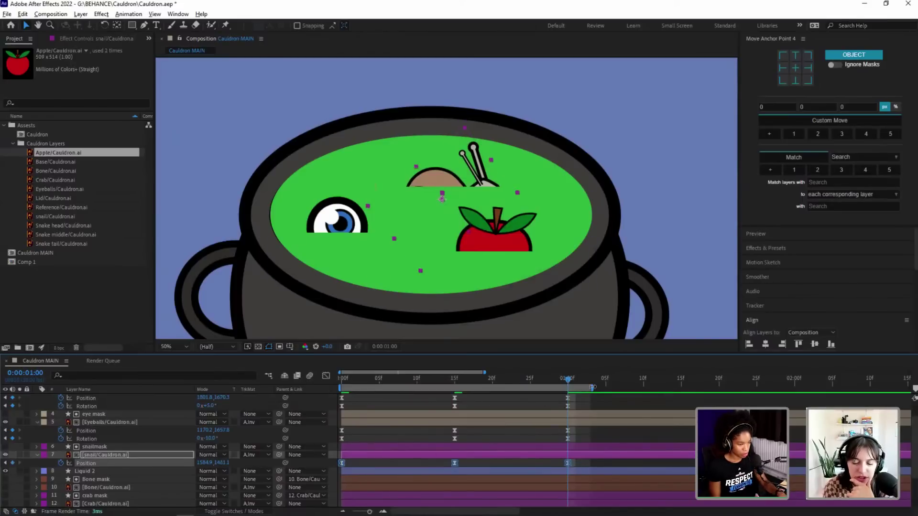
drag(592, 387, 570, 388)
key(space)
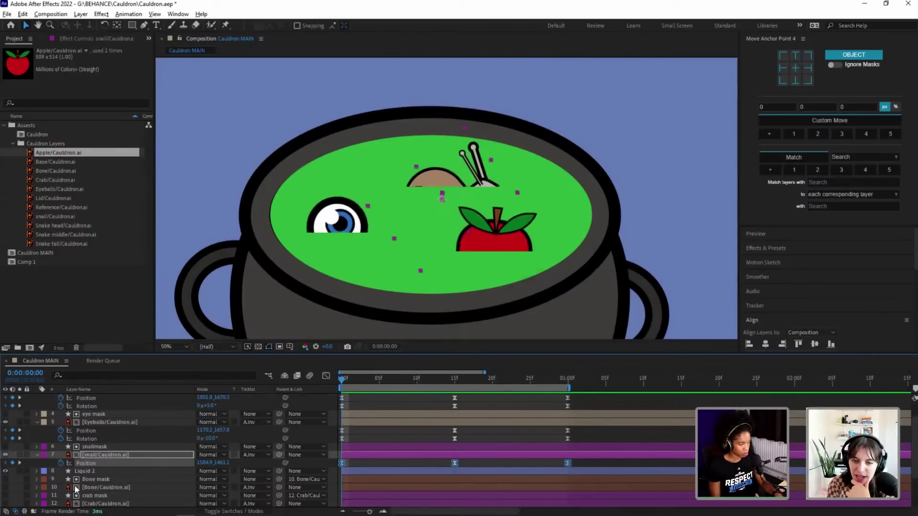
Step: Set a Rotation keyframe for the snail at 0:00:00:00, show its Position alongside, and go to 0:00:00:15
key(r)
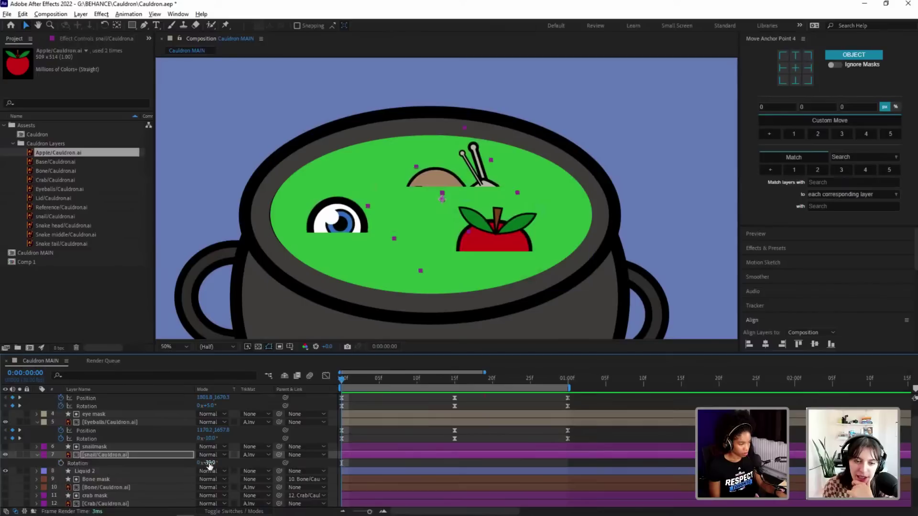
click(61, 463)
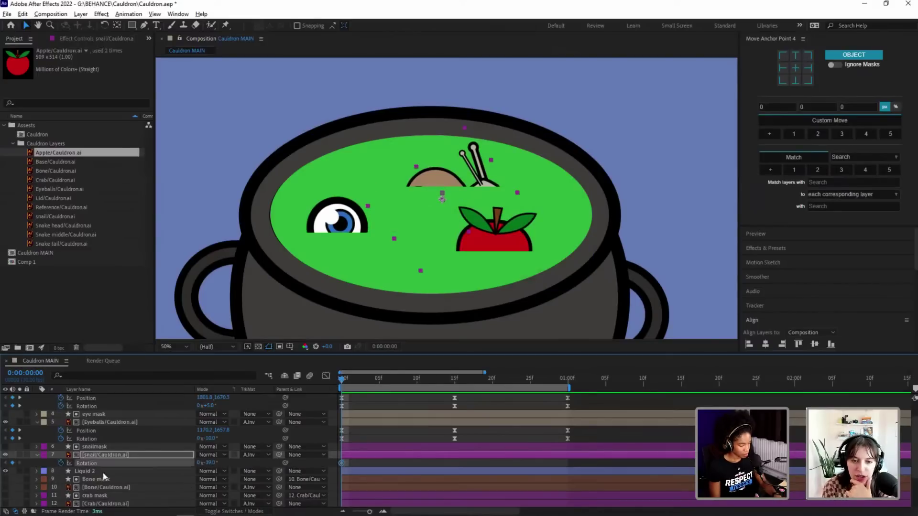
key(shift+p)
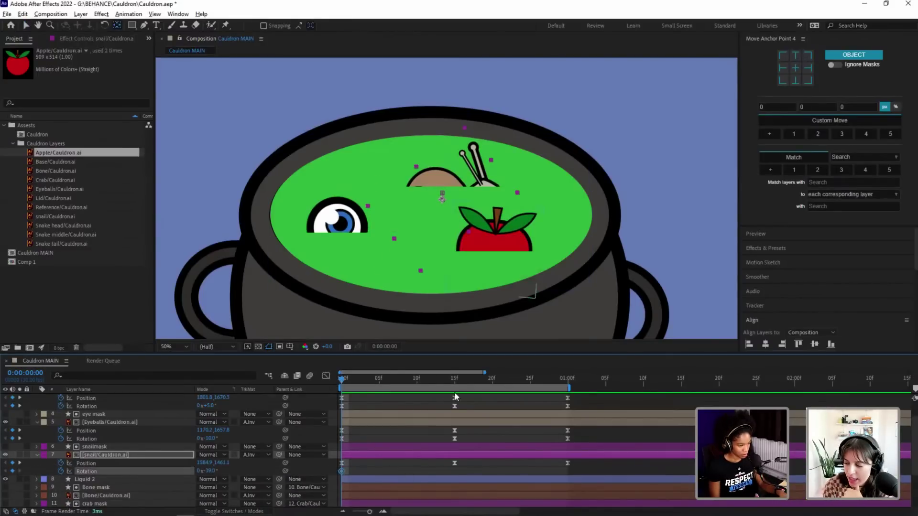
key(k)
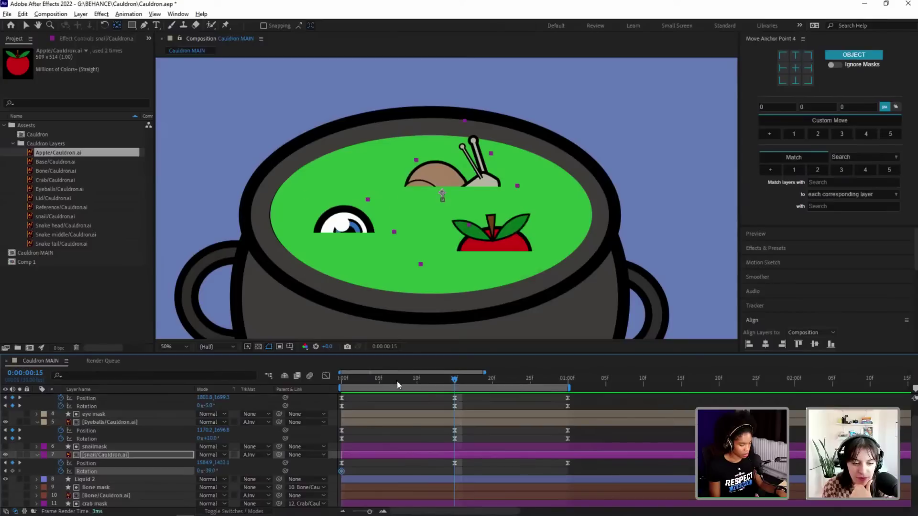
Step: Try a snail Rotation of -20° at 0:00:00:15 and undo it
click(212, 472)
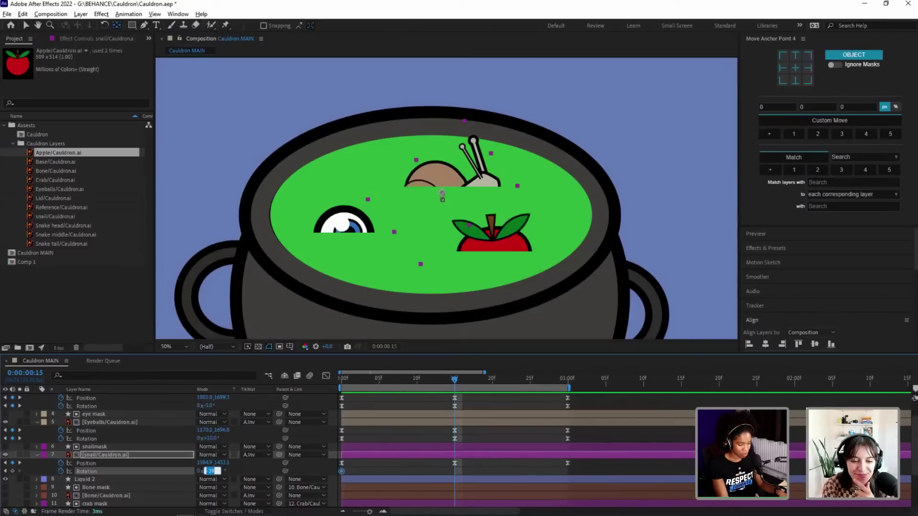
text(-20)
key(Return)
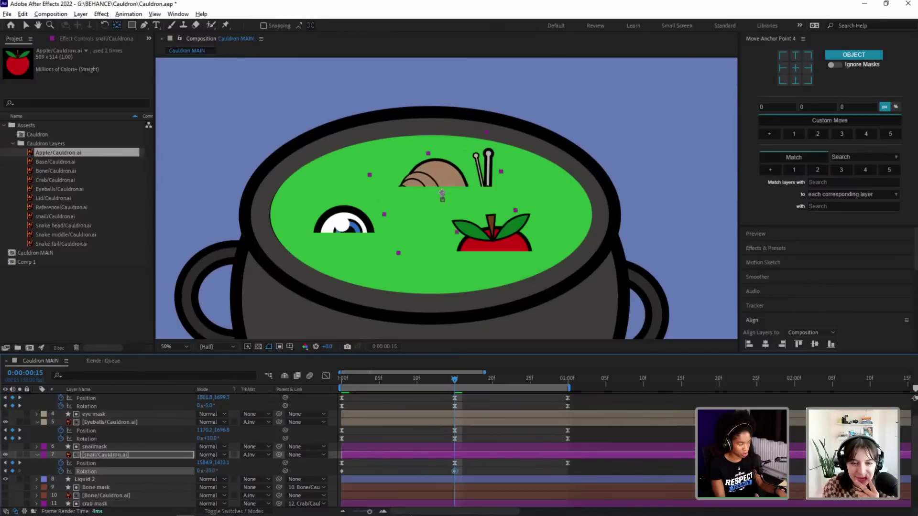
key(ctrl+z)
Step: Set the snail layer's Rotation to -30° at 0:00:00:15
click(210, 471)
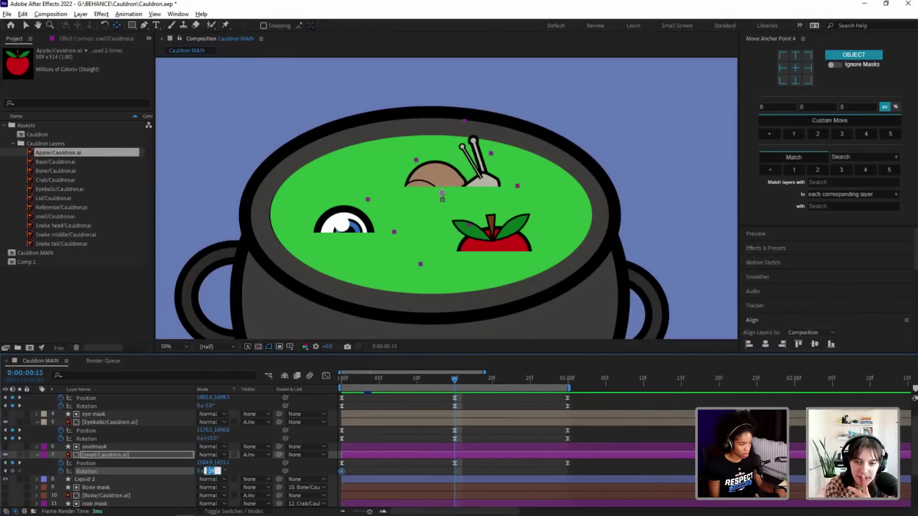
text(-30)
key(Return)
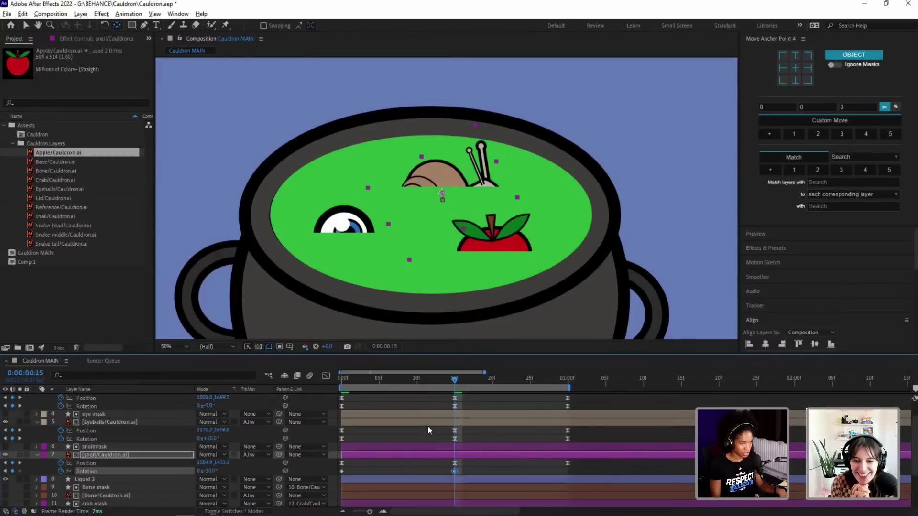
Step: Copy the snail's starting Rotation keyframe to 0:00:01:00, apply Easy Ease to all three and return to the start
click(566, 378)
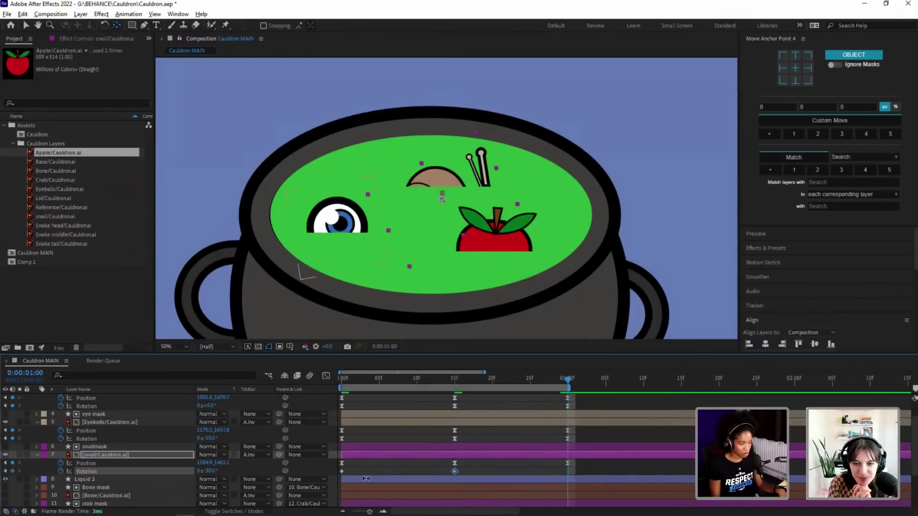
click(341, 471)
key(ctrl+c)
key(ctrl+v)
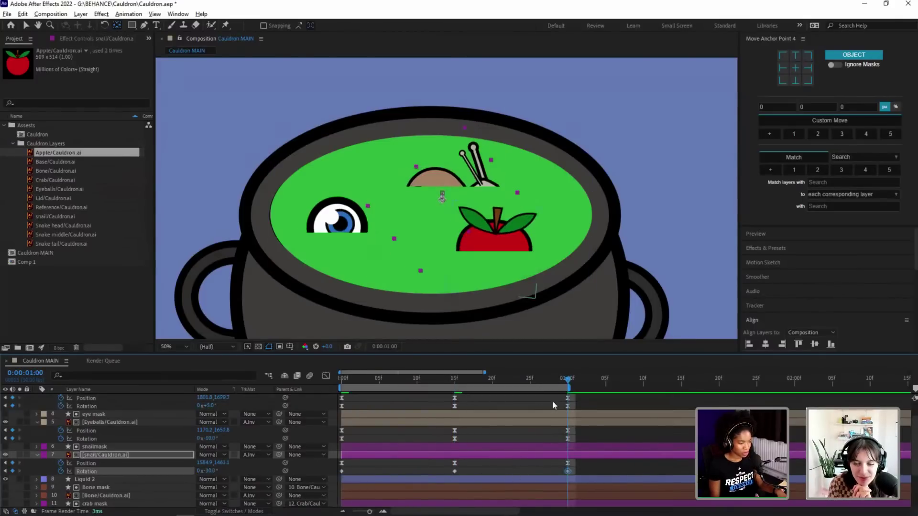
drag(579, 473, 335, 470)
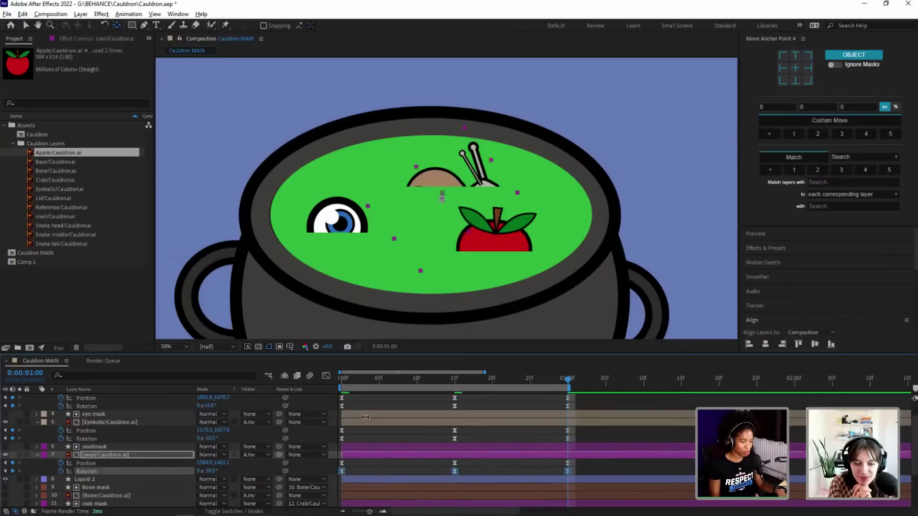
key(Home)
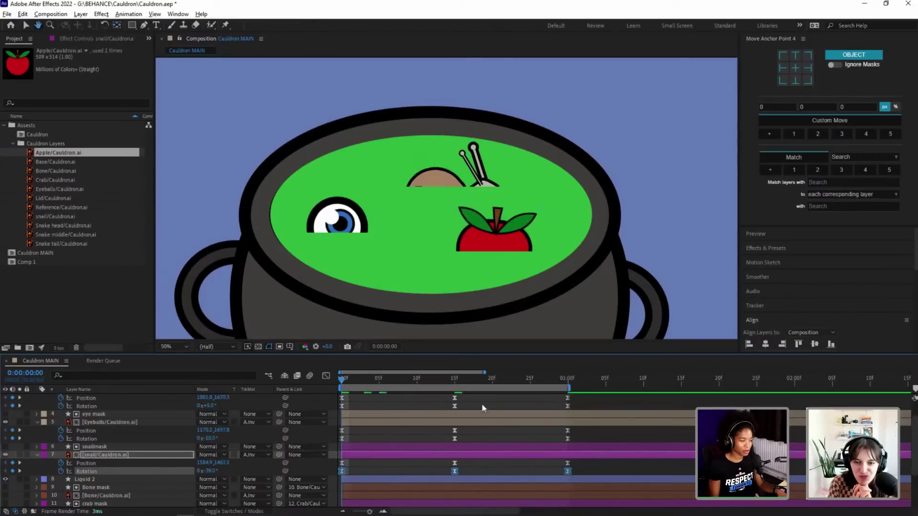
Step: Preview the snail's rocking loop together with the eyeball and apple animations, checking the early frames
key(space)
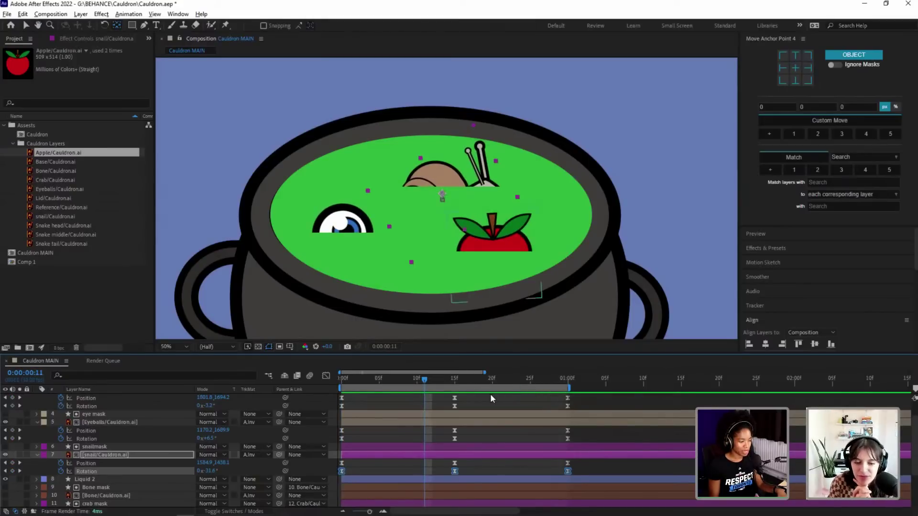
drag(411, 381, 379, 381)
key(space)
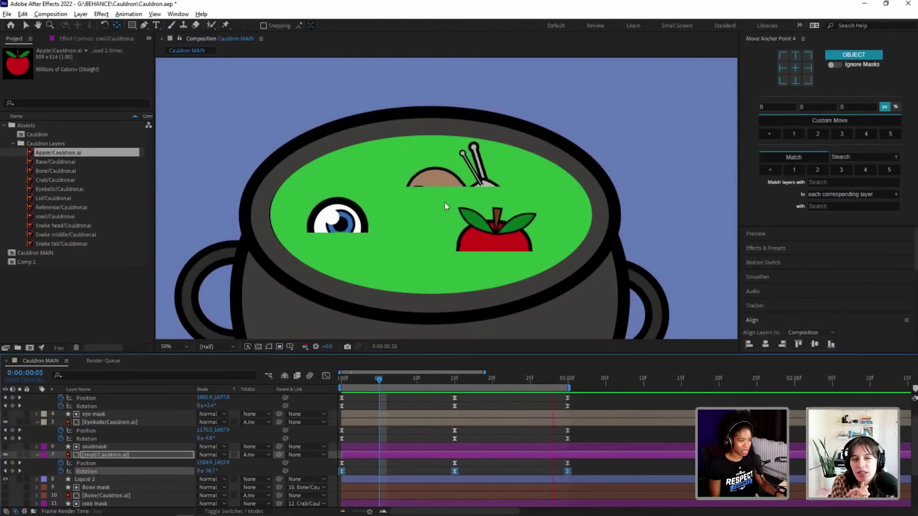
key(space)
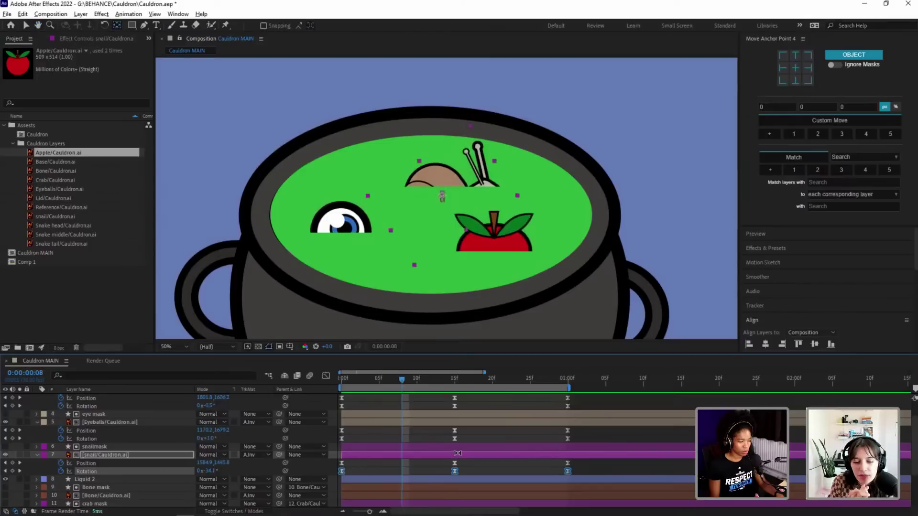
Step: Isolate the snail layer with its track matte turned off and move its anchor point to the bottom centre
click(463, 454)
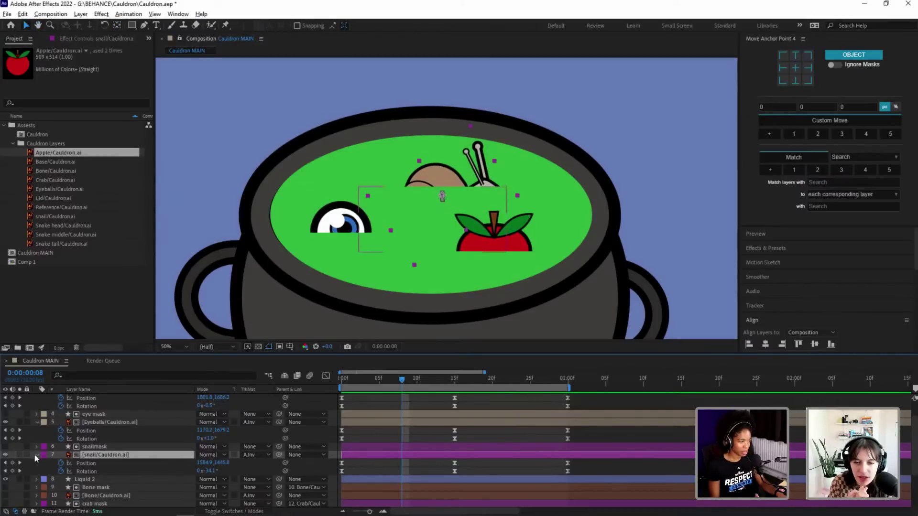
click(20, 454)
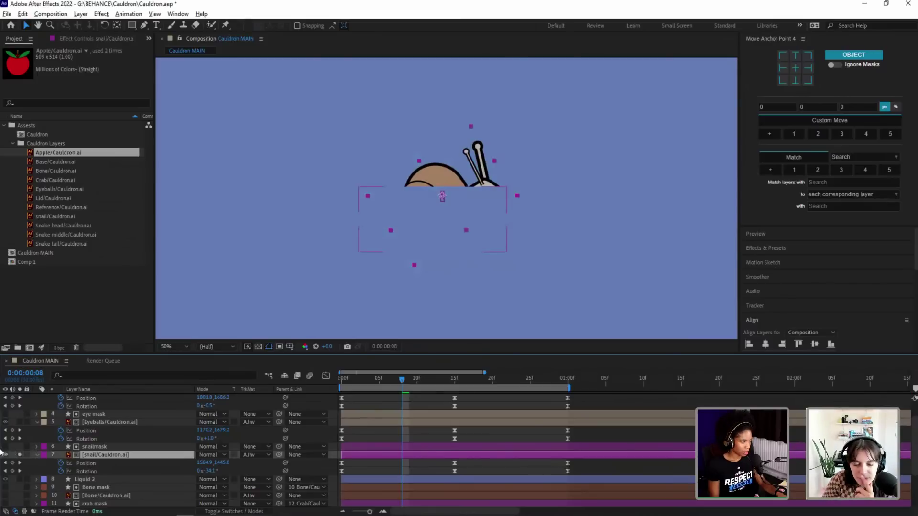
click(253, 455)
click(270, 399)
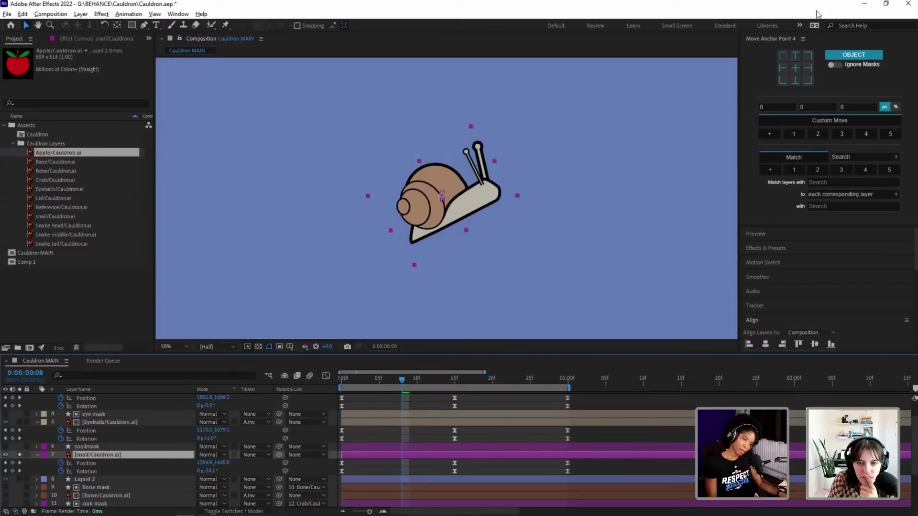
click(795, 81)
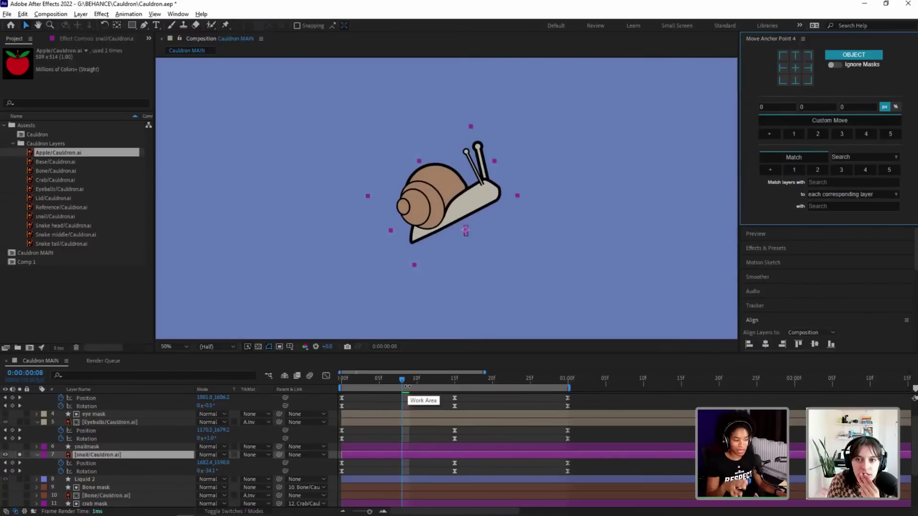
Step: Try to reposition the snail's anchor point freehand near the shell and undo it
key(y)
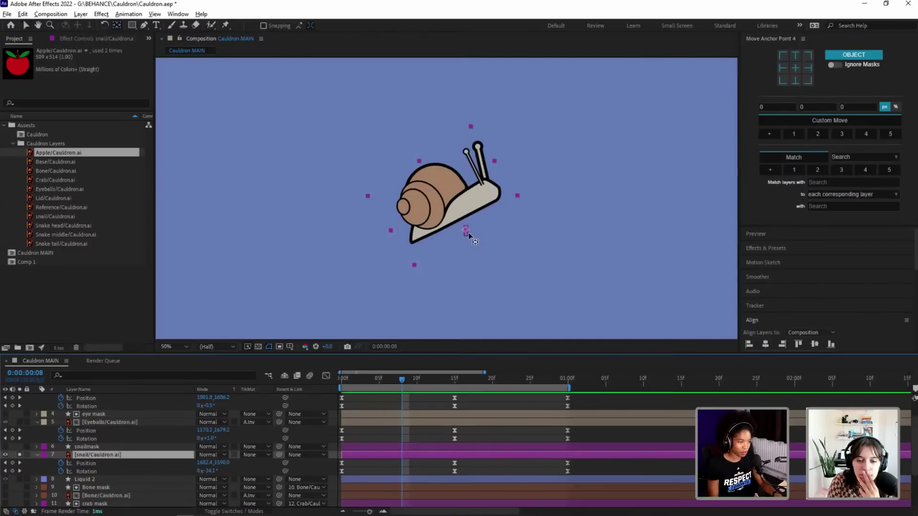
drag(466, 231, 399, 202)
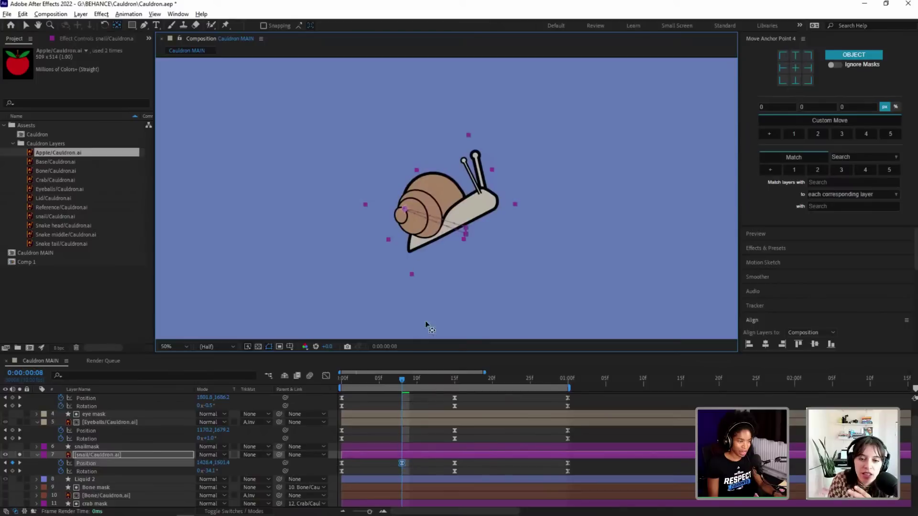
key(ctrl+z)
key(ctrl+z)
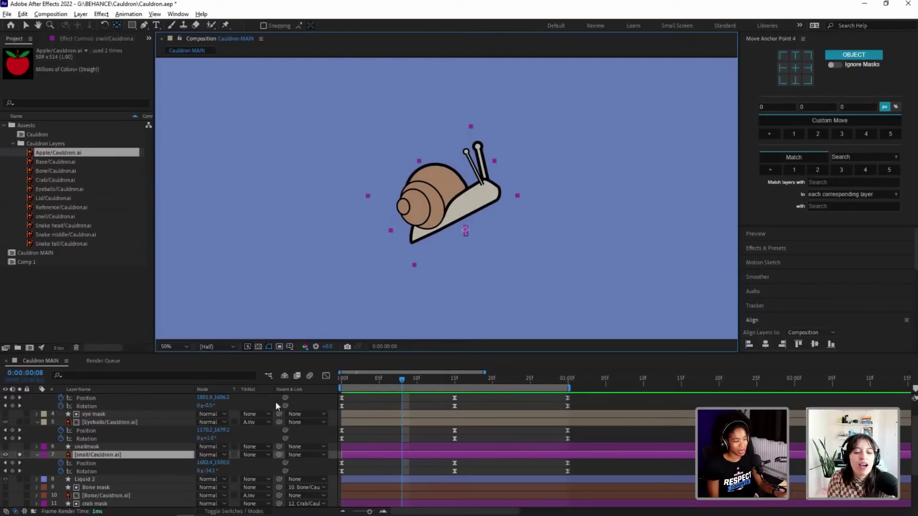
Step: Bring the other layers back into view and restore the snail's inverted alpha track matte
click(20, 455)
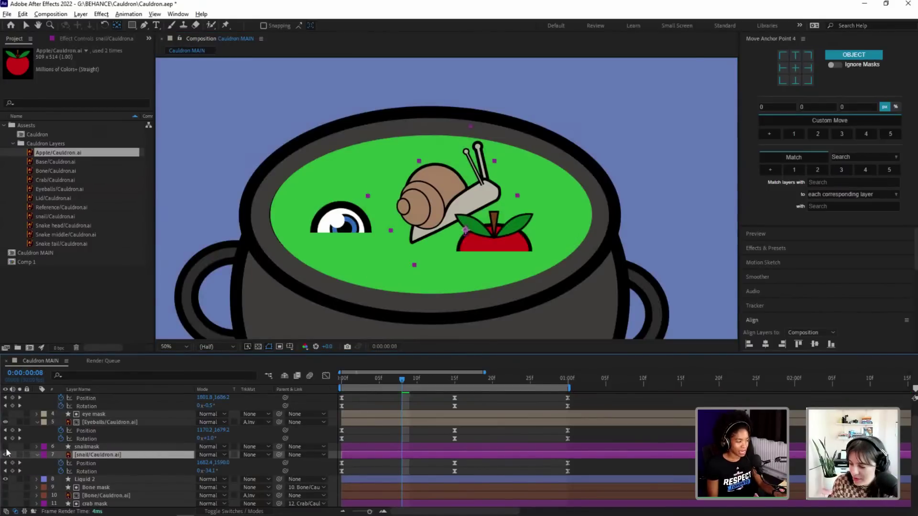
click(6, 447)
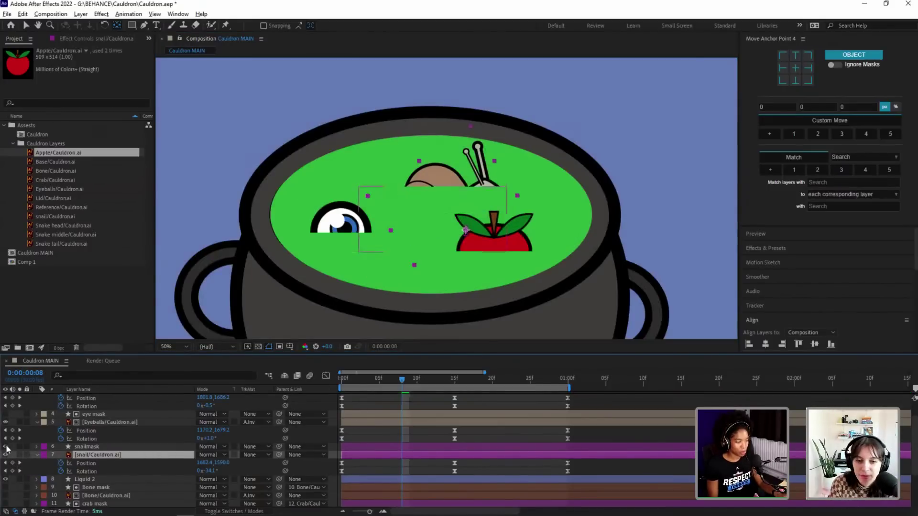
click(261, 454)
click(292, 423)
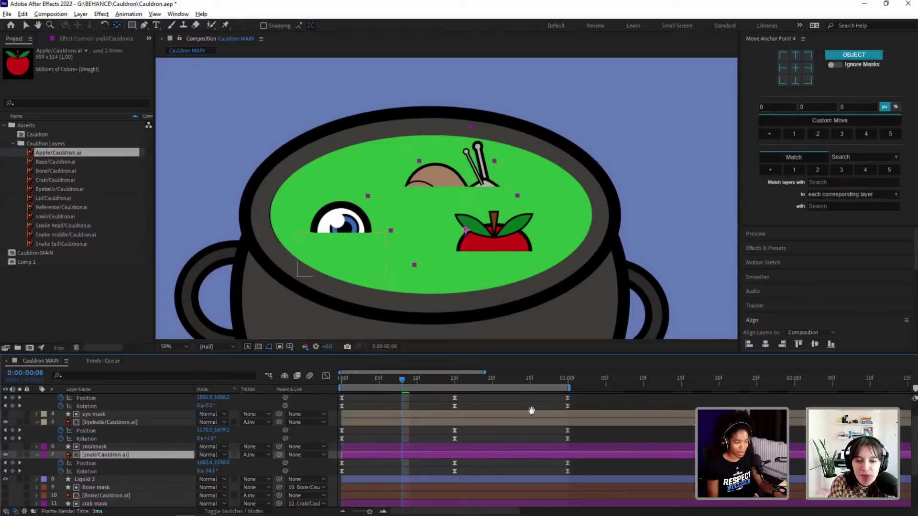
Step: Preview the snail's motion and set its Rotation to -35° at 0:00:00:15
key(space)
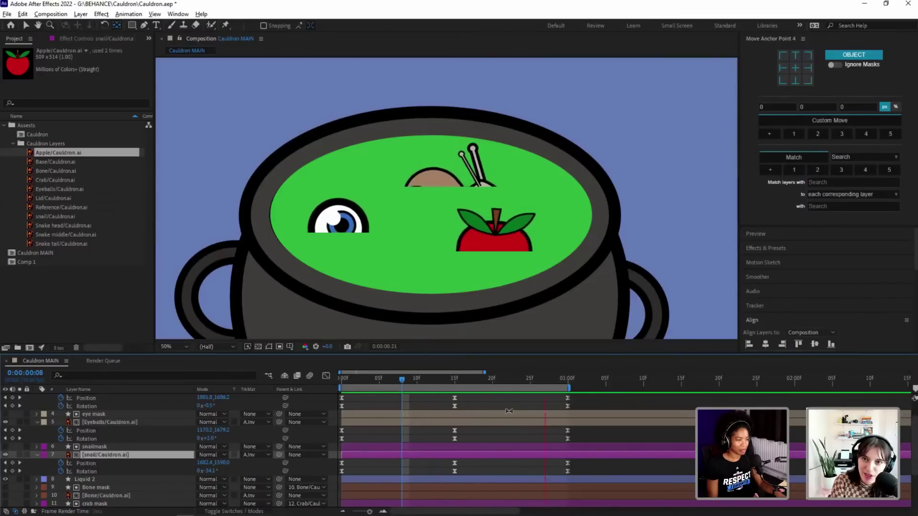
drag(470, 378, 455, 379)
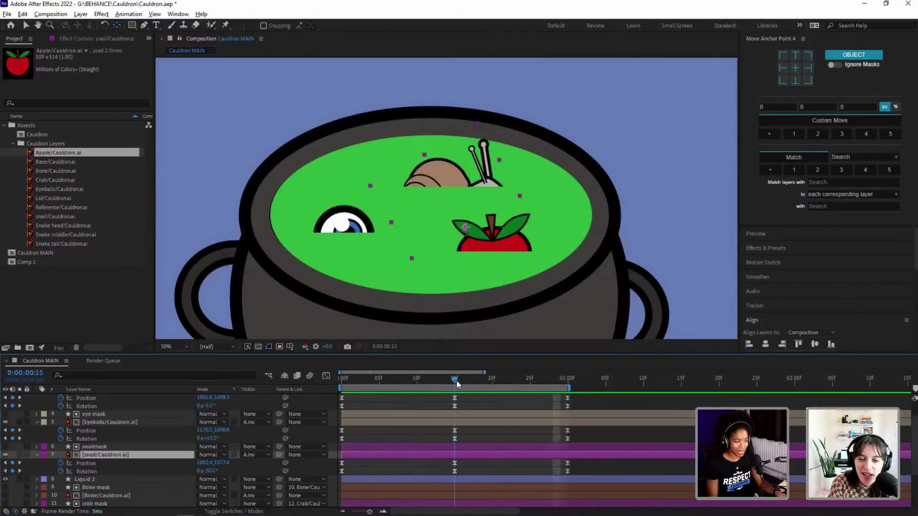
key(space)
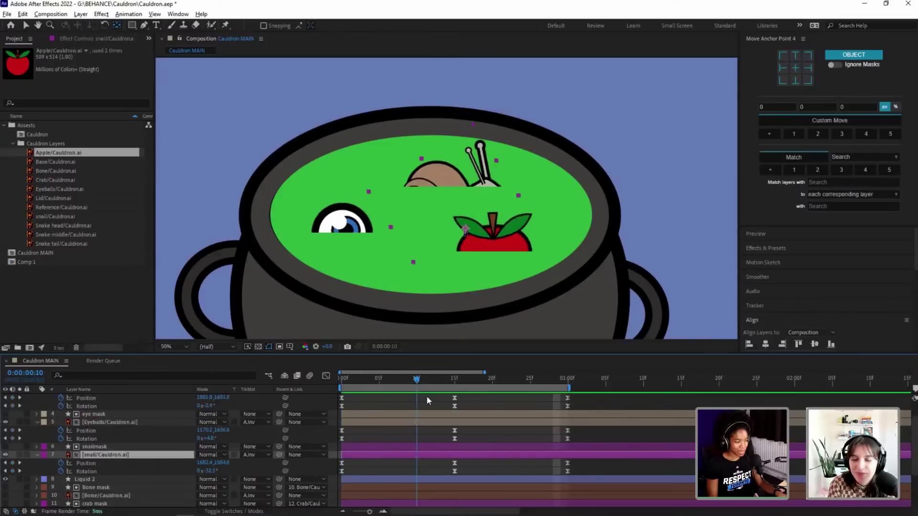
key(space)
click(208, 471)
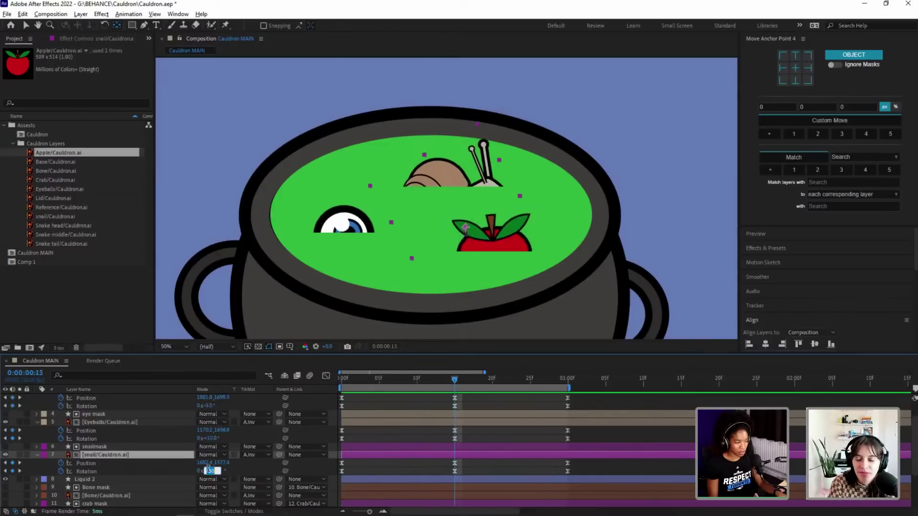
text(-35)
key(Return)
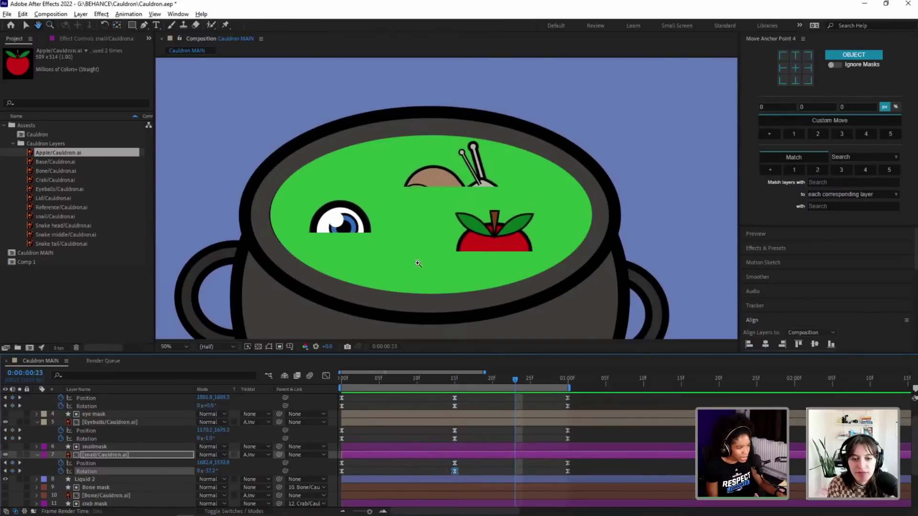
Step: Go to the last snail keyframes at 0:00:01:00 and select the snailmask layer
click(530, 380)
click(567, 382)
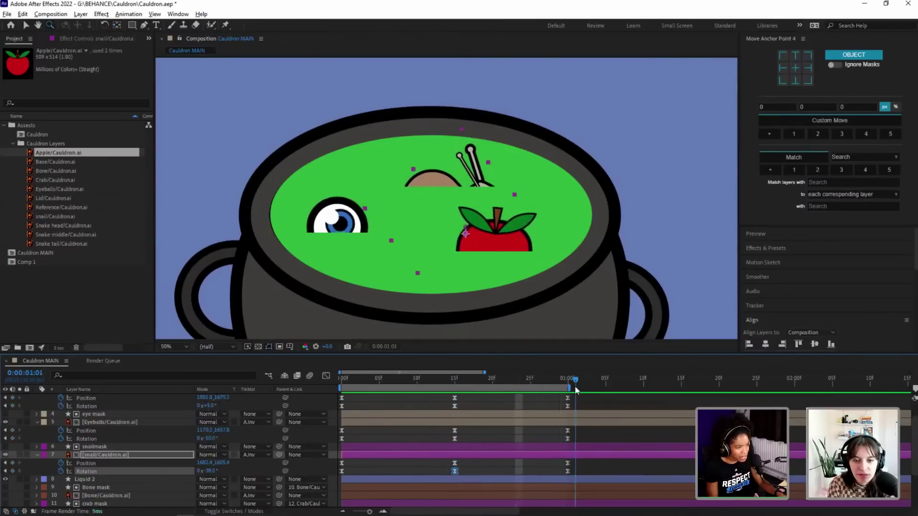
click(6, 454)
click(5, 455)
click(110, 447)
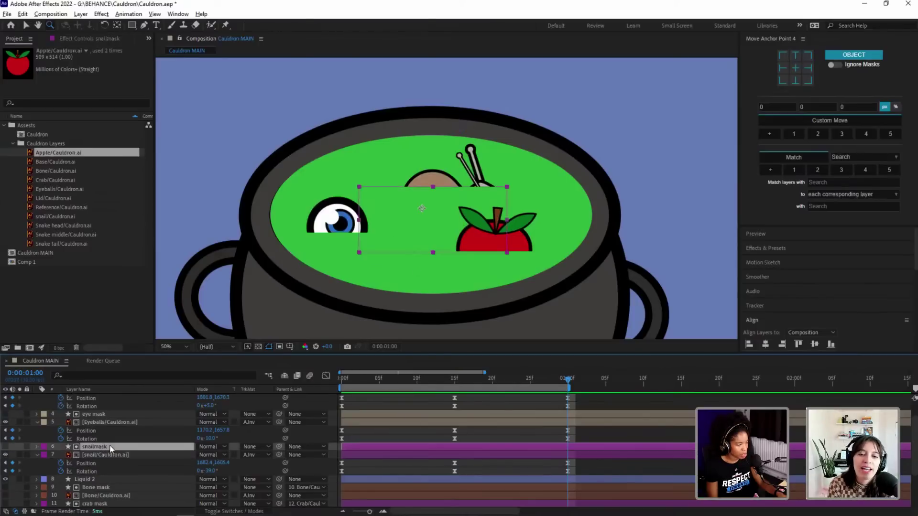
Step: Move the snailmask layer's anchor point to its top centre and stretch the mask's lower edge downward
key(v)
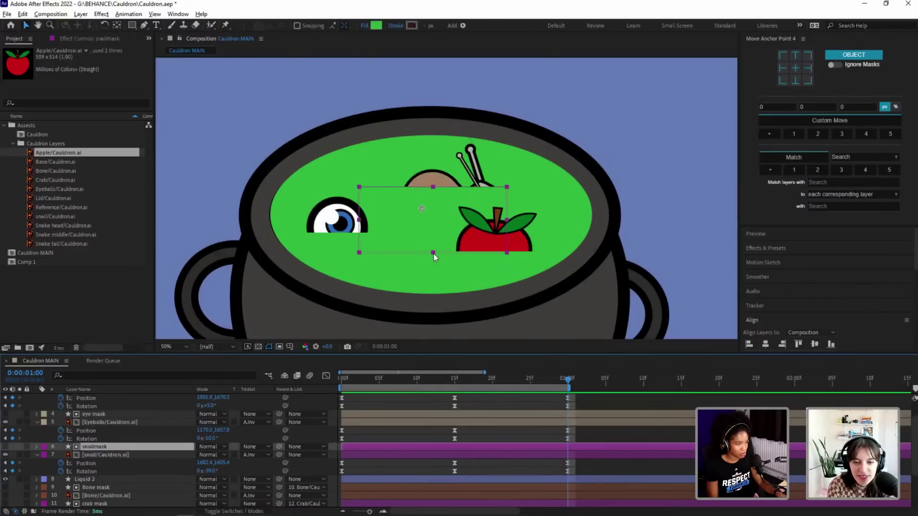
mouse_move(434, 256)
mouse_down()
mouse_move(432, 264)
mouse_move(430, 252)
mouse_up()
click(795, 56)
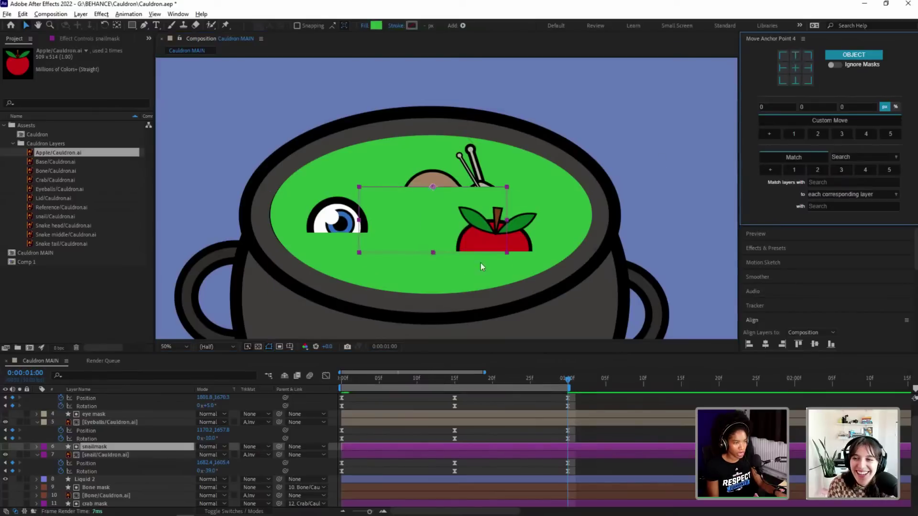
drag(434, 256, 432, 277)
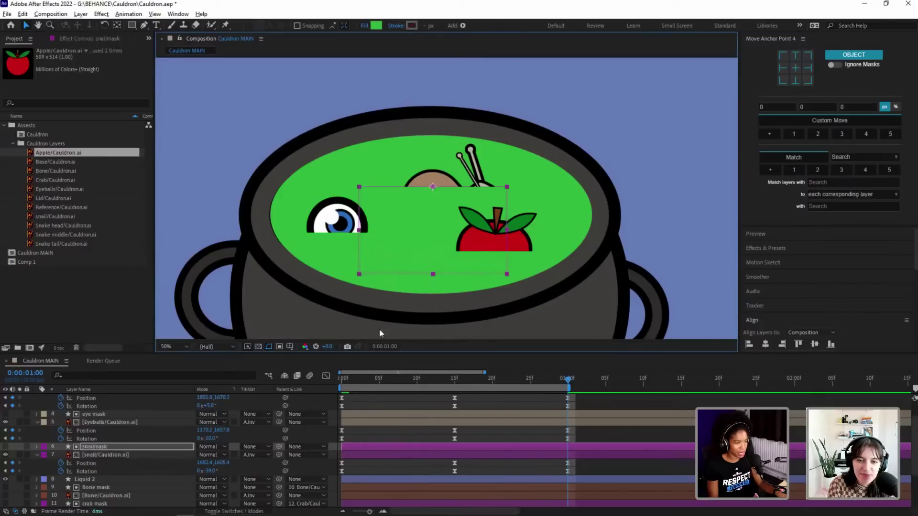
Step: Preview the bobbing apple, eyeball and snail within the first second, viewing the whole cauldron
click(458, 398)
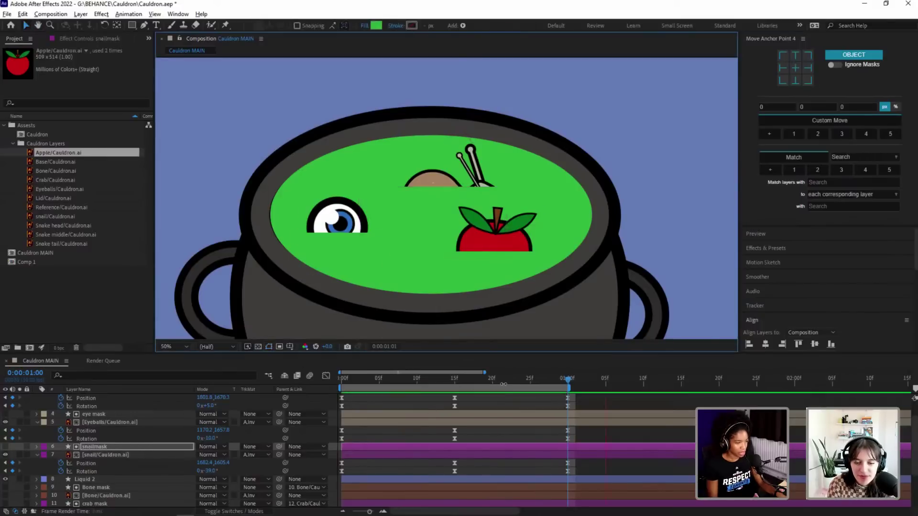
drag(475, 383, 540, 388)
click(539, 273)
scroll(415, 243, down, 2)
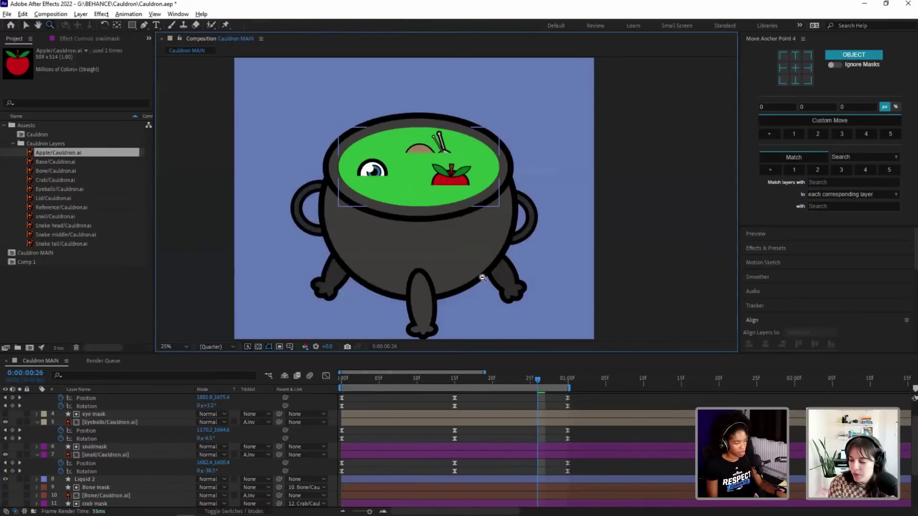
drag(415, 243, 405, 279)
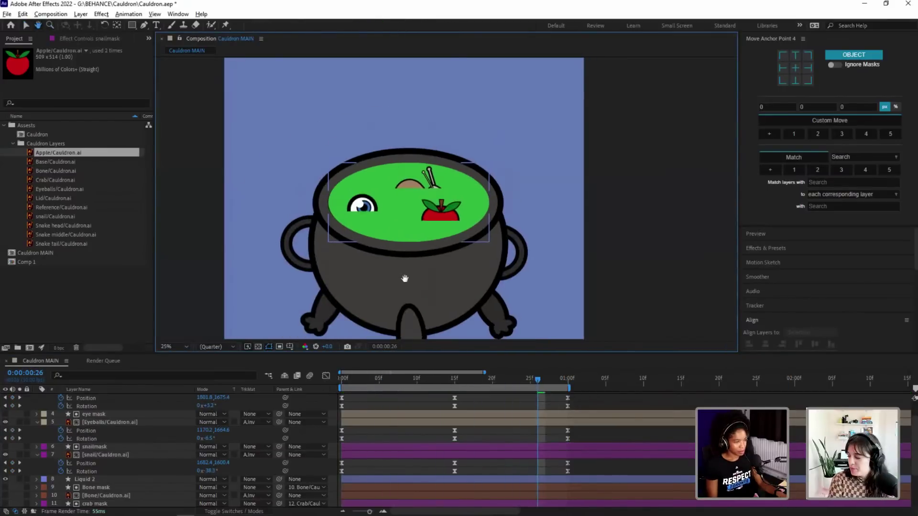
Step: Collapse the eyeball, snail and apple layer properties, and lock and hide layers 1 to 8
click(37, 422)
click(36, 438)
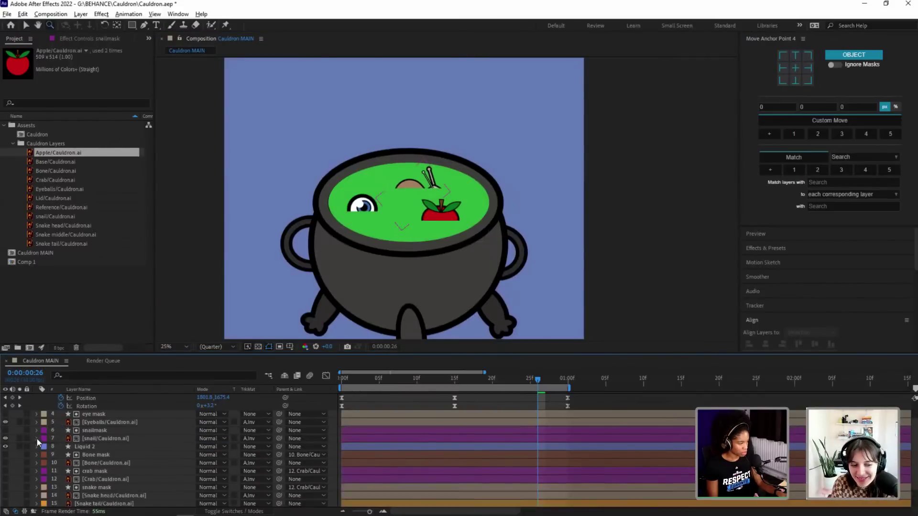
scroll(41, 424, up, 1)
click(36, 414)
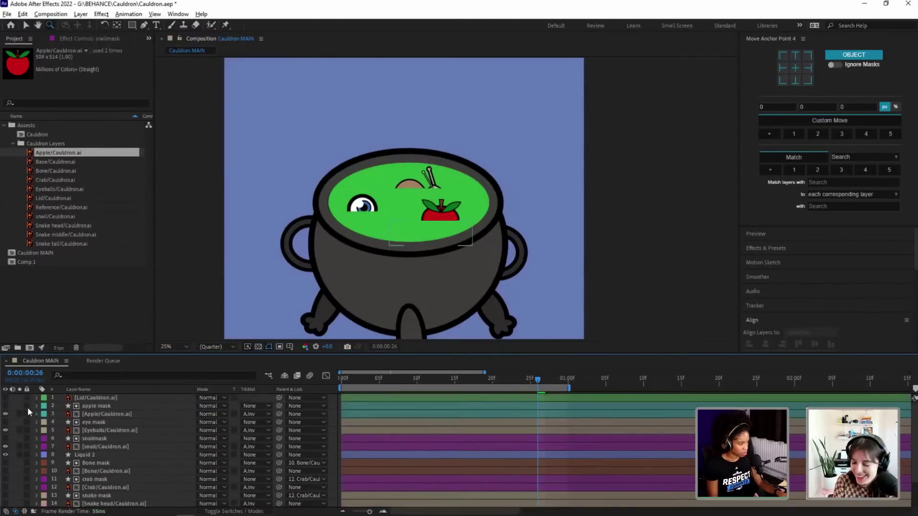
drag(25, 446, 5, 414)
Step: Show the unlocked layers 9 to 17, keeping the Bone mask, crab mask and snake mask hidden
scroll(50, 439, down, 4)
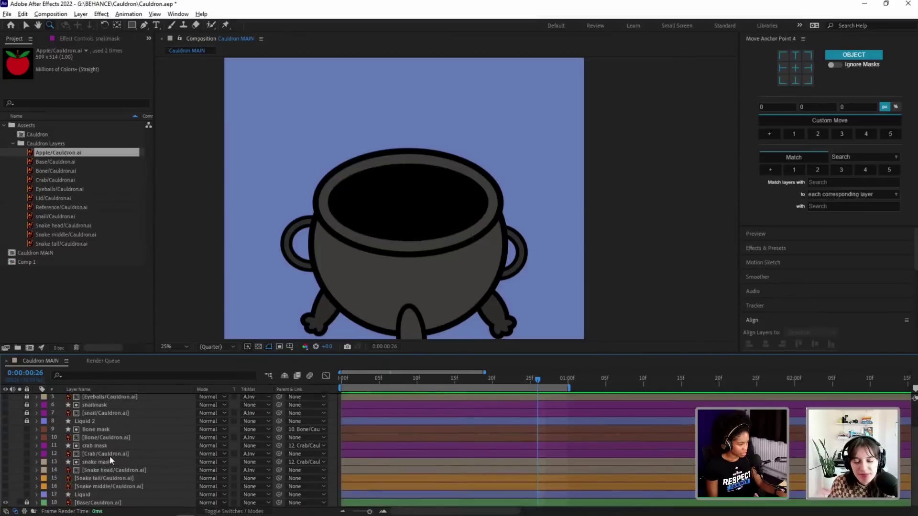
click(26, 429)
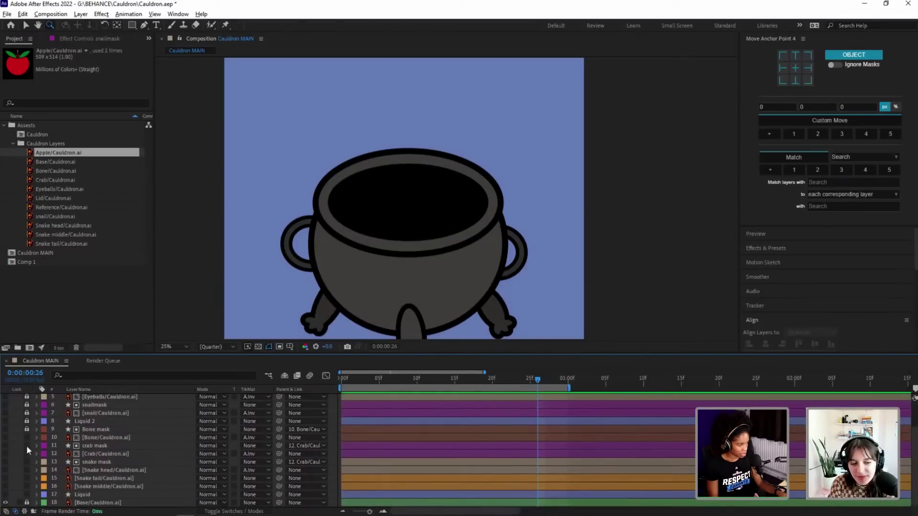
drag(26, 494, 5, 494)
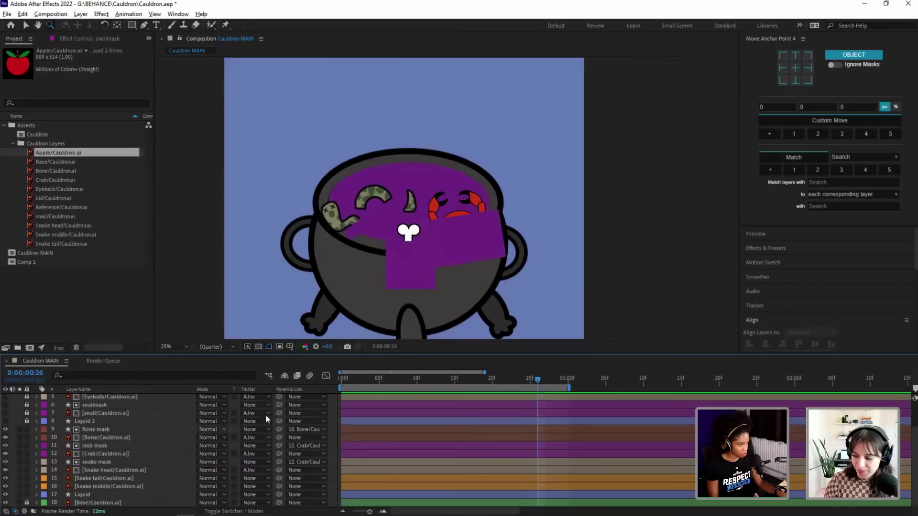
click(5, 429)
click(5, 446)
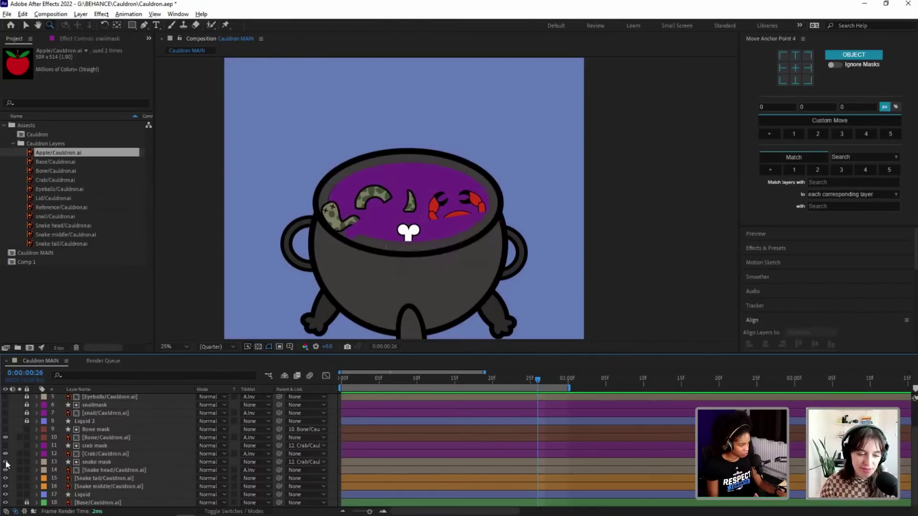
click(5, 461)
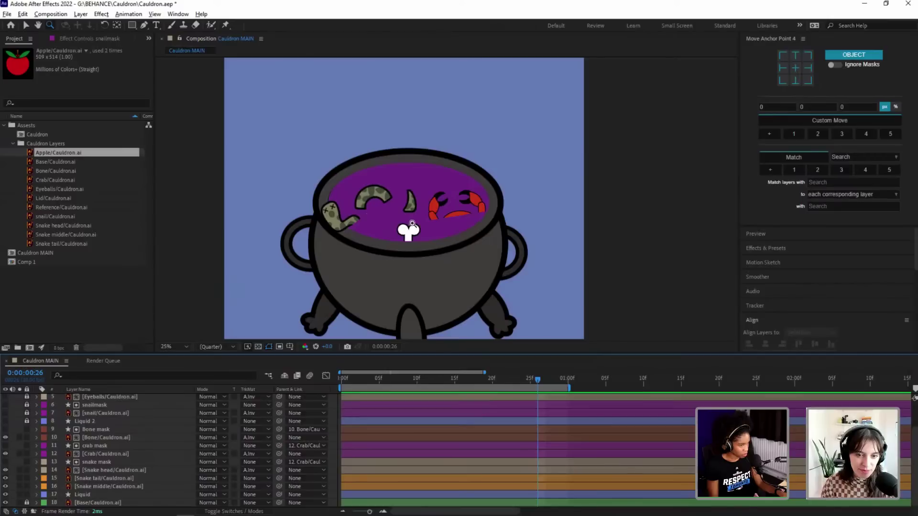
Step: Move the bone with its mask up into the purple liquid and set the Bone mask's parent to None
click(410, 224)
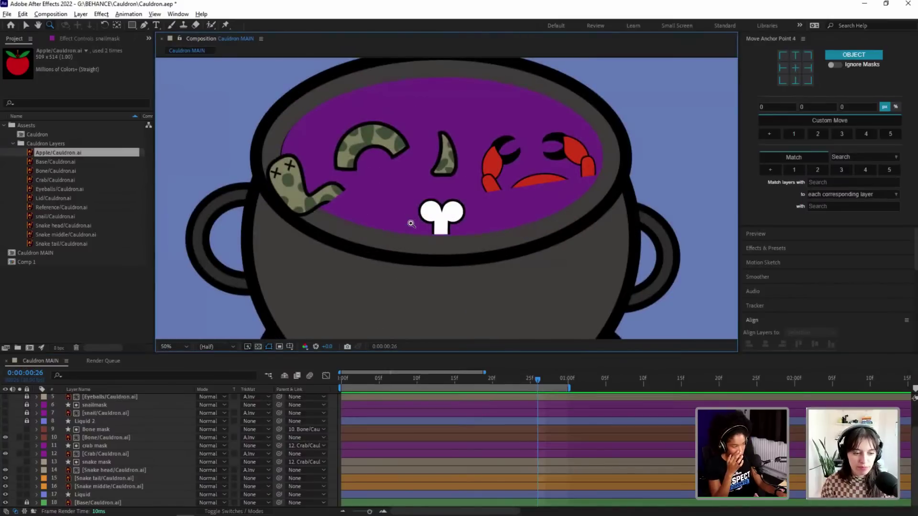
key(v)
click(266, 345)
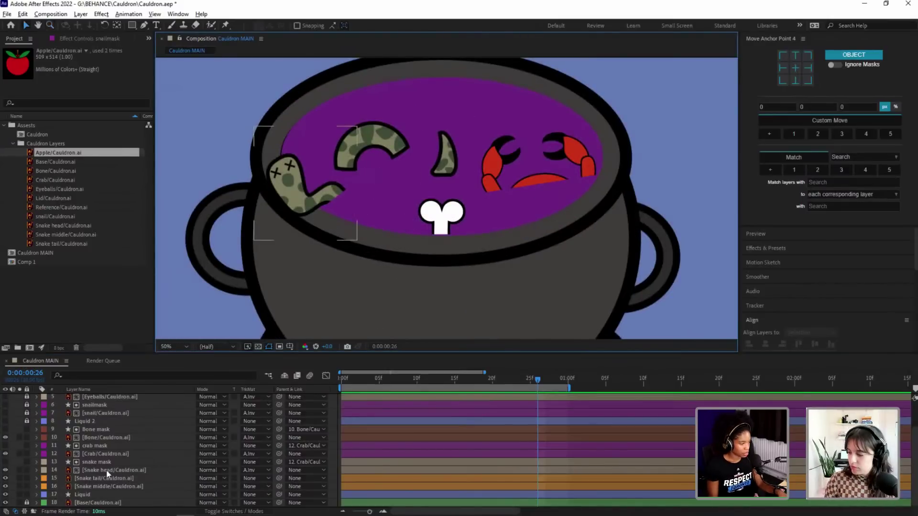
click(444, 217)
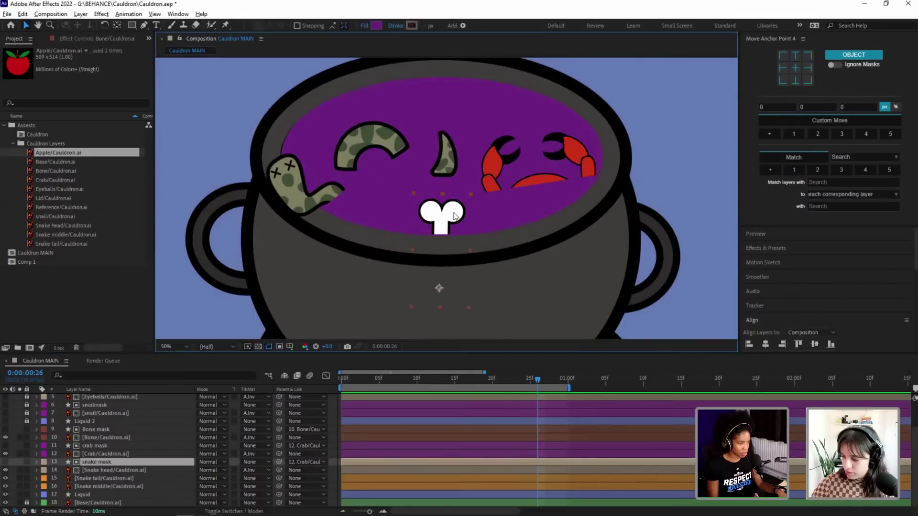
drag(444, 217, 432, 195)
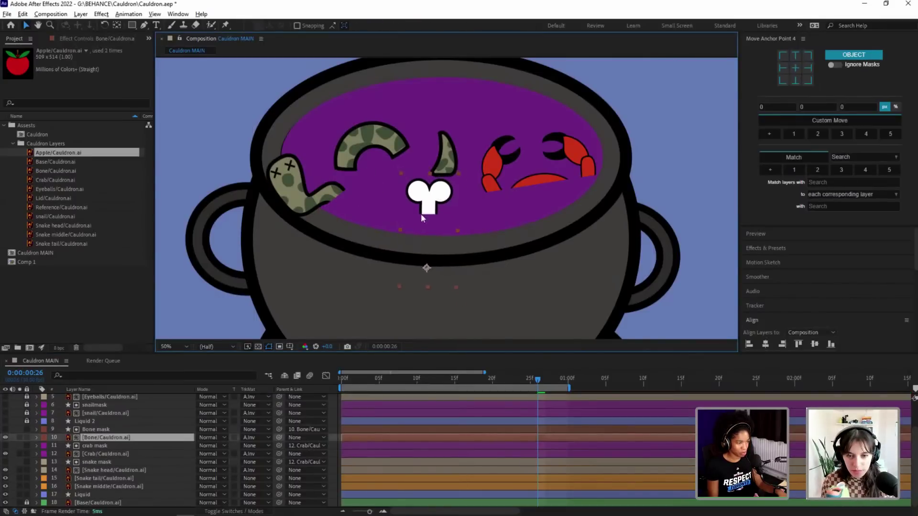
click(305, 428)
click(333, 225)
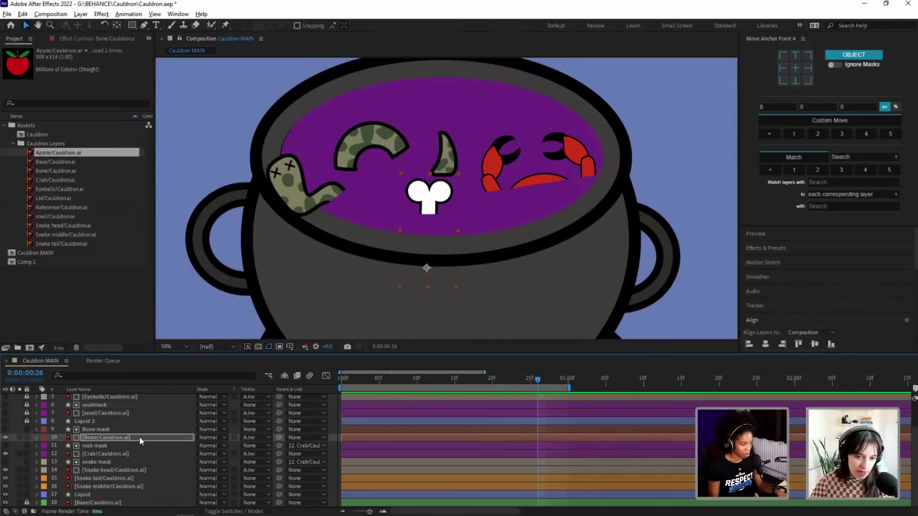
Step: Add Position keyframes to the Bone layer at 0:00:00:00, 0:00:00:15 and 0:00:01:00
click(114, 429)
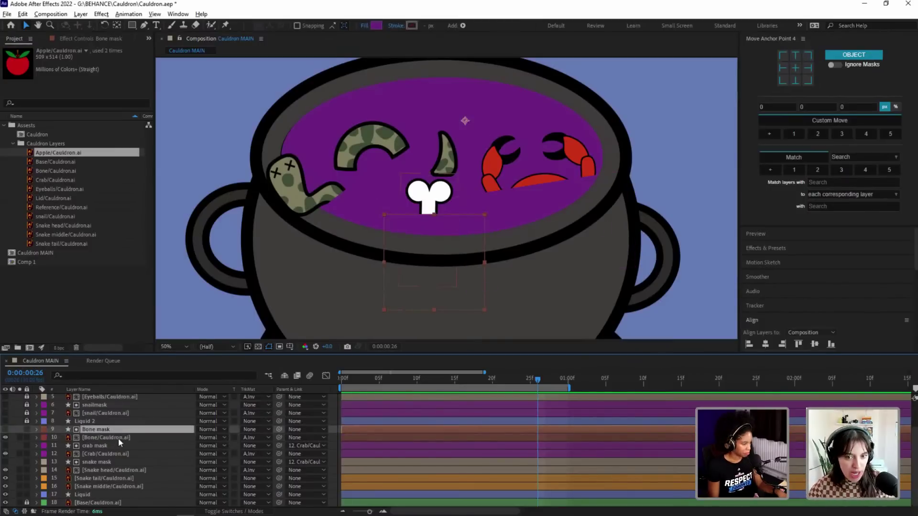
click(118, 437)
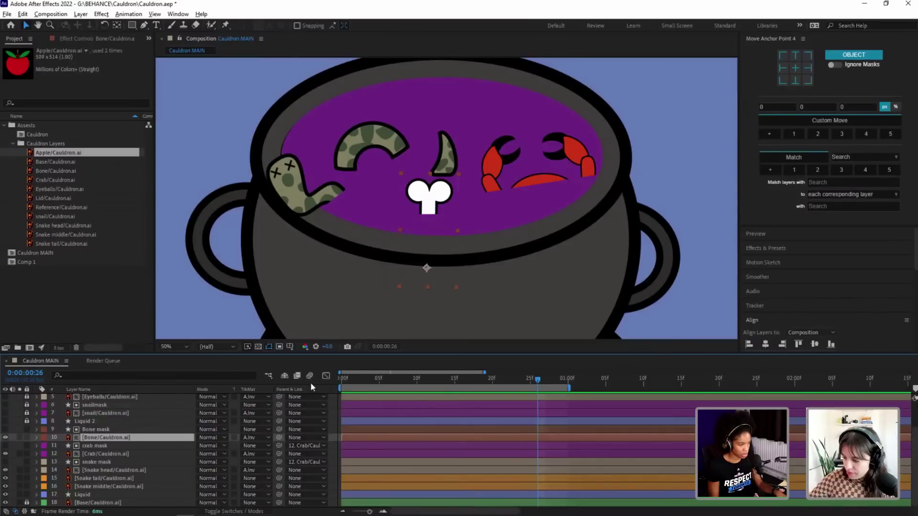
key(Home)
key(p)
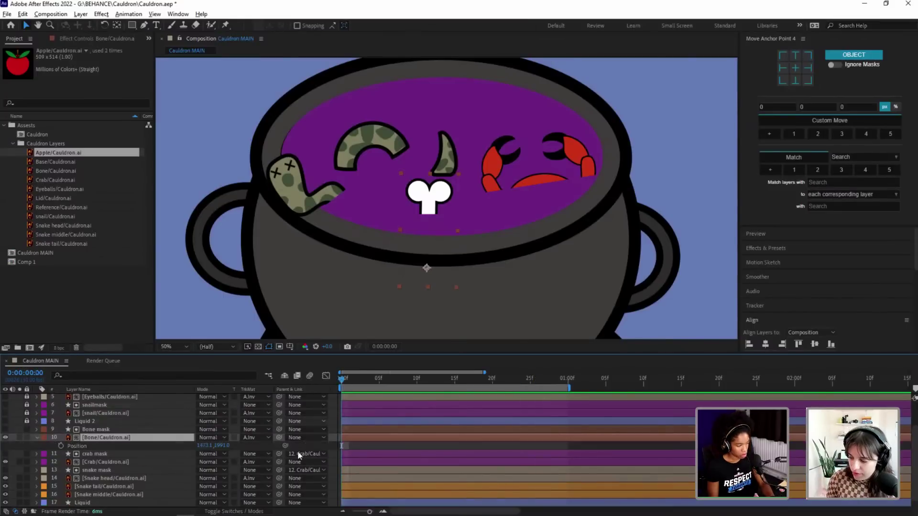
click(61, 446)
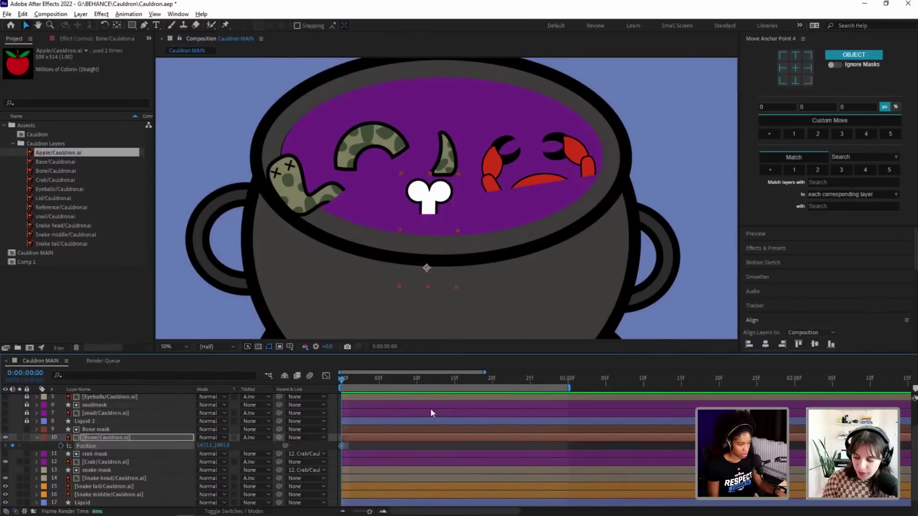
click(453, 379)
click(12, 446)
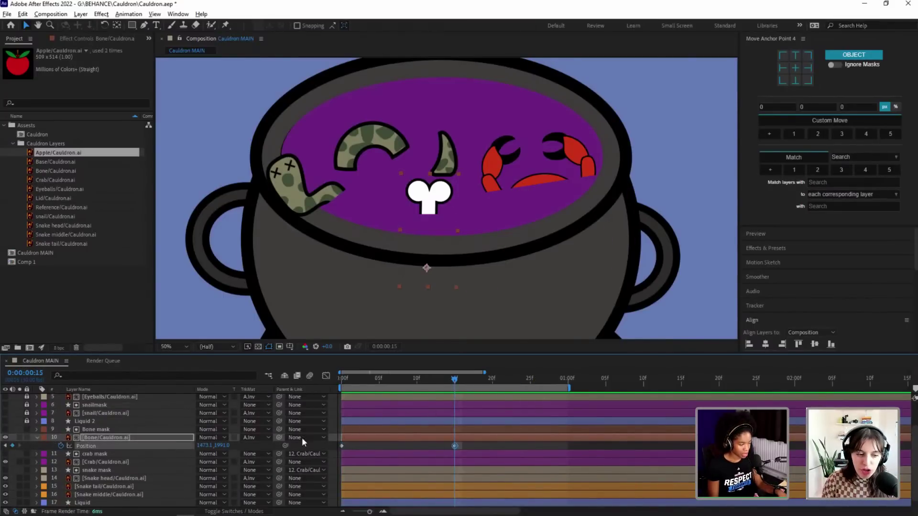
click(567, 380)
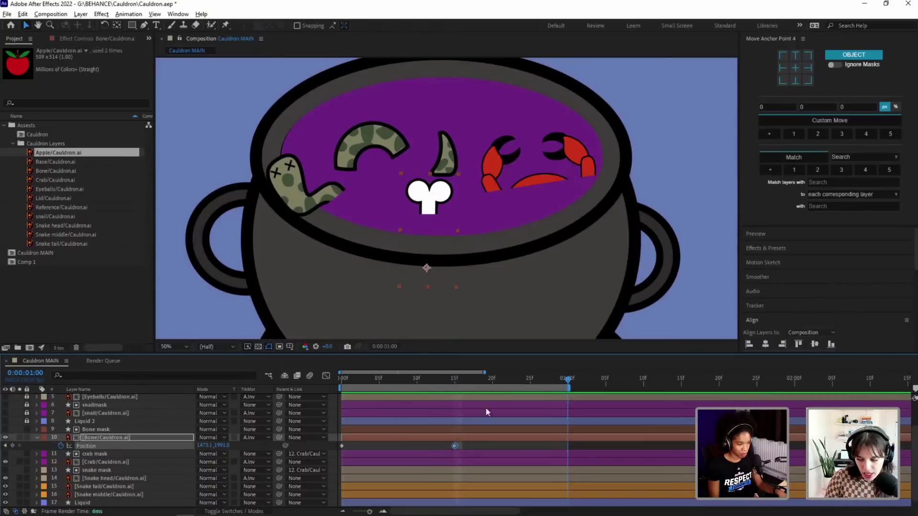
click(12, 445)
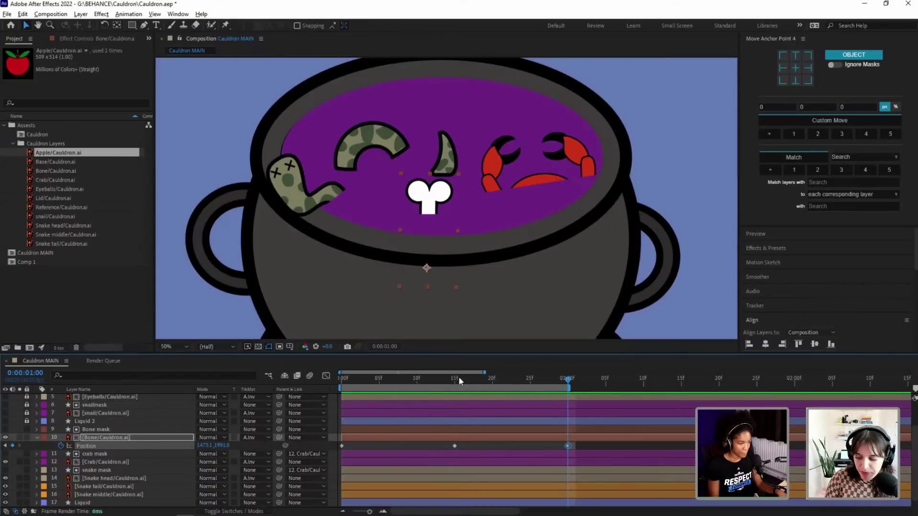
Step: Raise the bone slightly at 0:00:00:15 and return to the start of the timeline
click(458, 377)
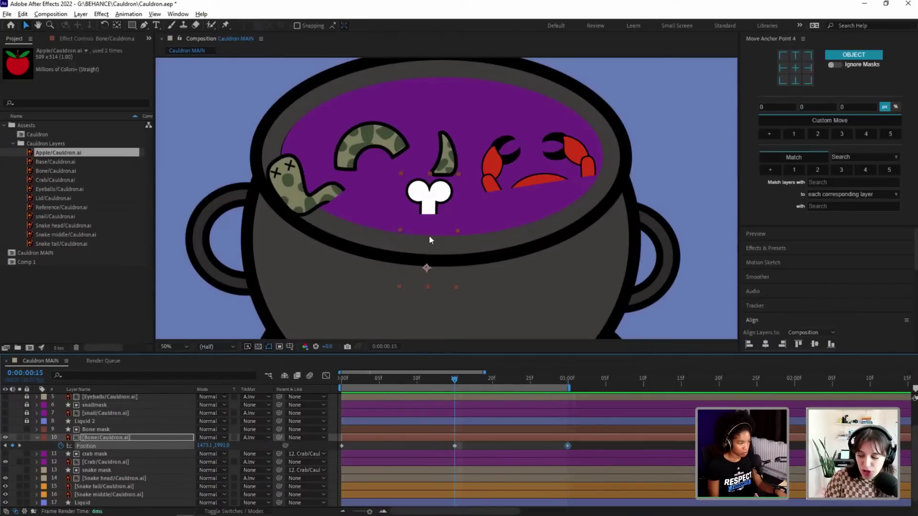
drag(436, 203, 436, 191)
drag(454, 377, 335, 386)
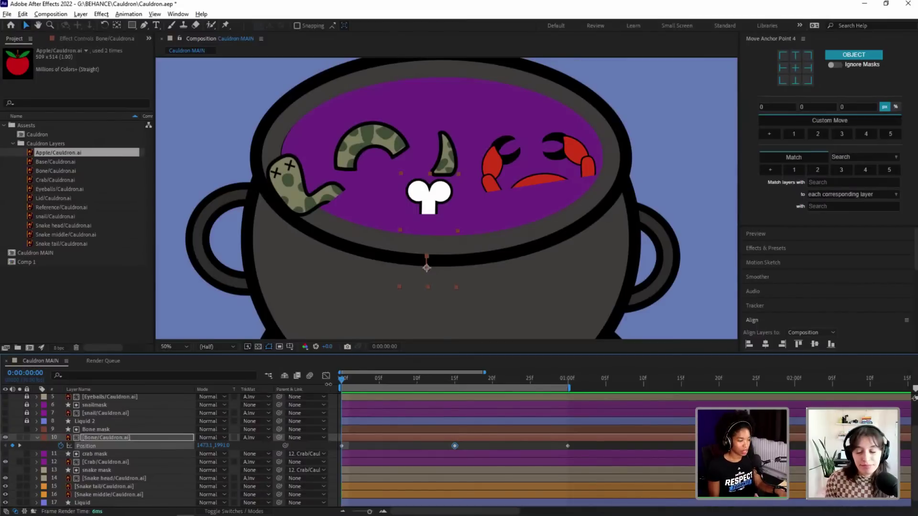
Step: Apply Easy Ease to all three Position keyframes of the Bone layer and preview the bobbing motion
drag(601, 452, 325, 450)
key(F9)
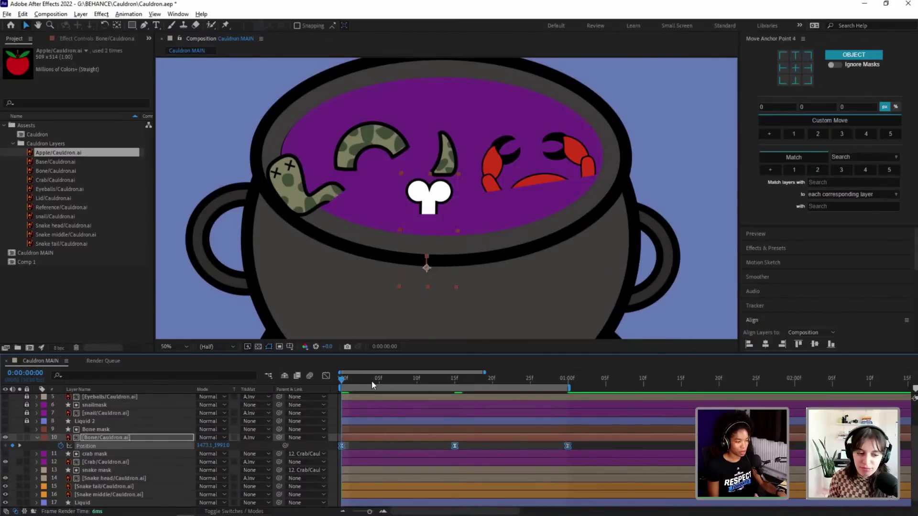
key(space)
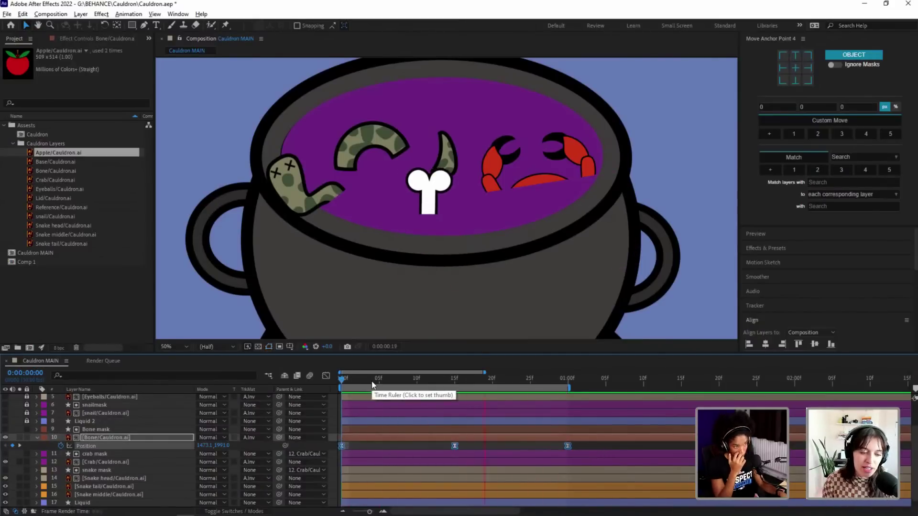
key(space)
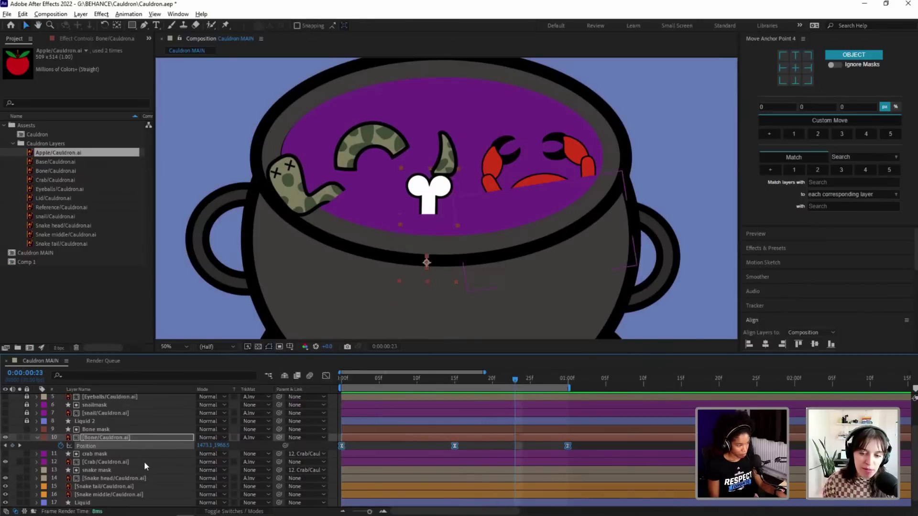
Step: Add a Rotation keyframe of 6° to the Bone layer at 0:00:00:00, with its Position keyframes also shown
key(r)
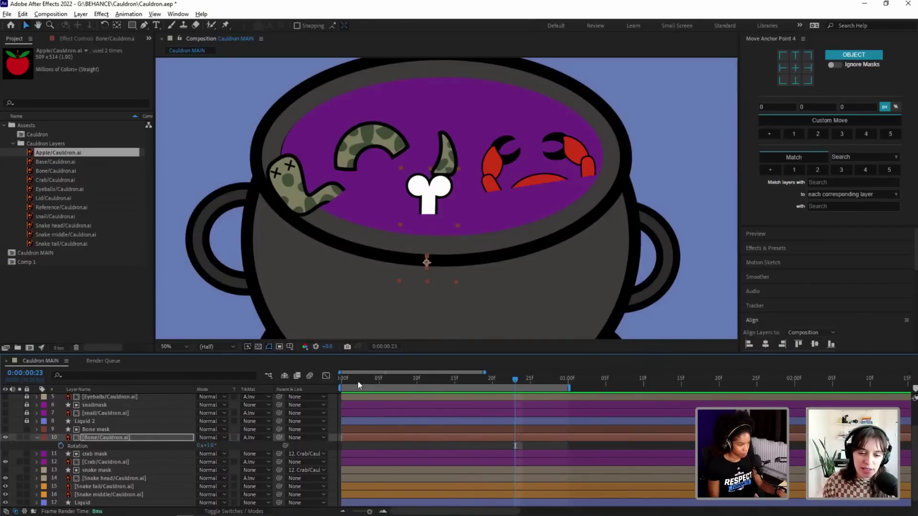
key(Home)
click(61, 445)
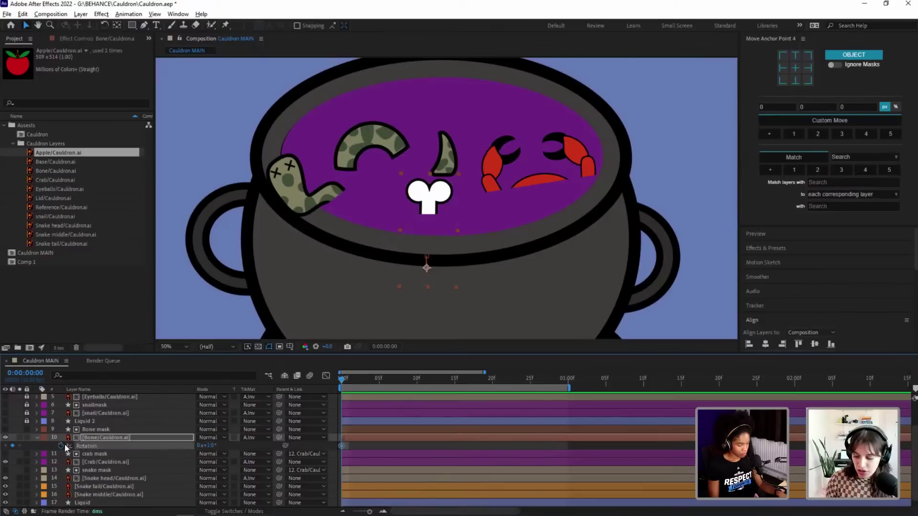
key(shift+p)
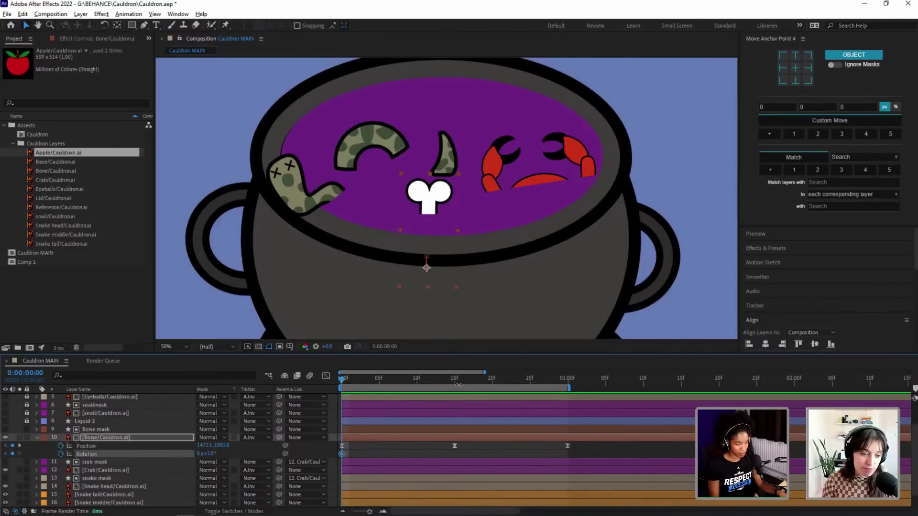
click(209, 453)
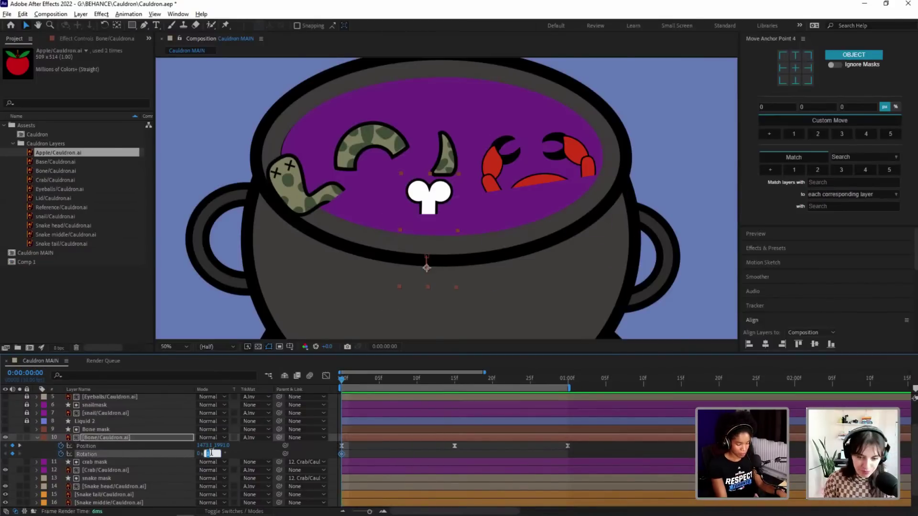
key(Return)
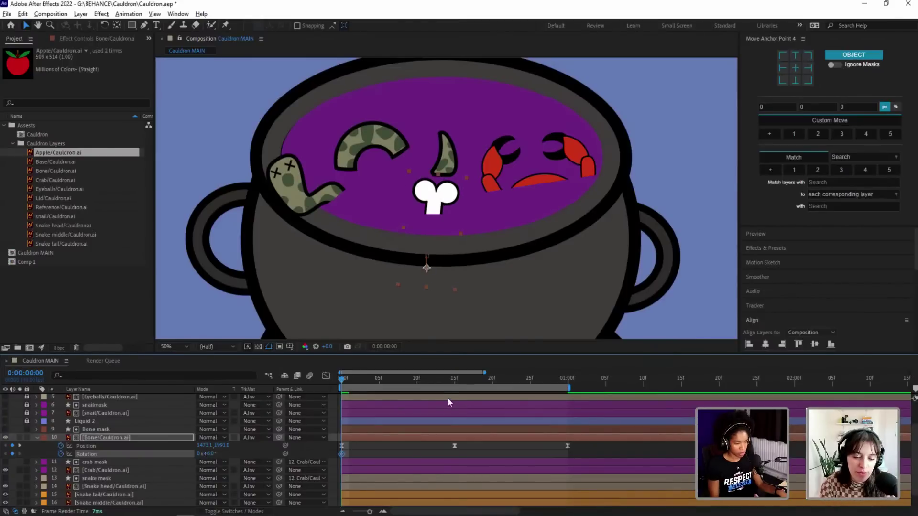
Step: Set the Bone layer's Rotation to -6° at 0:00:00:15 and 6° at 0:00:01:00
click(457, 385)
click(209, 453)
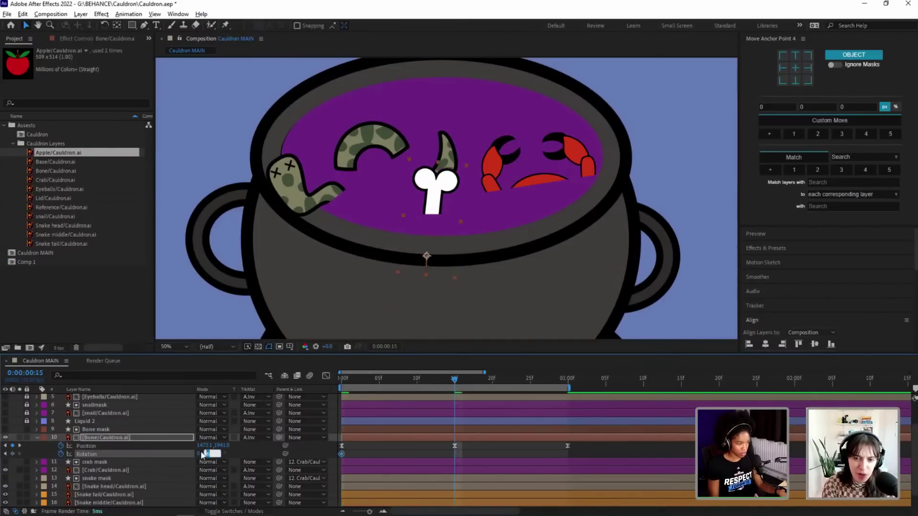
key(Return)
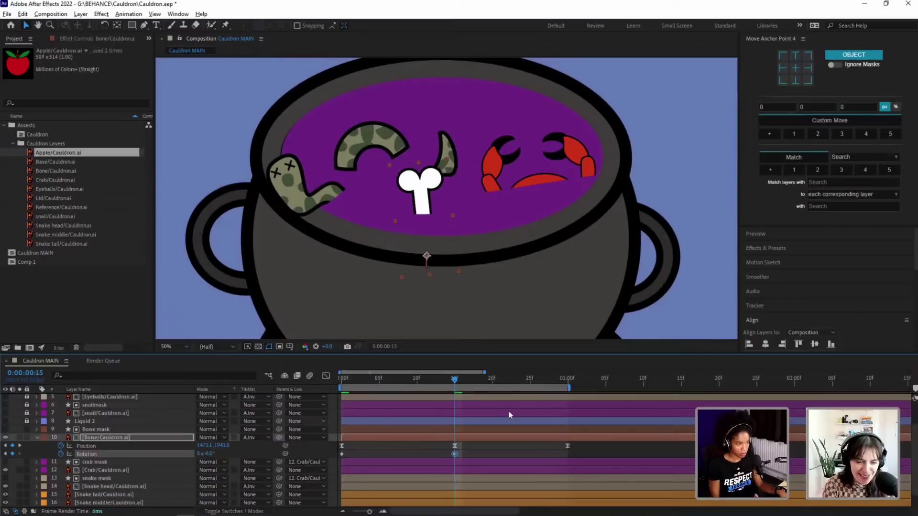
click(567, 379)
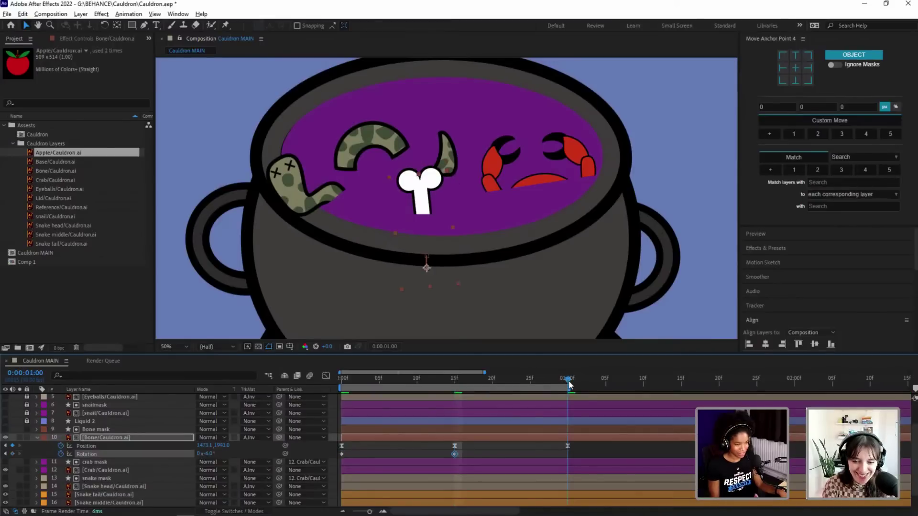
click(208, 454)
text(6)
key(Return)
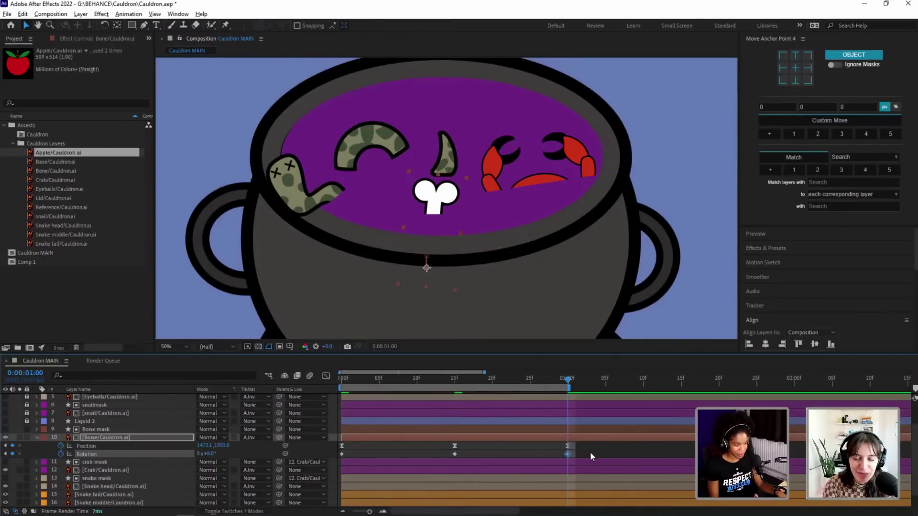
Step: Apply Easy Ease to all three Rotation keyframes of the Bone layer and preview the rocking motion
drag(590, 451, 329, 456)
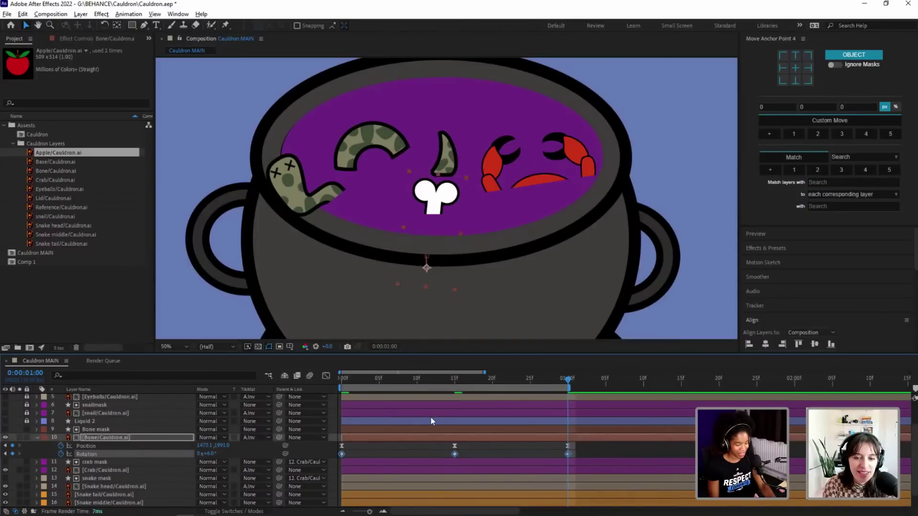
key(F9)
key(space)
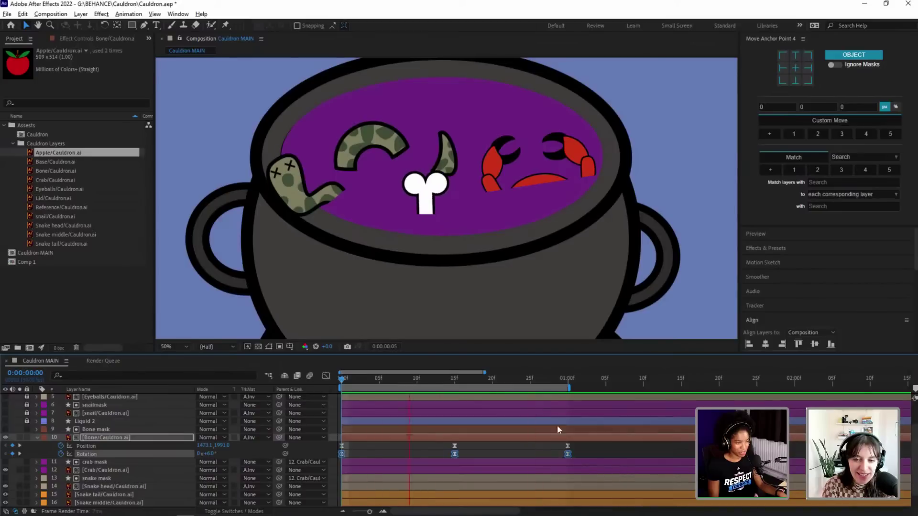
key(space)
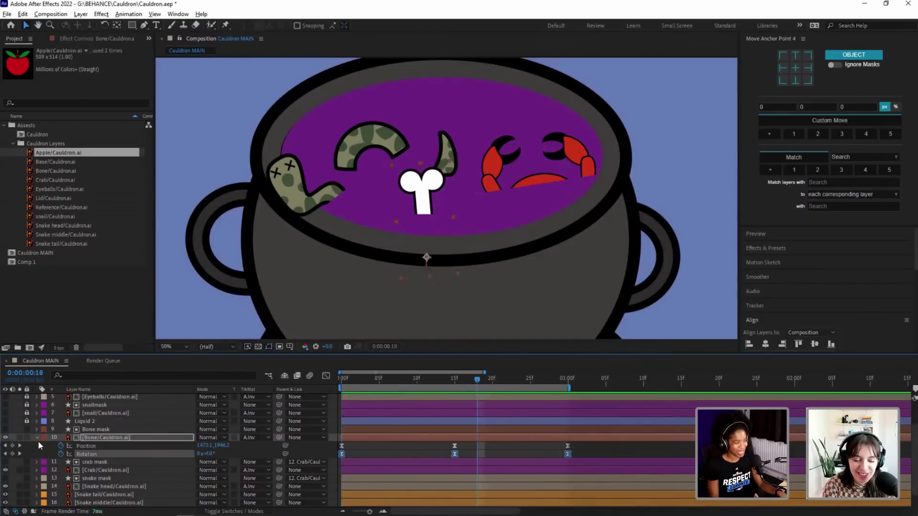
click(35, 440)
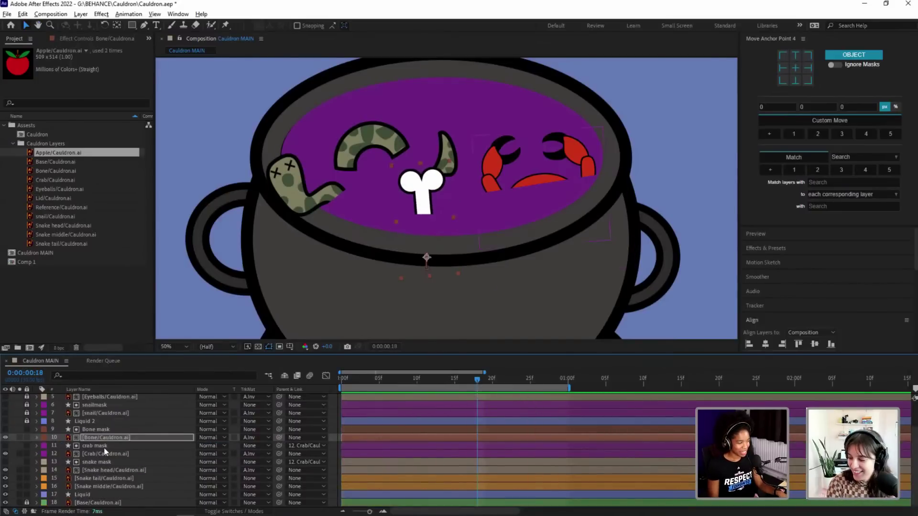
Step: Nudge the crab slightly upward and set the snake mask's parent to None
click(93, 446)
click(107, 462)
mouse_move(531, 174)
mouse_down()
mouse_move(517, 138)
mouse_move(521, 151)
mouse_move(529, 144)
mouse_move(517, 132)
mouse_move(521, 107)
mouse_move(497, 138)
mouse_move(528, 168)
mouse_up()
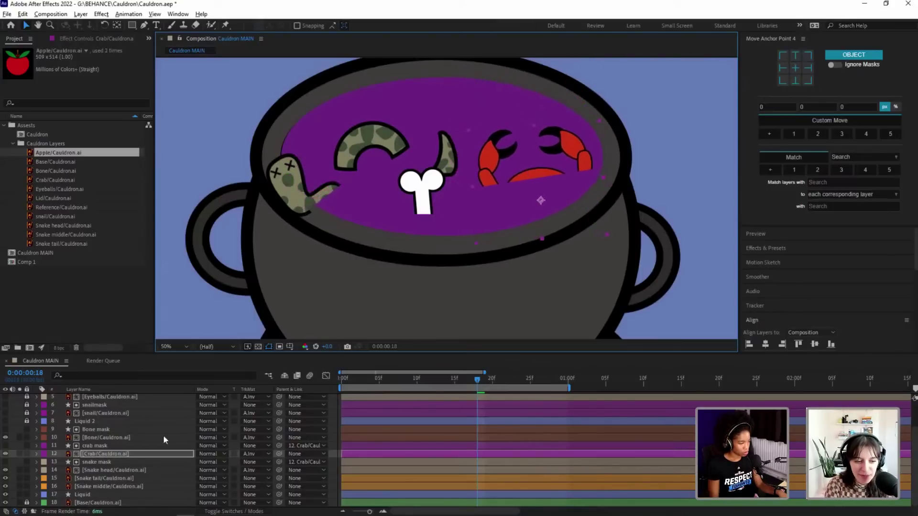
click(107, 462)
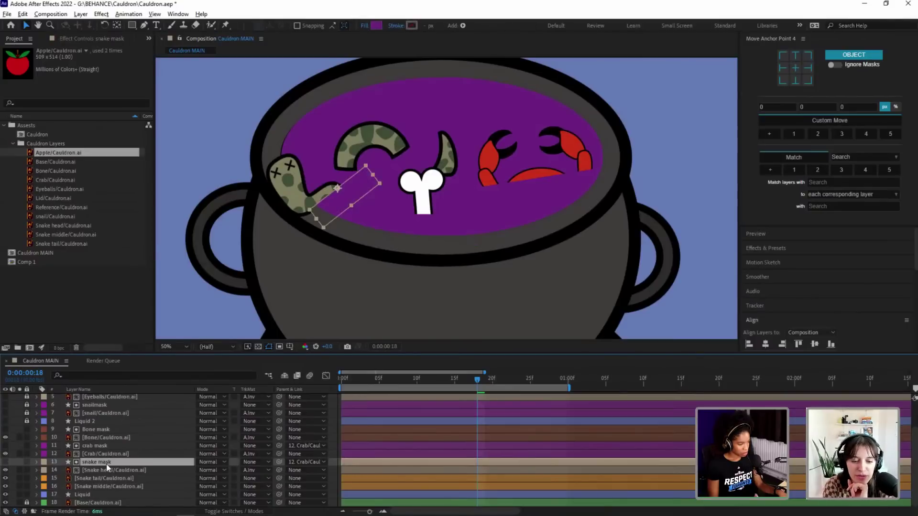
click(100, 445)
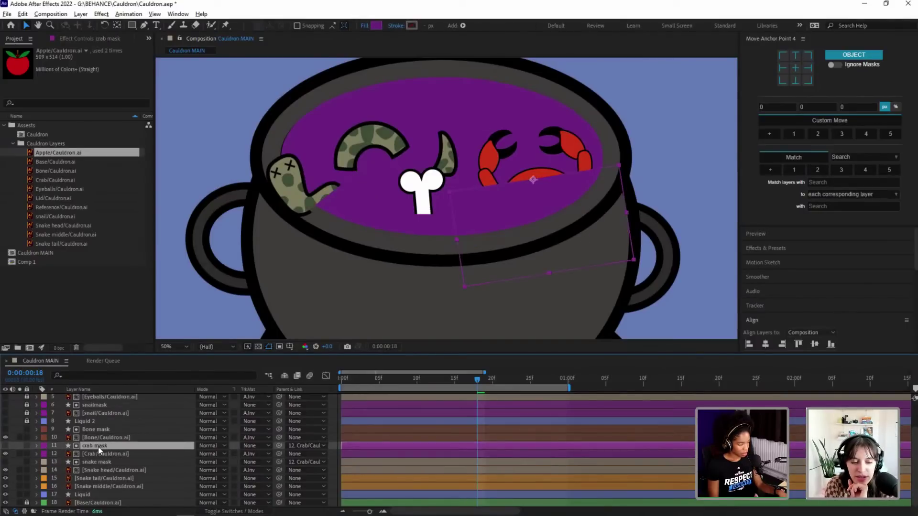
click(104, 453)
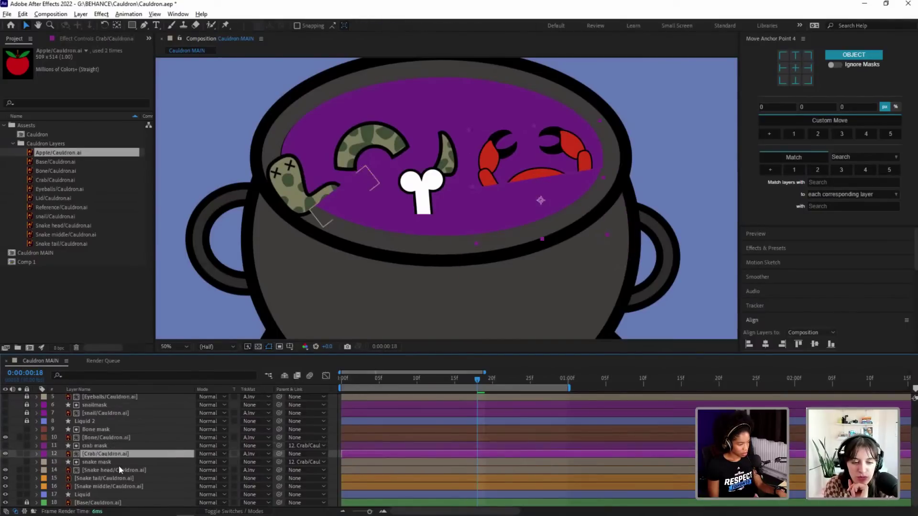
click(119, 466)
click(314, 463)
click(350, 258)
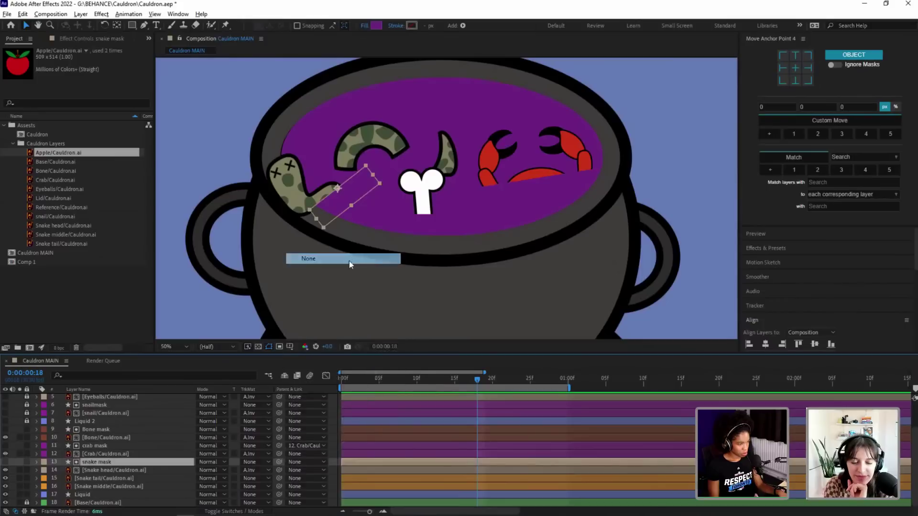
Step: Rotate the crab to 9° and reposition it a little higher in the liquid, nearer the snake tail
click(535, 162)
drag(520, 159, 543, 151)
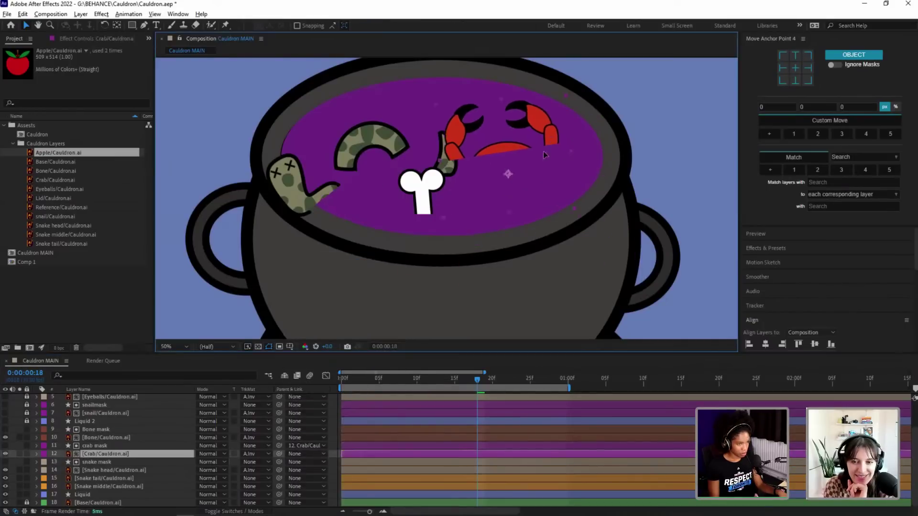
key(ctrl+z)
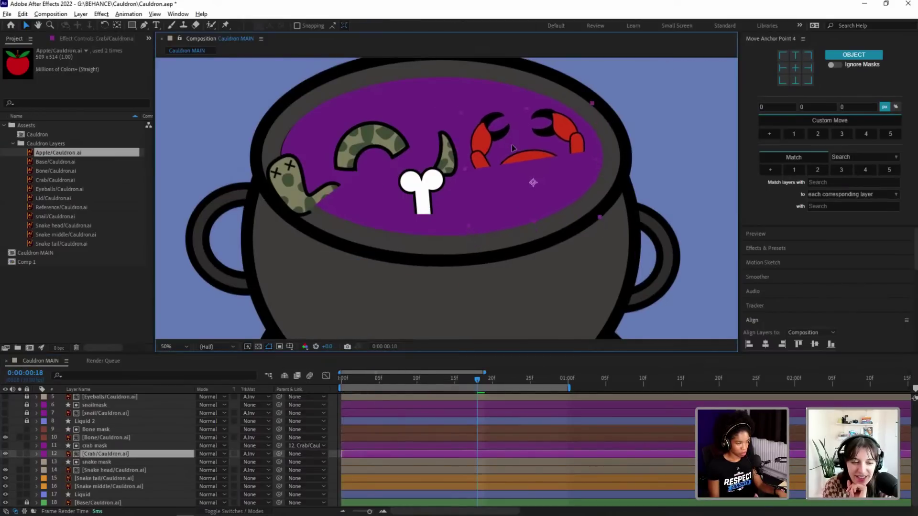
key(r)
drag(225, 467, 206, 467)
mouse_move(529, 165)
mouse_down()
mouse_move(517, 148)
mouse_move(534, 154)
mouse_move(535, 165)
mouse_move(534, 154)
mouse_up()
drag(608, 189, 588, 223)
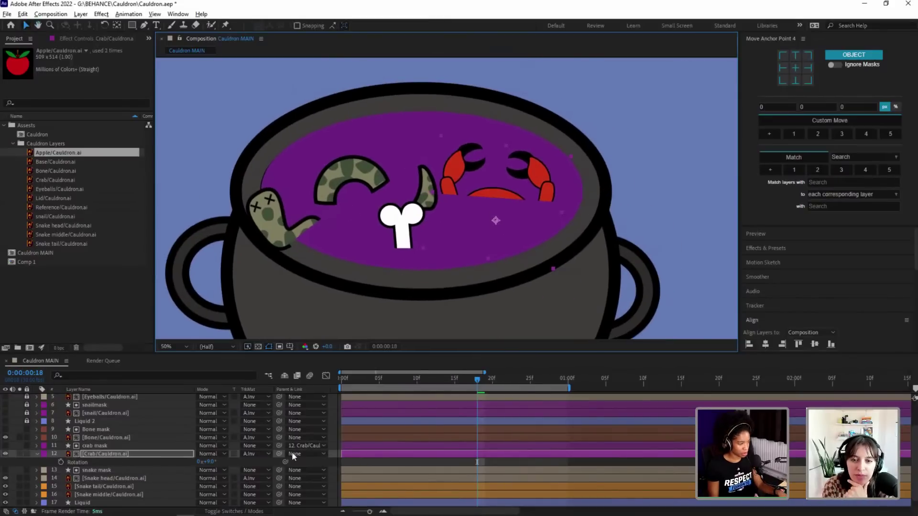
Step: Set the crab mask's parent to None and move the Crab layer's anchor point to its bottom centre
click(312, 449)
click(340, 242)
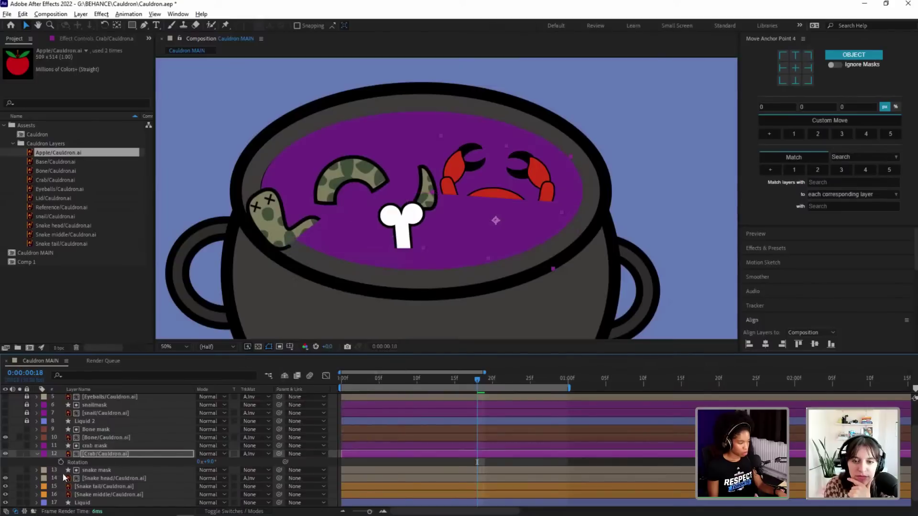
click(114, 454)
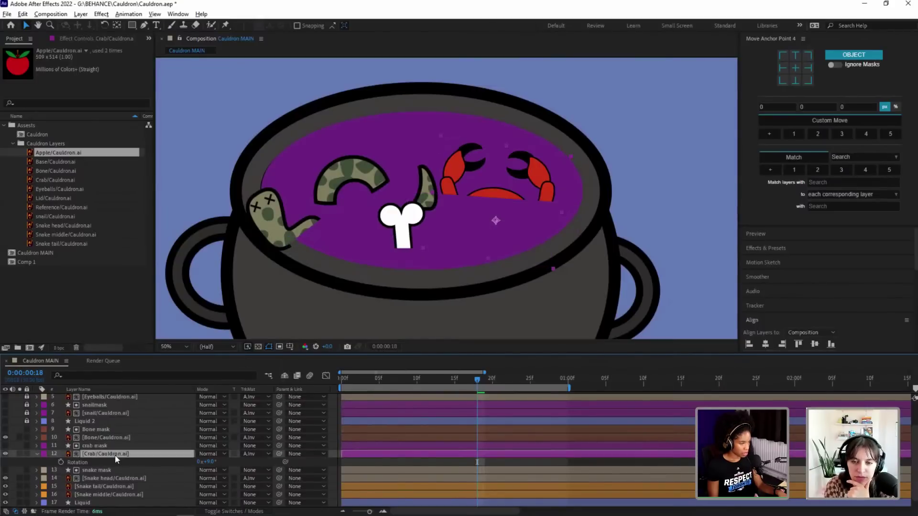
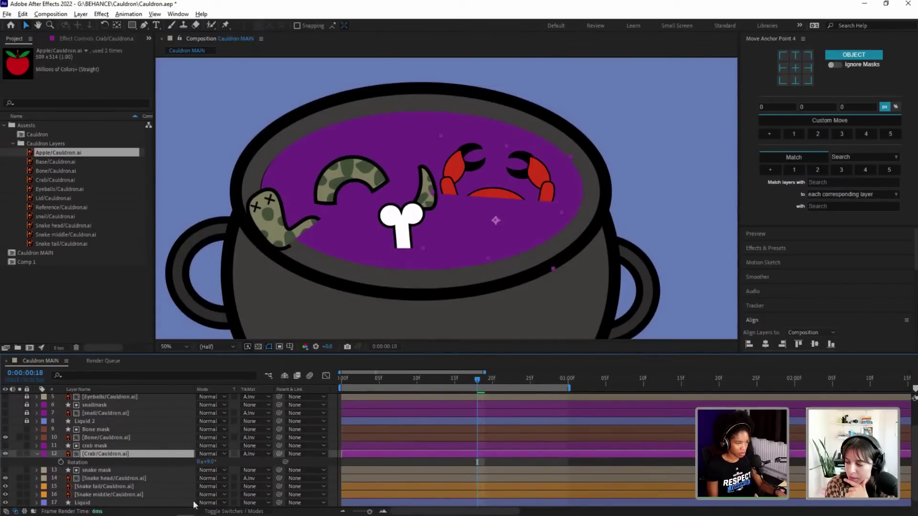
mouse_move(214, 463)
mouse_down()
mouse_move(193, 462)
mouse_move(215, 462)
mouse_up()
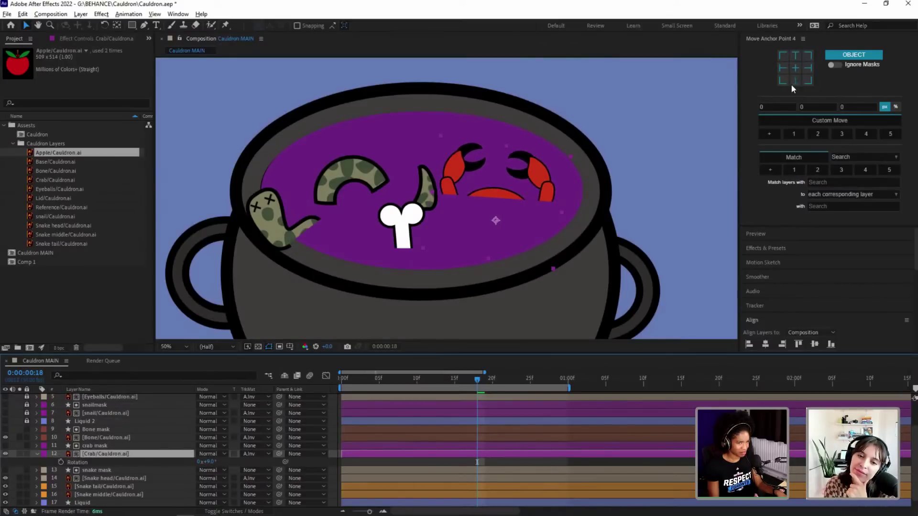
click(791, 82)
Step: Set the Crab layer's Rotation to 0° and add a Rotation keyframe at 0:00:00:00
drag(215, 460, 211, 467)
click(211, 462)
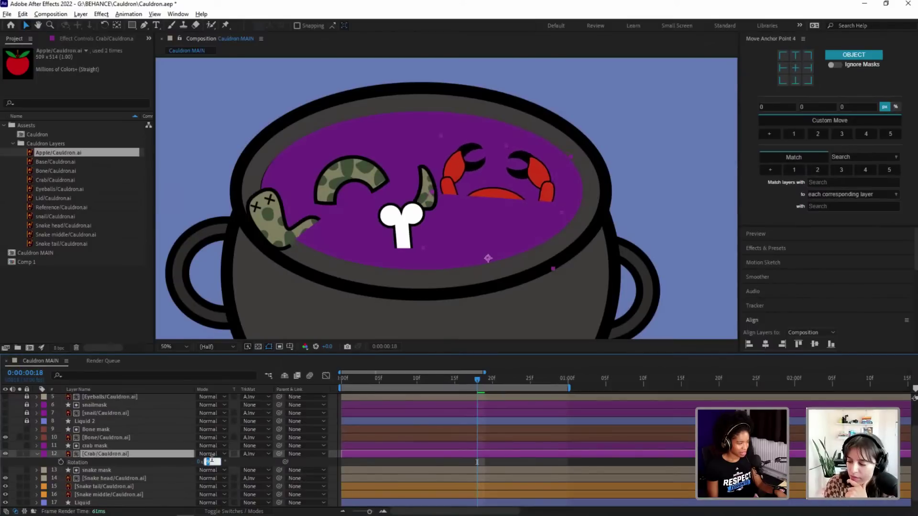
key(Return)
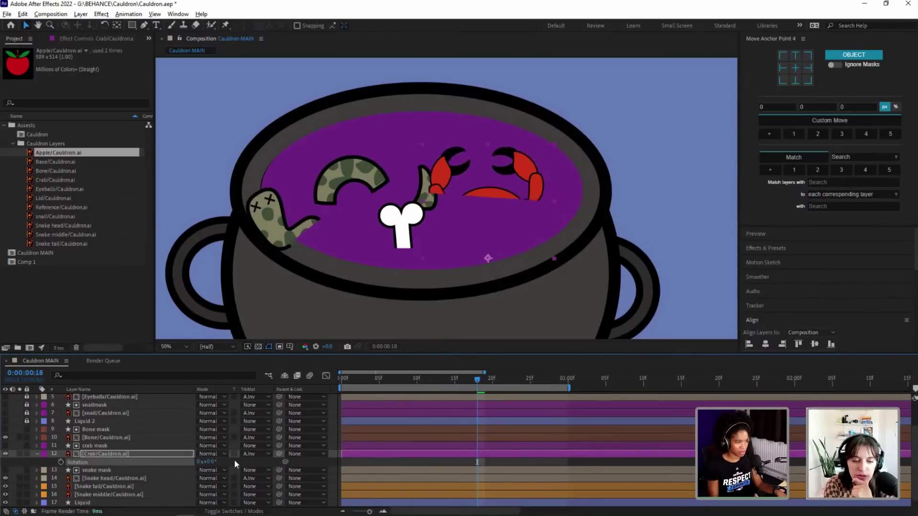
click(357, 382)
key(Home)
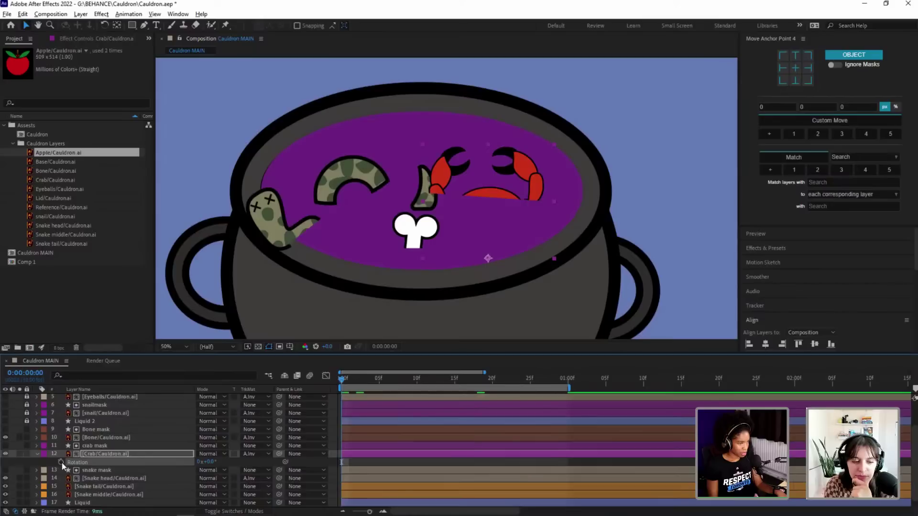
click(60, 462)
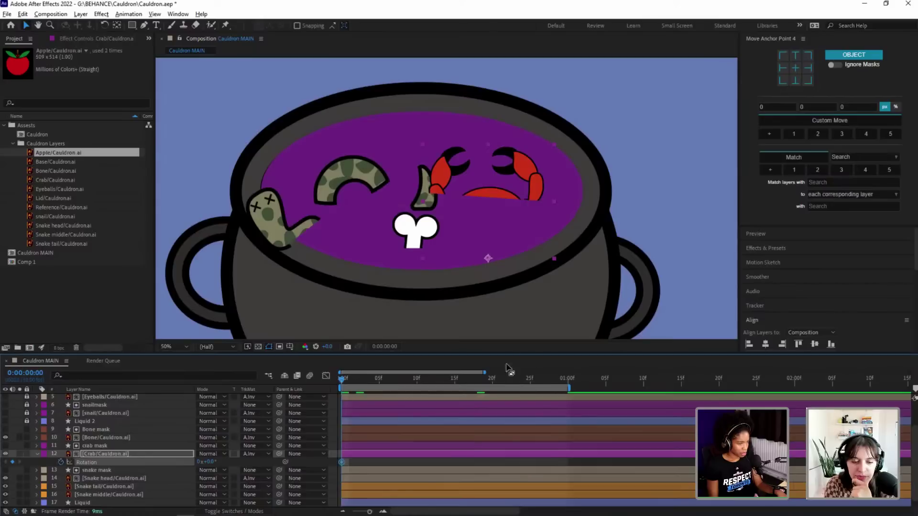
Step: Set the Crab layer's Rotation to 8° at 0:00:00:15
click(454, 380)
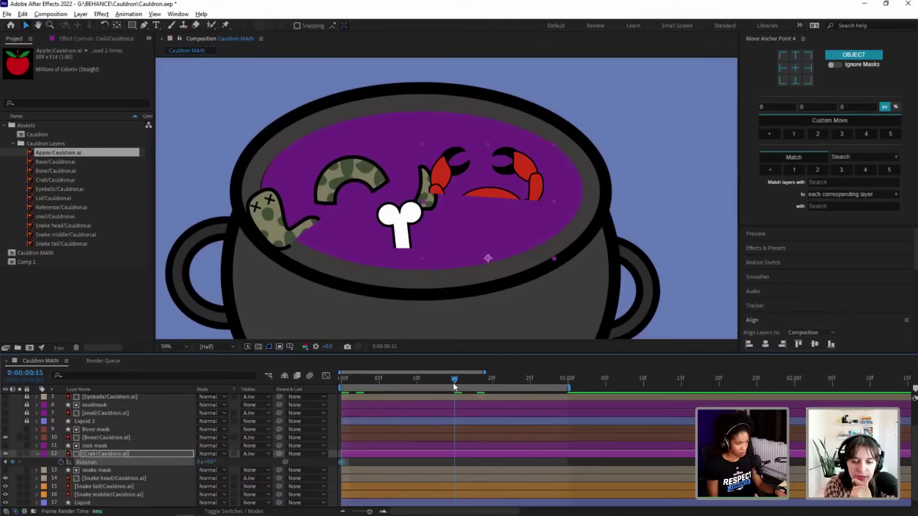
click(211, 461)
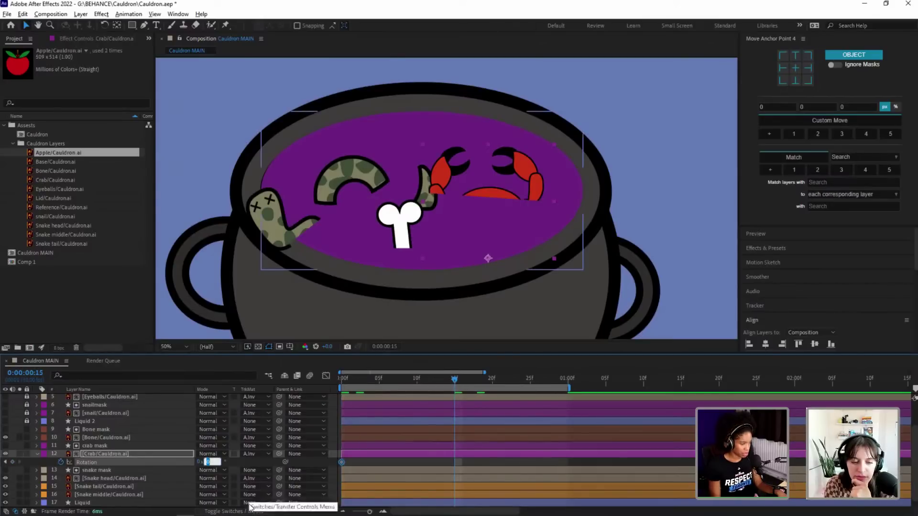
key(Return)
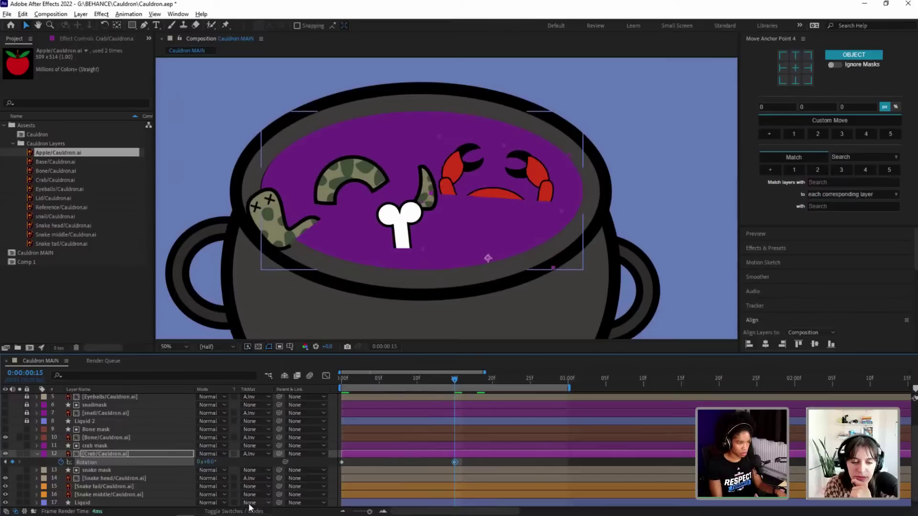
Step: Set the Crab layer's Rotation to 0° at 0:00:01:00 and apply Easy Ease to all three Rotation keyframes
click(561, 380)
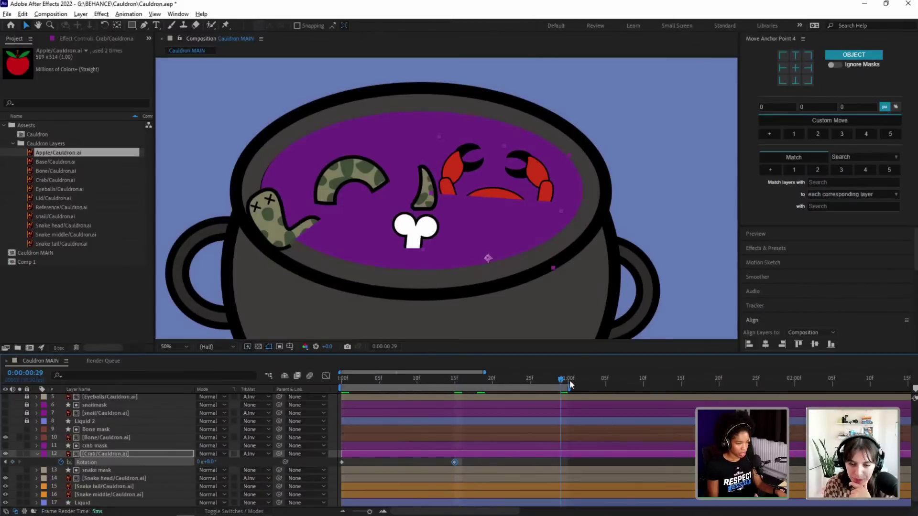
key(Home)
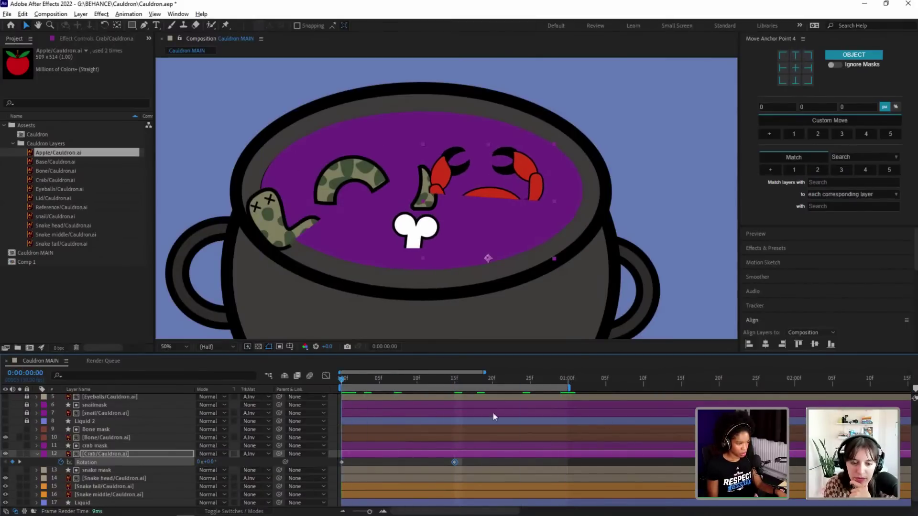
key(space)
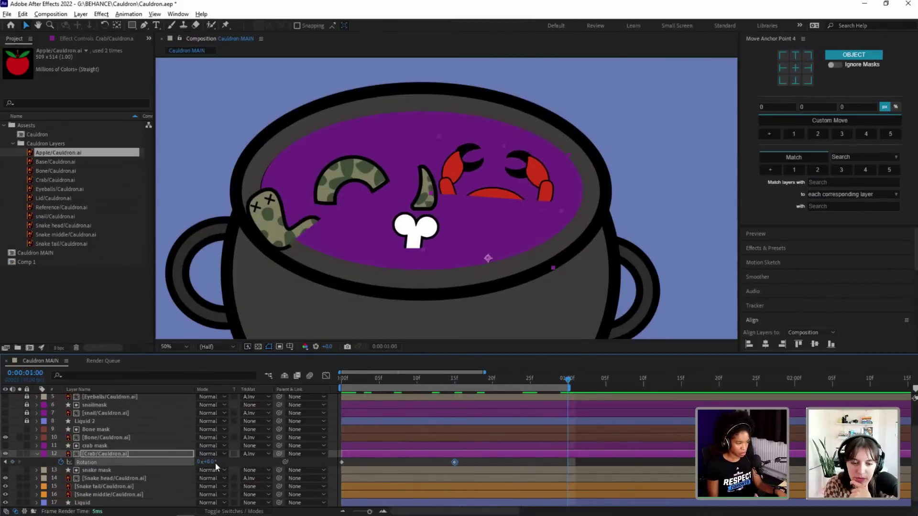
click(205, 462)
text(0)
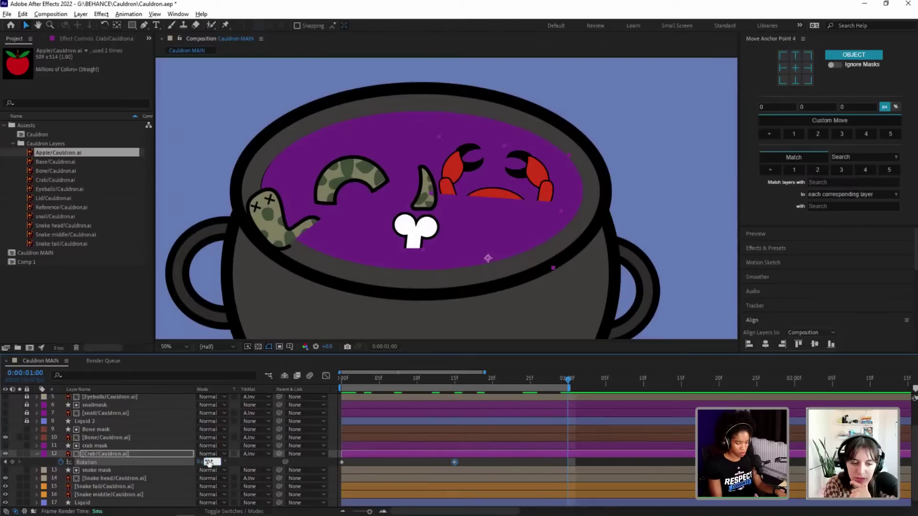
key(Return)
click(277, 462)
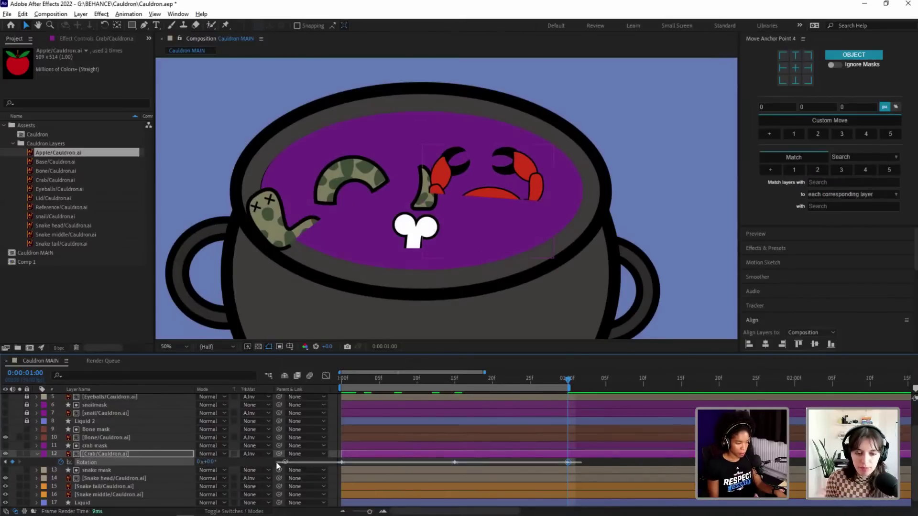
key(F9)
Step: Add a Position keyframe to the Crab layer at 0:00:00:00
click(93, 451)
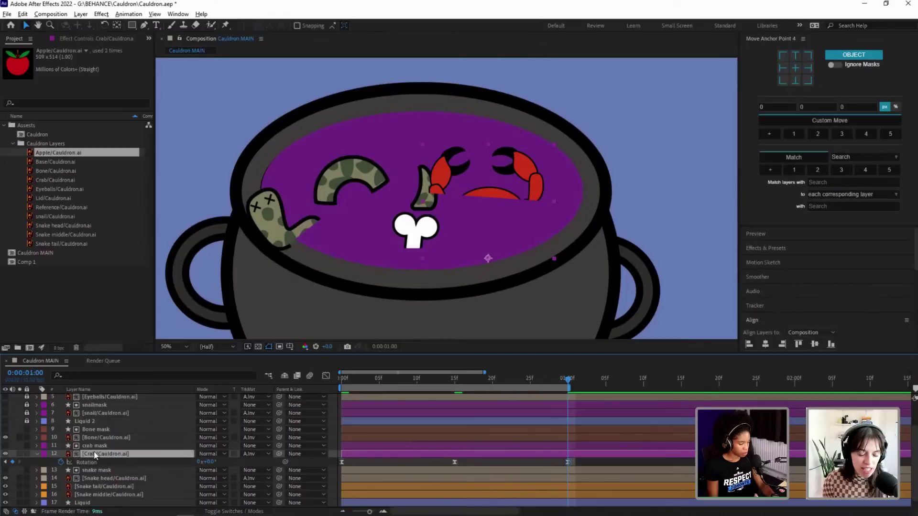
key(p)
key(Home)
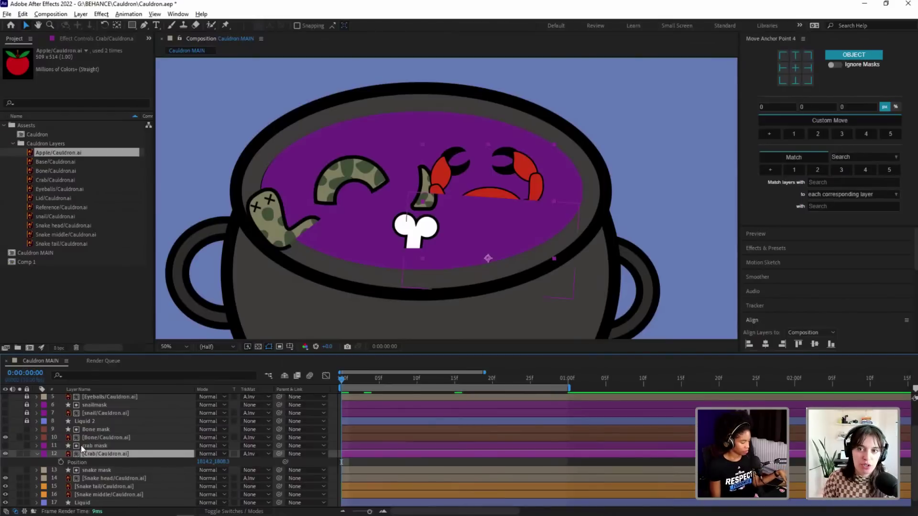
click(61, 463)
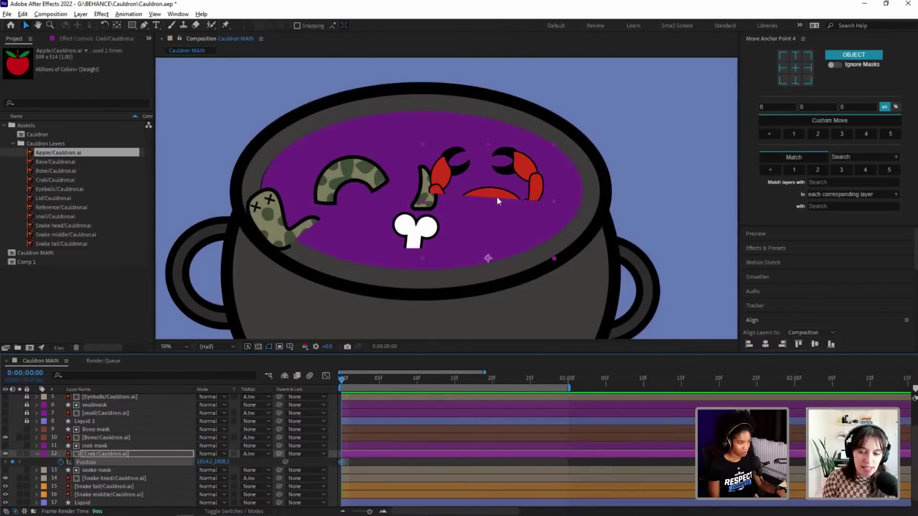
Step: Move the crab slightly lower in the liquid at 0:00:00:15 to add a second Position keyframe
key(shift+r)
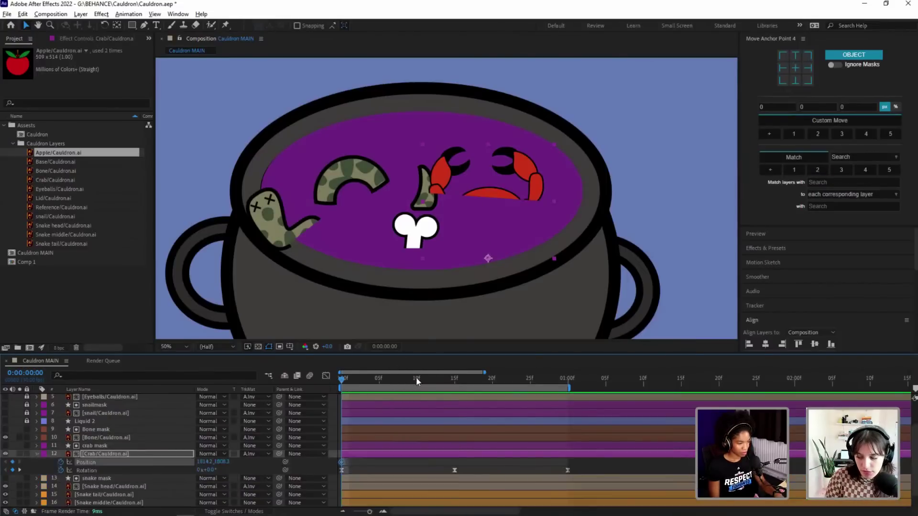
drag(416, 380, 448, 383)
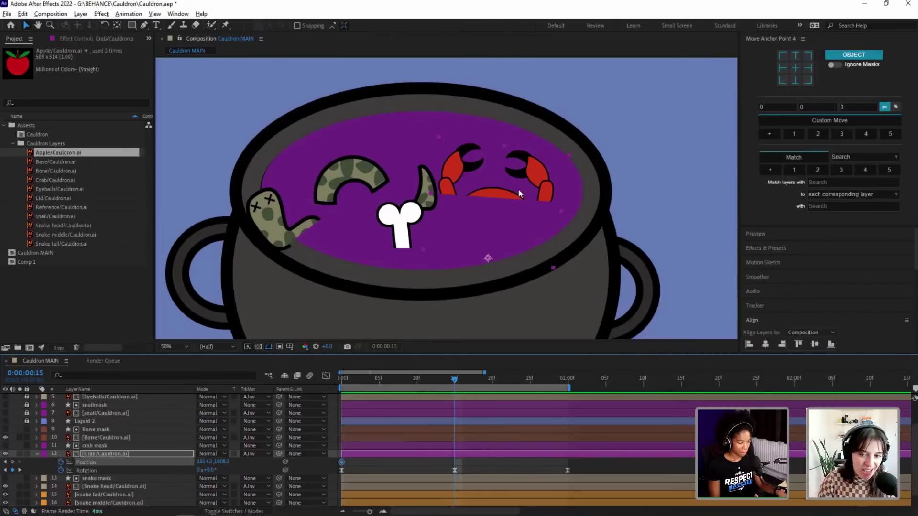
drag(514, 198, 512, 202)
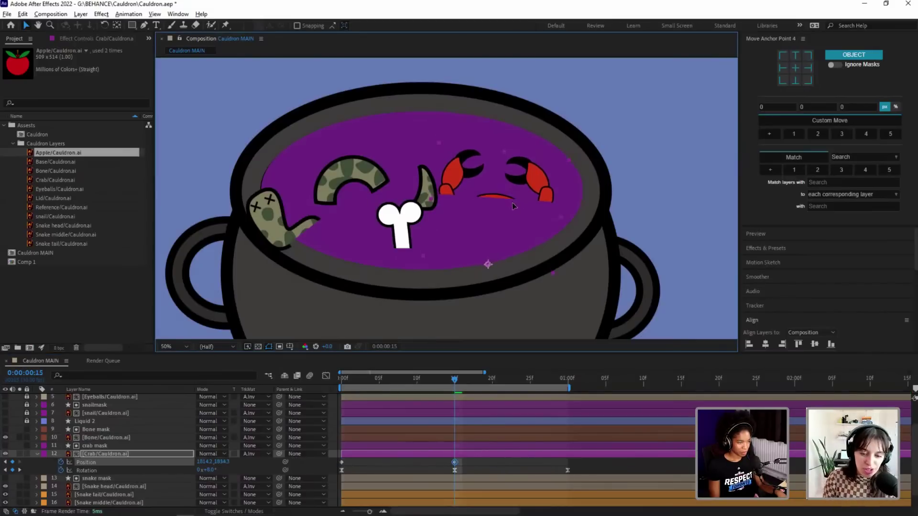
Step: Copy the crab's first Position keyframe to 0:00:01:00 and apply Easy Ease to all its Position and Rotation keyframes
click(569, 378)
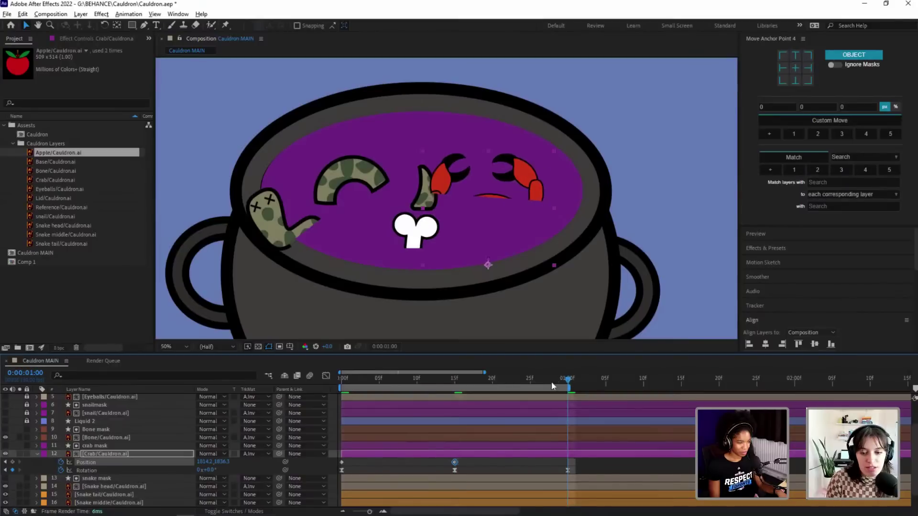
click(342, 462)
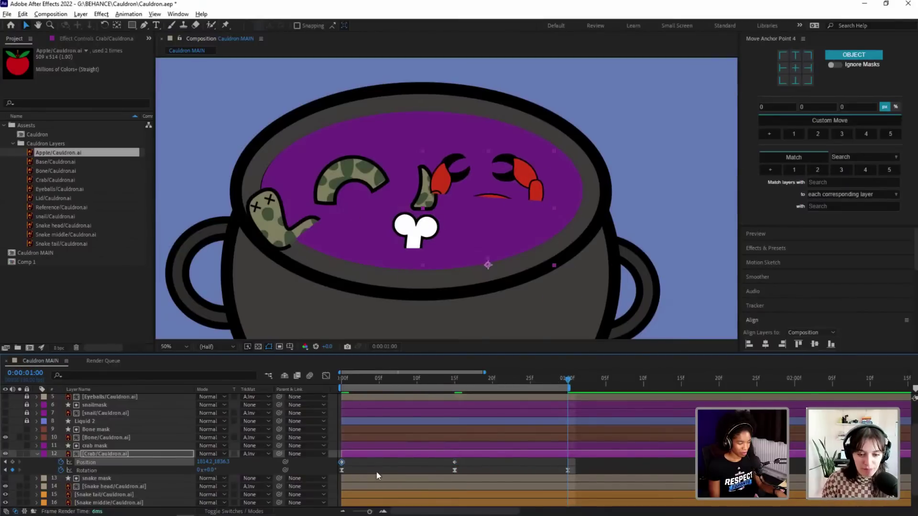
key(ctrl+c)
key(ctrl+v)
drag(578, 461, 338, 467)
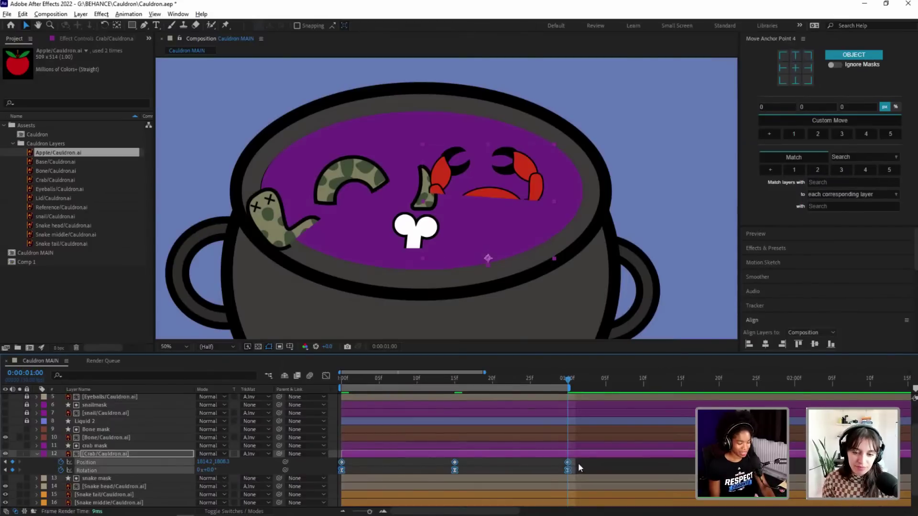
key(F9)
key(ctrl+shift+a)
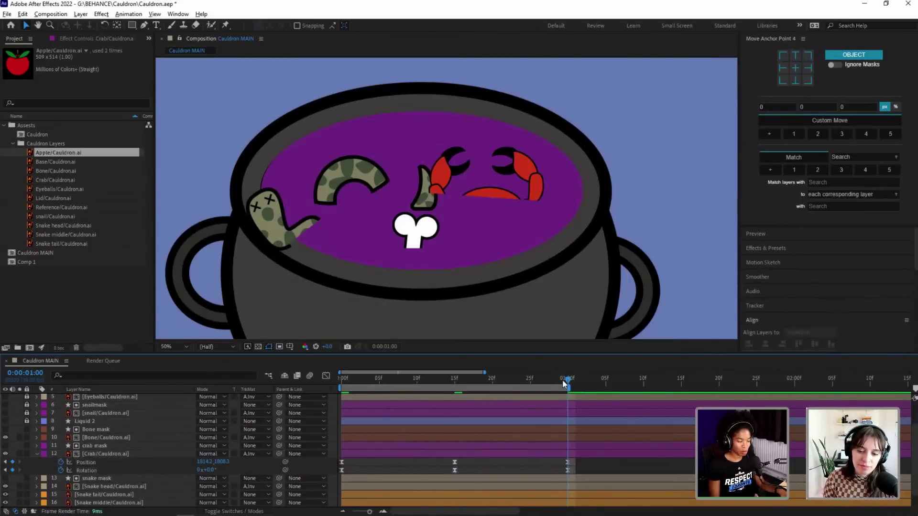
Step: Scrub and play back the crab's bobbing animation, and save the project
drag(566, 378, 523, 394)
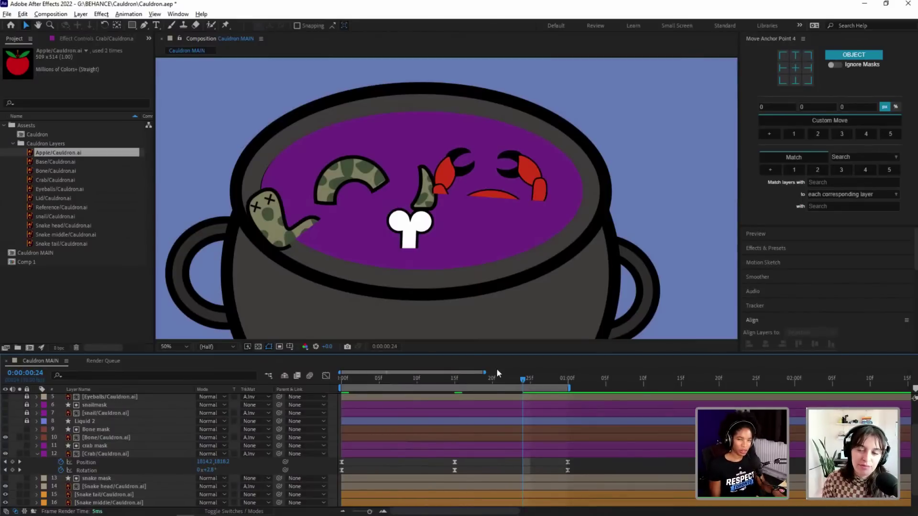
drag(373, 377, 313, 388)
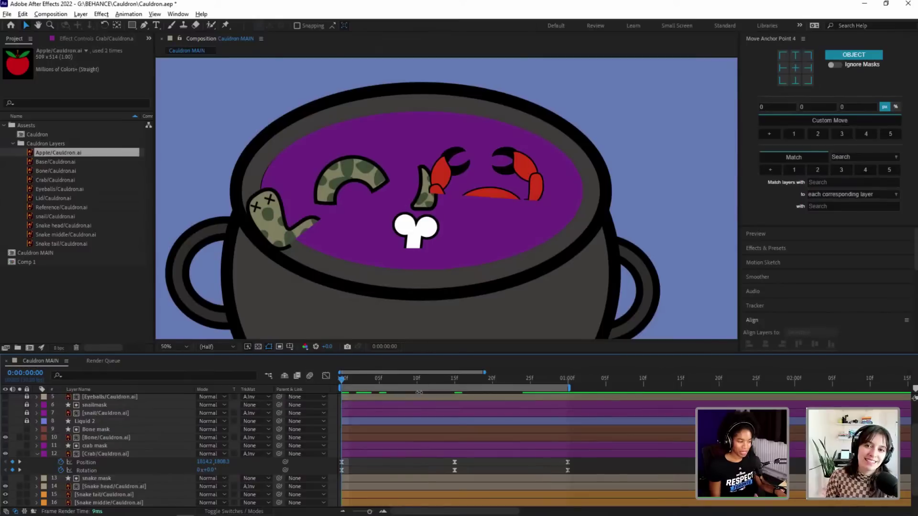
key(space)
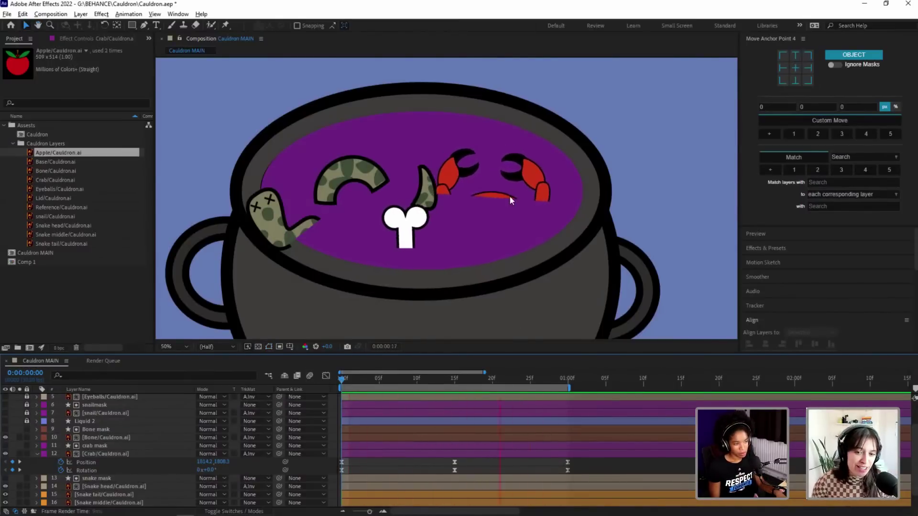
key(space)
key(ctrl+s)
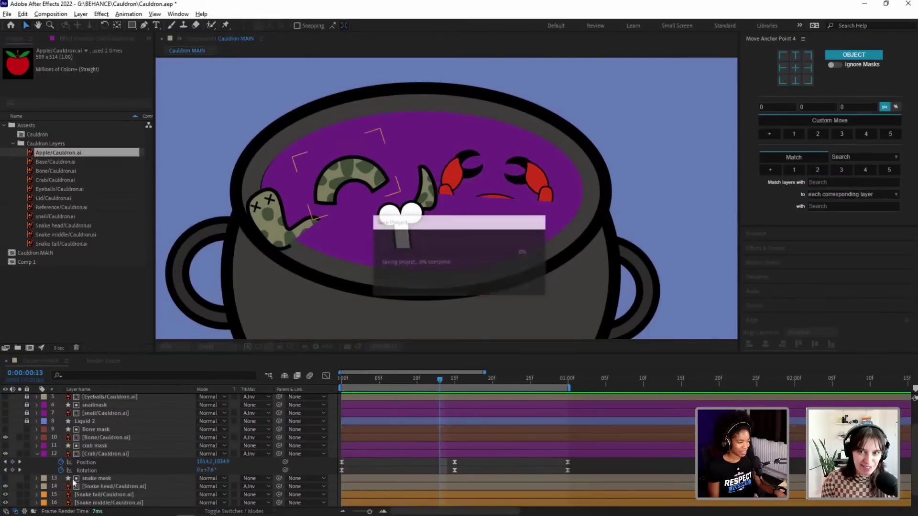
Step: Collapse the Crab layer's properties and lock the bone, crab and snake head layers along with their masks
click(36, 454)
click(28, 430)
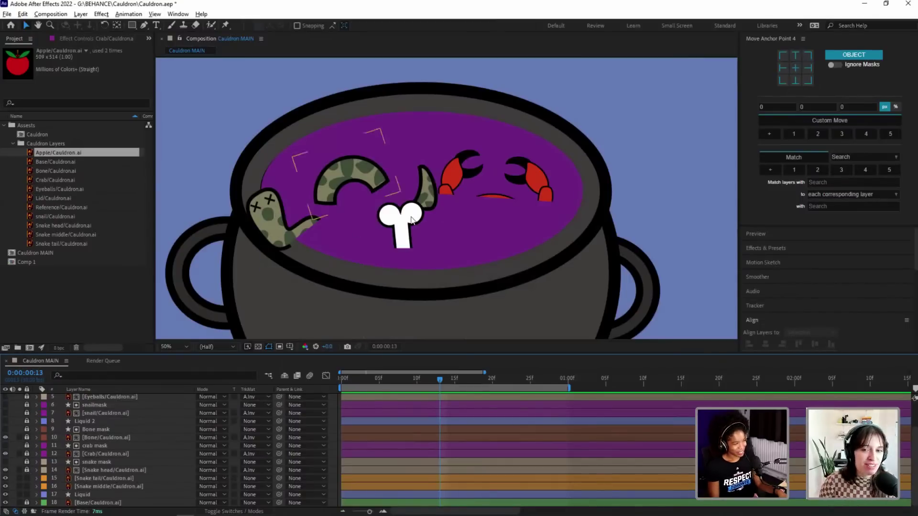
Step: Move the snake's tail and middle further up in the liquid, setting the middle's Rotation to 1°
drag(418, 205, 413, 154)
drag(354, 173, 351, 154)
key(r)
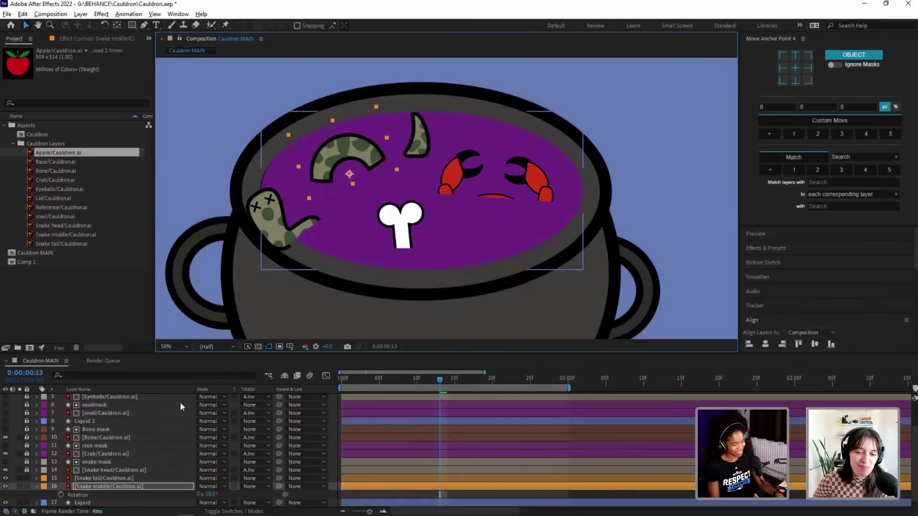
drag(214, 499, 223, 499)
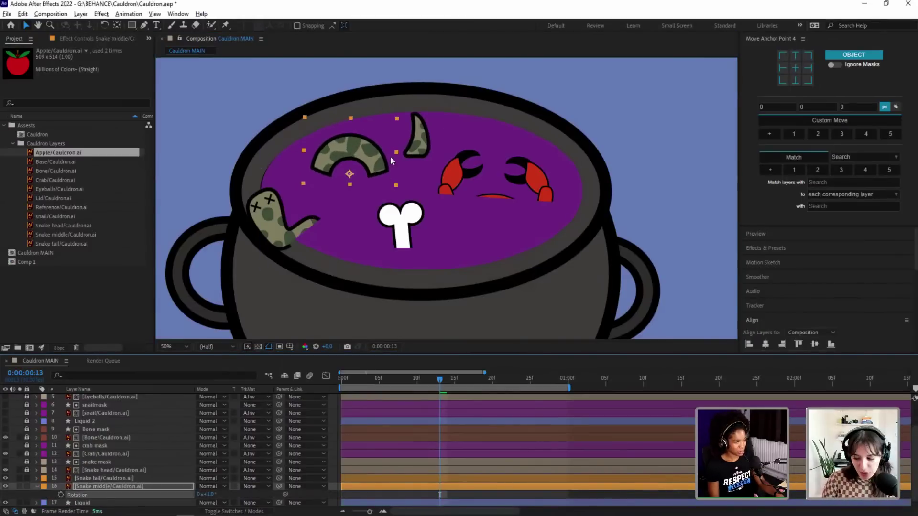
mouse_move(382, 159)
mouse_down()
mouse_move(401, 166)
mouse_move(395, 153)
mouse_move(394, 161)
mouse_up()
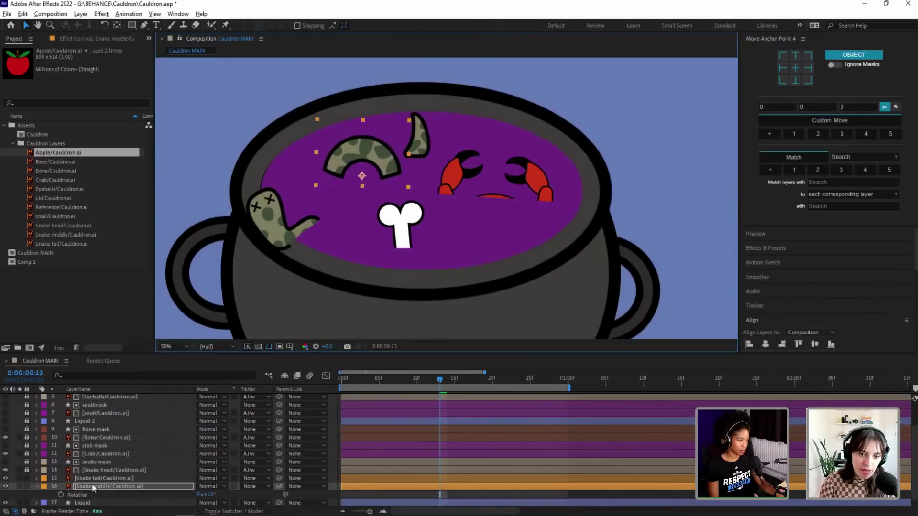
Step: Unlock the snake mask, Snake head and Crab layers, and select the snake head in the composition
scroll(93, 487, down, 1)
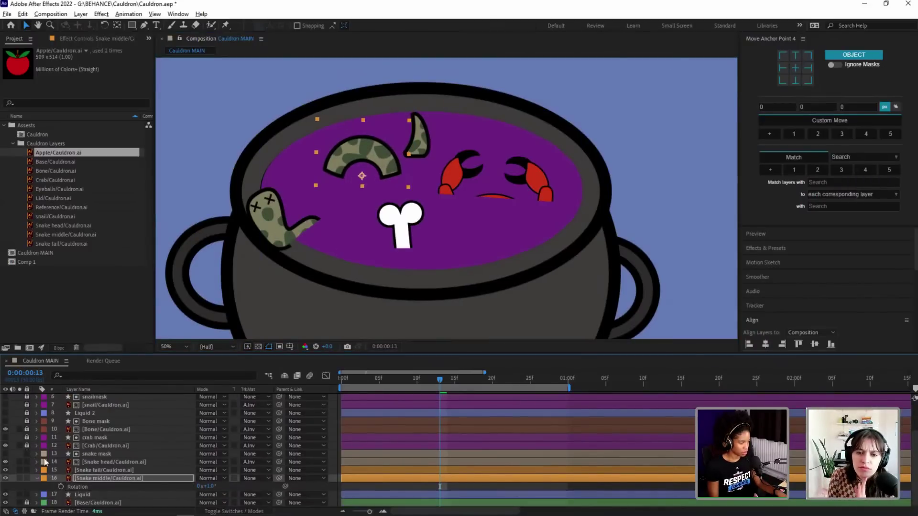
click(94, 454)
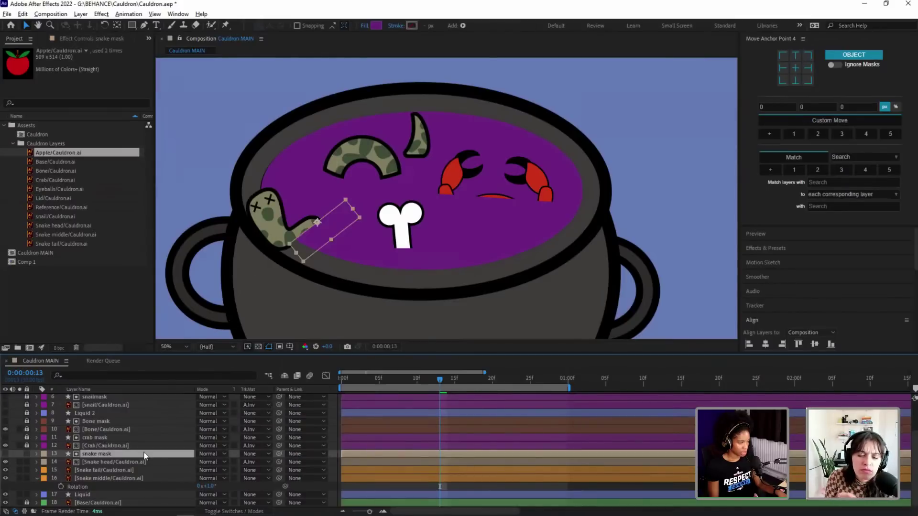
click(26, 445)
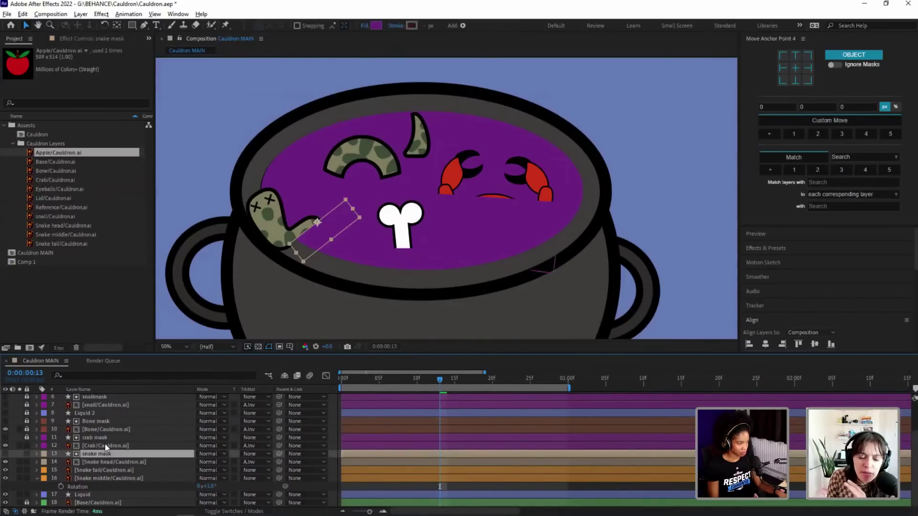
click(106, 446)
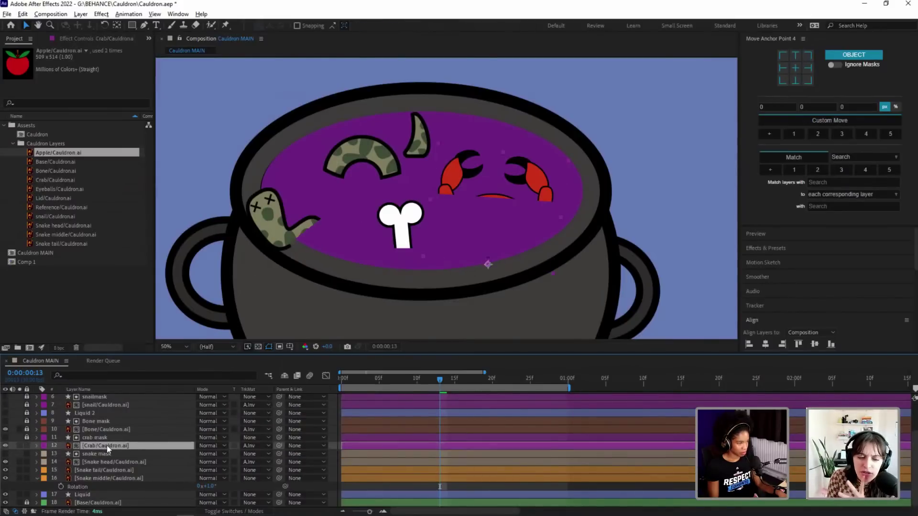
click(388, 159)
click(295, 229)
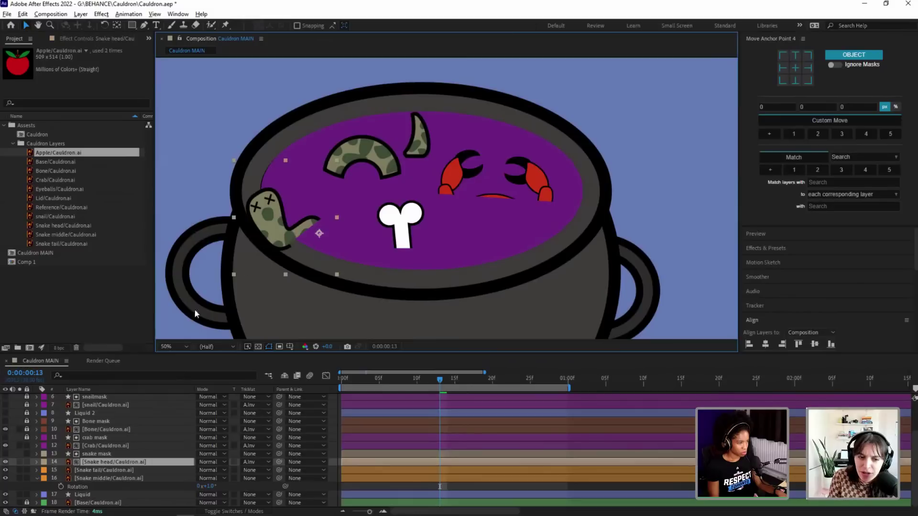
Step: Check the snake mask by toggling its visibility, and parent it to the Snake head layer
click(5, 453)
click(4, 454)
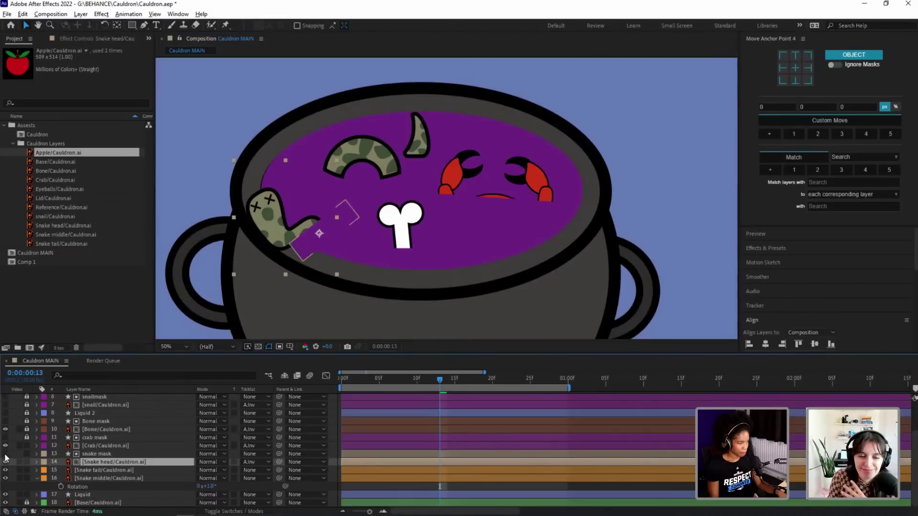
click(112, 455)
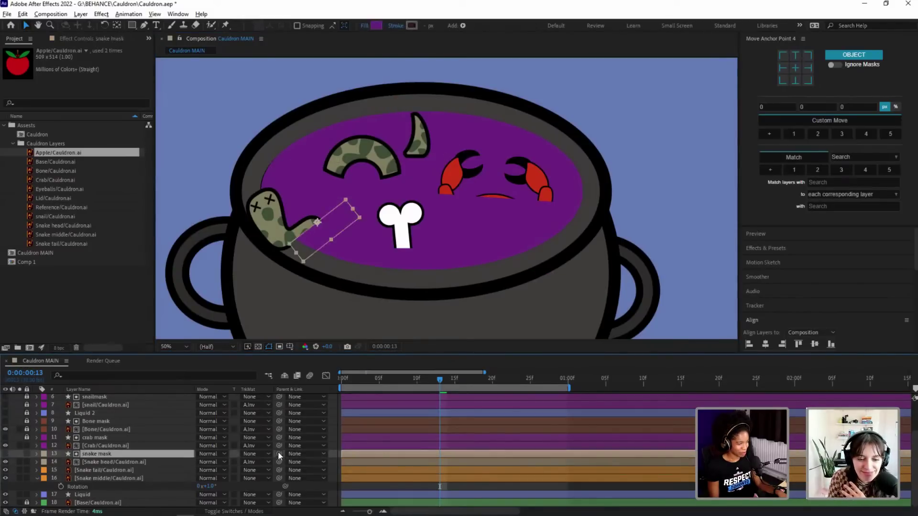
drag(278, 453, 91, 462)
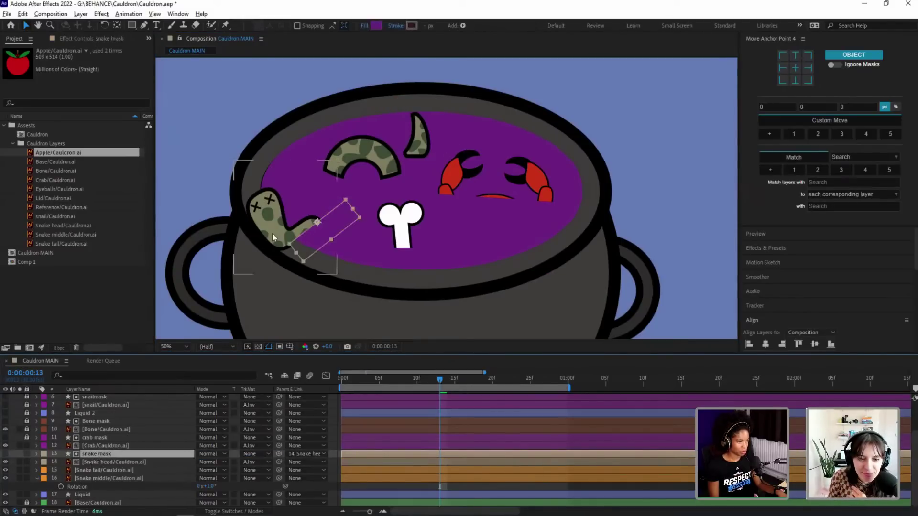
Step: Move the snake head with its mask inside the cauldron's liquid beside the snake's middle, and set its Rotation to 36°
drag(273, 235, 301, 207)
key(r)
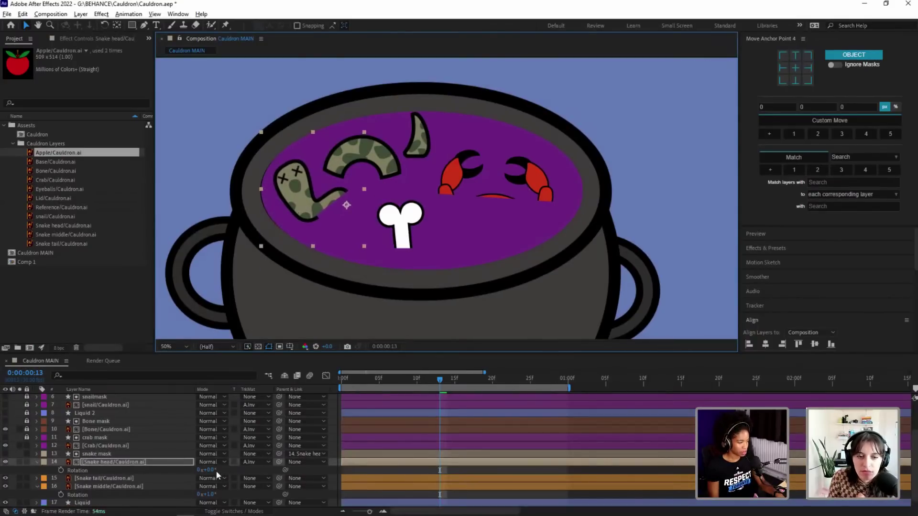
drag(211, 470, 226, 467)
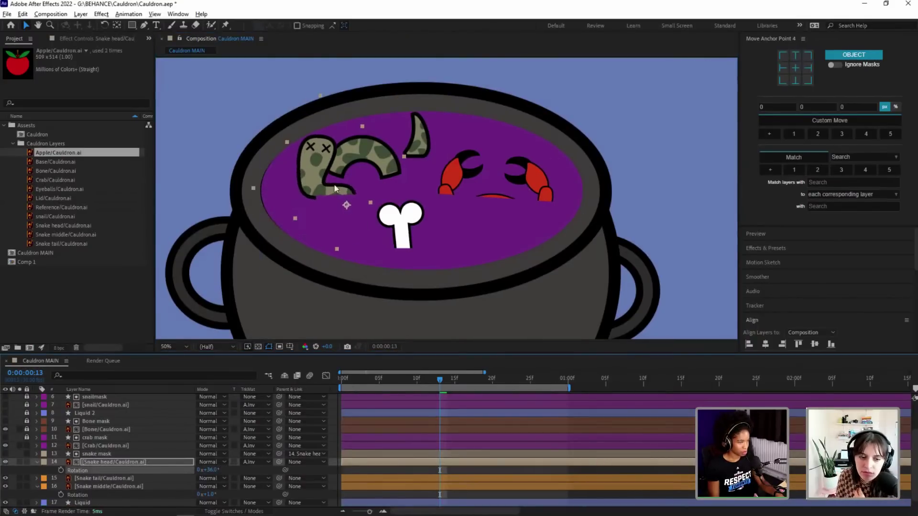
drag(334, 188, 301, 202)
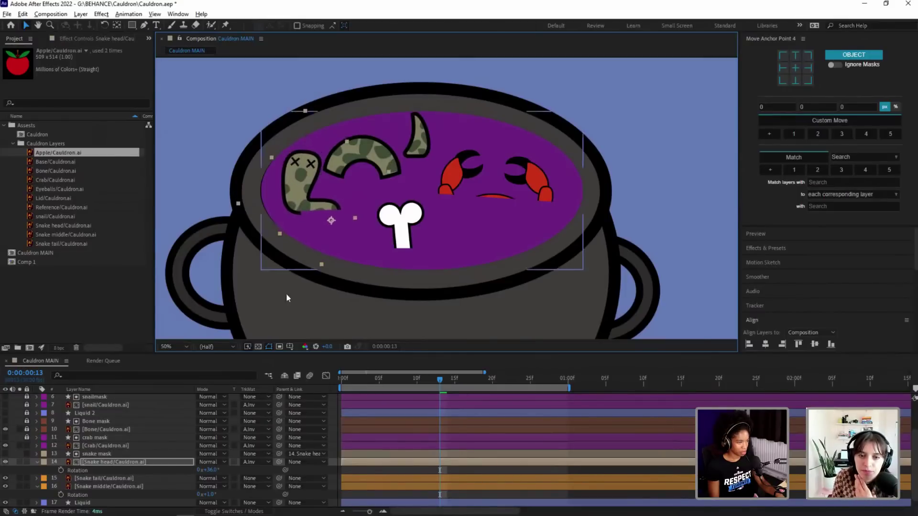
Step: Set the snake mask's parent to None, then widen the mask and shift it along the snake head's lower edge
click(300, 452)
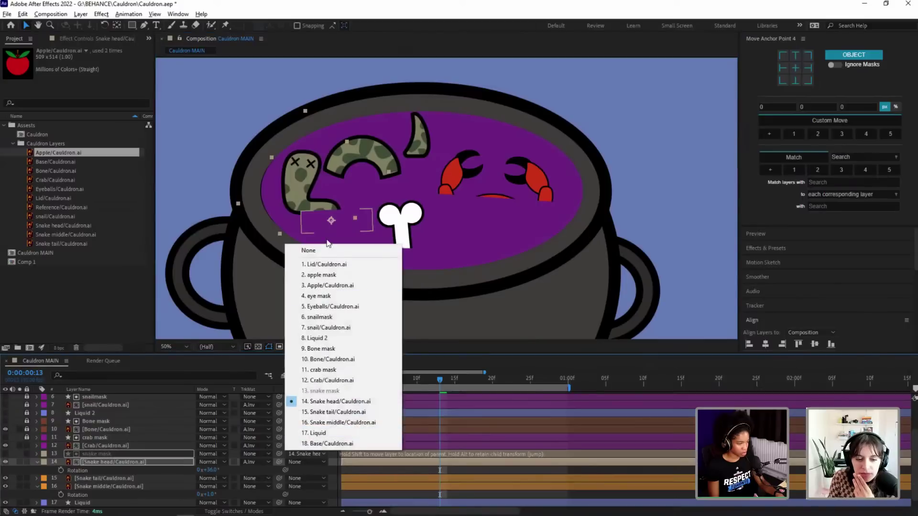
click(325, 249)
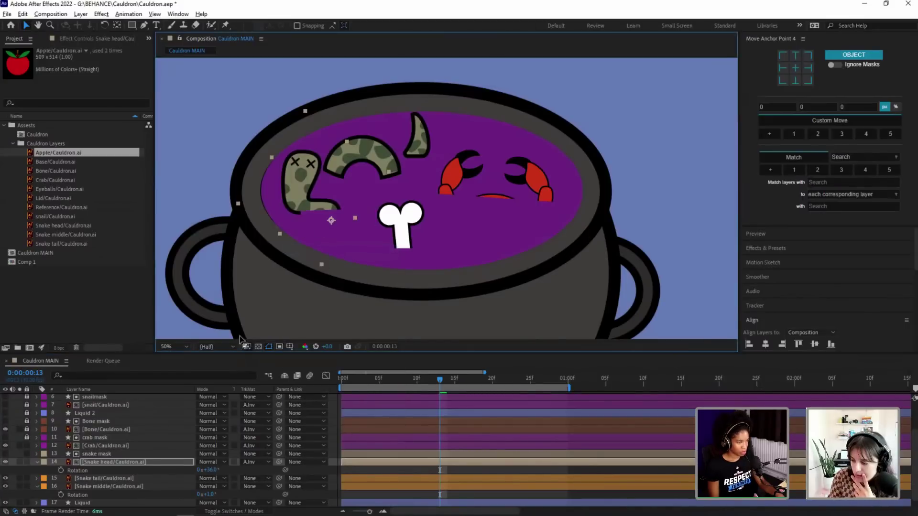
click(93, 455)
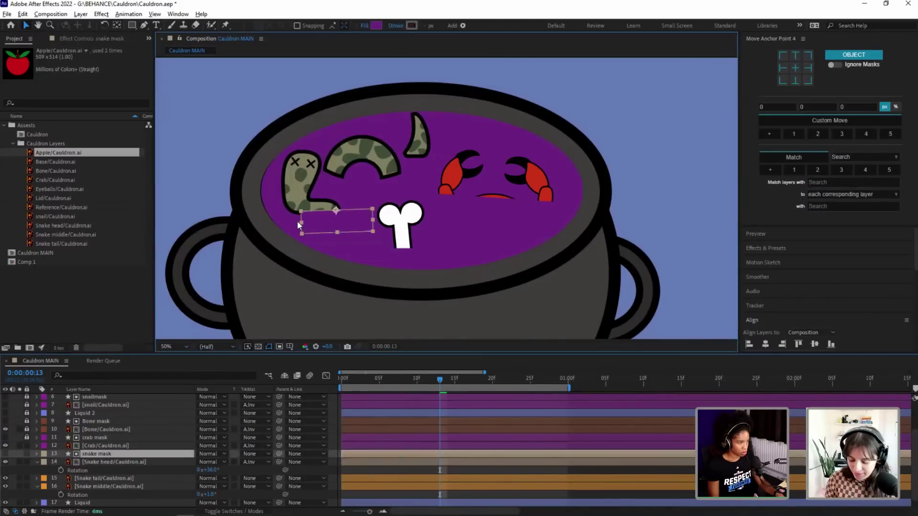
drag(325, 227, 335, 225)
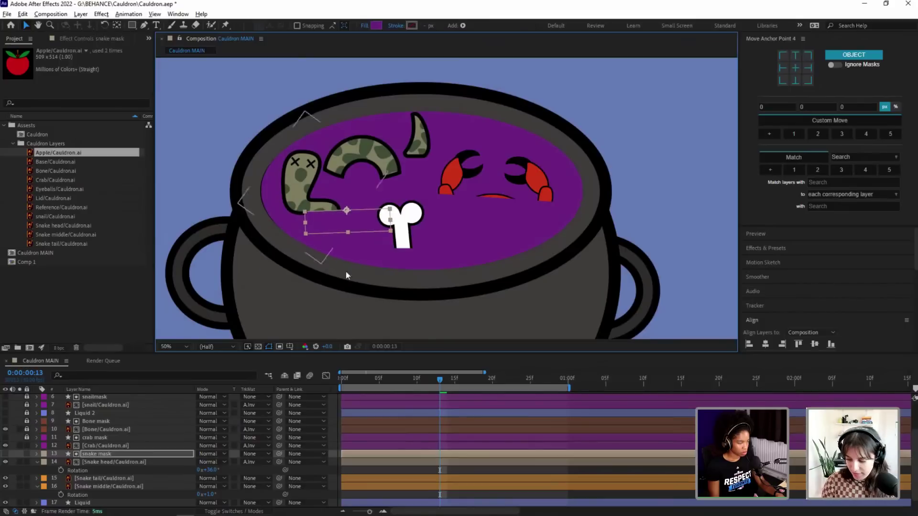
Step: Set the snake mask's Rotation to -14° and make the mask taller below the snake head's neck
key(r)
drag(210, 464, 204, 464)
drag(396, 223, 398, 239)
click(339, 303)
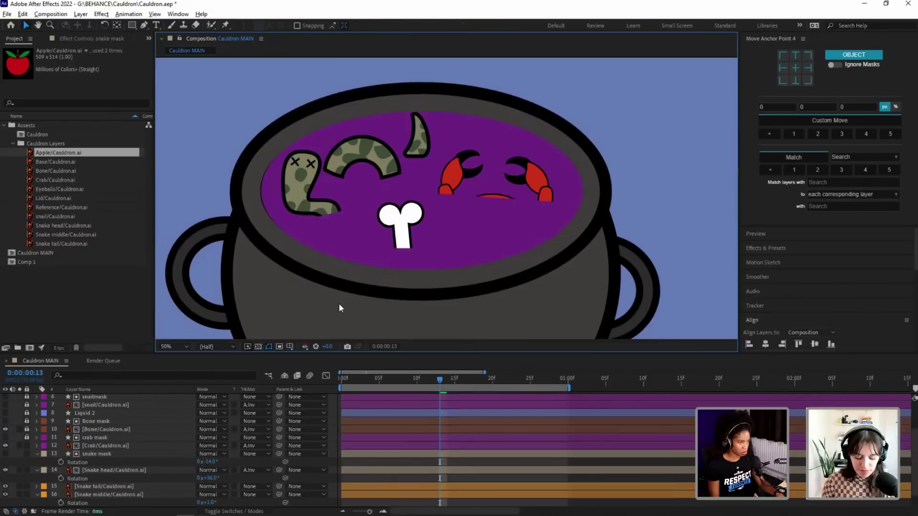
click(357, 228)
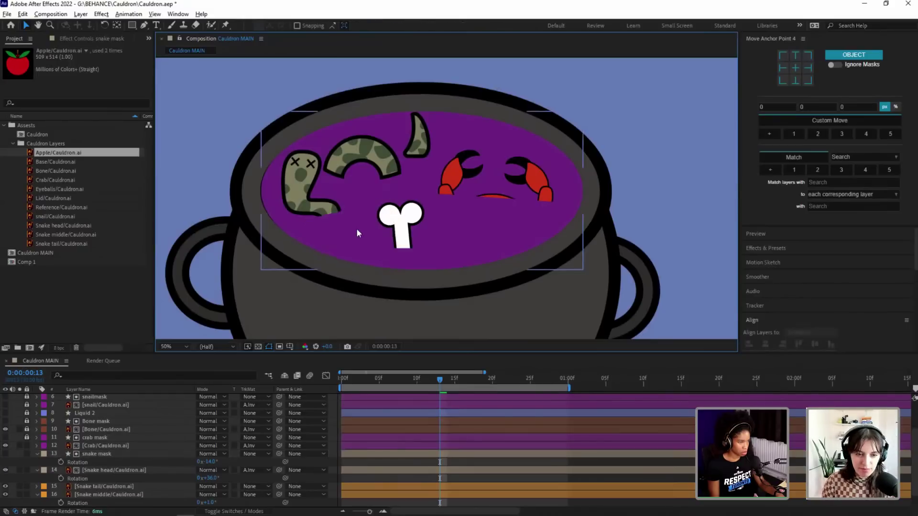
Step: Check the Crab layer's visibility, lock that layer again, and select the snake mask
click(136, 499)
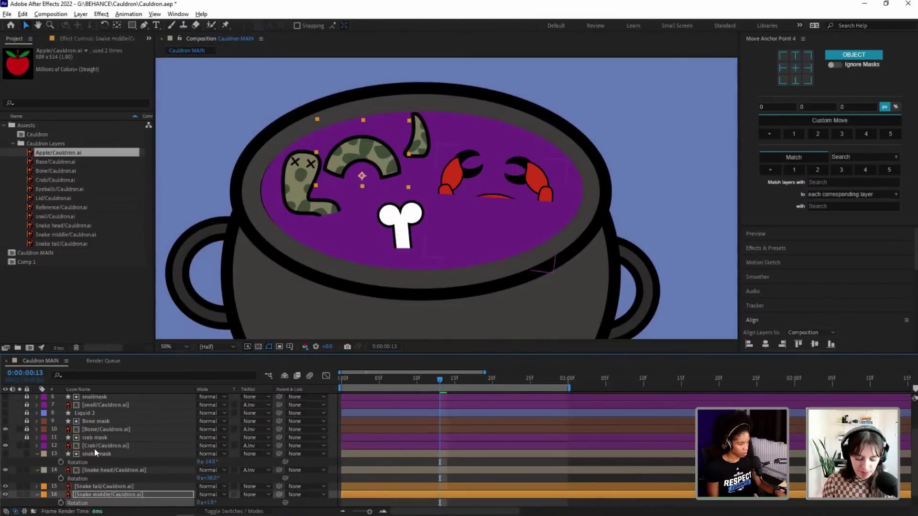
click(5, 445)
click(6, 445)
click(28, 445)
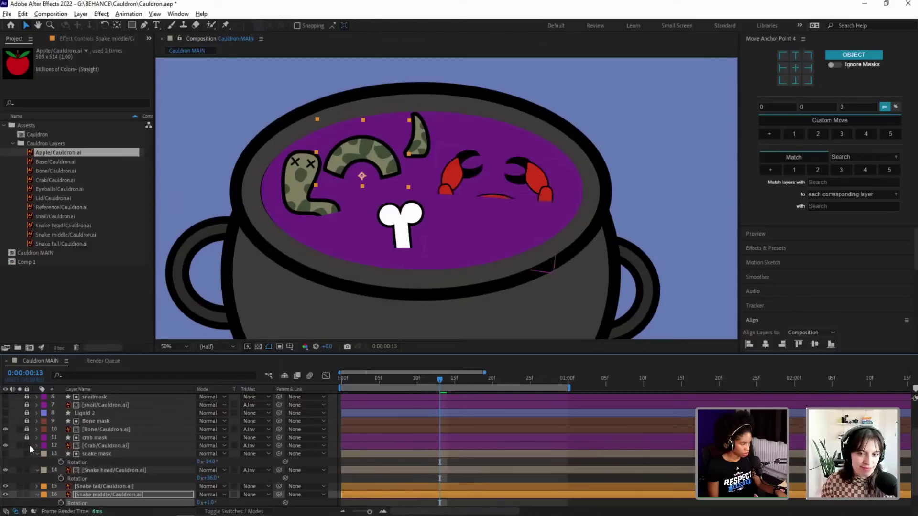
click(96, 455)
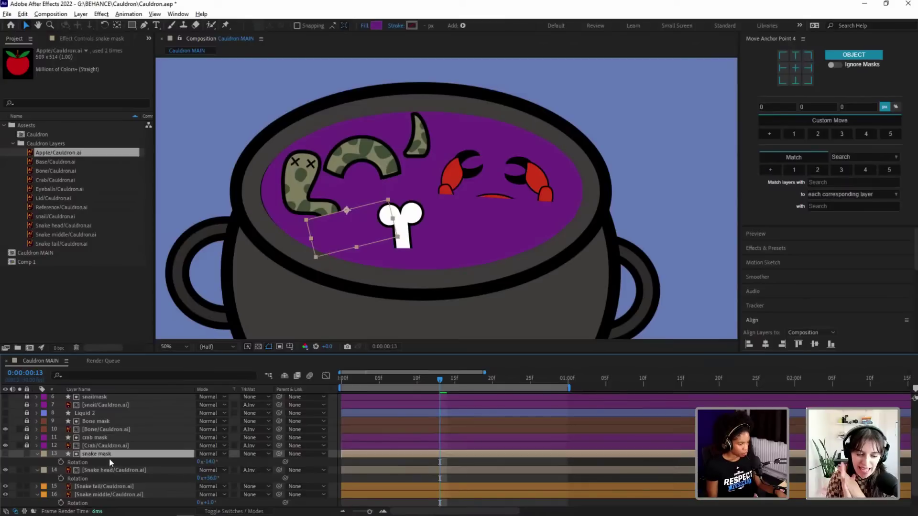
key(Home)
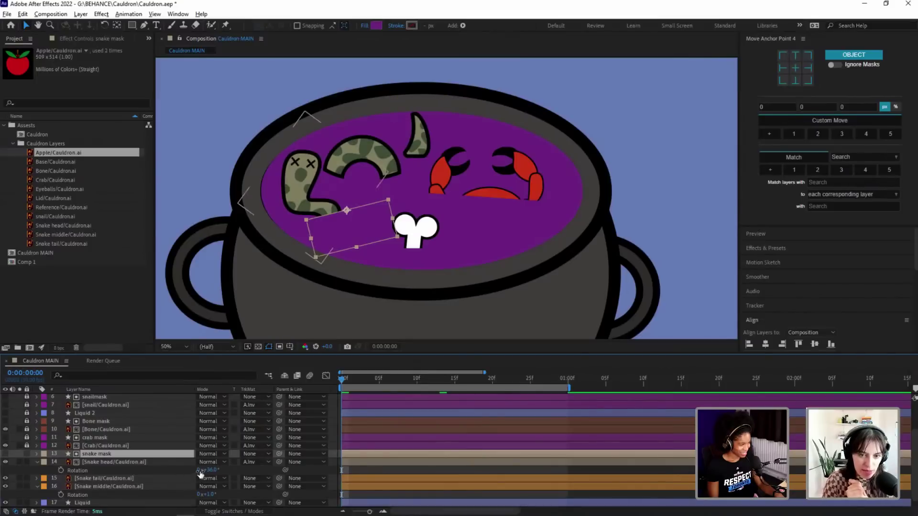
click(60, 462)
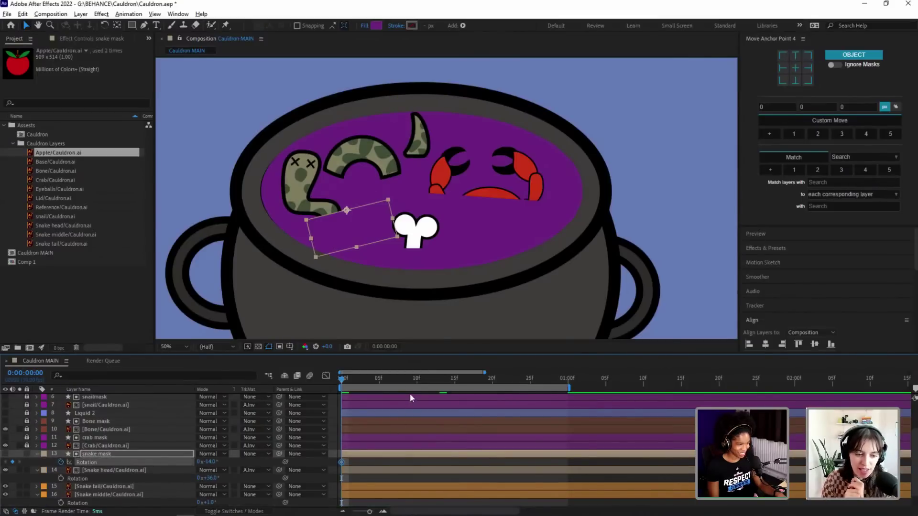
drag(419, 386, 452, 388)
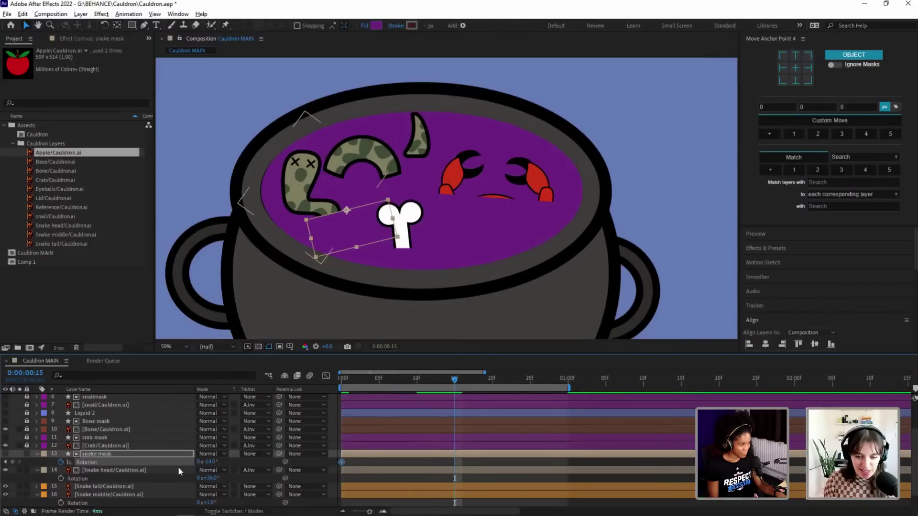
click(13, 462)
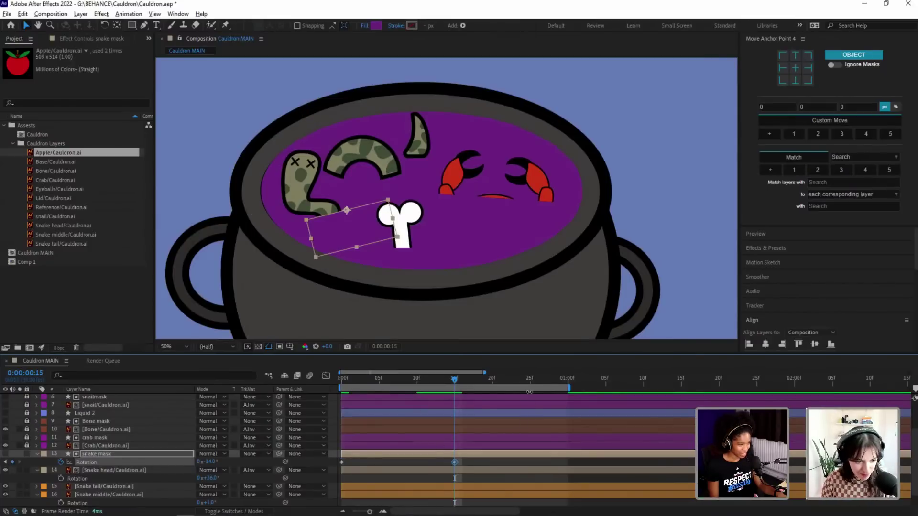
click(569, 377)
click(569, 380)
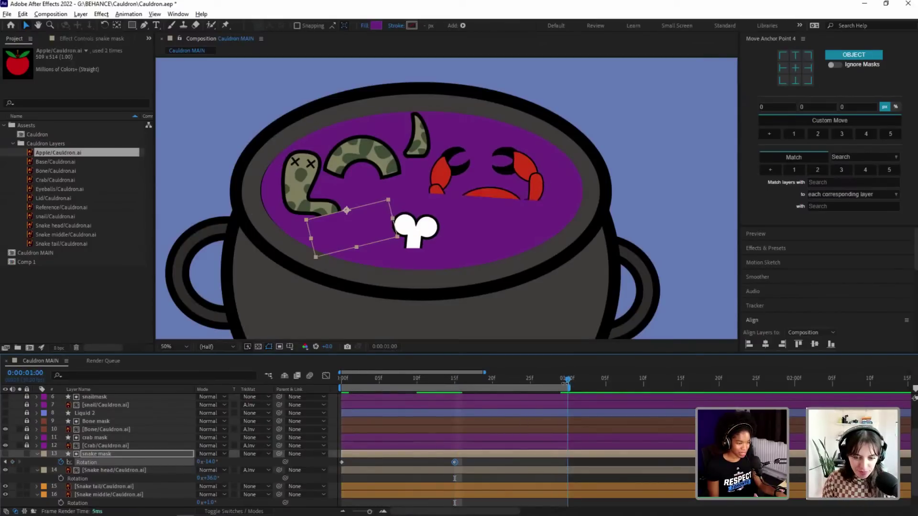
click(13, 462)
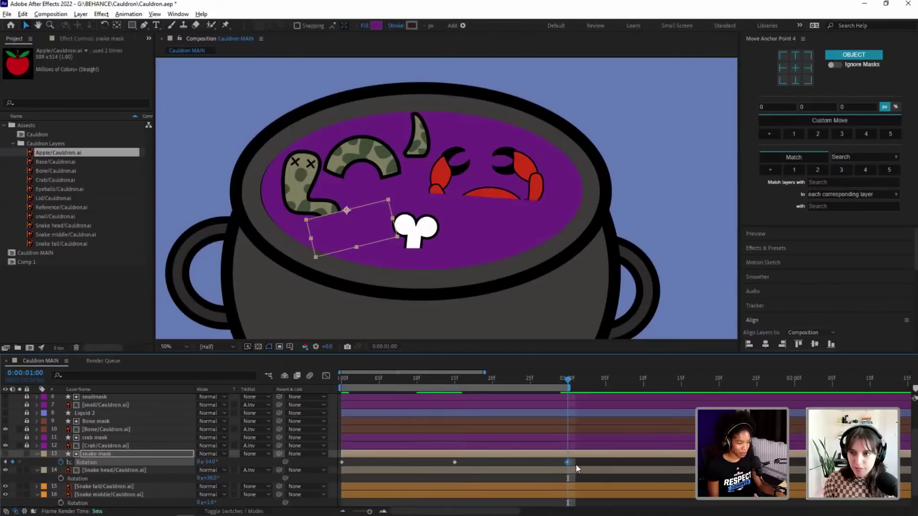
drag(578, 461, 320, 468)
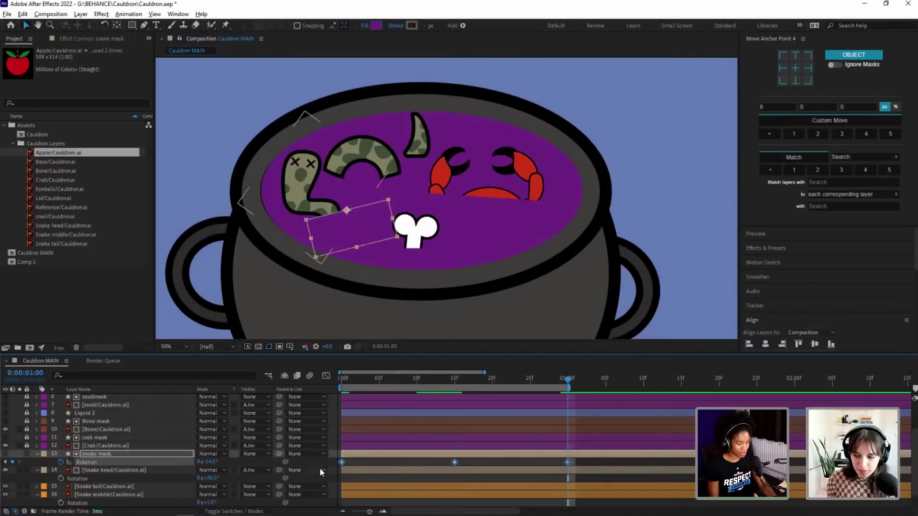
key(F9)
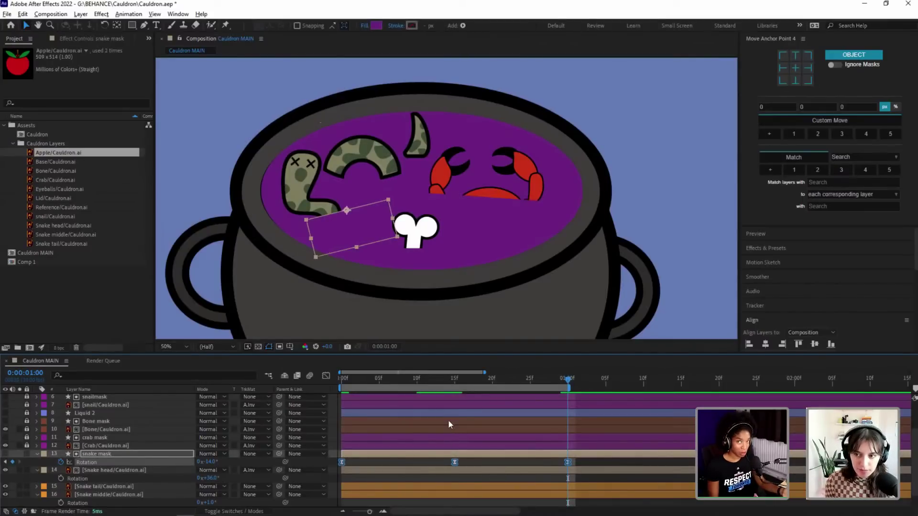
click(451, 375)
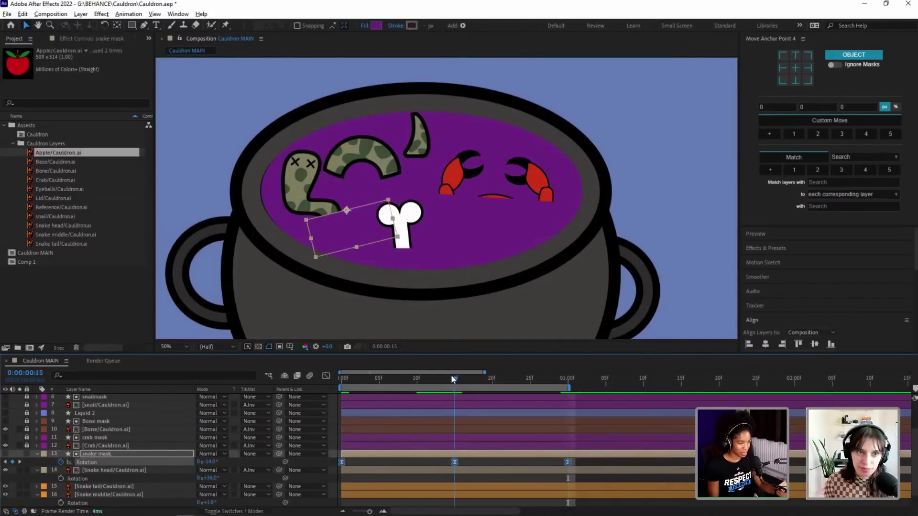
click(472, 464)
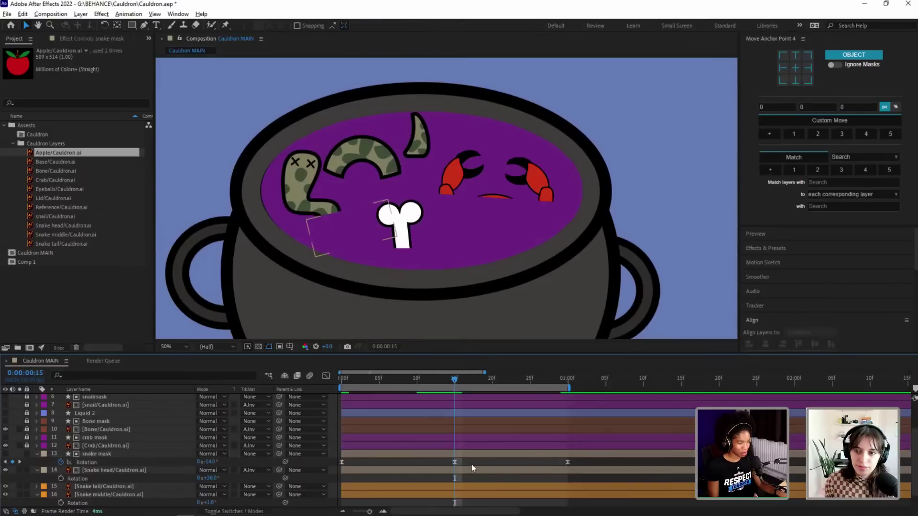
click(213, 466)
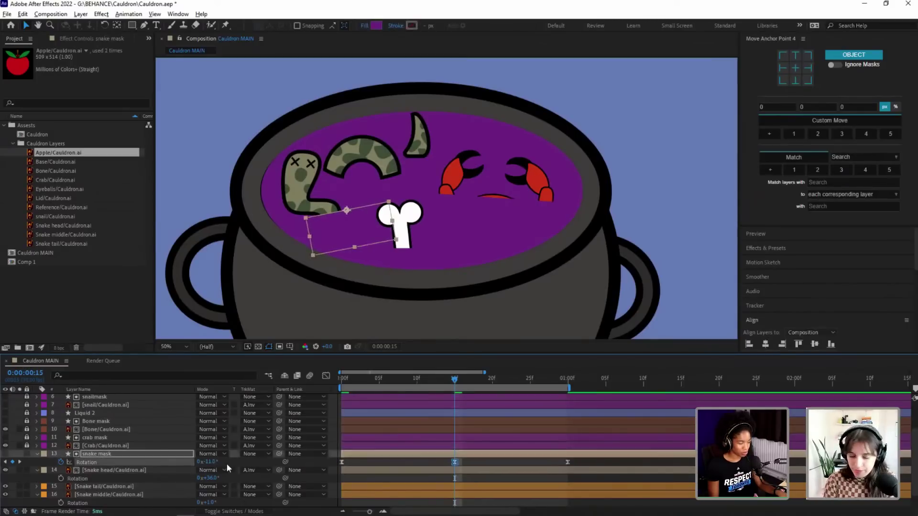
click(286, 479)
click(323, 463)
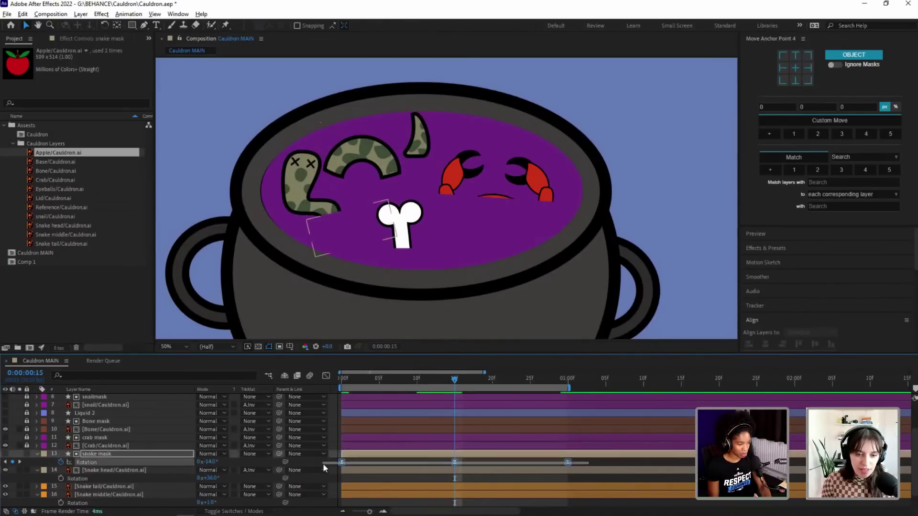
key(Delete)
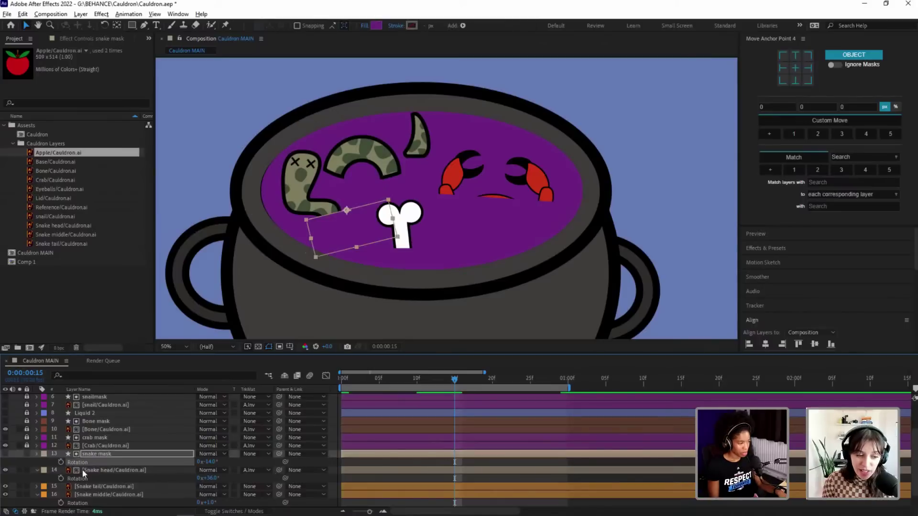
Step: Add a Rotation keyframe to the snake head layer at 0:00:00:00 and go to frame 15
click(130, 463)
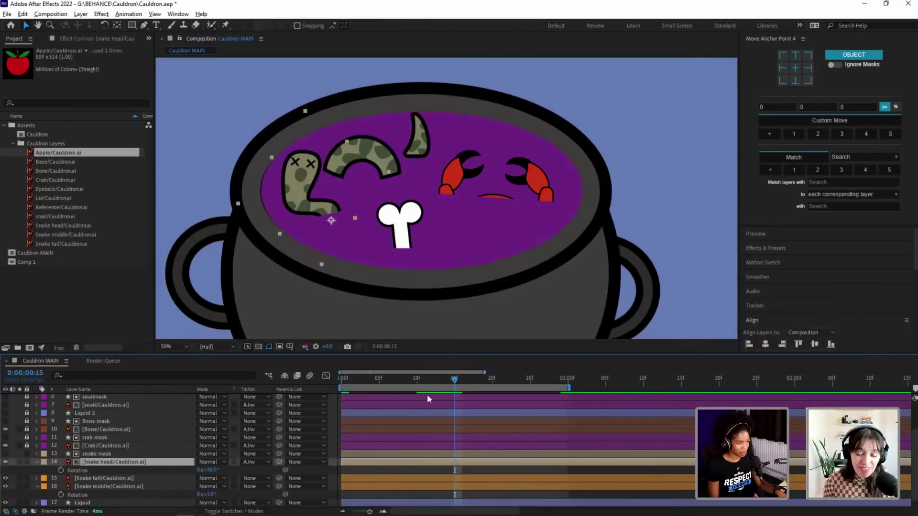
drag(363, 380, 275, 391)
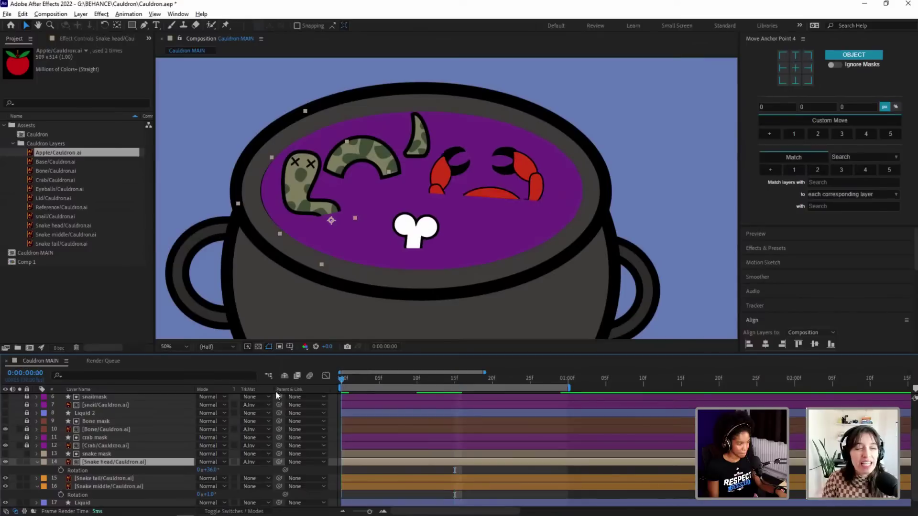
click(61, 470)
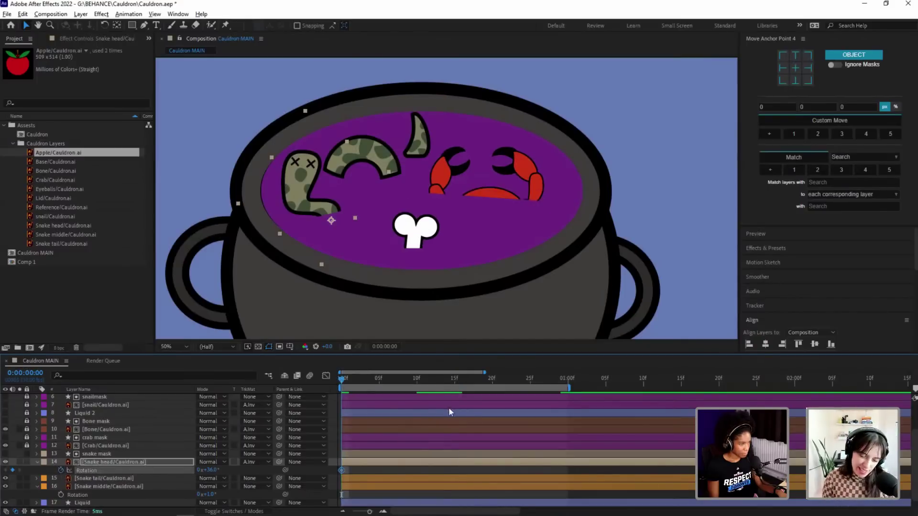
click(452, 381)
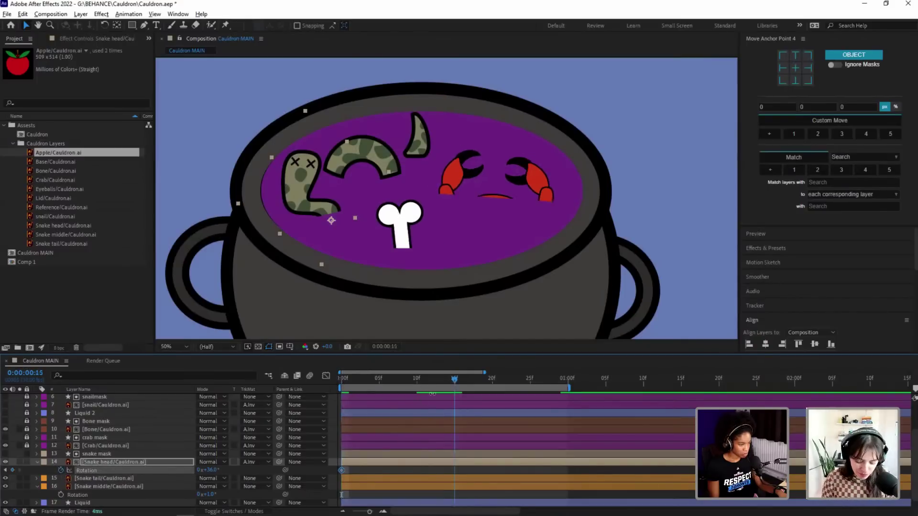
click(207, 470)
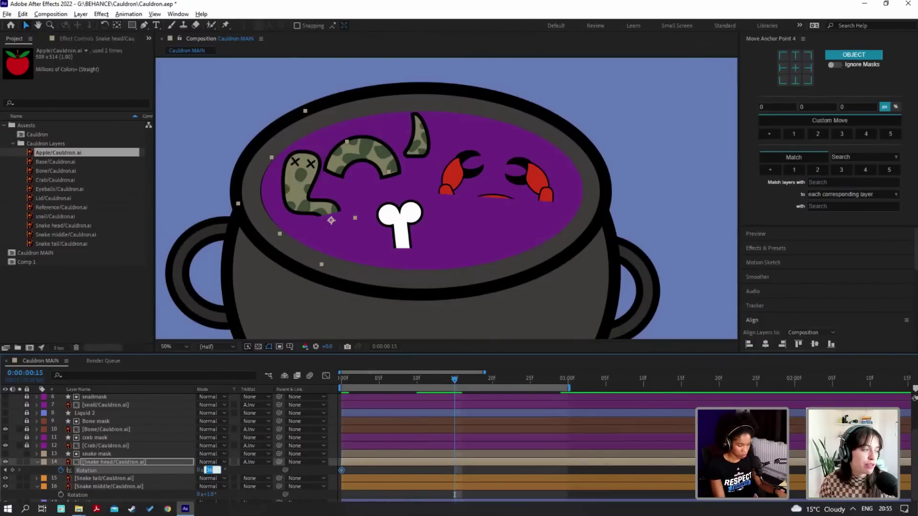
key(Return)
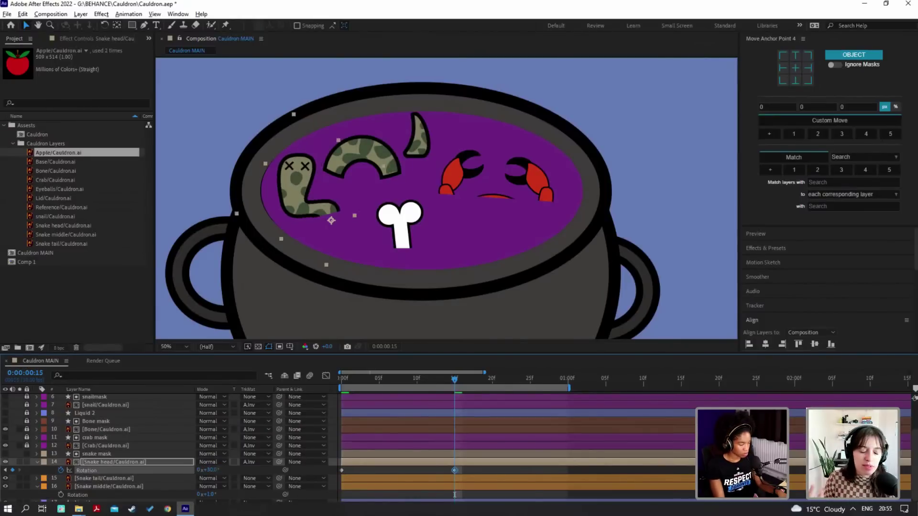
key(ctrl+z)
Step: Set the snake head's Rotation to 45° at frame 15 and copy its first Rotation keyframe to 0:00:01:00
click(210, 471)
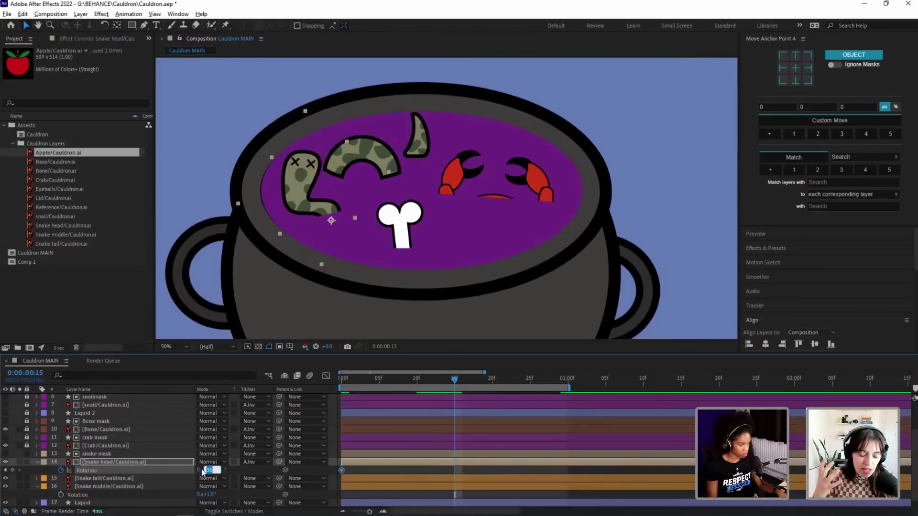
key(Return)
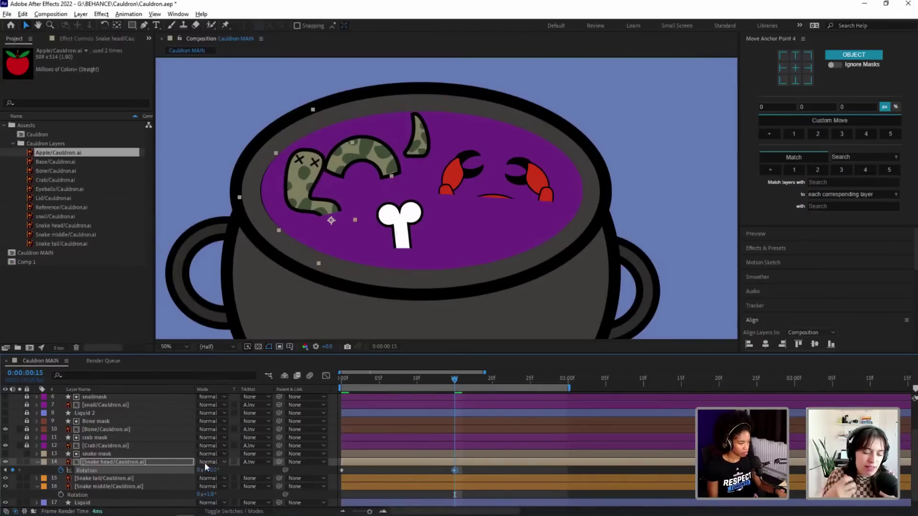
text(15)
key(Return)
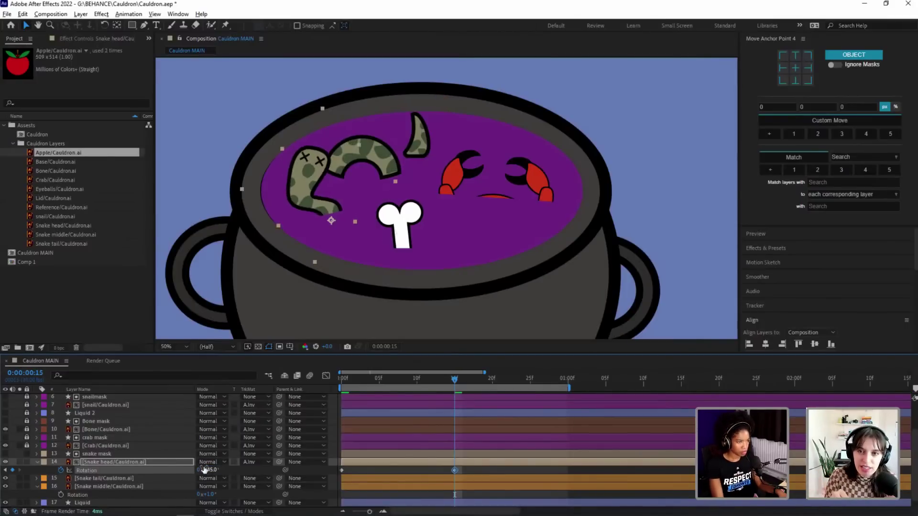
click(570, 383)
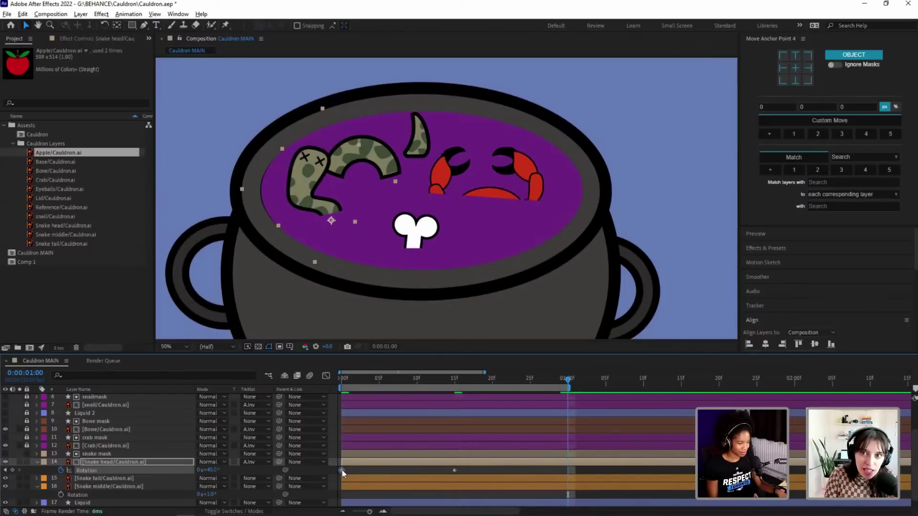
key(ctrl+c)
key(ctrl+v)
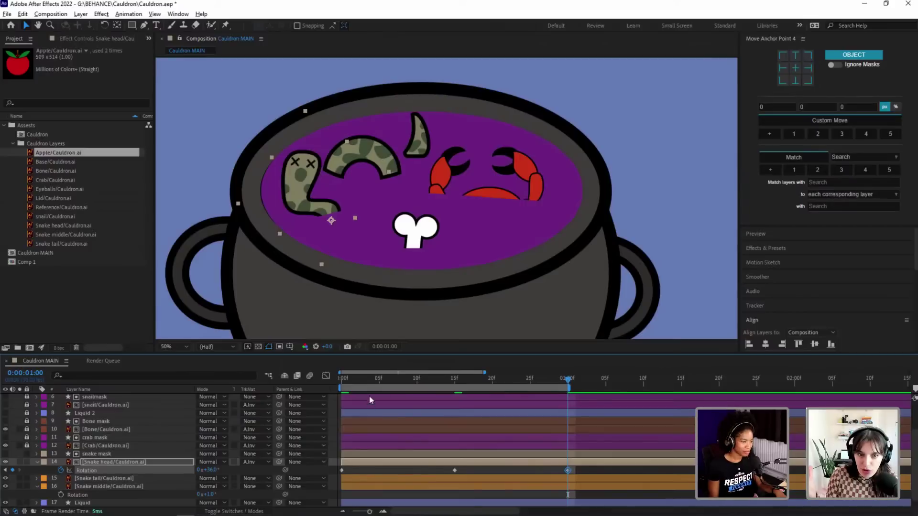
Step: Apply Easy Ease to the snake head's three Rotation keyframes and preview the rocking motion
click(347, 380)
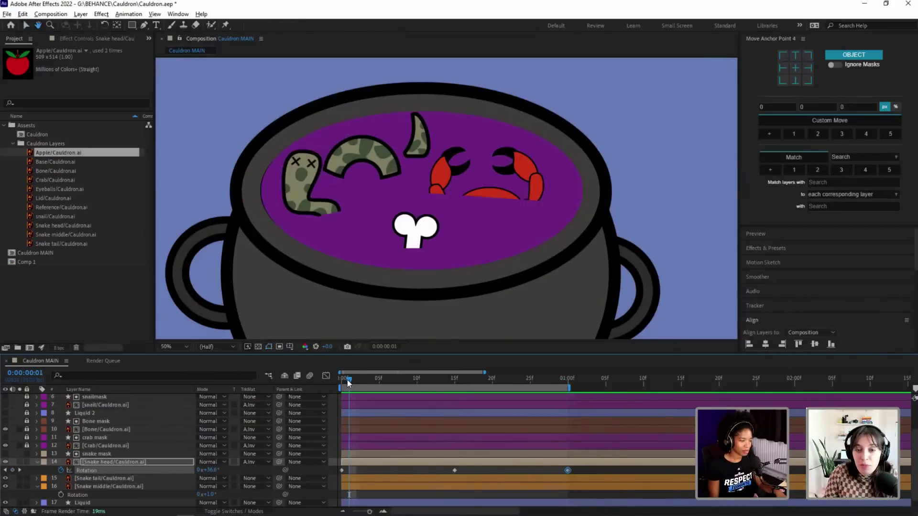
key(space)
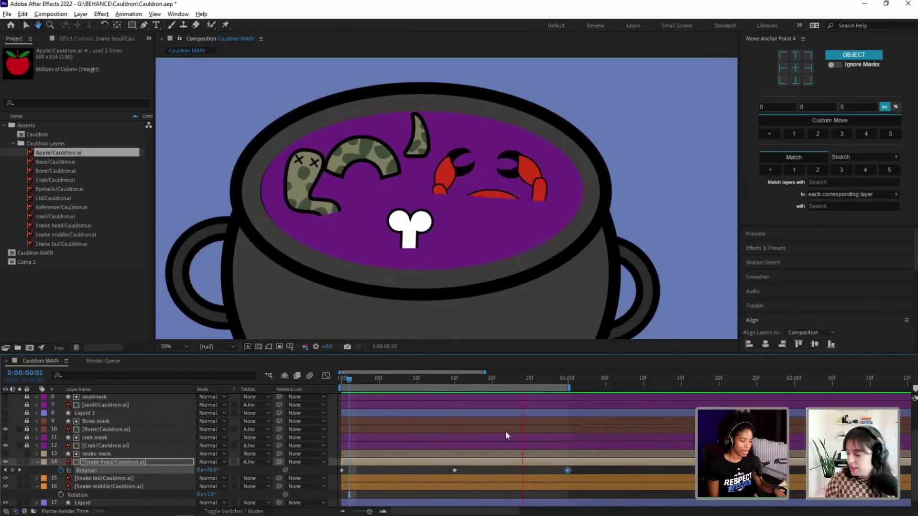
key(space)
drag(581, 469, 317, 473)
key(F9)
key(Home)
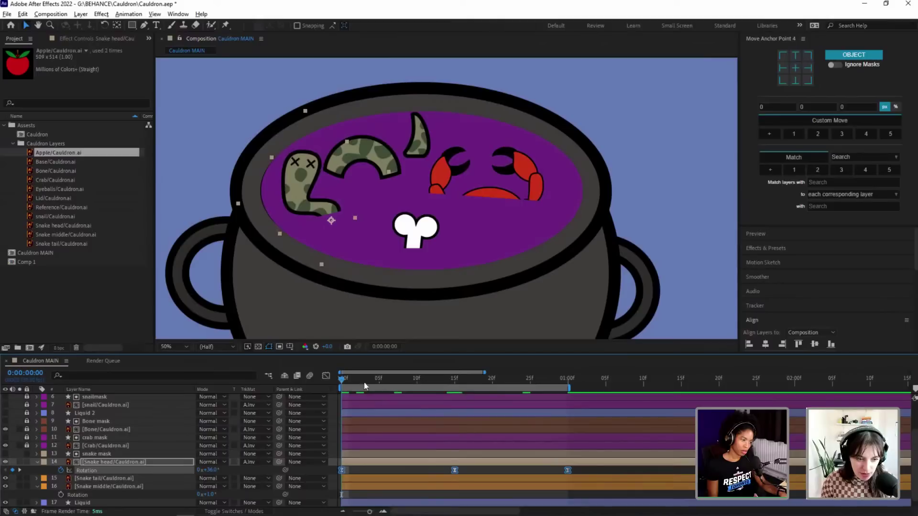
key(space)
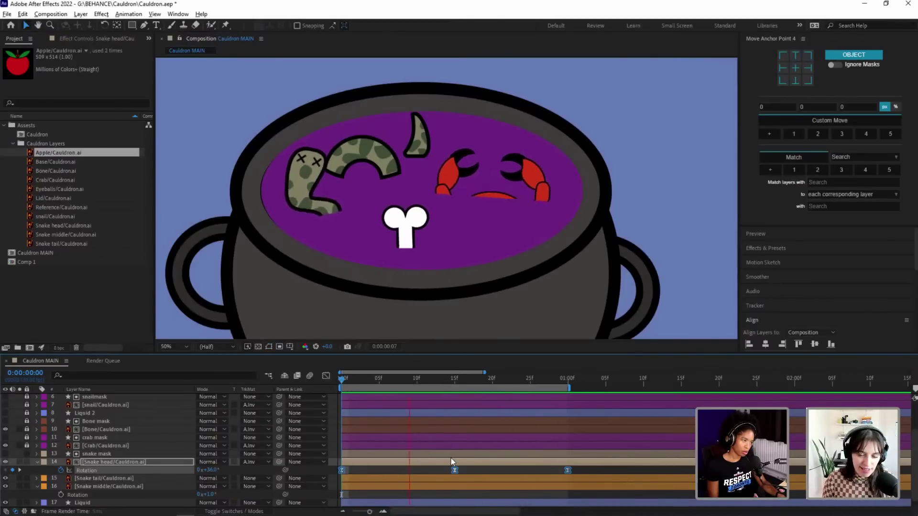
key(space)
key(Home)
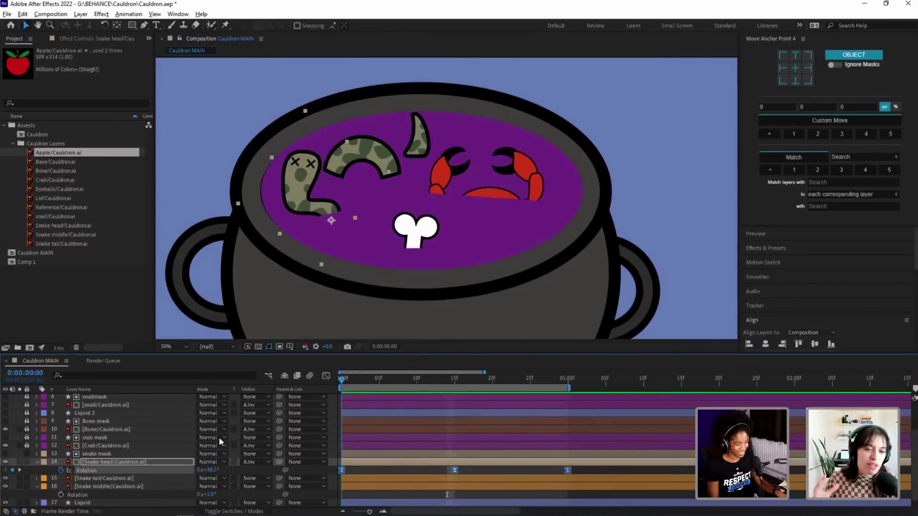
Step: Keyframe the snake head's Position at 0:00:00:00, lower it to Y 1665.3 at frame 15, and copy the first keyframe to 0:00:01:00
key(p)
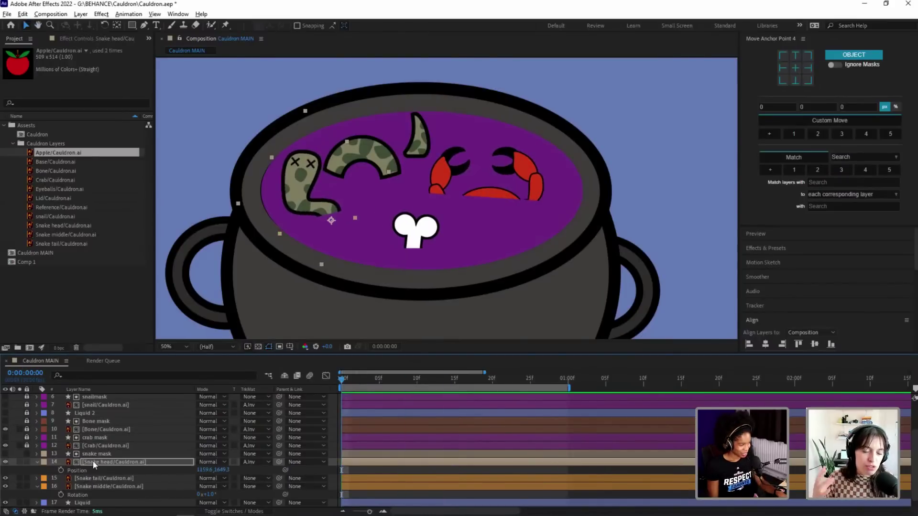
click(61, 471)
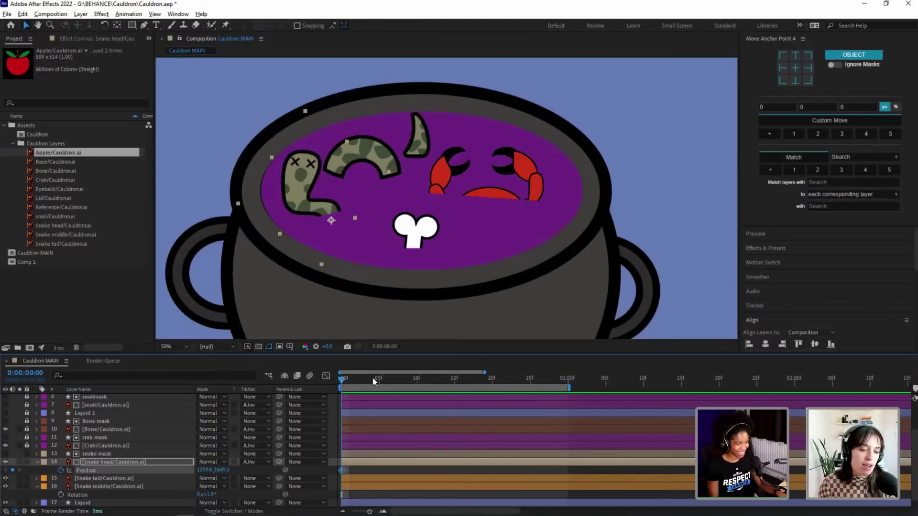
drag(381, 386, 454, 392)
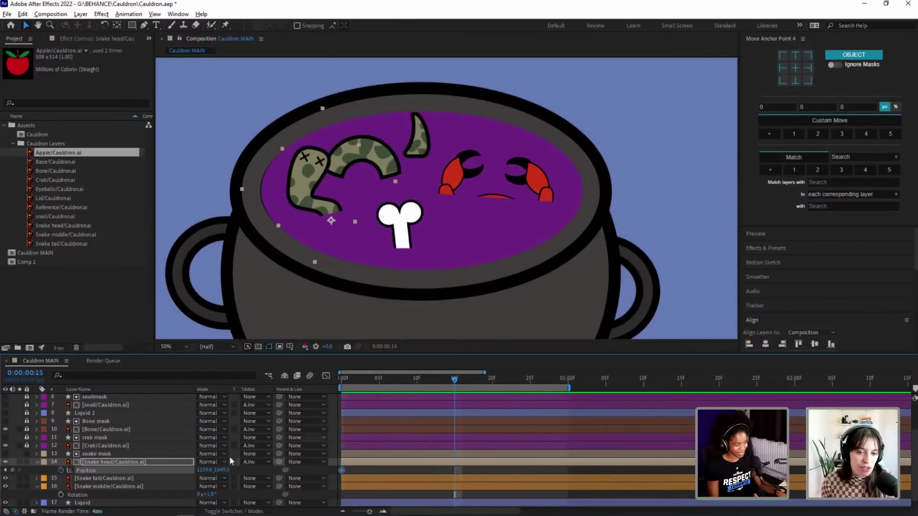
drag(221, 472, 229, 470)
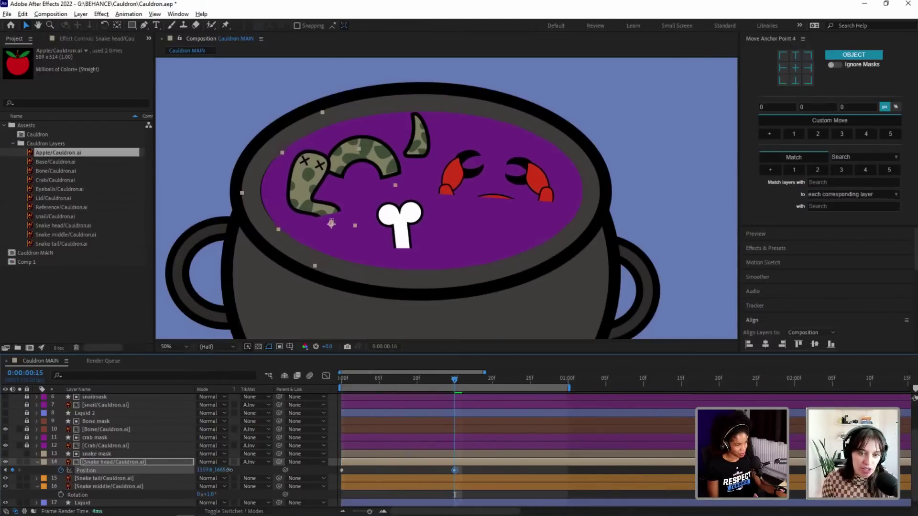
click(567, 378)
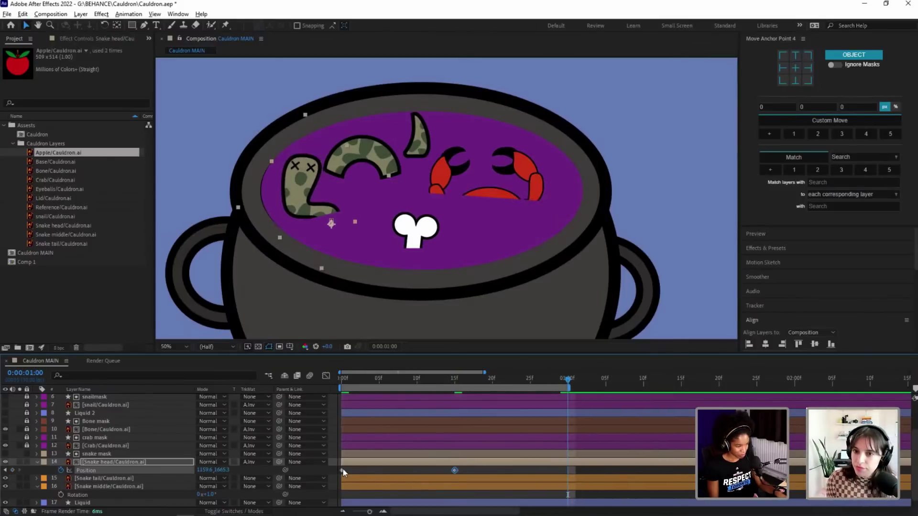
key(ctrl+v)
Step: Apply Easy Ease to the snake head's three Position keyframes and preview the combined bobbing and rocking
drag(577, 470, 332, 475)
key(F9)
key(space)
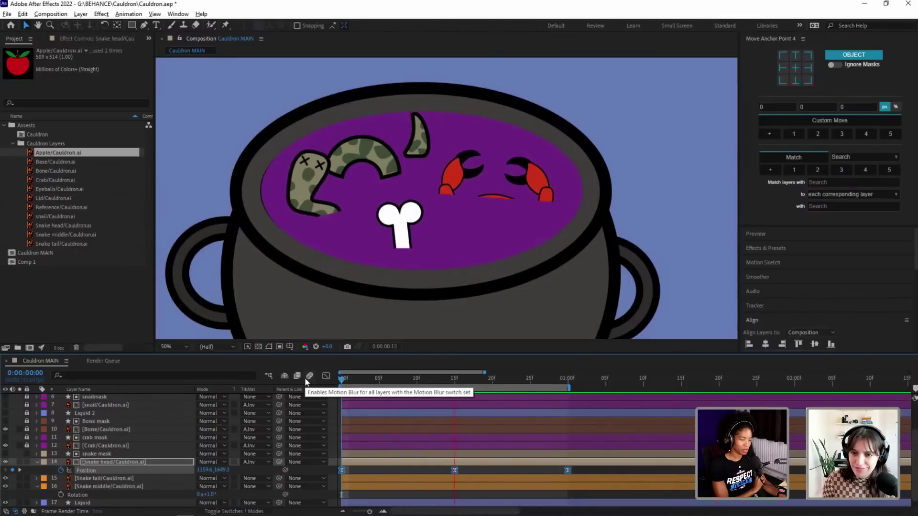
Step: Stop the preview and collapse the open properties of the snake head and snake middle layers
key(space)
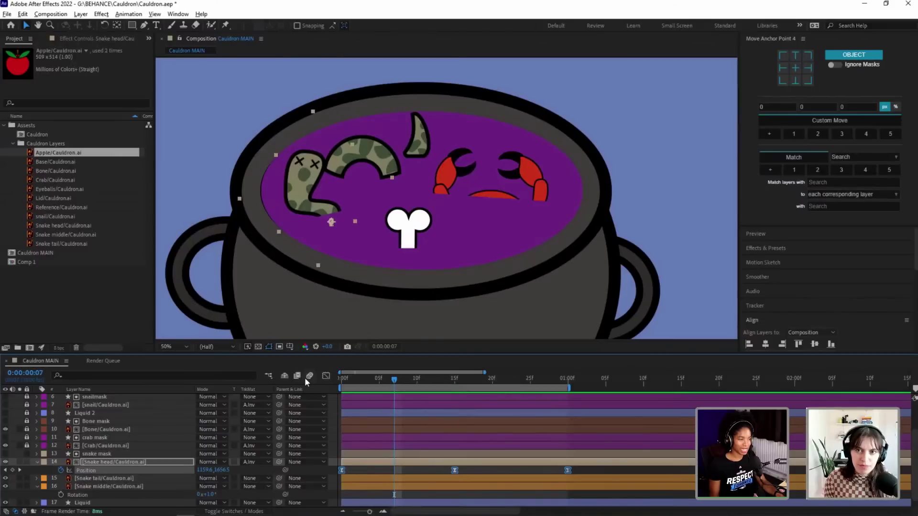
key(u)
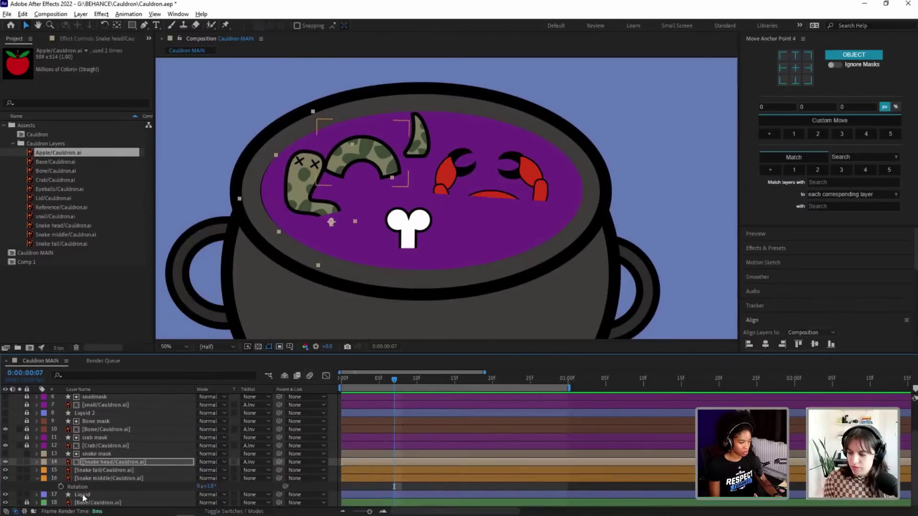
key(u)
click(38, 462)
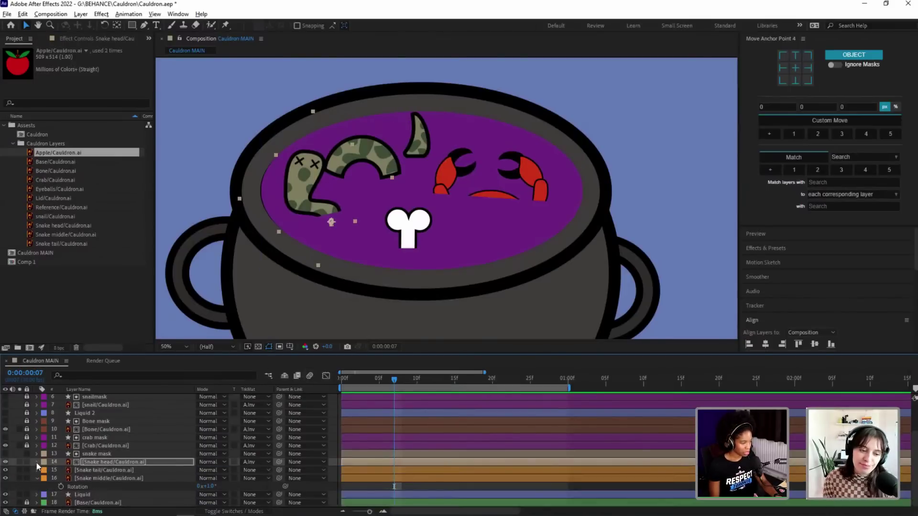
click(38, 477)
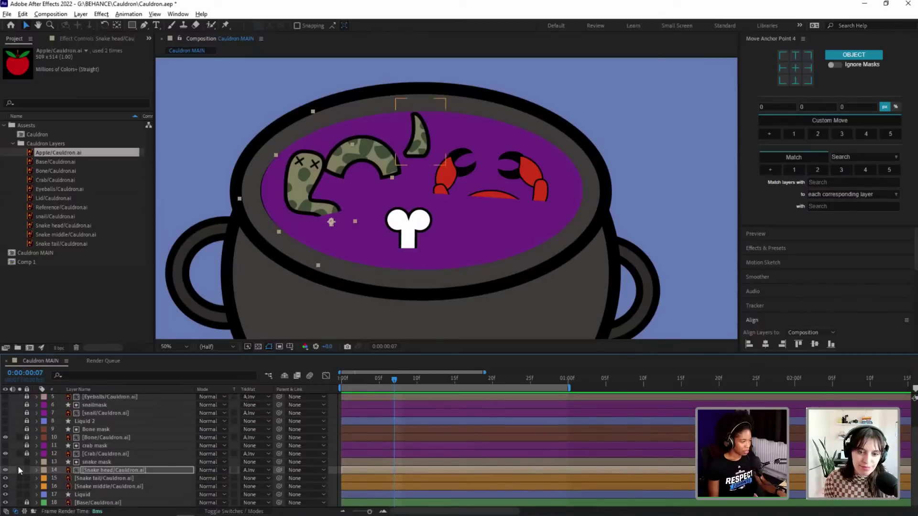
Step: Duplicate the snake mask layer, place the copy directly above the snake tail layer, and make it visible
click(107, 463)
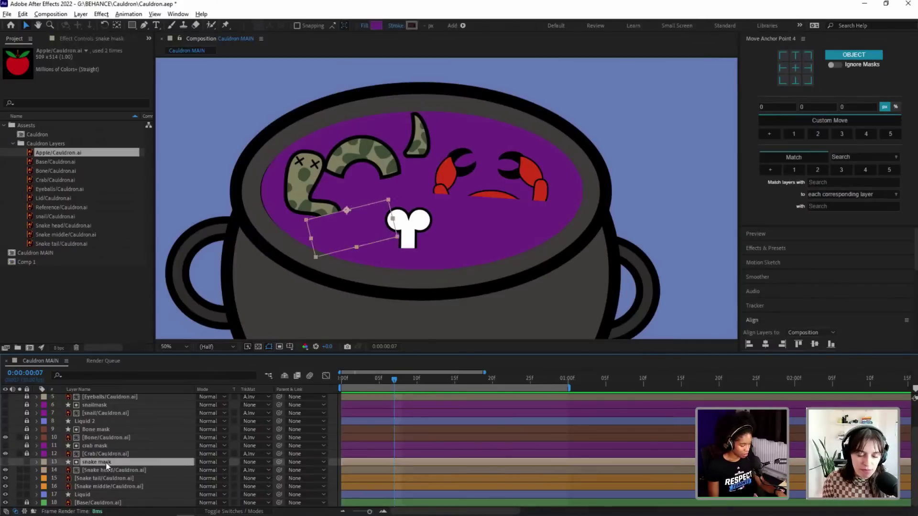
key(ctrl+d)
drag(96, 454, 101, 474)
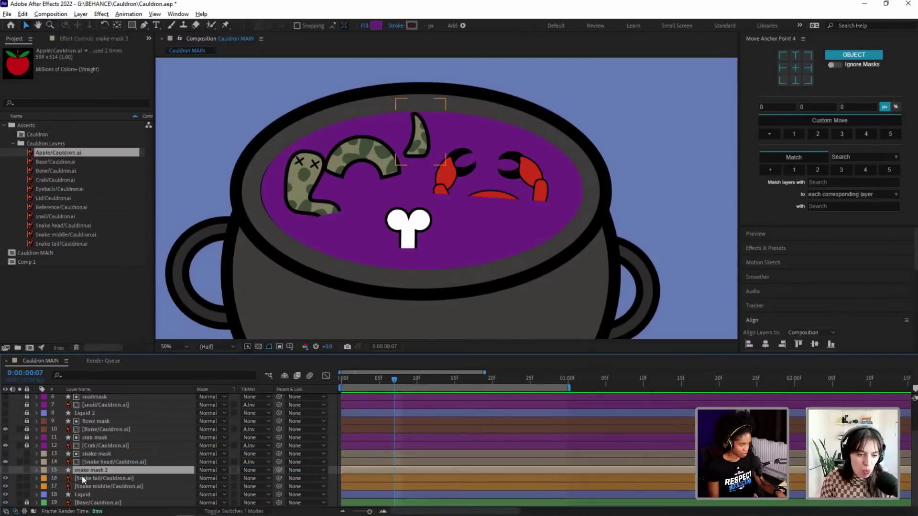
click(82, 479)
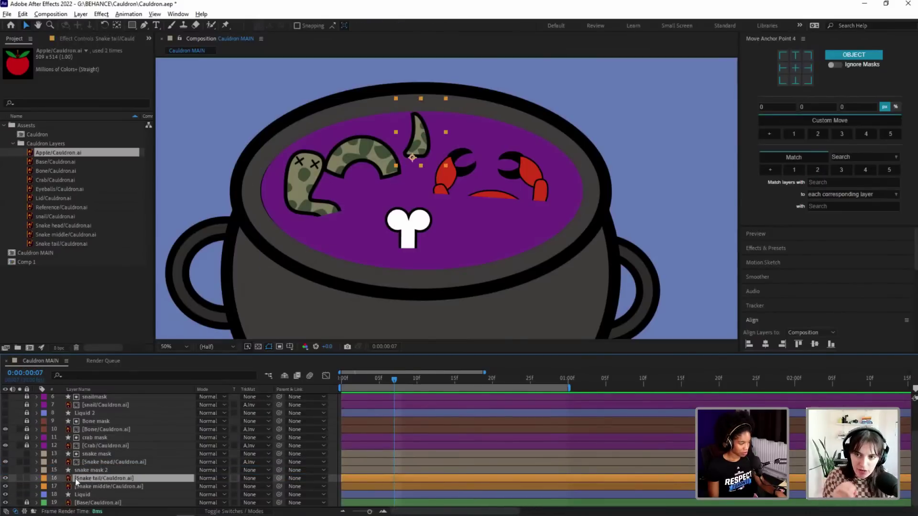
click(5, 470)
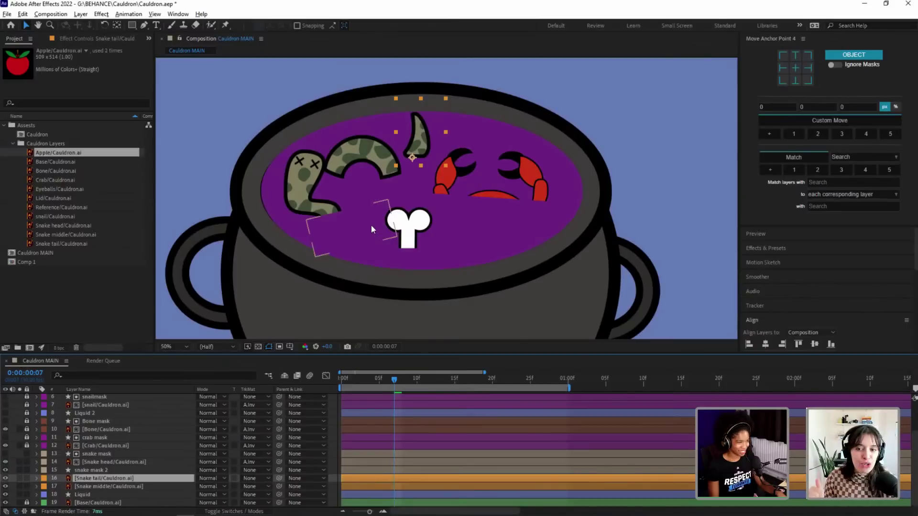
Step: Move snake mask 2 over the base of the snake tail and set its Rotation to 0°
click(95, 472)
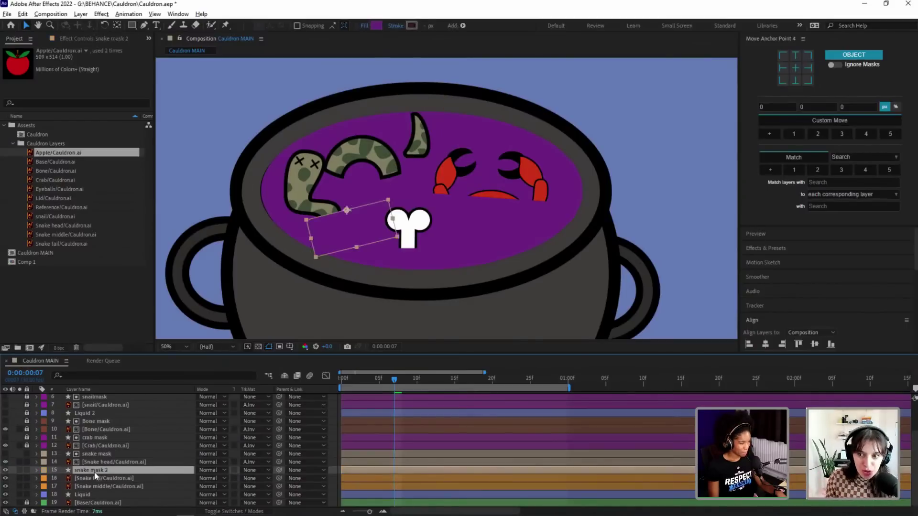
drag(368, 231, 423, 166)
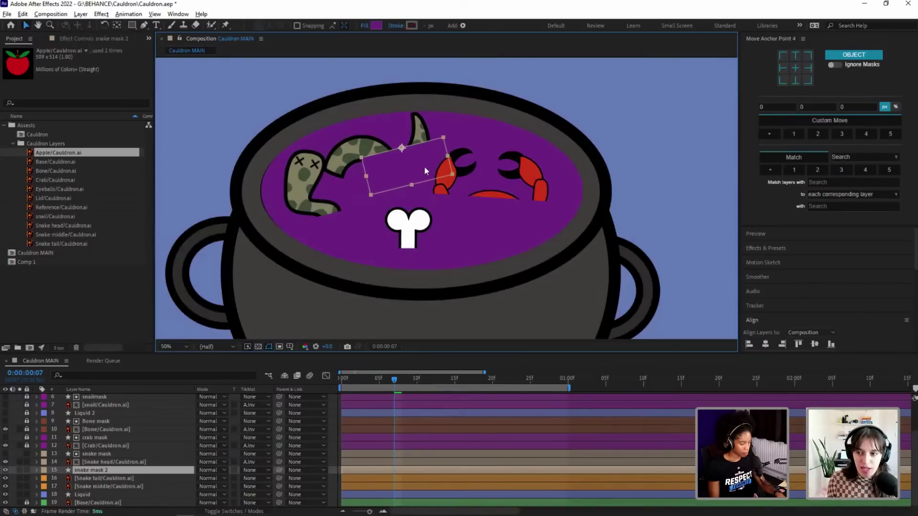
key(r)
click(209, 478)
text(0)
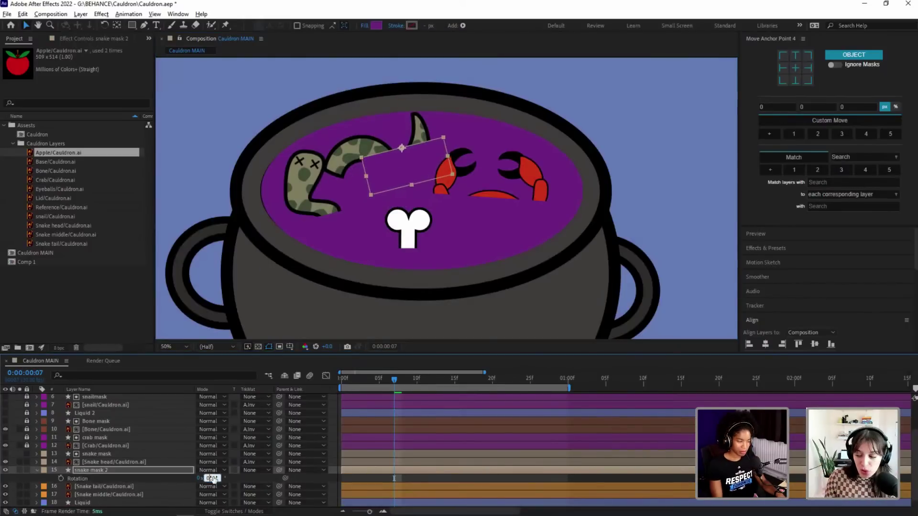
key(Return)
drag(433, 149, 443, 148)
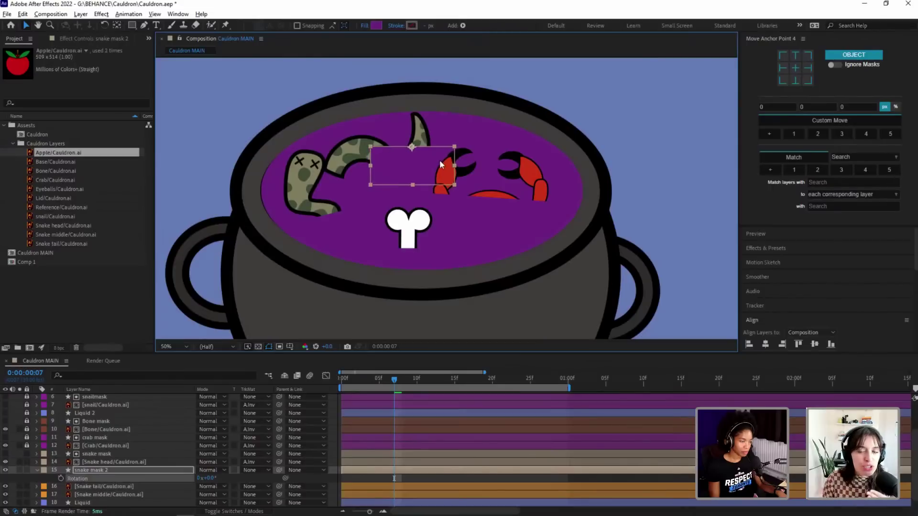
Step: Return to 0:00:00:00, give the snake tail and snake mask 2 layers the Cyan label, and save the project
drag(388, 382, 323, 381)
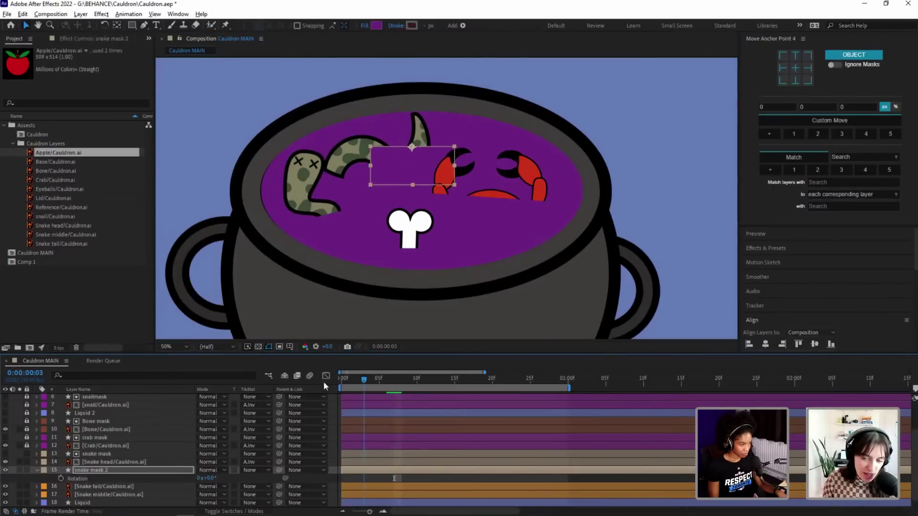
ctrl+click(108, 488)
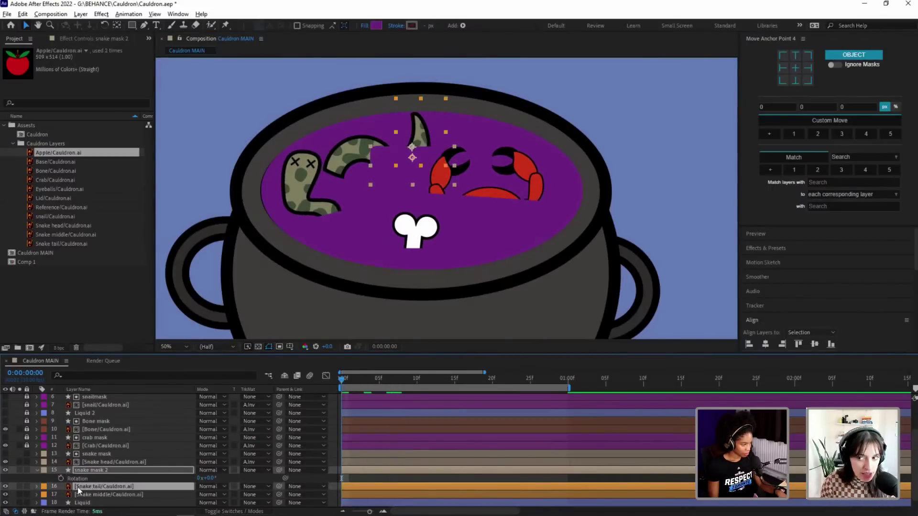
click(41, 487)
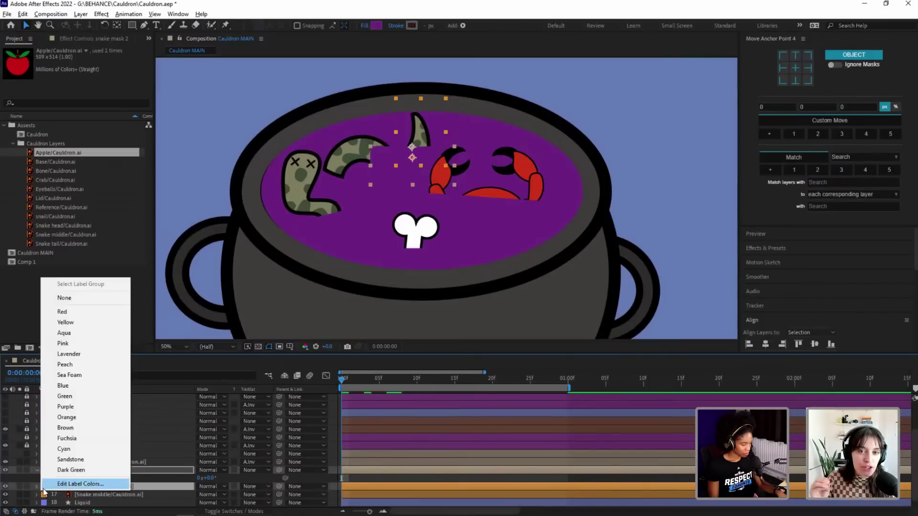
click(71, 450)
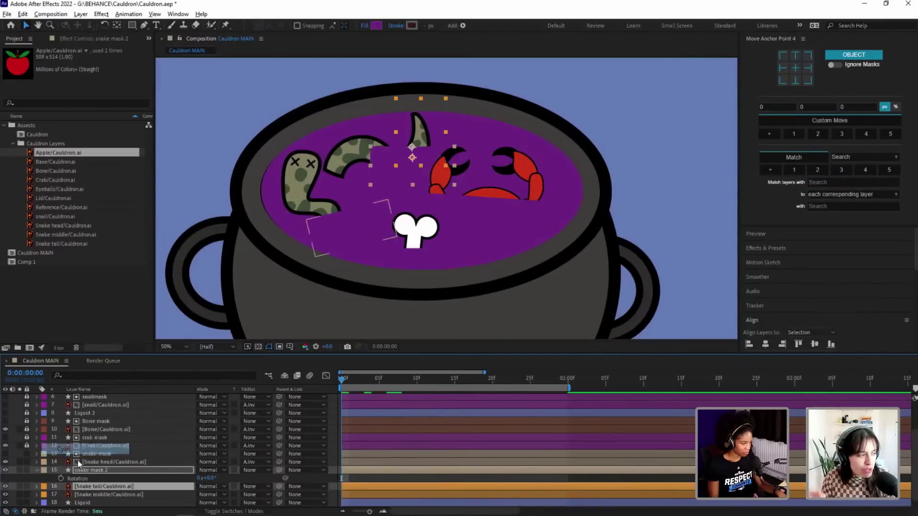
click(44, 470)
click(63, 432)
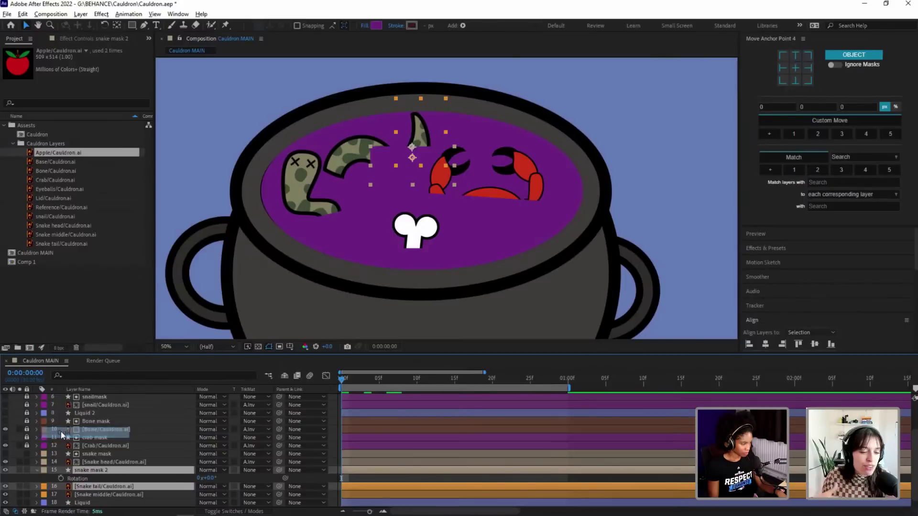
key(ctrl+s)
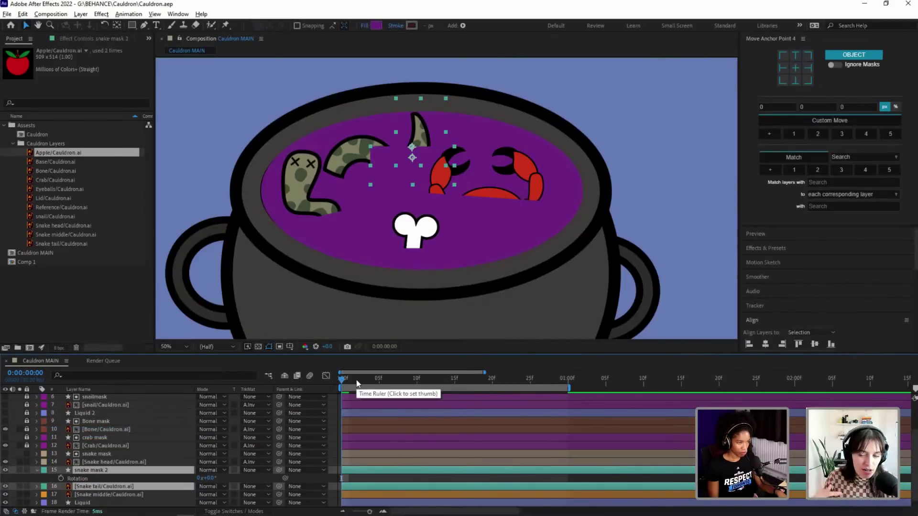
Step: Set the snake tail's track matte to Alpha Inverted using snake mask 2, and clear the layer selection
click(110, 496)
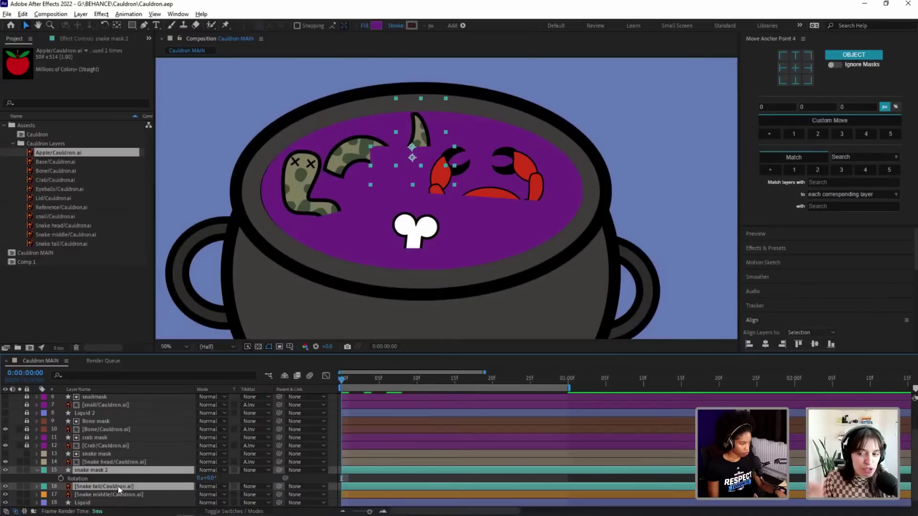
click(256, 486)
click(271, 455)
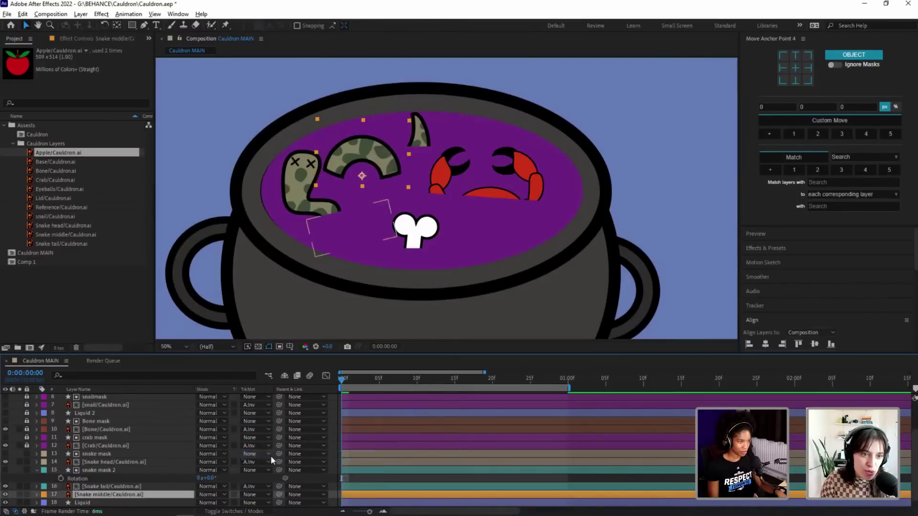
click(612, 262)
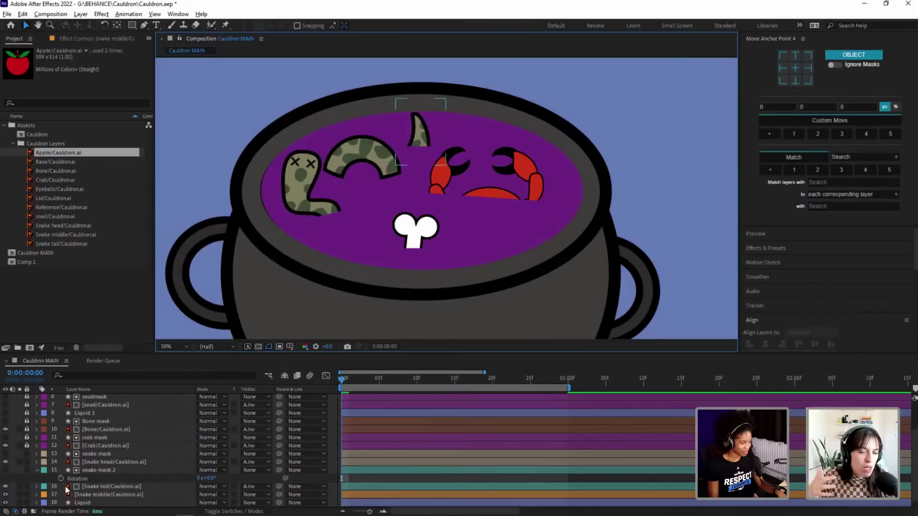
Step: Show the snake tail's Rotation and move its anchor point to the bottom centre of the layer
click(93, 487)
key(r)
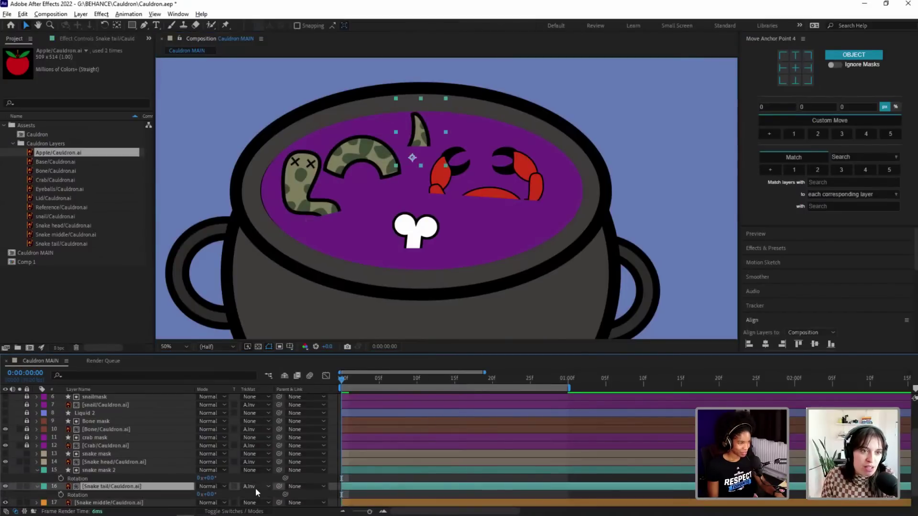
click(794, 81)
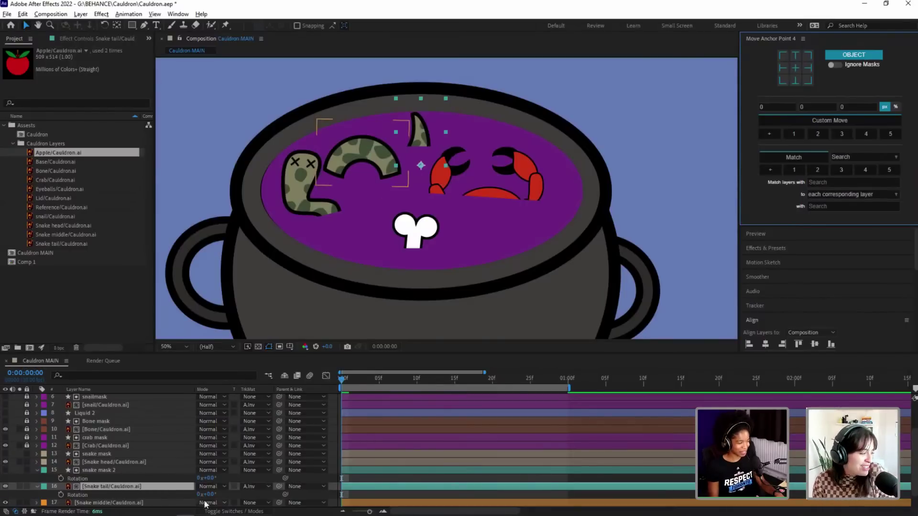
Step: Keyframe the snake tail's Rotation at 0:00:00:00 and set it to 5° at frame 15
click(61, 495)
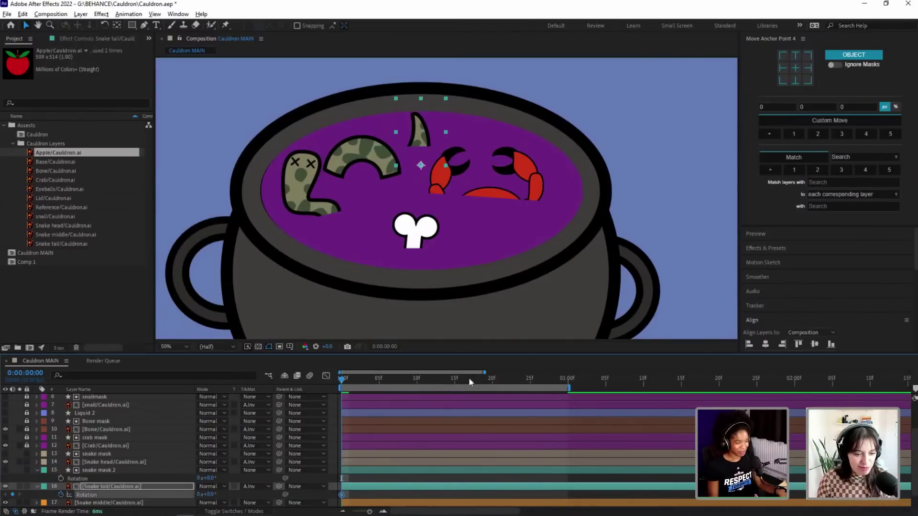
drag(470, 381, 454, 382)
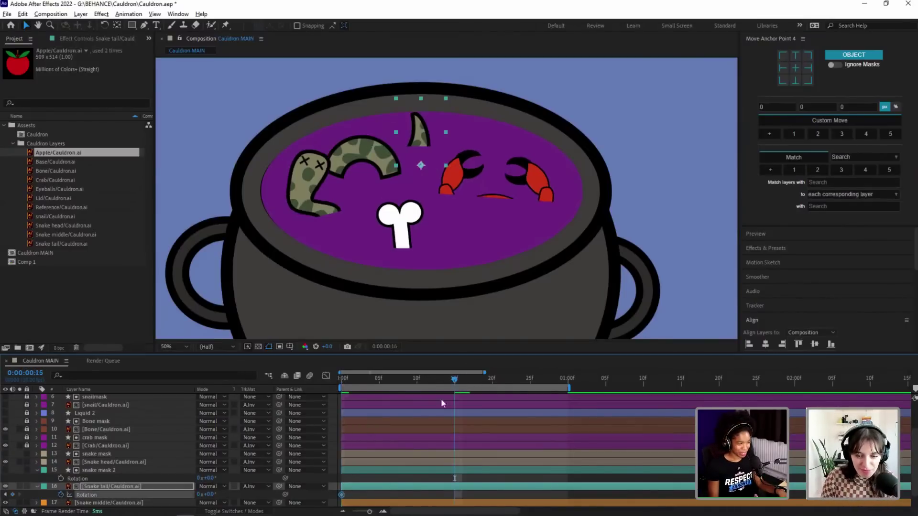
click(211, 494)
text(50)
key(Return)
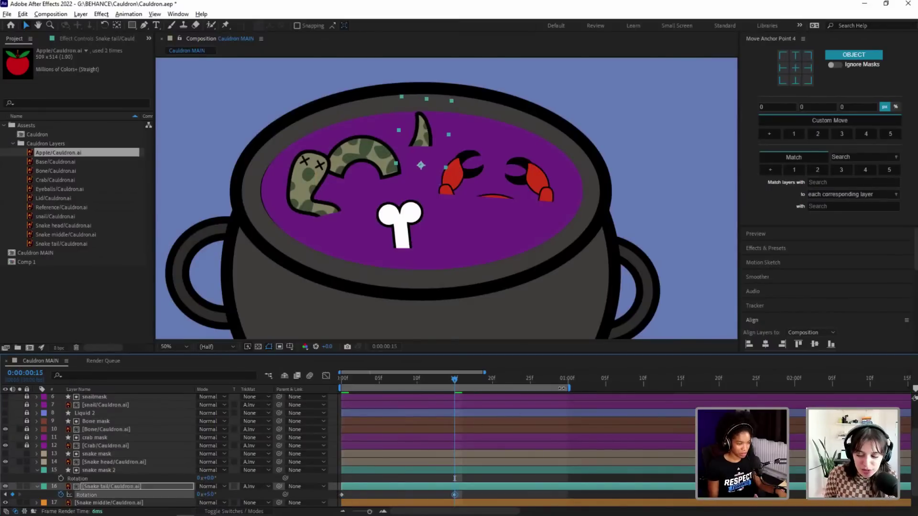
Step: Set the snake tail's Rotation to 0° at 0:00:01:00 and apply Easy Ease to its three Rotation keyframes
click(566, 381)
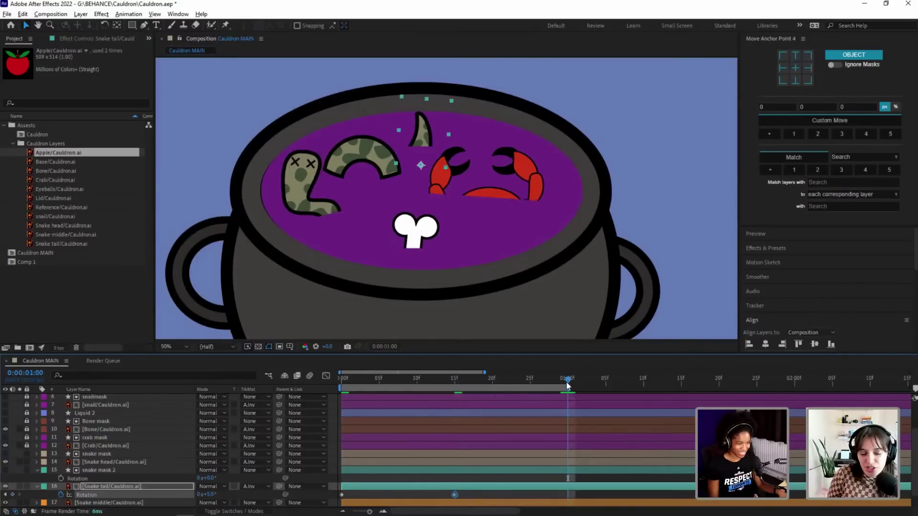
click(209, 495)
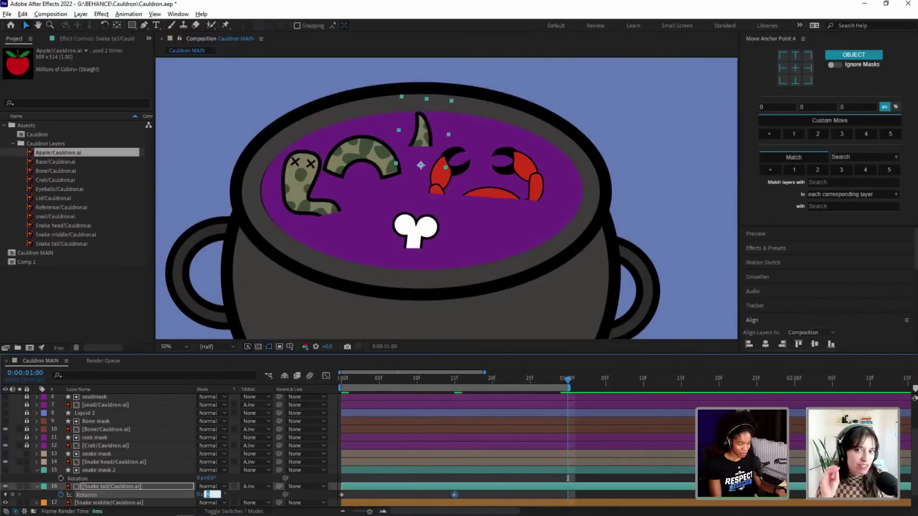
text(0)
key(Return)
drag(572, 494, 322, 500)
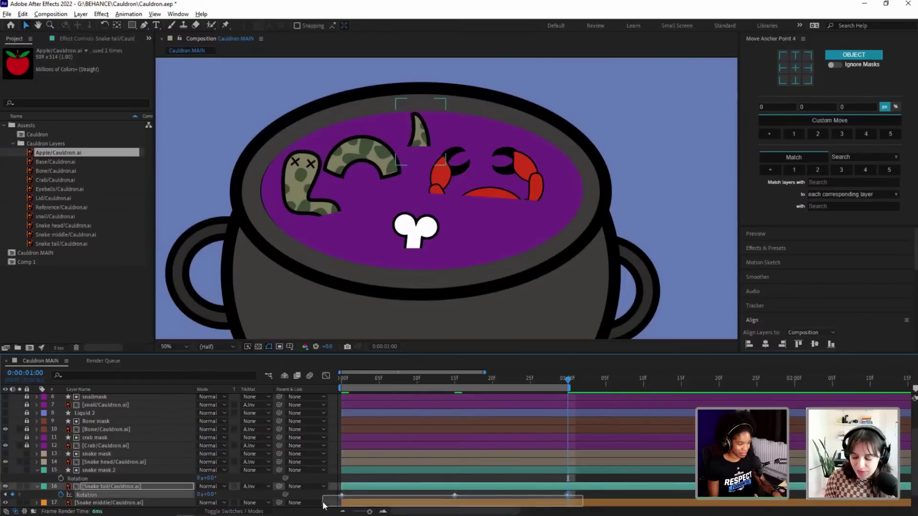
key(F9)
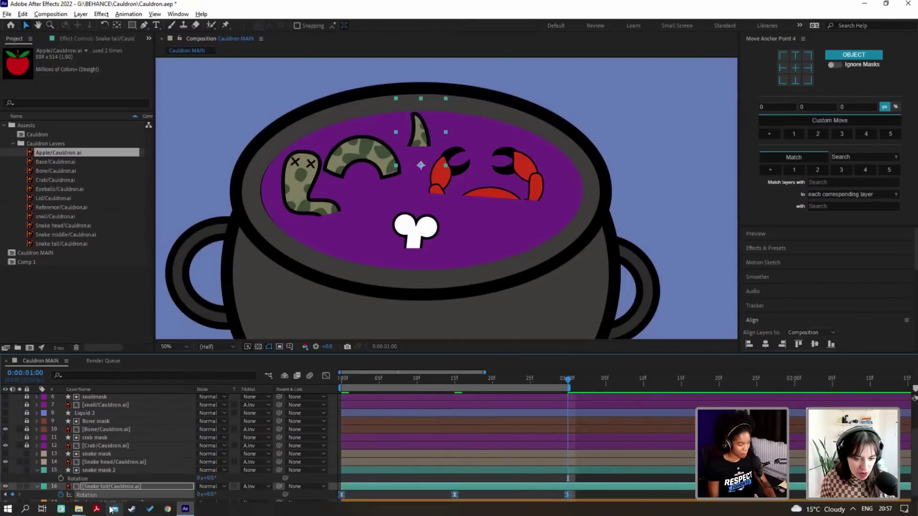
Step: Keyframe the snake tail's Position at 0:00:00:00 and lower it to Y 1446.1 at frame 15
key(p)
key(Home)
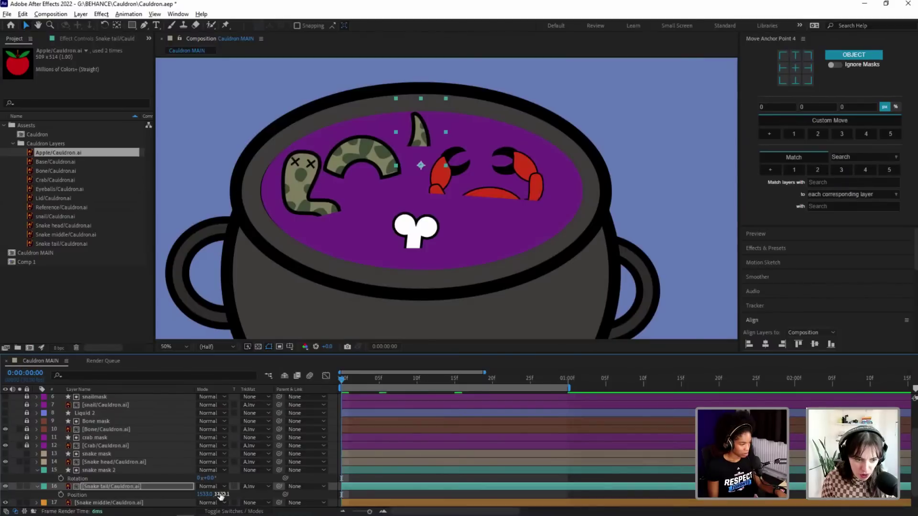
key(p)
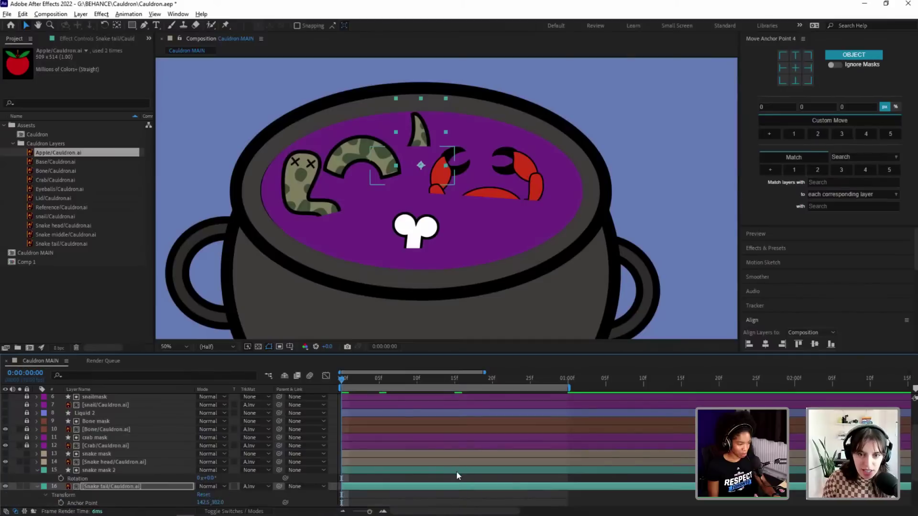
key(u)
scroll(455, 478, down, 1)
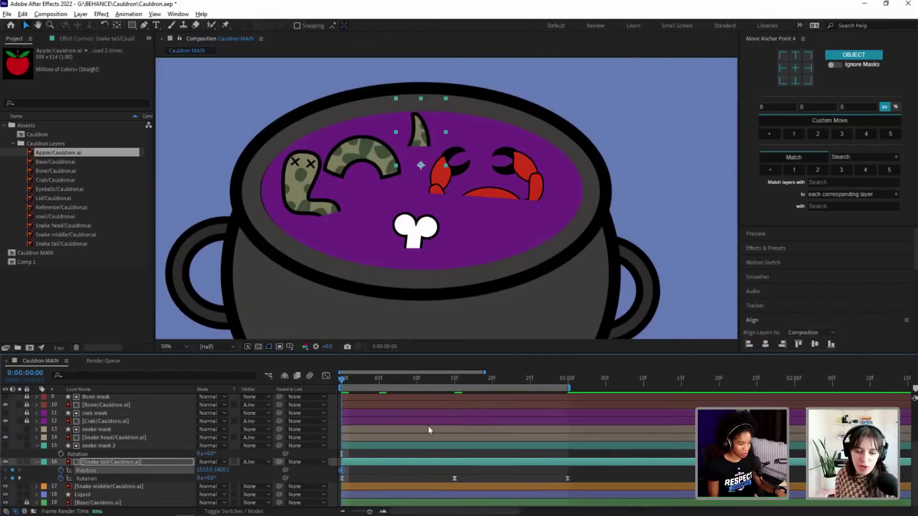
click(450, 386)
drag(218, 470, 236, 470)
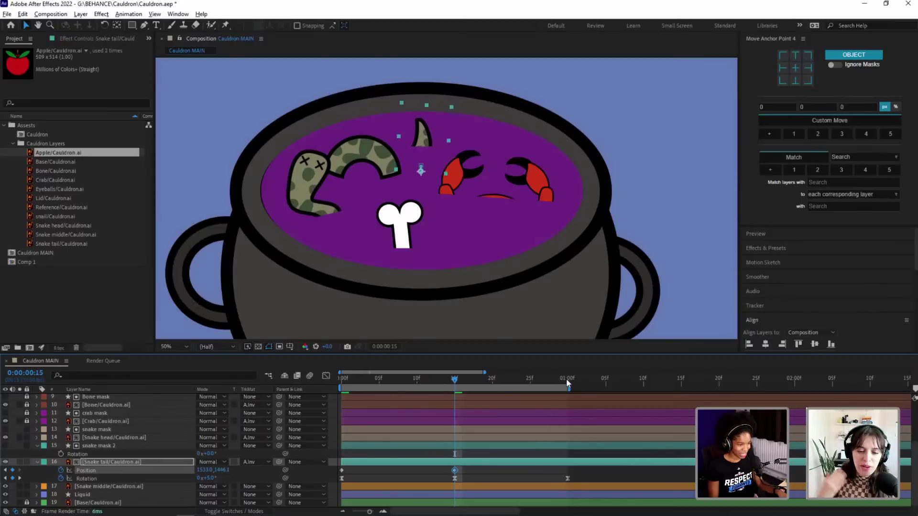
Step: Return the snake tail's Position to Y 1420.1 at 0:00:01:00 and apply Easy Ease to its three Position keyframes
click(567, 379)
click(342, 471)
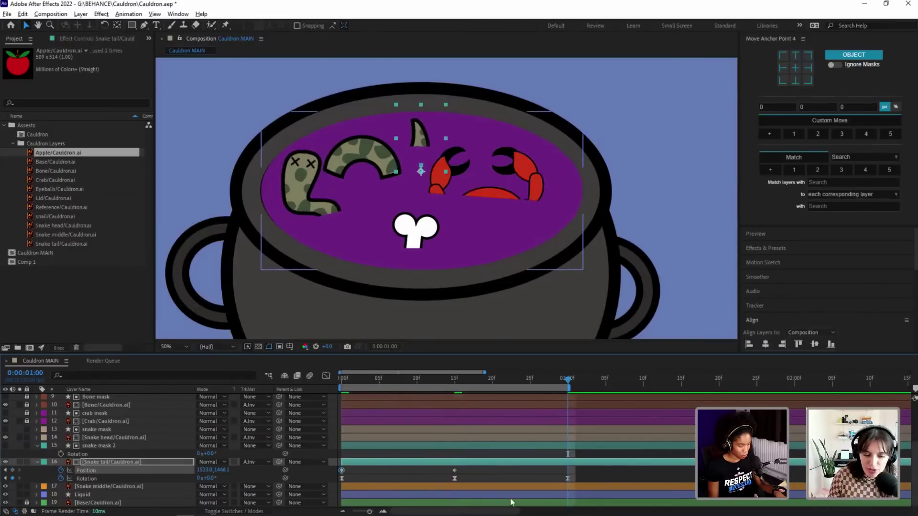
drag(578, 471, 331, 471)
key(Delete)
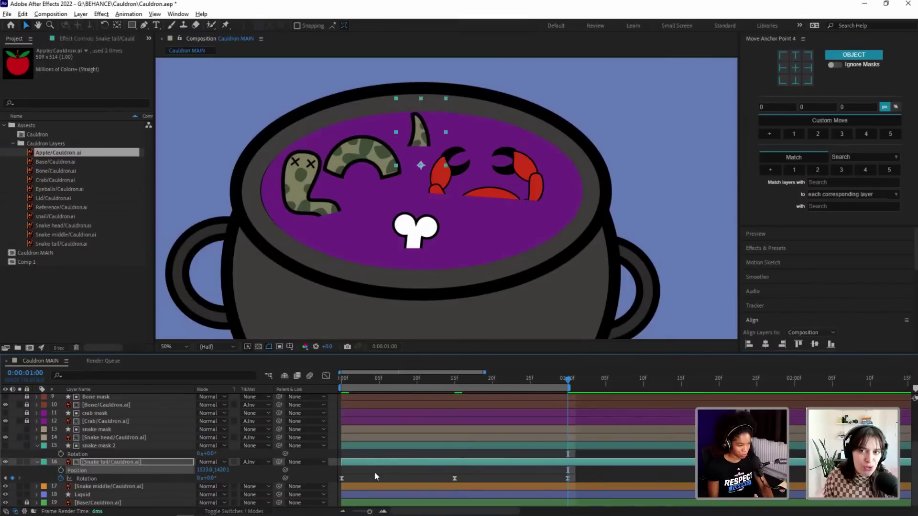
key(ctrl+z)
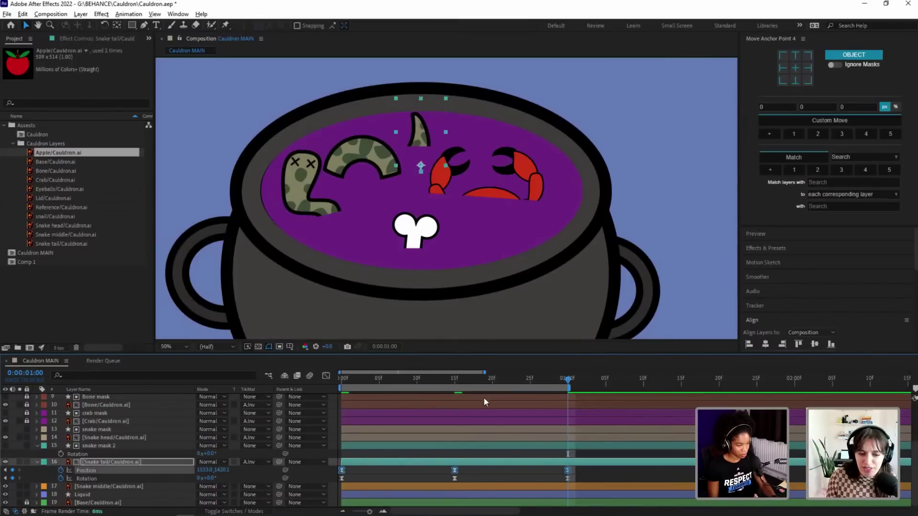
Step: Preview the snake tail animation, and collapse the snake tail and snake mask 2 layers
key(space)
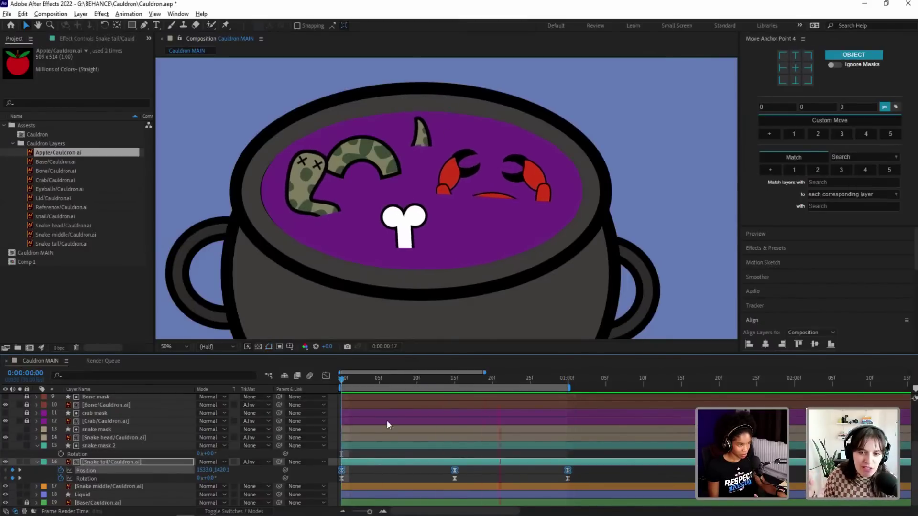
key(space)
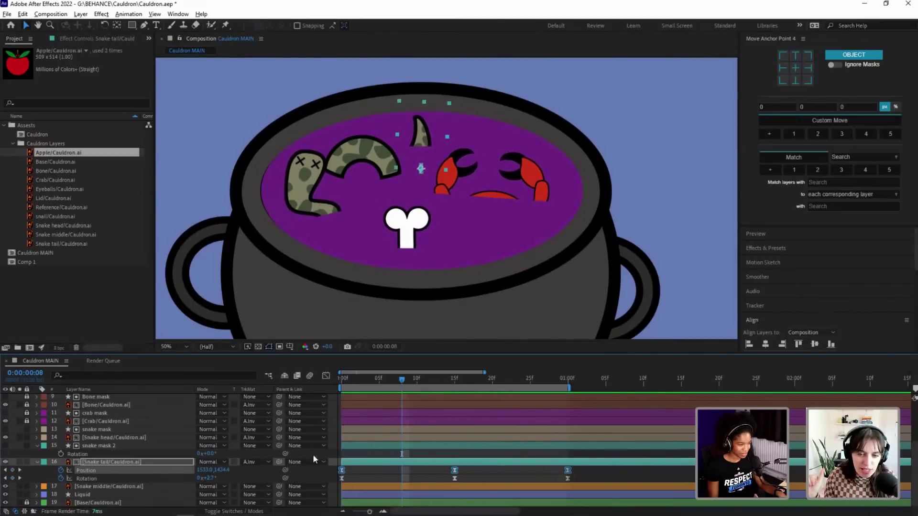
click(37, 461)
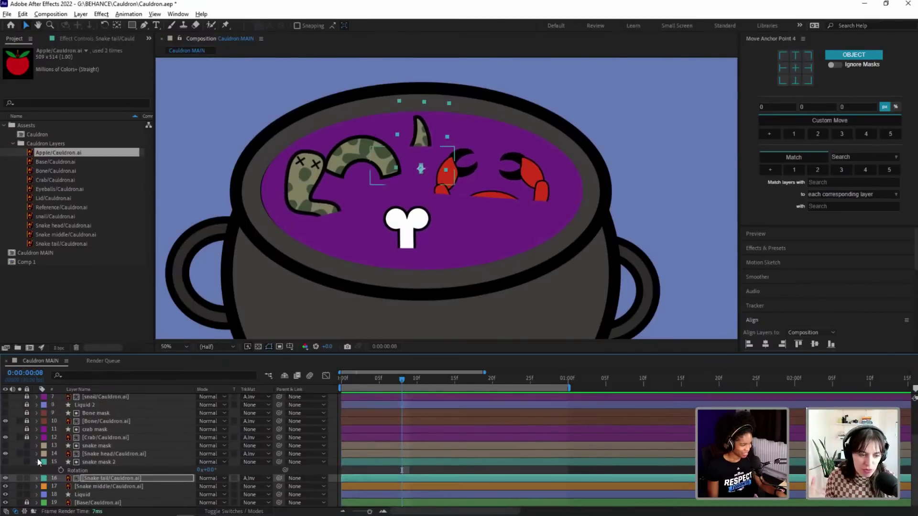
click(37, 461)
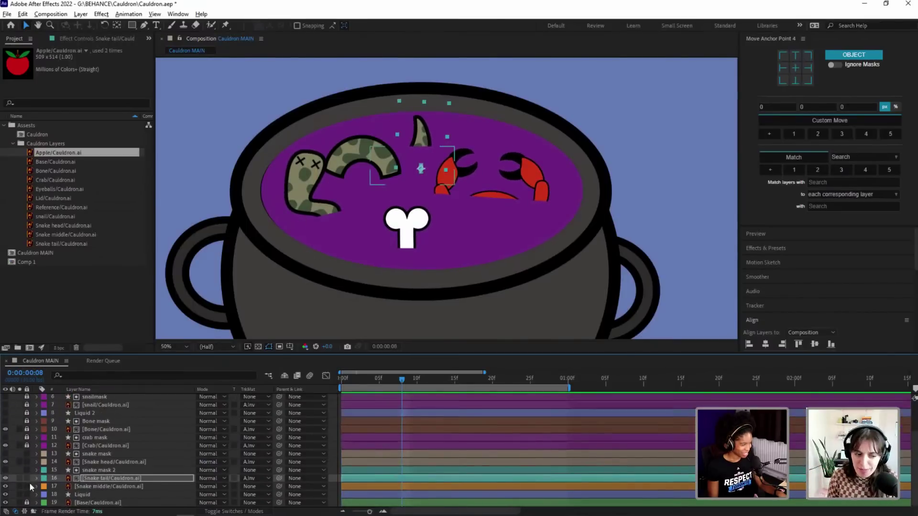
Step: Draw a green rectangle over the lower part of the snake's middle and place its shape layer directly above the Snake middle layer
click(97, 487)
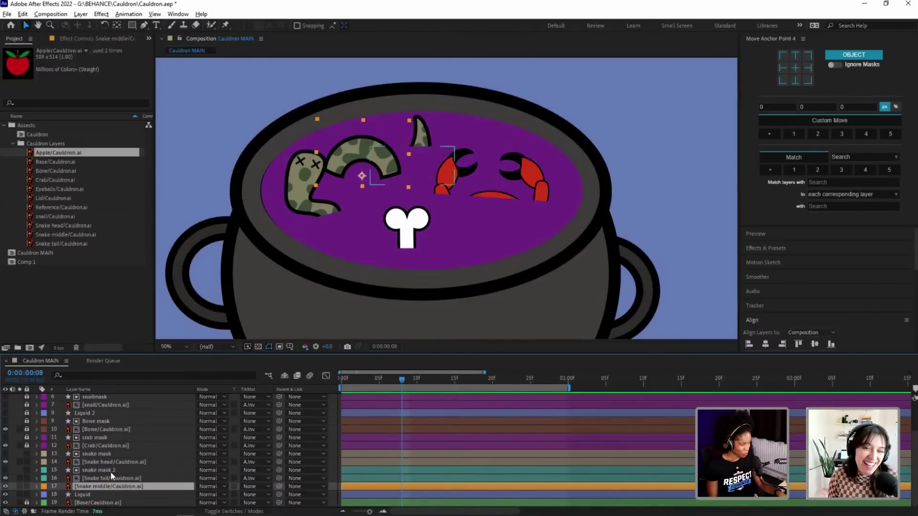
click(95, 470)
click(362, 143)
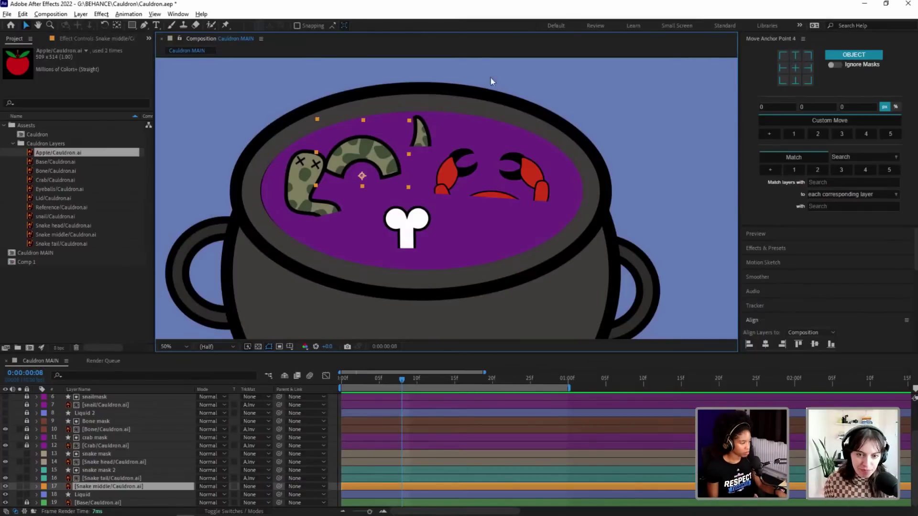
click(186, 165)
click(132, 25)
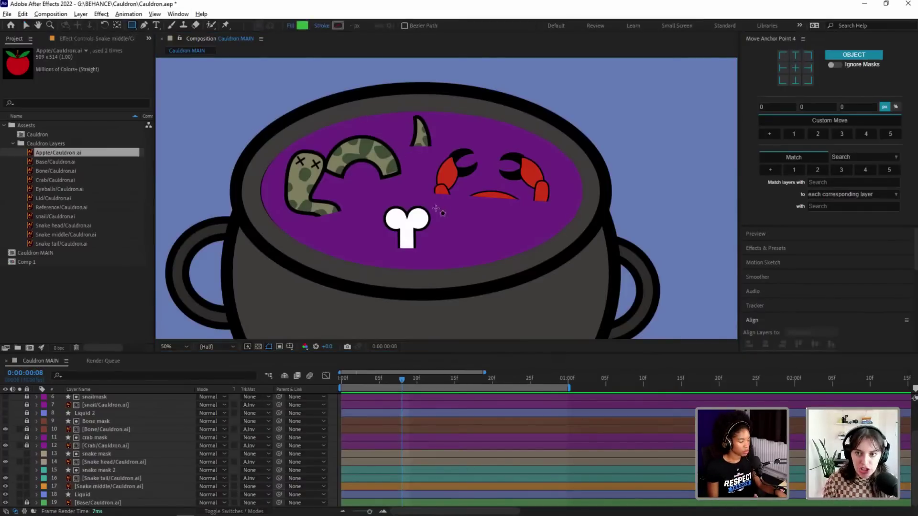
drag(427, 204, 285, 166)
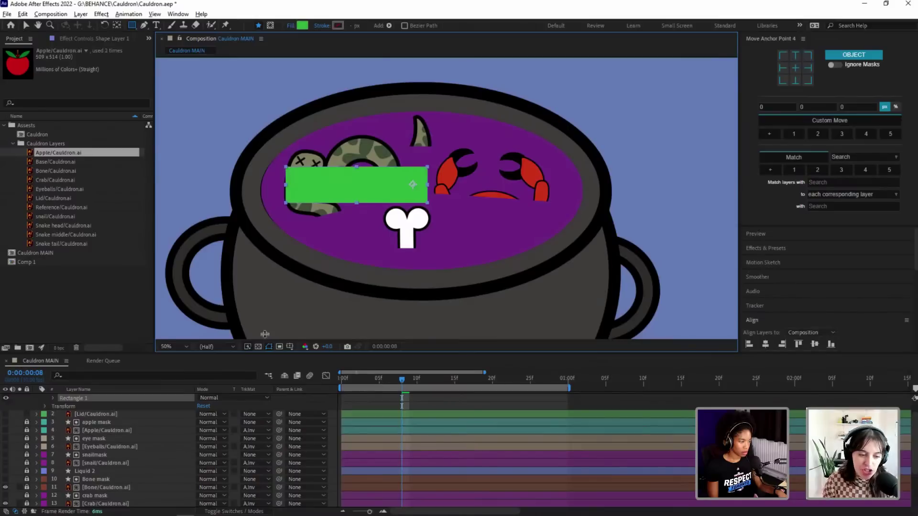
drag(89, 399, 94, 479)
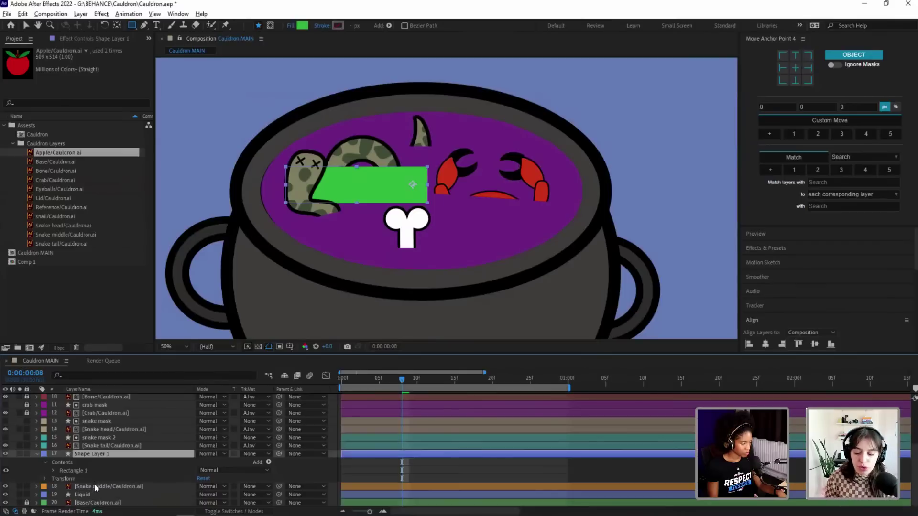
click(37, 455)
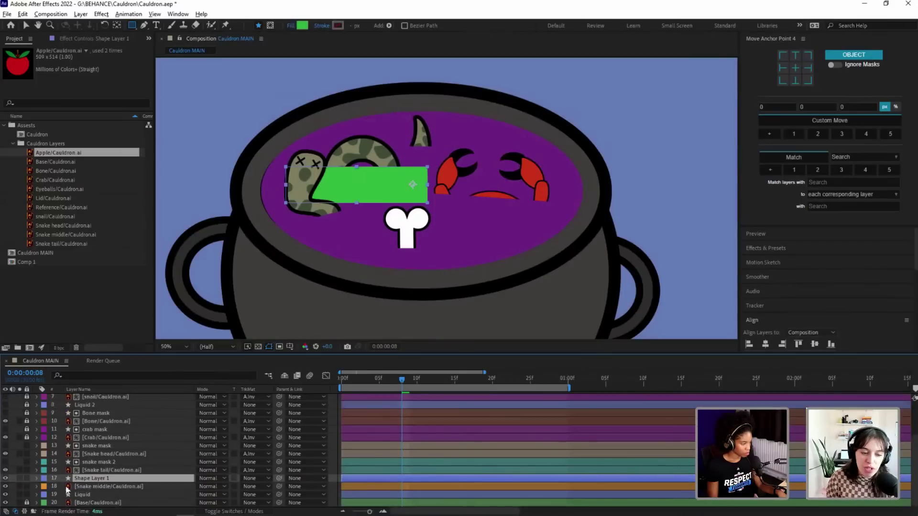
Step: Give Shape Layer 1 and the Snake middle layer the Brown label colour
click(108, 487)
key(ctrl+Up)
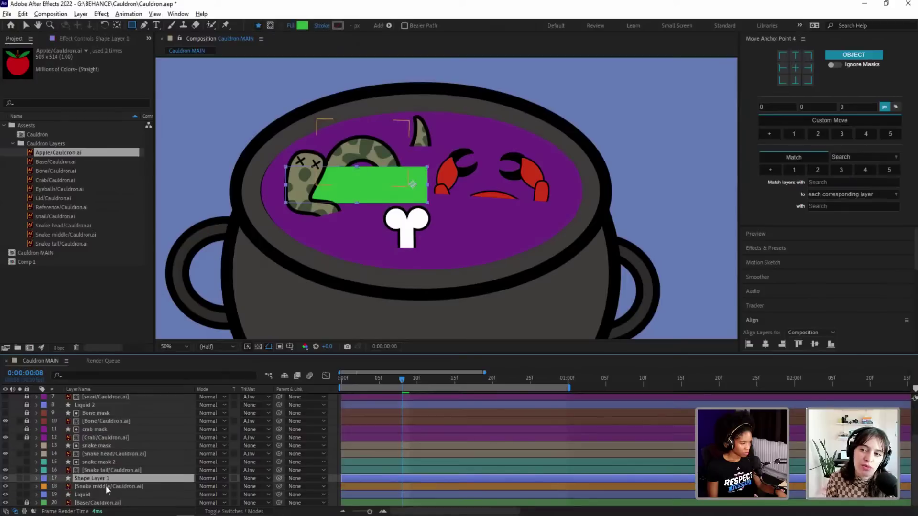
shift+click(90, 486)
click(44, 486)
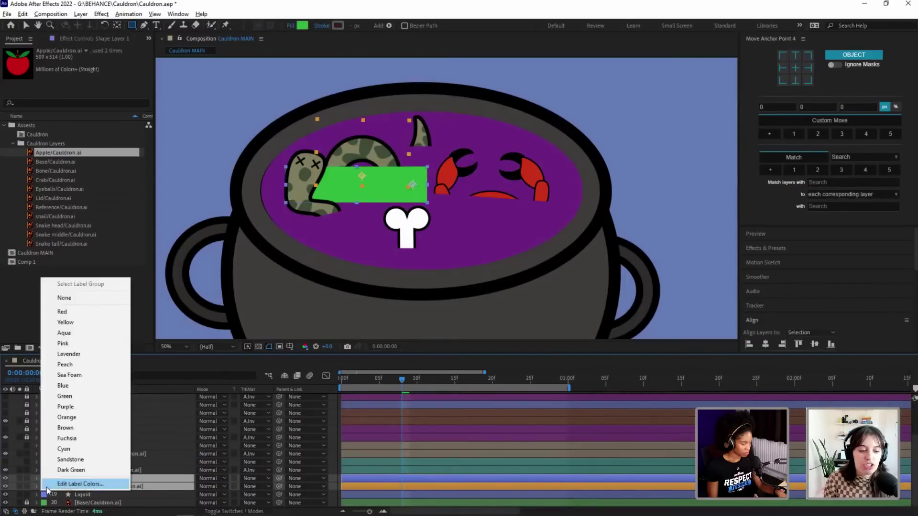
click(75, 431)
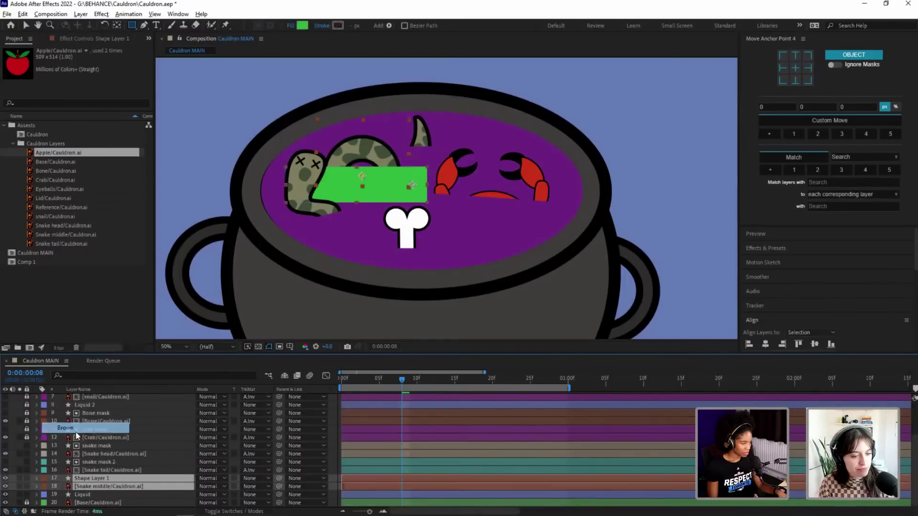
Step: Set the Snake middle layer's track matte to Alpha Inverted Matte "Shape Layer 1"
click(97, 469)
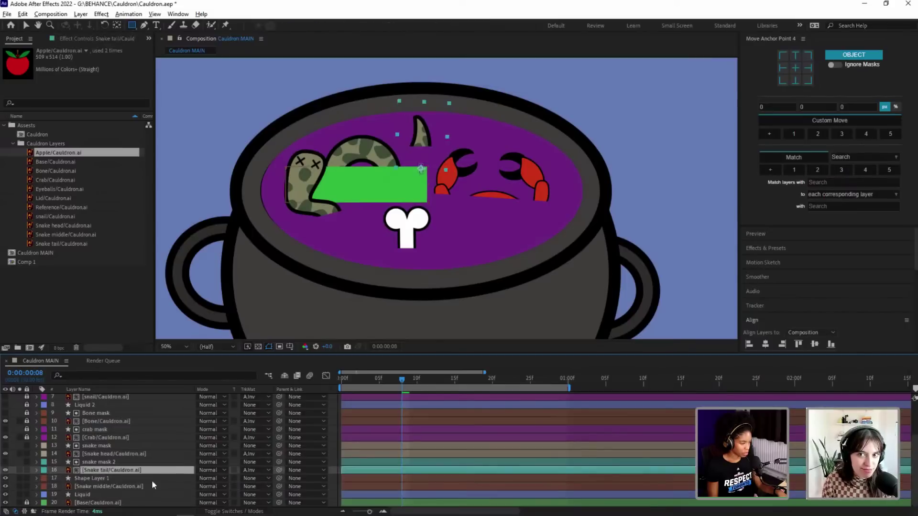
click(112, 485)
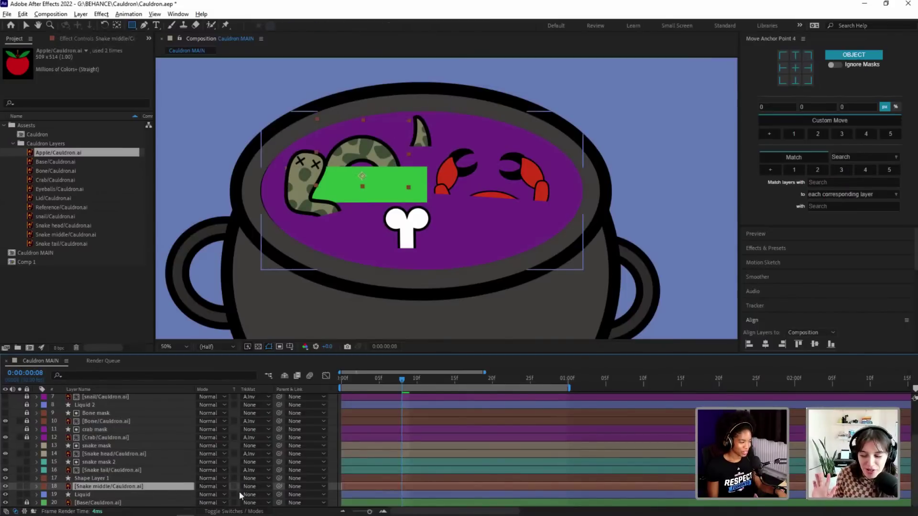
click(252, 486)
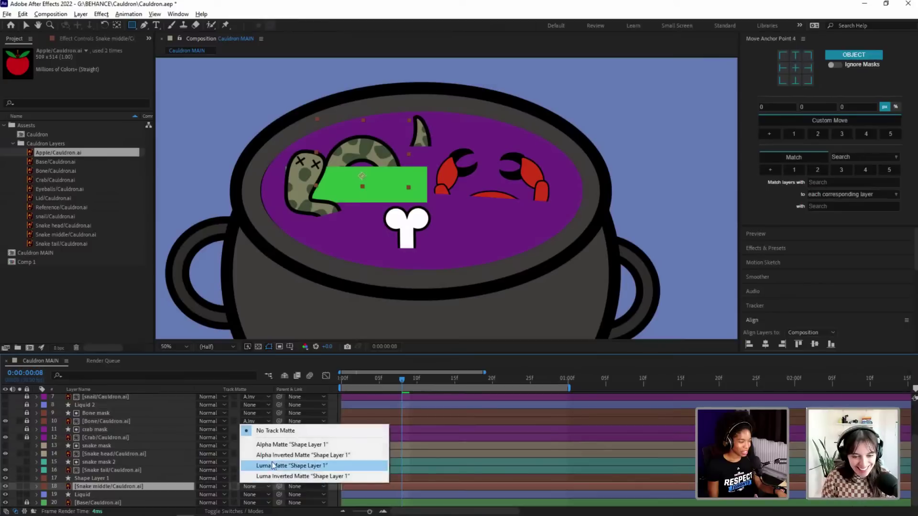
click(303, 455)
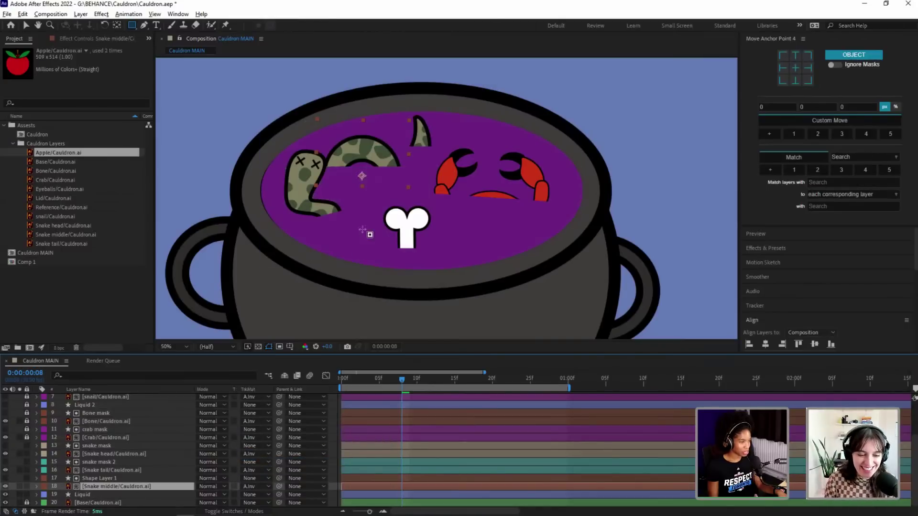
Step: Shift the Shape Layer 1 matte slightly down and to the left over the snake's middle
key(v)
click(365, 176)
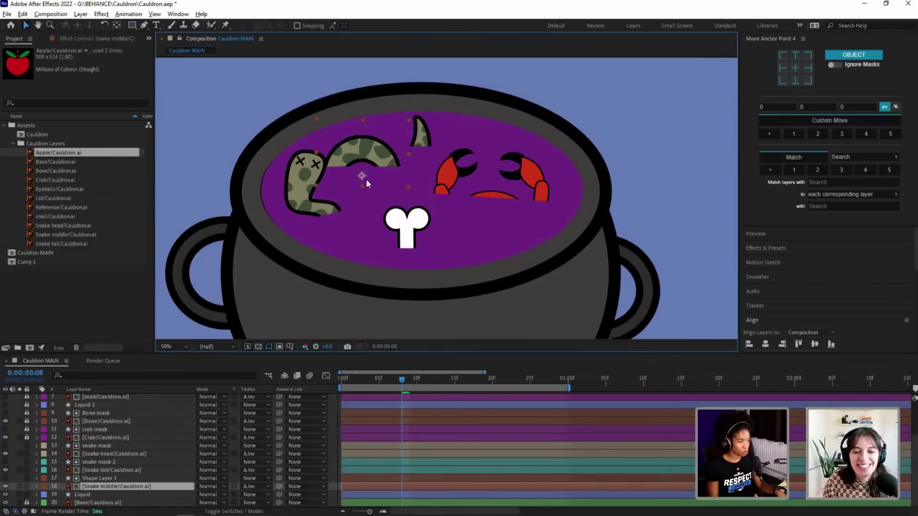
click(106, 486)
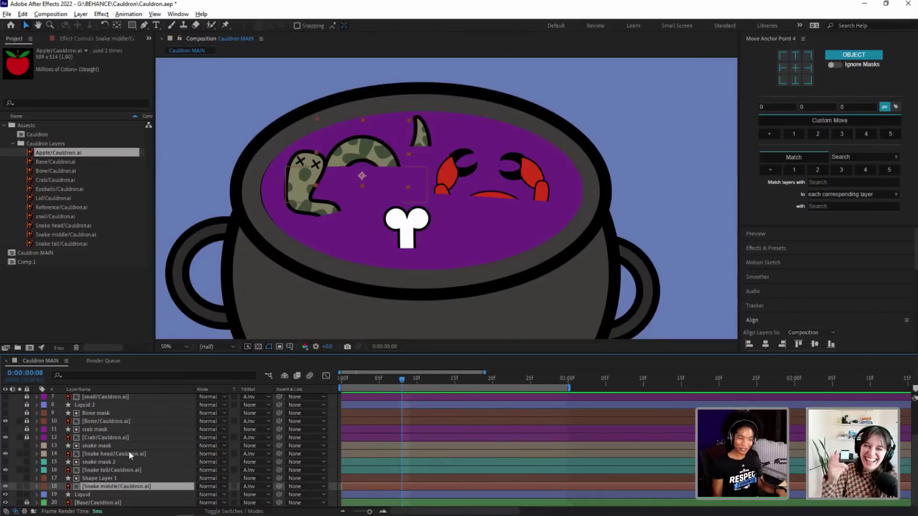
click(98, 478)
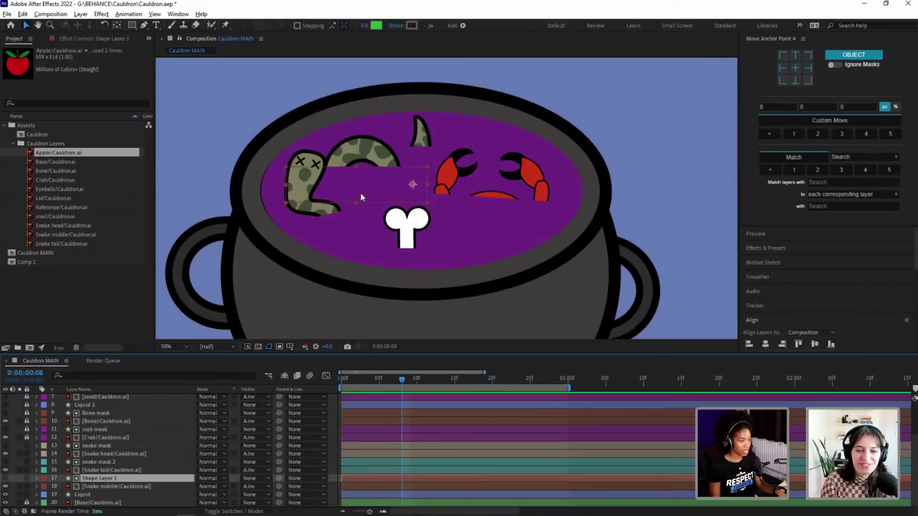
drag(374, 186, 369, 188)
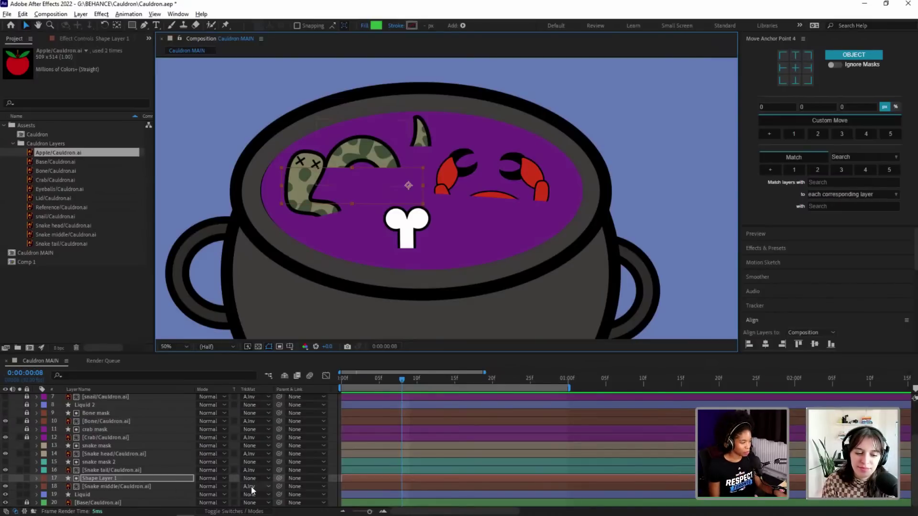
Step: Show the Snake middle layer's Rotation and keyframe it at 0:00:00:00
click(124, 486)
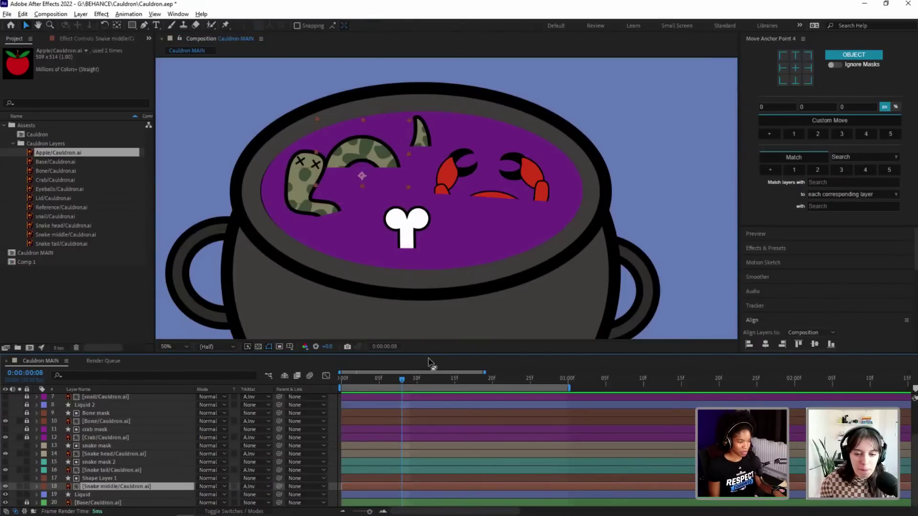
drag(428, 356, 429, 338)
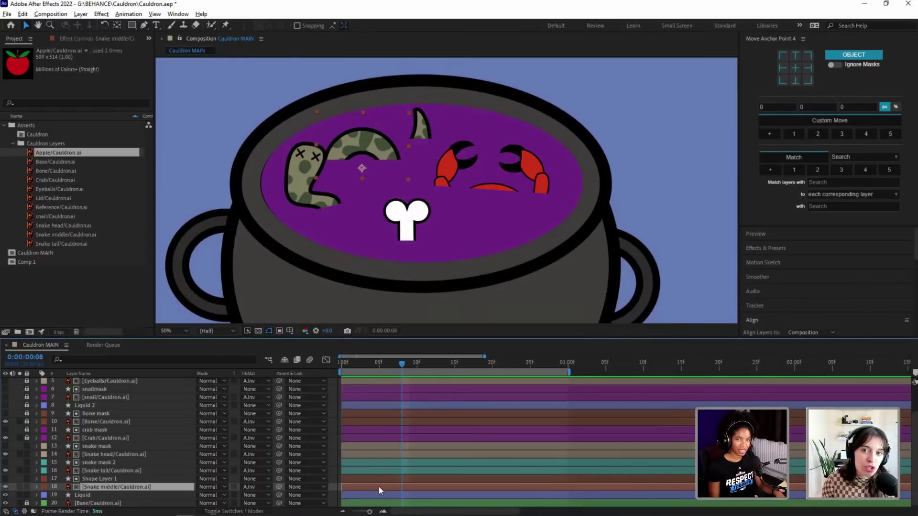
key(r)
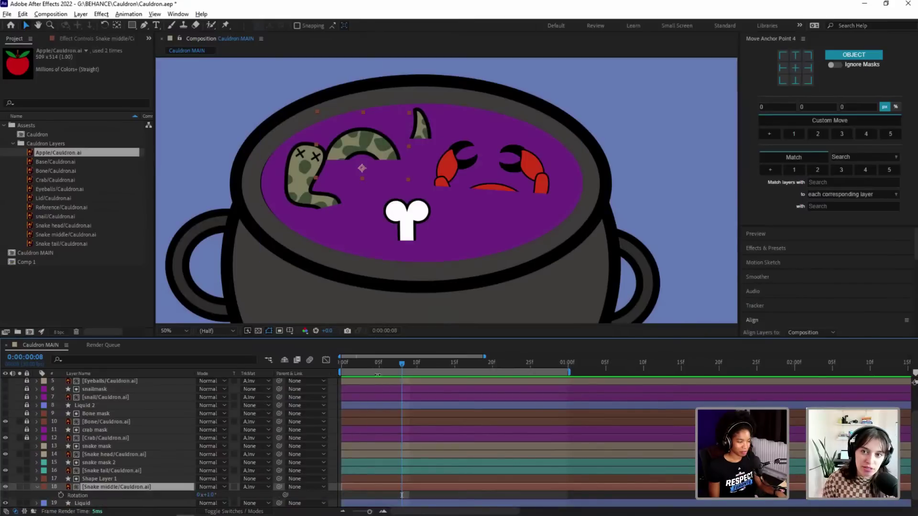
drag(377, 374, 342, 372)
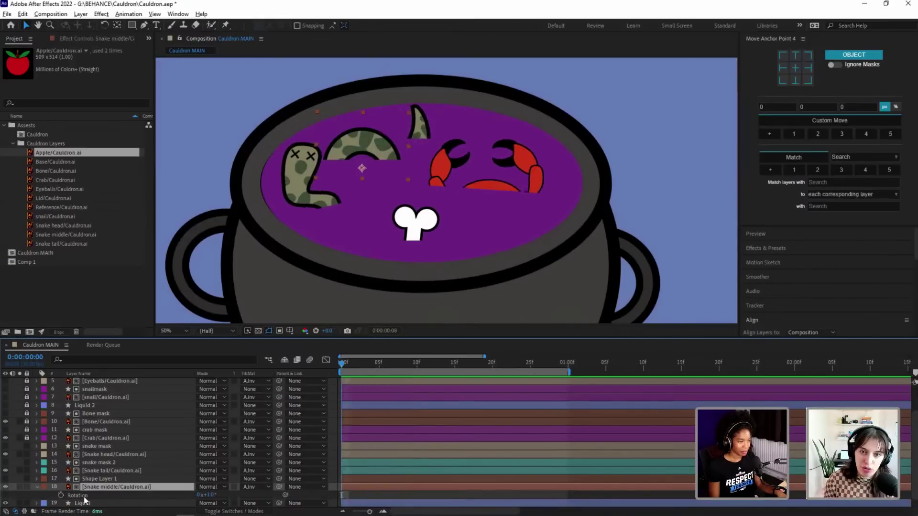
click(60, 496)
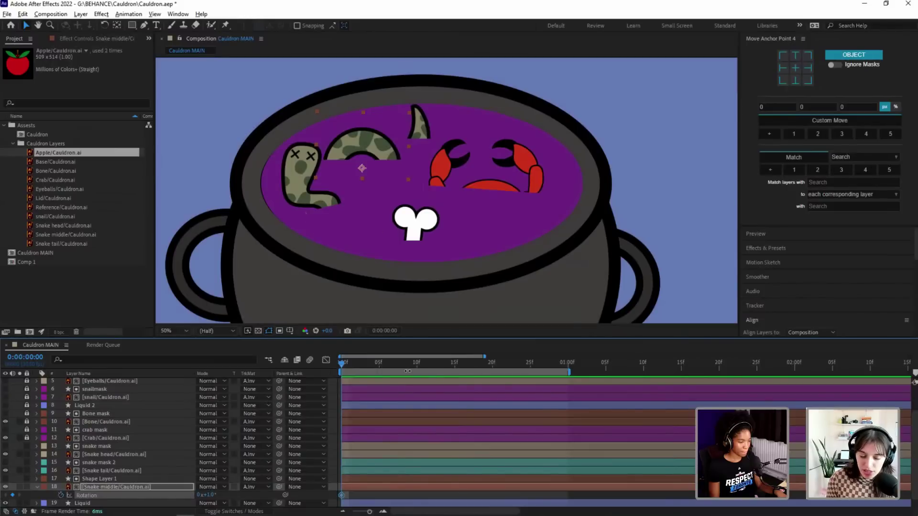
drag(214, 499, 211, 496)
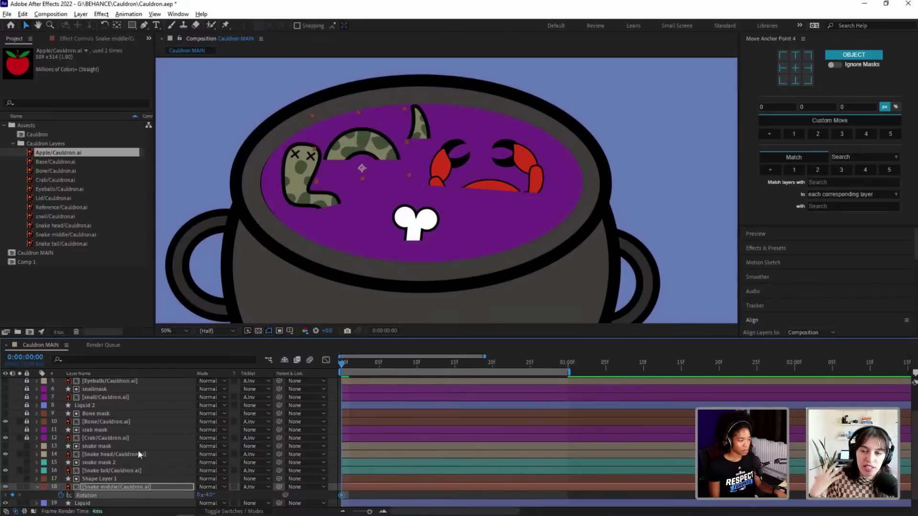
key(ctrl+z)
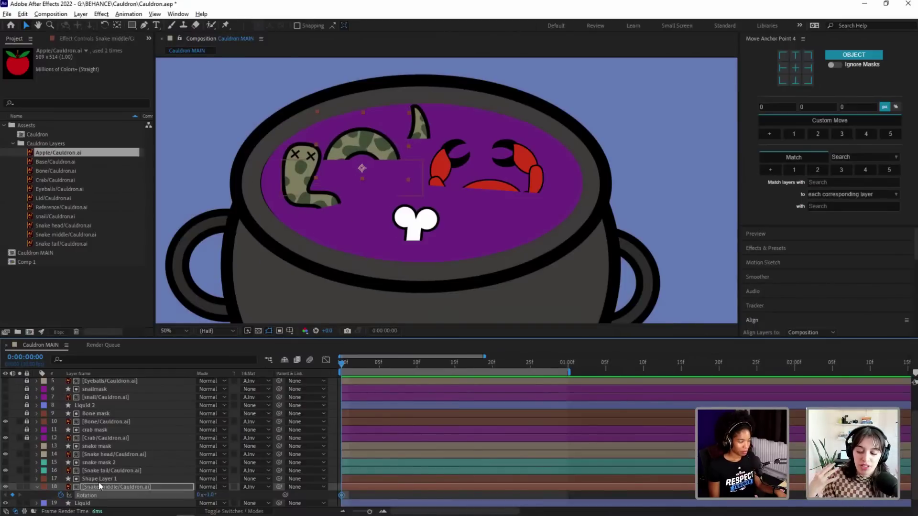
Step: Heighten and reposition the Shape Layer 1 matte over the base of the snake's middle, with its anchor point at the bottom centre
click(98, 479)
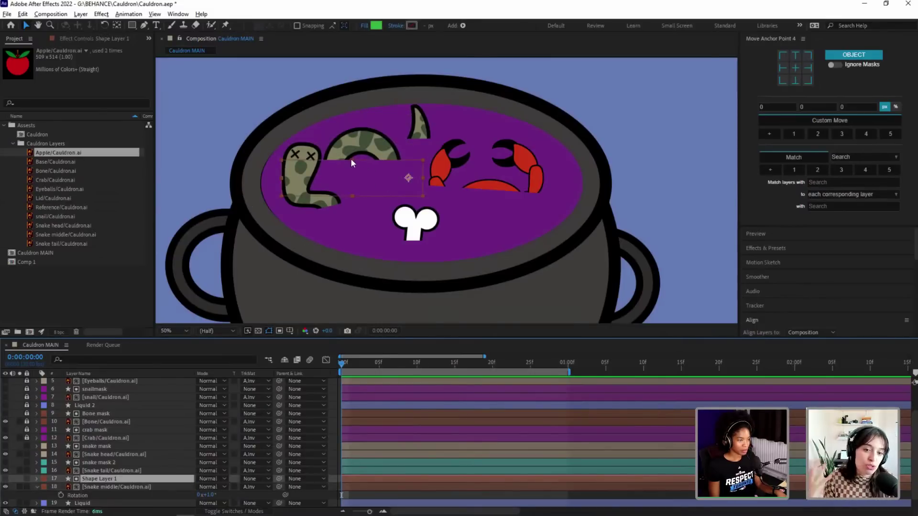
drag(351, 159, 351, 154)
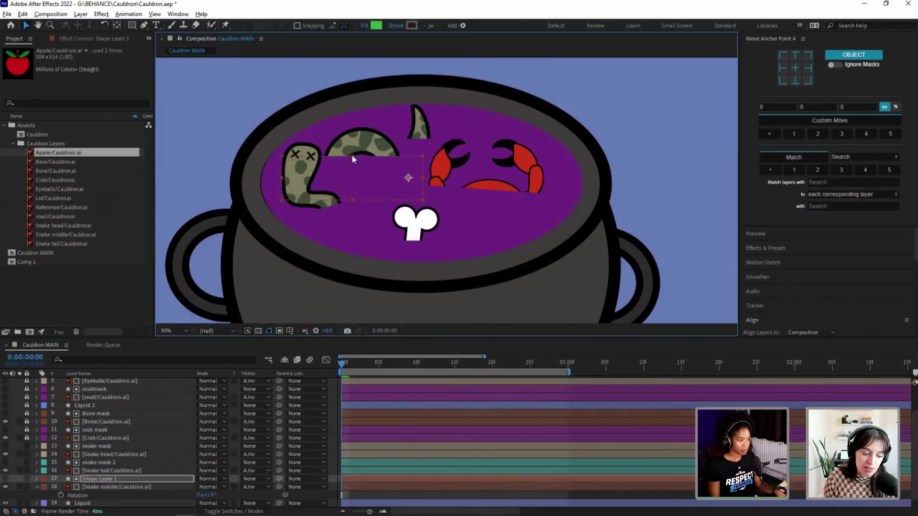
click(795, 80)
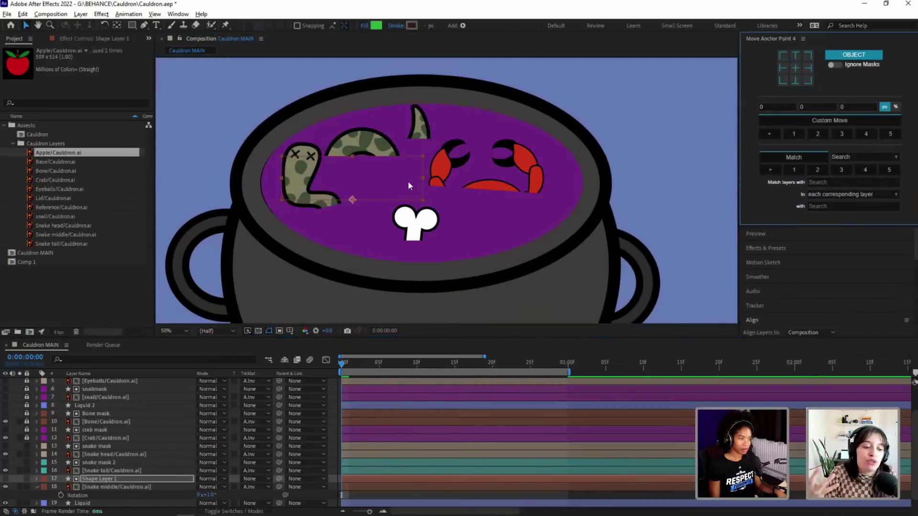
drag(403, 183, 411, 185)
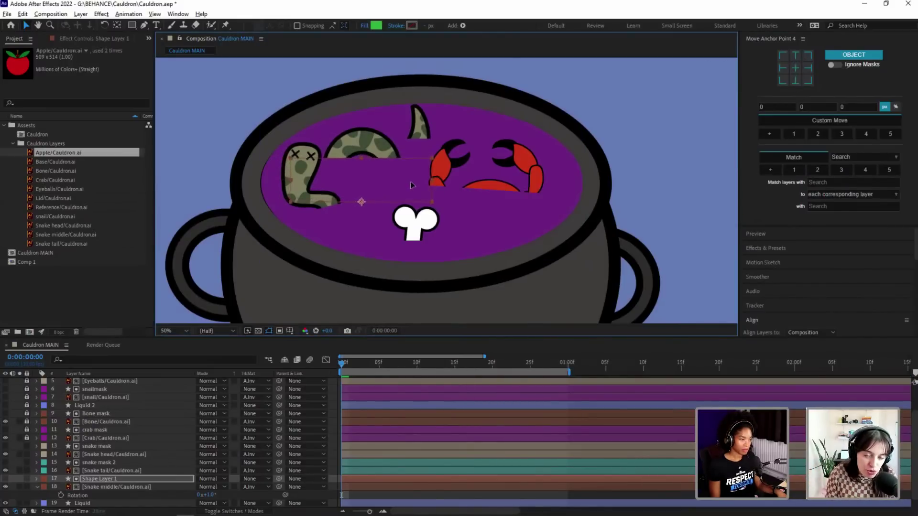
Step: Keyframe the Snake middle layer's Rotation at 0:00:00:00 with a value of -7.4°
click(103, 487)
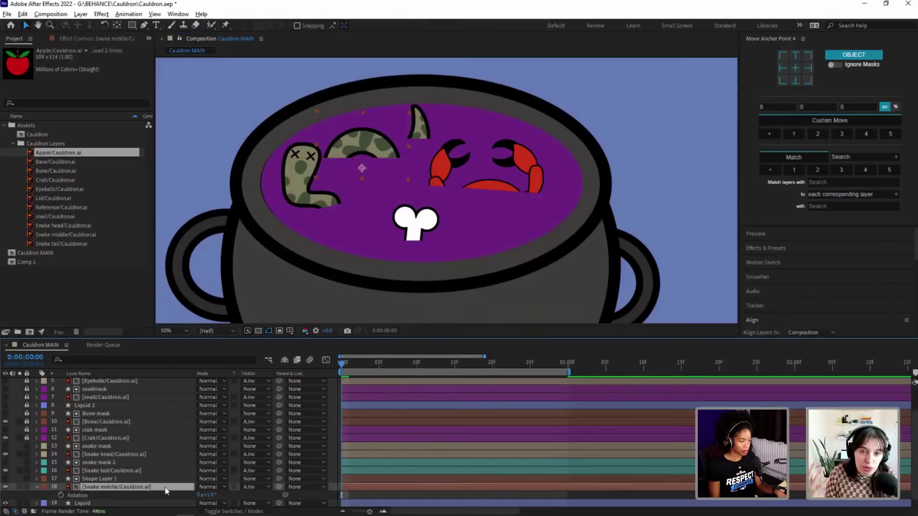
click(113, 480)
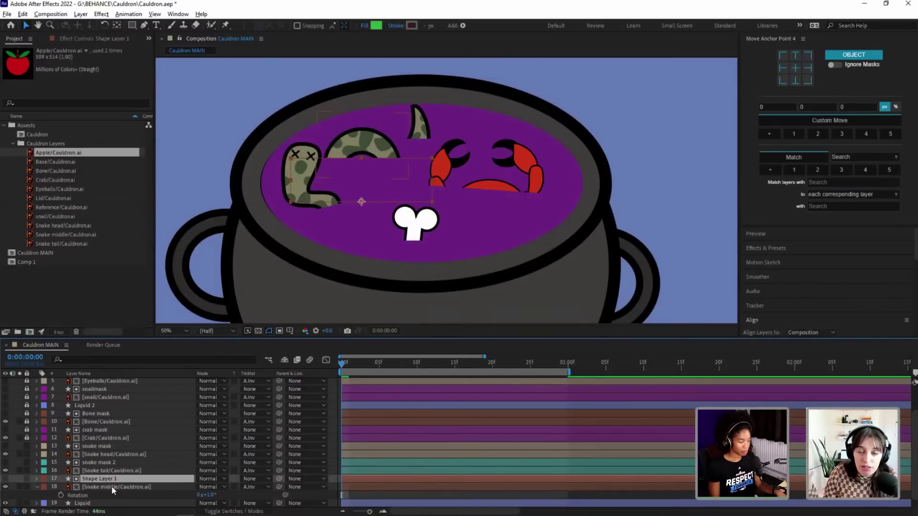
click(111, 486)
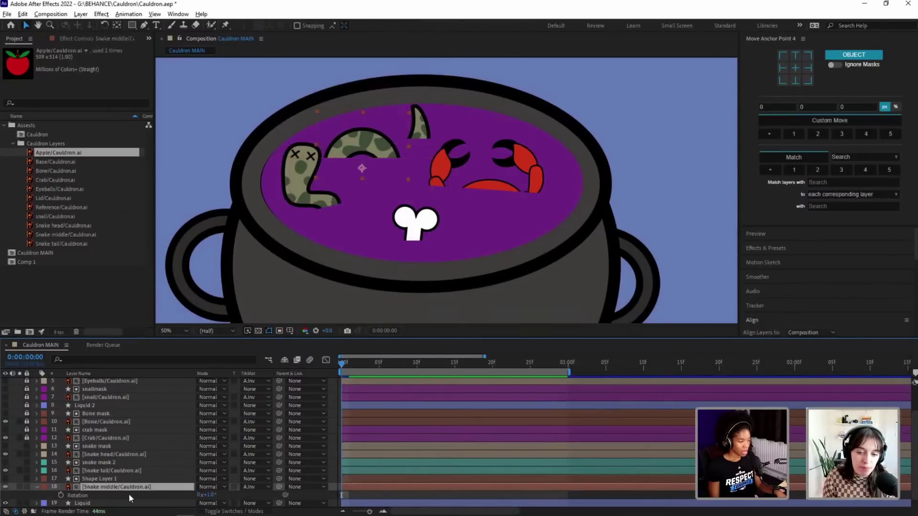
click(60, 495)
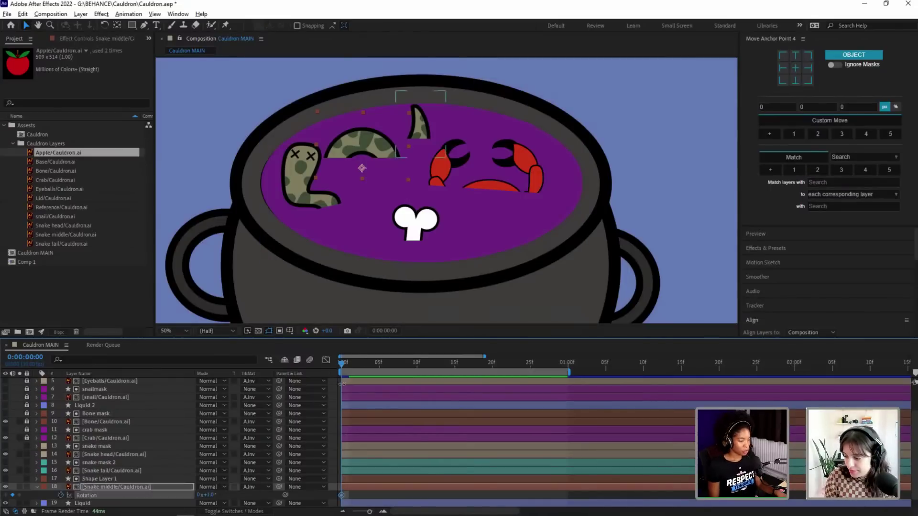
click(455, 368)
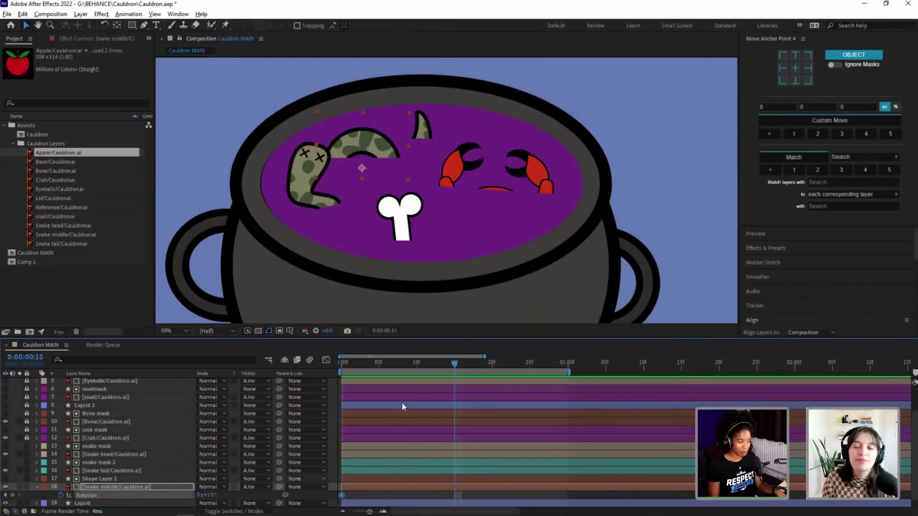
key(Home)
click(208, 495)
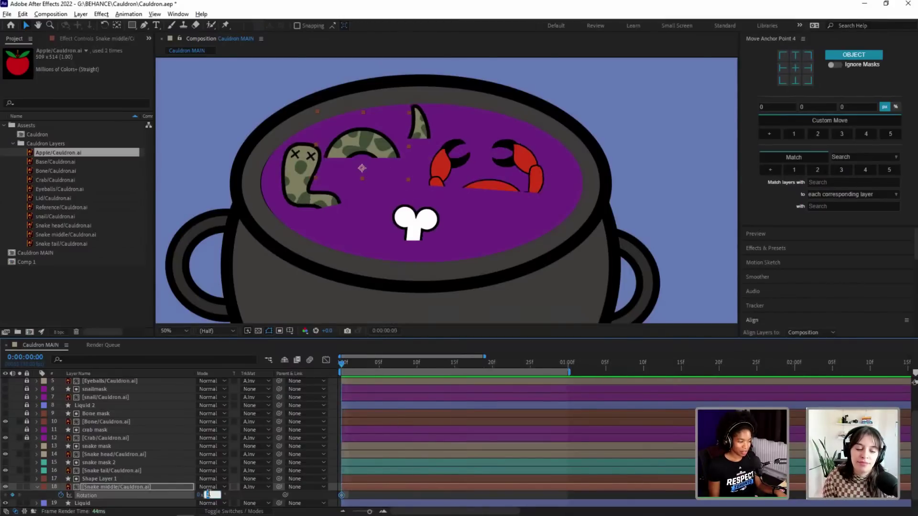
text(-3)
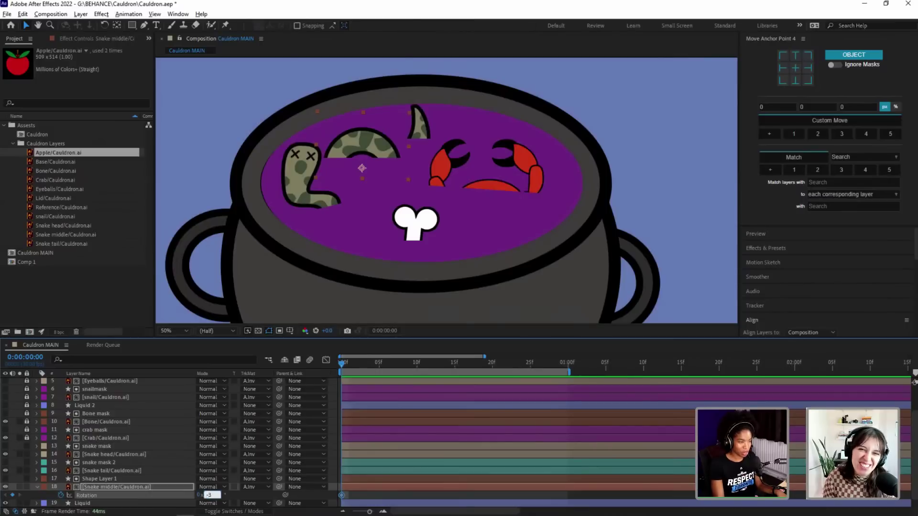
key(BackSpace)
text(4.2)
key(Return)
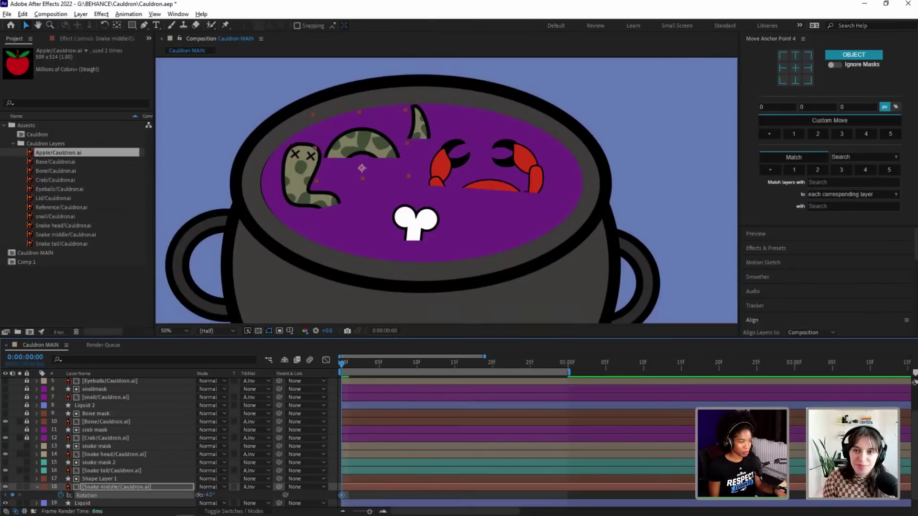
drag(199, 495, 196, 502)
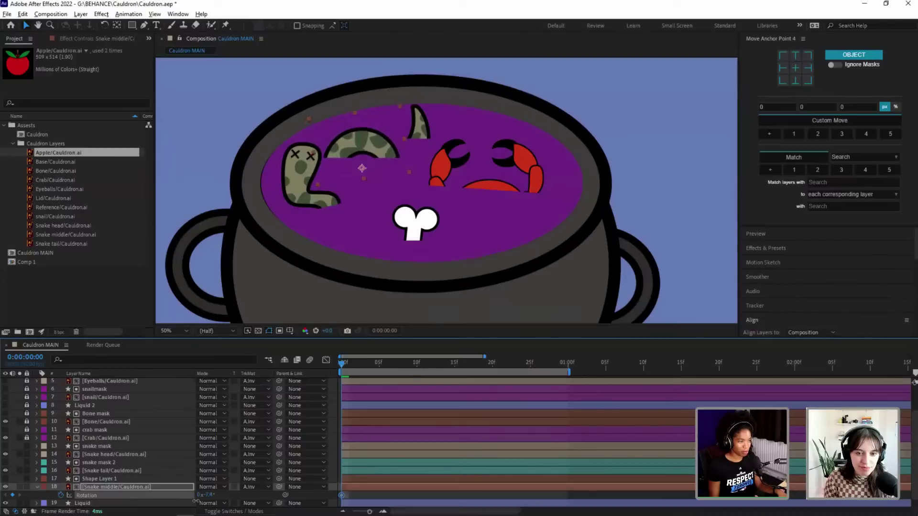
Step: Set the Snake middle layer's Rotation to 7° at 0:00:00:15
click(455, 366)
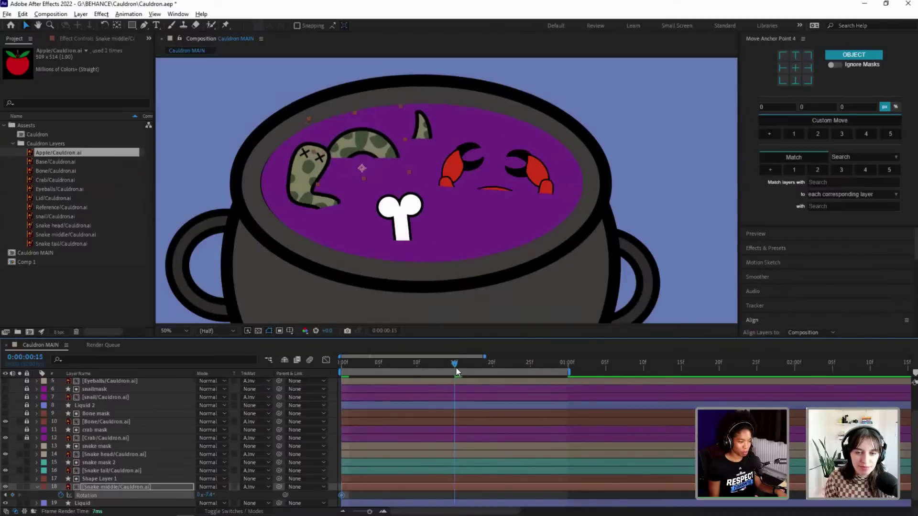
click(210, 495)
text(7)
key(Return)
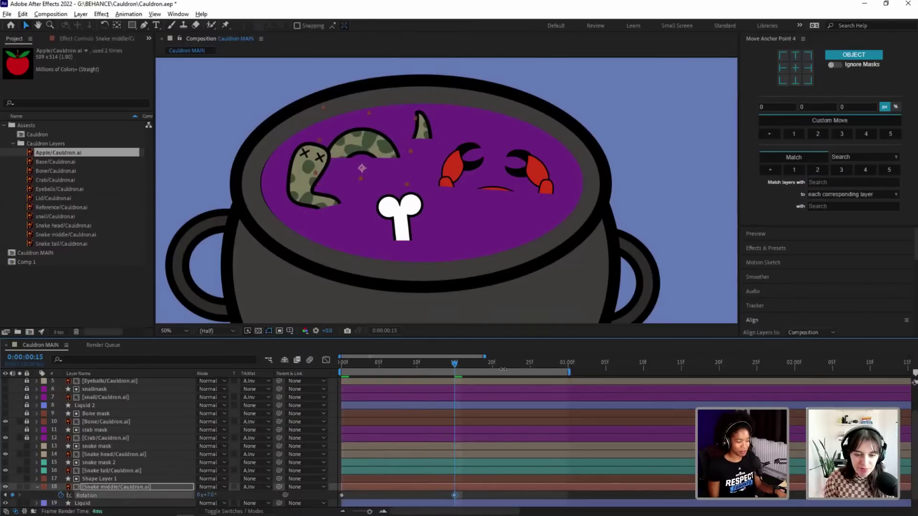
Step: Copy the Snake middle's first Rotation keyframe to 0:00:01:00 and apply Easy Ease to all three Rotation keyframes
mouse_move(552, 368)
mouse_down()
mouse_move(575, 368)
mouse_move(566, 371)
mouse_up()
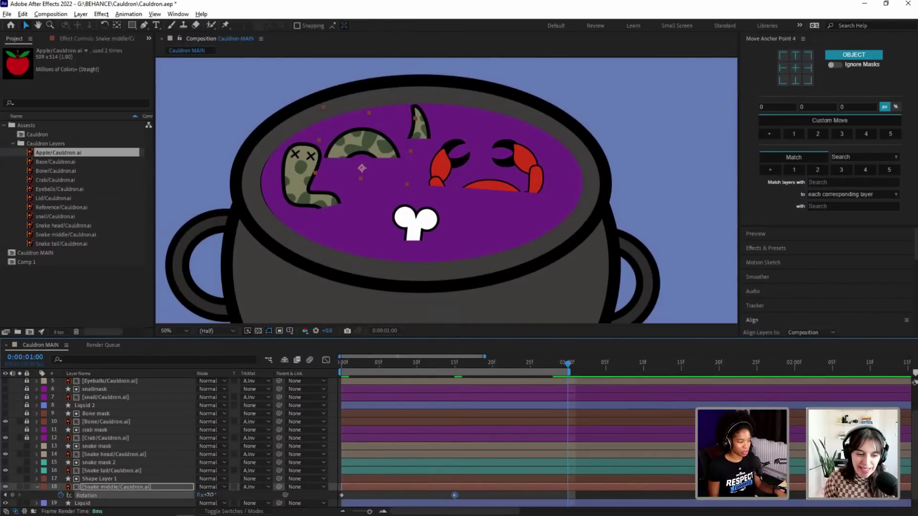
click(348, 501)
click(342, 495)
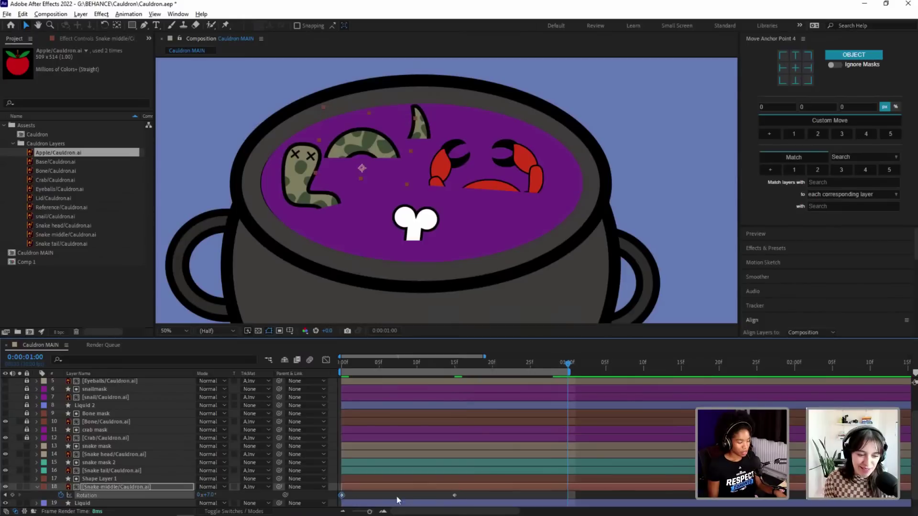
key(ctrl+c)
key(ctrl+v)
drag(582, 498, 326, 498)
key(F9)
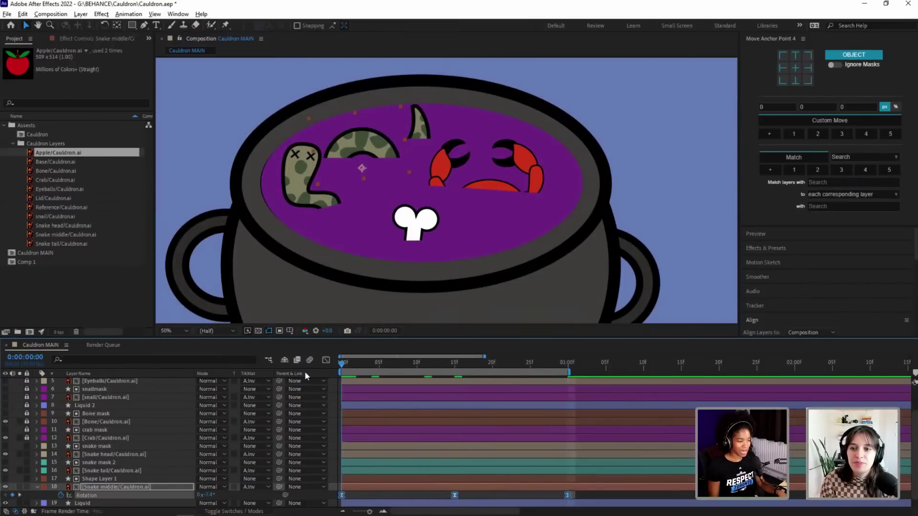
key(Home)
key(space)
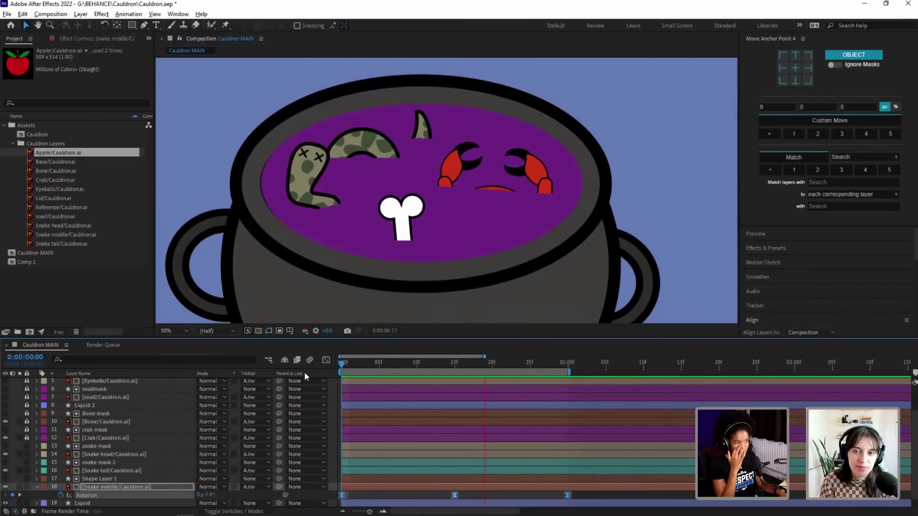
key(space)
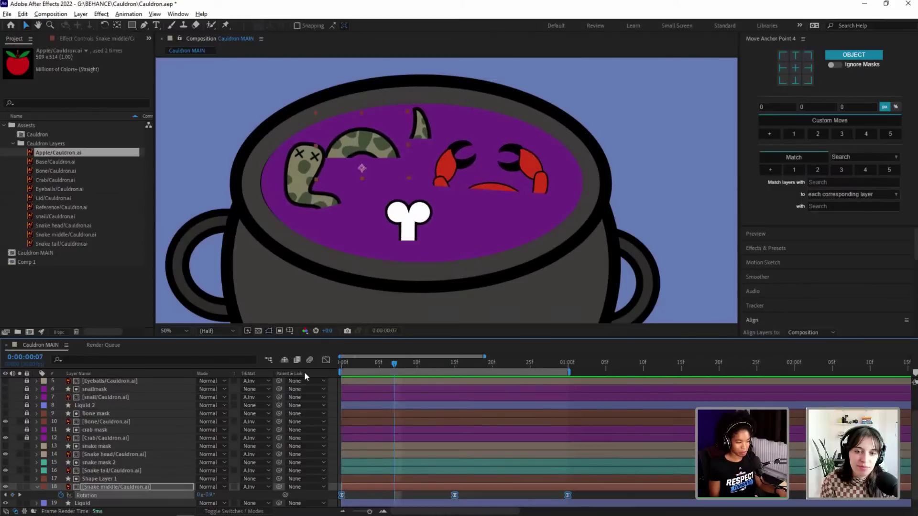
Step: Keyframe the Snake middle layer's Position at 0:00:00:00 and move the layer slightly down at 0:00:00:15
click(341, 365)
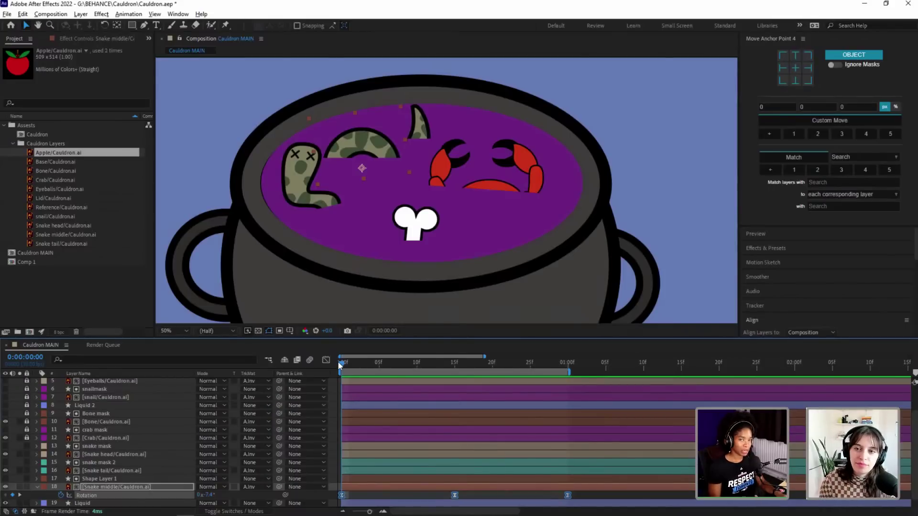
key(p)
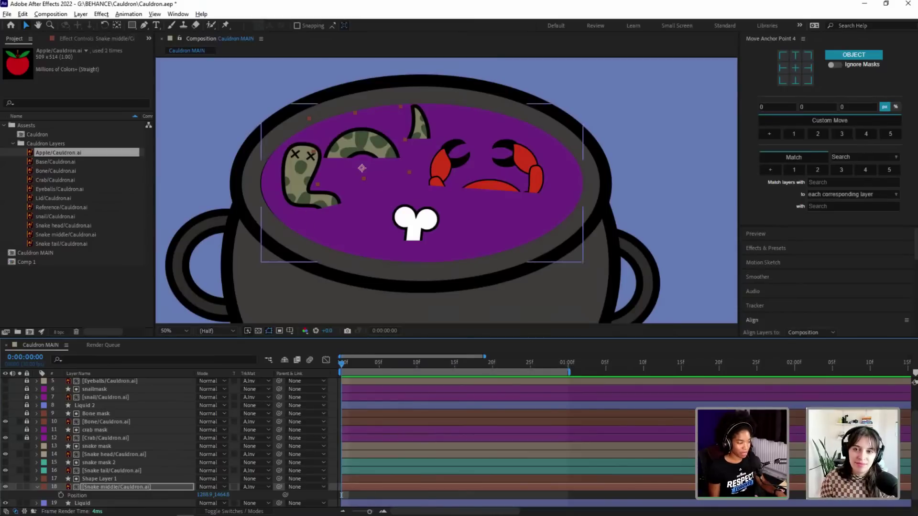
click(60, 495)
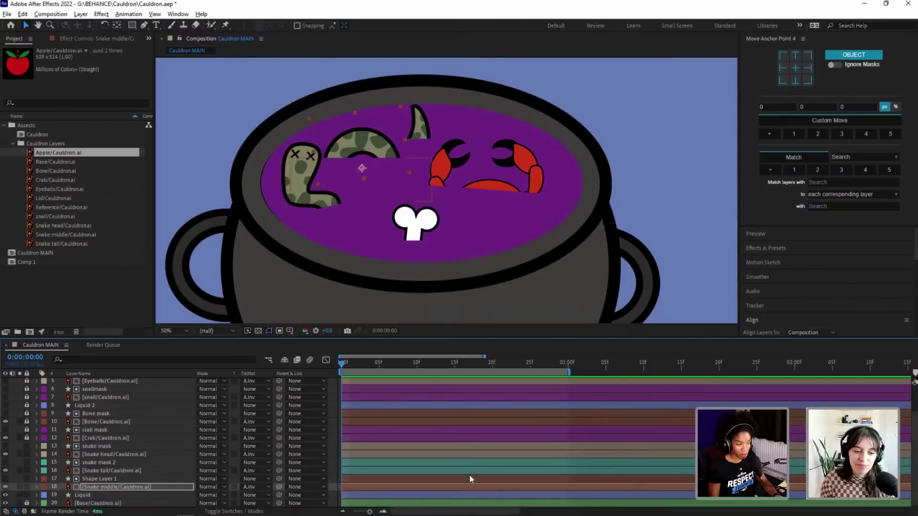
key(shift+r)
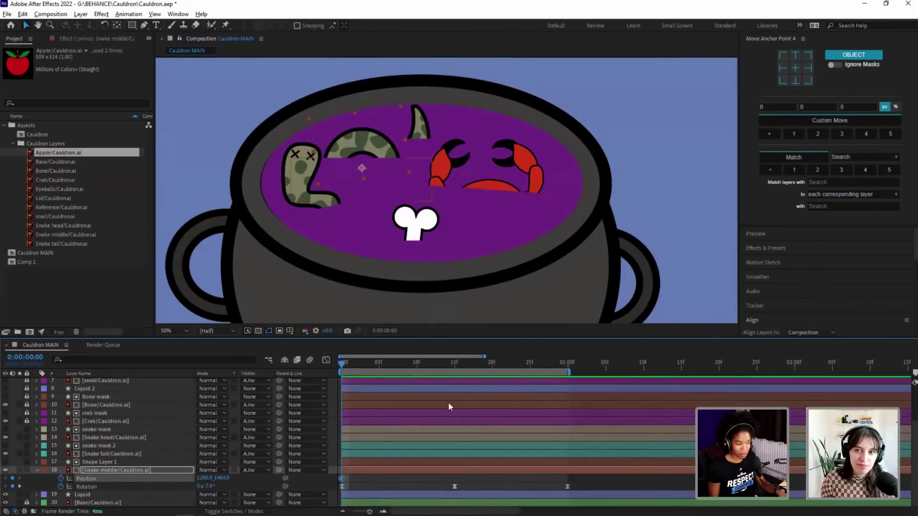
click(458, 366)
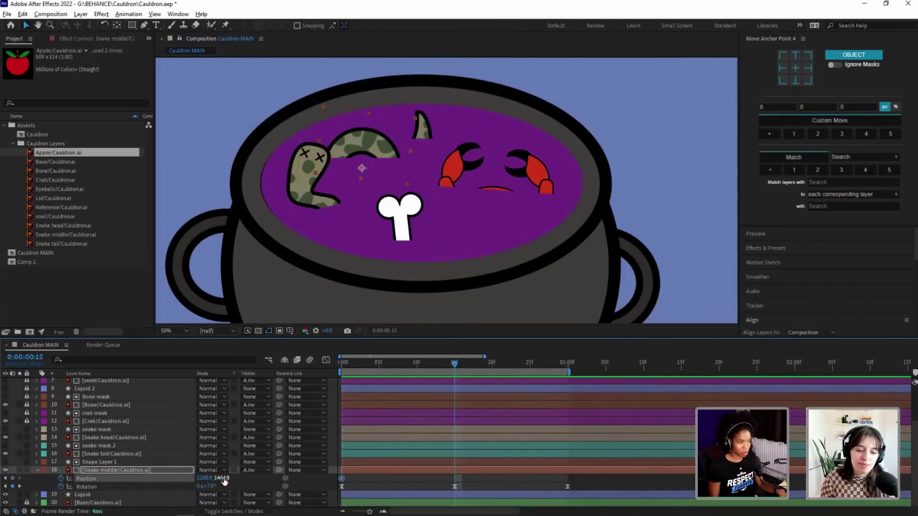
drag(225, 480, 227, 479)
Step: Copy the Snake middle's first Position keyframe to 0:00:01:00 and apply Easy Ease to all three Position keyframes
click(564, 366)
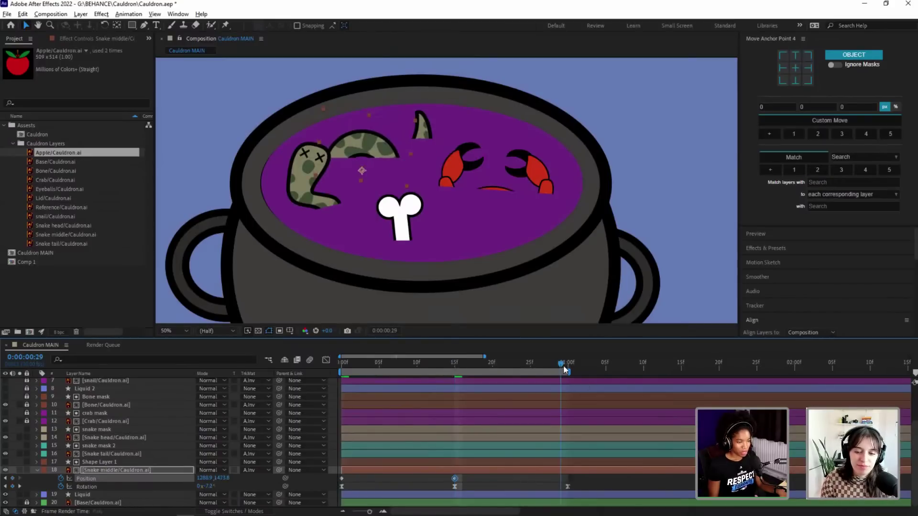
click(341, 478)
key(ctrl+c)
key(ctrl+v)
drag(578, 474, 335, 484)
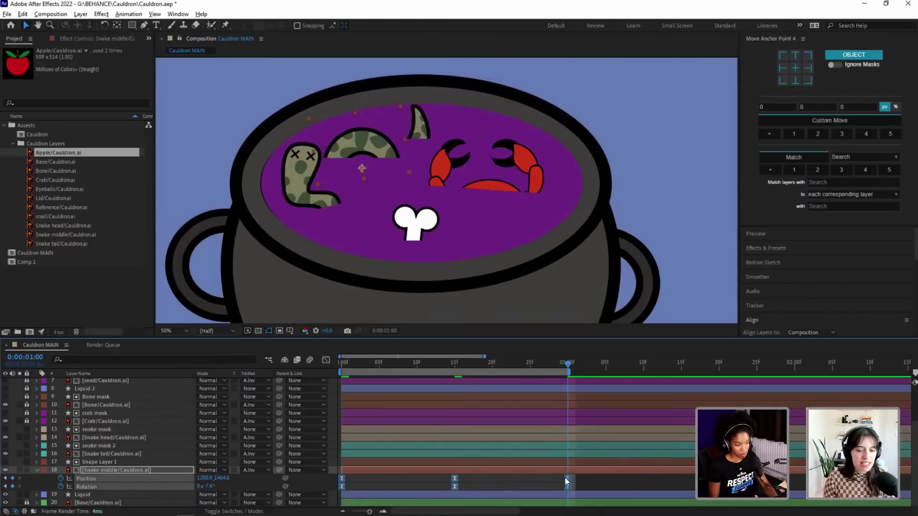
key(F9)
drag(367, 363, 257, 366)
key(space)
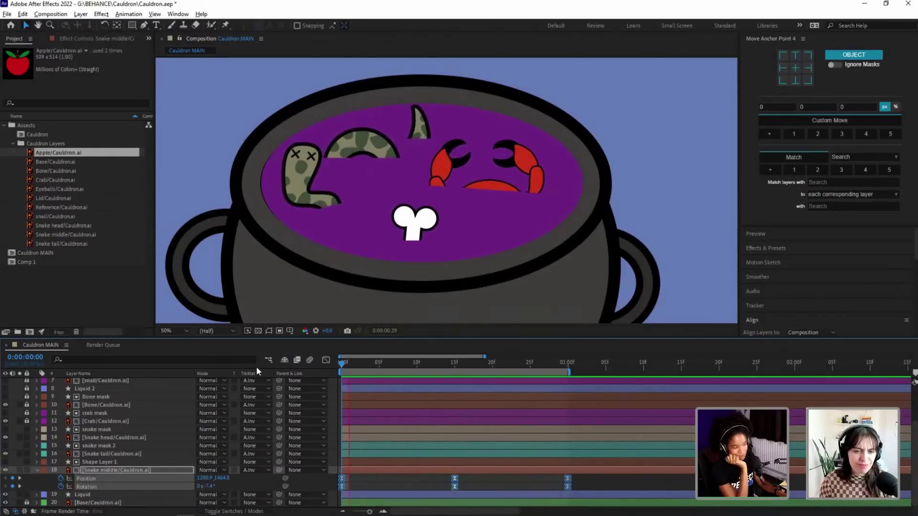
Step: Save the project, then collapse and deselect the Snake middle layer
key(ctrl+s)
click(37, 471)
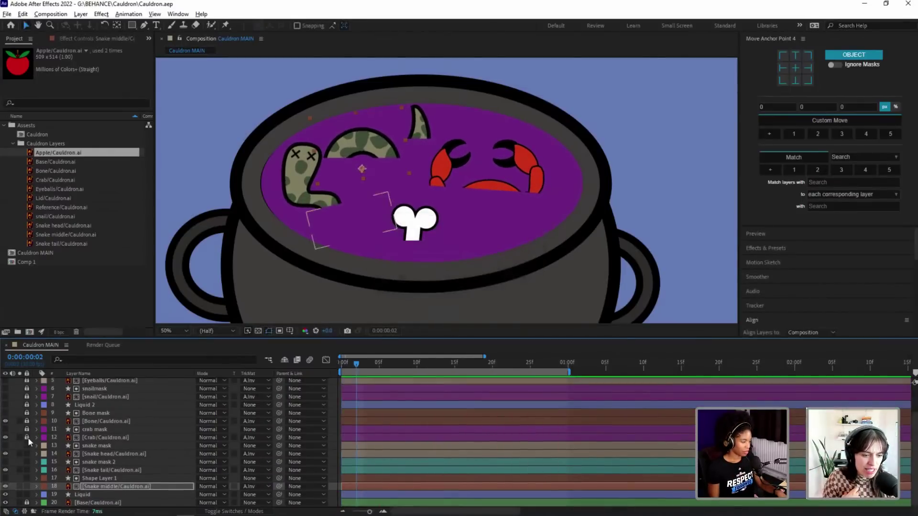
key(F2)
Step: Make the Lid layer visible and fit the whole composition in view
scroll(29, 450, up, 3)
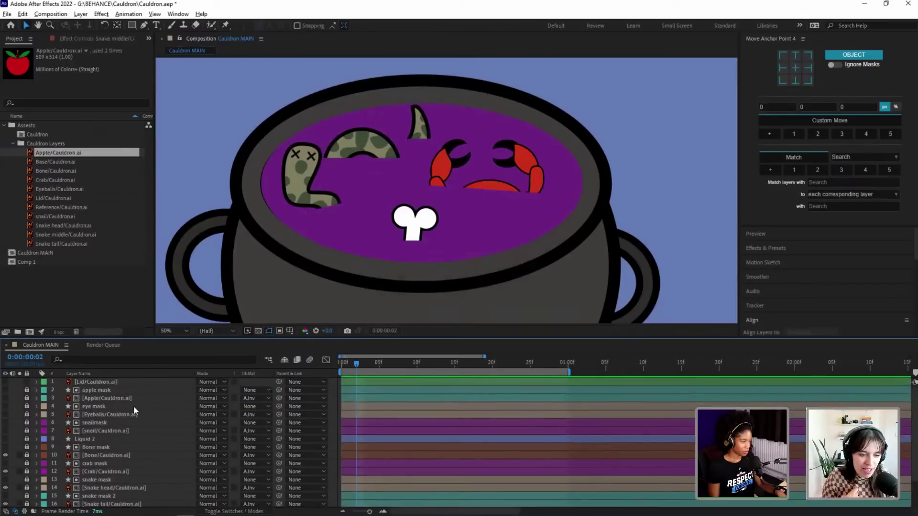
click(6, 382)
key(z)
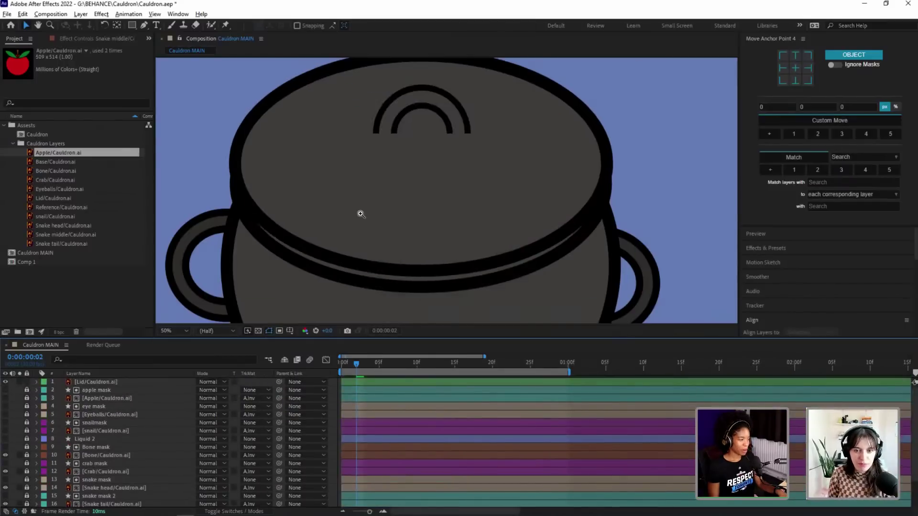
drag(361, 214, 308, 229)
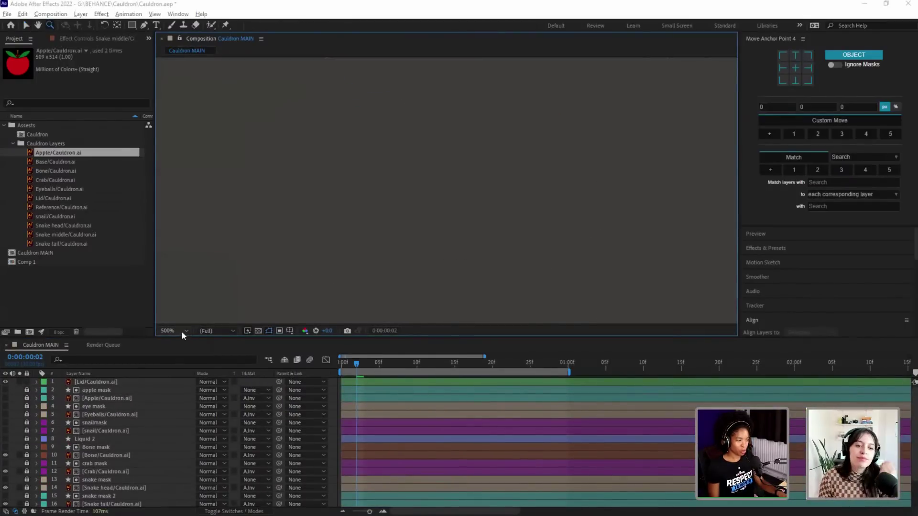
click(175, 330)
click(190, 345)
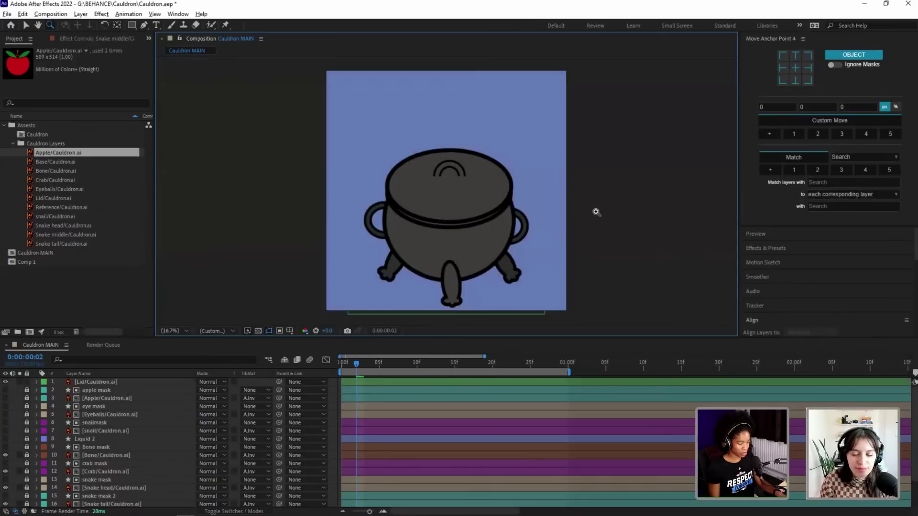
key(v)
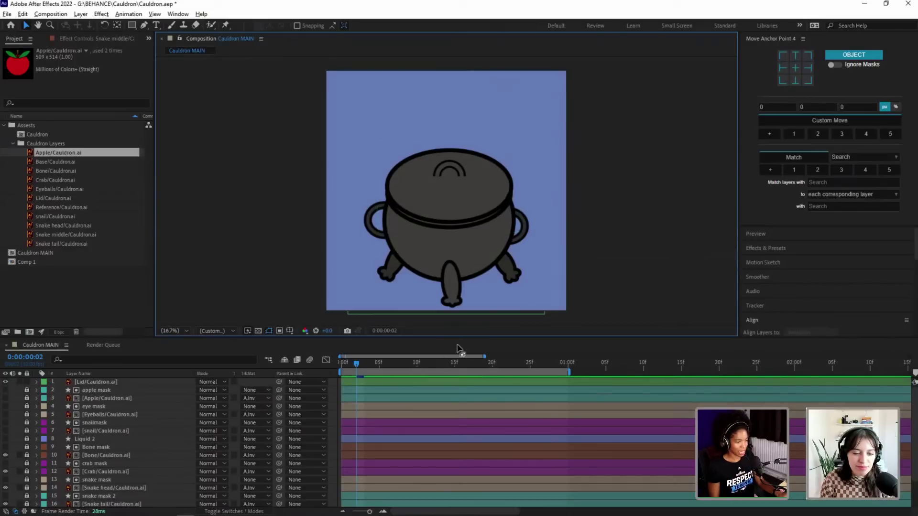
Step: Unlock the layers from apple mask to Liquid 2 and extend the work area to about 0:00:02:13
mouse_move(570, 371)
mouse_down()
mouse_move(784, 370)
mouse_move(576, 372)
mouse_move(591, 371)
mouse_up()
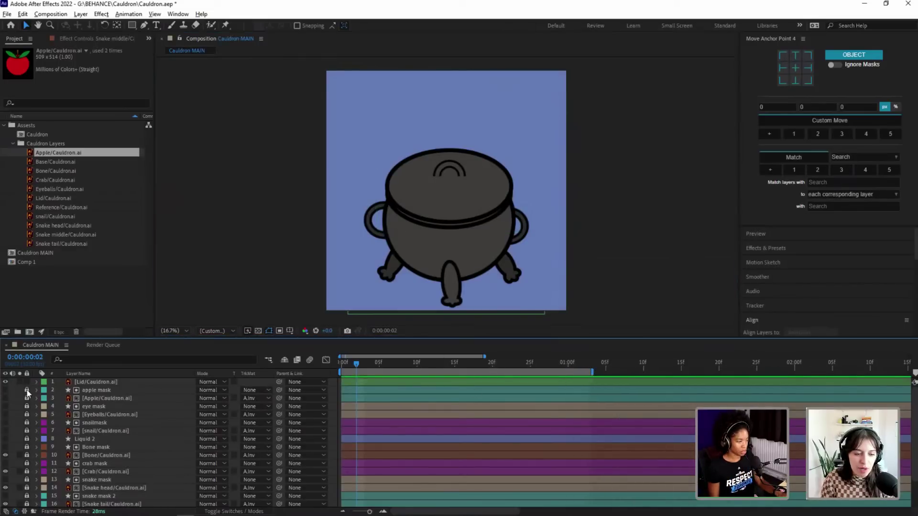
drag(27, 391, 27, 400)
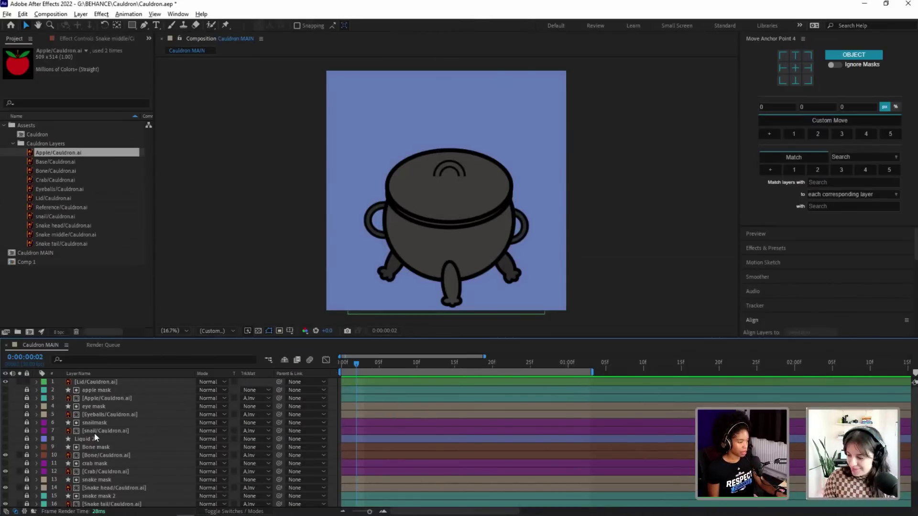
drag(27, 391, 24, 446)
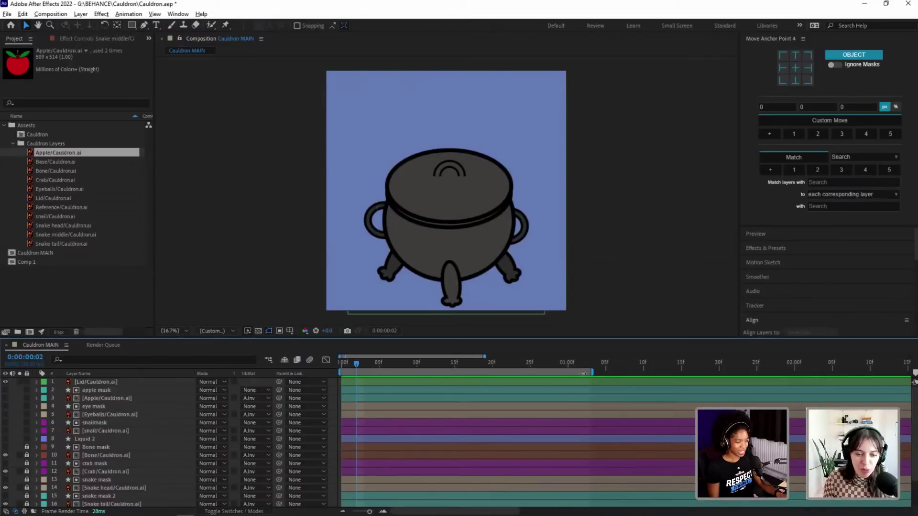
drag(593, 372, 899, 374)
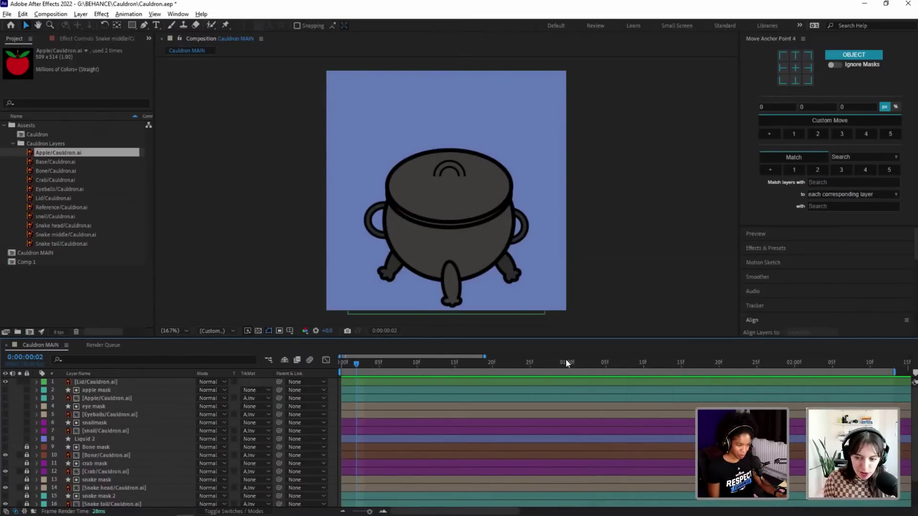
drag(566, 361, 336, 368)
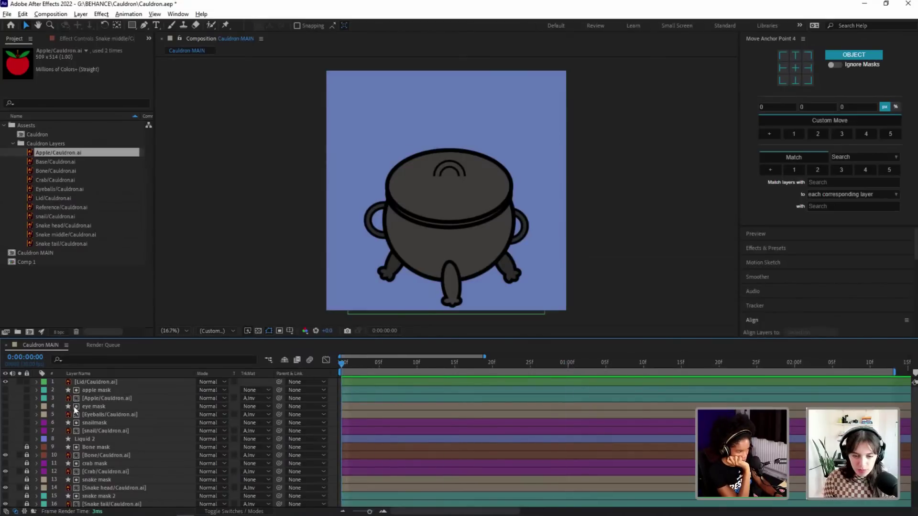
Step: Unlock the layers from Bone mask downward and extend the work area to about 0:00:05:05
scroll(54, 446, down, 2)
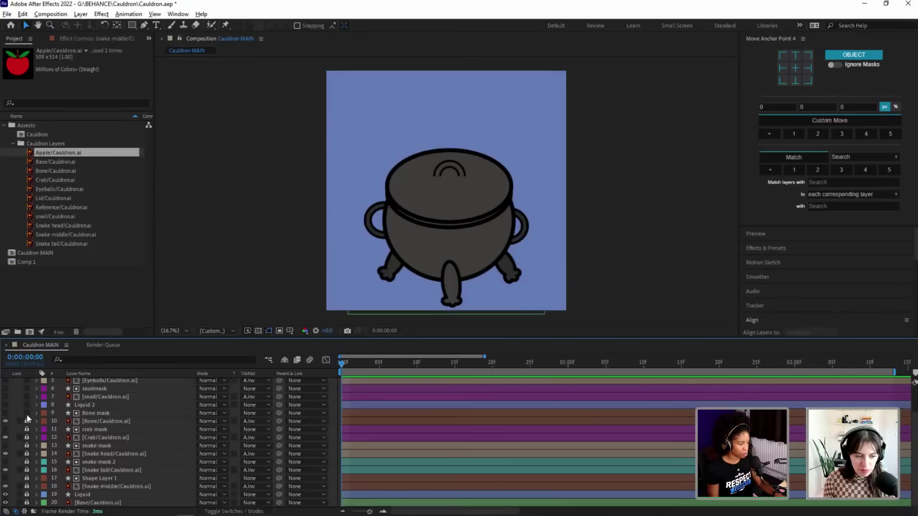
drag(27, 413, 19, 511)
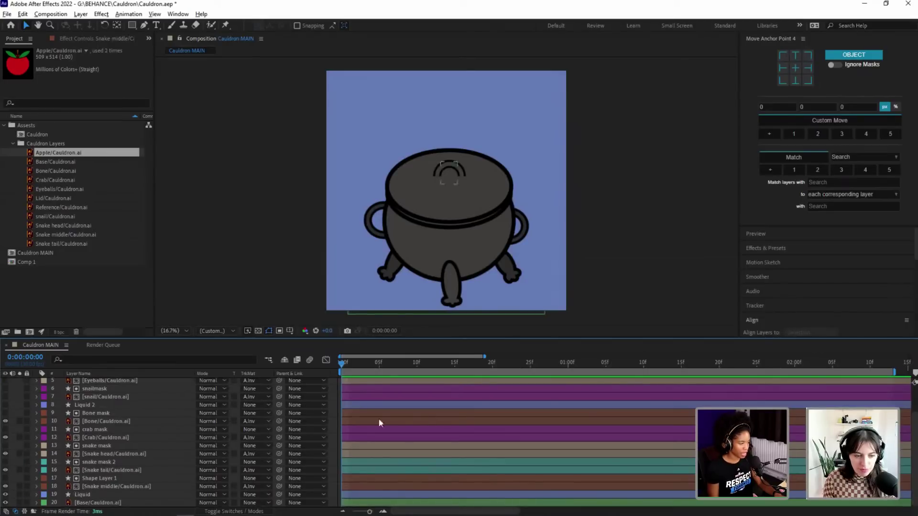
key(u)
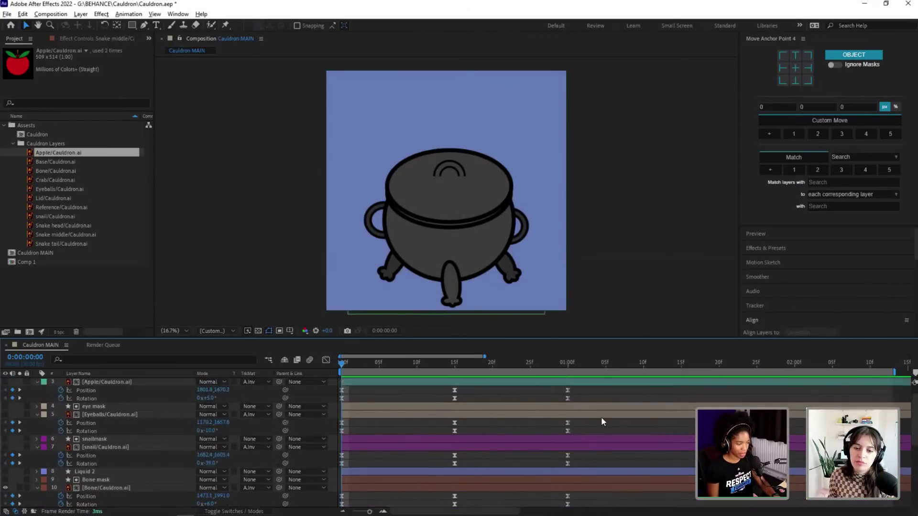
alt+scroll(600, 417, down, 5)
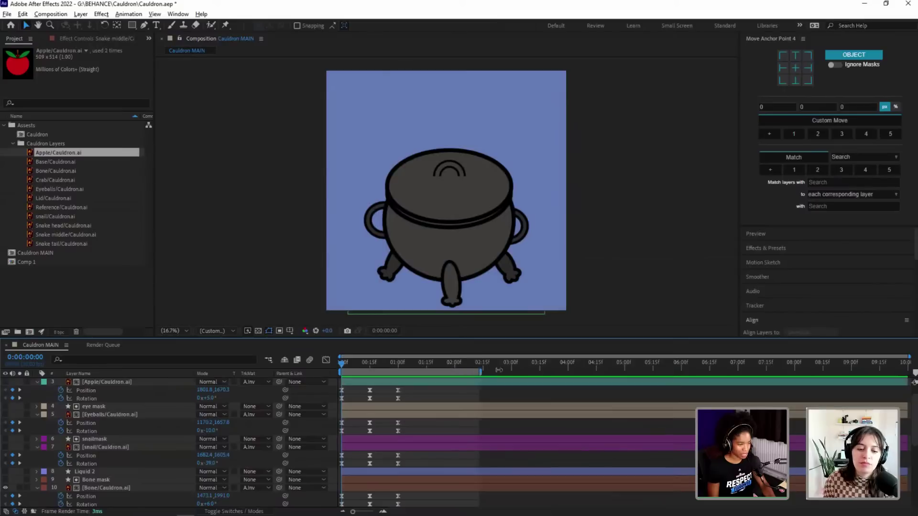
drag(480, 372, 635, 371)
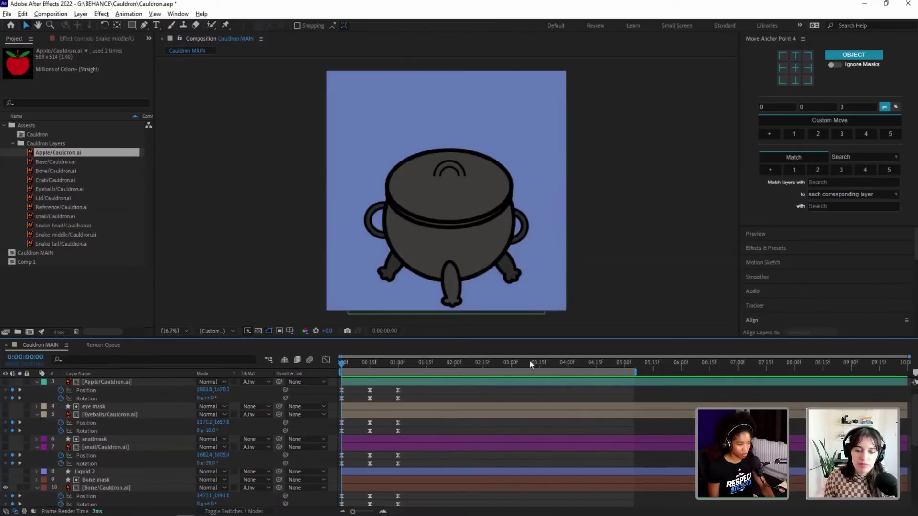
Step: Move all ingredient Position and Rotation keyframes together to start at 0:00:02:00, with the Lid layer hidden
key(ctrl+a)
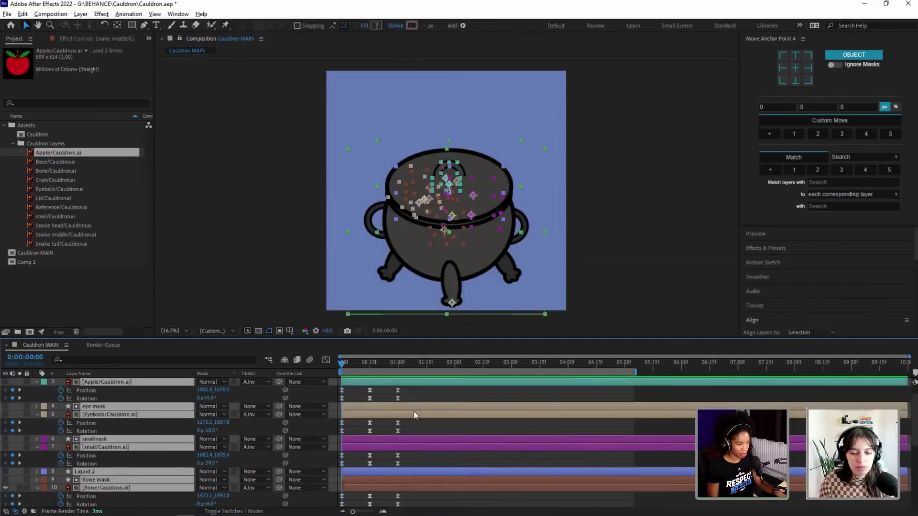
scroll(418, 415, up, 1)
drag(420, 408, 330, 502)
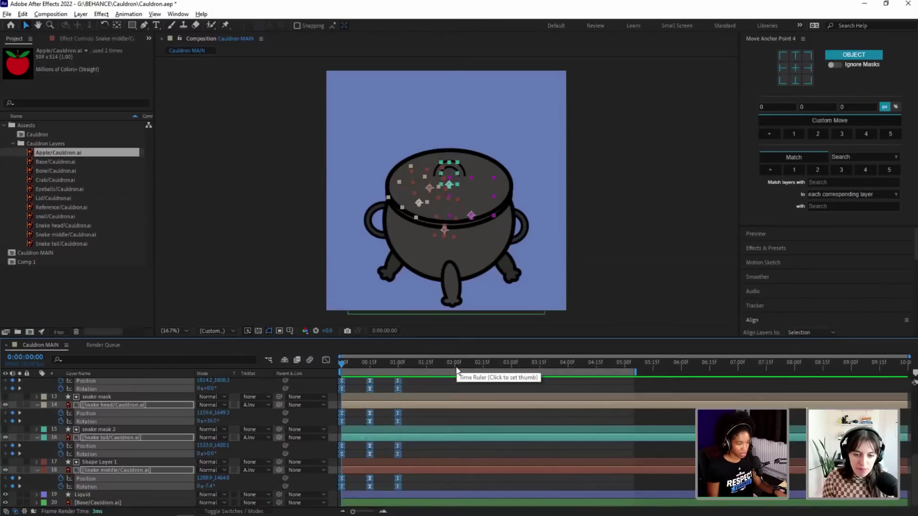
key(equal)
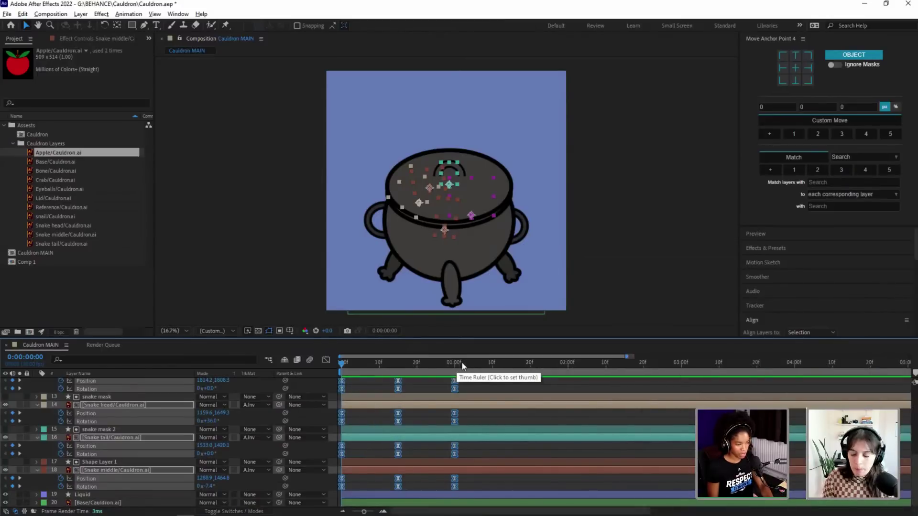
click(569, 364)
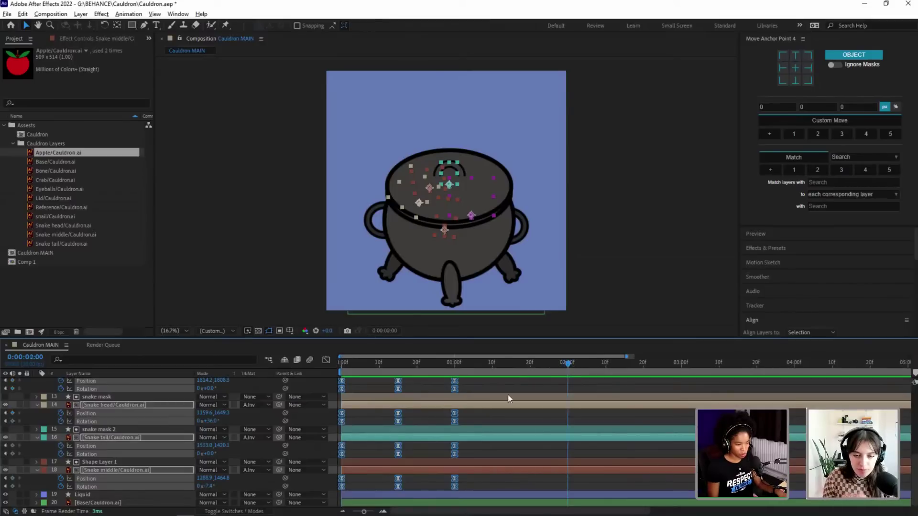
drag(341, 448, 566, 447)
scroll(106, 413, up, 10)
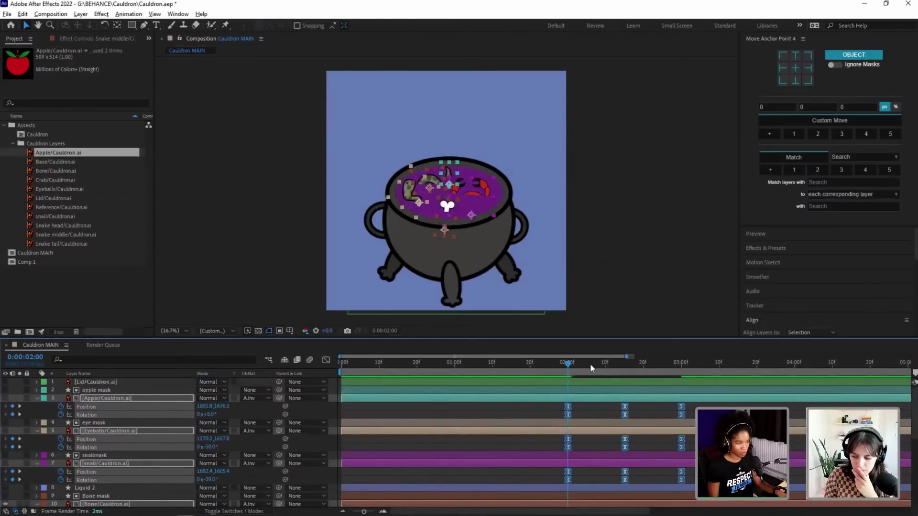
drag(590, 363, 627, 387)
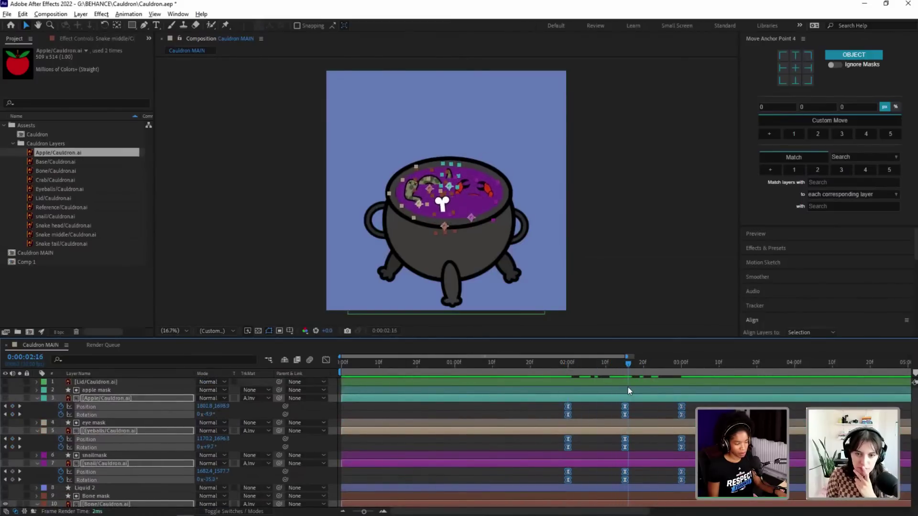
click(641, 417)
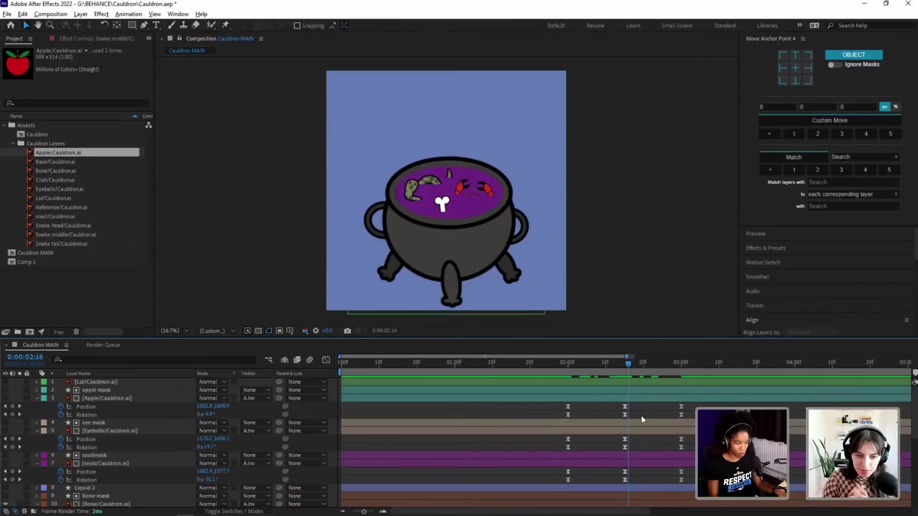
Step: Add a loopOut() expression to the Apple layer's Position
alt+click(62, 407)
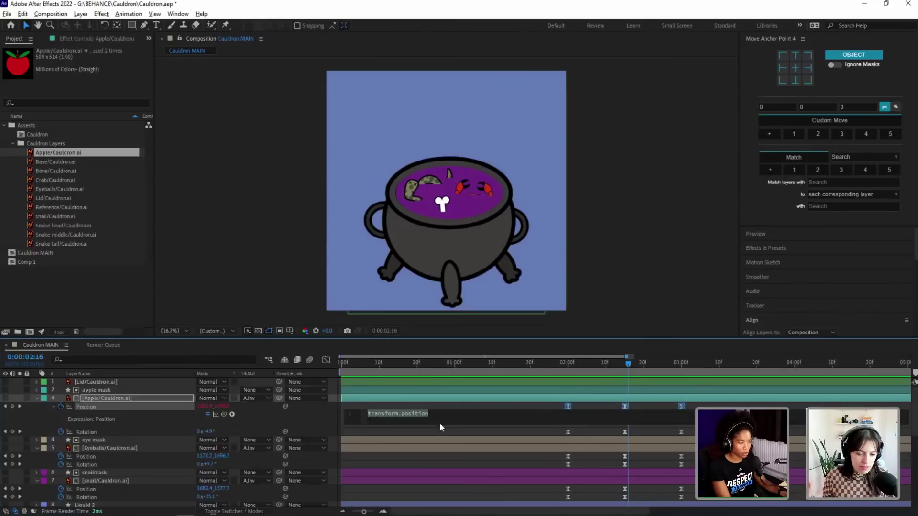
text(loop)
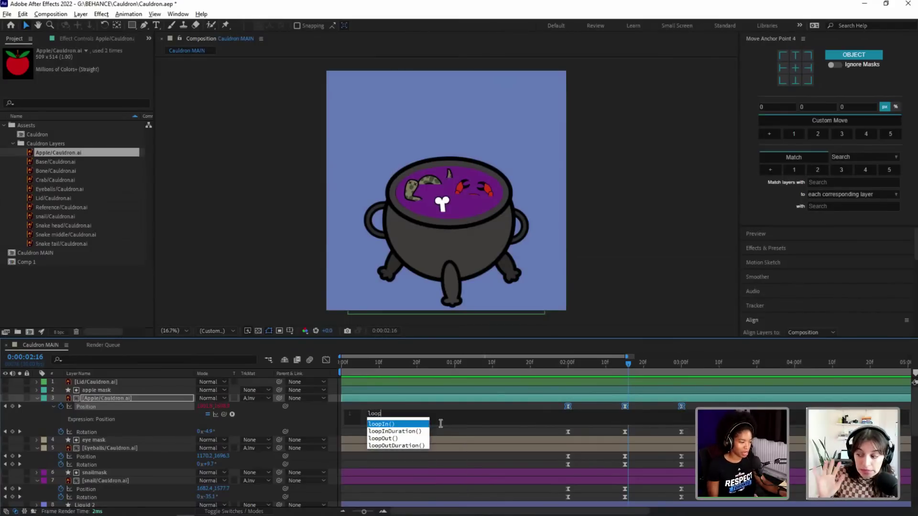
key(Down)
key(Down)
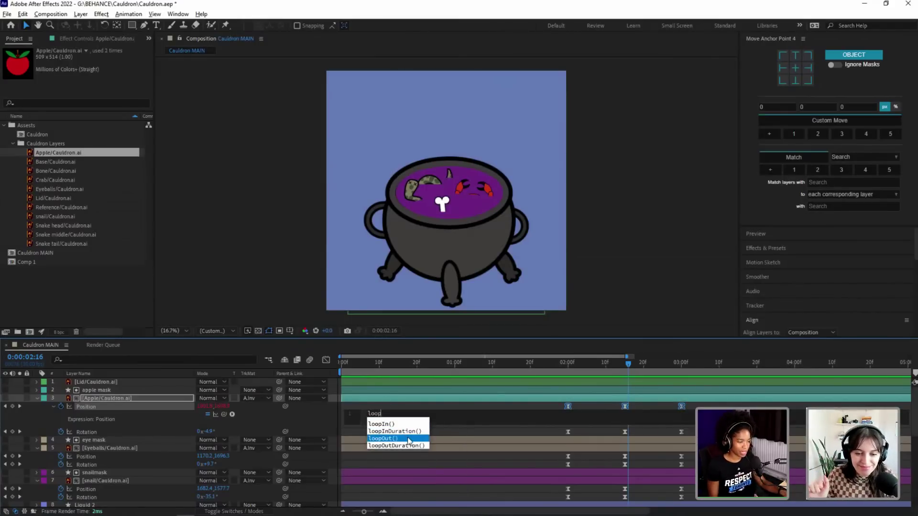
click(409, 439)
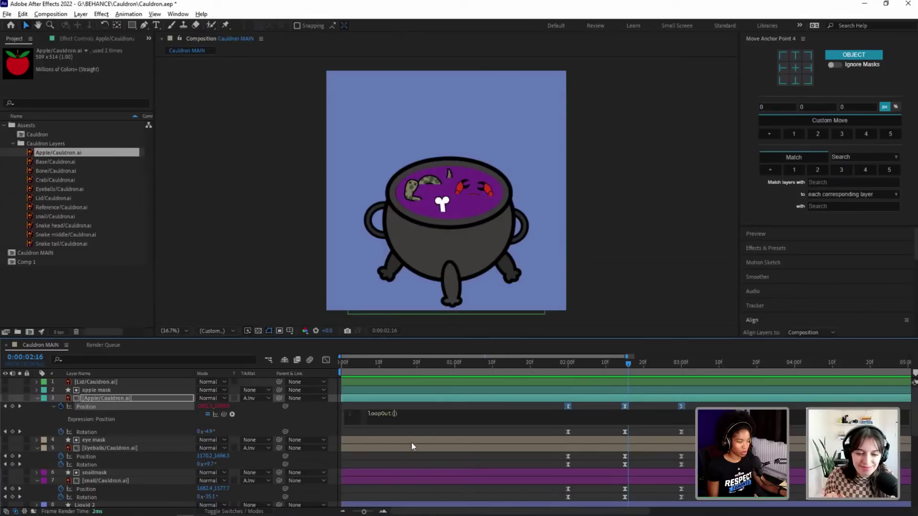
click(471, 460)
click(681, 367)
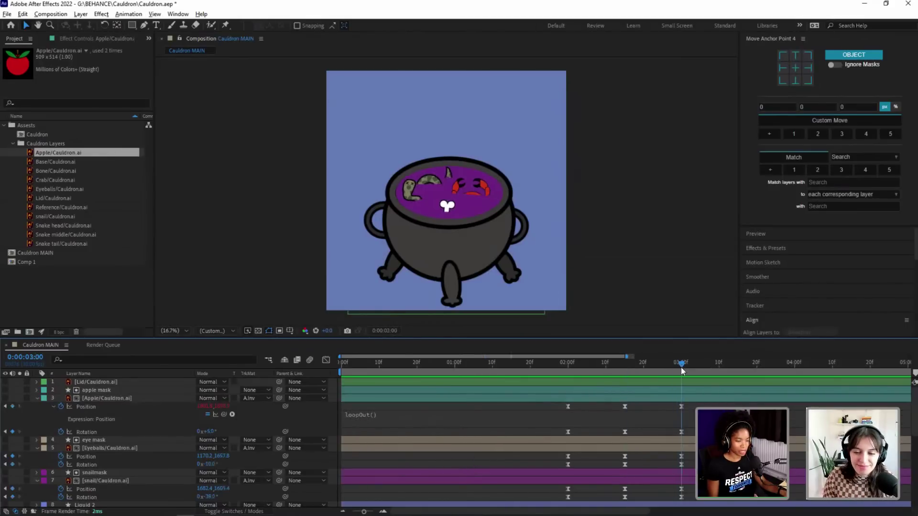
Step: Preview the composition from 0:00:02:00 to check how the ingredients move past their last keyframes
drag(682, 370, 567, 386)
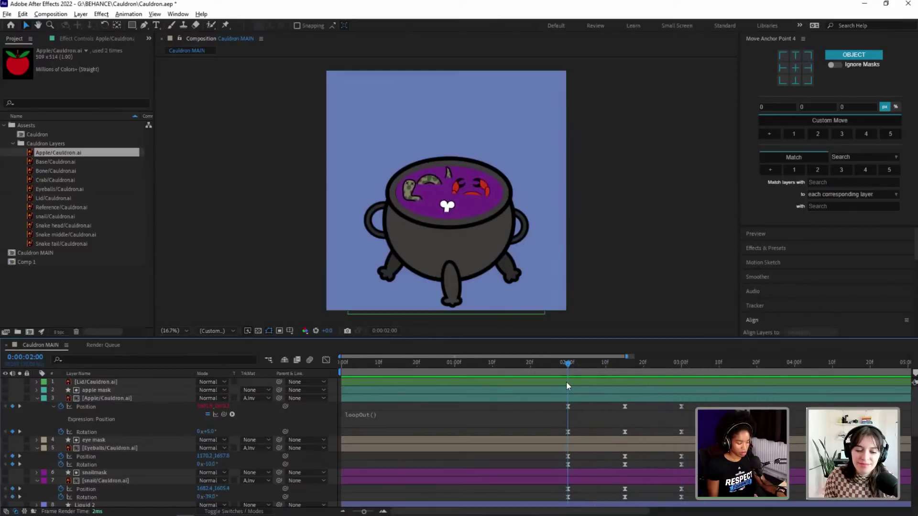
key(minus)
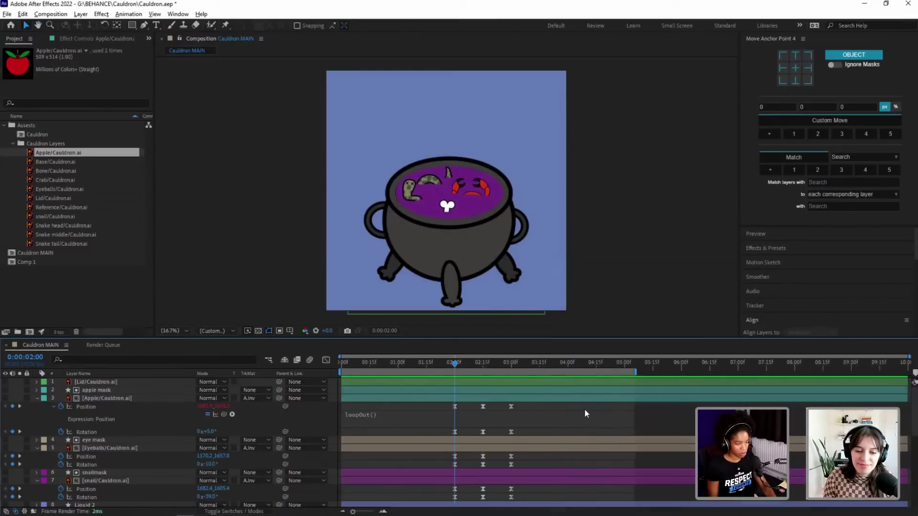
key(space)
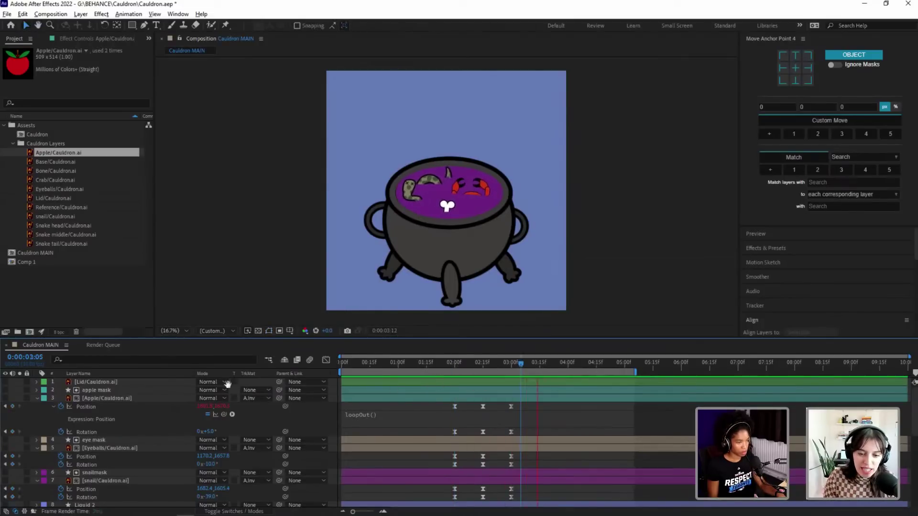
Step: Hide the Snake head, Snake tail, Snake middle and Liquid layers
scroll(25, 444, down, 5)
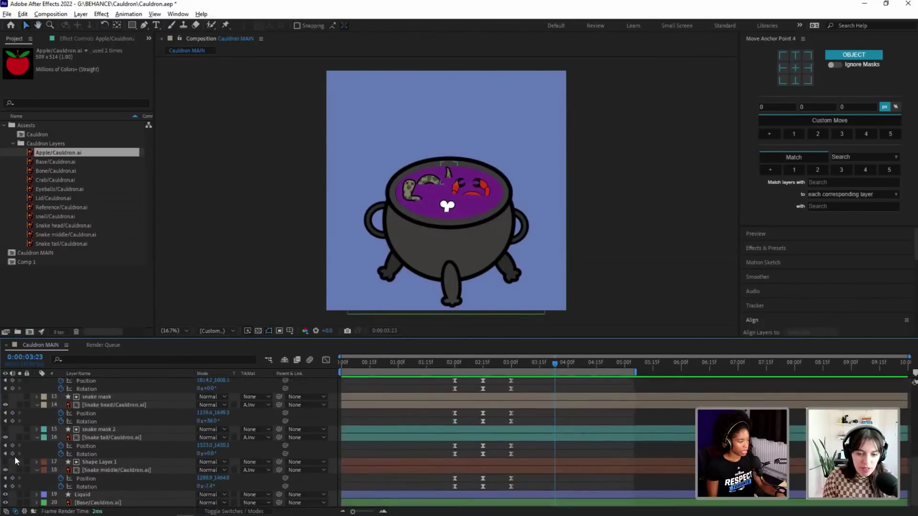
scroll(19, 454, up, 5)
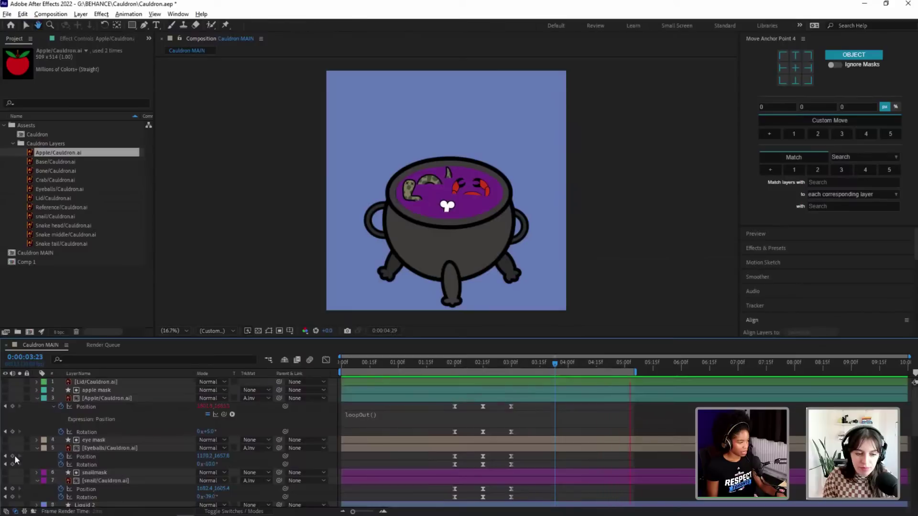
scroll(13, 449, down, 5)
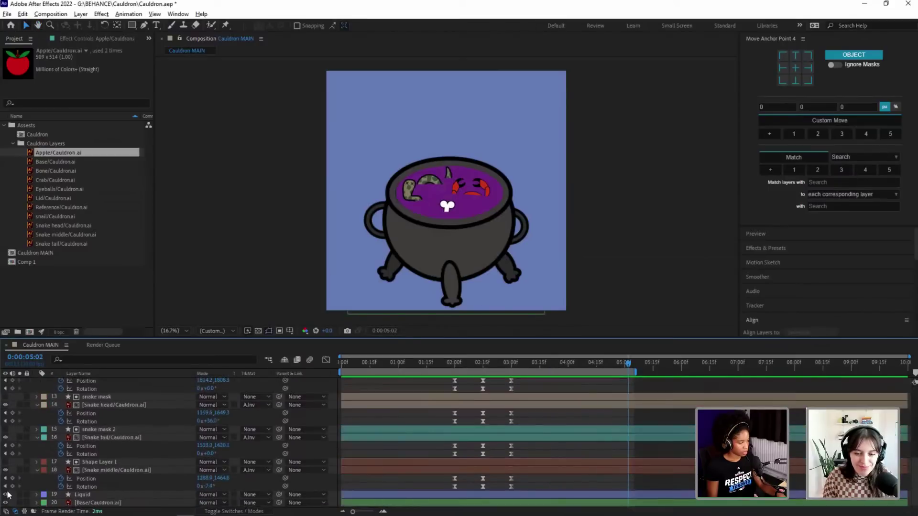
click(6, 437)
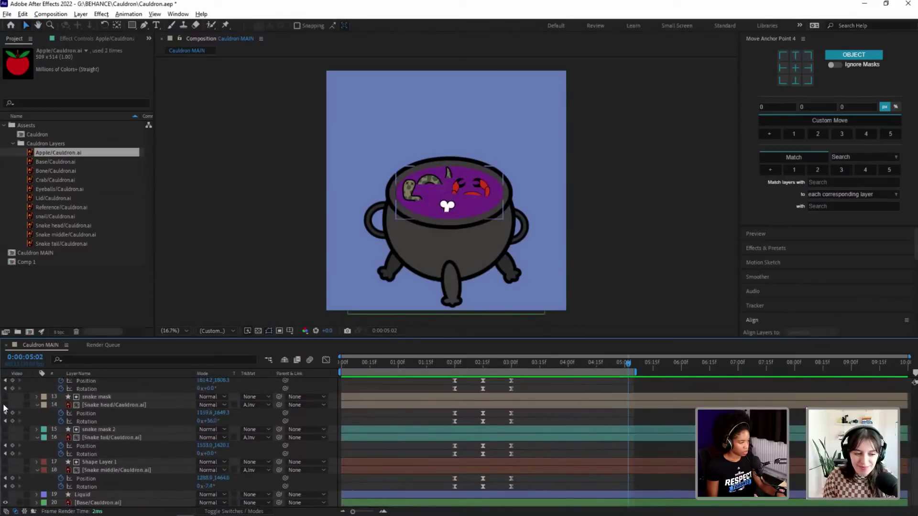
Step: Make the Apple and Eyeballs layers visible, leaving the Apple layer unlocked
scroll(9, 418, up, 4)
scroll(10, 421, up, 1)
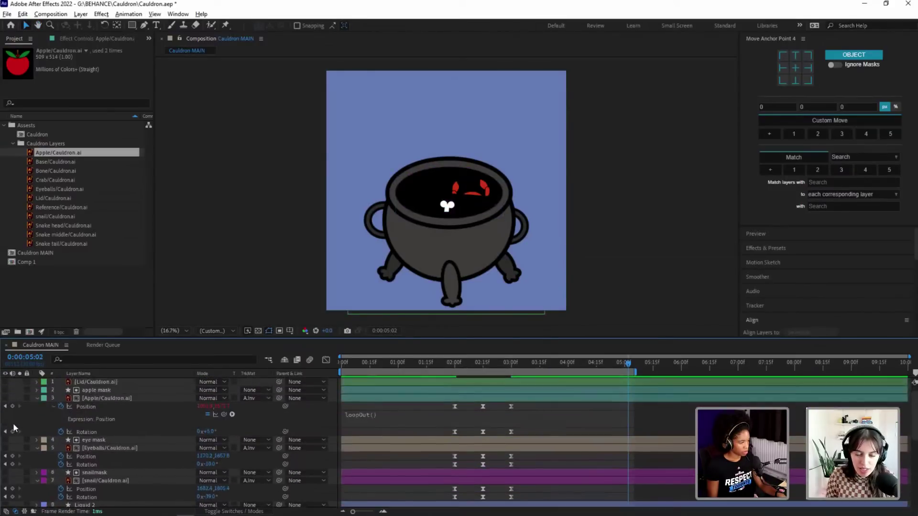
click(26, 397)
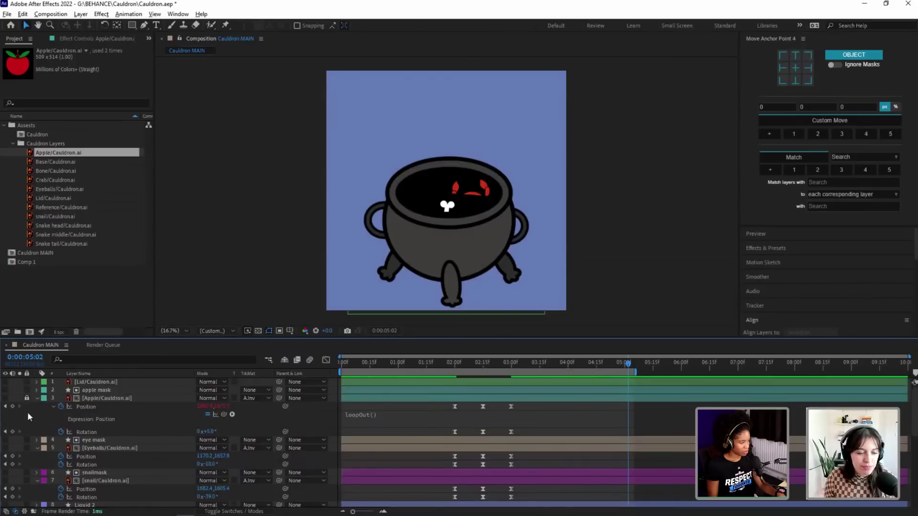
click(6, 398)
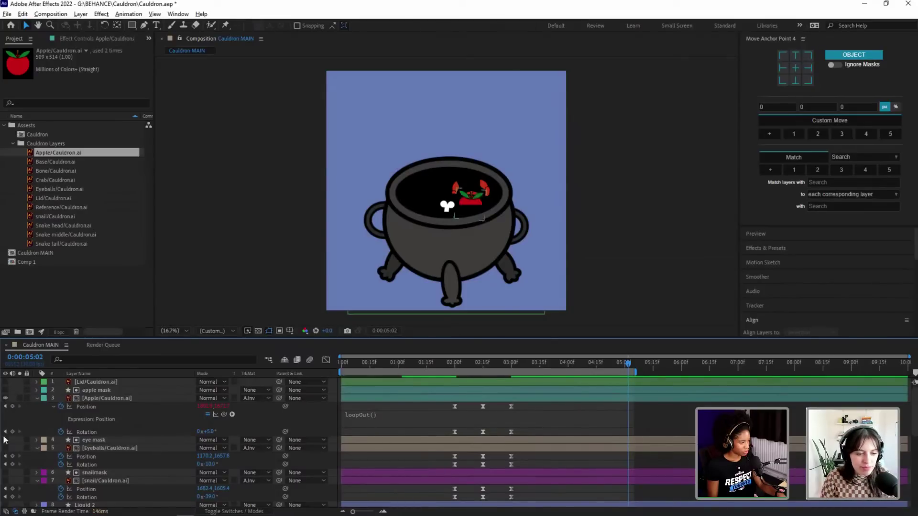
click(5, 447)
scroll(8, 459, down, 1)
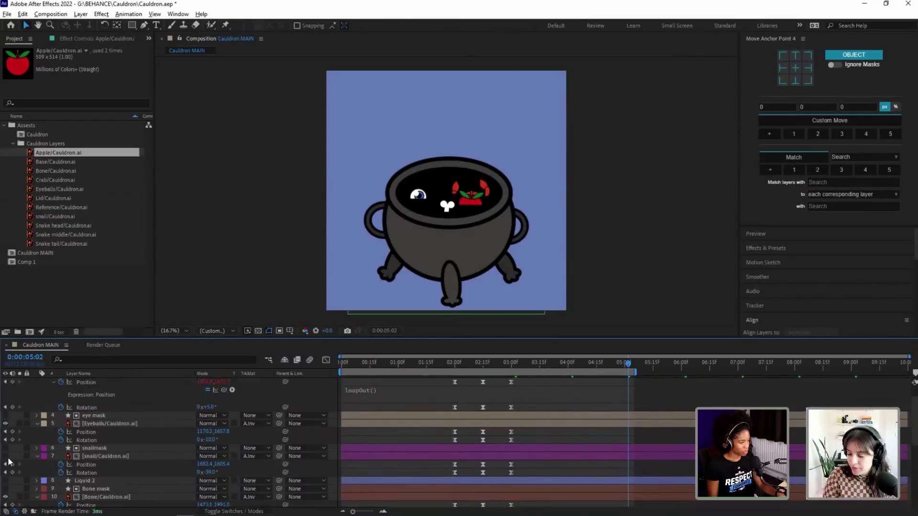
Step: Collapse the properties of all layers and make the snail and Liquid 2 layers visible
click(138, 434)
key(u)
click(169, 406)
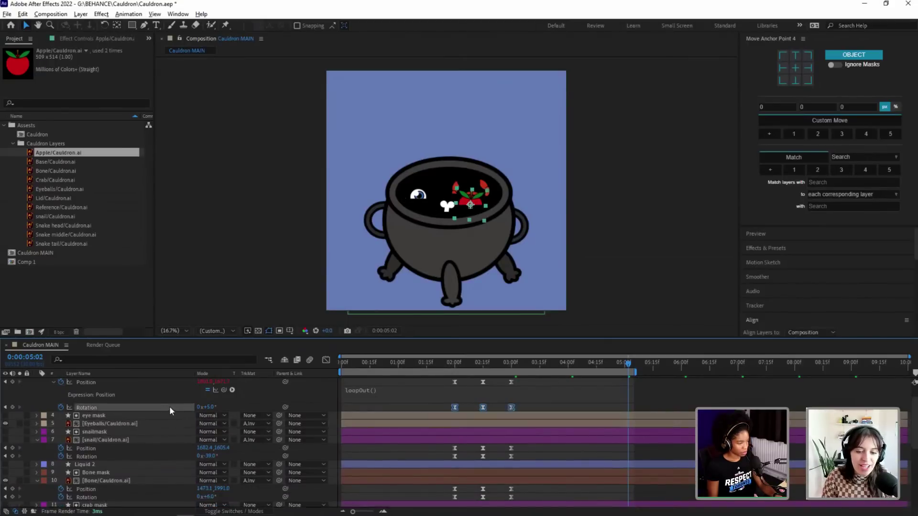
key(u)
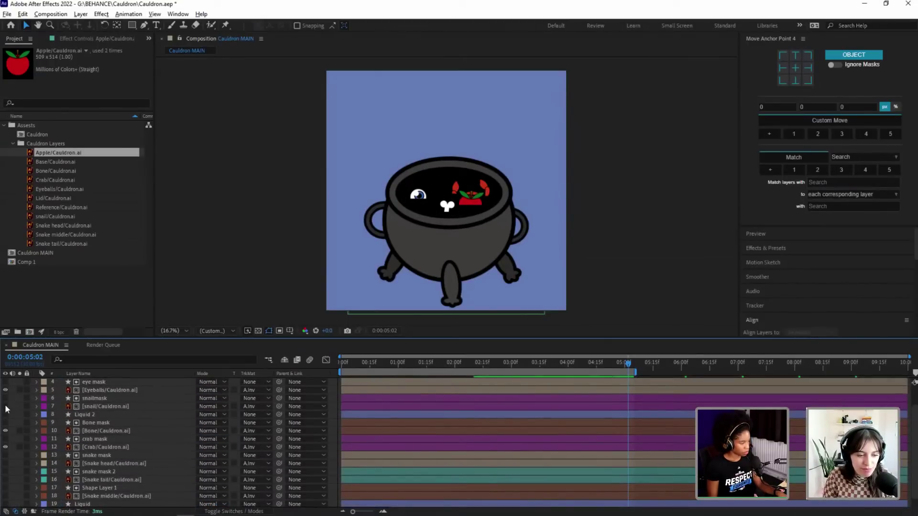
click(5, 406)
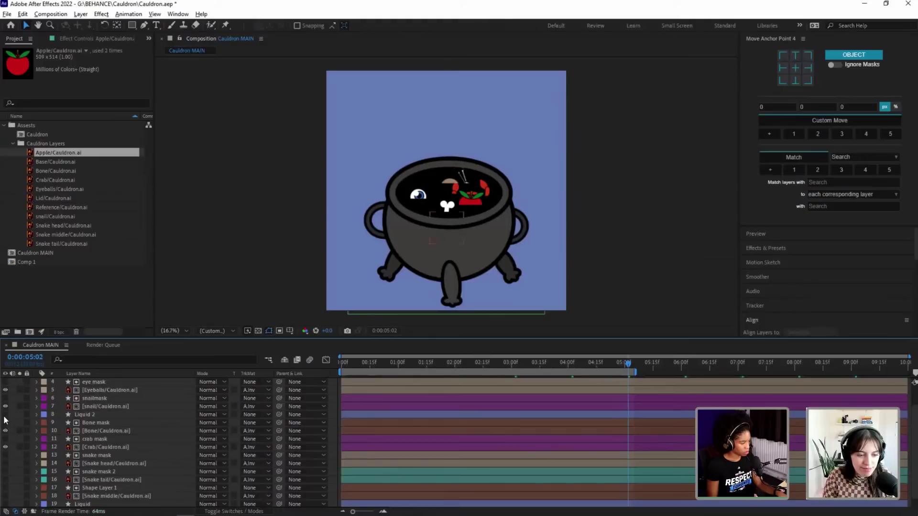
click(5, 415)
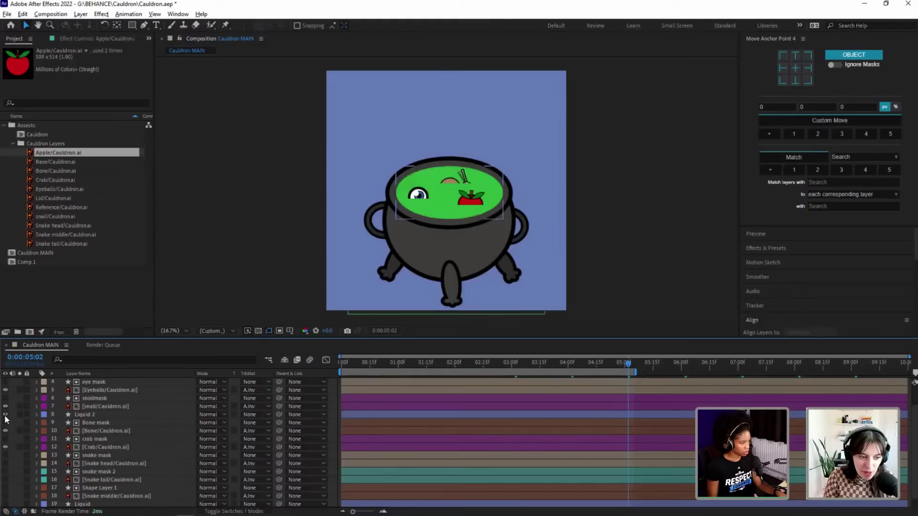
Step: Reveal the Apple layer's keyframes, preview its looping motion and show the loopOut() expression on its Position
scroll(562, 441, up, 3)
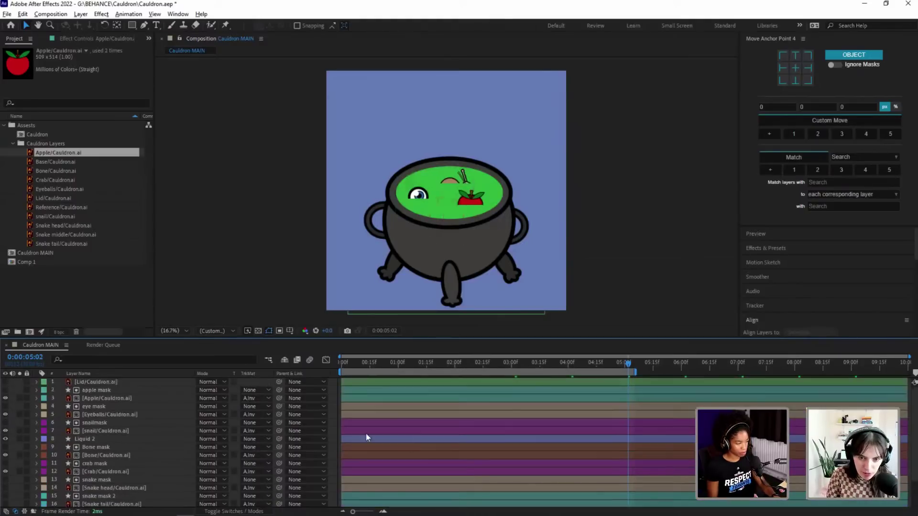
click(96, 398)
key(u)
drag(503, 362, 704, 385)
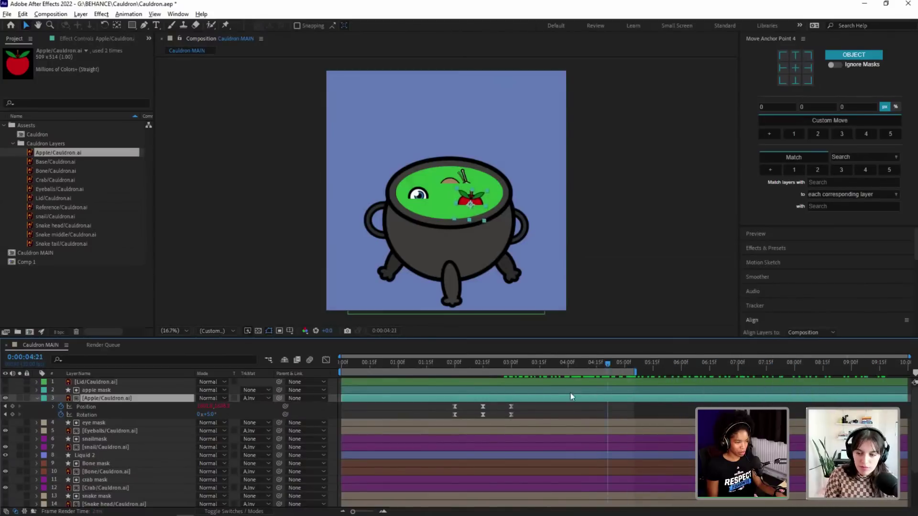
key(space)
alt+click(61, 406)
text(loopOut())
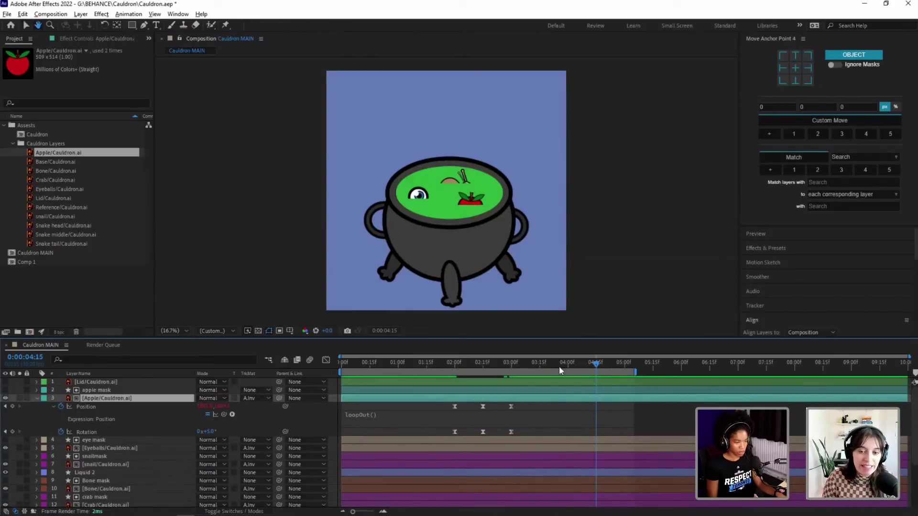
Step: Add a loopOut() expression to the Apple layer's Rotation and preview its motion
key(space)
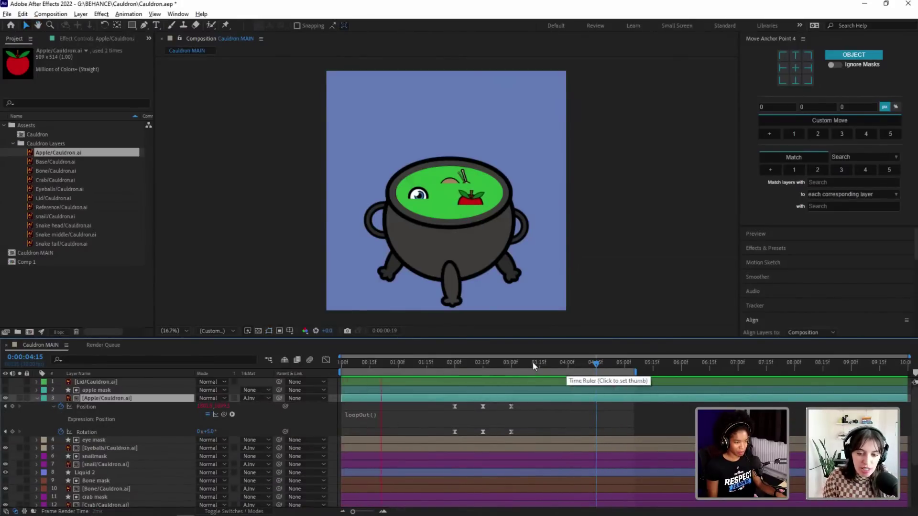
click(518, 364)
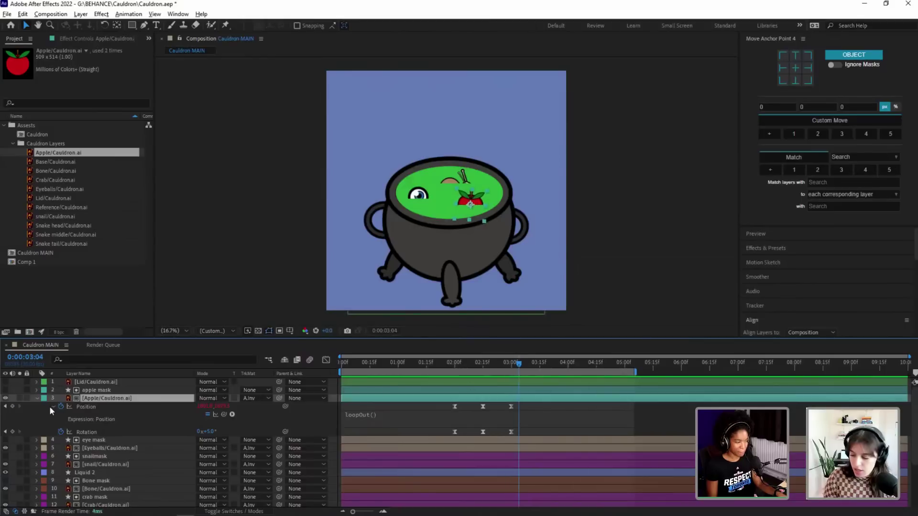
alt+click(60, 432)
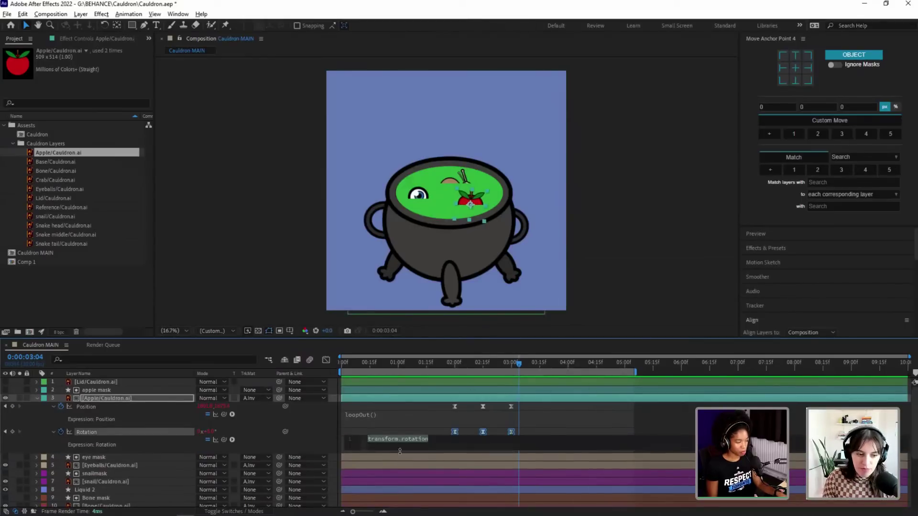
text(loopOut())
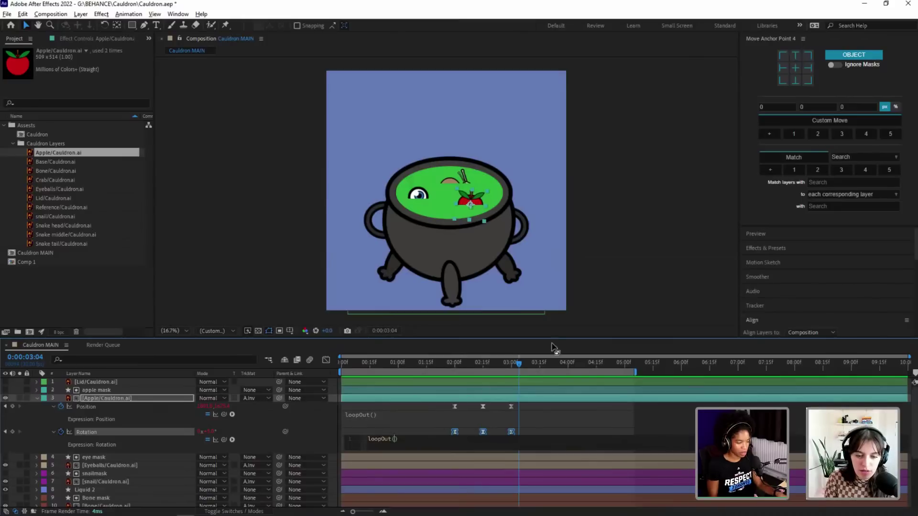
click(516, 363)
key(space)
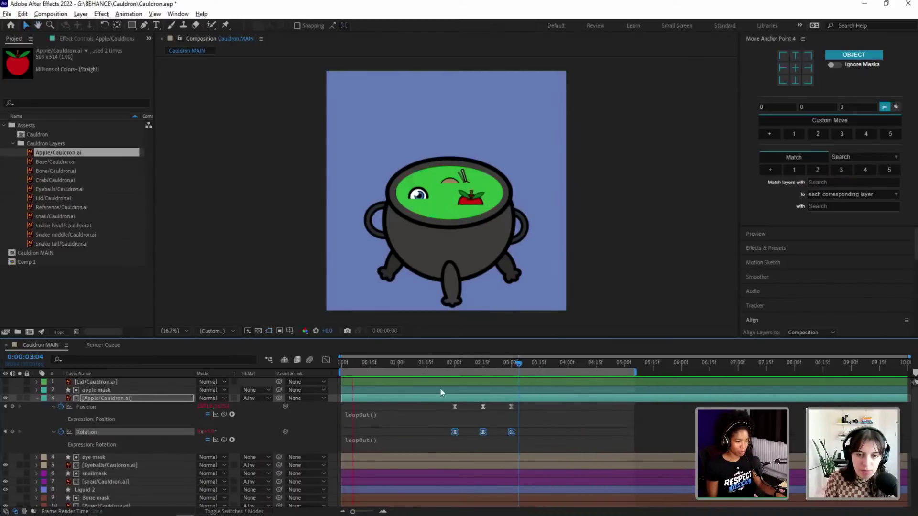
Step: Set the work area to start at 0:00:02:00 and preview the looping animation
click(455, 363)
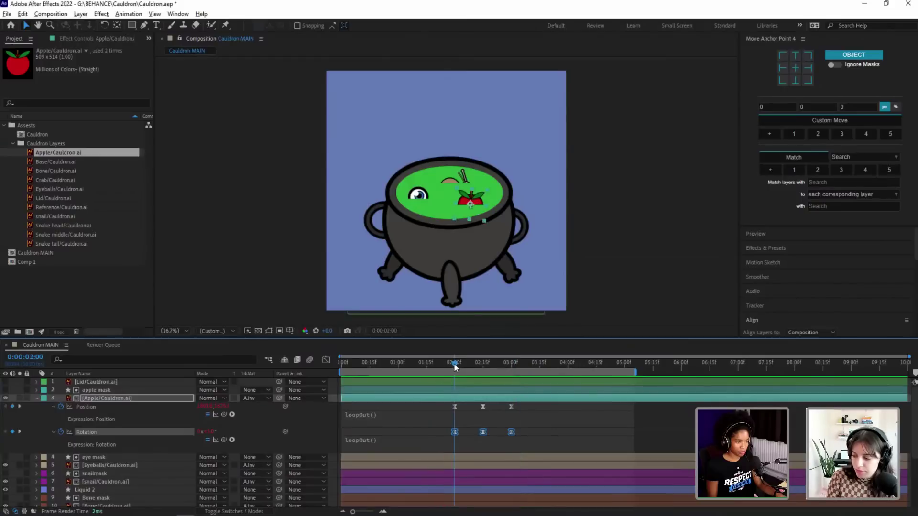
key(b)
key(space)
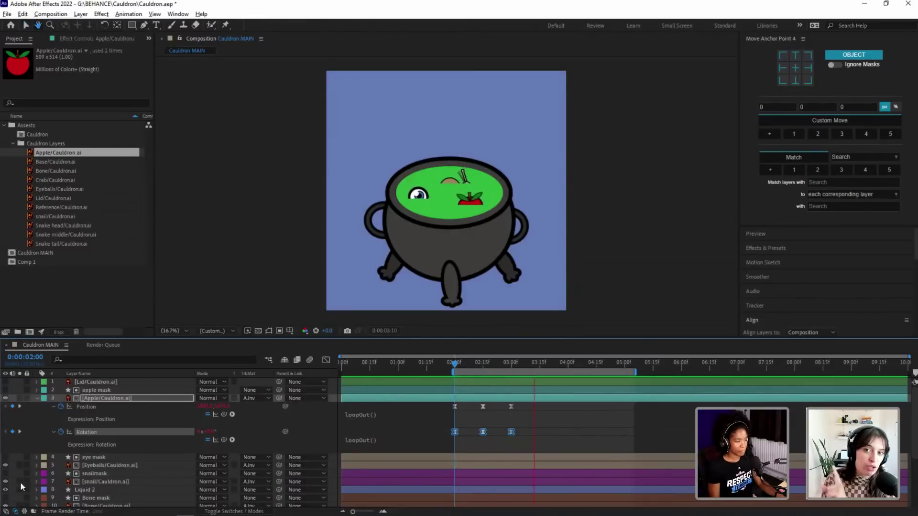
key(space)
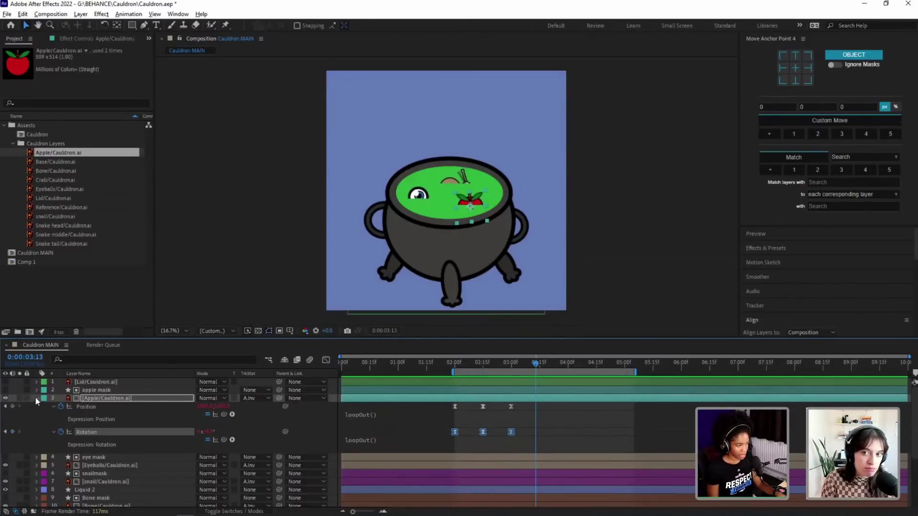
Step: Lock the apple mask, eye mask and snailmask layers, mark them as shy and hide shy layers
click(27, 390)
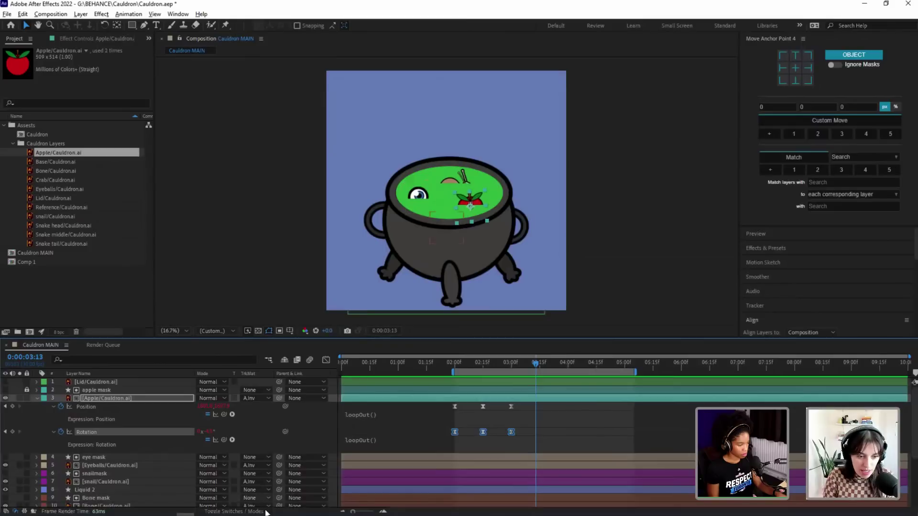
click(227, 511)
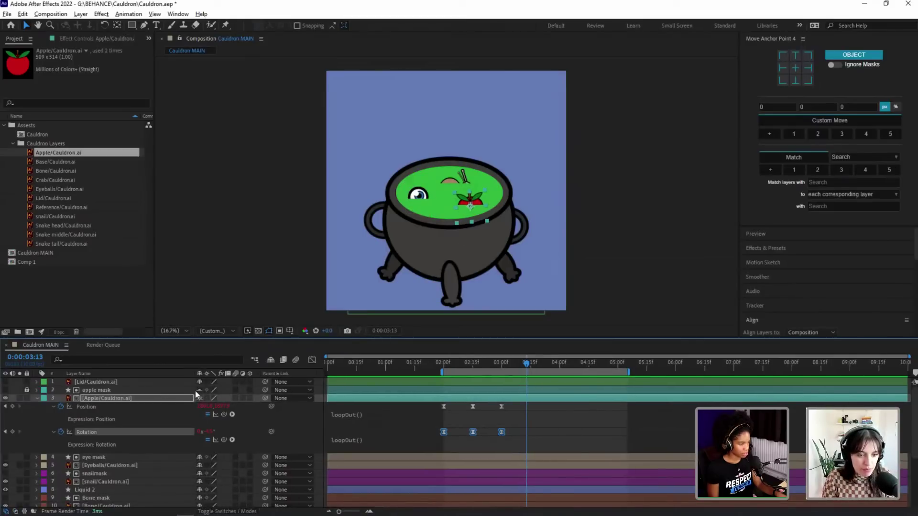
click(274, 365)
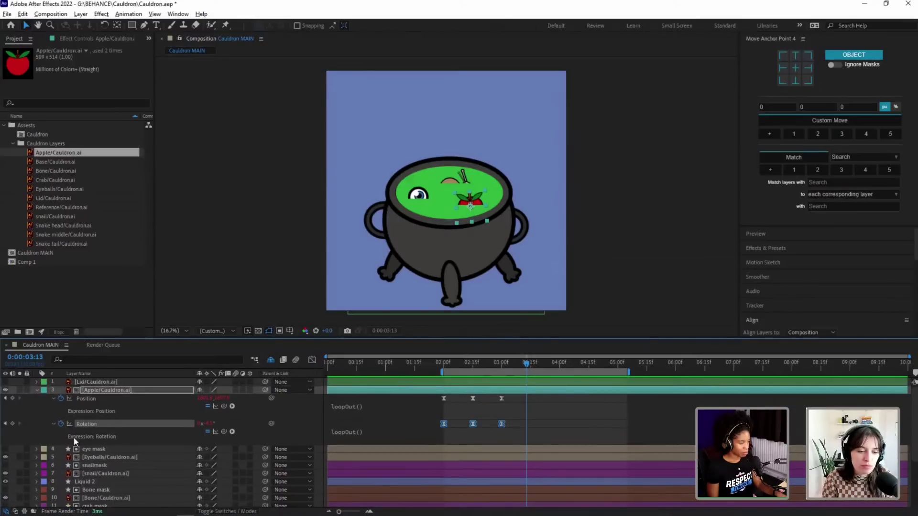
click(27, 449)
click(200, 449)
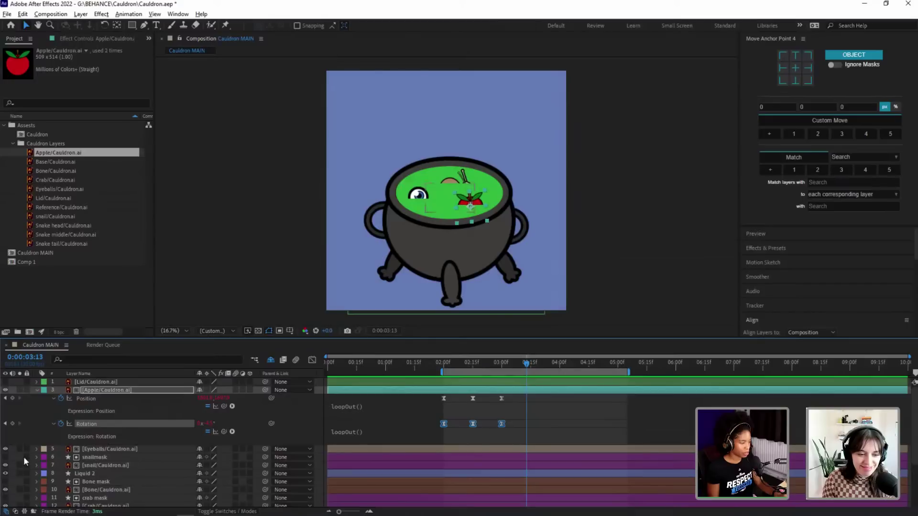
click(199, 458)
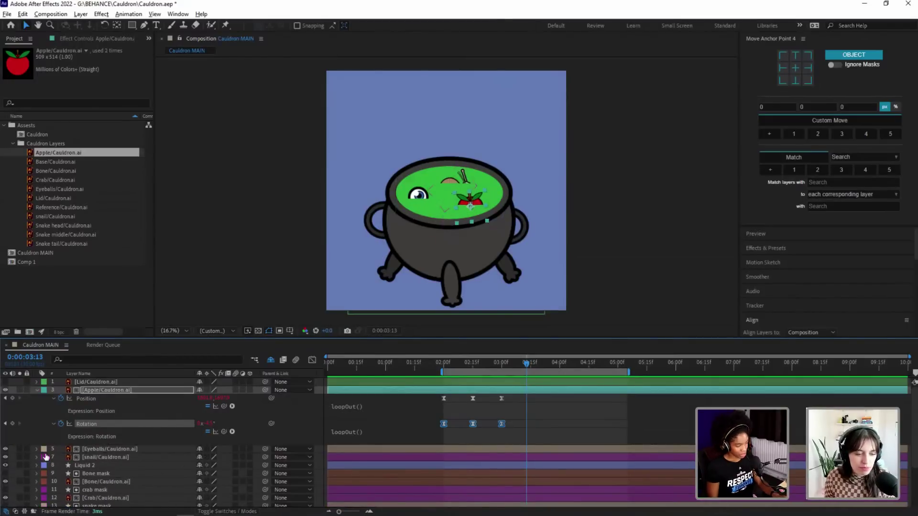
Step: Toggle the hiding of shy layers off and on to check the locked mask layers
click(270, 361)
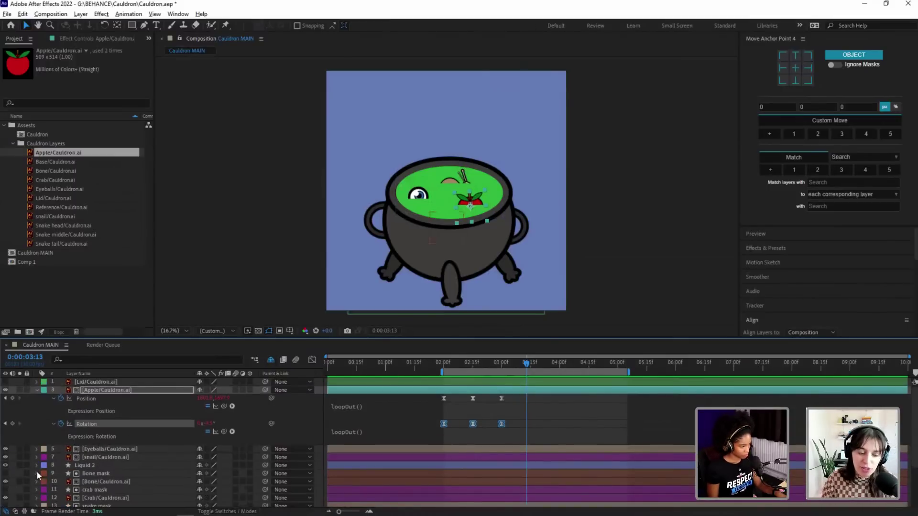
click(108, 457)
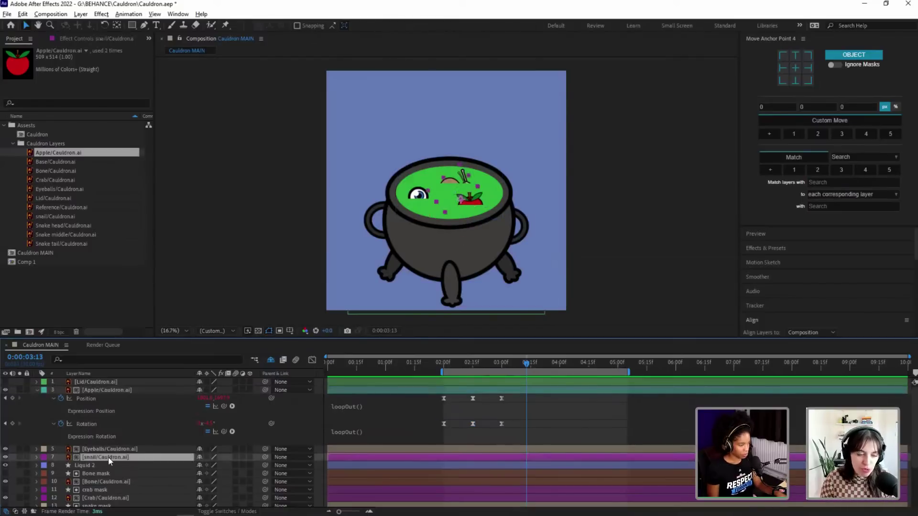
click(271, 359)
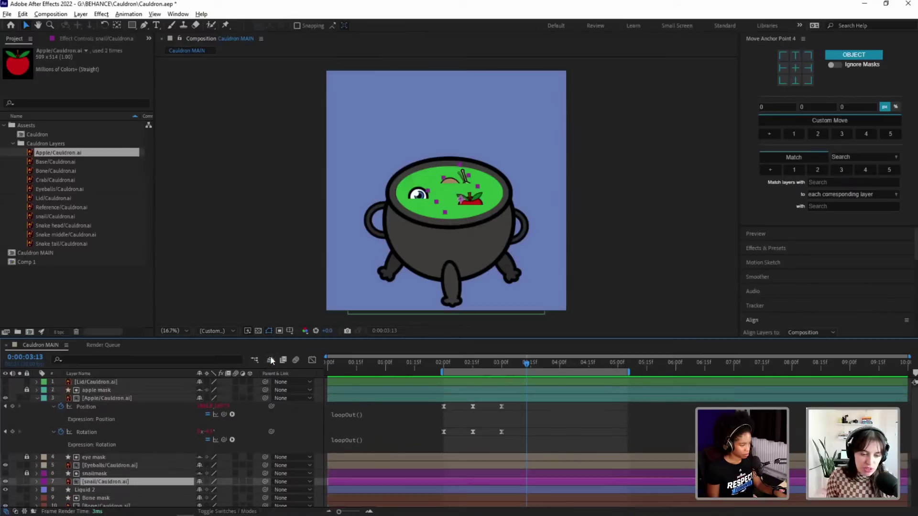
click(270, 359)
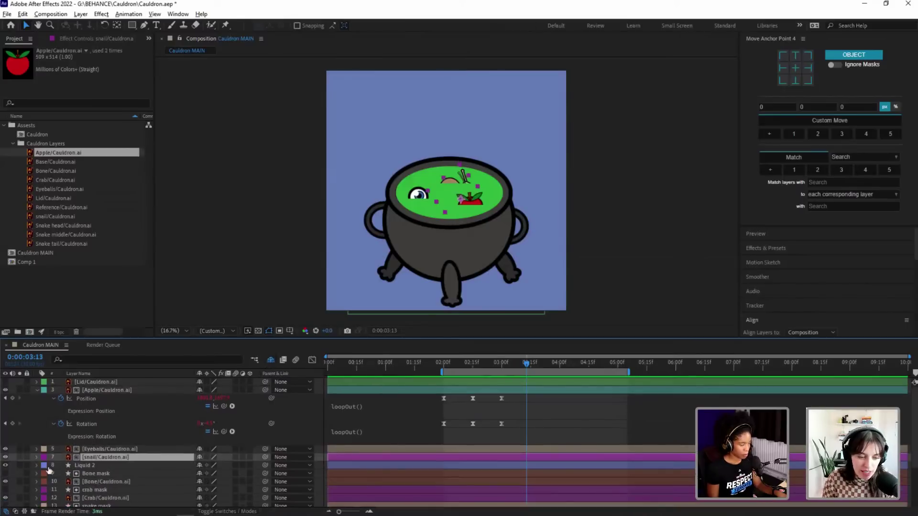
Step: Hide the Bone and Crab layers, keep Liquid 2 visible and deselect all layers
scroll(4, 472, down, 2)
drag(6, 415, 5, 445)
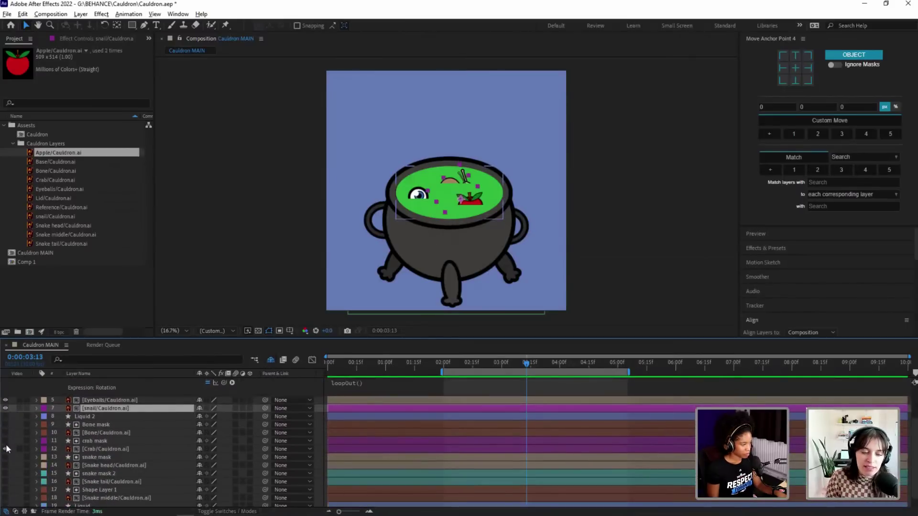
click(5, 448)
scroll(7, 448, up, 2)
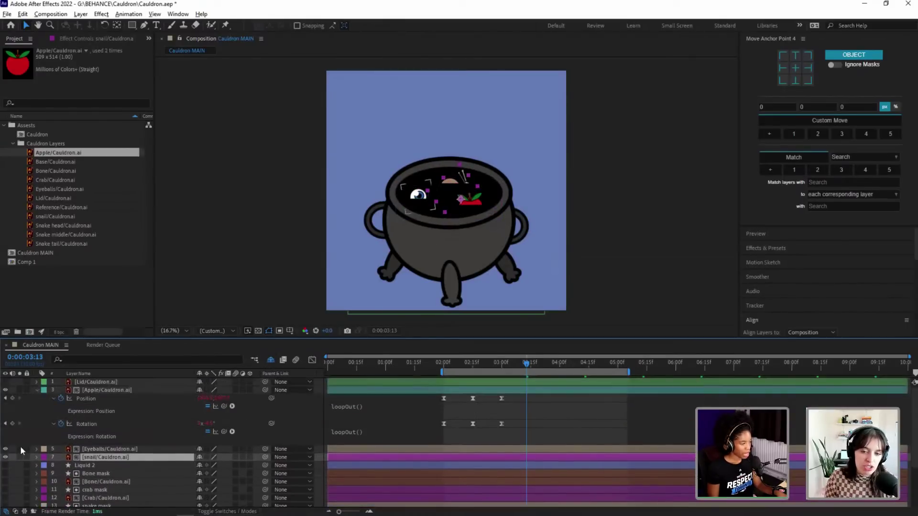
click(6, 466)
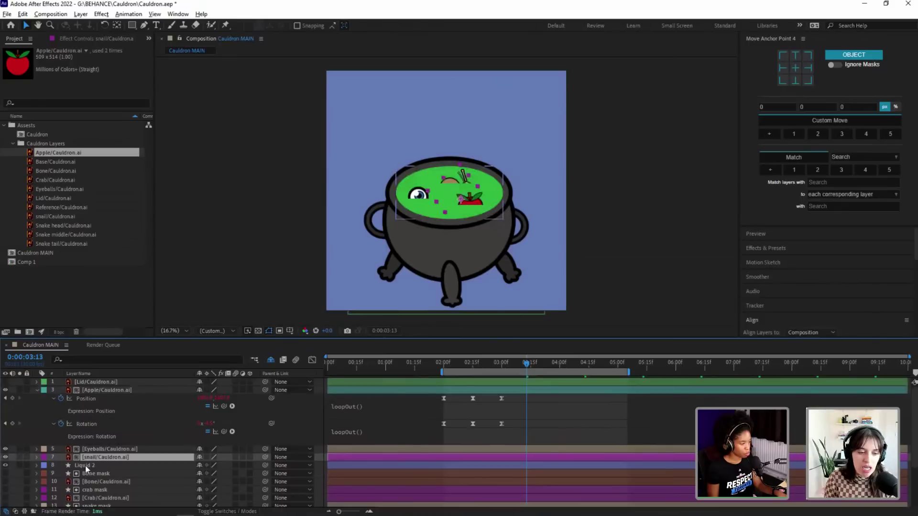
click(85, 466)
click(627, 236)
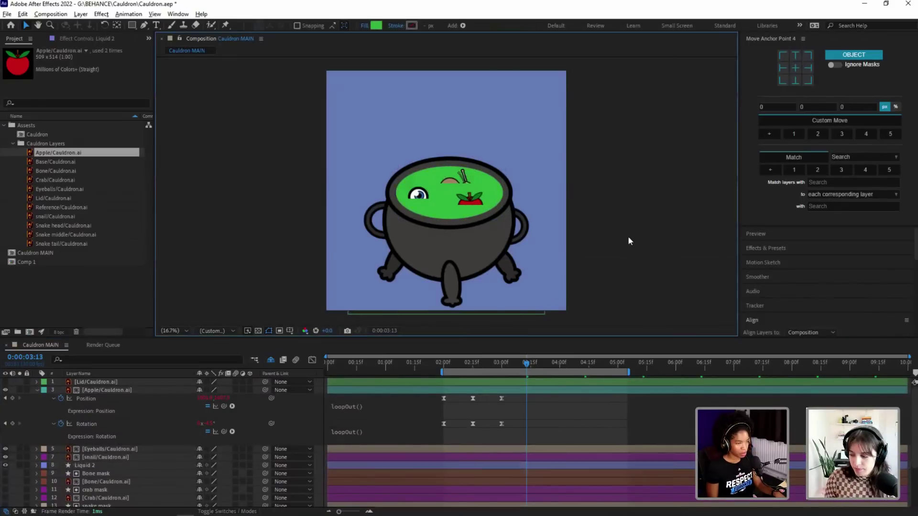
Step: Reveal the keyframed properties of the Eyeballs and snail layers and copy the Apple's loopOut() rotation expression
click(94, 451)
key(u)
click(99, 472)
key(u)
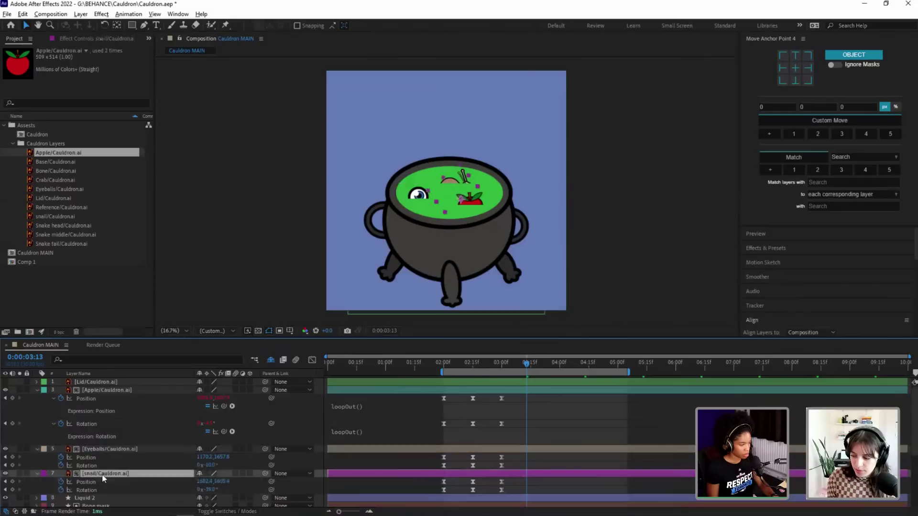
click(357, 433)
key(ctrl+c)
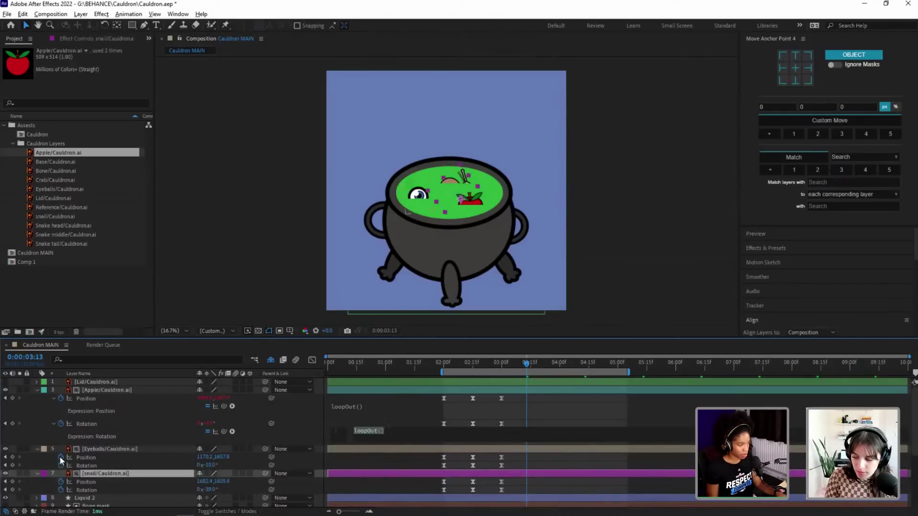
Step: Apply the copied loopOut() expression to the Eyeballs layer's Position and Rotation
alt+click(60, 458)
key(ctrl+v)
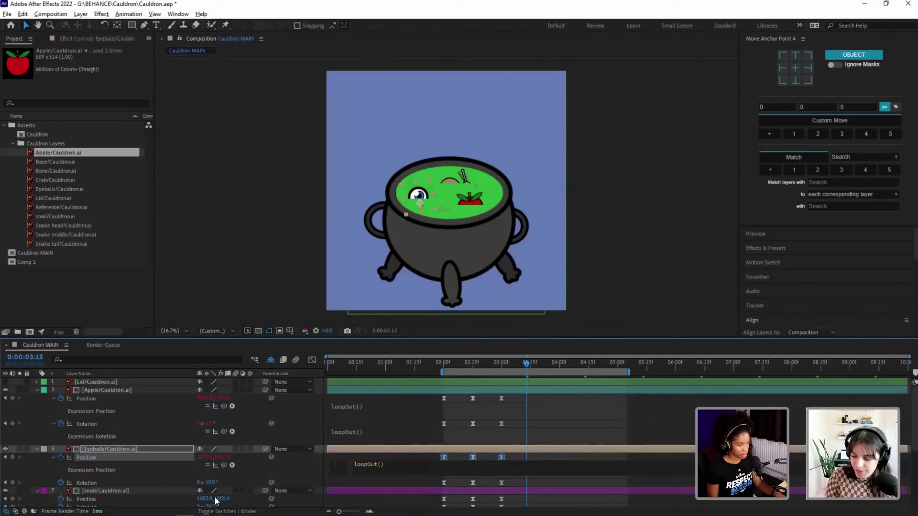
alt+click(61, 483)
key(ctrl+v)
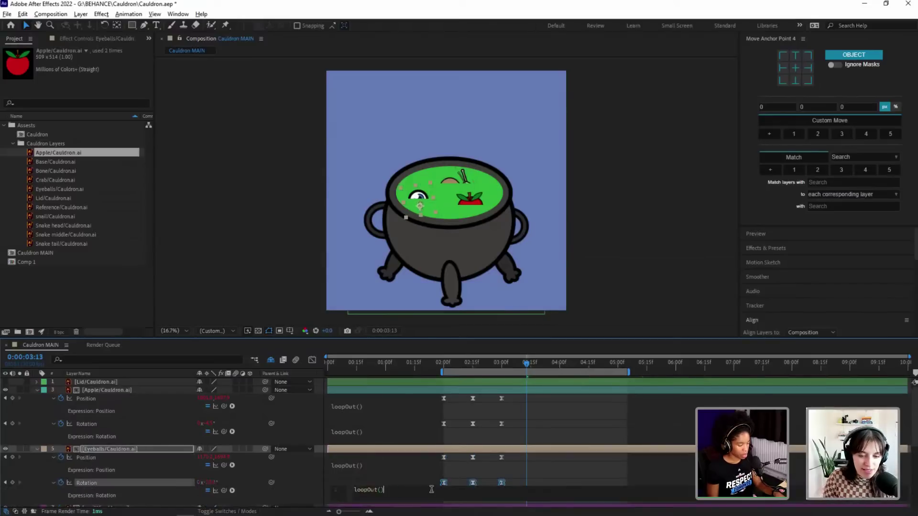
scroll(427, 482, down, 4)
scroll(420, 477, up, 3)
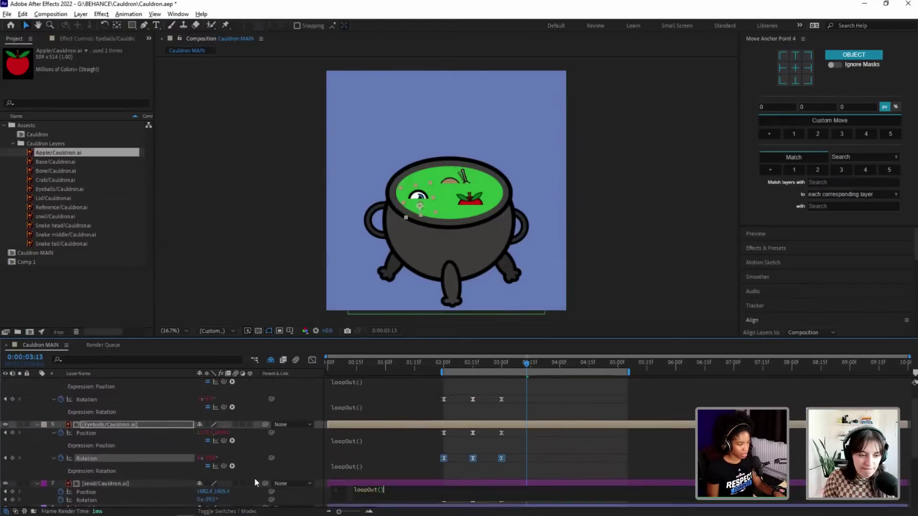
click(87, 457)
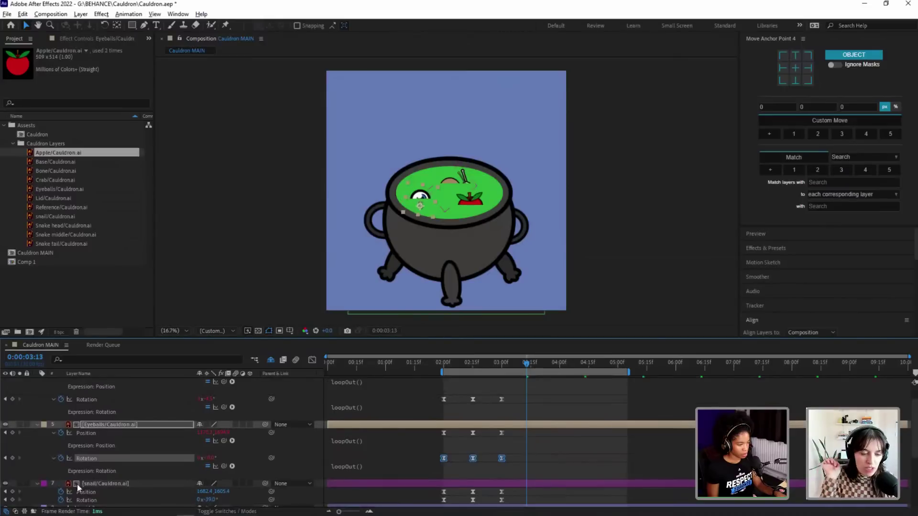
Step: Add loopOut() expressions to the snail layer's Position and Rotation and preview the looping ingredients
alt+click(60, 492)
key(ctrl+v)
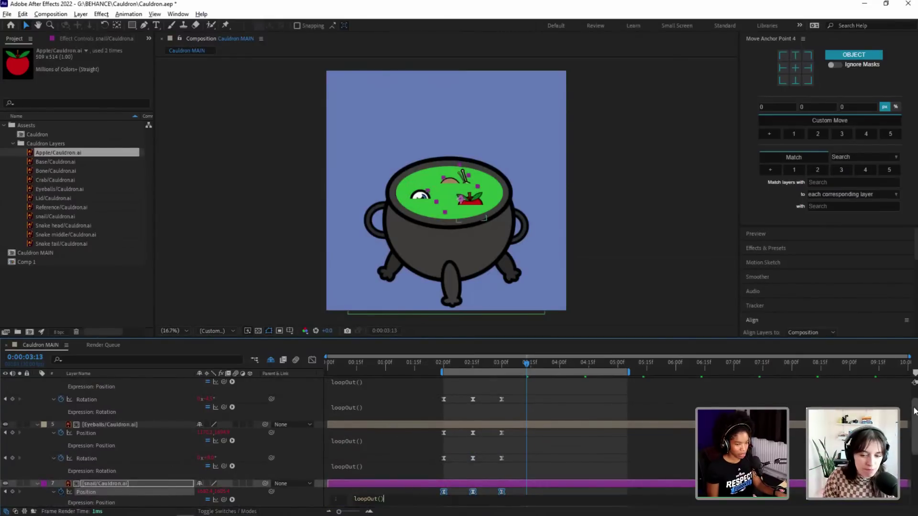
scroll(434, 439, down, 3)
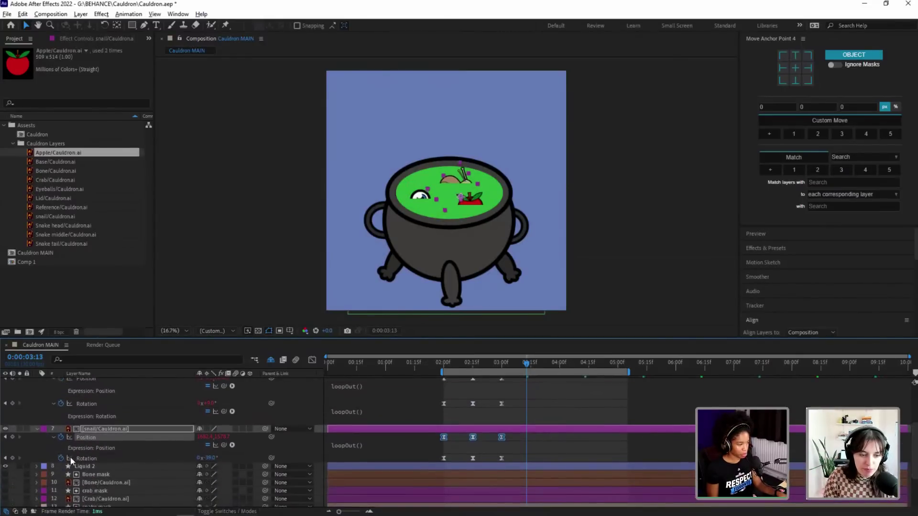
alt+click(60, 458)
text(loopOut())
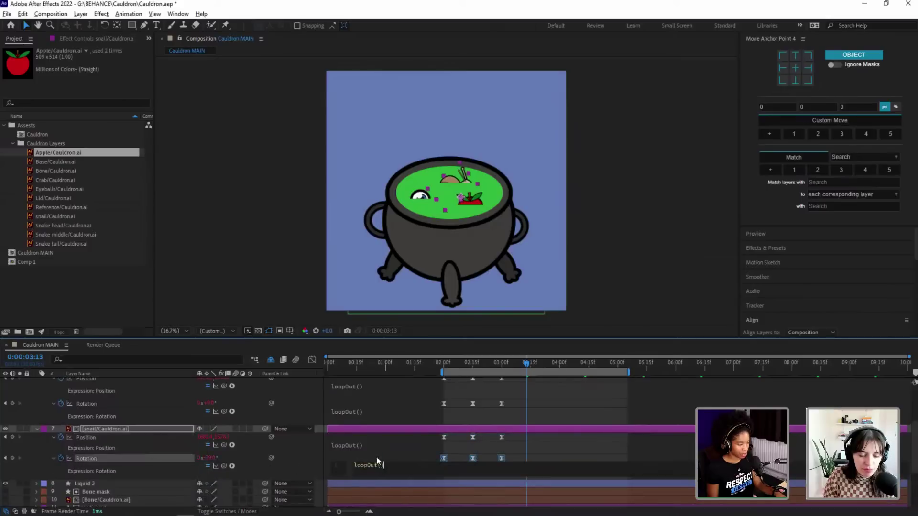
click(408, 461)
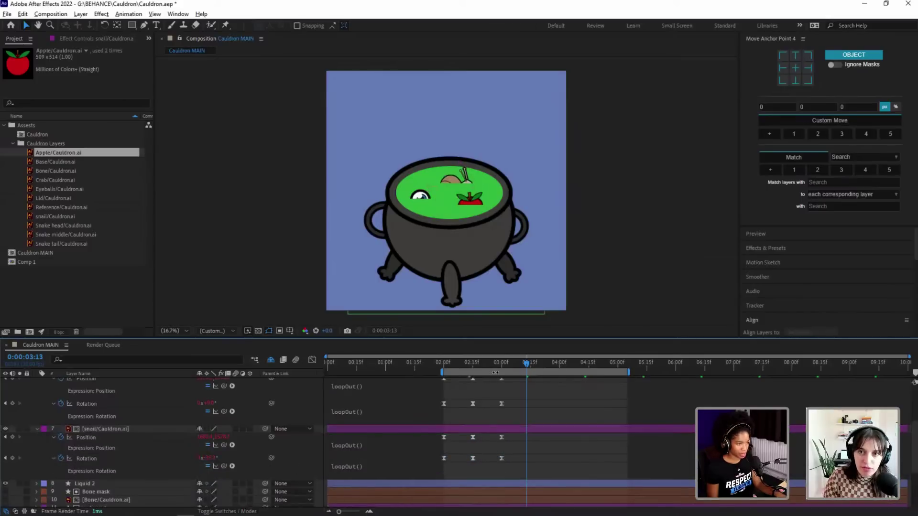
key(space)
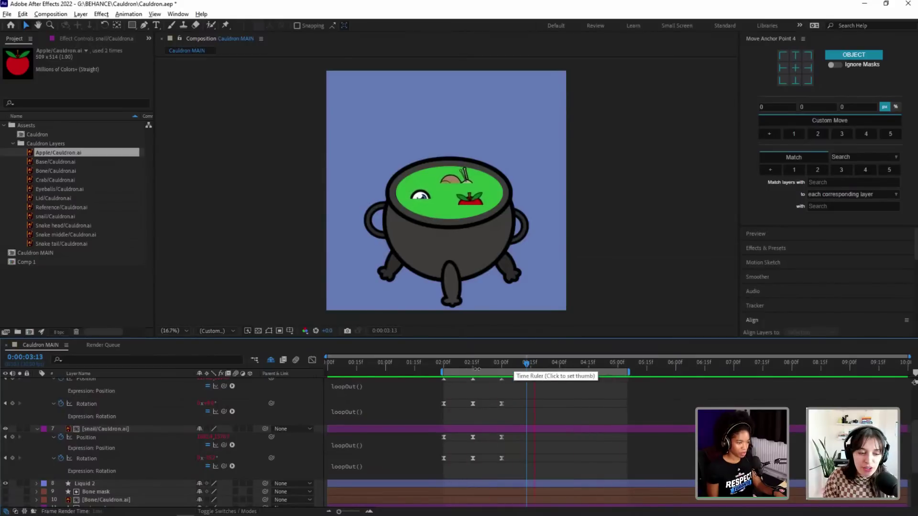
click(614, 365)
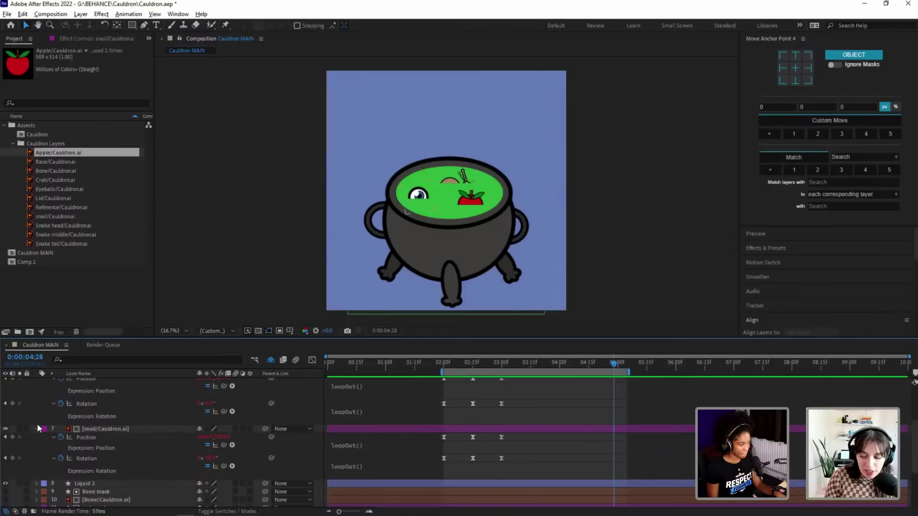
Step: Collapse the properties of all layers and lock every layer from Bone mask down to Base
key(u)
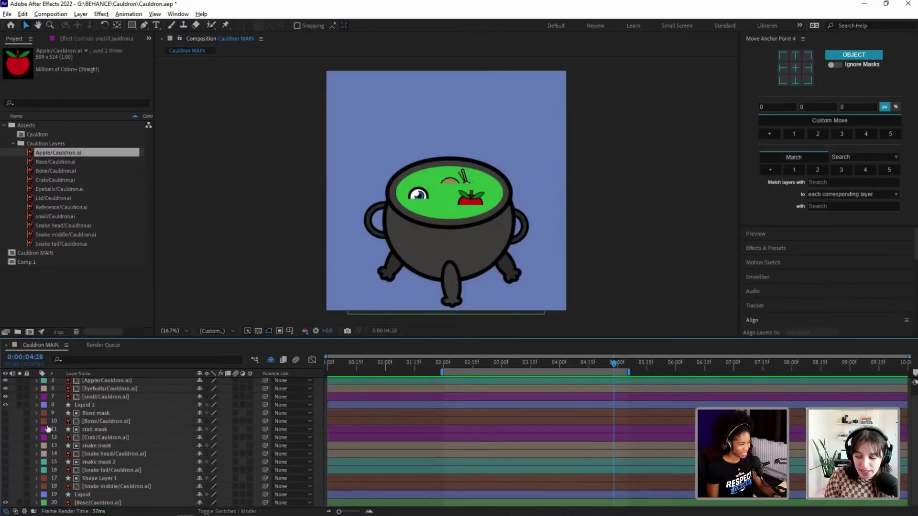
drag(27, 412, 27, 502)
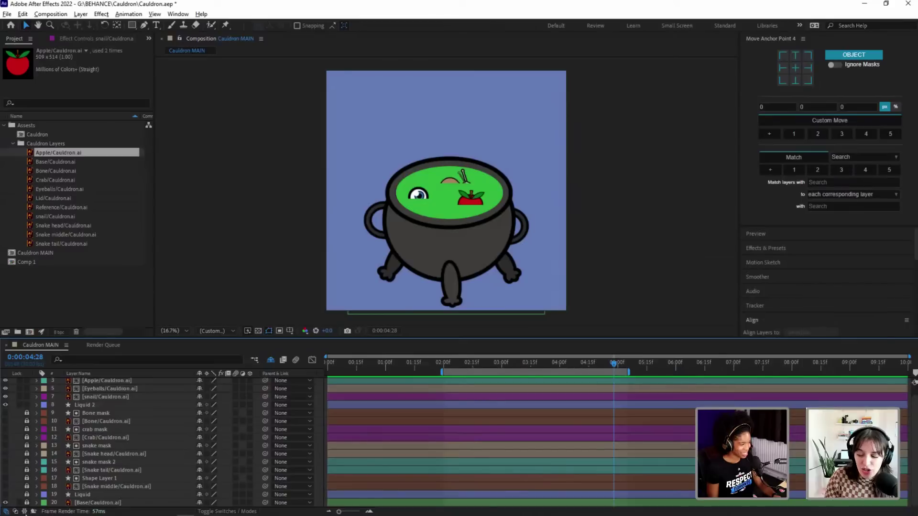
Step: Reveal the keyframed properties of all layers and preview the looping ingredients
scroll(30, 472, up, 1)
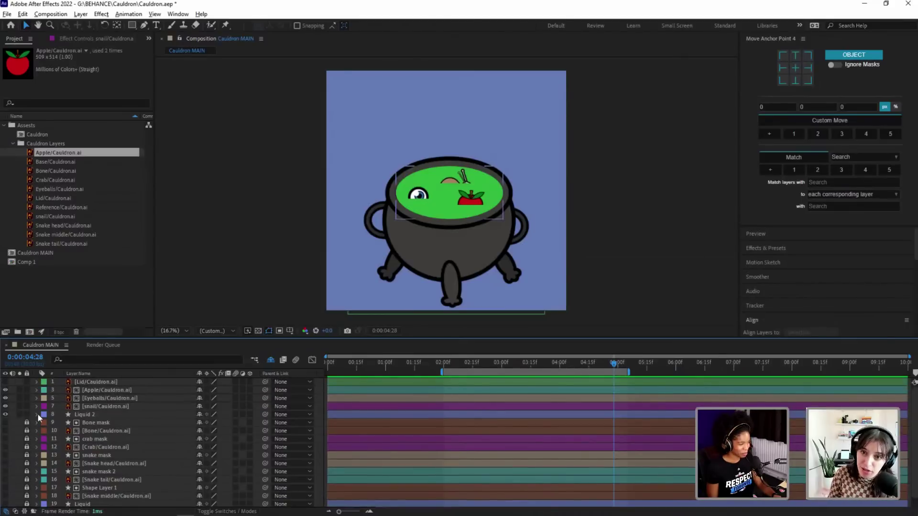
click(455, 364)
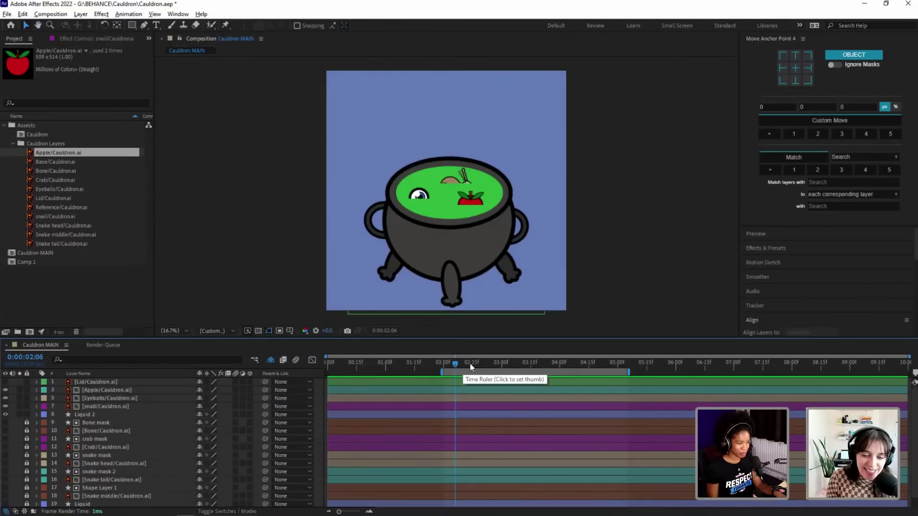
key(u)
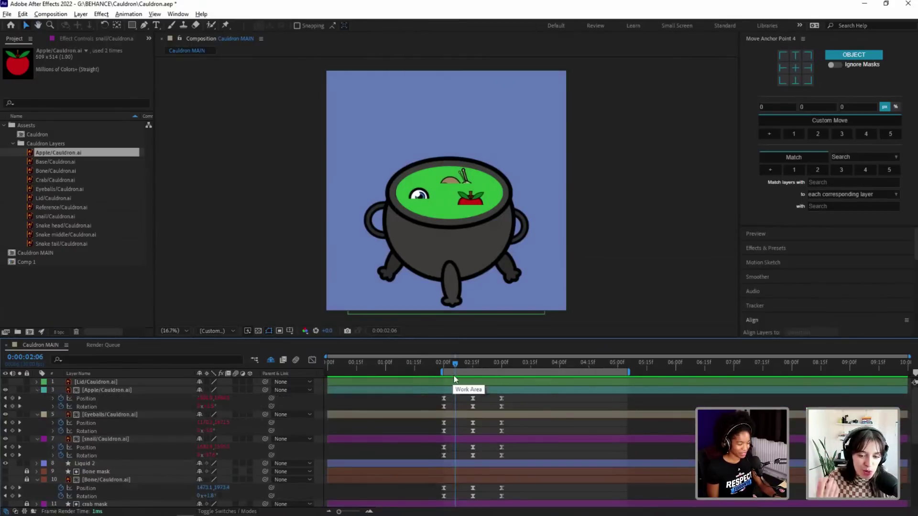
key(space)
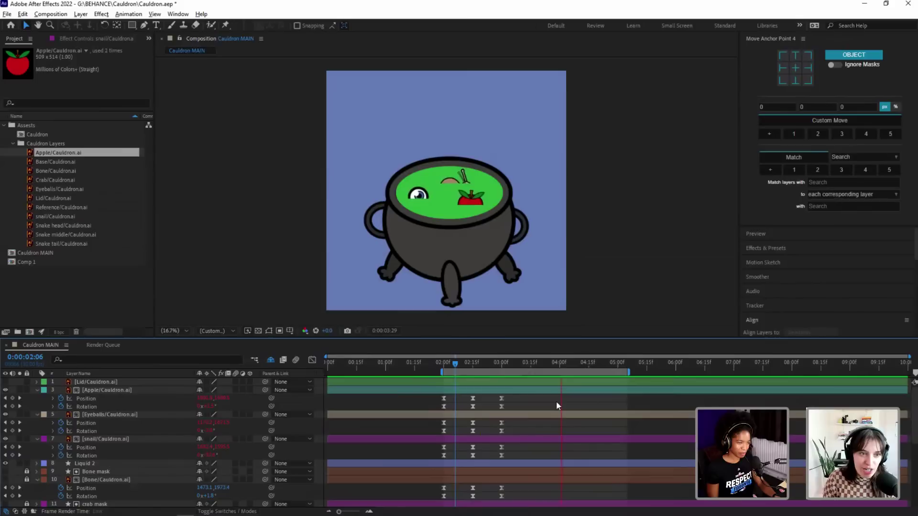
key(space)
Step: End the work area at 0:00:05:00 and play the shortened loop
click(620, 365)
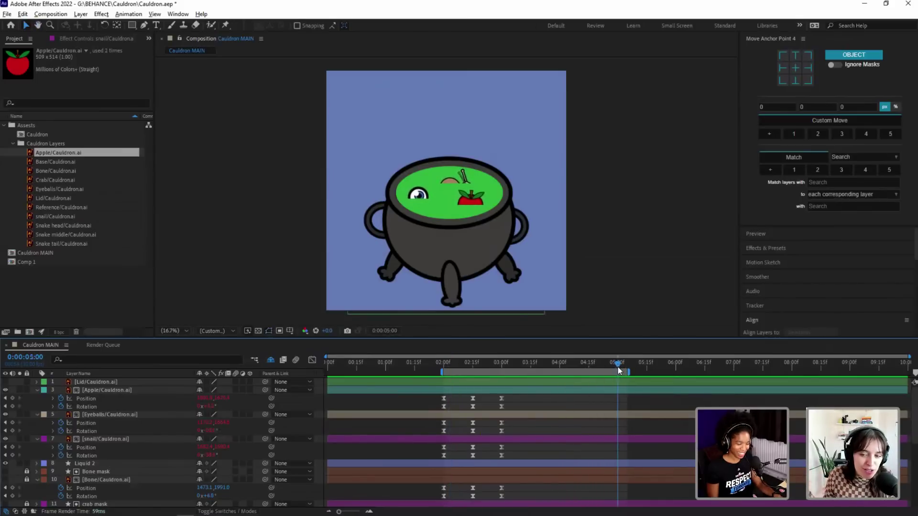
key(n)
key(space)
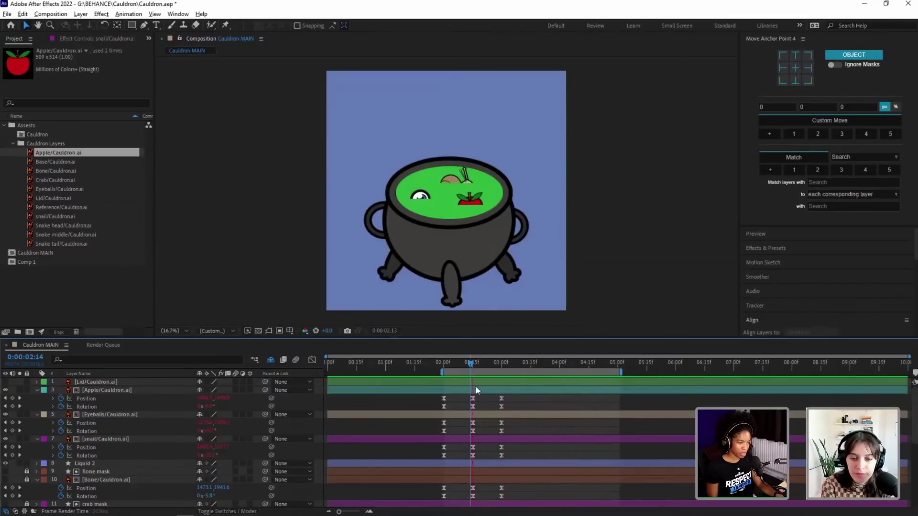
Step: At 0:00:02:00, make the Lid layer visible, reveal its Position and raise the lid straight above the cauldron's opening
click(448, 363)
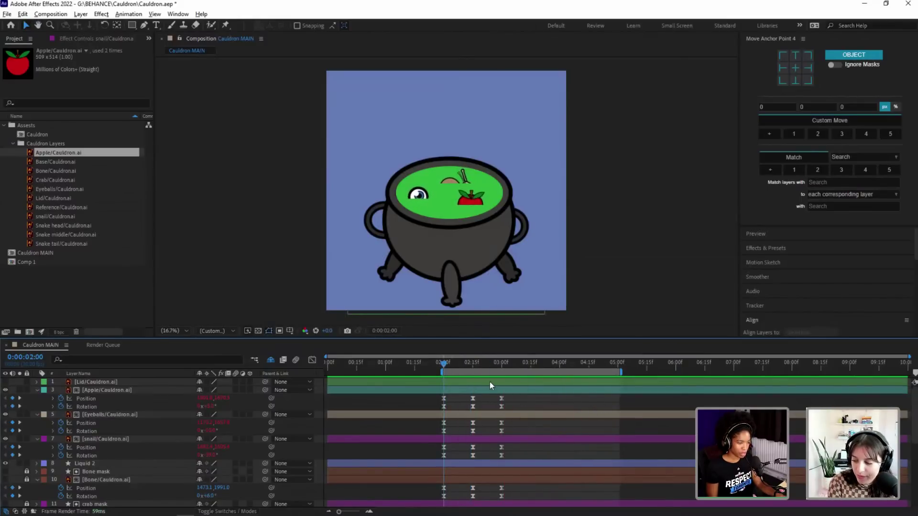
click(5, 382)
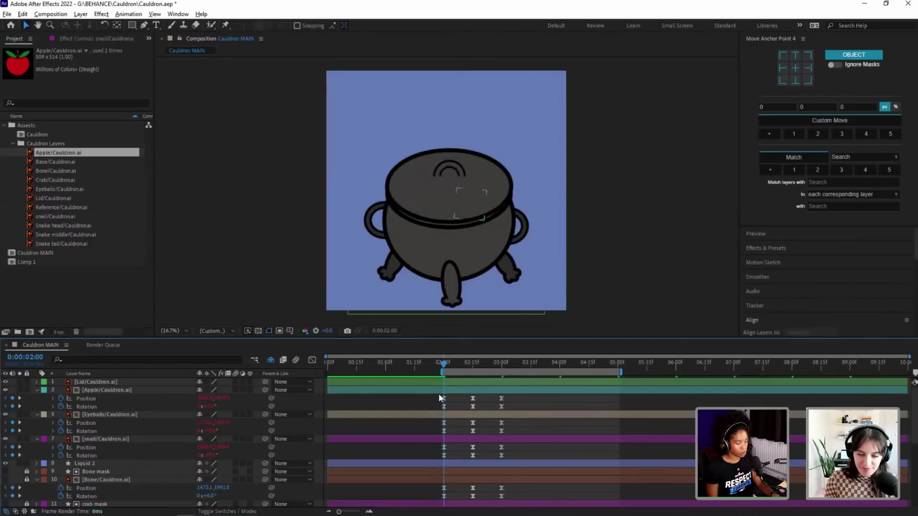
key(p)
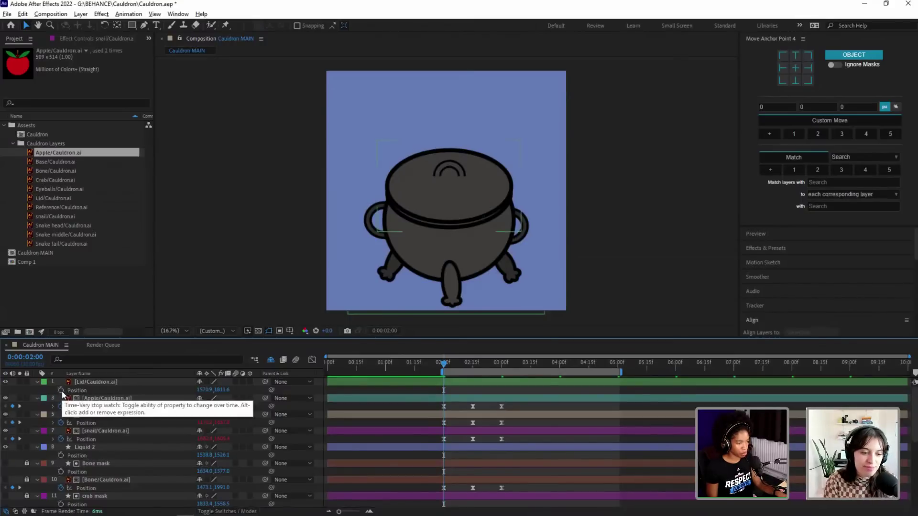
drag(477, 178, 470, 102)
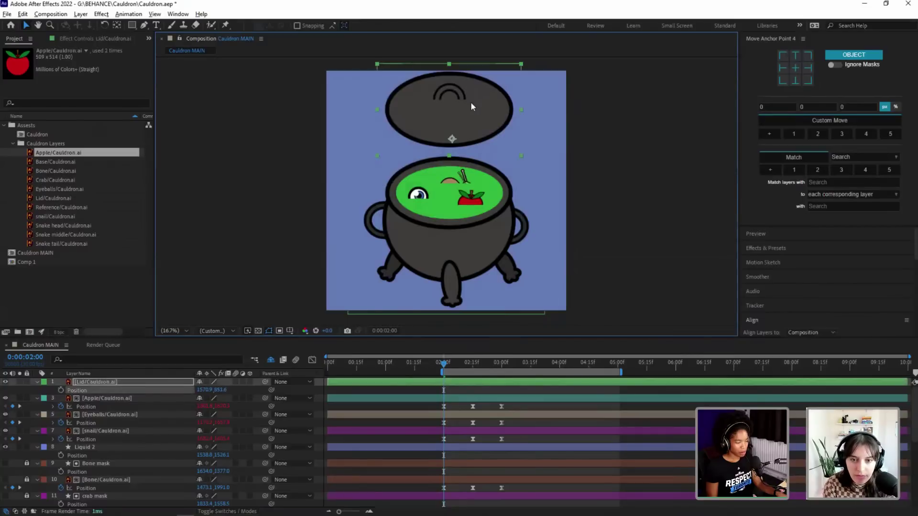
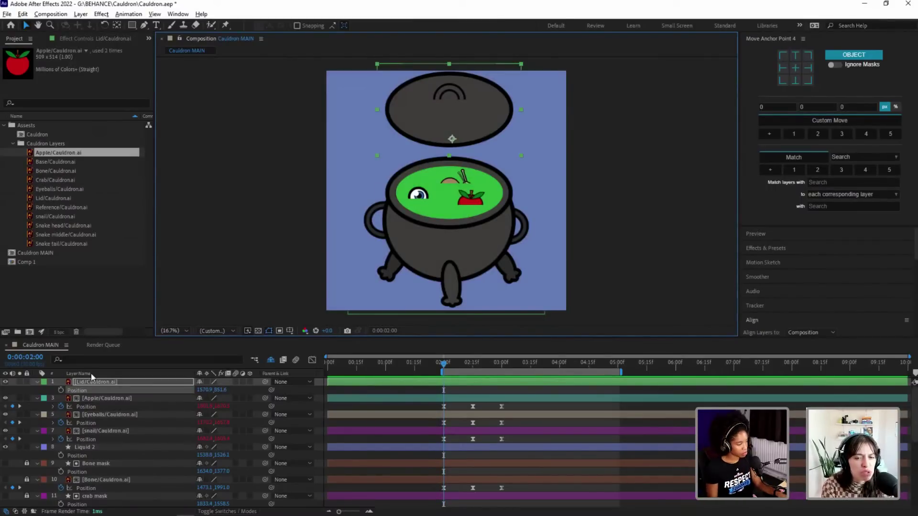
Step: Add and undo a Position keyframe on the Lid layer, and centre the lid's anchor point
click(62, 389)
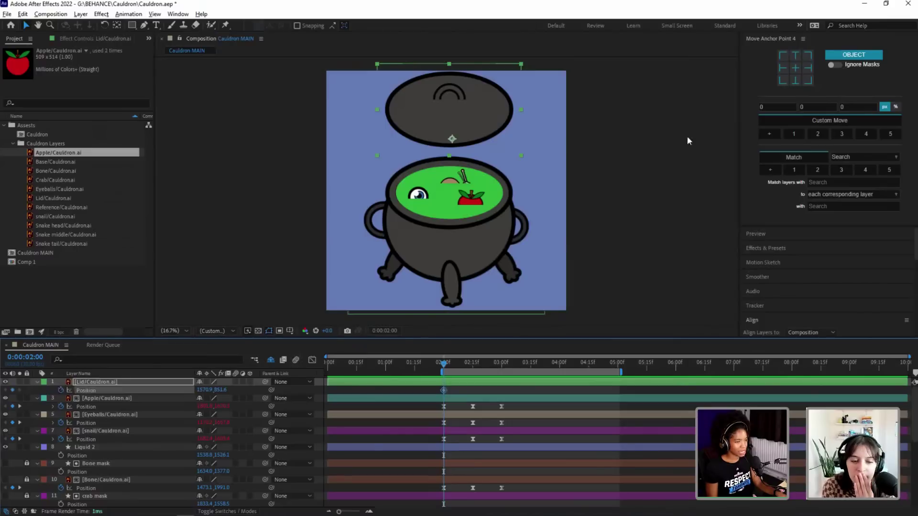
key(ctrl+z)
click(795, 69)
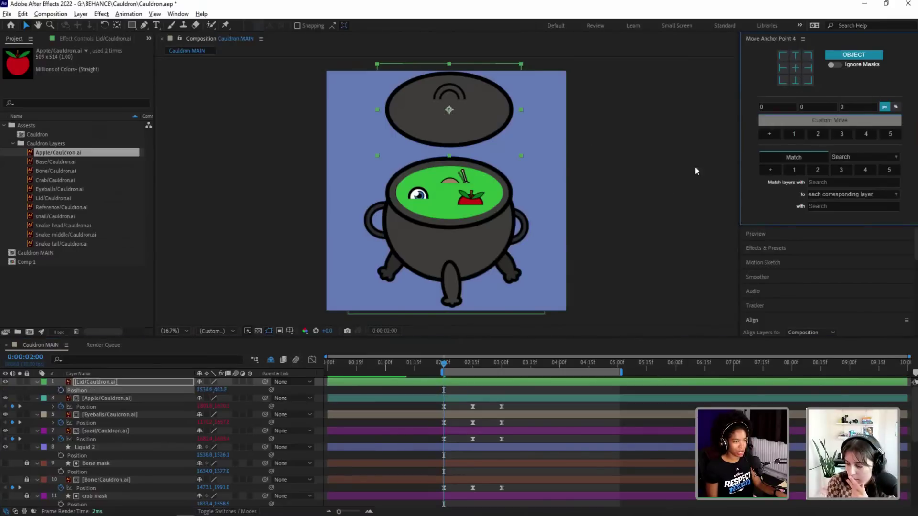
Step: Try rotating the lid around its centred anchor point and undo the rotation
key(r)
mouse_move(209, 392)
mouse_down()
mouse_move(201, 393)
mouse_move(206, 409)
mouse_up()
key(ctrl+z)
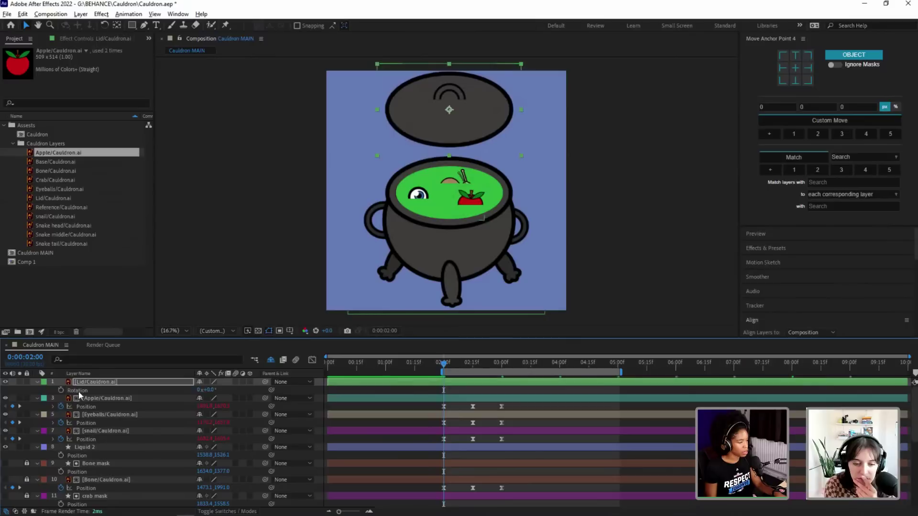
Step: Set a Position keyframe for the raised lid at 0:00:02:00 and move the current time to 0:00:03:00
key(p)
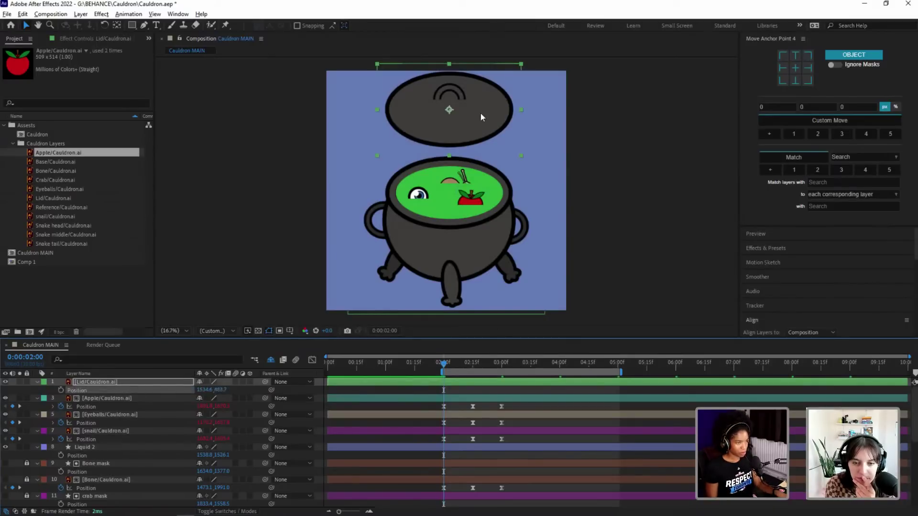
click(61, 390)
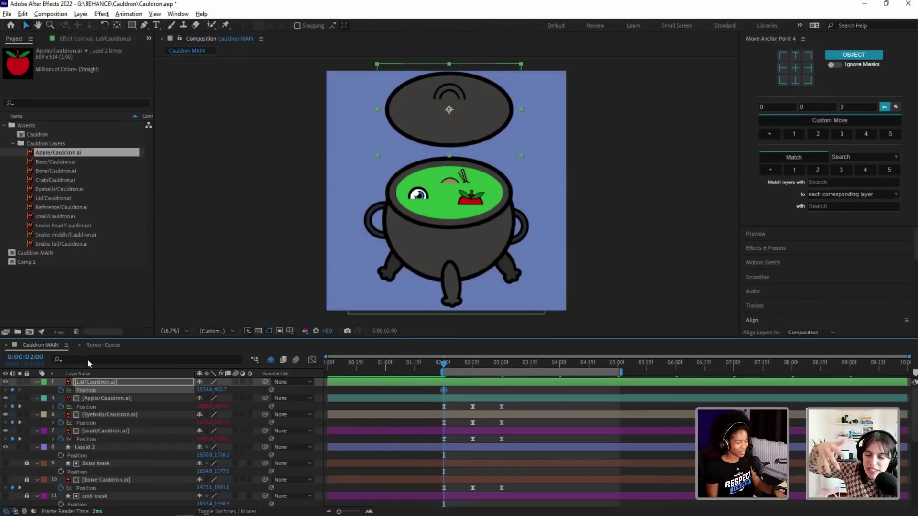
click(501, 363)
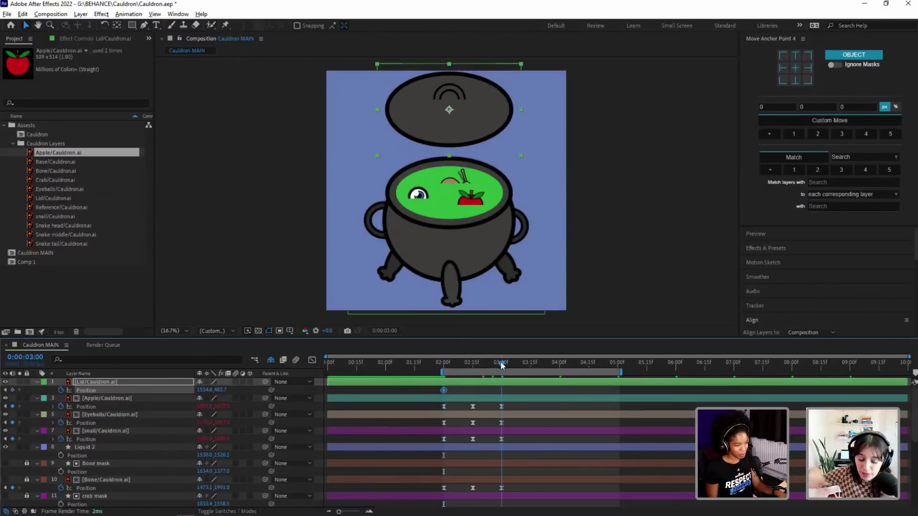
Step: Move the lid layer's Position keyframe to 0:00:03:00, in line with the other layers' last Position keyframes
drag(501, 364, 515, 369)
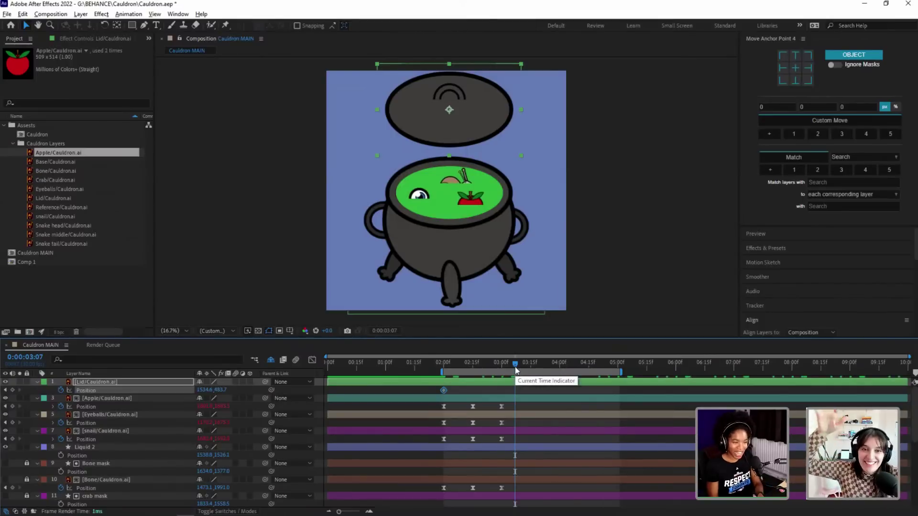
drag(516, 370, 531, 369)
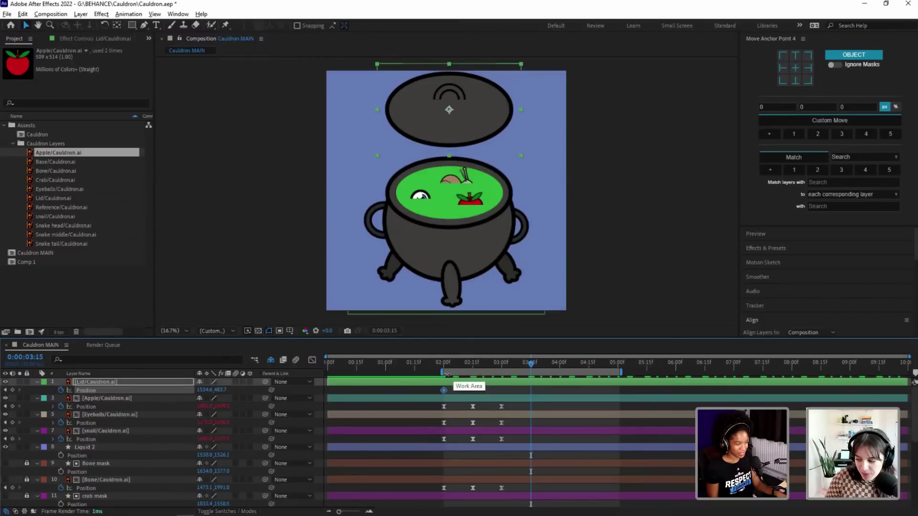
drag(439, 362, 503, 371)
drag(444, 390, 504, 390)
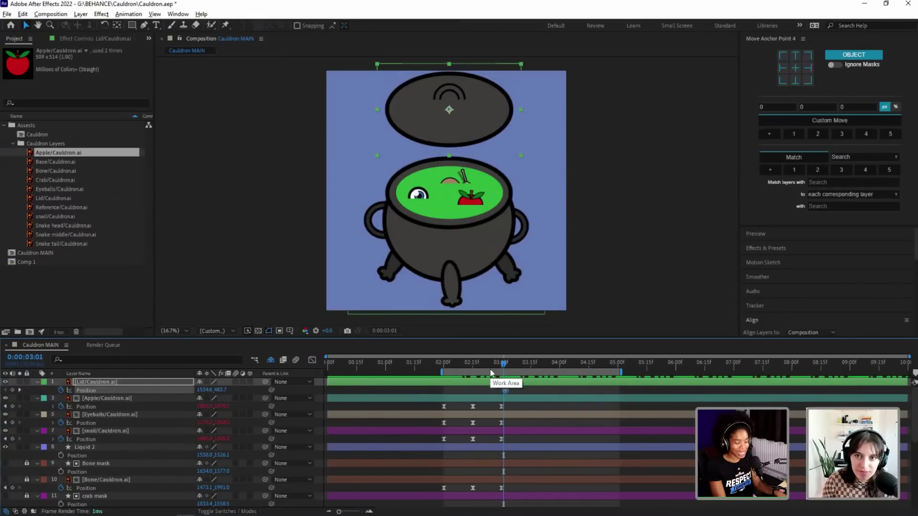
key(shift+Page_Down)
drag(507, 363, 501, 364)
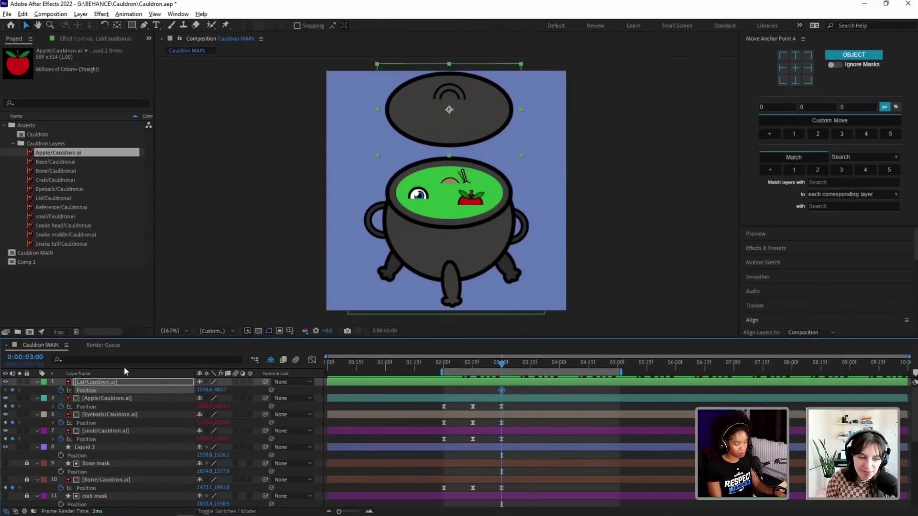
Step: Keyframe the lid lowered straight down onto the cauldron's rim at 0:00:03:10, and paste a copy of its raised Position keyframe at 0:00:03:20
key(shift+Page_Down)
drag(429, 94, 433, 190)
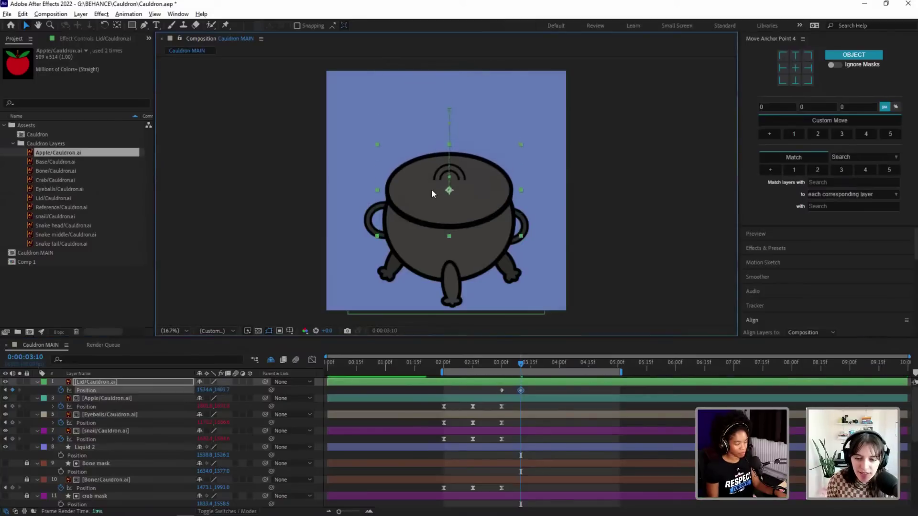
key(shift+Page_Down)
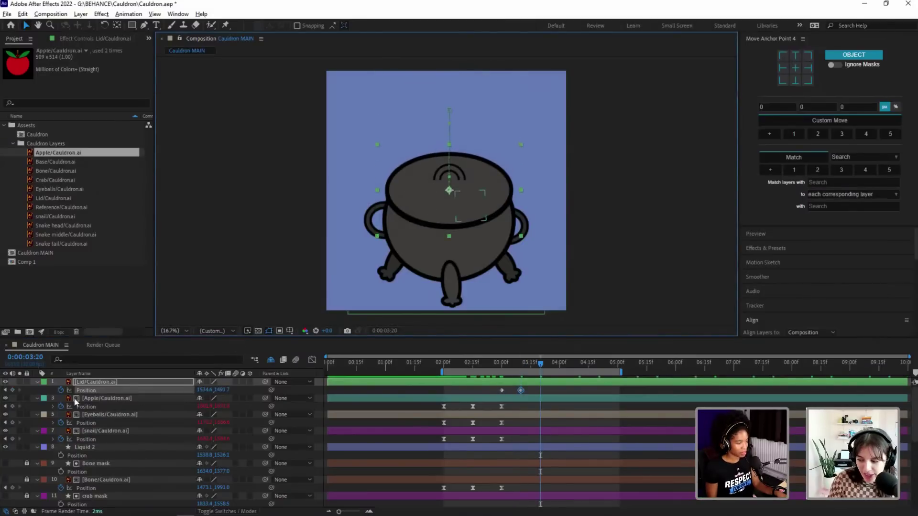
click(502, 390)
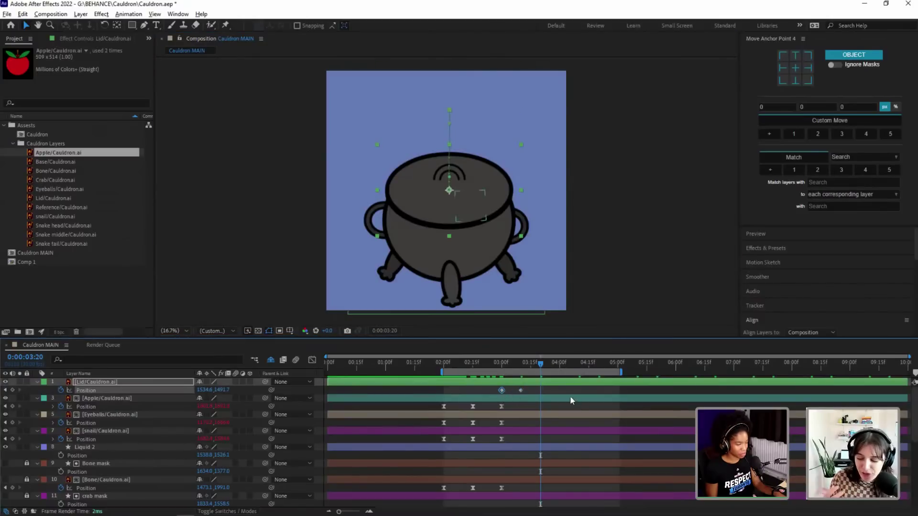
key(ctrl+c)
key(ctrl+v)
Step: End the work area at 0:00:04:00 and preview the lid dropping onto the cauldron and rising again
mouse_move(540, 362)
mouse_down()
mouse_move(506, 369)
mouse_move(523, 368)
mouse_up()
key(=)
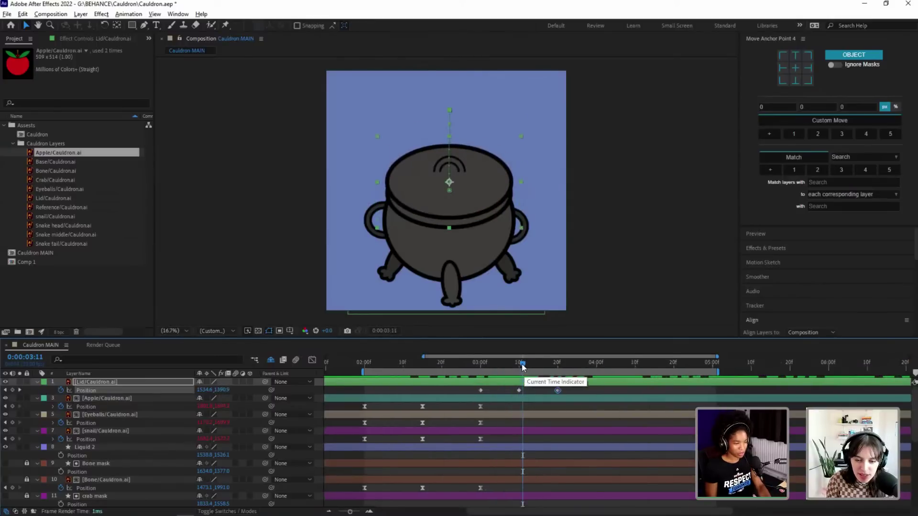
drag(494, 367, 596, 365)
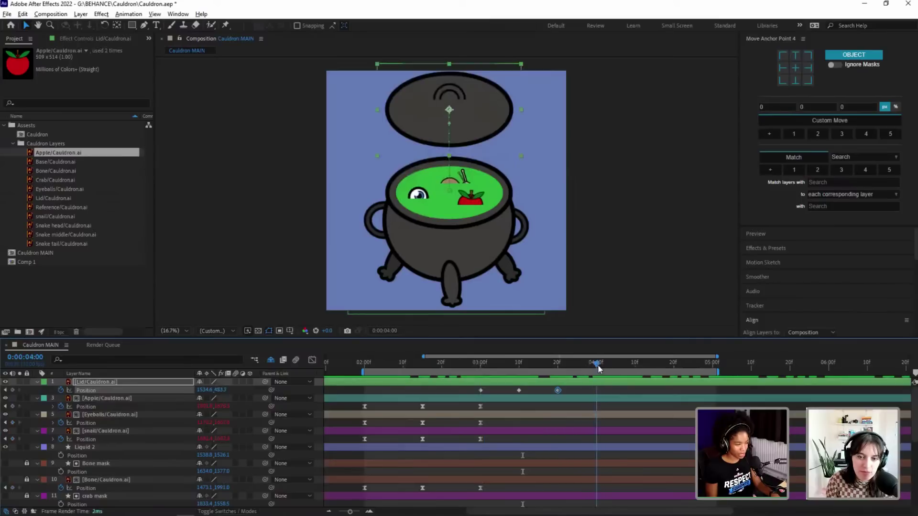
key(n)
drag(452, 362, 379, 364)
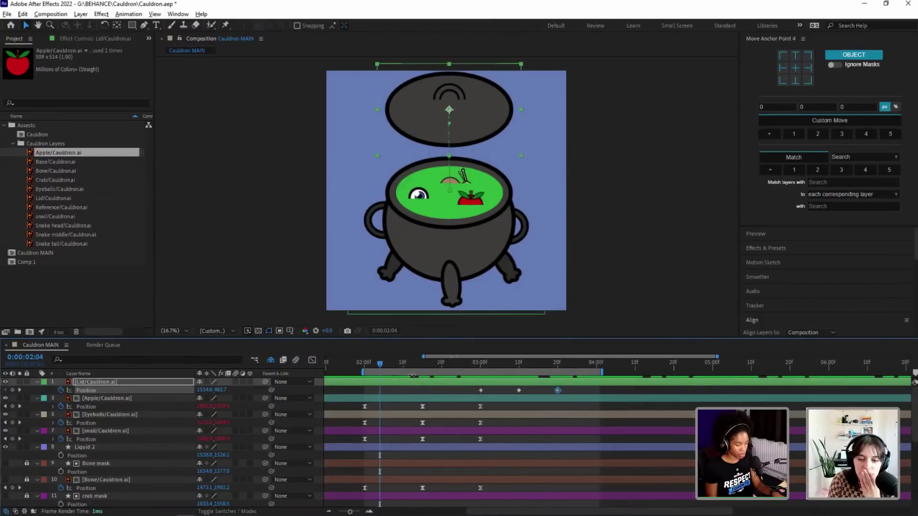
key(space)
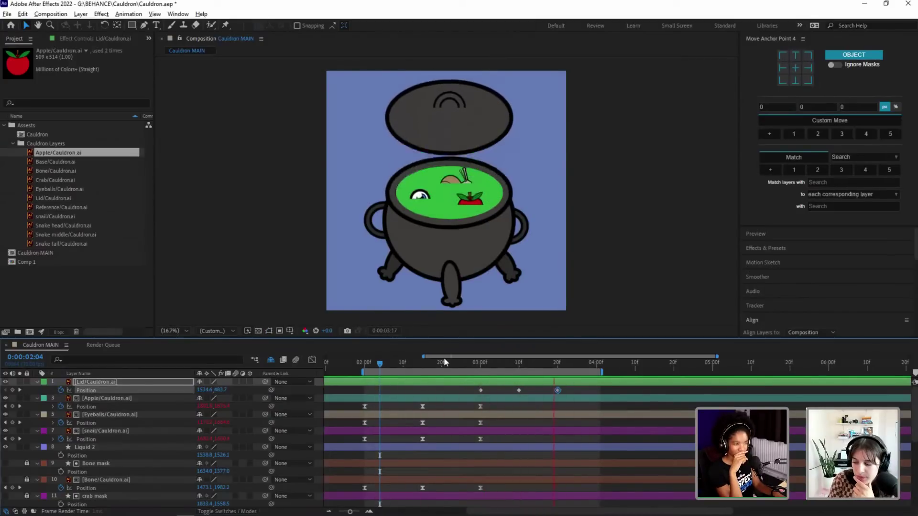
key(space)
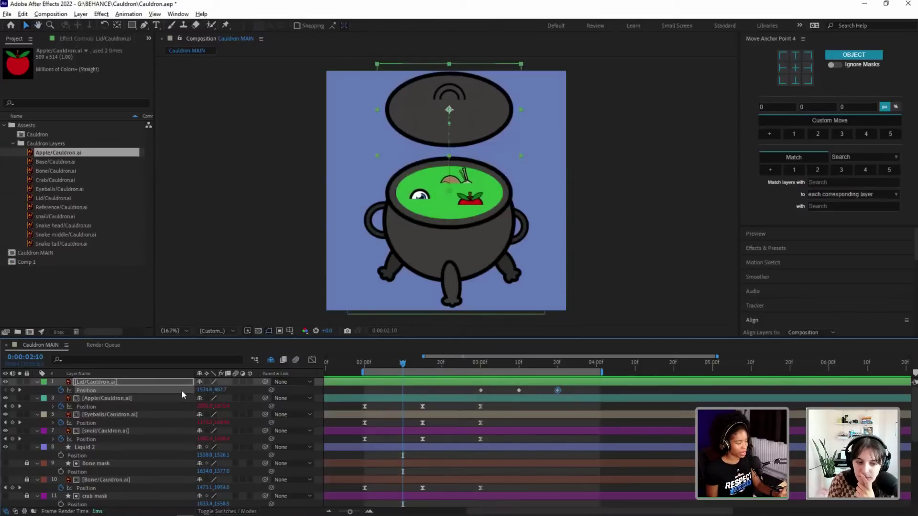
Step: Apply Easy Ease to the lid's three Position keyframes and display their speed graph
click(166, 389)
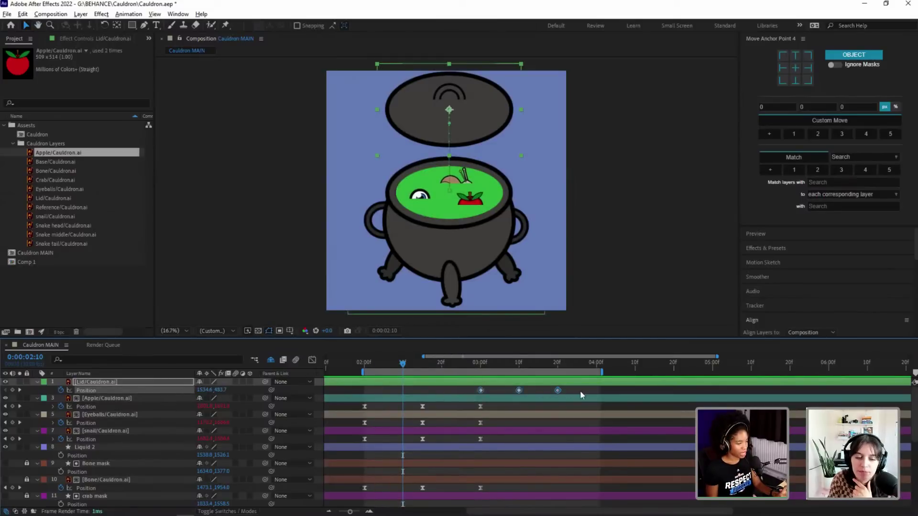
click(309, 364)
click(310, 364)
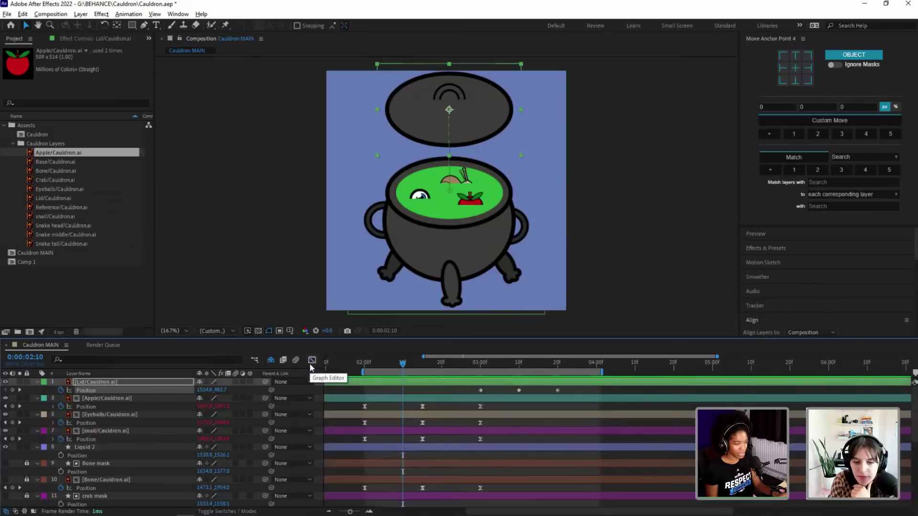
drag(446, 395, 446, 395)
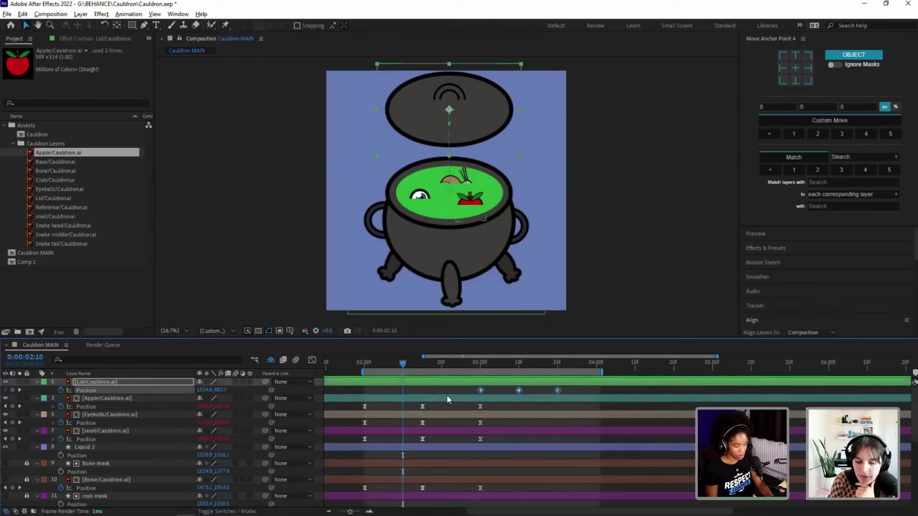
click(311, 360)
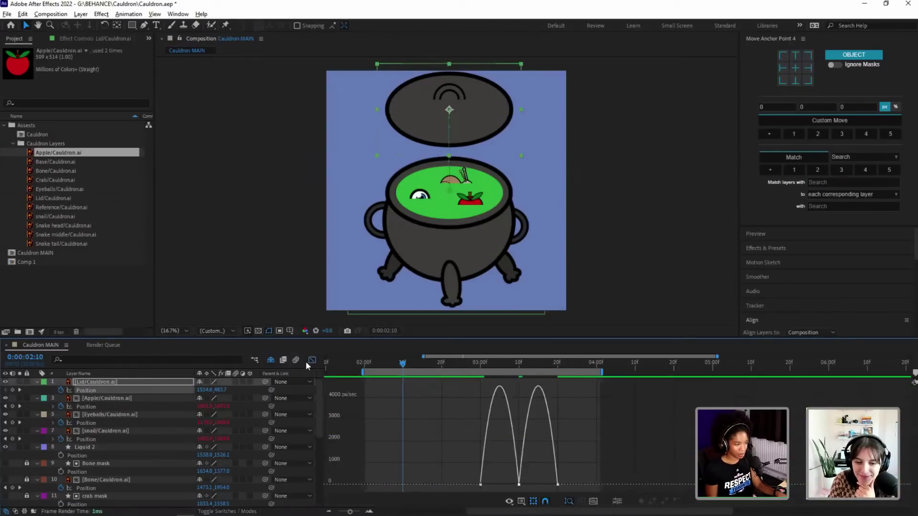
click(519, 484)
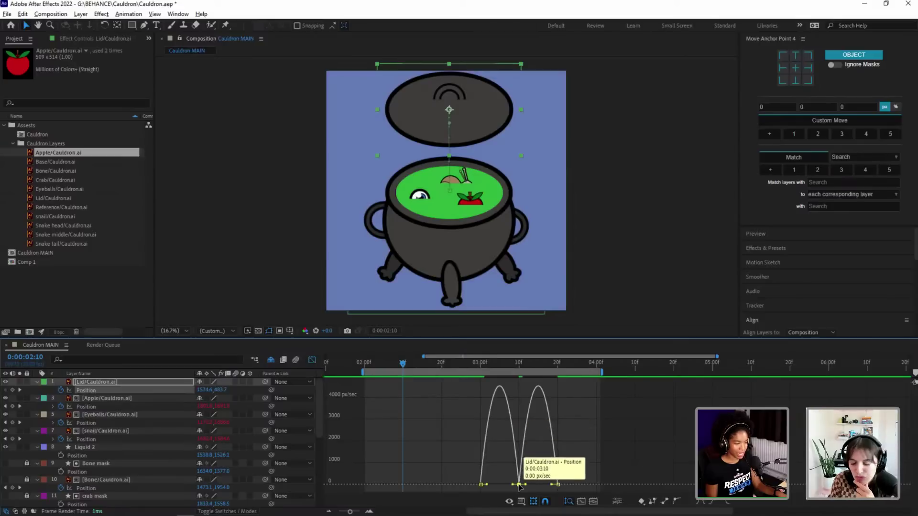
right_click(519, 485)
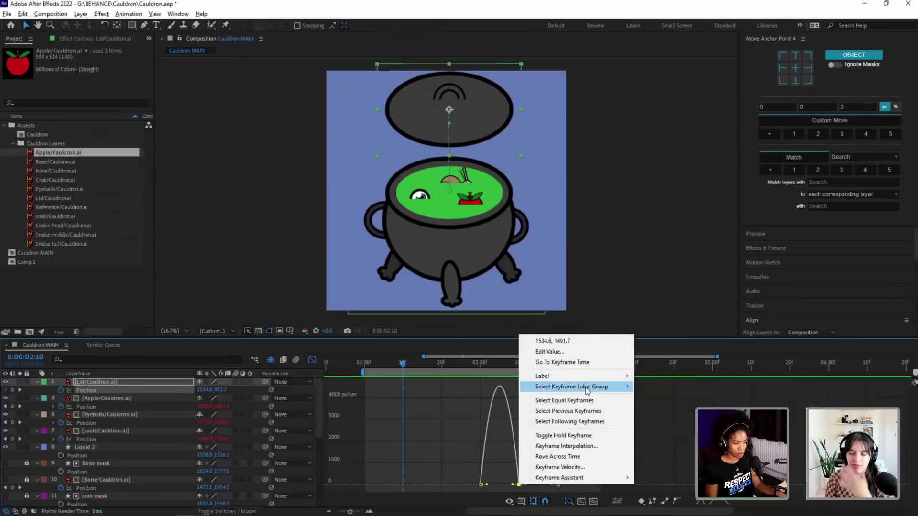
mouse_move(599, 392)
click(440, 440)
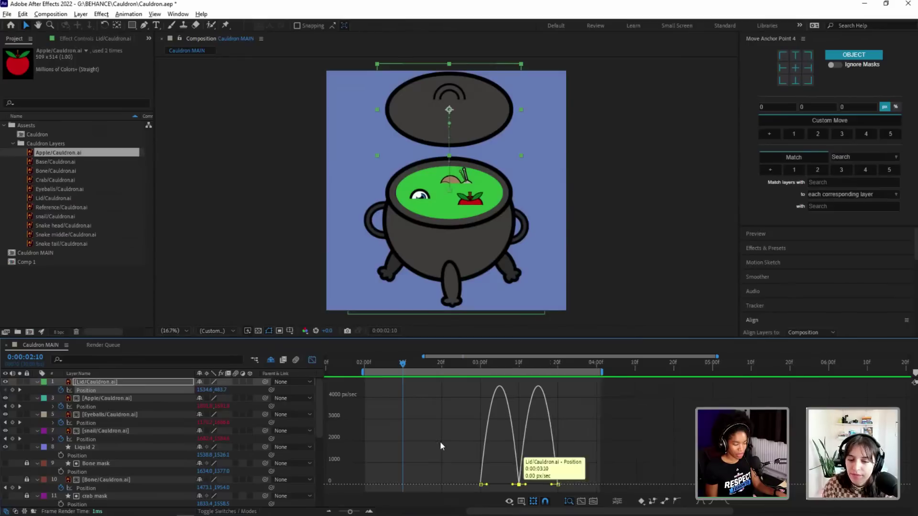
right_click(440, 441)
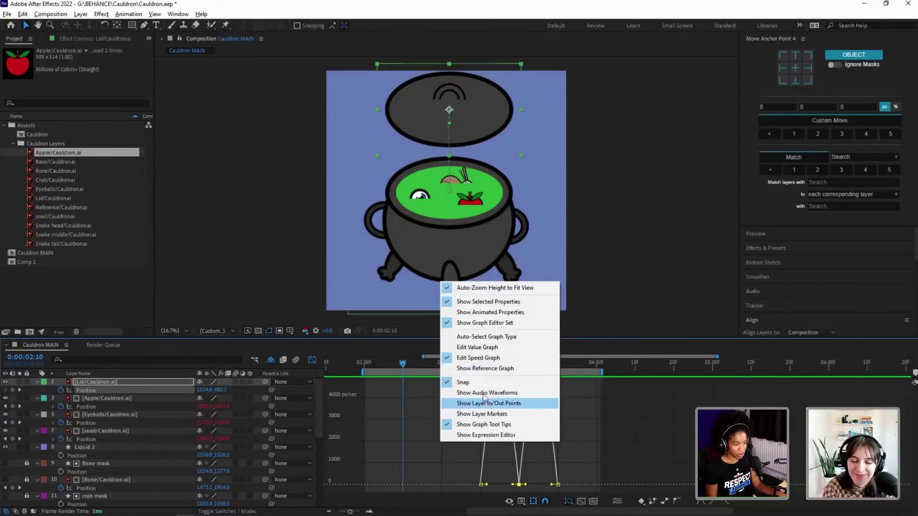
click(427, 457)
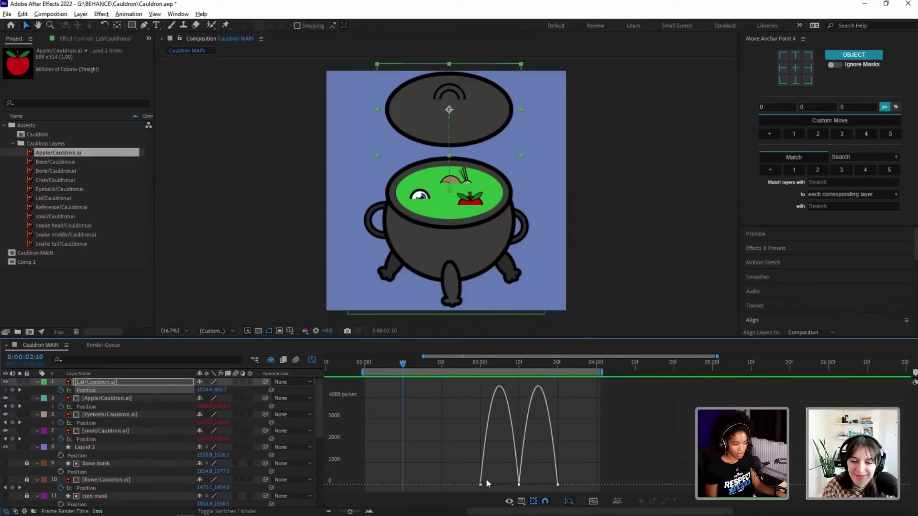
Step: Lengthen the outgoing influence of the lid's first Position keyframe in the speed graph so the drop accelerates late, and preview it
click(481, 485)
drag(484, 366, 466, 376)
key(space)
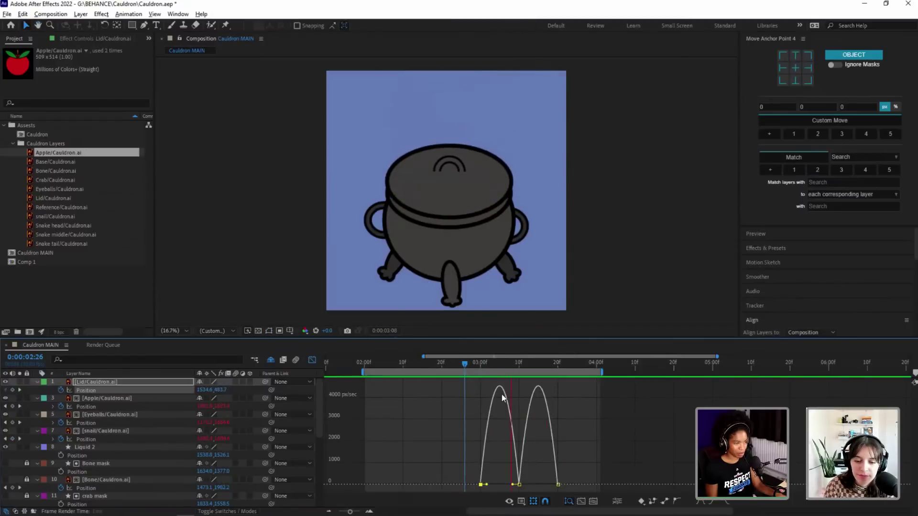
key(space)
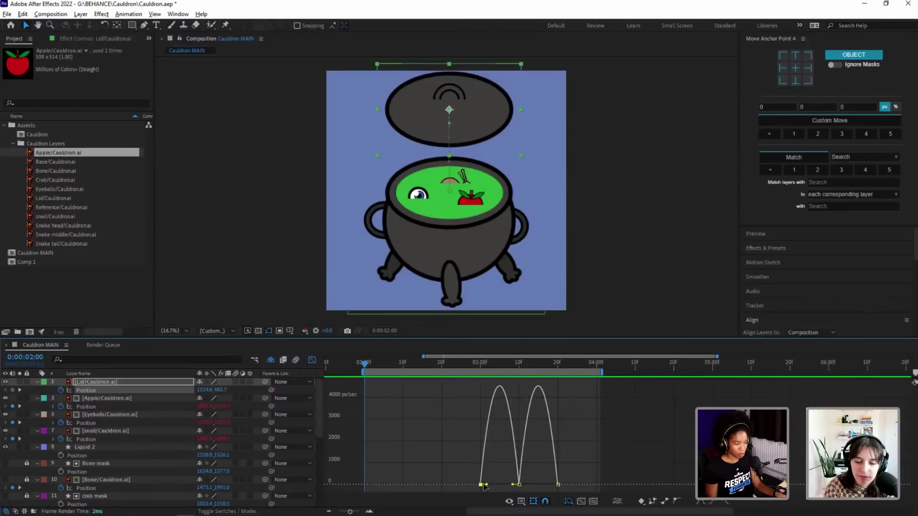
drag(488, 486, 500, 484)
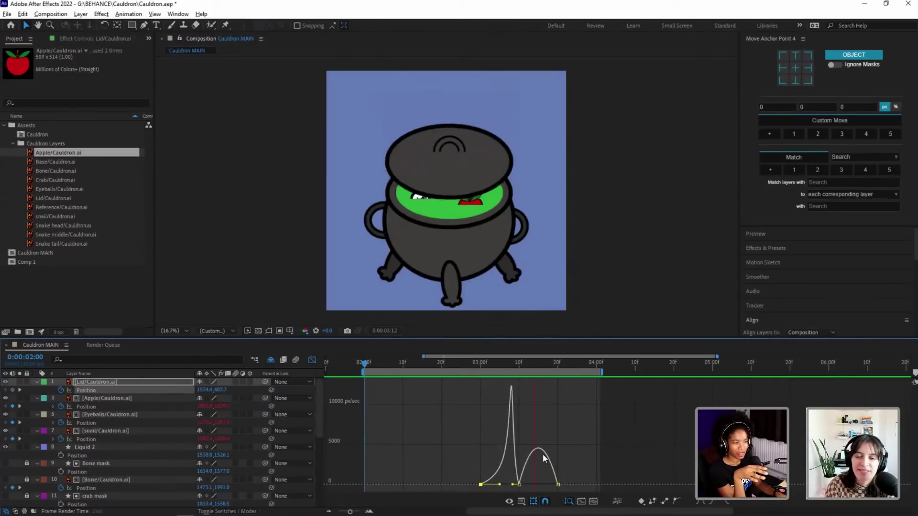
key(space)
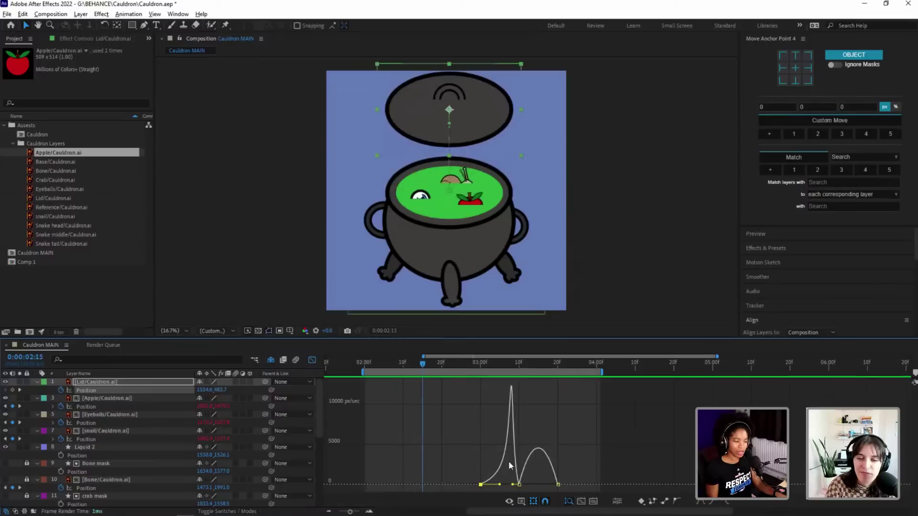
Step: Try lengthening the outgoing influence of the lid's middle Position keyframe and preview the motion
click(520, 485)
drag(526, 485, 535, 484)
key(space)
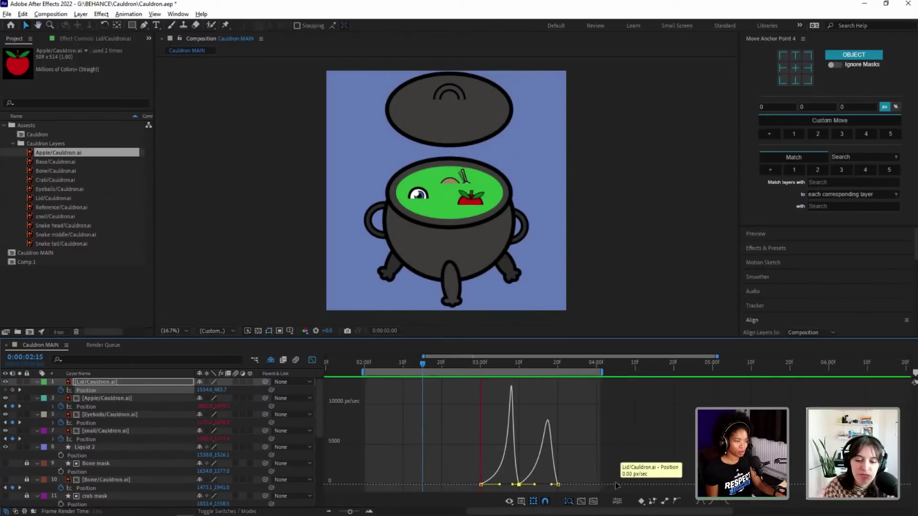
key(space)
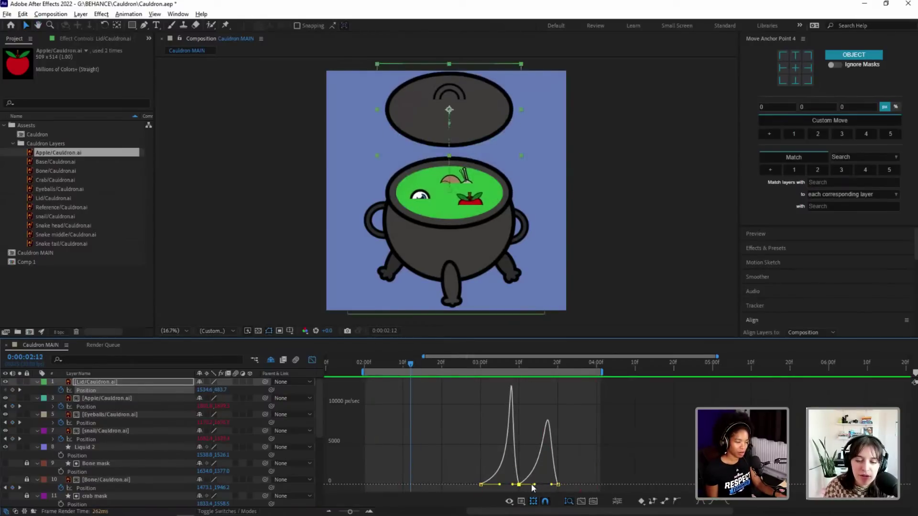
Step: Lengthen the incoming influence of the lid's last Position keyframe, preview the lid rising, and return to the layer bar view
drag(526, 483, 540, 486)
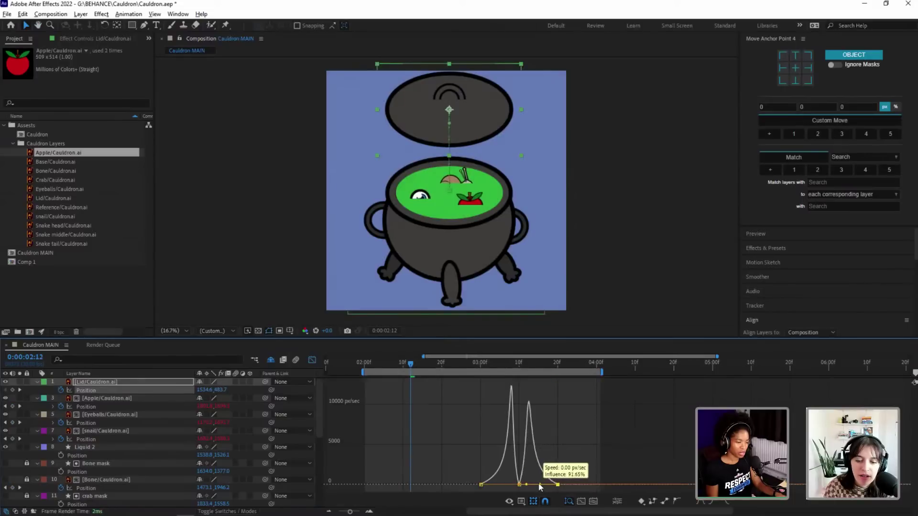
key(space)
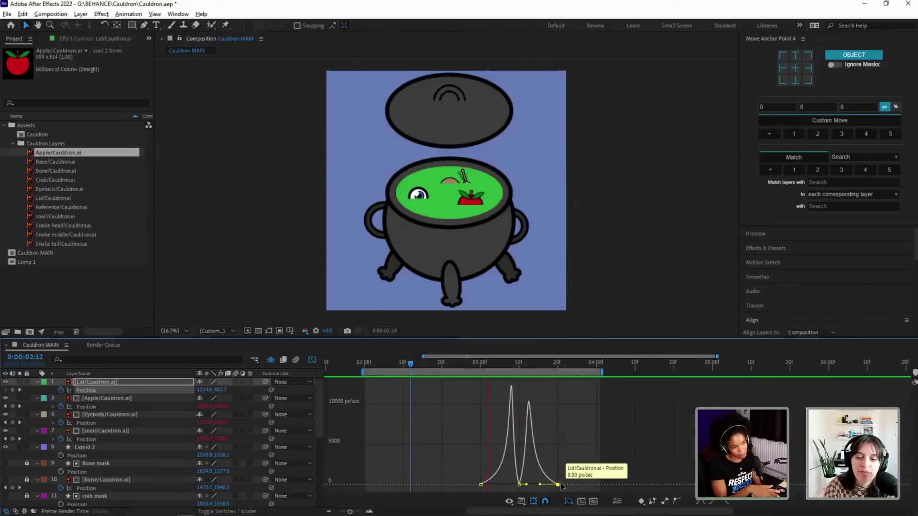
key(space)
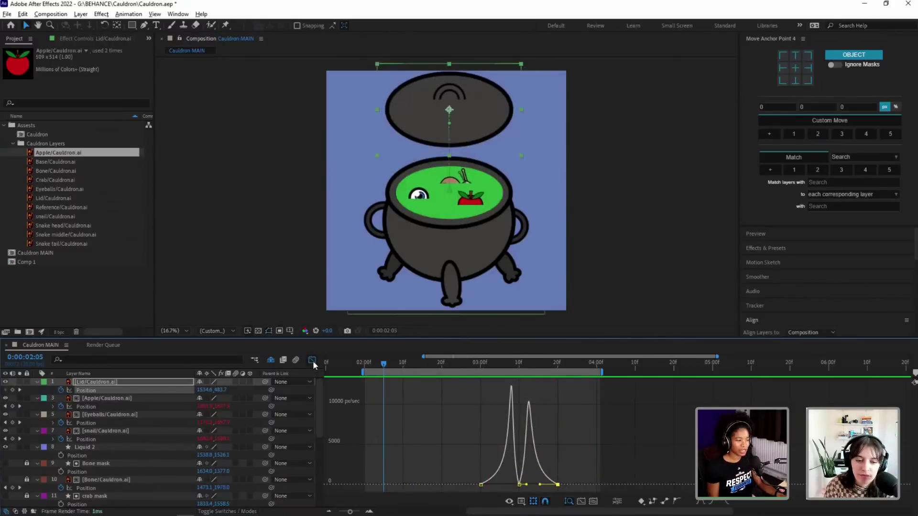
click(312, 361)
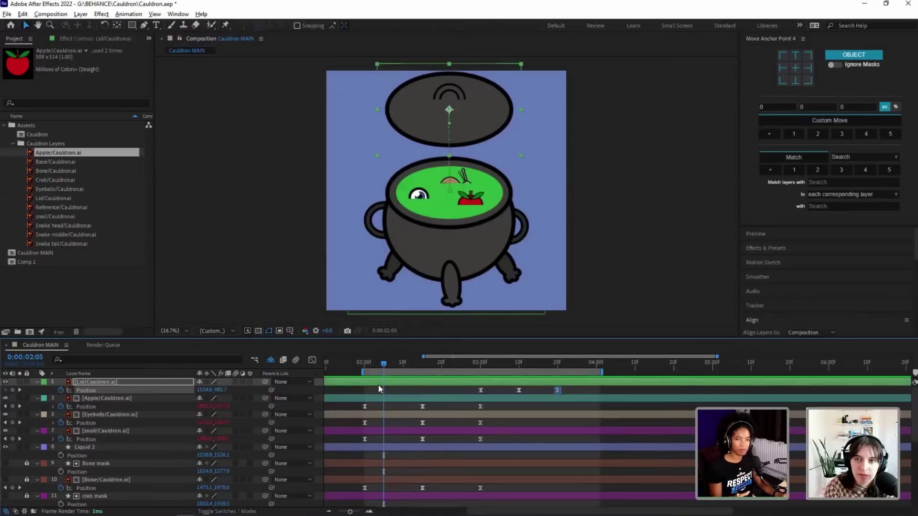
Step: Extend the work area's end to 0:00:05:00 and preview the animation from 0:00:02:00
drag(602, 371, 699, 372)
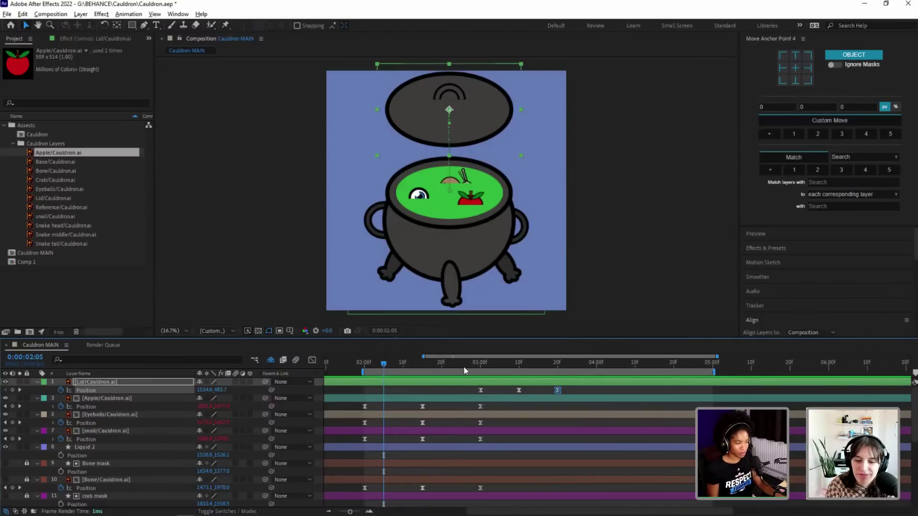
drag(464, 366, 368, 378)
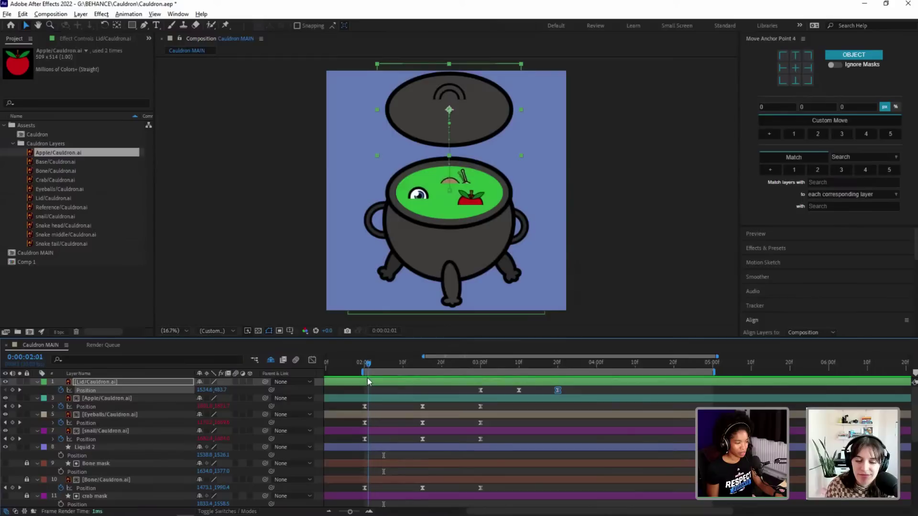
key(space)
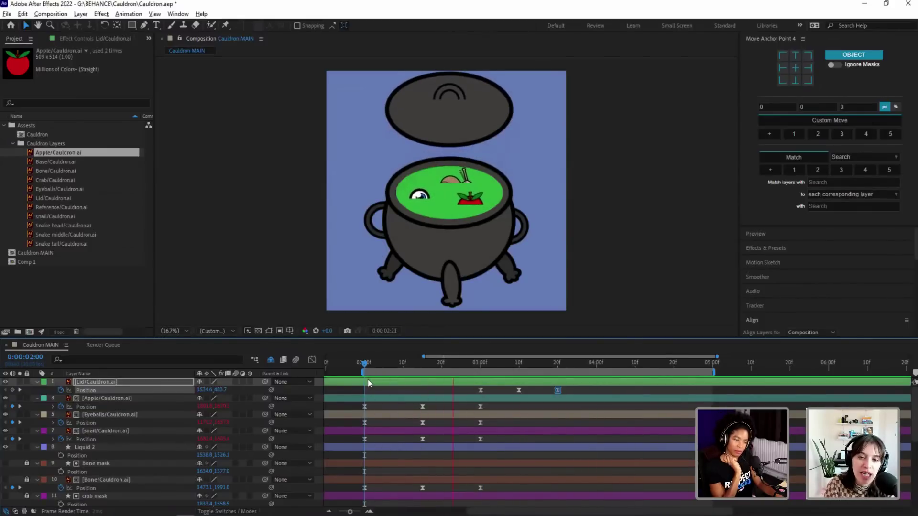
key(space)
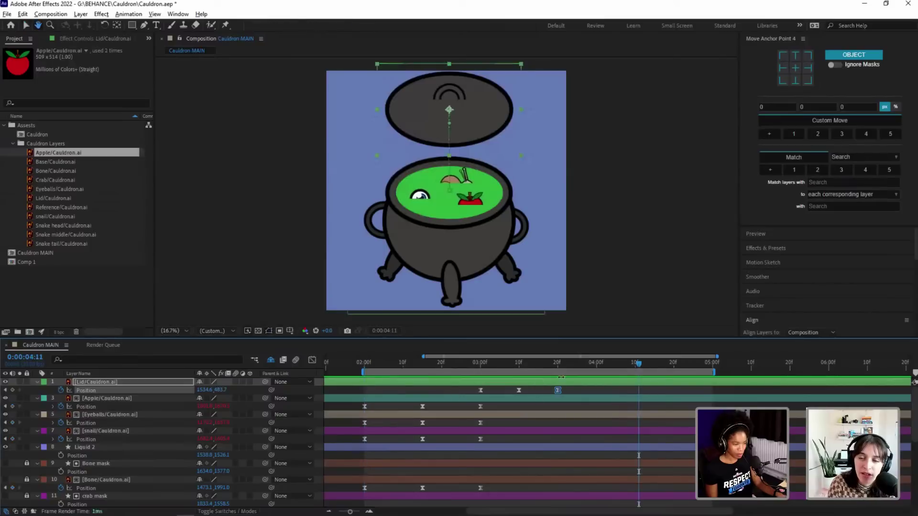
Step: Extend the work area's end to just before 0:00:06:00 and save the project
drag(714, 372, 816, 389)
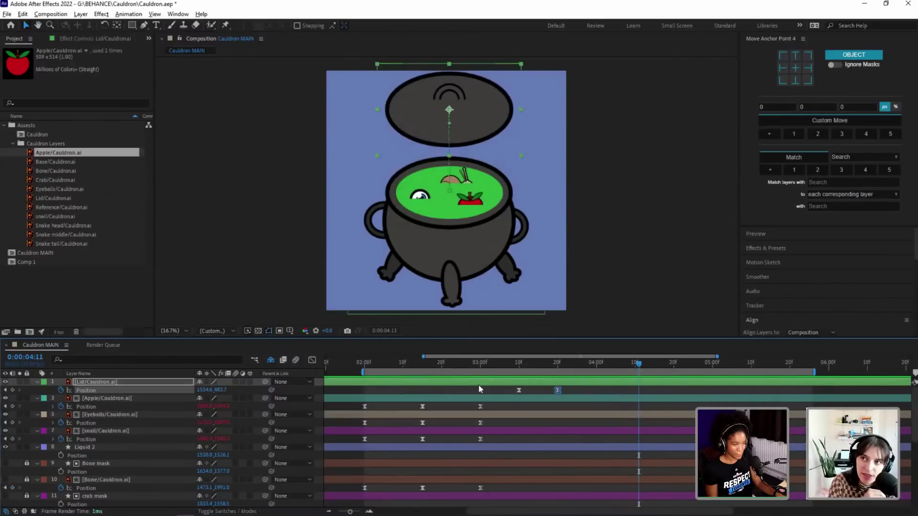
click(369, 366)
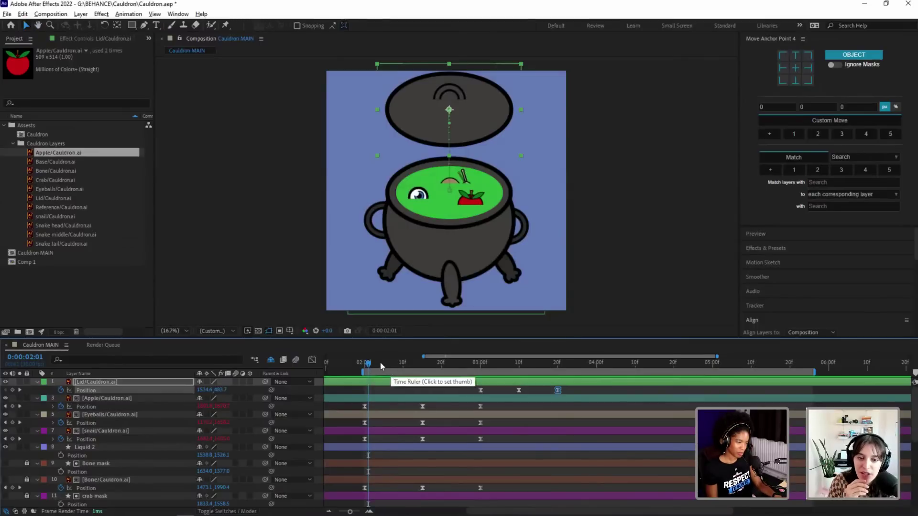
click(372, 366)
key(ctrl+s)
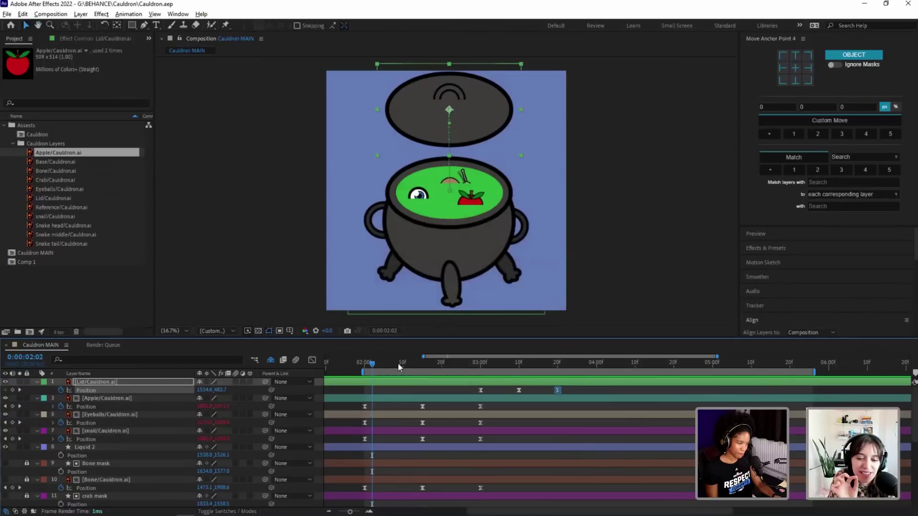
Step: Preview the lid and ingredient motion, and extend the work area's end to just before 0:00:08:00
drag(394, 366, 453, 369)
key(v)
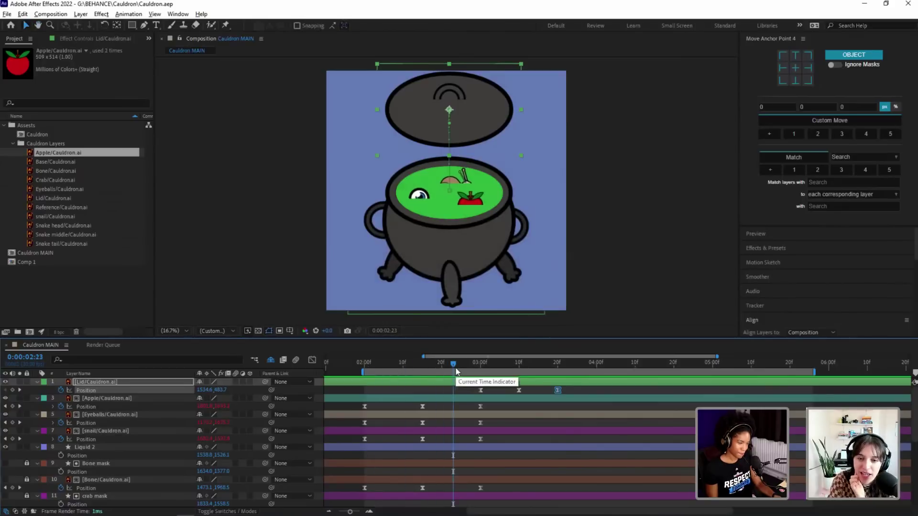
key(v)
key(space)
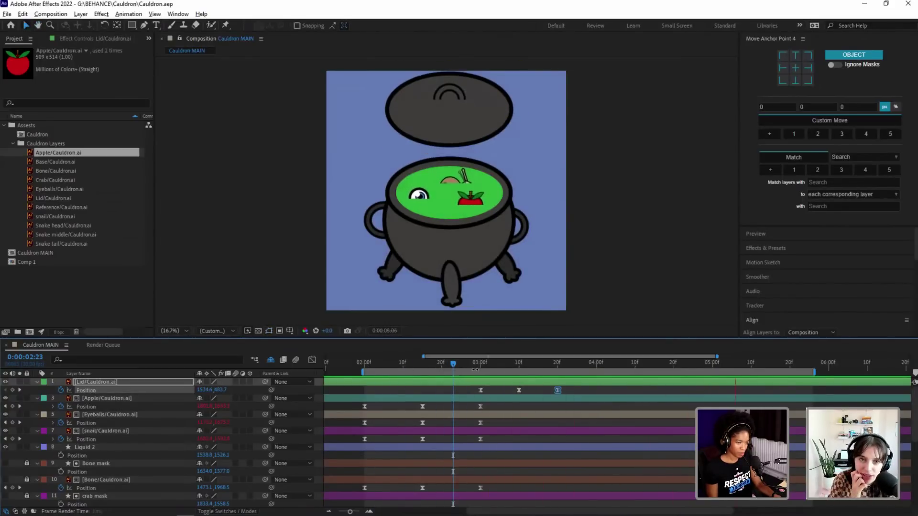
click(565, 367)
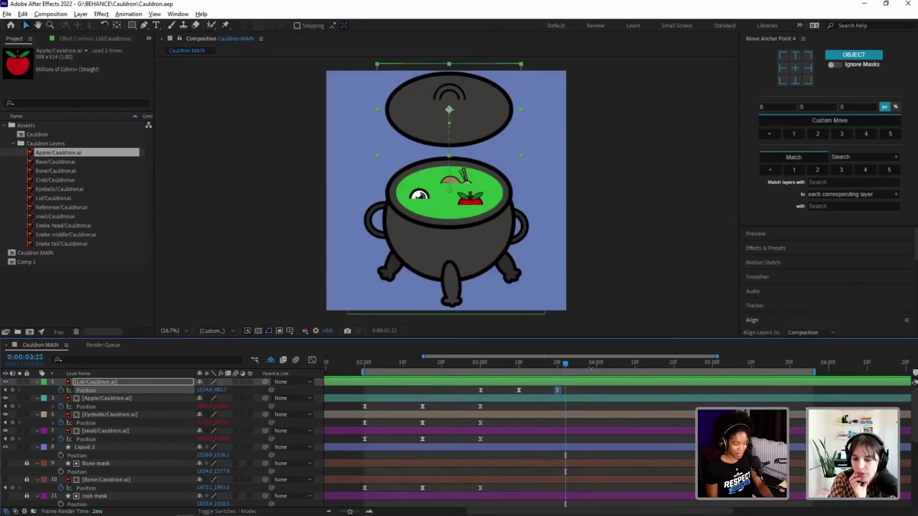
key(minus)
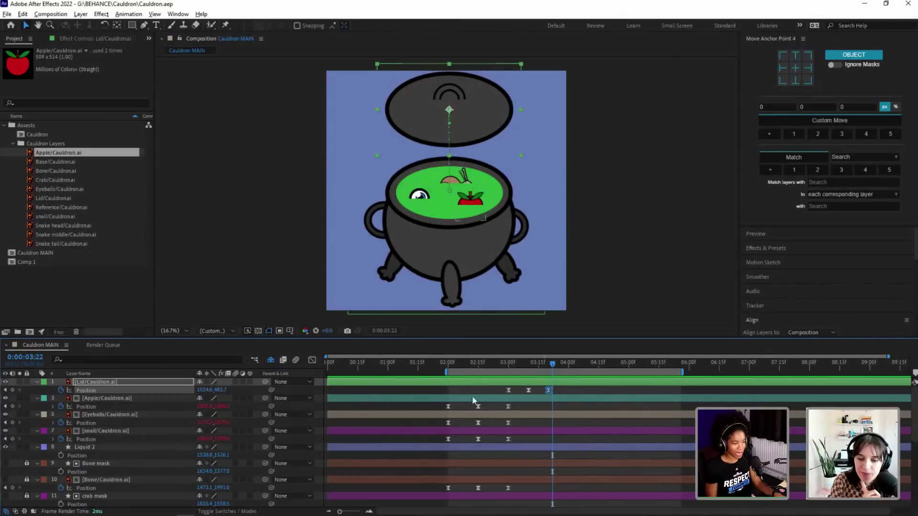
drag(721, 371, 801, 371)
drag(448, 368, 612, 371)
Step: Paste a copy of the lid's raised Position keyframe at 0:00:05:00 and preview the hold
drag(515, 378, 629, 383)
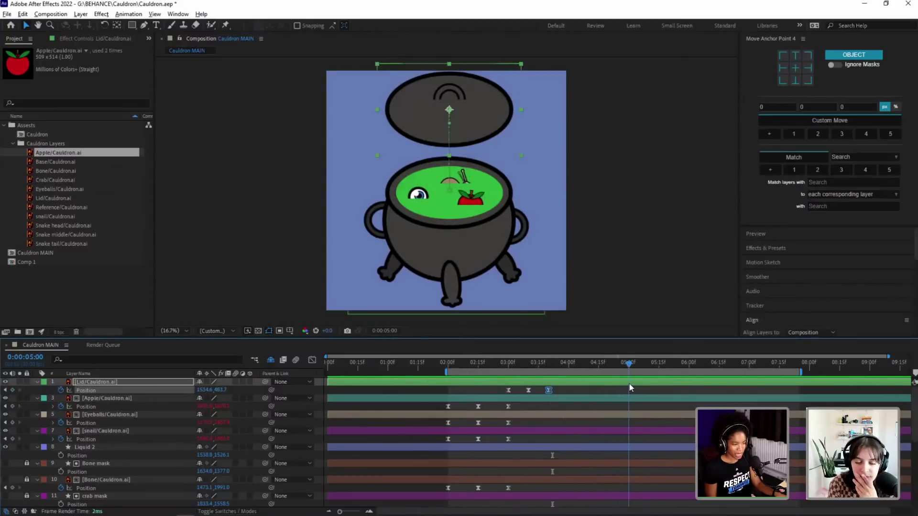
click(509, 390)
key(ctrl+v)
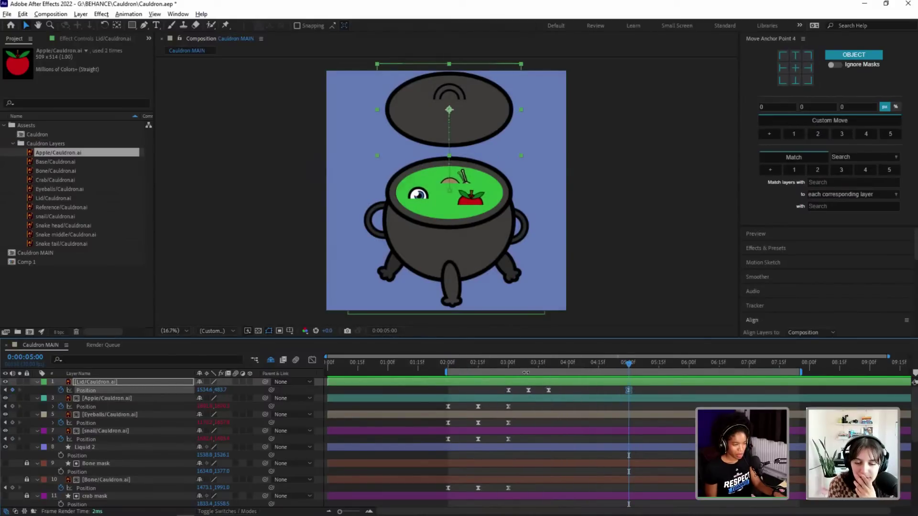
key(space)
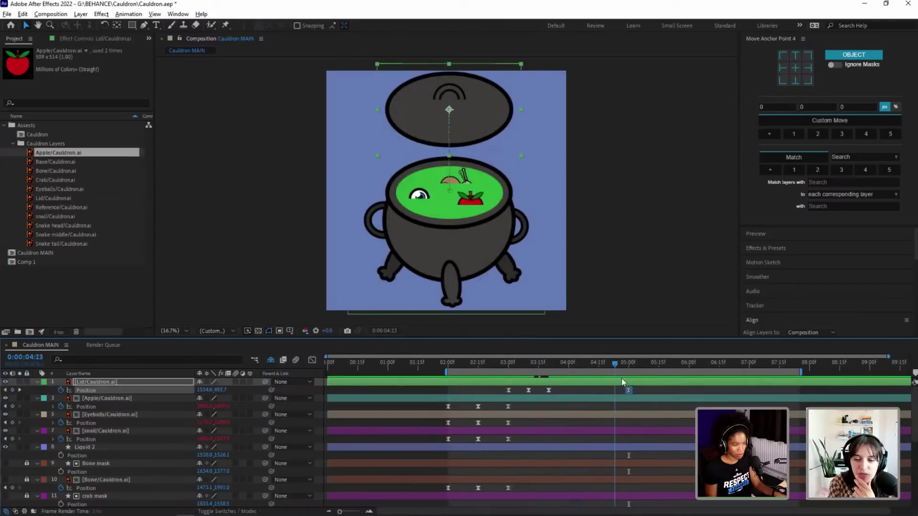
key(space)
Step: Move the lid's last Position keyframe to 0:00:05:14 and align the playhead with it
drag(507, 383, 658, 390)
click(655, 394)
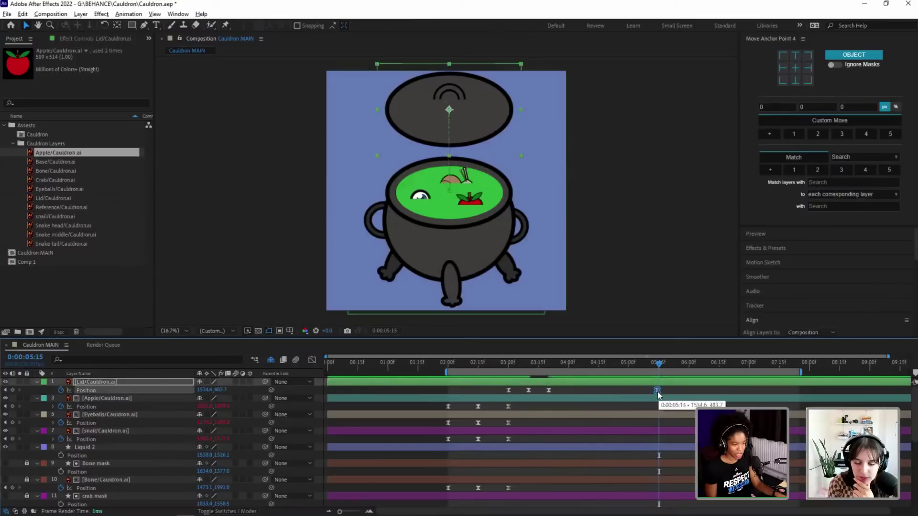
key(Page_Up)
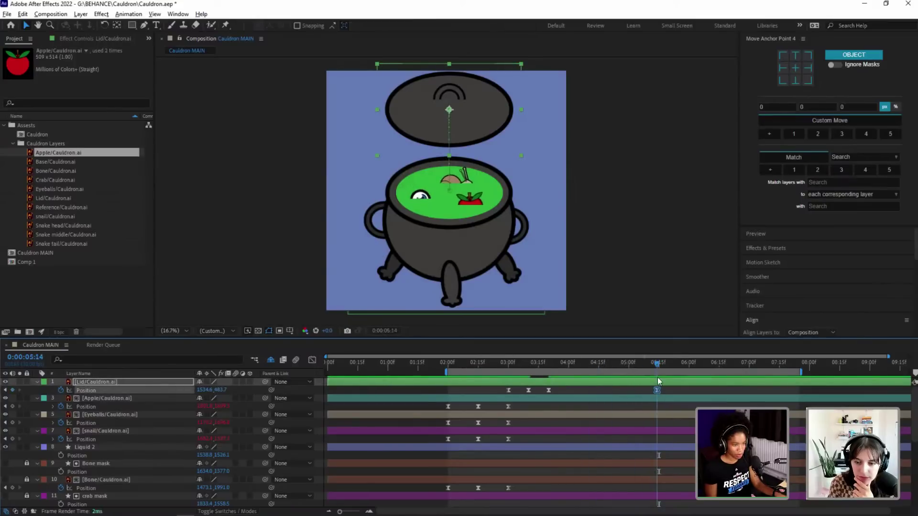
key(equal)
key(equal)
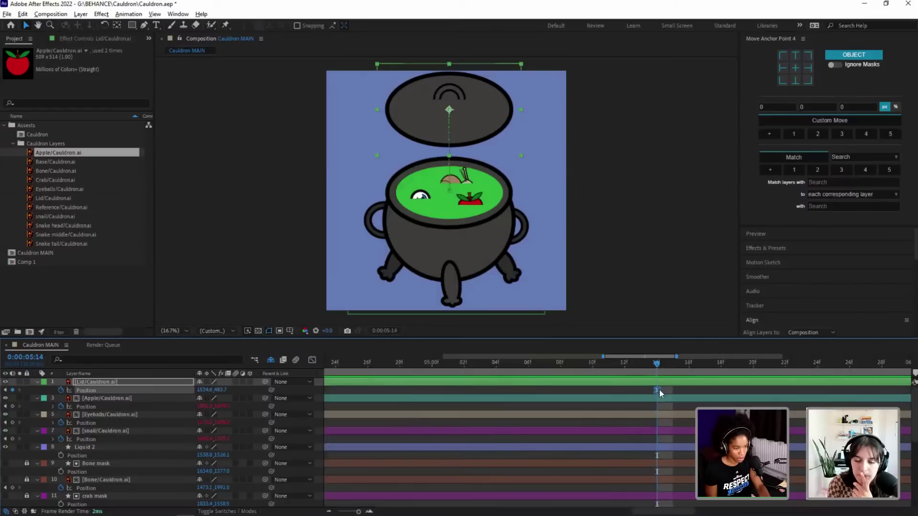
key(minus)
key(minus)
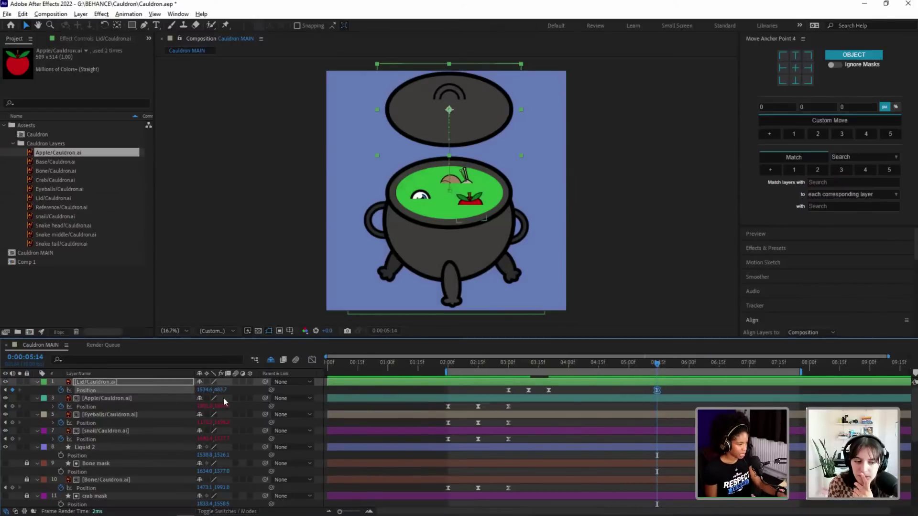
Step: Add a loopOut() expression to the lid's Position property
alt+click(61, 390)
text(lo)
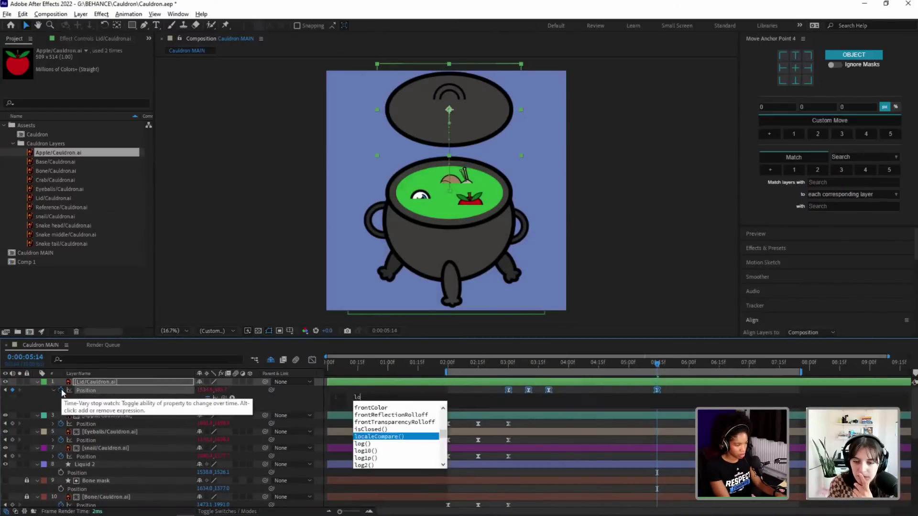
text(op)
key(Down)
key(Down)
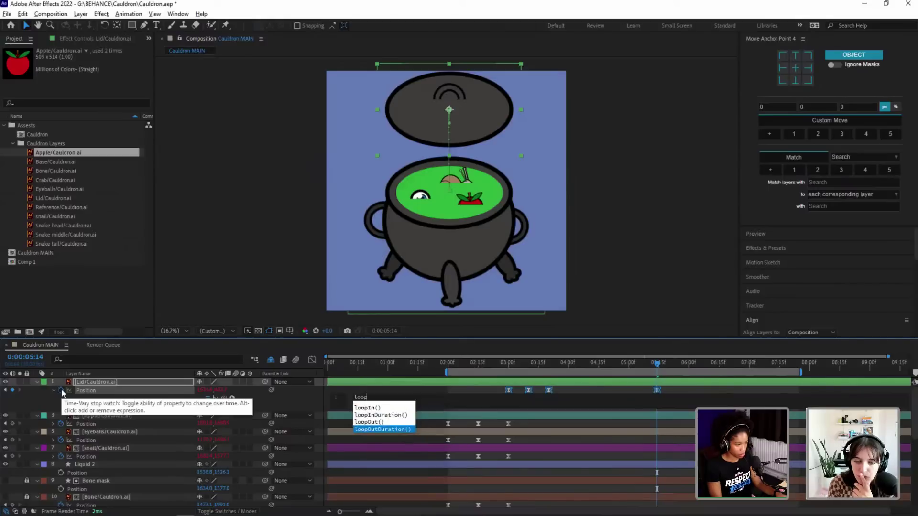
key(Return)
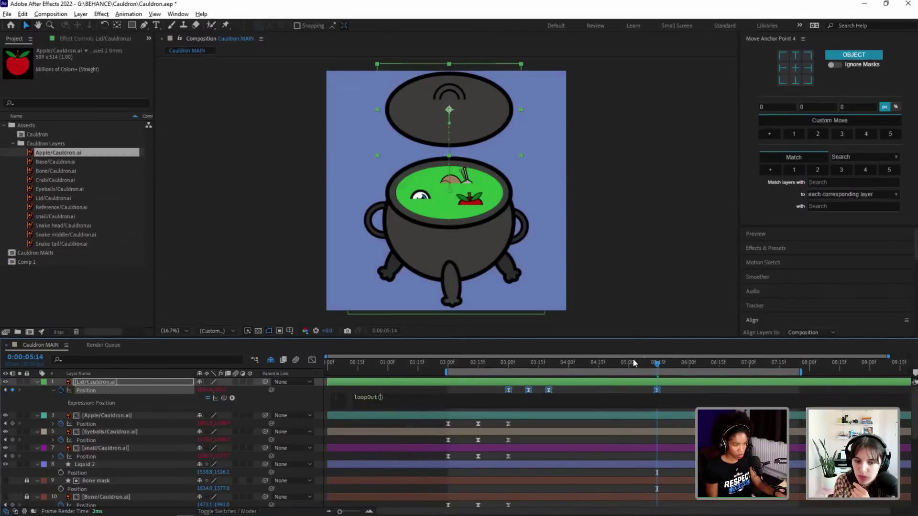
click(651, 364)
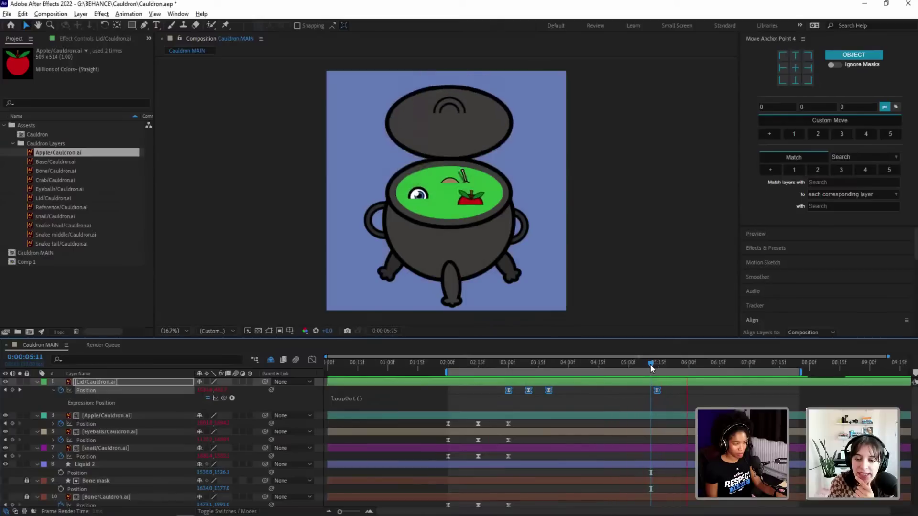
Step: Preview the looping lid and examine its timing from the keyframe at 0:00:03:00 to the one at 0:00:05:14
key(space)
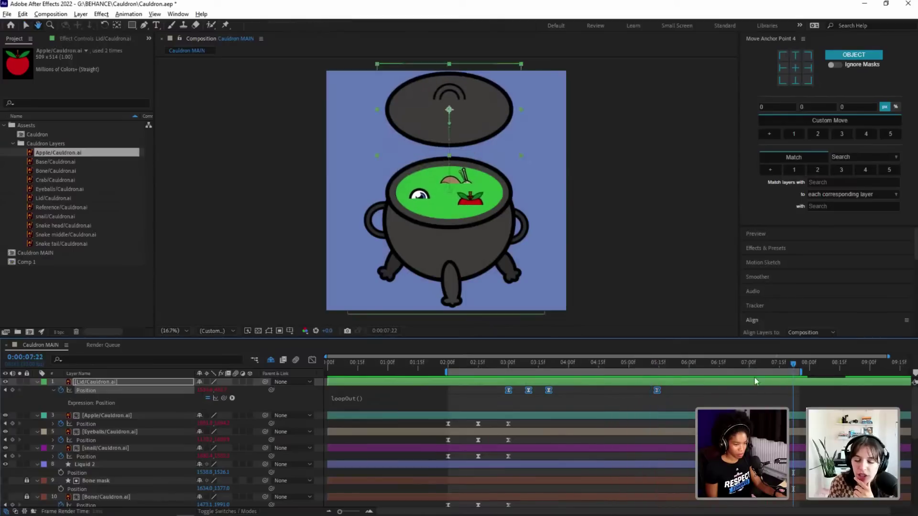
mouse_move(556, 366)
mouse_down()
mouse_move(494, 367)
mouse_move(544, 365)
mouse_up()
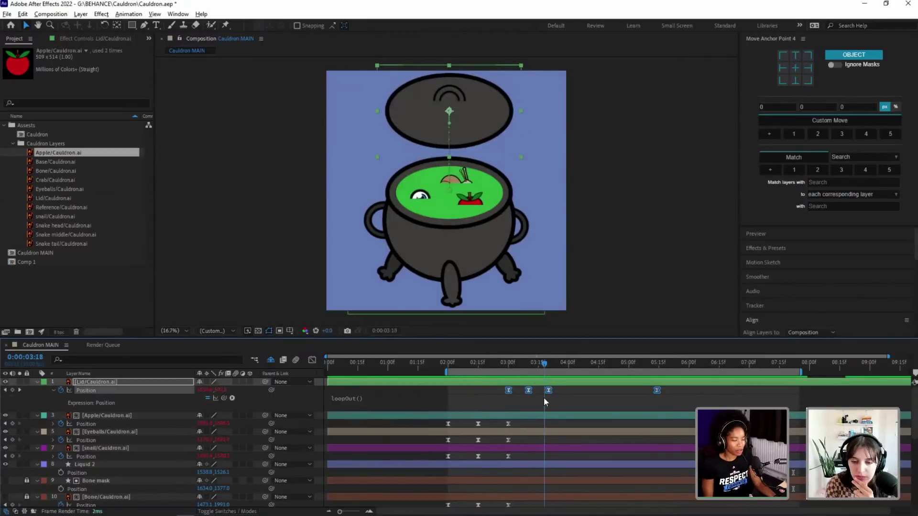
drag(544, 399, 604, 397)
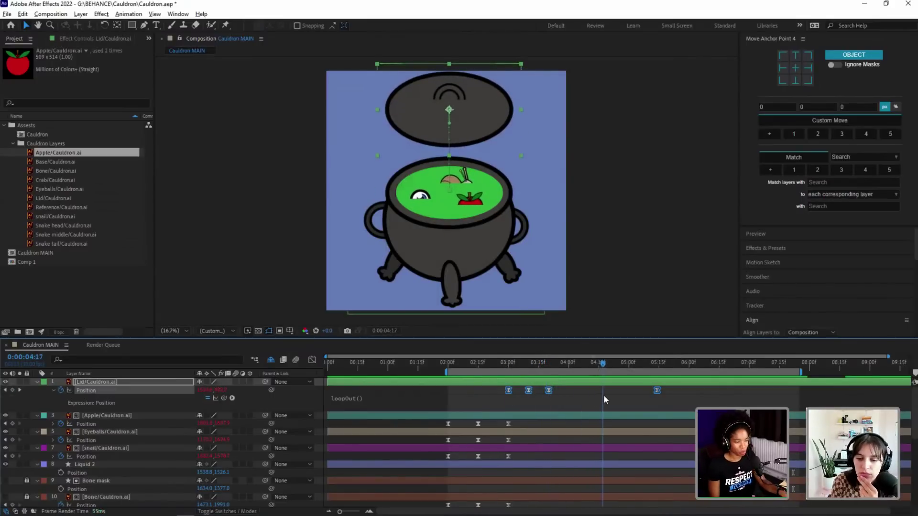
click(508, 367)
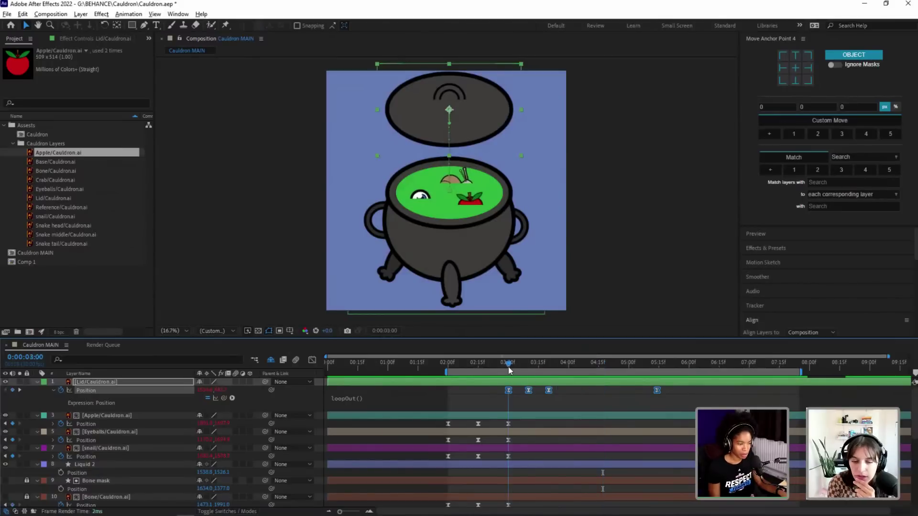
drag(509, 370, 530, 380)
drag(569, 381, 658, 384)
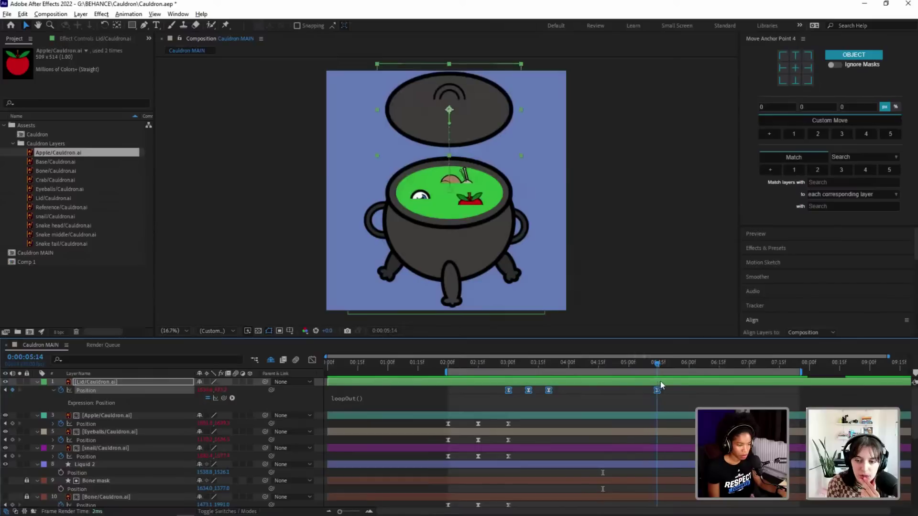
key(space)
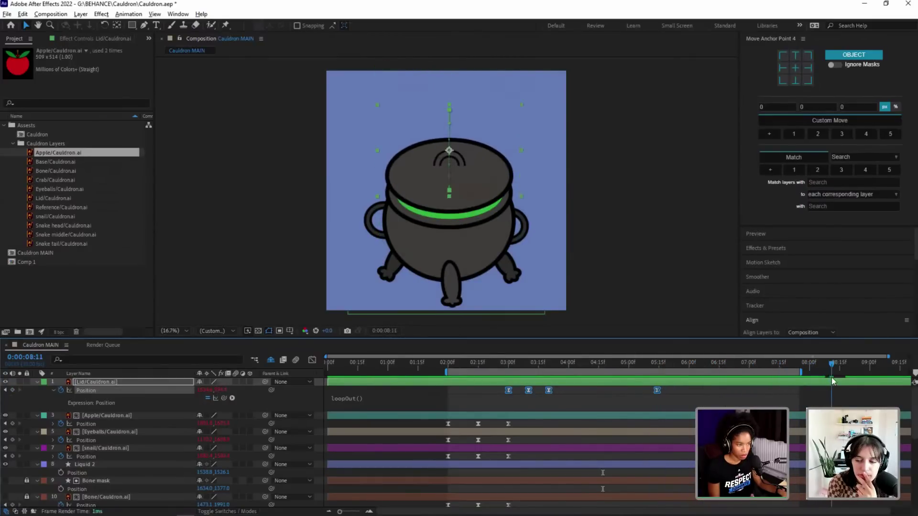
Step: Try extending the work area's end to about 0:00:08:00 and preview the looping lid
click(809, 363)
drag(798, 372, 668, 369)
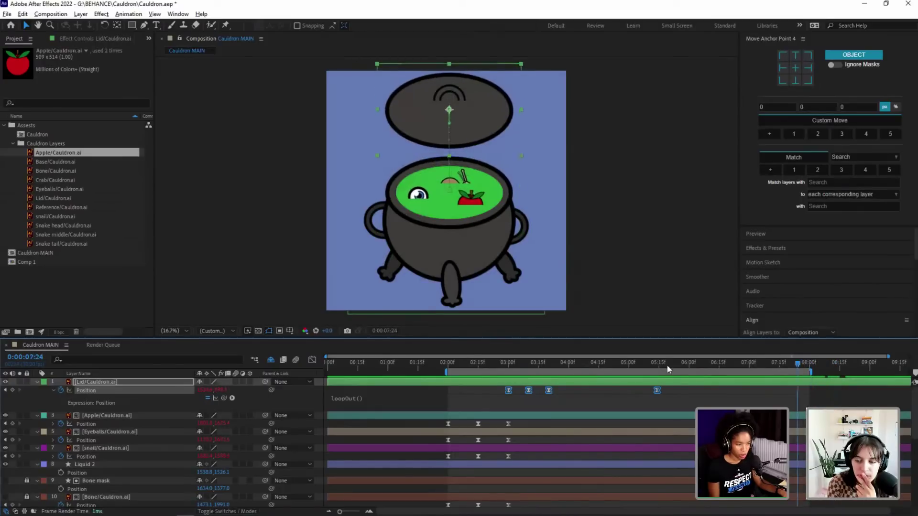
click(809, 365)
drag(809, 366, 792, 369)
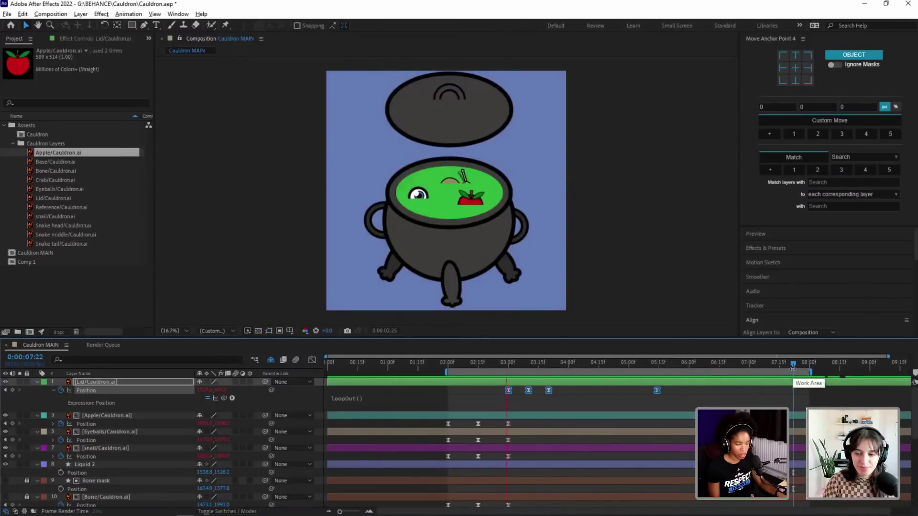
Step: Shorten the work area's end to about 0:00:07:00 and check the frames around the lid's first keyframe
drag(762, 364, 749, 371)
drag(811, 372, 751, 373)
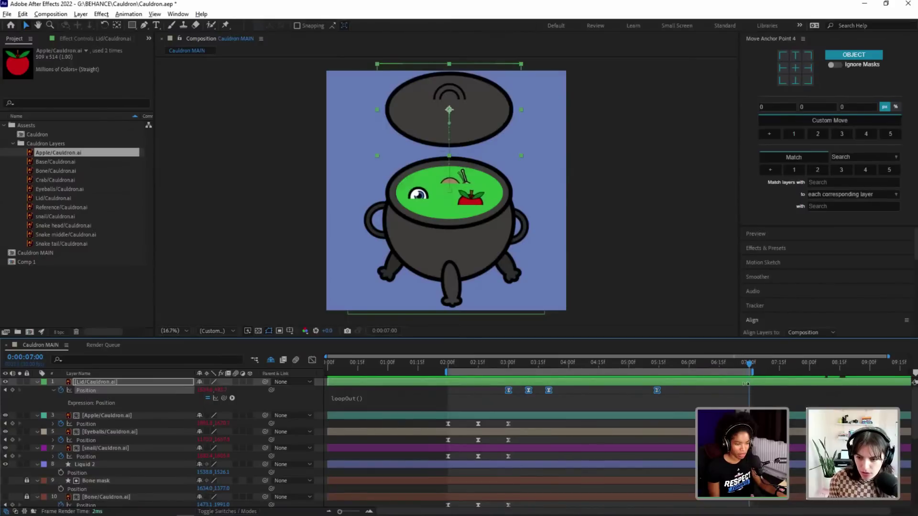
click(510, 365)
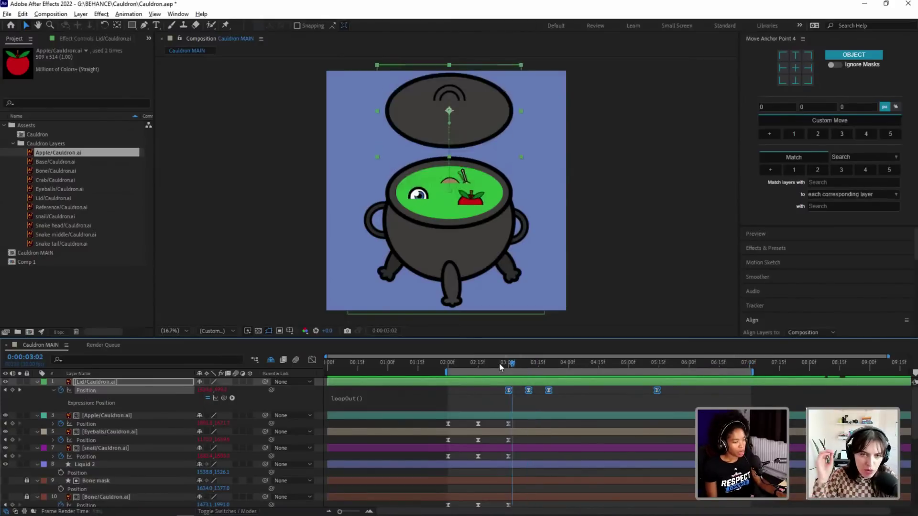
click(474, 363)
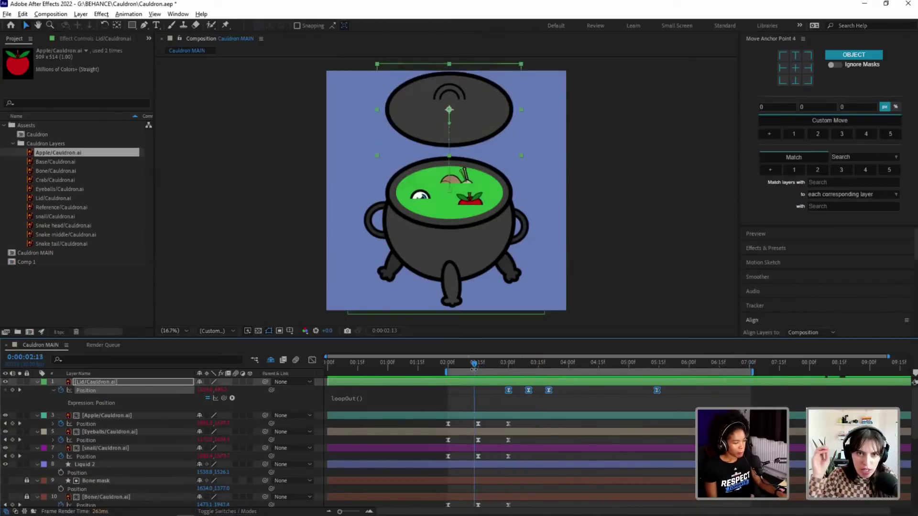
Step: Preview the loop and collapse the properties of the Lid, Apple, Eyeballs, snail and Liquid 2 layers
click(37, 381)
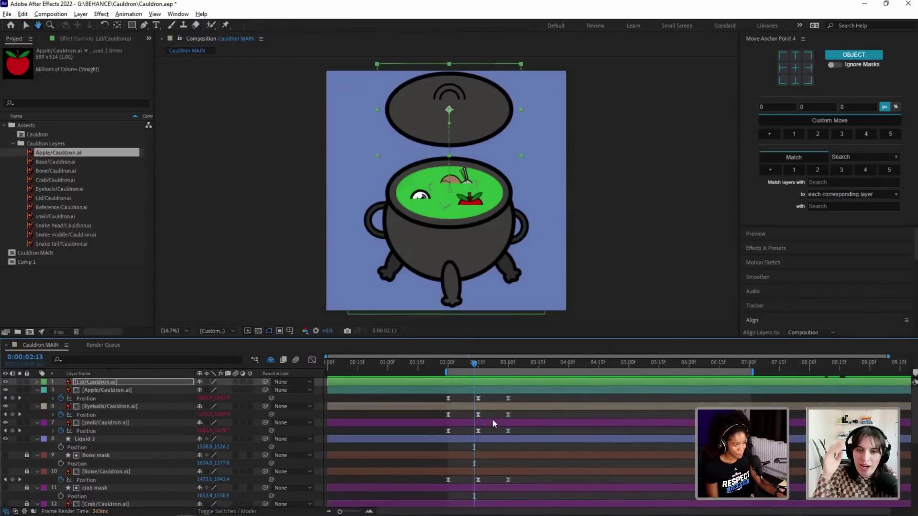
key(space)
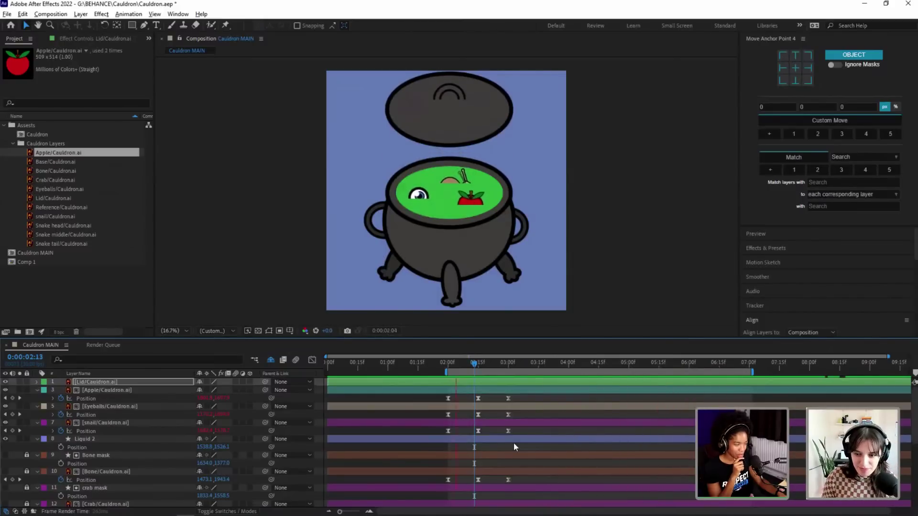
key(space)
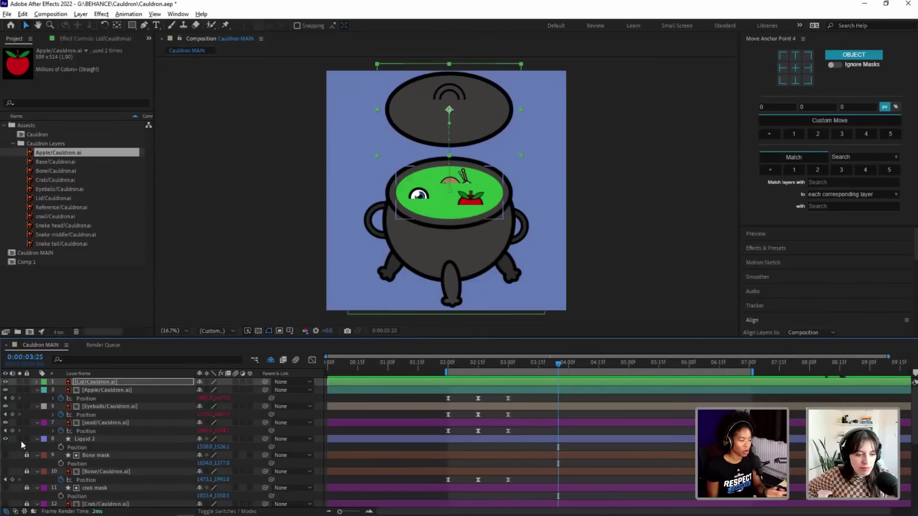
click(38, 391)
click(37, 399)
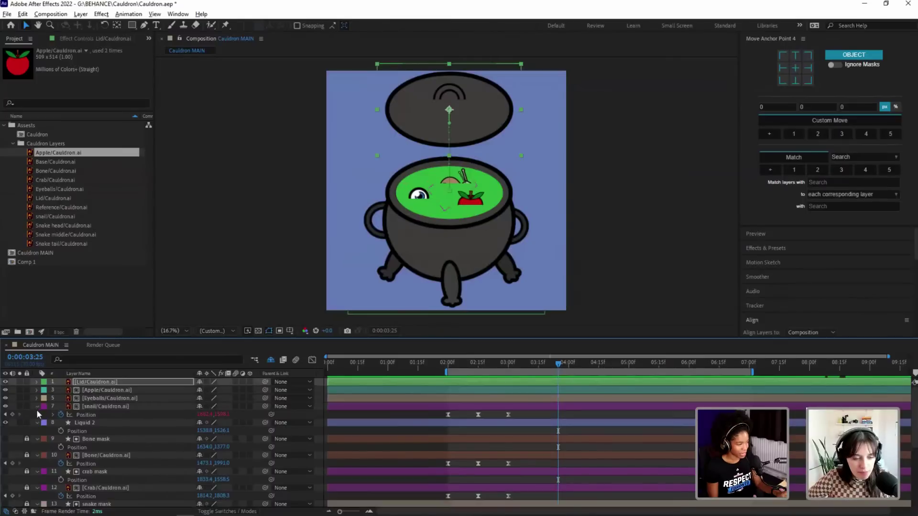
click(37, 406)
click(36, 415)
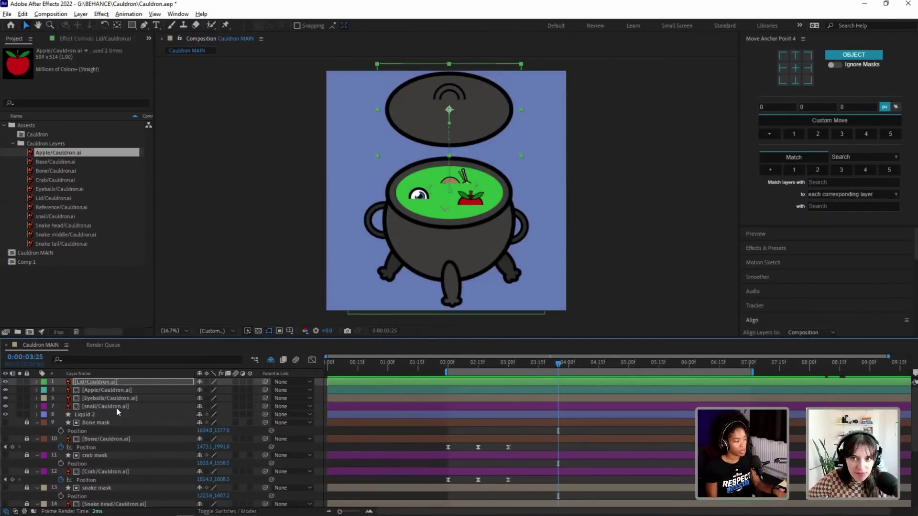
Step: Show the hidden mask layers and unlock the apple mask, eye mask and snailmask layers
click(123, 389)
shift+click(104, 415)
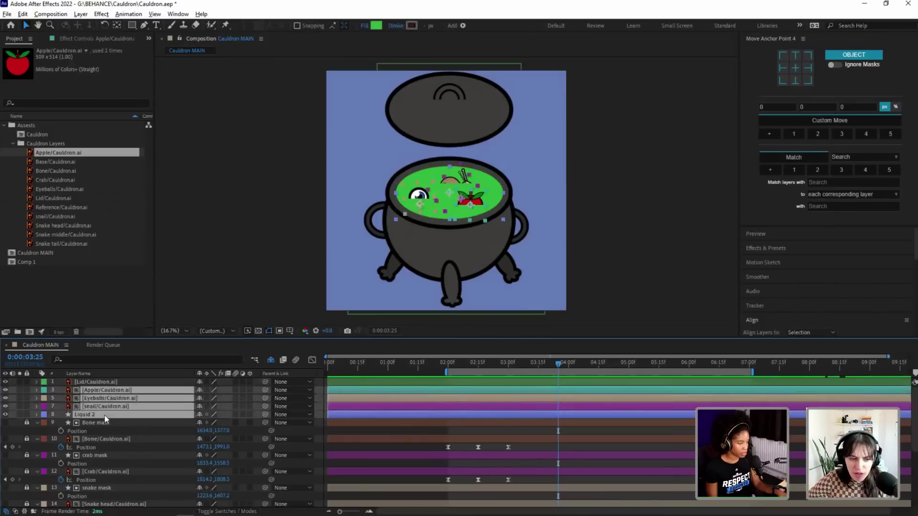
click(254, 360)
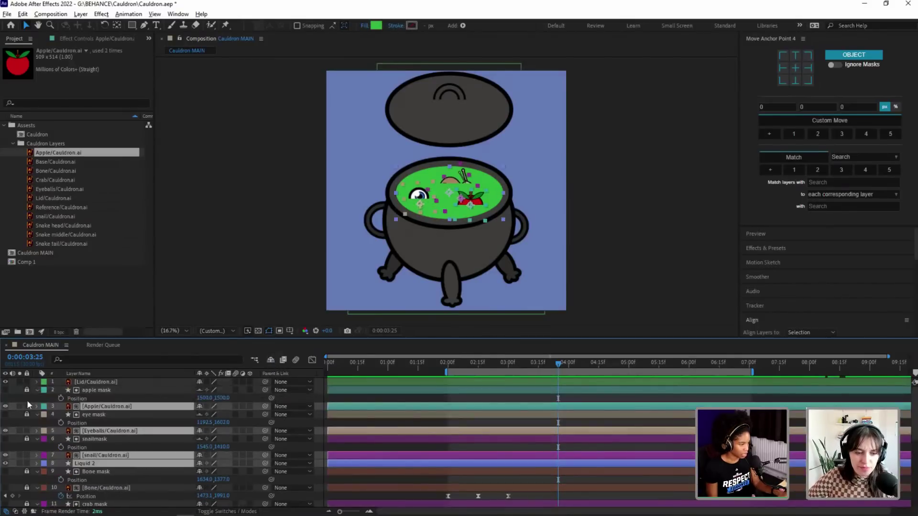
drag(26, 393, 26, 439)
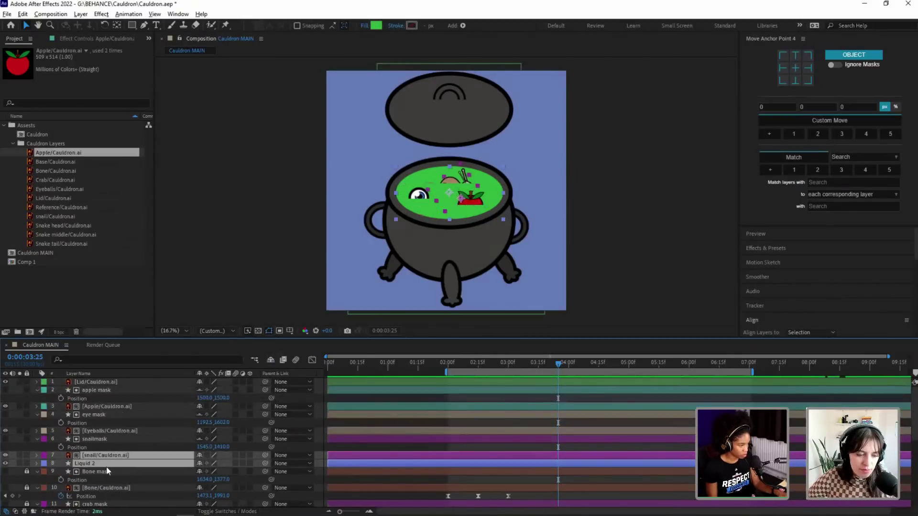
Step: Pre-compose the layers from apple mask down to Liquid 2 into a new composition named Mix 1
click(82, 465)
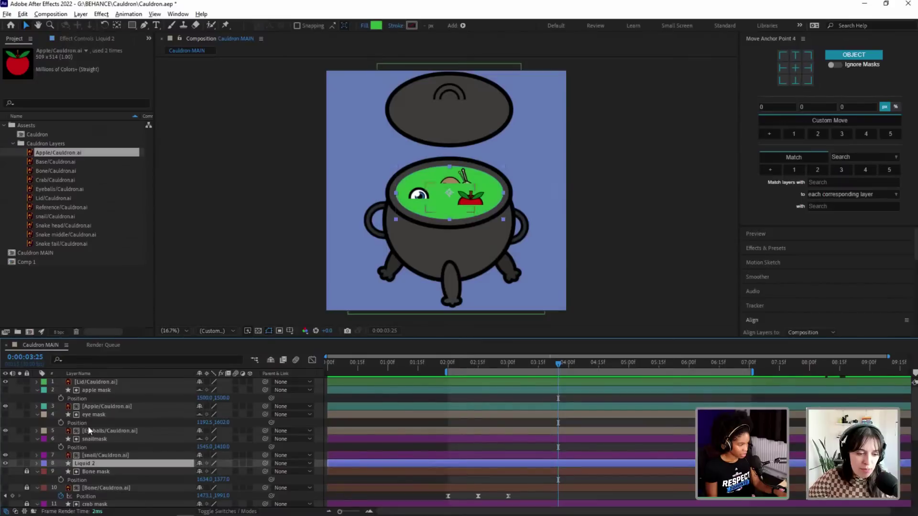
shift+click(96, 390)
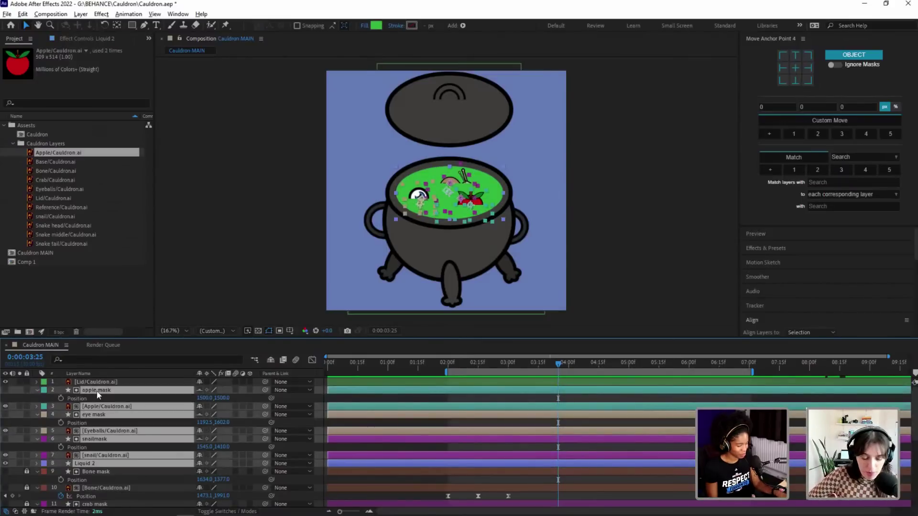
key(ctrl+shift+c)
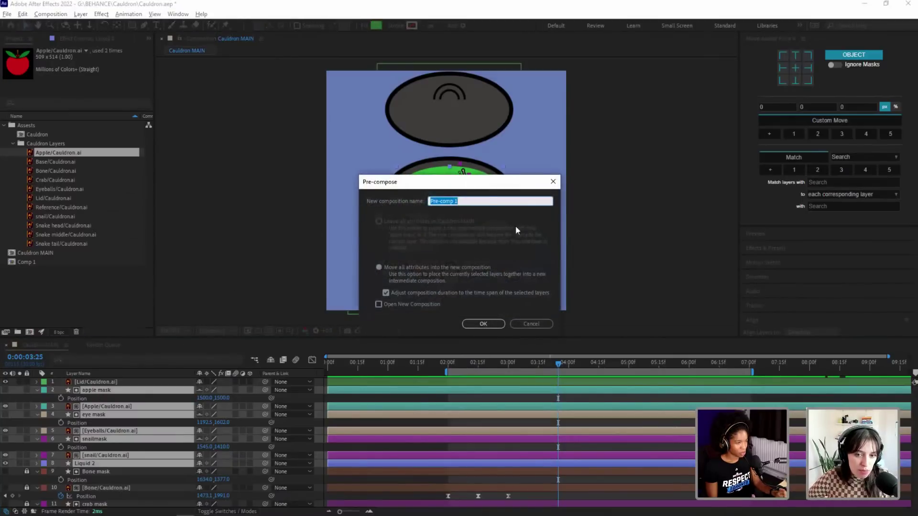
click(533, 323)
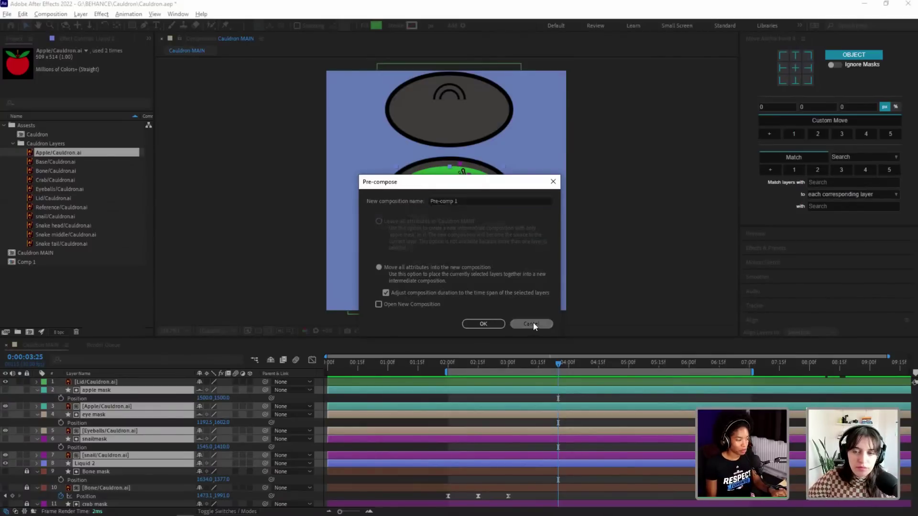
right_click(97, 389)
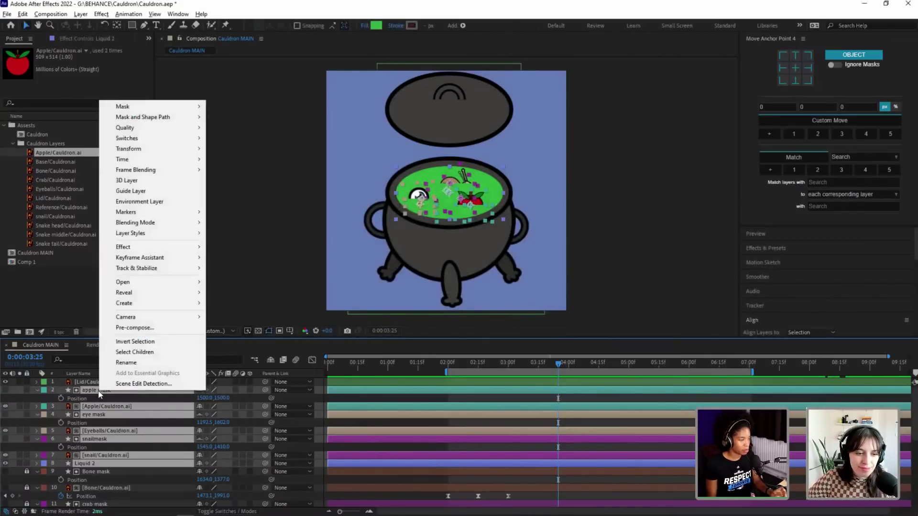
click(182, 331)
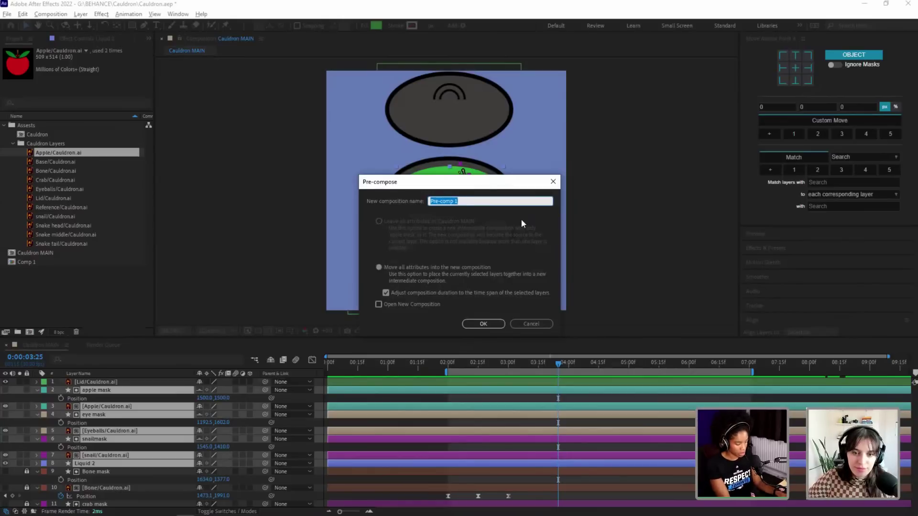
text(Mix 1)
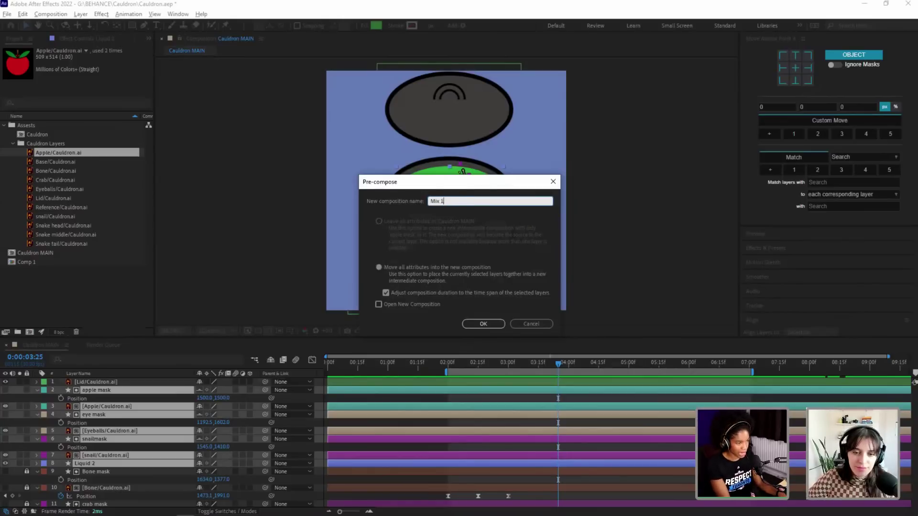
key(Return)
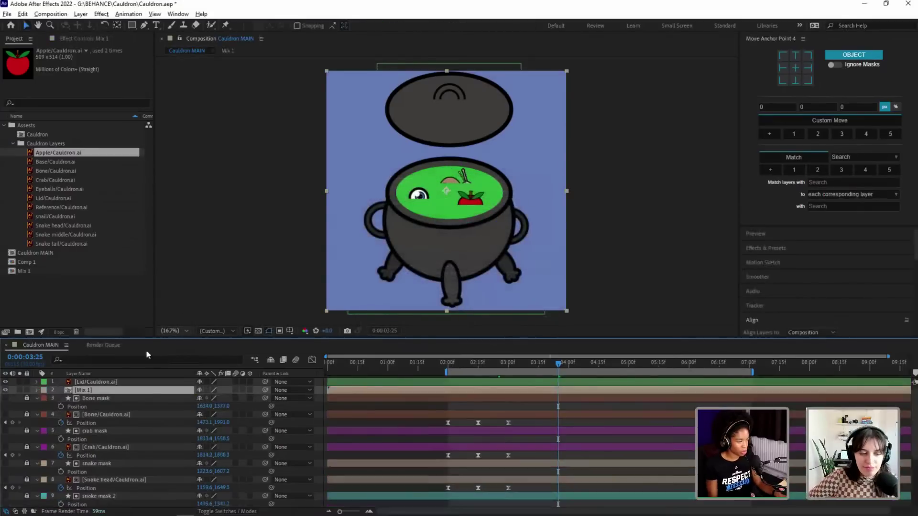
Step: Check the ingredient movement inside the Mix 1 composition and against the lid in Cauldron MAIN
double_click(79, 391)
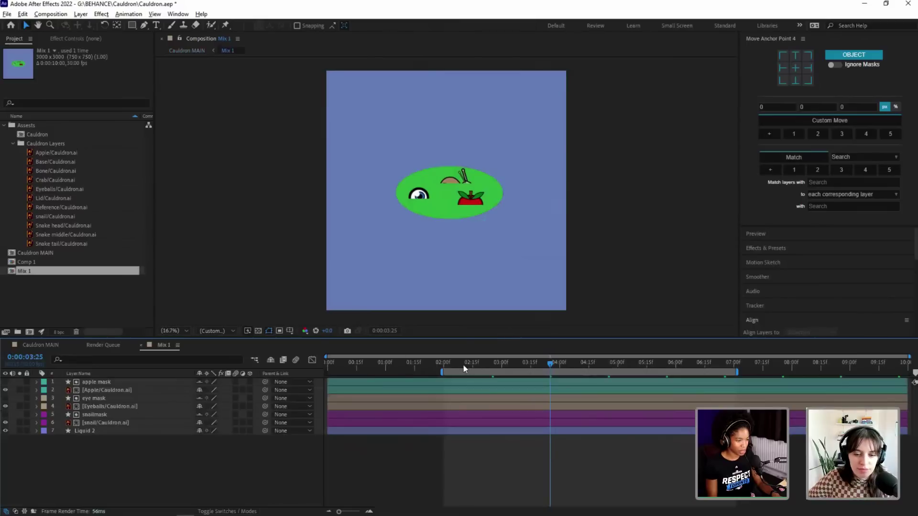
drag(464, 368, 728, 375)
click(141, 345)
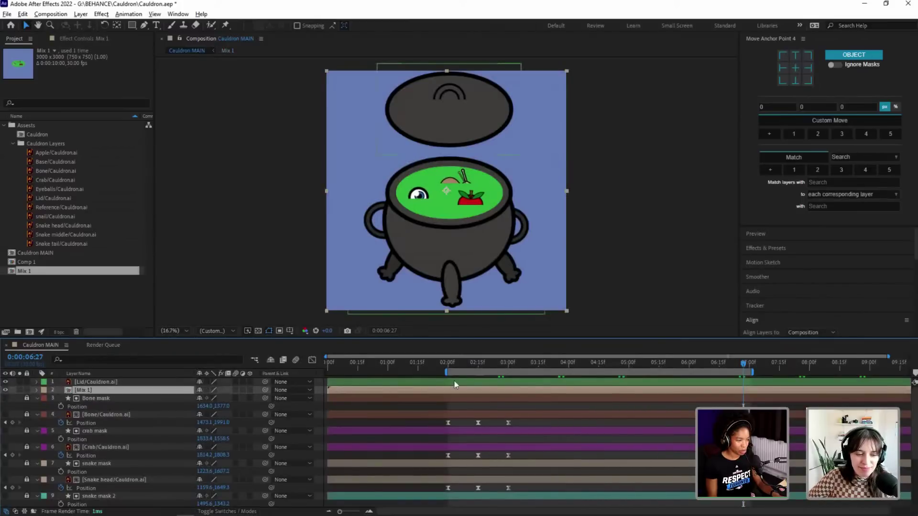
drag(491, 372, 540, 386)
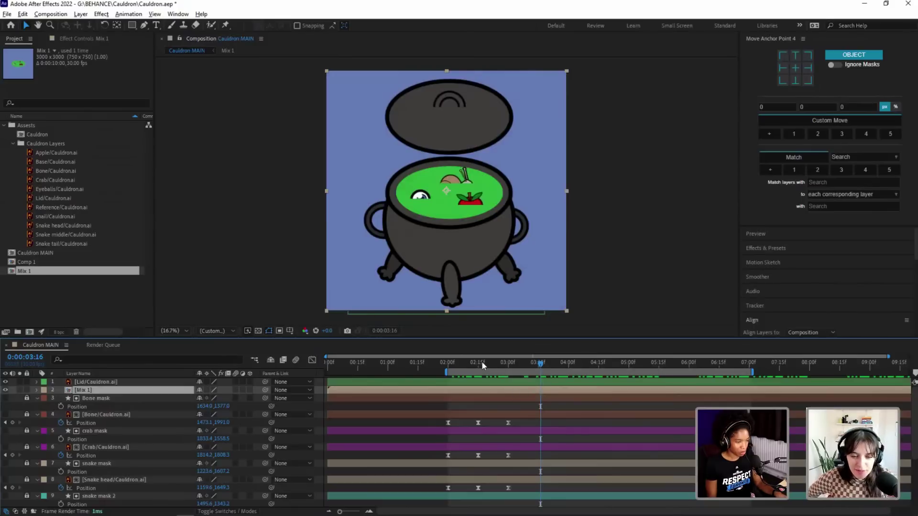
drag(481, 361, 448, 363)
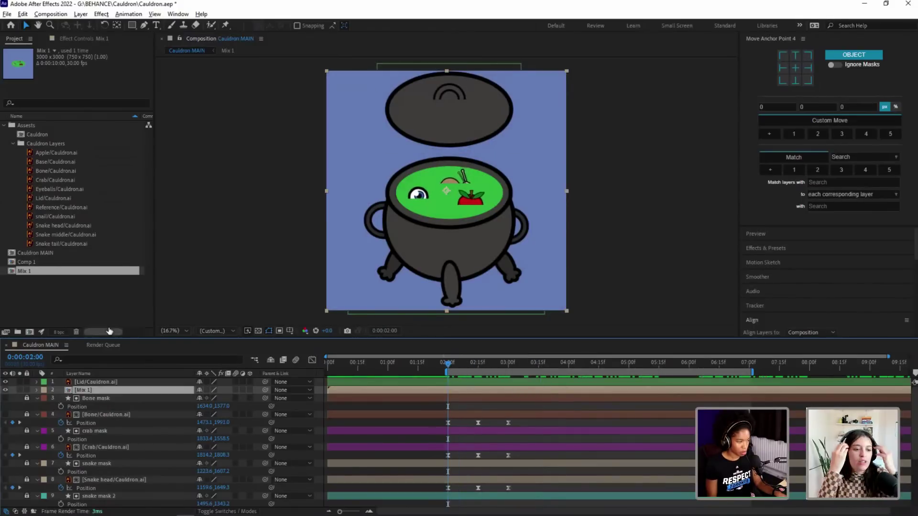
Step: Examine the Apple layer's keyframes inside the Mix 1 composition and return to Cauldron MAIN
double_click(80, 391)
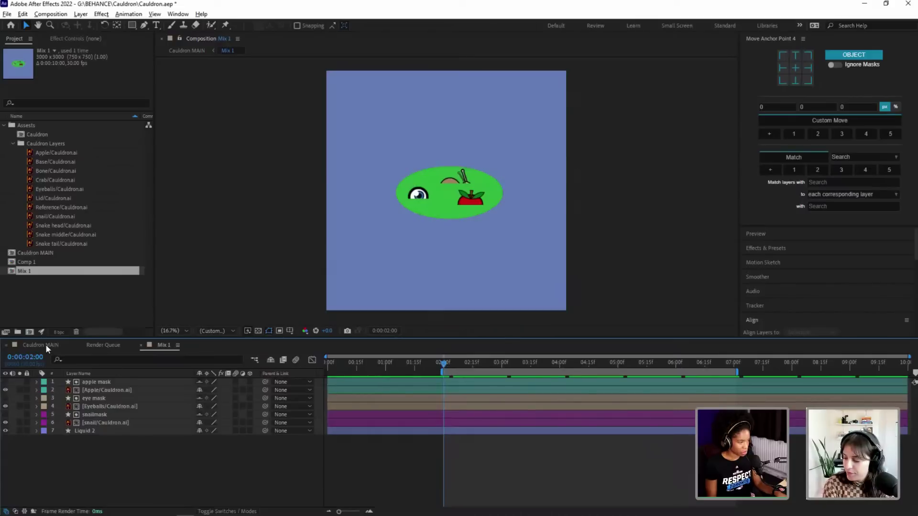
click(734, 362)
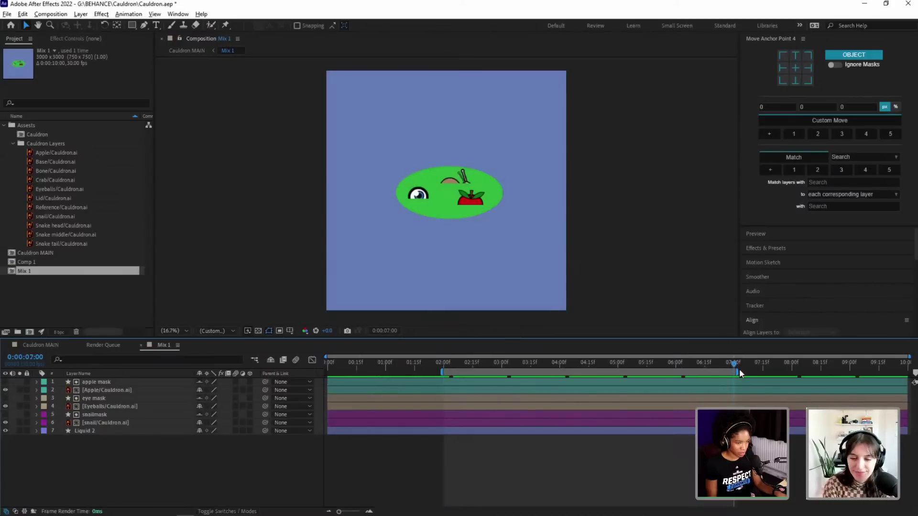
drag(739, 369, 640, 377)
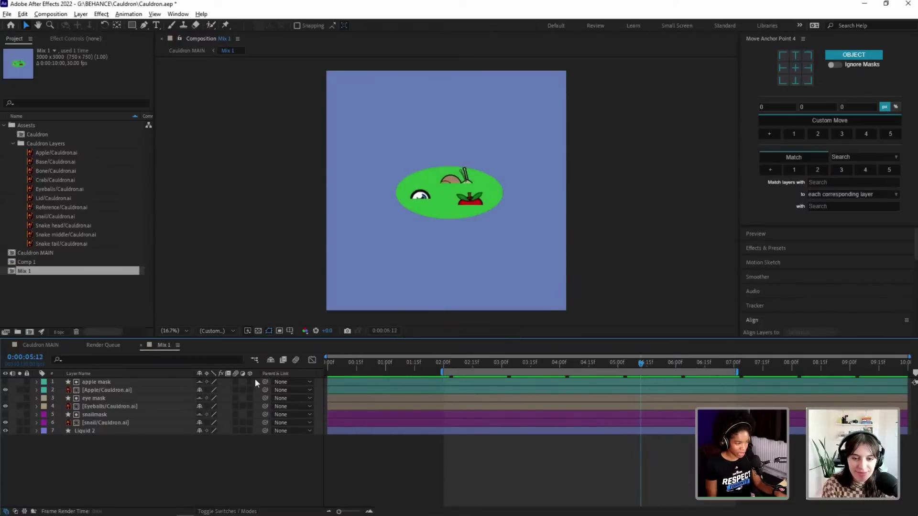
click(95, 389)
key(u)
drag(492, 359, 506, 372)
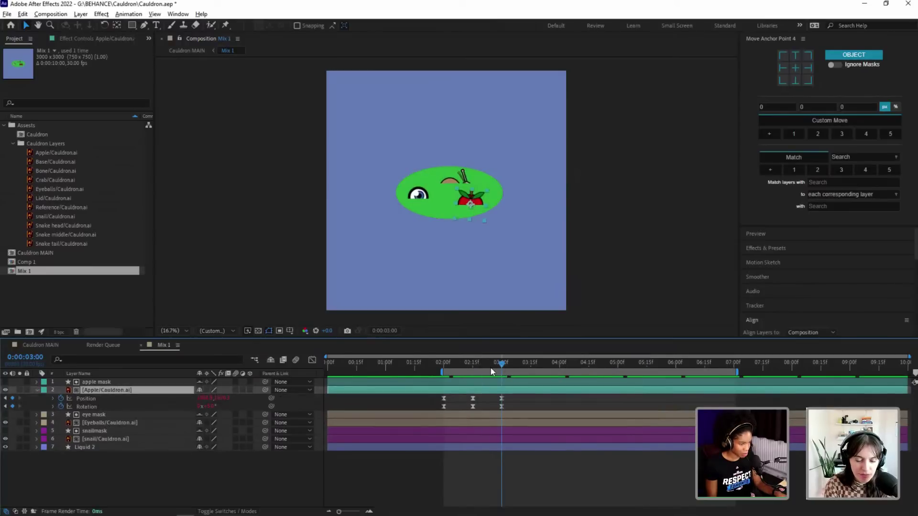
click(444, 362)
click(54, 346)
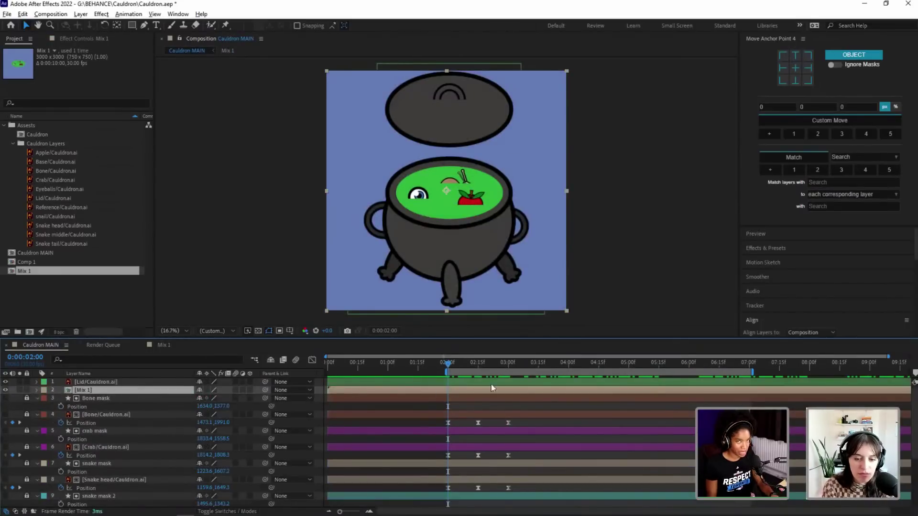
Step: Add a composition marker with the comment "Start" at 0:00:02:00 in Cauldron MAIN
click(431, 363)
click(451, 365)
drag(451, 366, 448, 367)
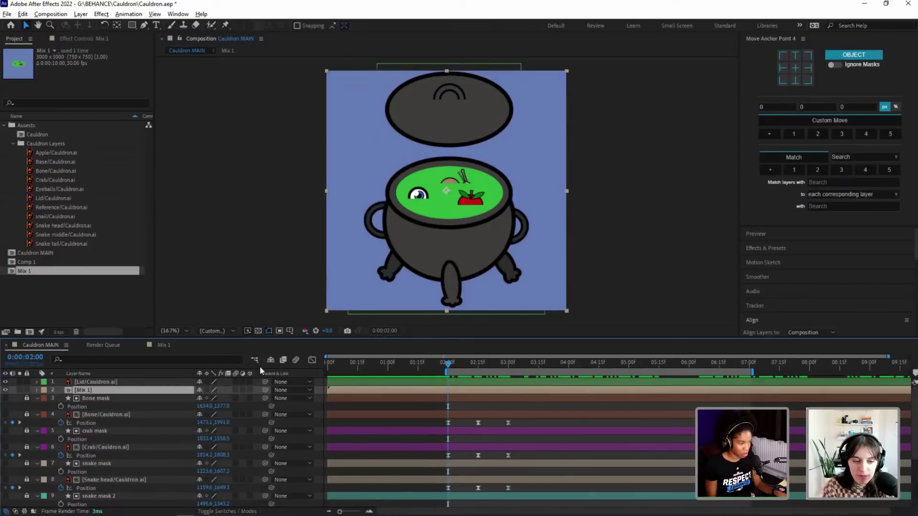
click(379, 404)
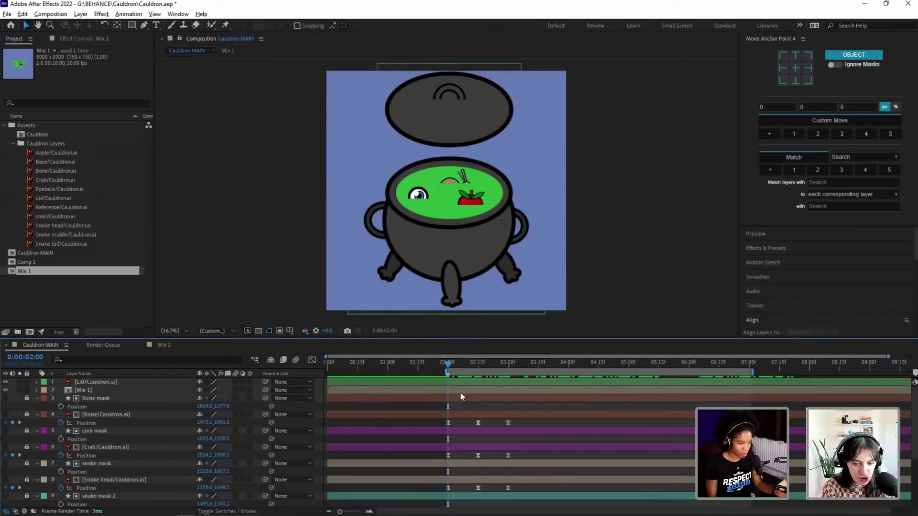
key(equal)
key(equal)
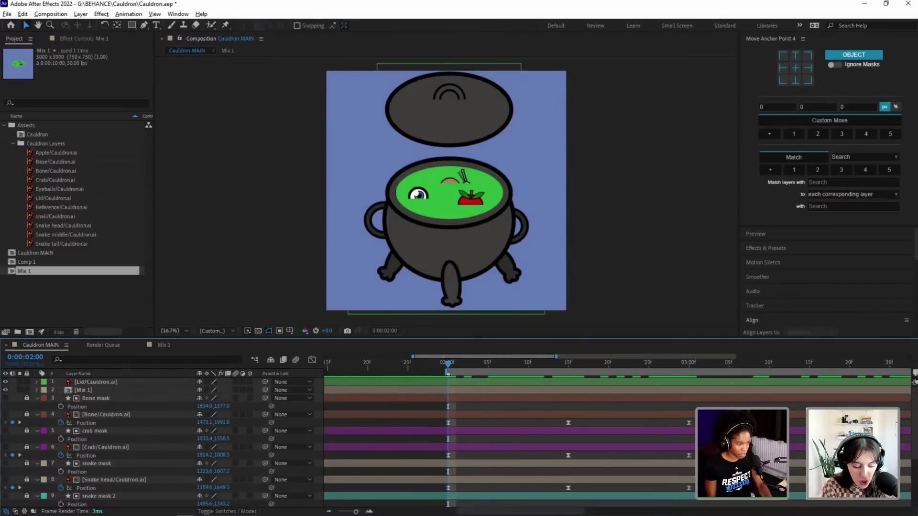
double_click(448, 374)
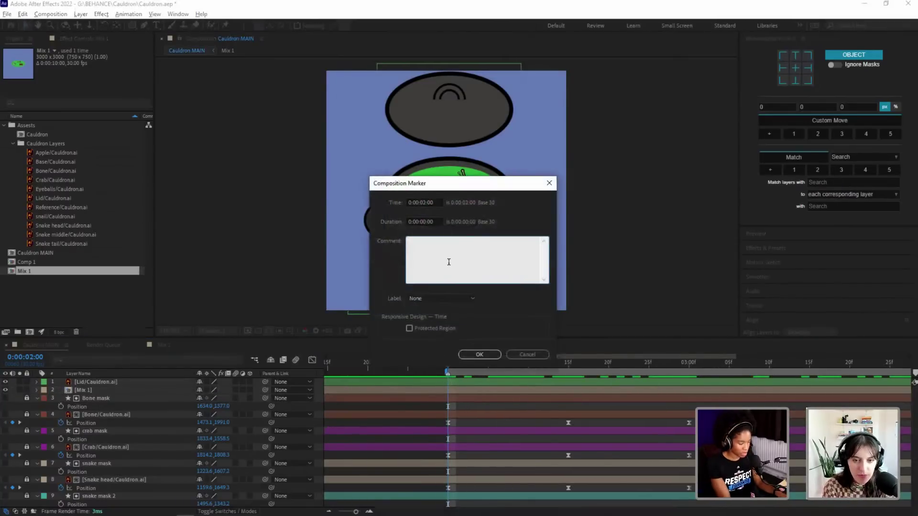
text(Start)
key(Tab)
key(Return)
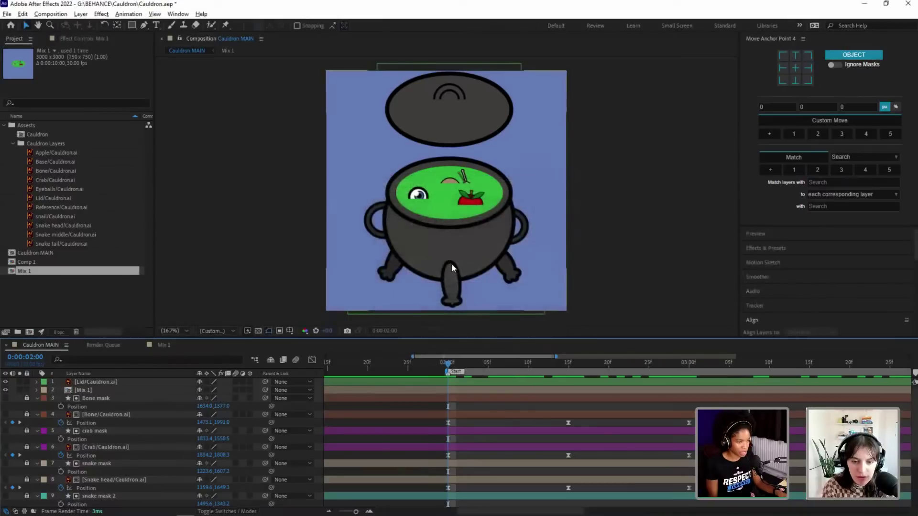
Step: Add a composition marker with the comment "loop" at 0:00:03:00 and play the animation from near the Start marker
click(690, 367)
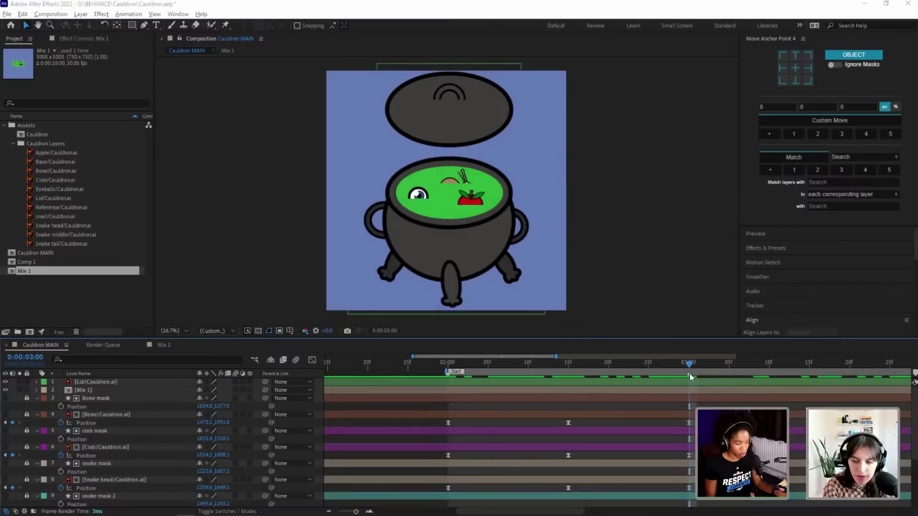
key(alt+KP_Multiply)
text(loop)
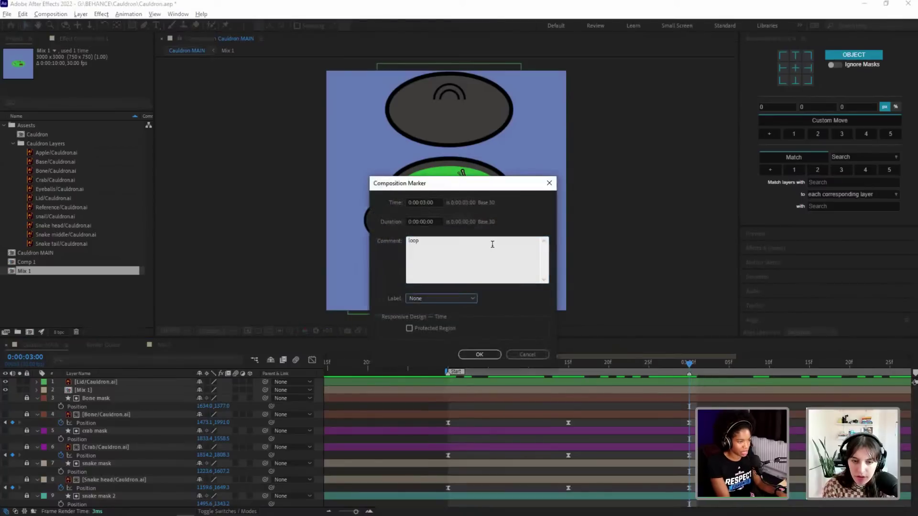
key(Return)
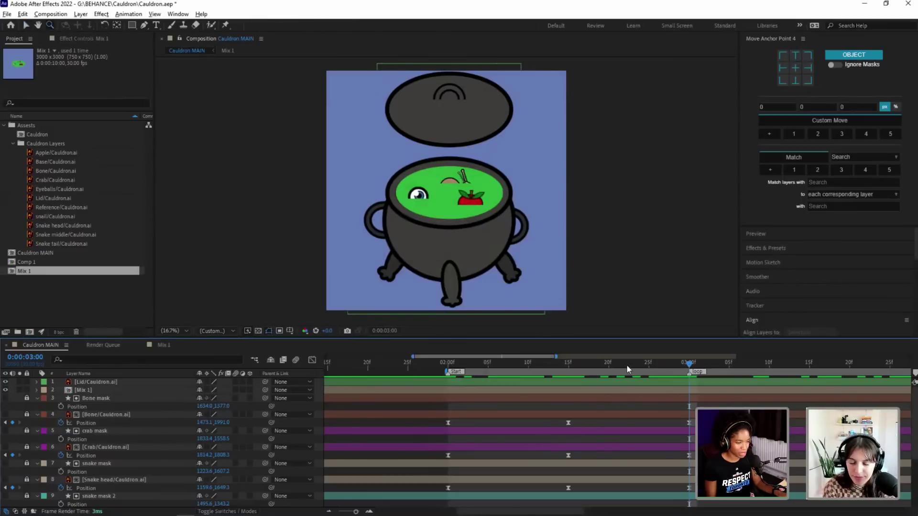
click(458, 367)
key(space)
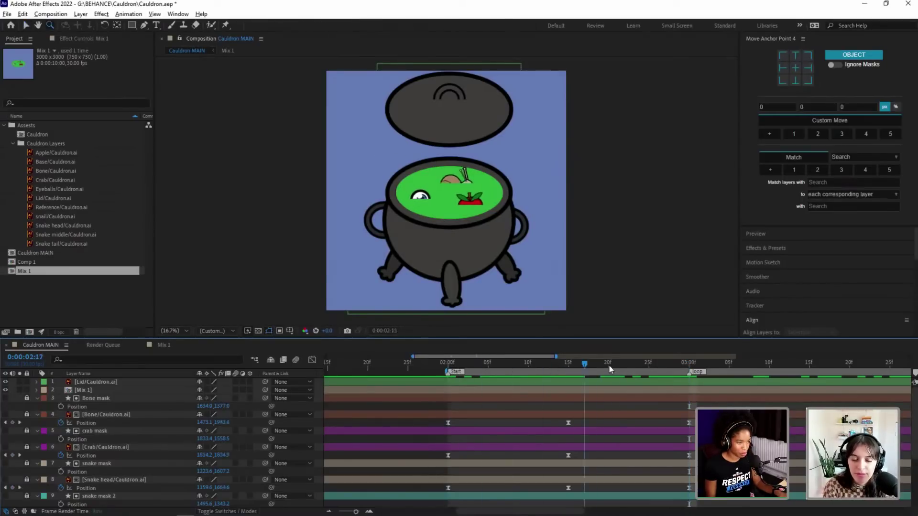
Step: Try lowering the Mix 1 layer's opacity and check the lid closing after the loop marker
click(702, 391)
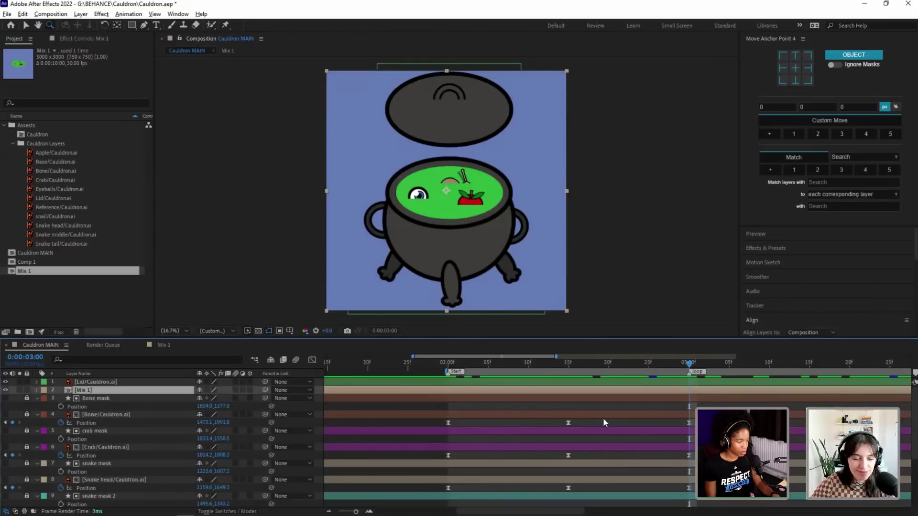
key(t)
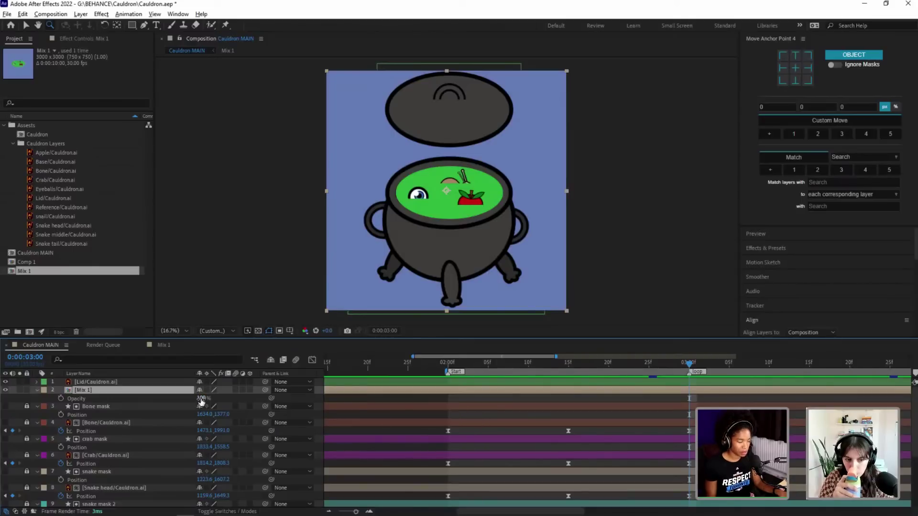
mouse_move(199, 402)
mouse_down()
mouse_move(150, 401)
mouse_move(224, 399)
mouse_move(213, 400)
mouse_up()
mouse_move(688, 363)
mouse_down()
mouse_move(807, 366)
mouse_move(689, 368)
mouse_up()
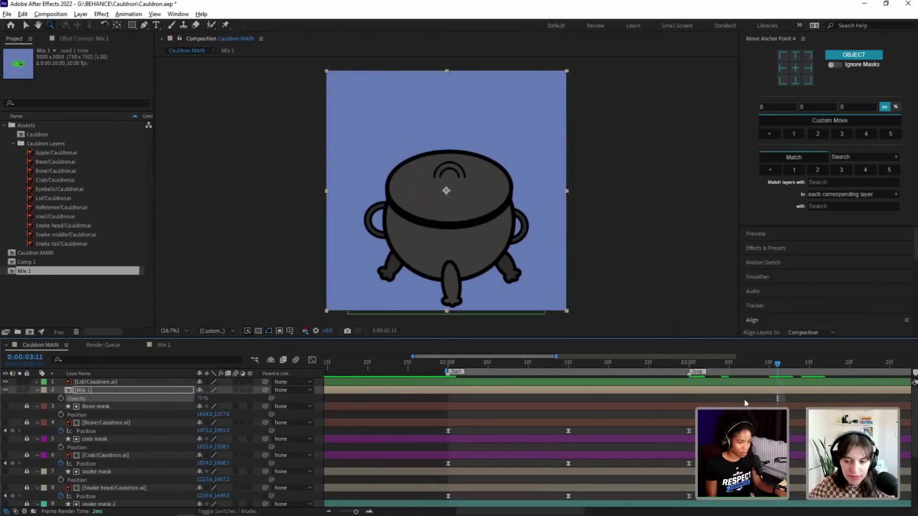
key(ctrl+z)
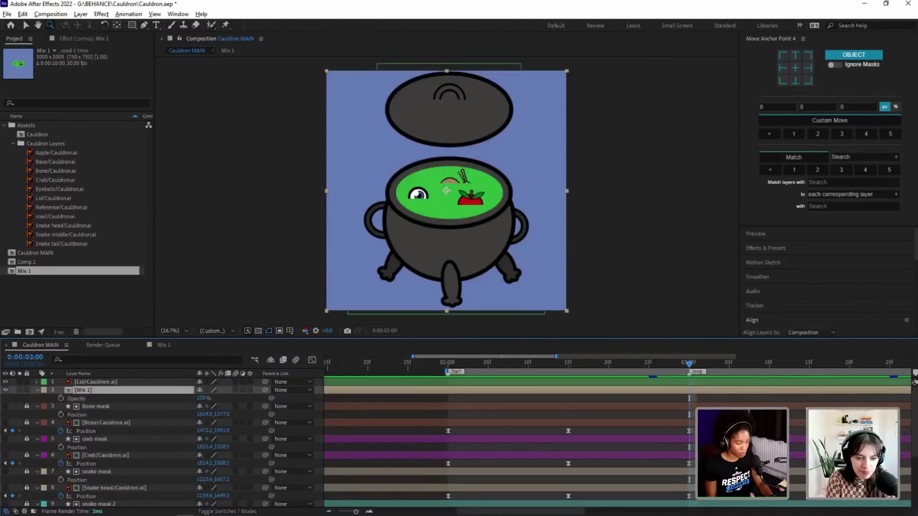
Step: Reveal the Lid layer's Position keyframes against a wider span of the timeline
key(minus)
scroll(219, 414, down, 6)
scroll(219, 414, up, 6)
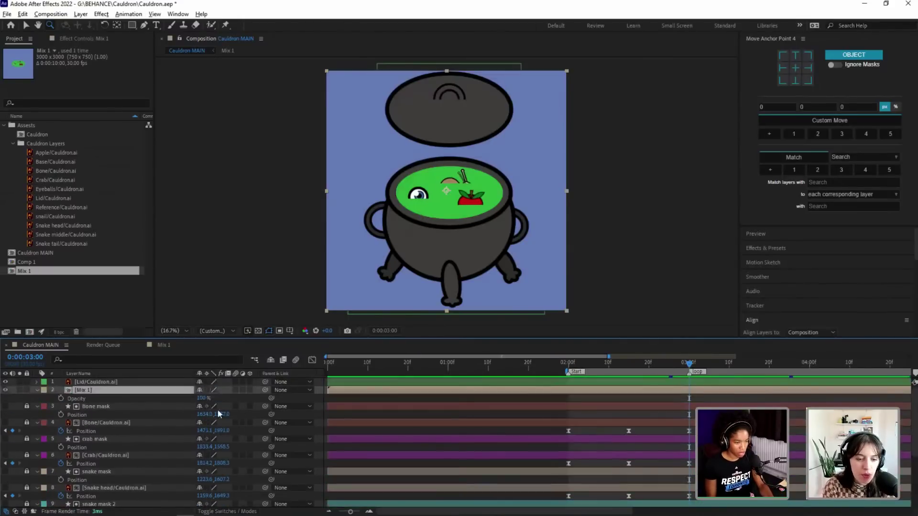
click(113, 382)
key(p)
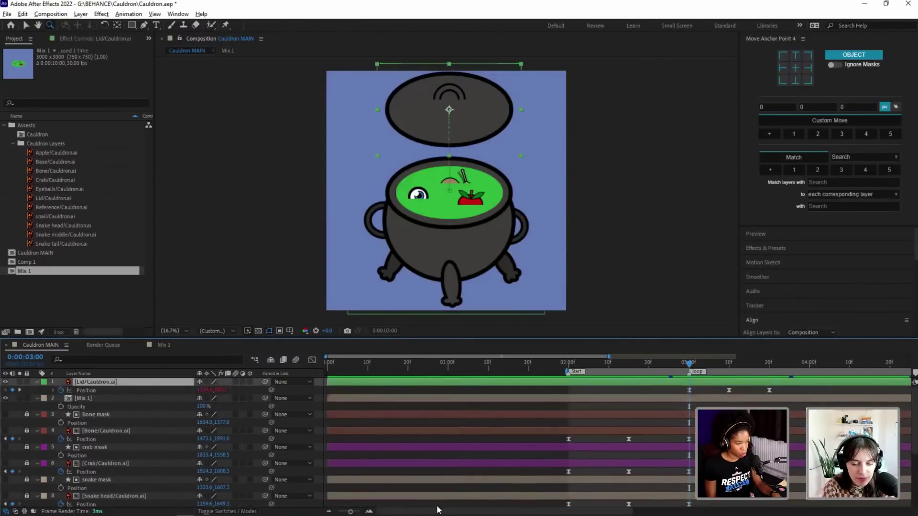
Step: Add a composition marker with the comment "Lid down" at 0:00:03:10 in Cauldron MAIN
drag(443, 511, 526, 511)
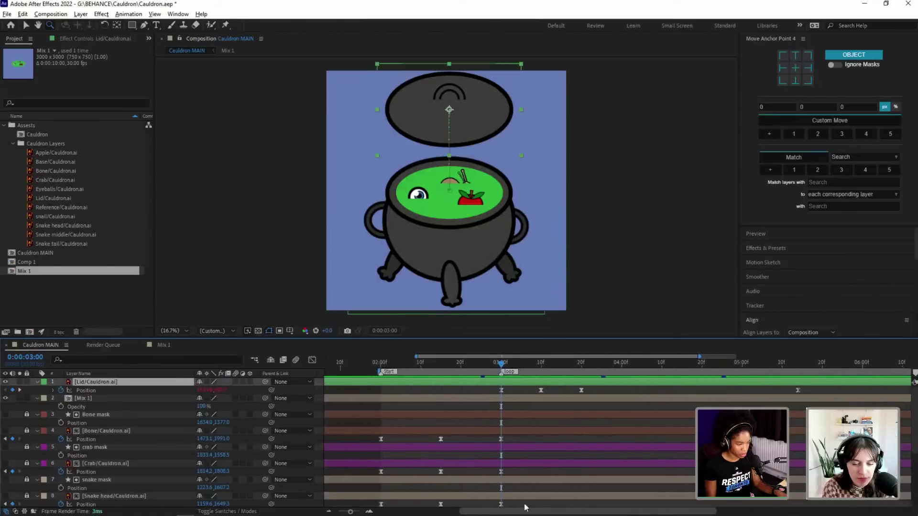
click(542, 364)
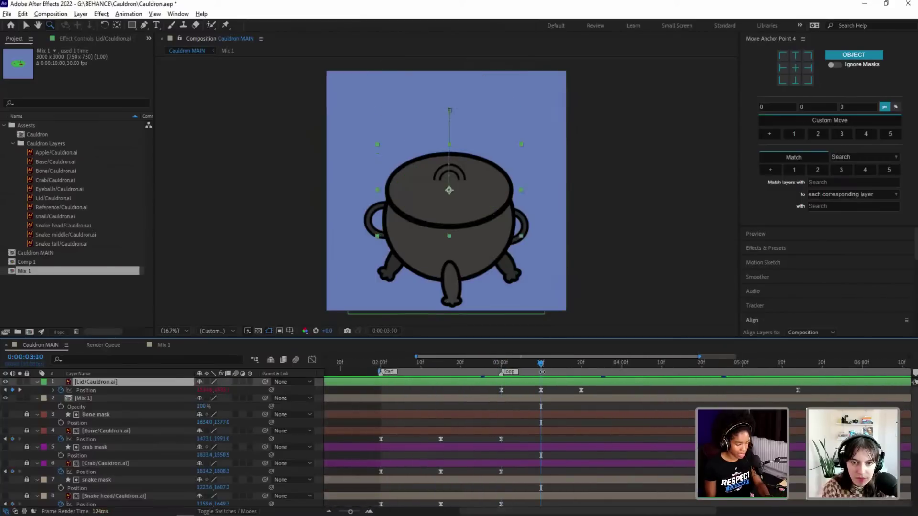
click(560, 388)
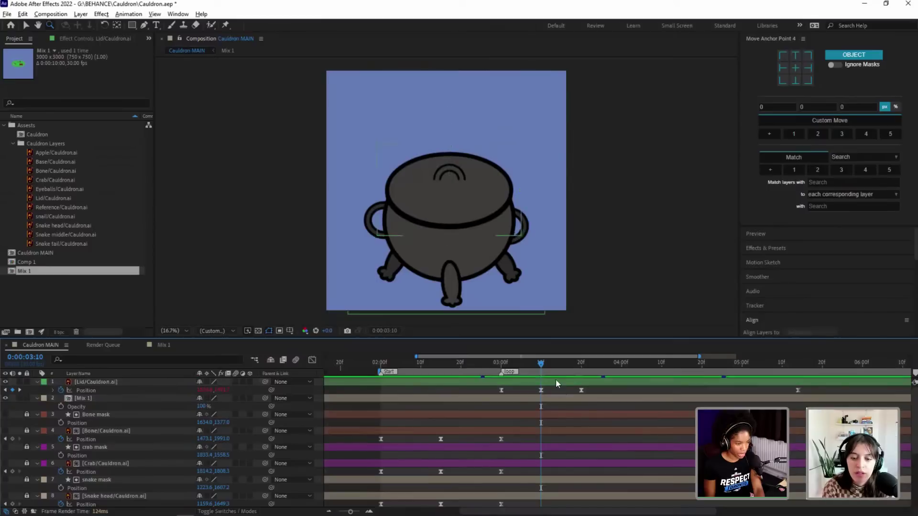
double_click(541, 374)
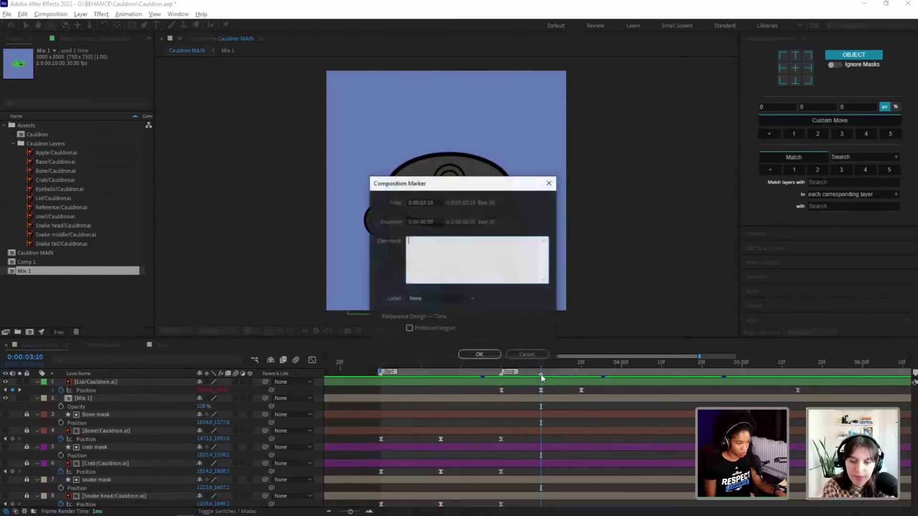
text(Lid)
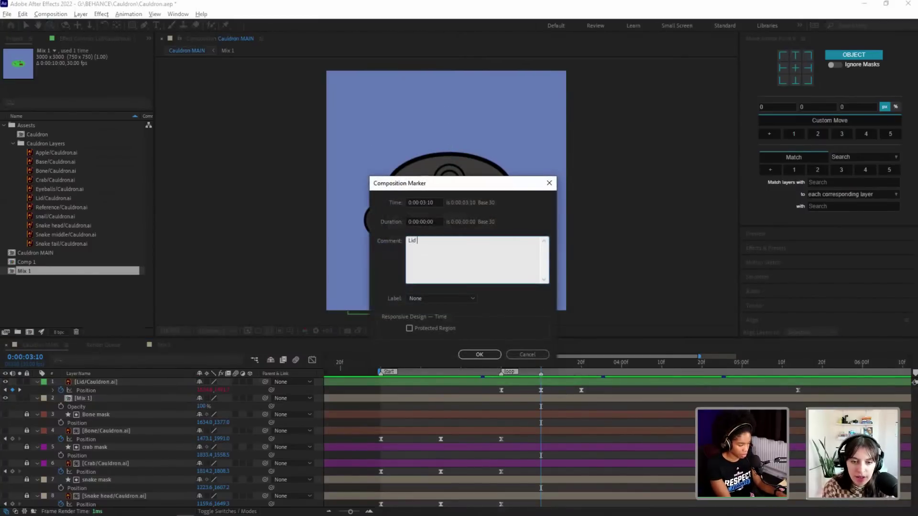
text( down)
key(Return)
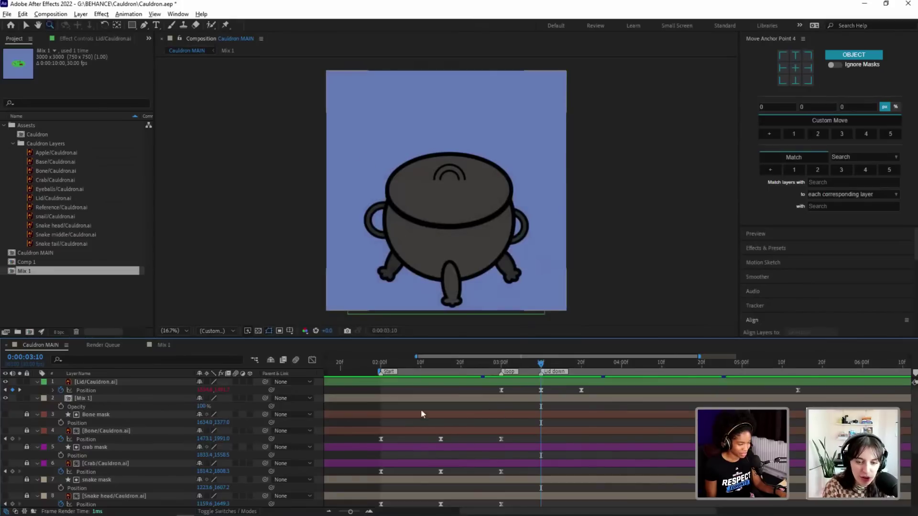
Step: Add Opacity keyframes to Mix 1 at 0:00:03:10 and 0:00:03:05, and turn the one at 0:00:03:05 into a hold keyframe
click(96, 400)
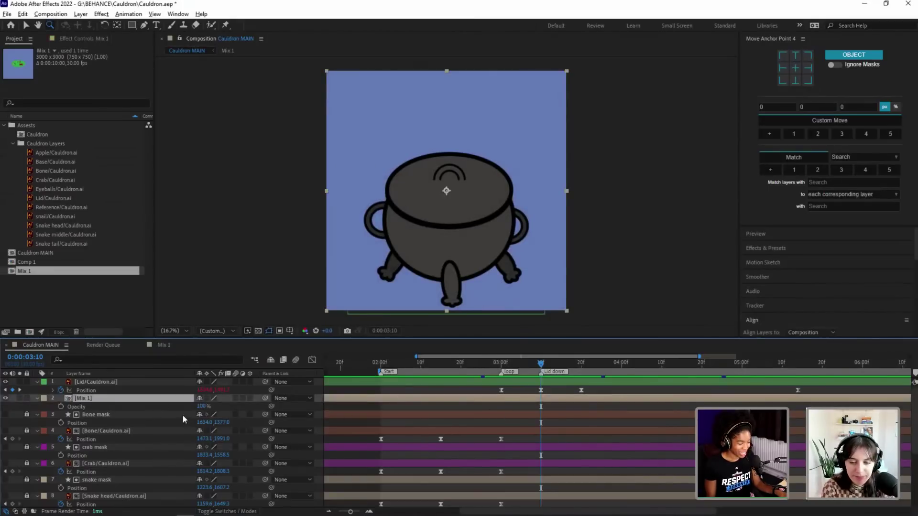
click(61, 406)
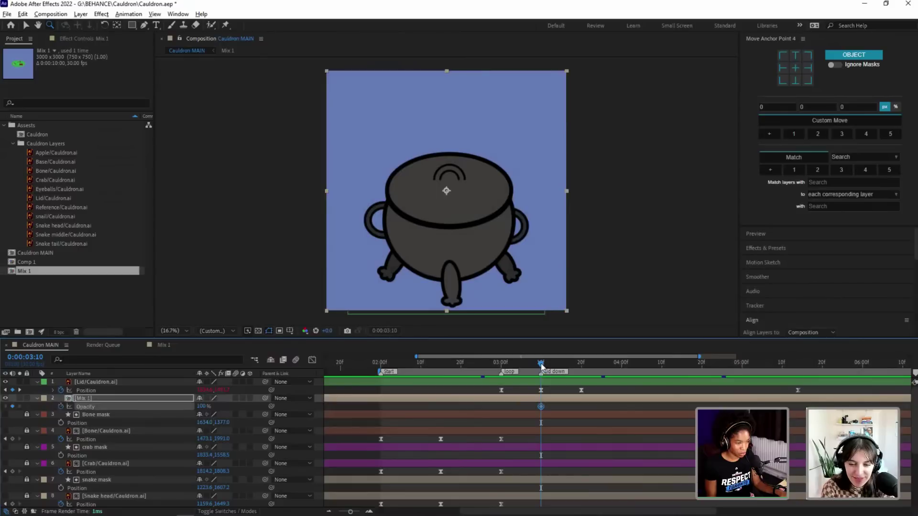
drag(541, 366, 520, 369)
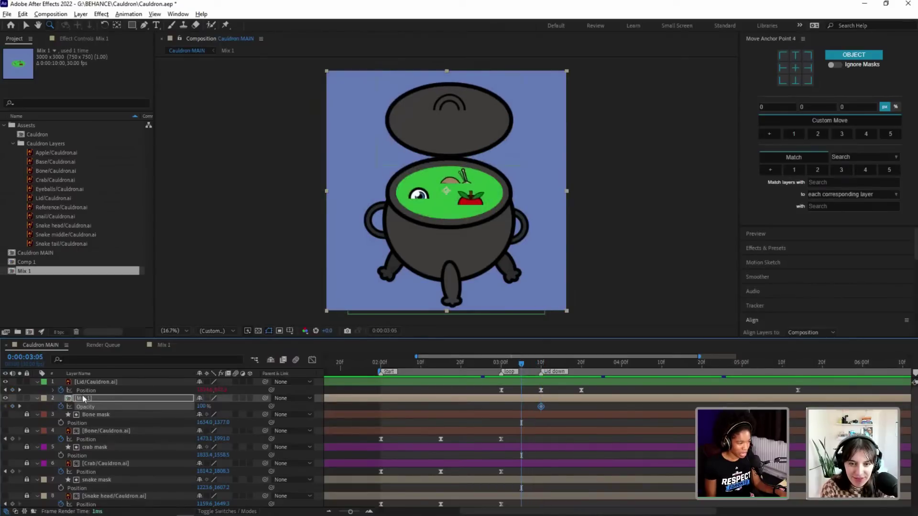
click(12, 406)
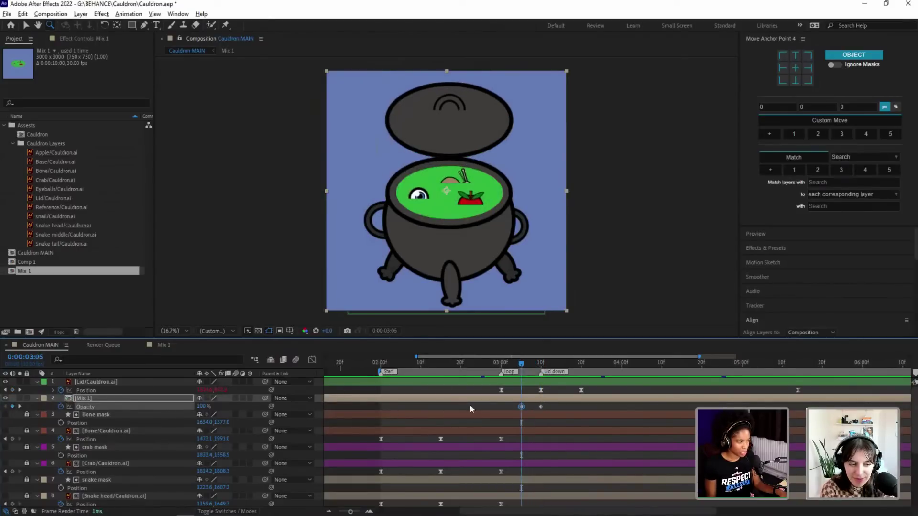
mouse_move(527, 367)
mouse_down()
mouse_move(540, 368)
mouse_move(521, 371)
mouse_up()
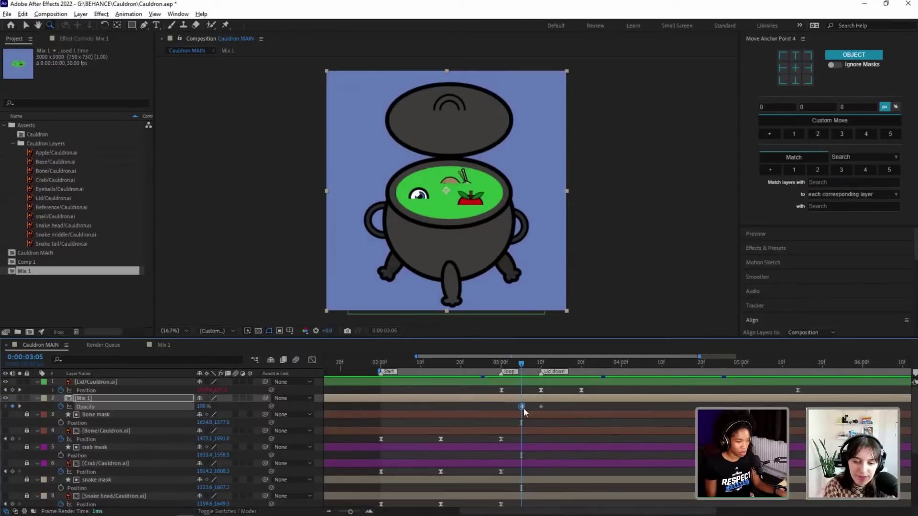
right_click(522, 407)
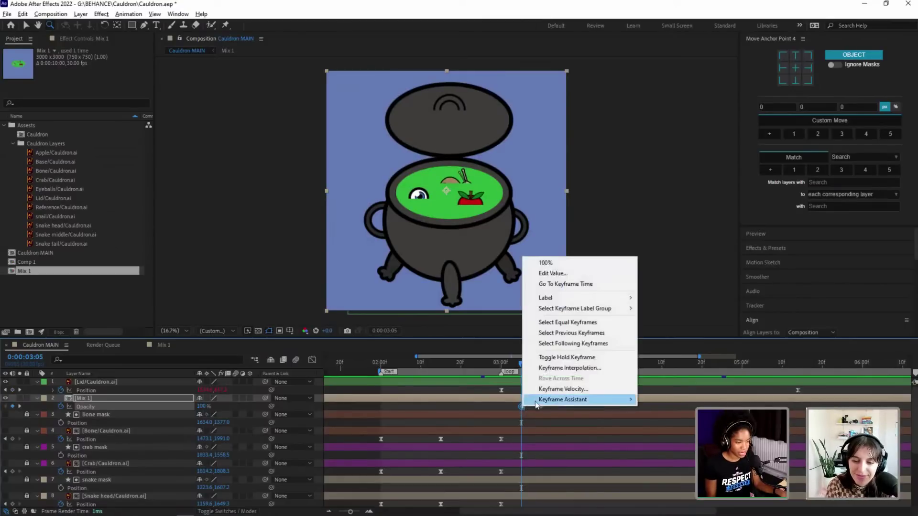
click(566, 358)
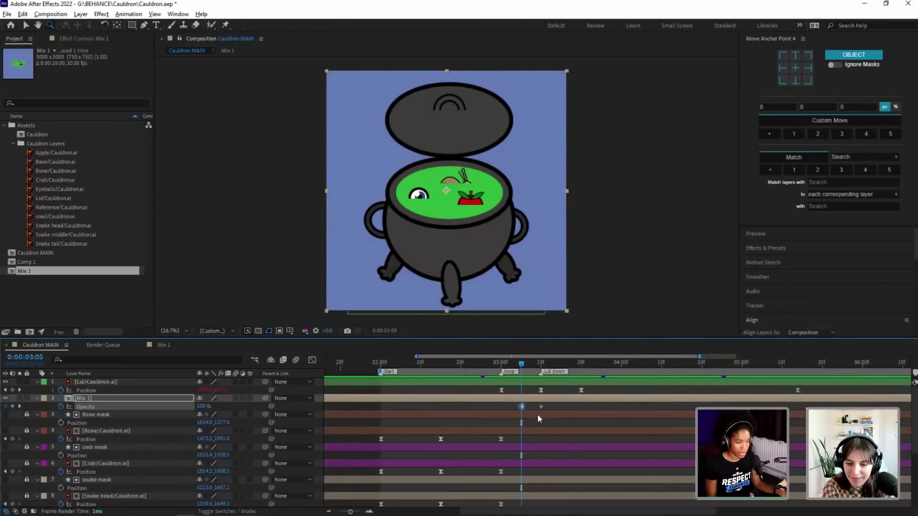
Step: Hide the Lid layer and set Mix 1's Opacity keyframe at the Lid down marker to 0%
click(541, 368)
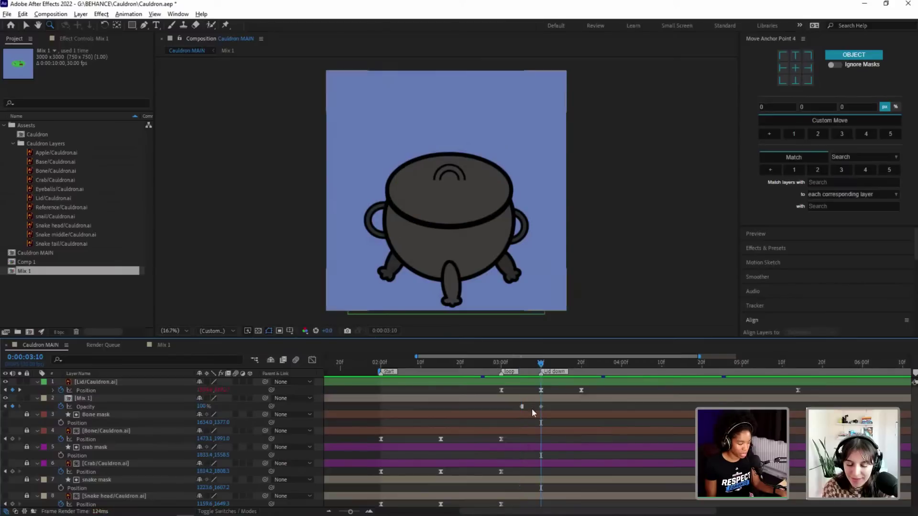
click(540, 405)
click(540, 406)
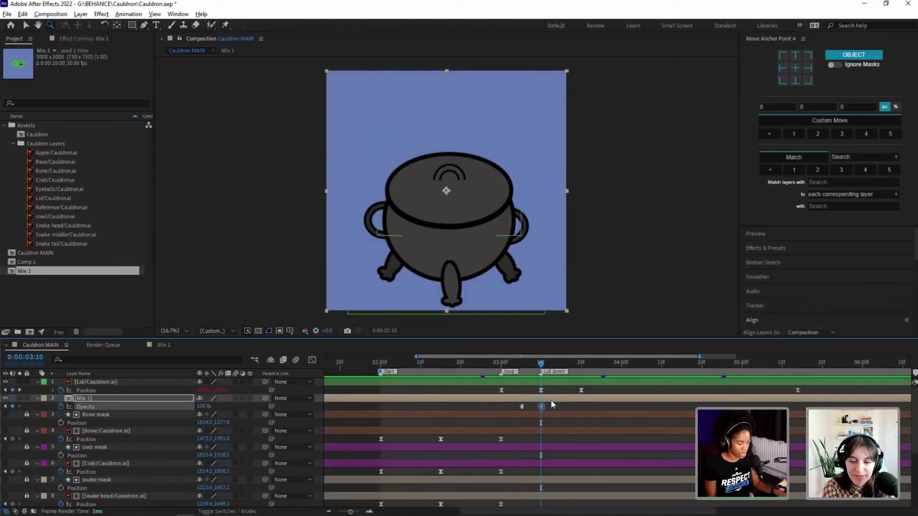
click(5, 381)
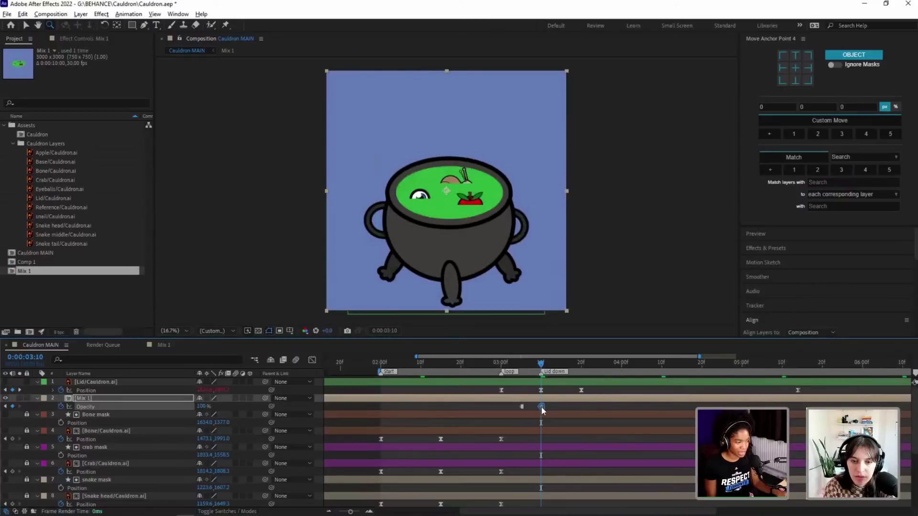
click(201, 406)
text(0)
key(Return)
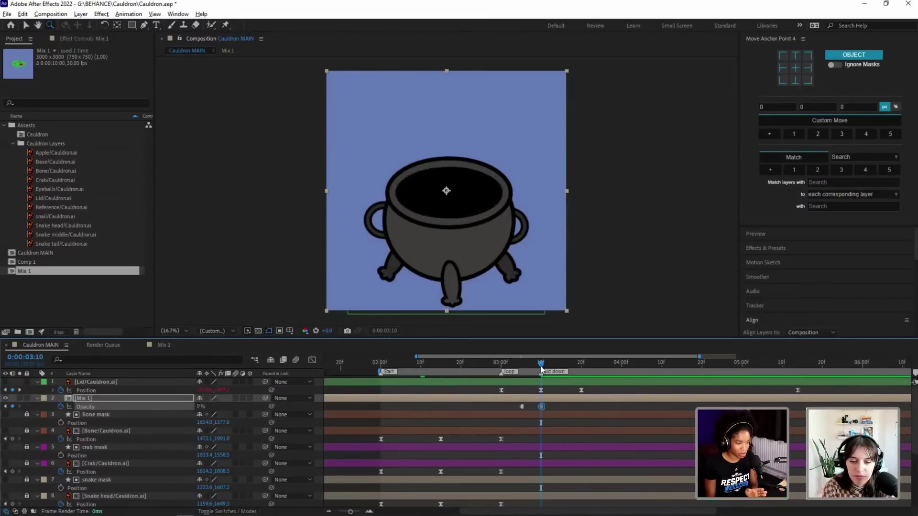
Step: Make the Lid layer visible again and scrub around the Lid down marker to check the ingredient switch
mouse_move(542, 368)
mouse_down()
mouse_move(533, 366)
mouse_move(549, 366)
mouse_move(541, 370)
mouse_up()
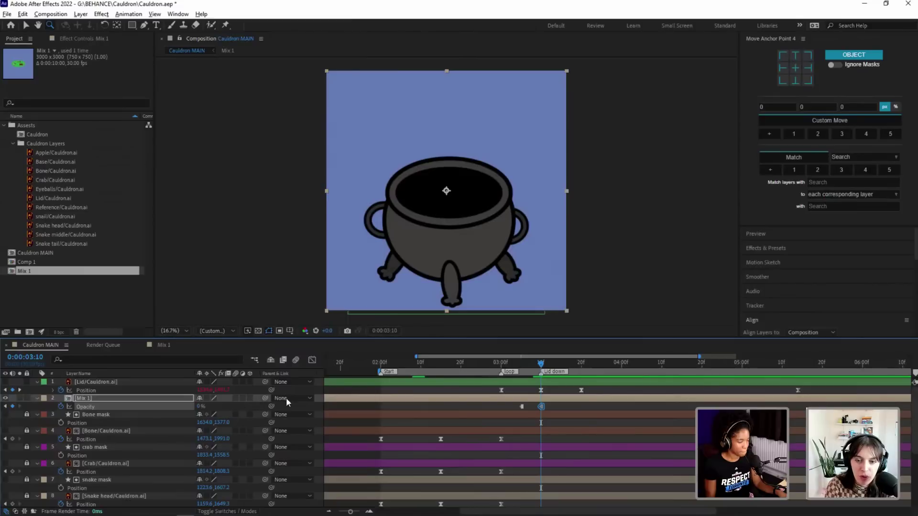
click(5, 382)
mouse_move(540, 367)
mouse_down()
mouse_move(528, 367)
mouse_move(543, 373)
mouse_up()
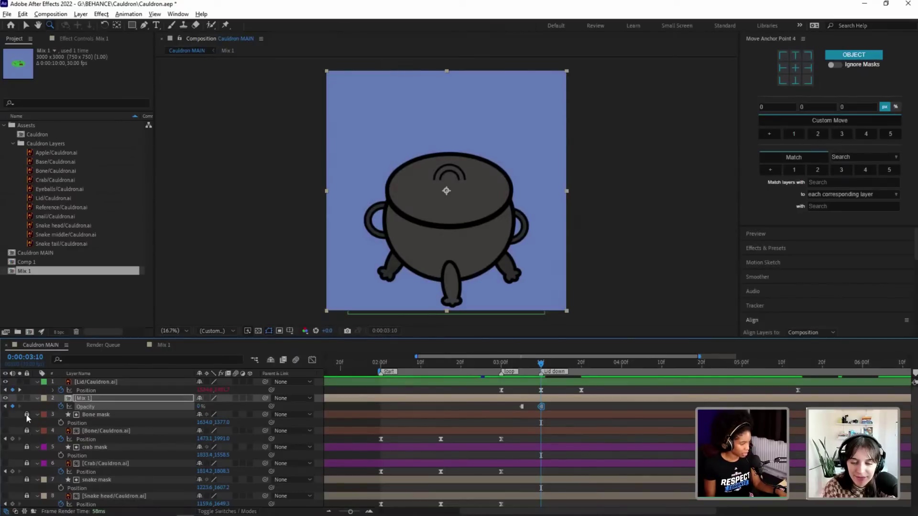
Step: Make the Bone layer visible and remove Bone mask and crab mask from the timeline list as shy layers
click(6, 431)
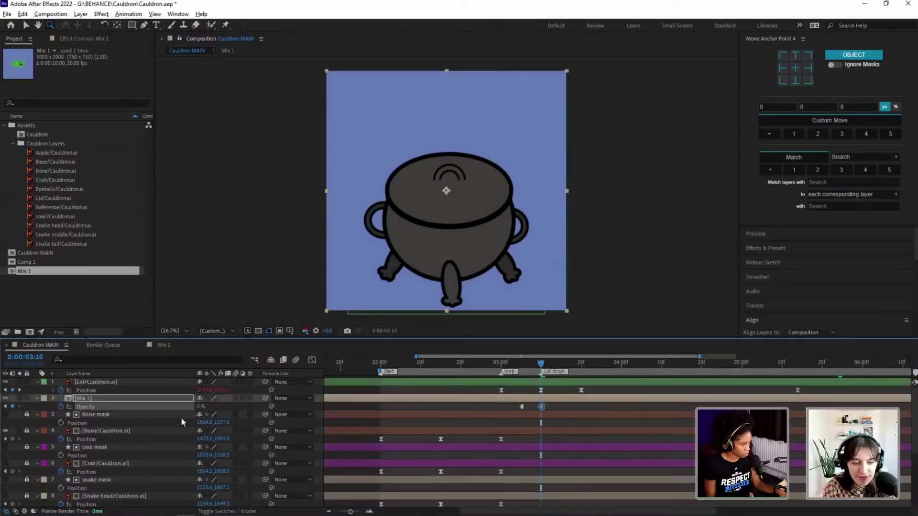
click(200, 415)
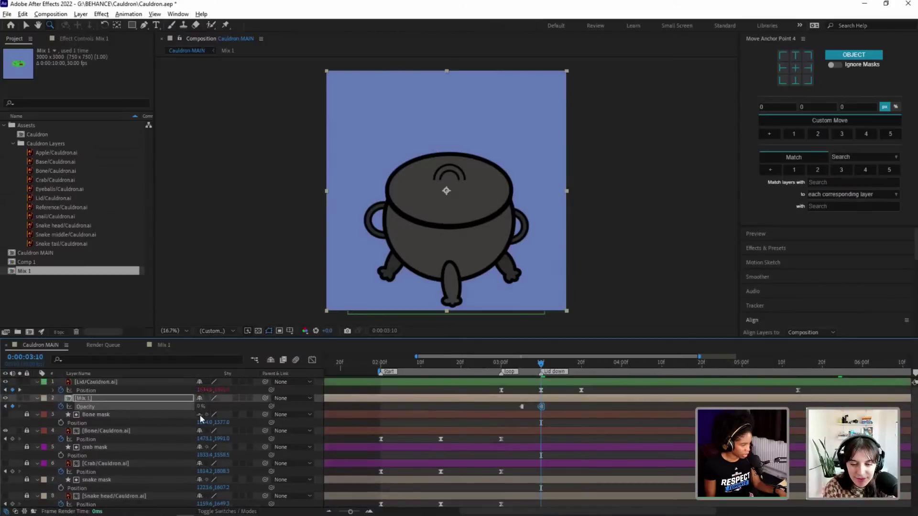
click(272, 359)
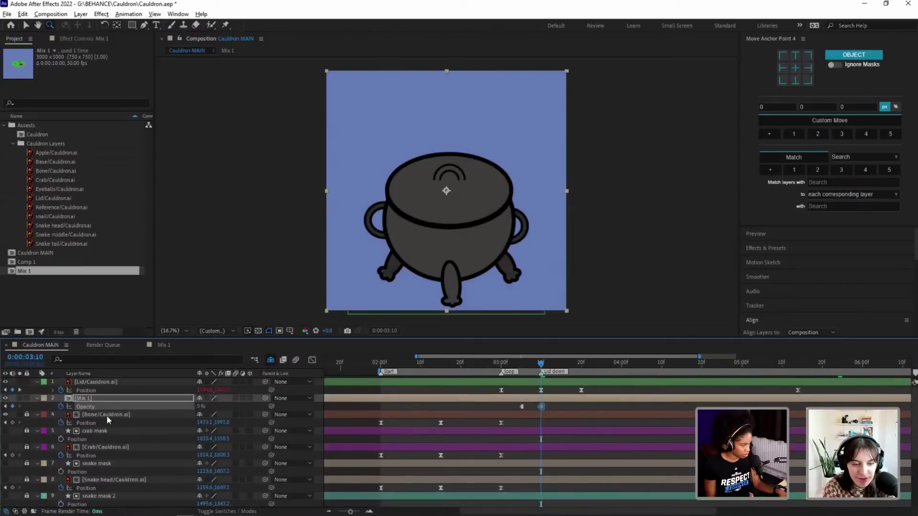
click(199, 431)
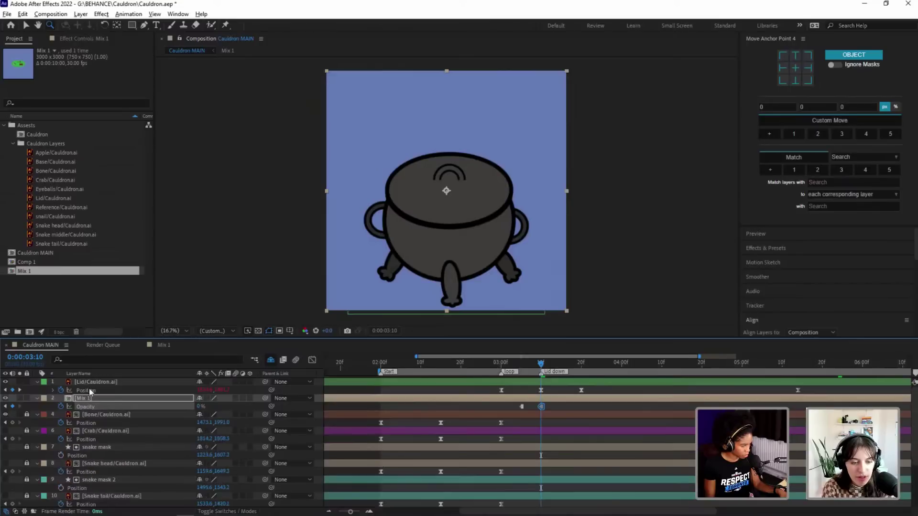
Step: With the lid hidden, mark snake mask as shy and make the Snake head and Crab layers visible
click(6, 382)
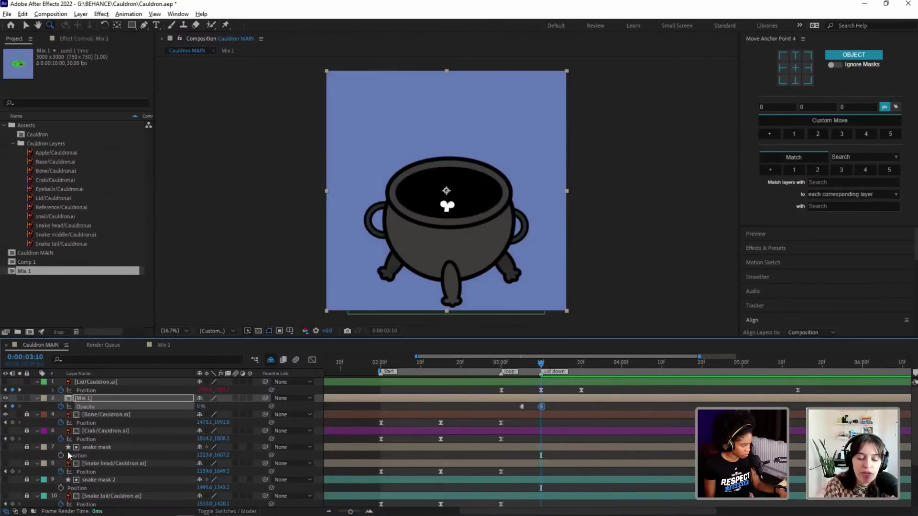
click(199, 446)
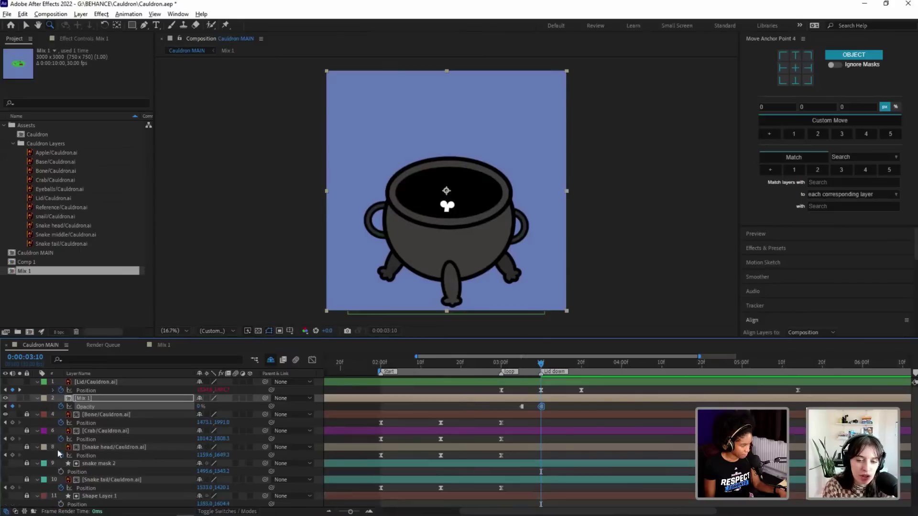
click(6, 447)
click(6, 431)
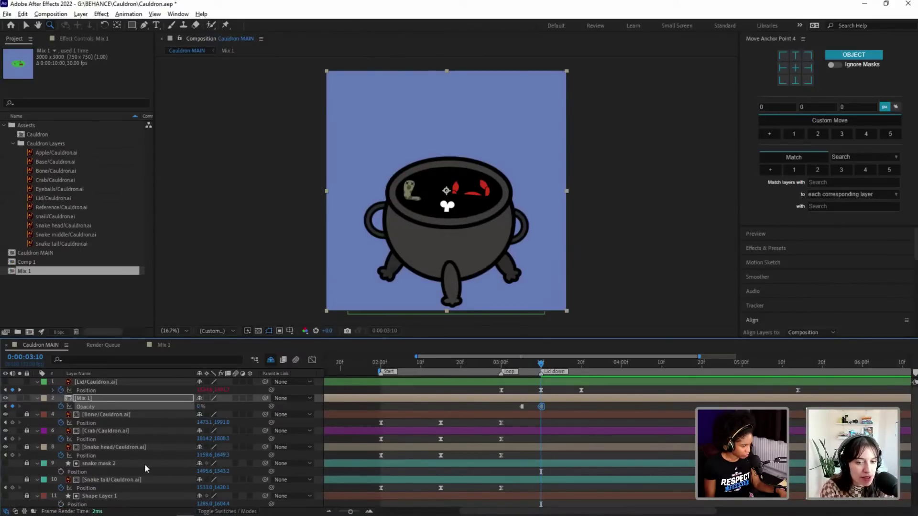
Step: Mark snake mask 2 and Shape Layer 1 as shy, and make the Snake tail, Snake middle and Liquid layers visible
click(199, 464)
click(5, 464)
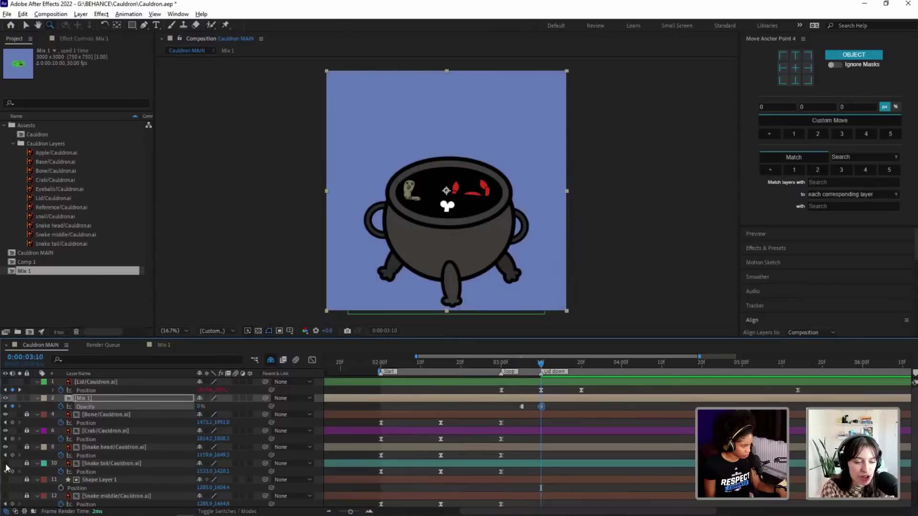
click(199, 480)
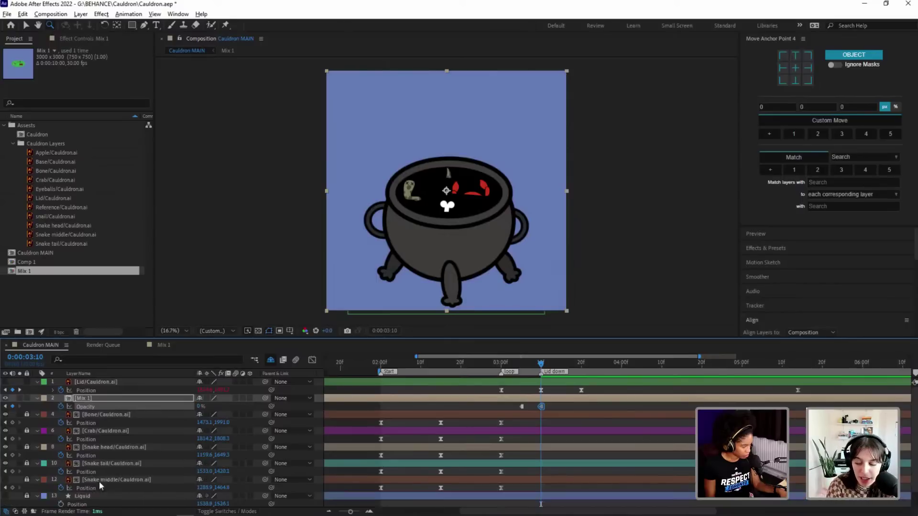
click(5, 480)
scroll(94, 497, down, 1)
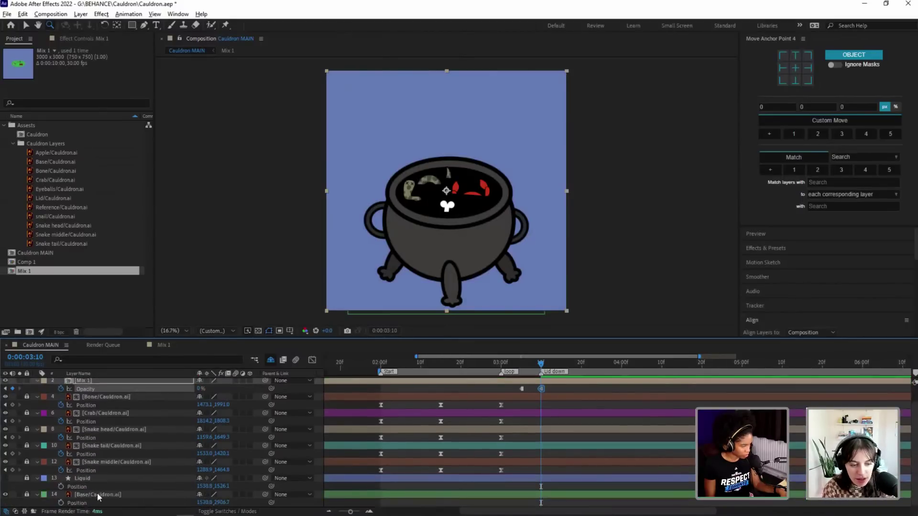
click(6, 478)
scroll(504, 447, up, 1)
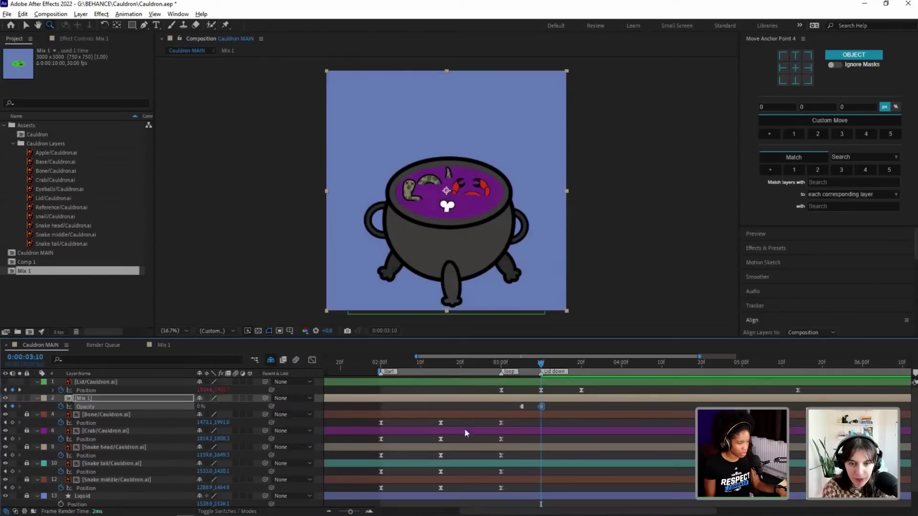
Step: Scrub around the Lid down marker with the lid shown and hidden to check the switch between the two mixes
click(6, 382)
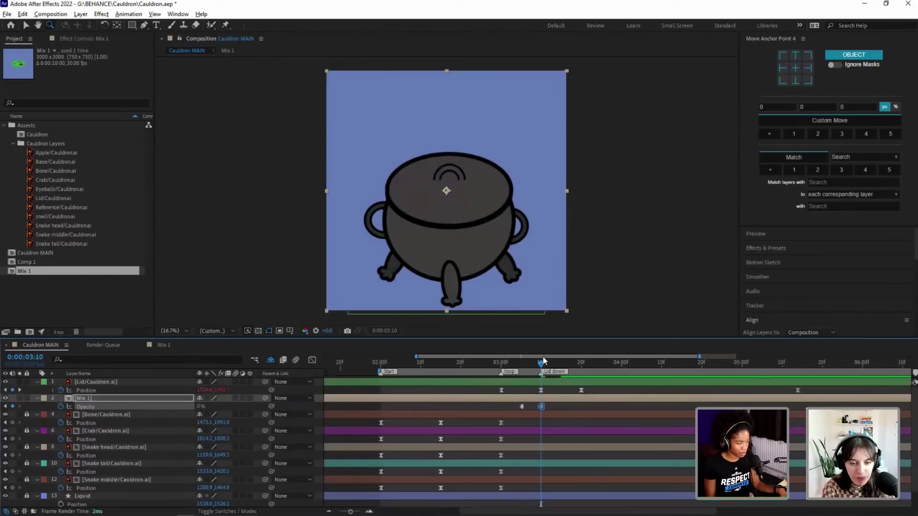
drag(531, 362, 541, 392)
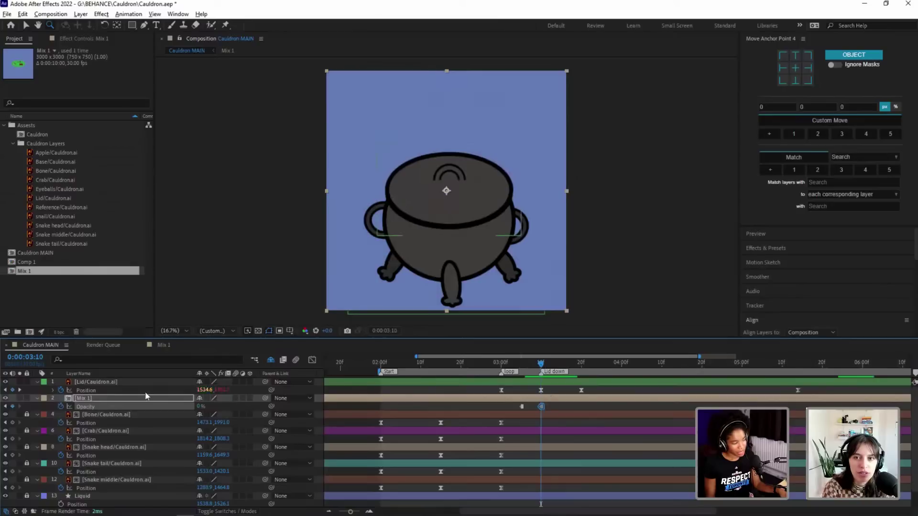
click(5, 381)
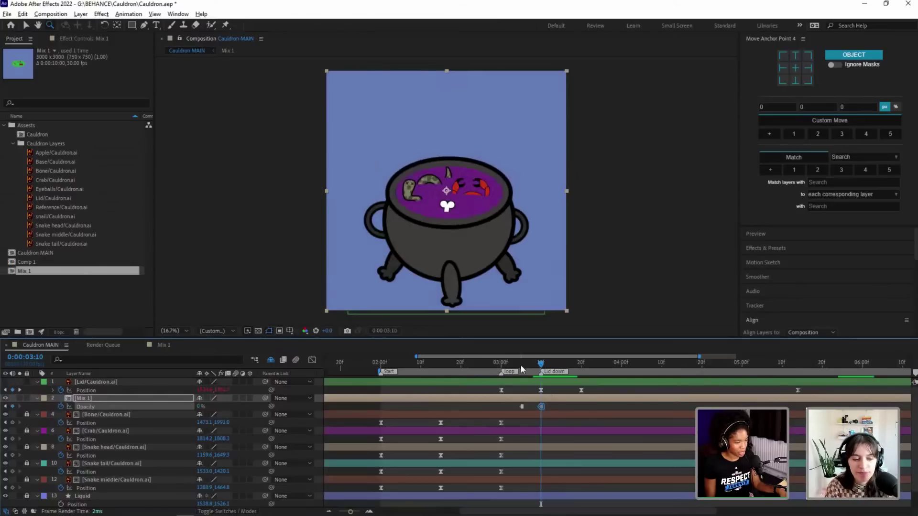
click(533, 366)
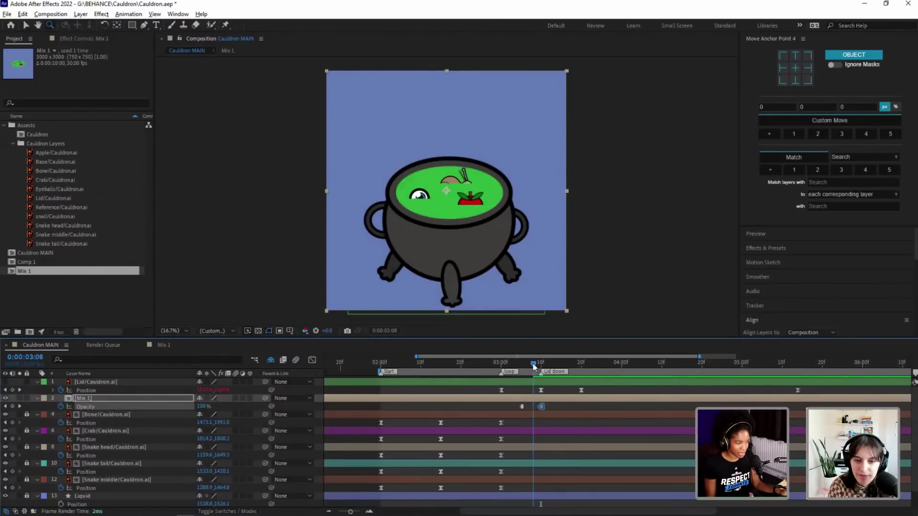
drag(534, 366, 541, 370)
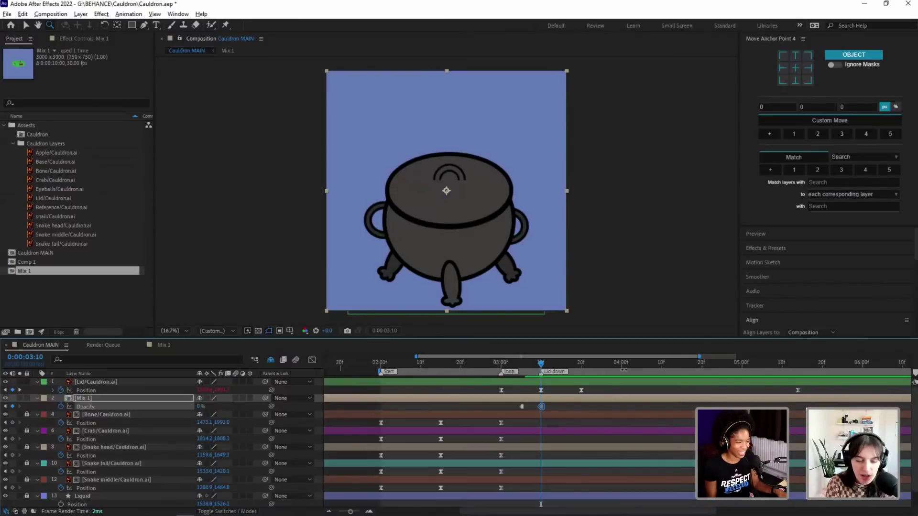
Step: Unlock all the layers from Bone down to Base in the Cauldron MAIN timeline
drag(541, 363, 569, 381)
scroll(600, 421, down, 1)
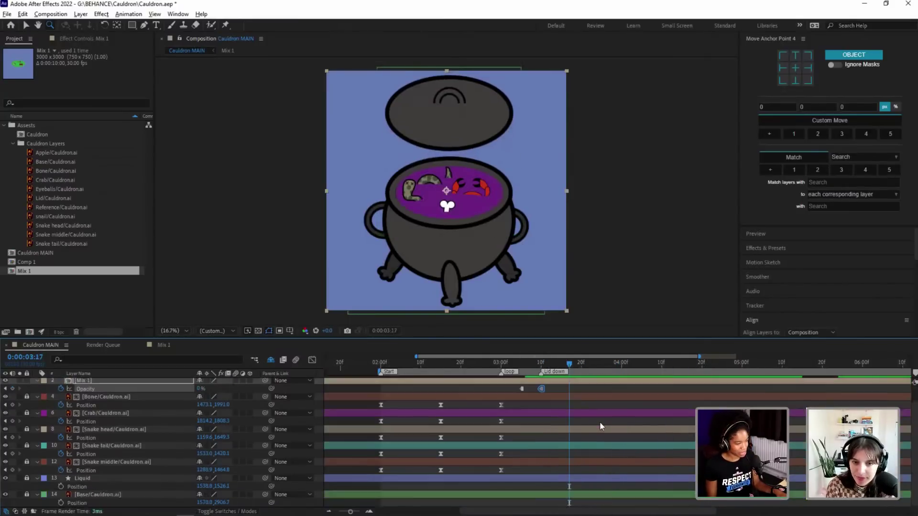
scroll(599, 421, up, 2)
scroll(596, 420, down, 1)
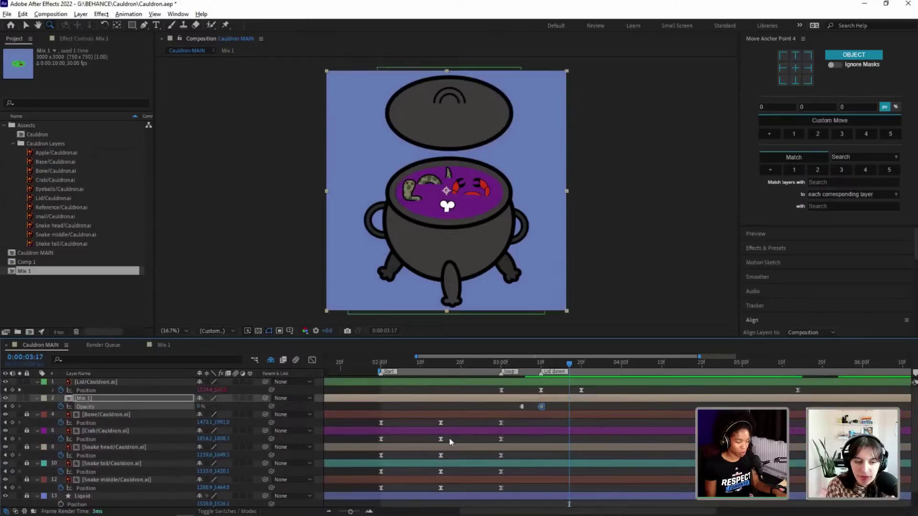
scroll(54, 456, down, 1)
drag(27, 397, 24, 492)
Step: Reveal the Bone layer's Position and Rotation and add the expression loopOut() to its Position
click(85, 494)
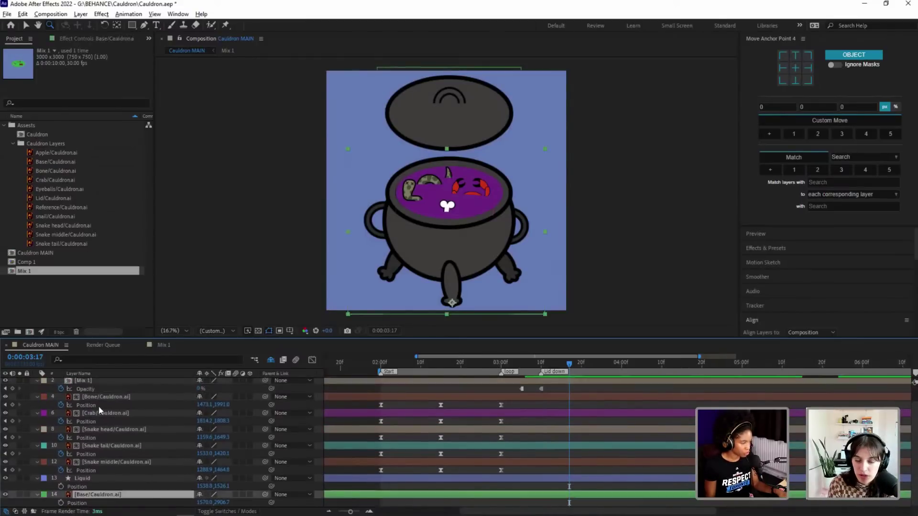
click(96, 403)
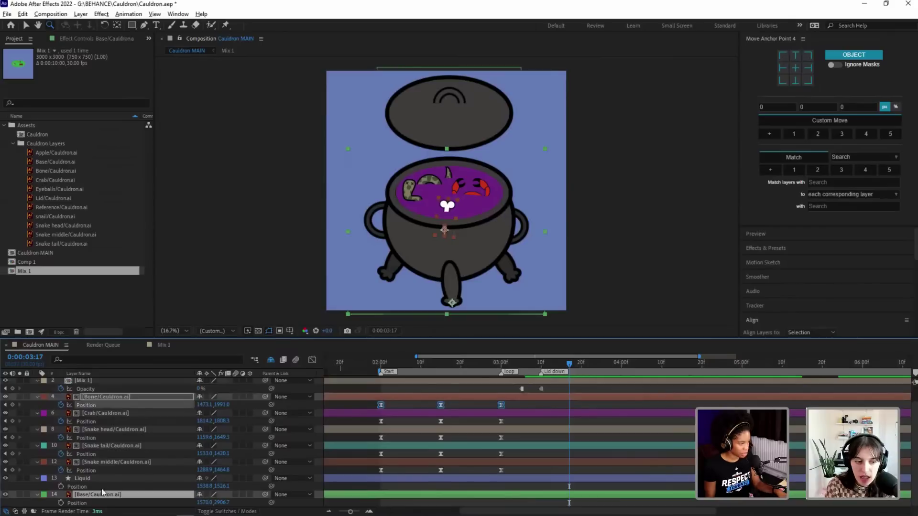
click(96, 479)
click(93, 395)
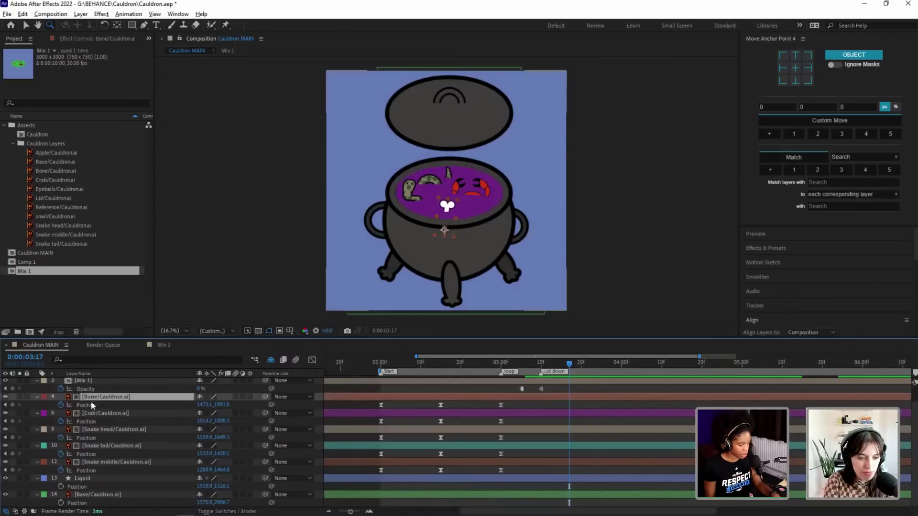
key(p)
key(p)
alt+click(60, 413)
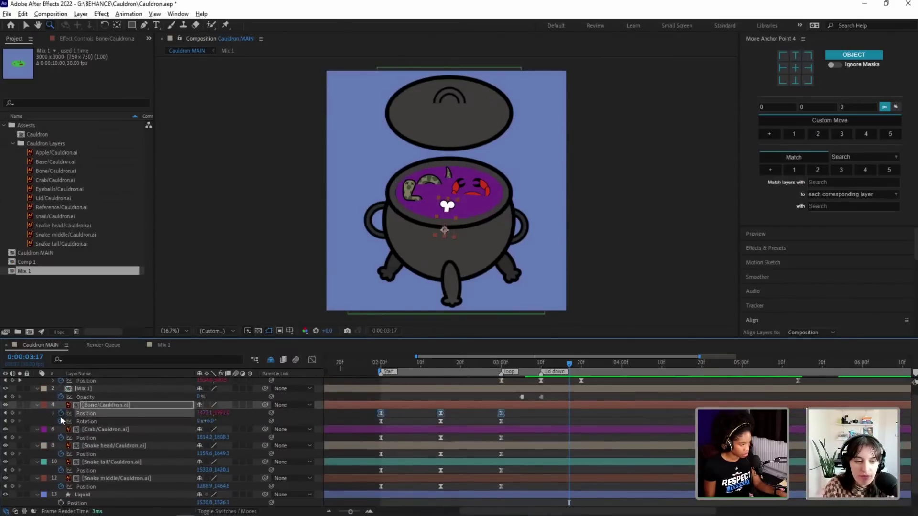
text(loop)
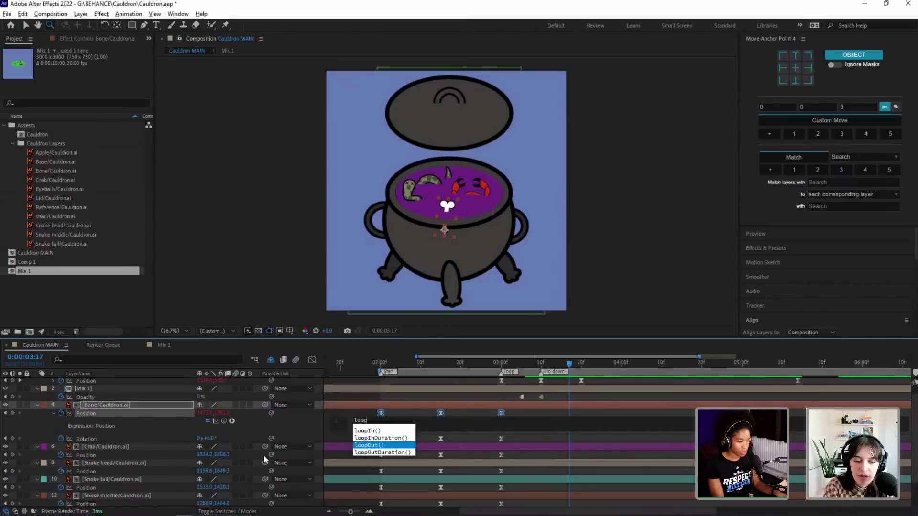
key(Escape)
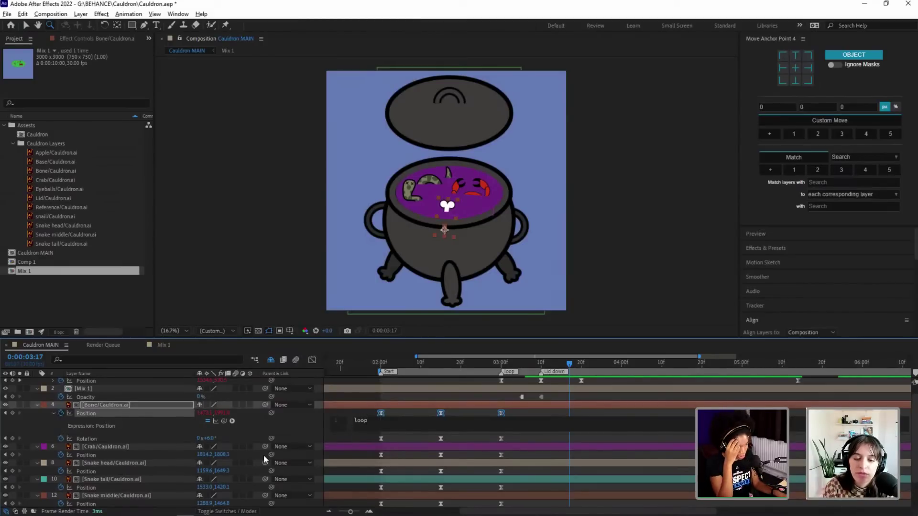
key(BackSpace)
text(p)
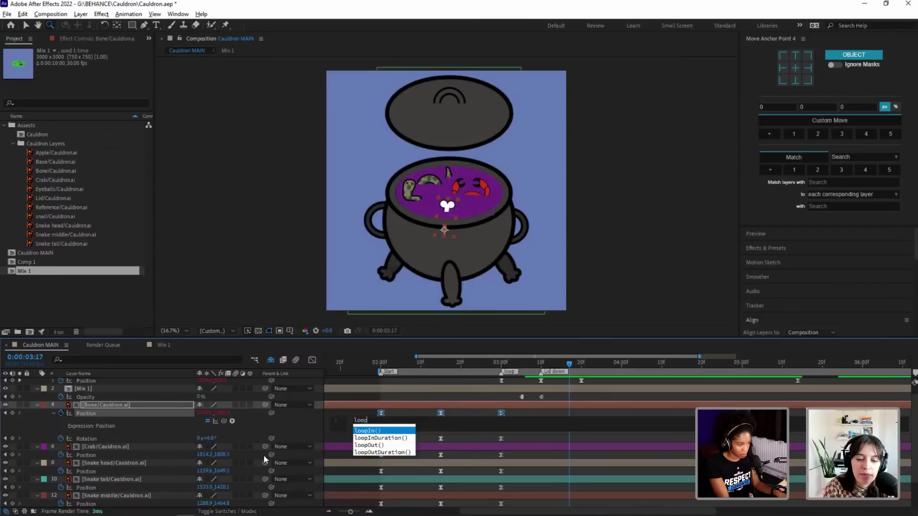
key(Down)
key(Down)
key(Return)
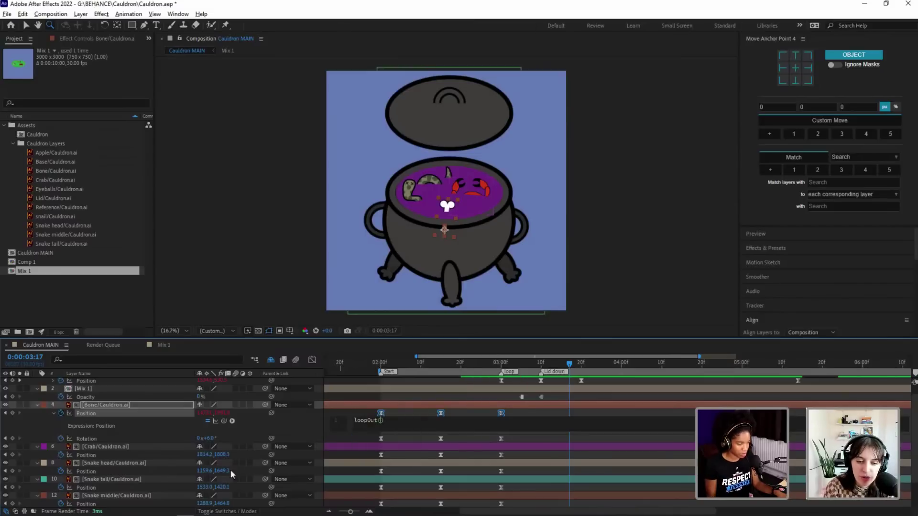
Step: Copy the loopOut() expression from the Bone layer's Position and apply it to its Rotation
key(ctrl+a)
key(ctrl+c)
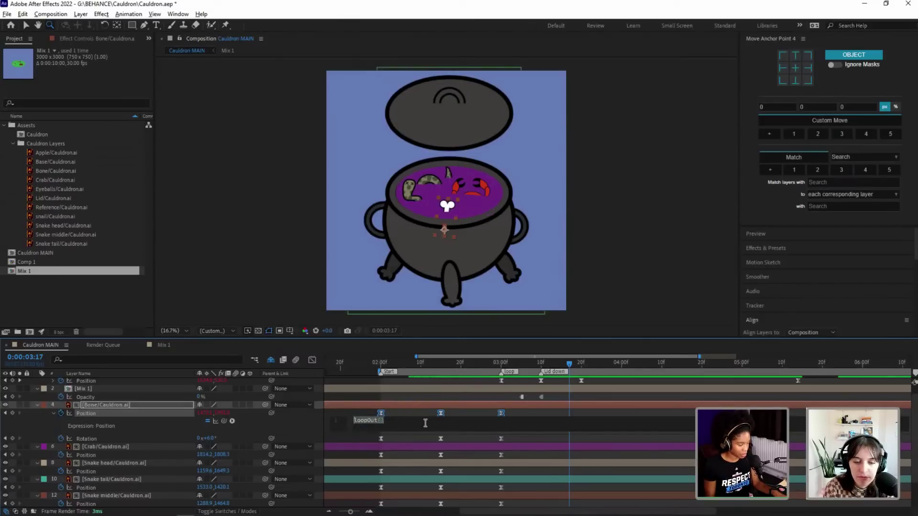
click(355, 440)
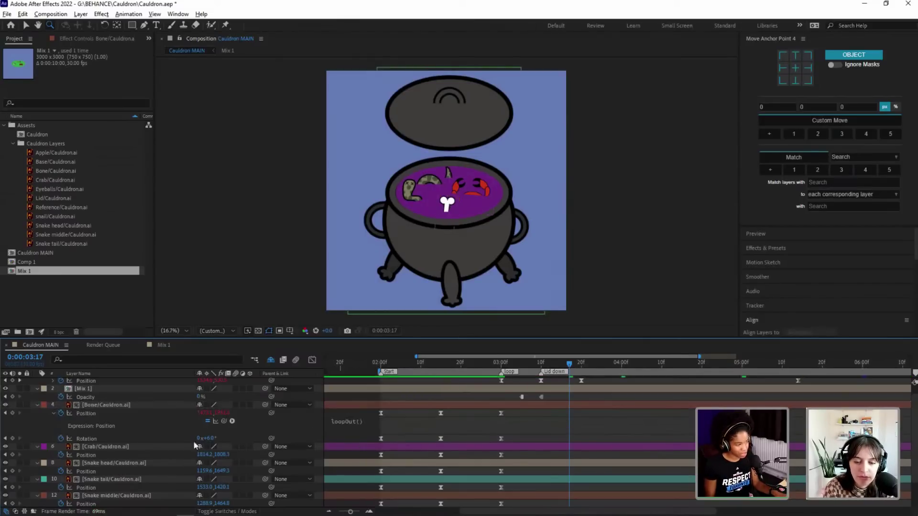
alt+click(60, 438)
key(ctrl+v)
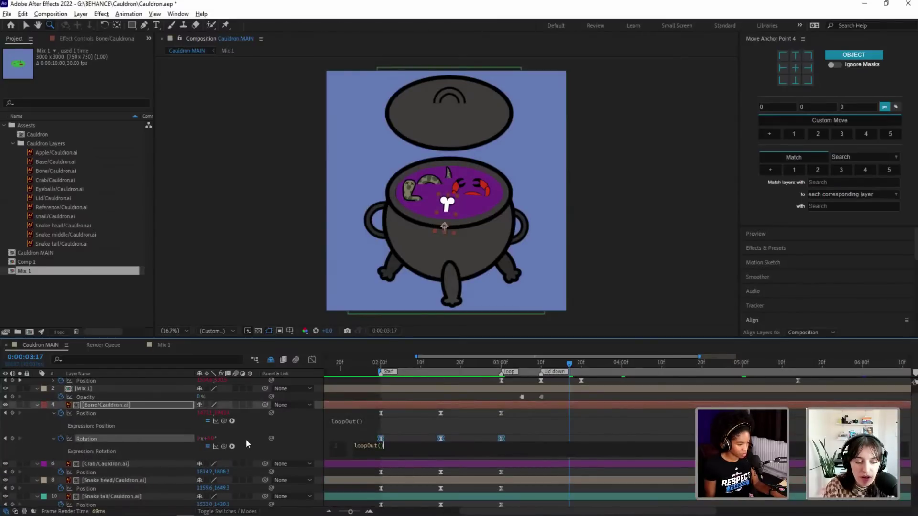
Step: Show the Crab layer's Rotation alongside Position and apply the copied loopOut() expression to both properties
click(133, 464)
key(shift+r)
scroll(116, 472, down, 2)
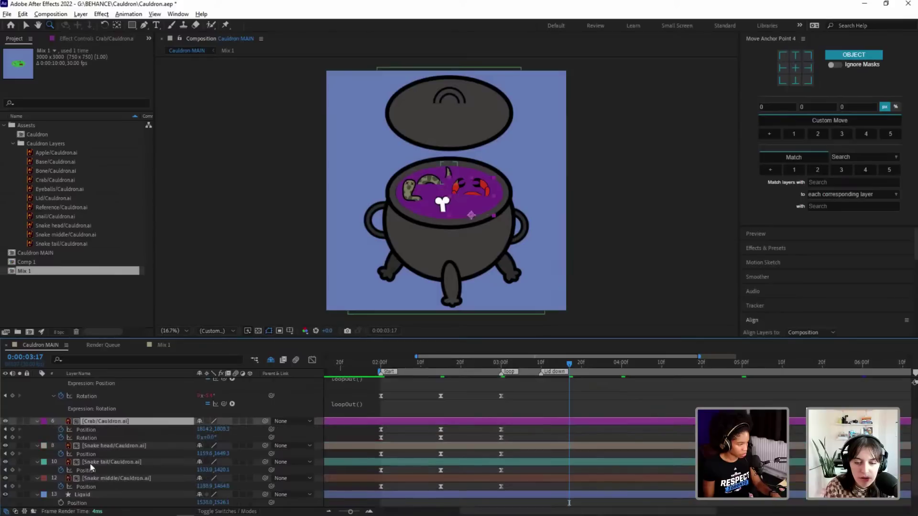
alt+click(61, 429)
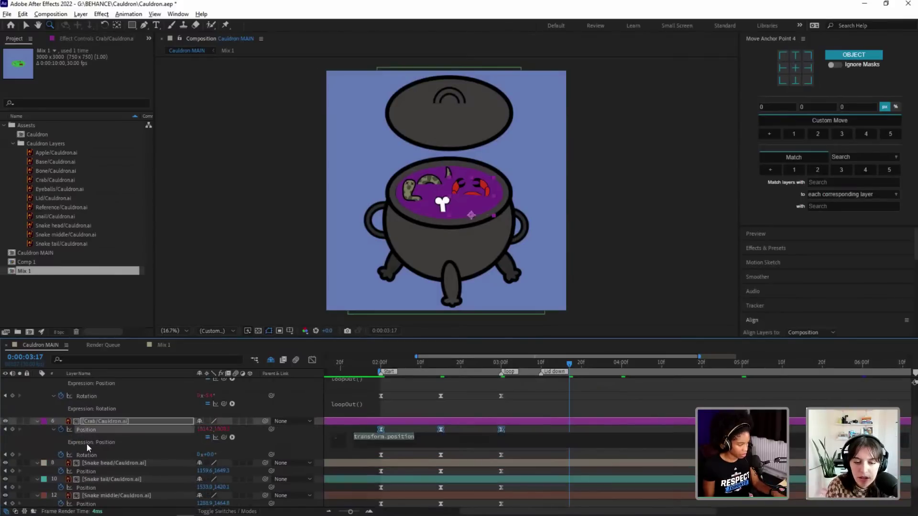
key(ctrl+v)
alt+click(61, 455)
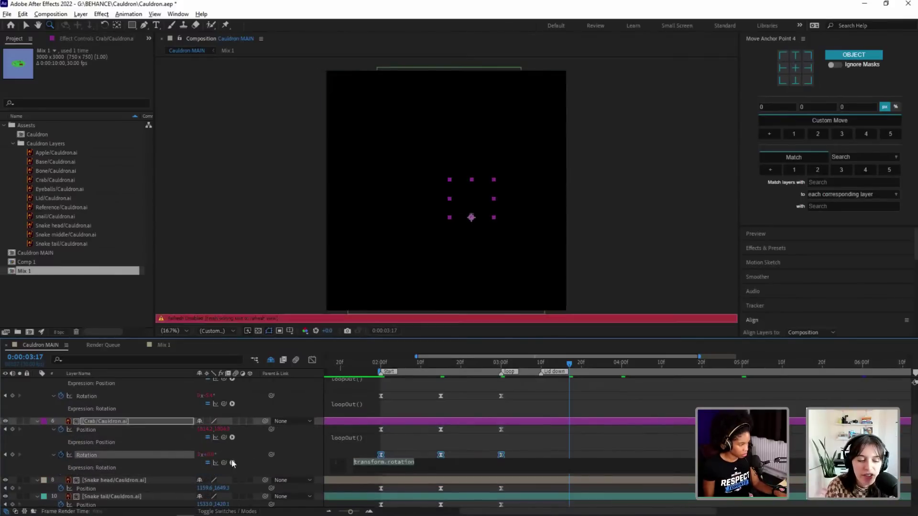
key(ctrl+v)
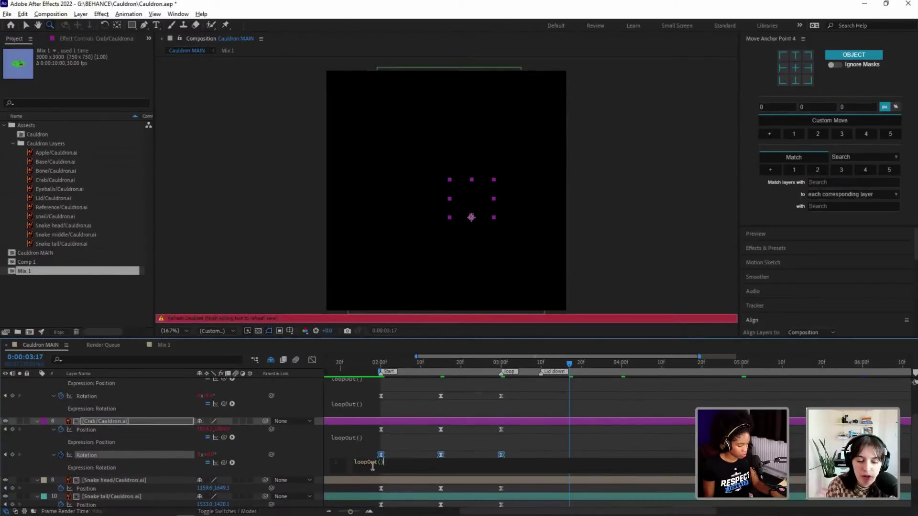
click(147, 463)
Step: Apply the copied loopOut() expression to the Snake head layer's Position and set the current time to the loop marker at 0:00:03:00
scroll(139, 466, down, 1)
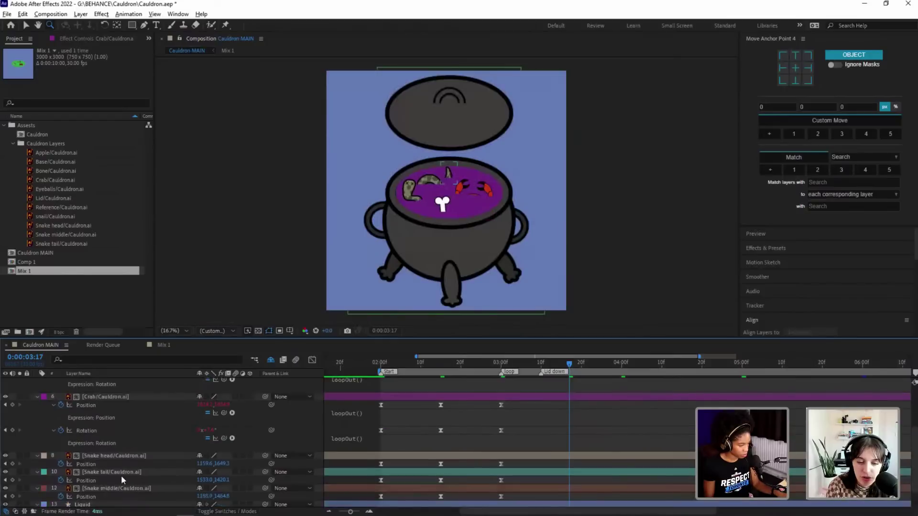
alt+click(61, 464)
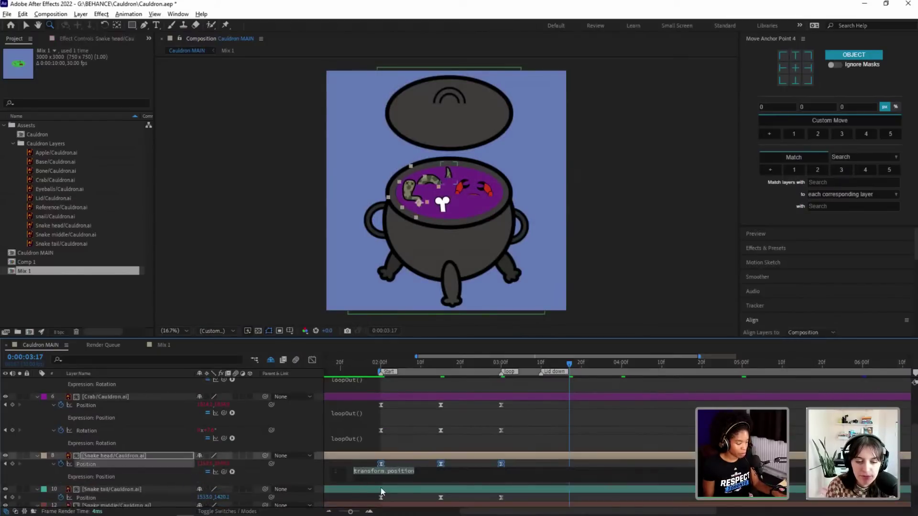
click(536, 464)
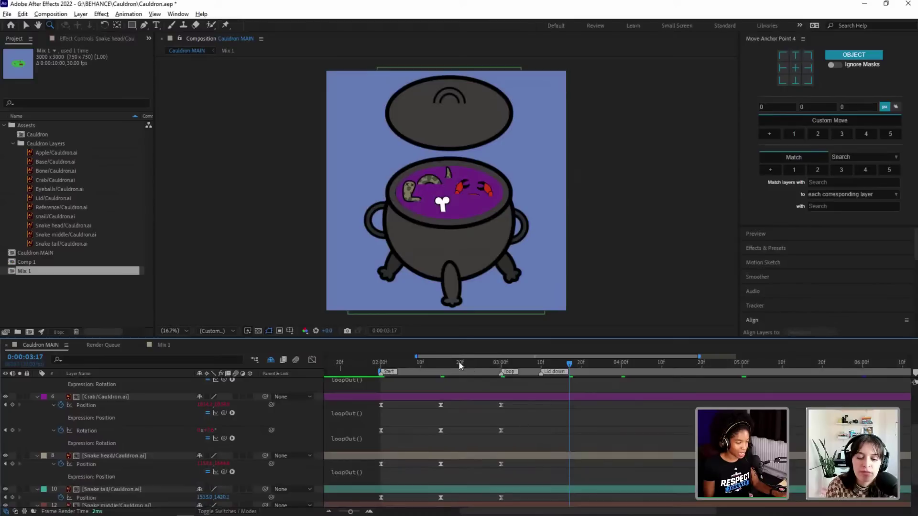
drag(458, 365, 502, 393)
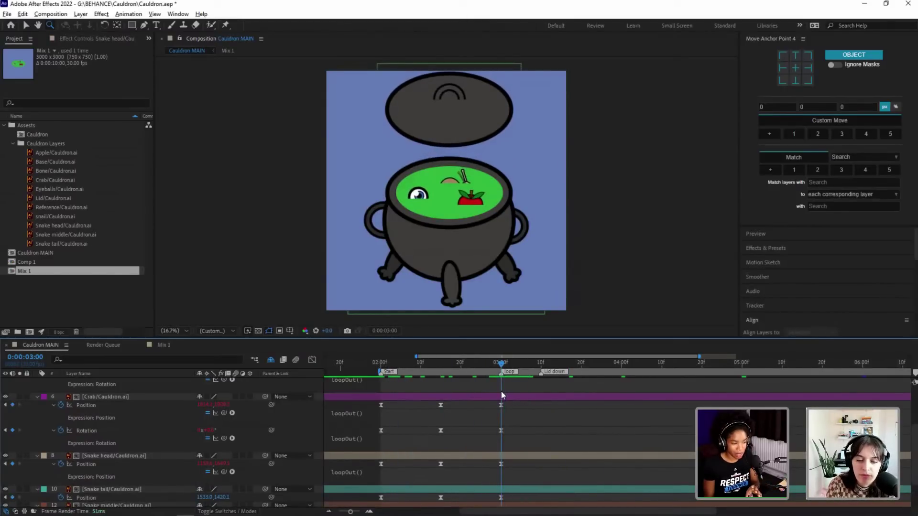
drag(502, 368, 500, 395)
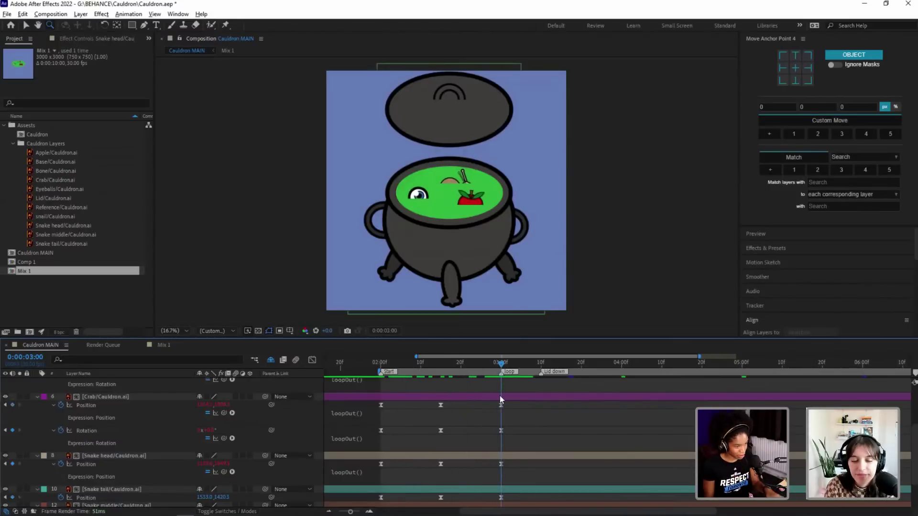
Step: Reveal the Snake tail layer's animated properties and add loopOut() expressions to its Position and Rotation
scroll(473, 443, down, 2)
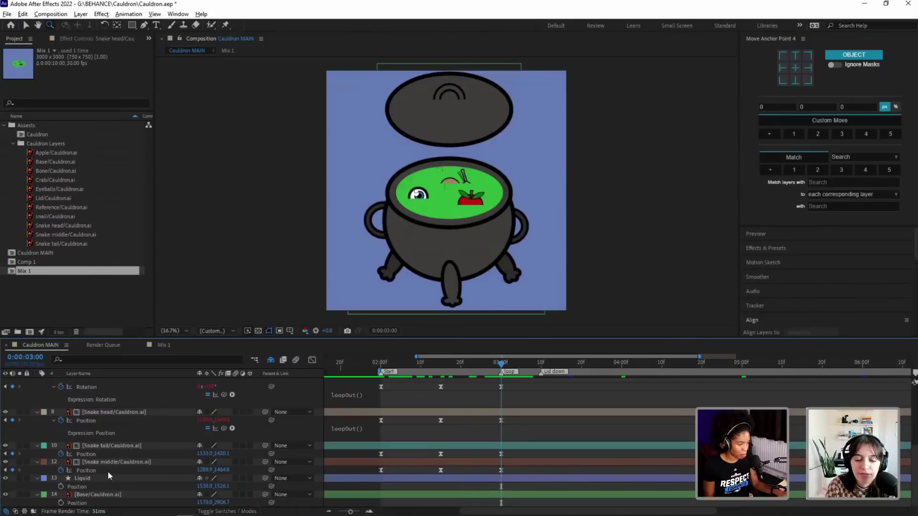
click(86, 471)
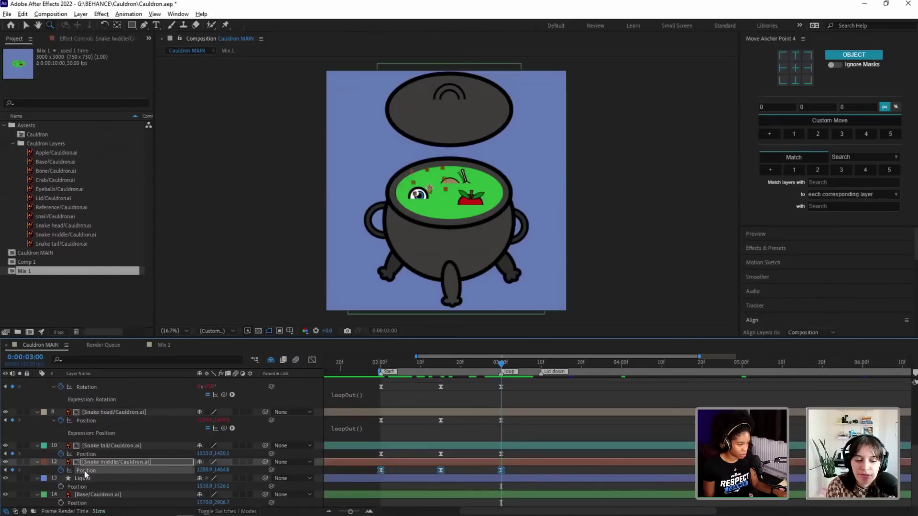
click(111, 445)
key(u)
key(u)
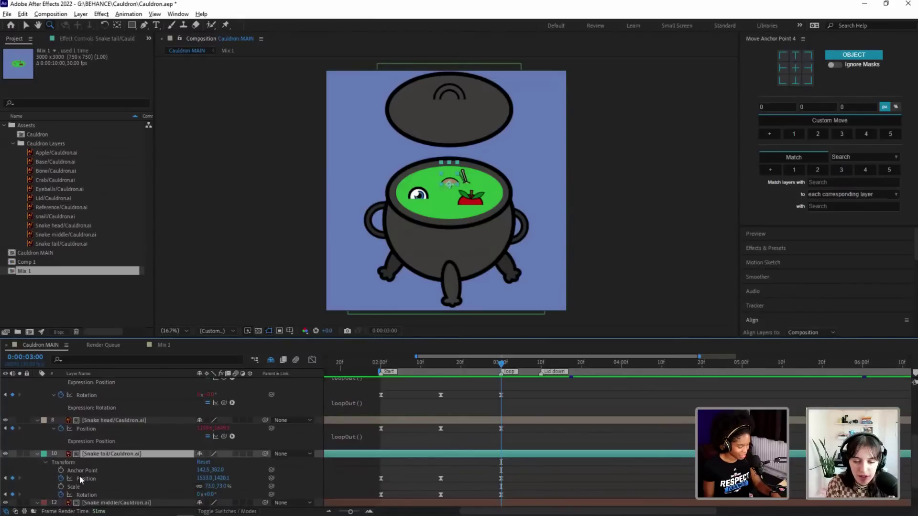
scroll(79, 475, down, 2)
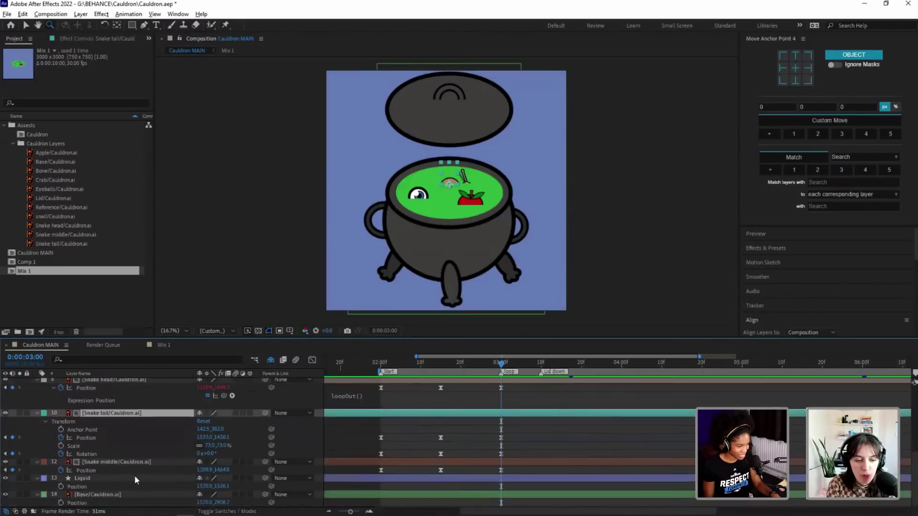
alt+click(61, 438)
text(loopOut())
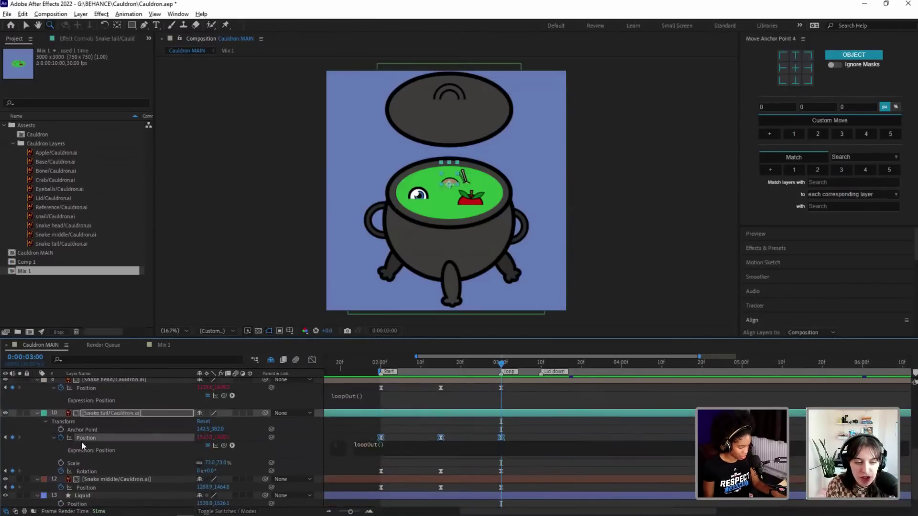
alt+click(60, 471)
text(loopOut())
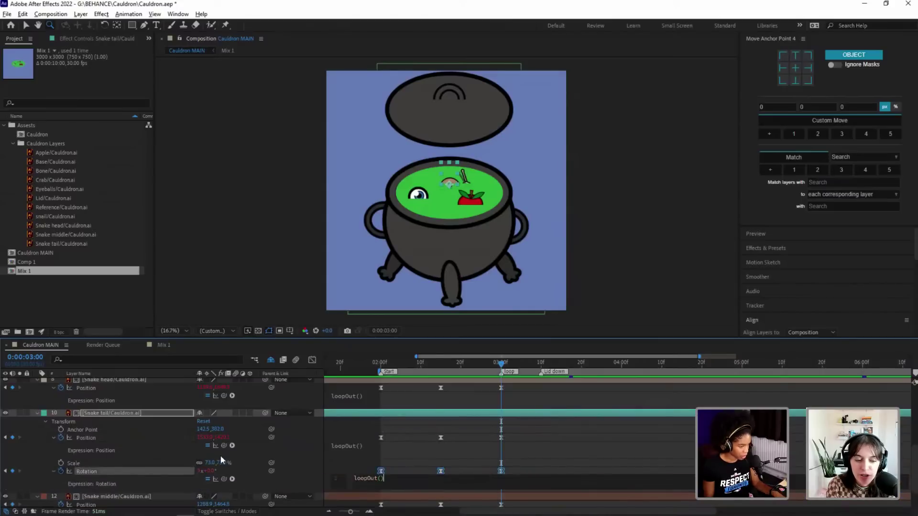
scroll(220, 455, down, 2)
click(335, 478)
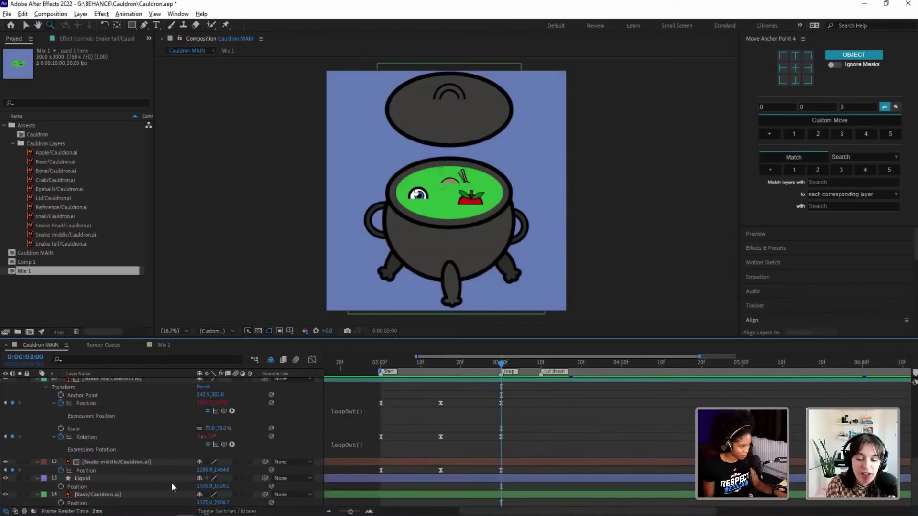
Step: Scrub past the Lid down marker to 0:00:03:15 to check the looping, and collapse the properties of all layers
click(434, 437)
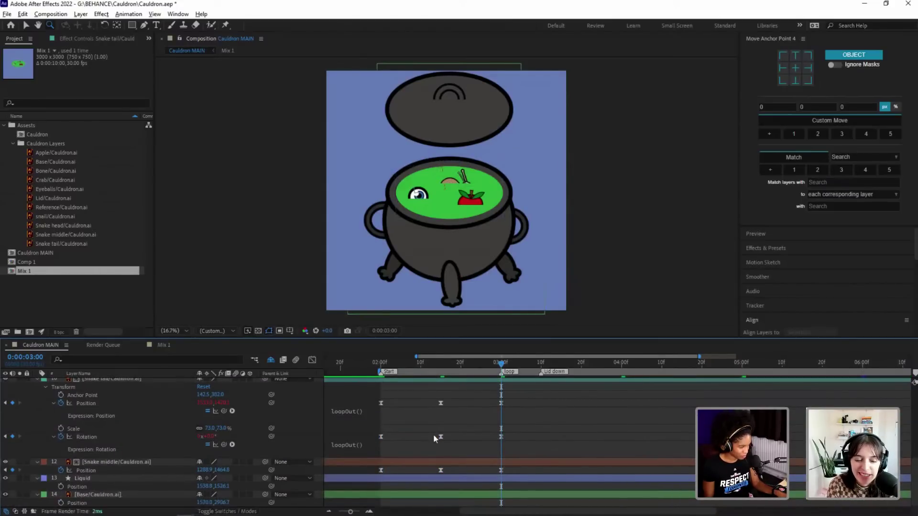
drag(445, 375, 560, 396)
scroll(78, 444, up, 5)
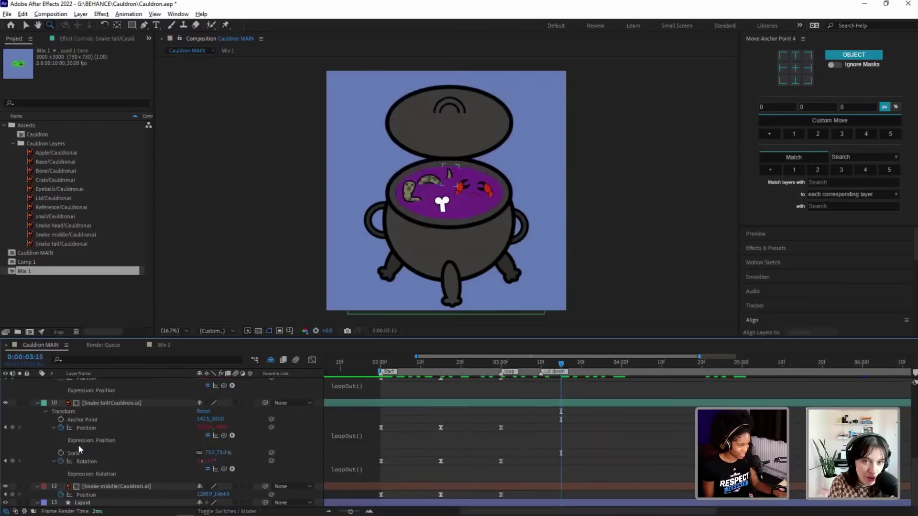
key(u)
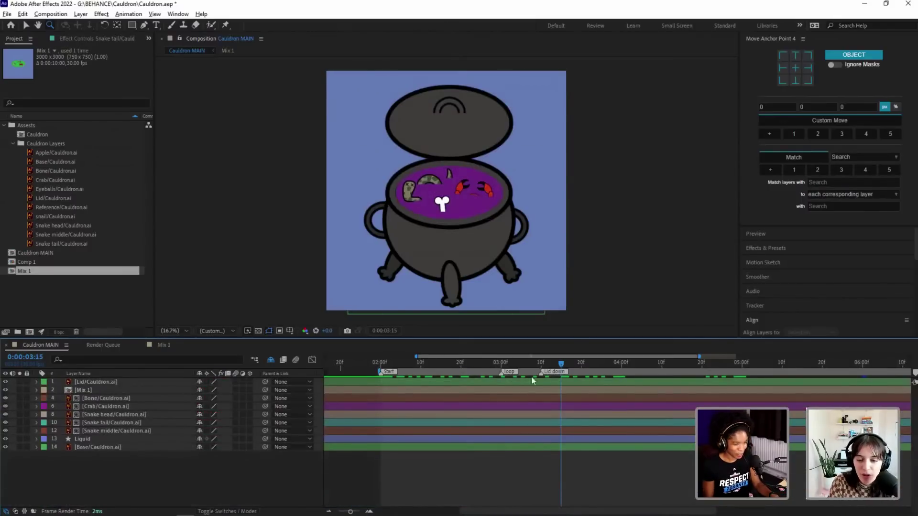
Step: Preview the whole animation from the Start marker at 0:00:02:00
key(minus)
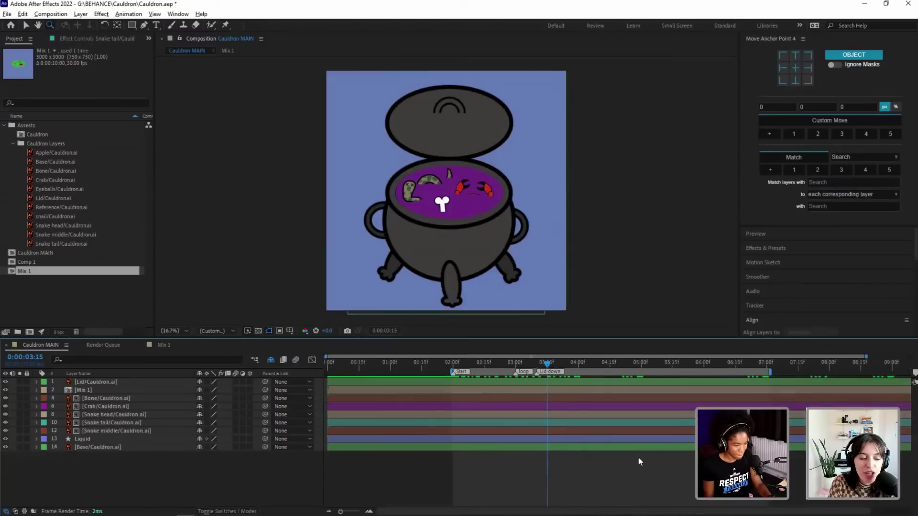
click(451, 366)
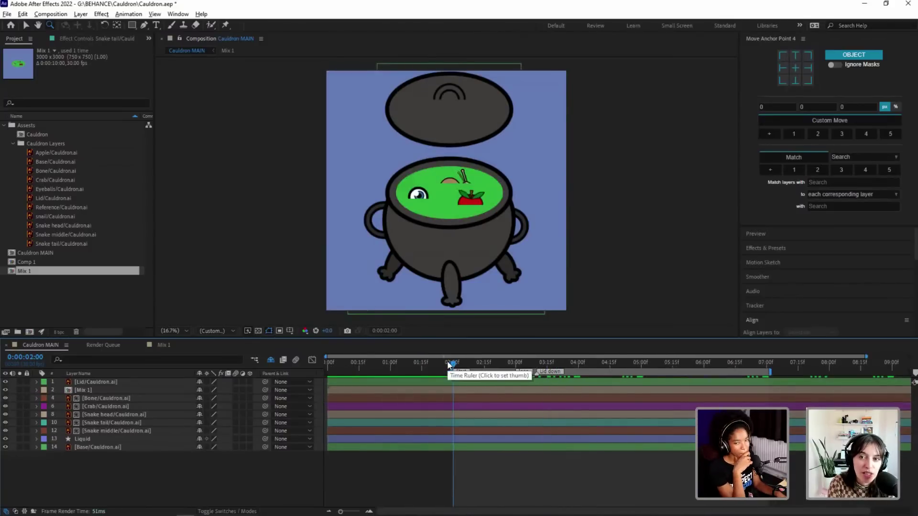
key(space)
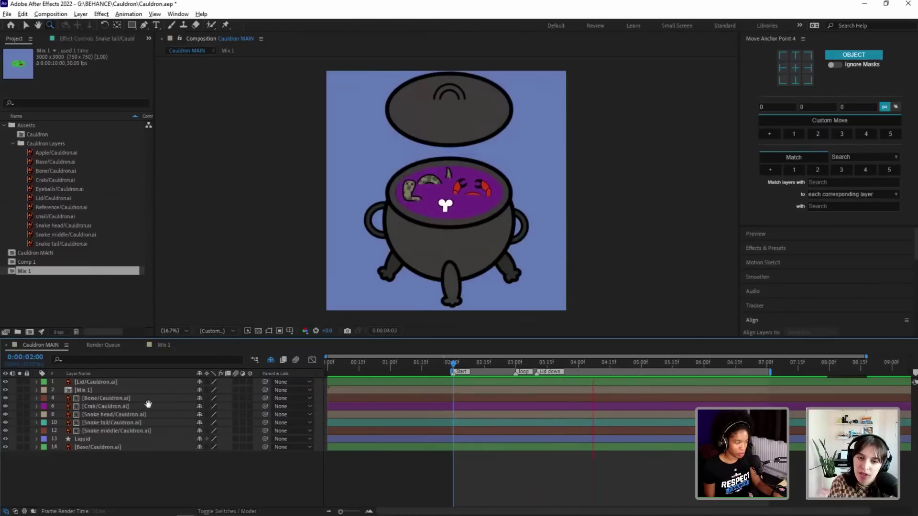
Step: Stop the preview, show the hidden mask layers in the timeline, and select the Snake middle layer
key(space)
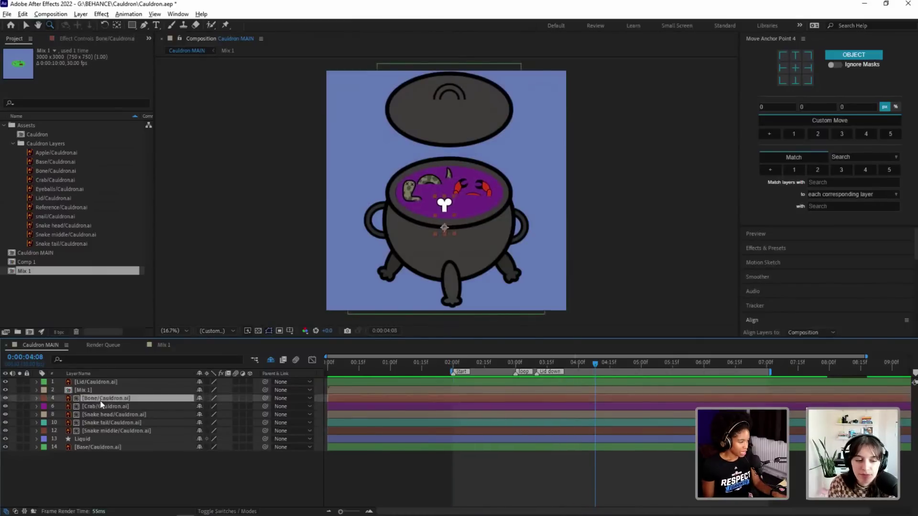
click(100, 398)
shift+click(99, 430)
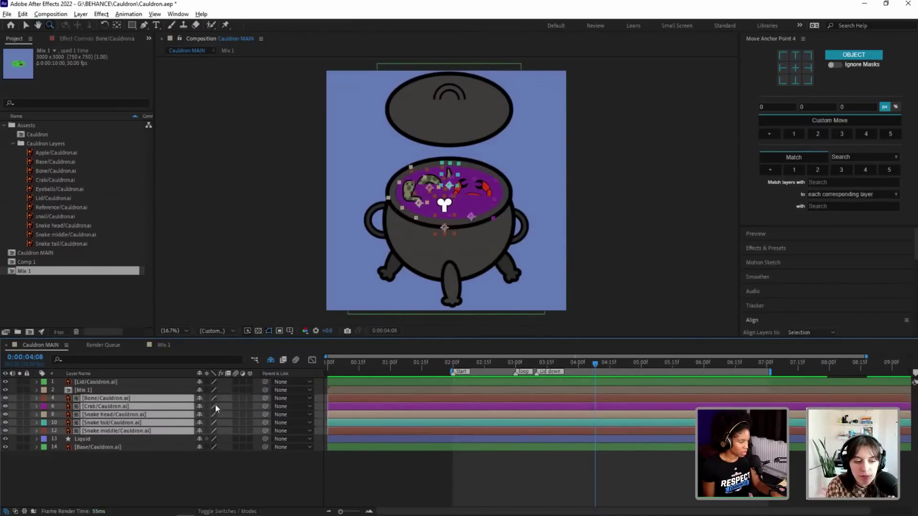
click(271, 361)
drag(26, 398, 27, 467)
click(94, 472)
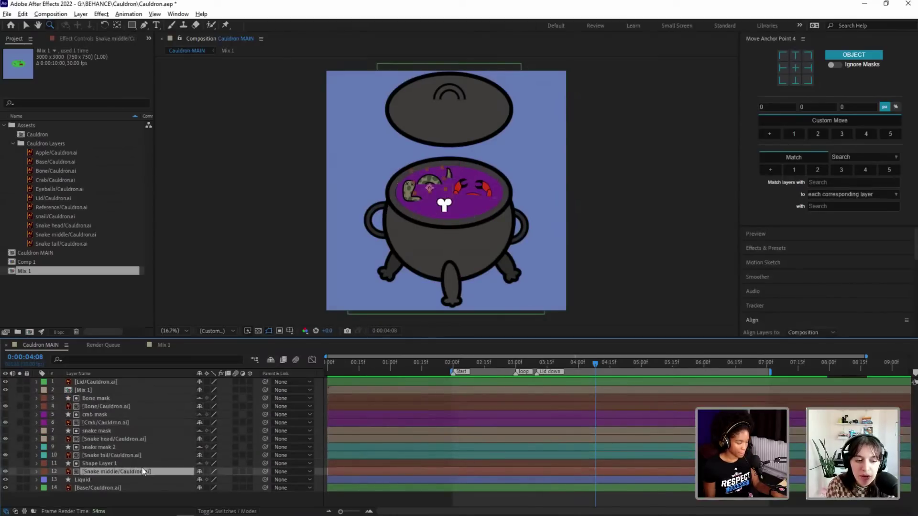
Step: Scrub the composition between 0:00:03:17 and 0:00:05:17 to check whether the snake's middle keeps moving, keeping the whole composition fitted in the viewer
click(551, 369)
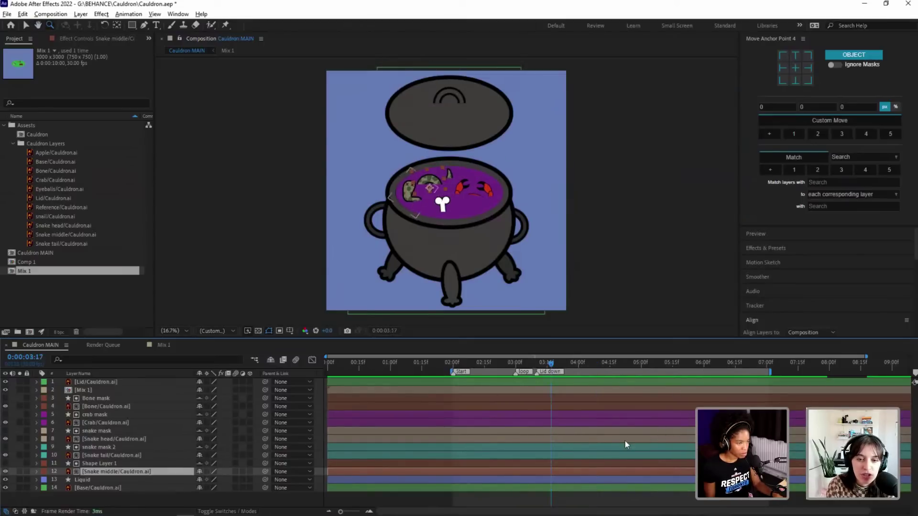
click(488, 366)
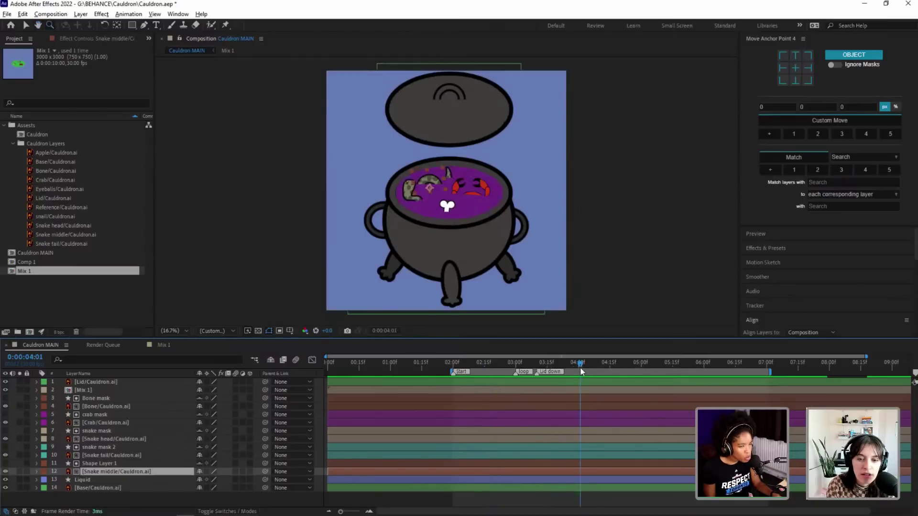
click(614, 314)
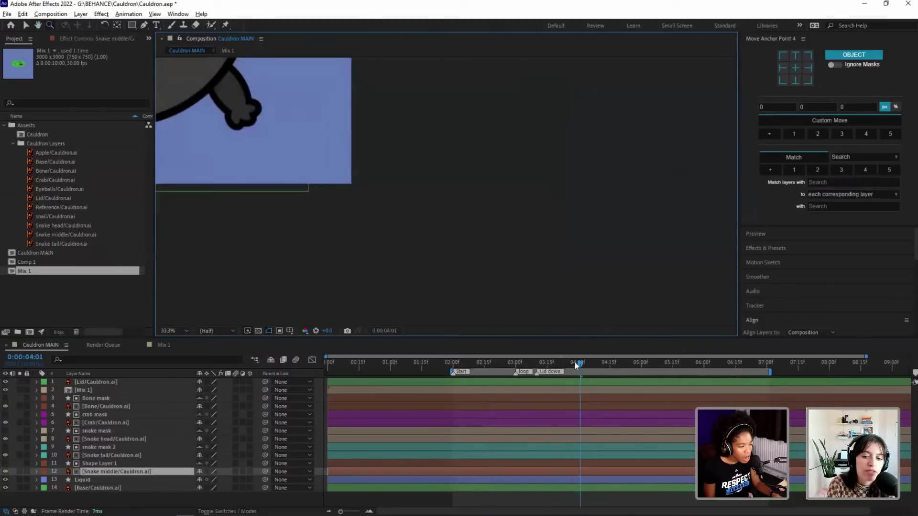
drag(261, 249, 551, 360)
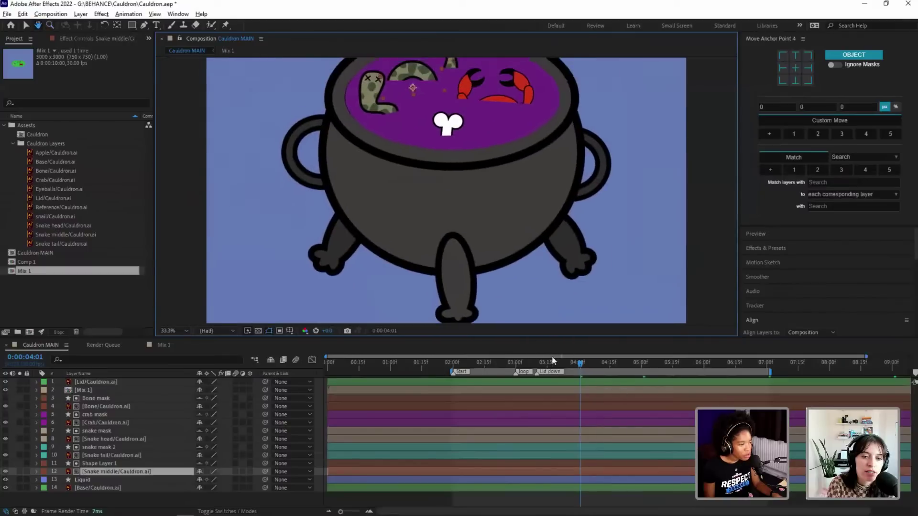
click(186, 331)
click(185, 339)
key(v)
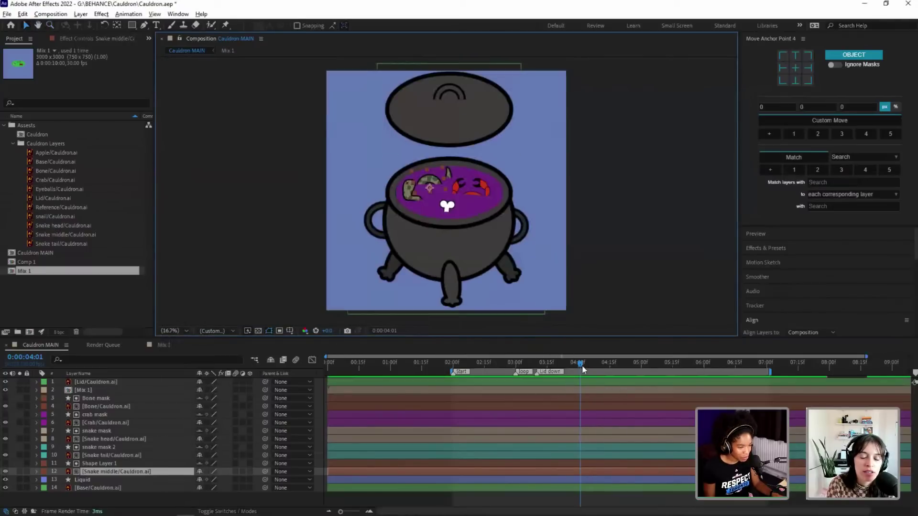
drag(580, 364, 573, 363)
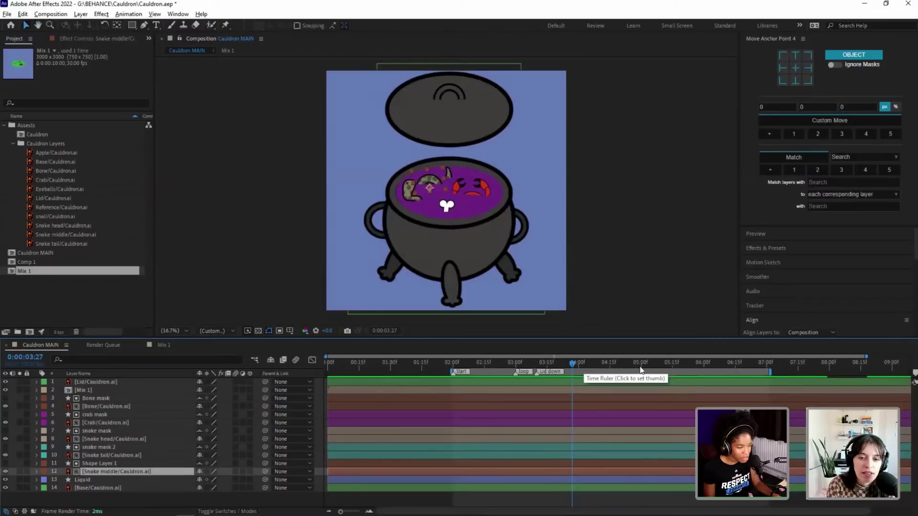
click(799, 290)
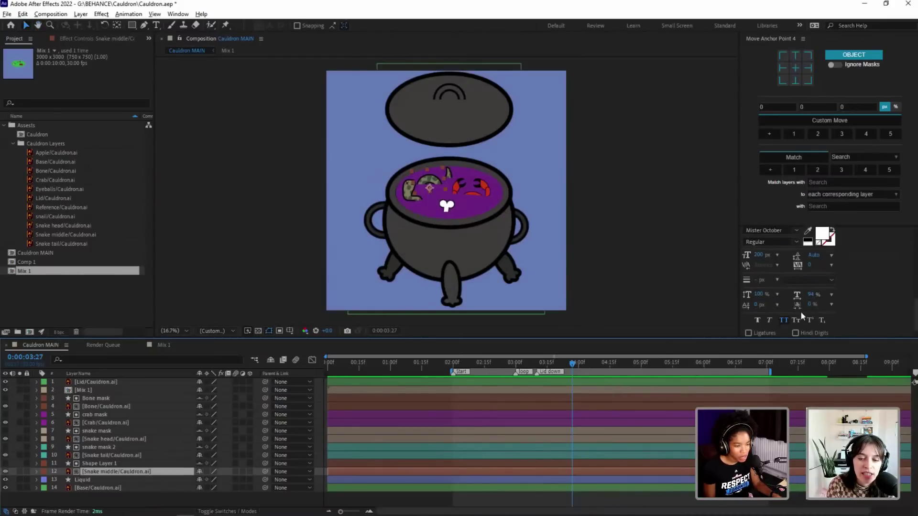
drag(581, 359, 676, 377)
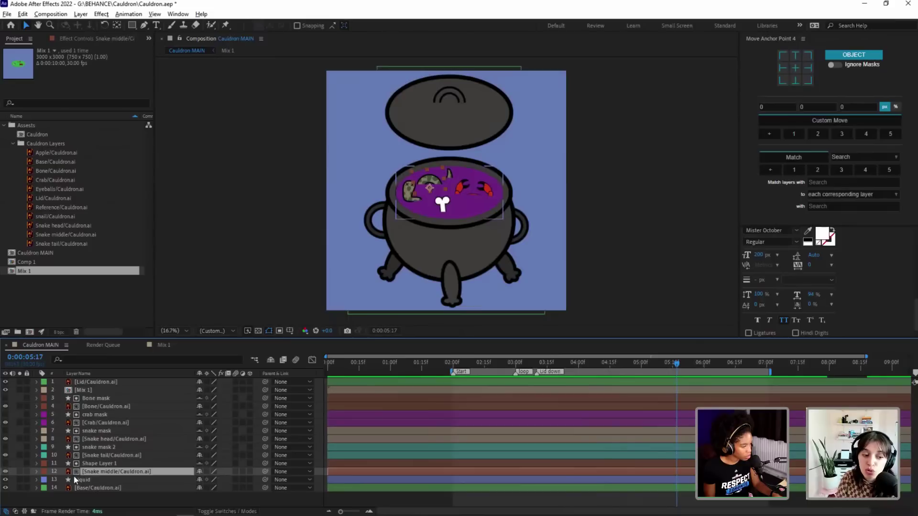
Step: Reveal the Snake middle layer's animated properties and add loopOut() expressions to its Position and Rotation
key(u)
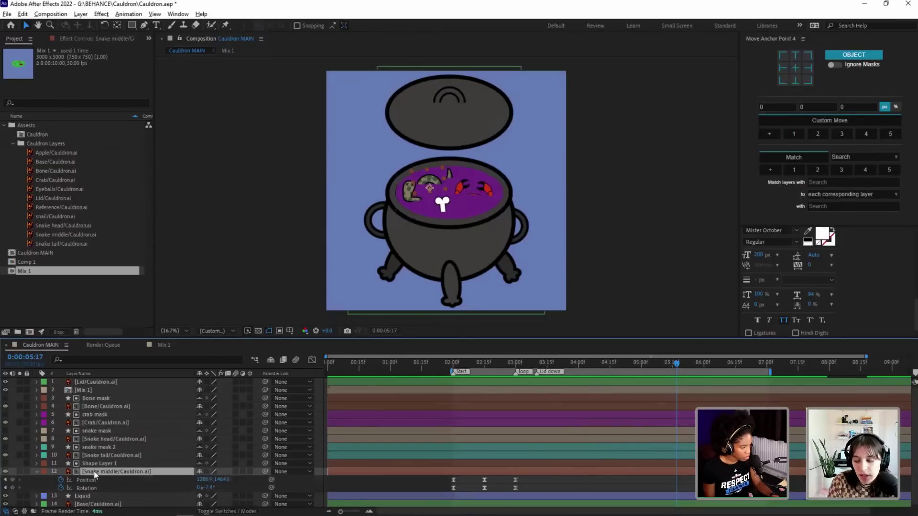
alt+click(60, 480)
text(loopOut())
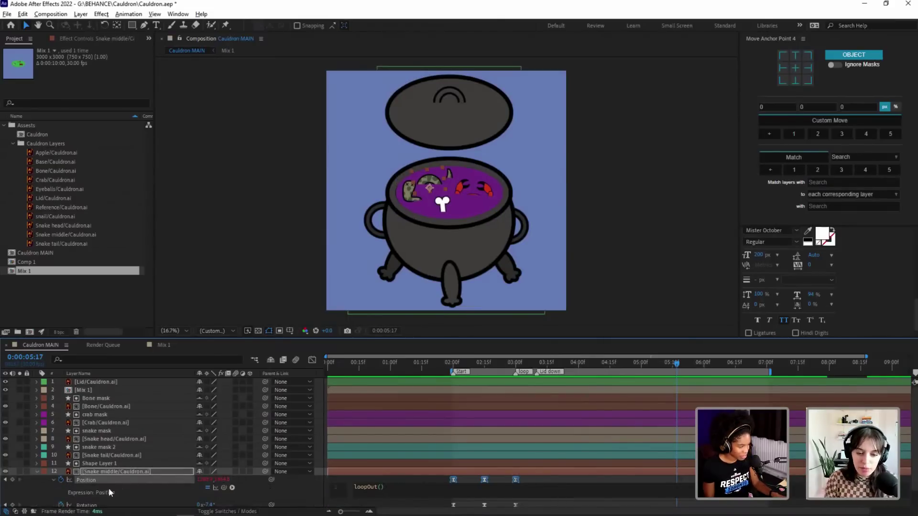
alt+click(62, 505)
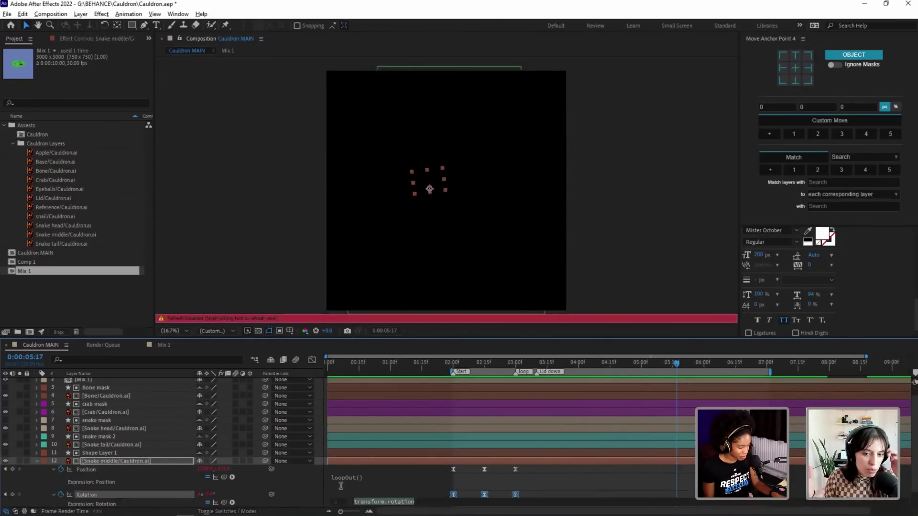
text(loopOut())
click(639, 256)
Step: Collapse the Snake middle layer's properties and scrub from the first mix to 0:00:05:26 to check the looping
key(space)
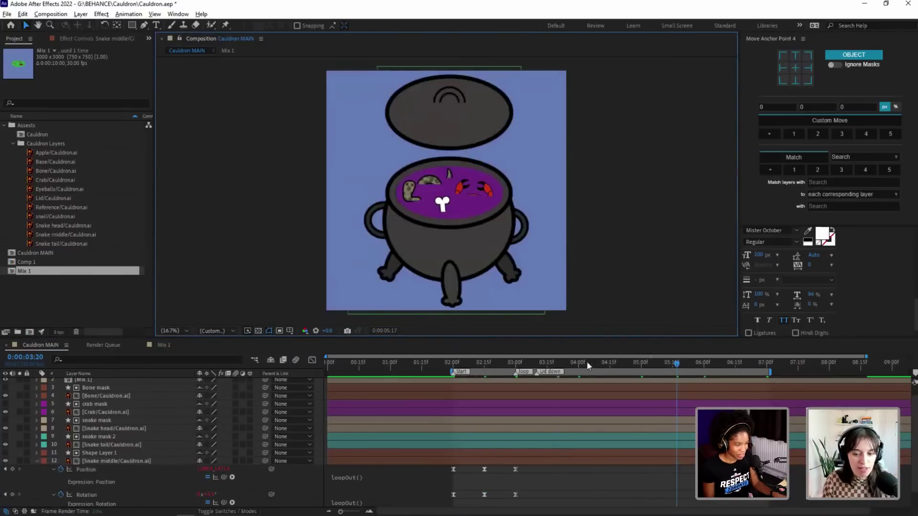
drag(632, 364, 466, 364)
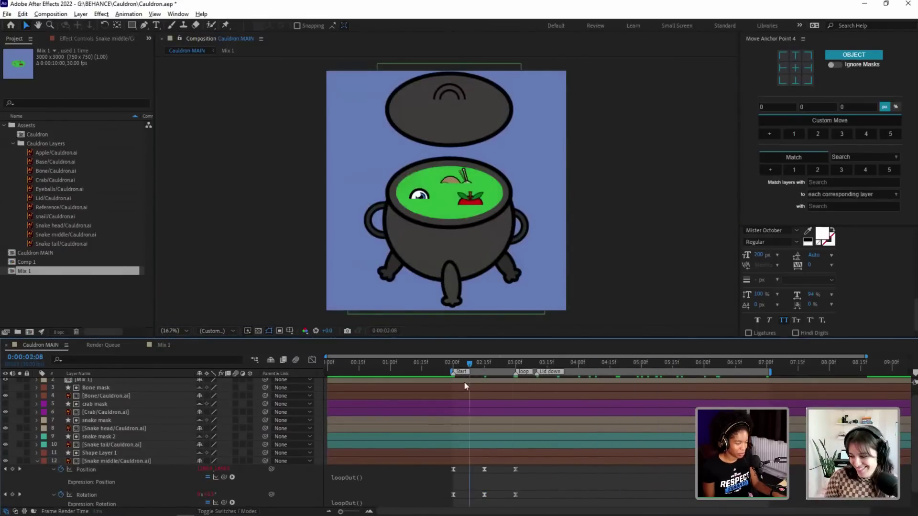
click(38, 461)
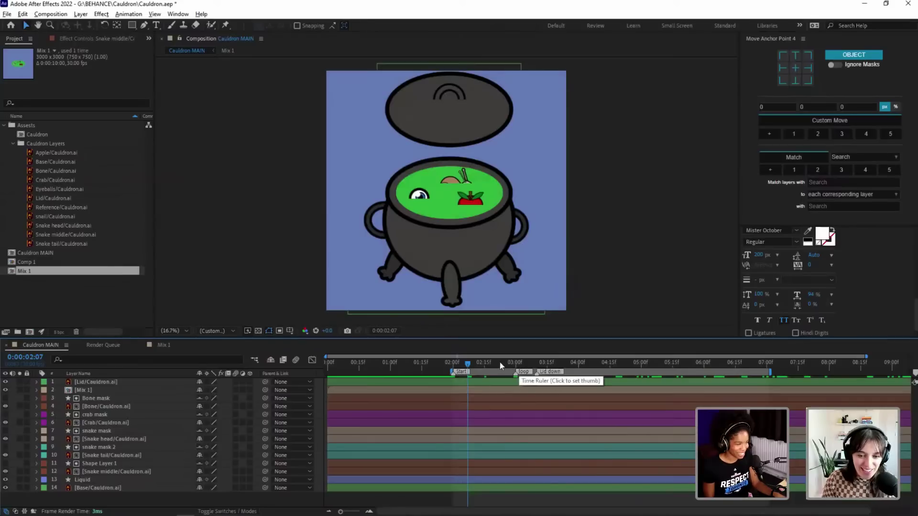
drag(501, 366, 696, 372)
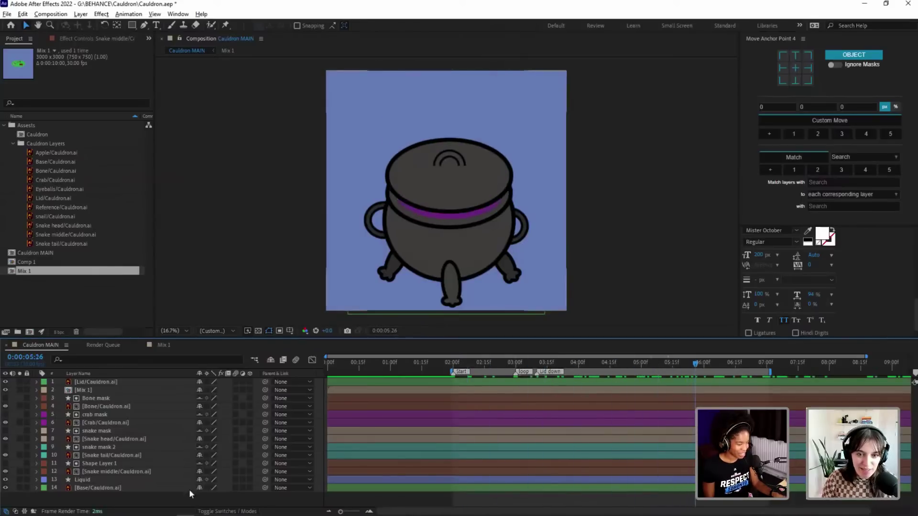
Step: Pre-compose all layers from Bone mask through Liquid into a composition named Mix 2, moving all attributes into it
click(114, 480)
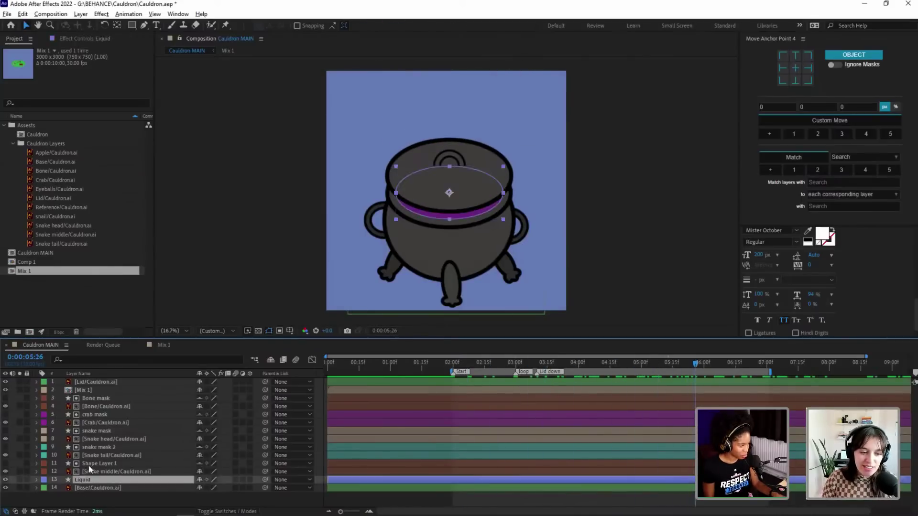
shift+click(93, 399)
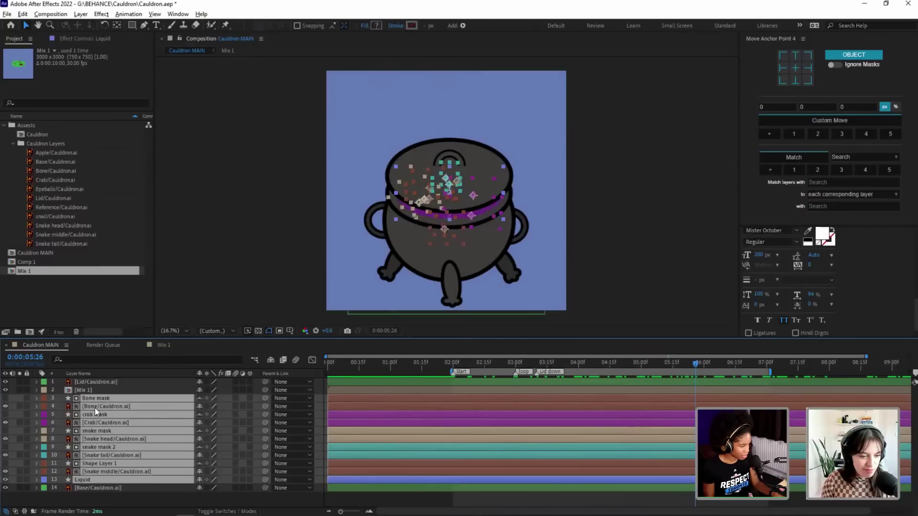
key(ctrl+shift+c)
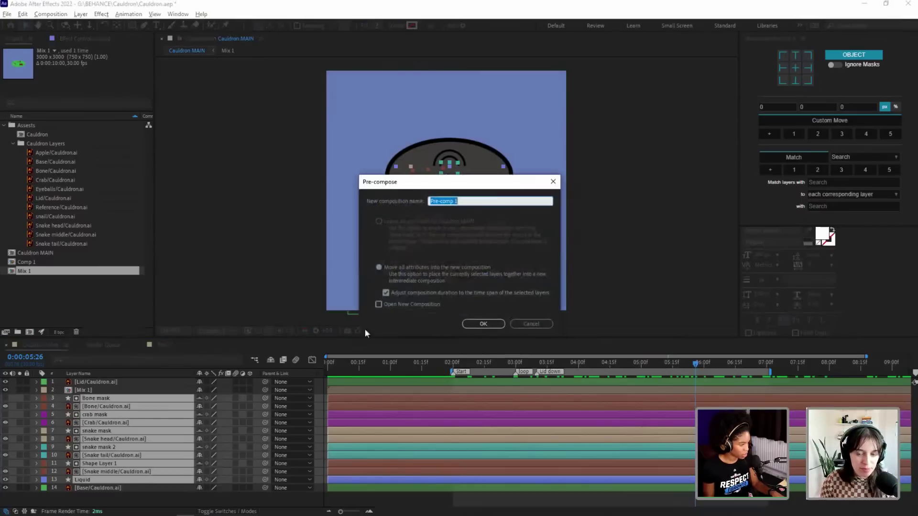
text(Mix 2)
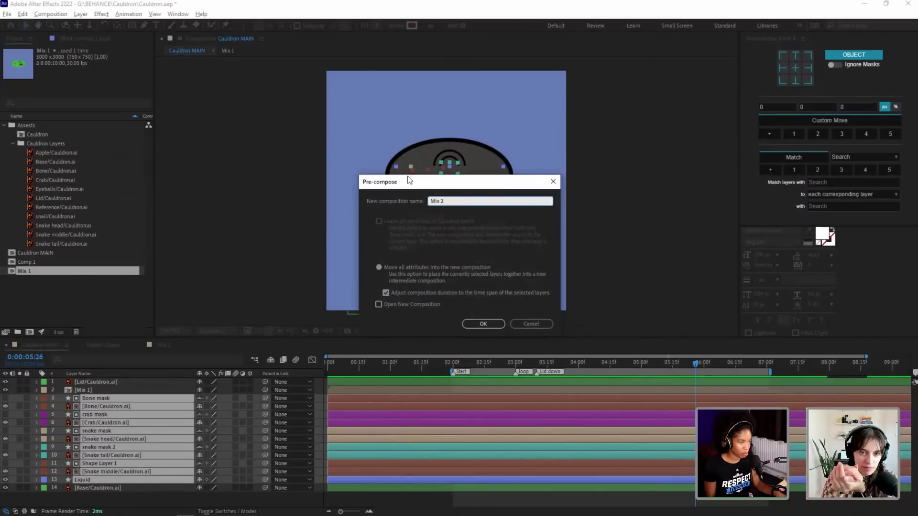
click(483, 323)
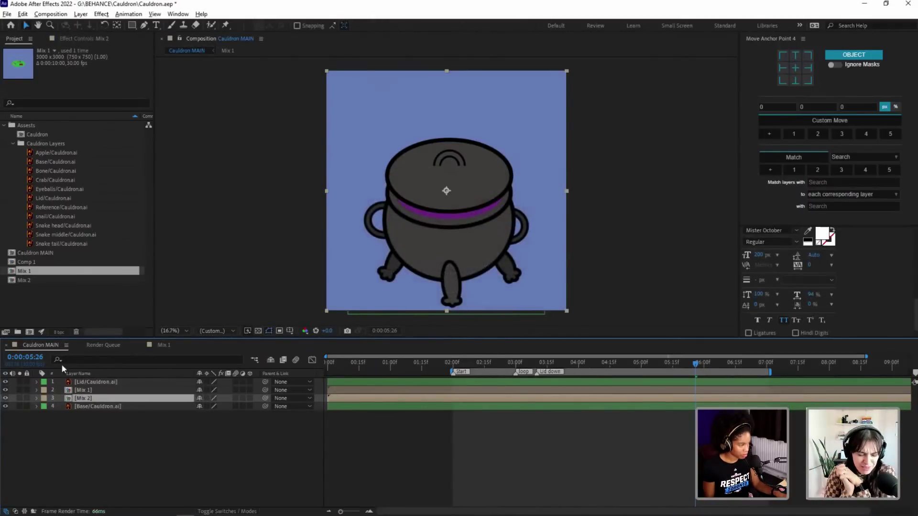
Step: Reveal the Opacity of the Mix 1 and Mix 2 layers and the Position of the Lid layer
drag(495, 367, 612, 385)
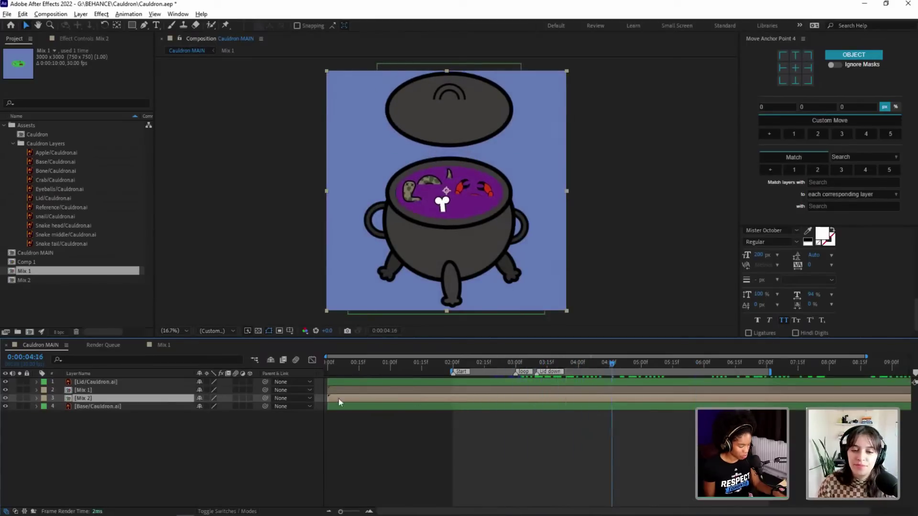
click(91, 390)
key(t)
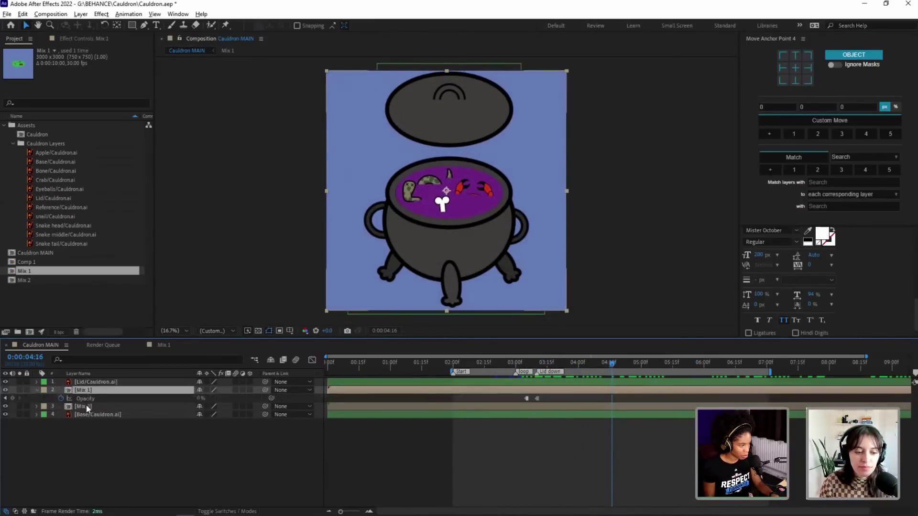
click(87, 407)
key(t)
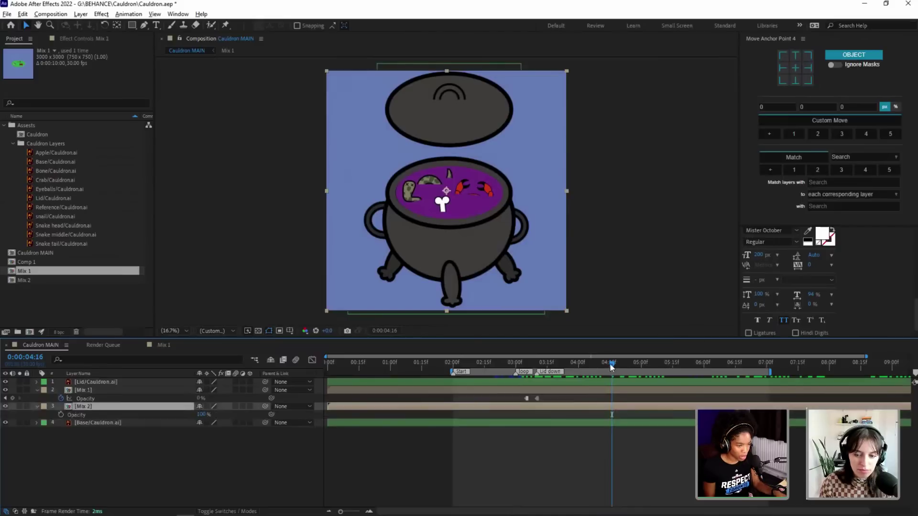
click(131, 382)
key(p)
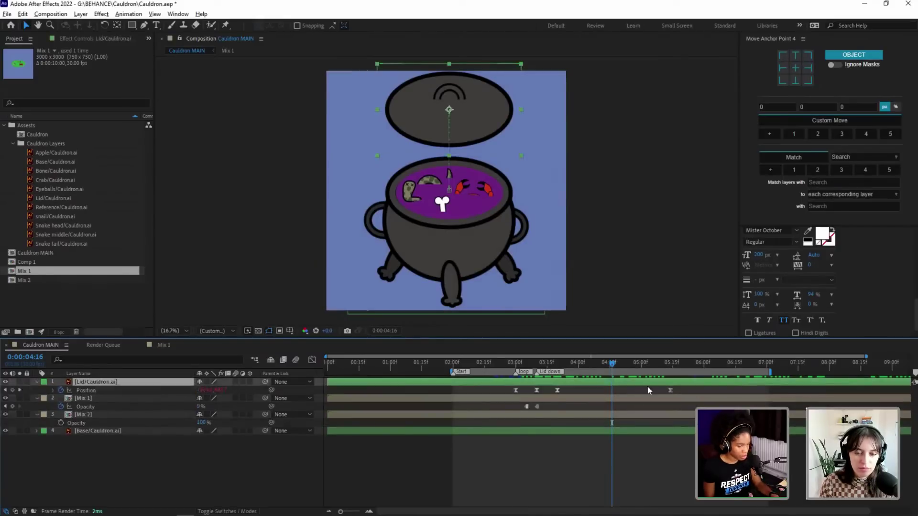
Step: Step through the lid movement in ten-frame jumps from the loop marker at 0:00:03:00 to 0:00:04:00
drag(668, 366, 516, 371)
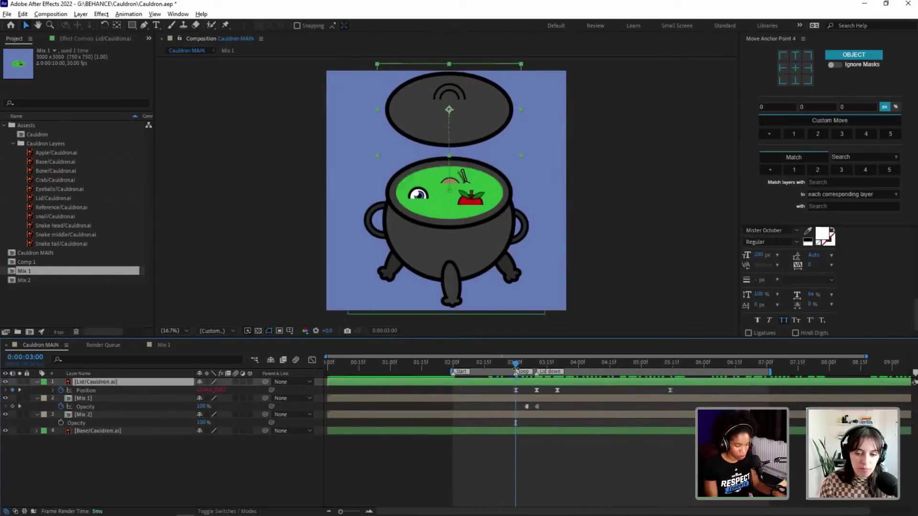
key(shift+Page_Down)
key(shift+Page_Down)
key(shift+Page_Down)
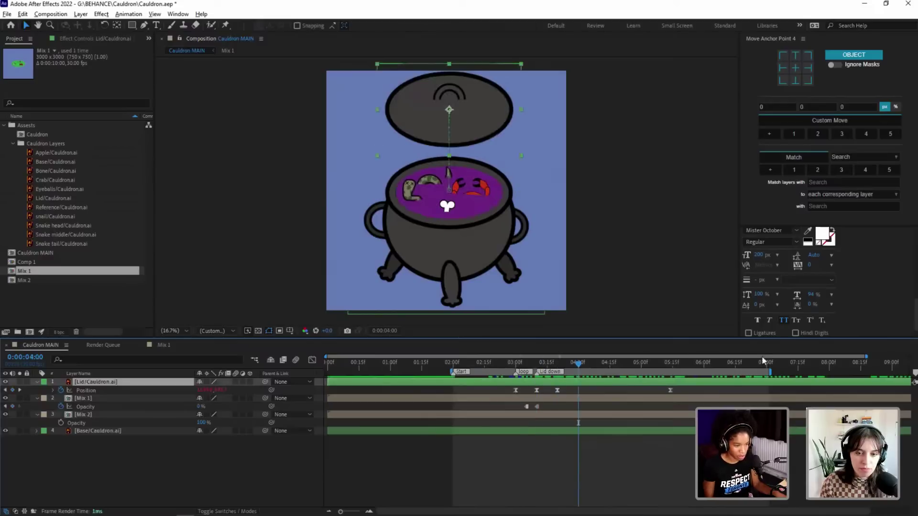
Step: Add a composition marker with the comment "Lid down" at 0:00:05:24, ten frames after the lid's last Position keyframe
click(671, 366)
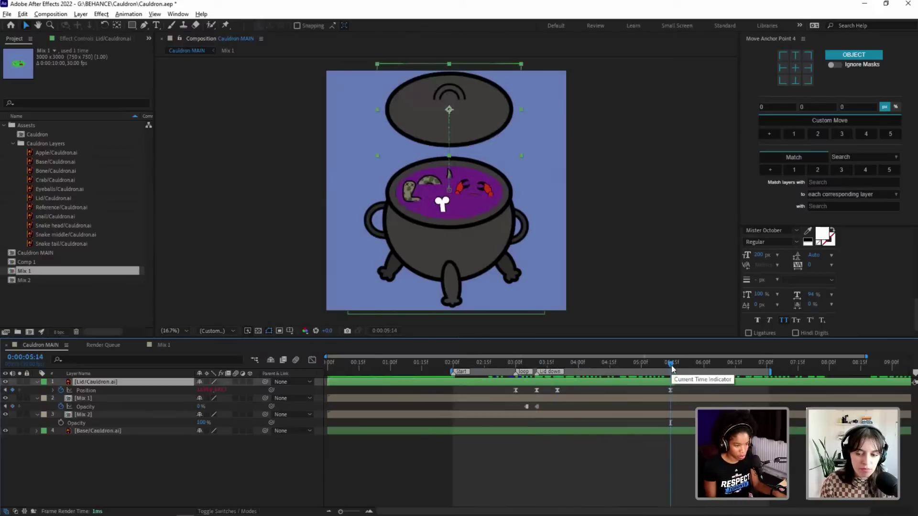
key(shift+Page_Down)
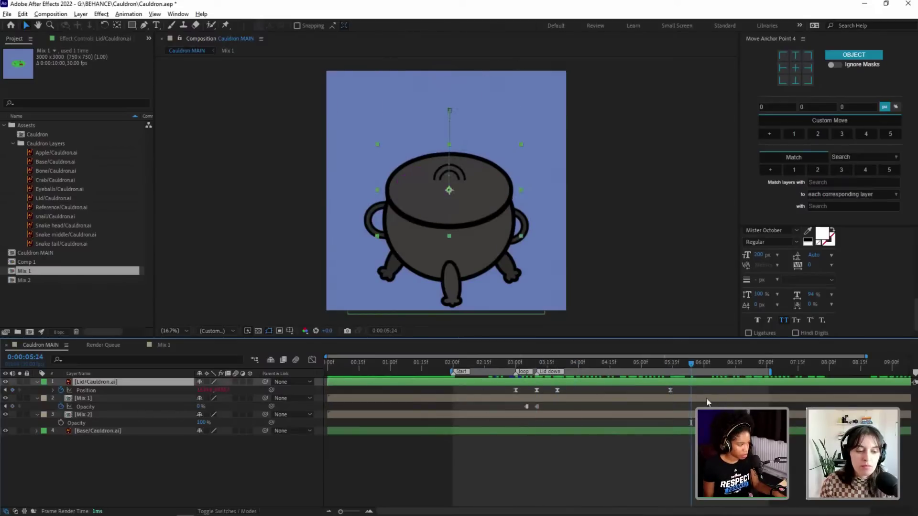
key(F2)
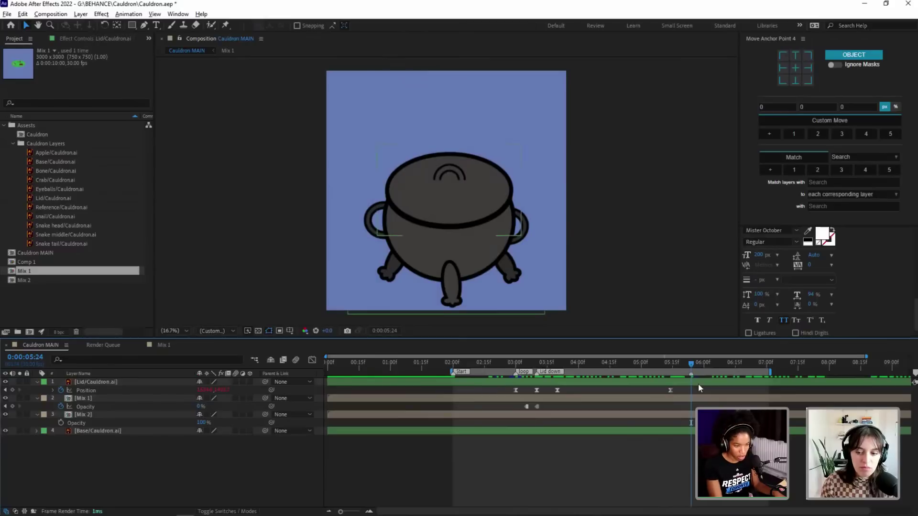
double_click(691, 374)
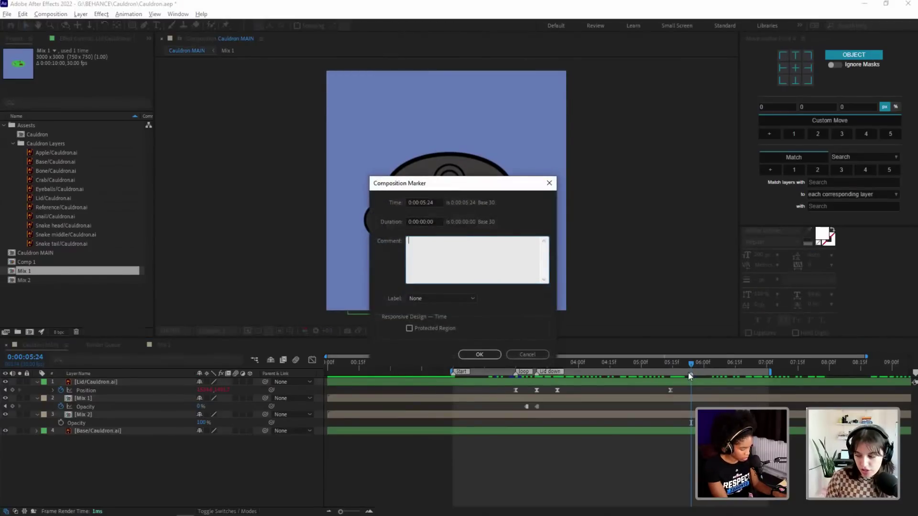
text(Lid down)
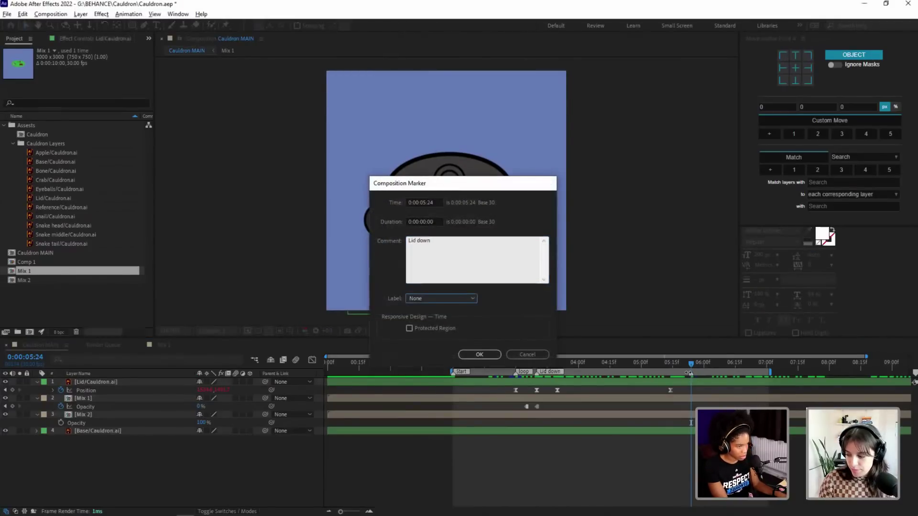
click(480, 354)
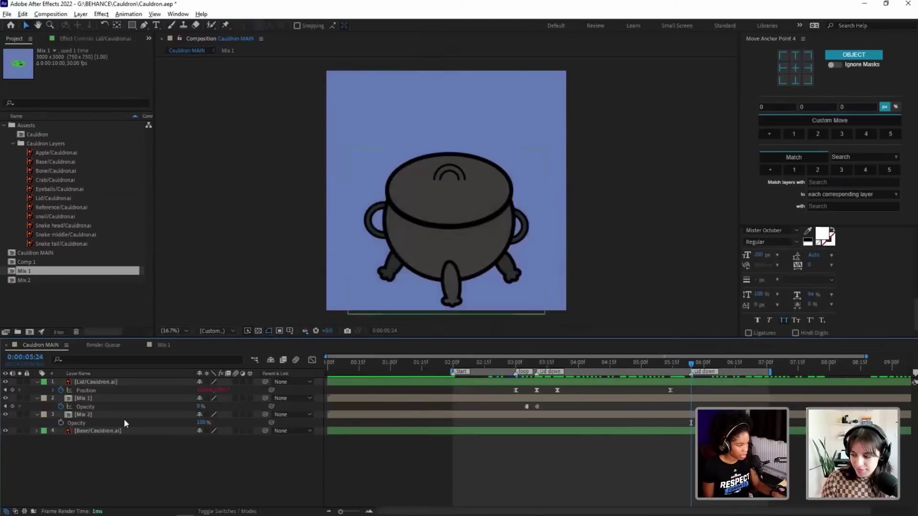
Step: Keyframe the Mix 2 layer's Opacity at 100% at 0:00:05:24 and 0:00:05:22, making the earlier one a hold keyframe
click(60, 423)
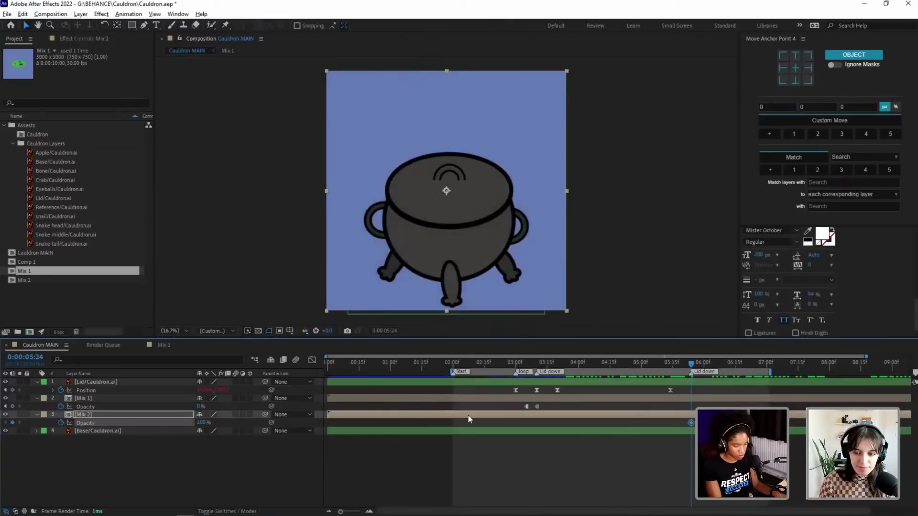
key(Page_Up)
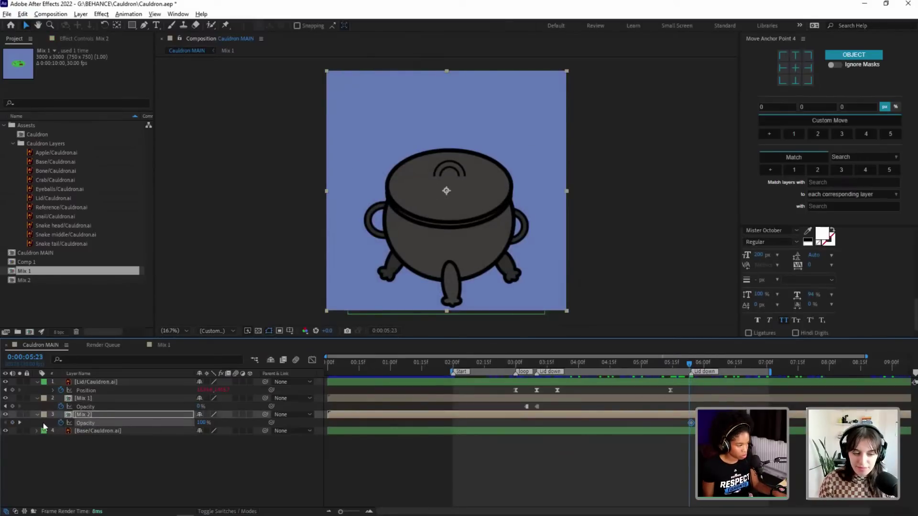
click(12, 422)
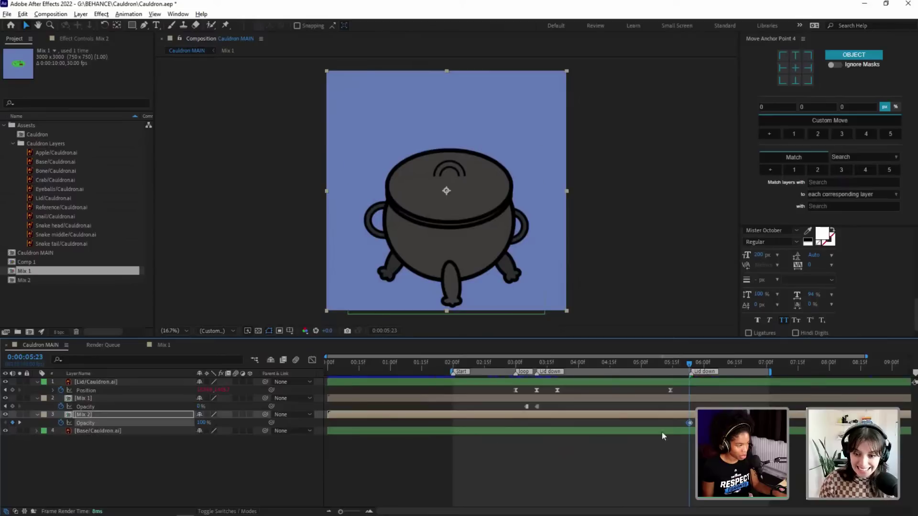
key(semicolon)
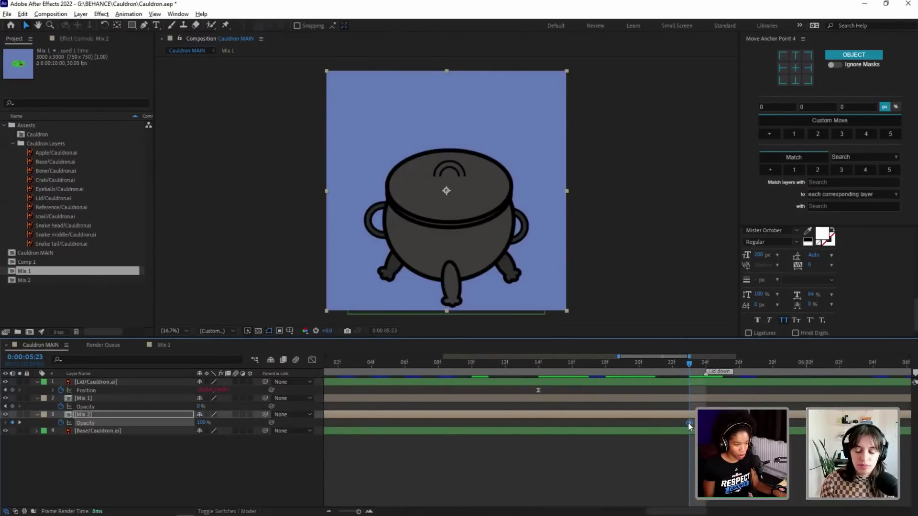
drag(688, 423, 672, 423)
click(672, 364)
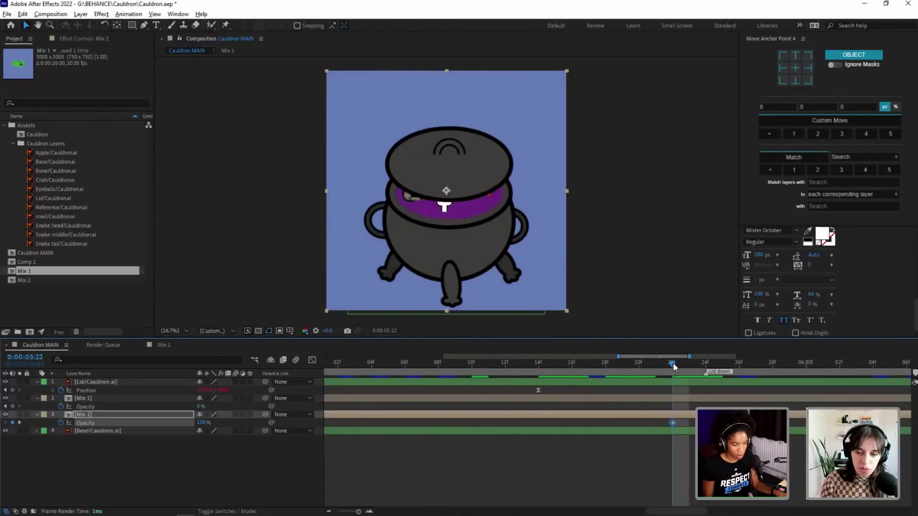
key(Page_Up)
key(Page_Down)
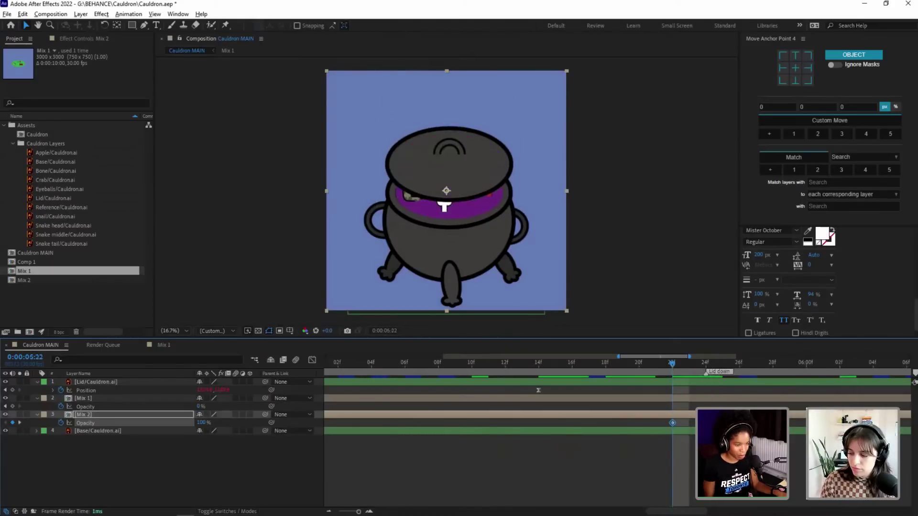
click(688, 425)
click(672, 422)
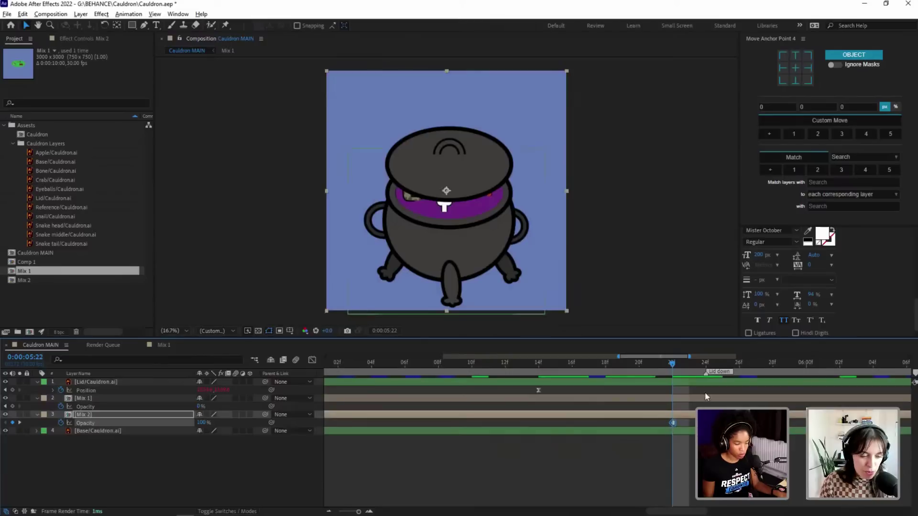
Step: Set the Mix 2 layer's Opacity to 0% at the second Lid down marker, 0:00:05:24
click(706, 364)
key(F2)
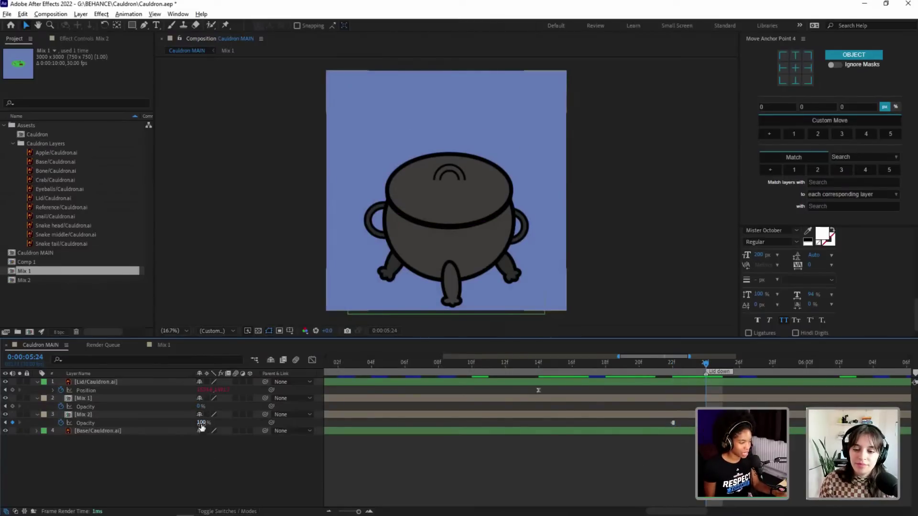
text(0)
key(Return)
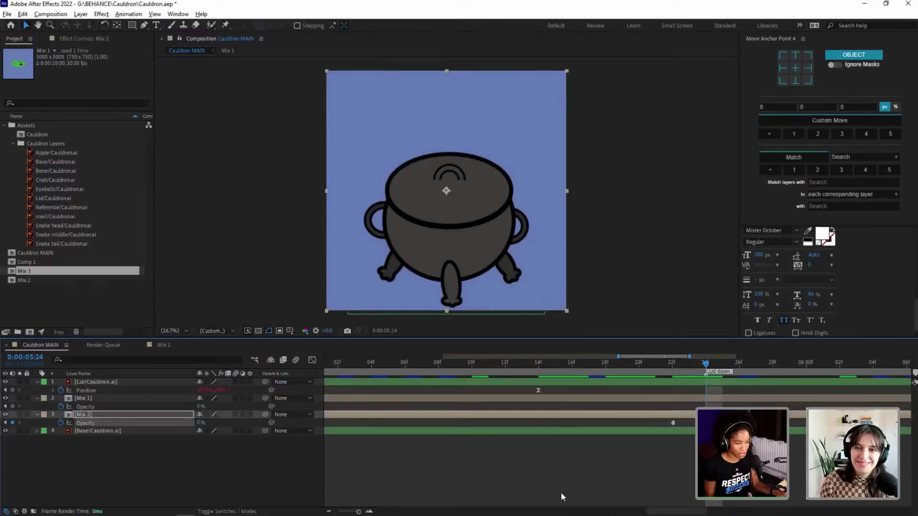
click(254, 481)
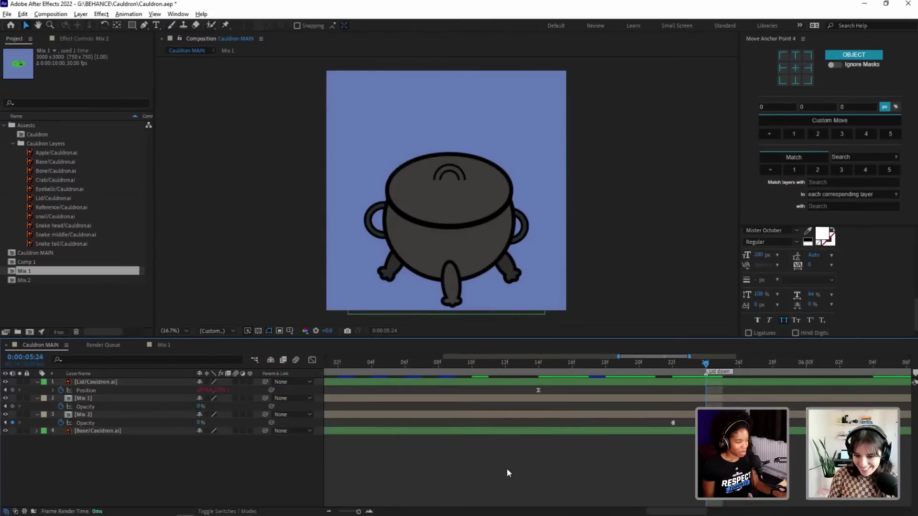
key(z)
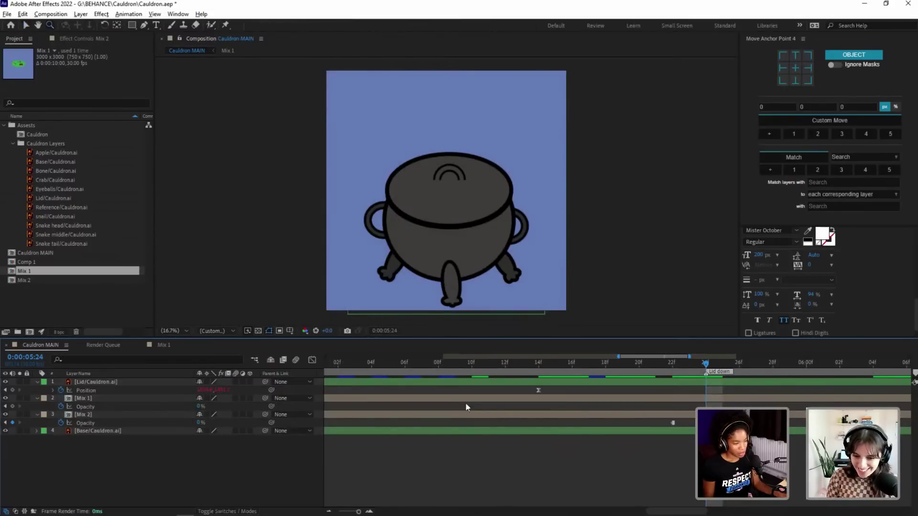
alt+click(514, 235)
click(174, 331)
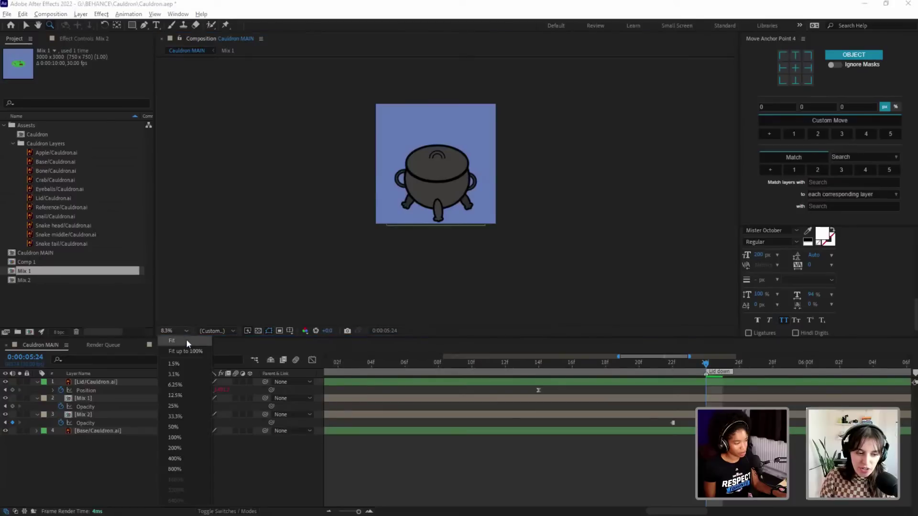
click(187, 341)
Step: Set the Mix 1 layer's Opacity to 100% at the second Lid down marker, 0:00:05:24
mouse_move(705, 364)
mouse_down()
mouse_move(672, 368)
mouse_move(793, 366)
mouse_up()
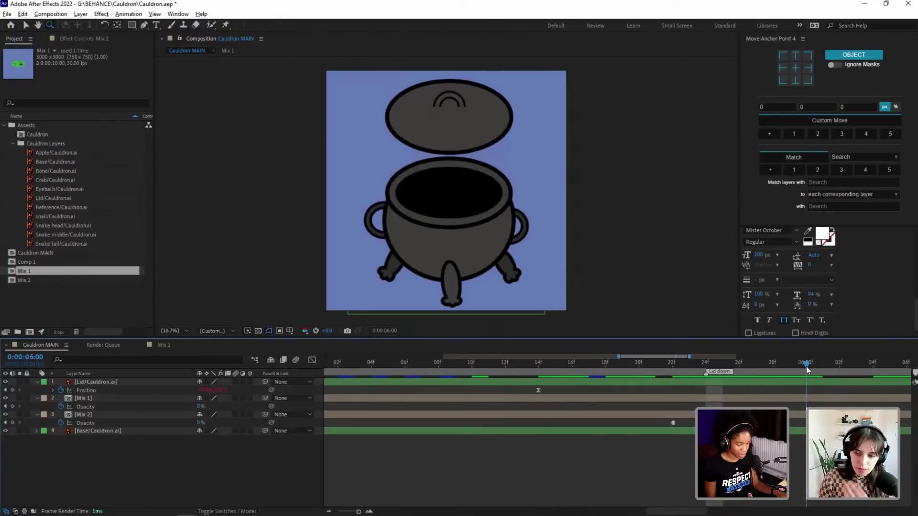
click(86, 398)
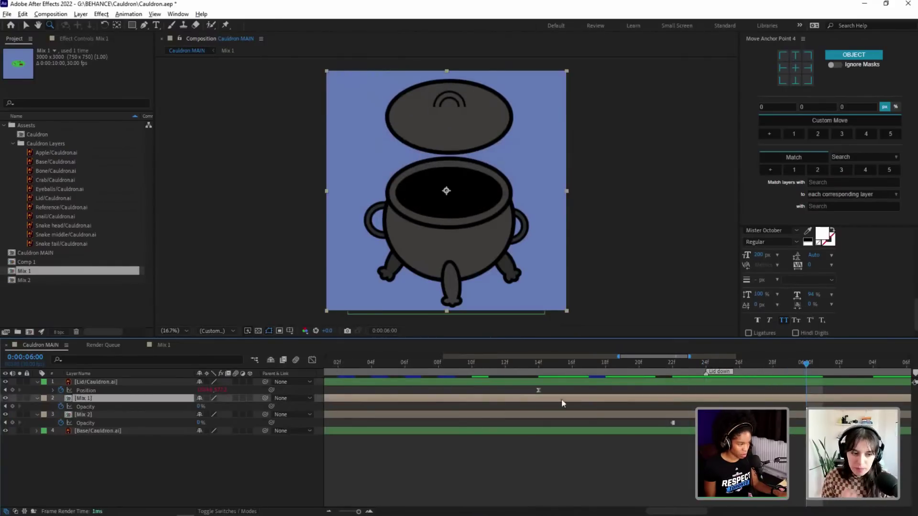
click(707, 369)
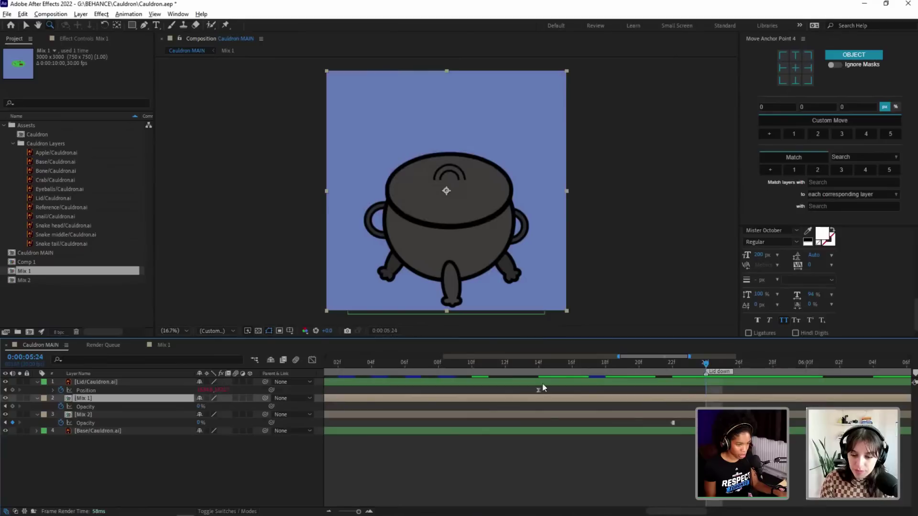
click(201, 406)
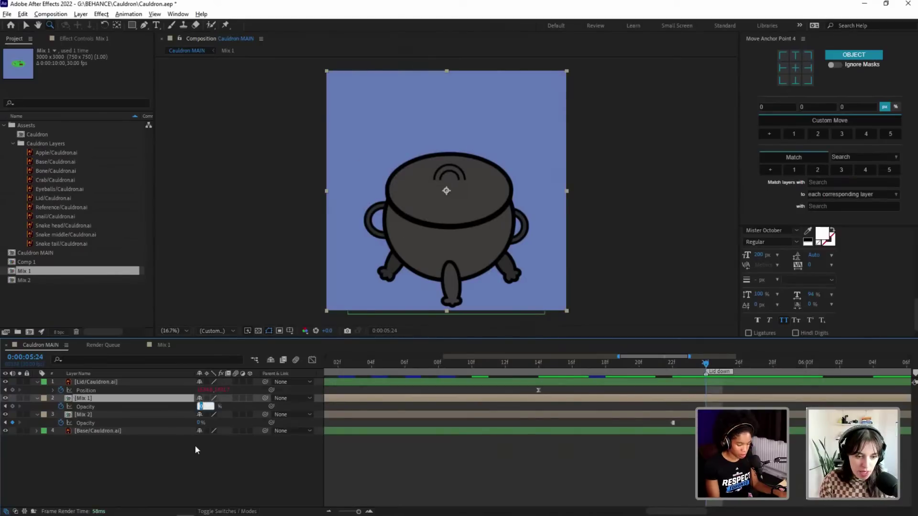
text(1)
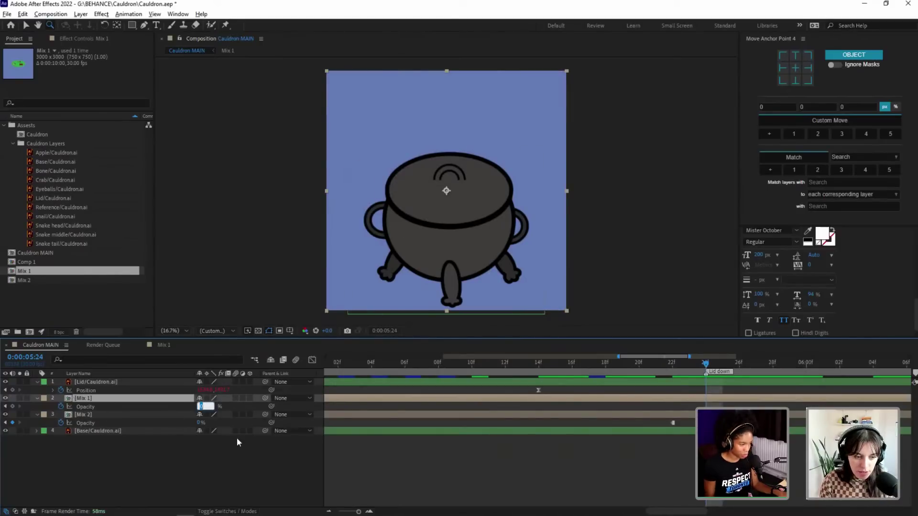
text(00)
key(Return)
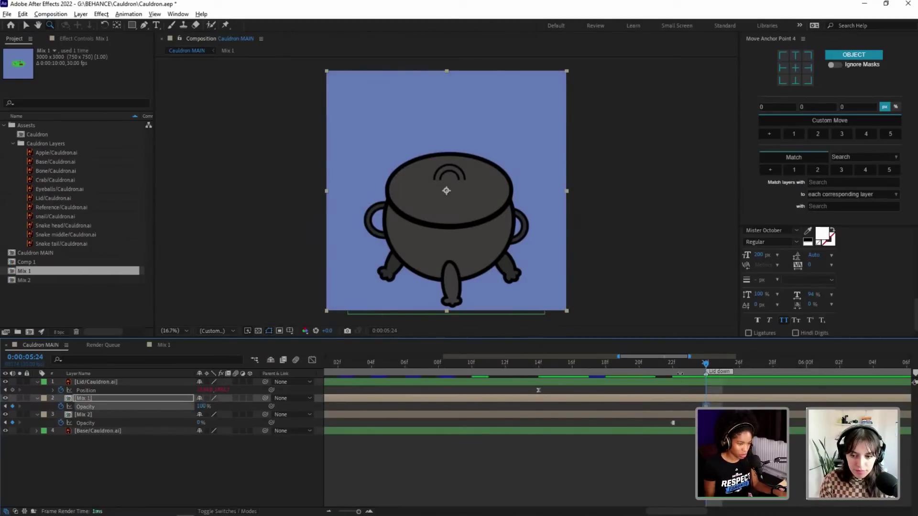
Step: Check the switch back to Mix 1 around 0:00:05:24 with the Lid layer temporarily hidden, and restore the lid's visibility
drag(707, 364, 799, 370)
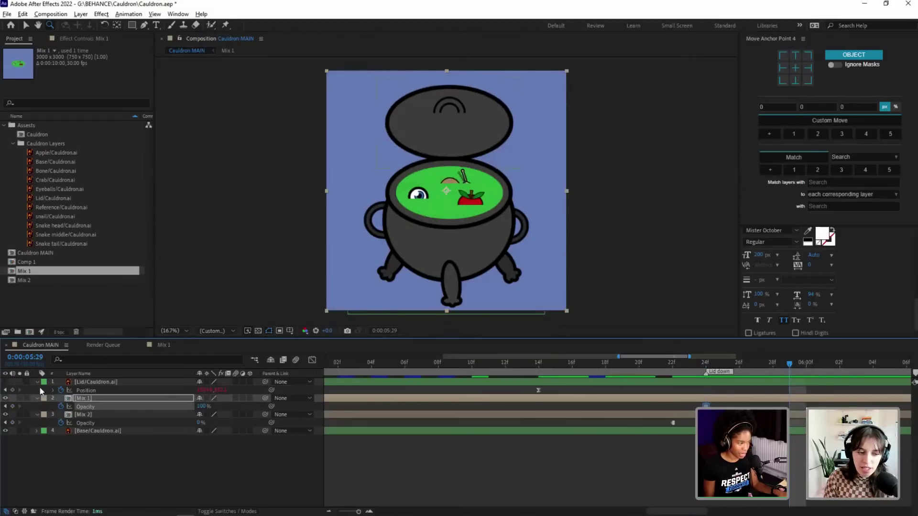
click(708, 364)
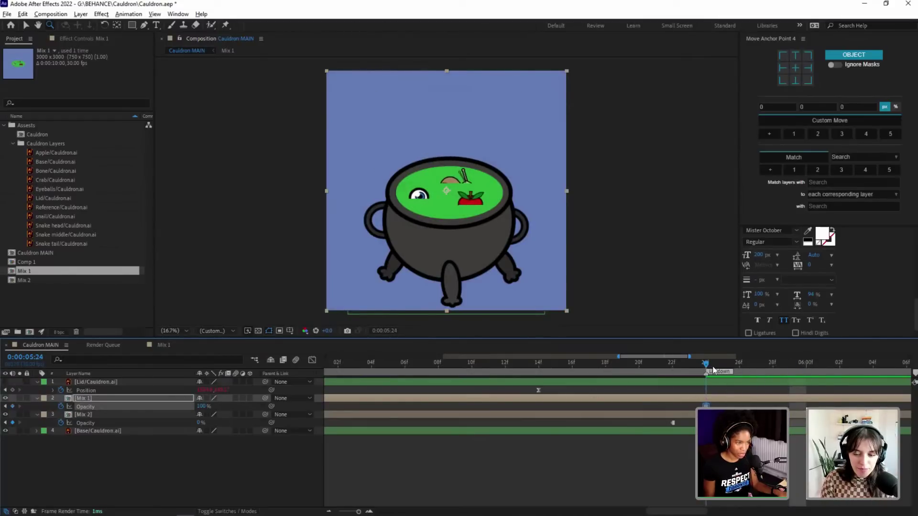
mouse_move(734, 363)
mouse_down()
mouse_move(658, 366)
mouse_move(738, 371)
mouse_move(675, 372)
mouse_move(730, 375)
mouse_up()
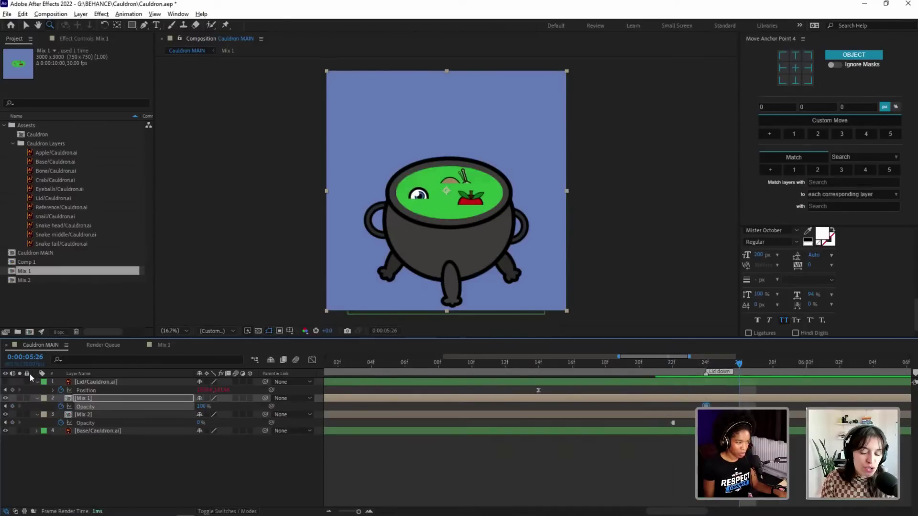
click(6, 382)
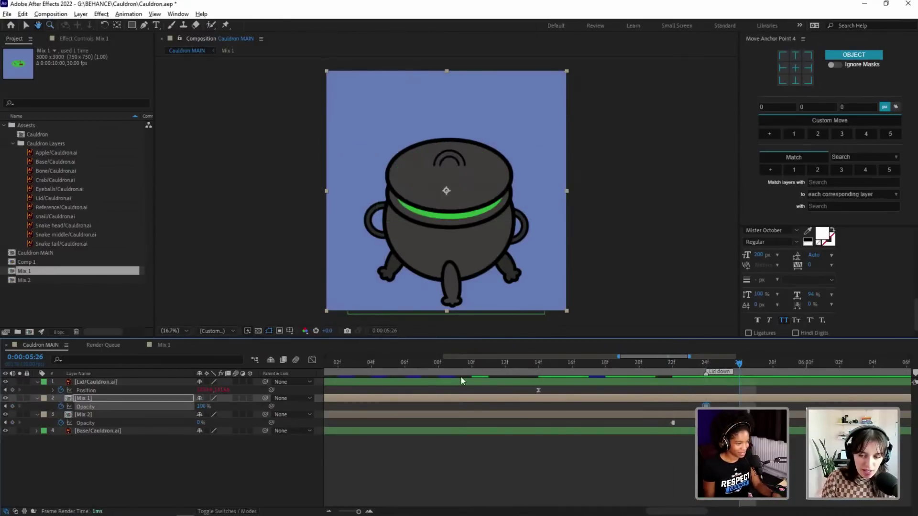
Step: Preview the whole mix swap animation from 0:00:02:04, near the Start marker
key(;)
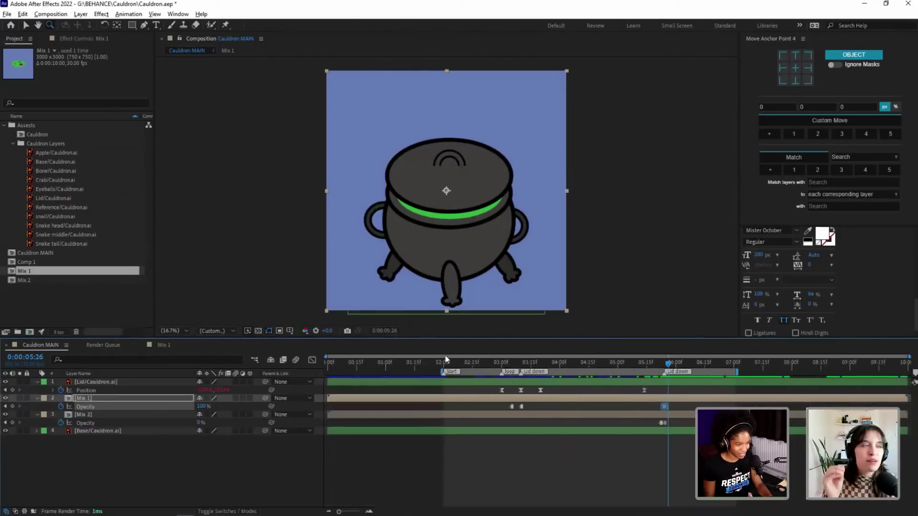
click(452, 364)
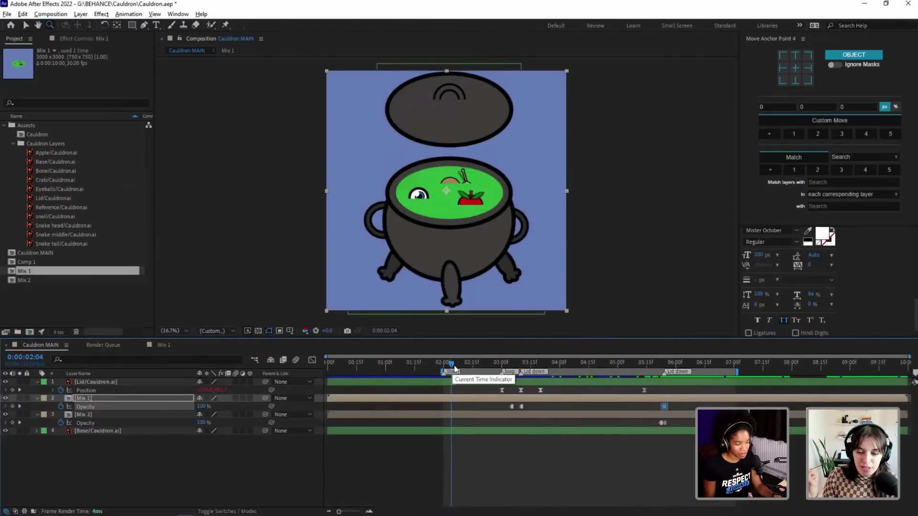
key(space)
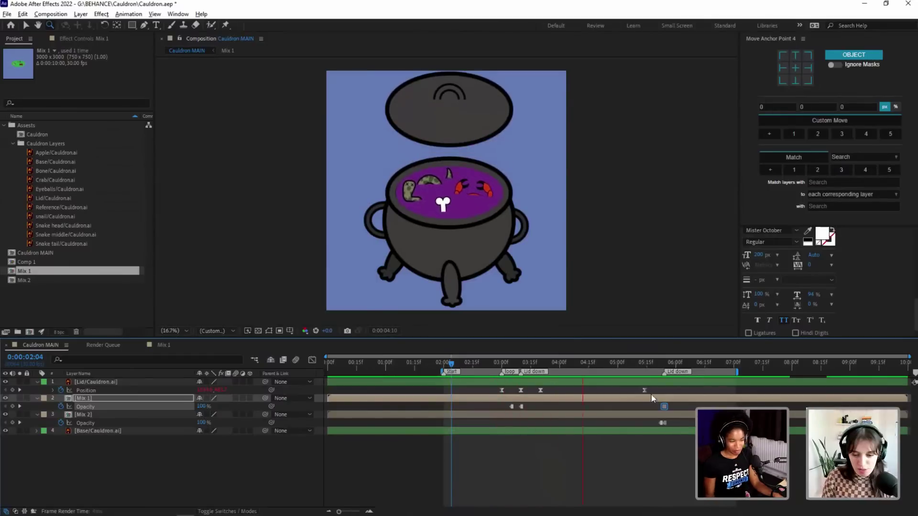
key(space)
Step: Trim the end of the work area to 0:00:06:29 and check the frames around the loop point
click(731, 364)
scroll(760, 373, up, 3)
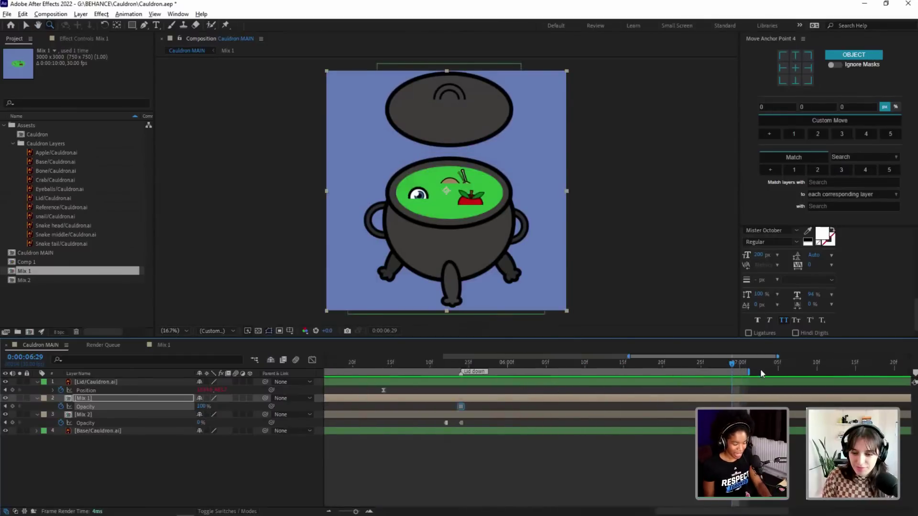
scroll(760, 370, up, 3)
drag(688, 372, 666, 378)
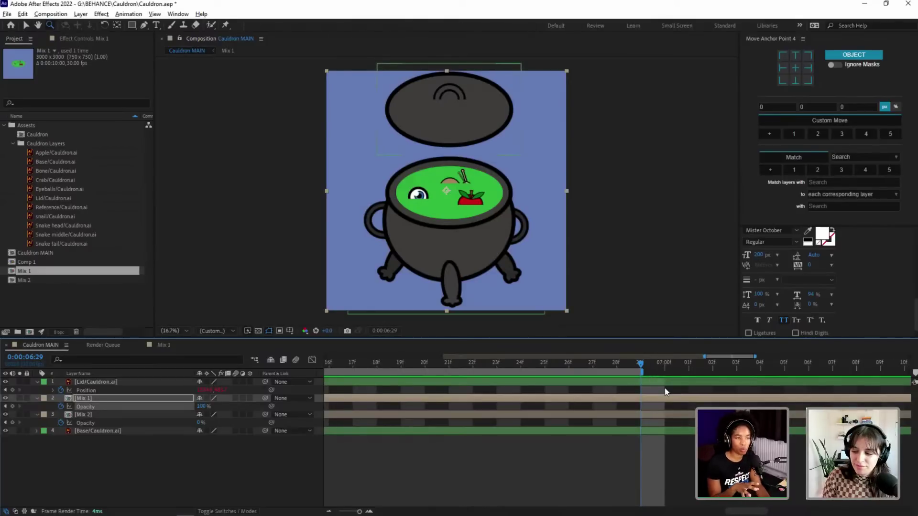
scroll(664, 392, down, 5)
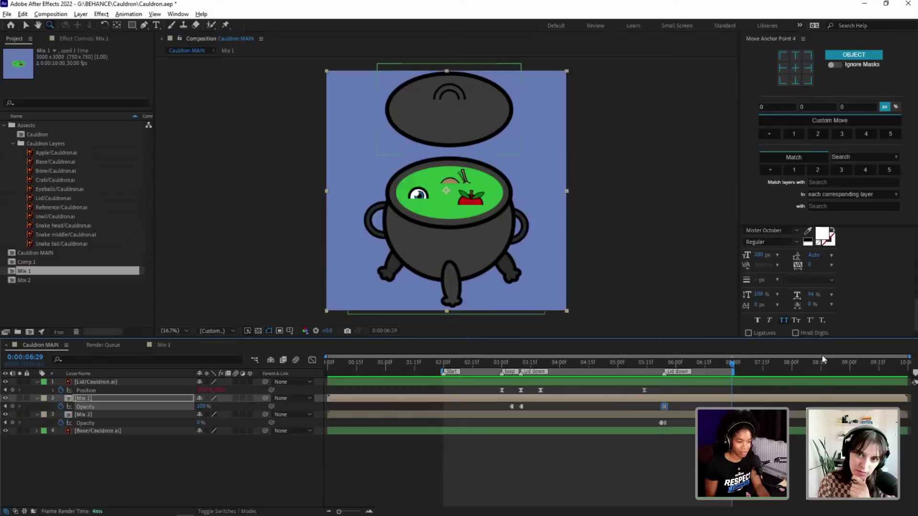
scroll(739, 363, up, 5)
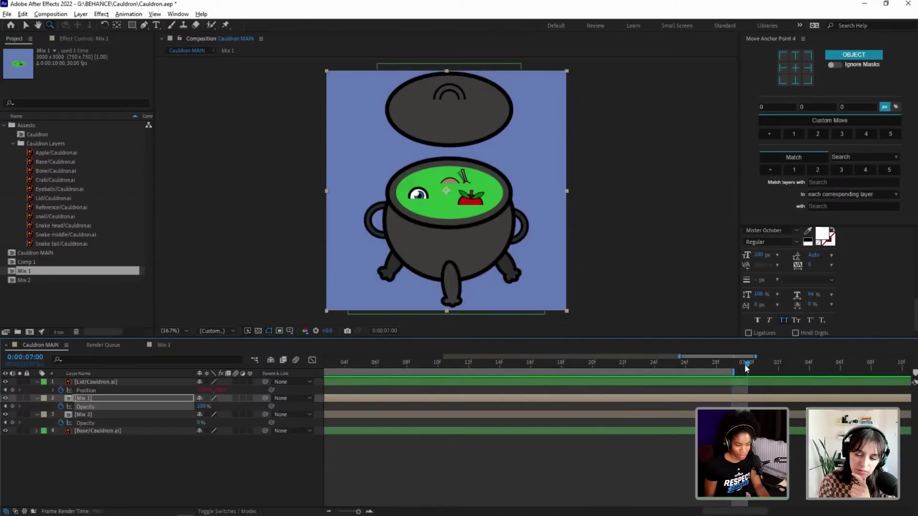
scroll(744, 363, down, 5)
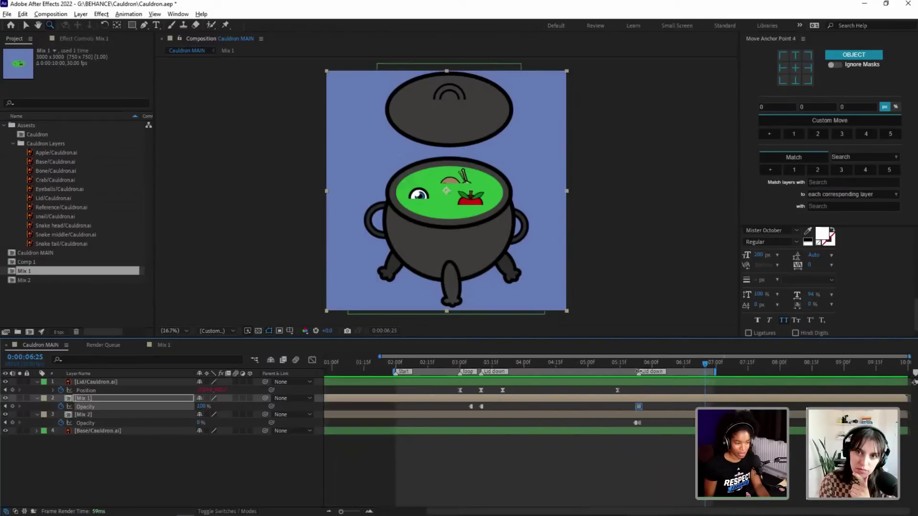
Step: Preview the looping cauldron animation from 0:00:05:01 and save the project
click(650, 366)
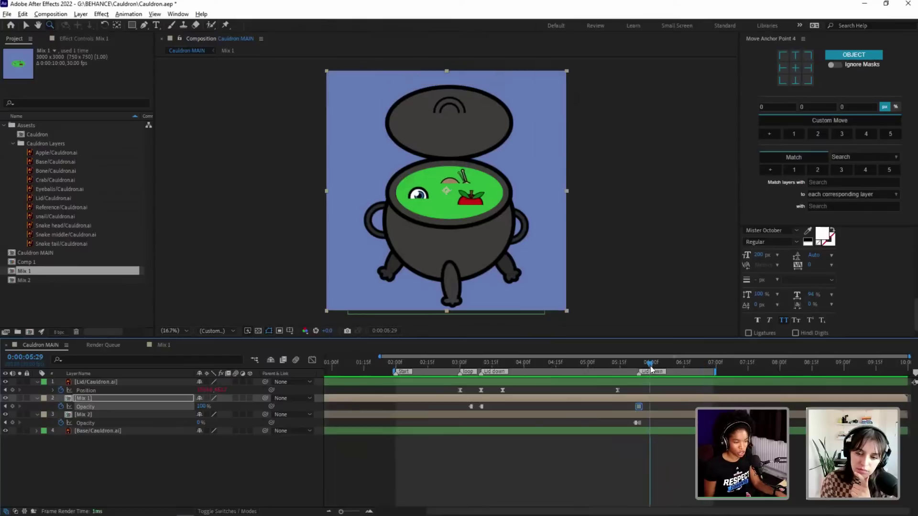
click(591, 365)
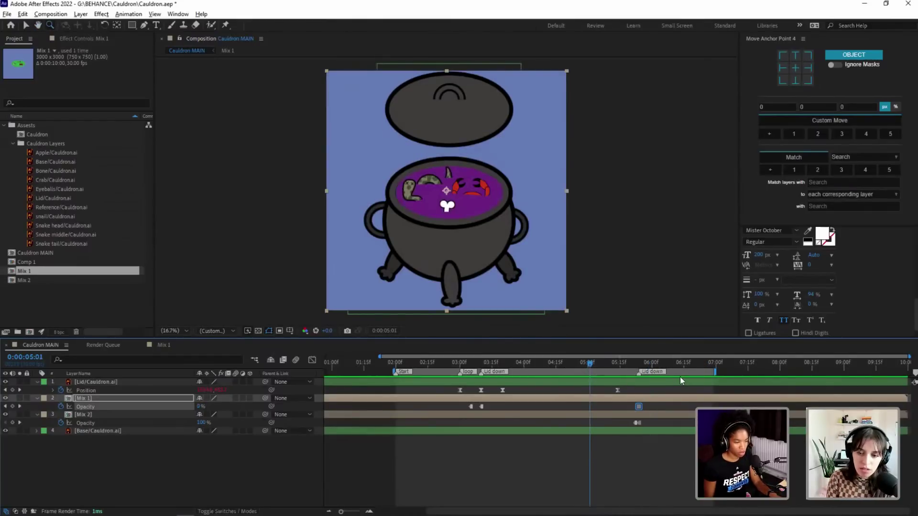
key(space)
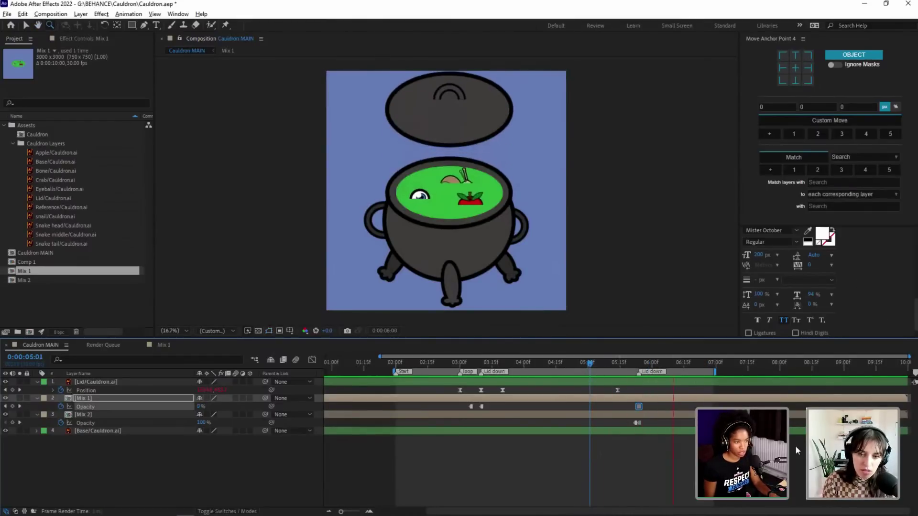
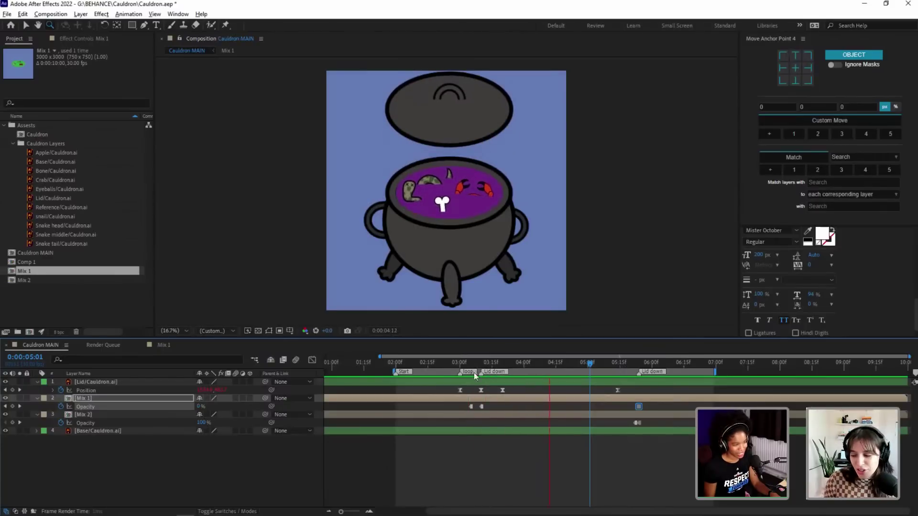
key(space)
key(ctrl+s)
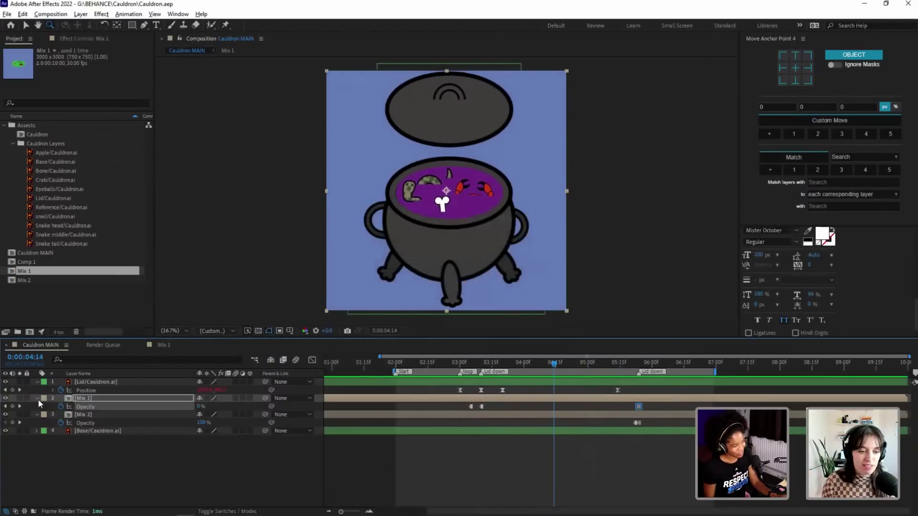
Step: Collapse the Mix 1 and Mix 2 layer properties and reveal the Base layer's Scale at 0:00:03:10, on the Lid down marker
click(36, 399)
click(35, 406)
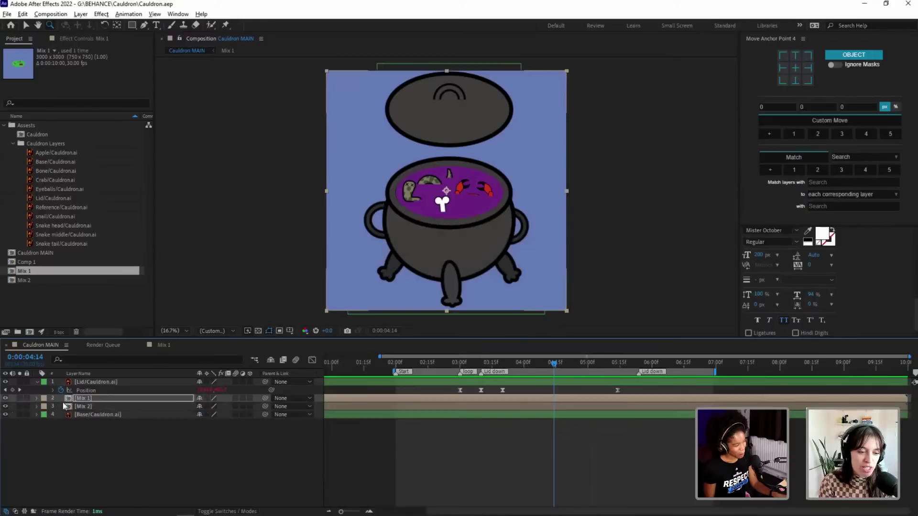
drag(465, 366, 480, 390)
click(107, 415)
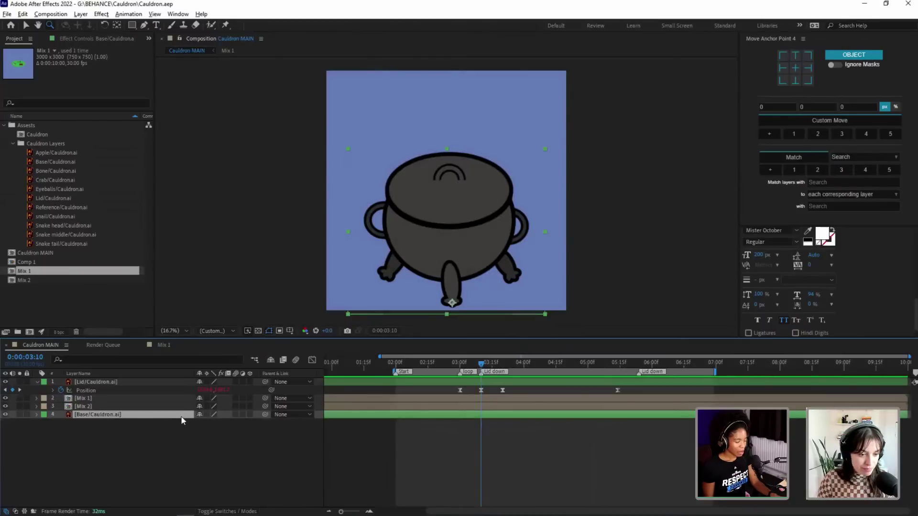
key(s)
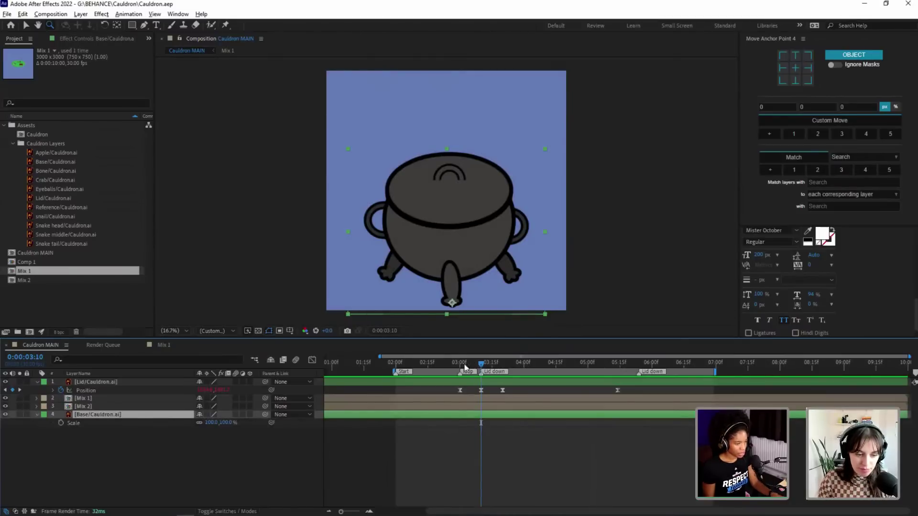
mouse_move(464, 367)
mouse_down()
mouse_move(453, 366)
mouse_move(487, 373)
mouse_move(459, 377)
mouse_up()
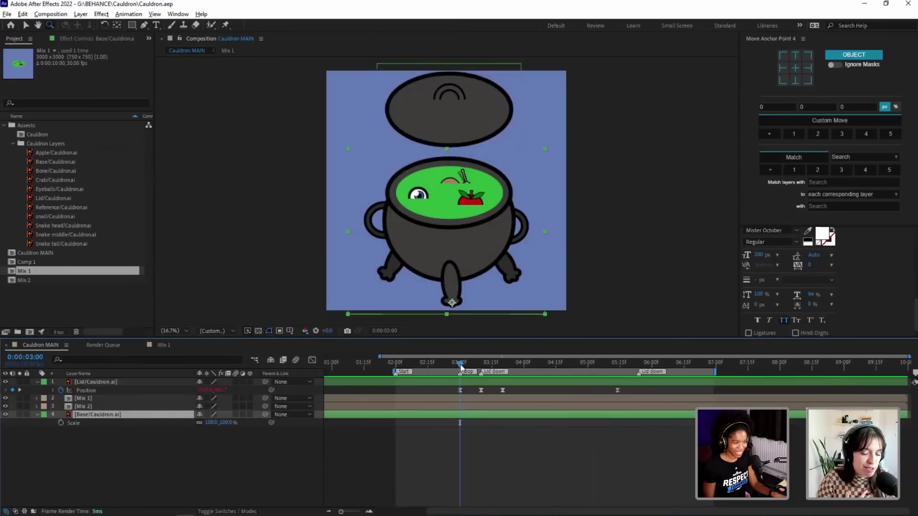
drag(461, 367, 483, 372)
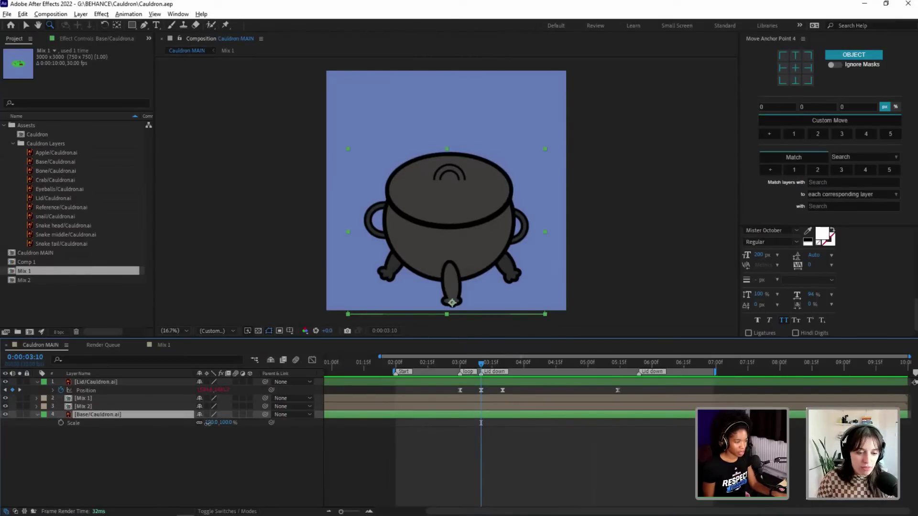
drag(208, 422, 181, 431)
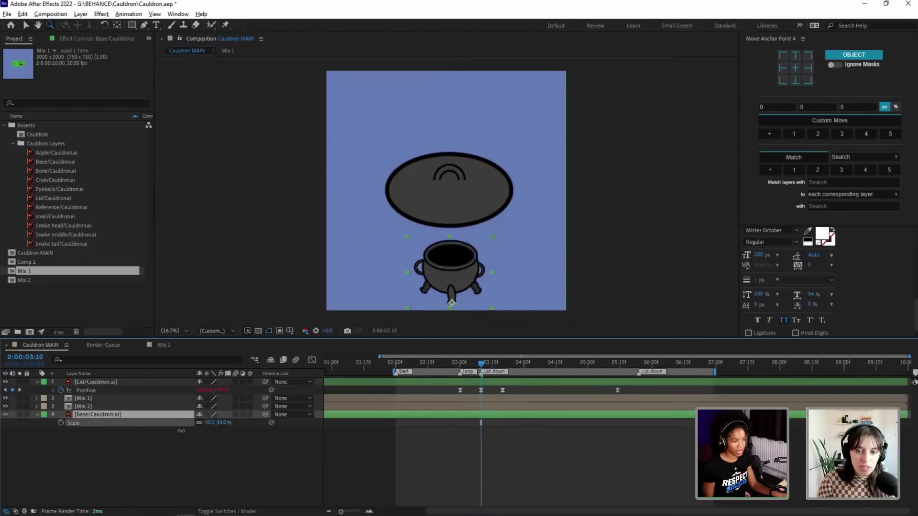
key(ctrl+z)
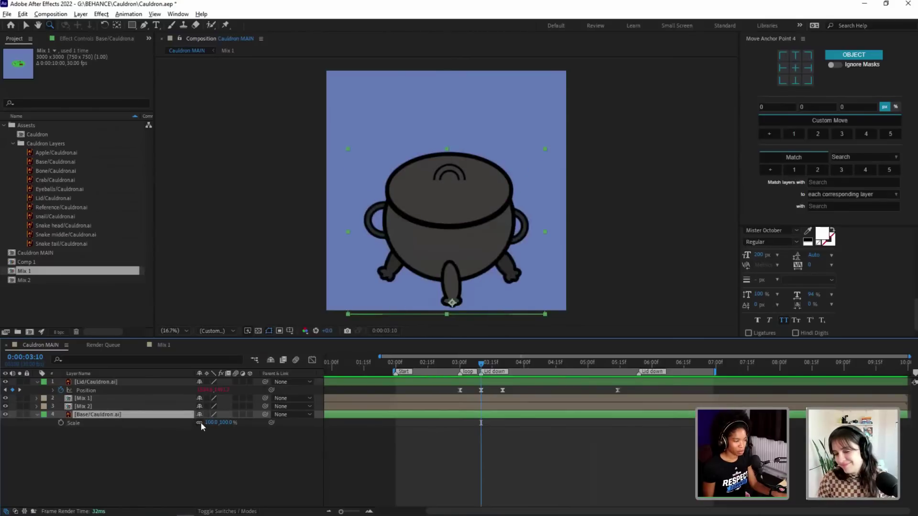
drag(223, 423, 225, 426)
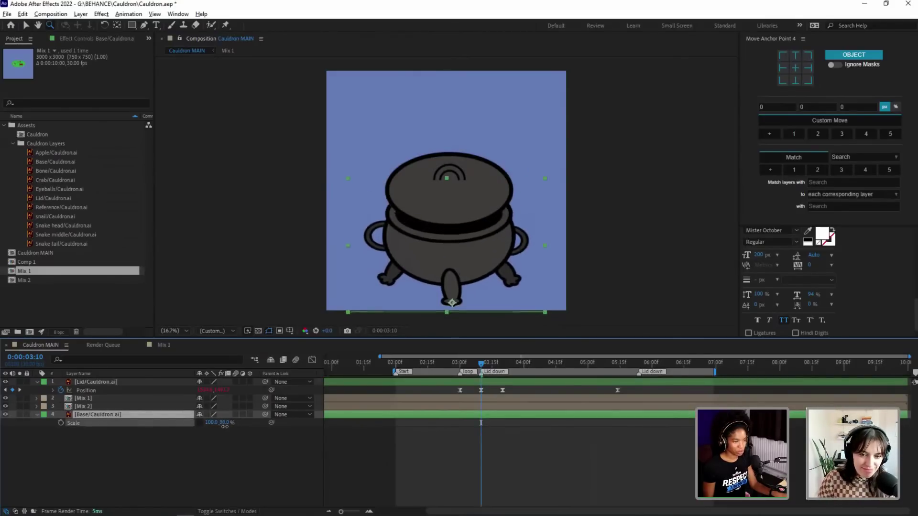
key(ctrl+z)
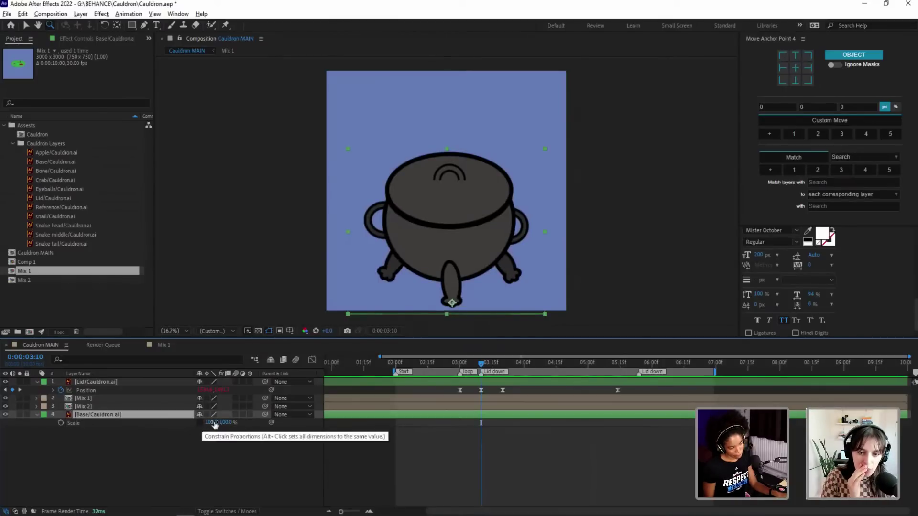
Step: Add a 100% Scale keyframe to the Base layer at about 0:00:03:08, two frames before the first Lid down marker
mouse_move(479, 365)
mouse_down()
mouse_move(471, 366)
mouse_move(479, 367)
mouse_up()
key(equal)
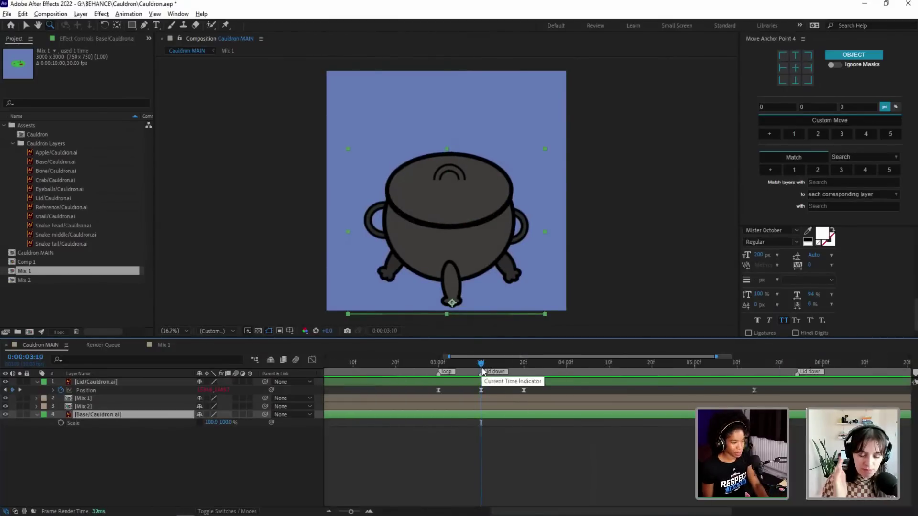
click(60, 423)
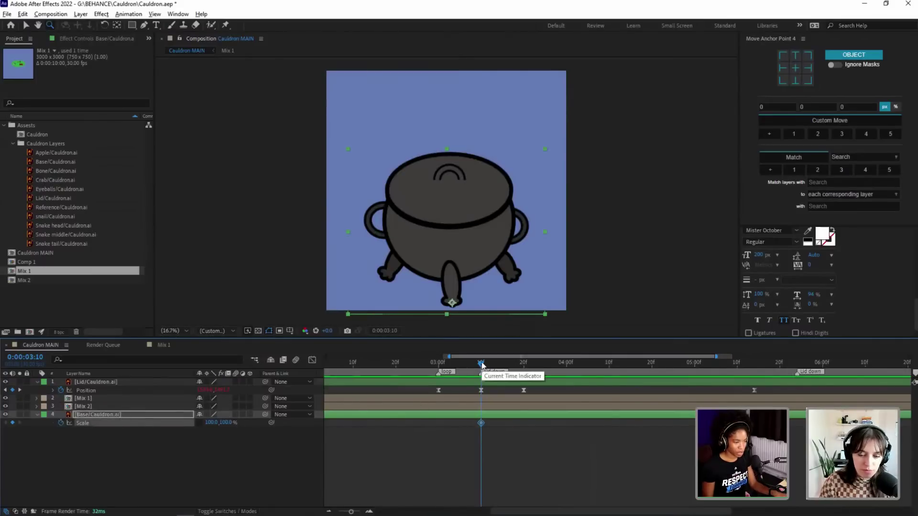
drag(481, 365, 499, 366)
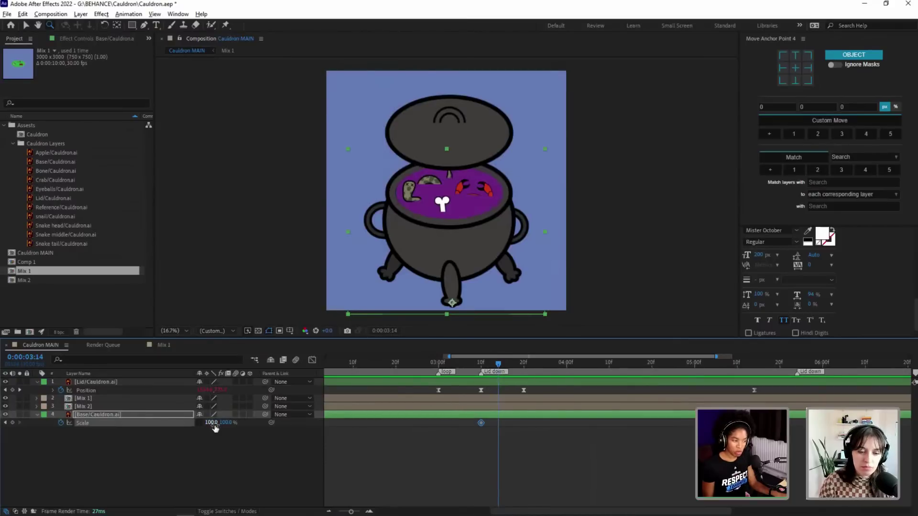
click(481, 362)
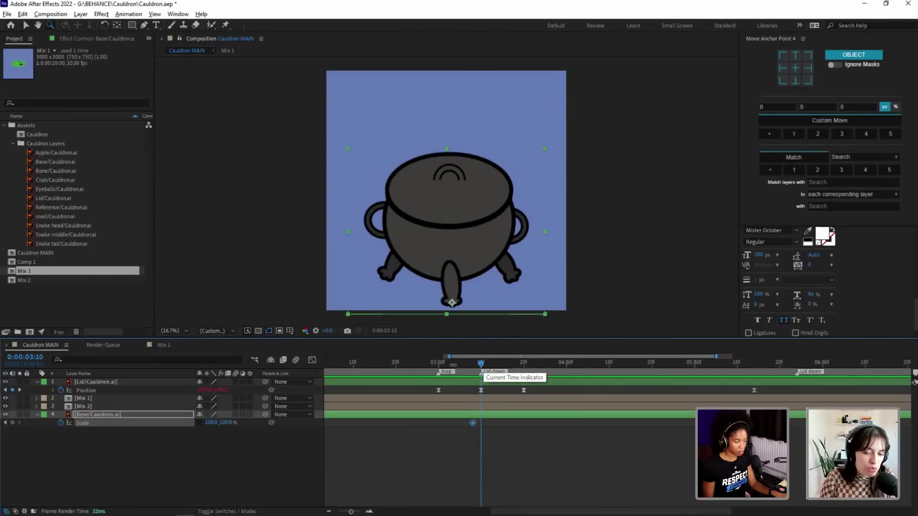
Step: Squash the cauldron base at 0:00:03:10 by keyframing its vertical scale at 90%
drag(228, 422, 233, 425)
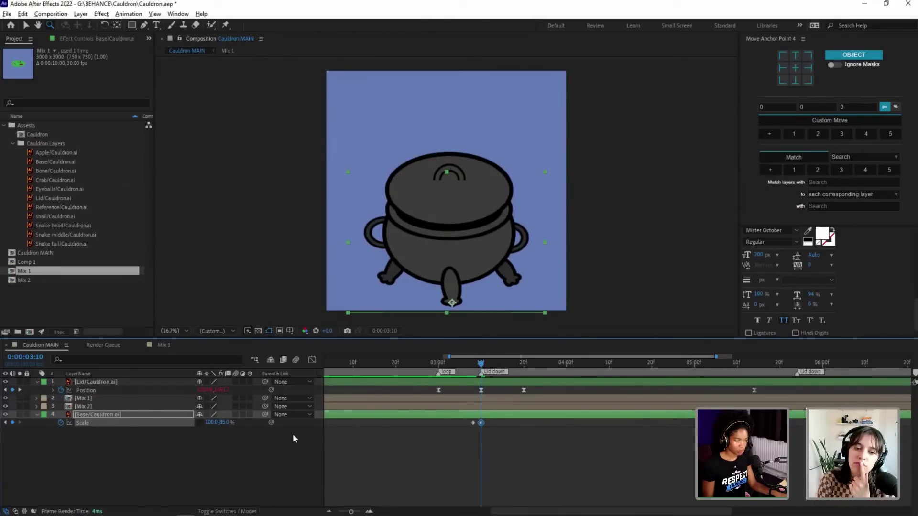
text(90)
key(Return)
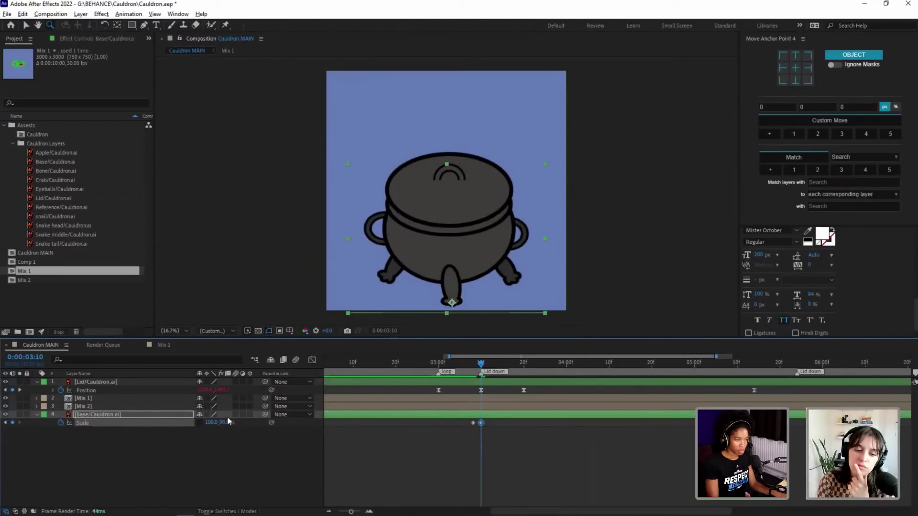
Step: Return the Base layer's vertical scale to 100% with a keyframe at 0:00:03:20
click(524, 364)
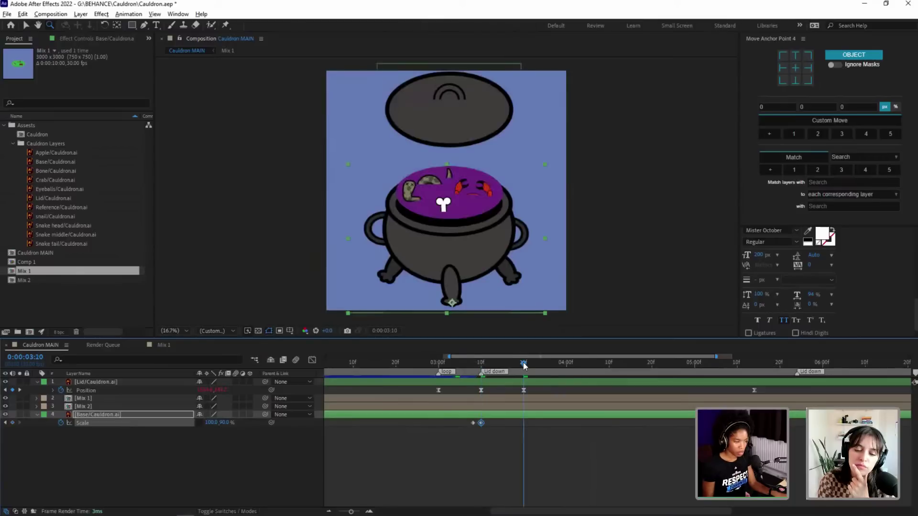
click(225, 423)
text(100)
key(Return)
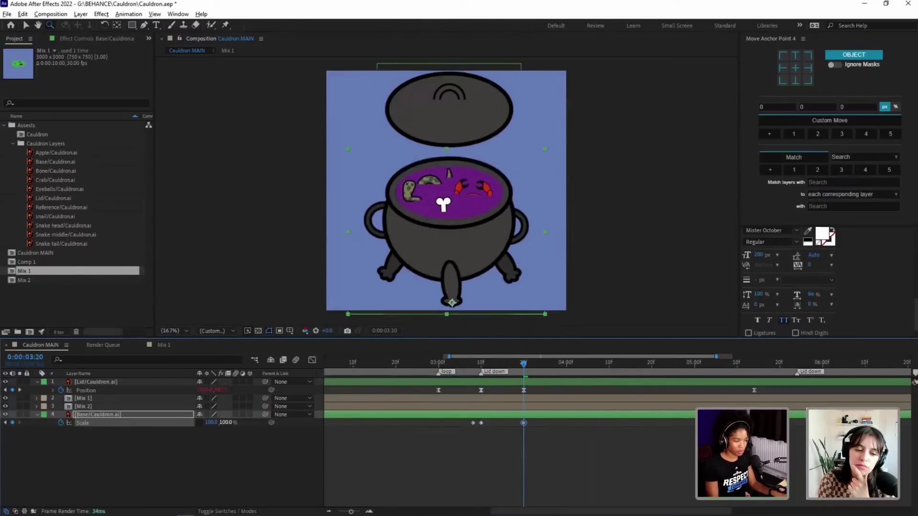
Step: Move the Base layer's last Scale keyframe to 0:00:03:12 and apply Easy Ease to all three Scale keyframes
drag(496, 365, 469, 364)
key(Page_Down)
key(Page_Down)
key(Page_Down)
key(Page_Down)
key(Page_Down)
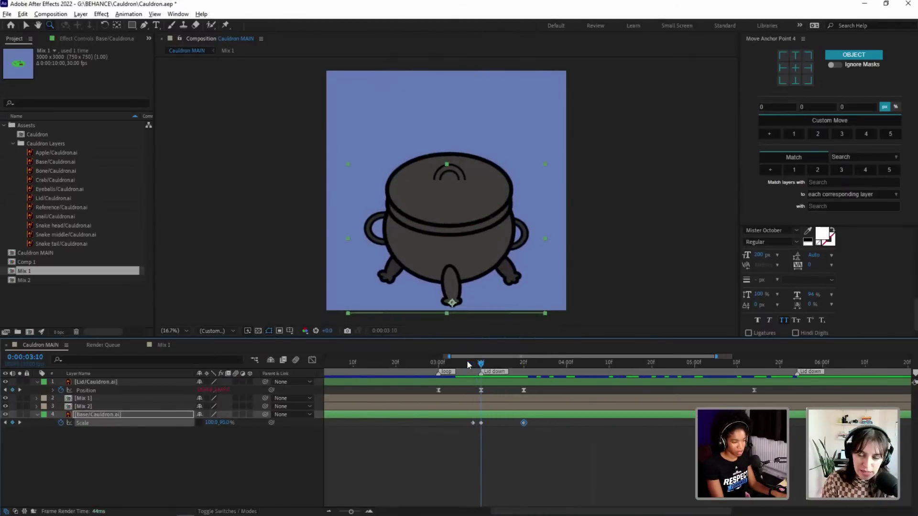
drag(523, 422, 491, 424)
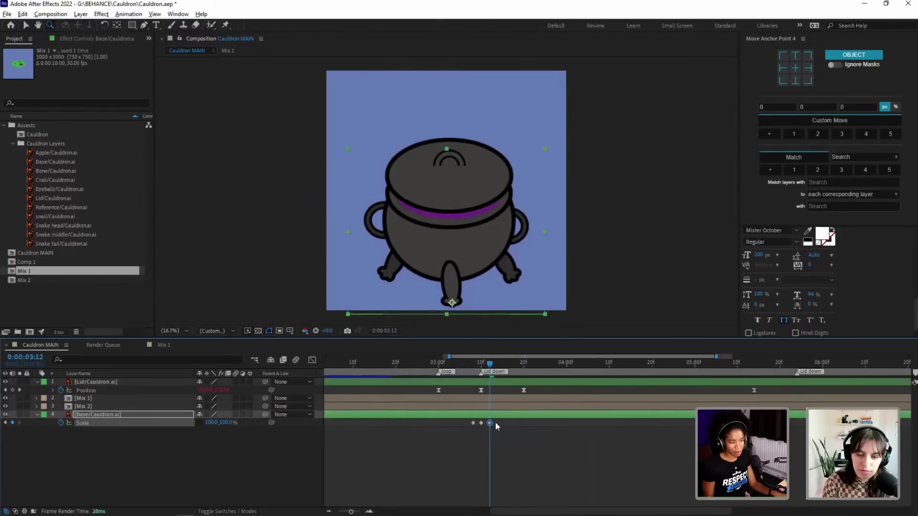
drag(493, 429, 463, 427)
key(F9)
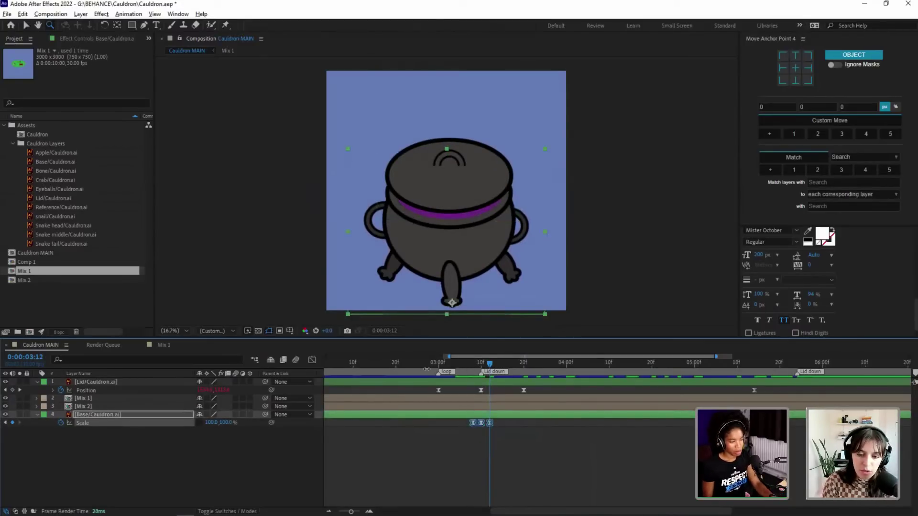
Step: Limit the work area to about 0:00:02:24 through 0:00:04:01 and scrub through the lid closing
drag(429, 365, 415, 364)
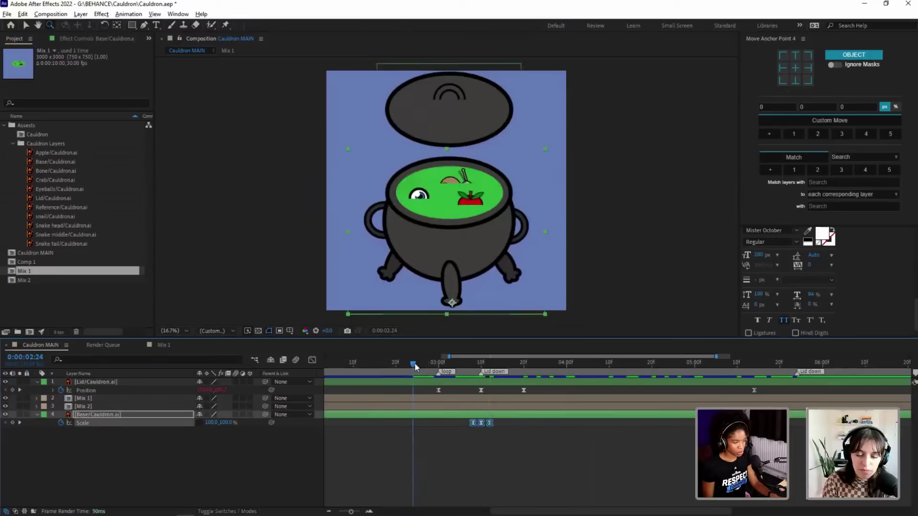
key(b)
drag(562, 364, 565, 364)
key(n)
drag(425, 363, 418, 364)
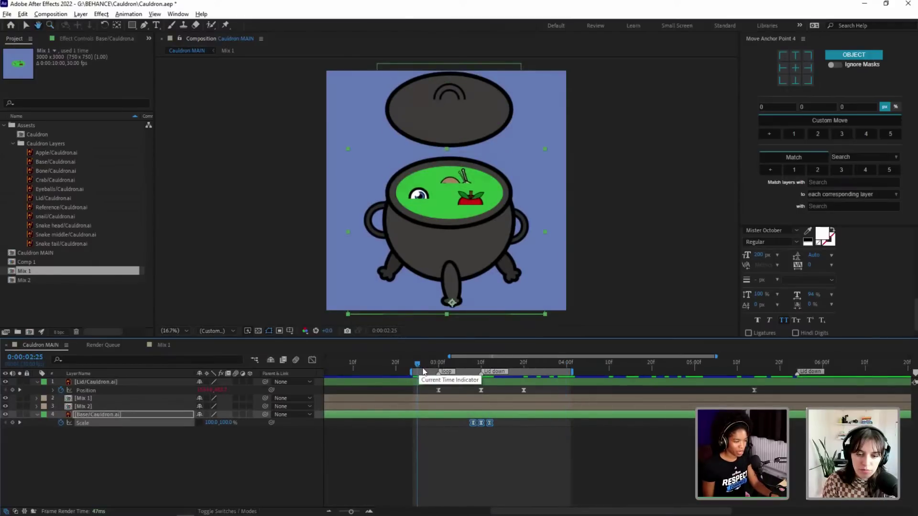
click(422, 366)
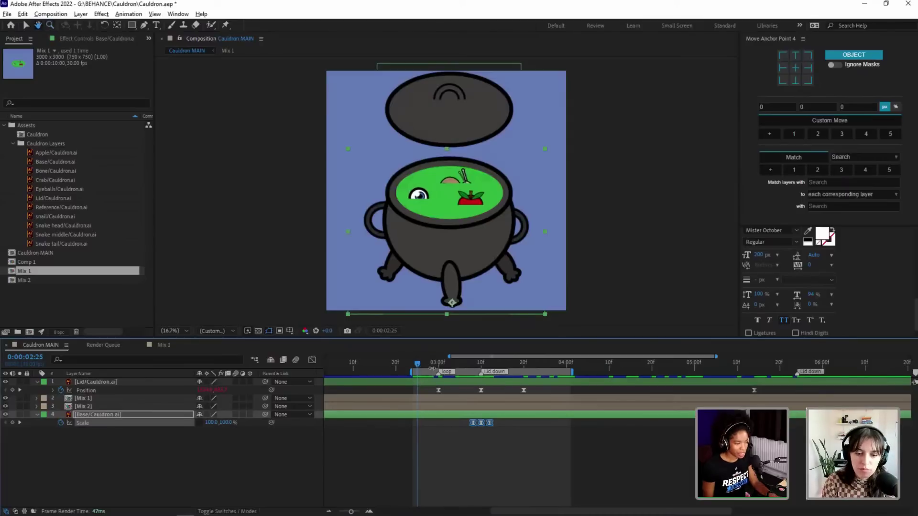
drag(426, 363, 507, 380)
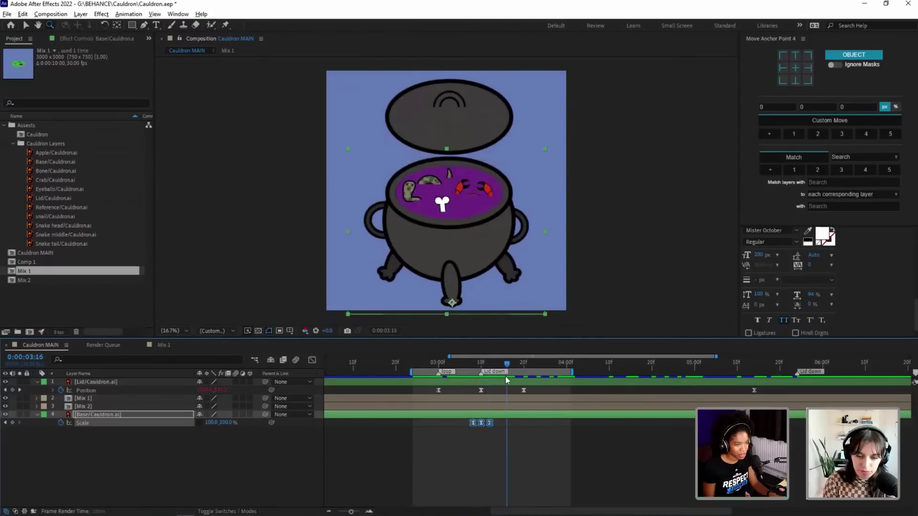
Step: Show the Preview controls and play back the base squash within the shortened work area
key(ctrl+6)
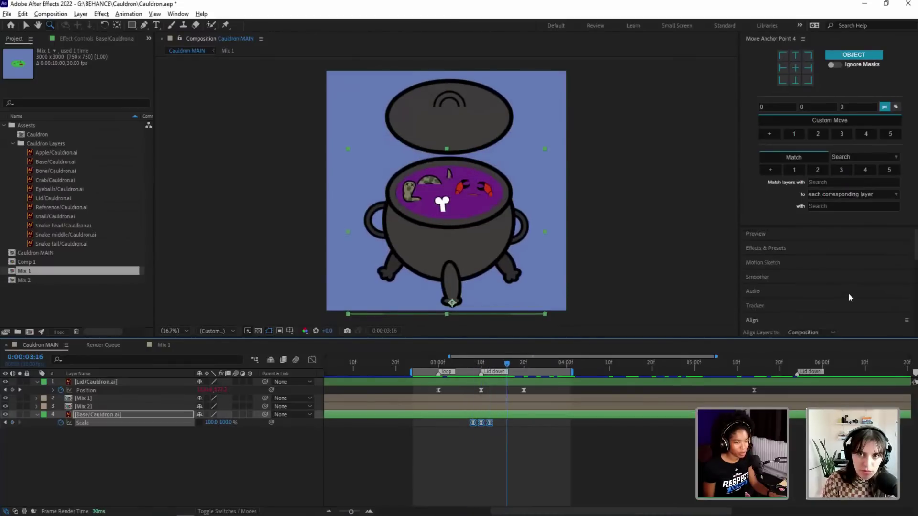
click(772, 234)
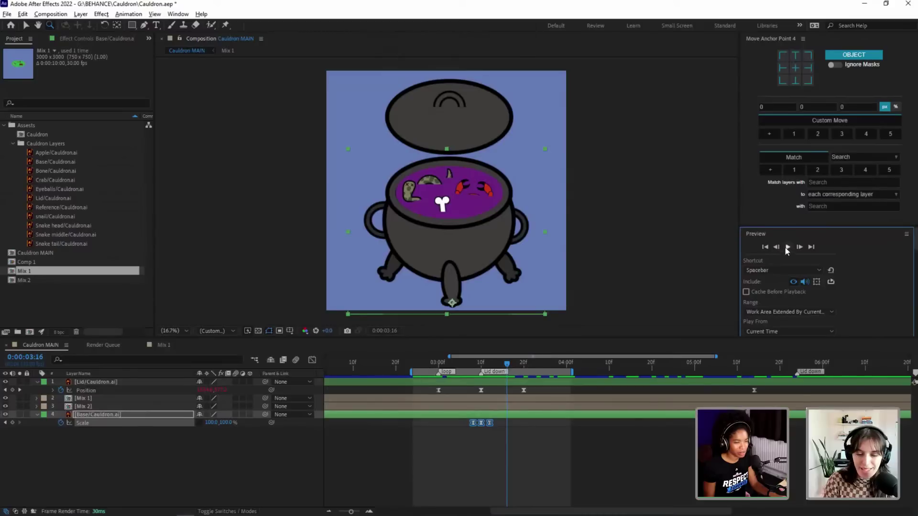
click(787, 246)
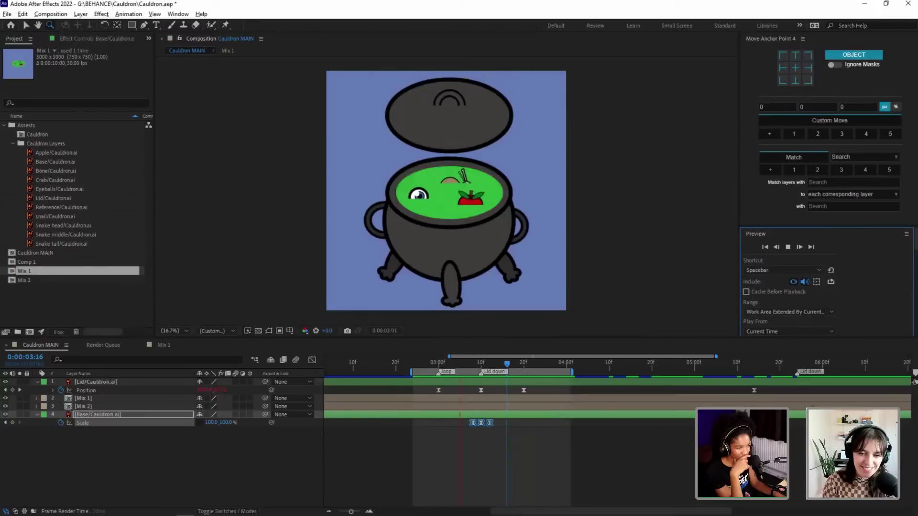
key(space)
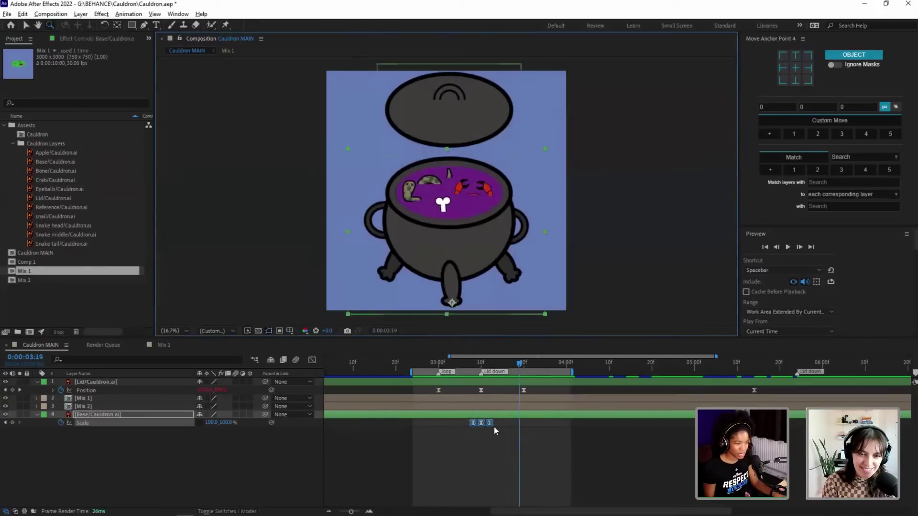
Step: Shift and stretch the three Base Scale keyframes to span about 0:00:03:09 to 0:00:03:14, and preview the squash
click(479, 365)
drag(502, 427, 474, 421)
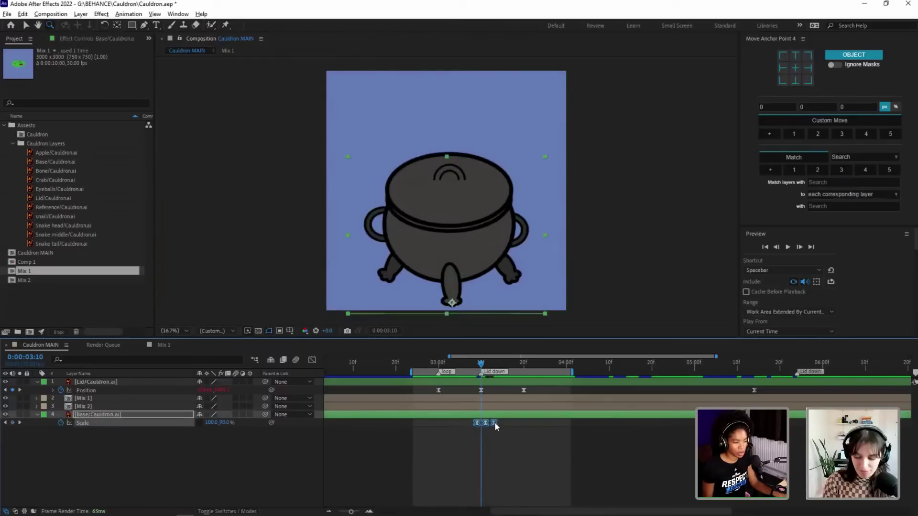
drag(480, 364, 455, 372)
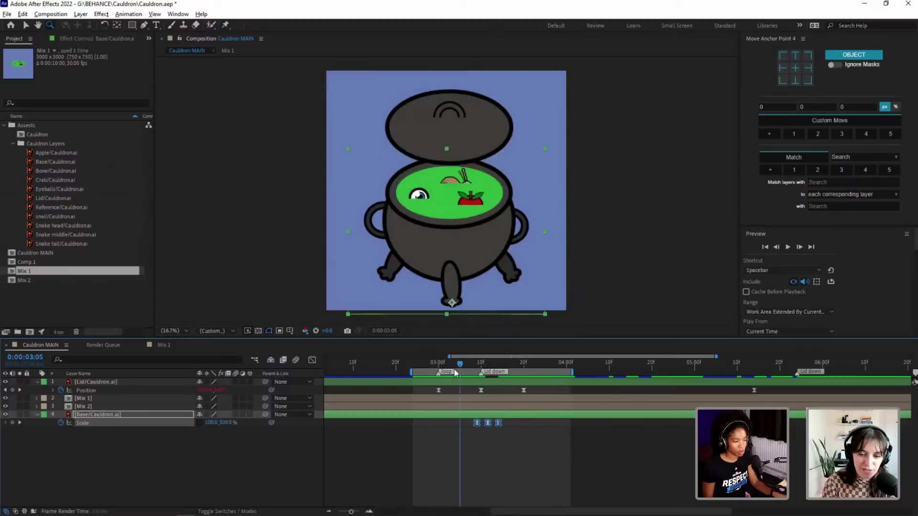
key(space)
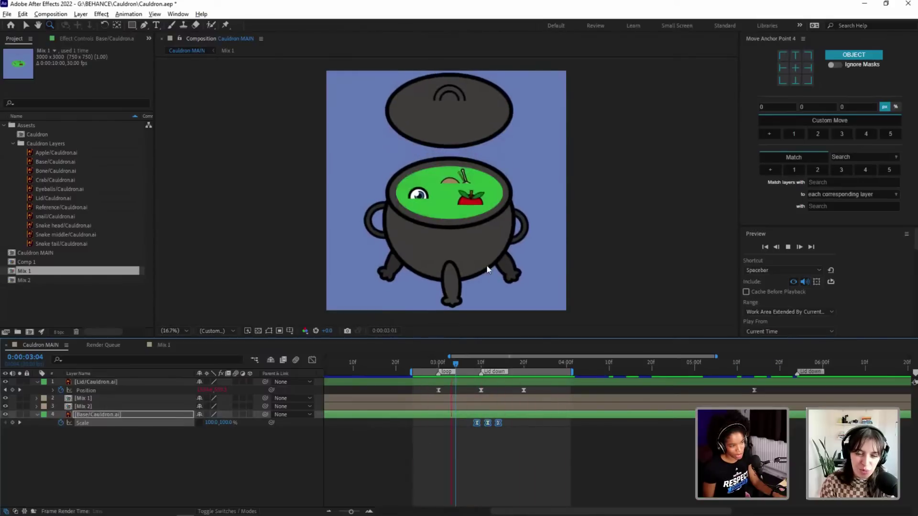
Step: Copy the Lid layer's closed Position keyframe from 0:00:03:10 to 0:00:03:14 and check the frames between them
click(480, 365)
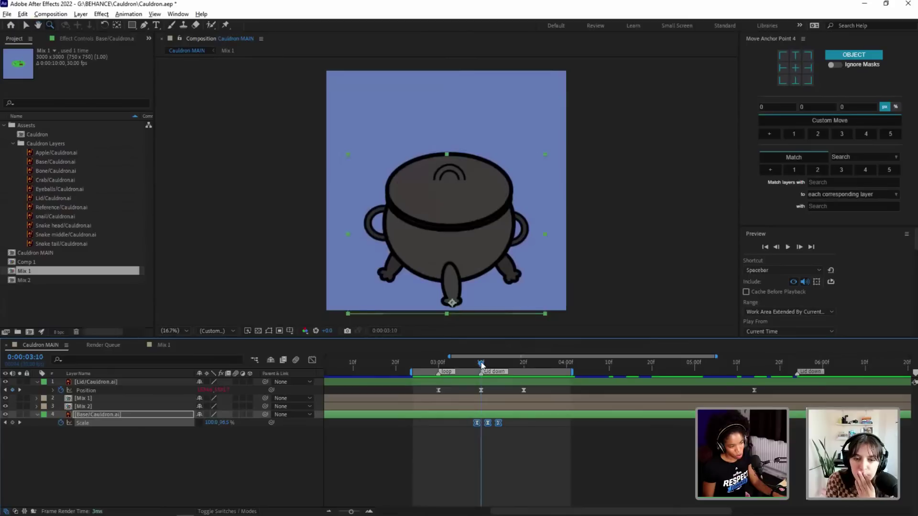
drag(481, 366, 501, 370)
click(480, 390)
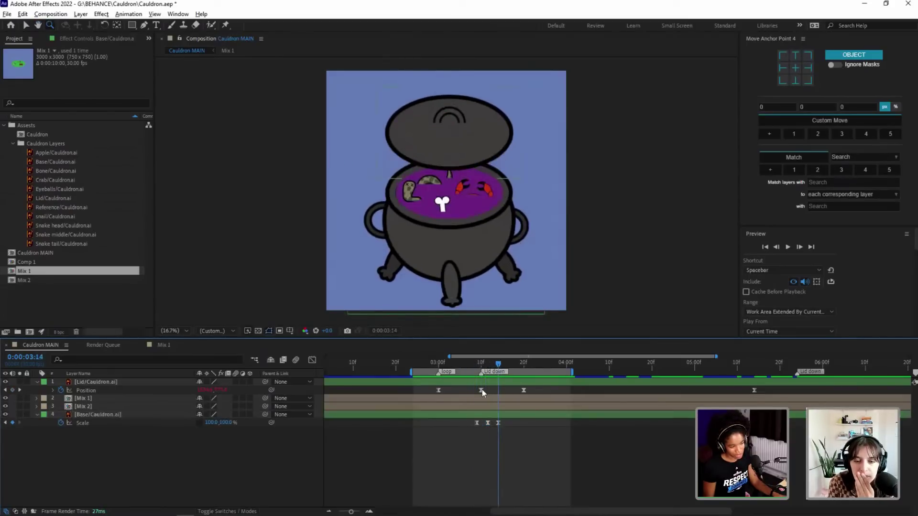
key(ctrl+c)
key(ctrl+v)
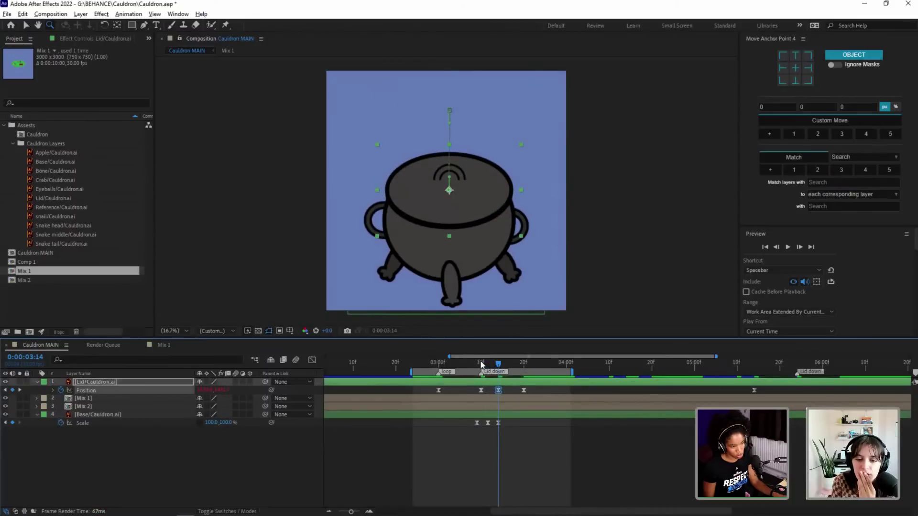
drag(481, 365, 498, 391)
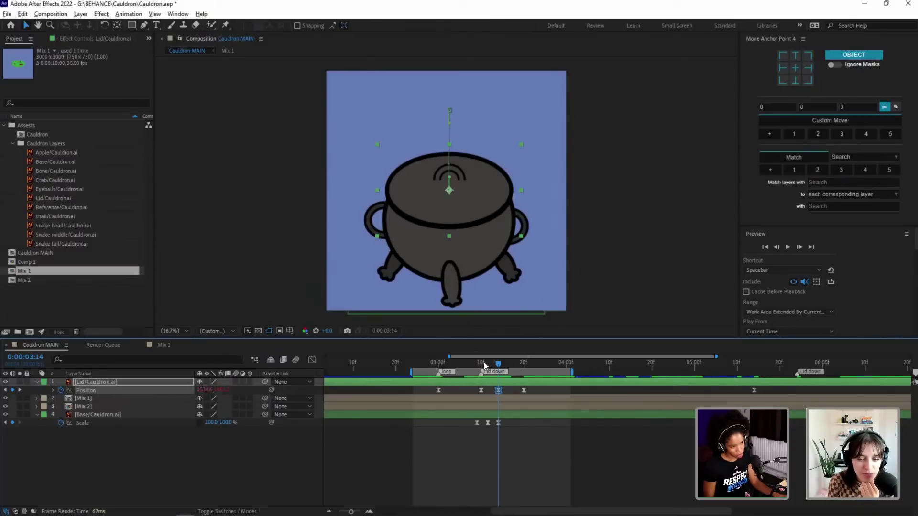
Step: Retime the Base layer's Scale keyframes, moving the starting one to 0:00:03:08 and the squashed middle one to 0:00:03:11
drag(483, 365, 486, 367)
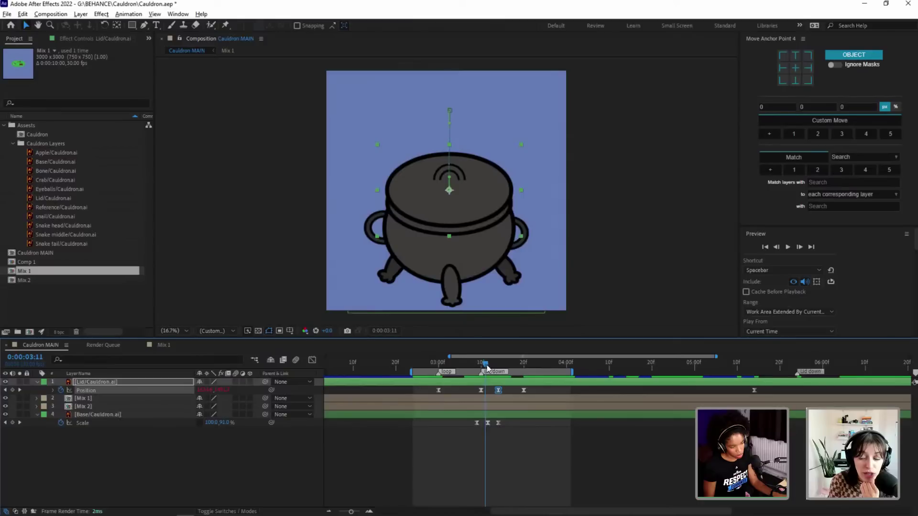
click(476, 422)
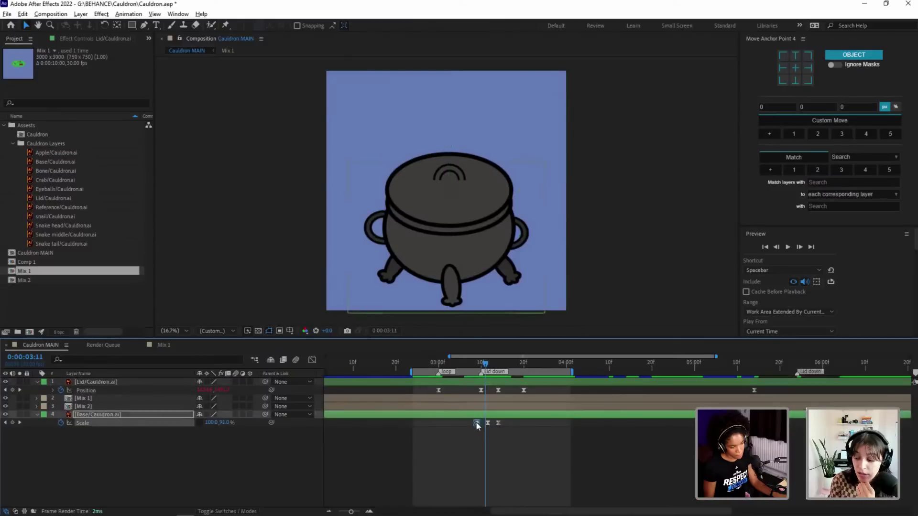
drag(476, 423, 485, 423)
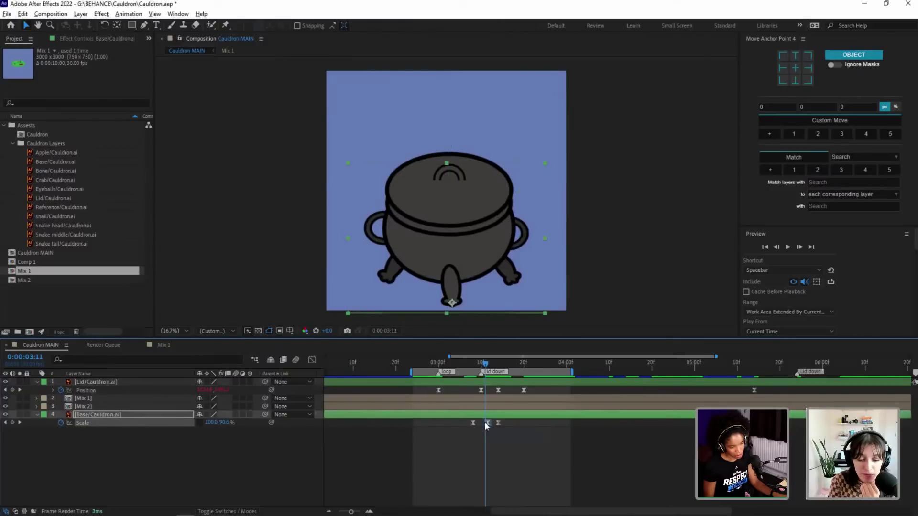
Step: Move the Lid's first closed Position keyframe to 0:00:03:11, lower the lid onto the squashed base, and preview the landing
drag(481, 390, 485, 390)
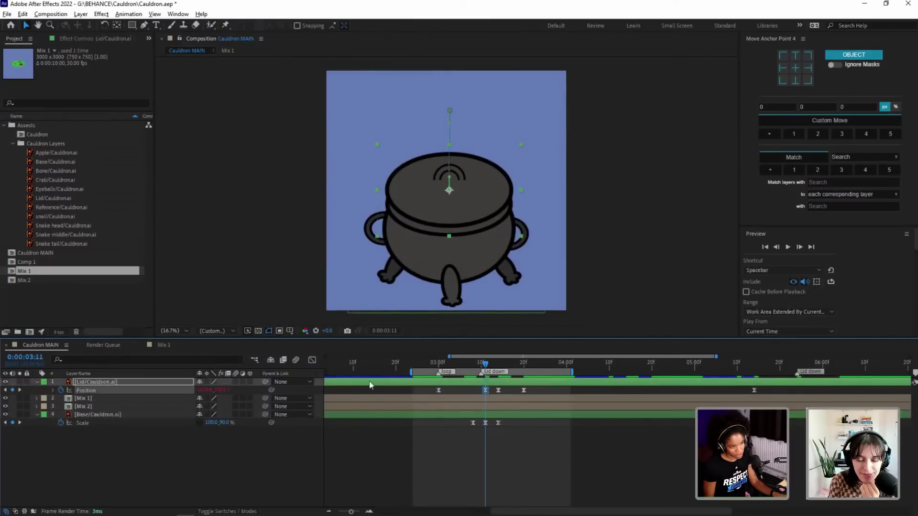
drag(225, 390, 256, 395)
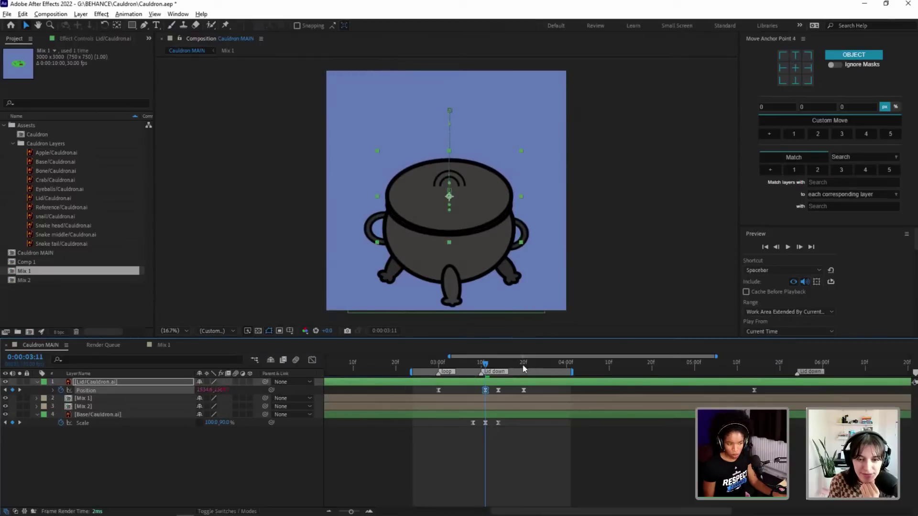
key(space)
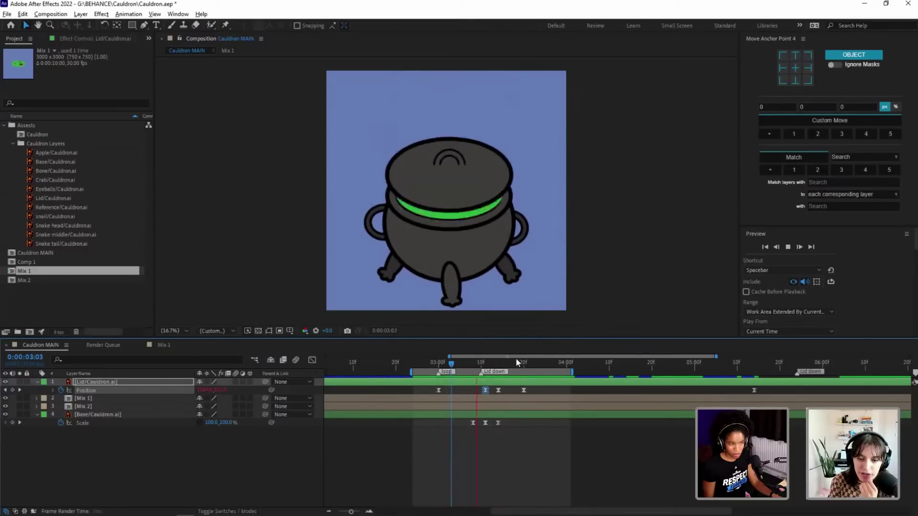
Step: Move the Lid's lowered Position keyframe to 0:00:03:08 to match the start of the base squash, and preview the landing
click(485, 367)
drag(486, 368, 473, 391)
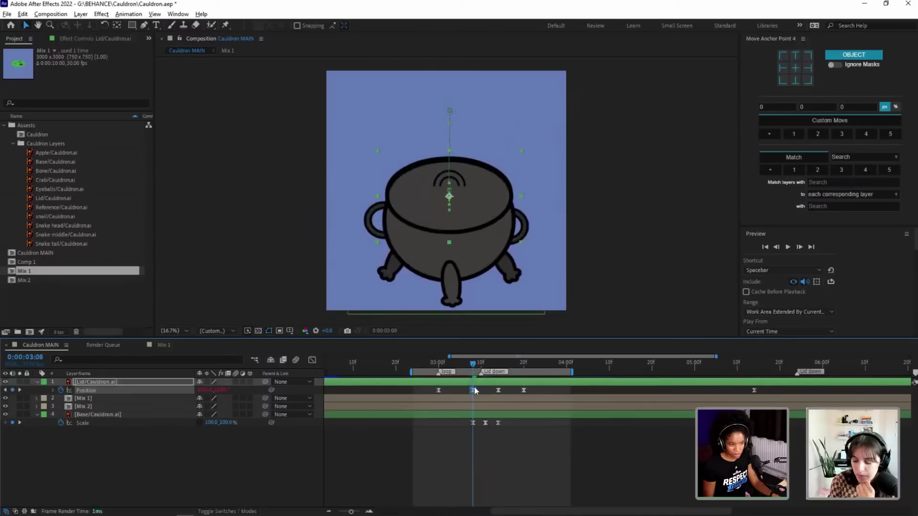
click(459, 368)
key(space)
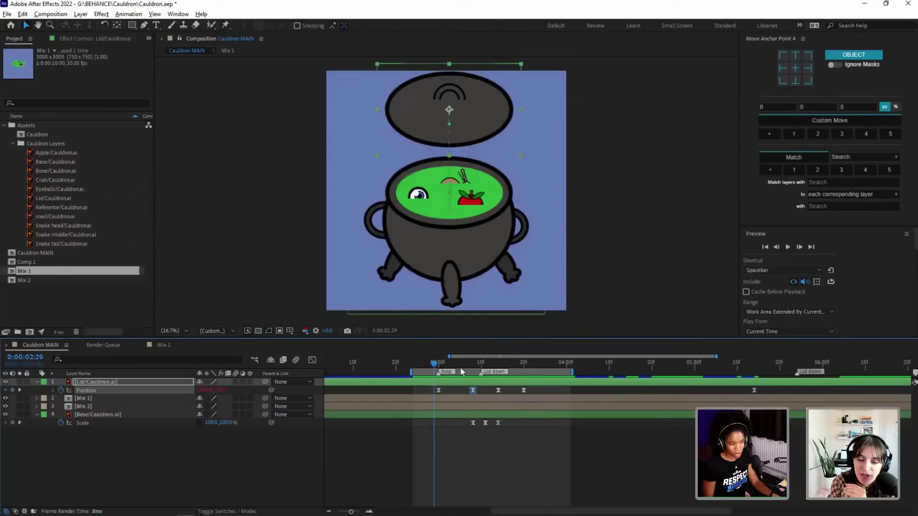
drag(460, 366, 471, 382)
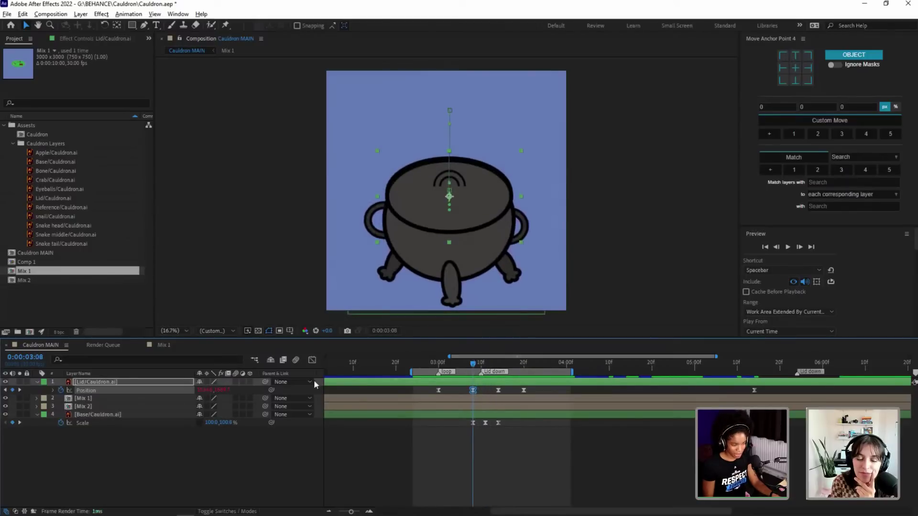
Step: Examine the Lid Position speed graph and scrub through the frames from the lid's fall to about 0:00:03:13
click(312, 360)
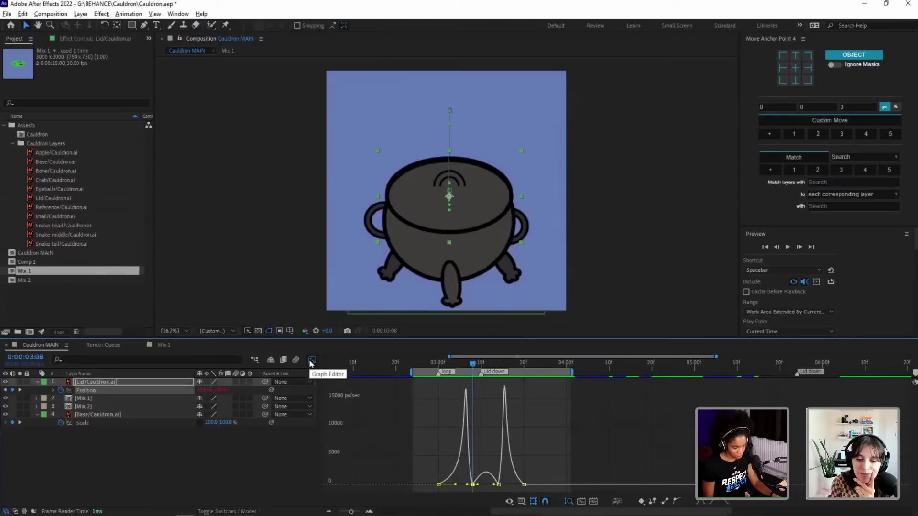
key(Page_Up)
drag(447, 366, 494, 380)
key(shift+F3)
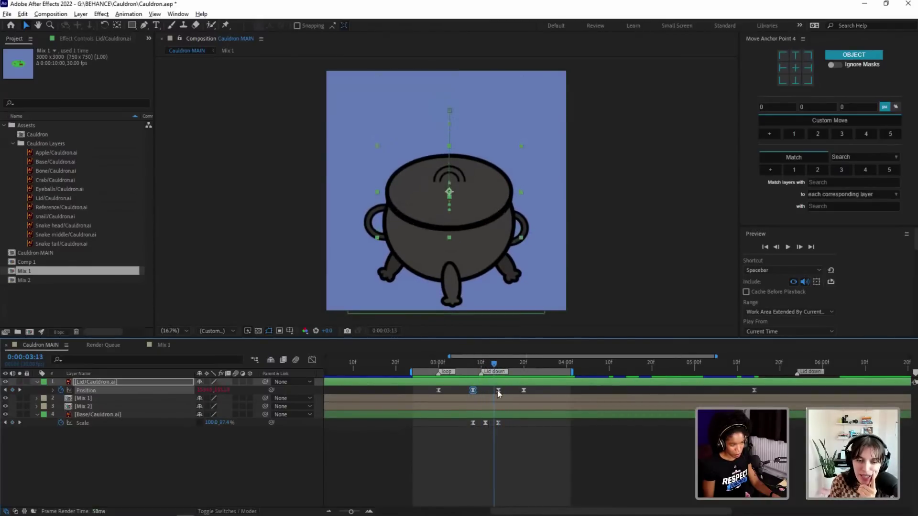
Step: Move the Lid's second closed Position keyframe to 0:00:03:13 and the first Lid down marker to 0:00:03:08, and preview the closing
key(space)
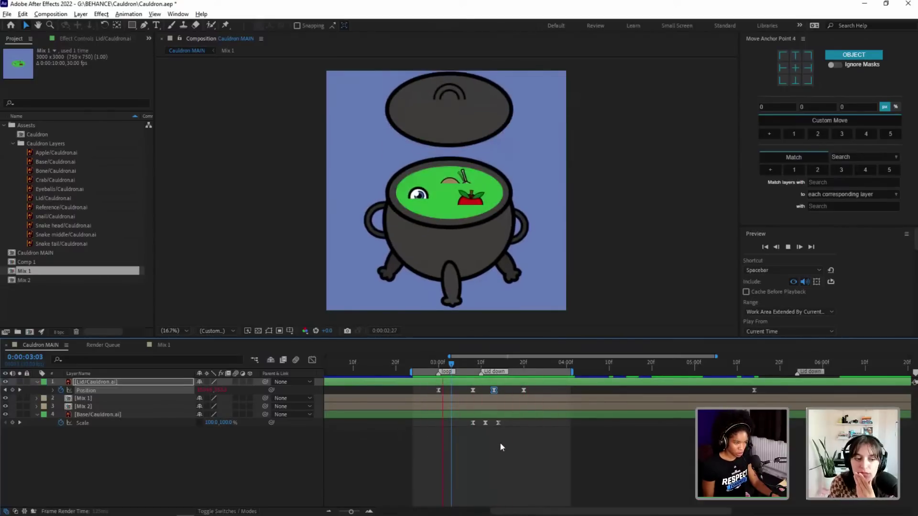
click(473, 363)
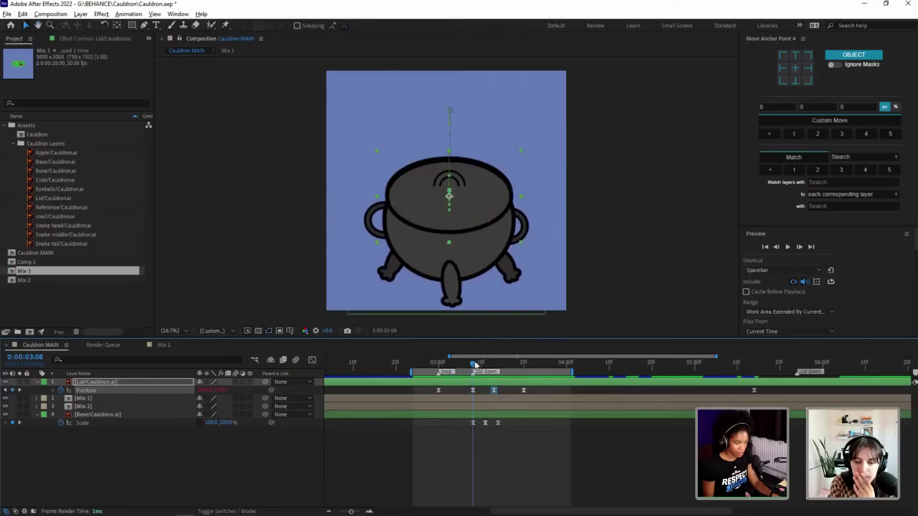
mouse_move(472, 365)
mouse_down()
mouse_move(481, 366)
mouse_move(464, 372)
mouse_up()
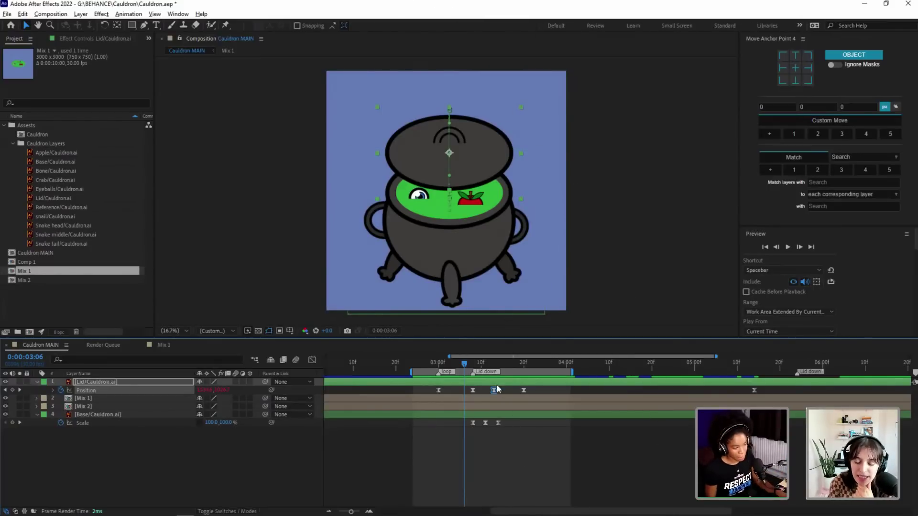
mouse_move(470, 368)
mouse_down()
mouse_move(482, 368)
mouse_move(430, 368)
mouse_move(488, 368)
mouse_move(455, 368)
mouse_up()
key(space)
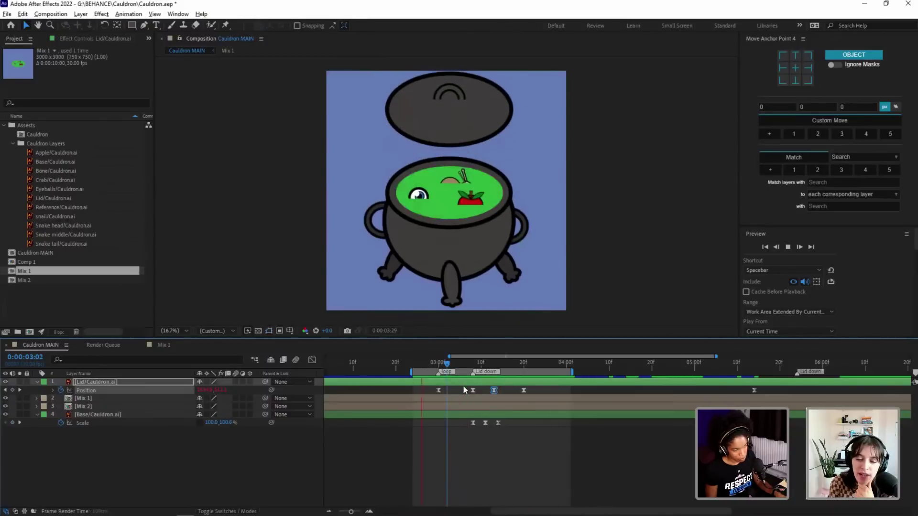
Step: Extend the end of the work area past the second Lid down marker, to about 0:00:06:06
click(494, 390)
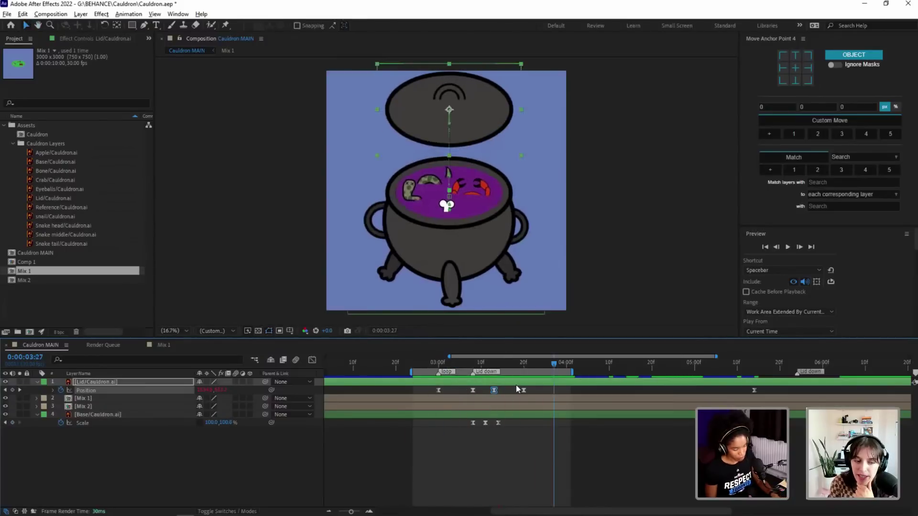
key(minus)
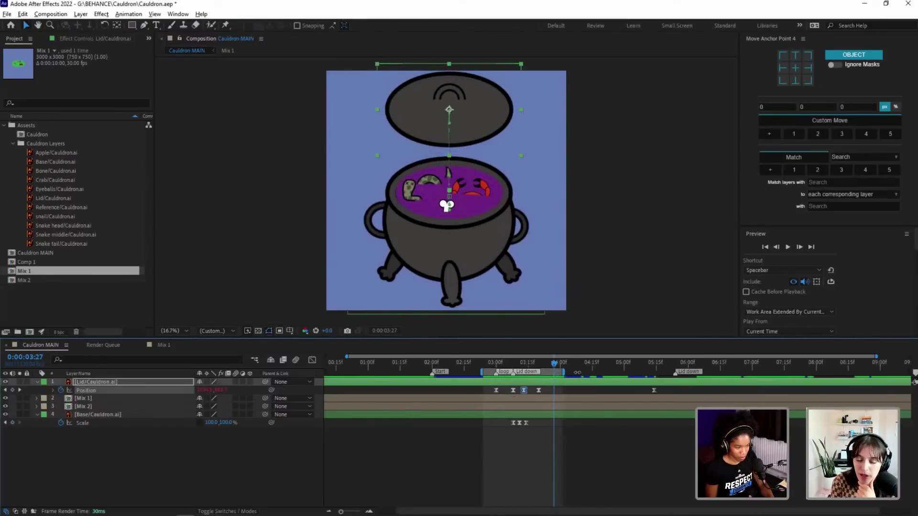
drag(560, 372, 706, 390)
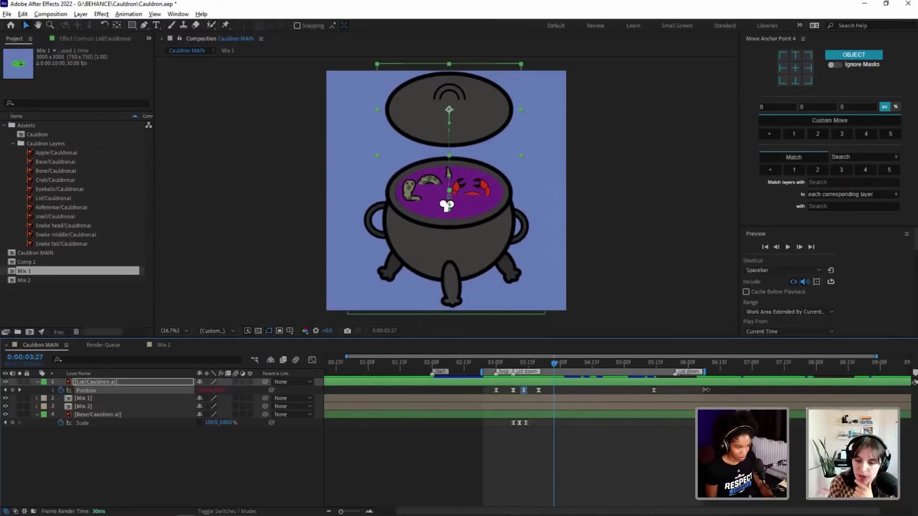
Step: Try adding a Scale keyframe to the Base layer at 0:00:03:00, where the lid starts falling
click(495, 368)
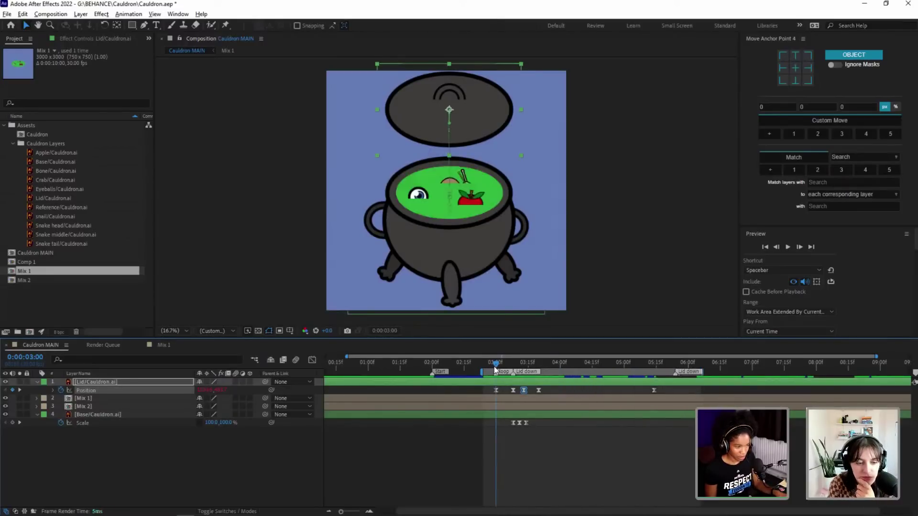
key(equal)
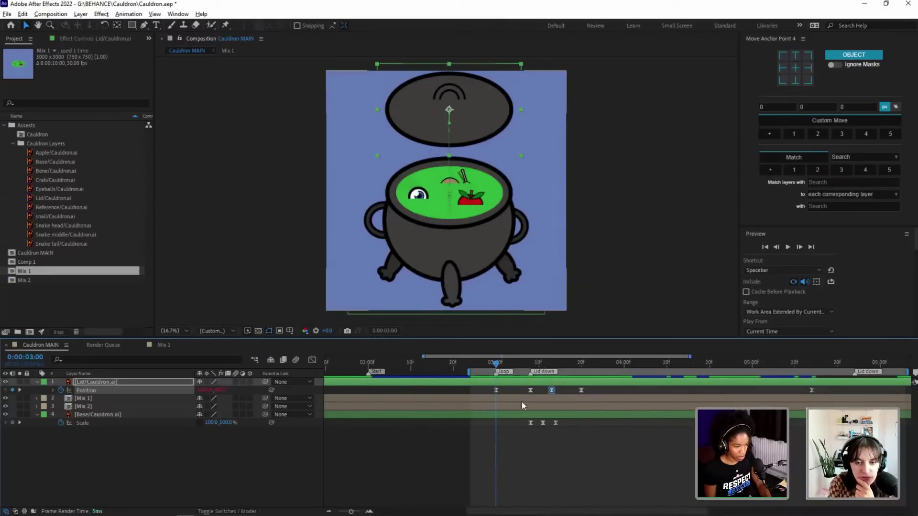
click(12, 423)
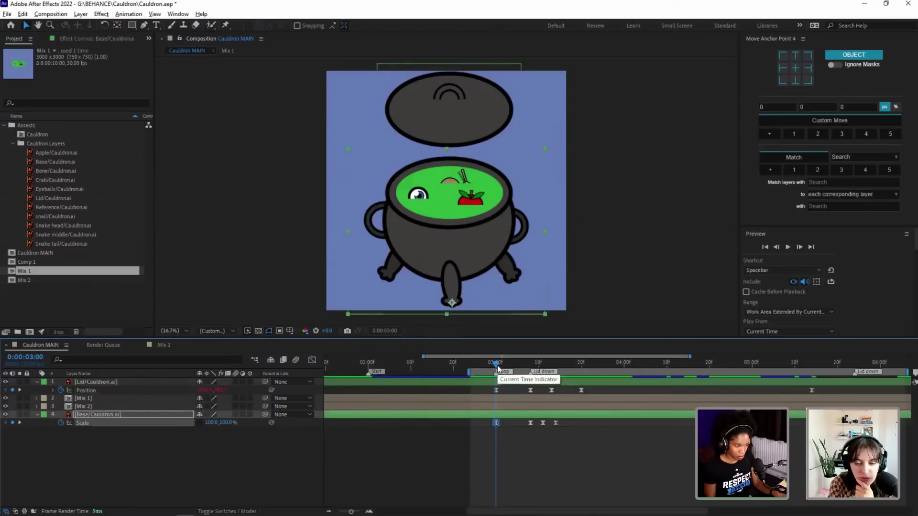
click(551, 390)
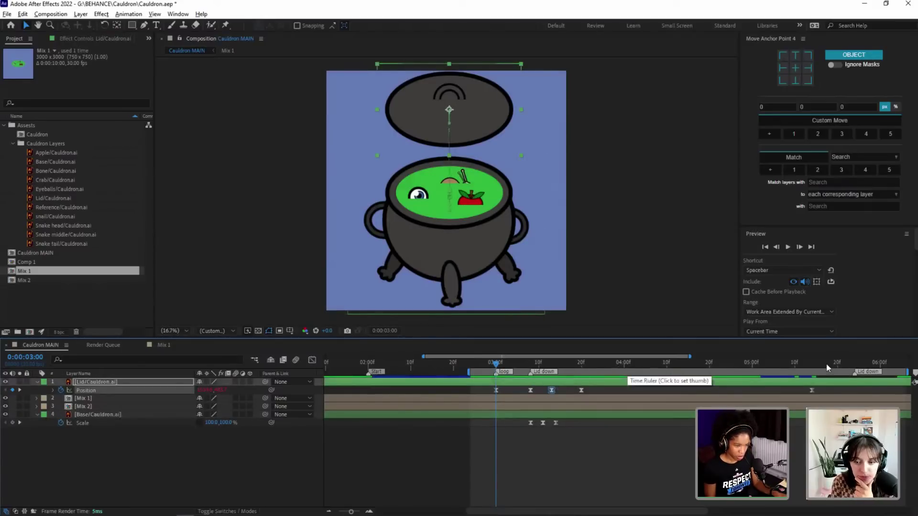
Step: Compare the lid's first closing with the repeated one by scrubbing between the two Lid down markers, ending at 0:00:05:14
click(813, 364)
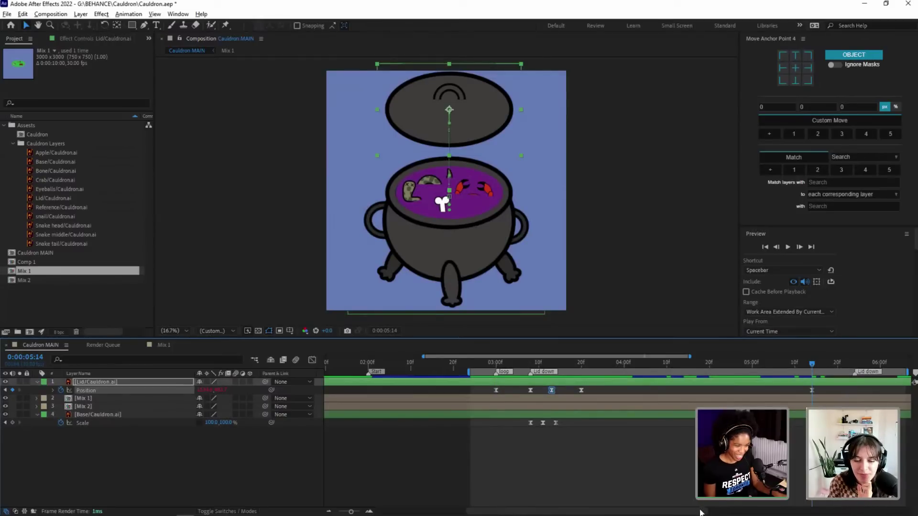
drag(700, 513, 717, 512)
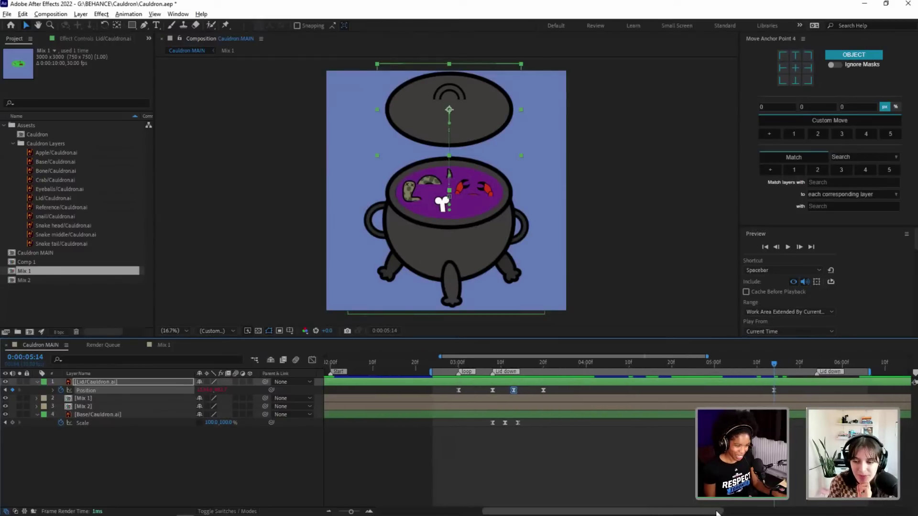
click(797, 387)
drag(785, 368, 807, 376)
key(ctrl+z)
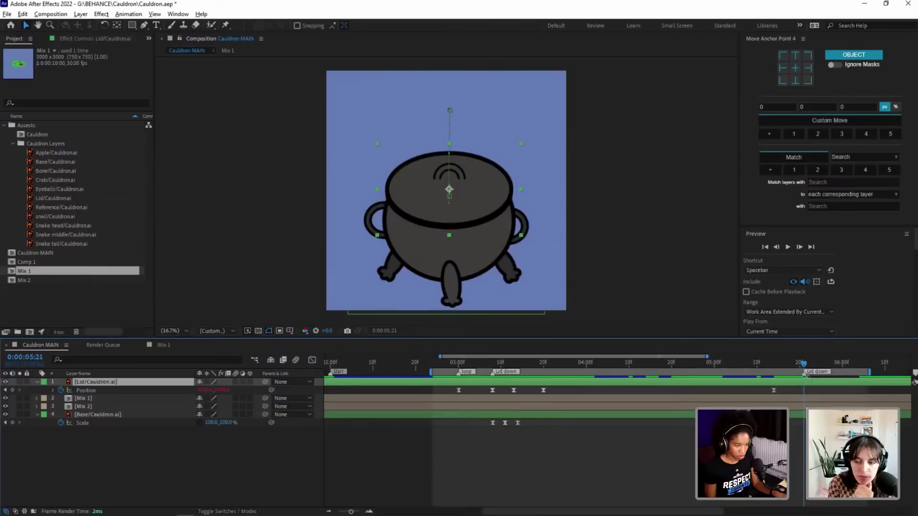
click(493, 367)
drag(493, 366, 773, 373)
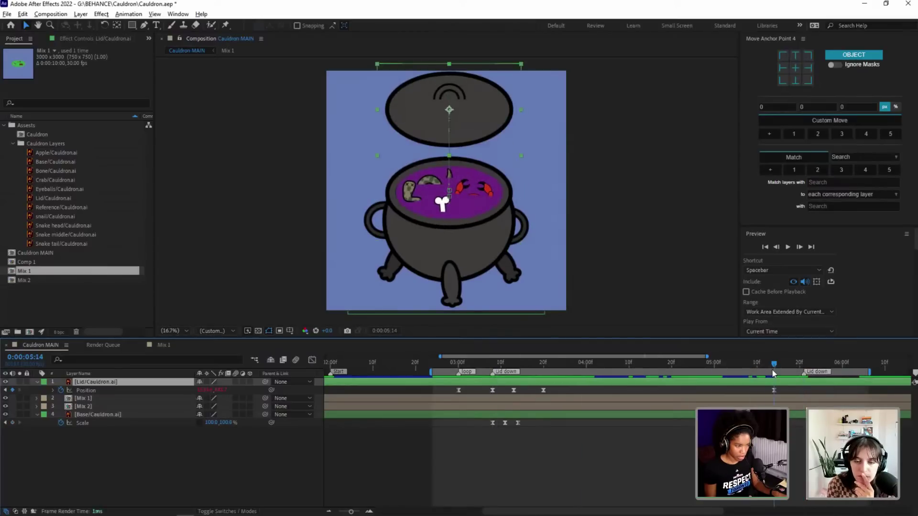
Step: Add a loopOut() expression to the Base layer's Scale property
alt+click(61, 423)
text(loop)
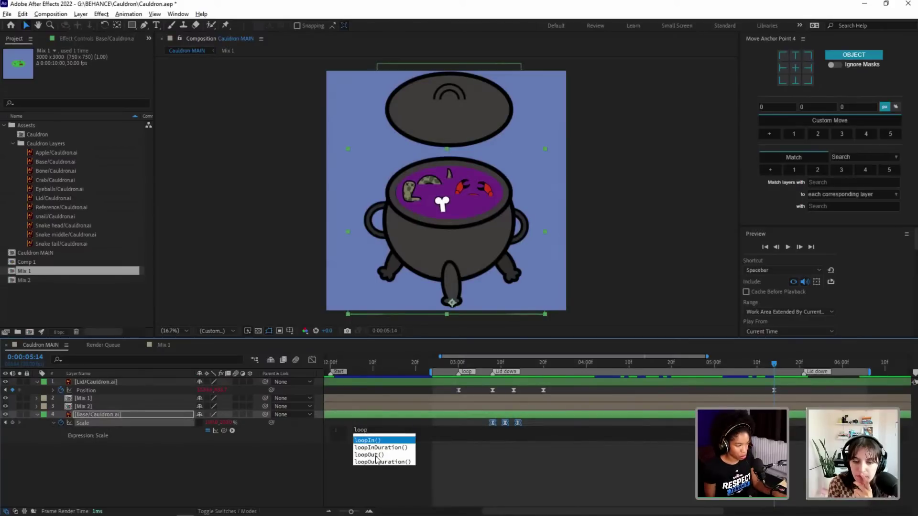
click(385, 478)
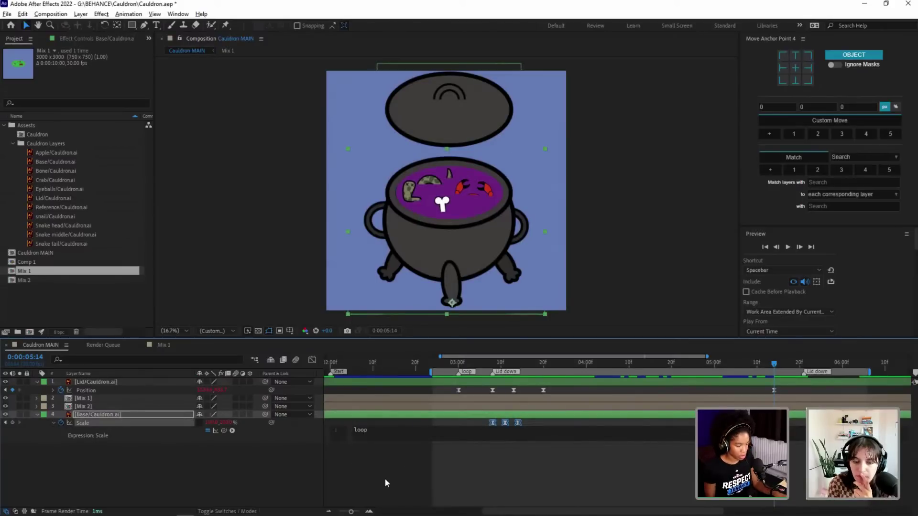
click(339, 437)
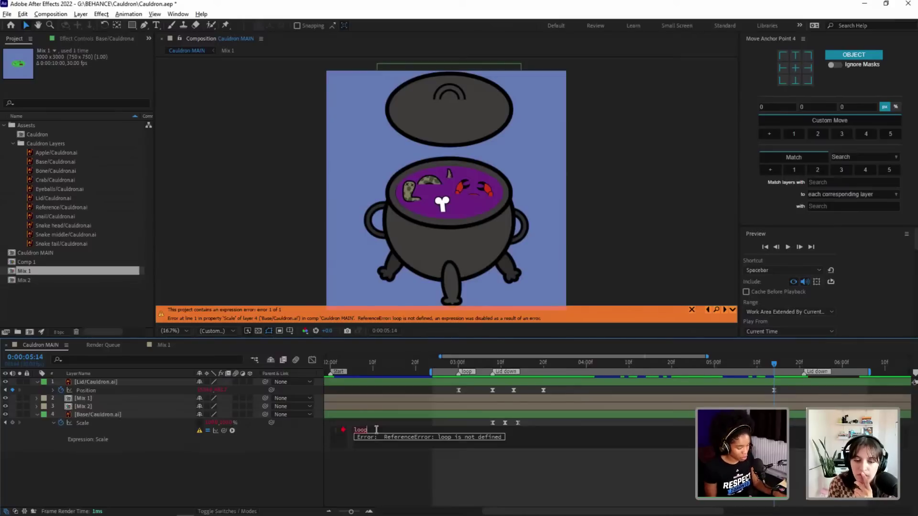
text(o)
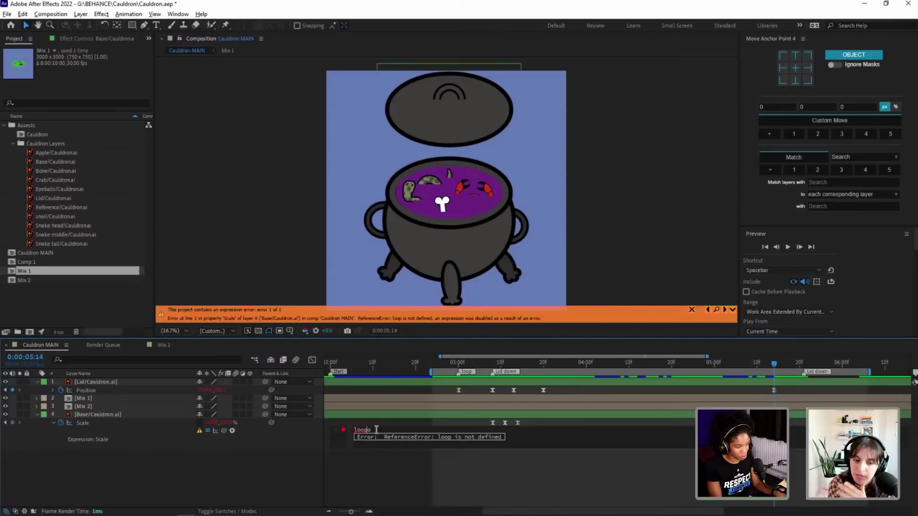
key(BackSpace)
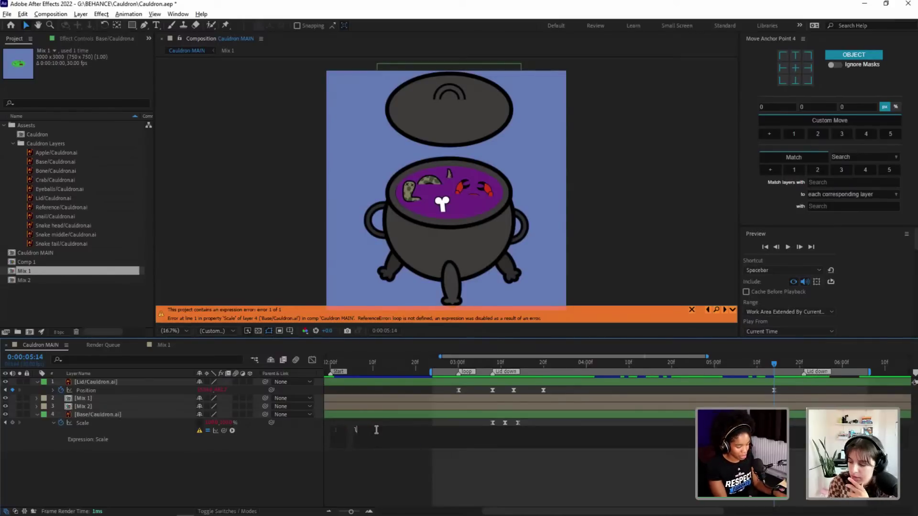
click(370, 455)
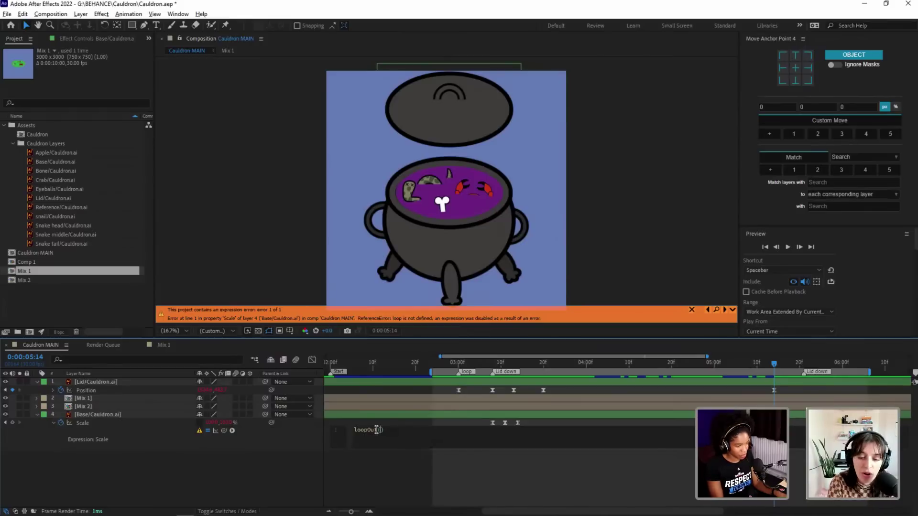
click(427, 455)
Step: Scrub around the second Lid down marker to check the looped base squash against the lid landing
click(744, 363)
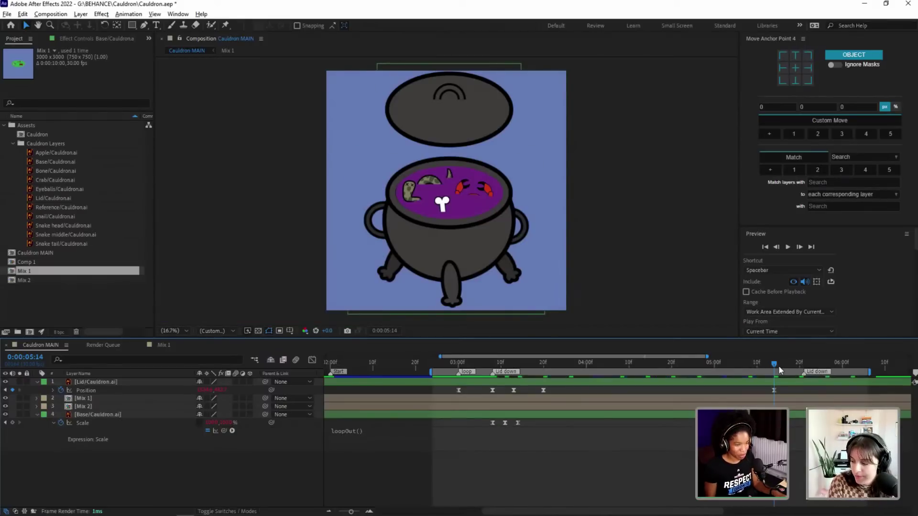
mouse_move(728, 369)
mouse_down()
mouse_move(529, 366)
mouse_move(798, 395)
mouse_up()
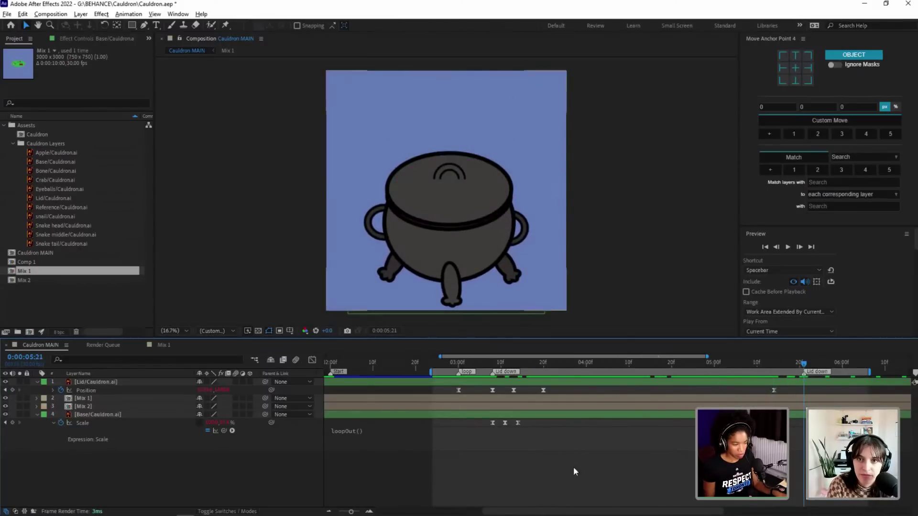
click(518, 423)
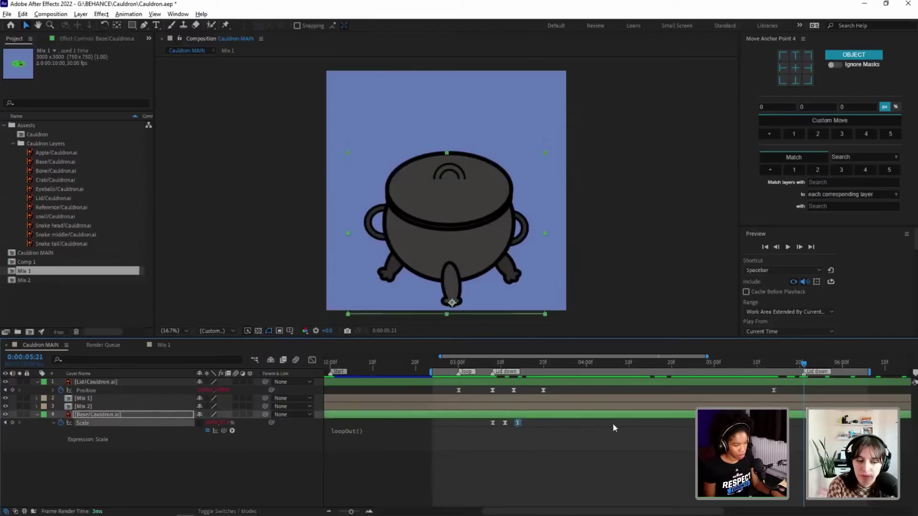
Step: Paste a copy of the Base layer's selected Scale keyframe at 0:00:05:21, then preview the squash from 0:00:03:08
key(ctrl+c)
key(ctrl+v)
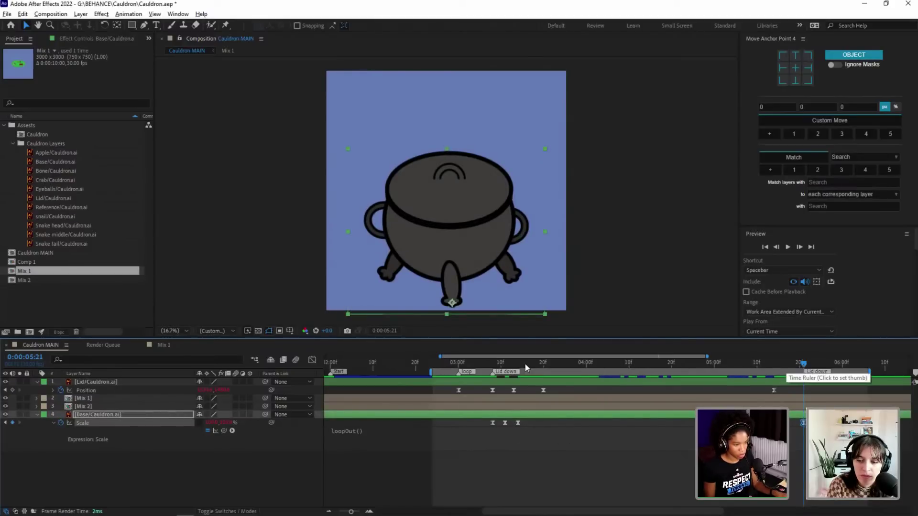
click(493, 366)
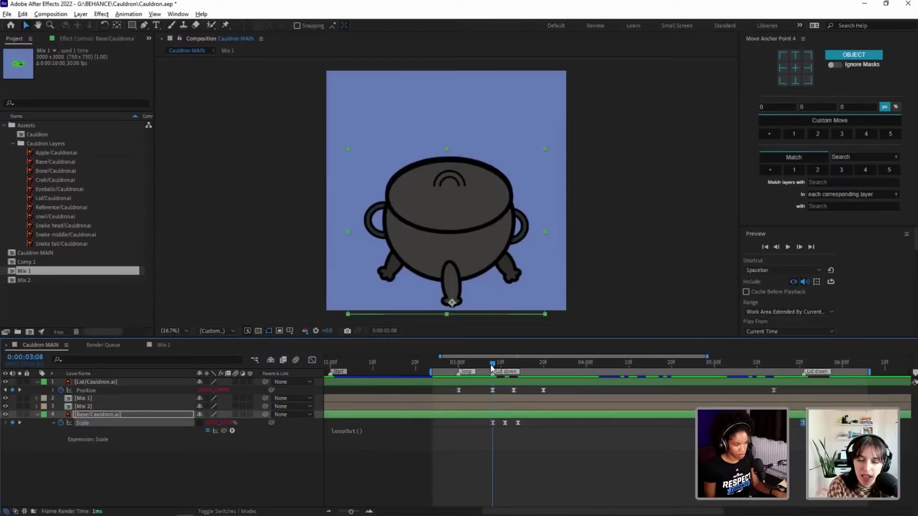
drag(490, 365, 521, 366)
drag(783, 366, 650, 375)
key(space)
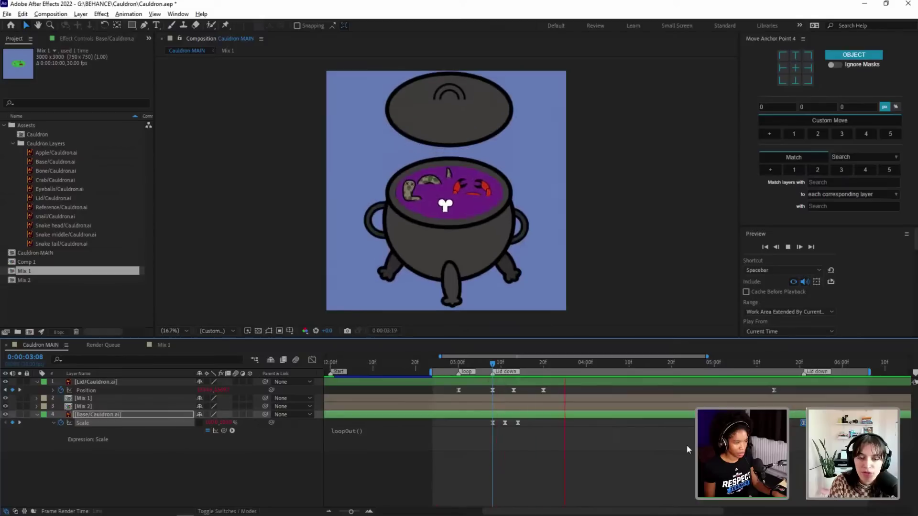
key(space)
Step: Preview the animation from the Start marker at 0:00:02:00 and scrub to the base squash at 0:00:03:11
key(minus)
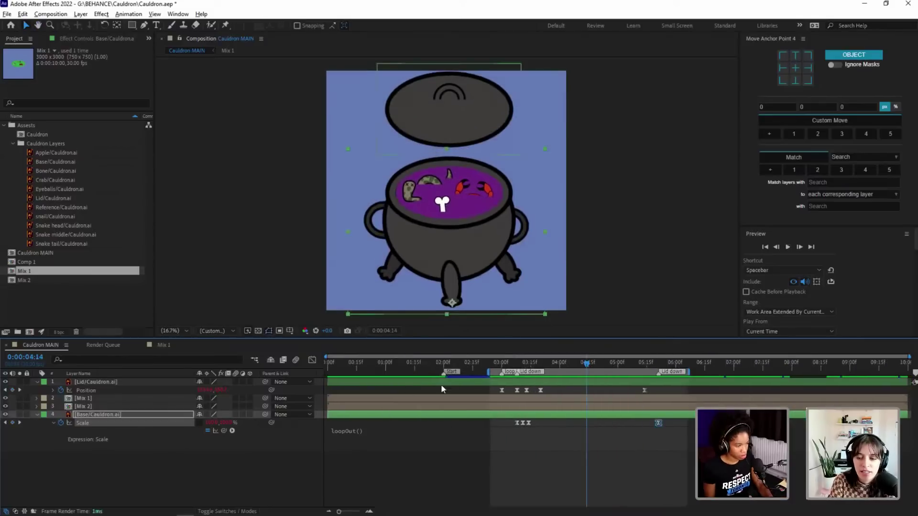
click(443, 366)
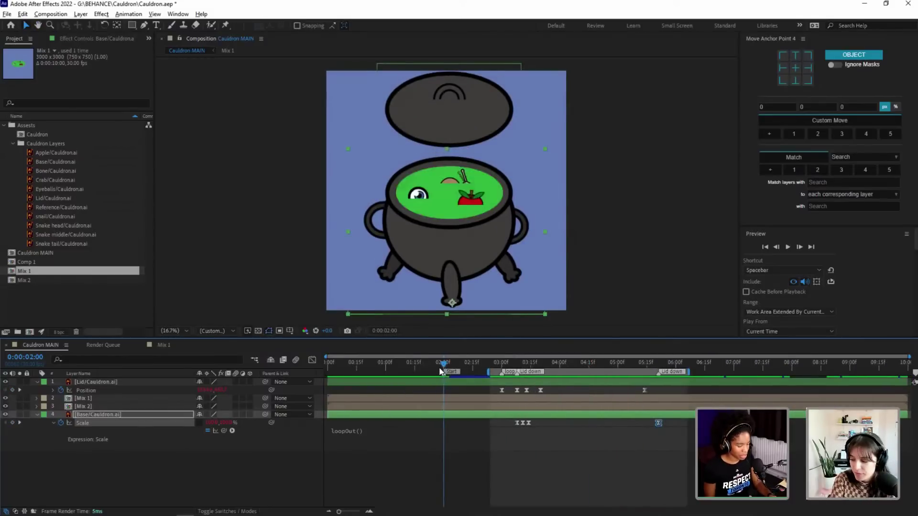
key(space)
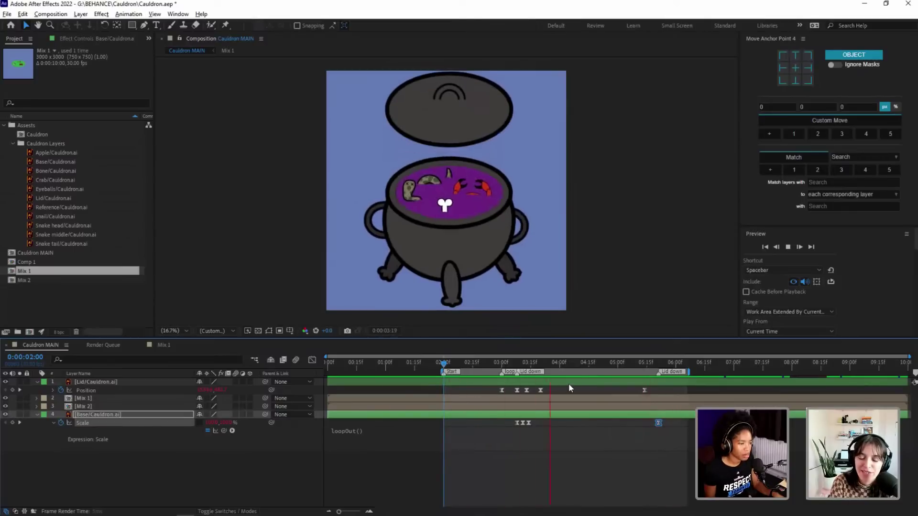
drag(497, 365, 522, 374)
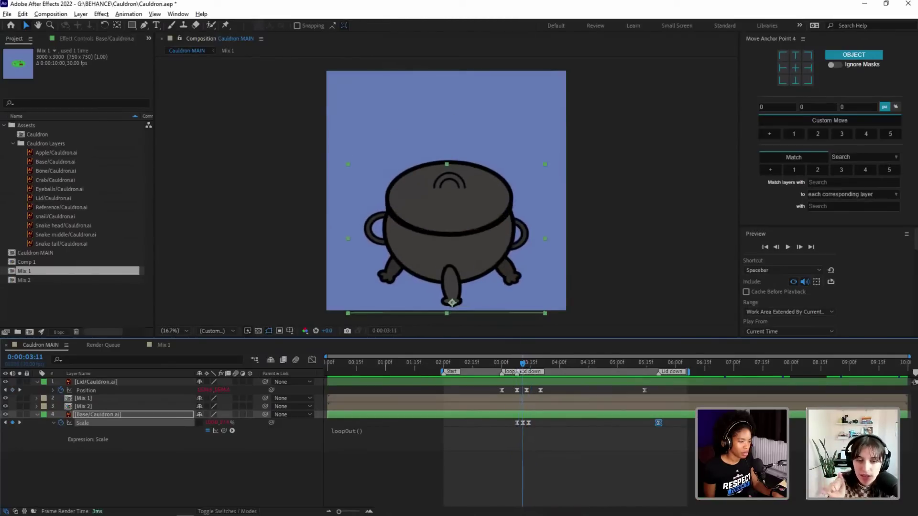
Step: Select the Lid layer and inspect its motion path up close around the landing, from 0:00:03:11 back to 0:00:03:08
key(equal)
key(equal)
key(minus)
click(448, 212)
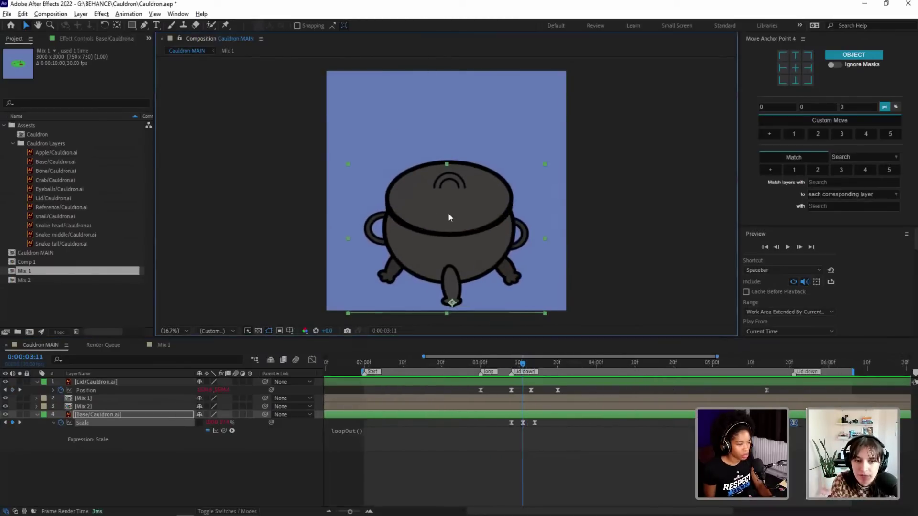
click(89, 382)
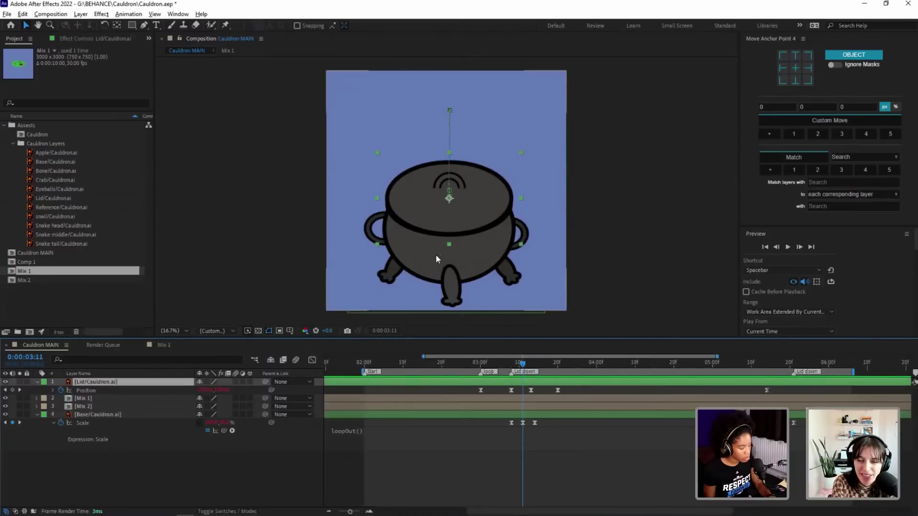
key(y)
click(452, 205)
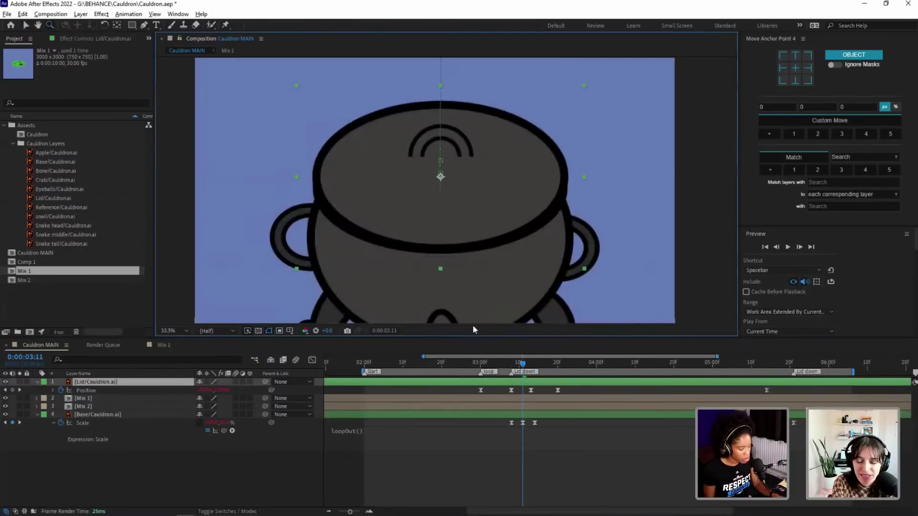
key(v)
mouse_move(509, 370)
mouse_down()
mouse_move(501, 371)
mouse_move(523, 368)
mouse_move(511, 366)
mouse_up()
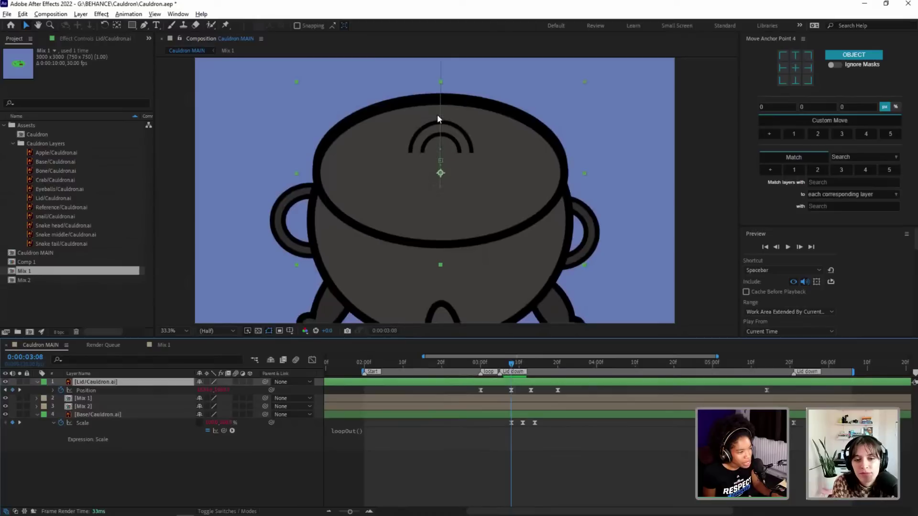
Step: Remove the curve handles from the Lid layer's motion path point at the 0:00:03:08 Position keyframe with the Pen tool
click(440, 161)
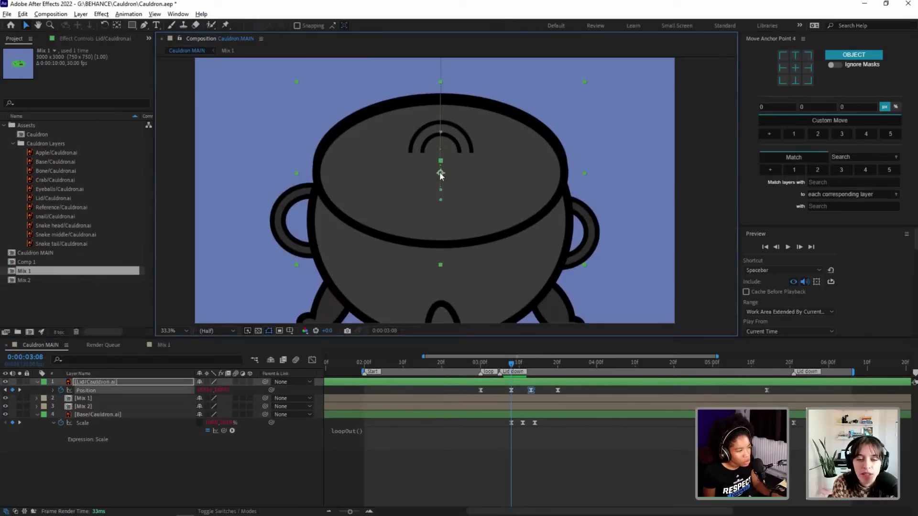
click(511, 391)
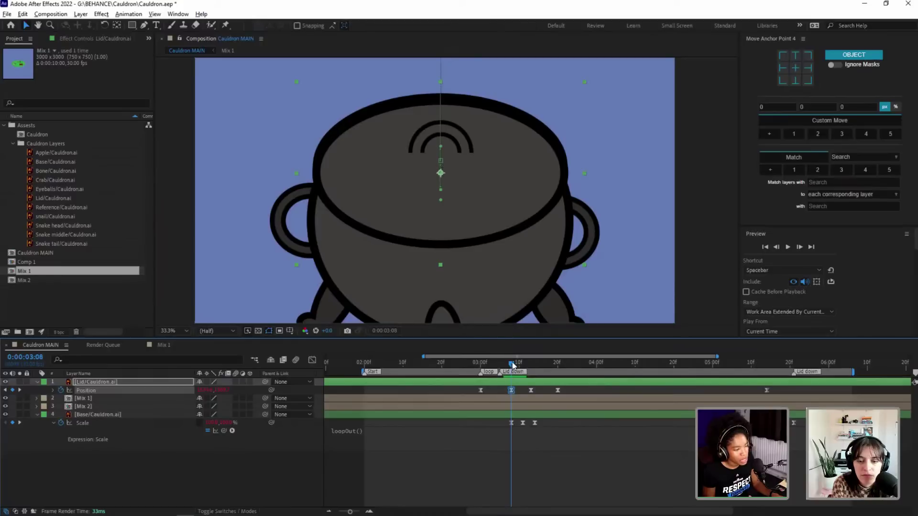
mouse_move(516, 366)
mouse_down()
mouse_move(529, 365)
mouse_move(507, 366)
mouse_move(515, 365)
mouse_up()
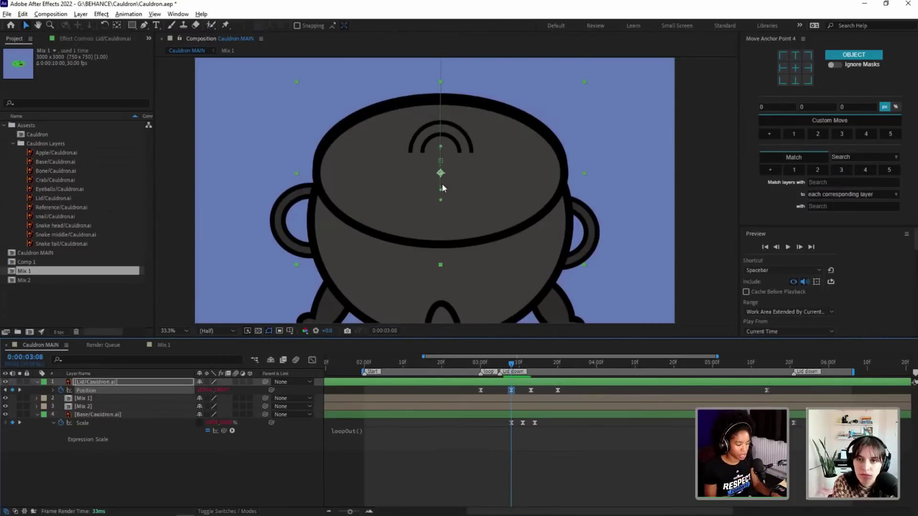
key(g)
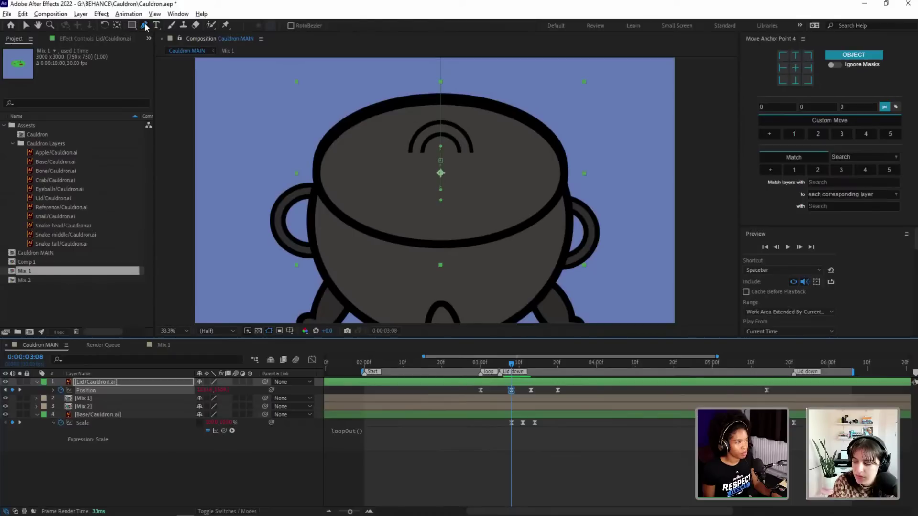
click(440, 173)
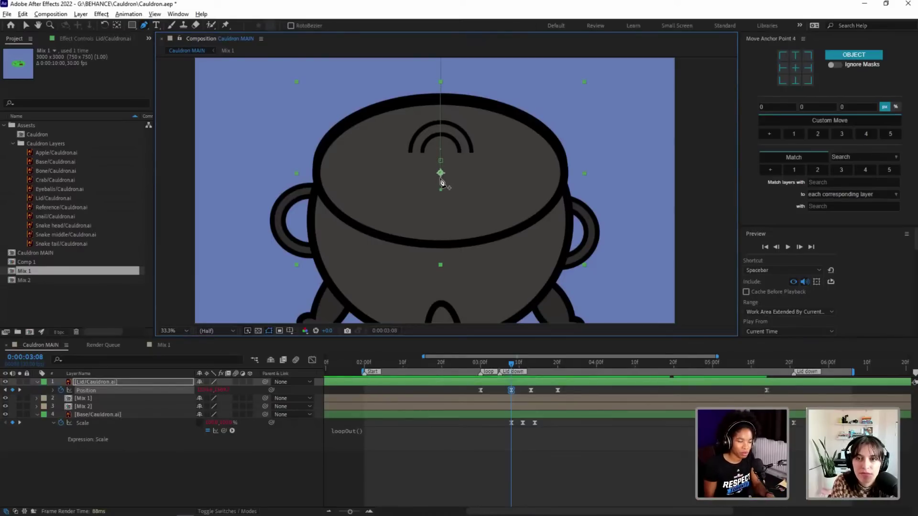
Step: Preview the lid's landing from 0:00:02:28 to check the edited motion path
click(500, 372)
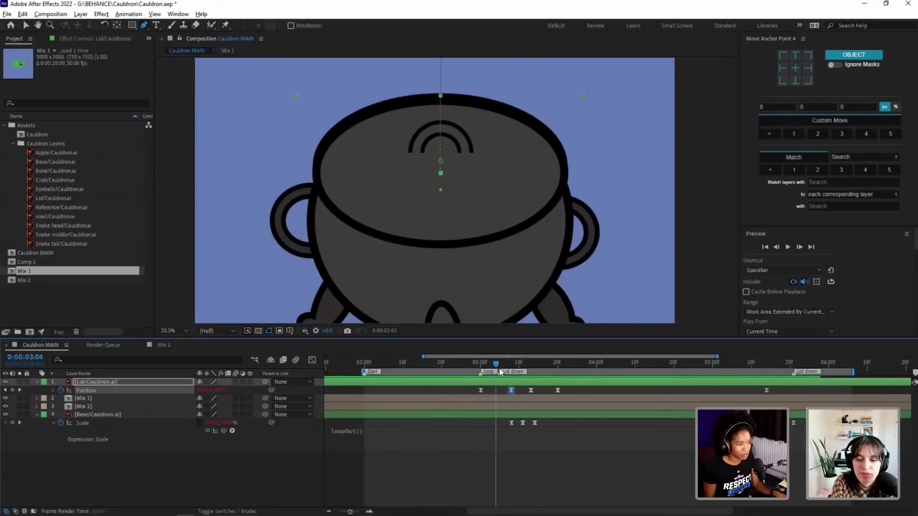
drag(501, 372, 473, 383)
key(space)
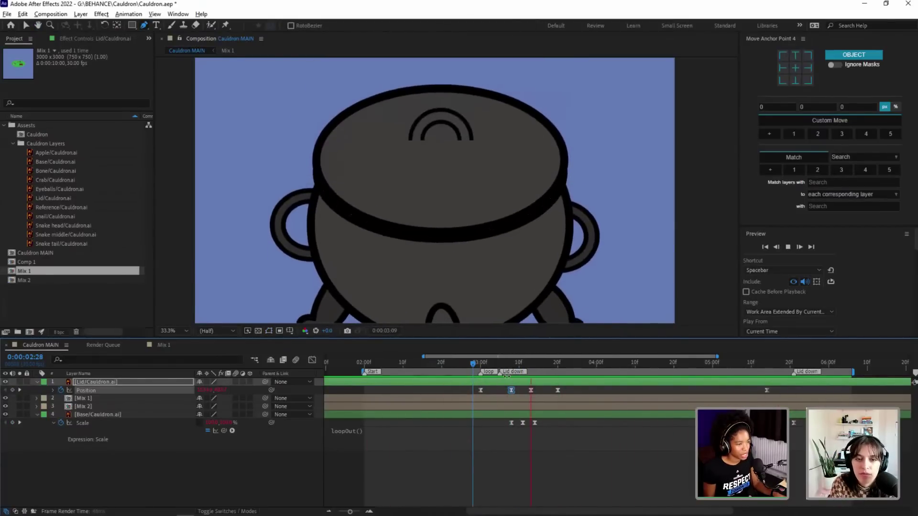
Step: Fit the whole composition in view and preview the cauldron lid's landing around 0:00:03:08
drag(502, 365, 511, 368)
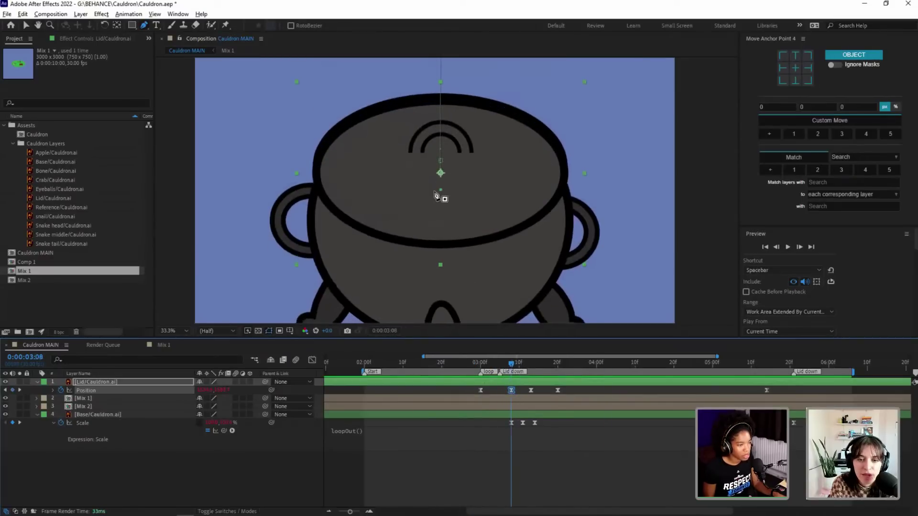
click(441, 162)
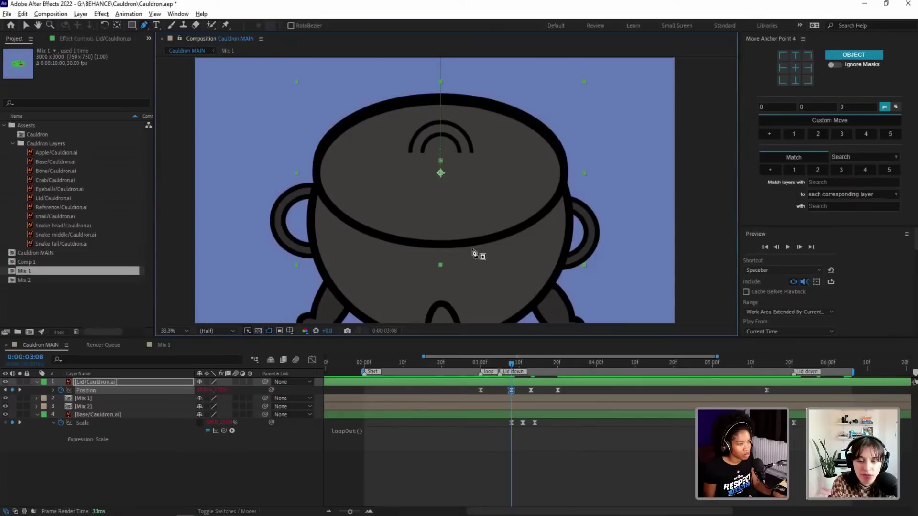
click(214, 328)
click(182, 329)
click(187, 343)
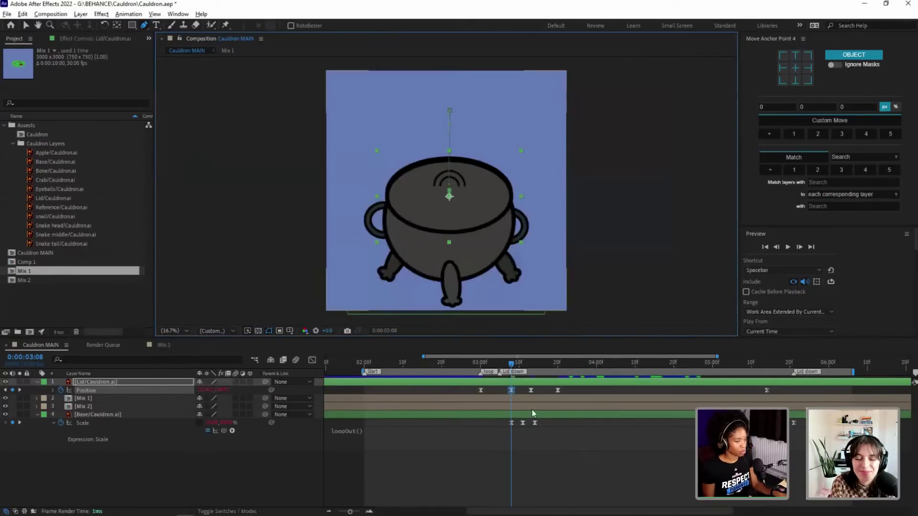
click(517, 458)
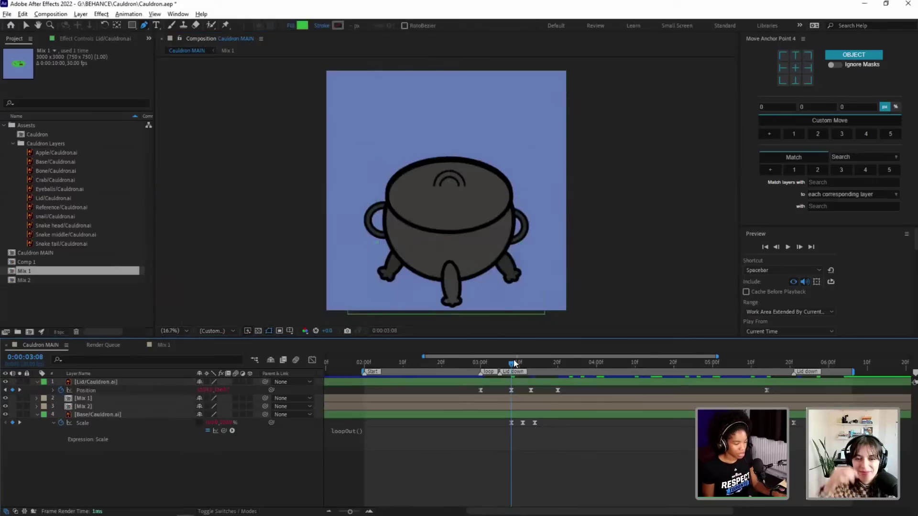
key(space)
key(space)
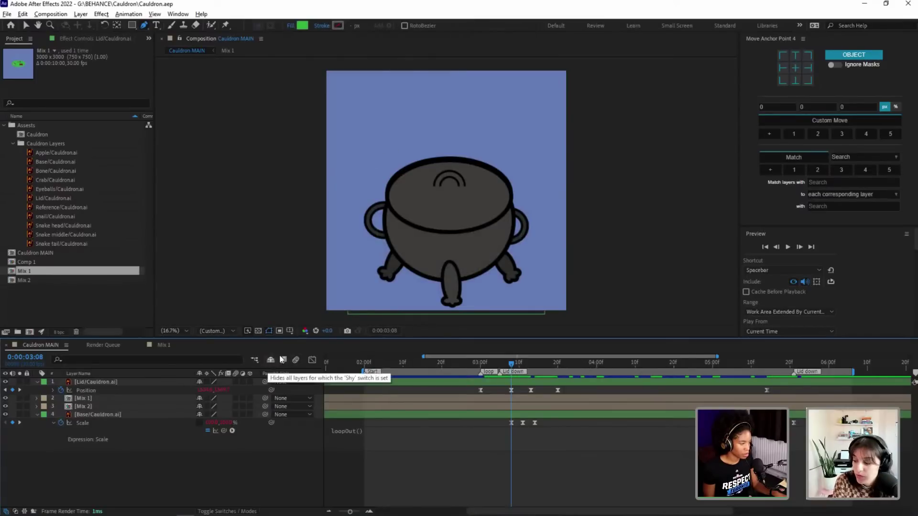
Step: Enable motion blur for the composition and the Lid layer, compare it off and on at 0:00:03:05, and preview the animation
click(295, 361)
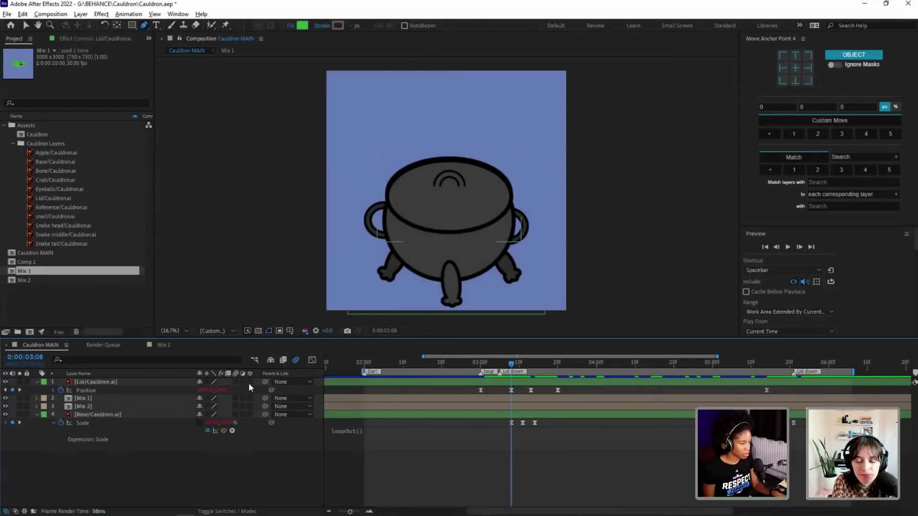
mouse_move(497, 364)
mouse_down()
mouse_move(465, 362)
mouse_move(510, 369)
mouse_move(499, 370)
mouse_up()
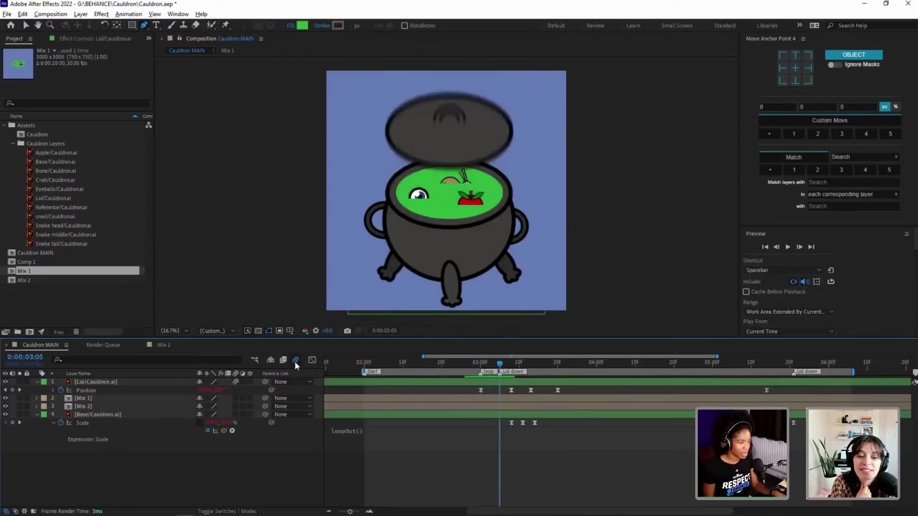
click(237, 382)
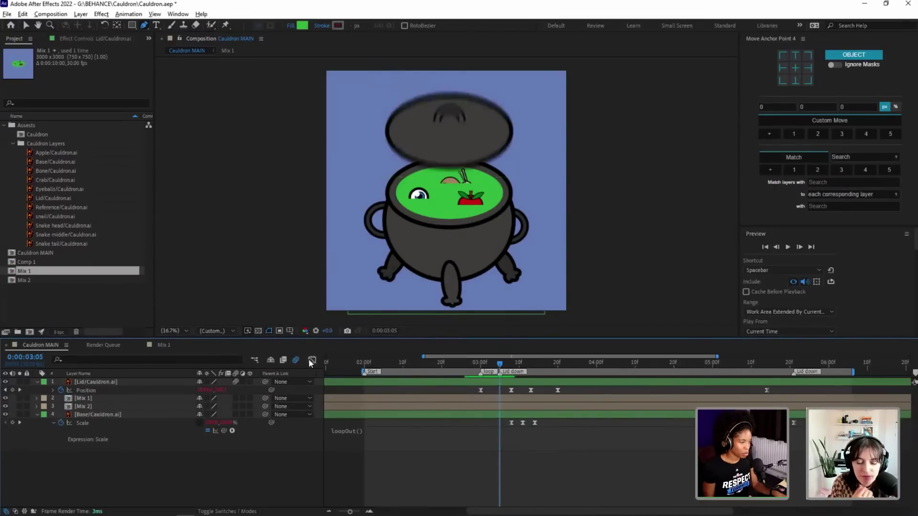
click(297, 360)
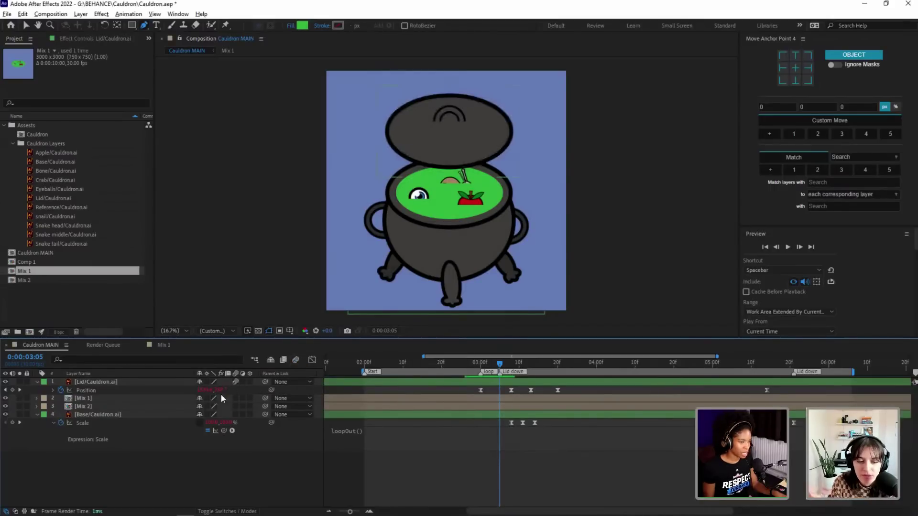
click(296, 360)
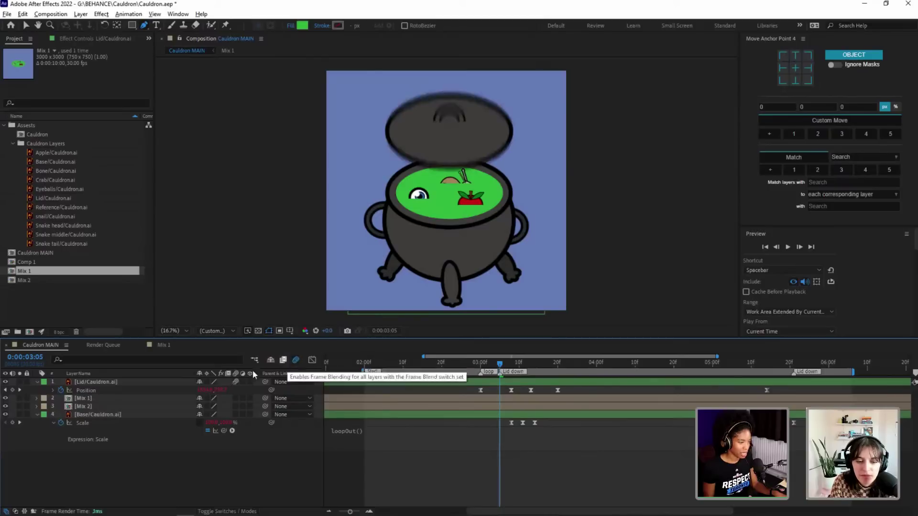
click(242, 511)
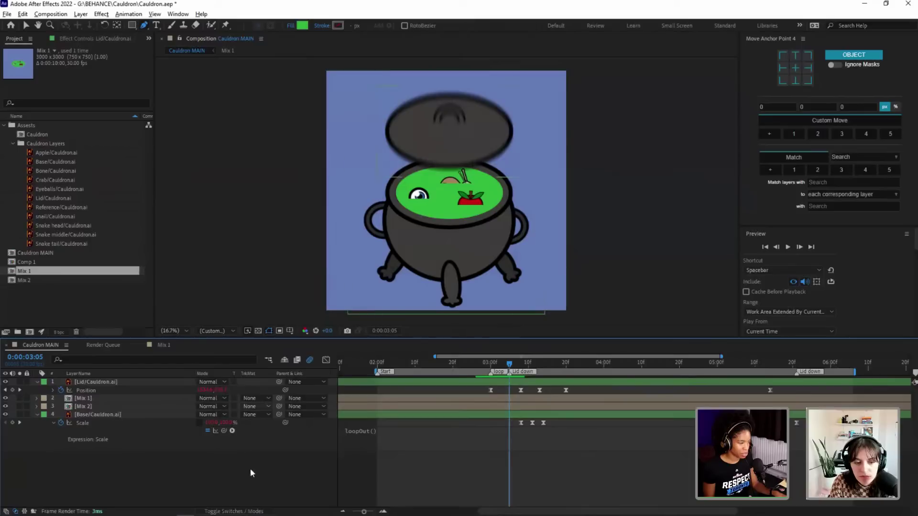
click(254, 511)
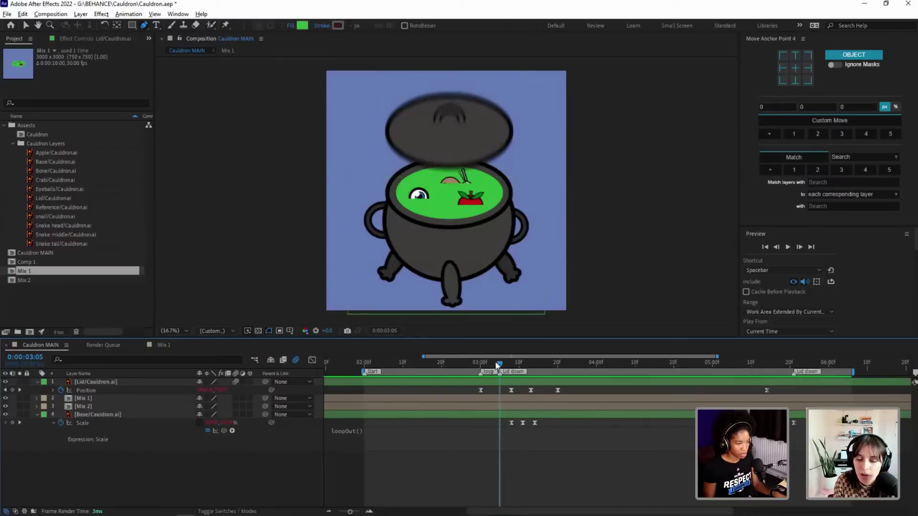
key(space)
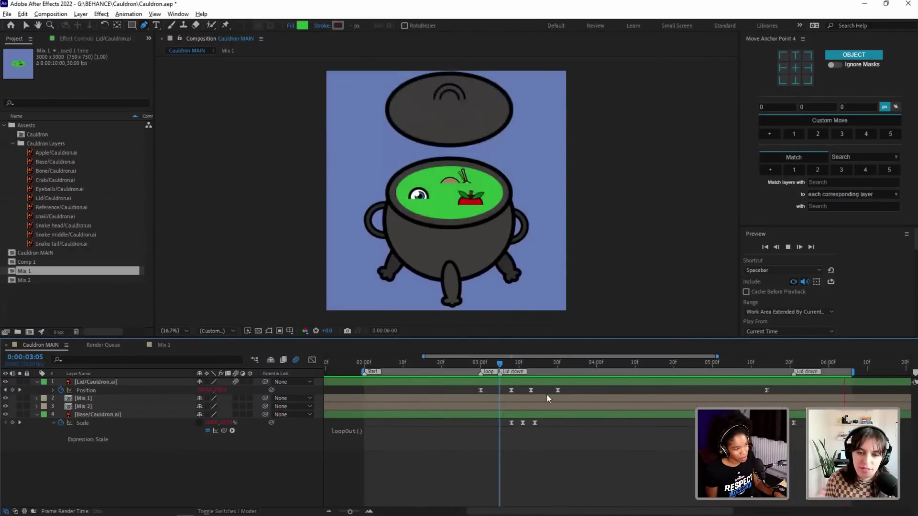
Step: Shift the Base layer's three impact Scale keyframes one frame earlier to start at 0:00:03:07, and preview the timing
click(509, 365)
drag(510, 365, 513, 365)
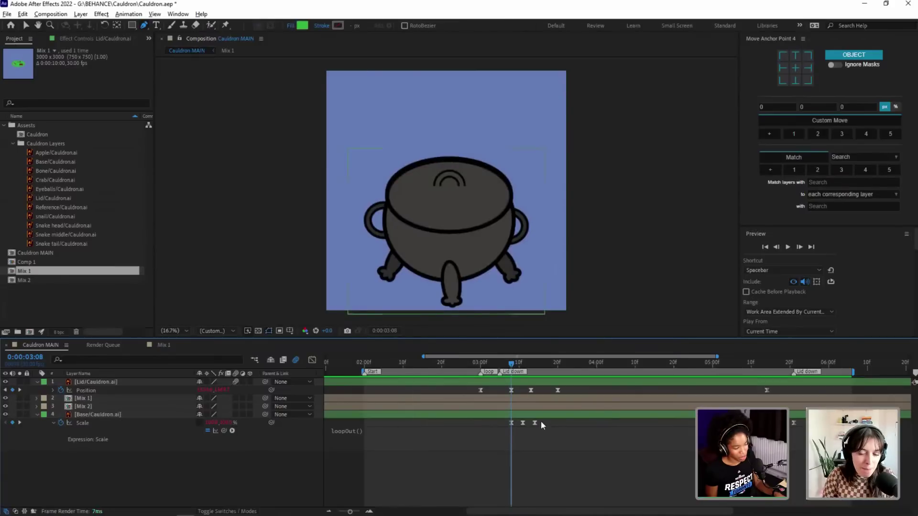
drag(541, 421, 506, 425)
click(496, 365)
key(space)
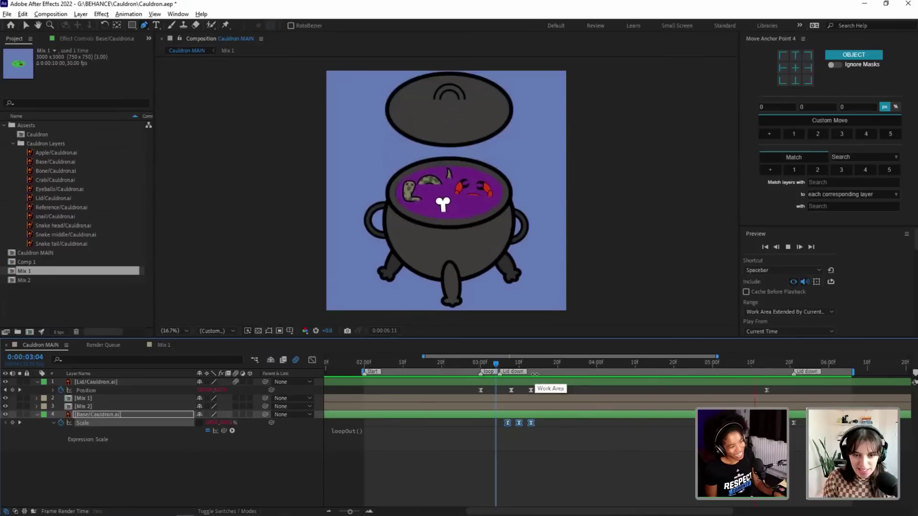
Step: Examine the lid's impact frame by frame, inspect the Base layer's Scale speed graph, and replay the animation
click(508, 366)
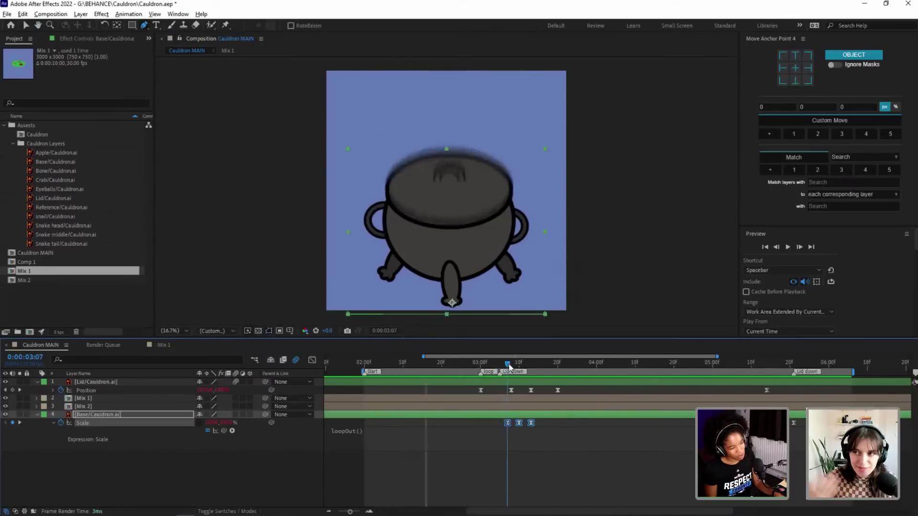
drag(508, 366, 535, 371)
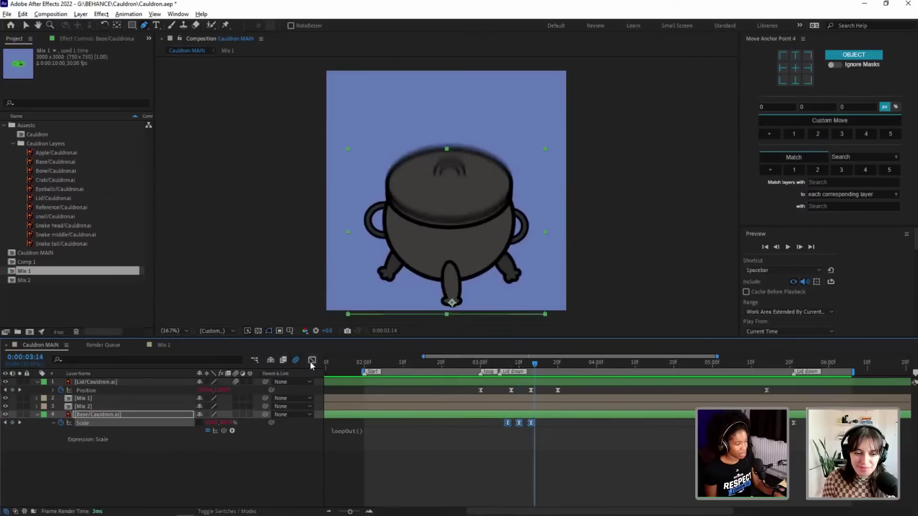
click(312, 361)
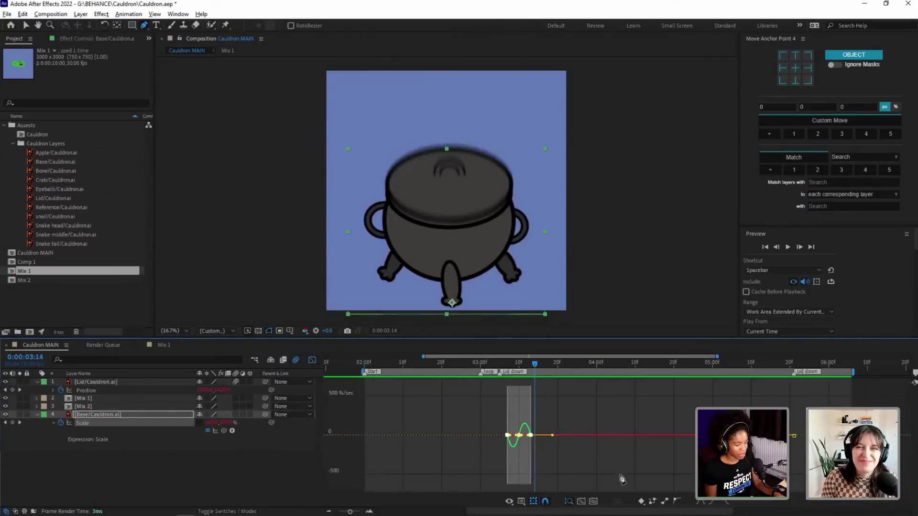
click(312, 361)
drag(532, 366, 464, 376)
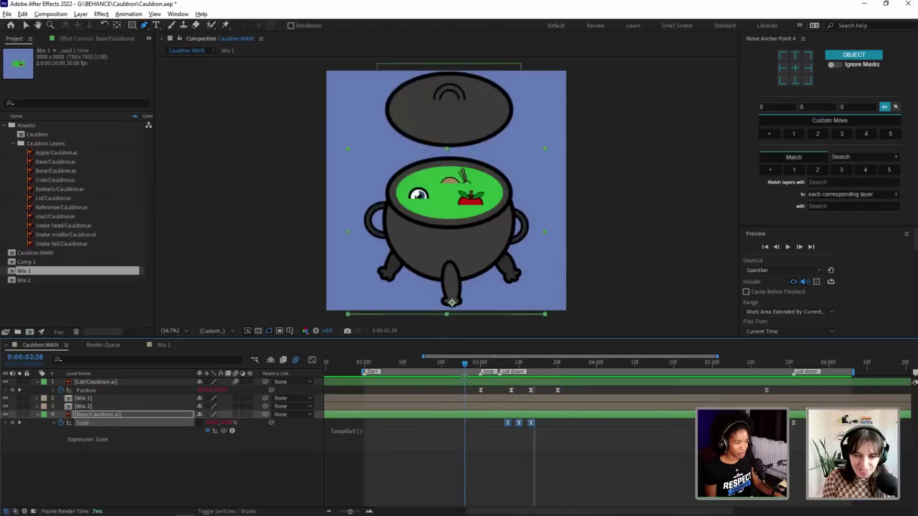
key(space)
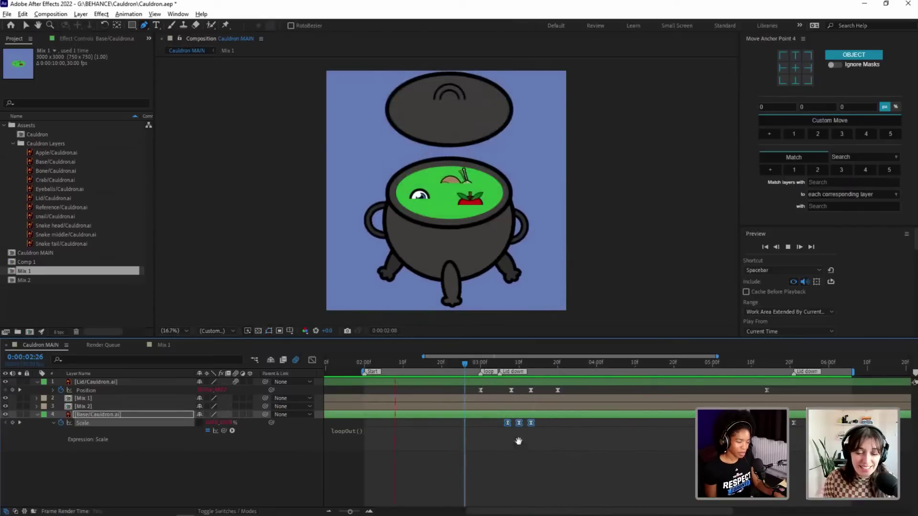
key(space)
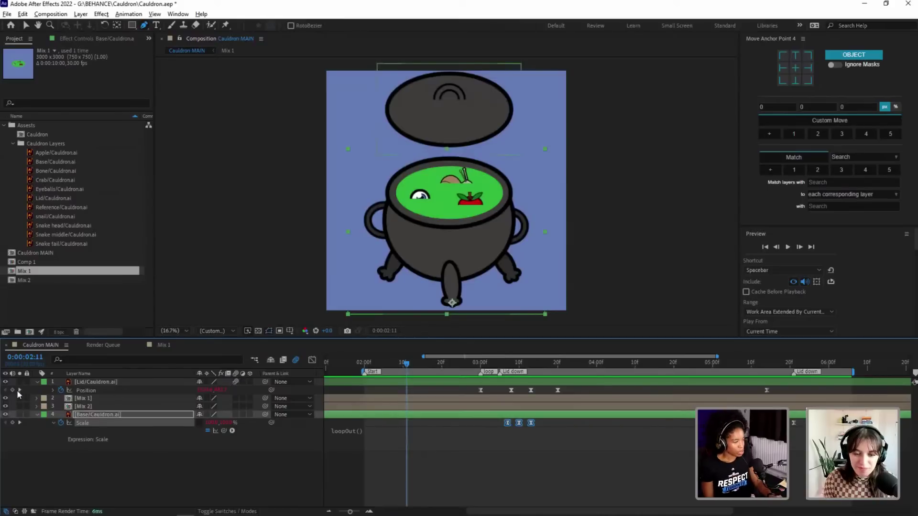
Step: Collapse the Lid layer's properties, save the project, and enlarge the composition preview area
click(37, 382)
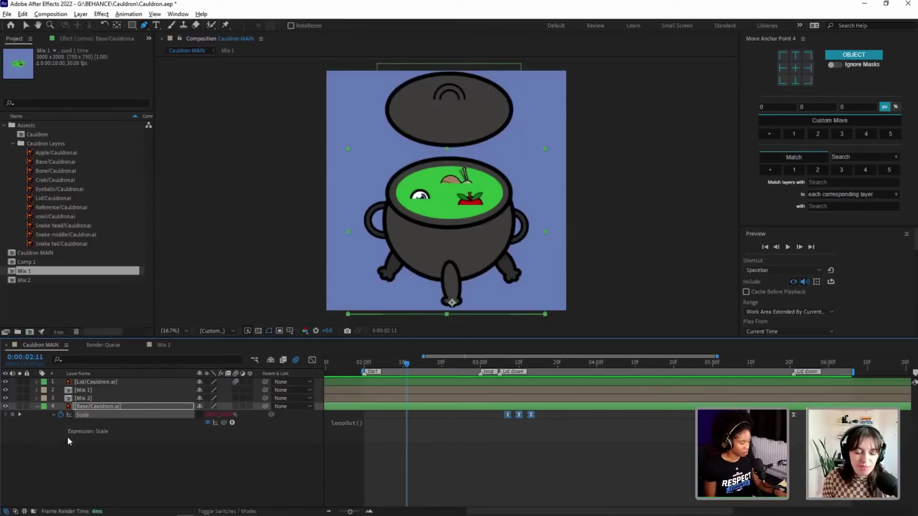
key(ctrl+s)
drag(365, 339, 365, 371)
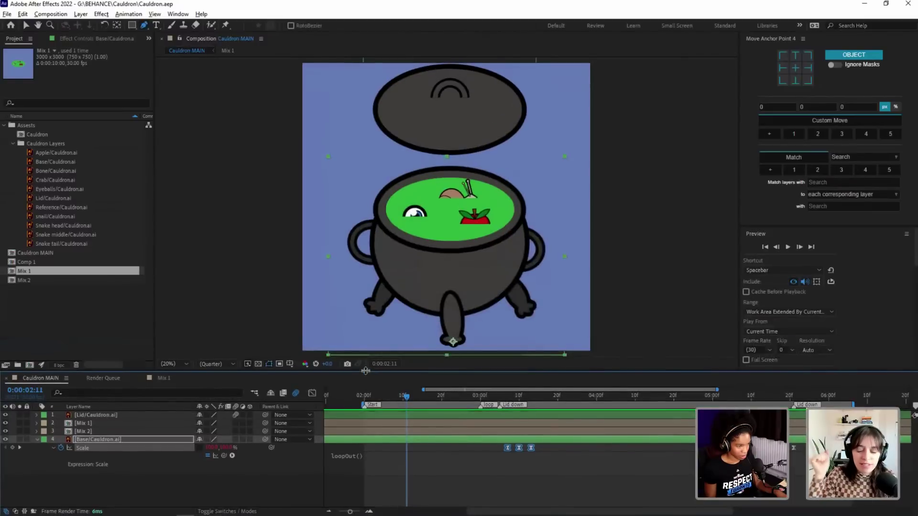
Step: Open the Mix 1 precomposition from the main cauldron composition and lock all seven of its layers
click(84, 423)
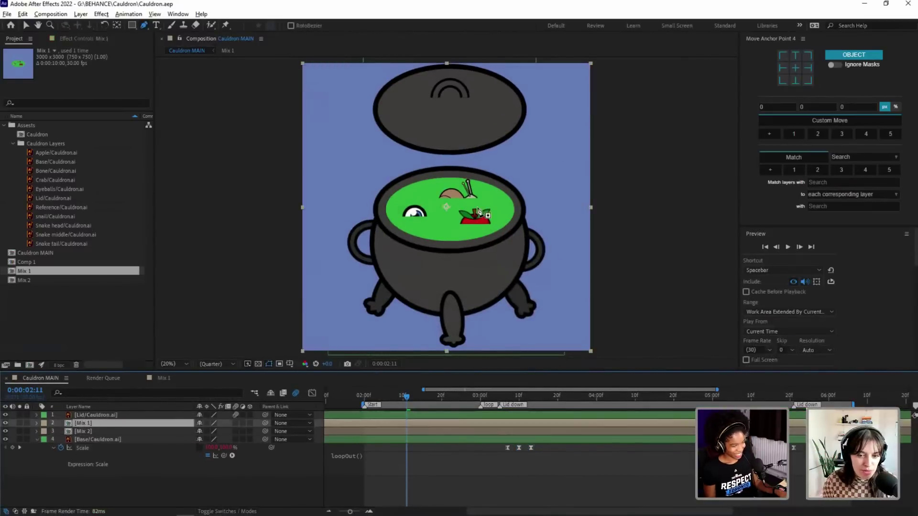
scroll(476, 208, up, 2)
drag(421, 210, 451, 221)
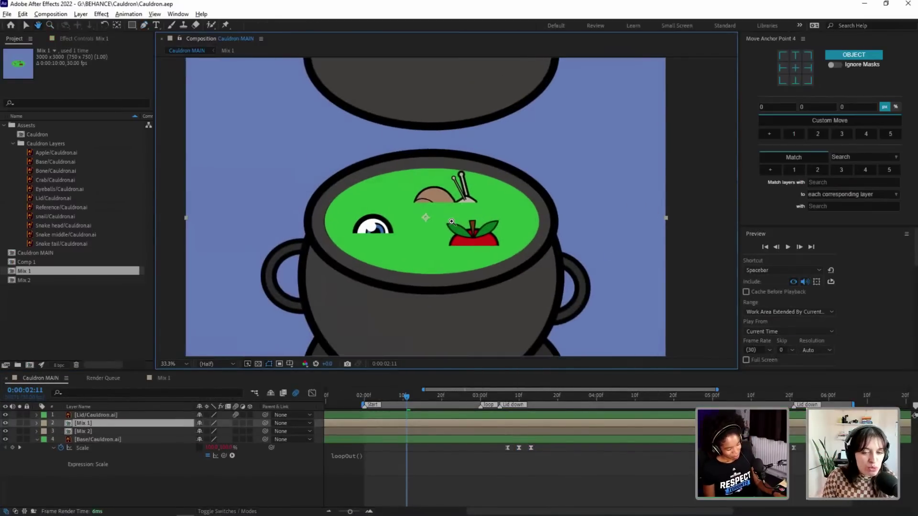
key(v)
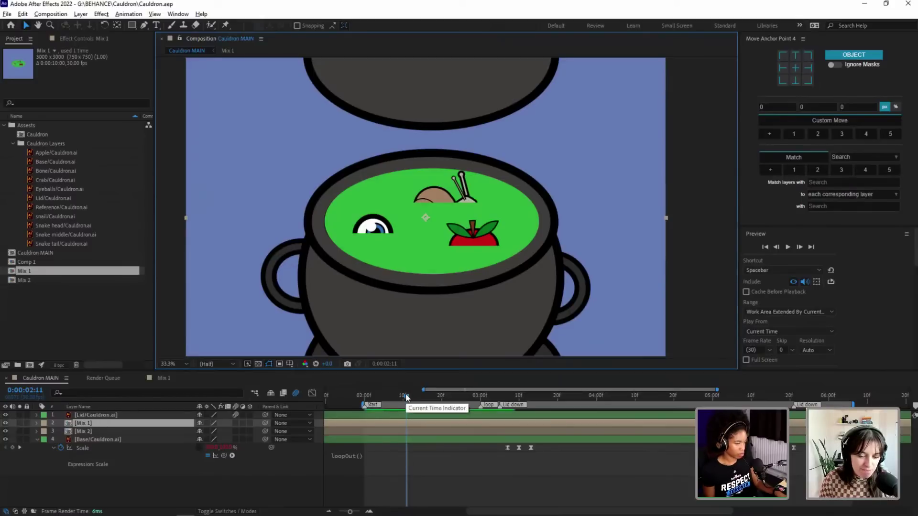
double_click(81, 423)
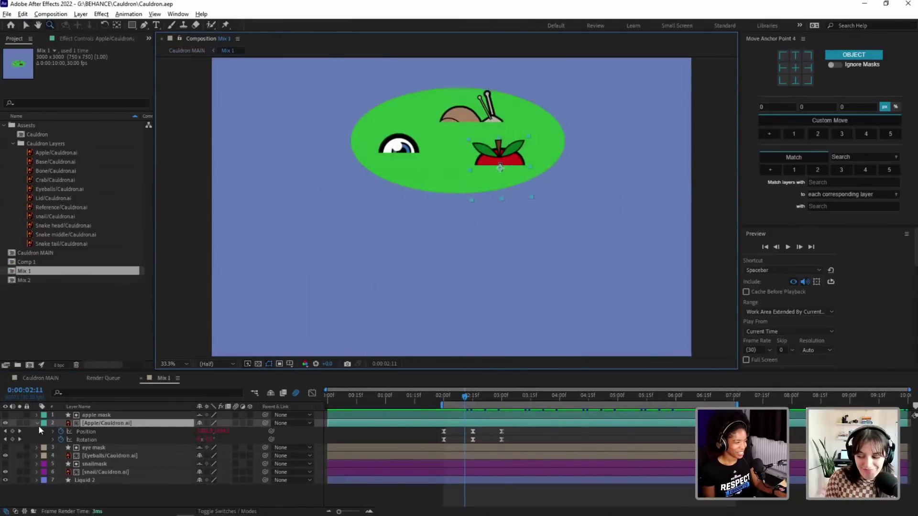
click(37, 423)
drag(27, 417, 25, 464)
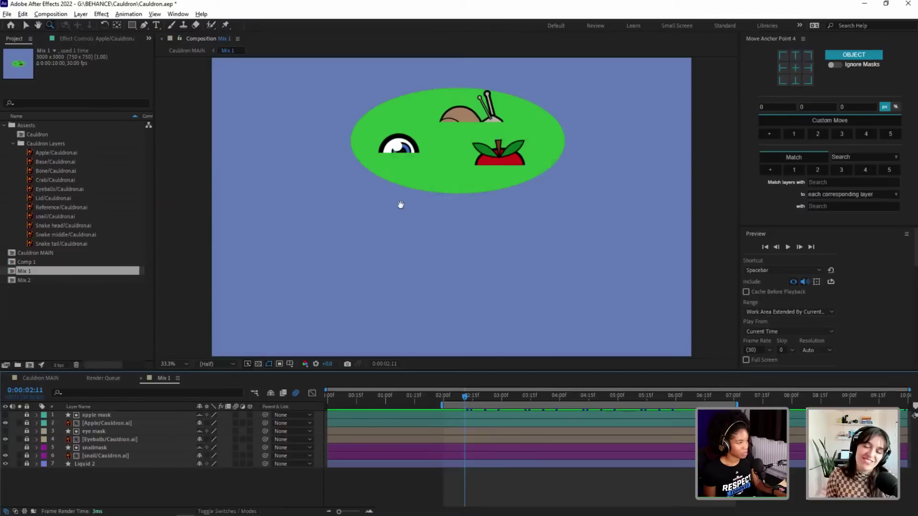
Step: Activate the Ellipse tool and set its stroke to dark green 0C4609, based on the sampled liquid colour
drag(399, 205, 374, 301)
drag(131, 25, 155, 46)
click(339, 26)
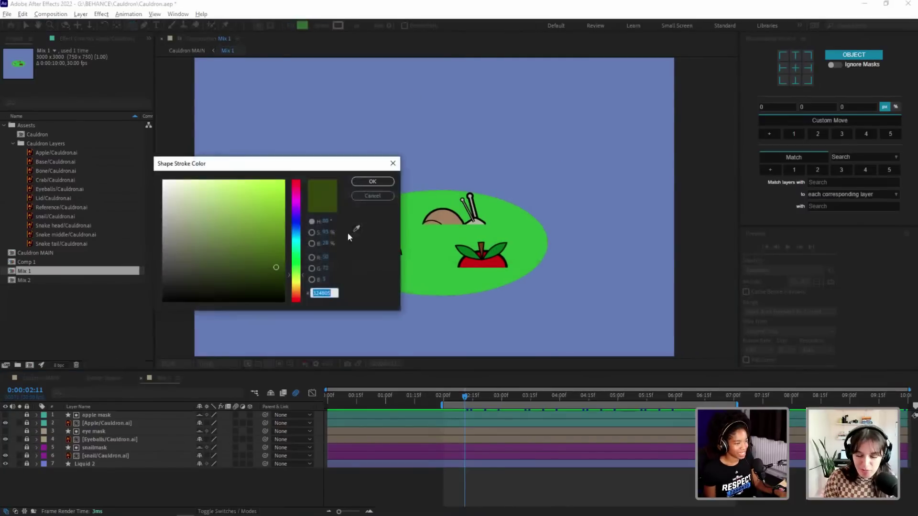
click(357, 229)
click(427, 245)
drag(257, 244, 269, 268)
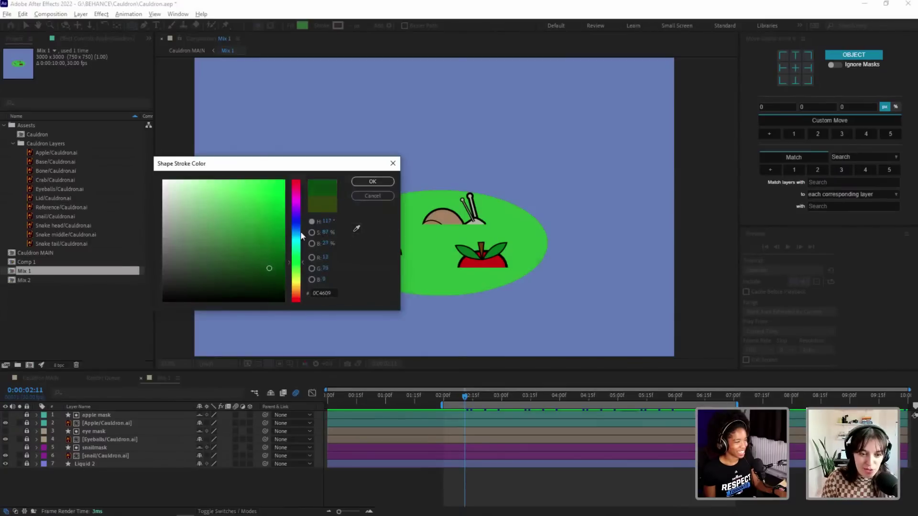
click(377, 182)
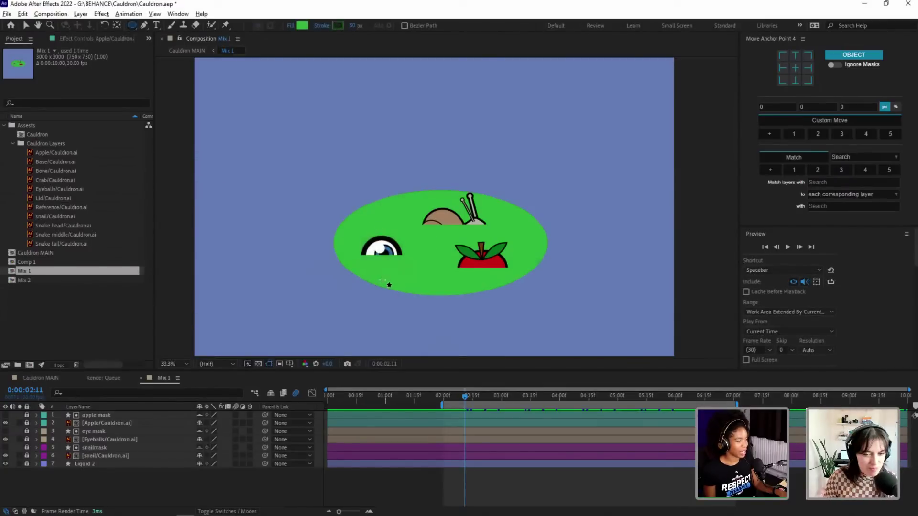
Step: Draw a small circular bubble on the green liquid between the eyeball and the apple, with a 10 px stroke
drag(417, 261, 414, 265)
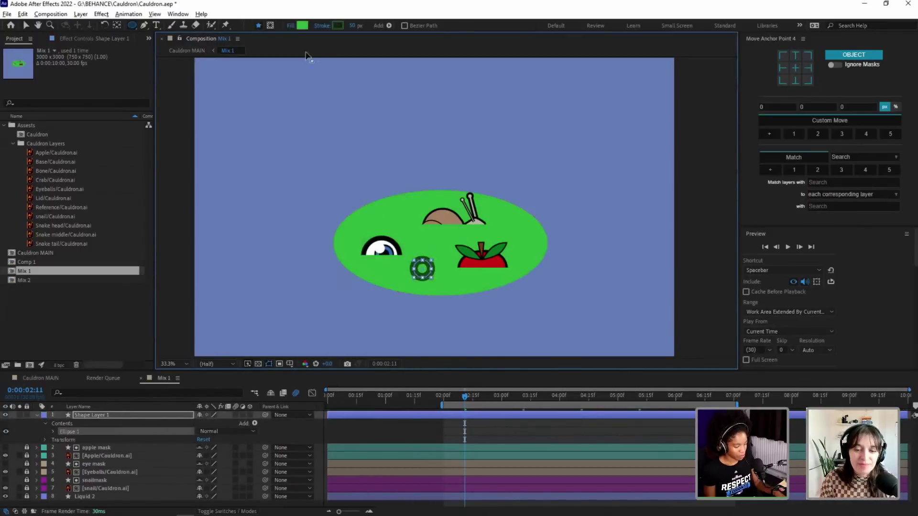
key(v)
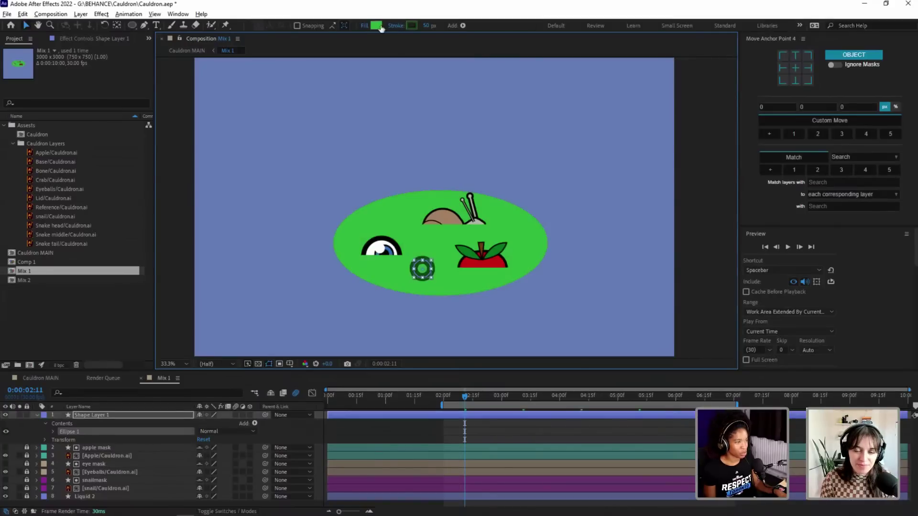
click(427, 26)
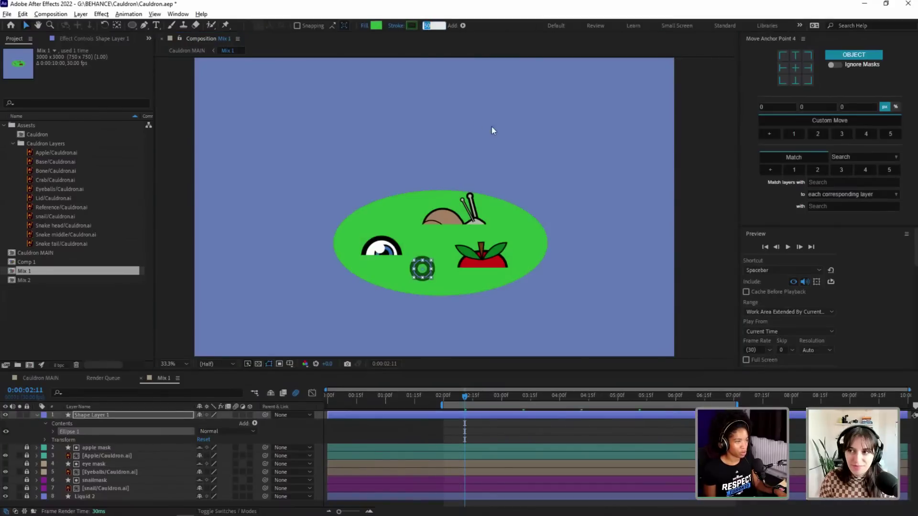
text(10)
key(Return)
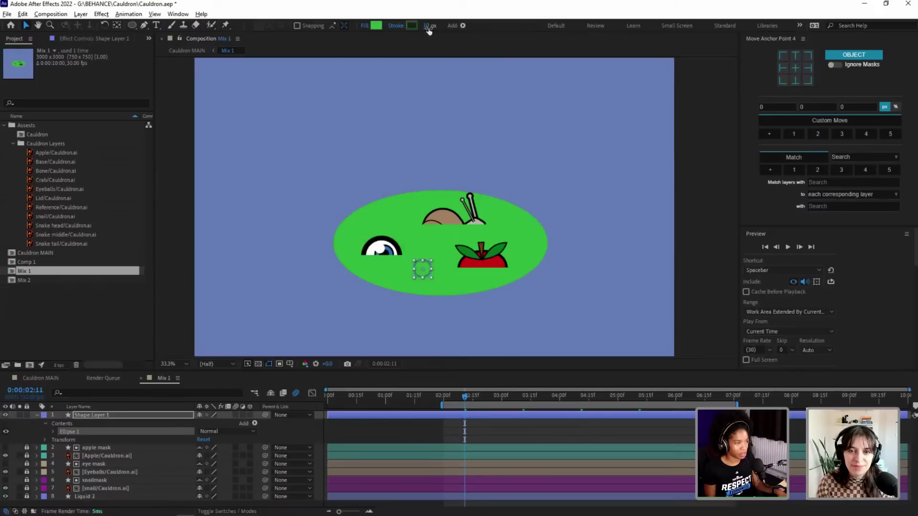
Step: Reposition the bubble lower on the green liquid, between the eyeball and the apple, near the liquid's front edge
click(482, 295)
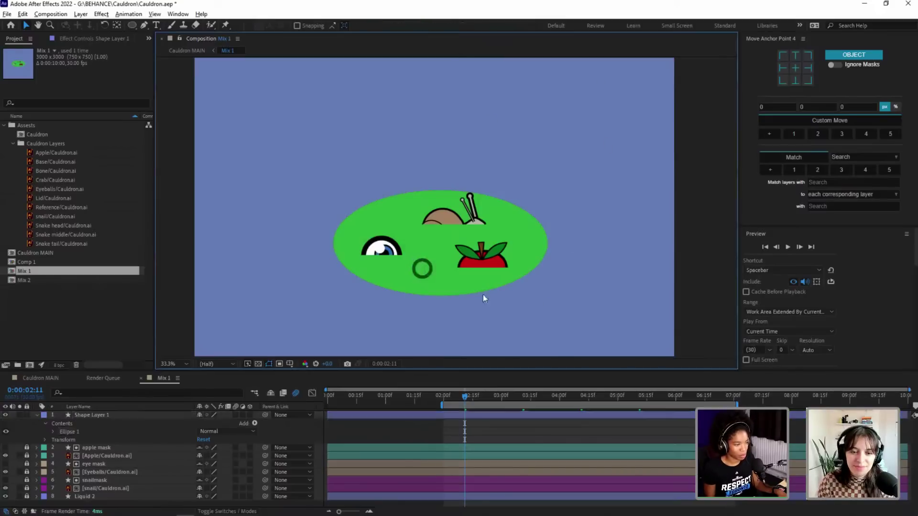
drag(427, 276, 442, 284)
click(491, 318)
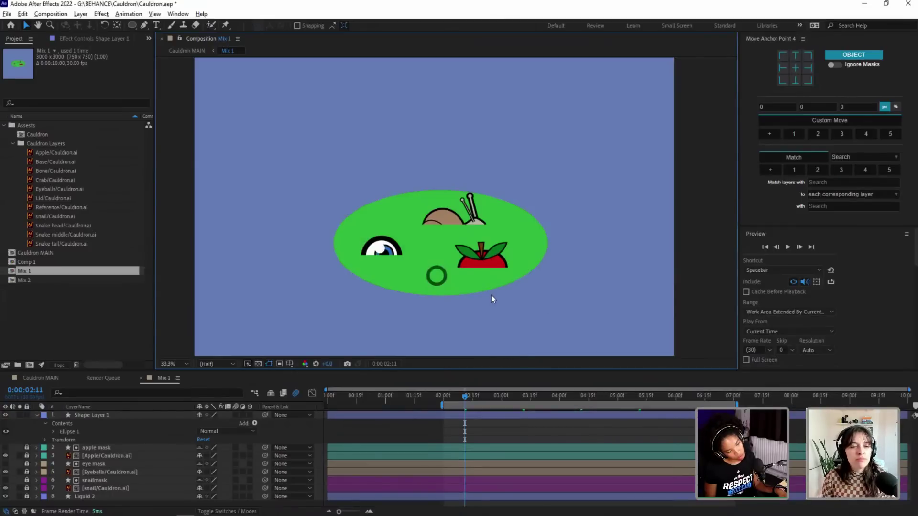
drag(437, 280, 430, 284)
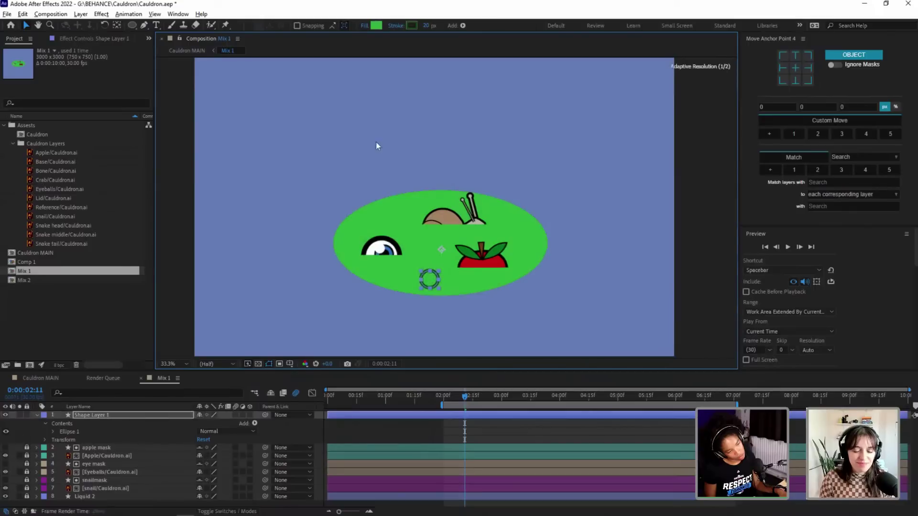
Step: Change the bubble's fill to the lighter green 49CE42 and nudge the bubble slightly on the liquid
click(376, 26)
click(249, 208)
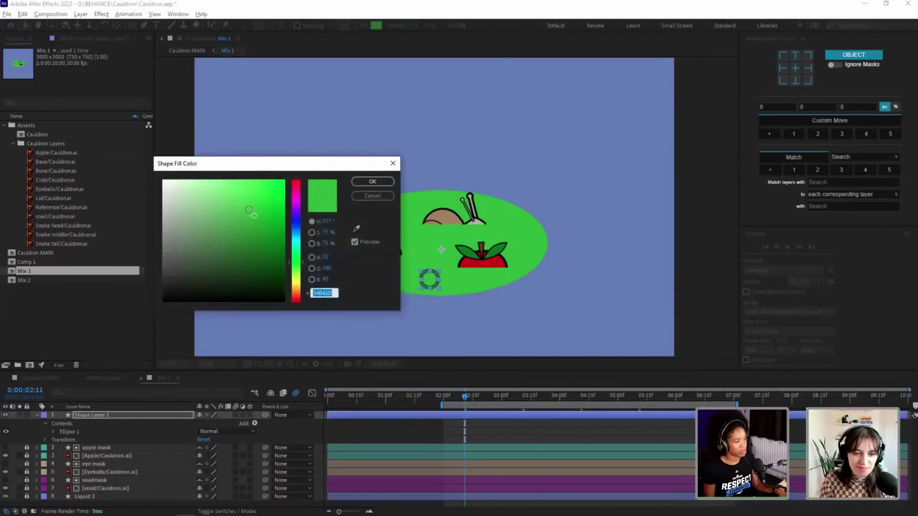
click(373, 181)
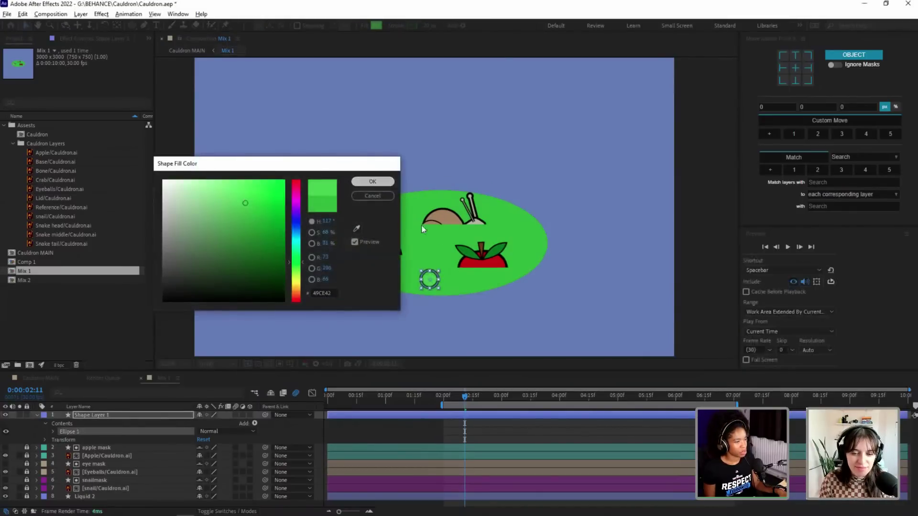
click(432, 281)
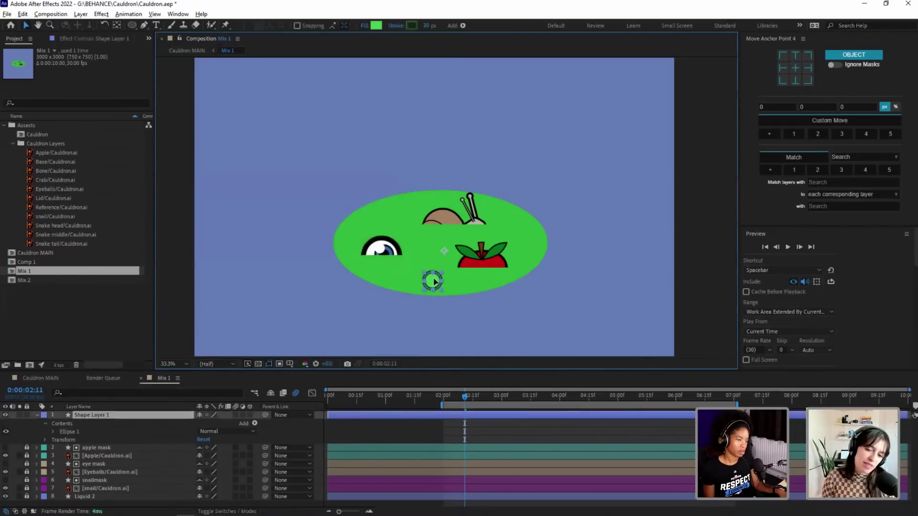
click(509, 337)
click(430, 282)
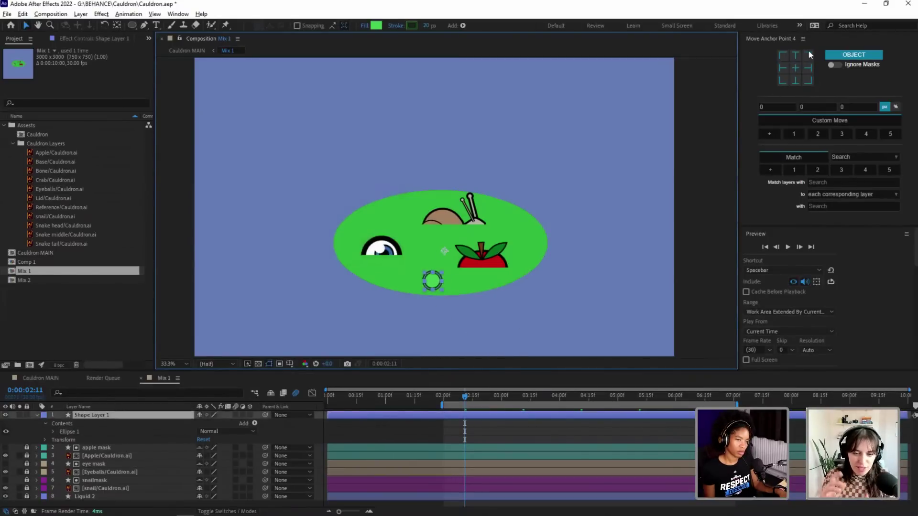
click(555, 291)
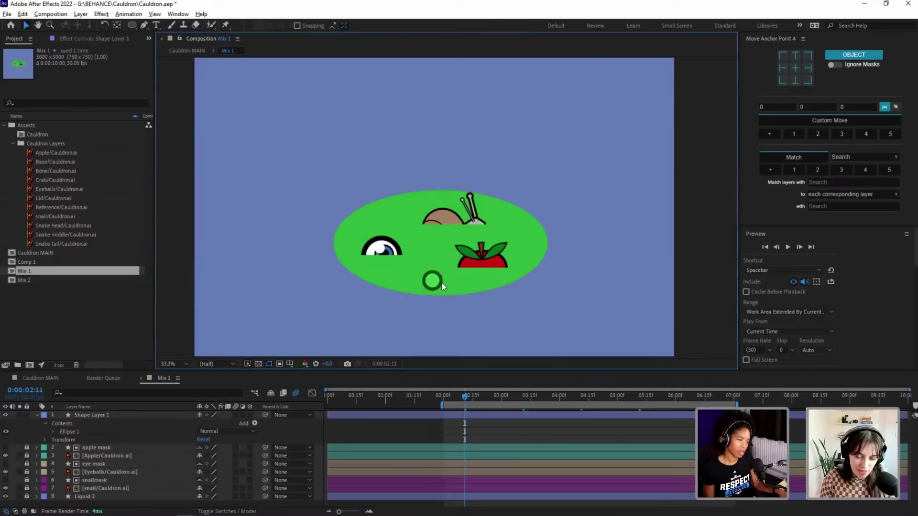
Step: Shift the bubble slightly up towards the eyeball and set its stroke width to 15 px
drag(441, 283, 433, 277)
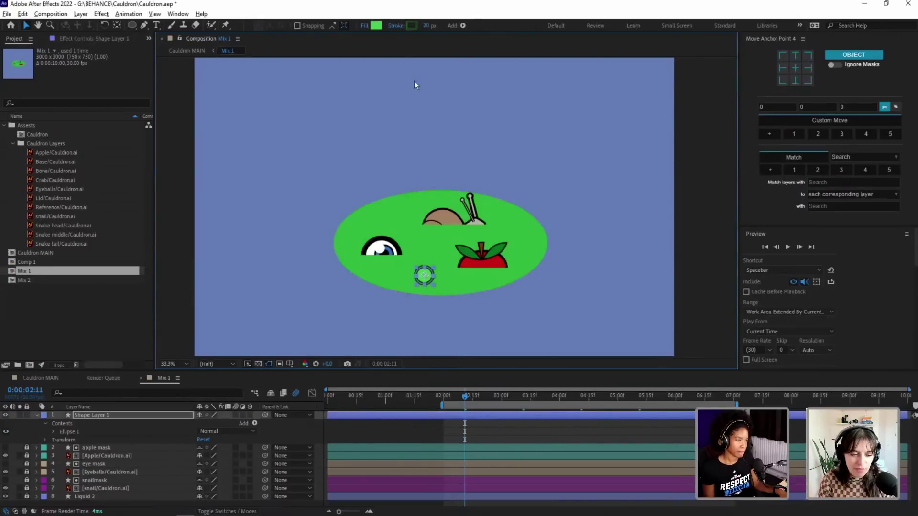
click(423, 26)
text(15)
key(Return)
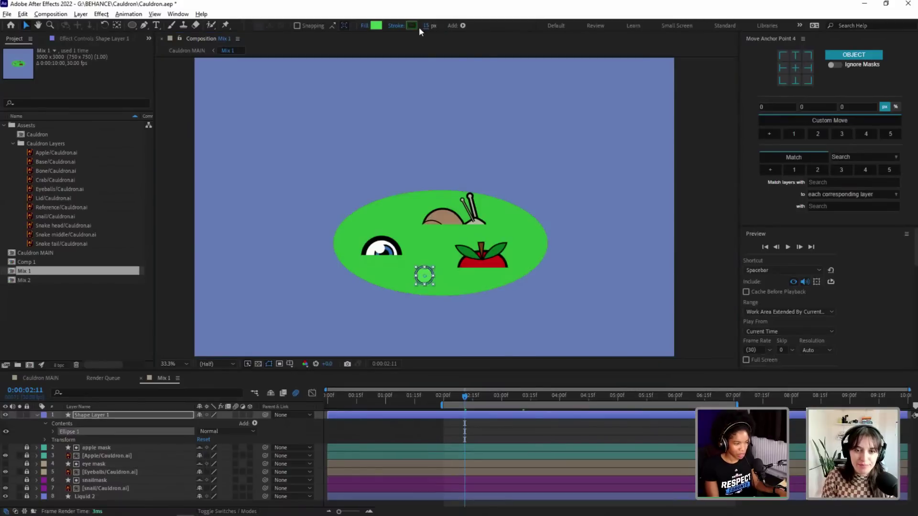
click(480, 338)
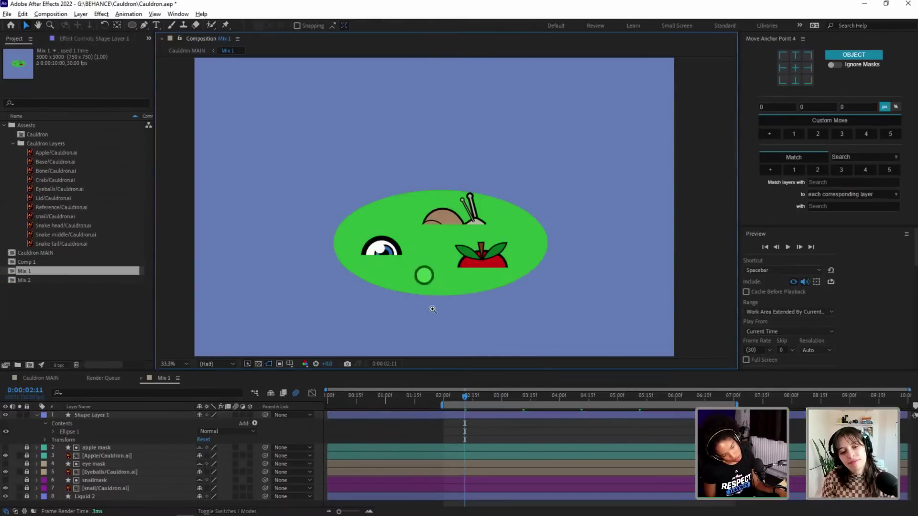
Step: Try to edit the bubble's lowest point with the Pen tool at a 100% close-up
scroll(432, 301, up, 3)
drag(467, 194, 428, 303)
key(z)
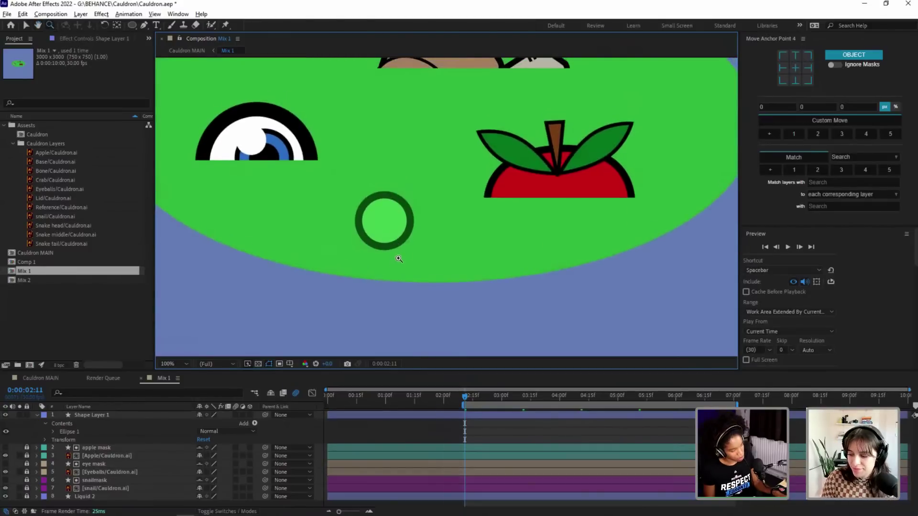
key(v)
click(386, 248)
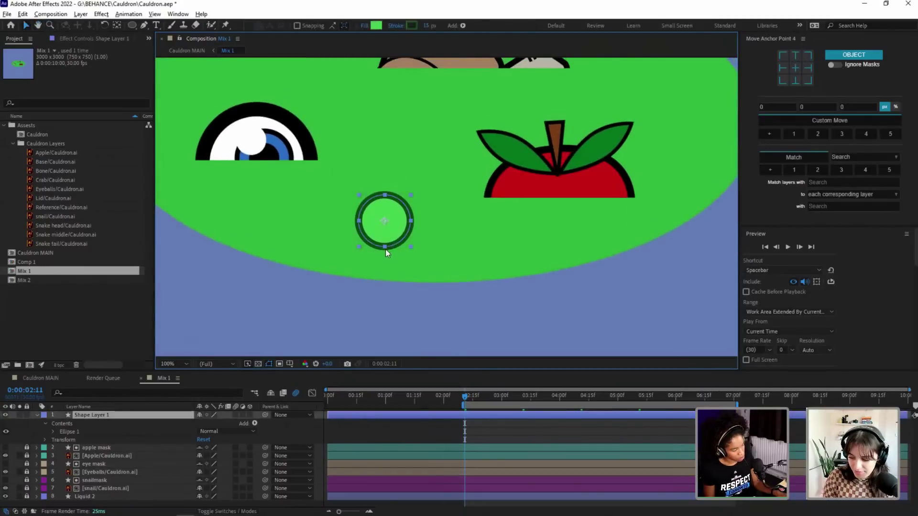
key(a)
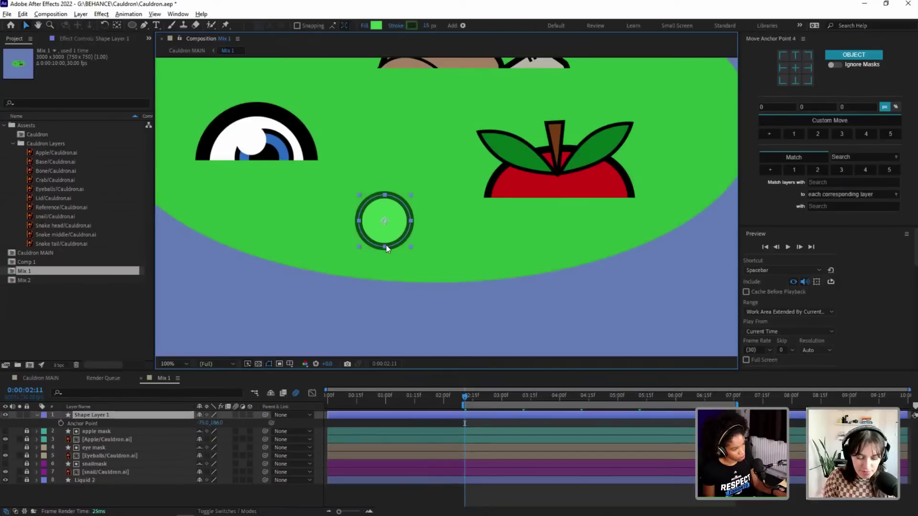
key(p)
click(144, 27)
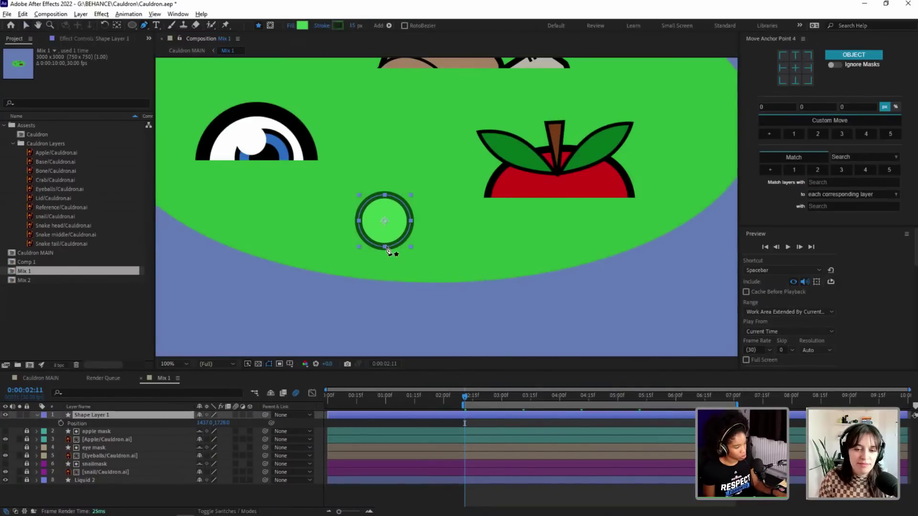
key(a)
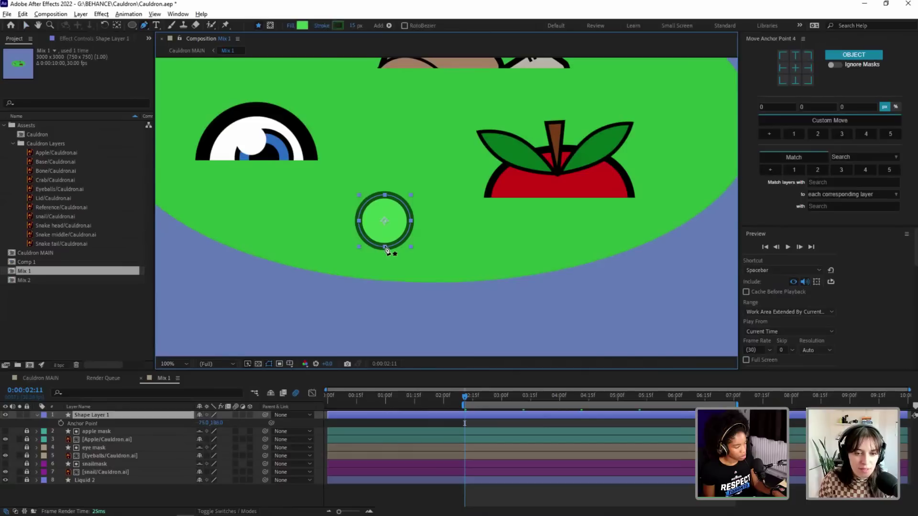
click(386, 247)
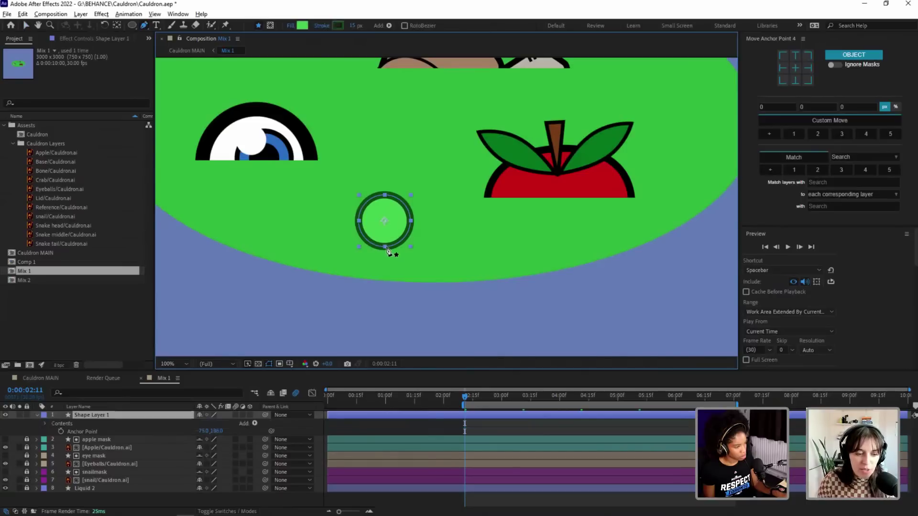
key(v)
key(Return)
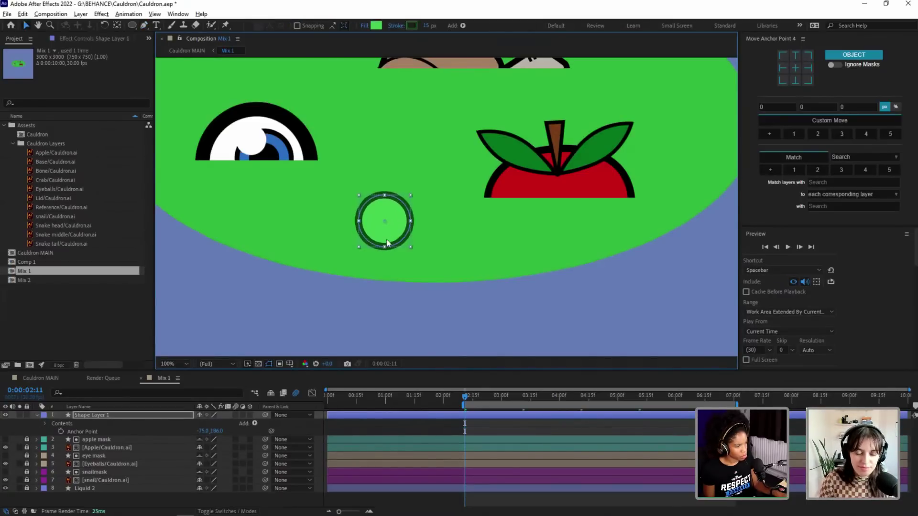
Step: Reveal the Ellipse 1 contents and Ellipse Path 1 size and position properties of Shape Layer 1
click(45, 423)
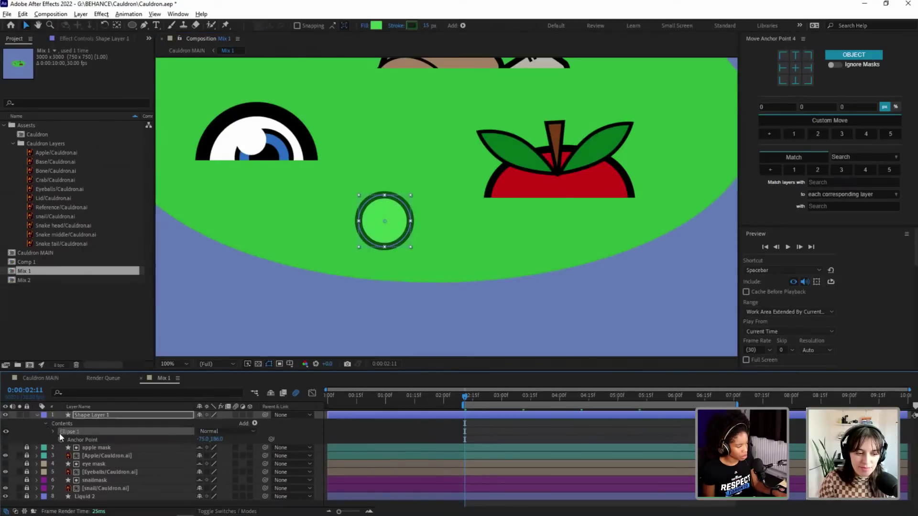
click(53, 432)
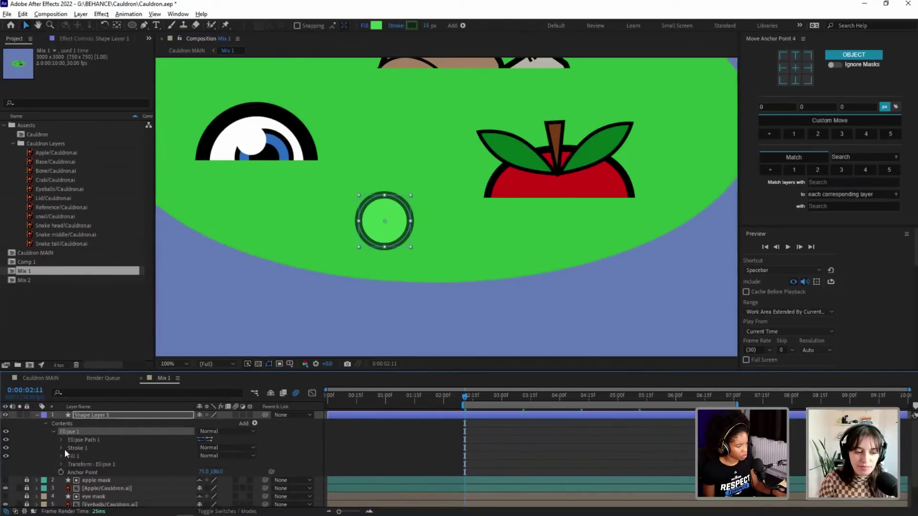
click(62, 440)
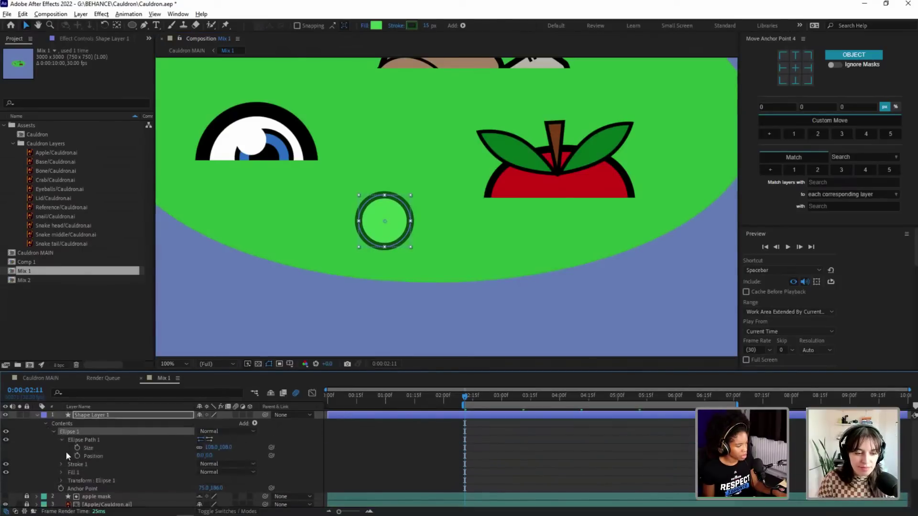
click(74, 464)
click(394, 221)
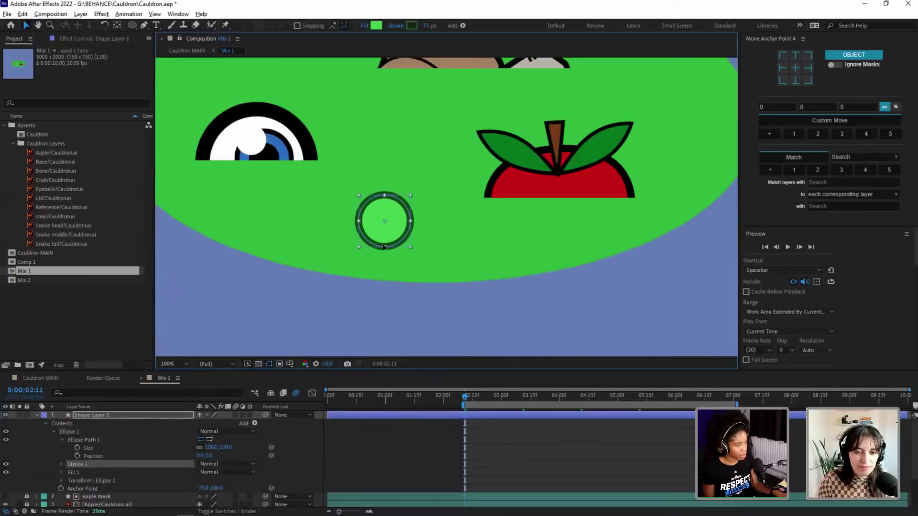
Step: Try to convert the bubble's bottom vertex with the Convert Vertex tool, pulling it slightly downward
click(144, 29)
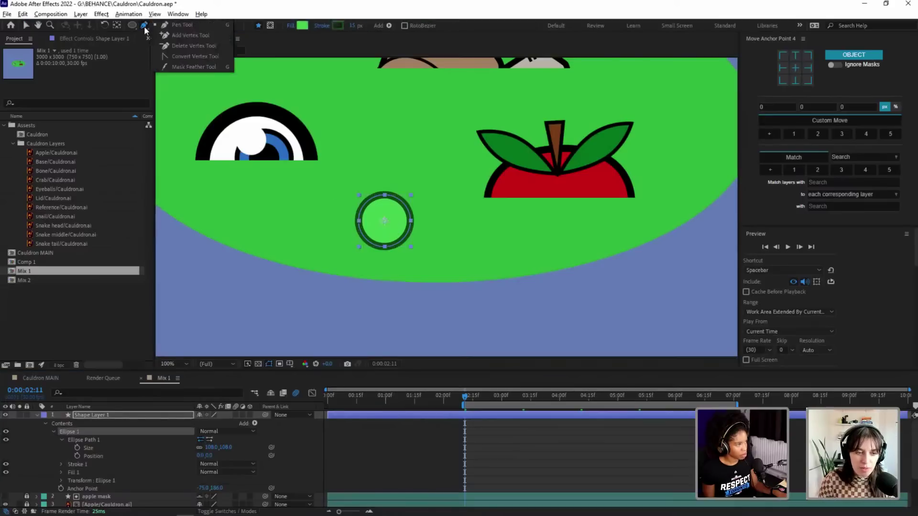
click(192, 56)
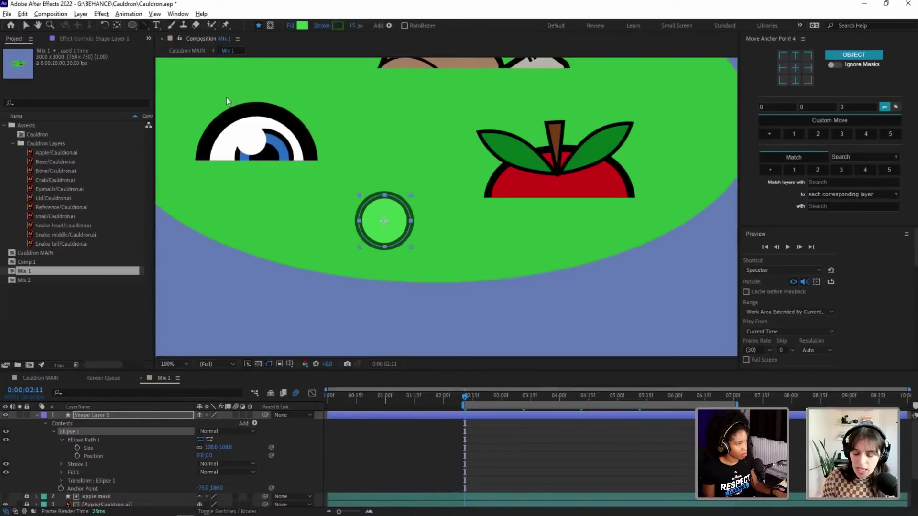
drag(385, 246, 380, 247)
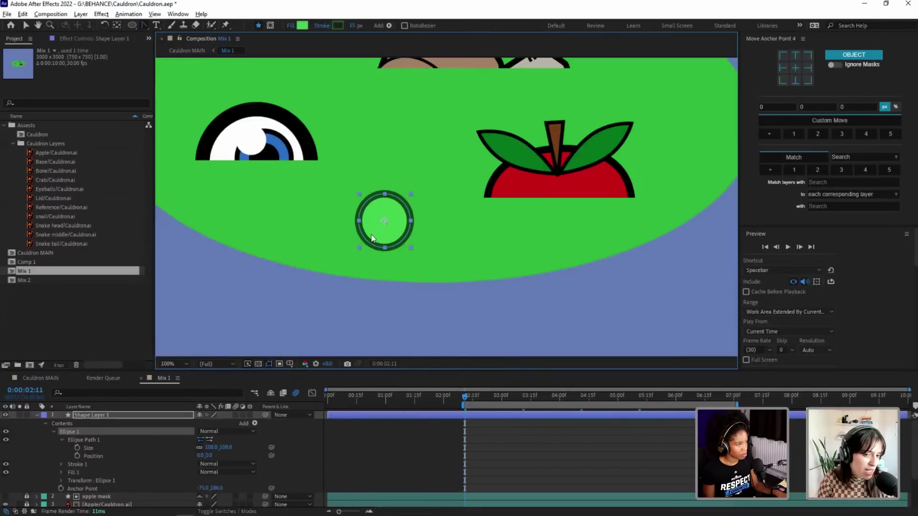
Step: Return to the Selection tool and stretch the bubble slightly wider from its side handle
click(26, 25)
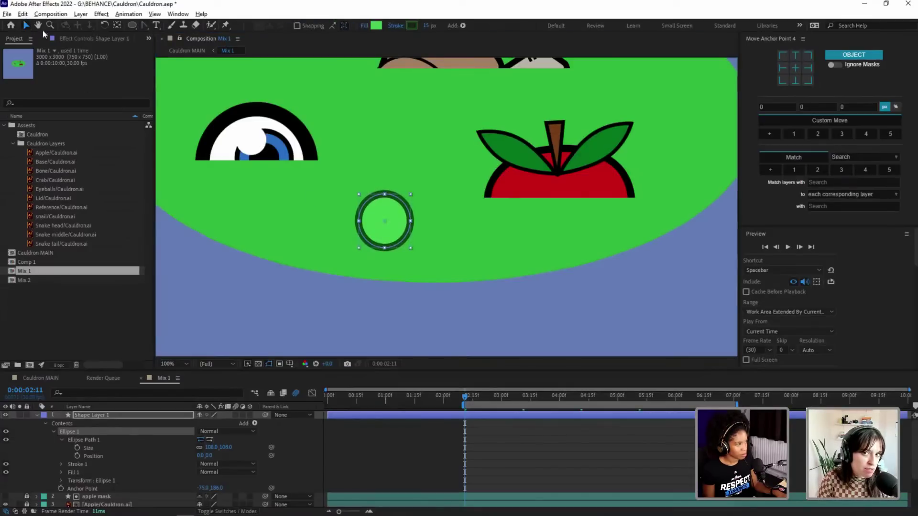
click(393, 243)
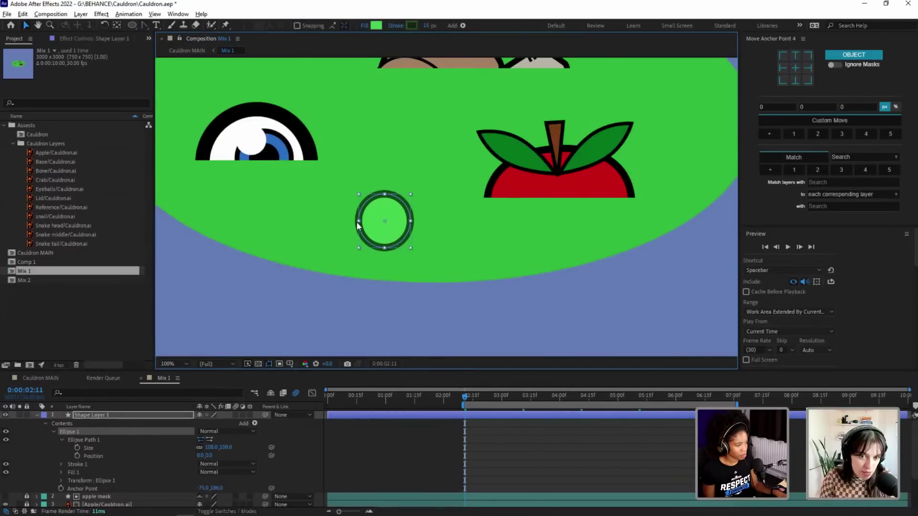
drag(358, 221, 353, 223)
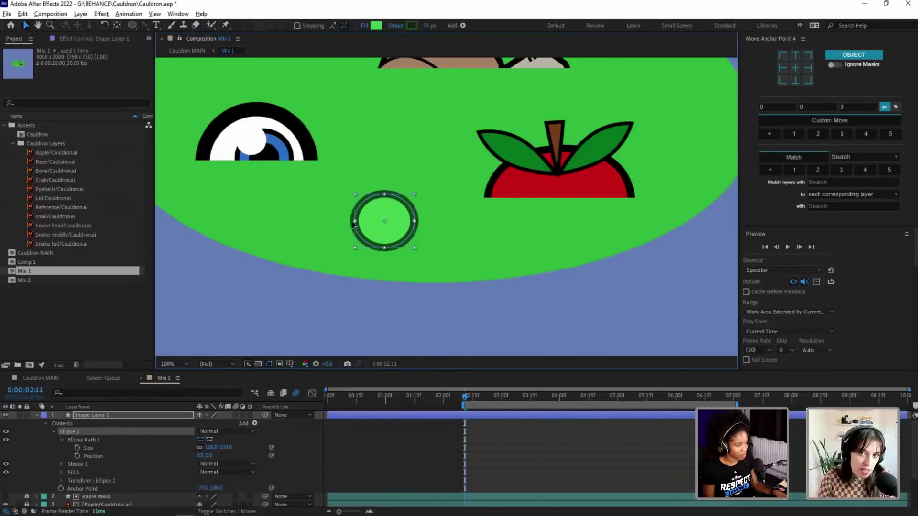
Step: Reselect the bubble shape and set its stroke width to 10 px
click(383, 253)
click(384, 245)
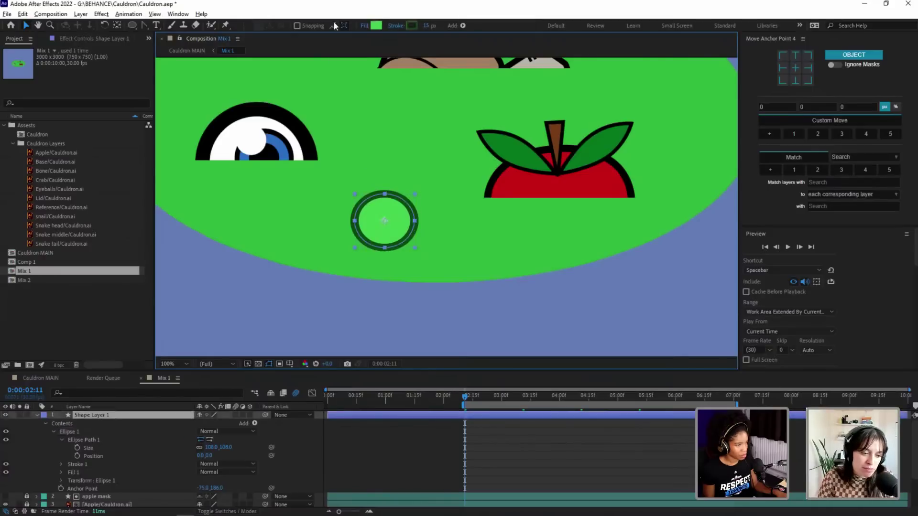
click(429, 27)
text(10)
key(Return)
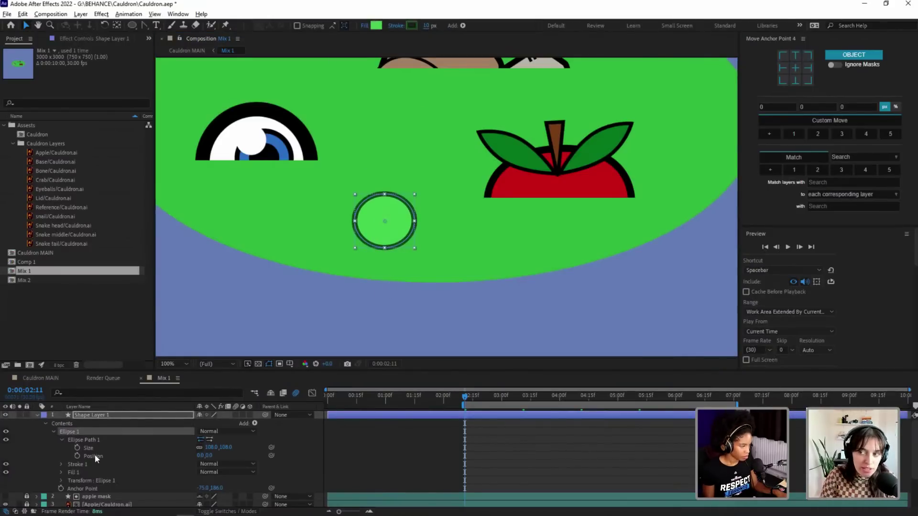
Step: Select Ellipse Path 1 and pull the bubble's bottom point down with the Pen tool to make it taller
click(96, 439)
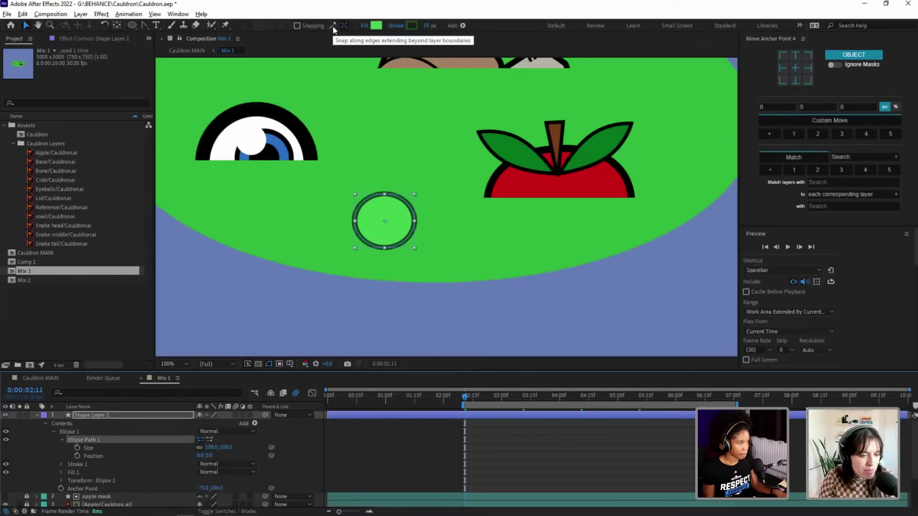
click(144, 25)
drag(385, 248, 383, 250)
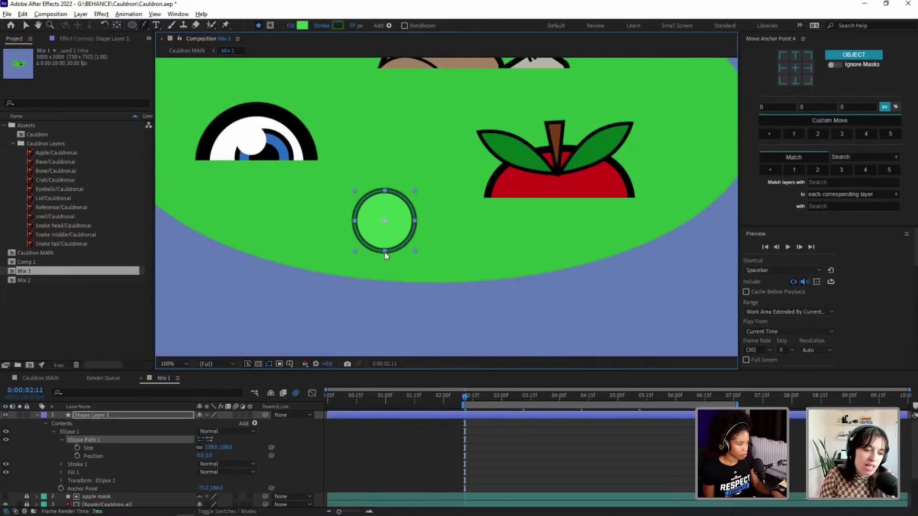
key(p)
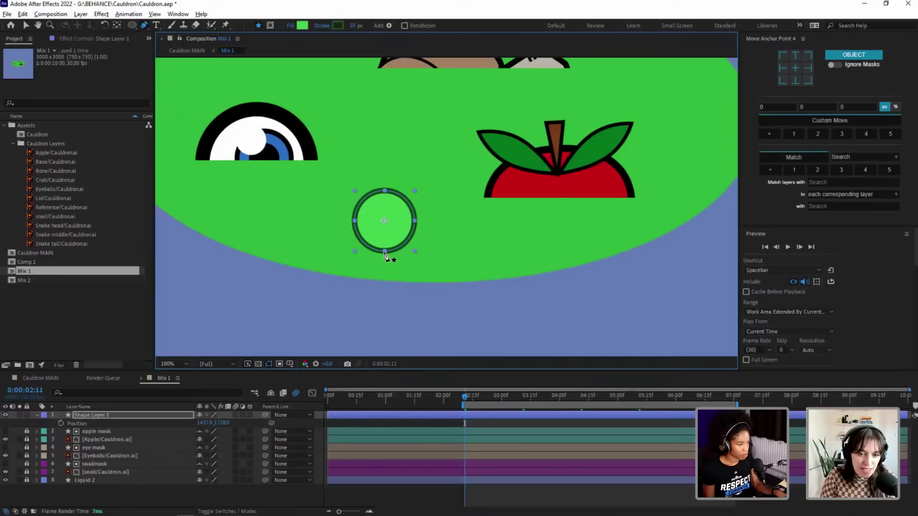
Step: Enlarge the bubble slightly from its handles and move it to about position 1481, 1731 on the liquid
key(v)
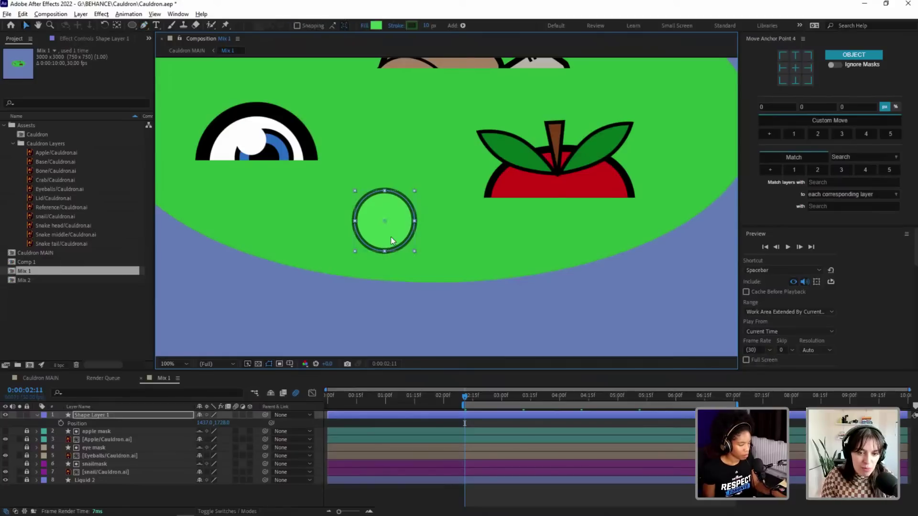
drag(391, 237, 398, 257)
click(144, 25)
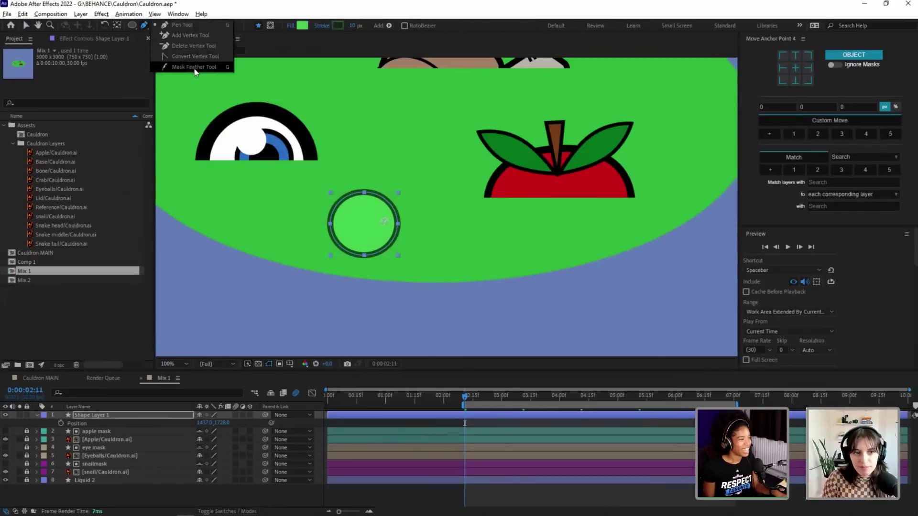
click(194, 68)
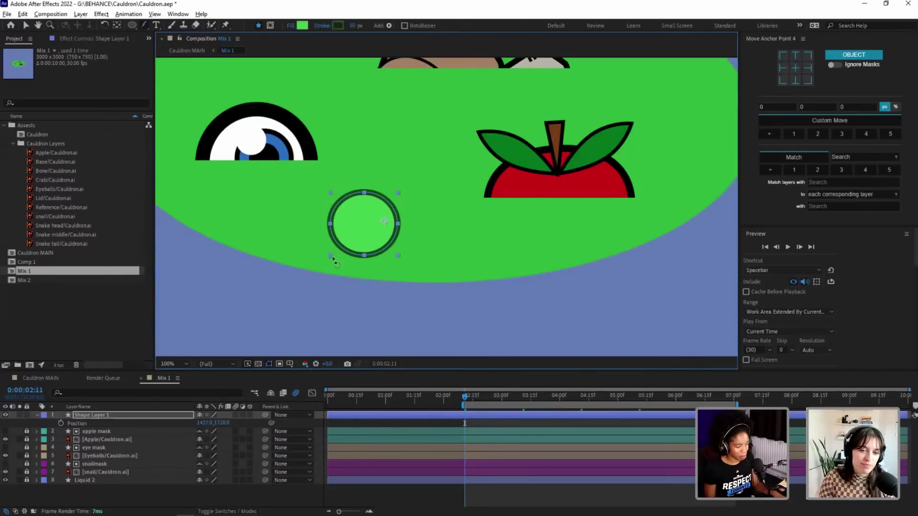
key(v)
click(375, 284)
drag(364, 253, 386, 255)
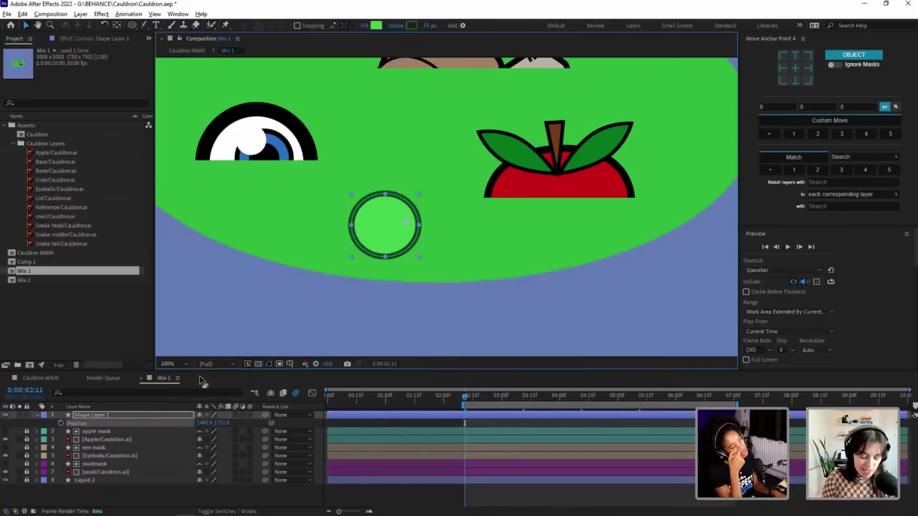
Step: Draw a closed crescent on a new shape layer with the Pen tool, its curved upper edge crossing the bubble's lower part
click(132, 25)
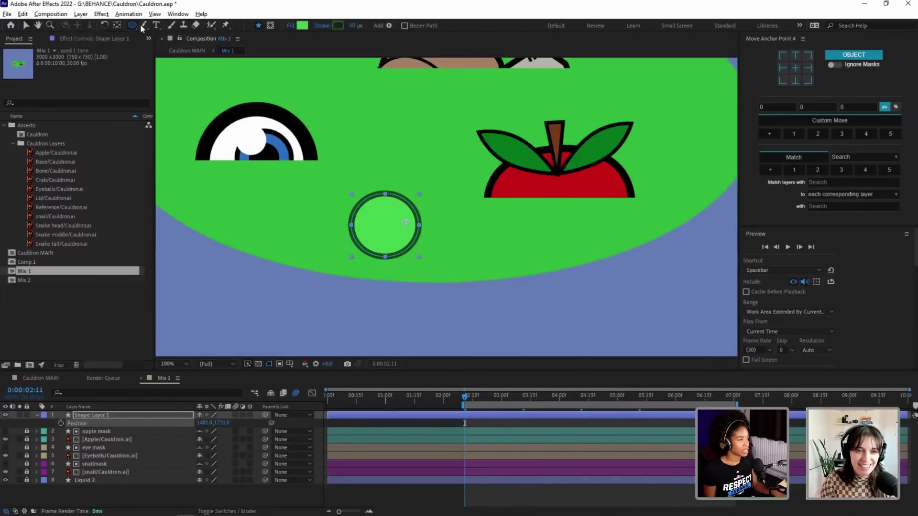
click(143, 25)
click(179, 26)
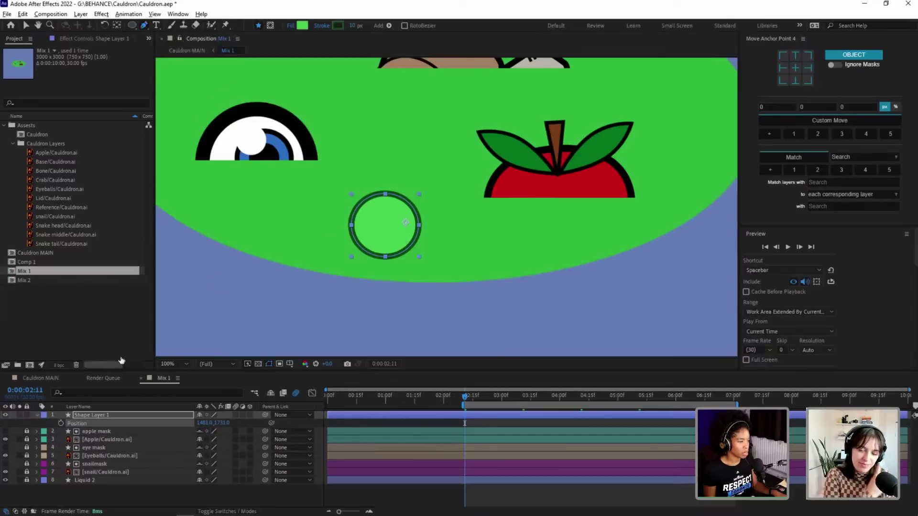
click(86, 485)
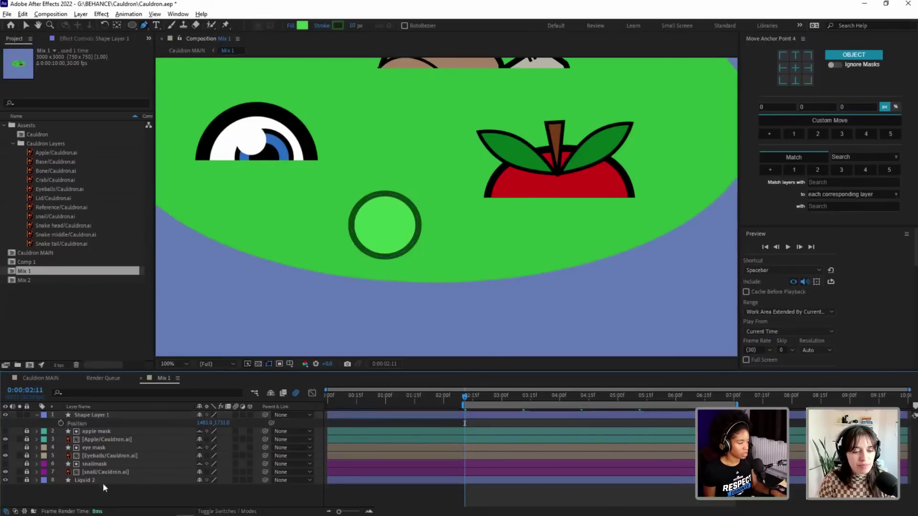
click(321, 215)
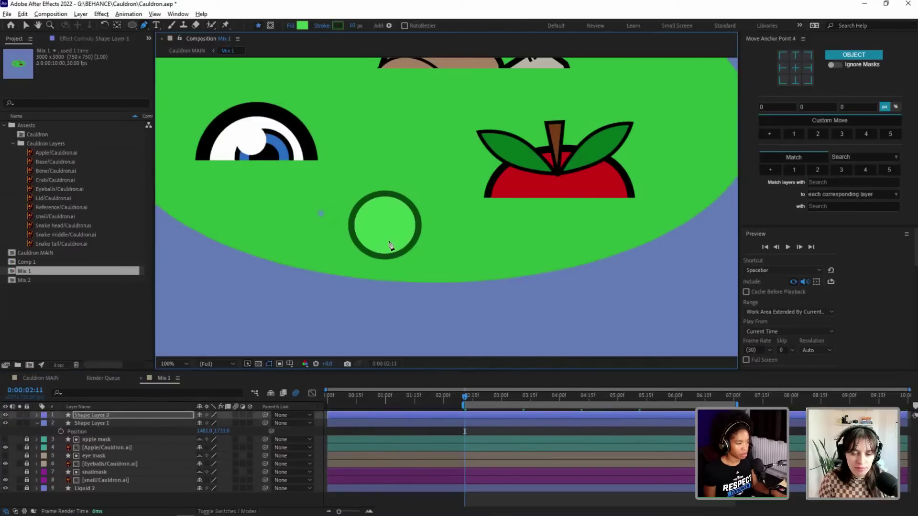
drag(384, 242, 434, 243)
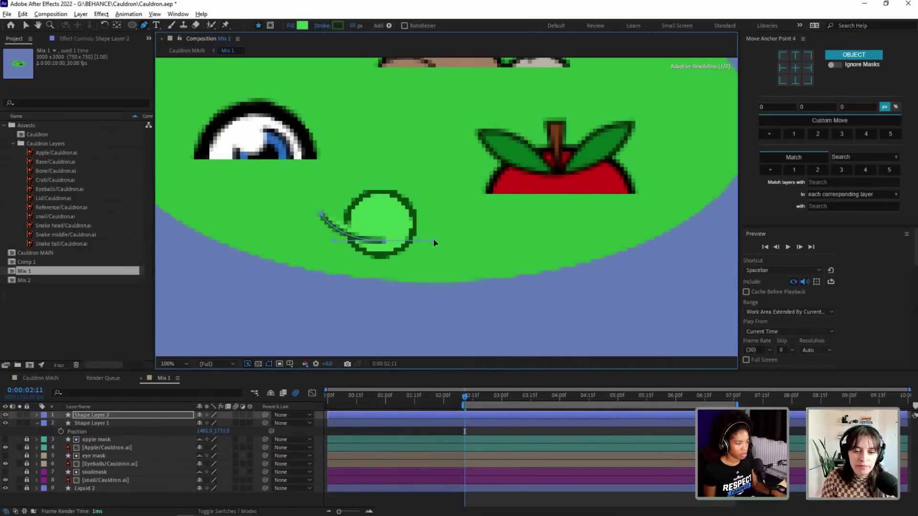
click(448, 217)
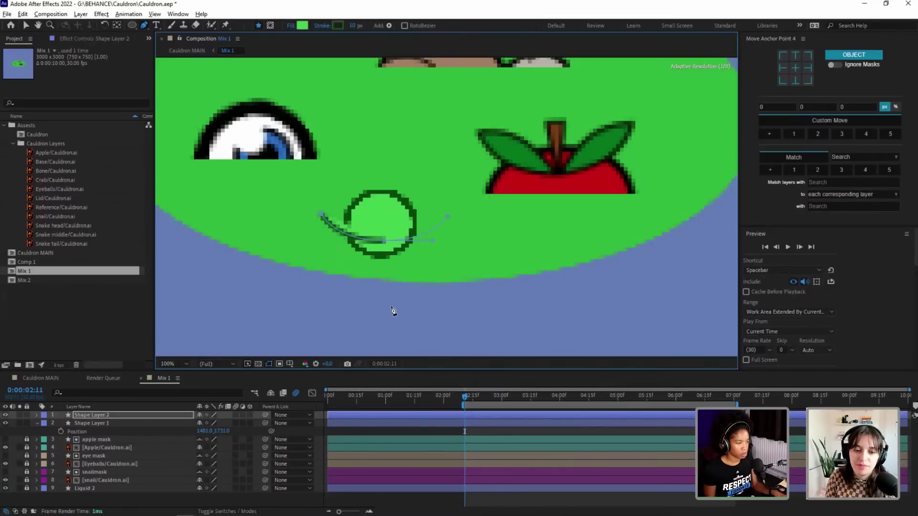
drag(394, 307, 327, 309)
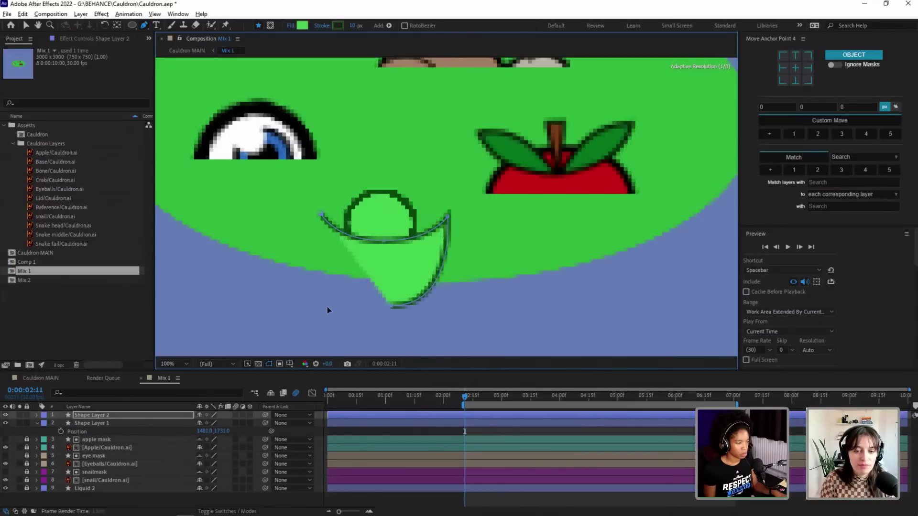
click(322, 214)
Step: Shift the crescent shape slightly and adjust its upper vertices so its inner curve cuts evenly across the bubble's base
key(v)
mouse_move(397, 285)
mouse_down()
mouse_move(390, 280)
mouse_move(400, 284)
mouse_up()
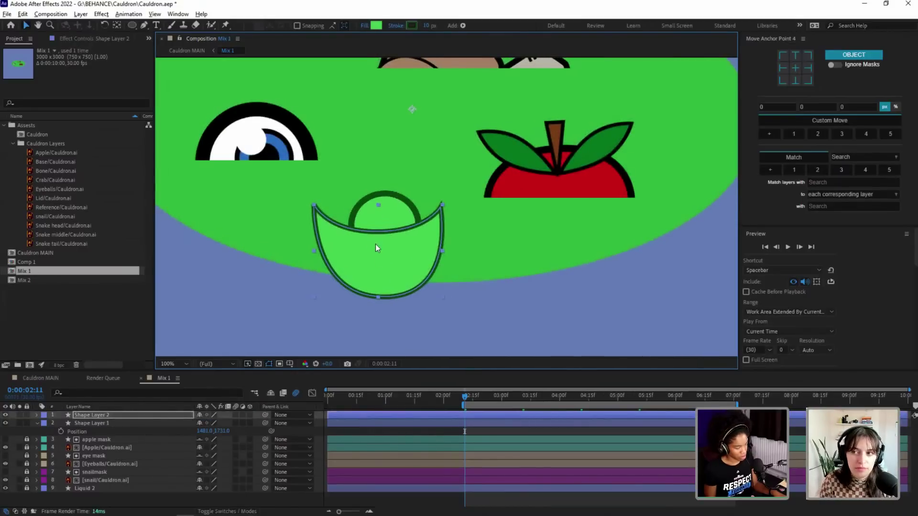
key(p)
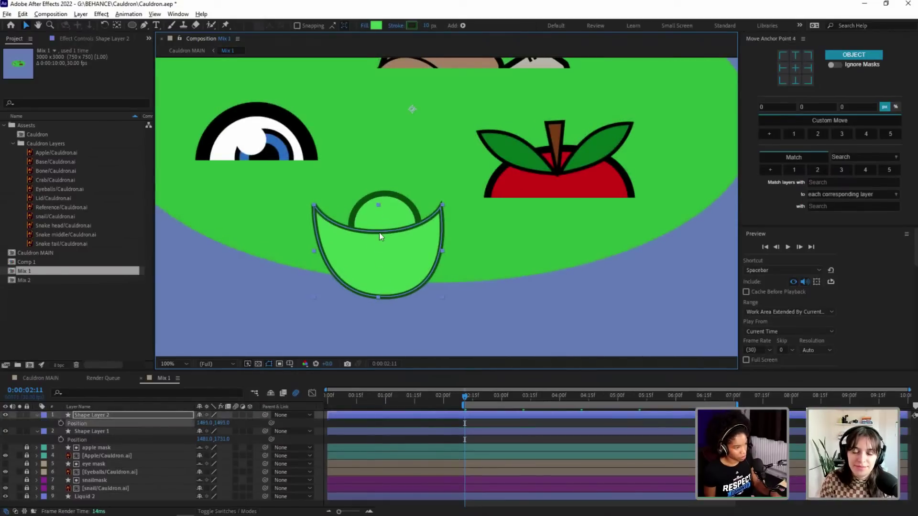
click(315, 210)
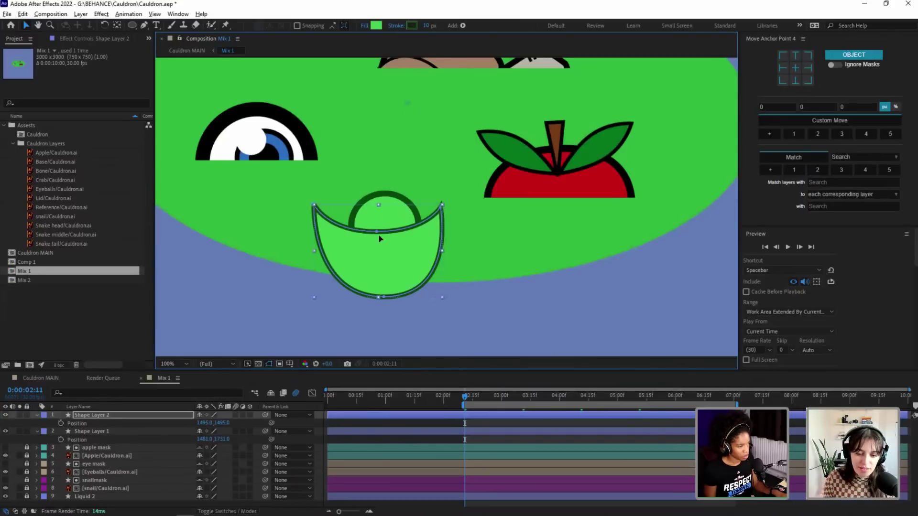
drag(376, 236, 386, 249)
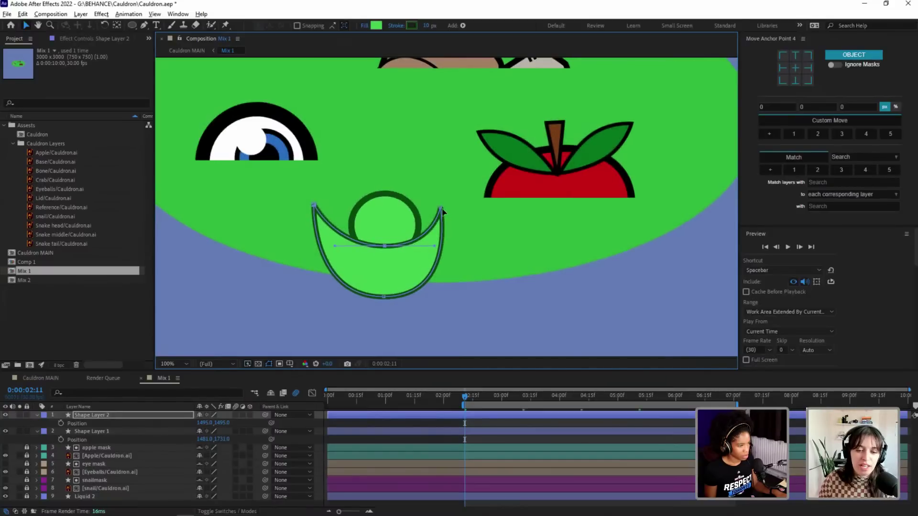
drag(441, 209, 444, 203)
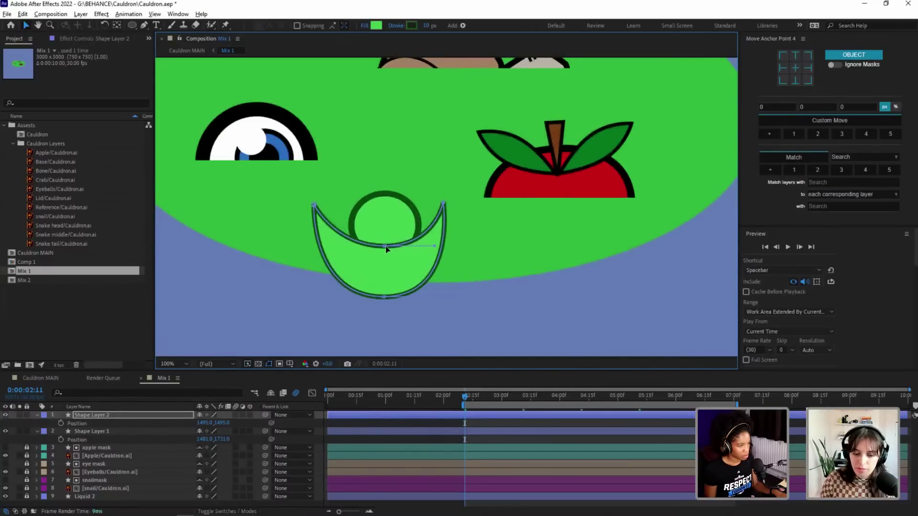
drag(385, 246, 383, 242)
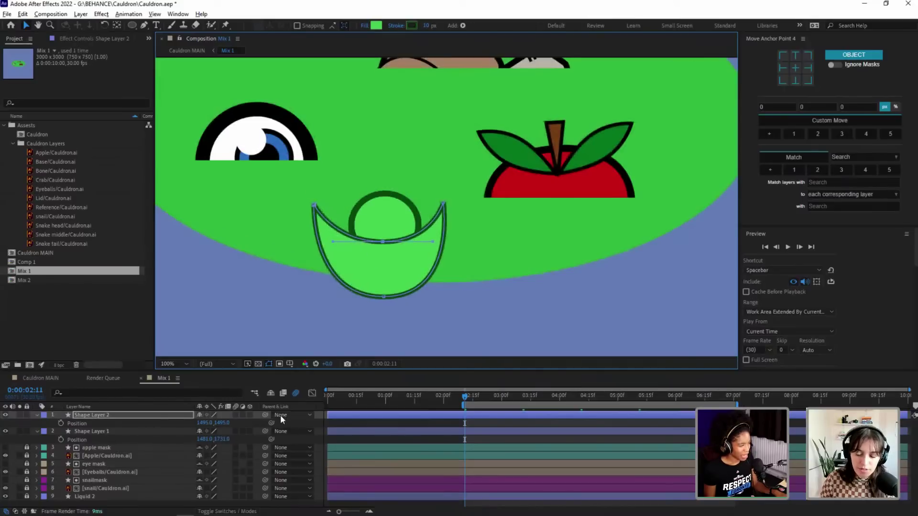
Step: Set the track matte of Shape Layer 1 to Alpha Inverted so the crescent layer hides the bubble's bottom
click(238, 512)
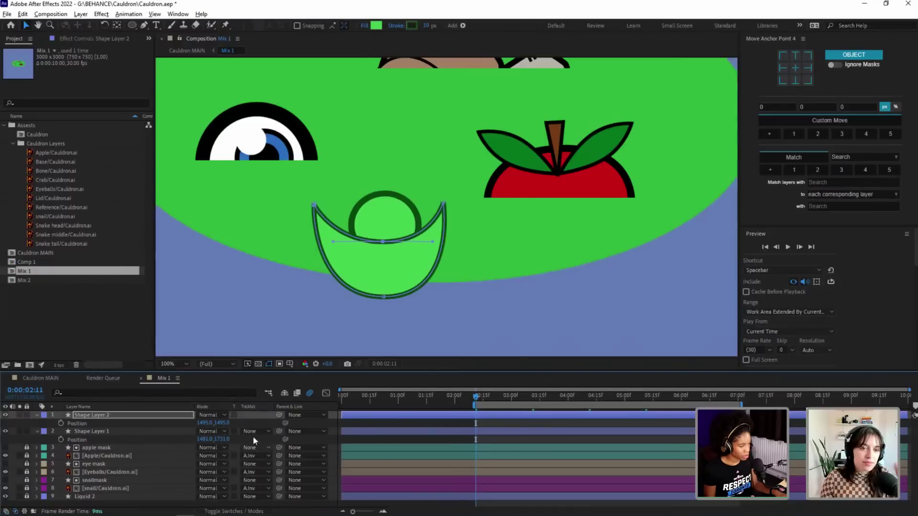
click(252, 431)
click(267, 465)
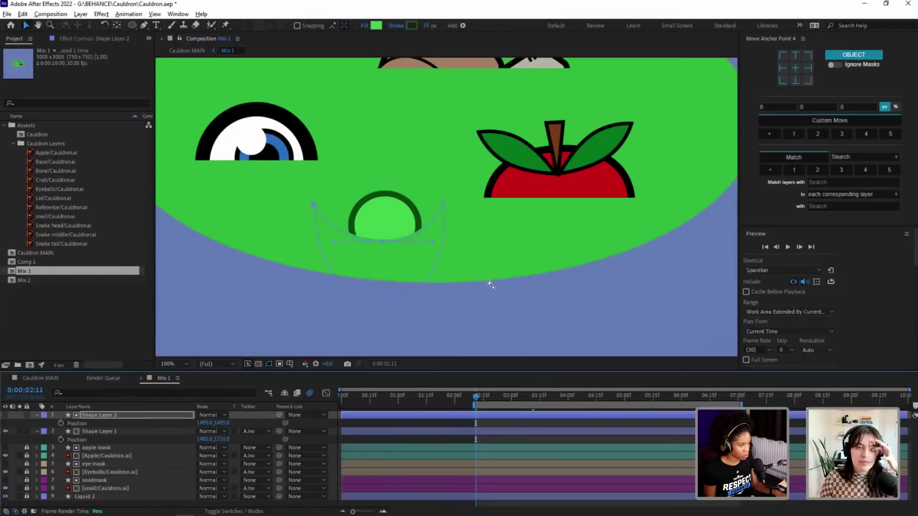
click(490, 289)
scroll(490, 291, up, 3)
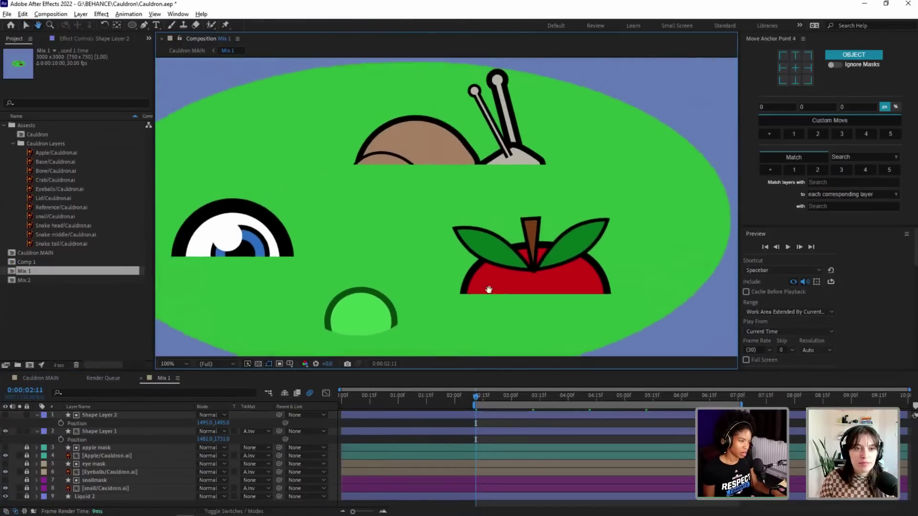
scroll(487, 288, down, 3)
click(439, 277)
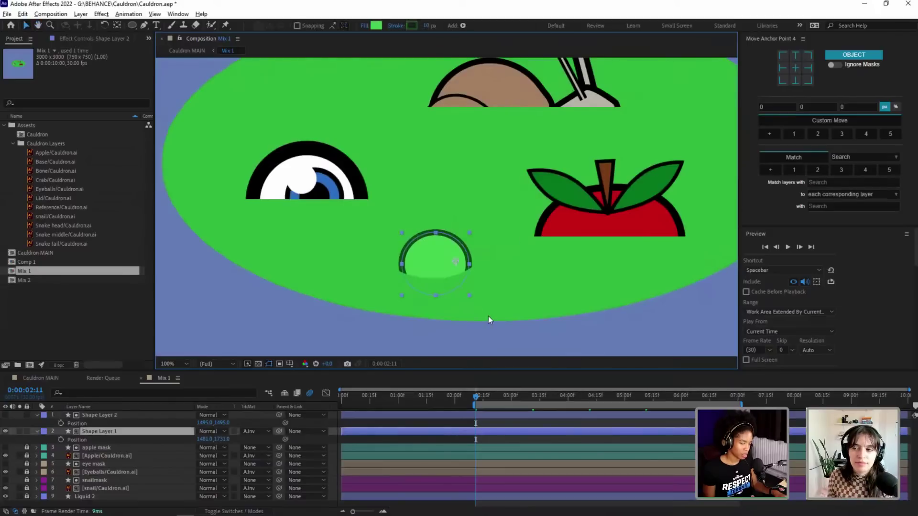
click(488, 316)
click(424, 288)
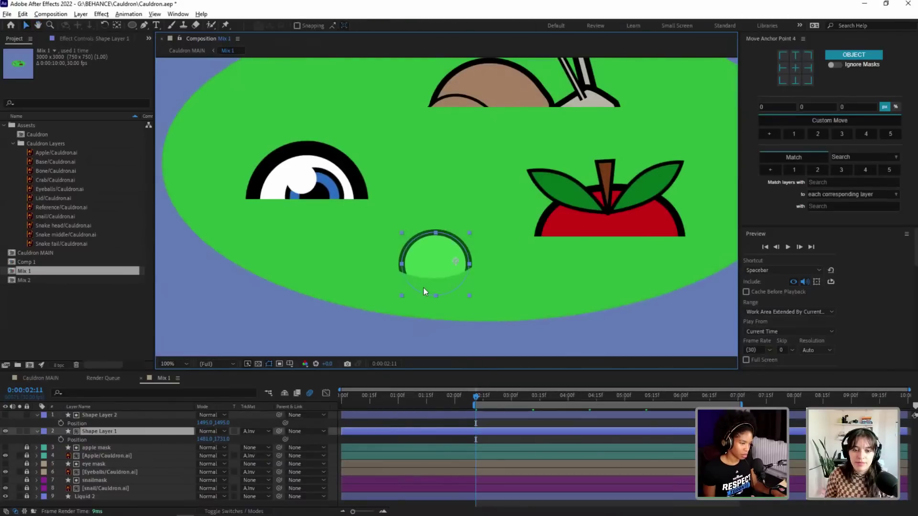
Step: Centre the anchor point of the crescent matte on Shape Layer 2 and rotate the layer to 4°
click(87, 415)
key(r)
drag(210, 423, 213, 423)
key(ctrl+z)
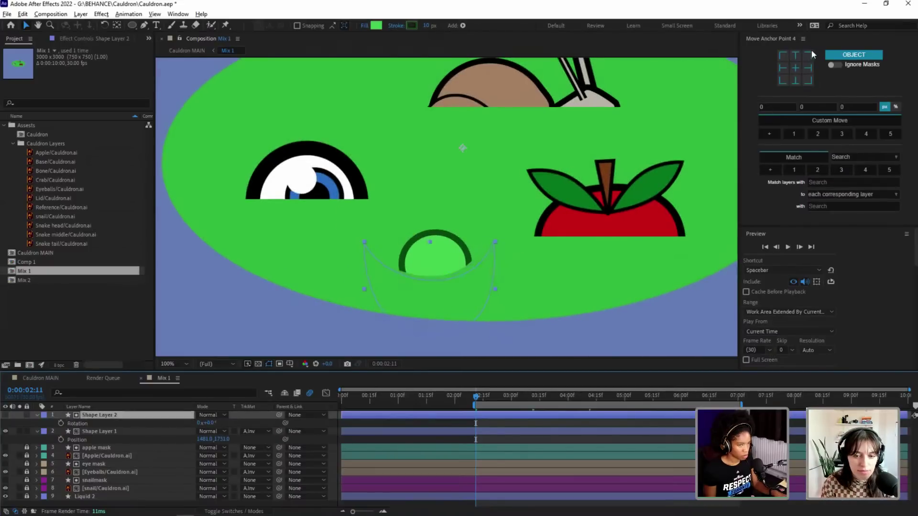
click(795, 80)
drag(211, 424, 216, 423)
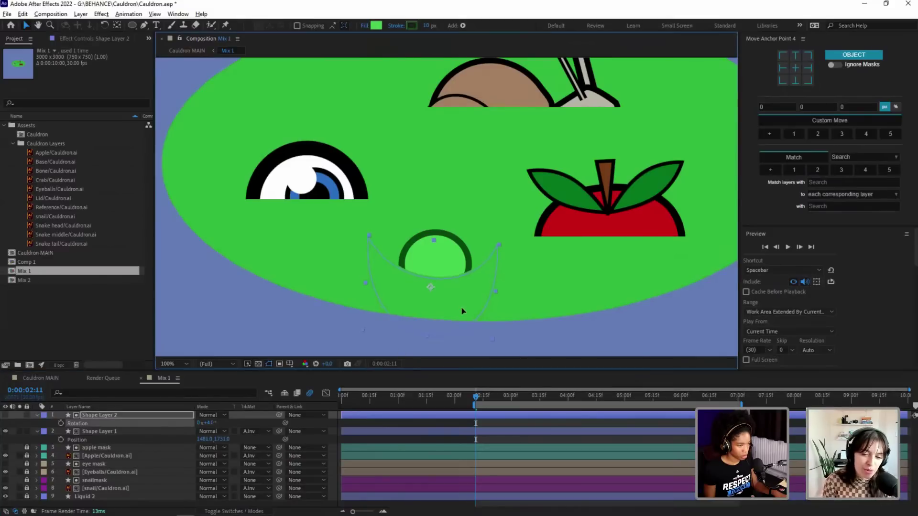
click(541, 306)
drag(560, 261, 536, 291)
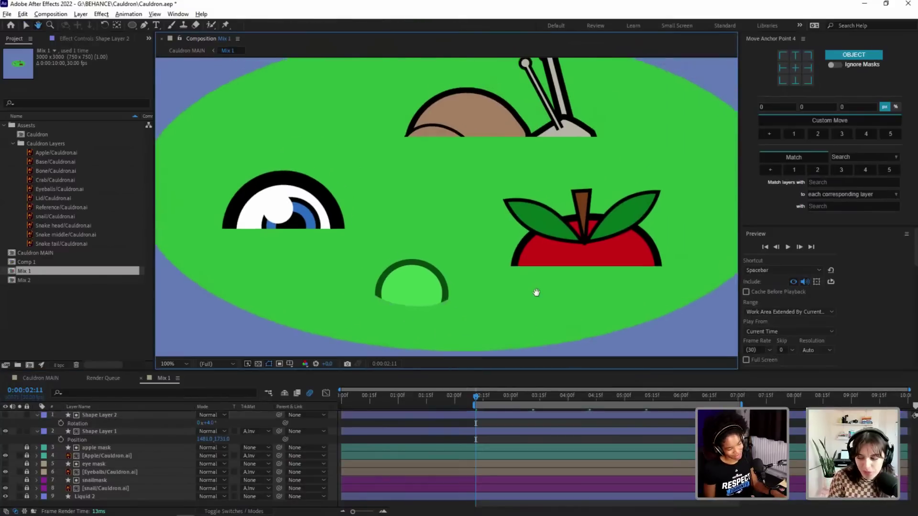
Step: Centre the anchor point of Shape Layer 1 and lower the bubble to a vertical position of 1757
click(153, 431)
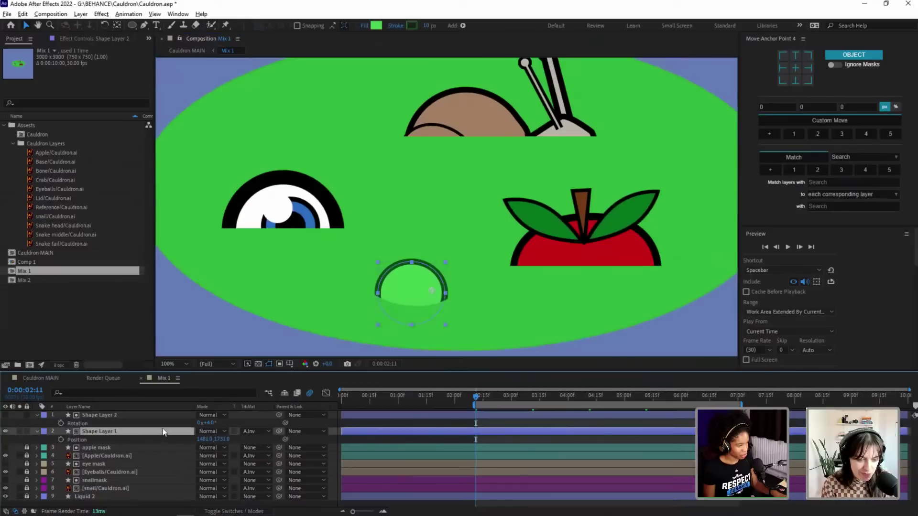
click(796, 69)
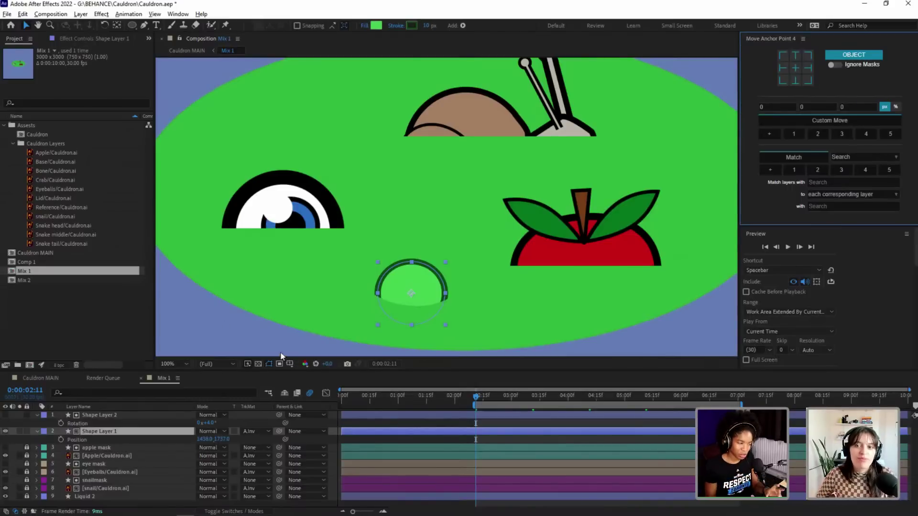
drag(427, 286, 428, 295)
click(456, 308)
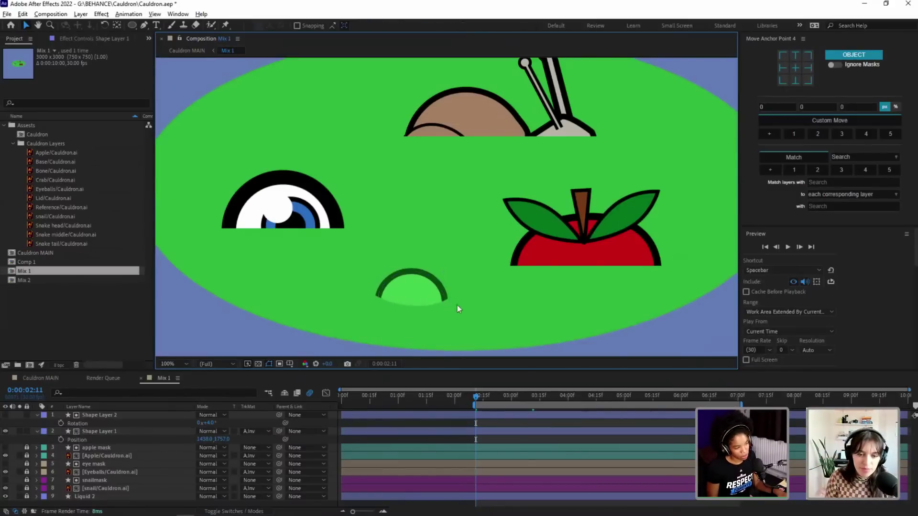
Step: Unlock the apple, eyeball and snail layers with their masks, and reselect Shape Layer 1
click(105, 431)
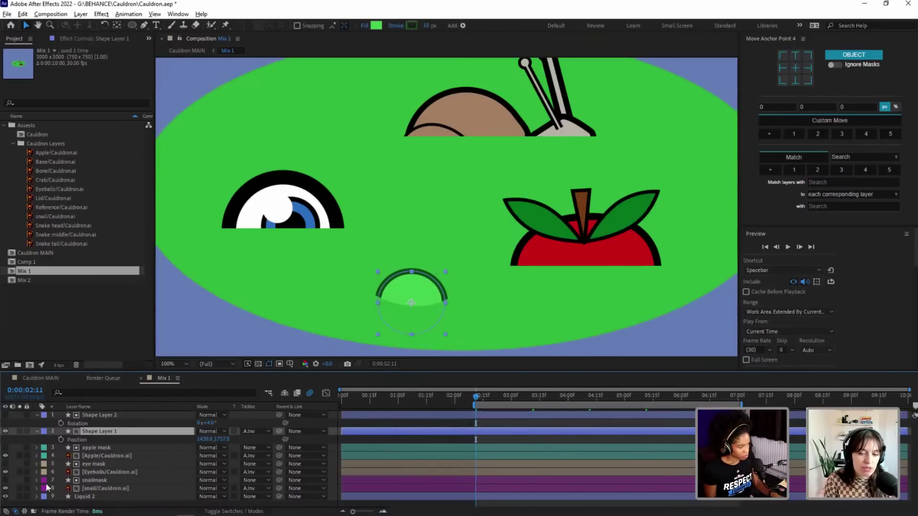
click(283, 333)
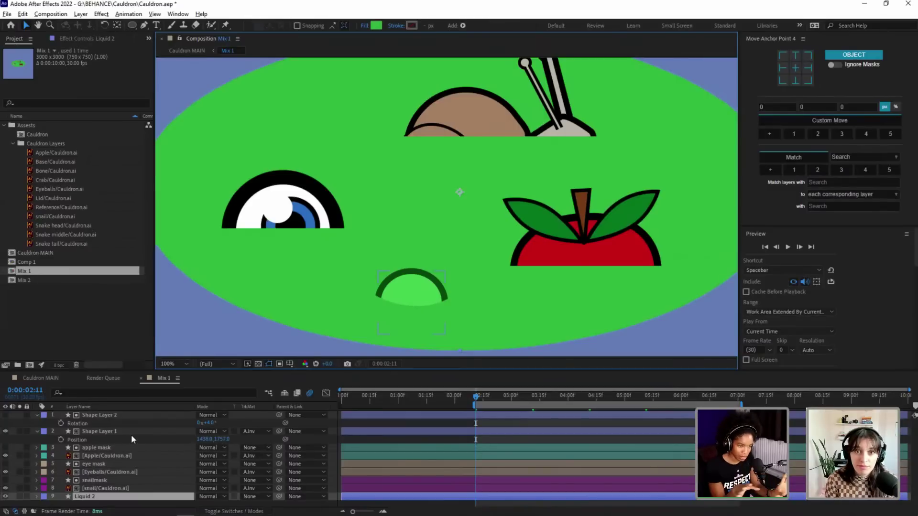
click(114, 432)
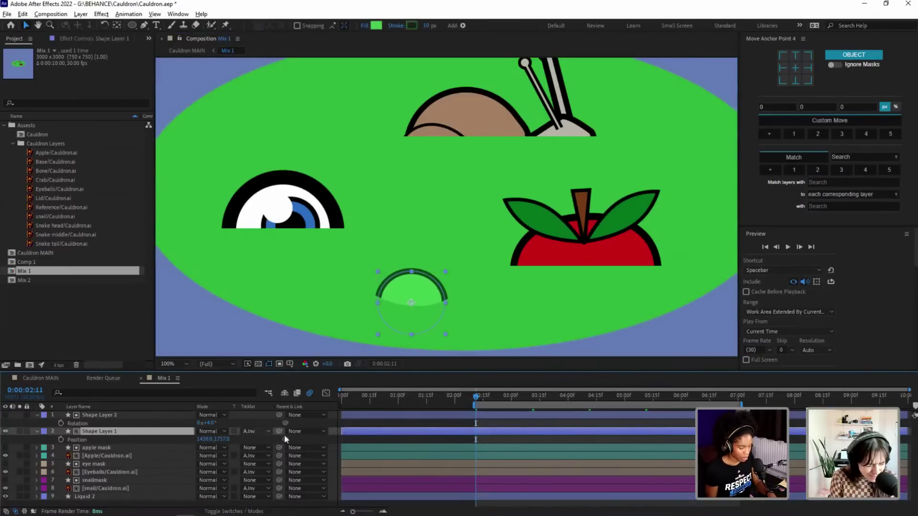
Step: Reveal the apple layer's keyframes to move the current time to 0:00:02:00, and select the Position property of Shape Layer 1
click(103, 456)
key(u)
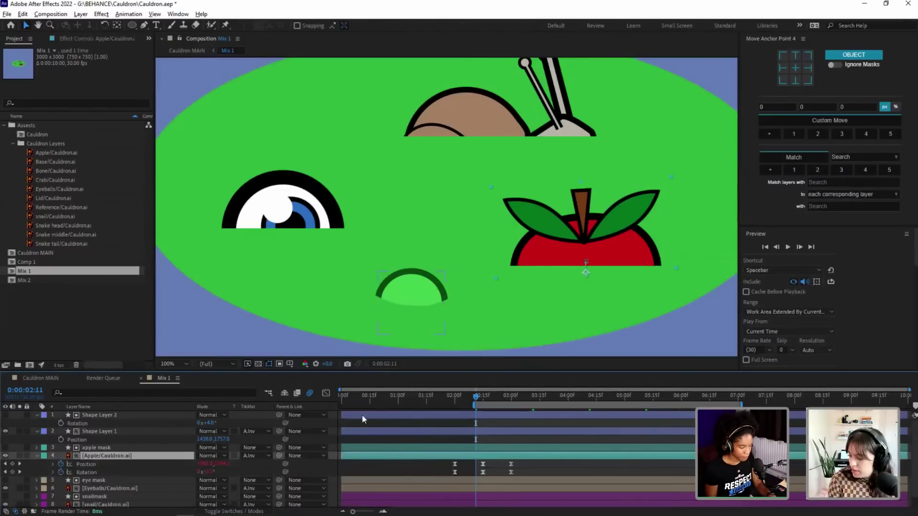
drag(476, 408, 455, 405)
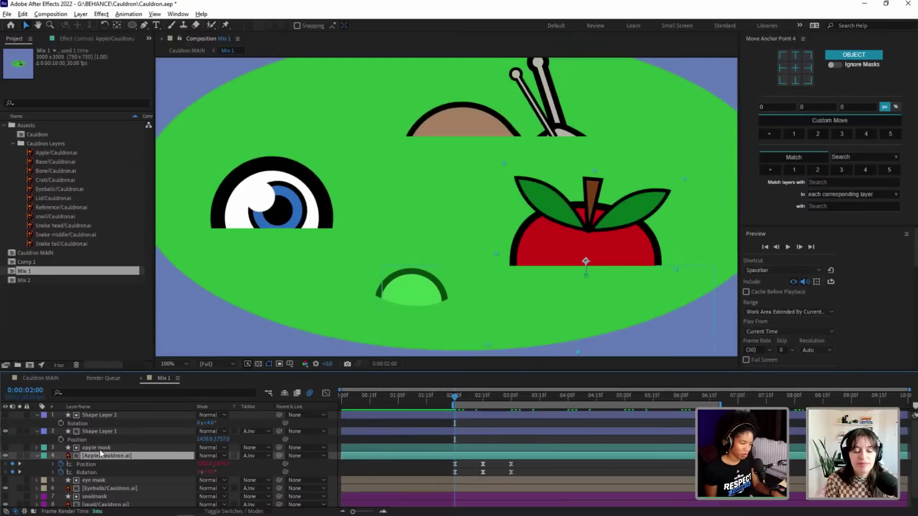
click(107, 432)
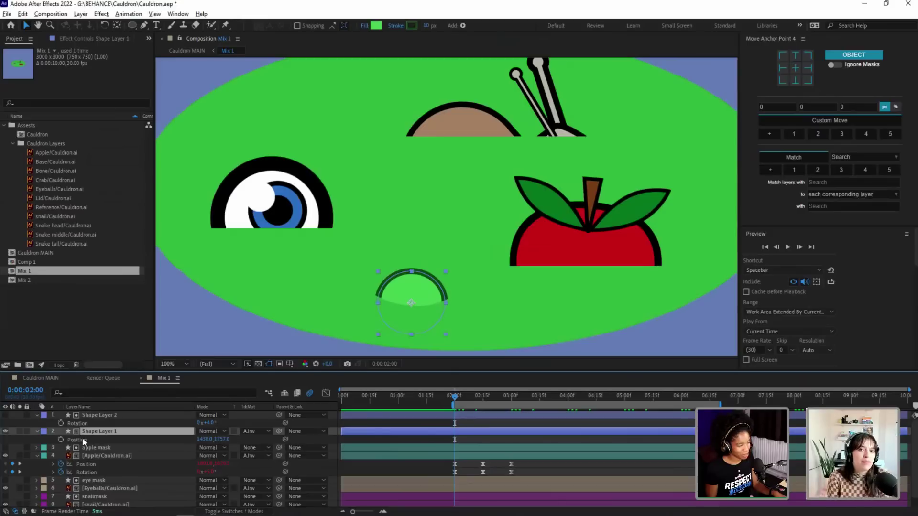
click(122, 441)
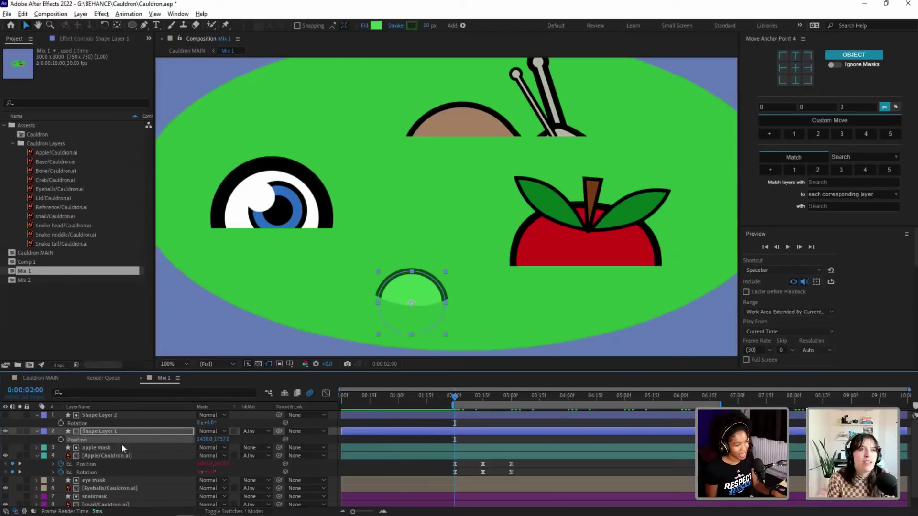
click(204, 438)
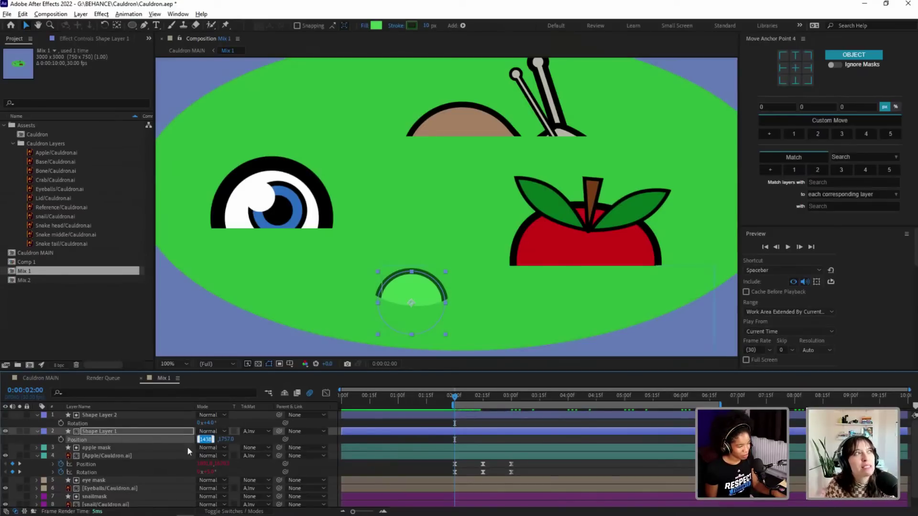
click(62, 440)
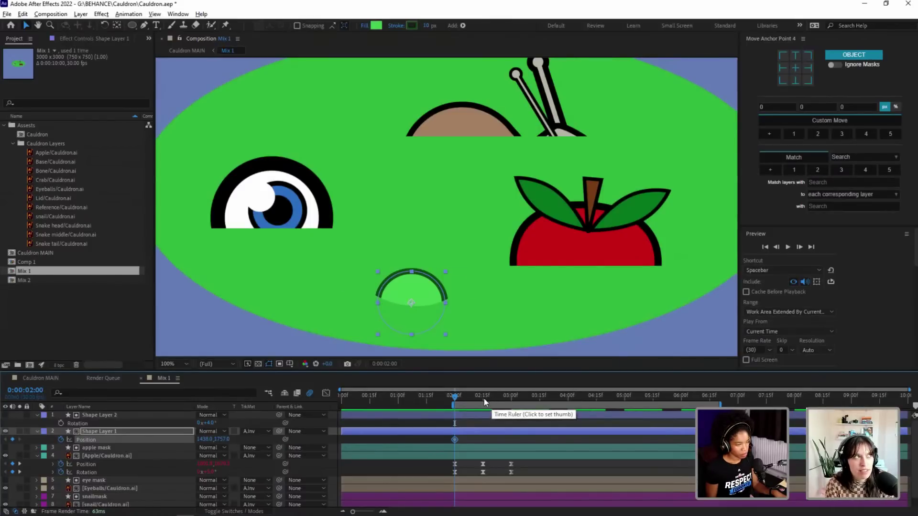
key(ctrl+z)
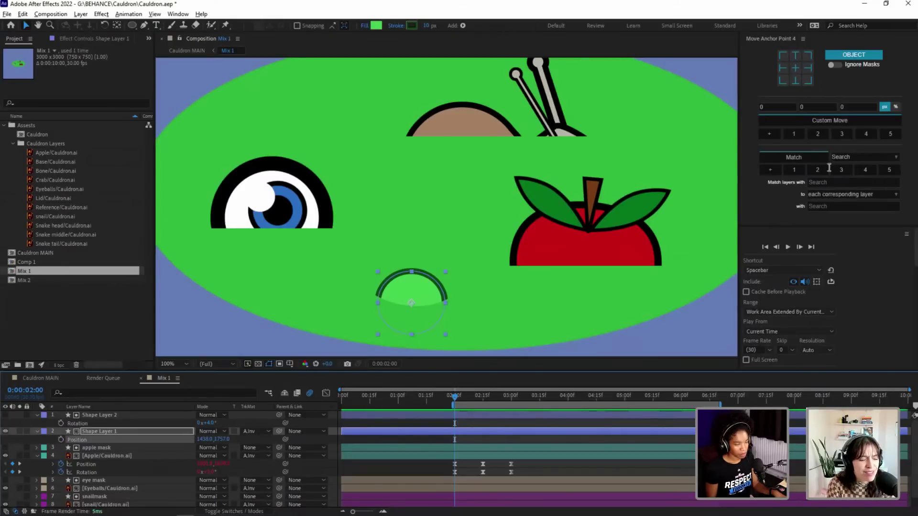
Step: Close the Move Anchor Point panel and search Effects & Presets for "wi"
scroll(844, 293, down, 4)
scroll(844, 293, down, 4)
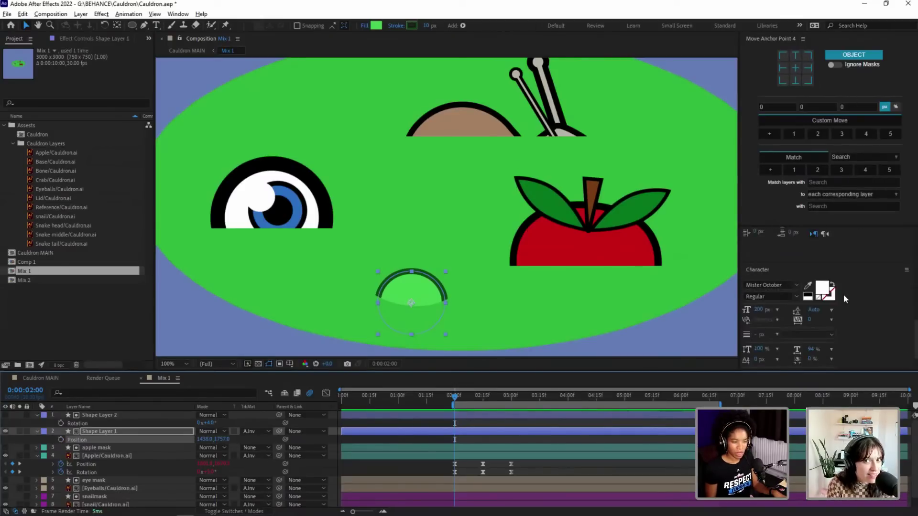
scroll(843, 299, up, 3)
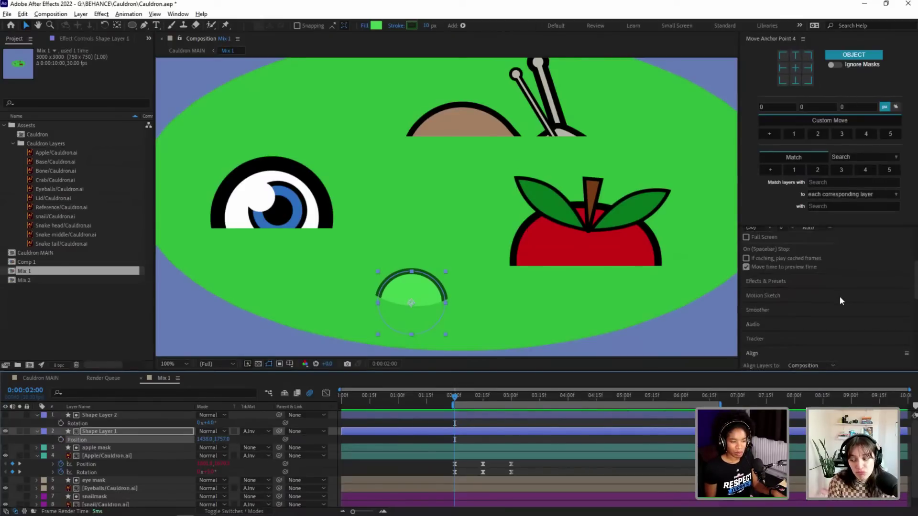
click(816, 283)
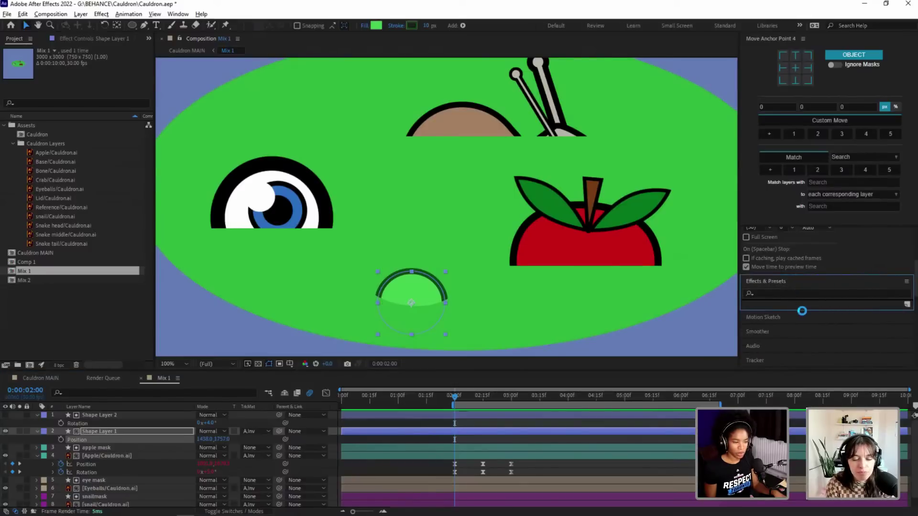
scroll(832, 250, up, 3)
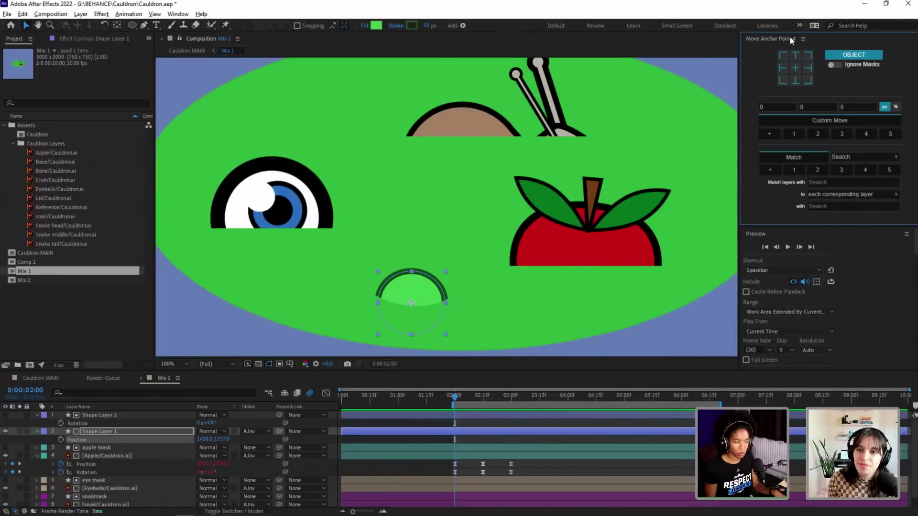
click(803, 39)
click(776, 46)
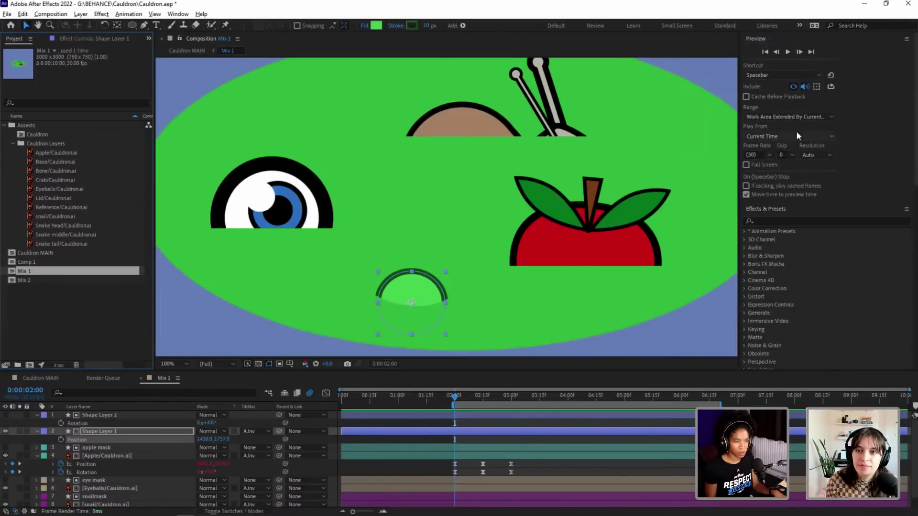
click(786, 222)
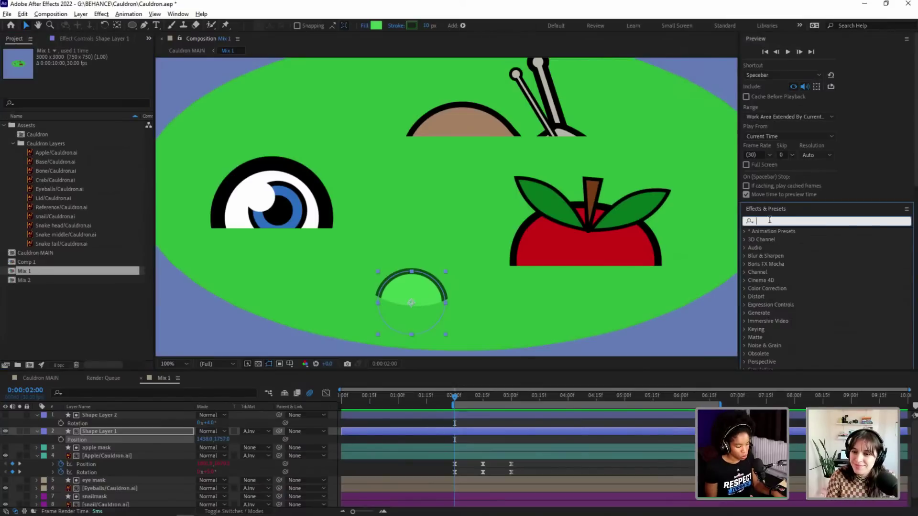
text(wi)
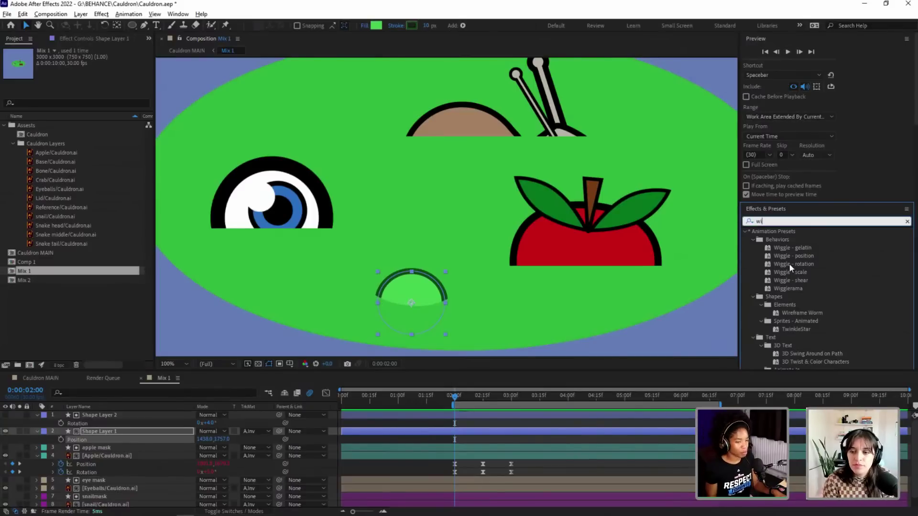
Step: Apply the Wiggle - position preset to the bubble on Shape Layer 1 and preview its motion
drag(801, 256, 425, 303)
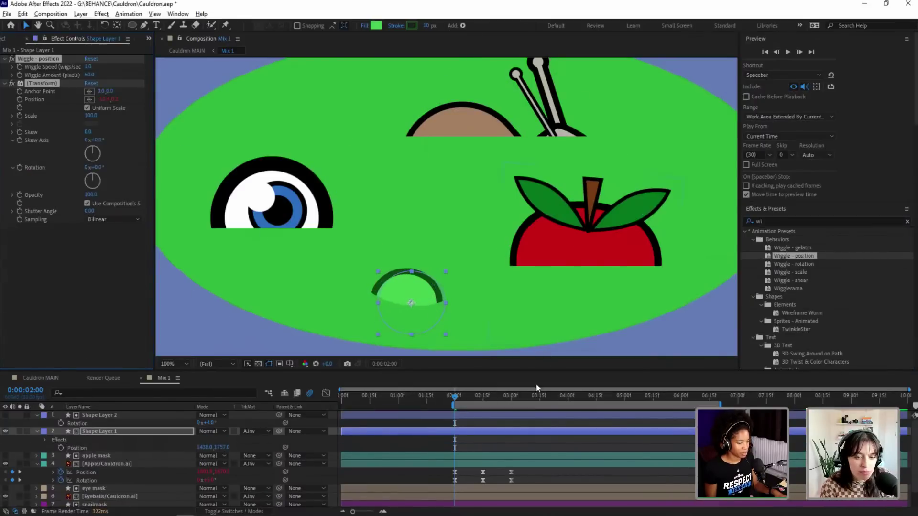
key(space)
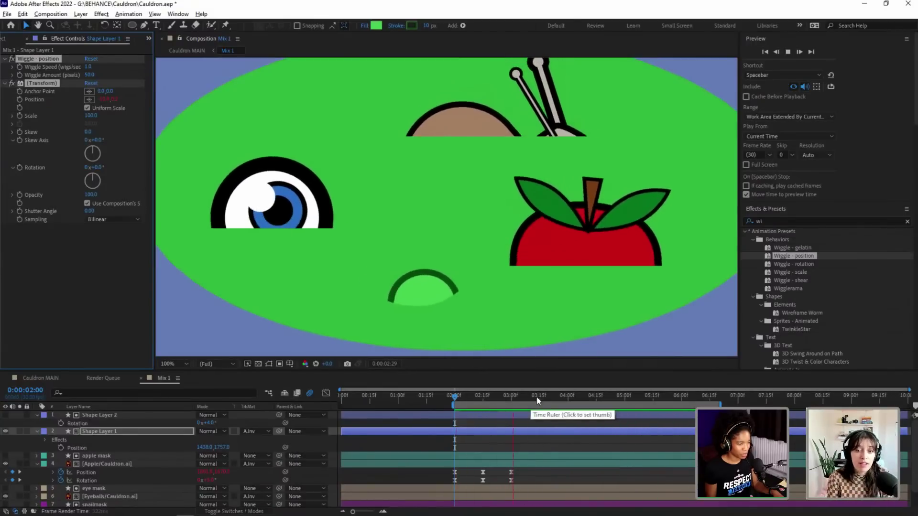
key(space)
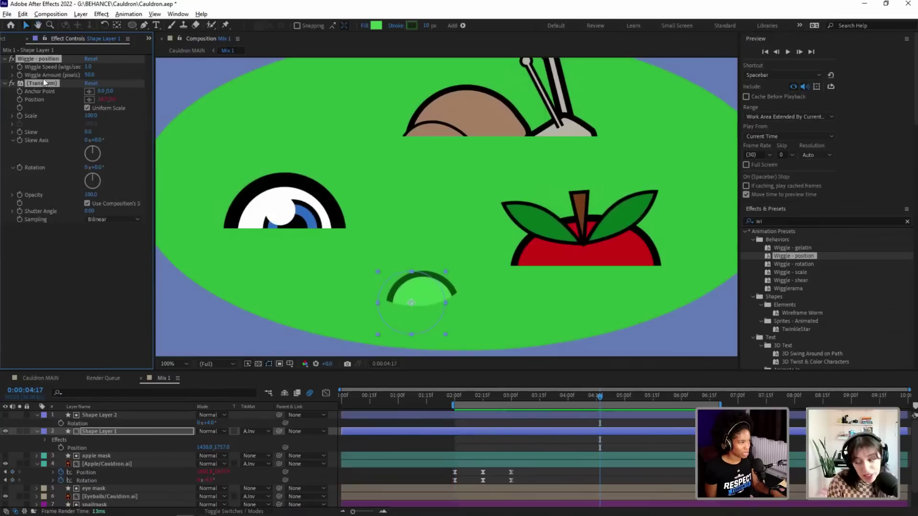
Step: Set the bubble's wiggle speed to 5 and wiggle amount to 20 pixels, and preview the motion
click(87, 67)
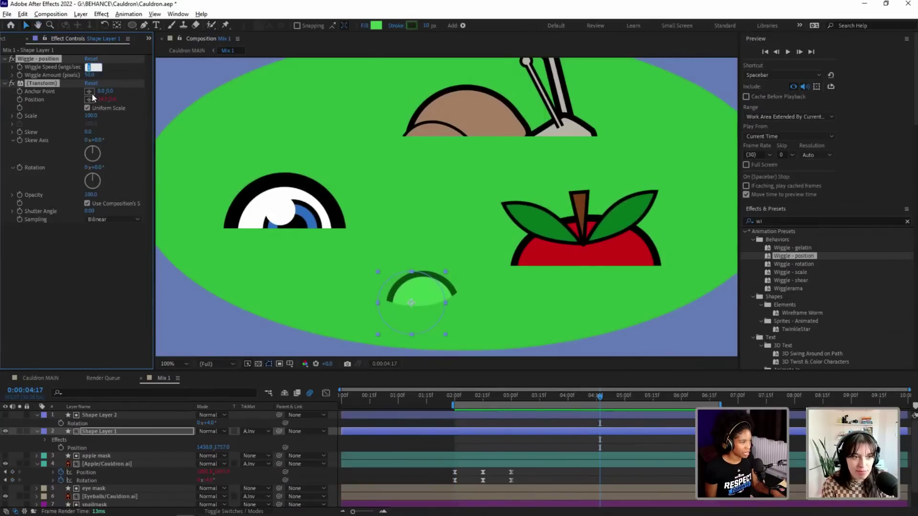
text(5)
key(Return)
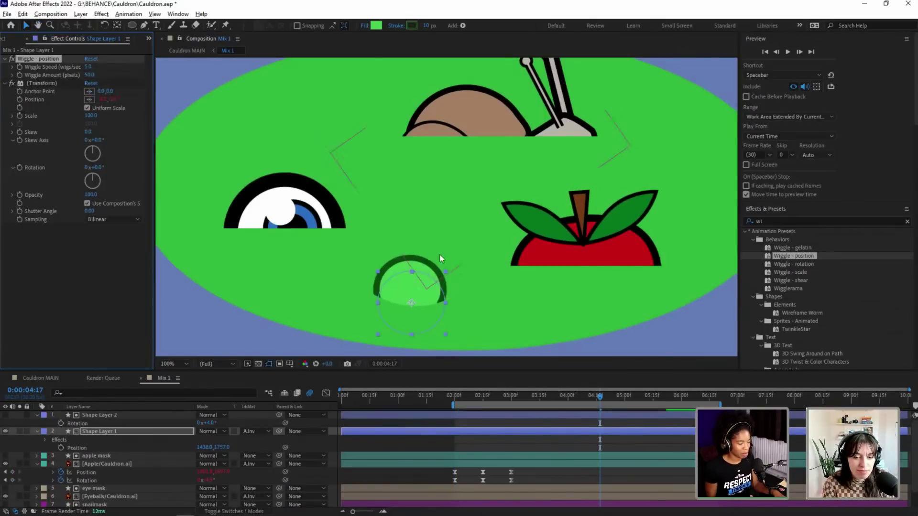
click(89, 75)
text(20)
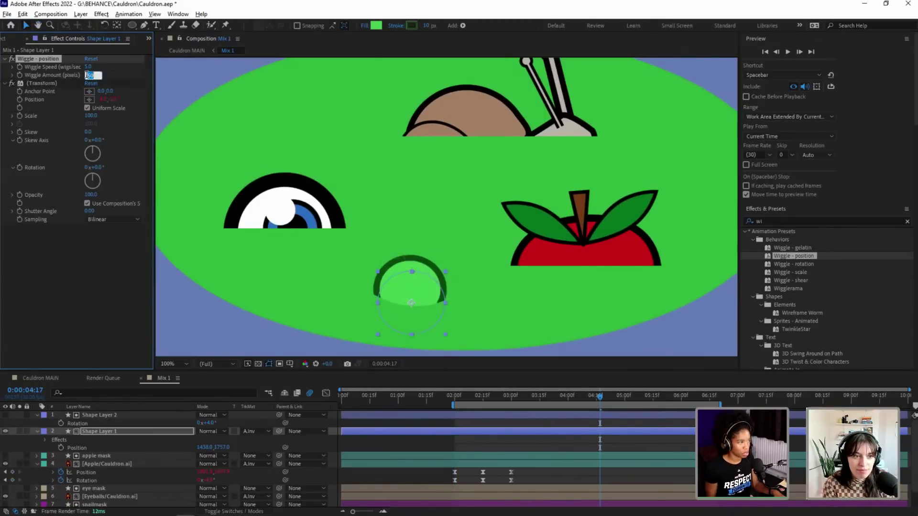
key(Return)
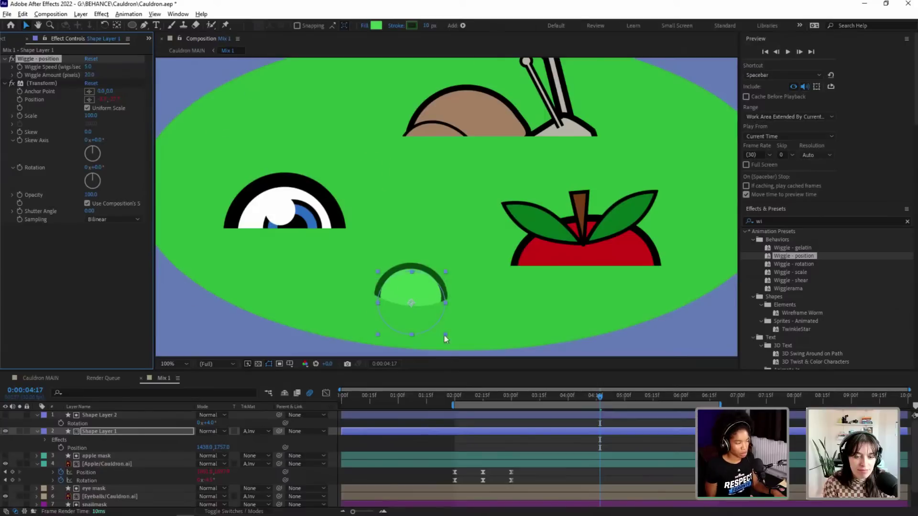
click(464, 393)
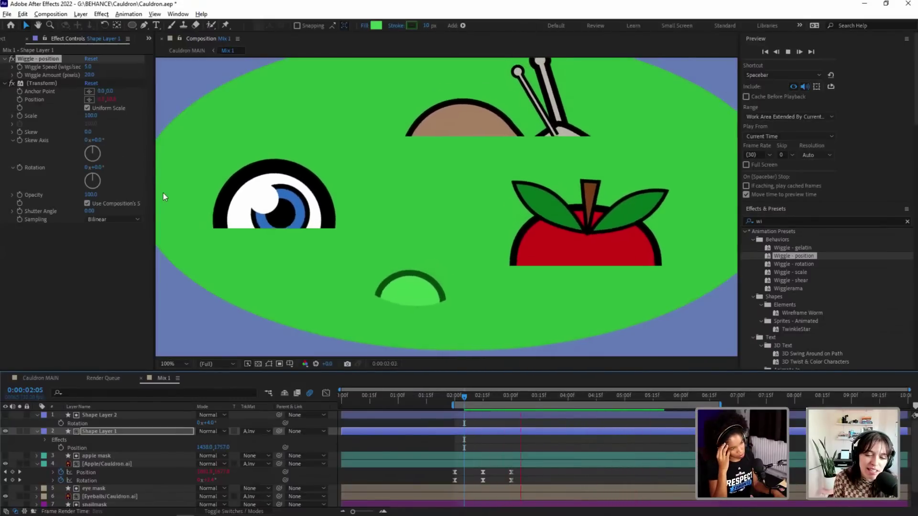
key(space)
Step: Slow the bubble's wiggle speed to 2 and preview the motion from about 0:00:02:02
click(88, 69)
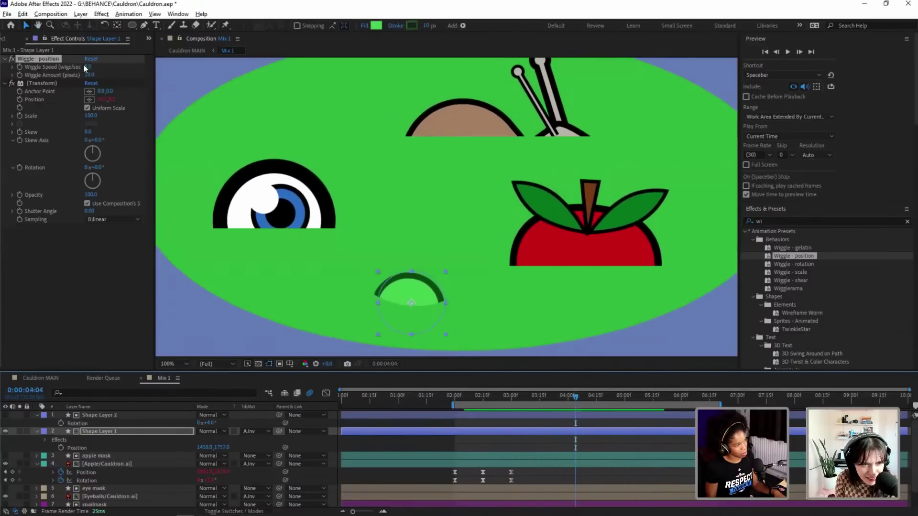
text(2)
key(Return)
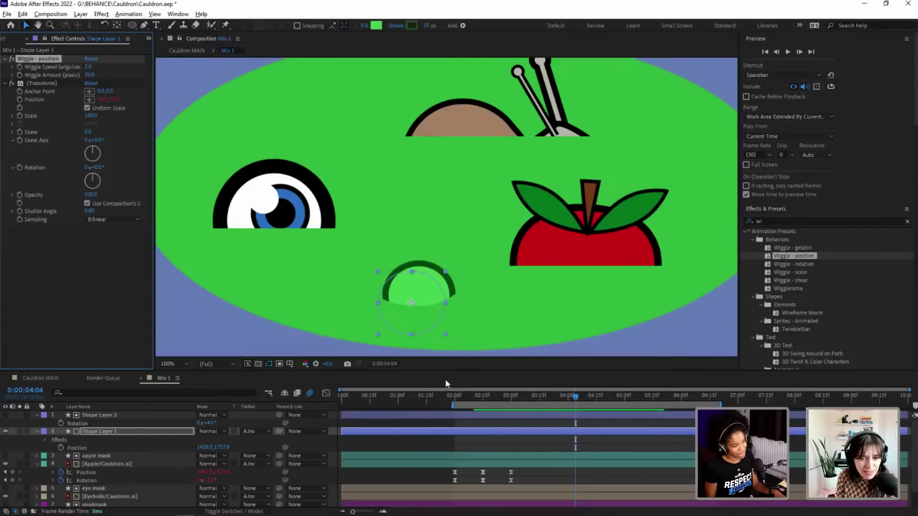
click(454, 395)
key(space)
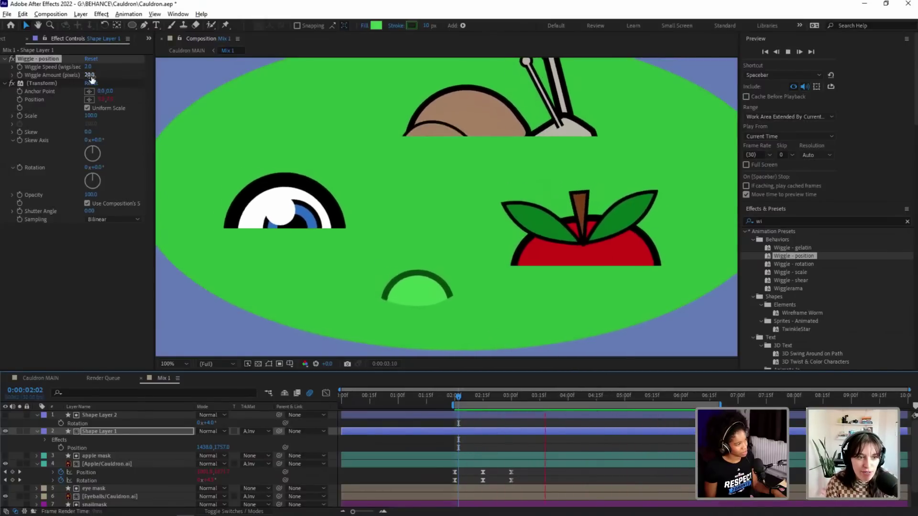
key(space)
click(119, 270)
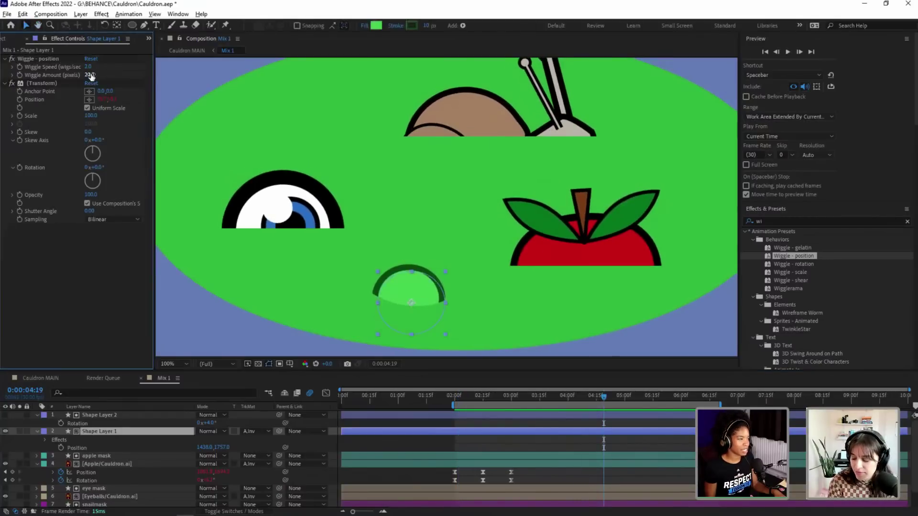
Step: Try a wiggle amount of 100 pixels on the bubble and reduce it to 10 pixels
click(91, 76)
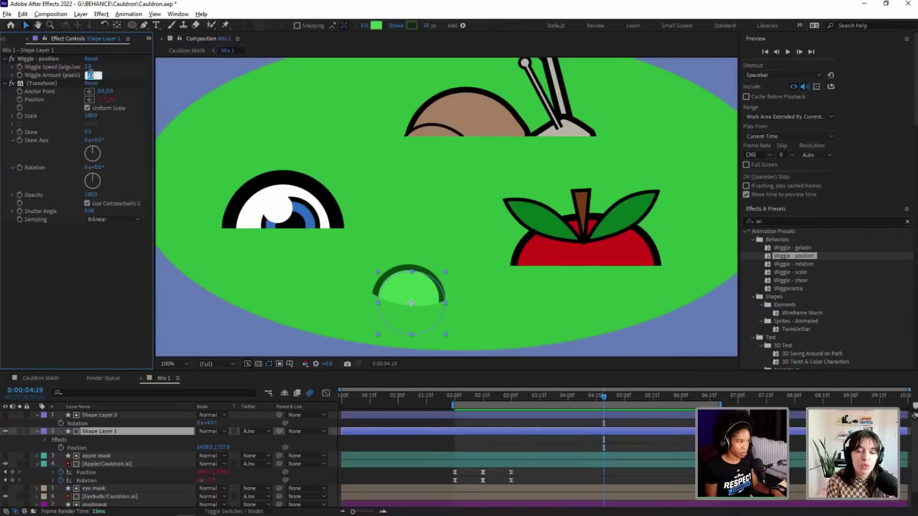
text(100)
key(Return)
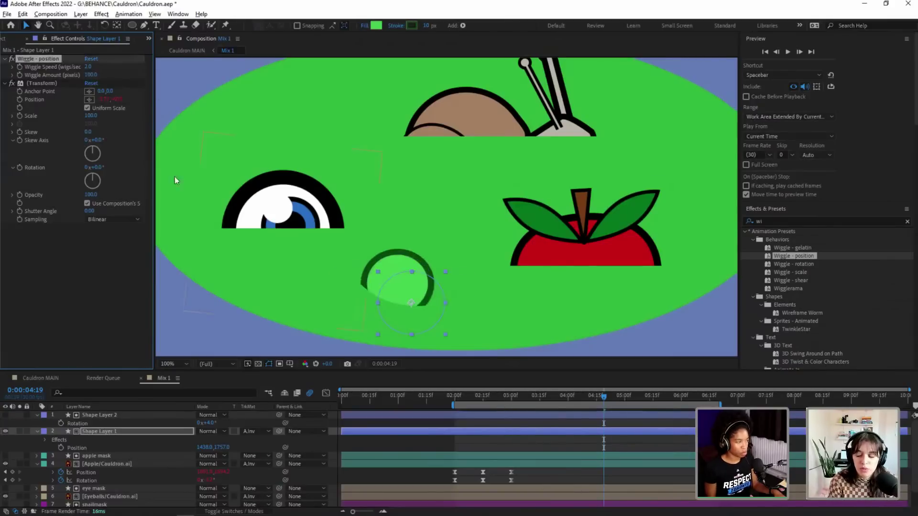
click(90, 75)
text(200)
key(Return)
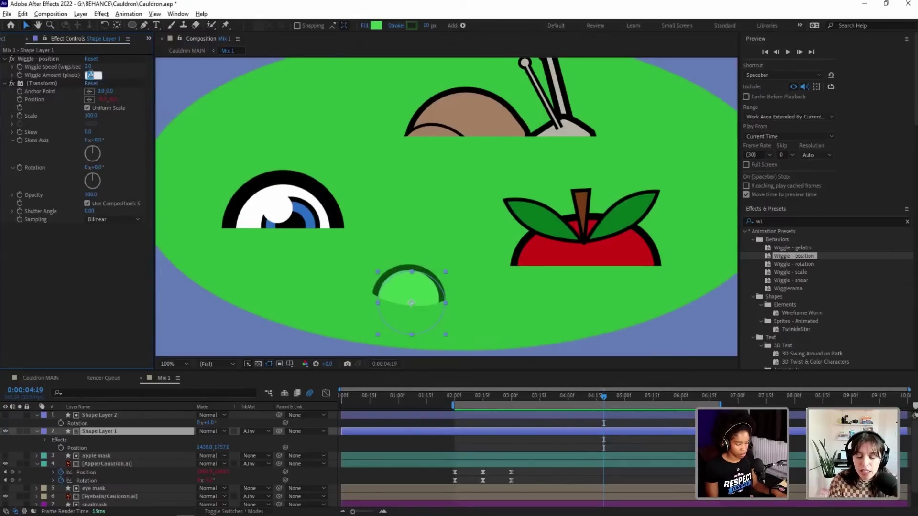
key(ctrl+z)
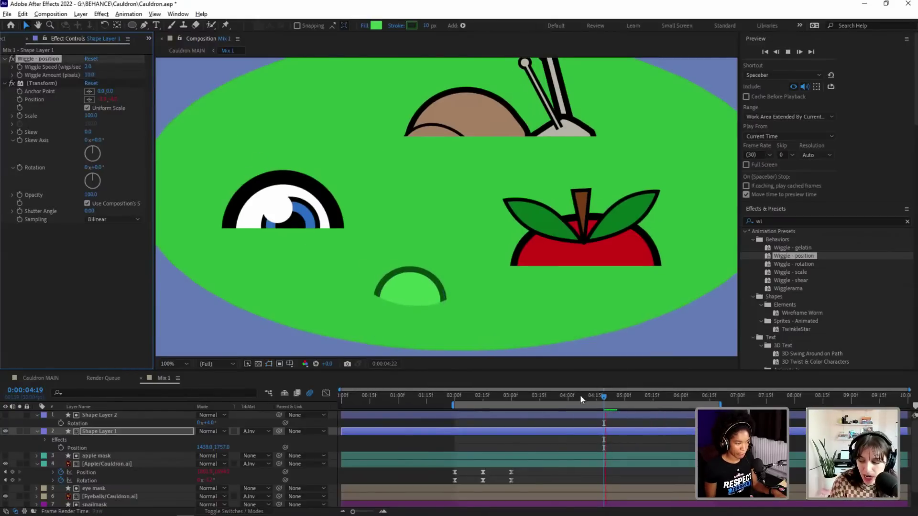
Step: Preview the bubble's gentler wiggle from 0:00:02:00 and replay it from about 0:00:02:06
click(472, 398)
click(454, 397)
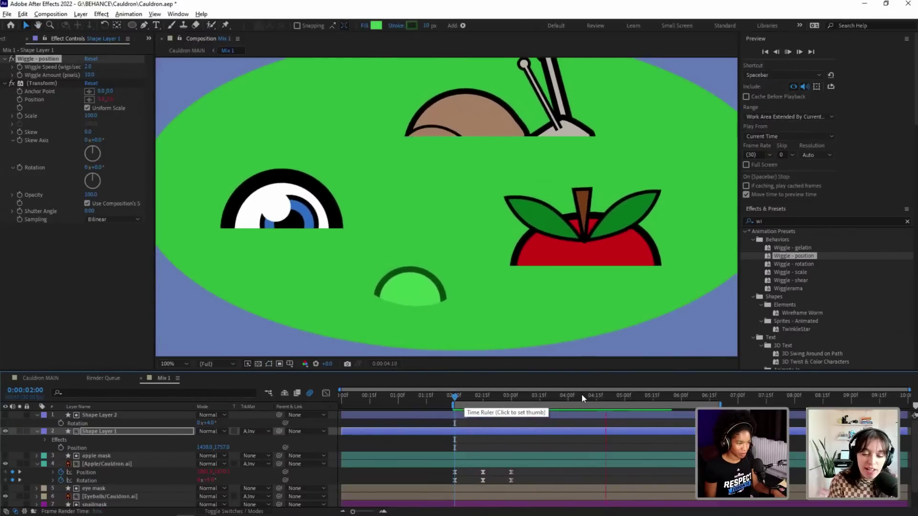
key(space)
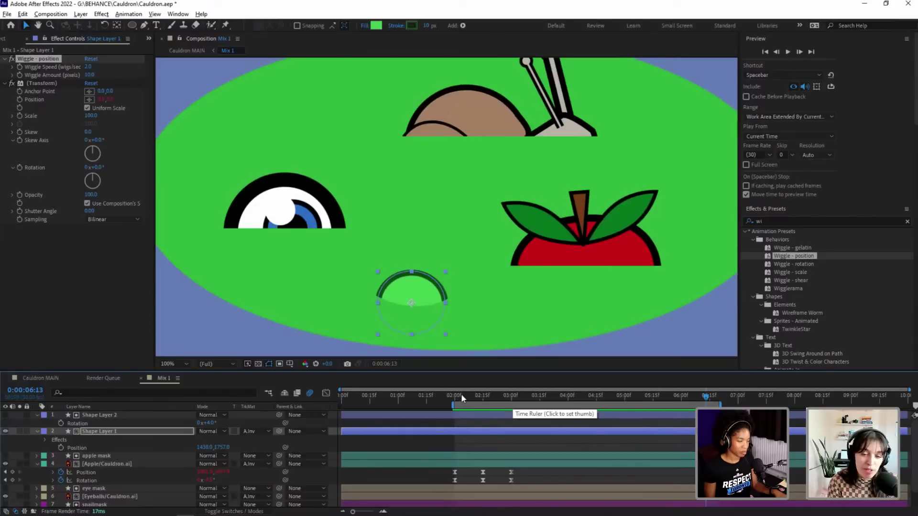
click(460, 395)
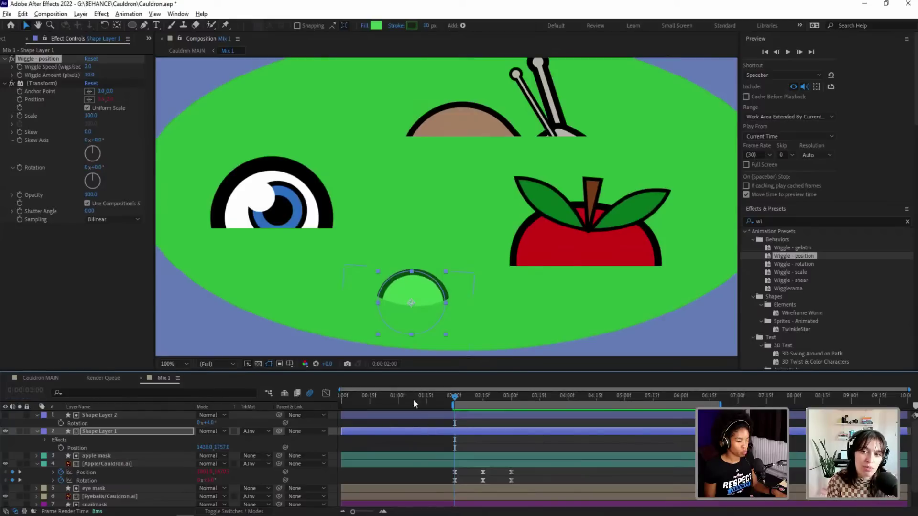
click(468, 400)
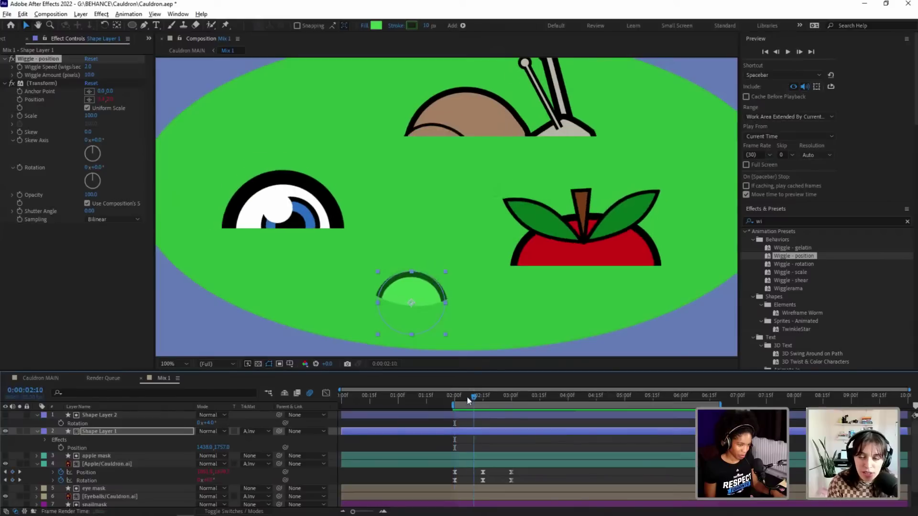
click(788, 52)
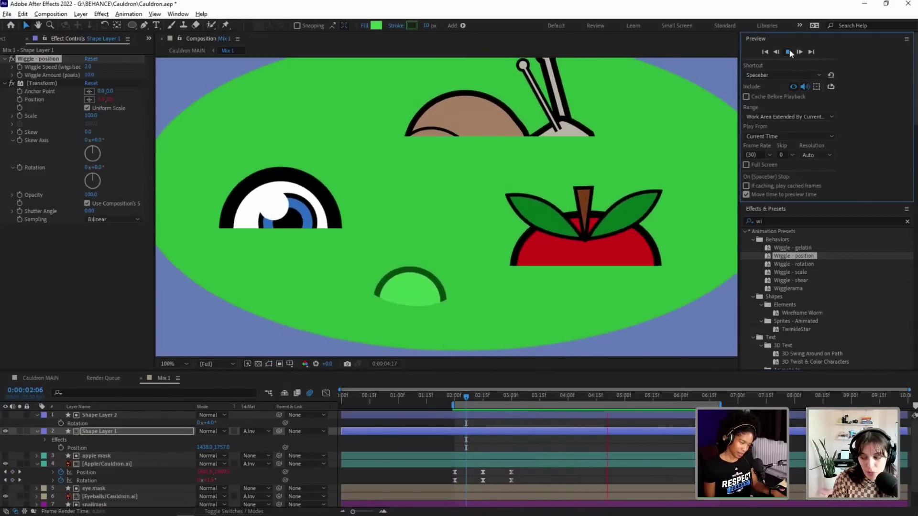
click(788, 52)
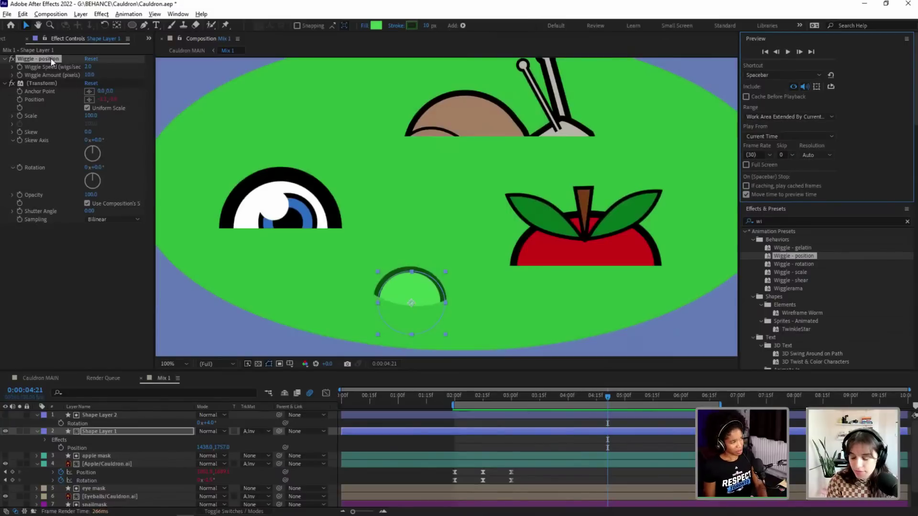
Step: Remove the Wiggle - position and Transform effects from Shape Layer 1 and return the current time to 0:00:02:00
key(Delete)
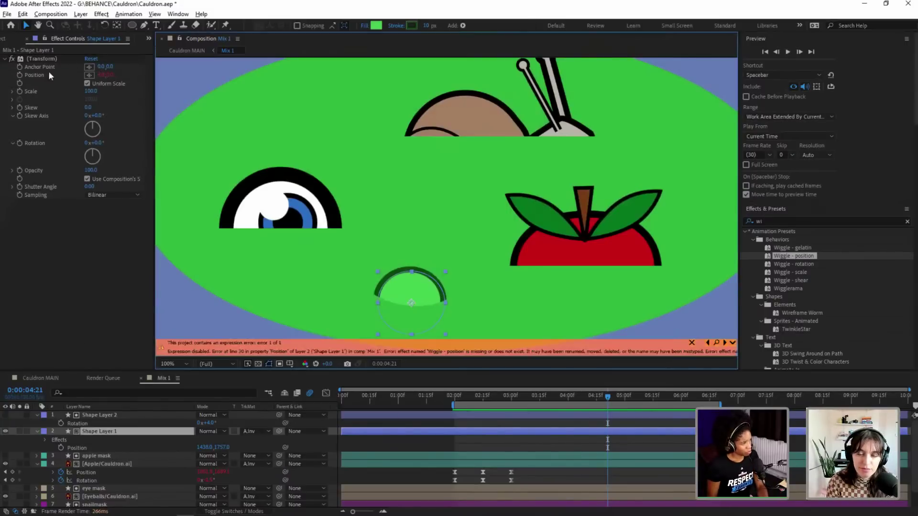
key(Delete)
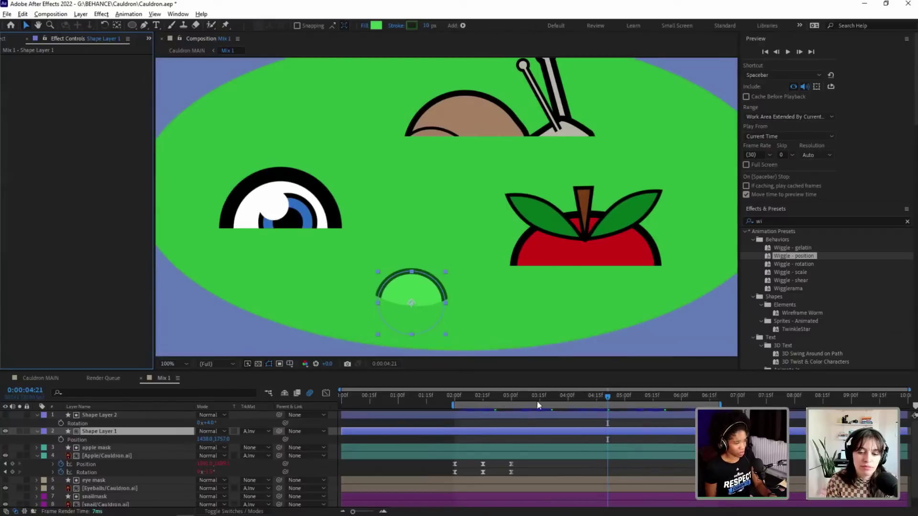
drag(485, 399, 453, 405)
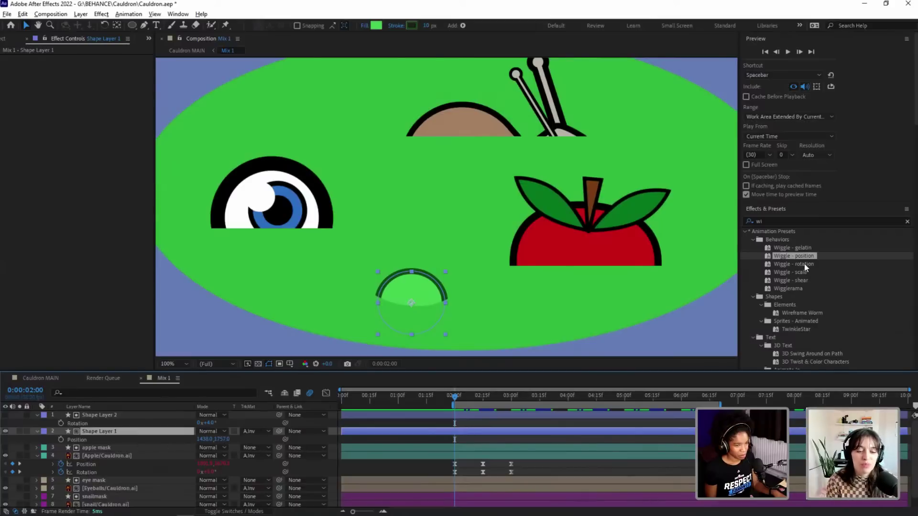
Step: Try the Wiggle - scale preset on the bubble, preview and scrub its motion to about 0:00:05:09, and undo it
drag(803, 274, 411, 297)
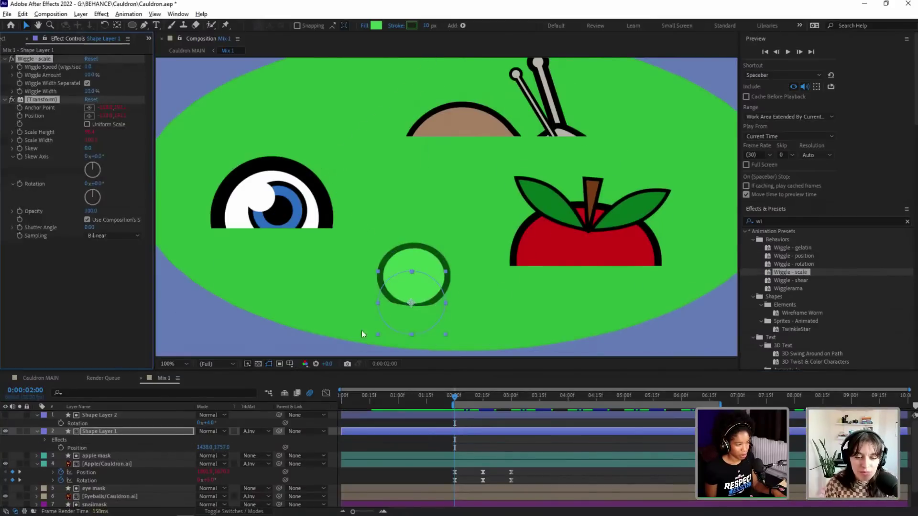
key(space)
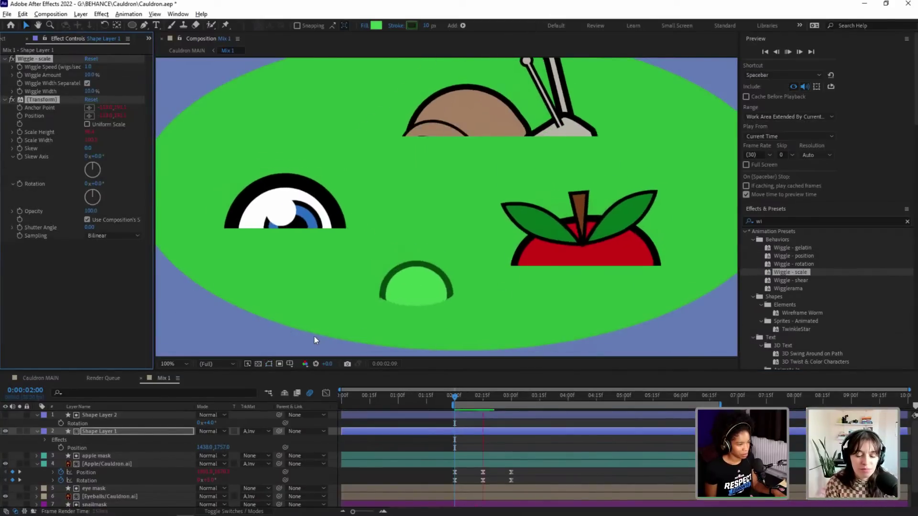
key(space)
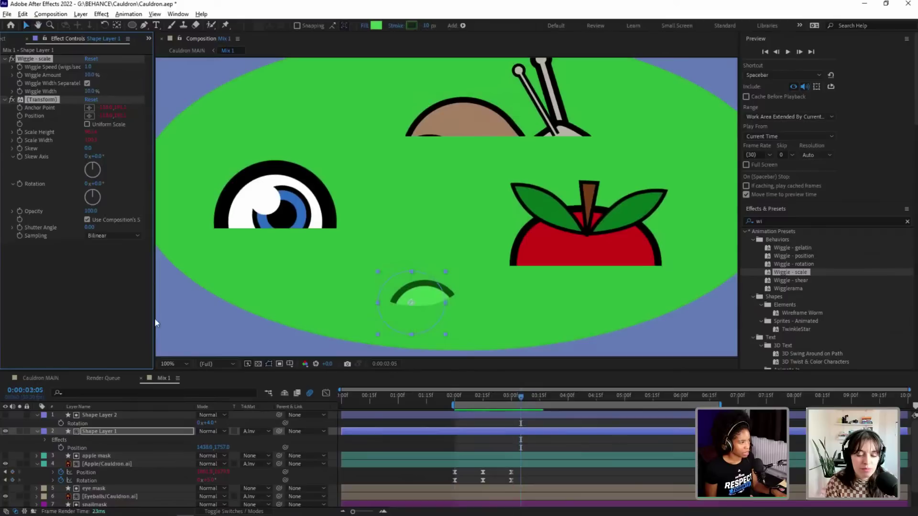
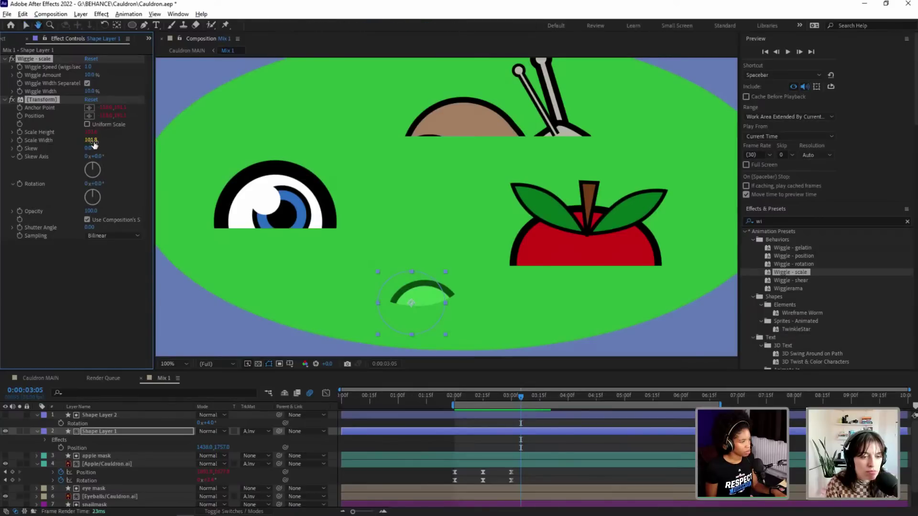
drag(526, 396, 641, 404)
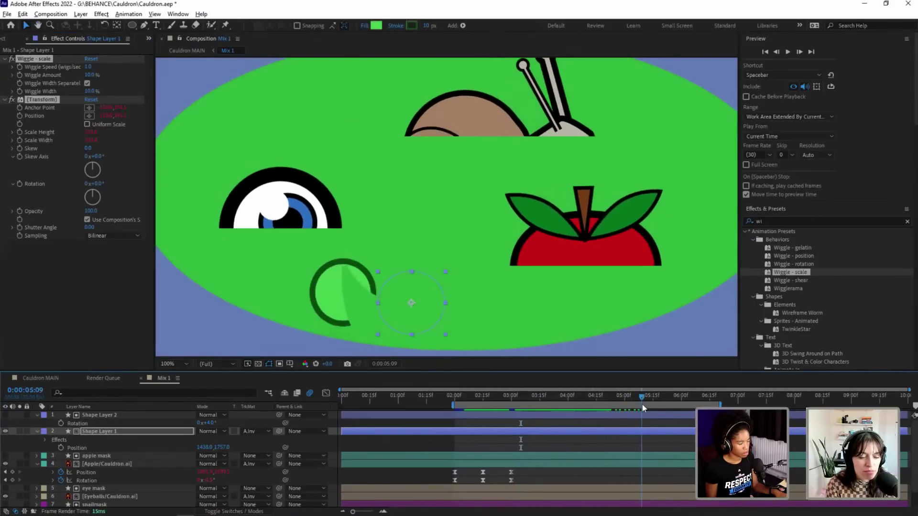
drag(642, 404, 600, 414)
key(ctrl+z)
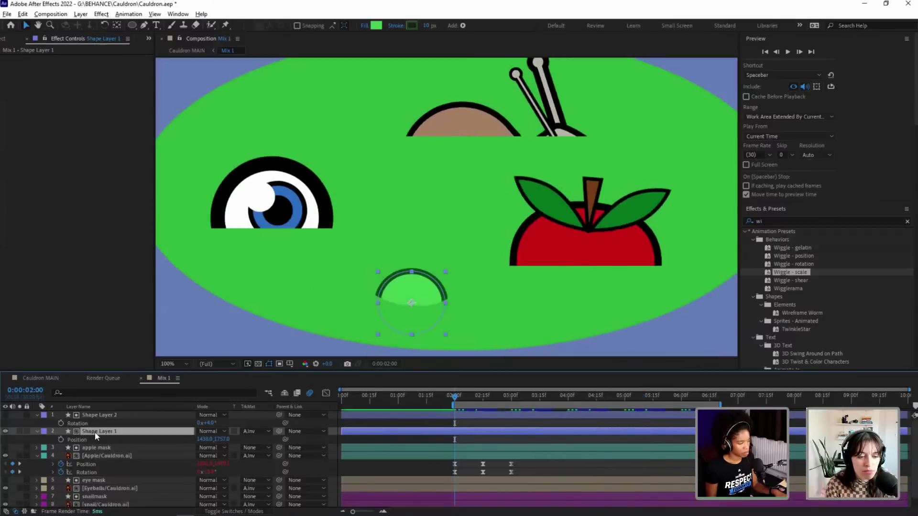
Step: Try the Wiggle - scale preset directly on Shape Layer 1 in the timeline and undo it
click(76, 439)
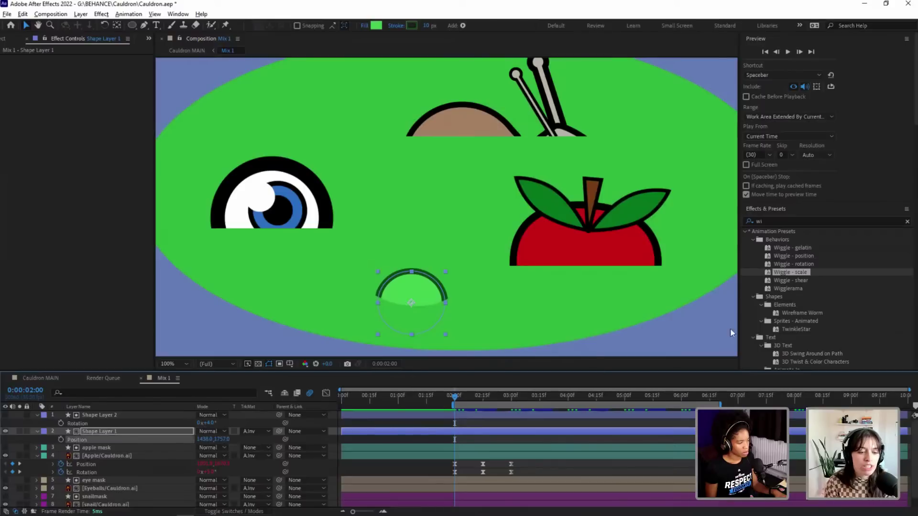
drag(798, 271, 106, 436)
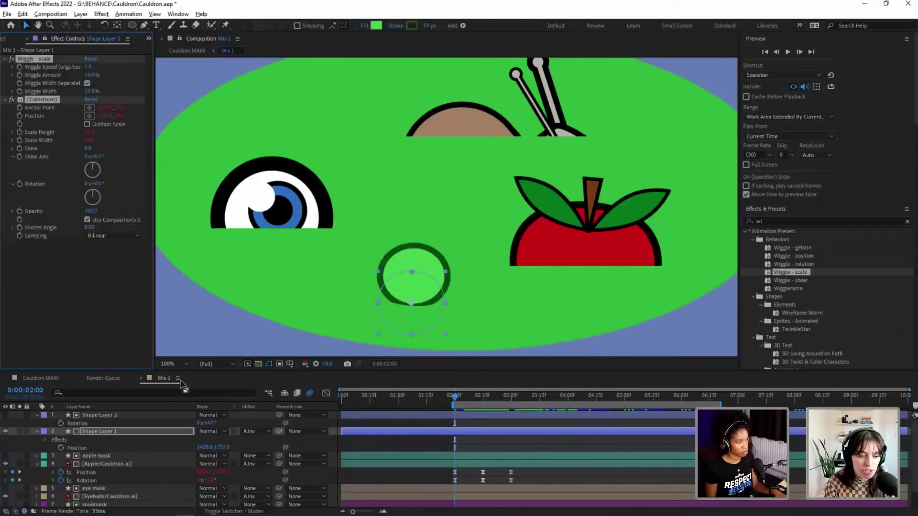
key(ctrl+z)
Step: Collapse the properties of all layers and reveal only the Scale property of Shape Layer 1
key(u)
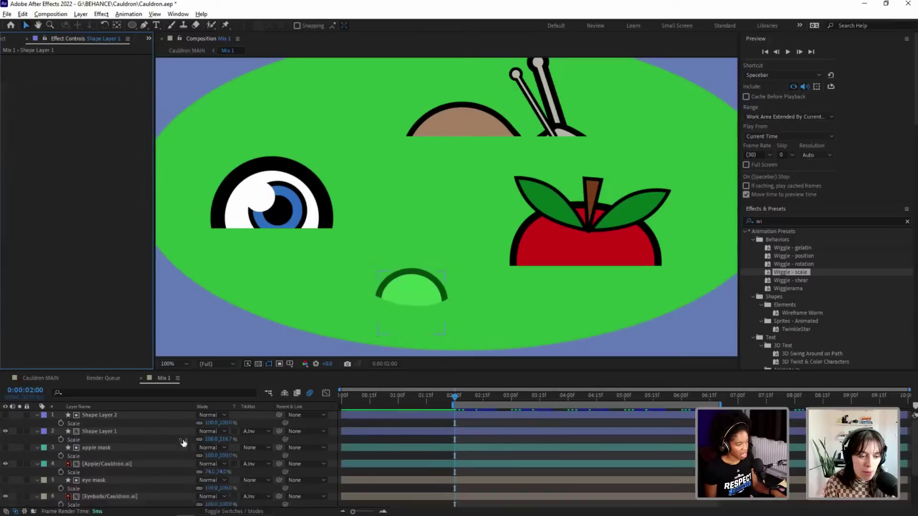
key(u)
click(91, 431)
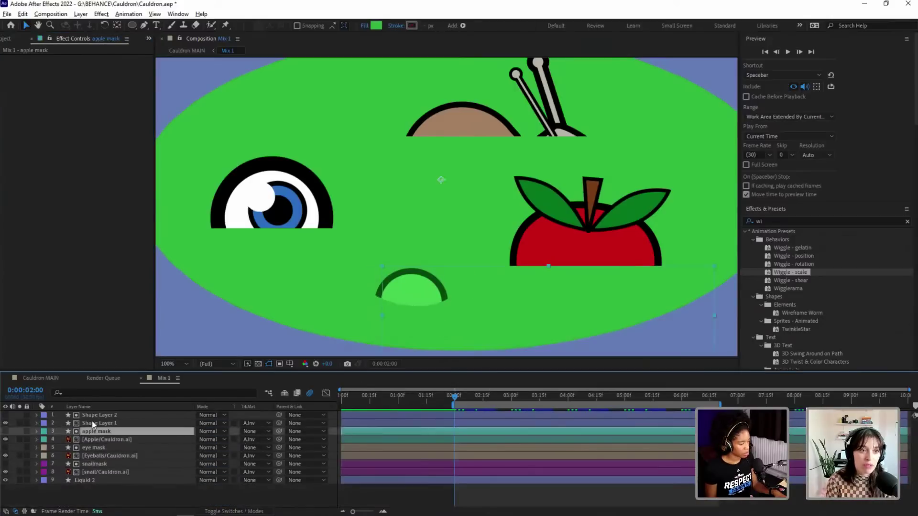
click(96, 423)
key(s)
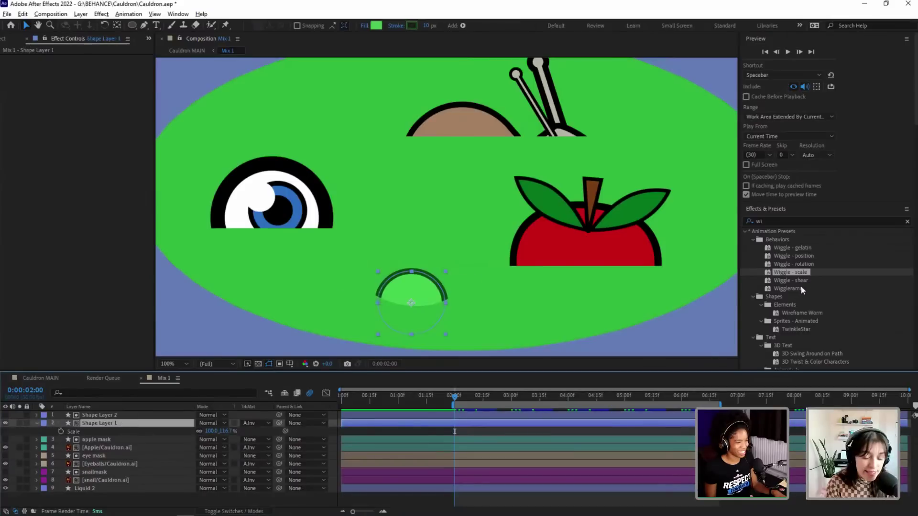
Step: Try Wiggle - scale on Shape Layer 1 once more, preview the bubble from 0:00:02:00, and undo the preset
drag(799, 273, 106, 424)
key(space)
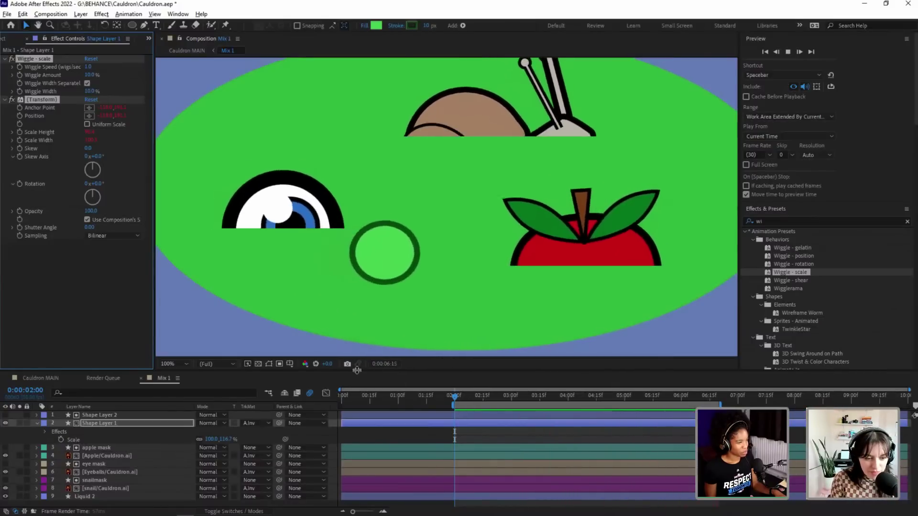
key(ctrl+z)
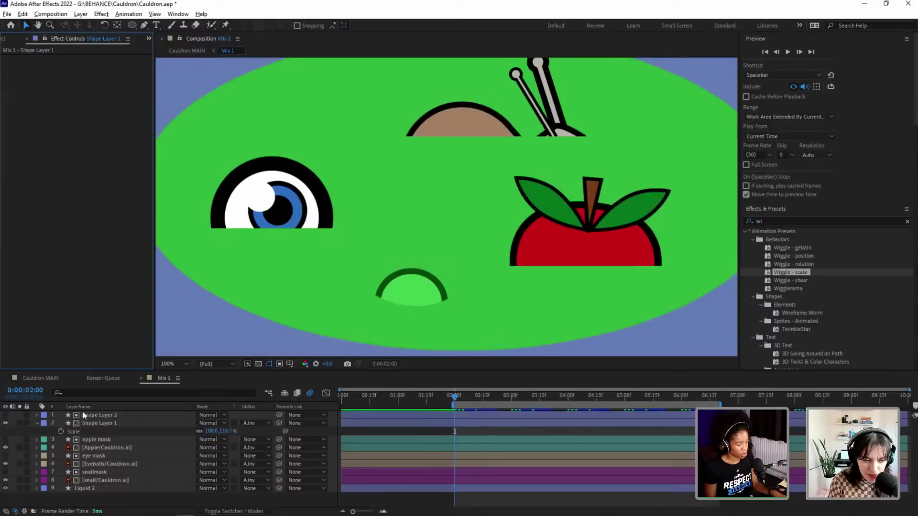
Step: Keyframe the bubble's Scale at 0:00:02:00 and reduce it proportionally to 95% at 0:00:02:05
click(73, 432)
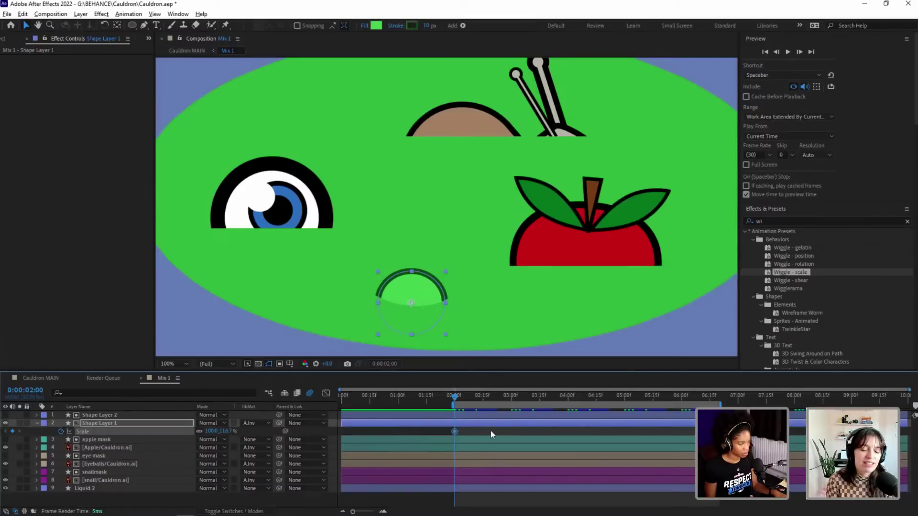
key(space)
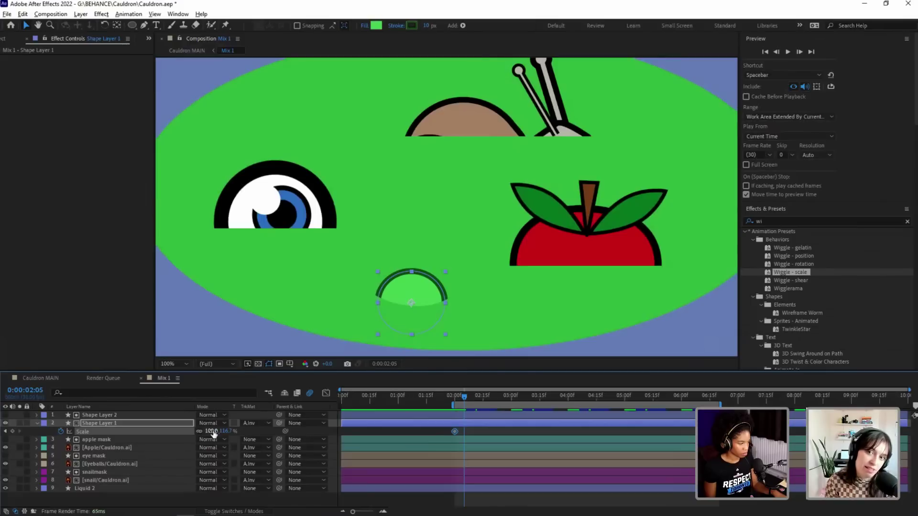
drag(212, 431, 203, 433)
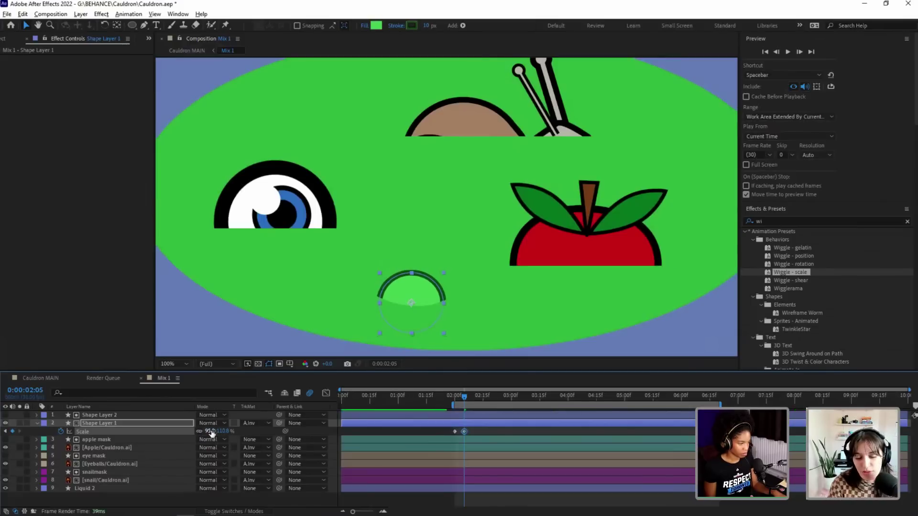
click(203, 433)
key(Return)
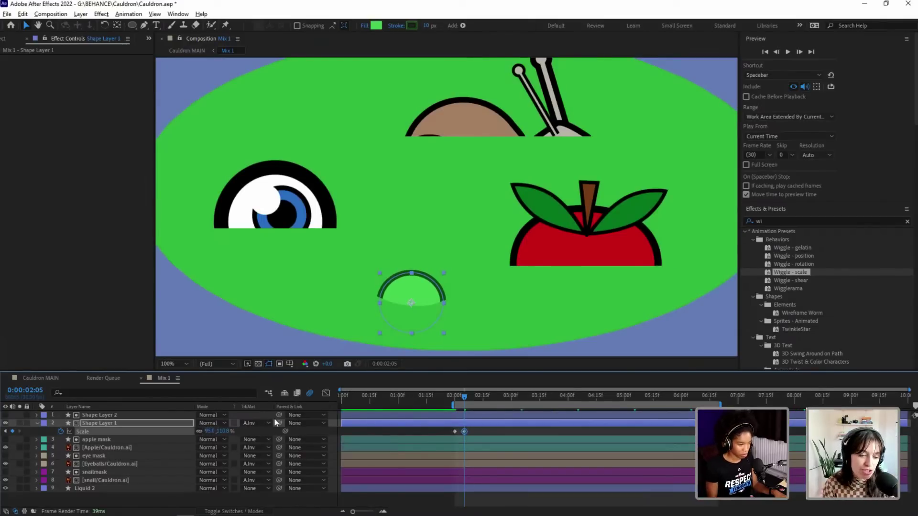
Step: Copy the bubble's first Scale keyframe to 0:00:02:10 and apply Easy Ease to all three Scale keyframes
key(equal)
key(equal)
click(498, 398)
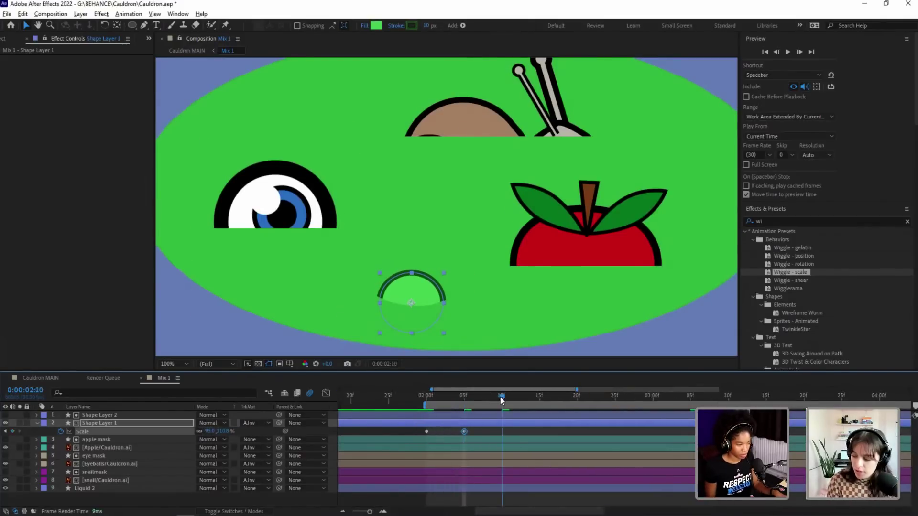
click(427, 432)
key(ctrl+c)
key(ctrl+v)
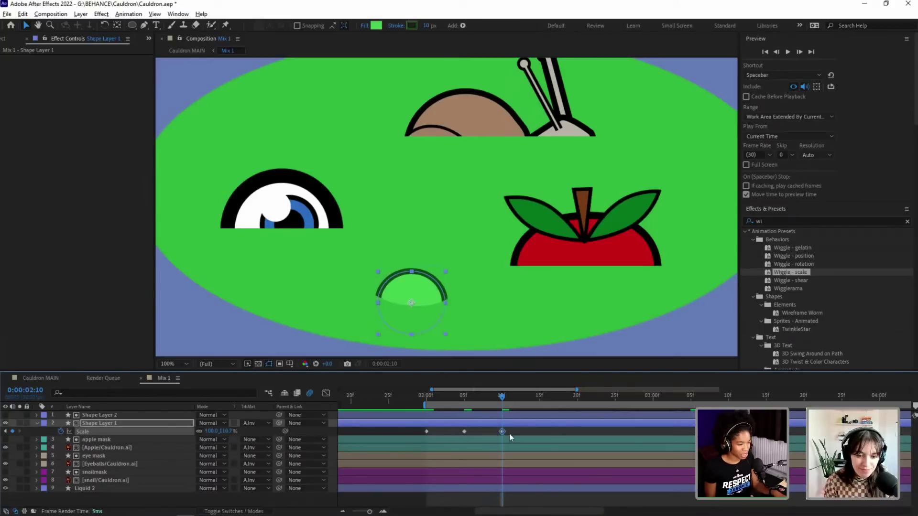
key(F9)
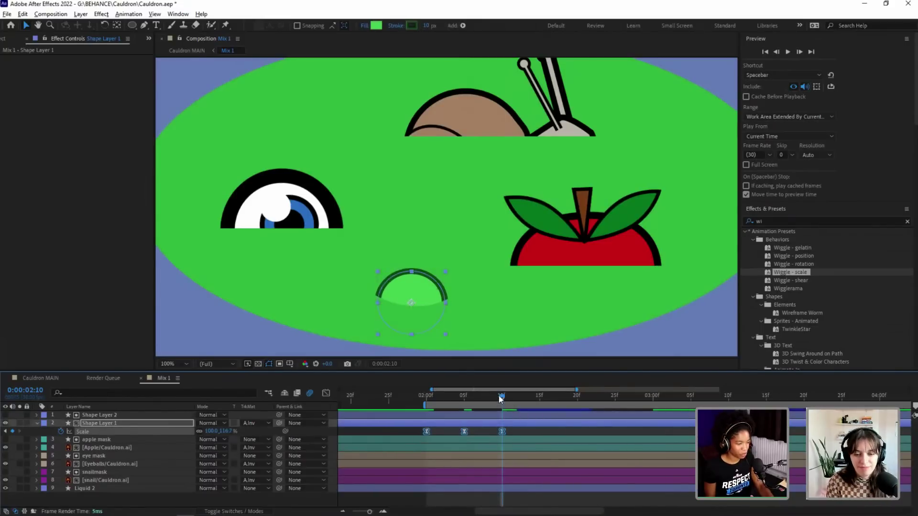
Step: Loop the bubble's Scale animation with the expression loopOut()
alt+click(62, 432)
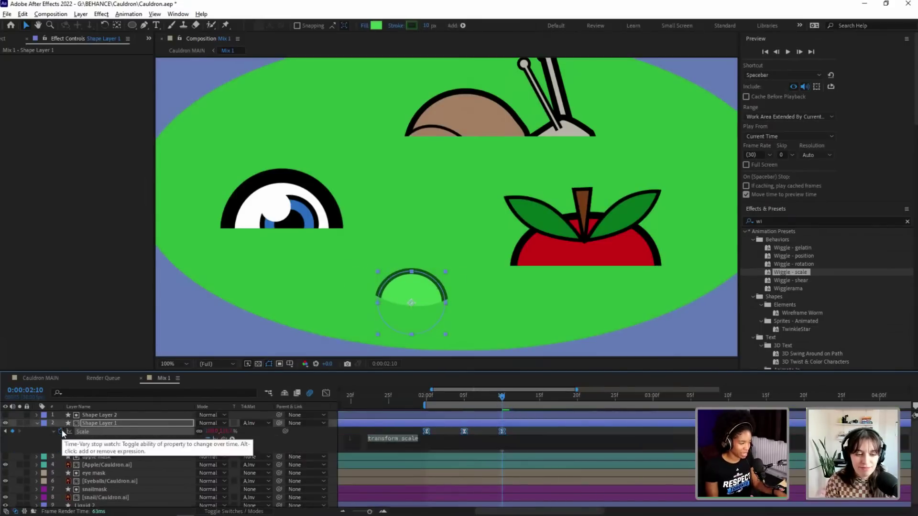
text(loopOut())
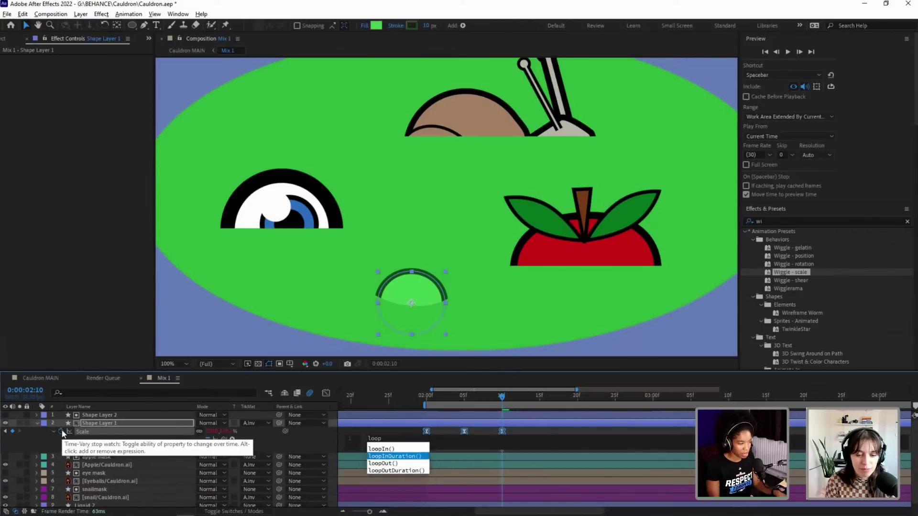
click(499, 400)
Step: Try starting the three Scale keyframes at 0:00:02:05 and preview the looping bubble from 0:00:02:04
drag(509, 429, 464, 434)
click(463, 400)
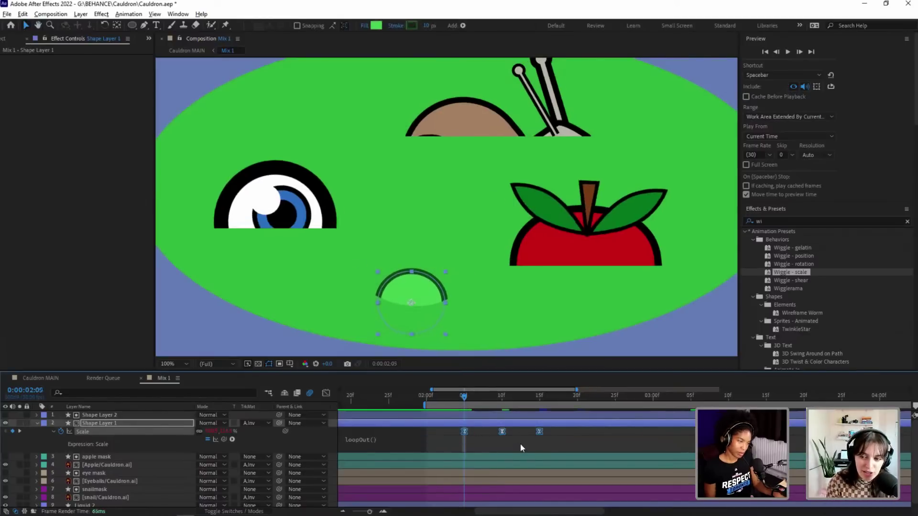
click(457, 394)
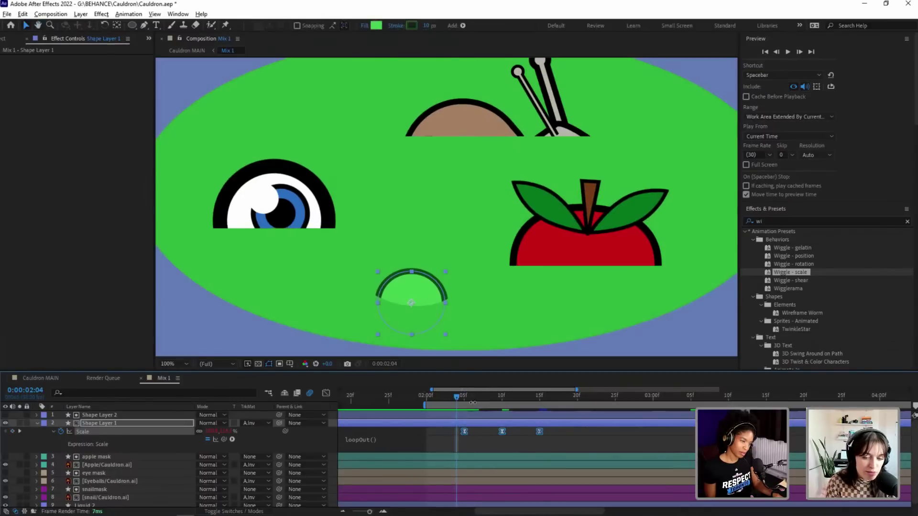
key(space)
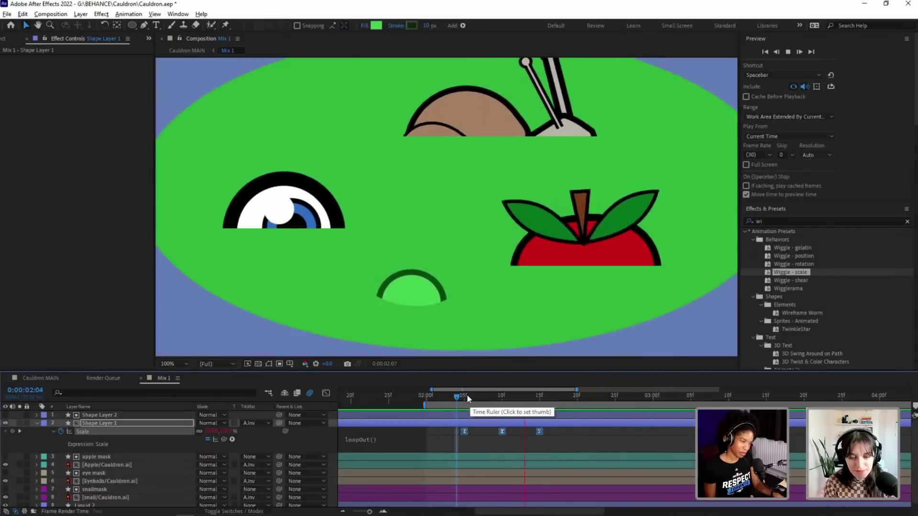
key(space)
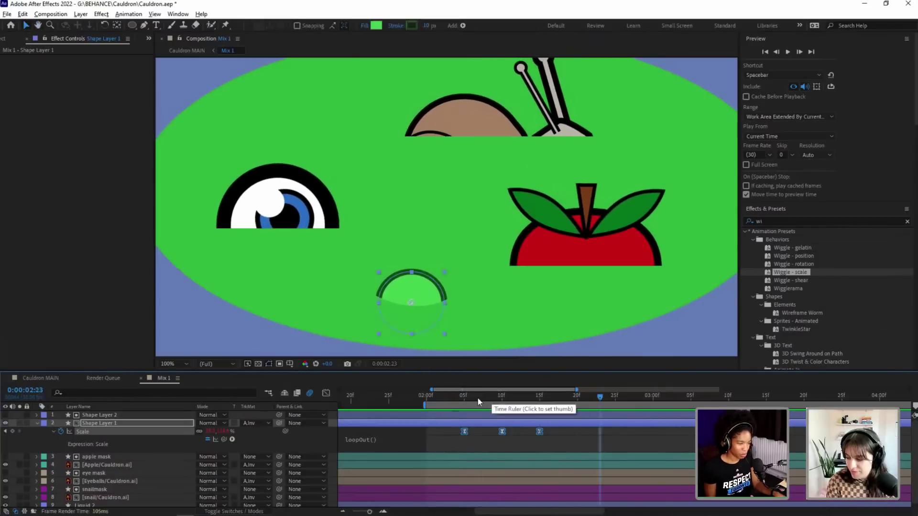
Step: Move the Scale keyframes back to start at 0:00:02:00 and return the current time to that frame
drag(502, 432, 464, 433)
drag(440, 397, 415, 426)
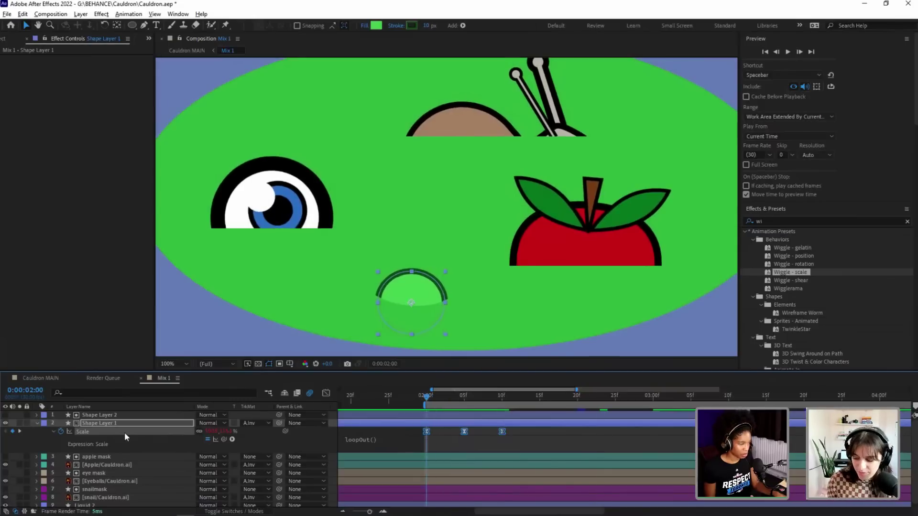
Step: Keyframe the bubble's Position at 0:00:02:00 and lower it to Y 1769.4 at 0:00:02:05, with Scale also revealed
key(p)
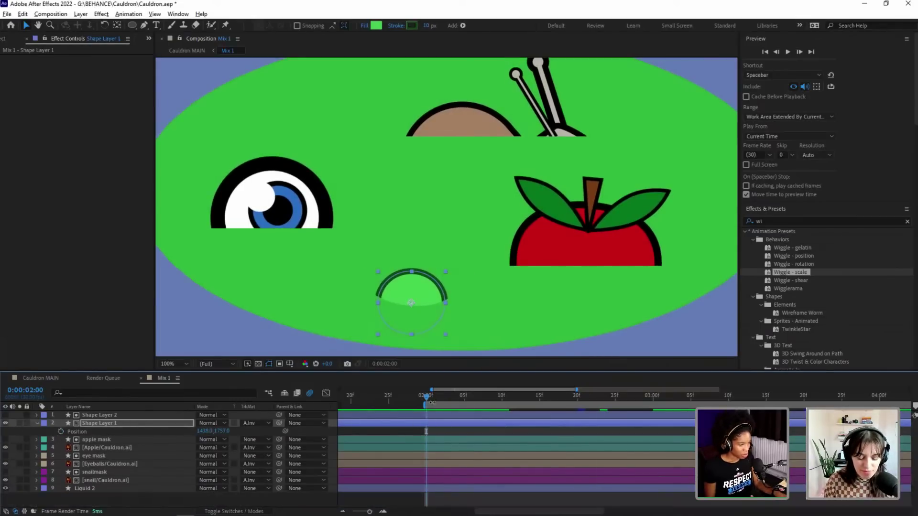
click(61, 431)
key(shift+s)
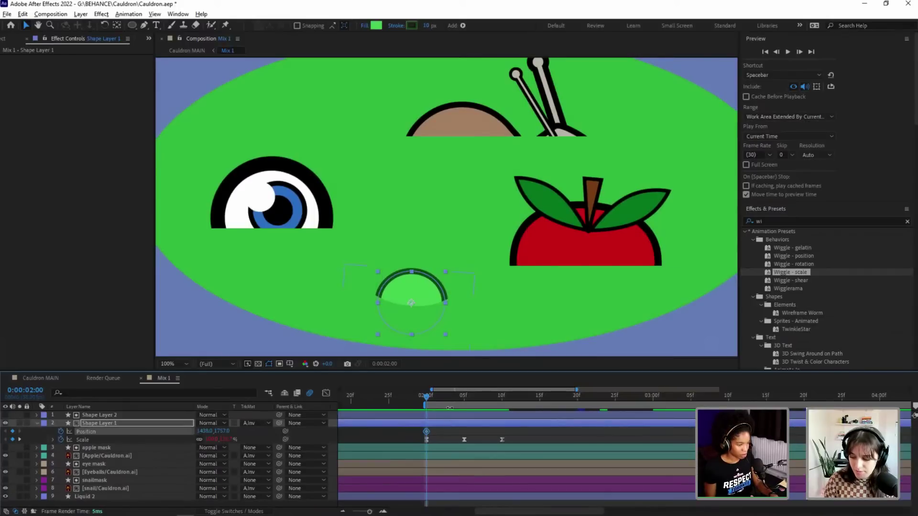
click(460, 399)
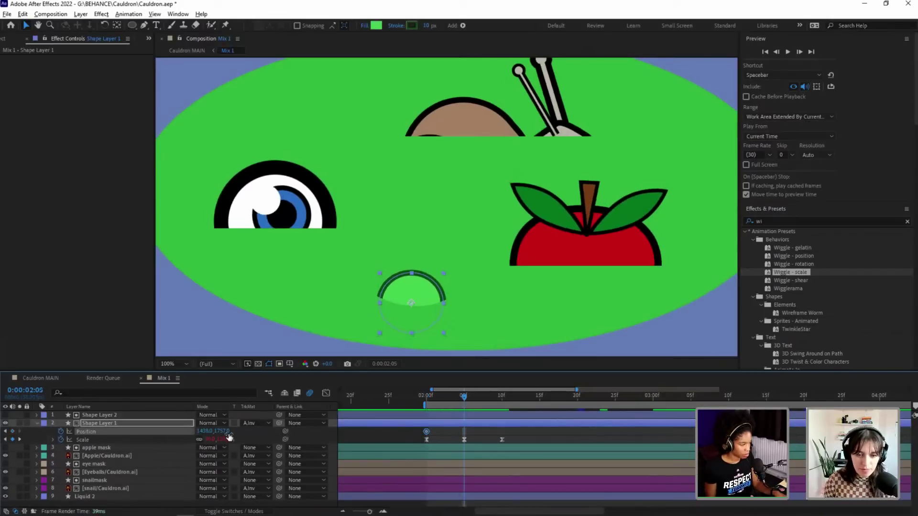
mouse_move(224, 432)
mouse_down()
mouse_move(235, 432)
mouse_move(223, 433)
mouse_up()
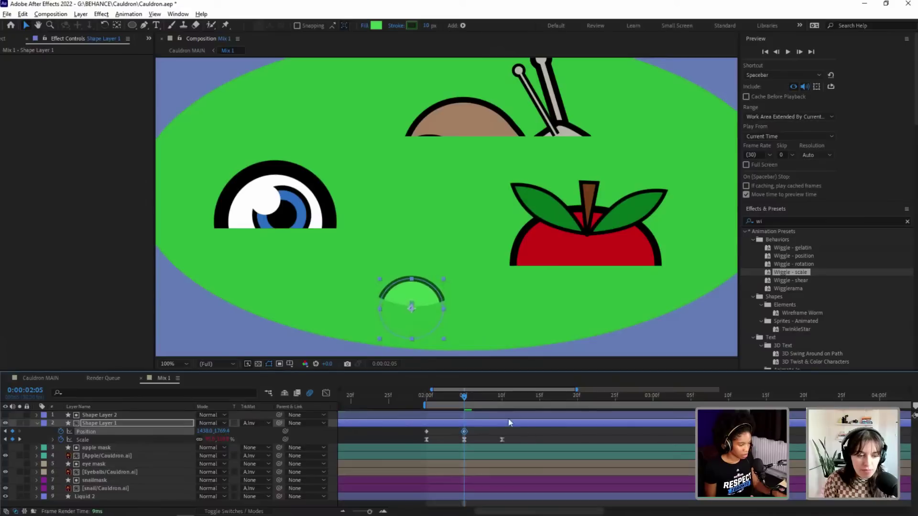
Step: Copy the bubble's first Position keyframe and paste it at 0:00:02:10 to bring the bubble back up
click(500, 397)
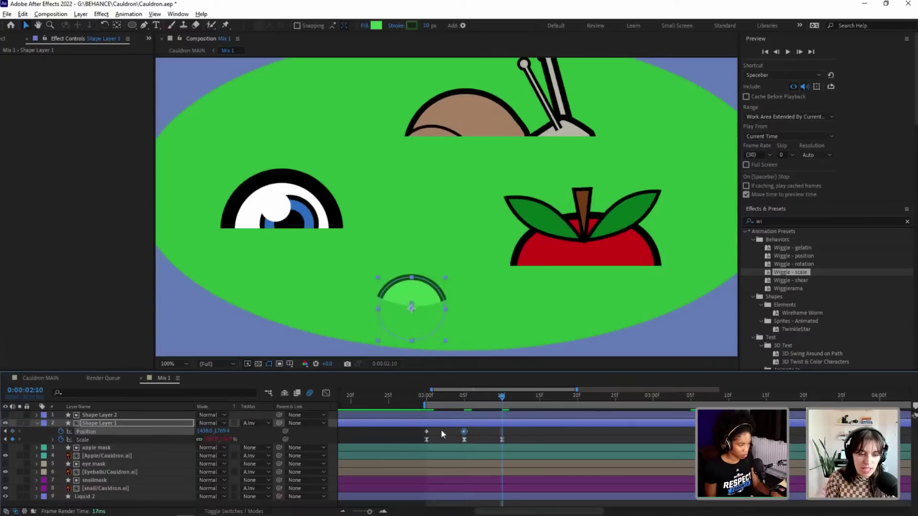
click(424, 429)
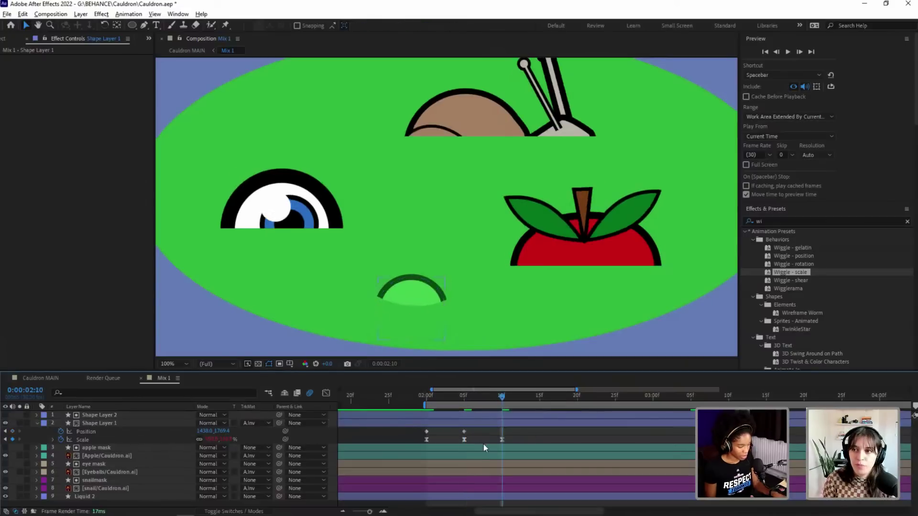
click(426, 432)
key(ctrl+v)
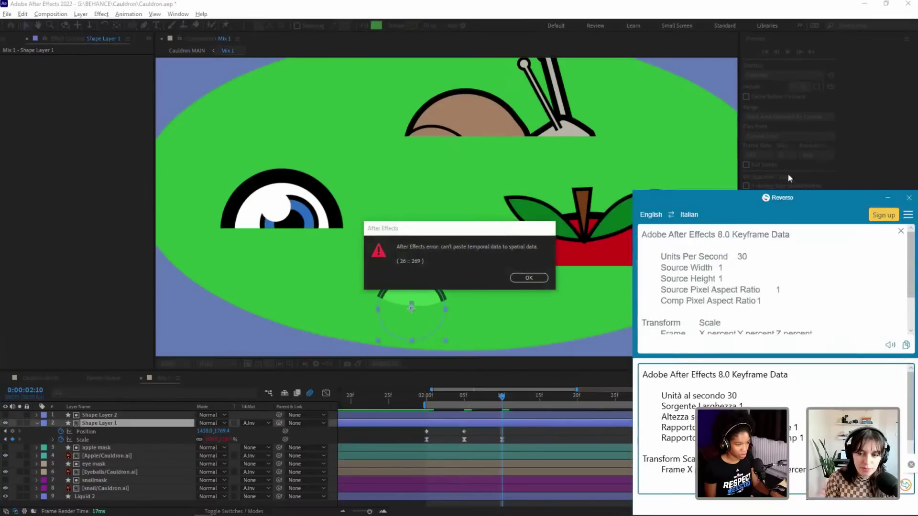
click(909, 197)
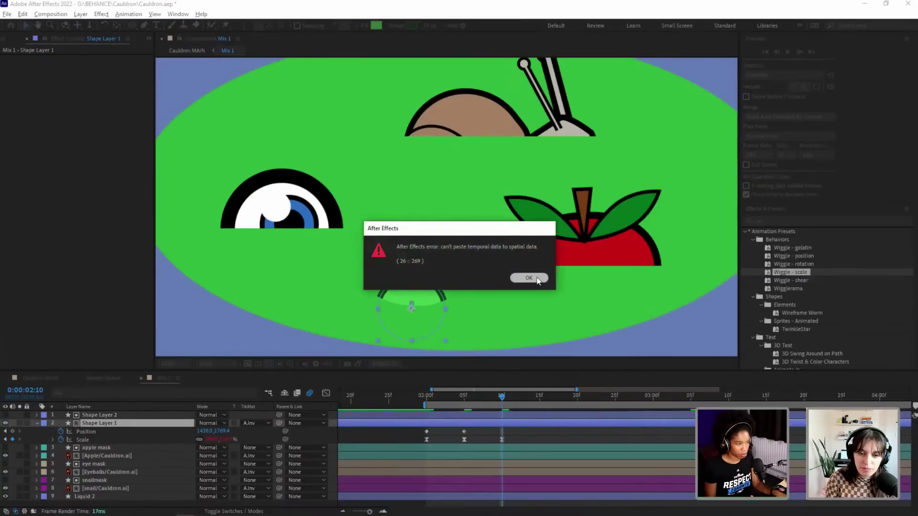
click(528, 278)
click(426, 432)
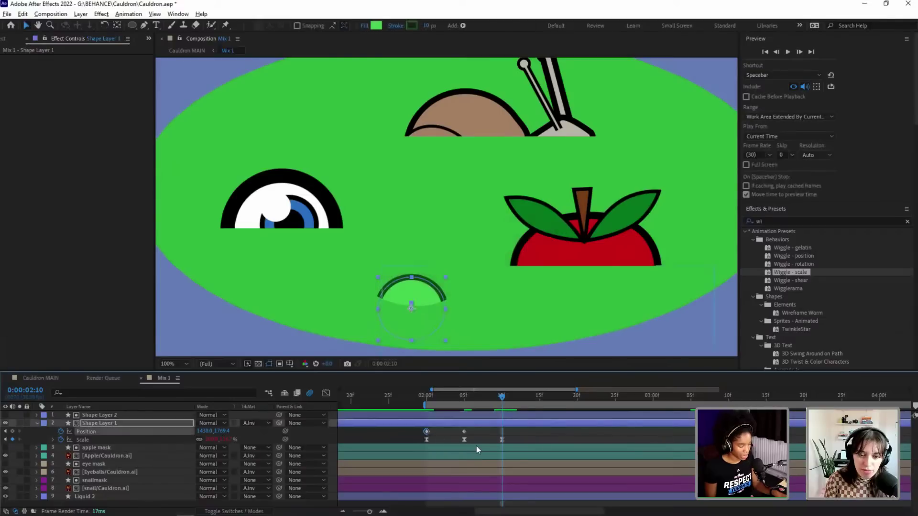
key(ctrl+v)
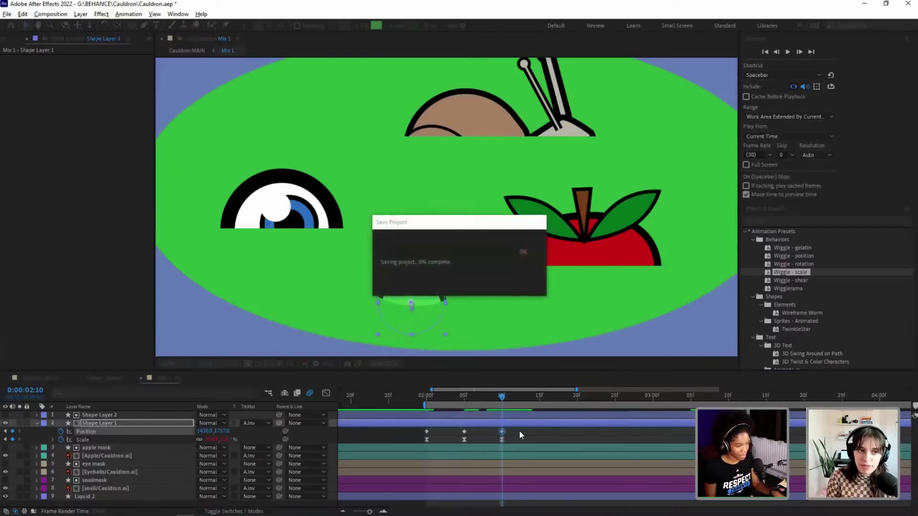
Step: Apply Easy Ease to all three Position keyframes of the bubble and preview the motion from 0:00:02:00
drag(519, 430, 415, 435)
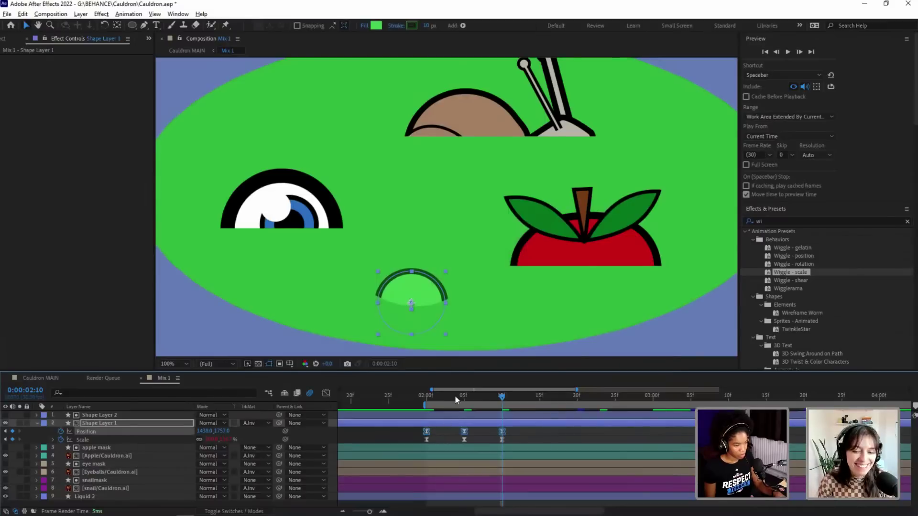
drag(455, 394, 421, 397)
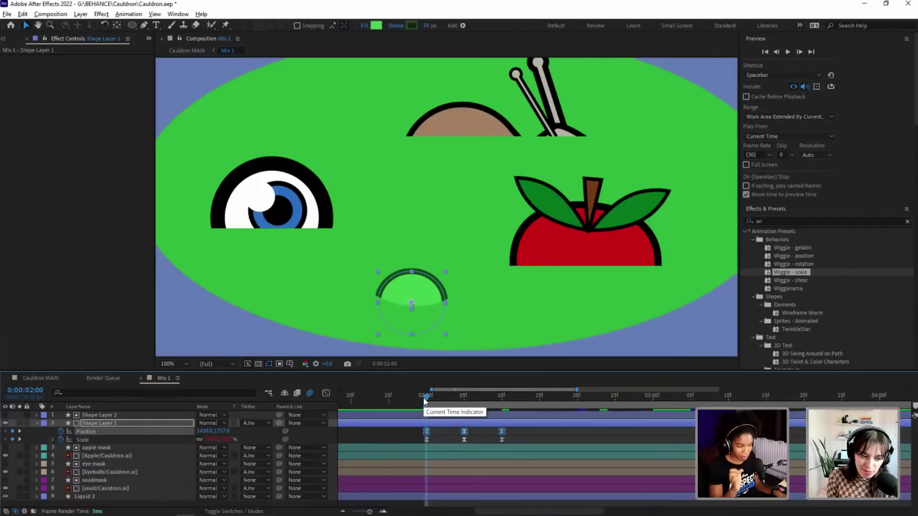
key(space)
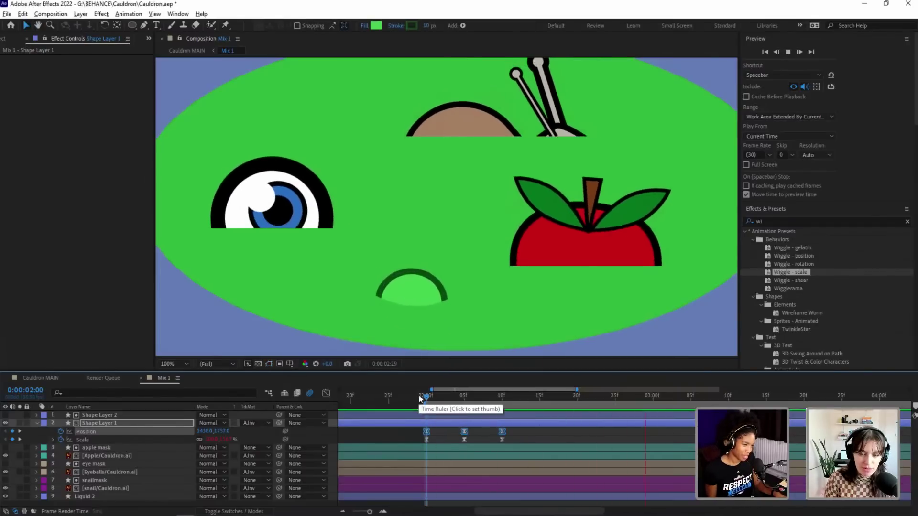
Step: Slow the bob by moving the last Position keyframe to 0:00:03:00 and the middle one to 0:00:02:15
click(447, 396)
click(461, 397)
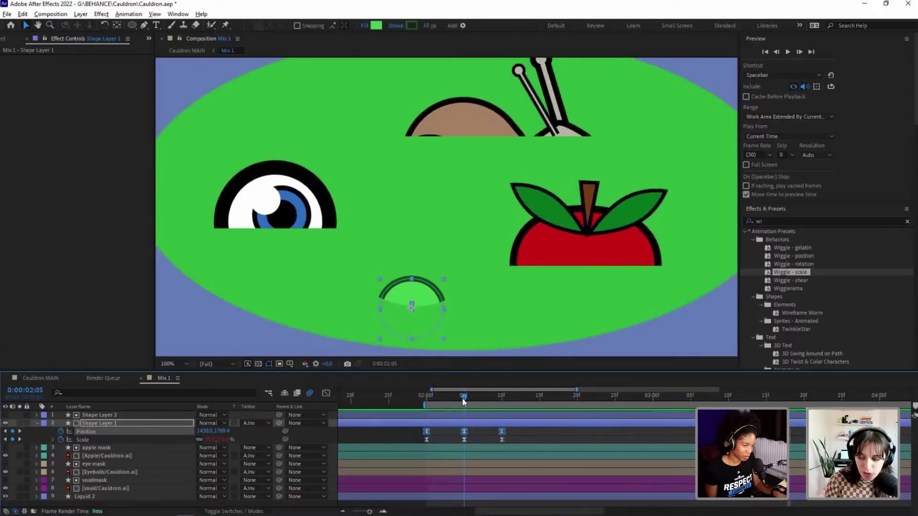
drag(462, 398, 578, 416)
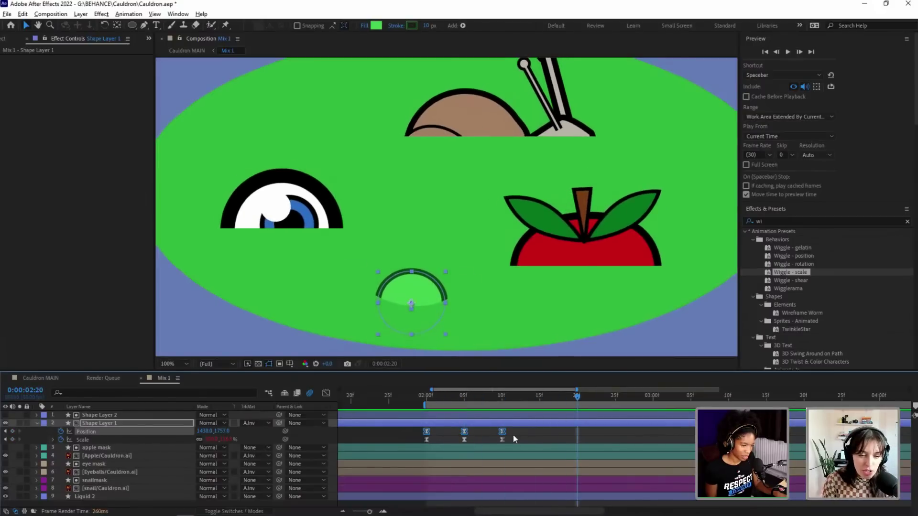
click(651, 395)
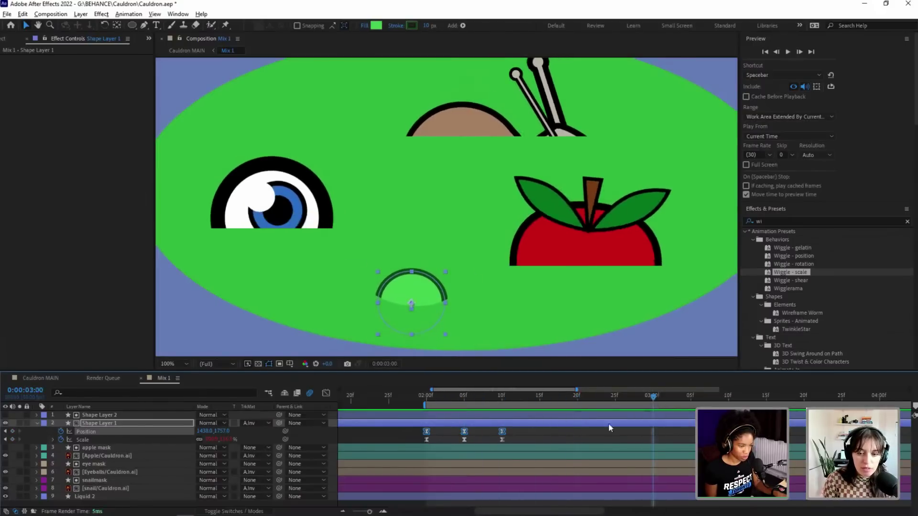
drag(503, 432, 647, 441)
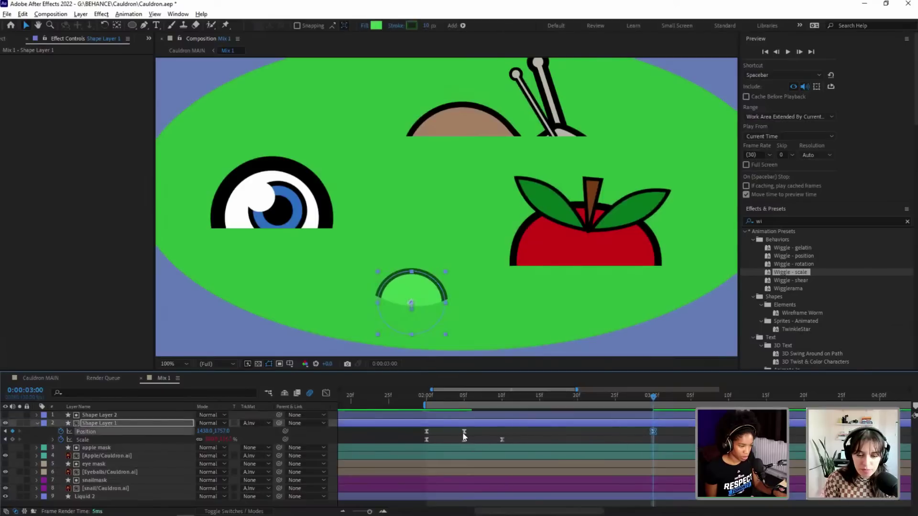
drag(463, 433, 525, 432)
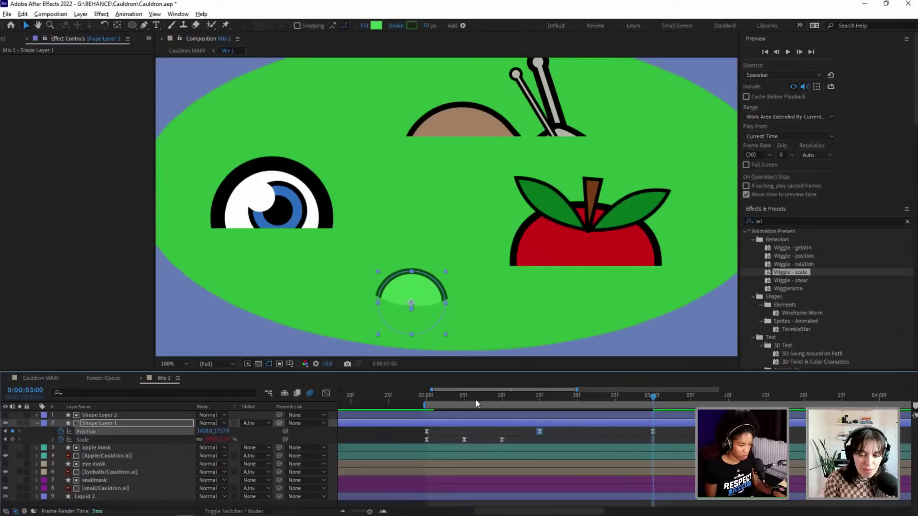
Step: Shorten the work area to end at about 0:00:03:01 and preview the bubble's retimed bob
click(457, 405)
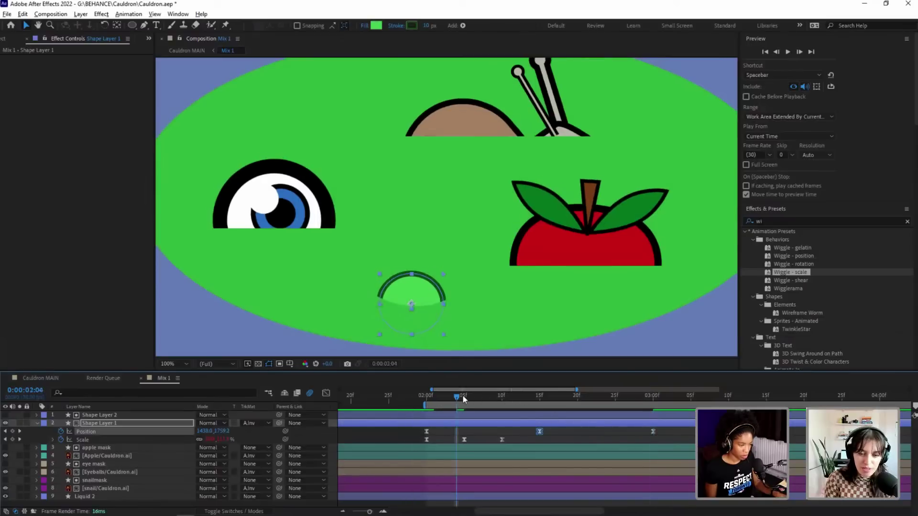
drag(463, 396, 653, 406)
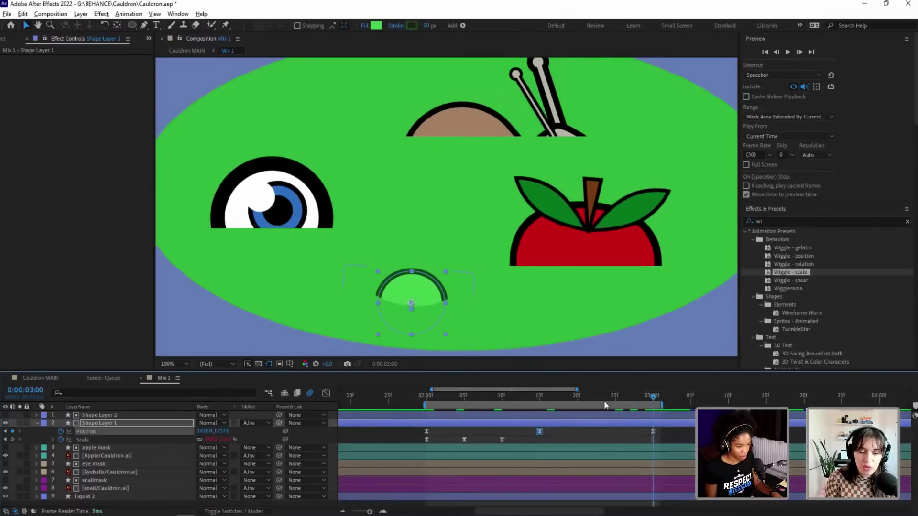
key(space)
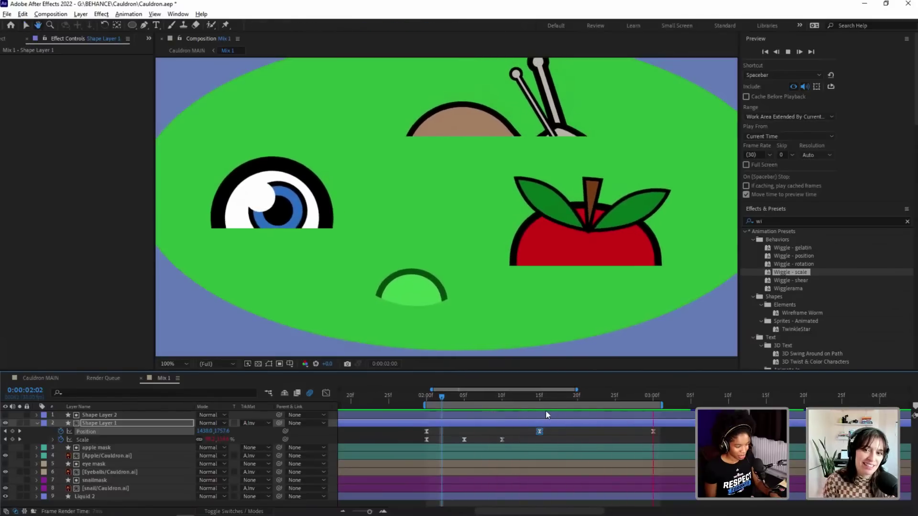
key(space)
Step: Extend the work area end to about 0:00:08:25 and loop the bubble's Position with the expression loopOut()
key(semicolon)
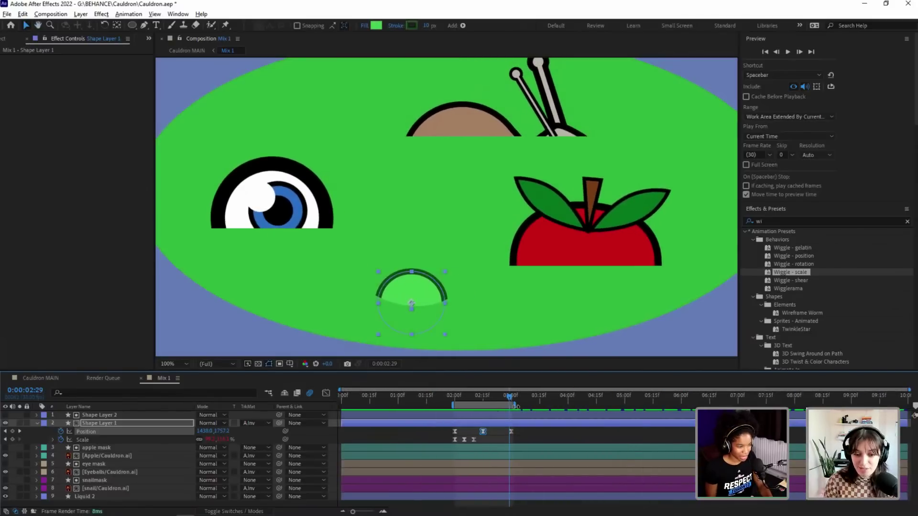
drag(515, 406, 841, 404)
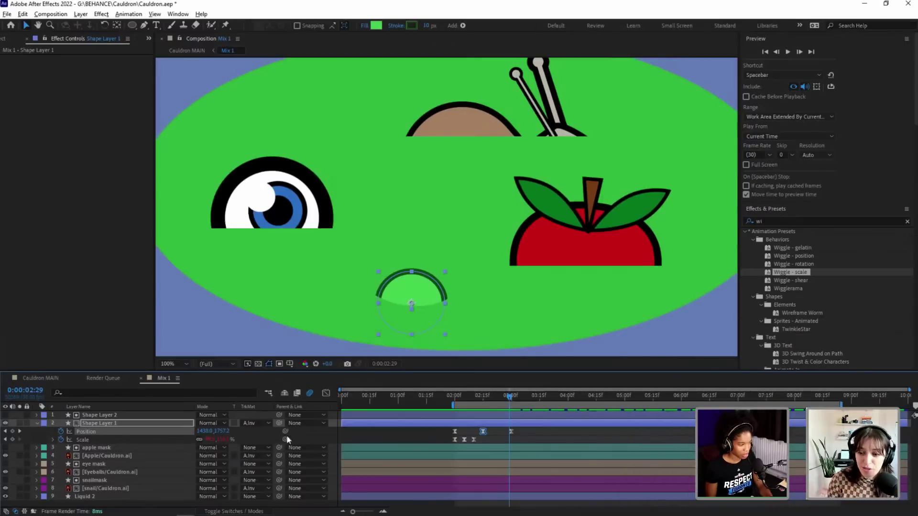
alt+click(60, 431)
text(lo)
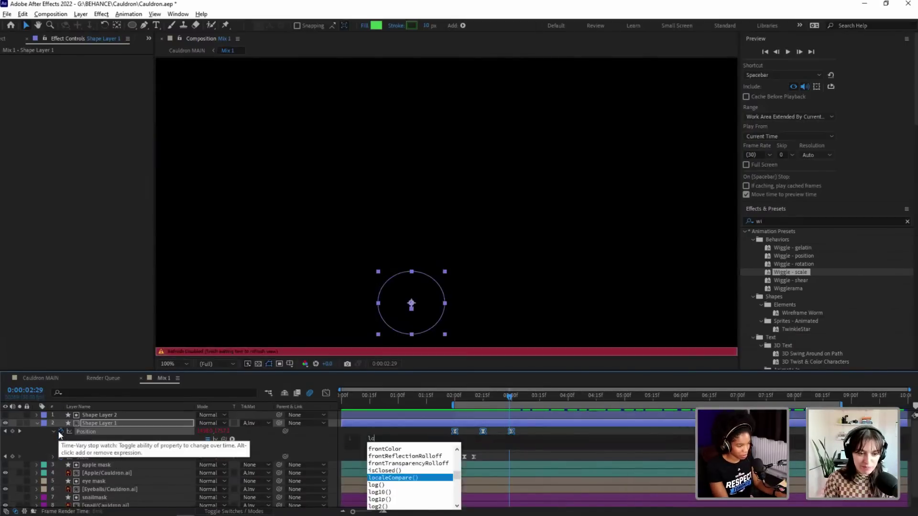
text(op)
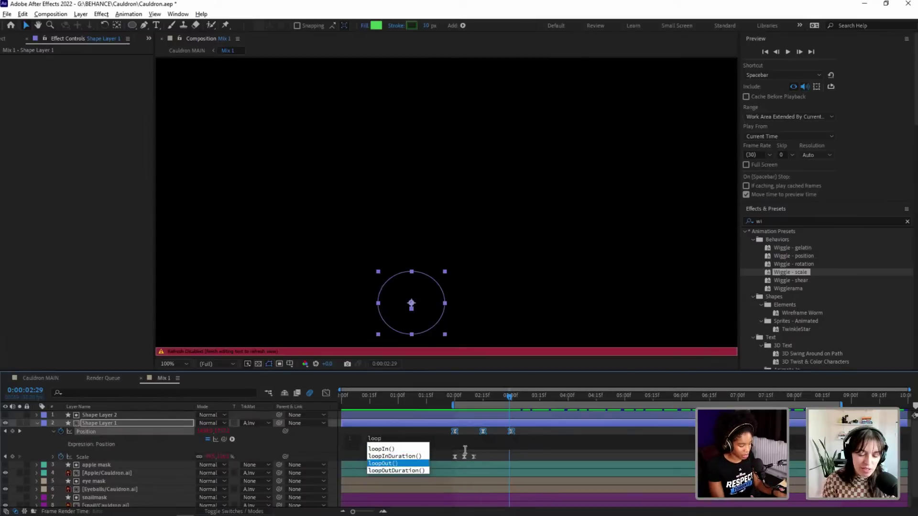
key(Return)
click(639, 430)
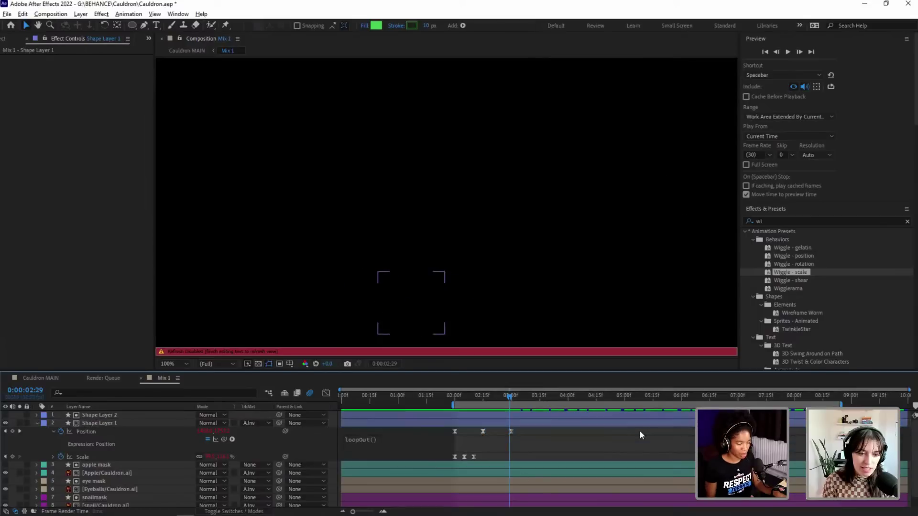
Step: Preview the looping bubble from 0:00:02:09 and fit the whole composition in the viewer
drag(511, 398, 471, 413)
key(space)
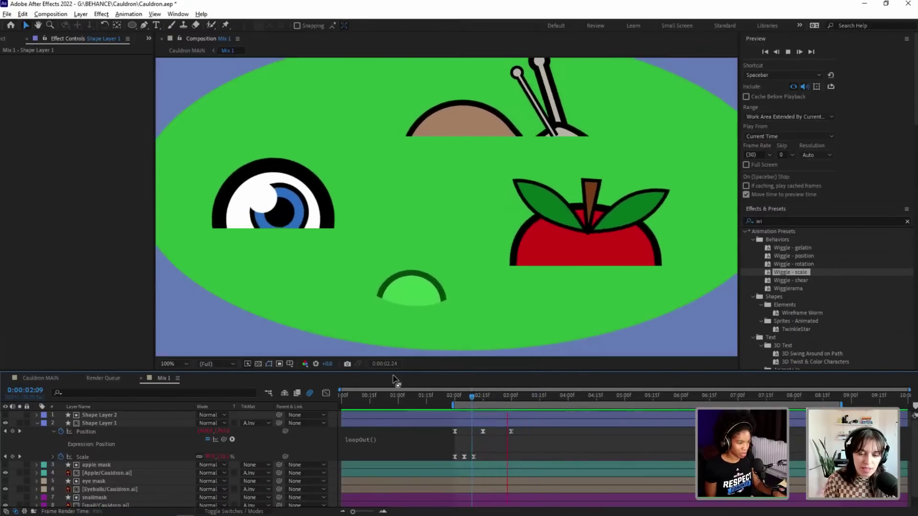
click(180, 364)
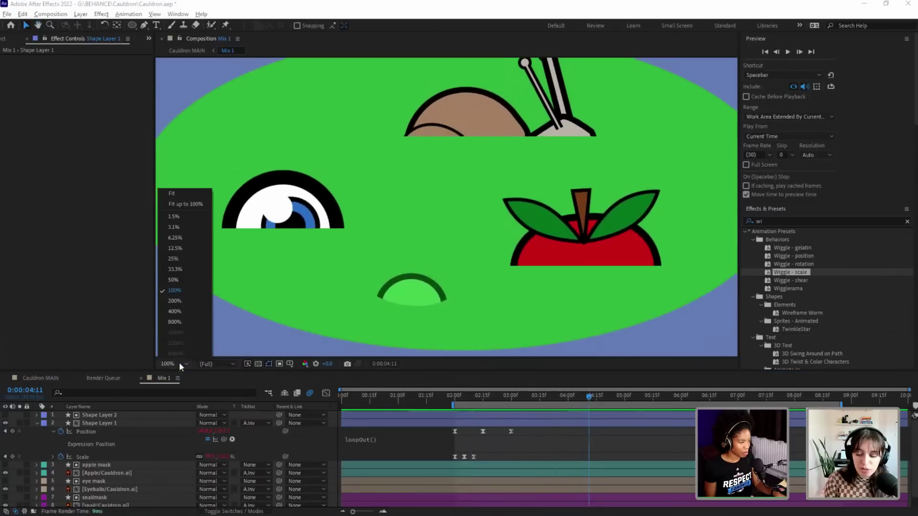
click(188, 194)
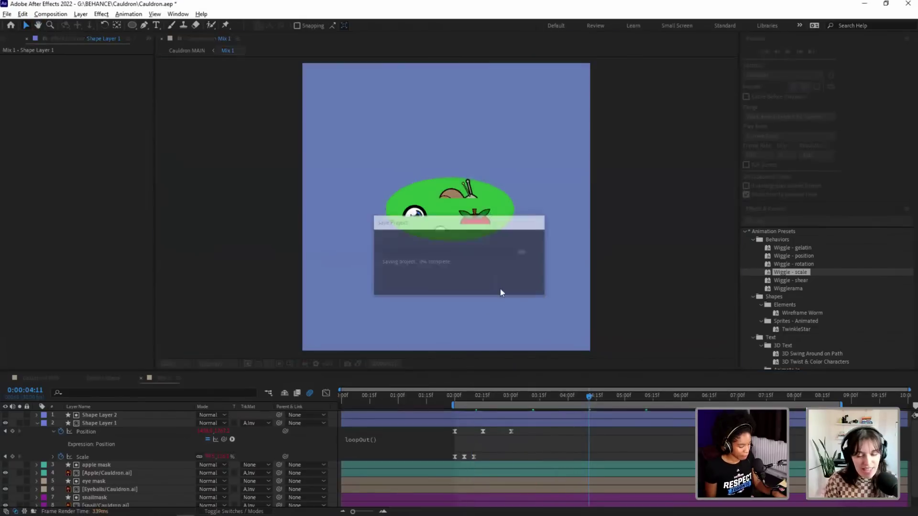
Step: Rename Shape Layer 1 as Bubble and Shape Layer 2 as BUbble mask
click(36, 423)
click(97, 423)
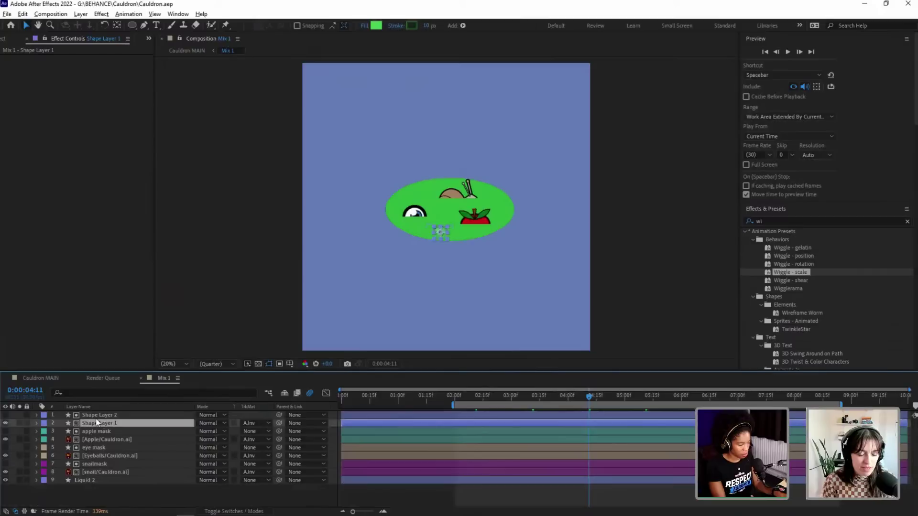
key(Return)
text(Bubble)
key(Return)
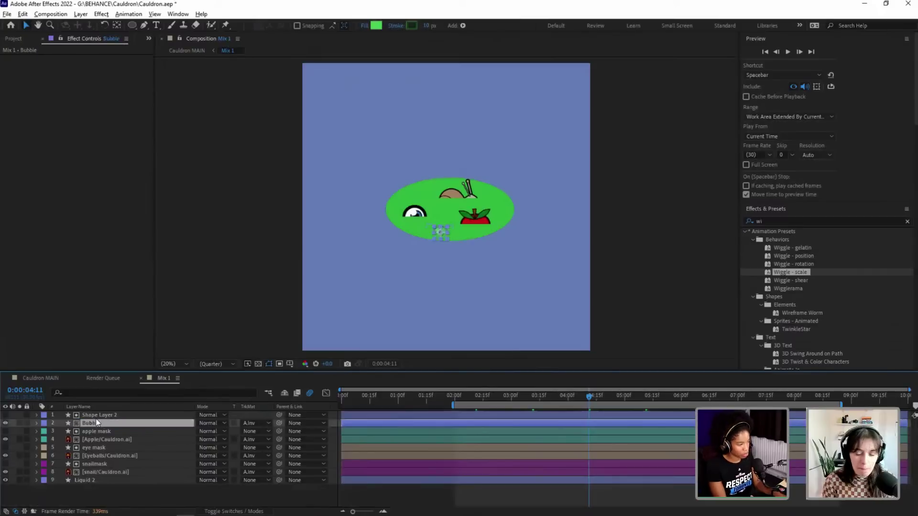
click(97, 416)
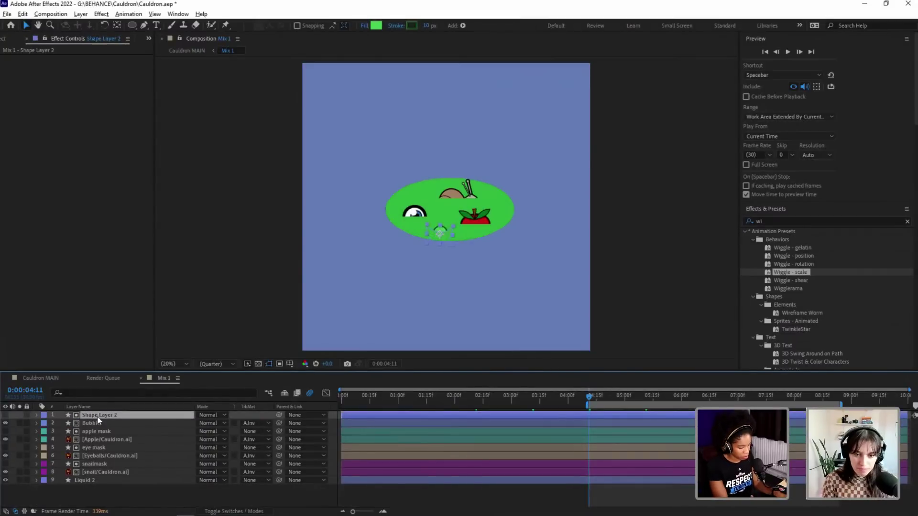
key(Return)
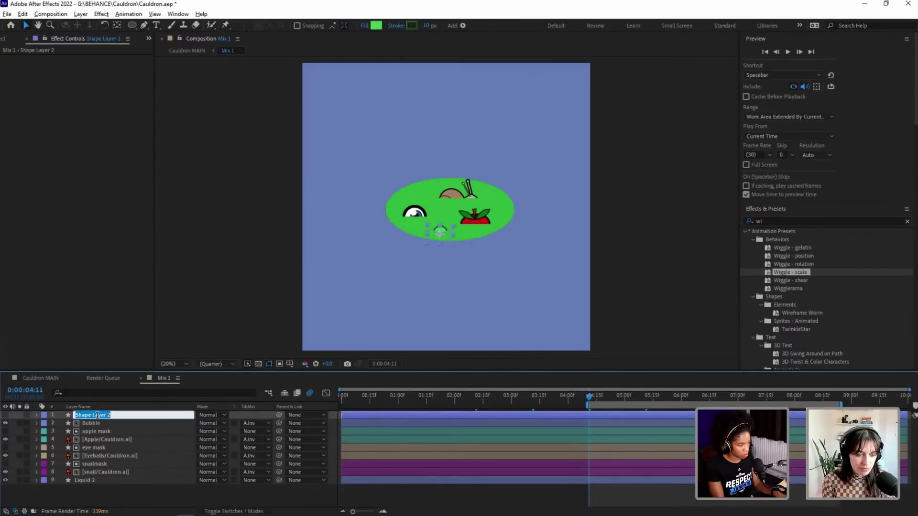
text(BUbble mask)
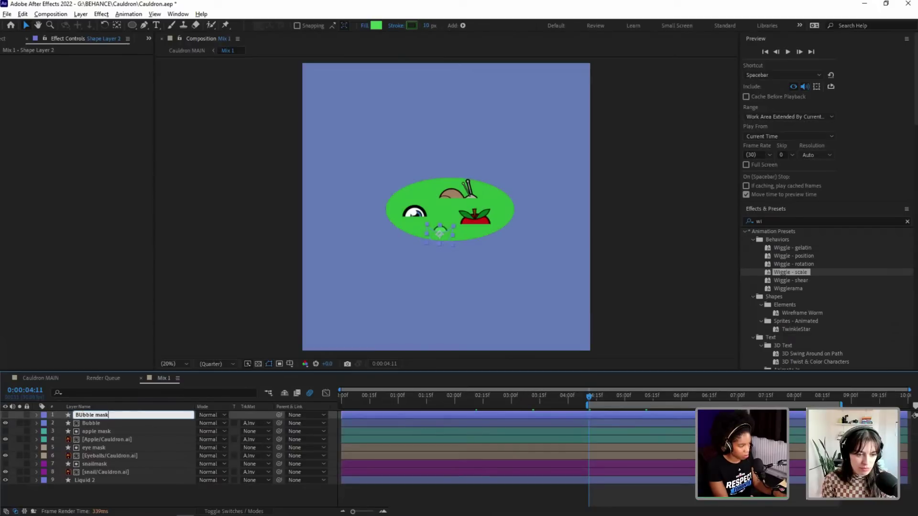
key(Return)
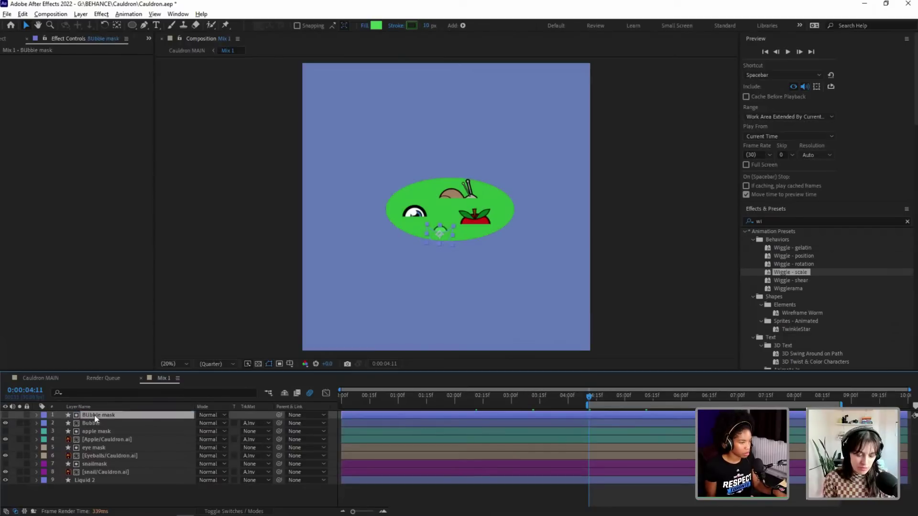
click(487, 277)
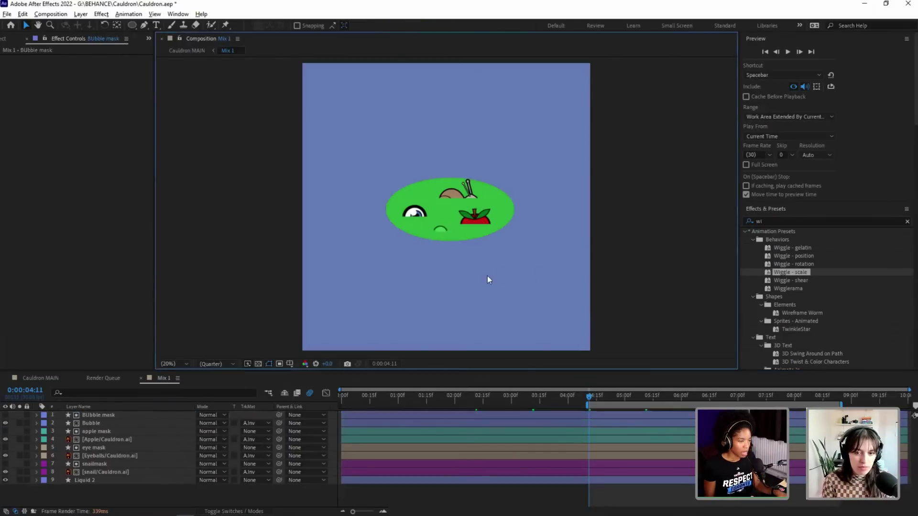
Step: Duplicate the Bubble layer together with its BUbble mask matte layer
click(92, 416)
ctrl+click(94, 425)
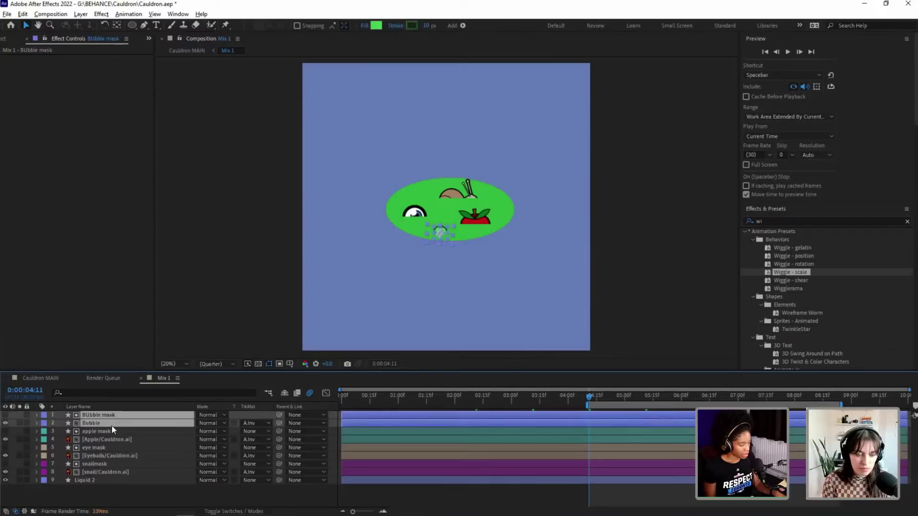
key(ctrl+d)
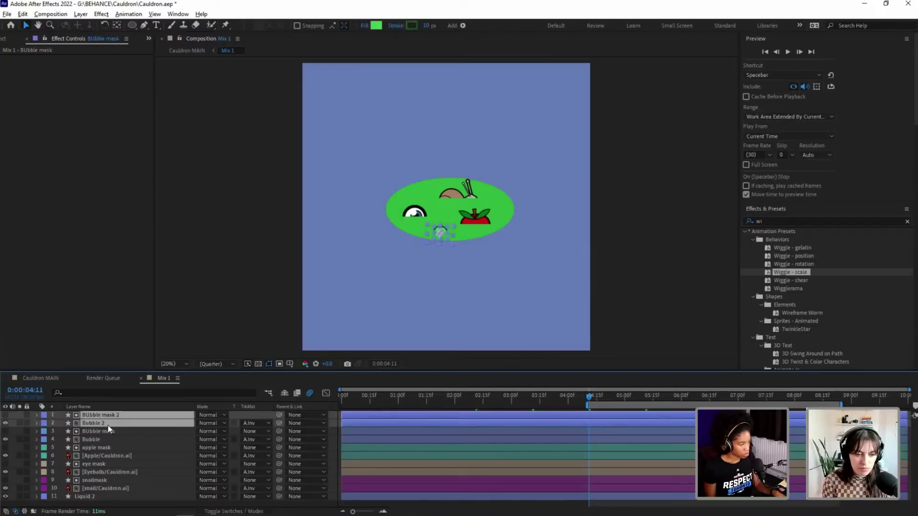
key(z)
click(477, 240)
key(h)
drag(442, 180, 441, 225)
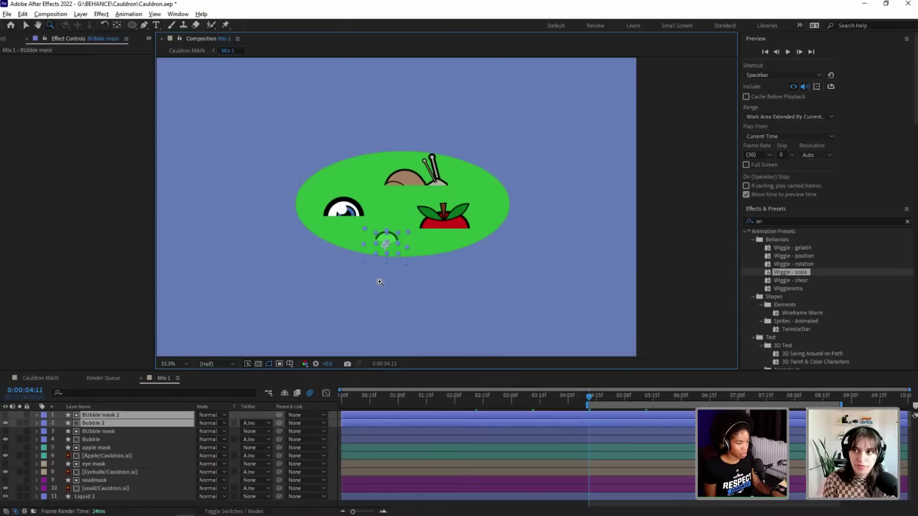
Step: Set the label color of the duplicated Bubble 2 and BUbble mask 2 layers to Sandstone
key(v)
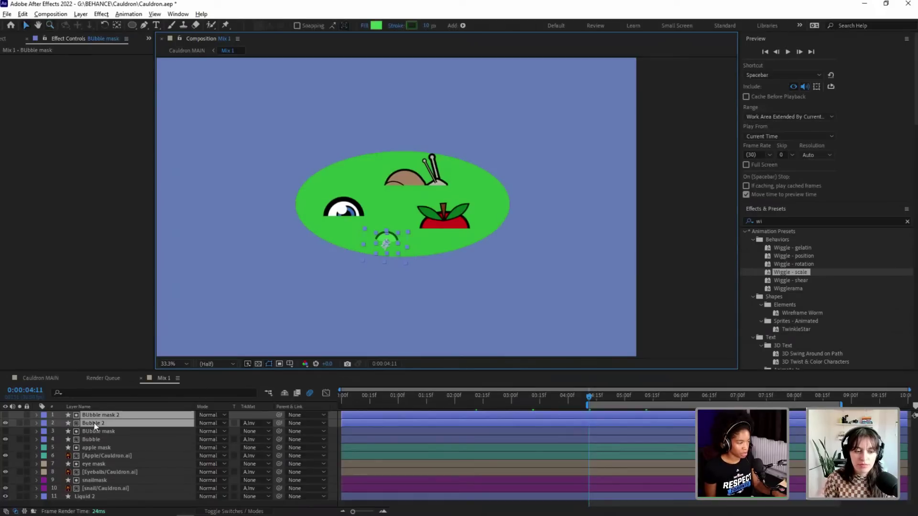
click(43, 424)
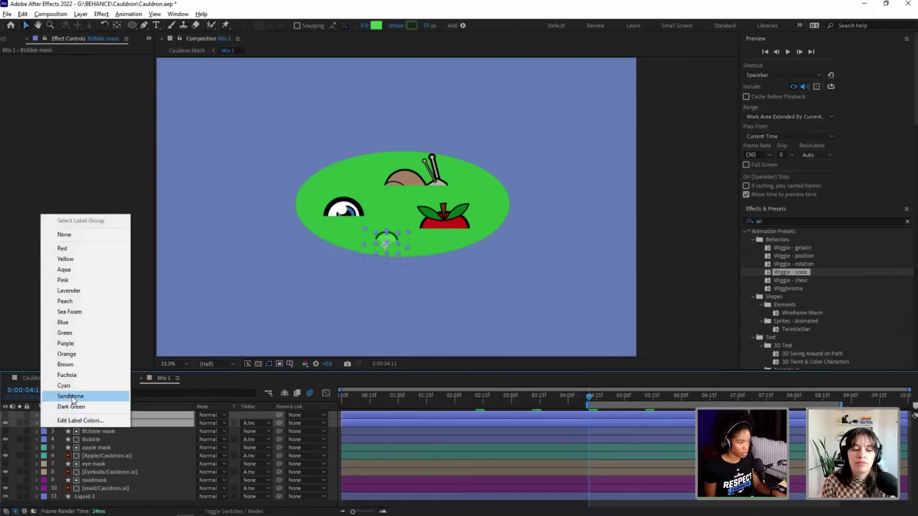
click(72, 396)
click(222, 308)
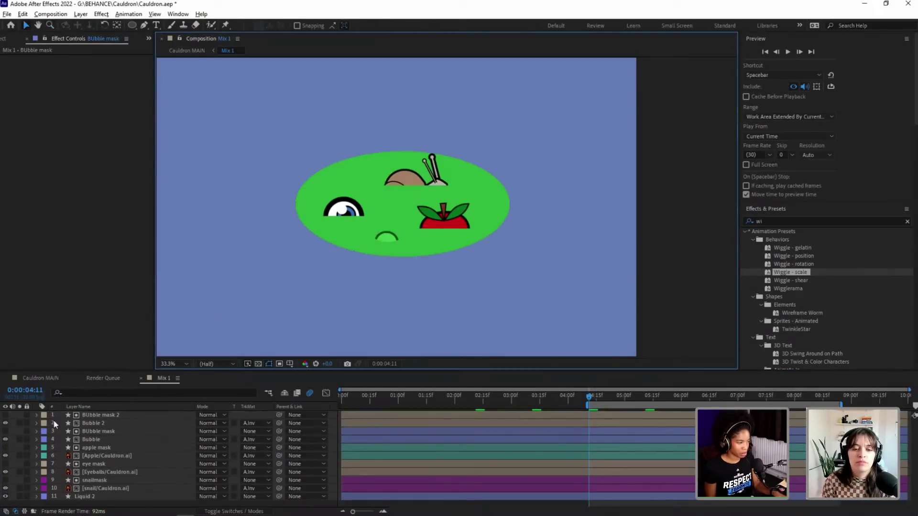
Step: Reveal Bubble 2's keyframed properties and create a null object, scaled up to about 427% and placed left of the green liquid
click(95, 423)
key(u)
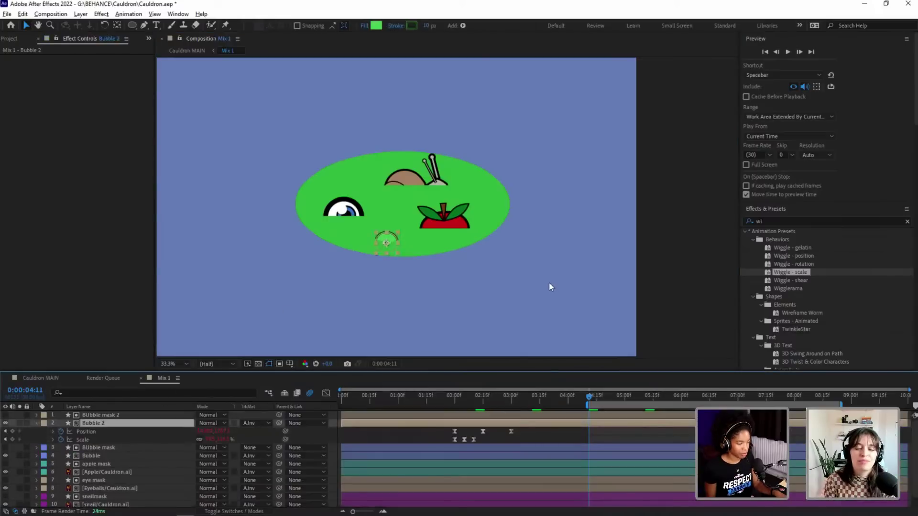
right_click(548, 282)
mouse_move(578, 290)
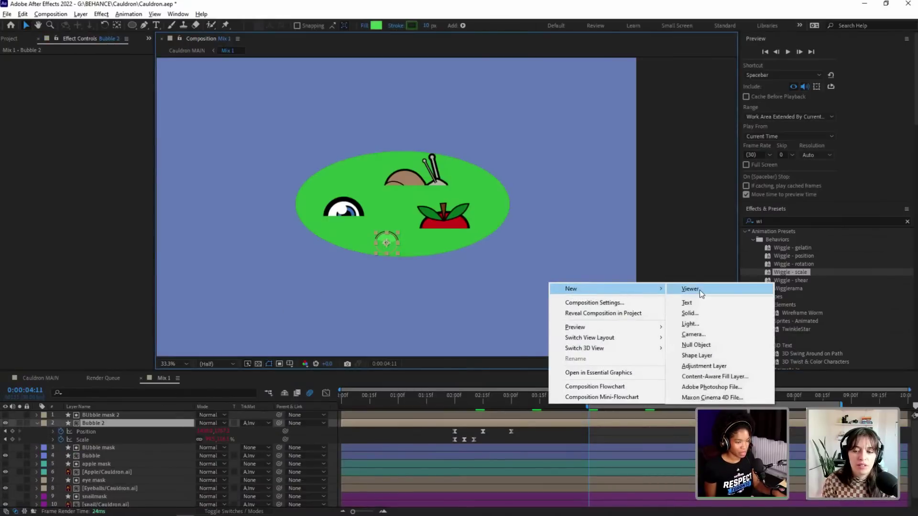
click(696, 344)
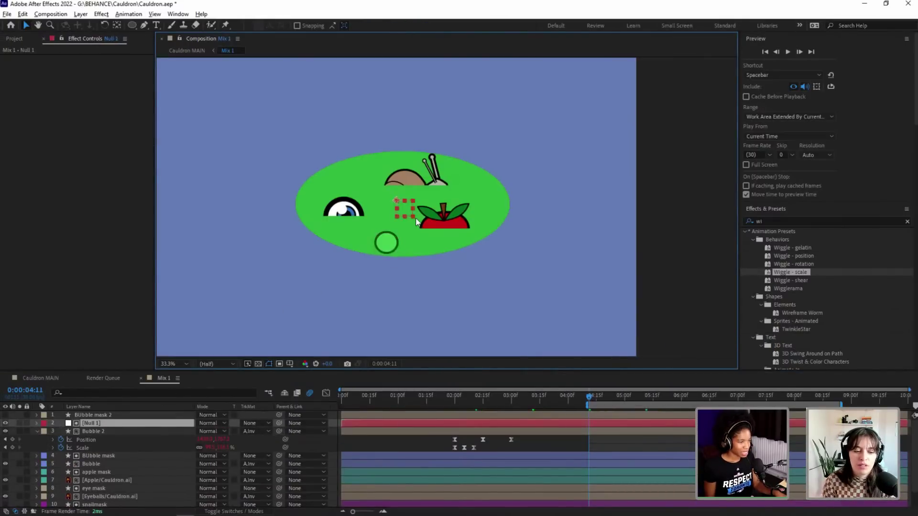
drag(413, 216, 260, 180)
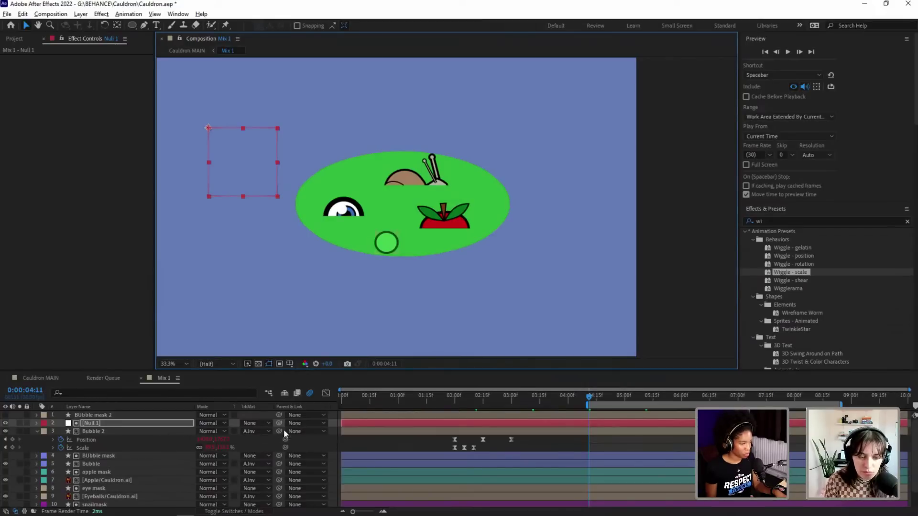
Step: Parent BUbble mask 2 to Bubble 2 and Bubble 2 to Null 1
click(105, 418)
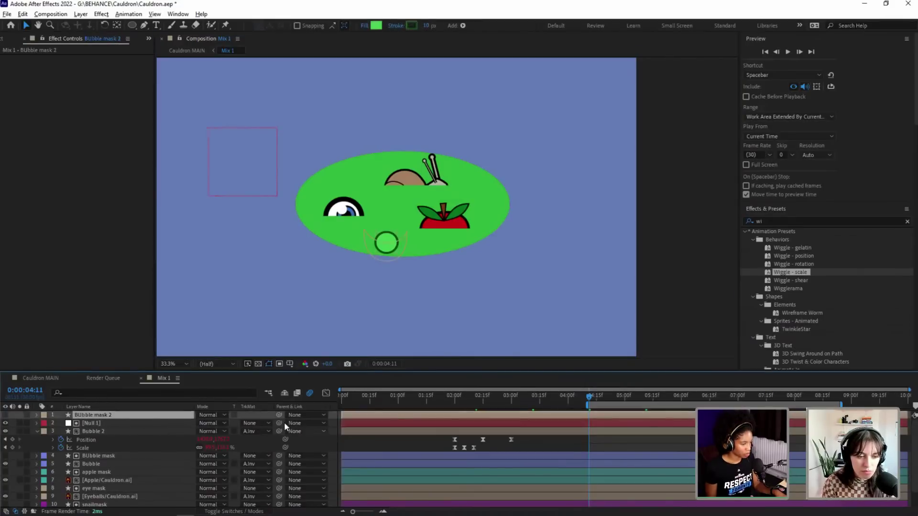
drag(279, 415, 132, 432)
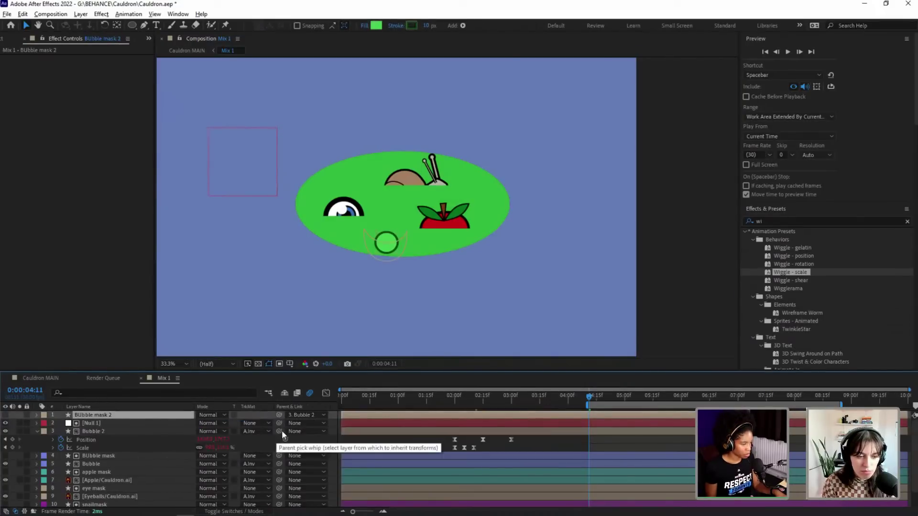
drag(279, 431, 109, 423)
drag(241, 187, 269, 121)
drag(316, 138, 261, 254)
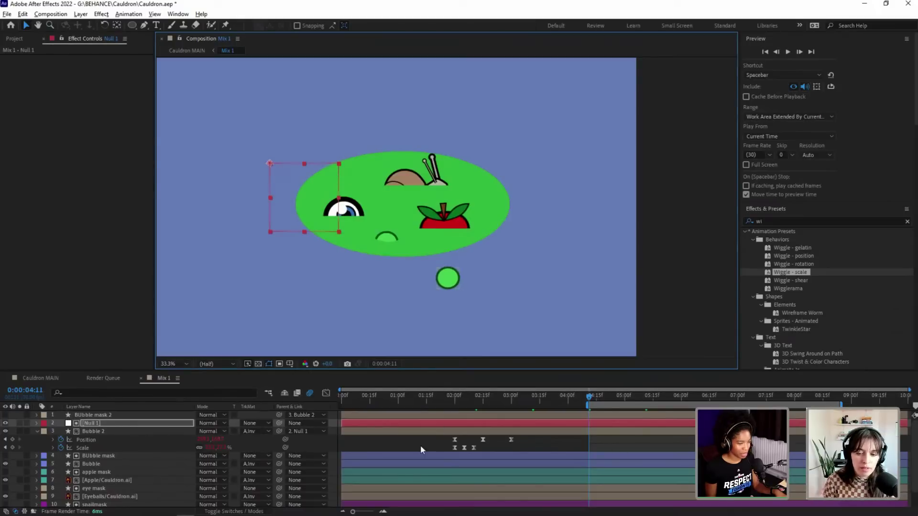
key(ctrl+z)
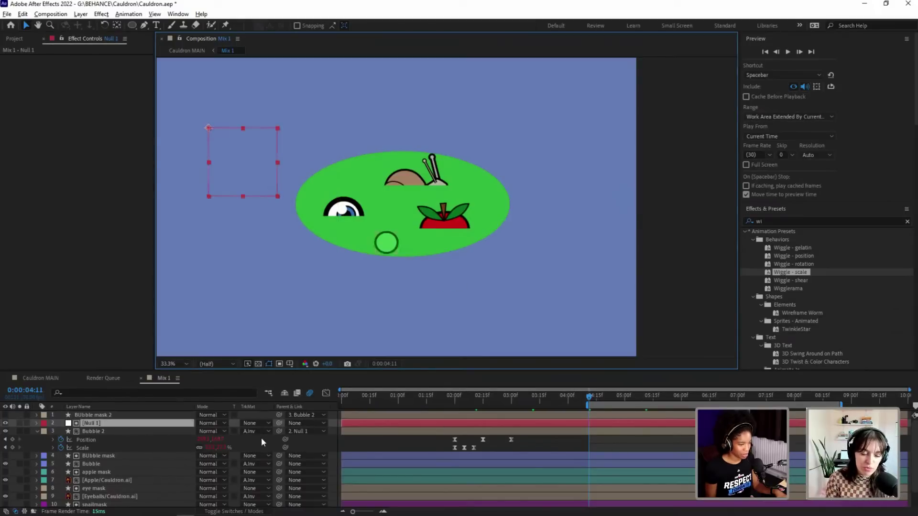
Step: Reorder Null 1 above BUbble mask 2 and move the null so its bubble sits near the green liquid's right edge
mouse_move(253, 184)
mouse_down()
mouse_move(297, 148)
mouse_move(270, 191)
mouse_up()
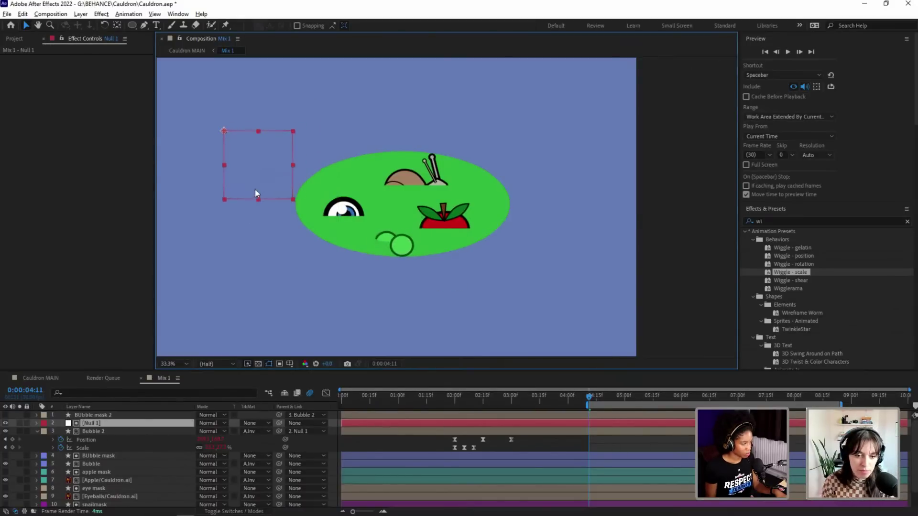
drag(96, 423, 91, 412)
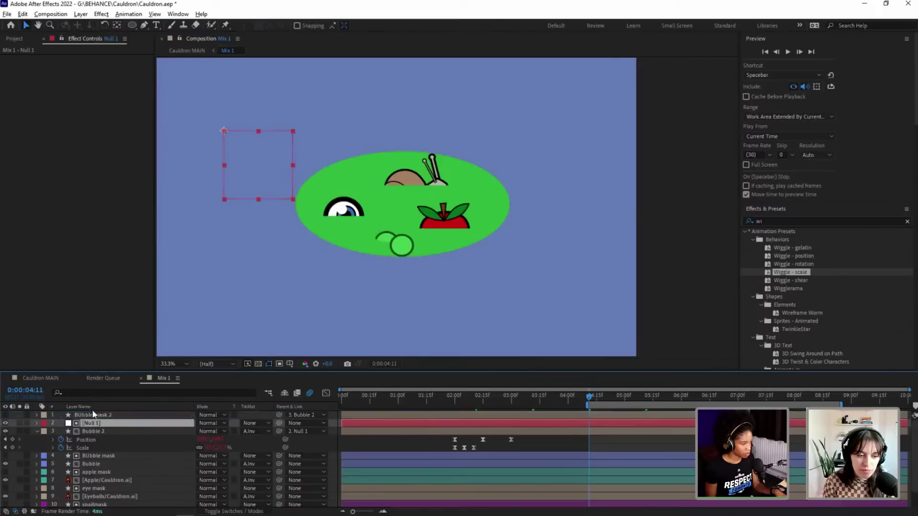
drag(273, 185, 358, 139)
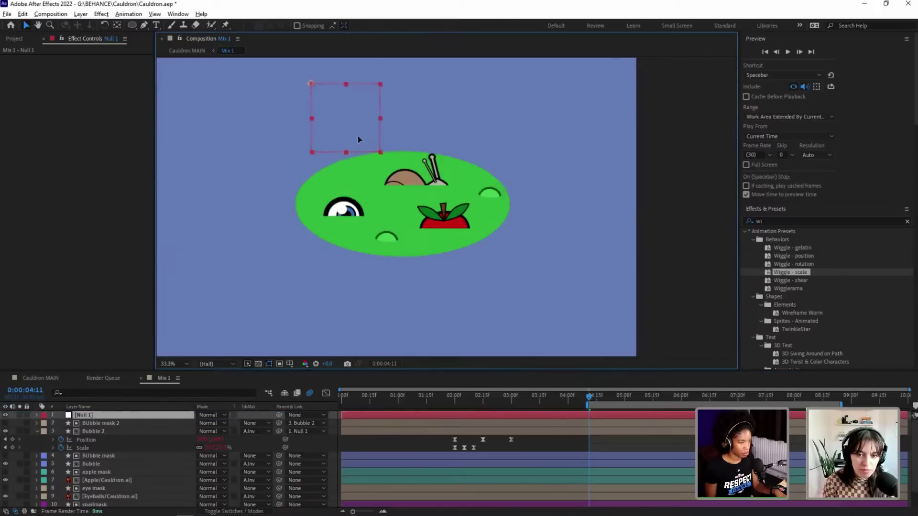
Step: Scale Null 1 down to about 223% and reposition it to bring the smaller bubble back to the liquid's right side
key(s)
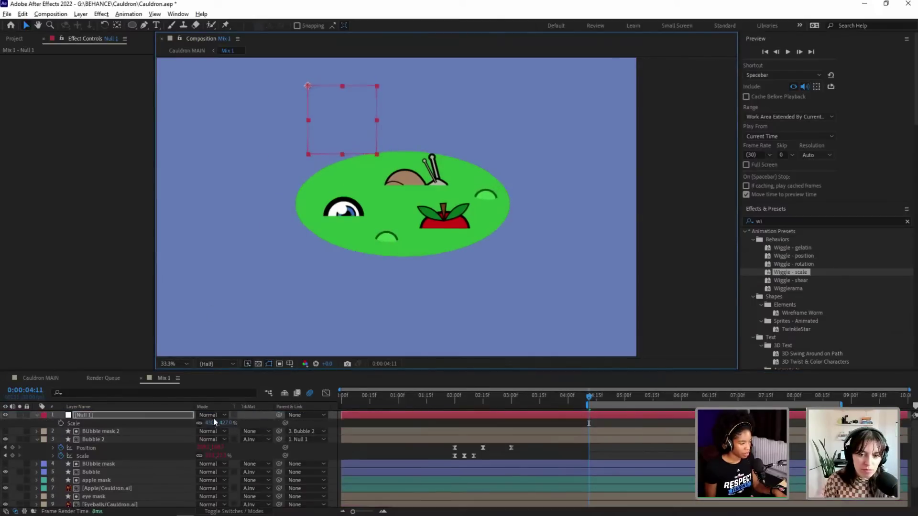
drag(213, 423, 128, 421)
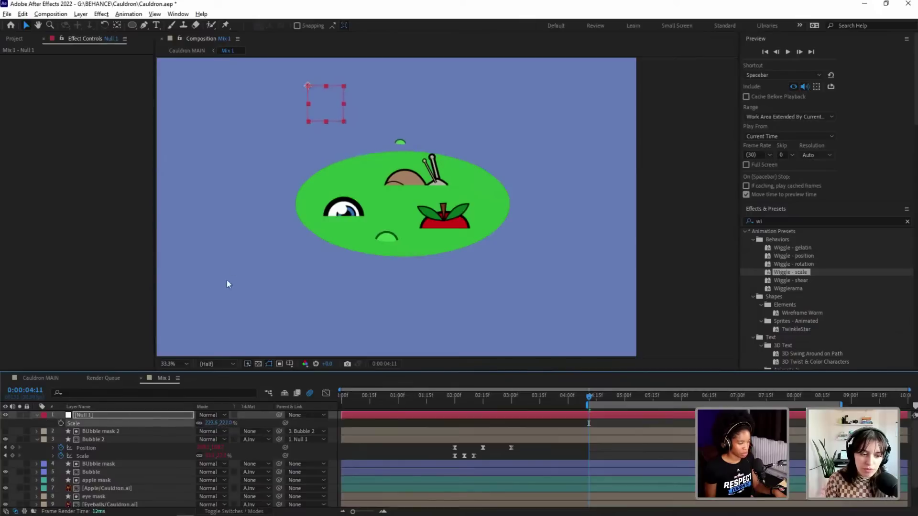
drag(333, 104, 420, 163)
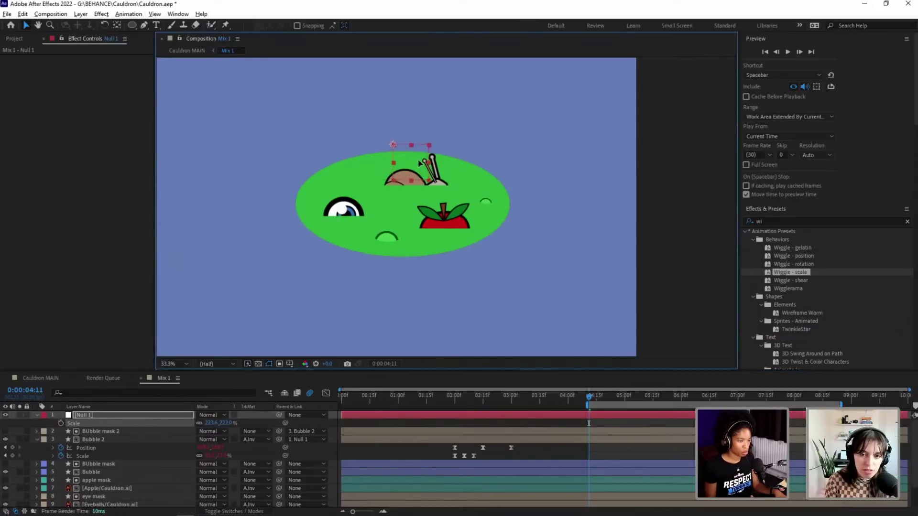
Step: Remove the parent from both Bubble 2 and BUbble mask 2 by setting each to None
click(300, 437)
click(325, 299)
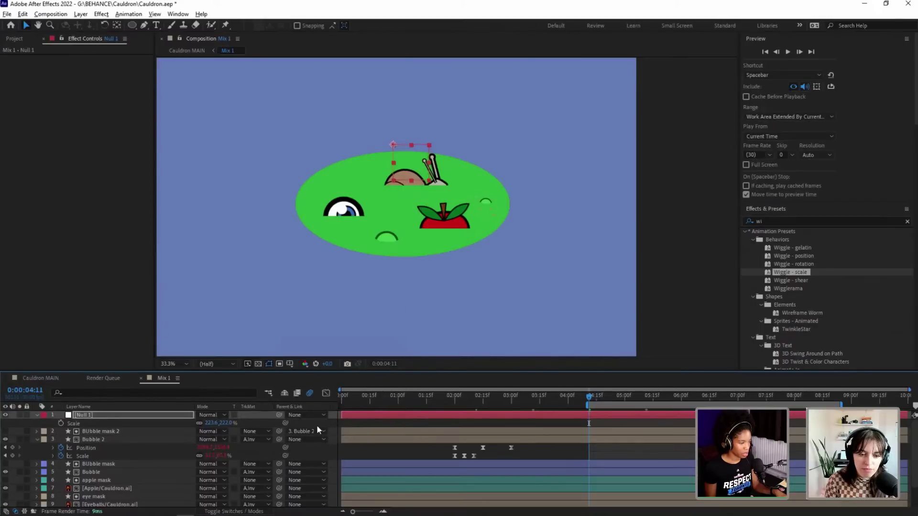
click(314, 430)
click(342, 291)
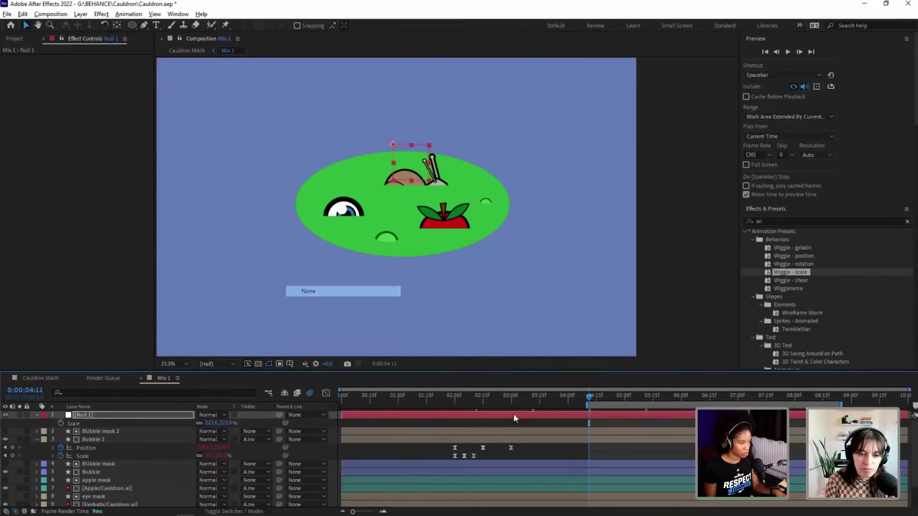
Step: Preview the two bubbles and shift Bubble 2's Position and Scale keyframes about 10 frames later
key(space)
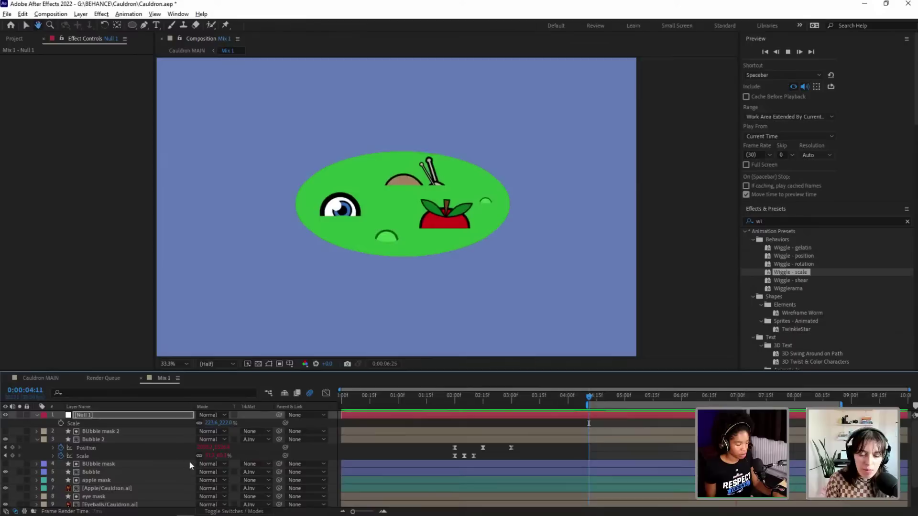
key(space)
drag(524, 451, 486, 454)
click(455, 266)
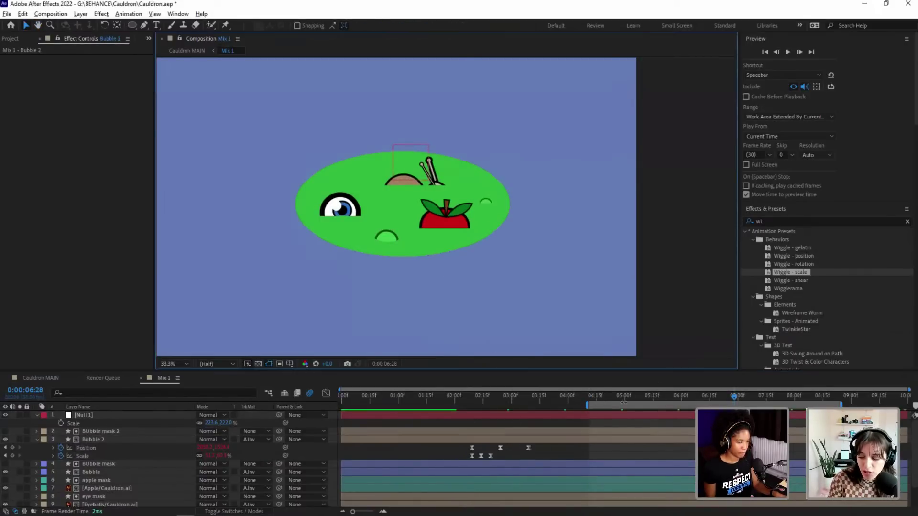
click(597, 401)
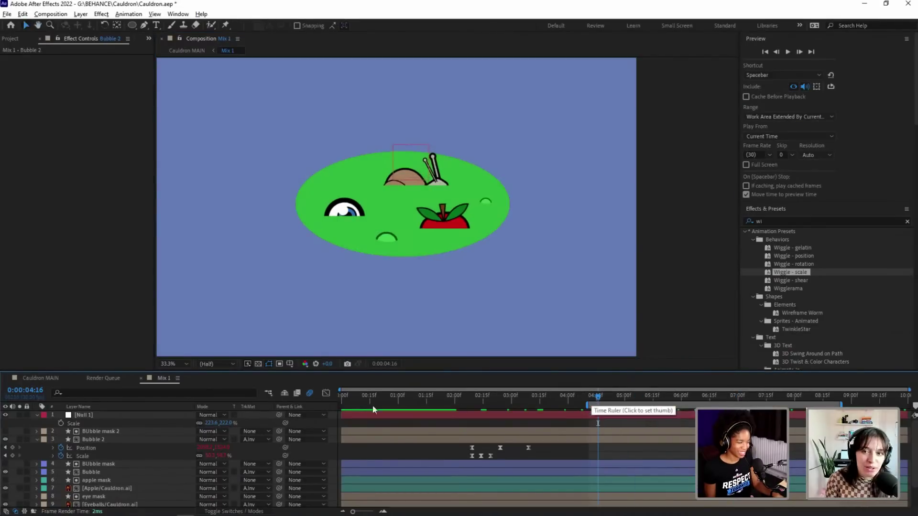
Step: Duplicate the Bubble 2 layer together with its BUbble mask 2 matte layer
click(102, 431)
shift+click(102, 440)
key(ctrl+d)
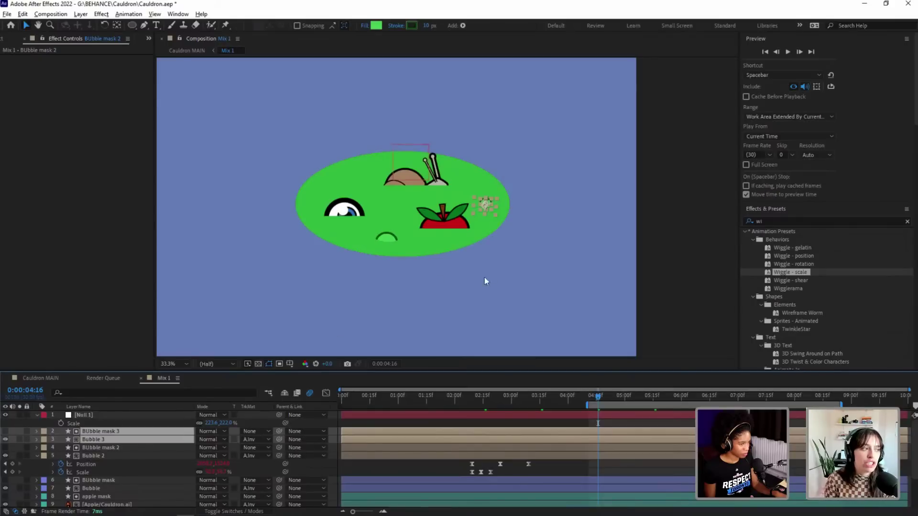
Step: Move Null 1 over the small bubble on the liquid's right side and center the null's anchor point with Move Anchor Point 4
click(410, 153)
click(461, 166)
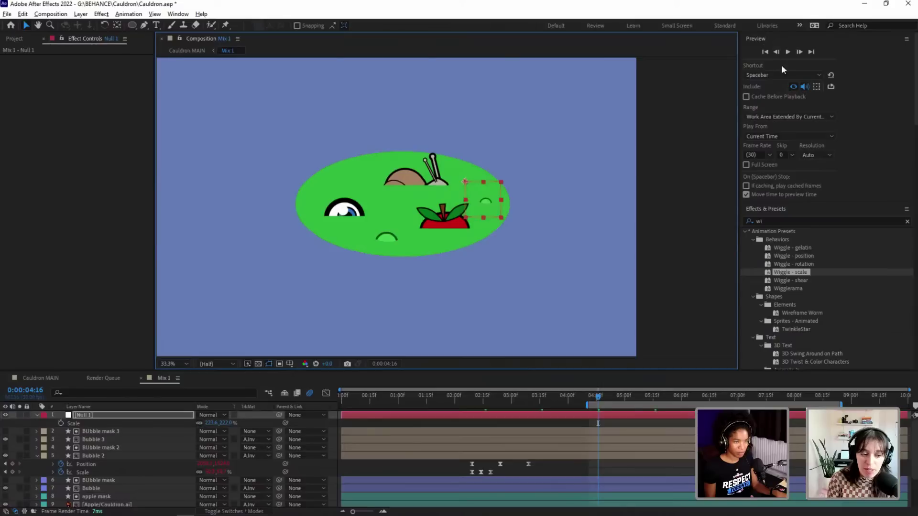
scroll(868, 175, down, 5)
scroll(856, 231, up, 5)
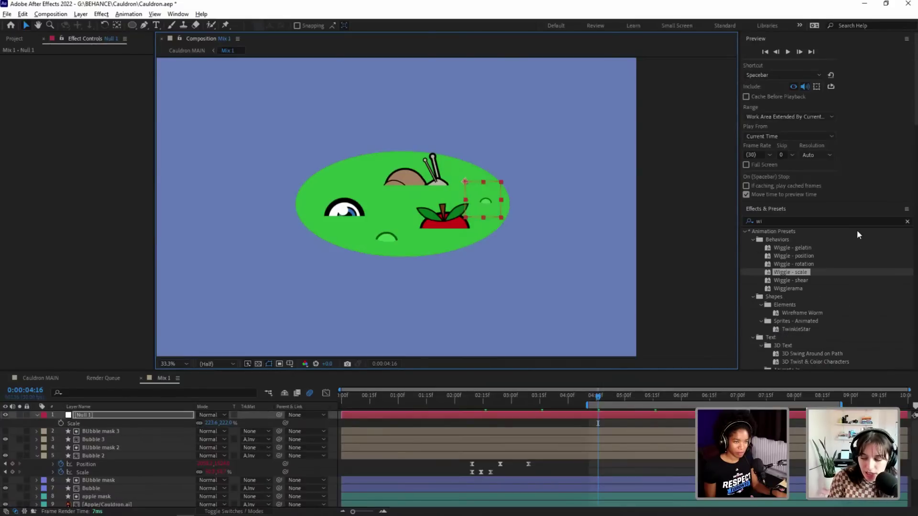
click(178, 14)
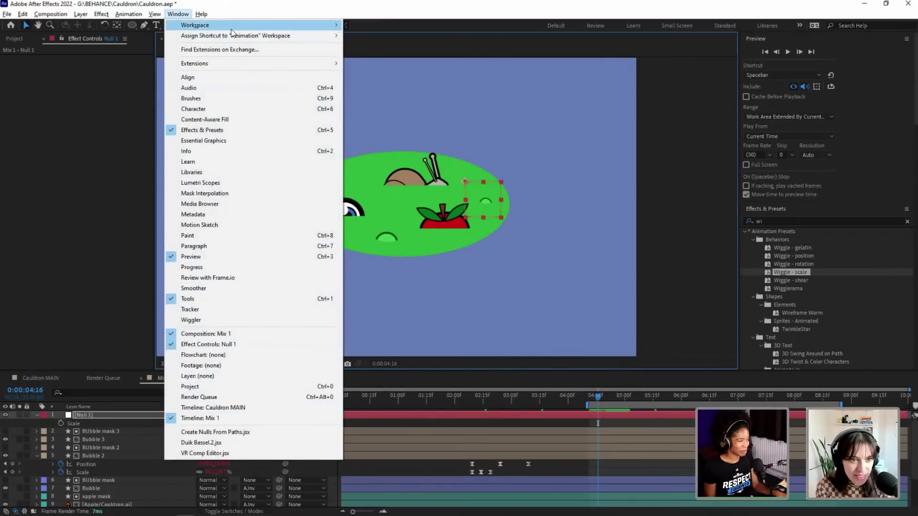
mouse_move(267, 64)
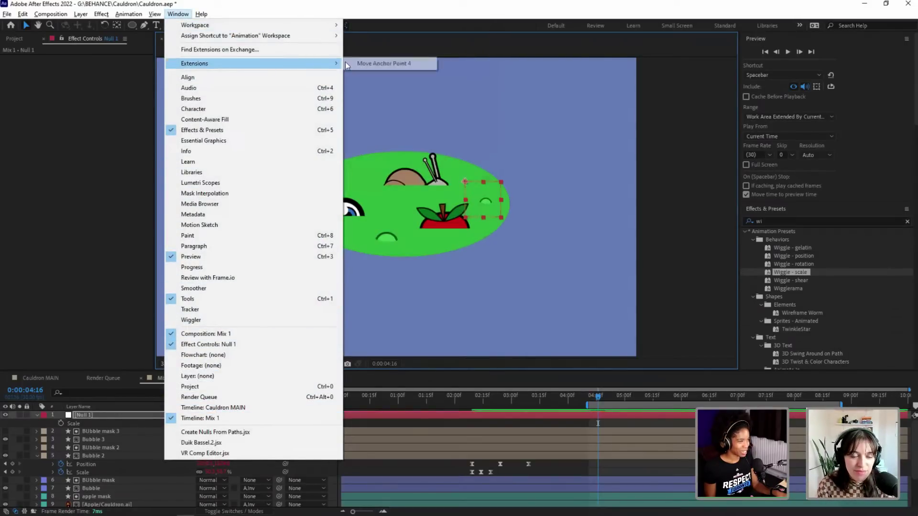
click(363, 65)
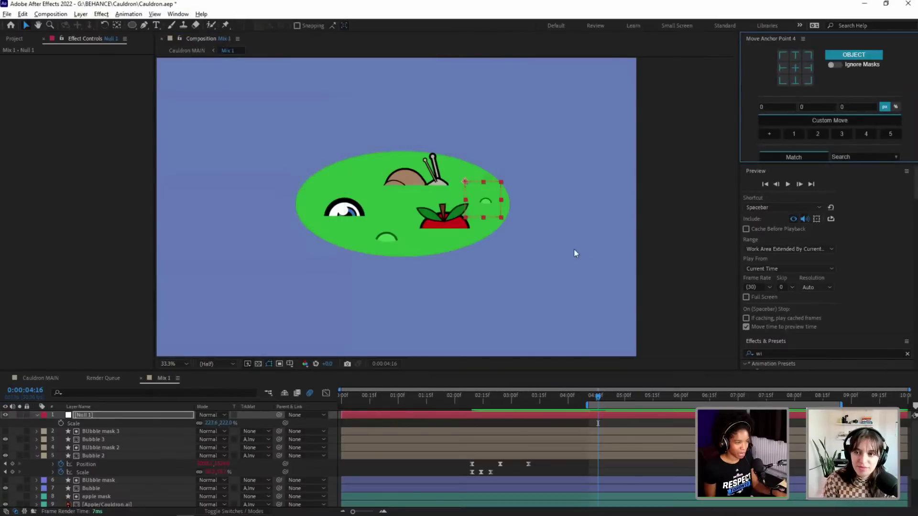
click(795, 67)
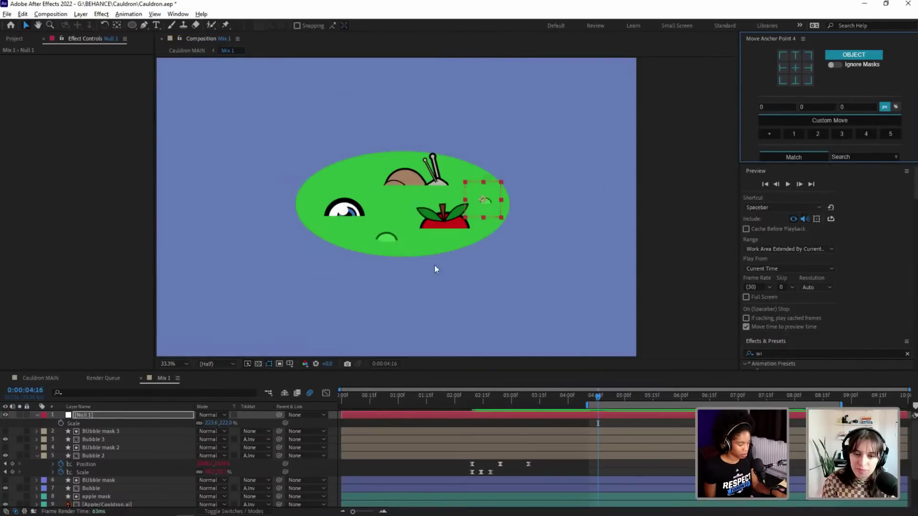
drag(491, 192, 493, 193)
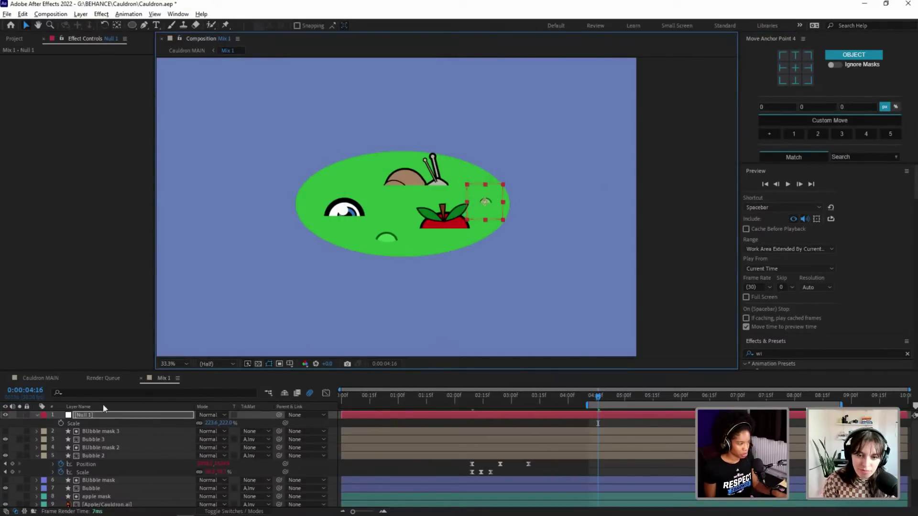
Step: Parent both BUbble mask 3 and Bubble 3 to Null 1
click(90, 431)
ctrl+click(96, 440)
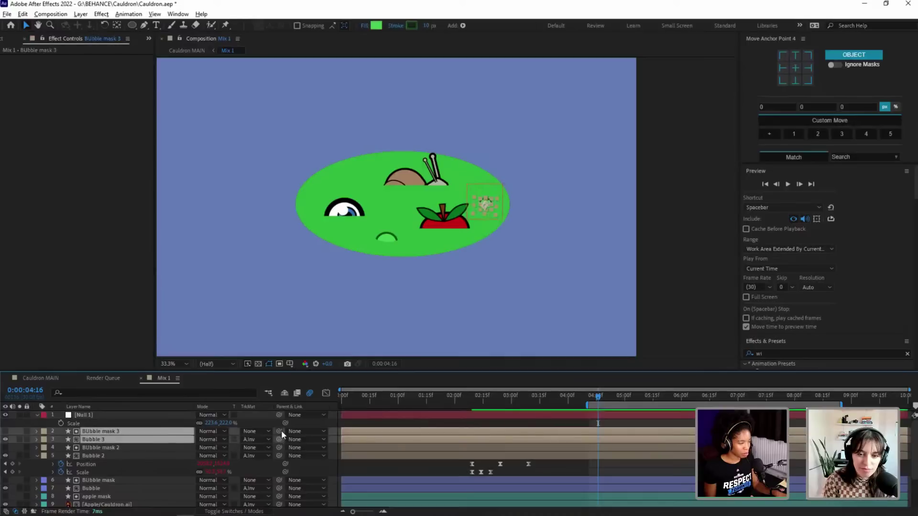
drag(281, 430, 85, 414)
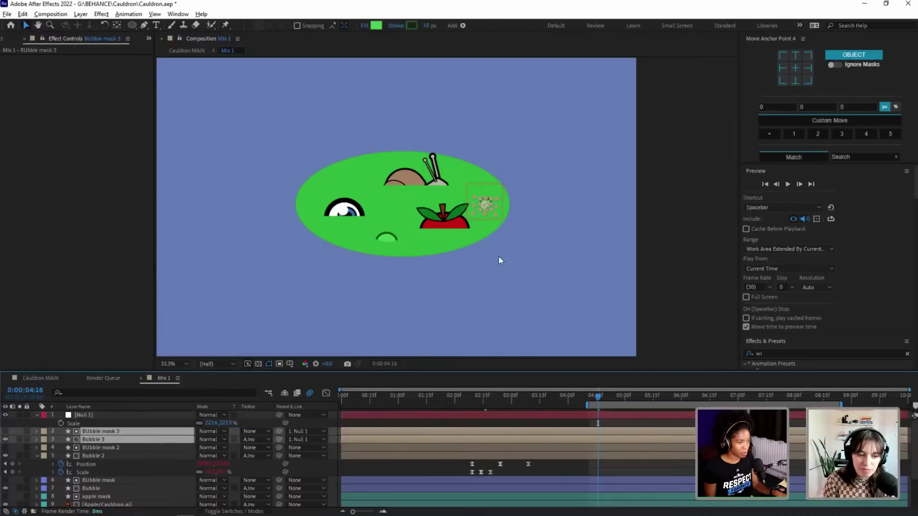
Step: Move Null 1 with its bubble to the liquid's upper left above the eye and scale the null to about 263%
click(483, 213)
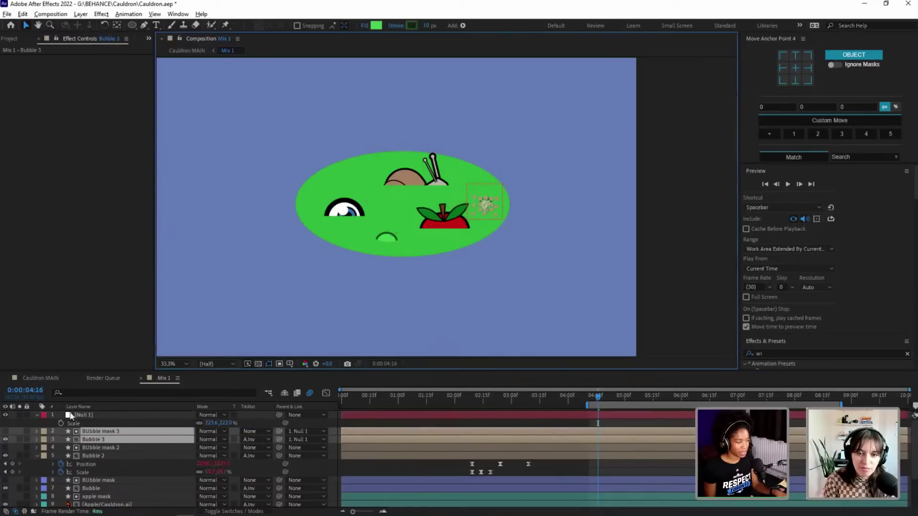
click(85, 415)
drag(479, 191, 319, 178)
key(Return)
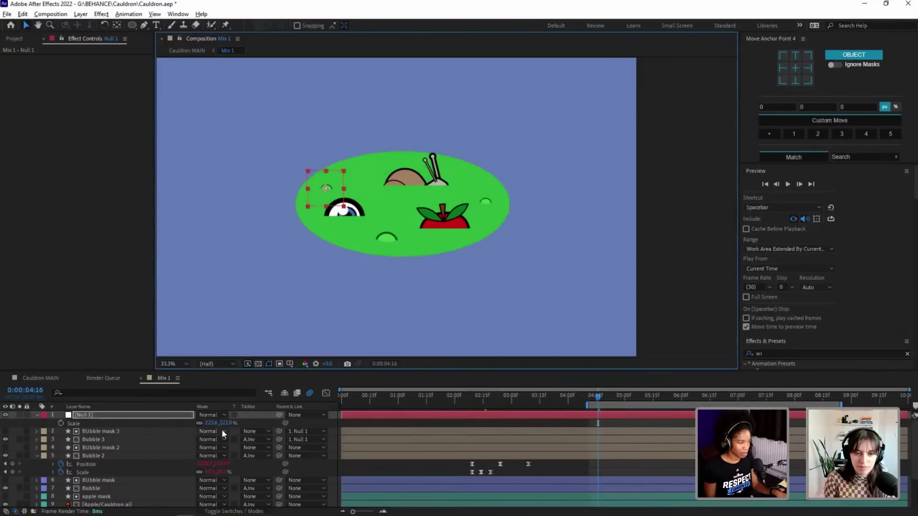
drag(224, 423, 272, 446)
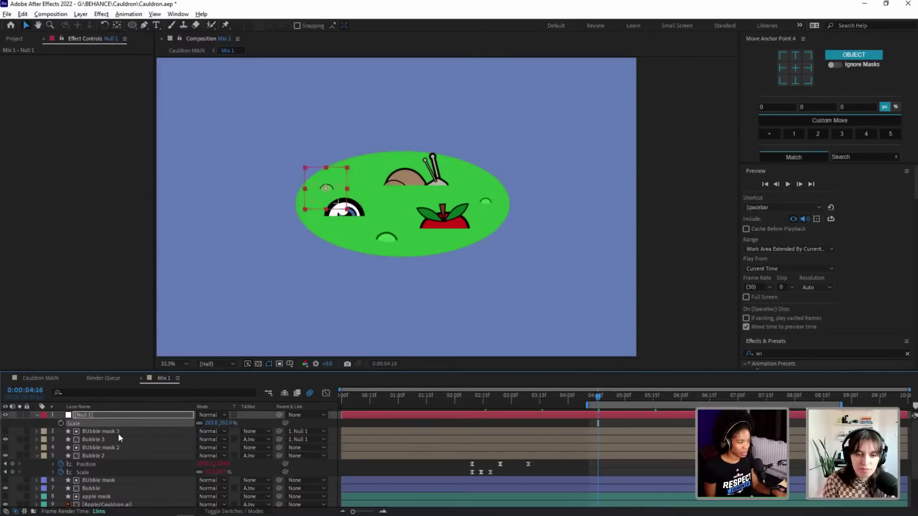
Step: Remove the Null 1 parent from both BUbble mask 3 and Bubble 3 by setting their parent to None
click(307, 438)
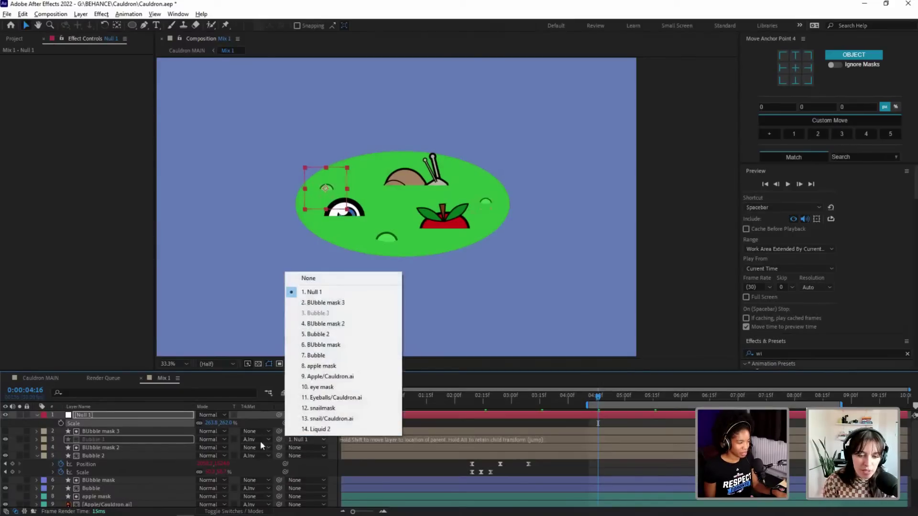
click(139, 428)
shift+click(136, 437)
click(317, 430)
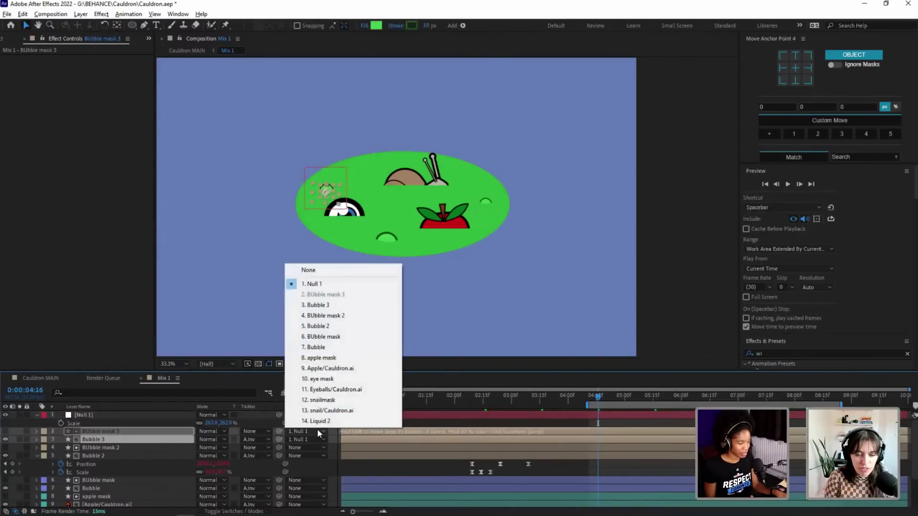
click(326, 270)
click(380, 280)
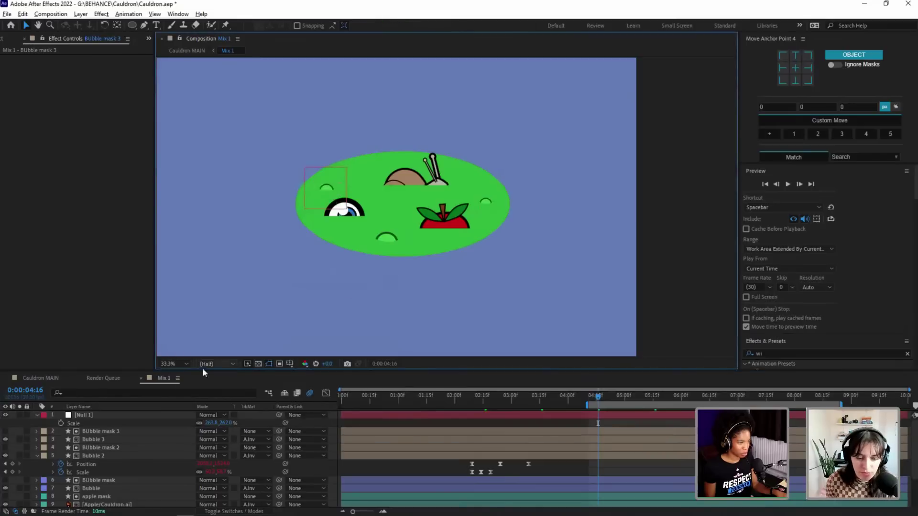
Step: Duplicate Bubble 3 together with BUbble mask 3 and parent the two duplicates to Null 1
click(110, 431)
shift+click(111, 438)
key(ctrl+d)
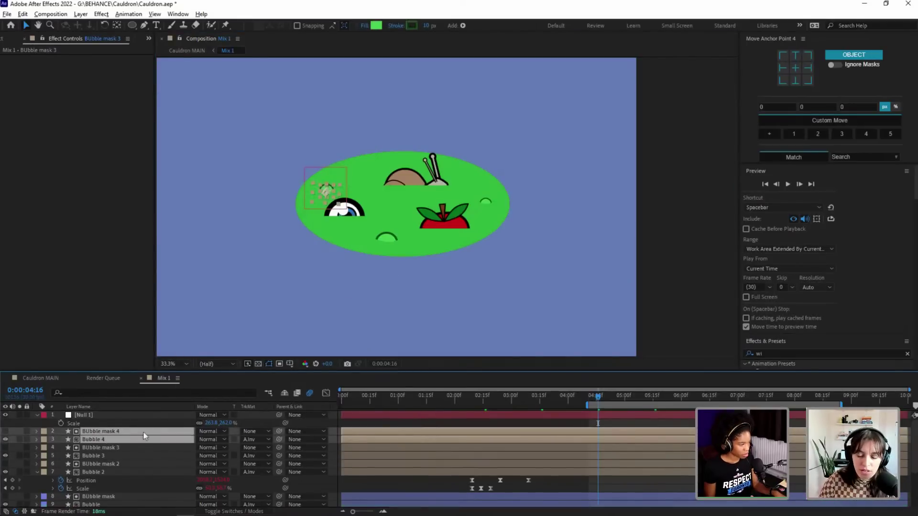
drag(279, 436, 95, 415)
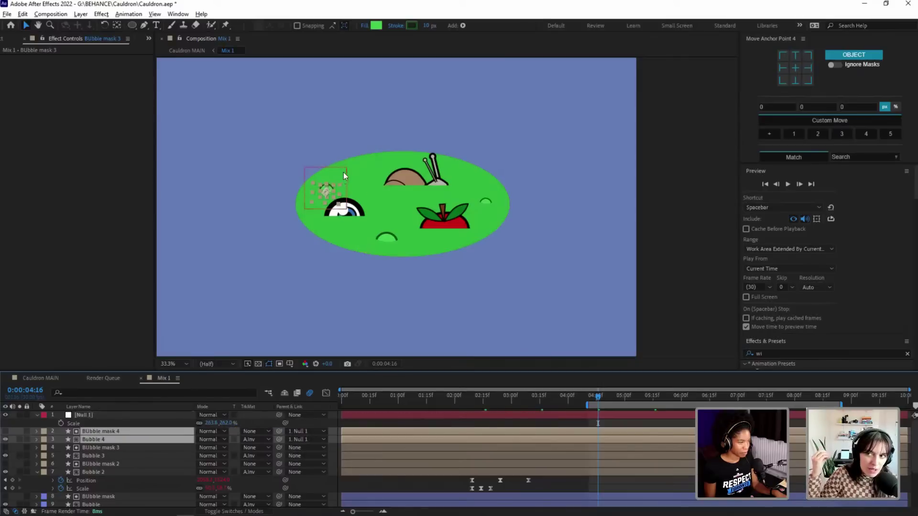
Step: Move Null 1 with its bubble just right of the eyeball and scale the null down to 60%
drag(343, 175, 376, 198)
click(226, 423)
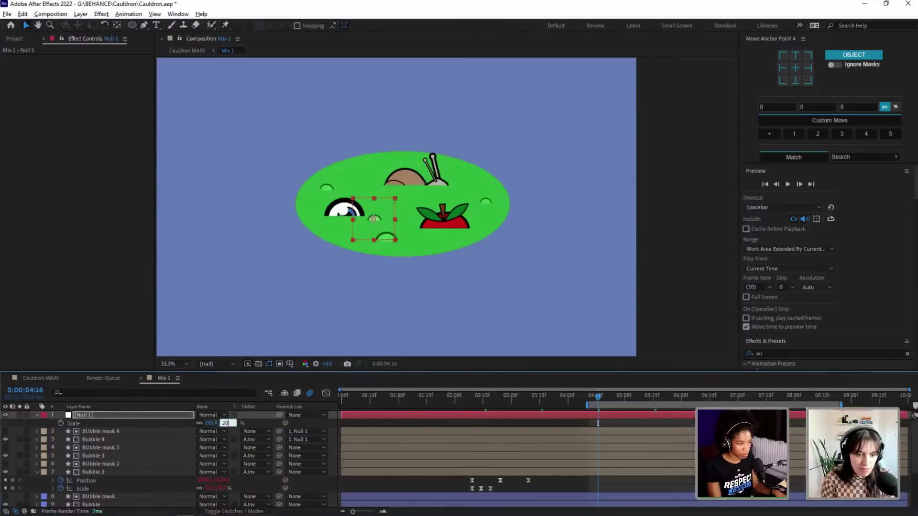
text(20)
key(Return)
click(407, 248)
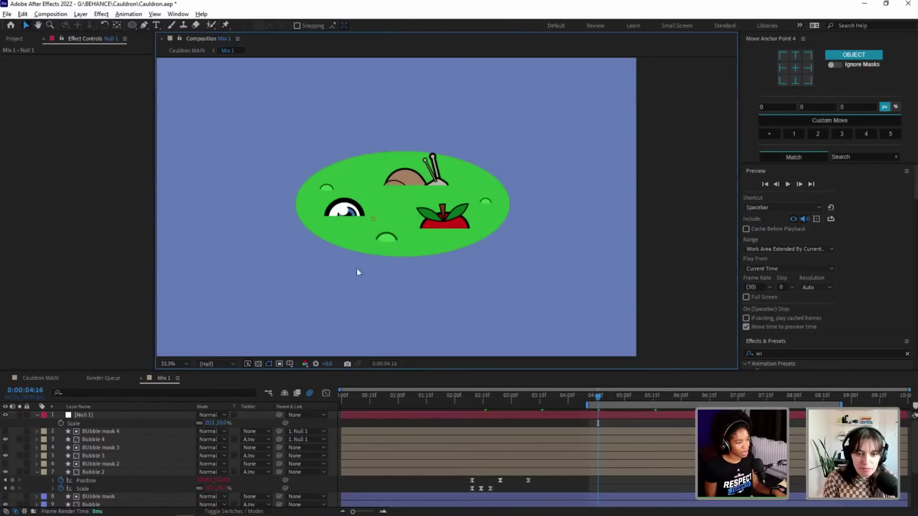
click(223, 423)
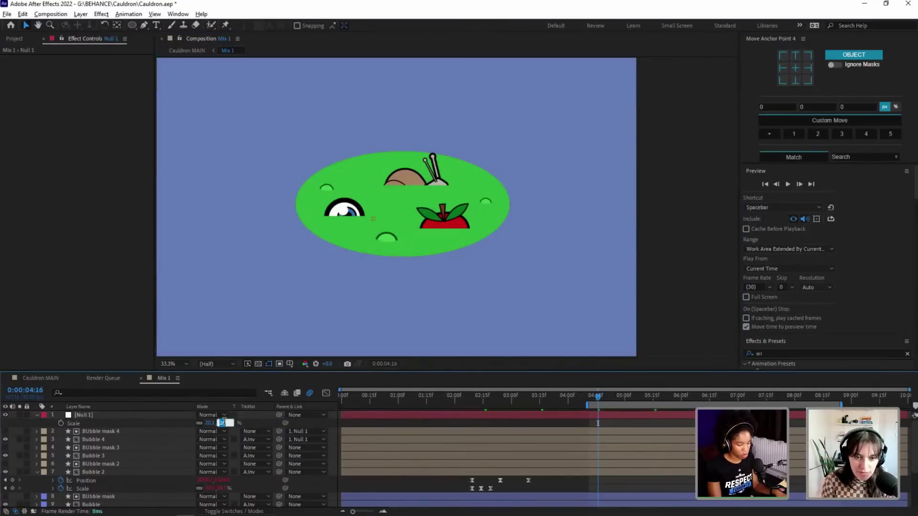
text(50)
key(Return)
click(582, 298)
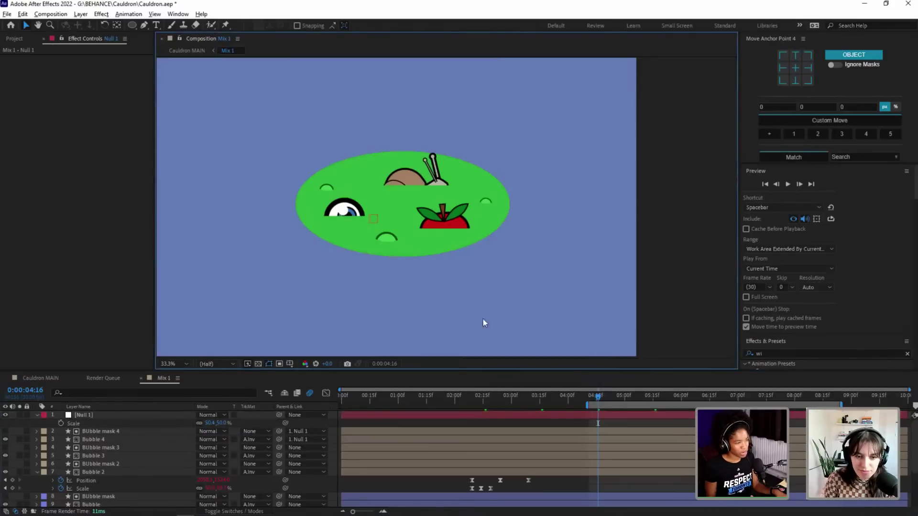
click(223, 423)
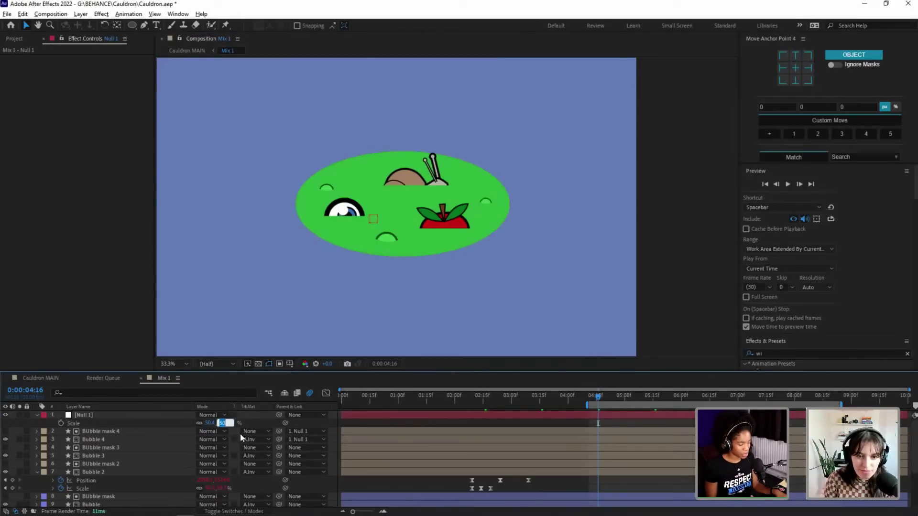
key(Return)
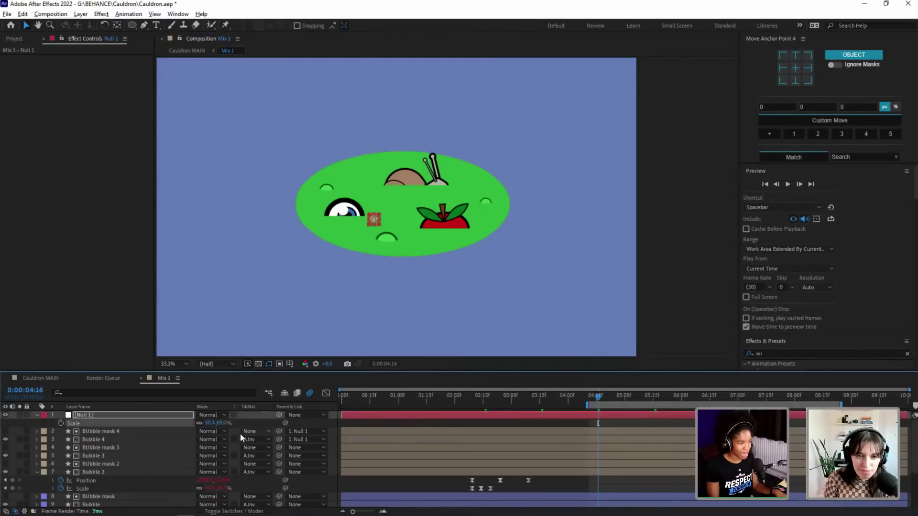
Step: Preview the Cauldron MAIN composition from 0:00:02:00 with the whole cauldron fitted in view
click(43, 378)
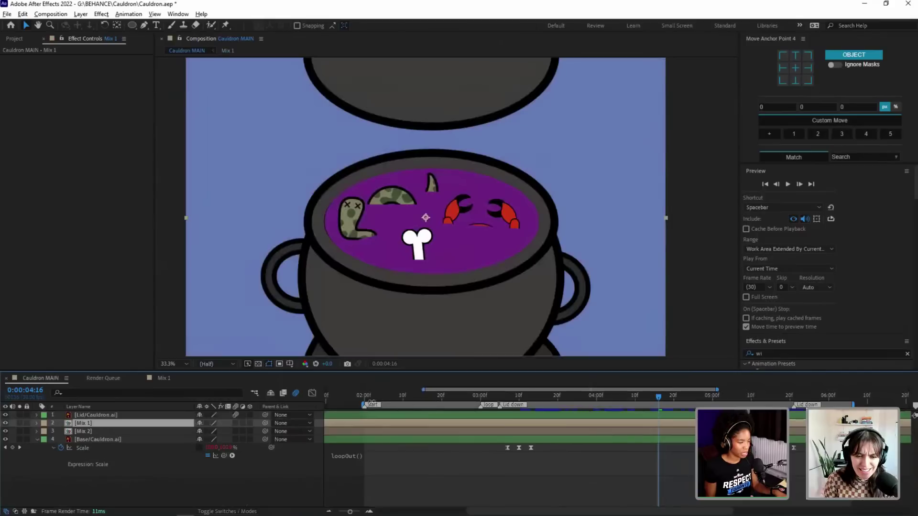
drag(372, 403, 403, 403)
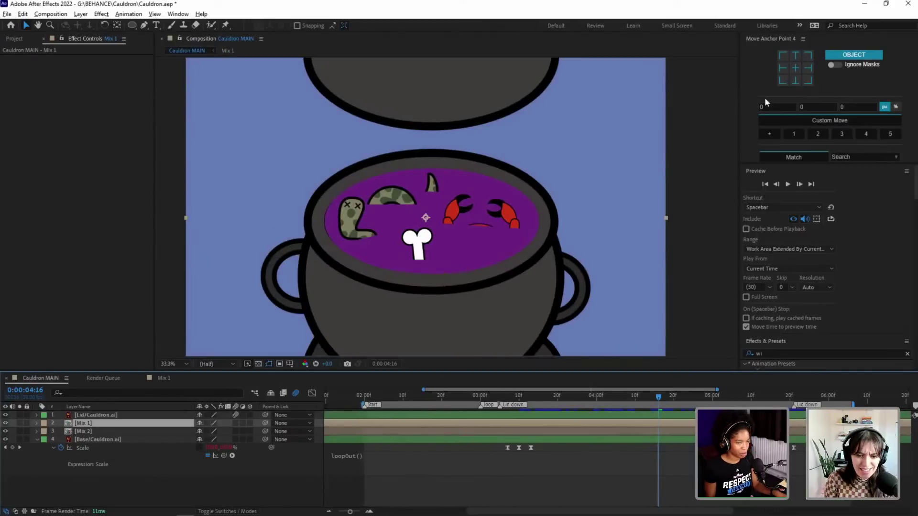
click(787, 184)
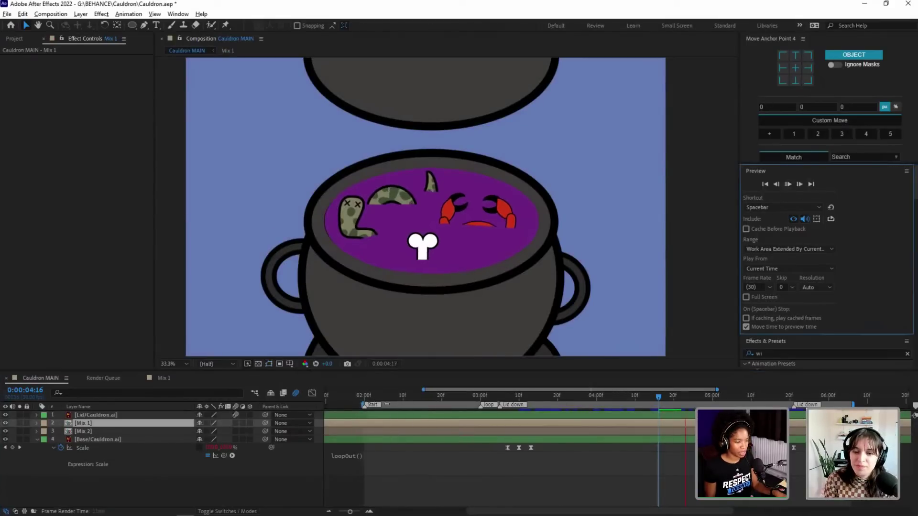
click(362, 396)
click(170, 363)
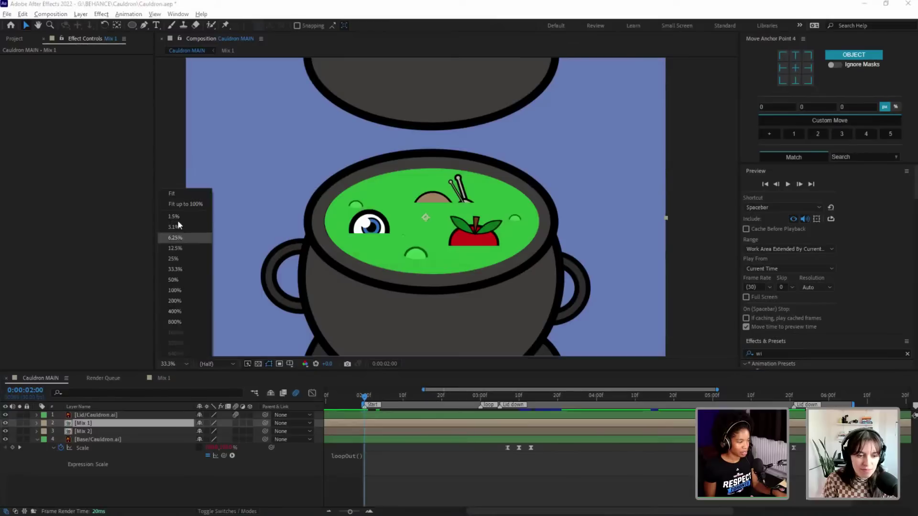
click(179, 196)
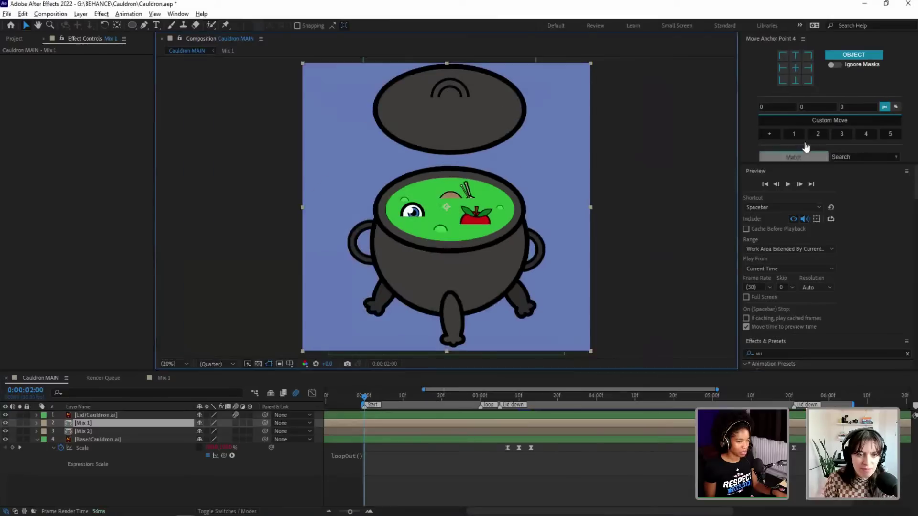
click(788, 185)
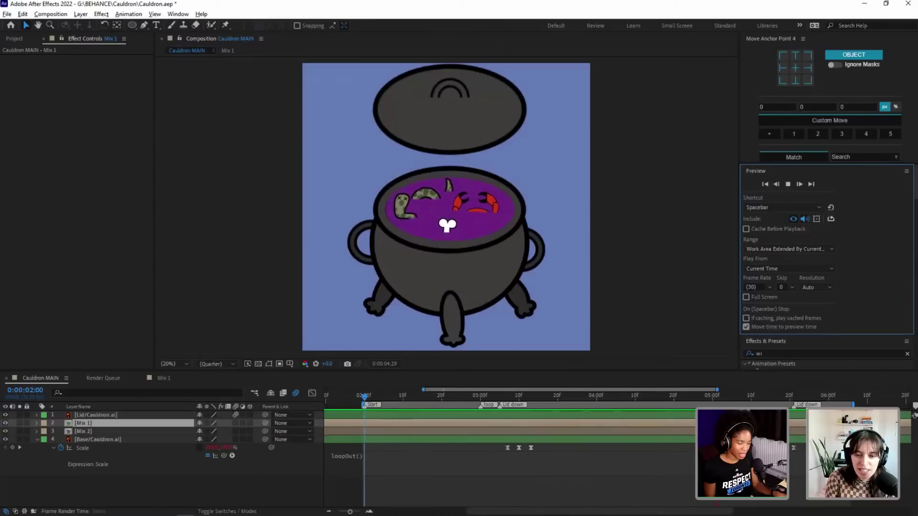
key(space)
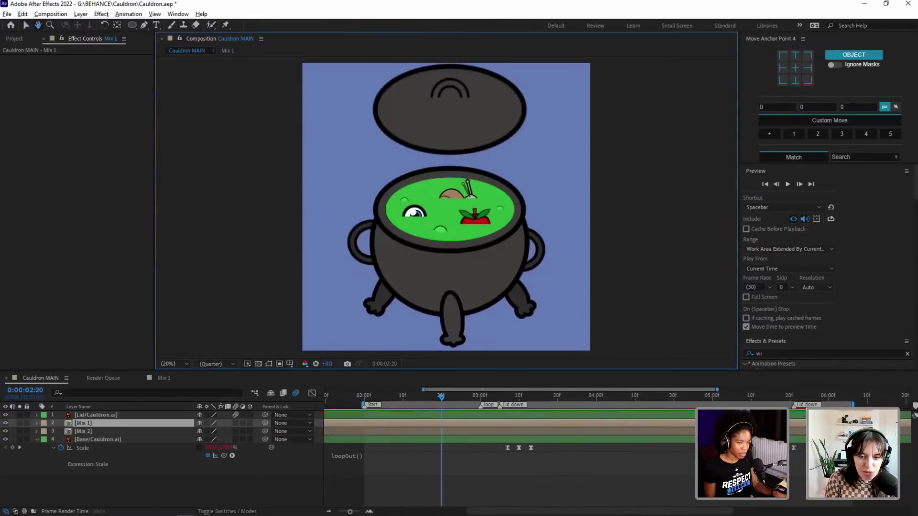
Step: Extend the end of Cauldron MAIN's work area to 0:00:06:29 and preview the loop
key(v)
key(minus)
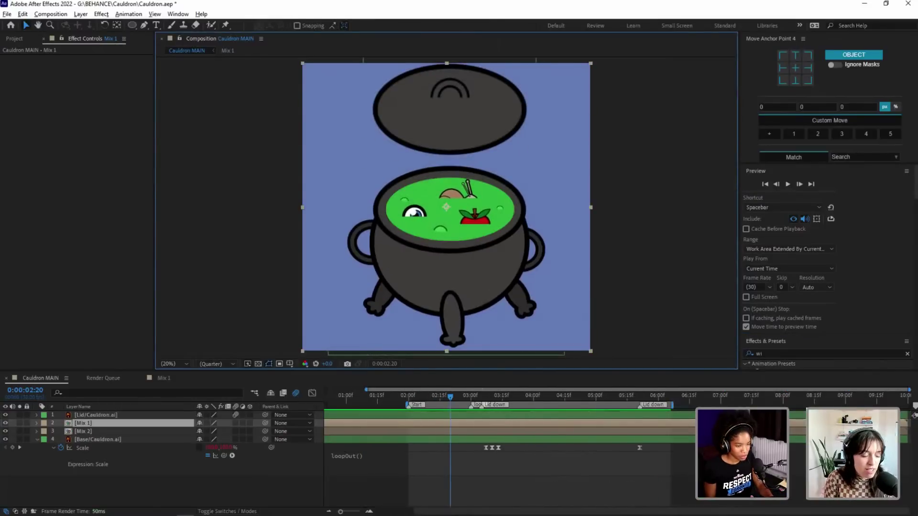
click(721, 400)
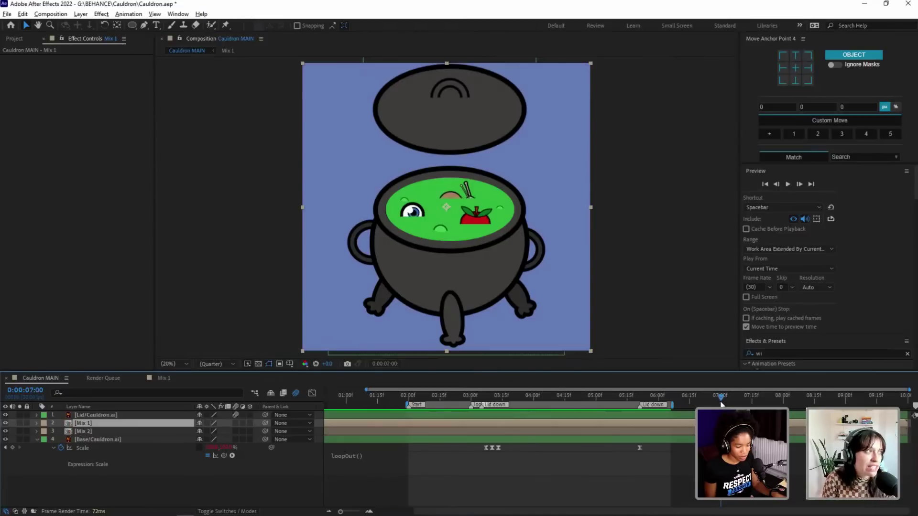
key(Page_Up)
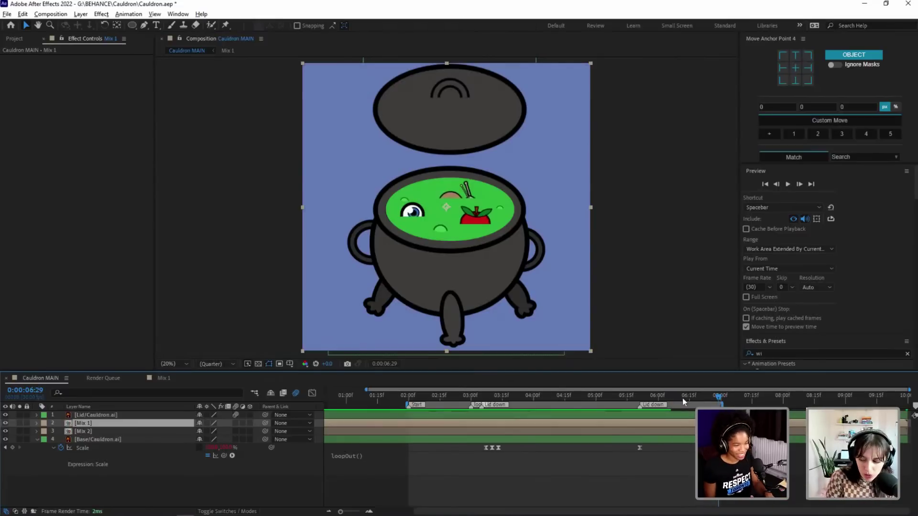
key(space)
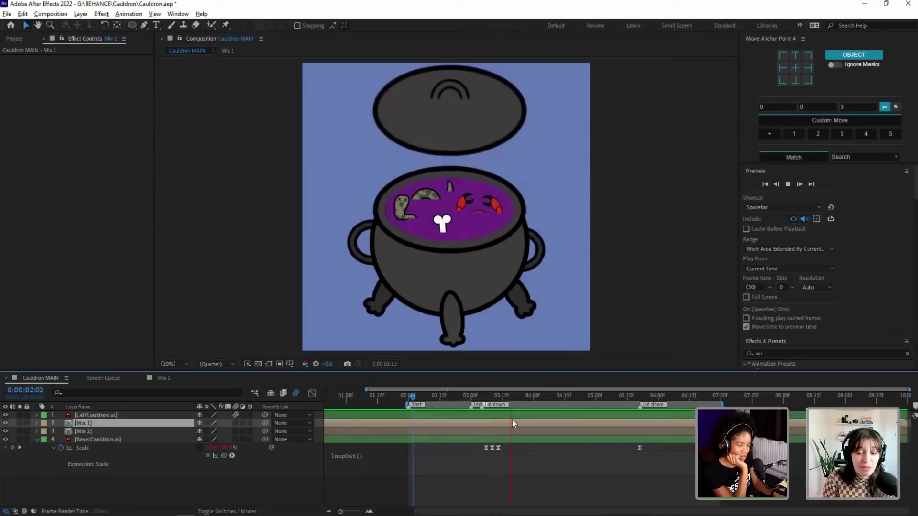
key(space)
Step: Return to the Mix 1 composition, select the Liquid 2 ellipse and save the project
click(162, 378)
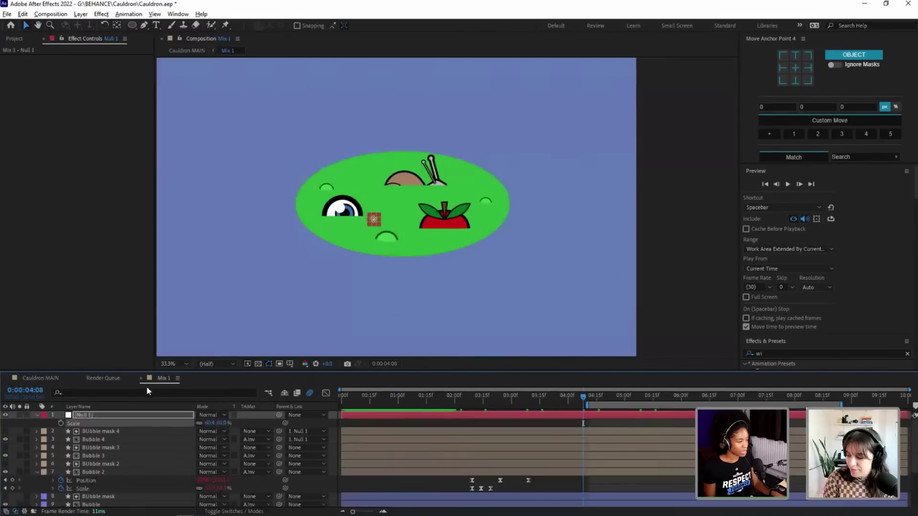
click(336, 282)
scroll(70, 437, down, 3)
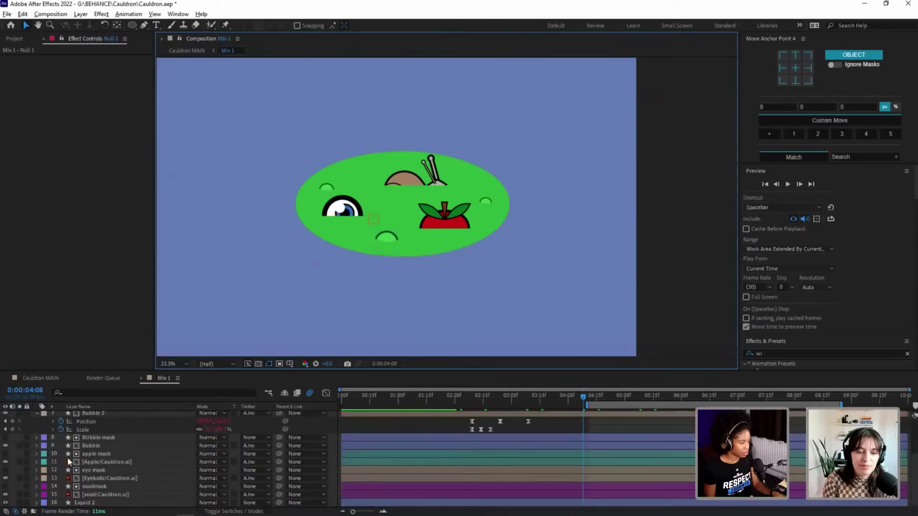
click(95, 495)
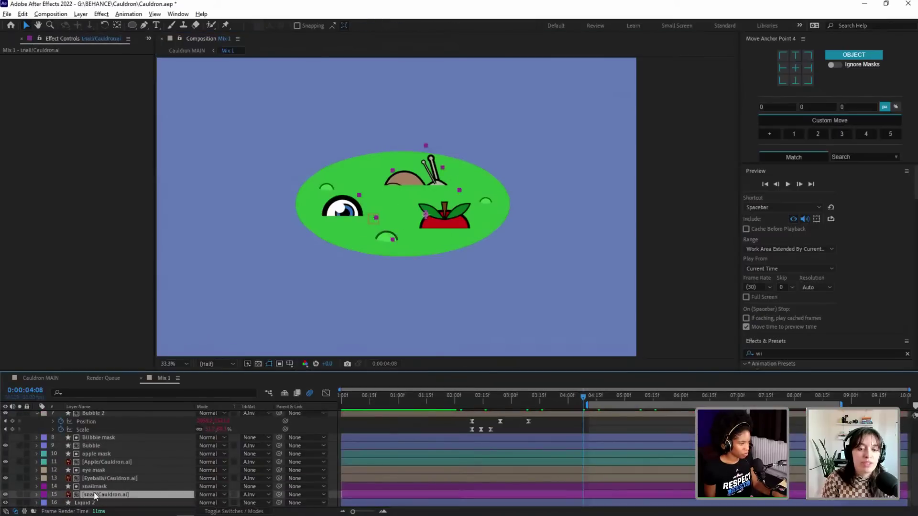
click(91, 470)
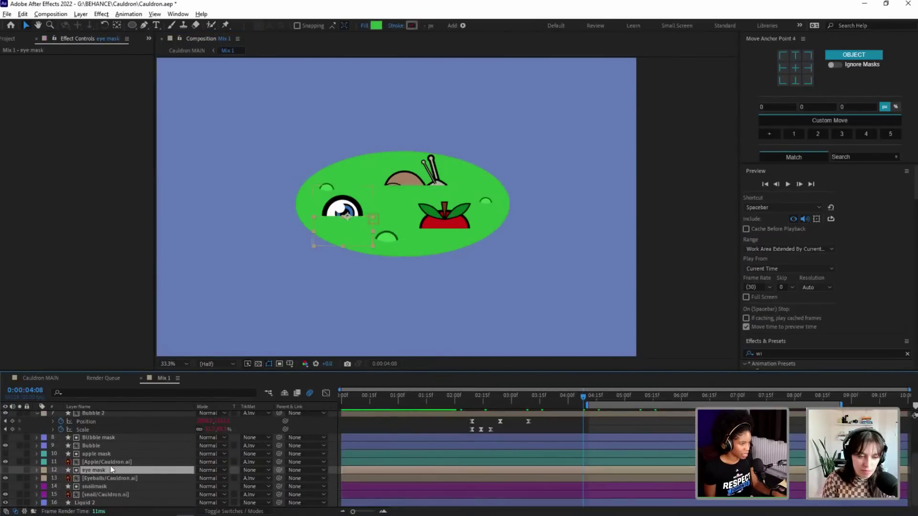
click(348, 166)
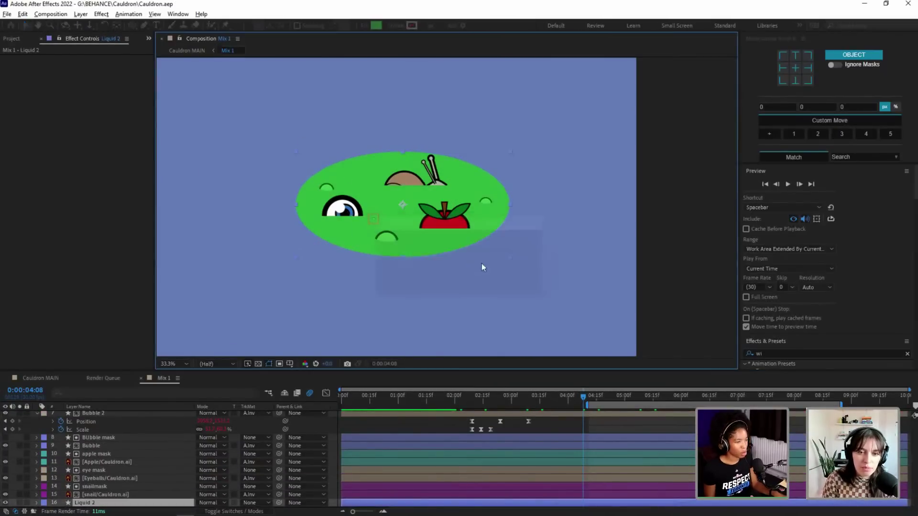
Step: Search the effects and presets for "ripp" and pick the Ripple distort effect
scroll(819, 328, down, 5)
click(799, 251)
text(r)
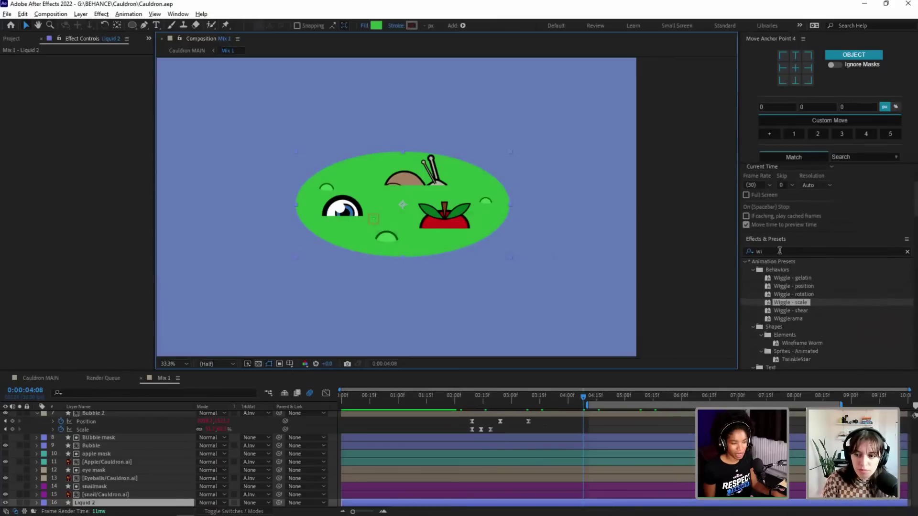
text(ipp)
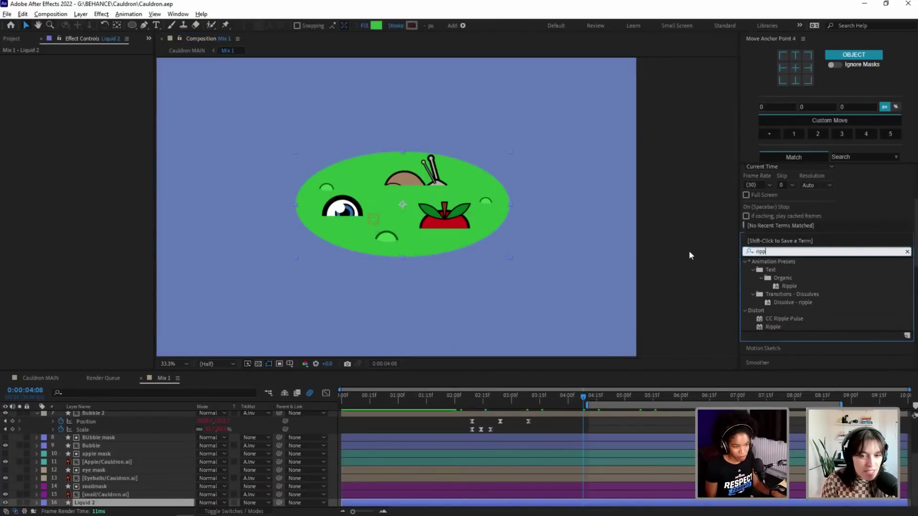
drag(779, 326, 820, 332)
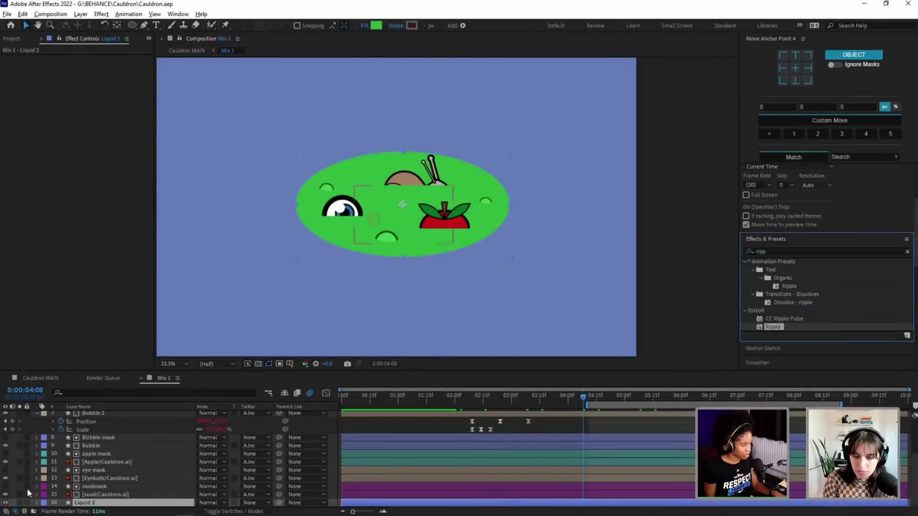
Step: Make the eye mask layer visible and apply the Ripple effect to it
click(102, 470)
click(5, 470)
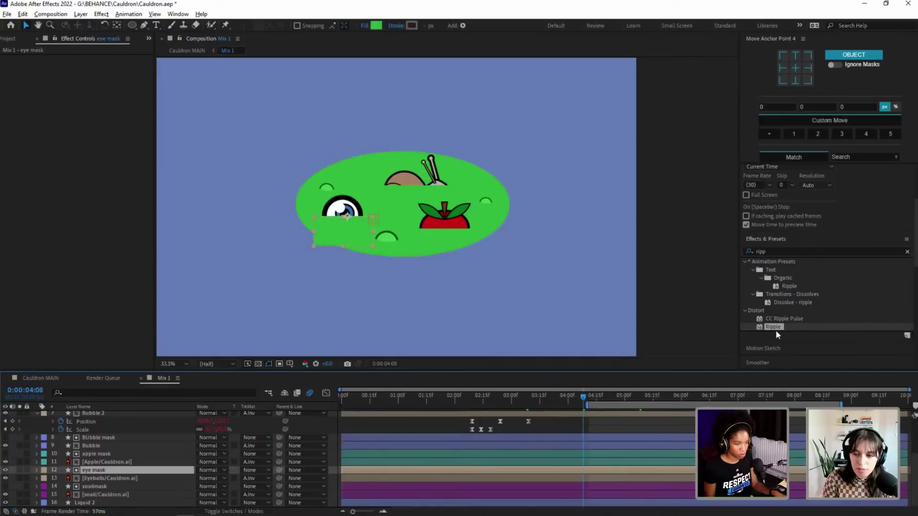
drag(775, 330, 343, 229)
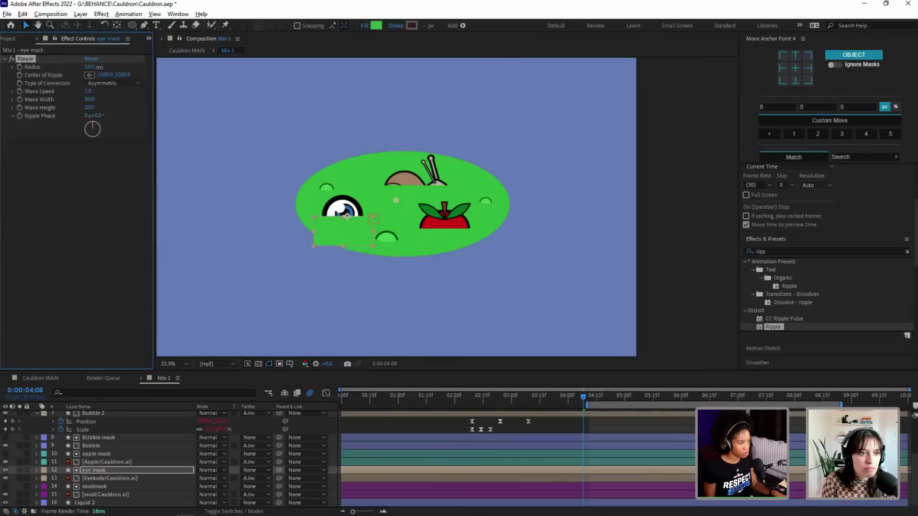
Step: Lower the eye mask's Ripple radius to about 16 and shift Mix 1's work area to start at about 2 seconds
key(z)
click(354, 192)
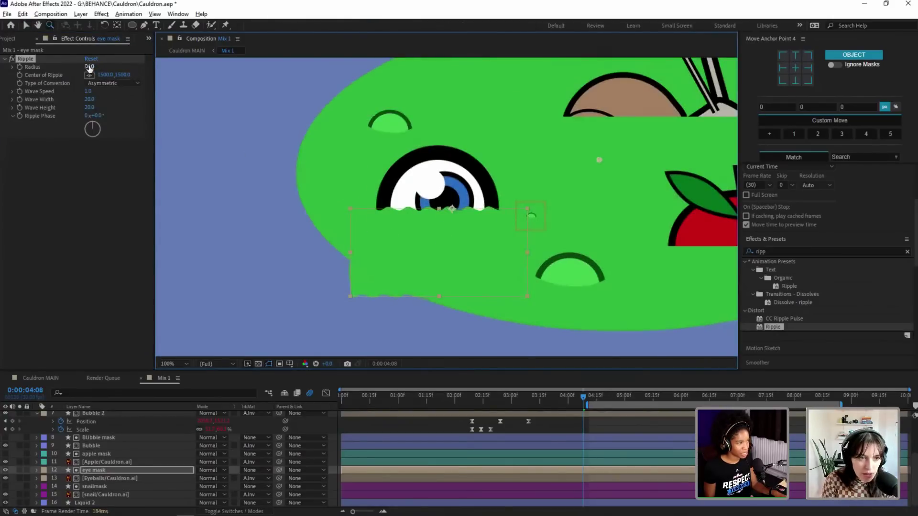
mouse_move(89, 67)
mouse_down()
mouse_move(100, 66)
mouse_move(83, 70)
mouse_up()
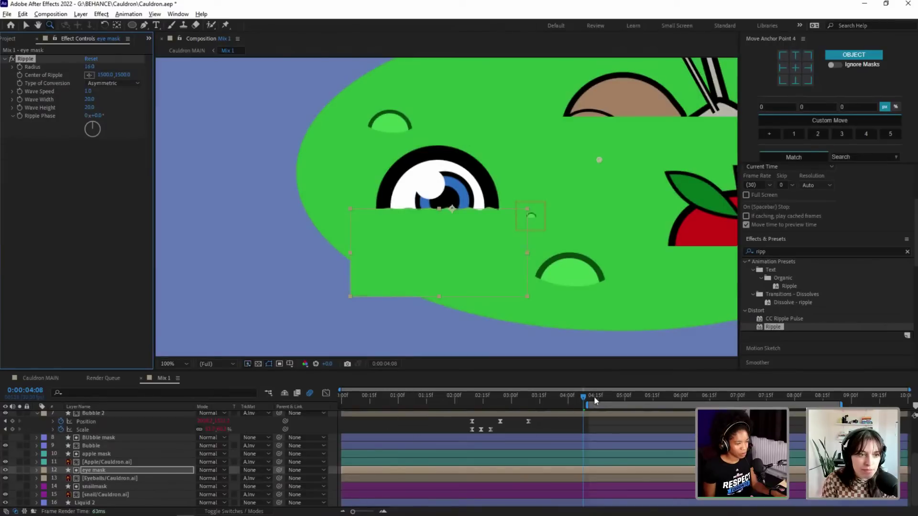
drag(591, 403, 457, 405)
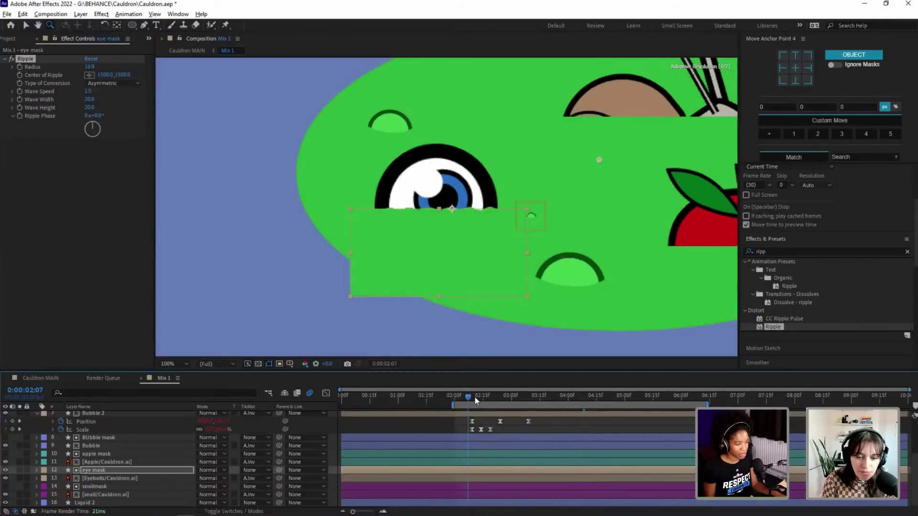
Step: Move the eye mask's Ripple centre to just above the eyeball and preview the ripple before and after
click(500, 405)
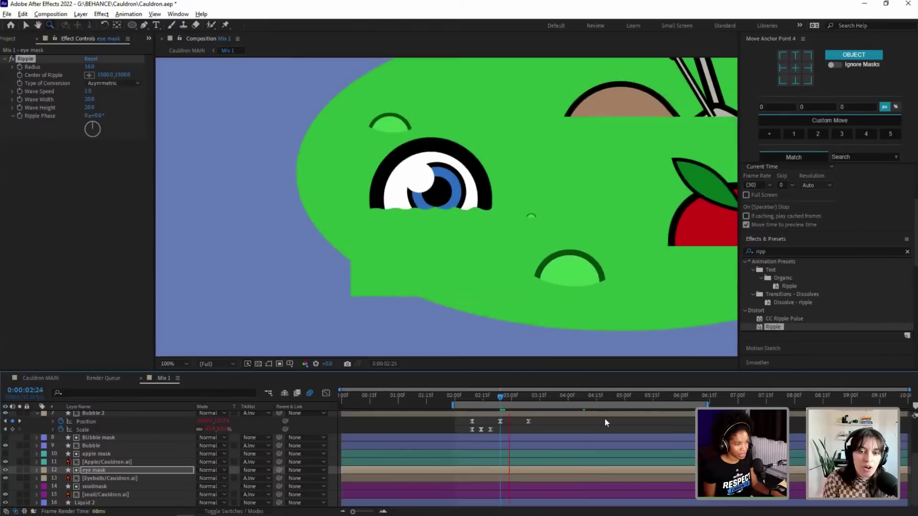
key(space)
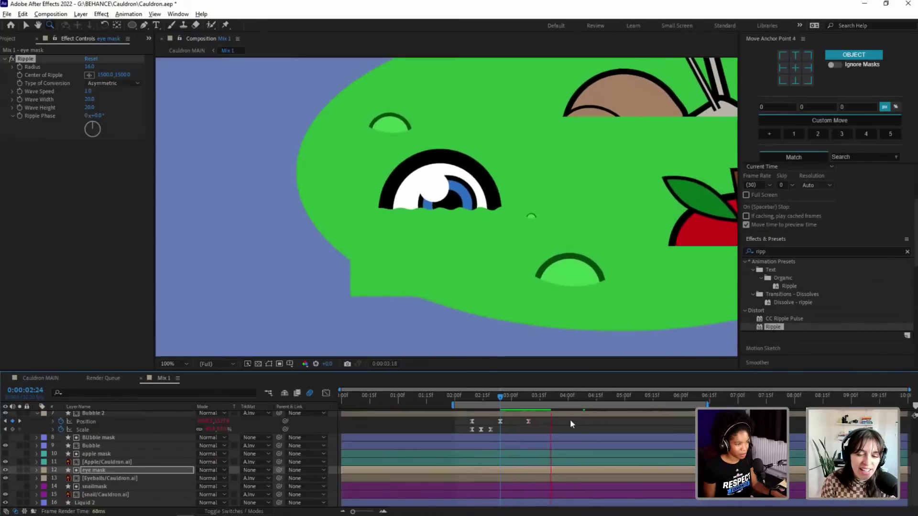
drag(566, 396, 553, 398)
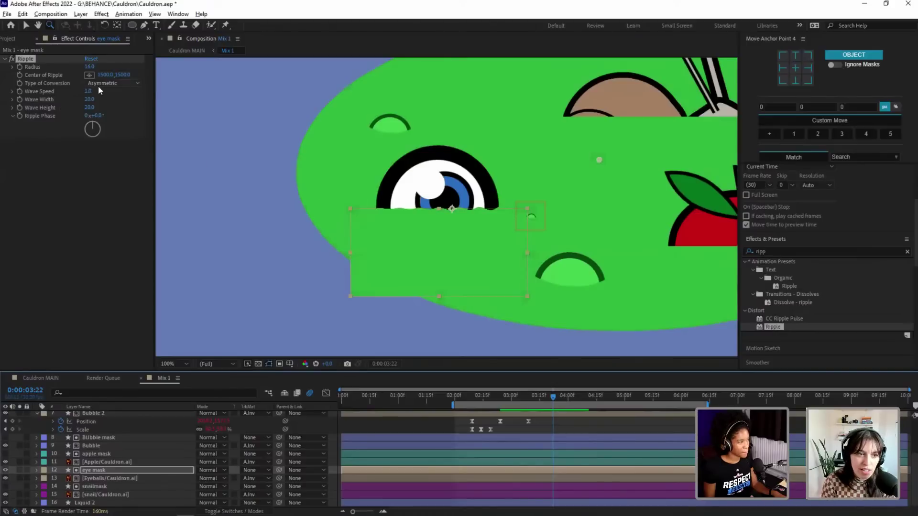
click(89, 75)
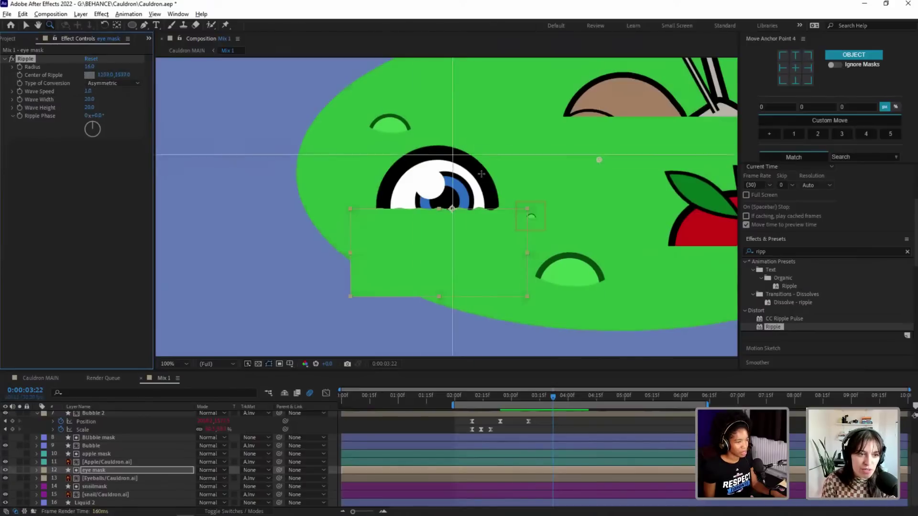
click(440, 136)
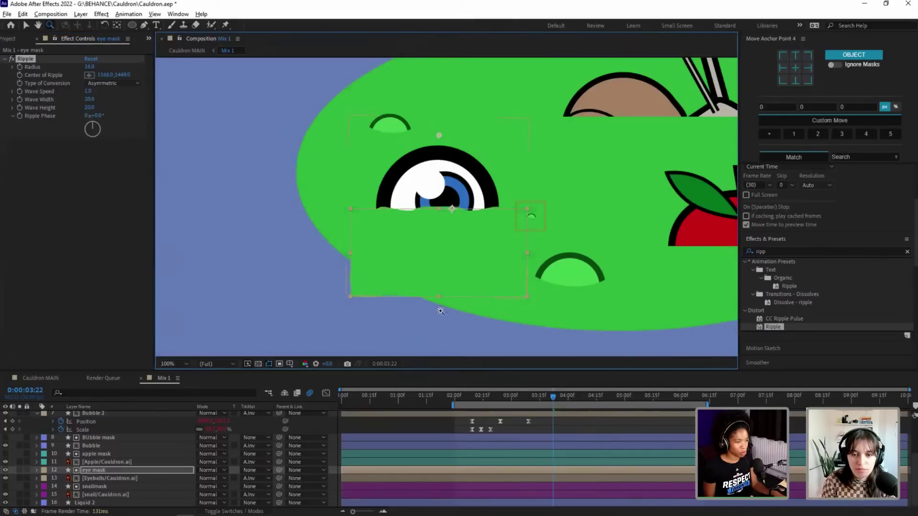
click(466, 394)
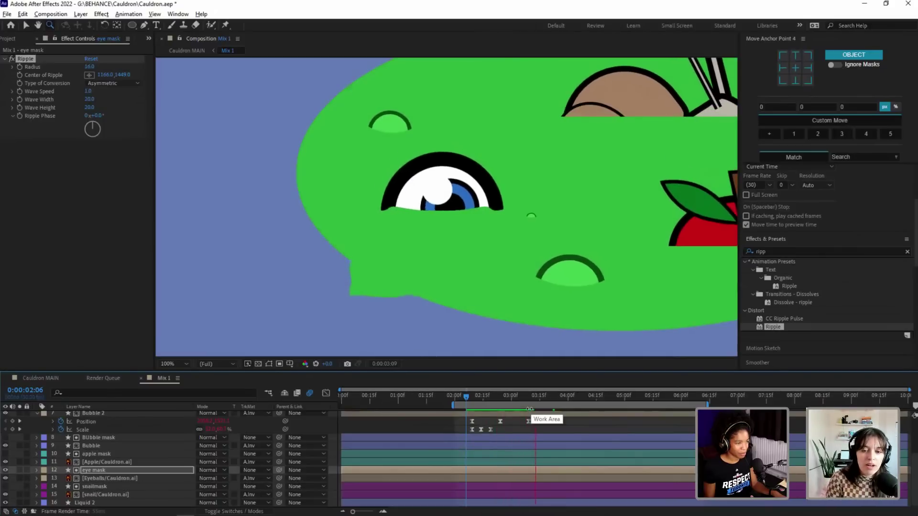
key(space)
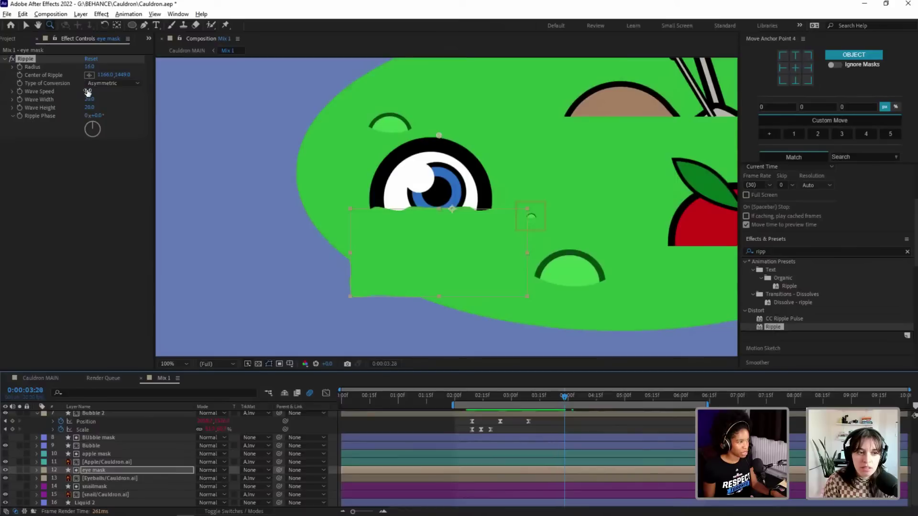
Step: Set the eye mask's Ripple wave speed to 0.5, preview it and hide the eye mask layer again
click(88, 92)
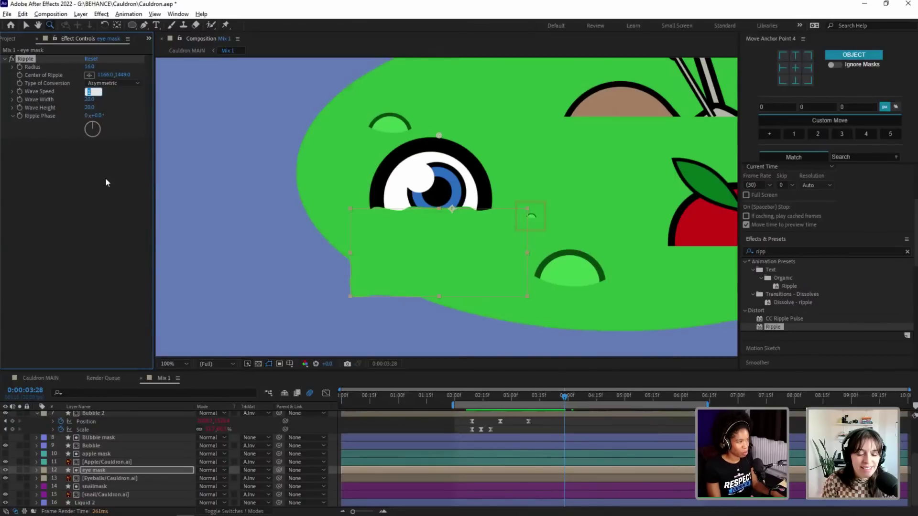
text(0.5)
key(Return)
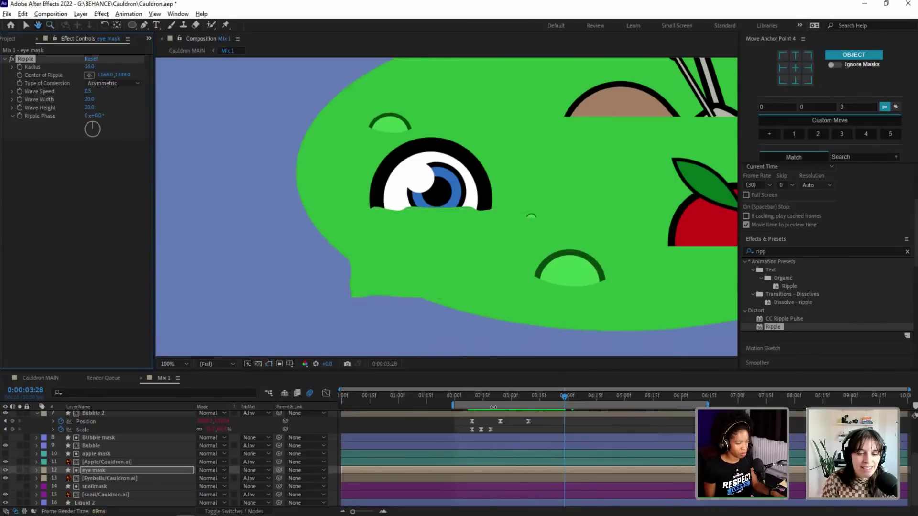
key(space)
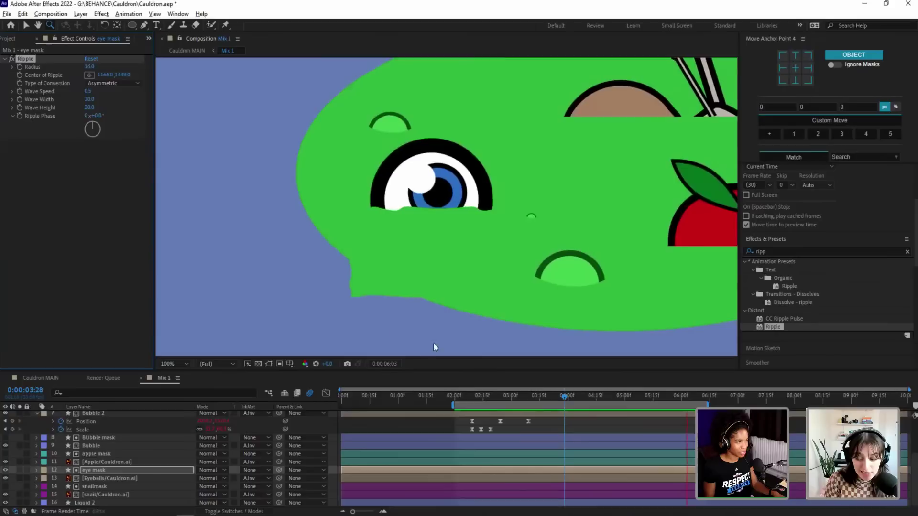
key(space)
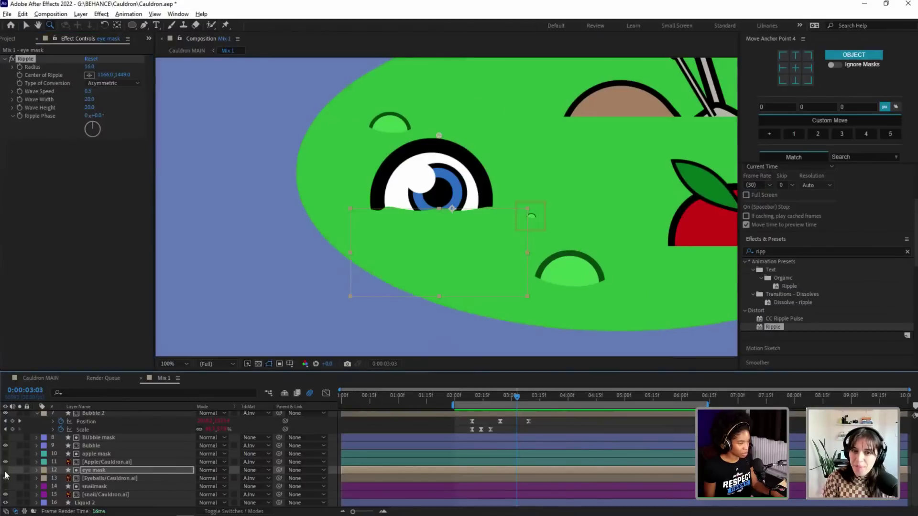
Step: Preview the Mix 1 animation with nothing selected, first fitted to the view and at 50% magnification
click(273, 322)
key(h)
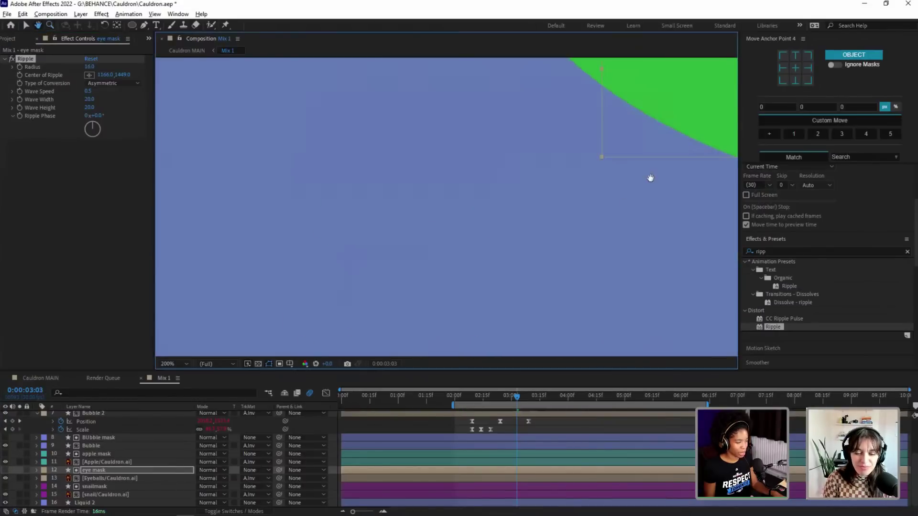
click(185, 366)
click(197, 194)
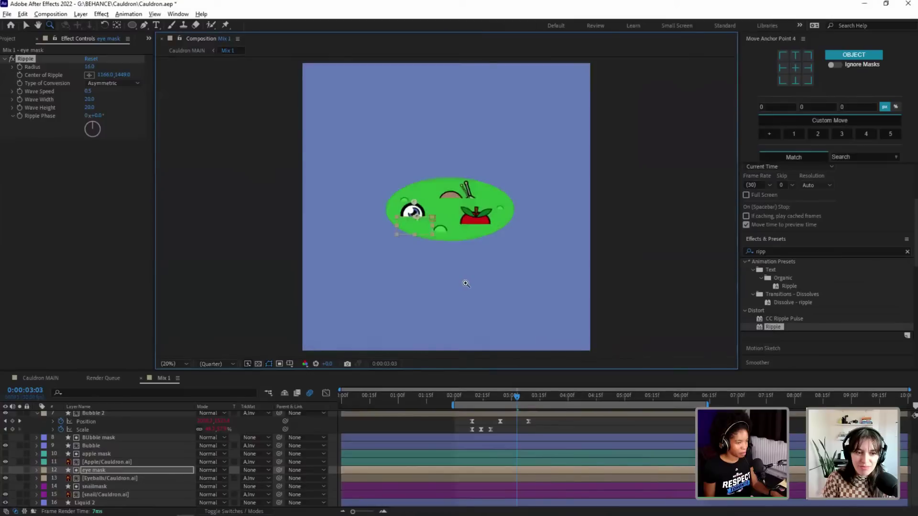
key(v)
click(534, 270)
key(space)
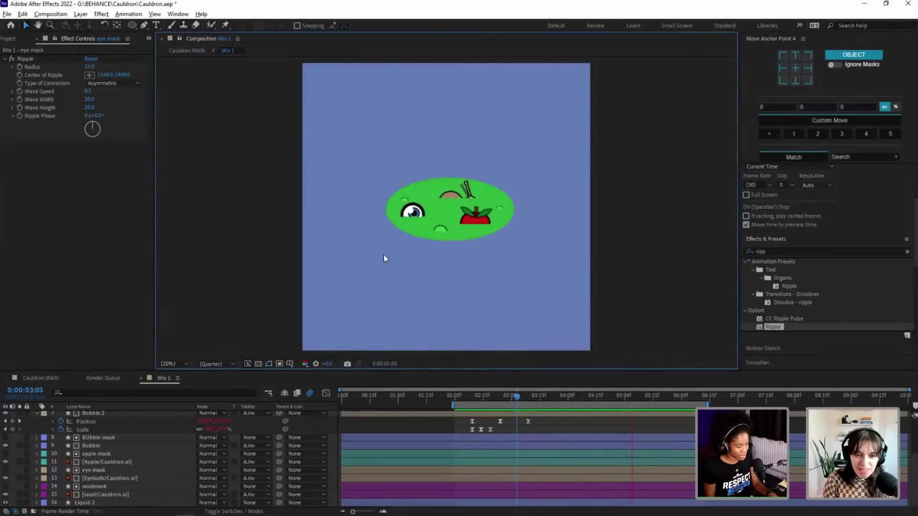
click(184, 364)
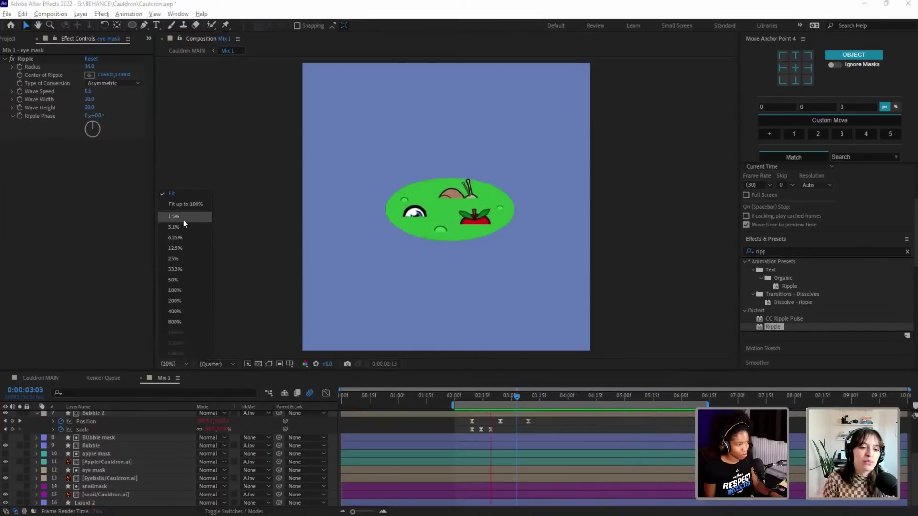
click(182, 278)
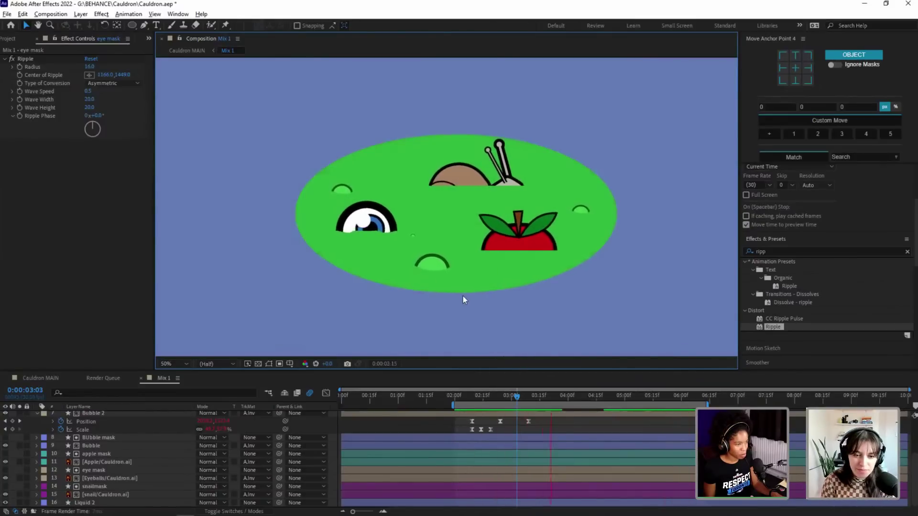
key(space)
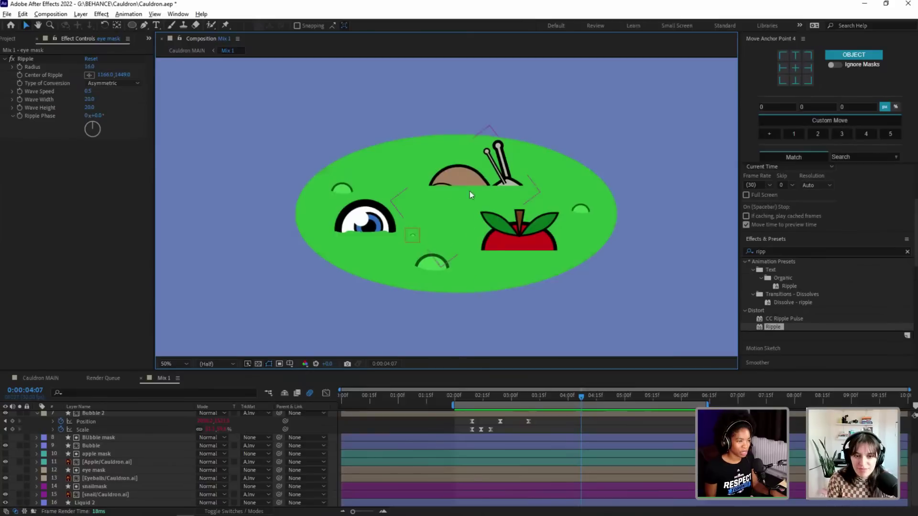
Step: Apply the Ripple effect to the apple mask layer and place its centre at the apple's waterline
scroll(119, 450, up, 3)
scroll(120, 450, down, 3)
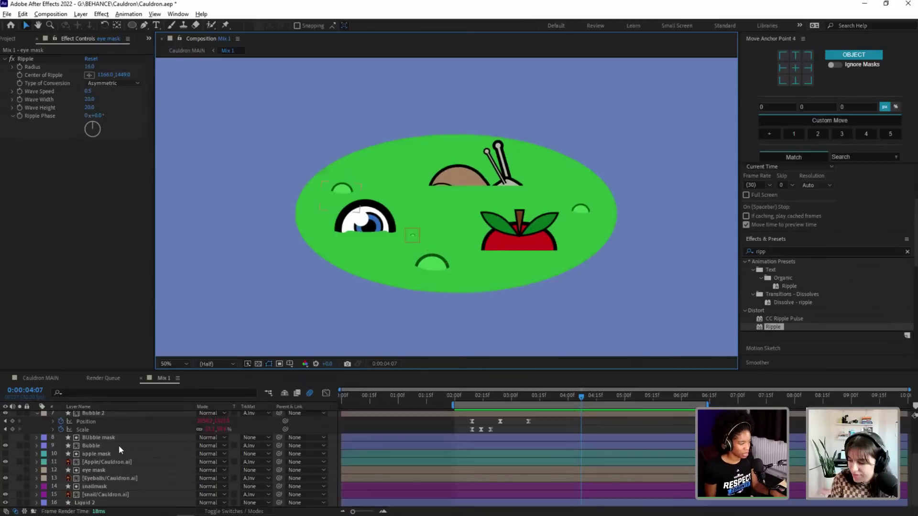
click(554, 252)
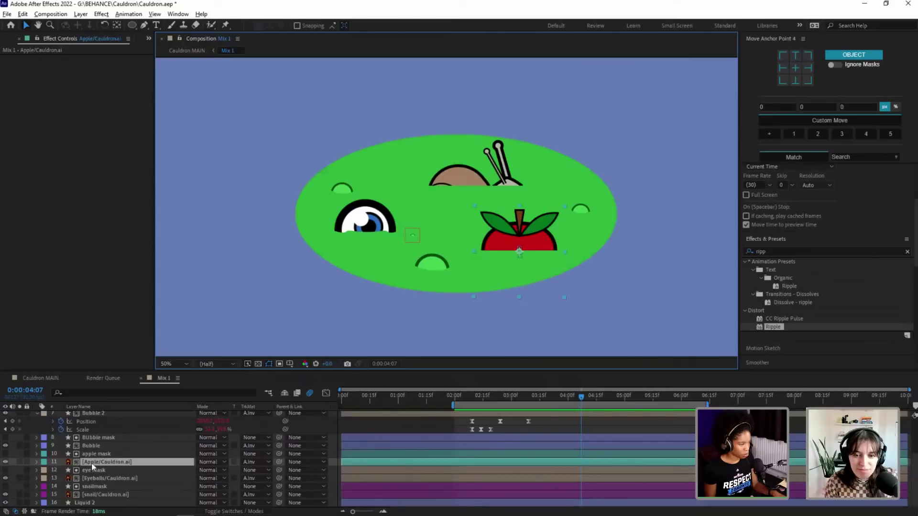
click(231, 455)
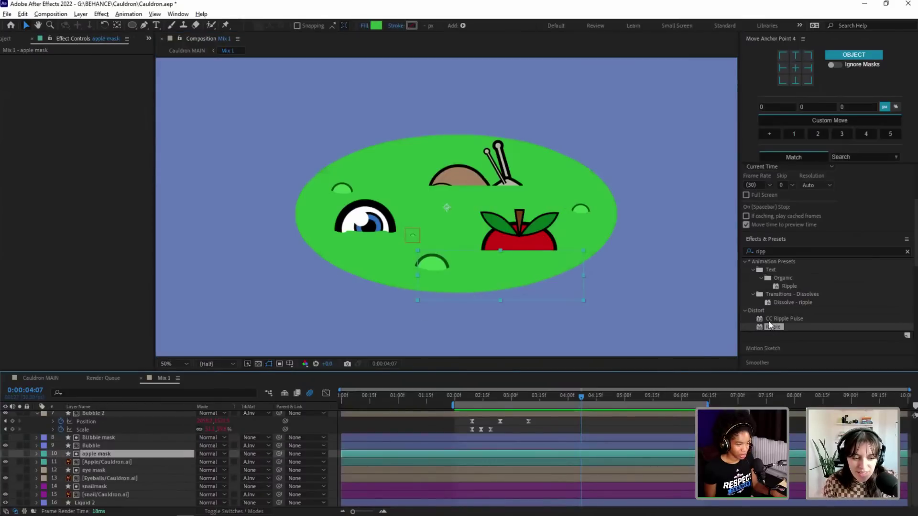
drag(775, 326, 107, 455)
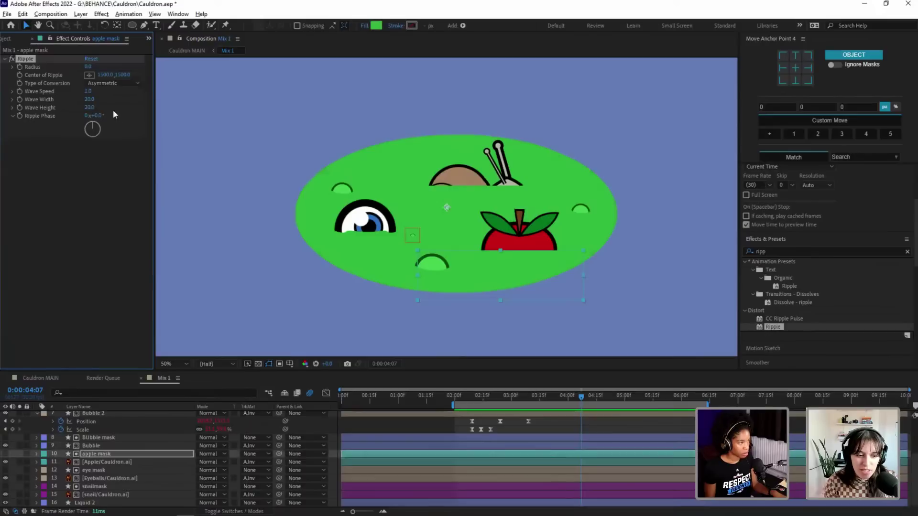
click(520, 248)
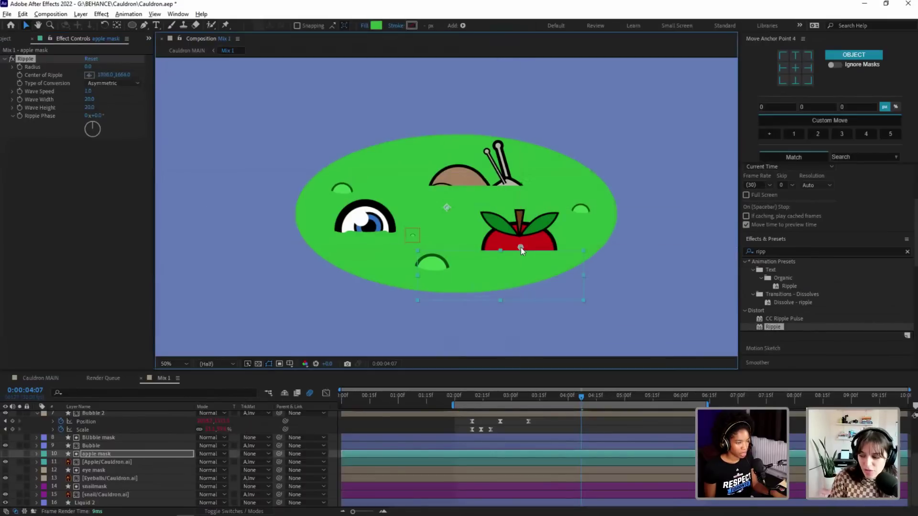
Step: Try a Ripple radius of 2 on the apple mask and preview the animation
click(90, 66)
text(10)
key(Return)
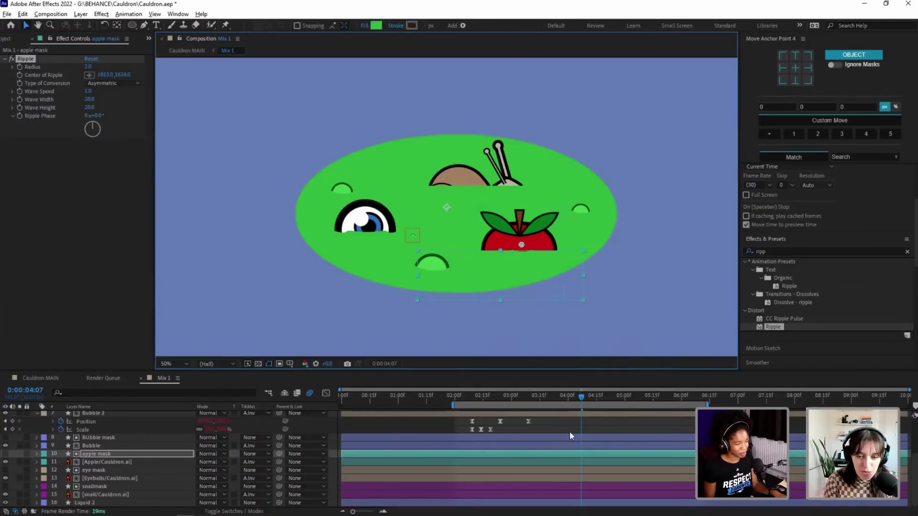
key(space)
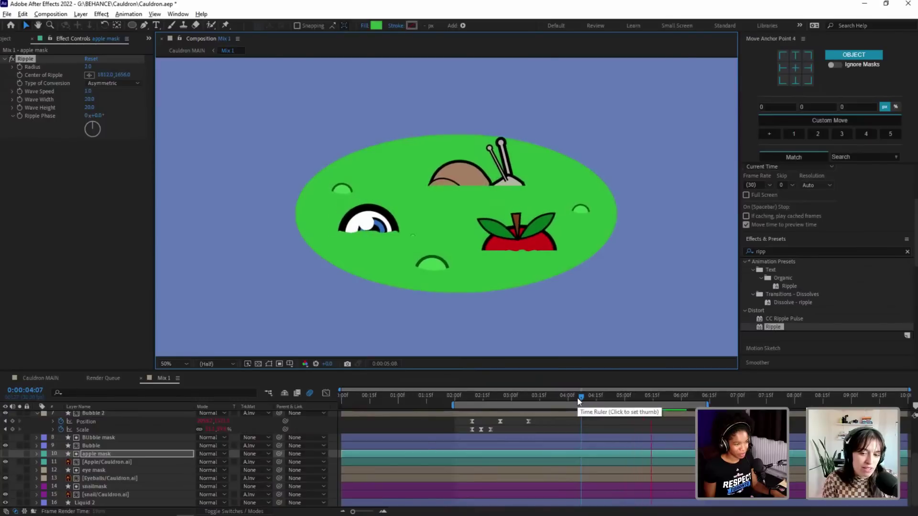
key(space)
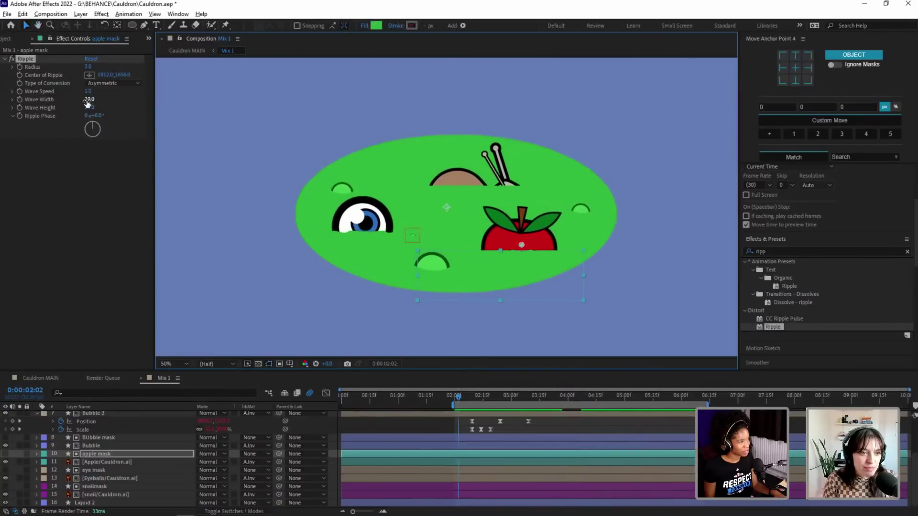
Step: Set the apple mask's Ripple radius to 16, wave width to about 19.8 and wave height to 15, and preview it
click(88, 100)
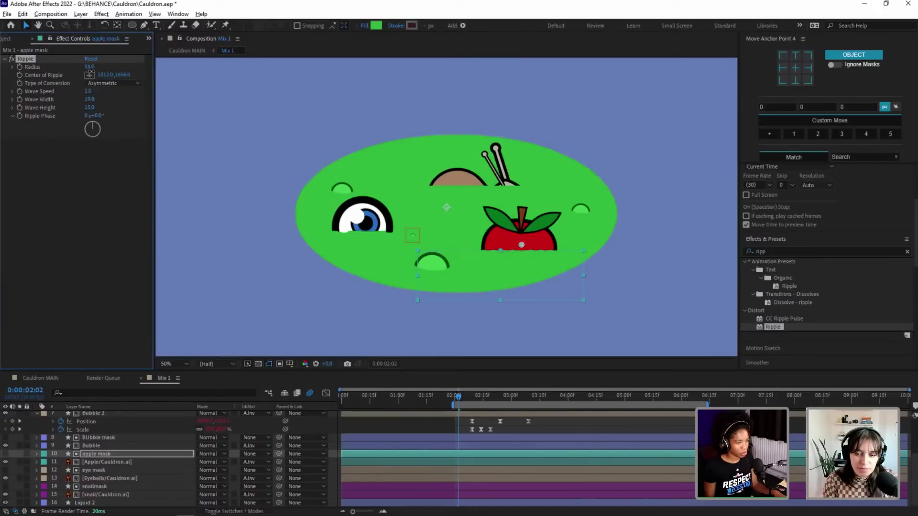
key(space)
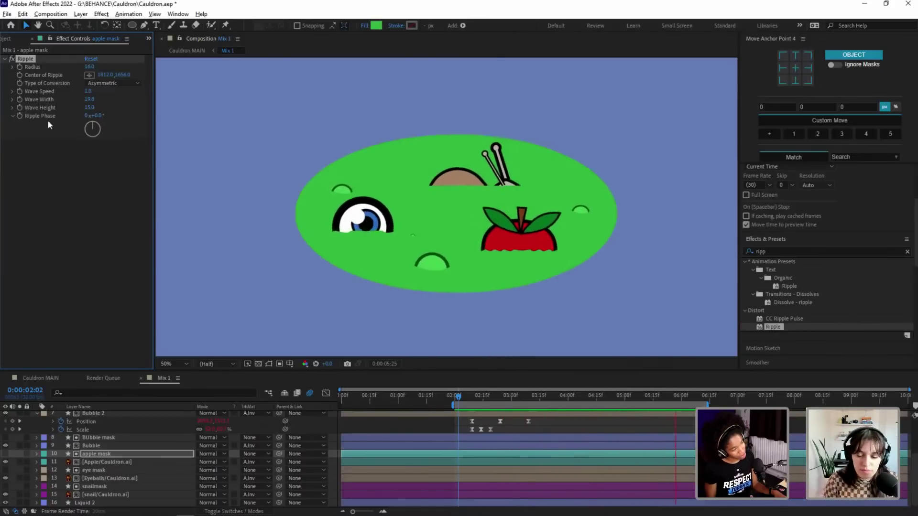
key(space)
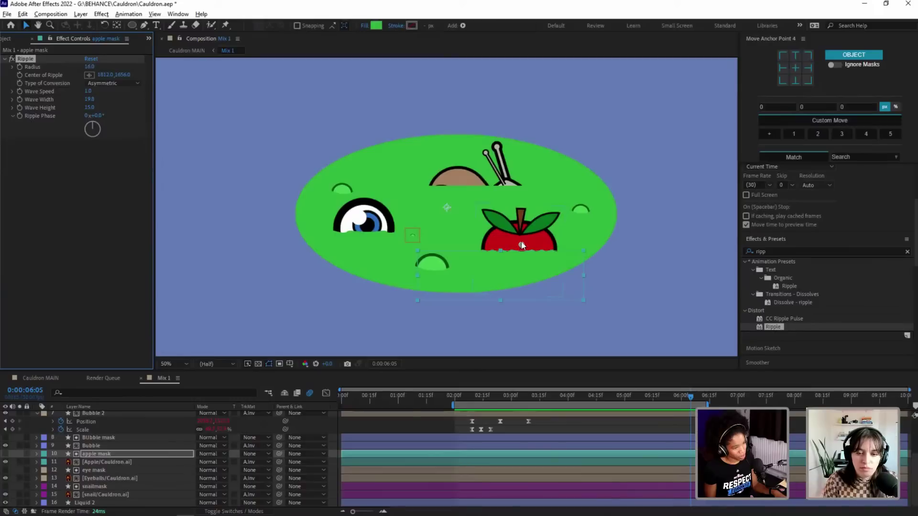
Step: Move the apple mask's Ripple centre up to the apple's stem and preview the ripple
drag(521, 245, 520, 214)
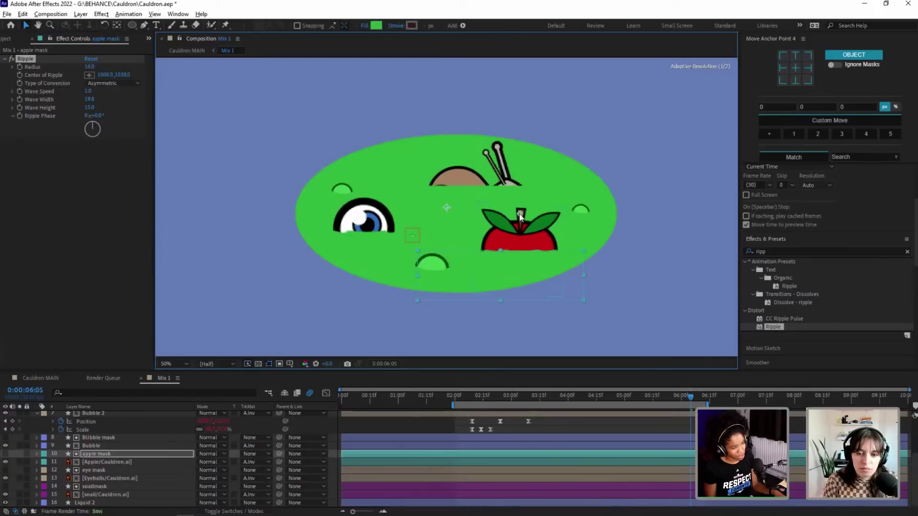
key(space)
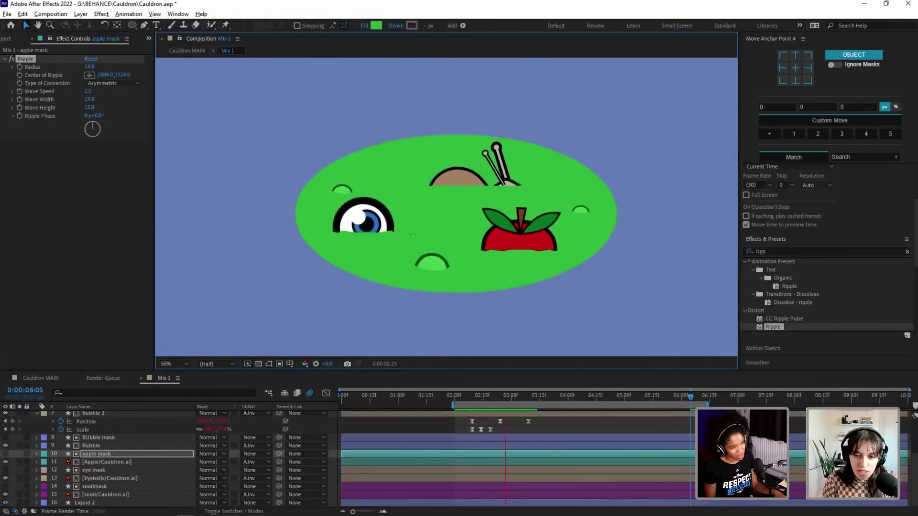
key(space)
Step: Apply the Ripple effect to the snailmask layer and set its radius to 10
click(486, 194)
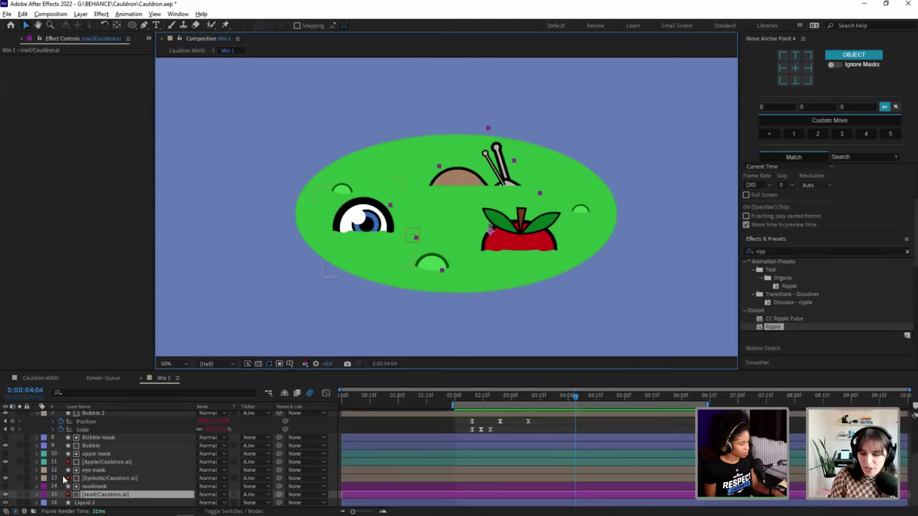
click(100, 454)
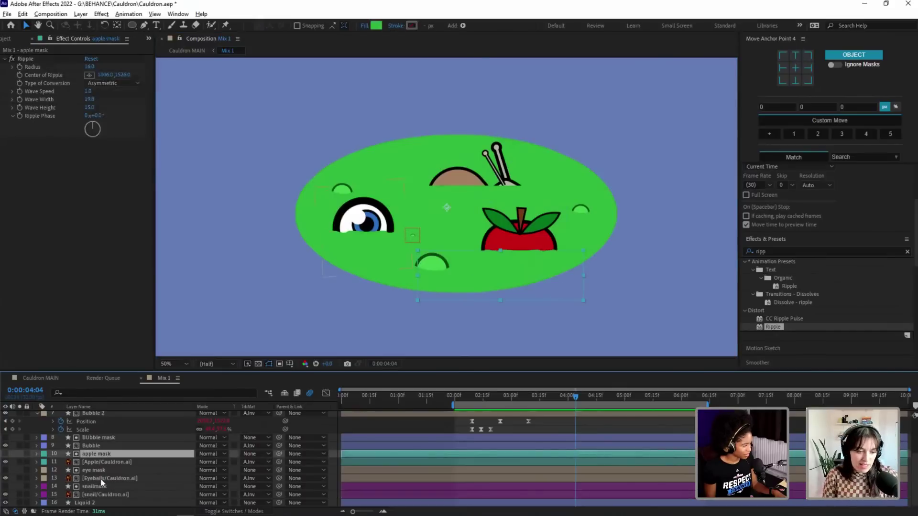
click(98, 486)
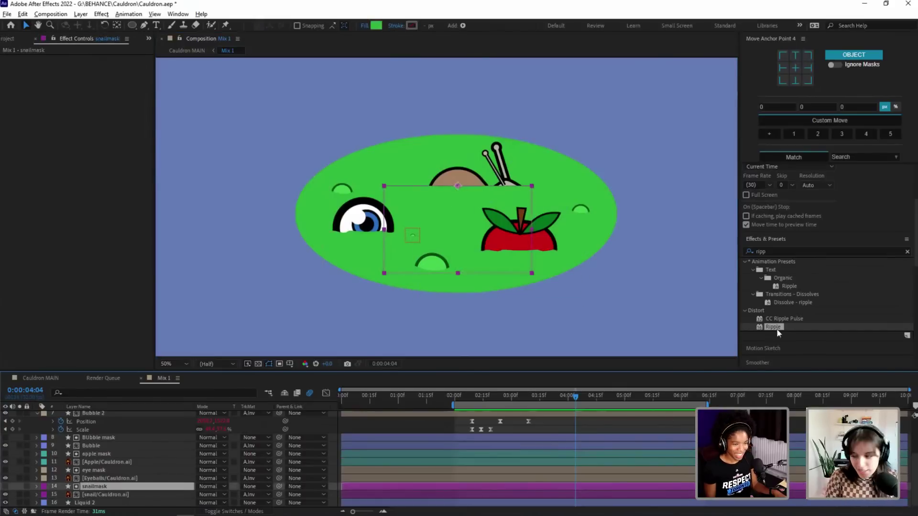
drag(774, 327, 96, 486)
click(88, 67)
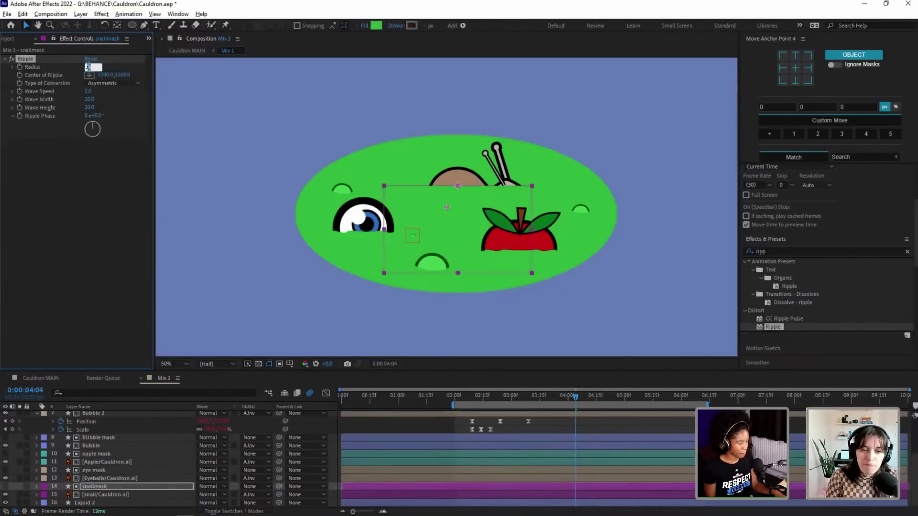
click(99, 470)
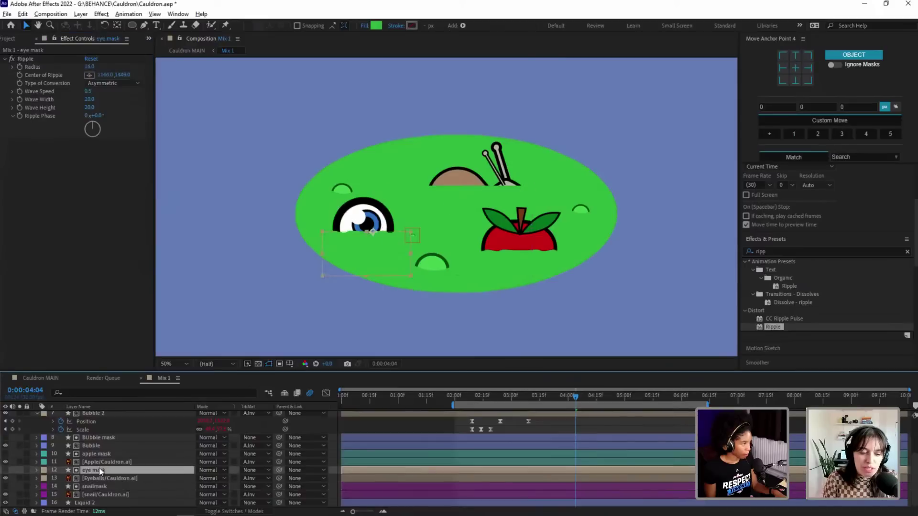
click(101, 486)
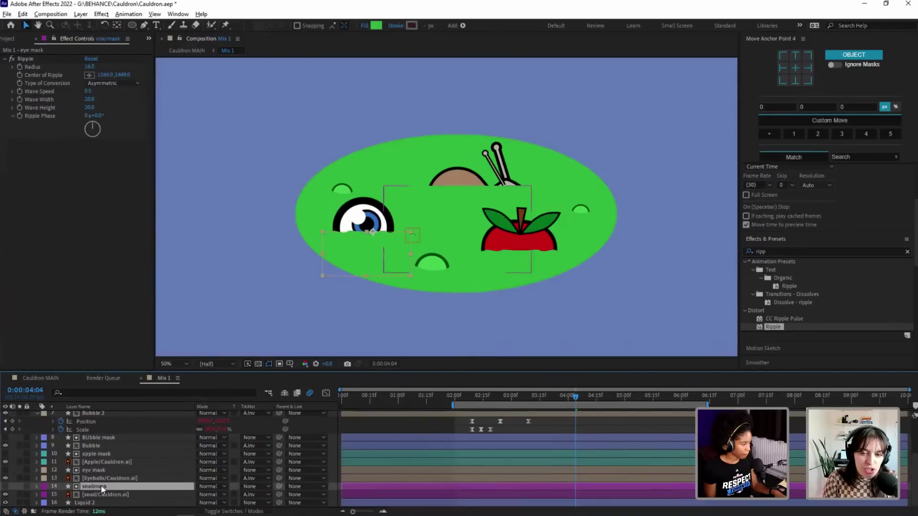
click(89, 66)
text(10)
key(Return)
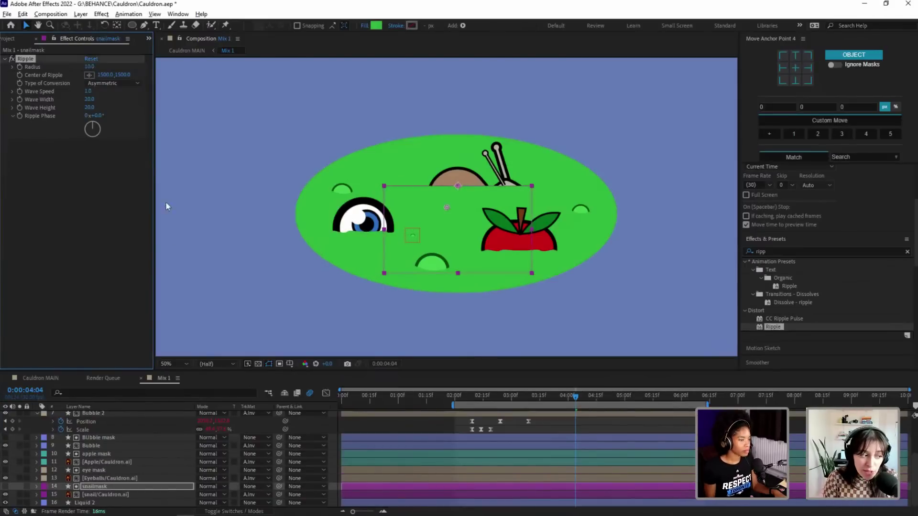
Step: Place the snail mask's Ripple centre just above the snail's shell and set the wave width to about 22.6
click(88, 75)
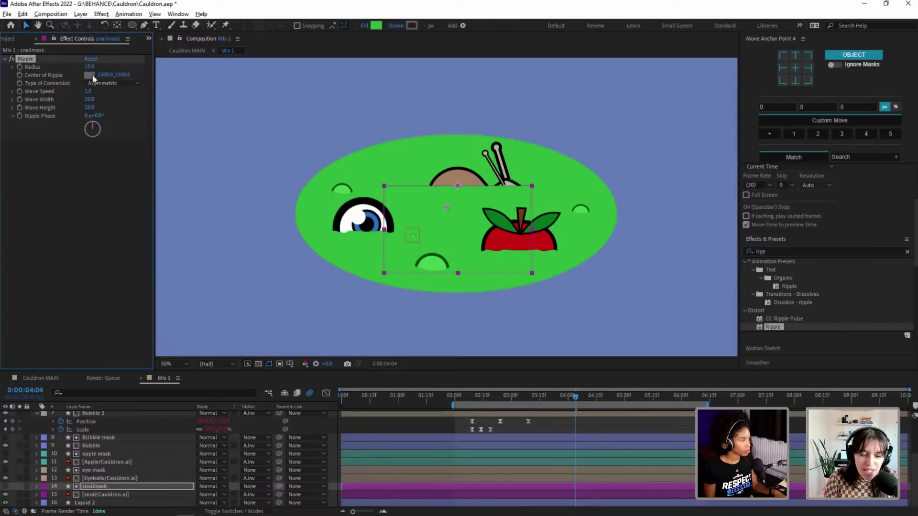
click(455, 152)
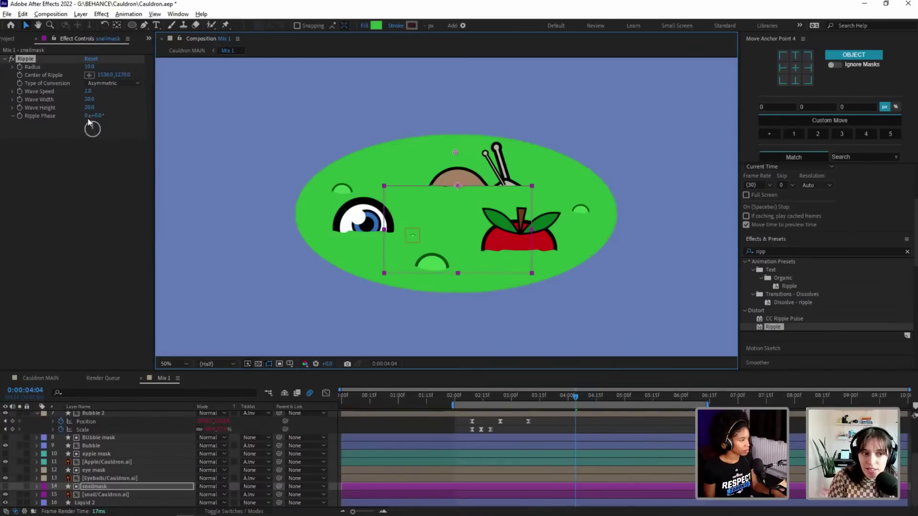
drag(89, 100, 102, 100)
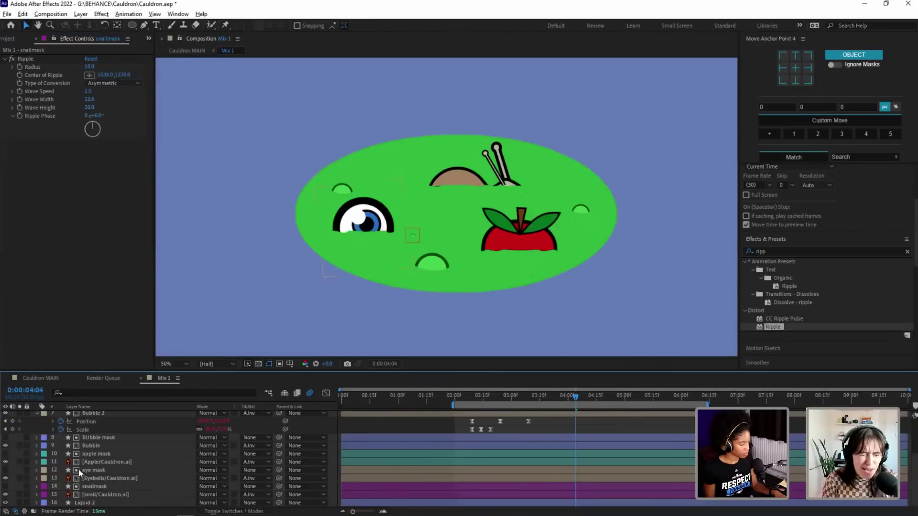
Step: Save the project and close the Mix 1 timeline to return to the Cauldron MAIN composition
key(ctrl+s)
click(141, 378)
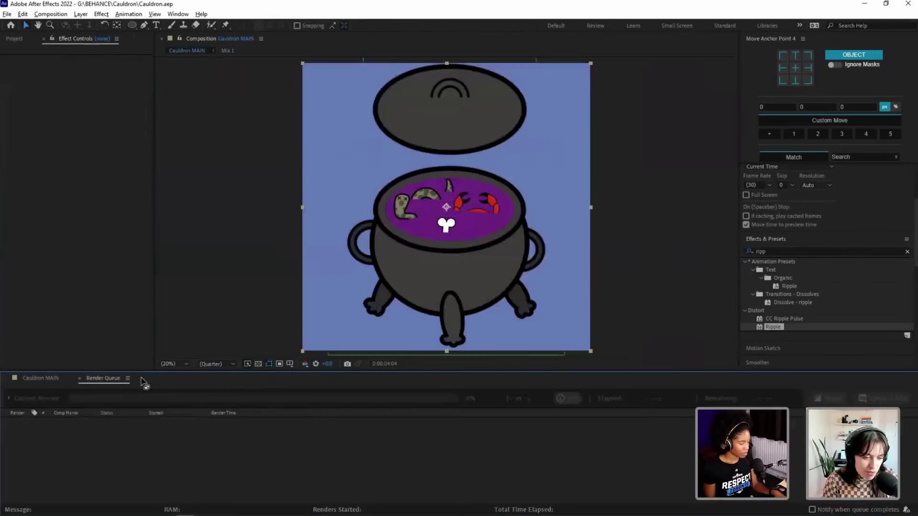
click(40, 378)
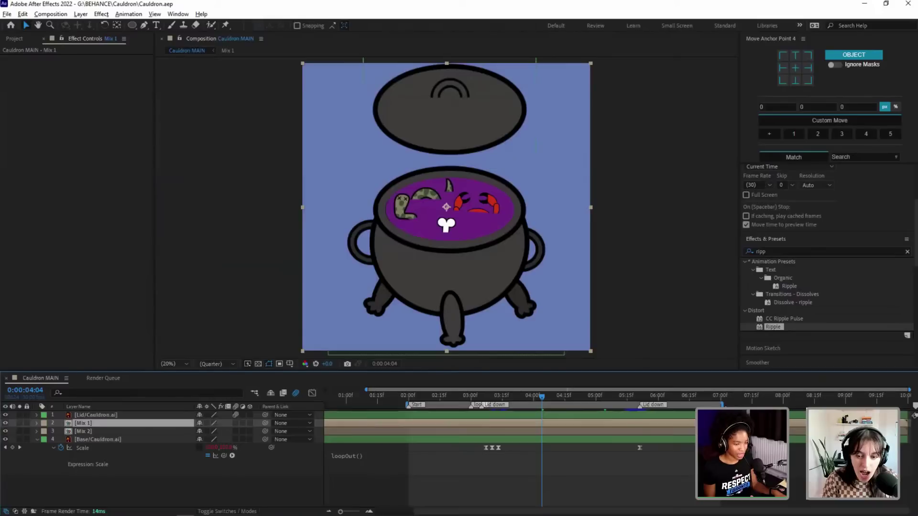
Step: Preview the Cauldron MAIN animation from 0:00:02:00
click(719, 399)
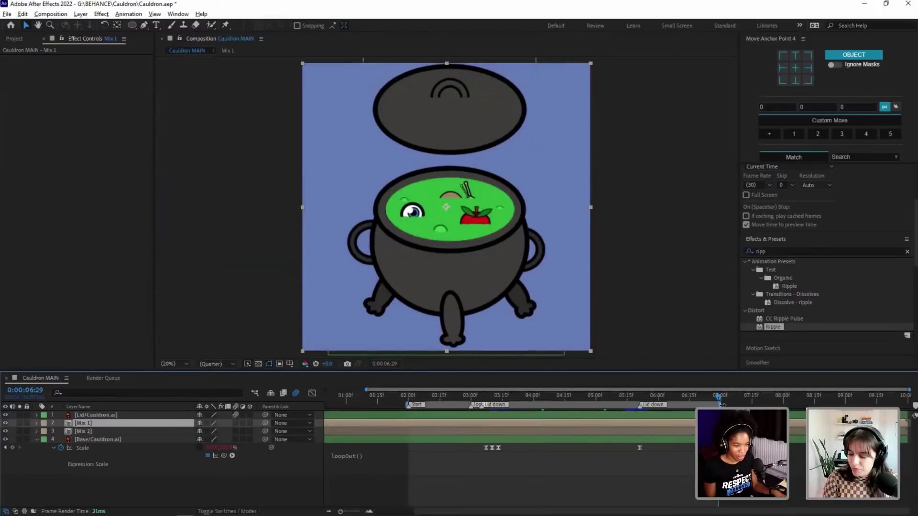
click(409, 401)
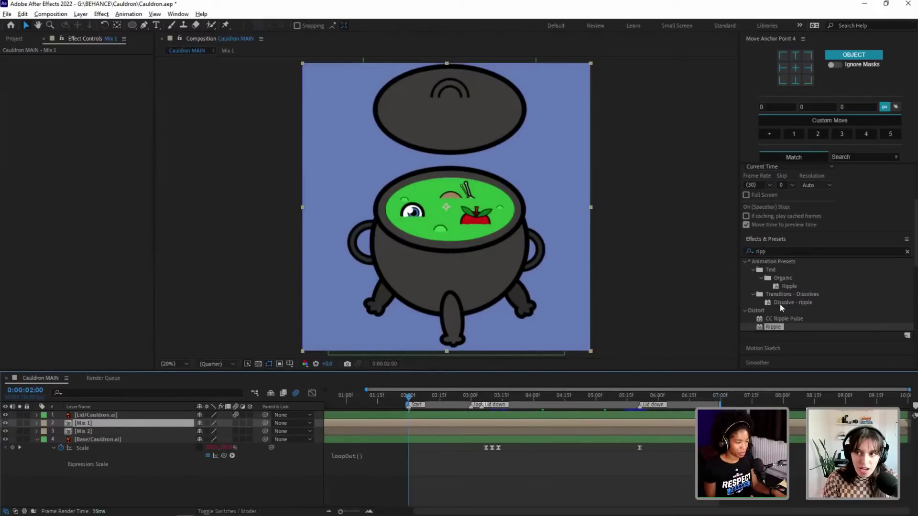
click(851, 200)
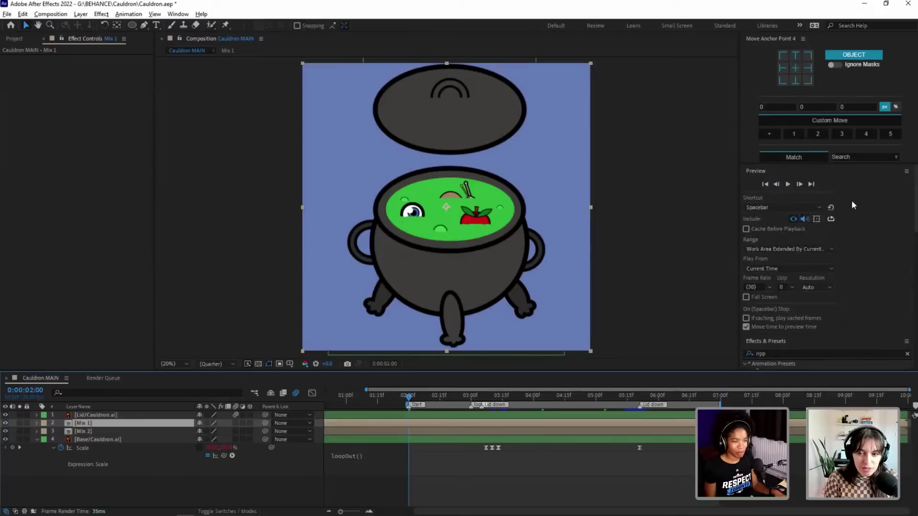
click(786, 184)
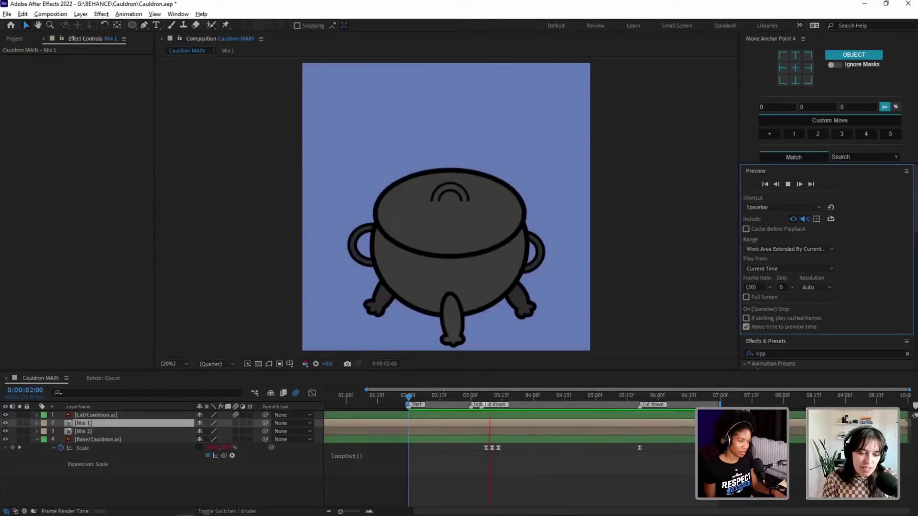
key(space)
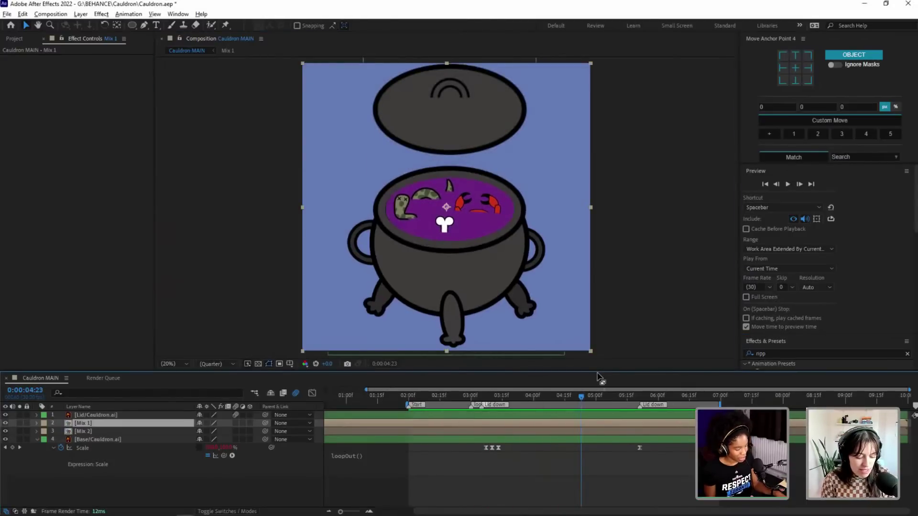
Step: Enlarge the composition view, maximize it to watch the looping cauldron animation, and restore the normal layout
drag(594, 371, 596, 408)
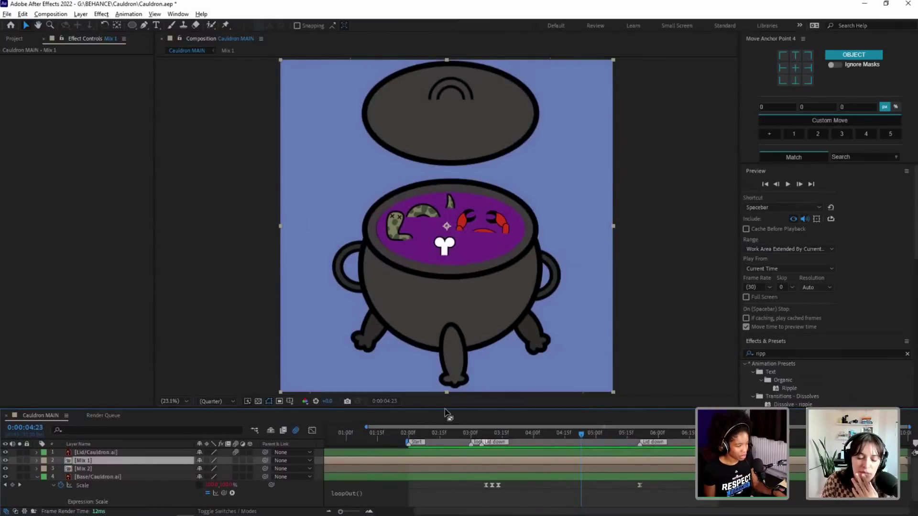
click(650, 399)
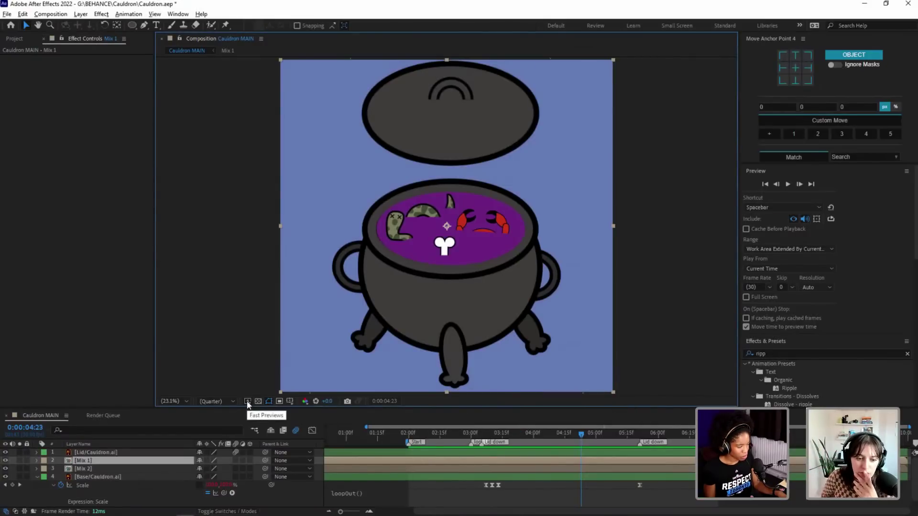
key(grave)
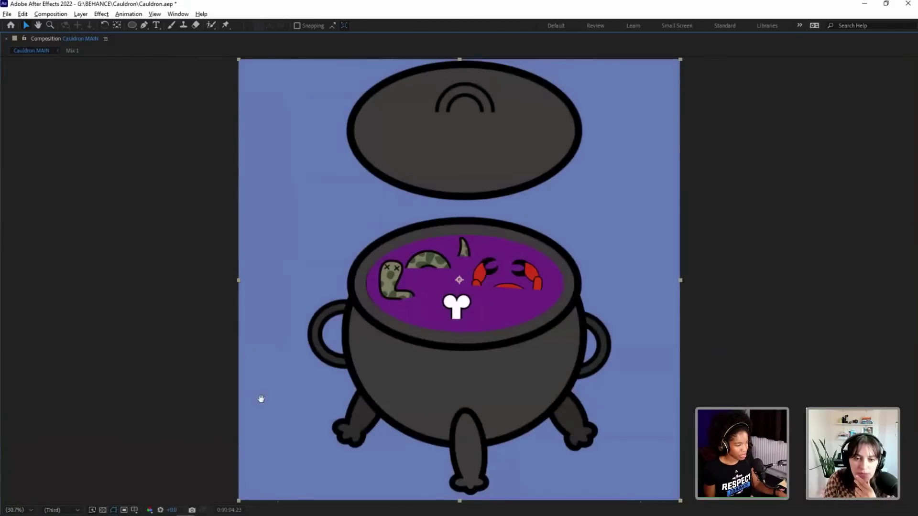
key(space)
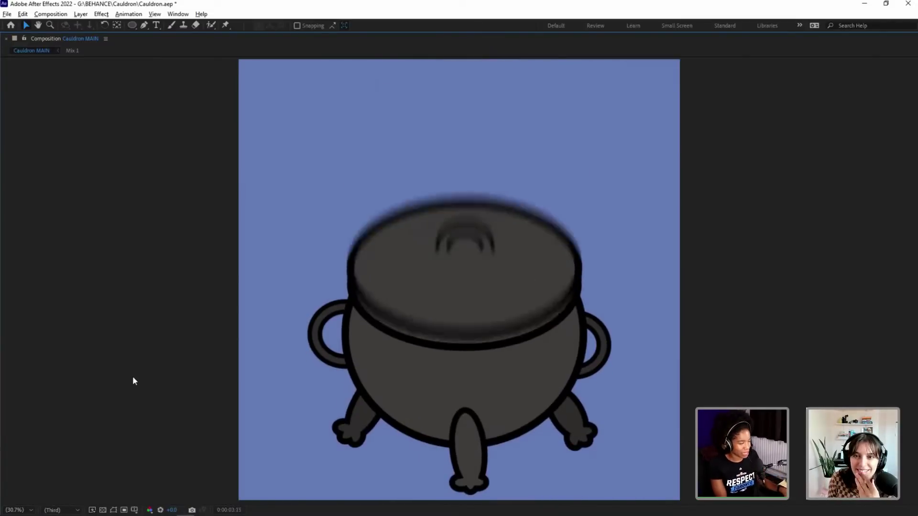
key(grave)
key(space)
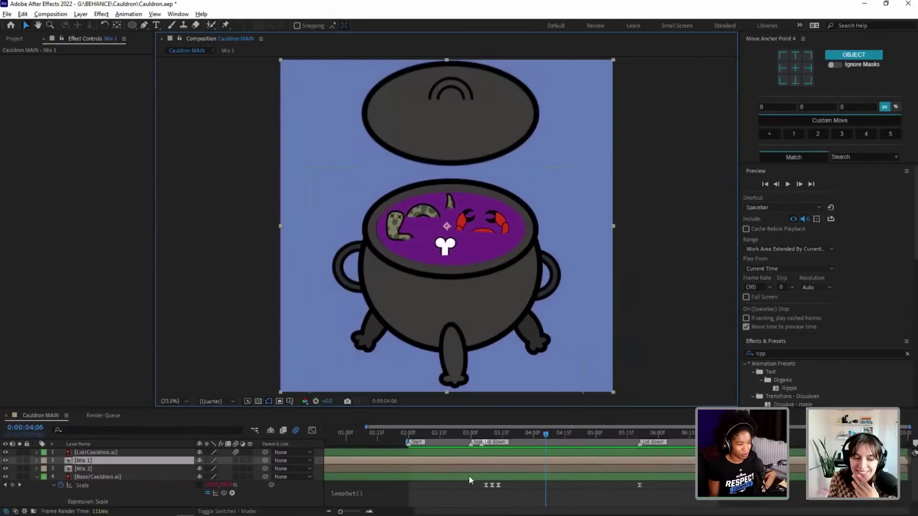
Step: Play the Cauldron MAIN animation again from 0:00:04:02, show the project's assets during playback, and stop the preview
drag(520, 433, 537, 439)
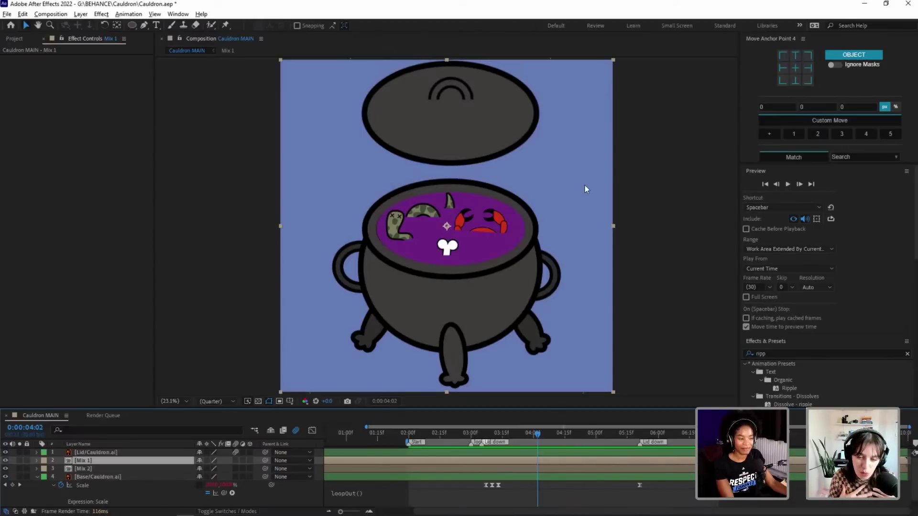
scroll(814, 219, down, 3)
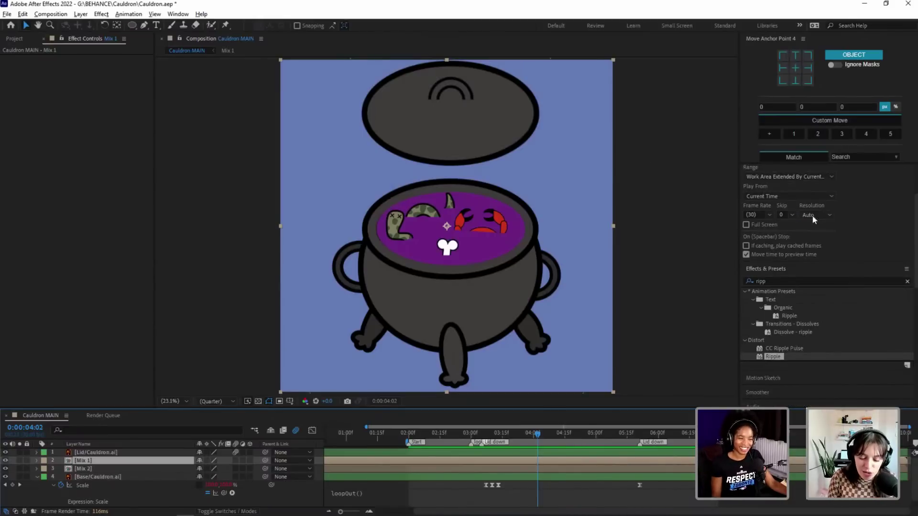
scroll(798, 185, up, 3)
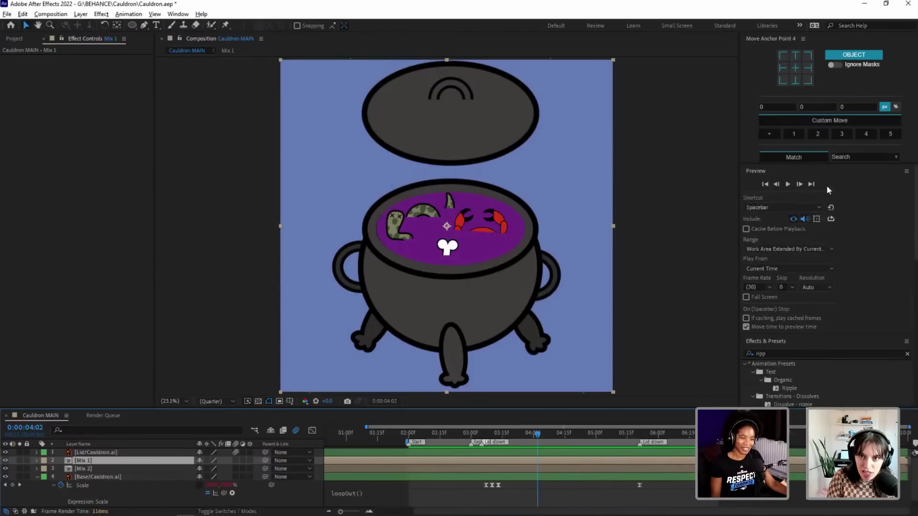
click(787, 184)
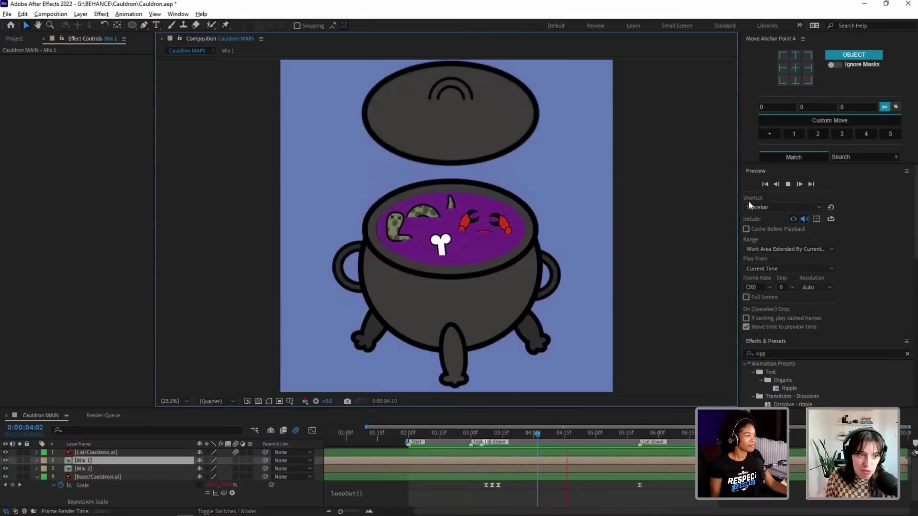
click(15, 39)
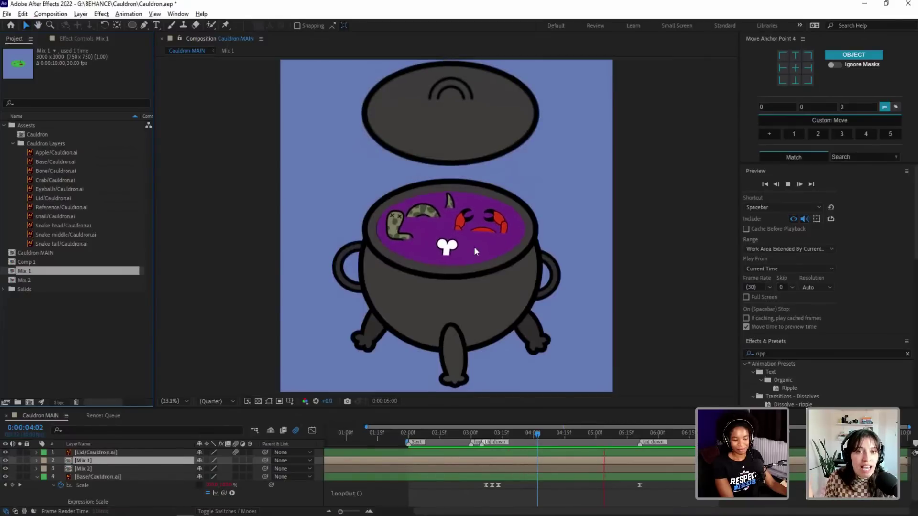
click(789, 185)
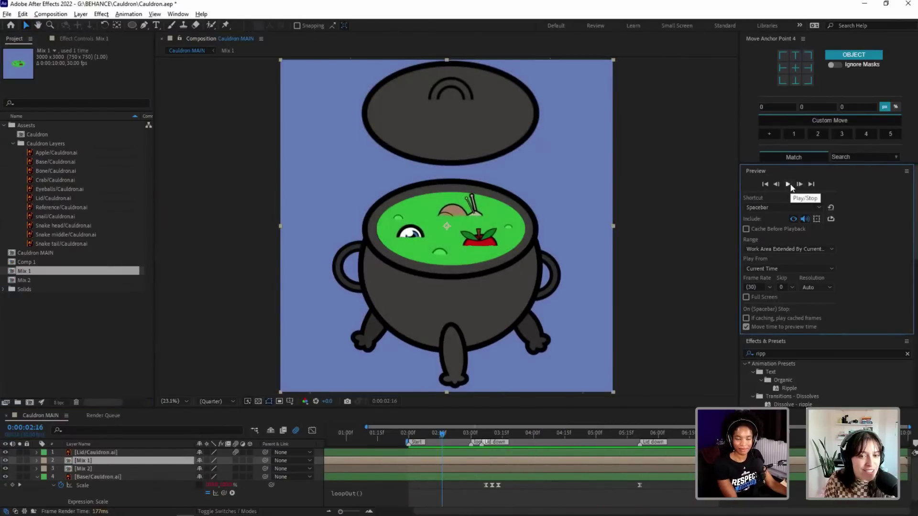